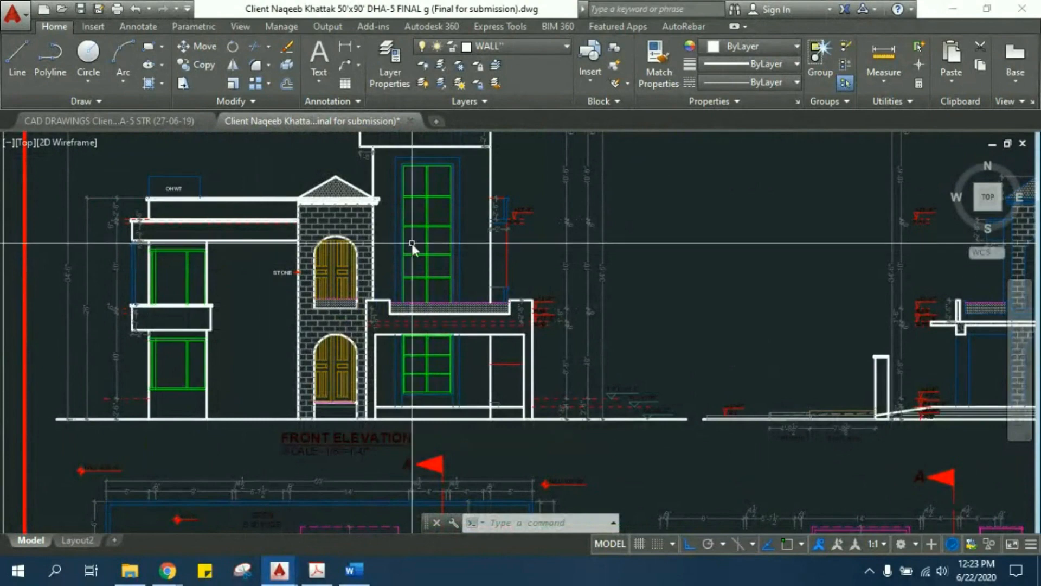
- Examine the storey-height and projection dimensions beside the balcony wing of the front elevation
mouse_move(329, 230)
middle_mouse_down()
mouse_move(330, 247)
mouse_move(425, 314)
middle_mouse_up()
scroll(130, 358, "up", 2)
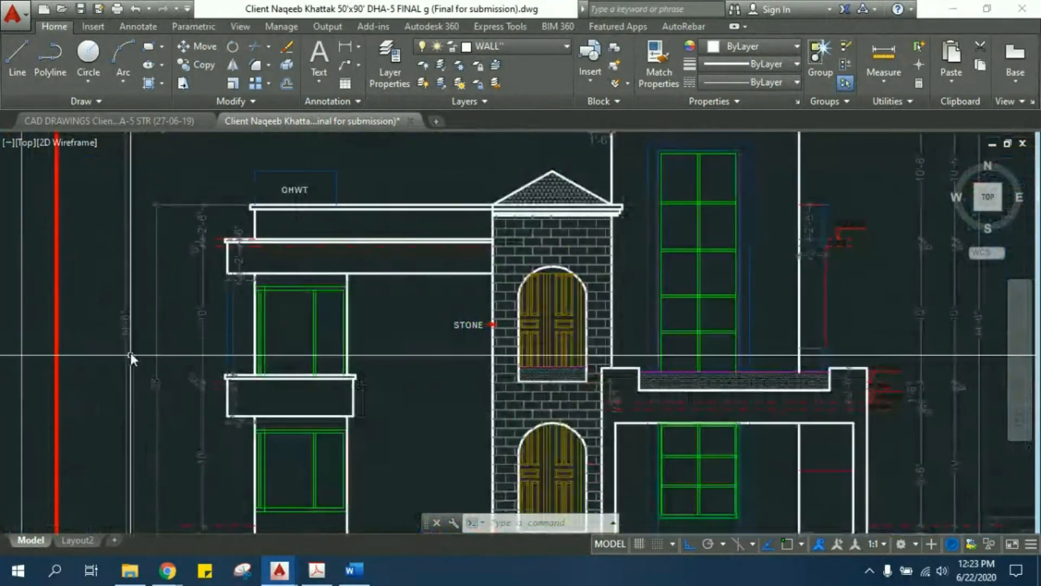
middle_click_drag(130, 353, 194, 349)
scroll(193, 349, "up", 2)
scroll(220, 358, "up", 2)
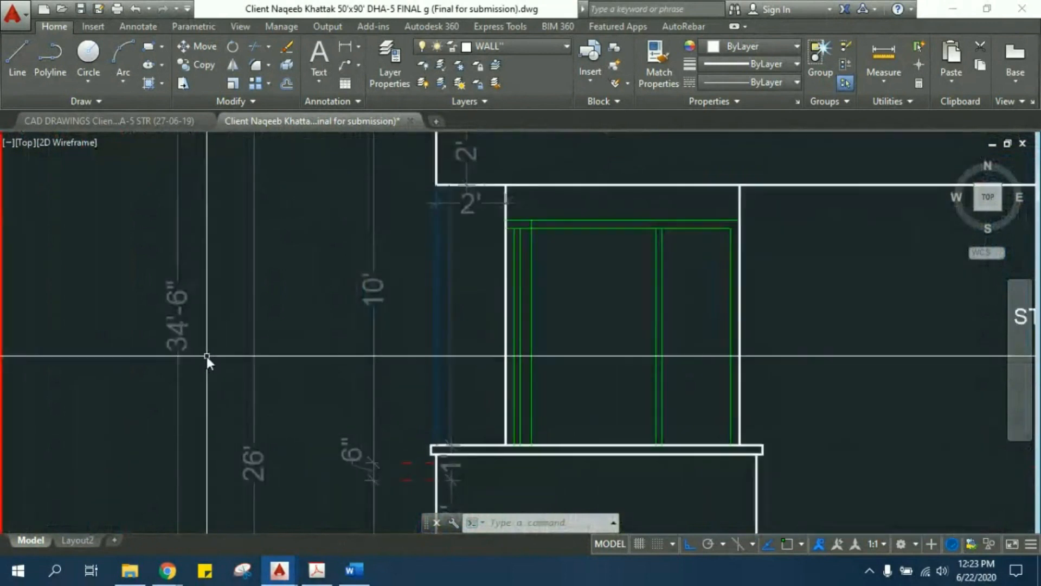
middle_click_drag(208, 352, 157, 244)
scroll(158, 244, "down", 2)
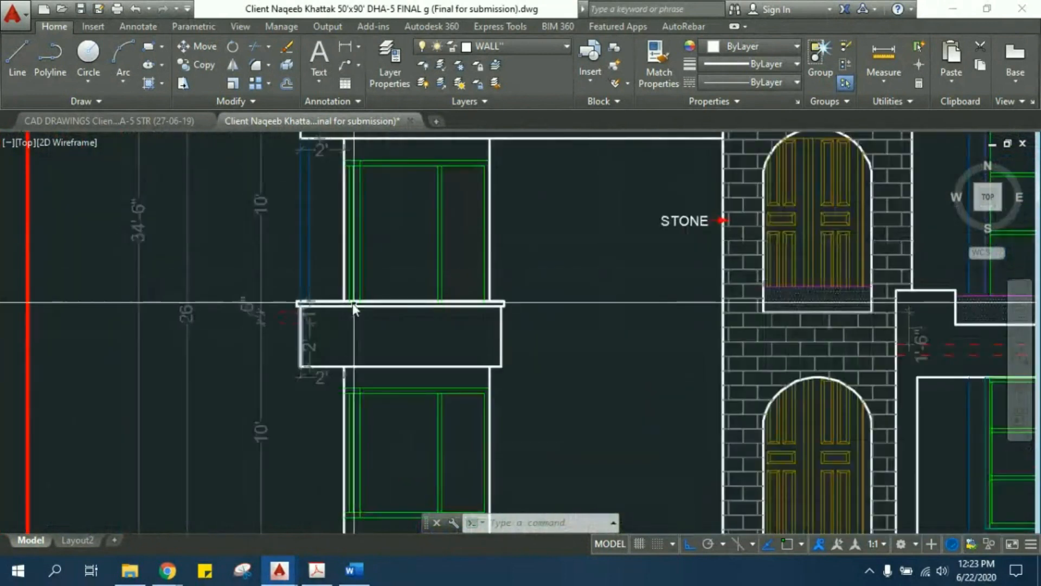
scroll(350, 302, "down", 2)
middle_click_drag(350, 303, 234, 209)
- Examine the porch side of the front elevation and the vertical dimension lines beside it down to the ground line
scroll(434, 343, "down", 2)
mouse_move(434, 343)
middle_mouse_down()
mouse_move(285, 320)
mouse_move(273, 380)
middle_mouse_up()
scroll(543, 423, "up", 2)
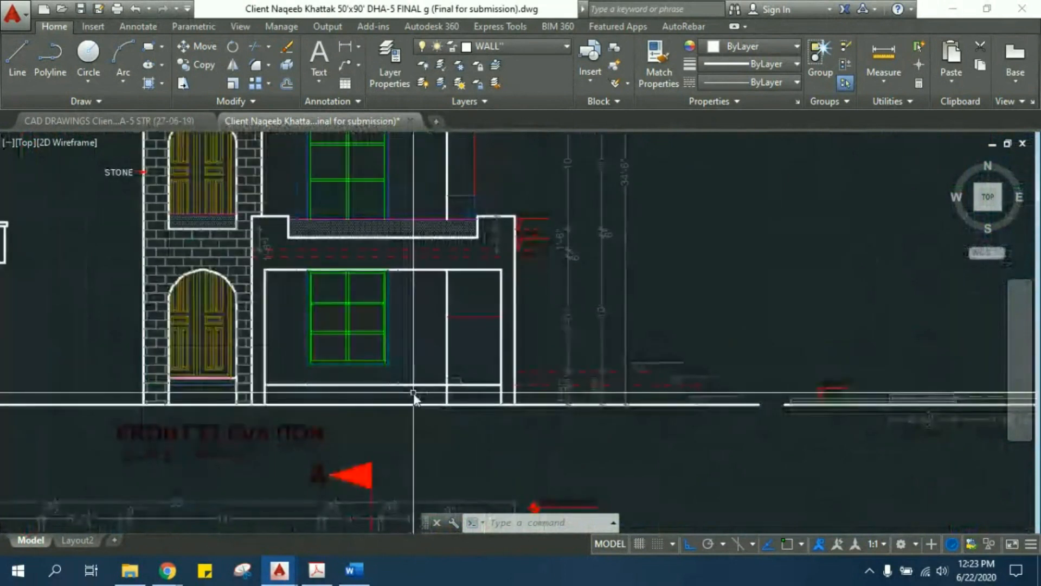
middle_click_drag(406, 263, 405, 370)
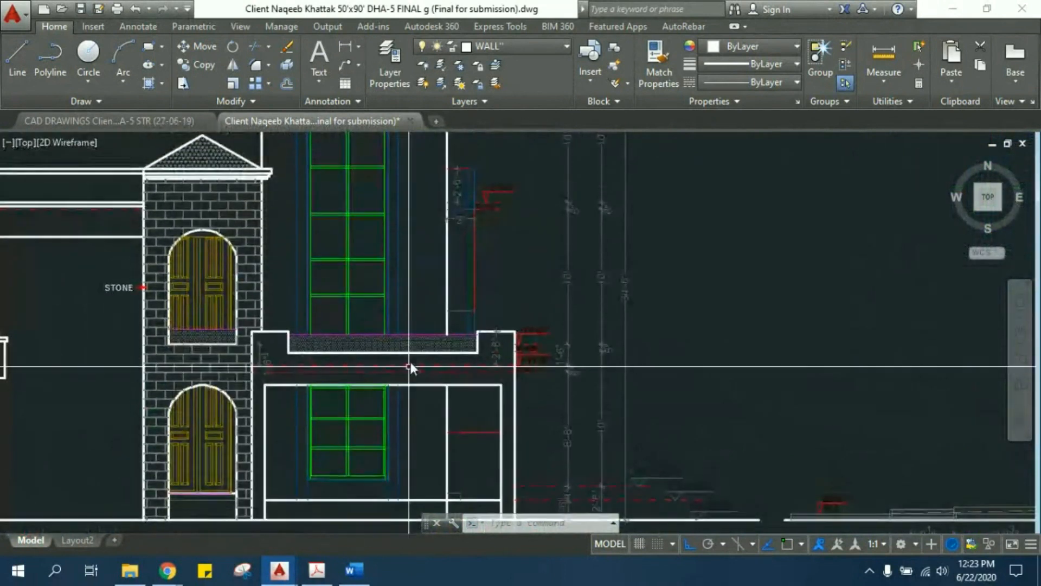
scroll(567, 375, "up", 2)
scroll(587, 396, "up", 2)
scroll(578, 346, "down", 4)
middle_click_drag(584, 410, 506, 369)
scroll(591, 450, "up", 4)
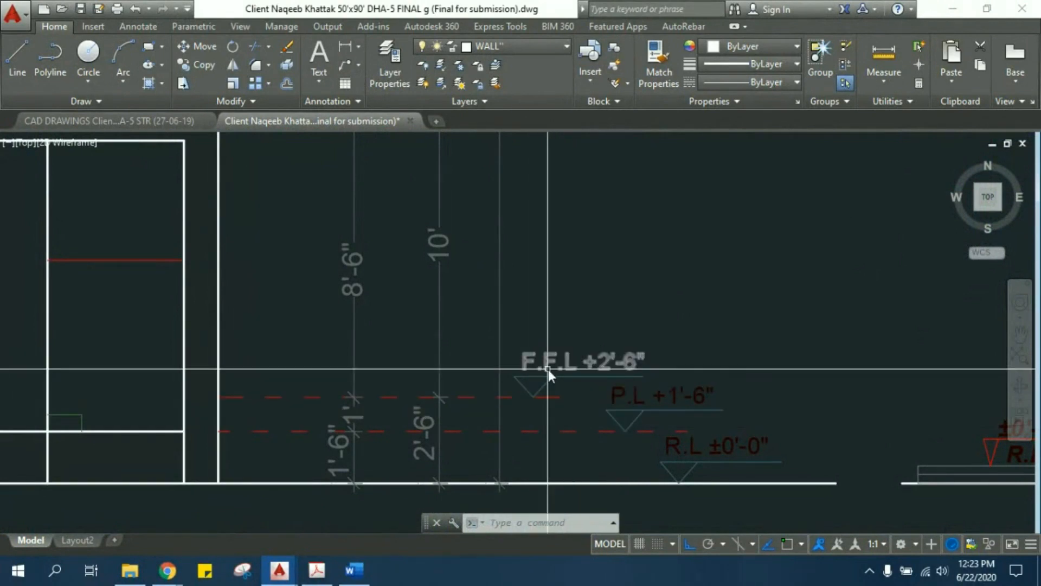
- Examine the F.F.L, P.L and R.L level markers, their dashed level lines and the plinth height dimensions beside the porch
mouse_move(582, 396)
middle_mouse_down()
mouse_move(514, 372)
mouse_move(520, 339)
mouse_move(568, 285)
middle_mouse_up()
scroll(590, 363, "up", 2)
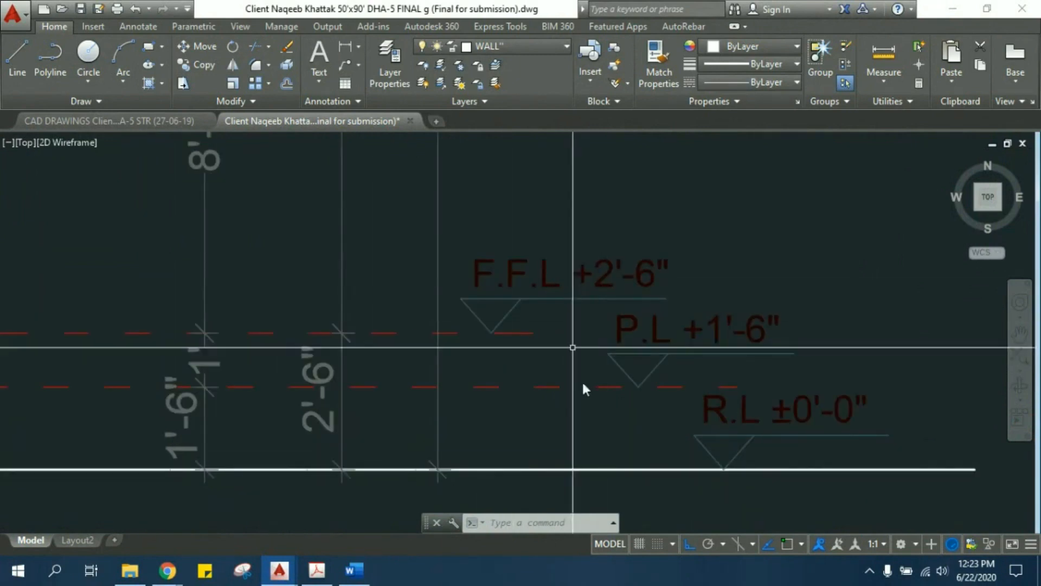
middle_click_drag(426, 354, 525, 359)
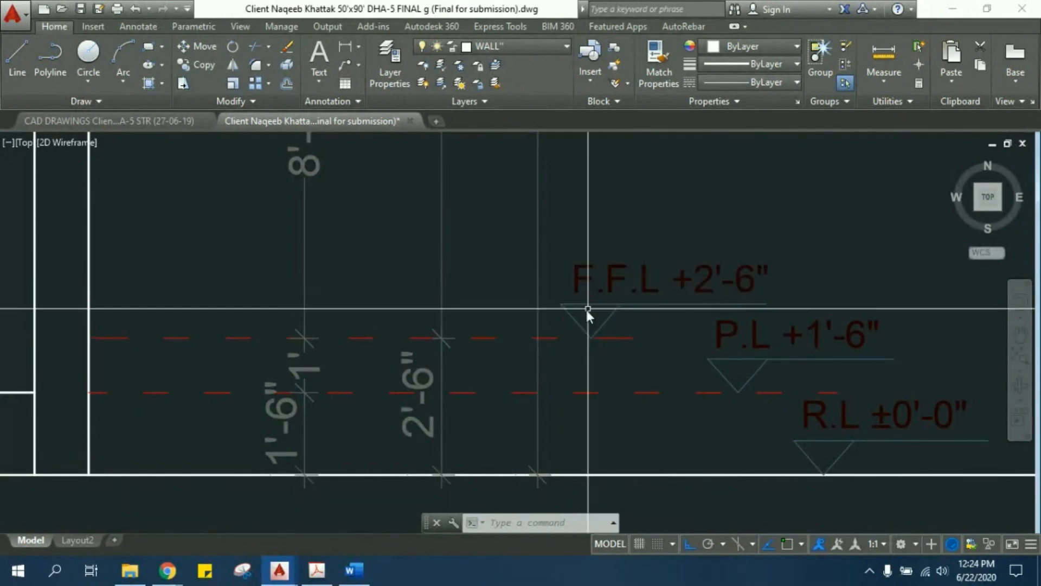
middle_click_drag(587, 309, 612, 311)
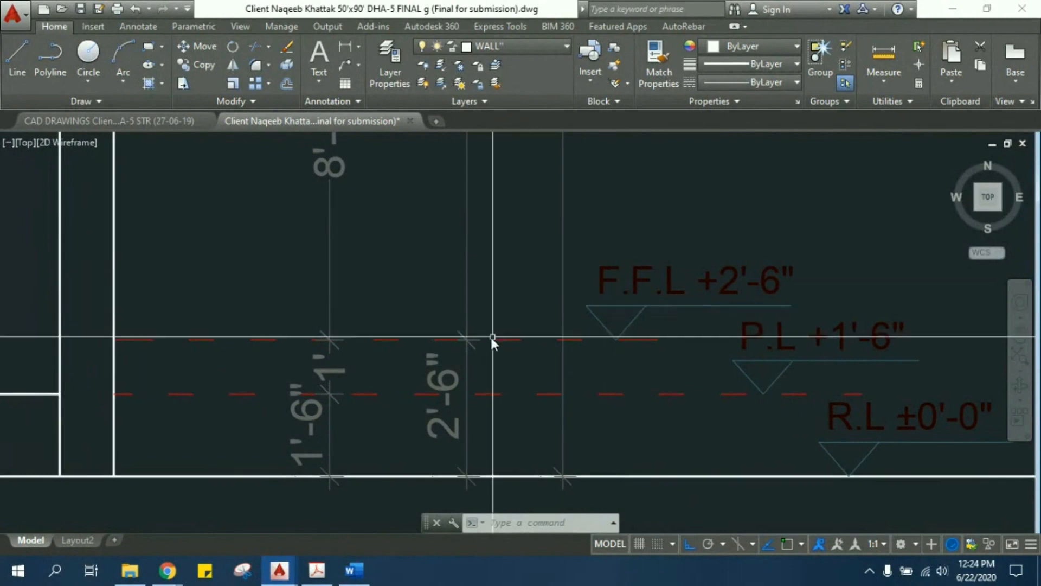
middle_click_drag(411, 360, 637, 320)
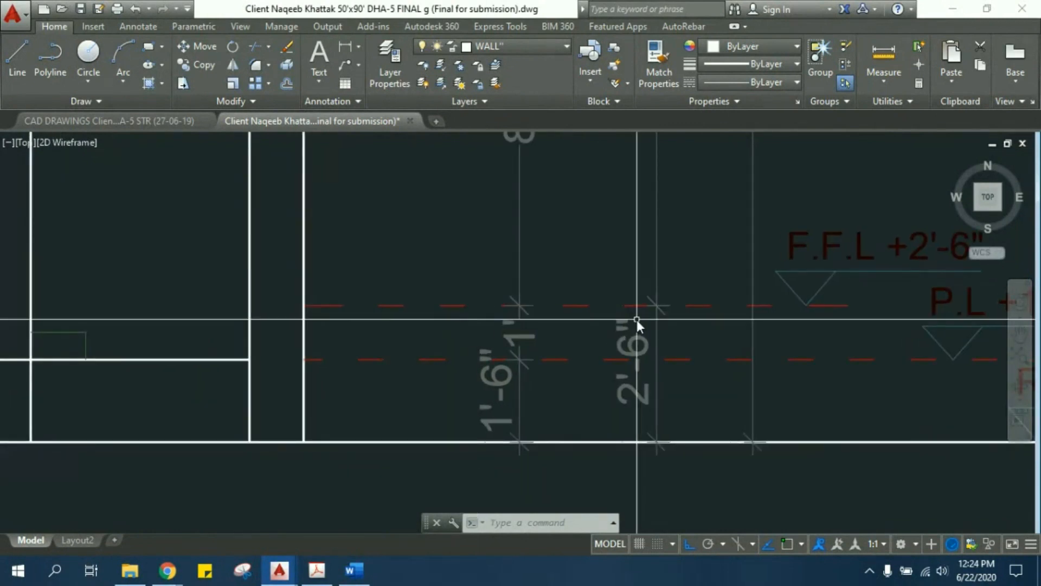
mouse_move(384, 308)
middle_mouse_down()
mouse_move(298, 305)
mouse_move(306, 304)
middle_mouse_up()
middle_click_drag(799, 300, 703, 275)
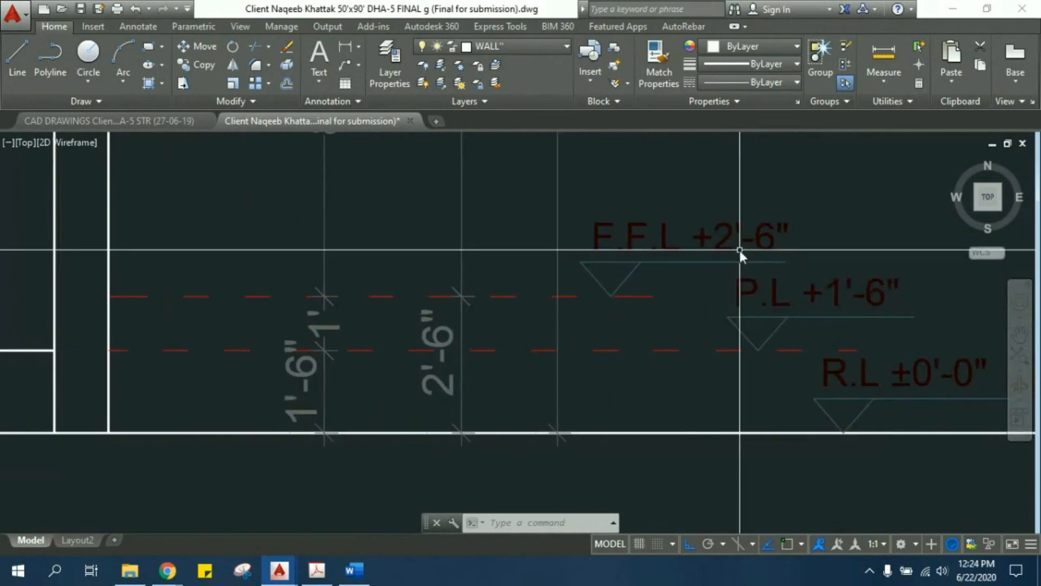
middle_click_drag(805, 331, 697, 287)
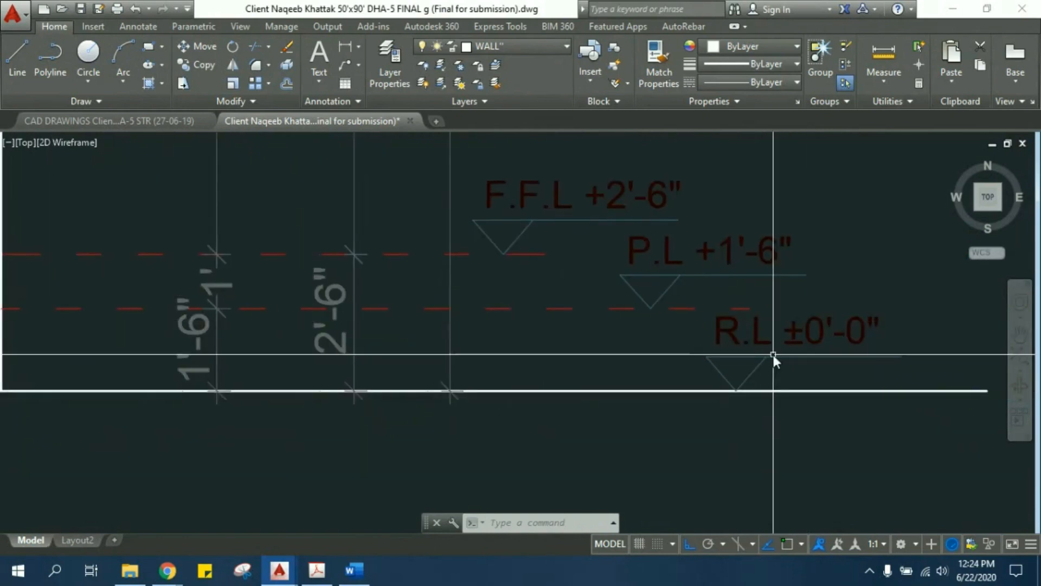
middle_click_drag(704, 247, 734, 310)
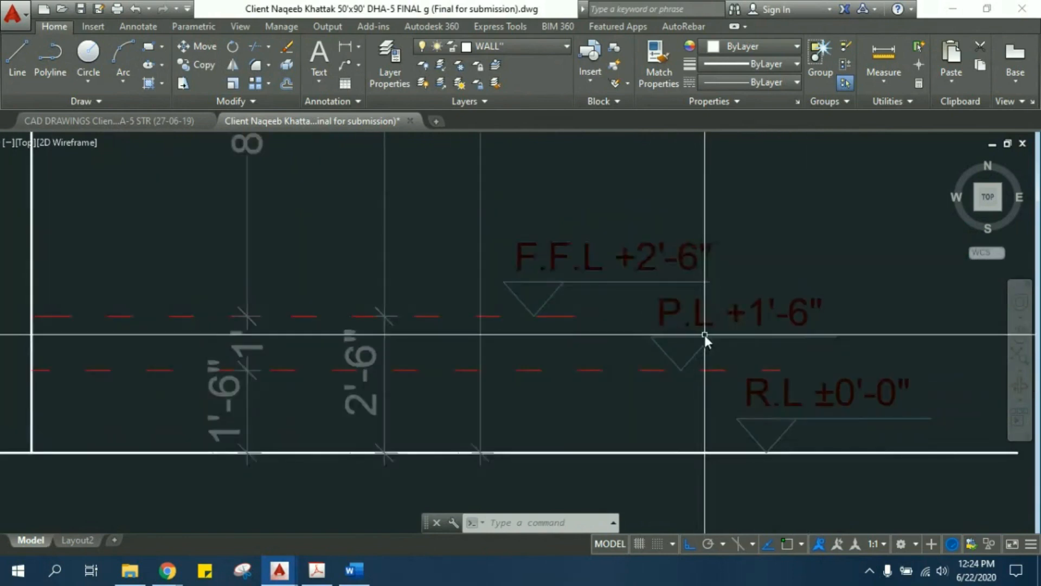
scroll(582, 337, "down", 2)
middle_click_drag(582, 337, 656, 375)
scroll(656, 376, "down", 3)
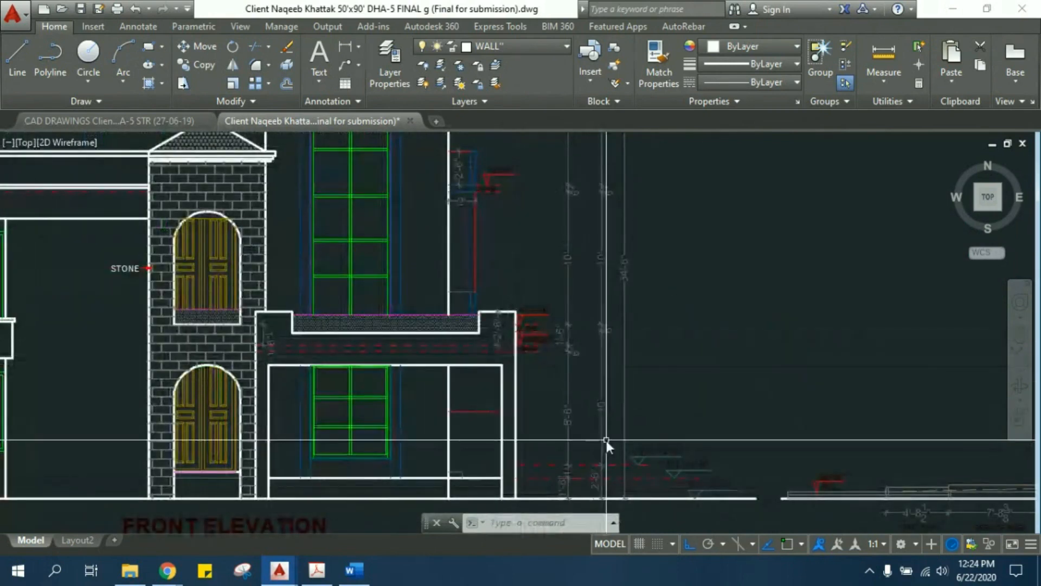
- Examine the slab labels and level markers beside the porch roof and the upper floor, along with their adjacent dimensions
middle_click_drag(609, 442, 633, 377)
scroll(584, 416, "up", 4)
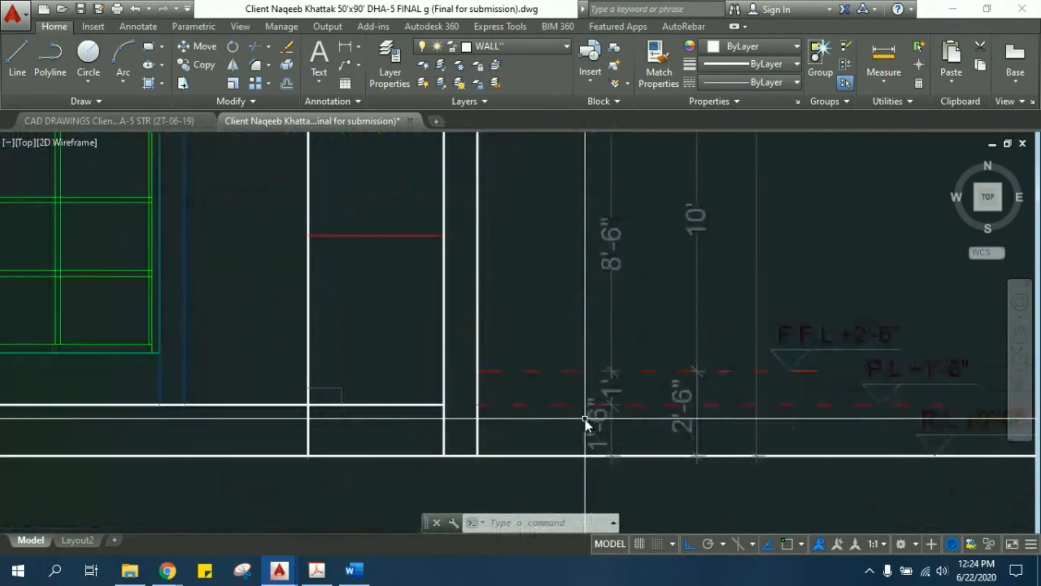
scroll(628, 488, "down", 2)
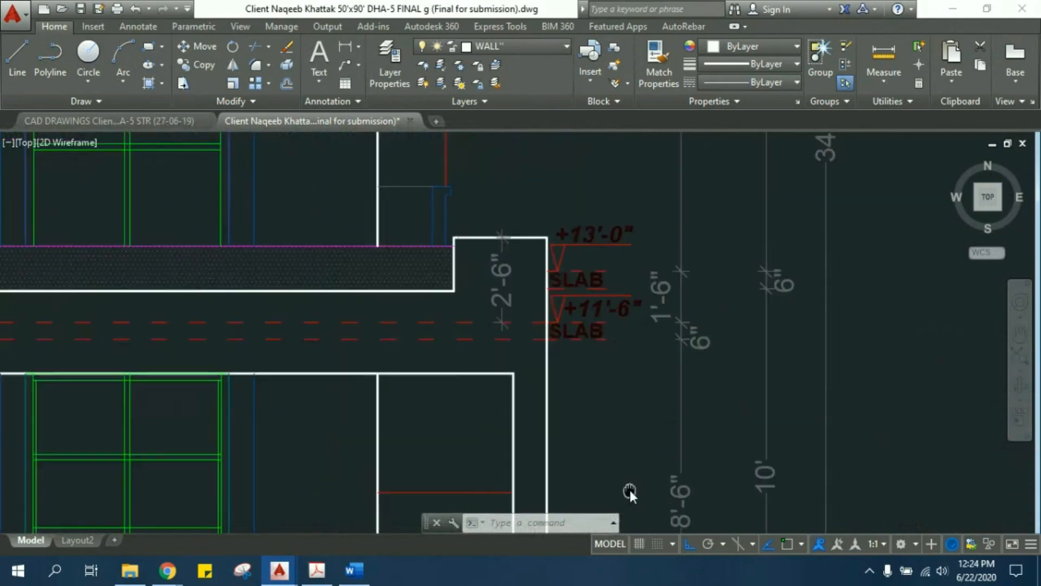
scroll(629, 347, "up", 4)
scroll(618, 380, "down", 2)
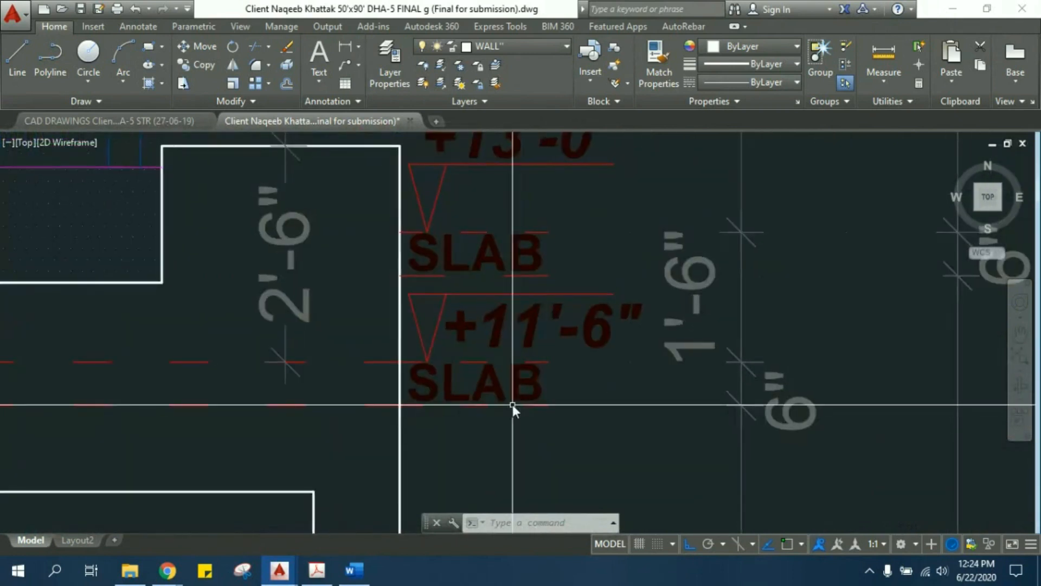
scroll(451, 392, "up", 1)
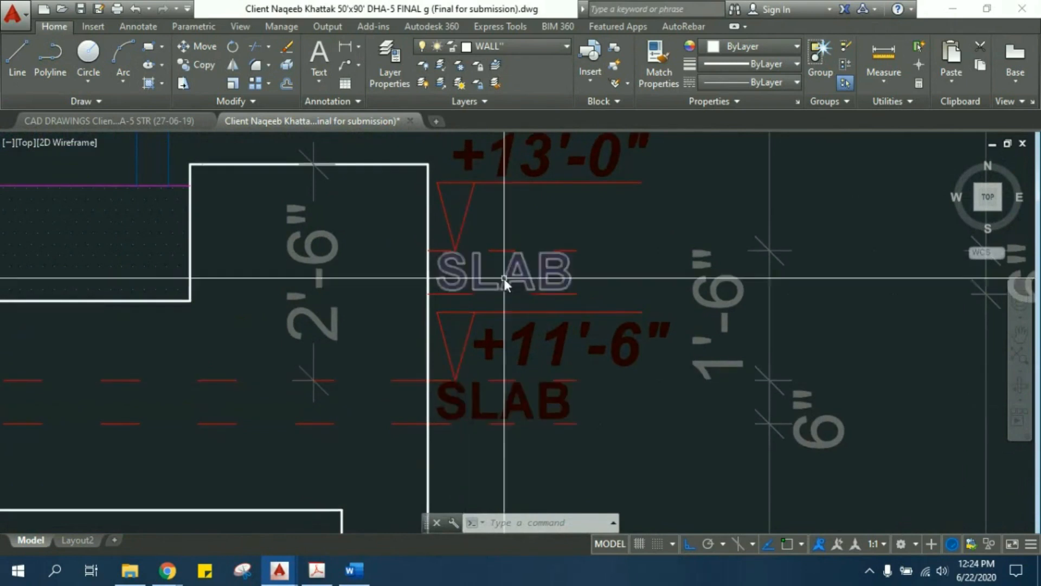
middle_click_drag(503, 278, 497, 402)
scroll(520, 325, "down", 2)
scroll(525, 255, "down", 3)
scroll(572, 375, "up", 2)
scroll(525, 308, "up", 3)
- Select the triangle and horizontal line of the +23'-6" level marker to inspect them, and clear the selection
left_click(411, 224)
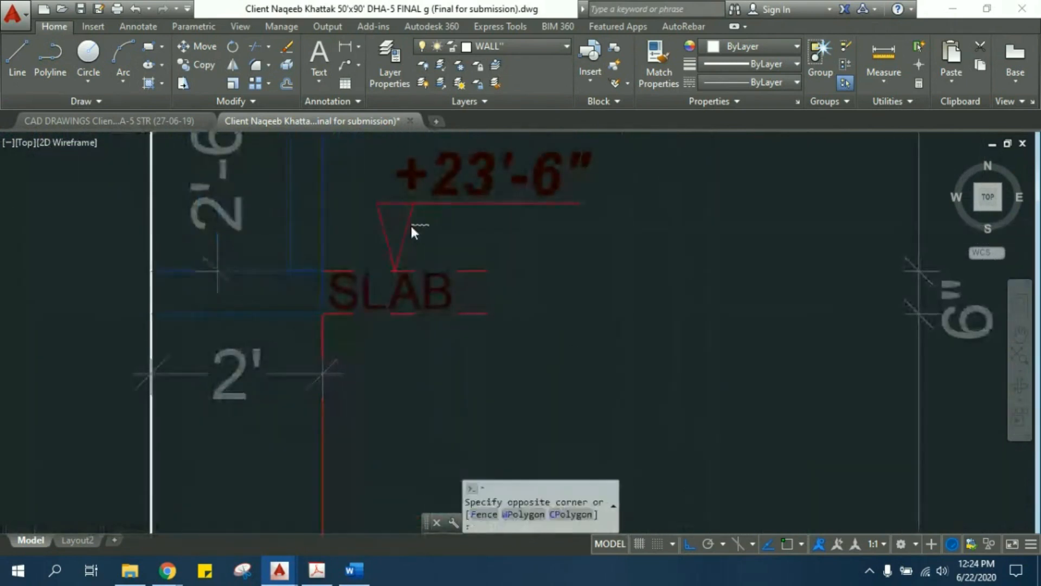
left_click(370, 221)
left_click(402, 214)
left_click(456, 219)
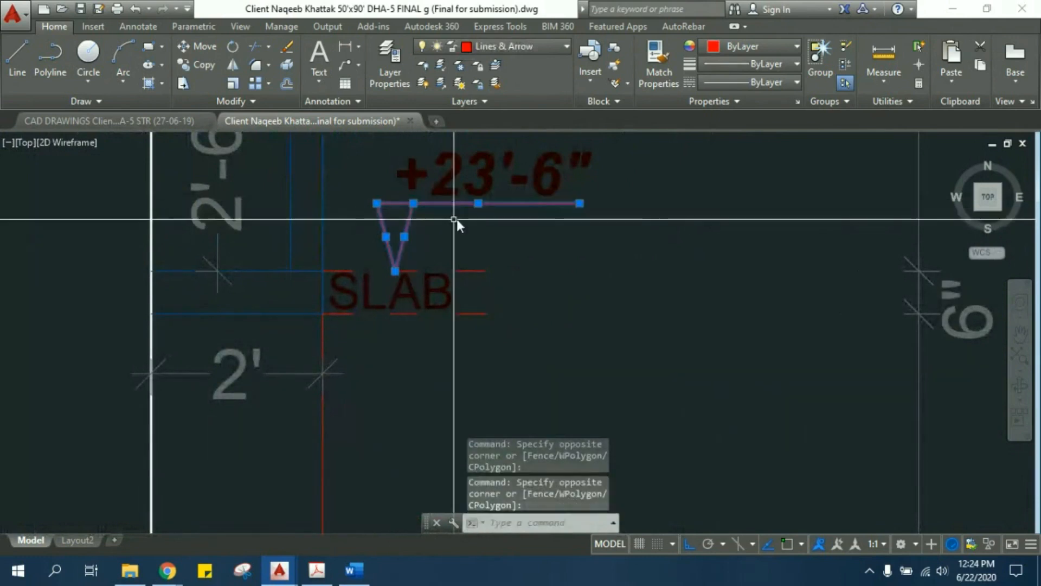
scroll(462, 220, "down", 2)
middle_click_drag(575, 248, 552, 311)
scroll(551, 295, "down", 2)
key("Escape")
- Examine the top roof slab's level marker and the overall height dimensions on both sides of the front elevation
scroll(556, 291, "down", 2)
scroll(526, 233, "up", 4)
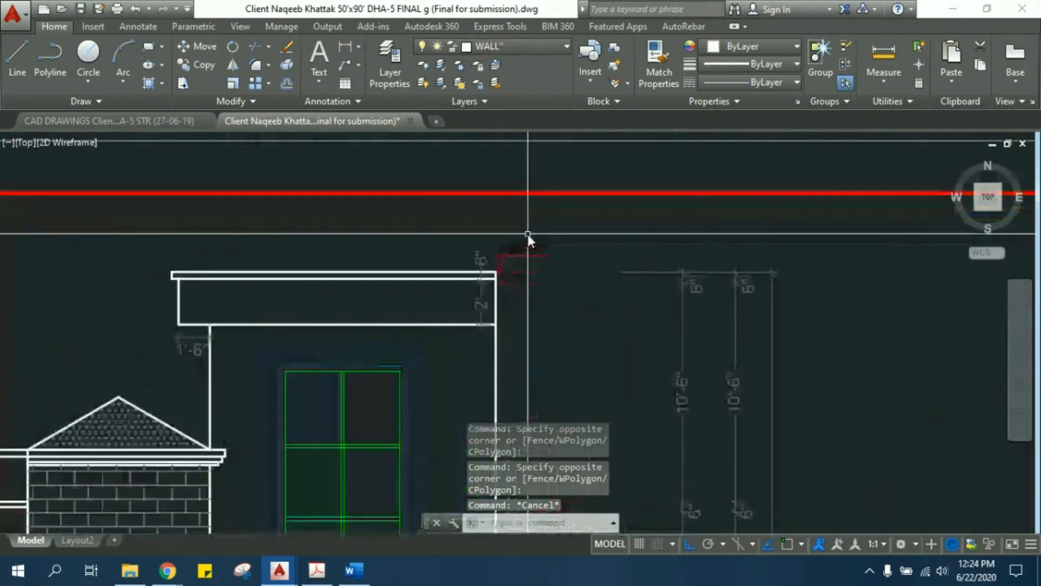
mouse_move(383, 338)
middle_mouse_down()
mouse_move(419, 356)
mouse_move(573, 264)
mouse_move(612, 301)
middle_mouse_up()
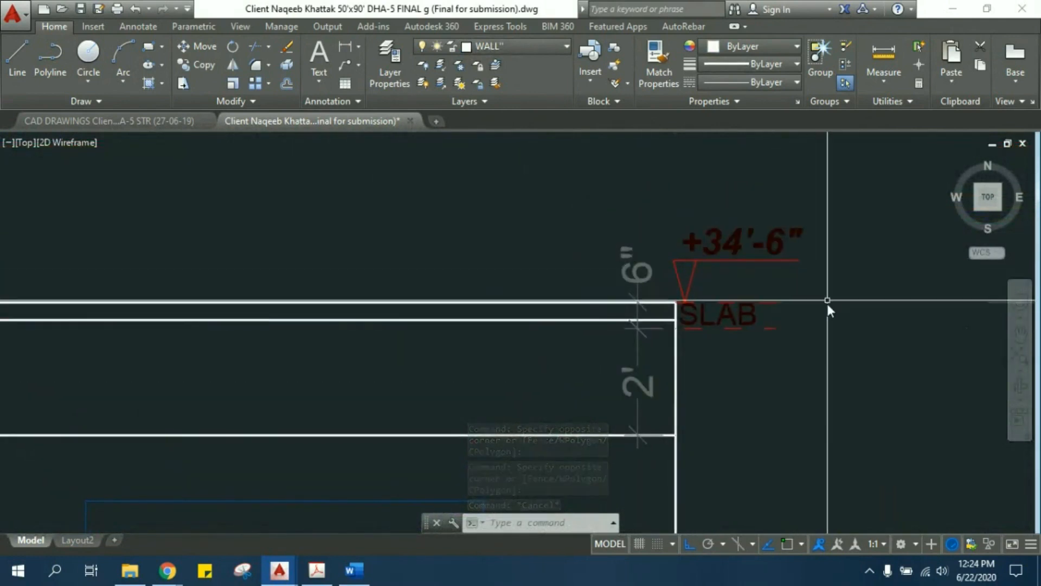
mouse_move(657, 356)
middle_mouse_down()
mouse_move(723, 364)
mouse_move(750, 353)
middle_mouse_up()
scroll(751, 353, "down", 5)
mouse_move(543, 405)
middle_mouse_down()
mouse_move(552, 348)
mouse_move(606, 348)
mouse_move(537, 319)
middle_mouse_up()
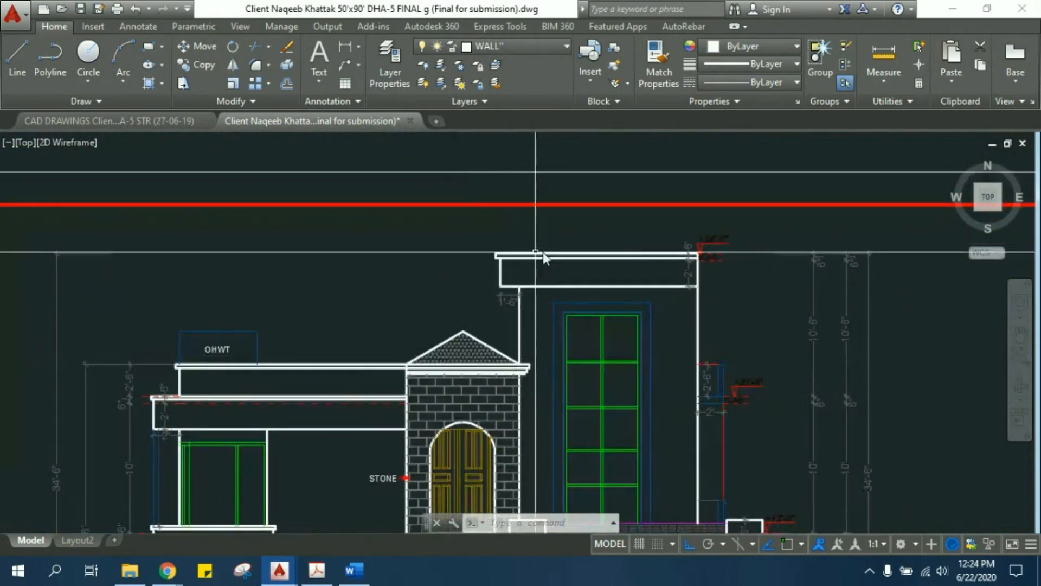
mouse_move(645, 268)
middle_mouse_down()
mouse_move(588, 260)
mouse_move(541, 285)
mouse_move(623, 275)
middle_mouse_up()
scroll(623, 288, "down", 2)
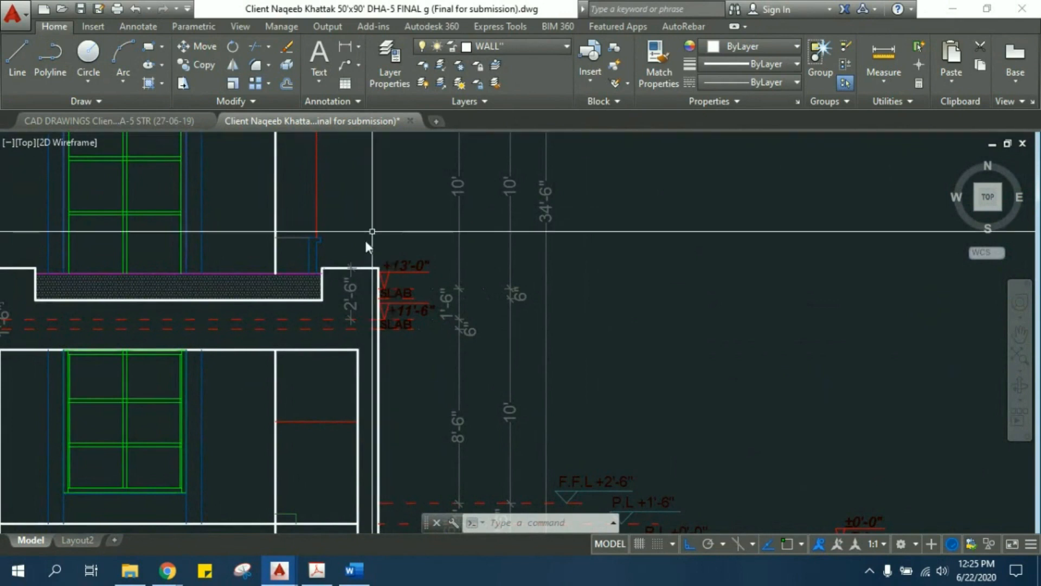
scroll(449, 297, "down", 4)
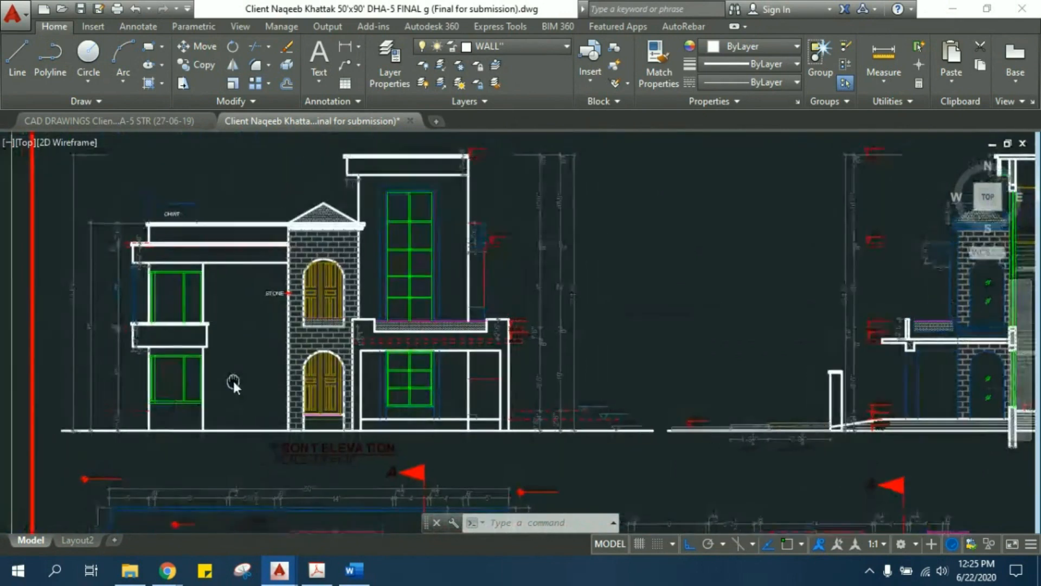
middle_click_drag(102, 256, 214, 283)
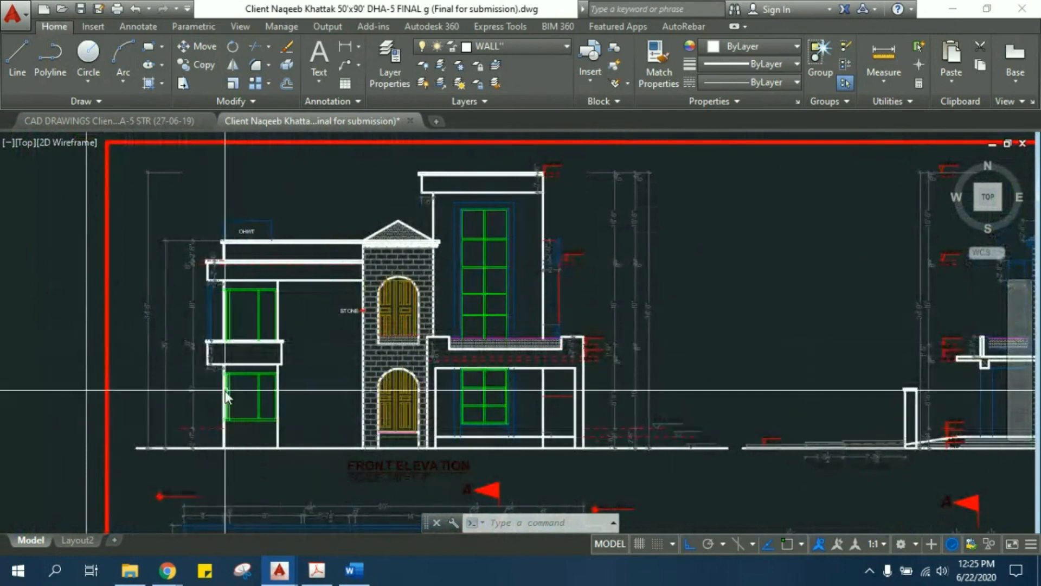
mouse_move(145, 249)
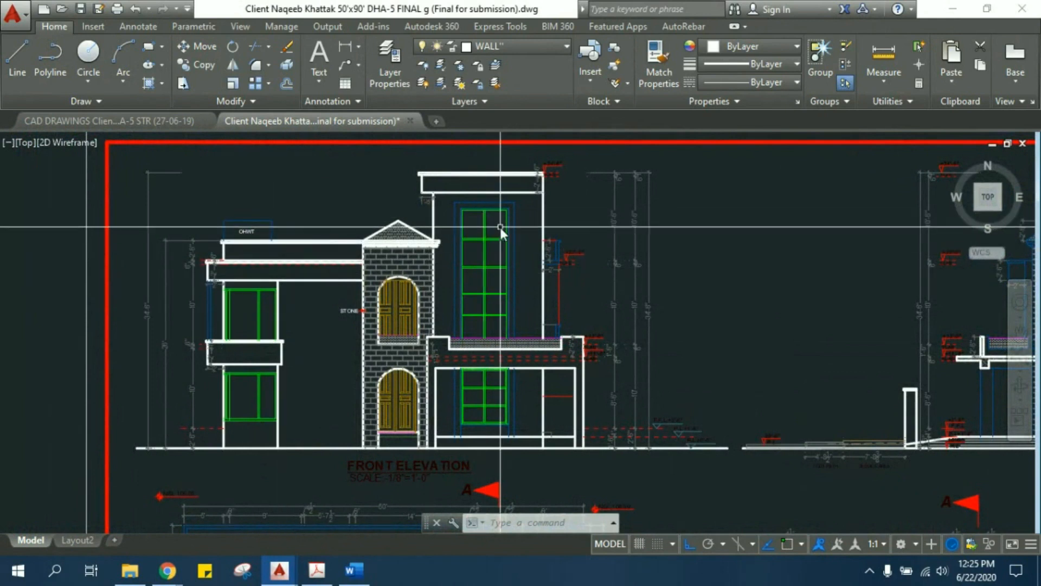
- Select the frame lines of the balcony wing's upper window to check their layer, and clear the selection
middle_click_drag(326, 300, 354, 253)
scroll(300, 192, "up", 5)
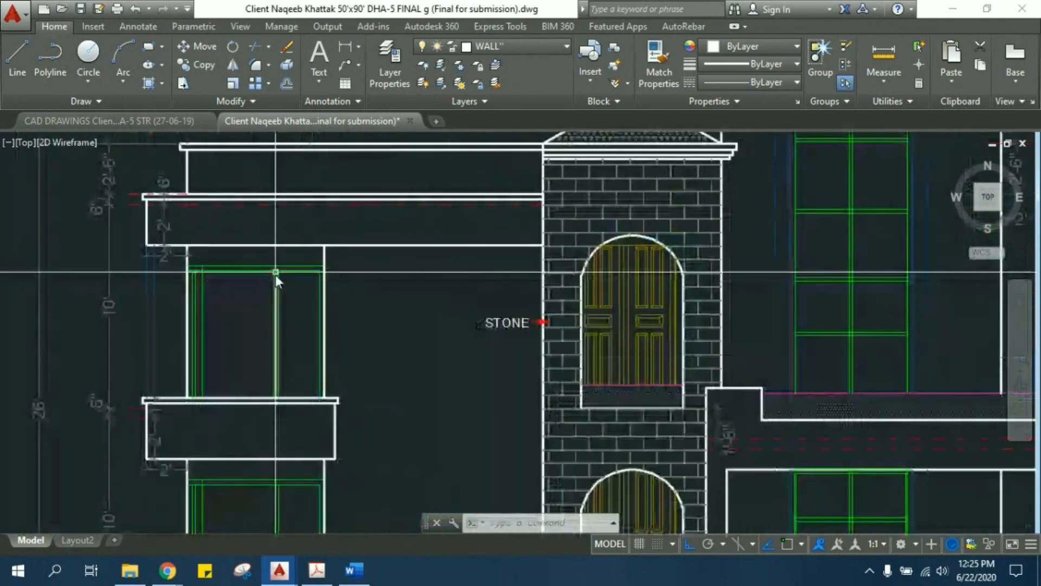
scroll(216, 282, "up", 4)
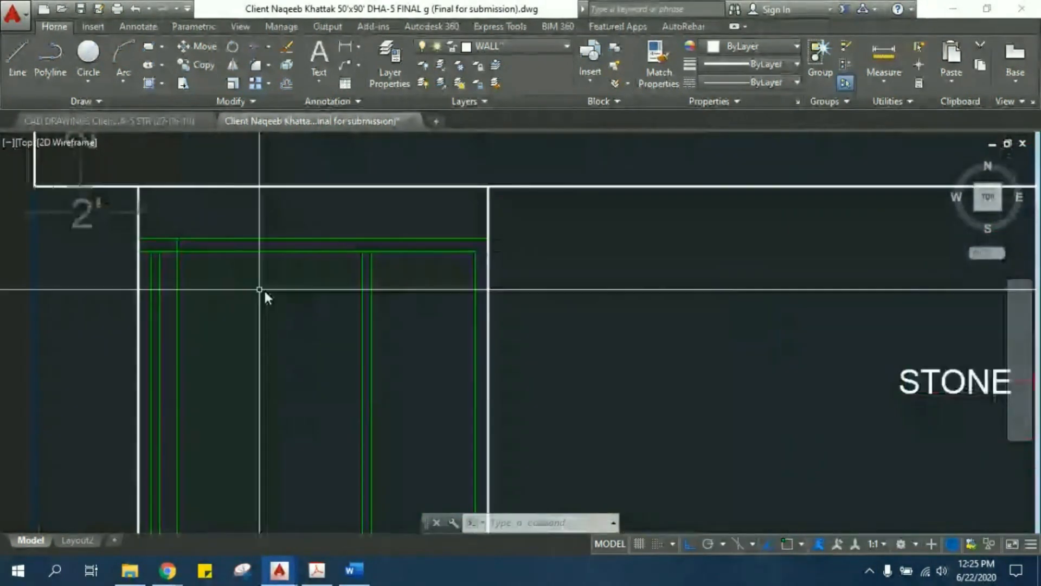
left_click(380, 291)
left_click(310, 220)
left_click(415, 342)
left_click(326, 271)
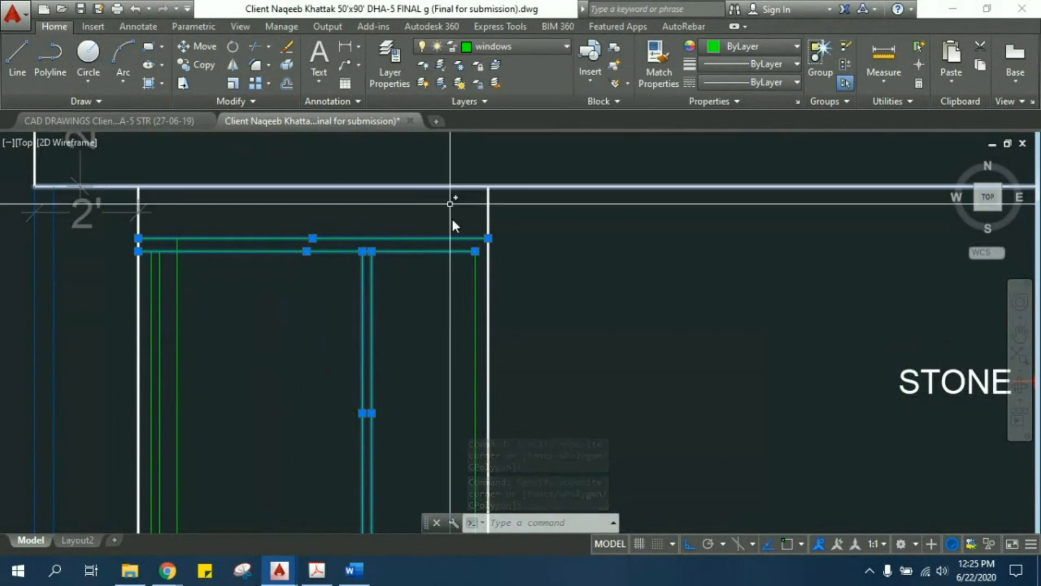
middle_click_drag(471, 295, 497, 294)
scroll(498, 295, "down", 2)
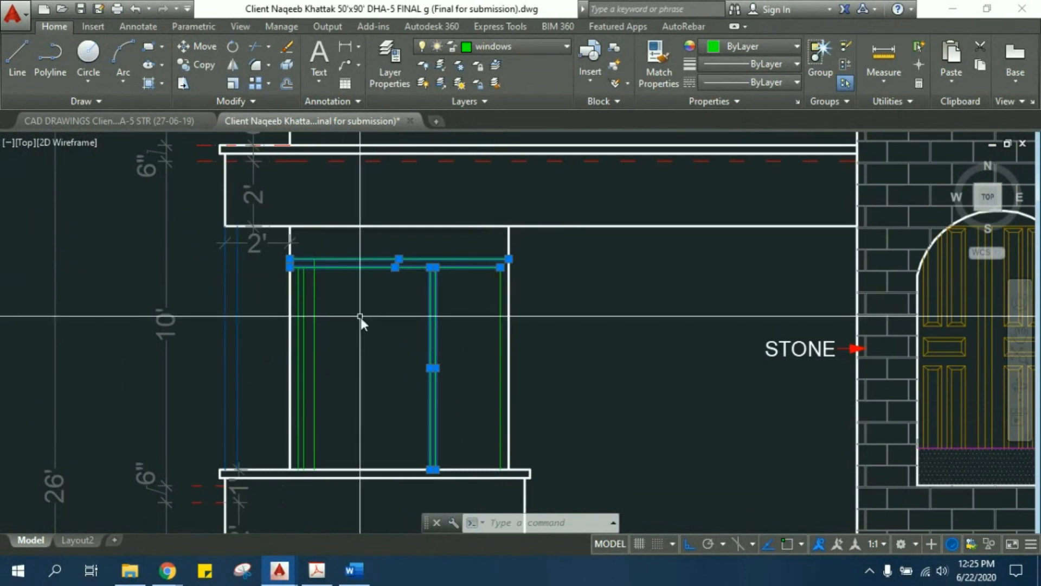
middle_click_drag(360, 318, 385, 330)
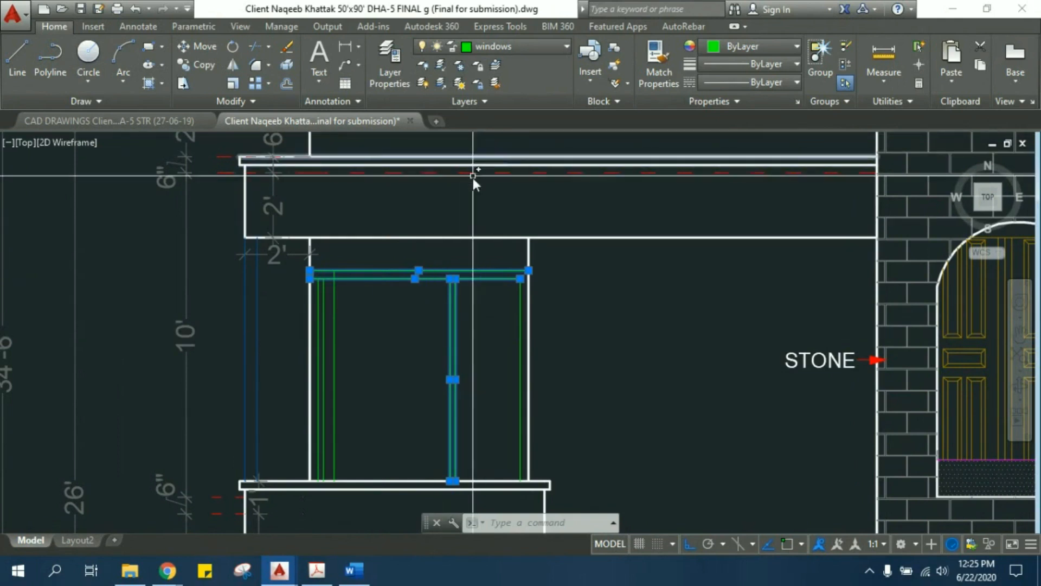
scroll(473, 176, "down", 2)
middle_click_drag(556, 253, 486, 226)
key("Escape")
key("Escape")
- Select the frame lines of the ground-floor window below the balcony to check their layer, and clear the selection
middle_click_drag(381, 357, 363, 245)
scroll(384, 335, "up", 4)
left_click(399, 378)
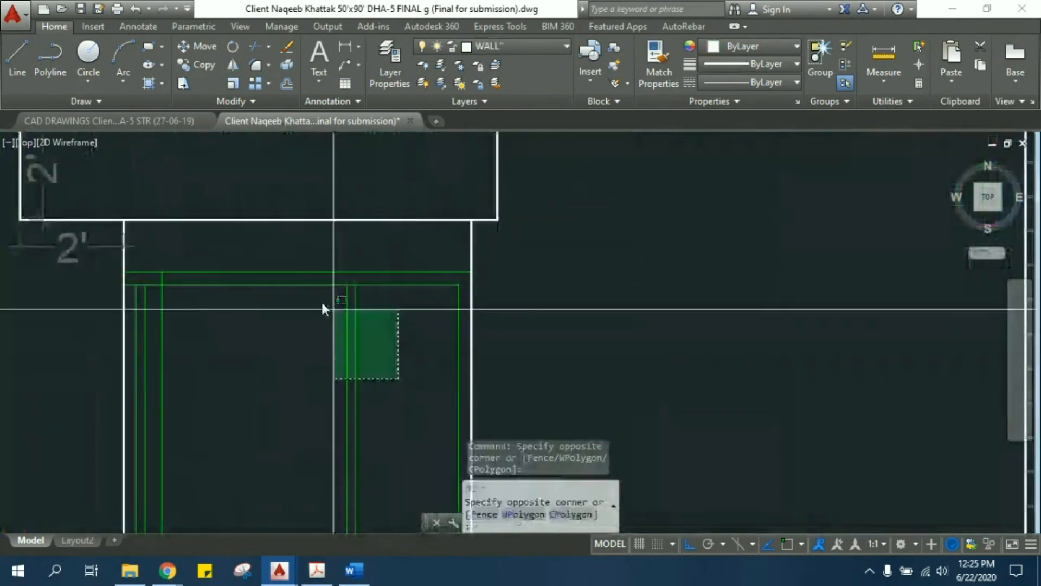
left_click(302, 278)
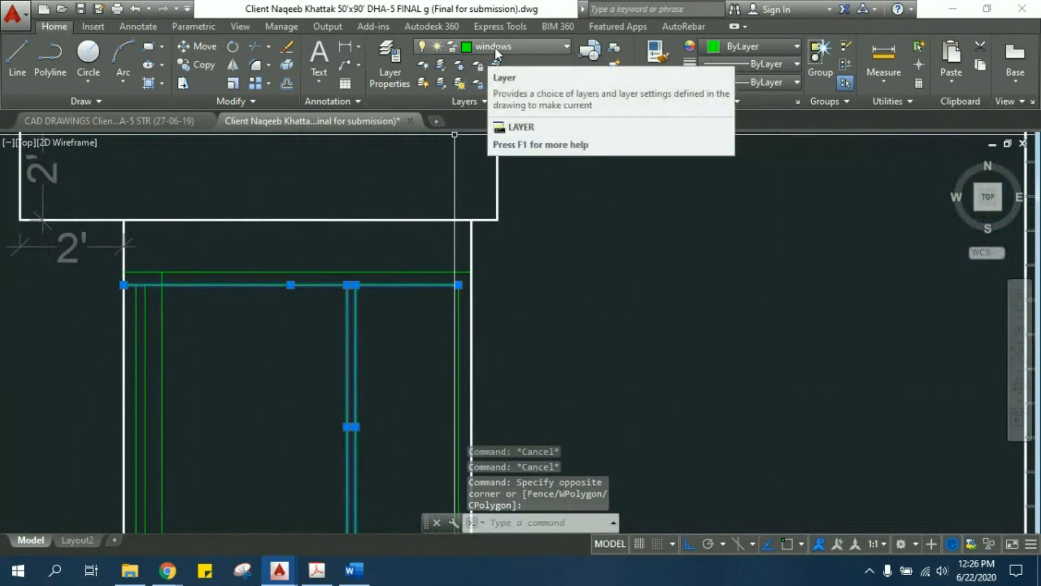
key("Escape")
scroll(473, 241, "down", 5)
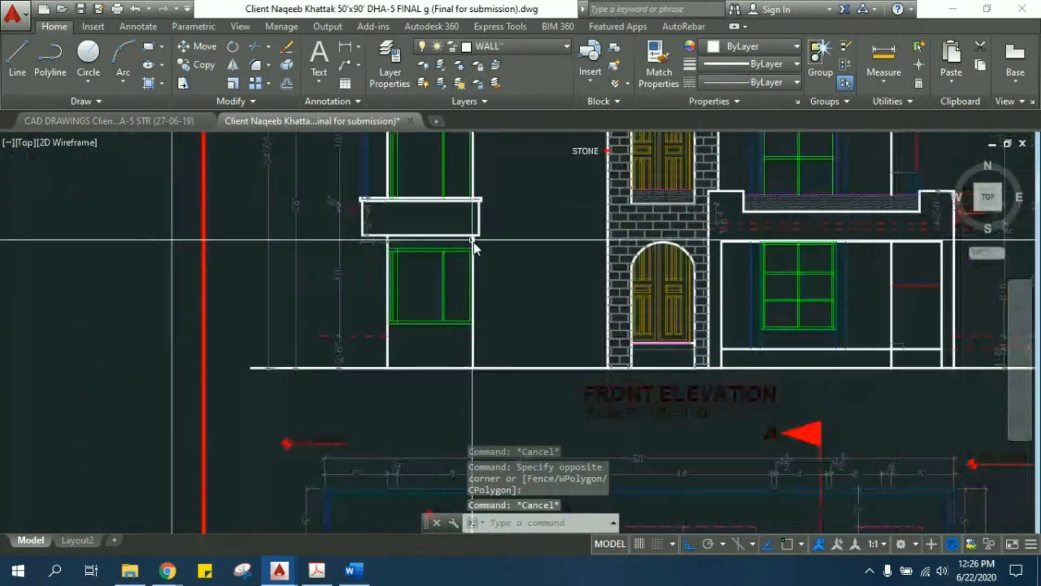
- Examine the stone-clad tower with its arched doors and the tall window beside it on the front elevation
middle_click_drag(410, 209, 266, 273)
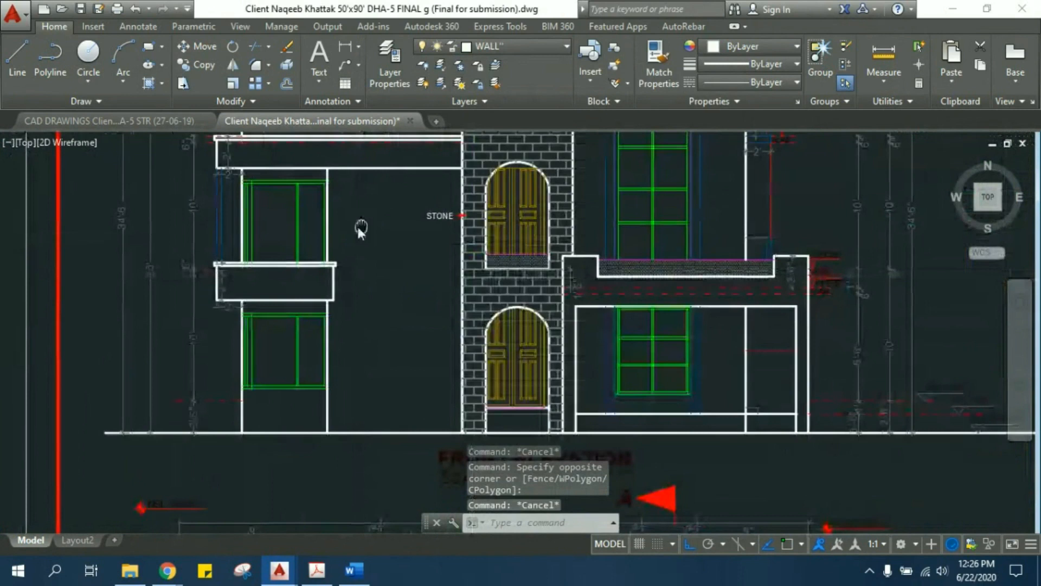
middle_click_drag(360, 228, 265, 265)
scroll(400, 294, "up", 2)
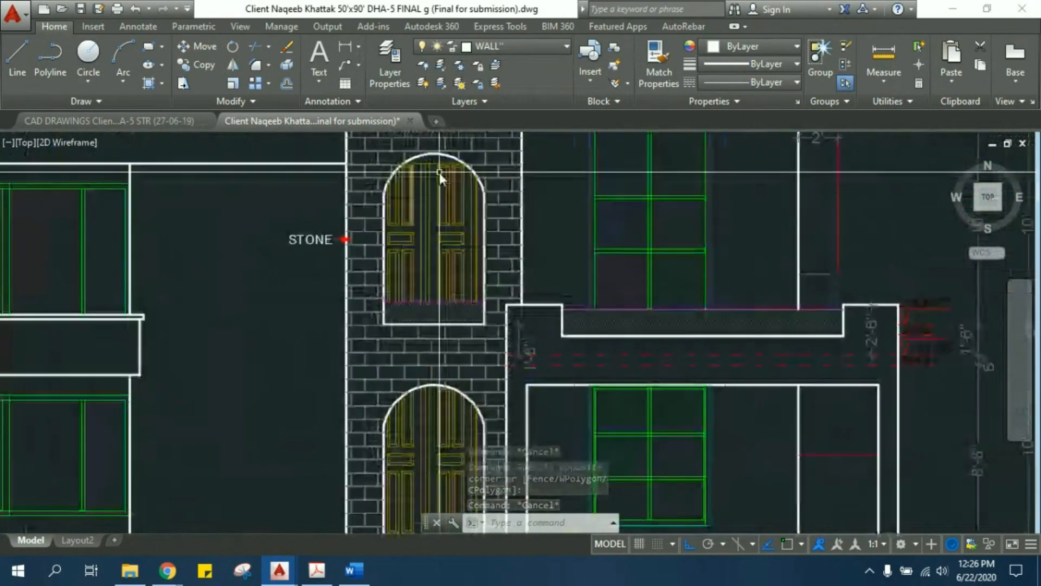
scroll(425, 228, "up", 2)
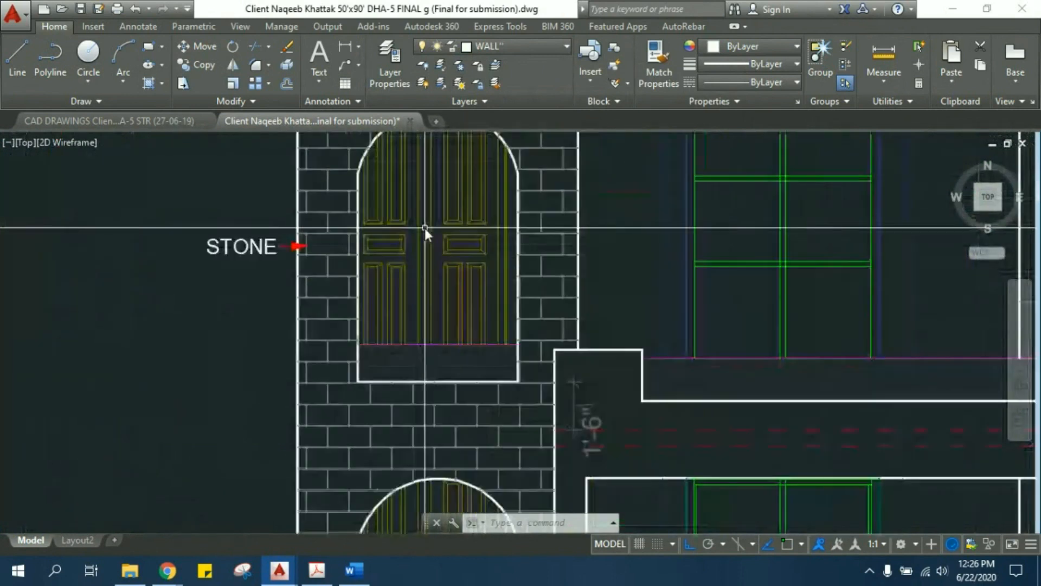
scroll(412, 266, "down", 2)
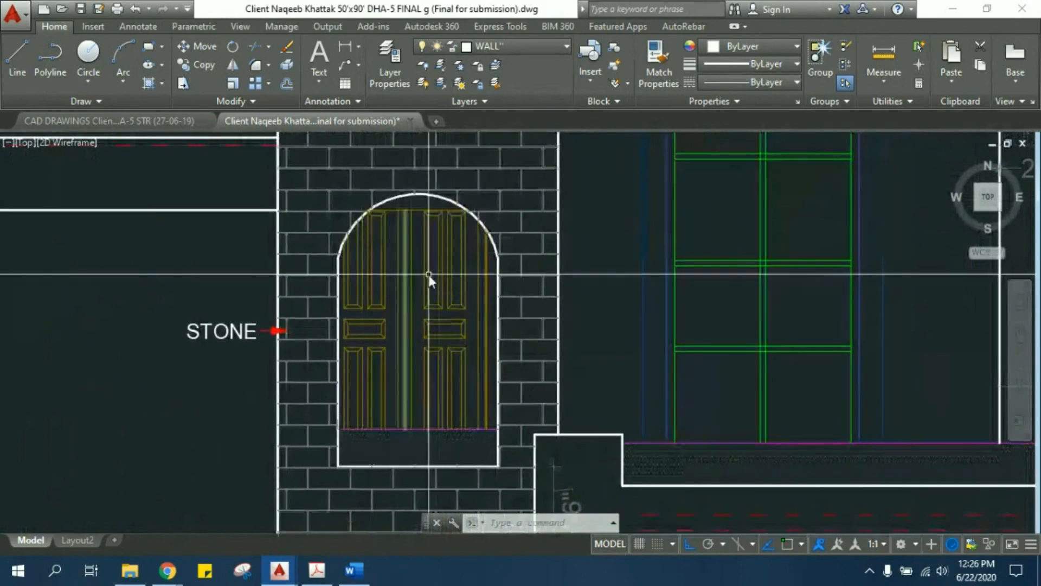
scroll(428, 274, "down", 2)
mouse_move(433, 276)
middle_mouse_down()
mouse_move(456, 278)
mouse_move(389, 290)
middle_mouse_up()
scroll(388, 290, "down", 4)
scroll(444, 269, "up", 2)
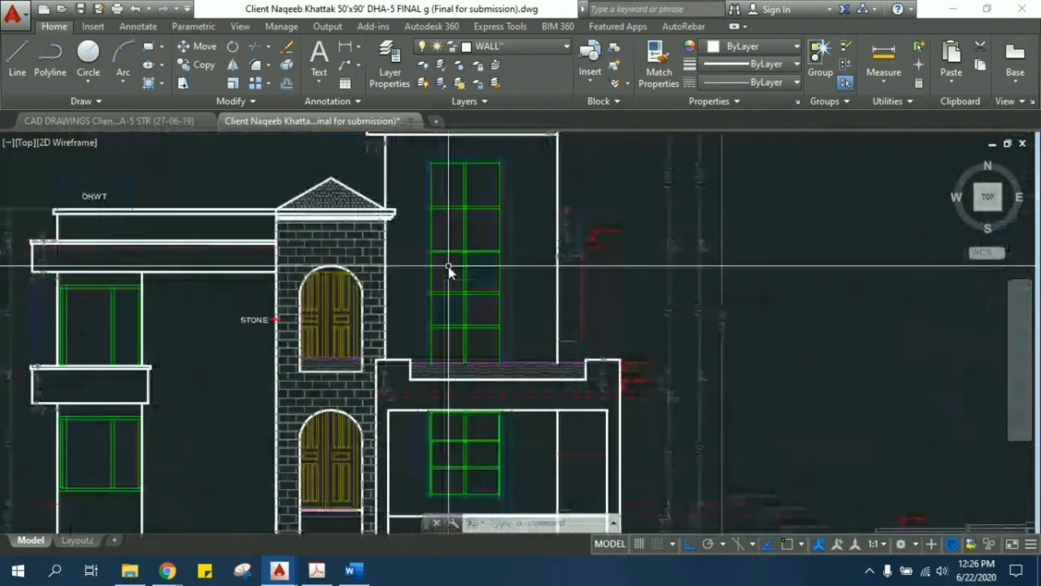
scroll(386, 377, "up", 2)
middle_click_drag(387, 377, 264, 229)
- Examine how the front elevation relates to the section and floor plans, including the ground-floor plan's entrance and stair hall
scroll(310, 314, "down", 4)
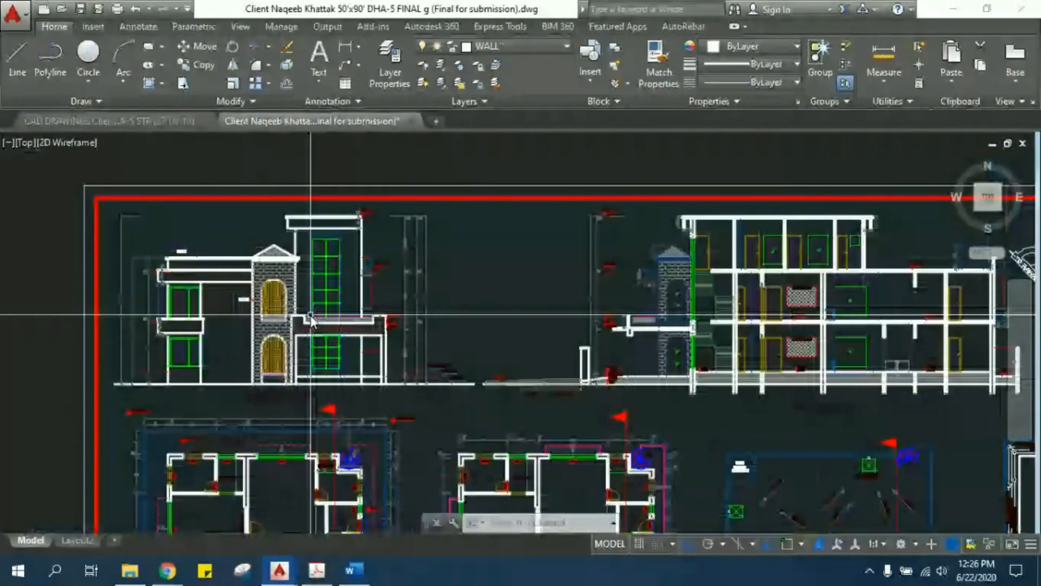
middle_click_drag(476, 309, 458, 302)
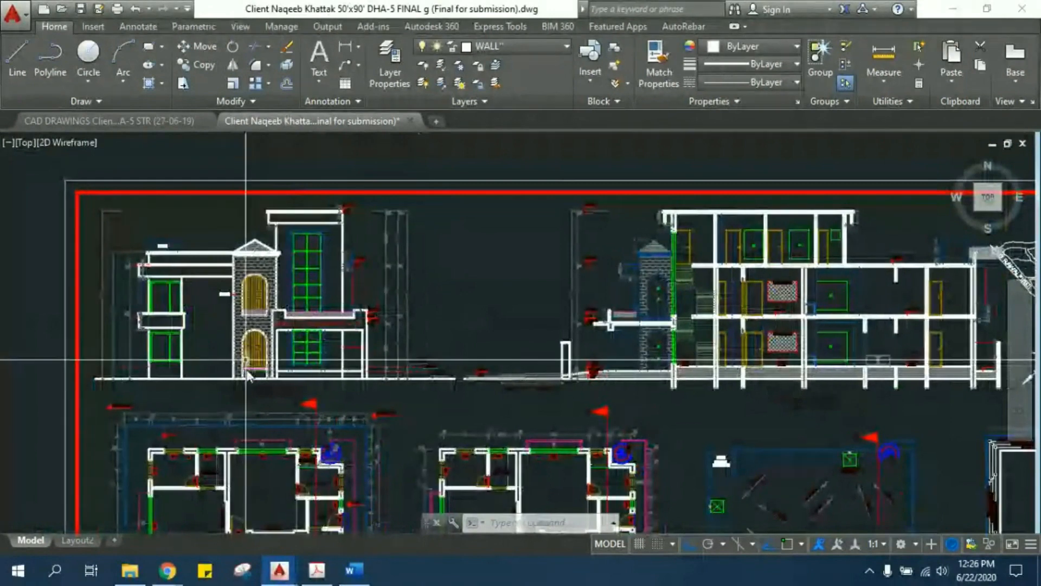
scroll(253, 405, "up", 3)
scroll(373, 389, "down", 2)
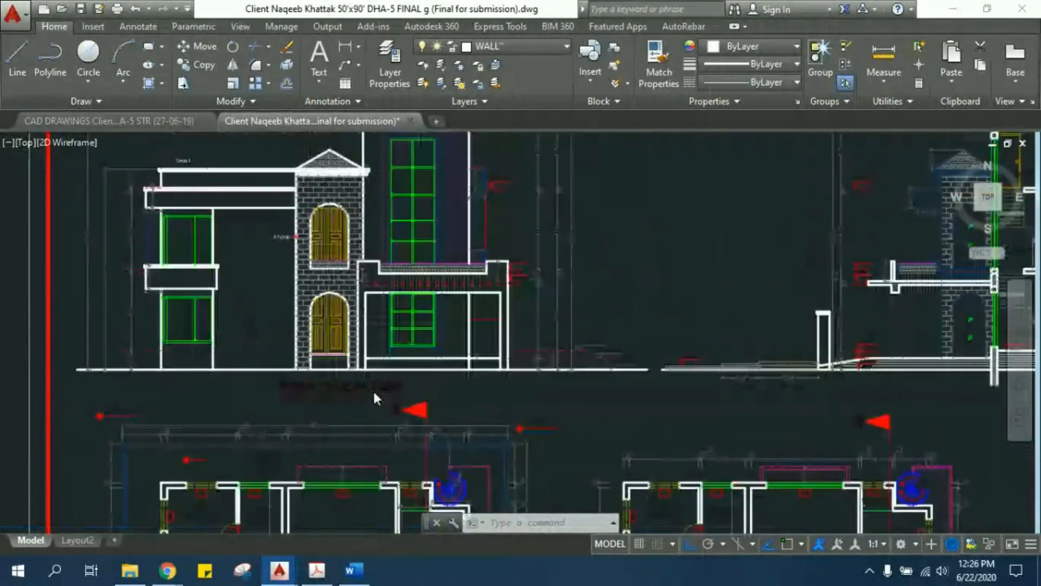
scroll(373, 392, "down", 2)
mouse_move(564, 369)
middle_mouse_down()
mouse_move(216, 367)
mouse_move(635, 352)
middle_mouse_up()
scroll(421, 405, "up", 2)
scroll(257, 381, "down", 4)
middle_click_drag(437, 355, 420, 192)
middle_click_drag(415, 248, 408, 199)
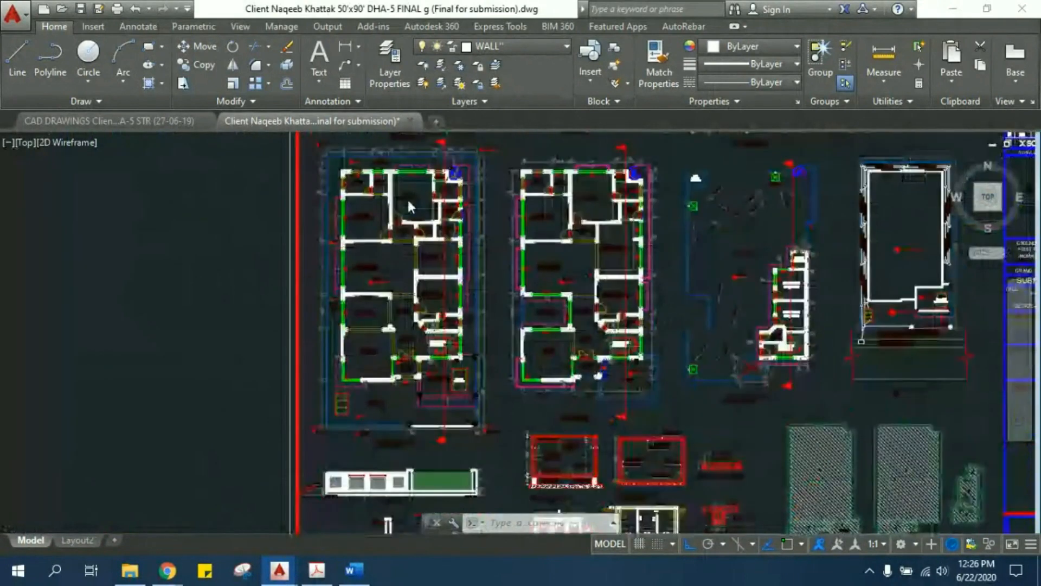
scroll(408, 206, "up", 3)
middle_click_drag(415, 383, 388, 268)
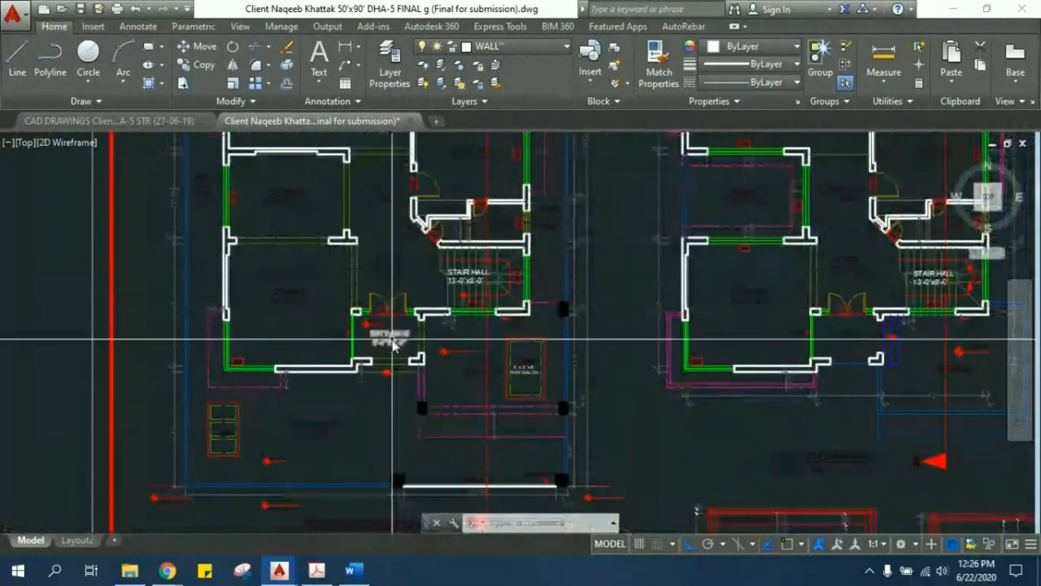
mouse_move(376, 229)
middle_mouse_down()
mouse_move(376, 441)
mouse_move(391, 509)
middle_mouse_up()
scroll(318, 235, "down", 2)
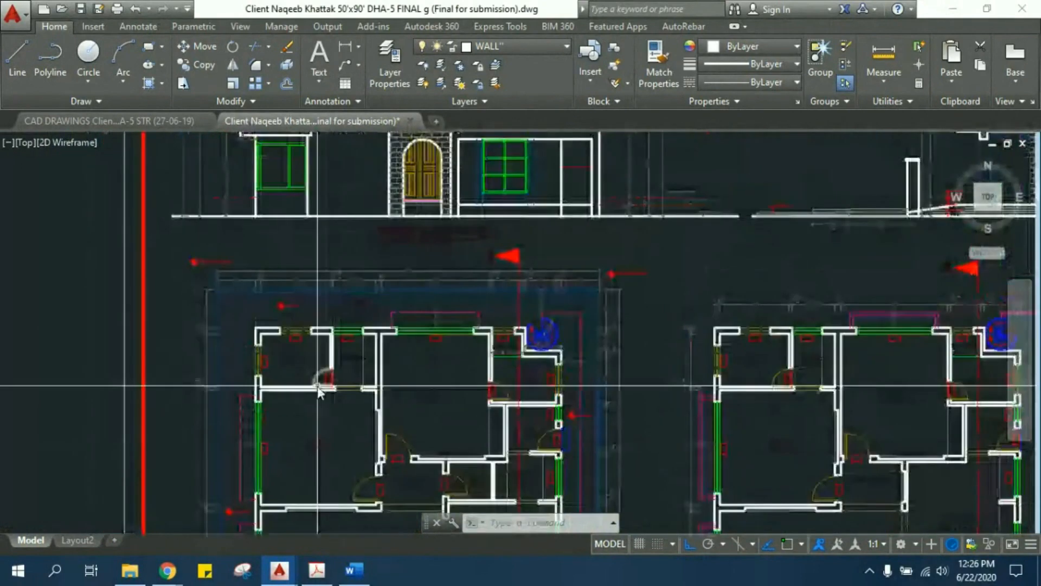
- Try a linear dimension across the wall thickness at the left end of the corner bath's top V-1 opening
scroll(315, 371, "up", 5)
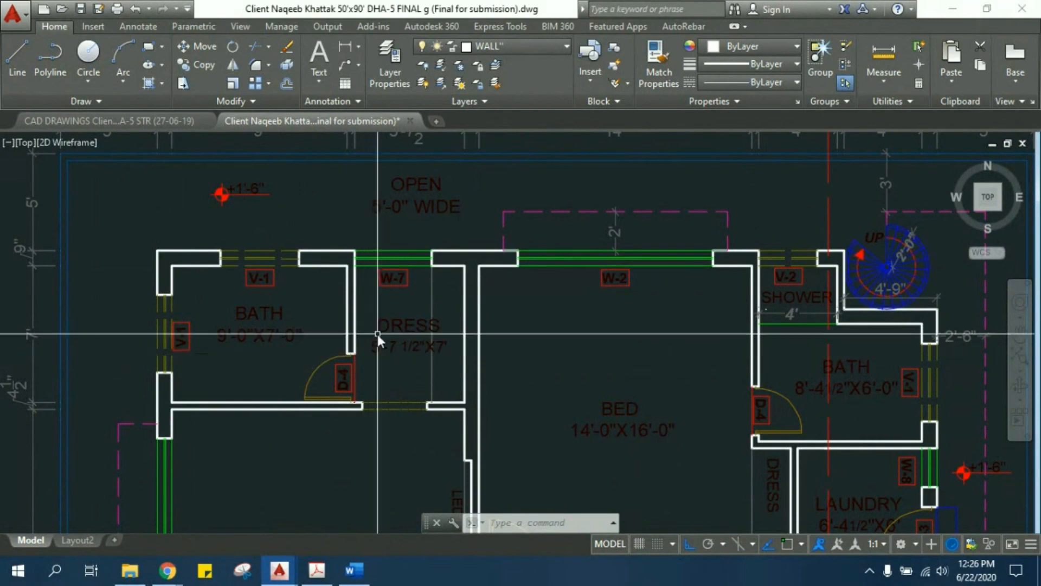
scroll(204, 240, "up", 2)
mouse_move(203, 239)
middle_mouse_down()
mouse_move(203, 265)
mouse_move(224, 262)
middle_mouse_up()
scroll(203, 266, "up", 4)
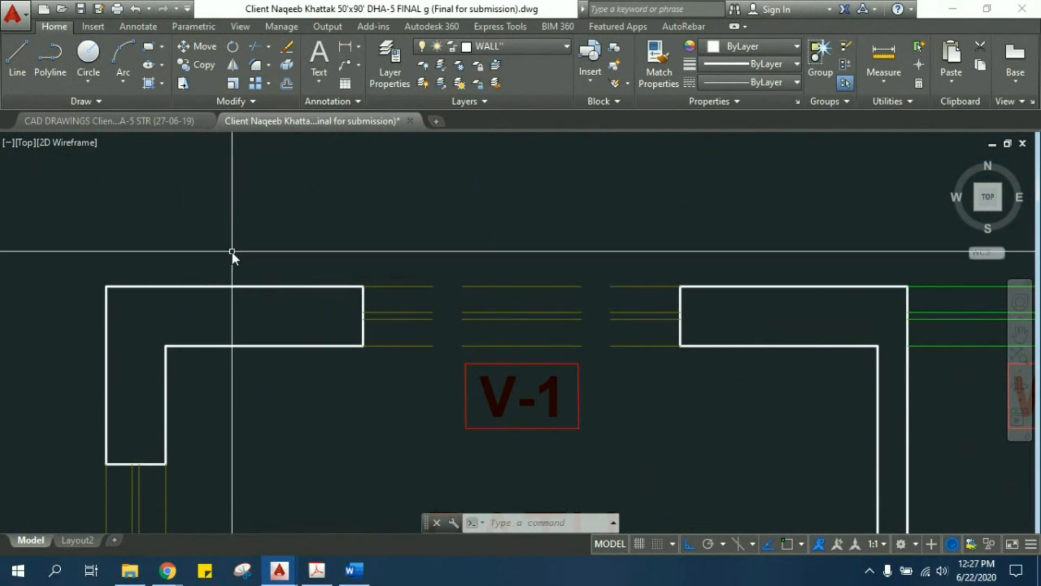
type("d")
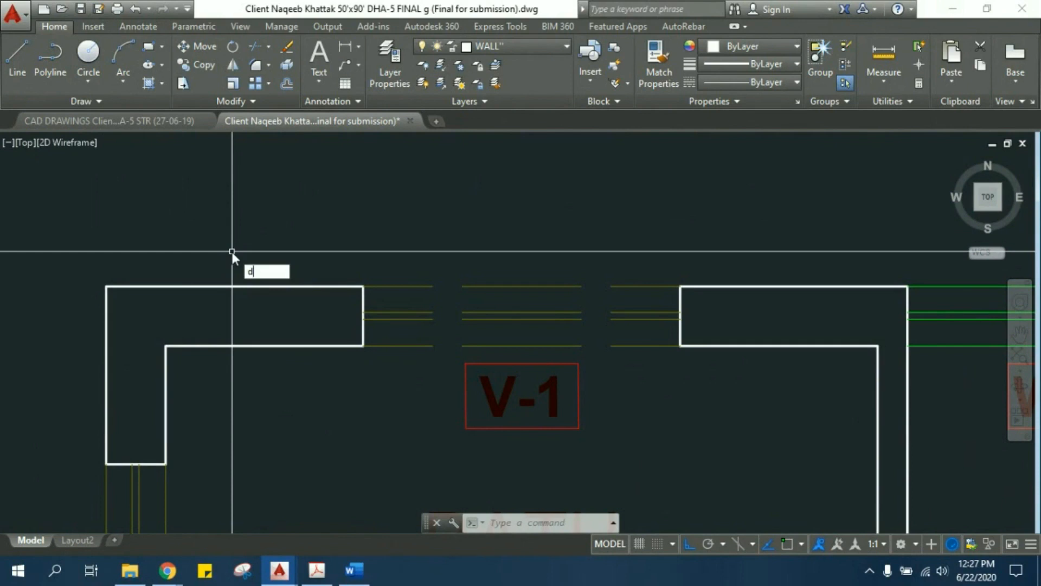
type("li")
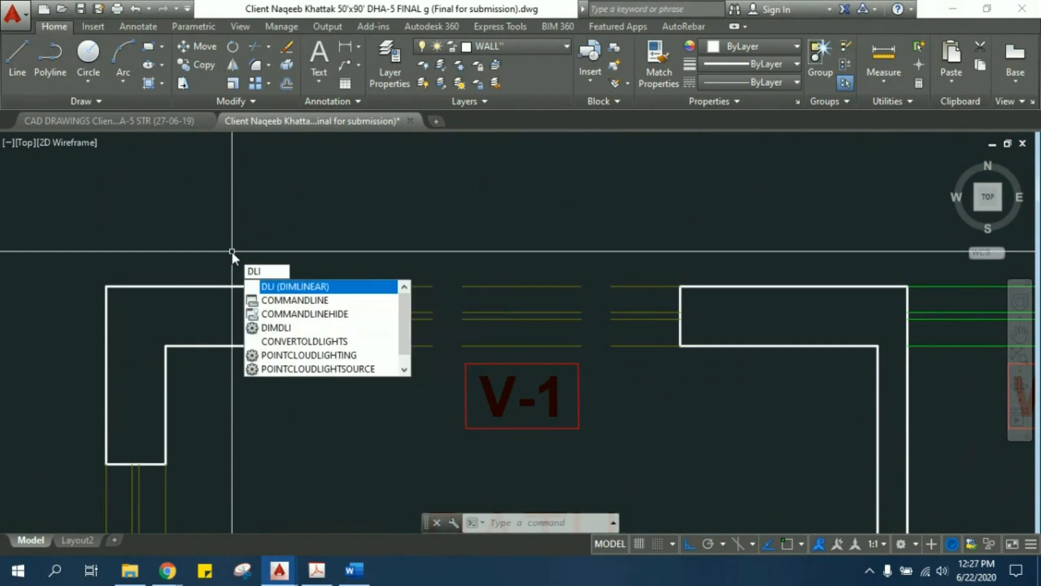
left_click(274, 287)
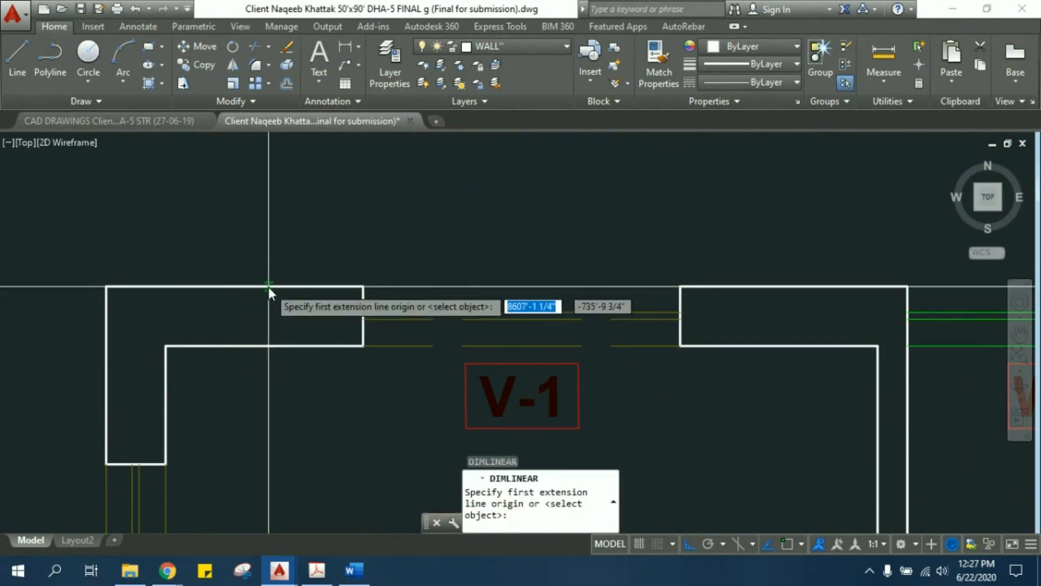
left_click(362, 286)
left_click(364, 346)
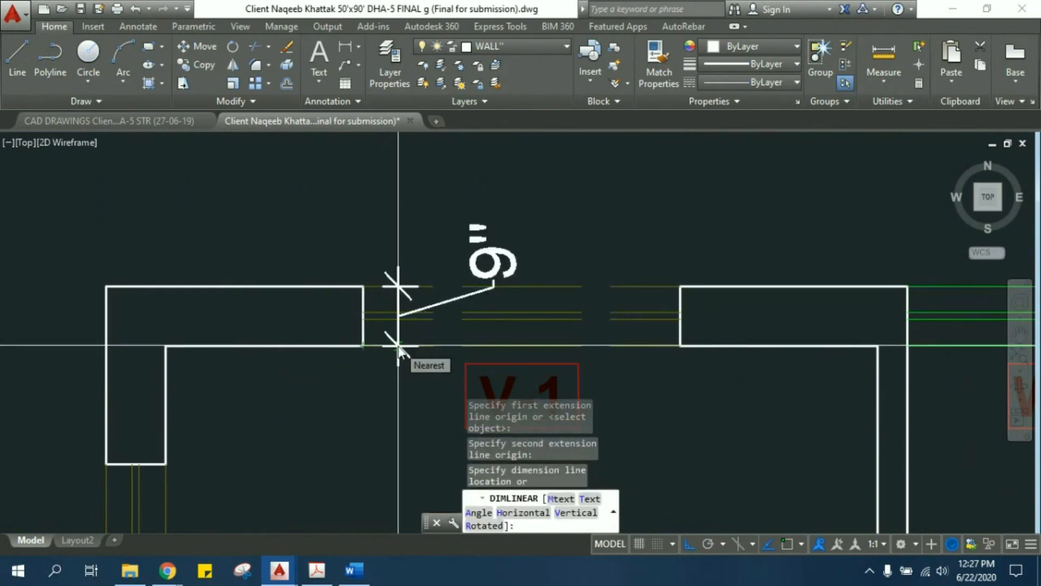
key("Escape")
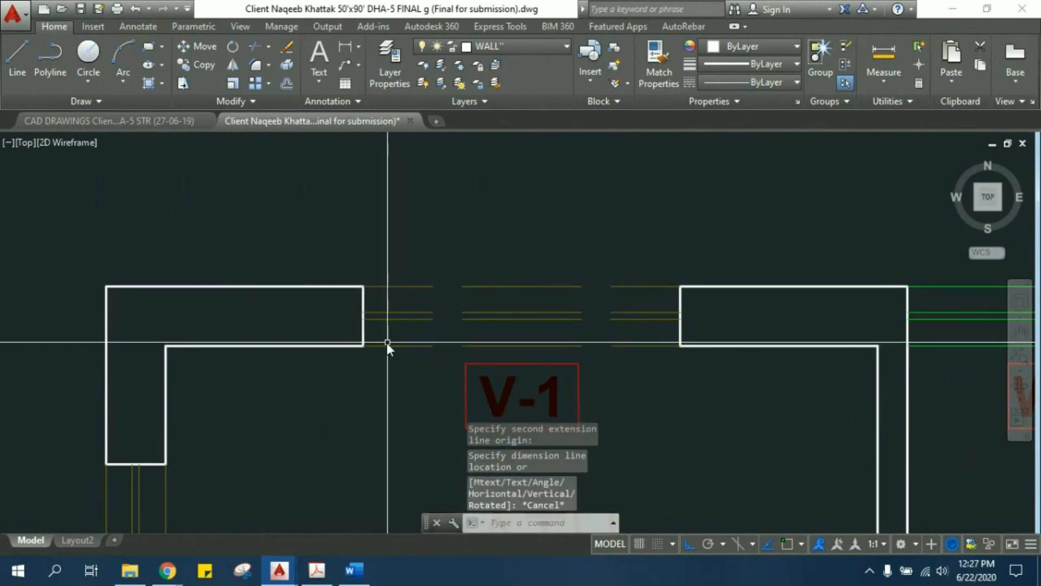
- Add a vertical linear dimension of the wall thickness at the right end of the bath's top V-1 opening
middle_click_drag(395, 346, 359, 309)
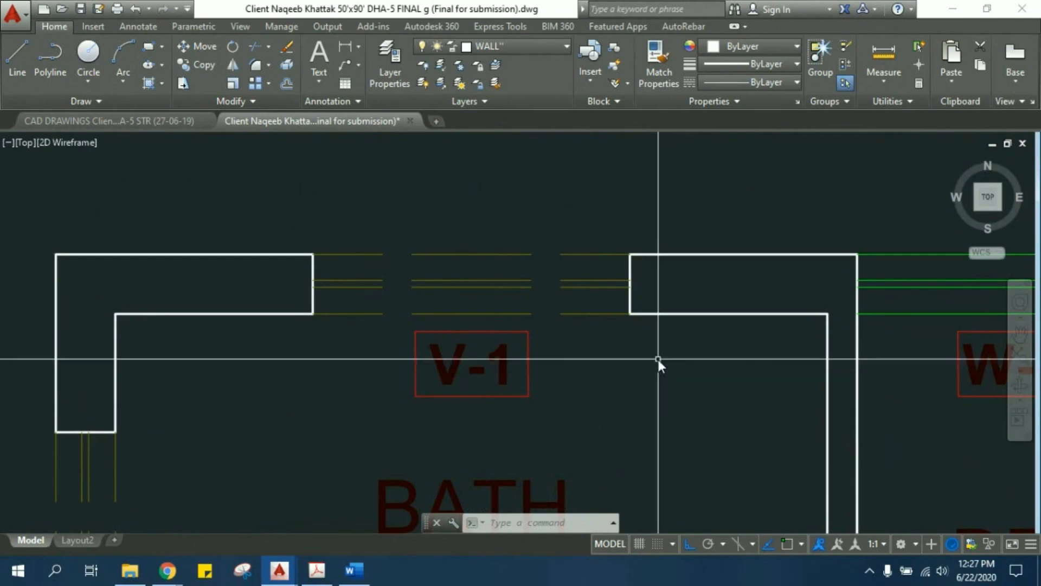
key("Return")
left_click(631, 256)
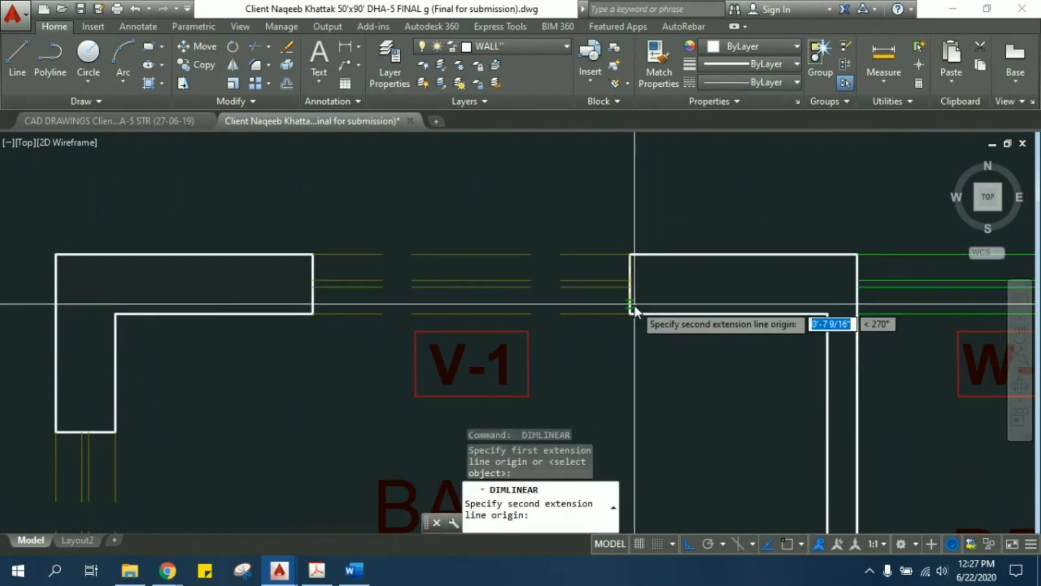
left_click(631, 313)
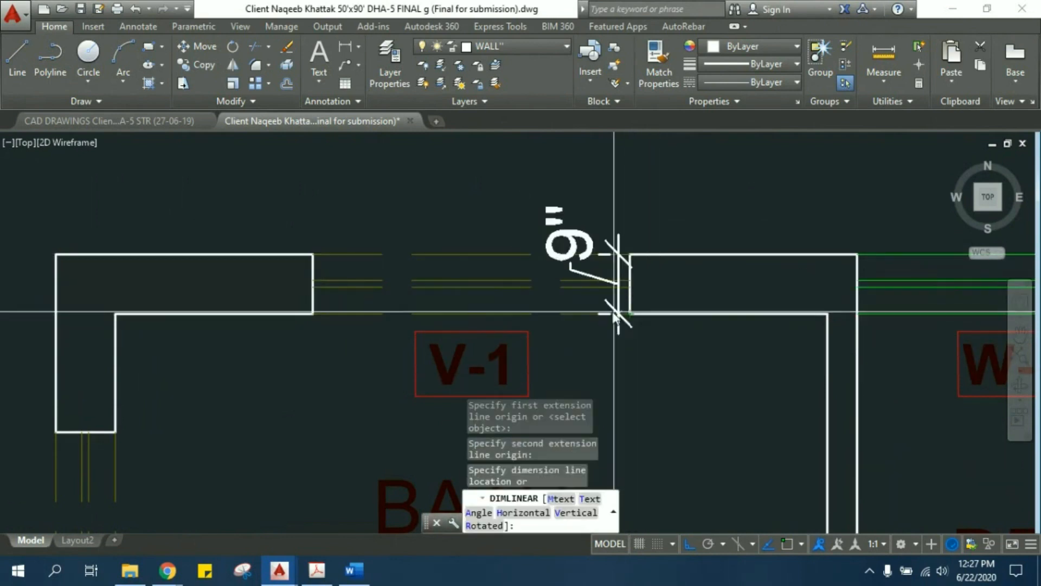
left_click(572, 337)
scroll(505, 323, "down", 2)
scroll(506, 323, "down", 2)
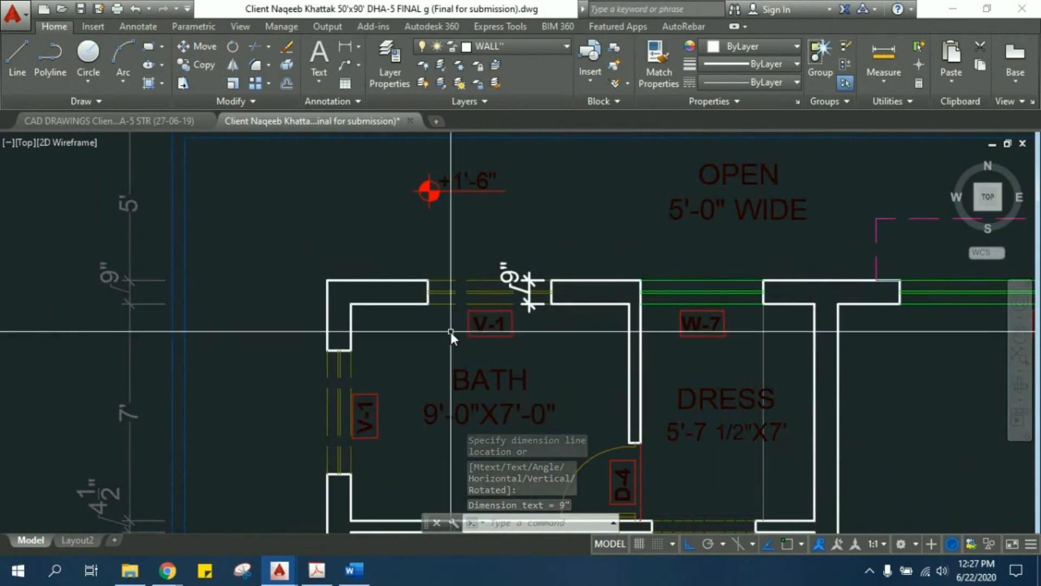
- Try a second linear dimension across the wall thickness at the left end of the V-1 opening, and cancel the command
key("Return")
scroll(444, 315, "up", 5)
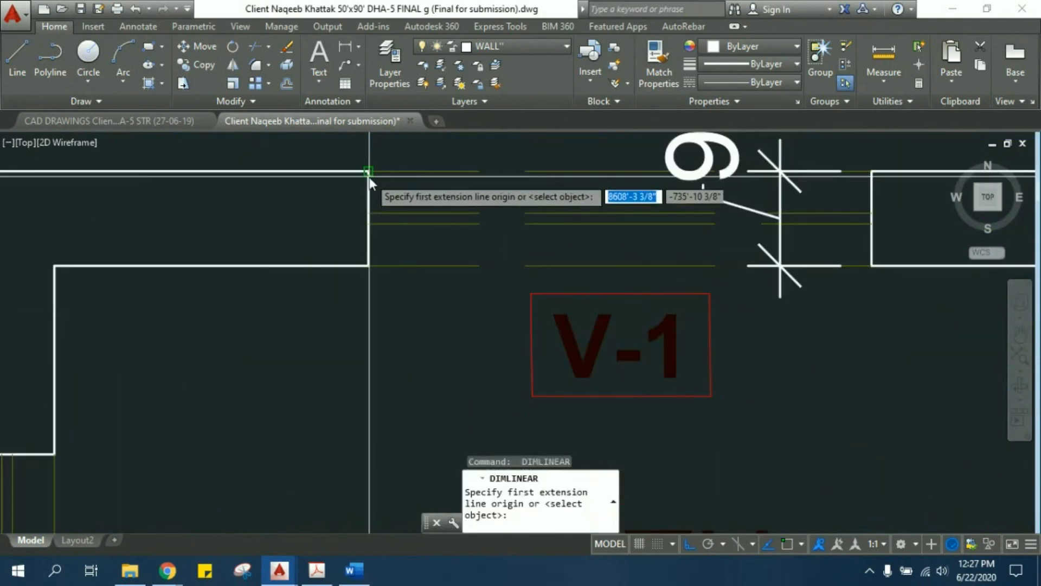
left_click(371, 176)
left_click(369, 266)
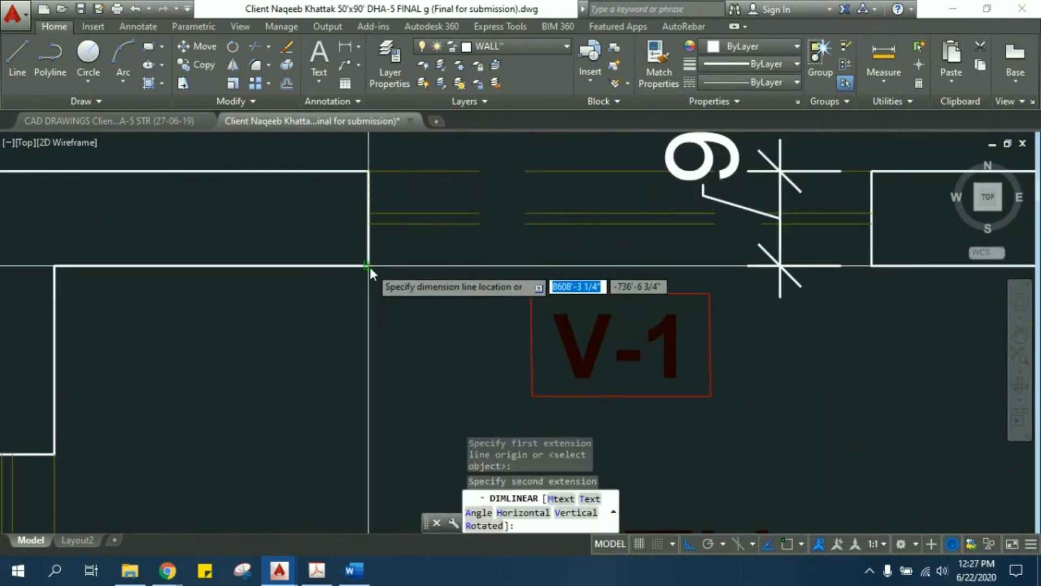
right_click(456, 267)
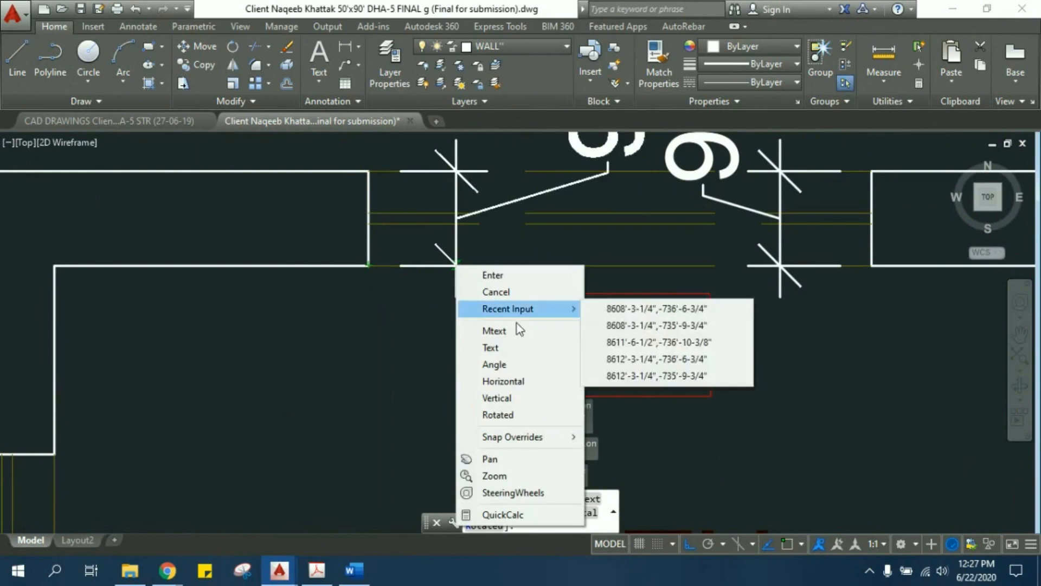
left_click(509, 292)
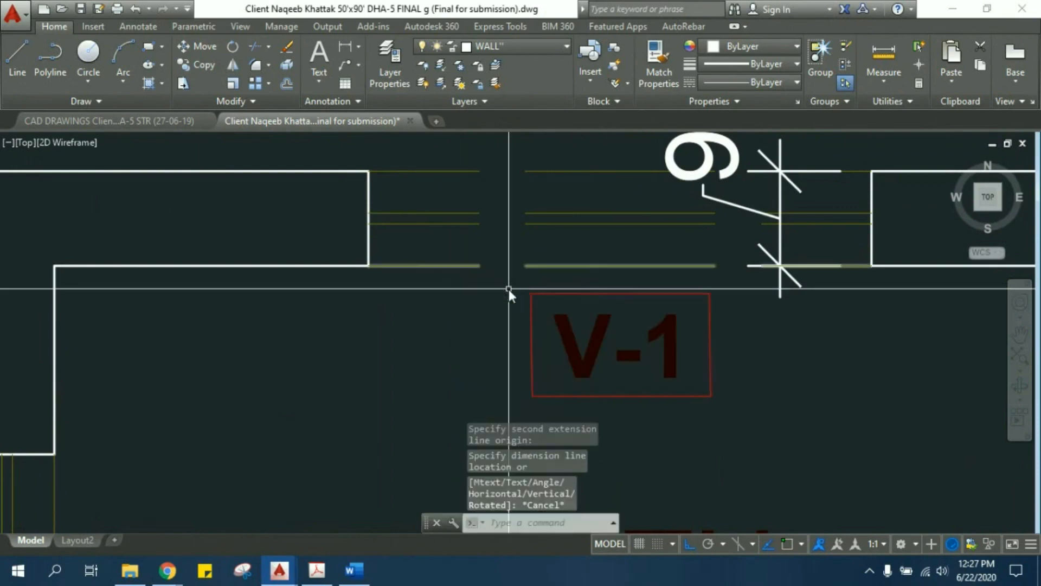
middle_click_drag(509, 289, 509, 311)
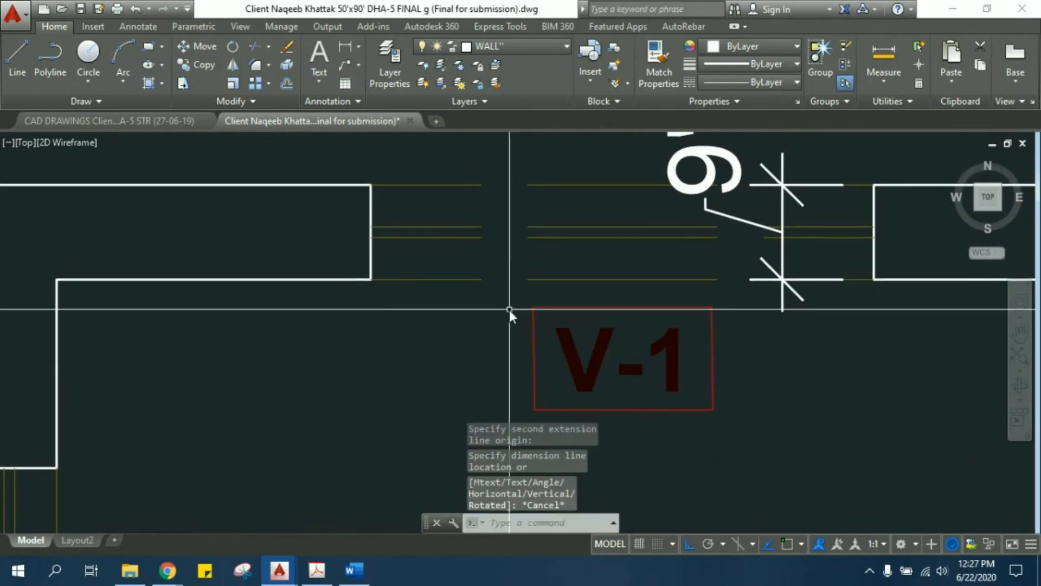
scroll(438, 295, "down", 6)
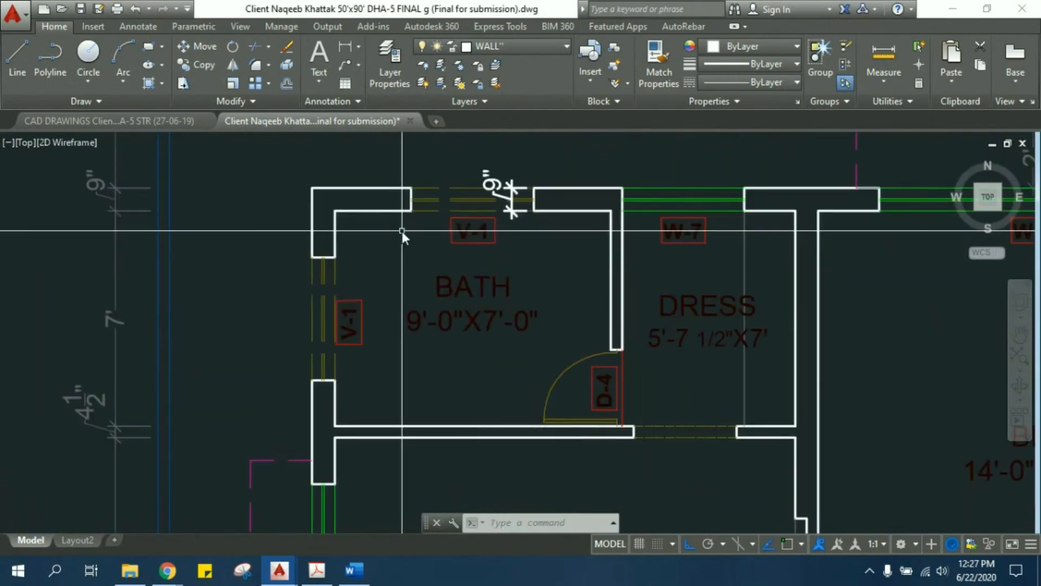
middle_click_drag(400, 240, 415, 317)
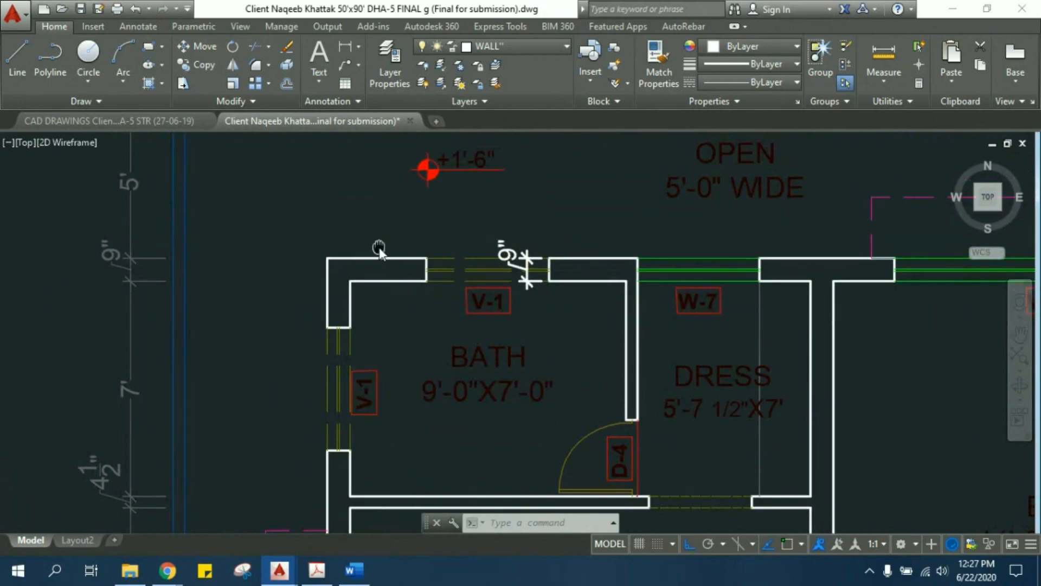
middle_click_drag(380, 247, 389, 260)
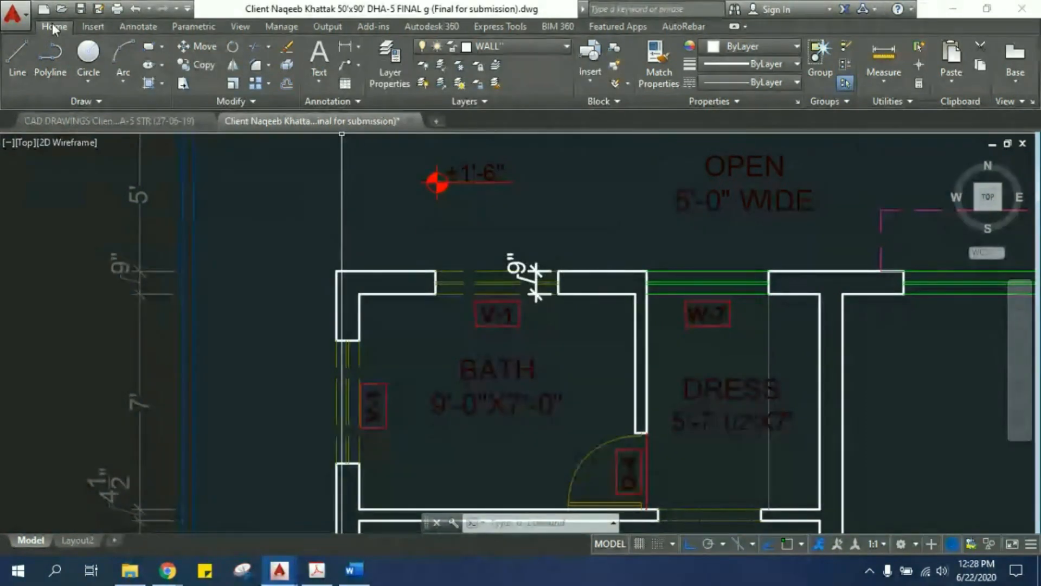
- Look through the Annotate, Parametric, View, Manage, Output and AutoRebar tool sets
left_click(137, 28)
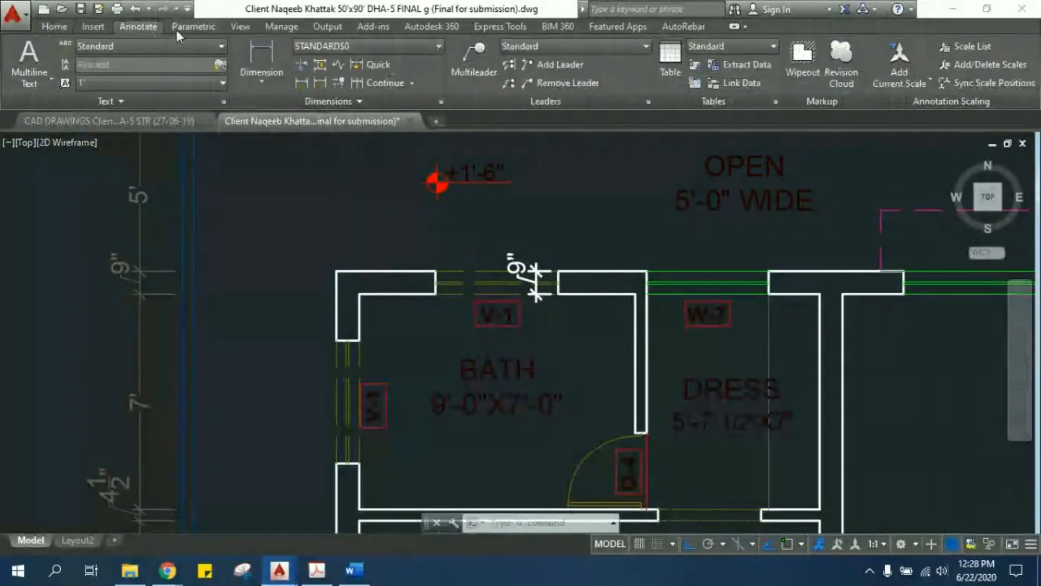
left_click(196, 28)
left_click(231, 30)
left_click(281, 26)
left_click(327, 26)
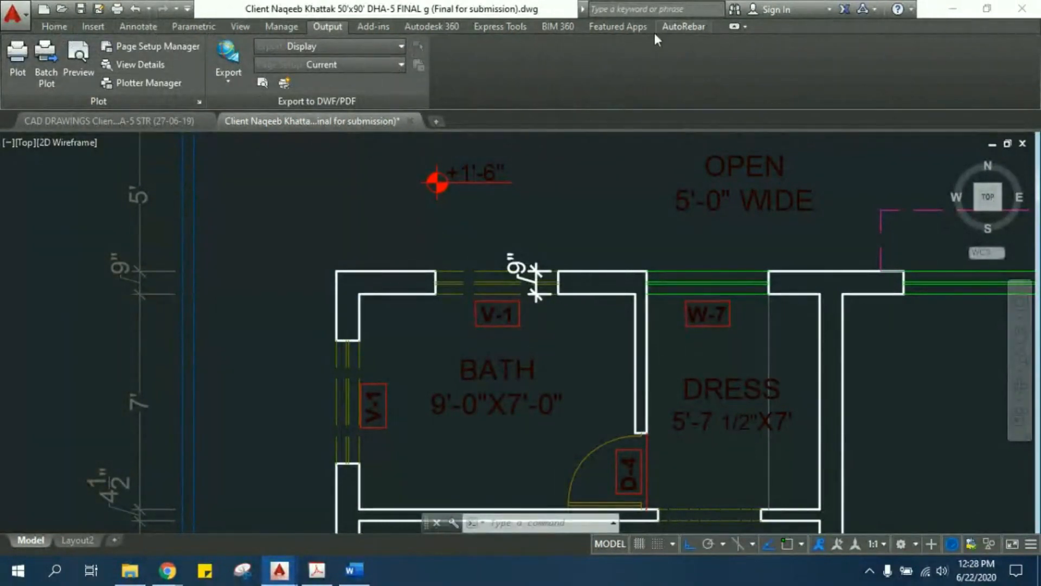
left_click(673, 30)
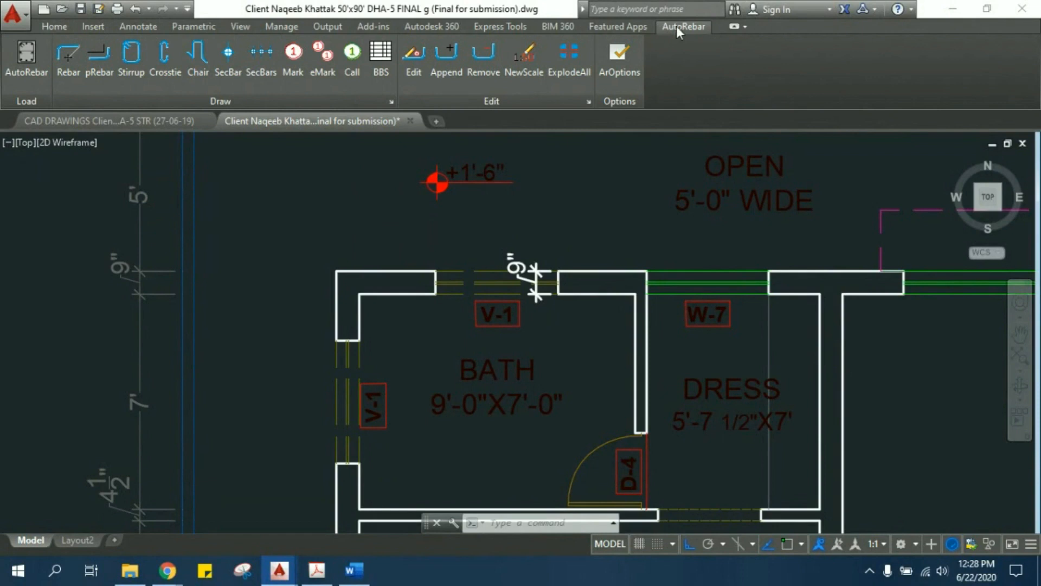
- Review the general drawing tools again, along with the Insert, Annotate, View and Manage tool sets
left_click(54, 31)
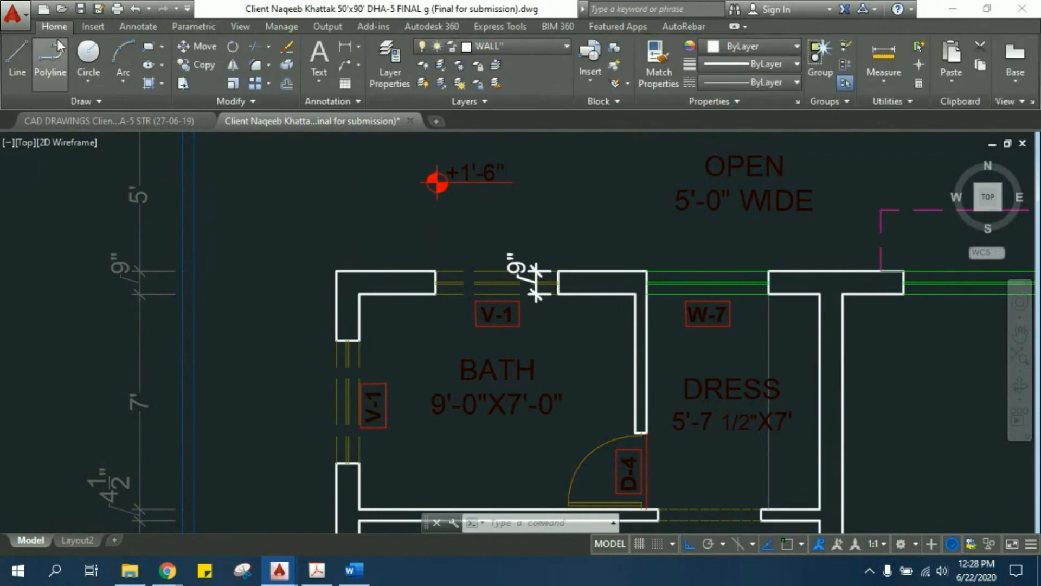
left_click(90, 27)
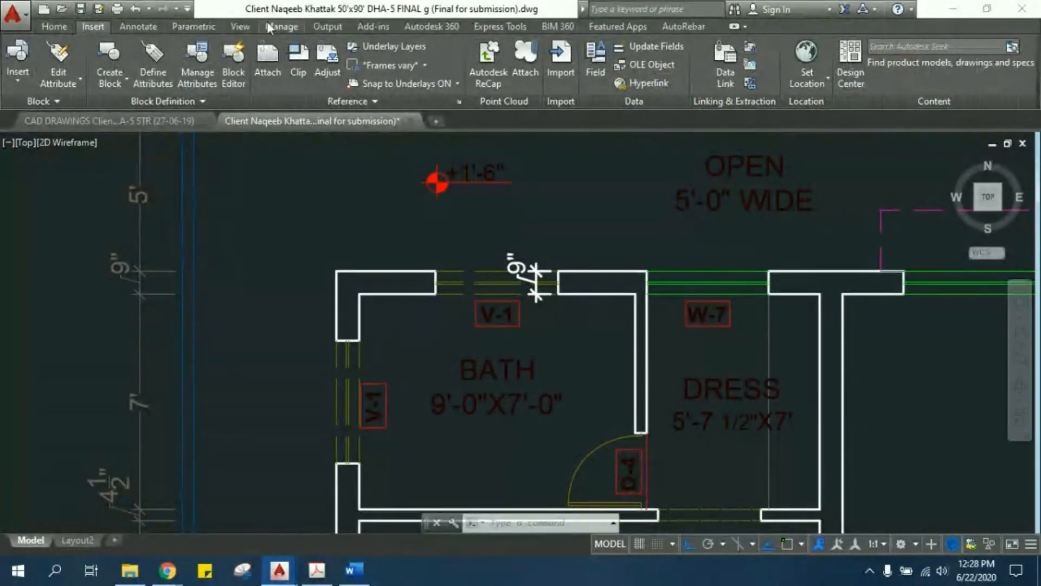
left_click(139, 26)
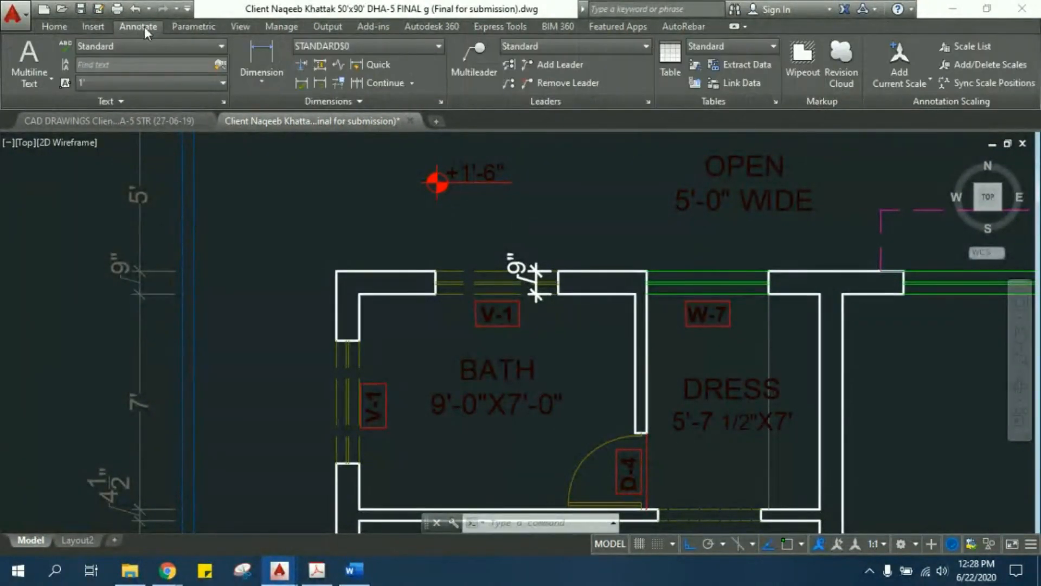
left_click(246, 28)
left_click(280, 27)
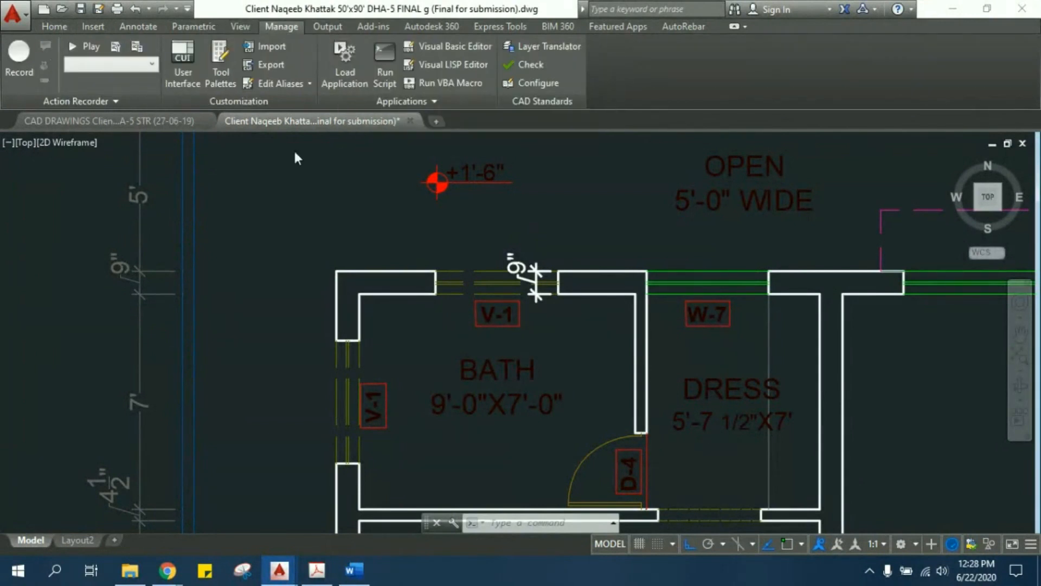
left_click(54, 24)
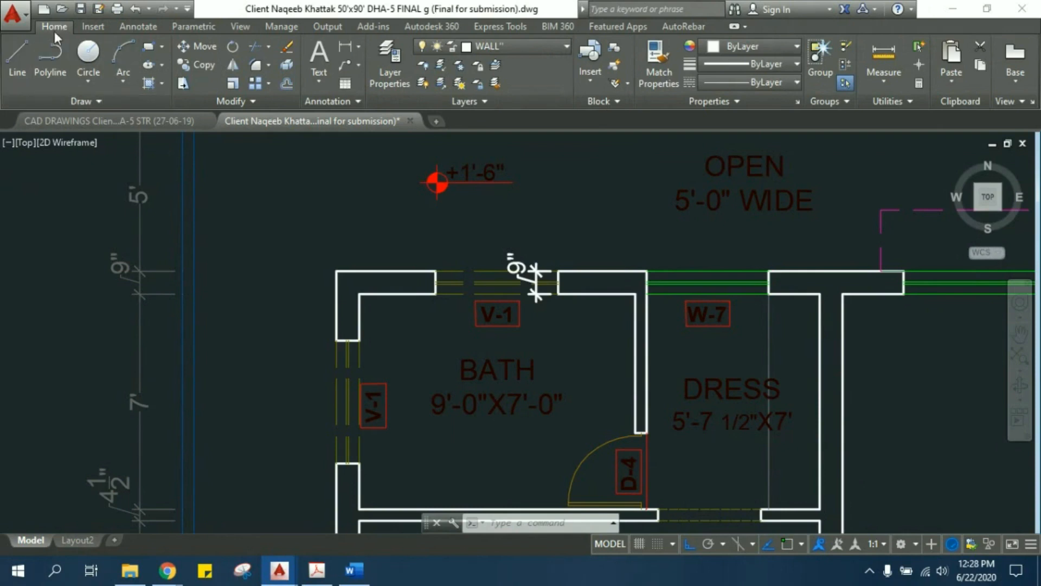
scroll(92, 31, "down", 4)
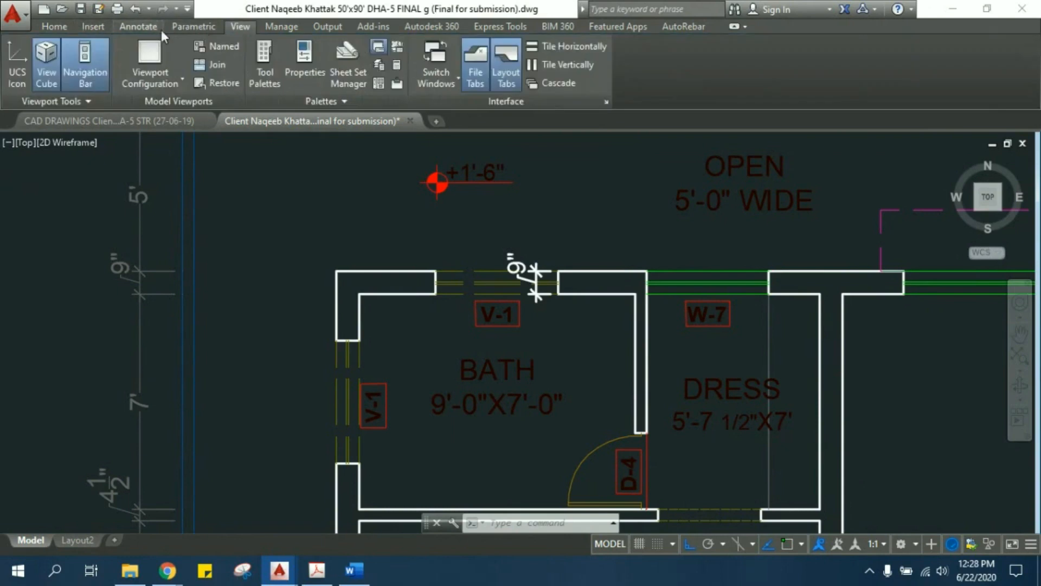
scroll(121, 25, "up", 4)
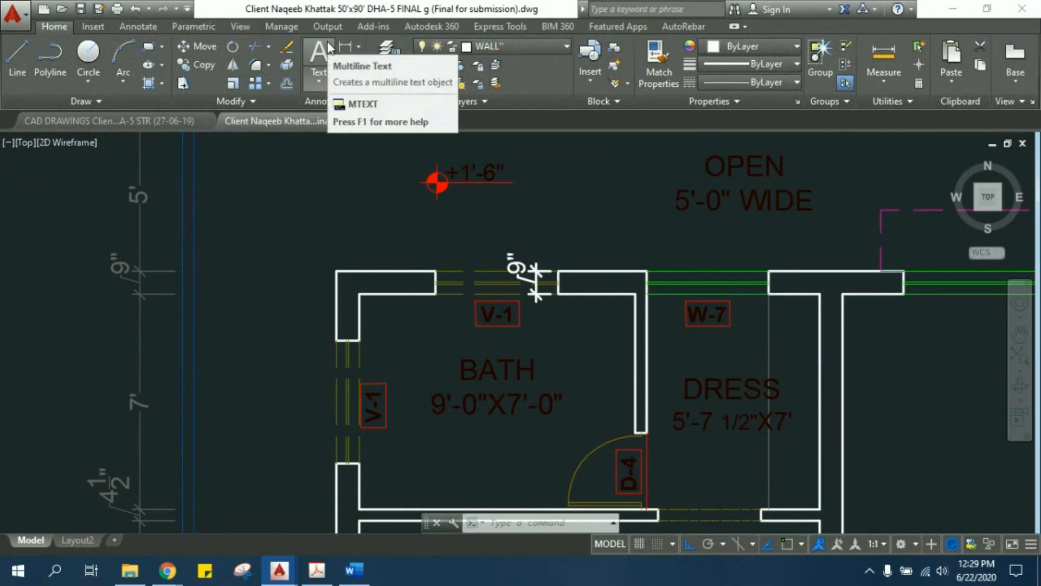
- Inspect the additional Modify and Draw tools, and close their expanded lists
left_click(261, 105)
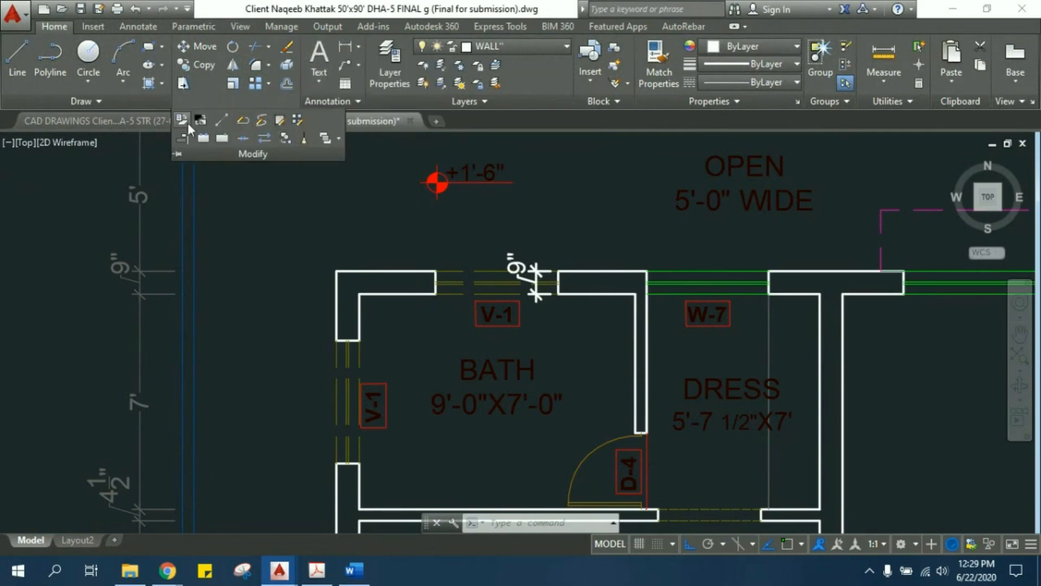
left_click(99, 97)
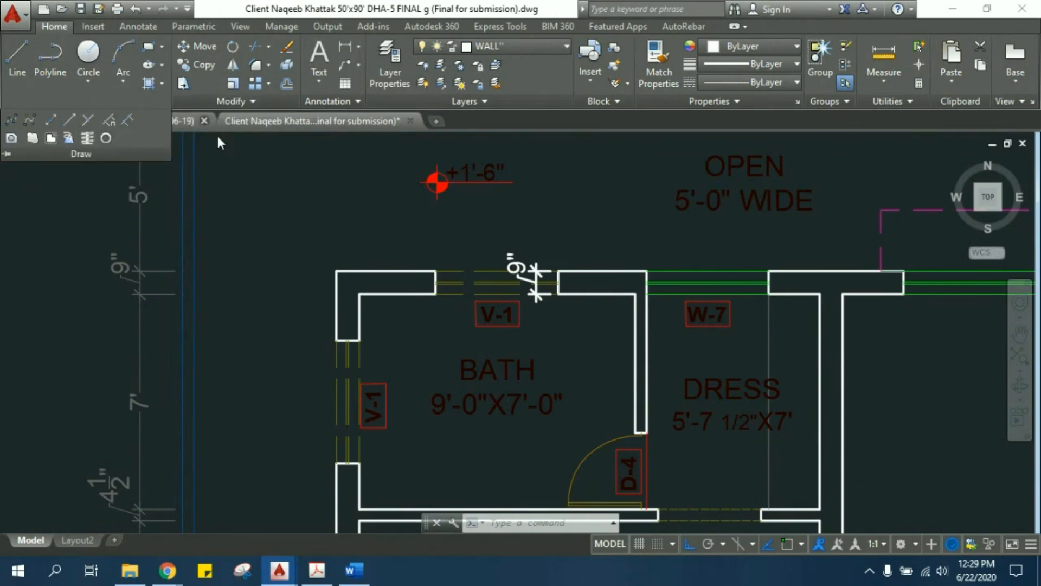
left_click(227, 158)
key("Escape")
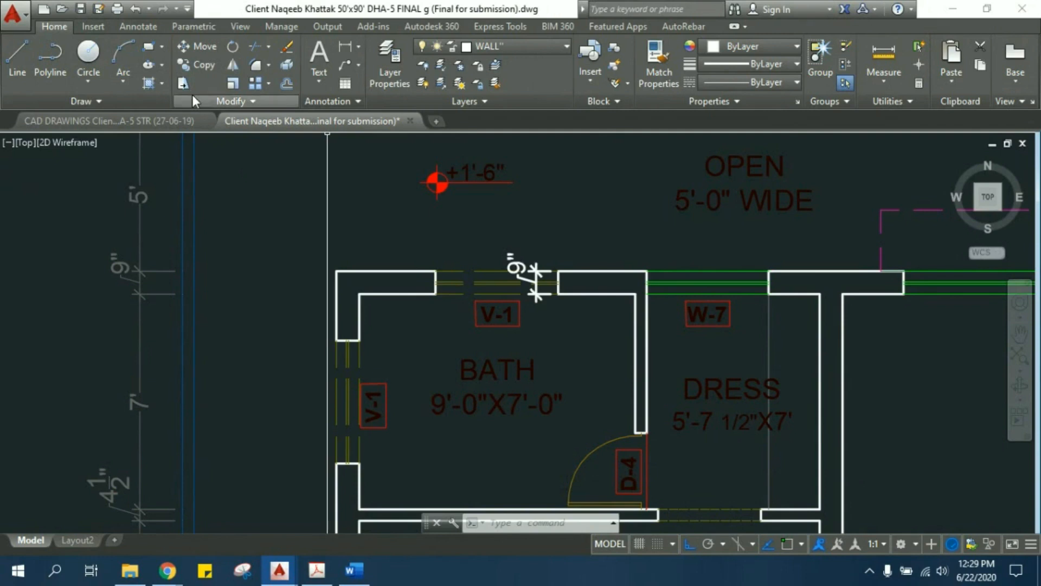
- Try a linear dimension across the wall thickness at the upper end of the bath's left V-1 opening, and cancel it
middle_click_drag(389, 233, 318, 200)
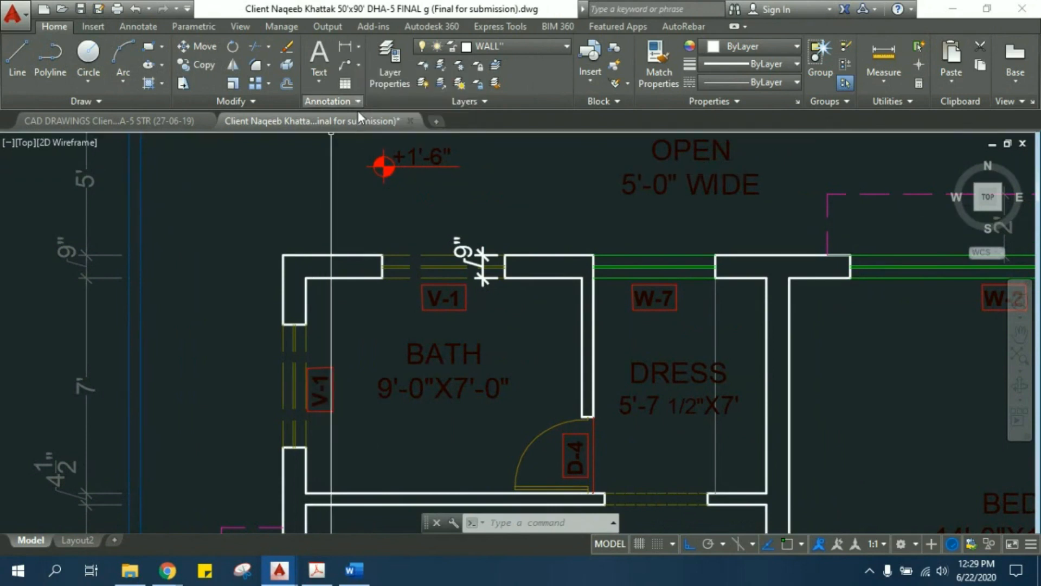
left_click(360, 47)
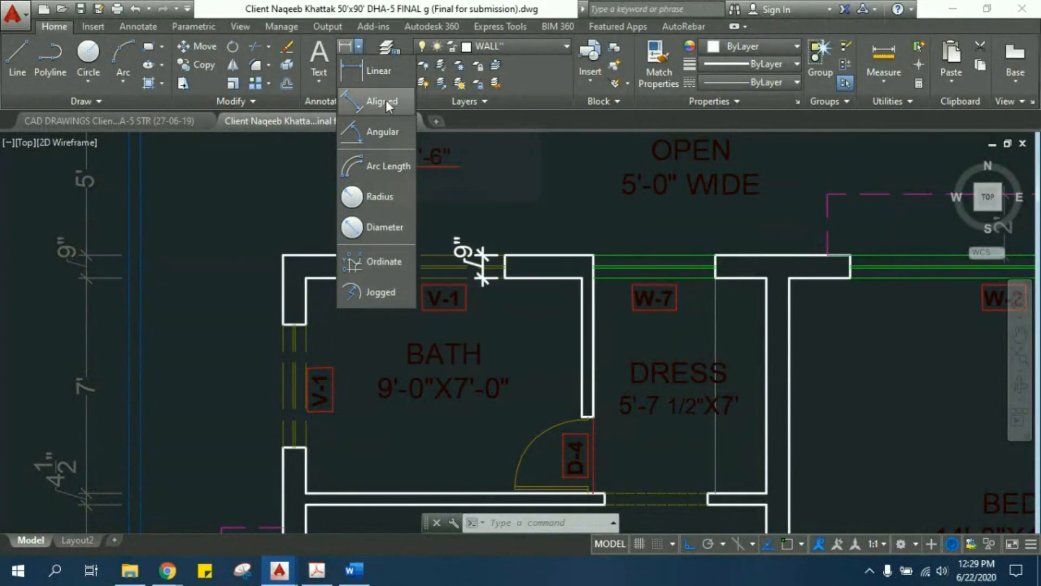
left_click(383, 67)
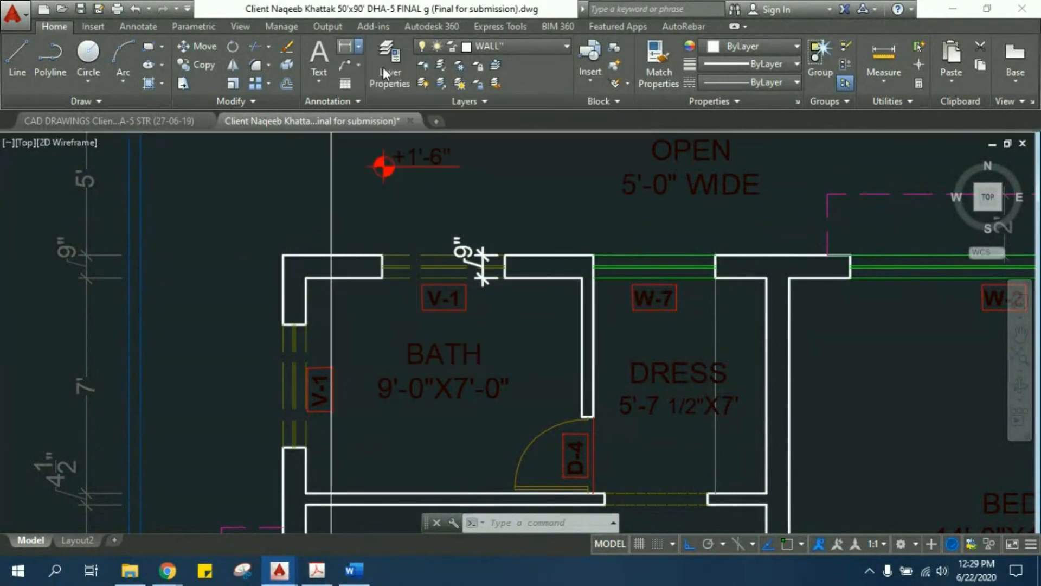
left_click(281, 326)
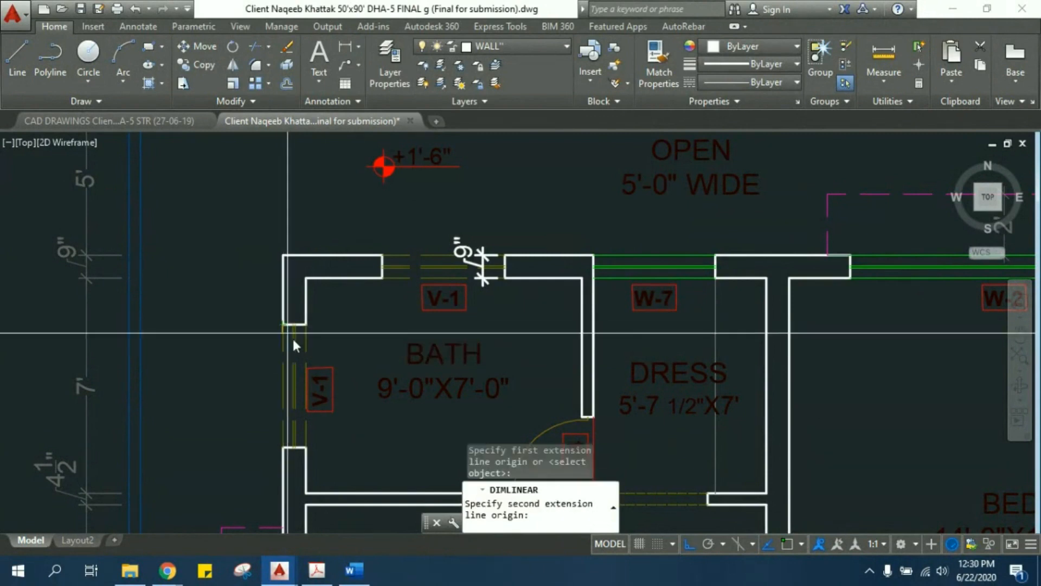
left_click(303, 325)
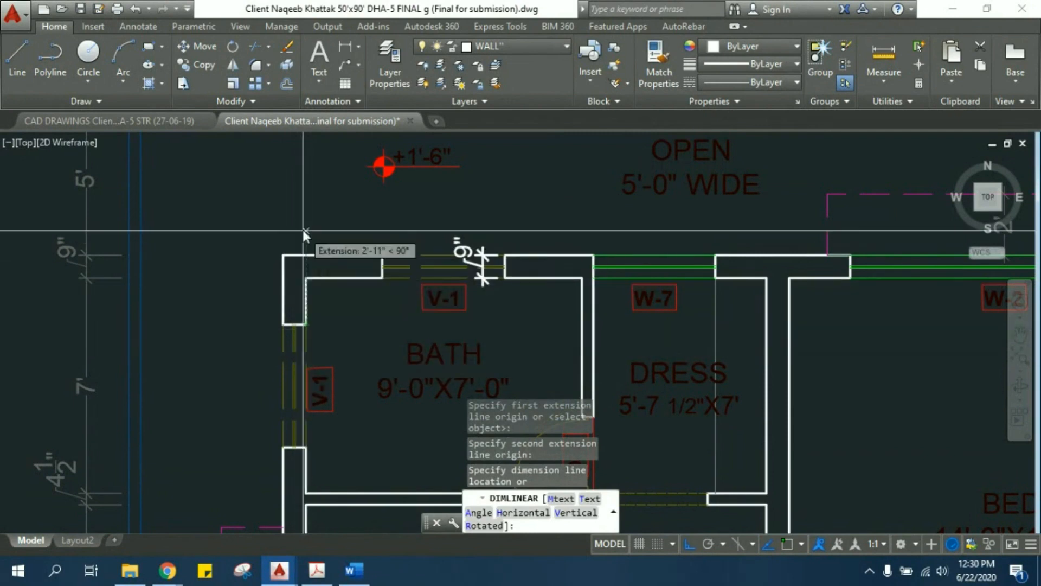
key("Escape")
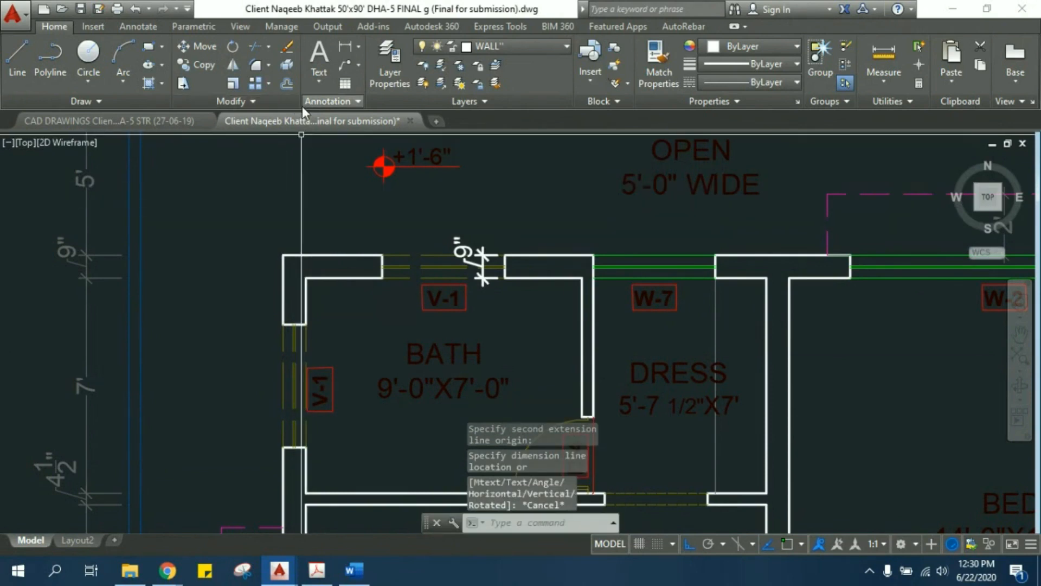
- Look up the linear dimension command by its alias DLI, read its description, and clear the command entry
type("DLI")
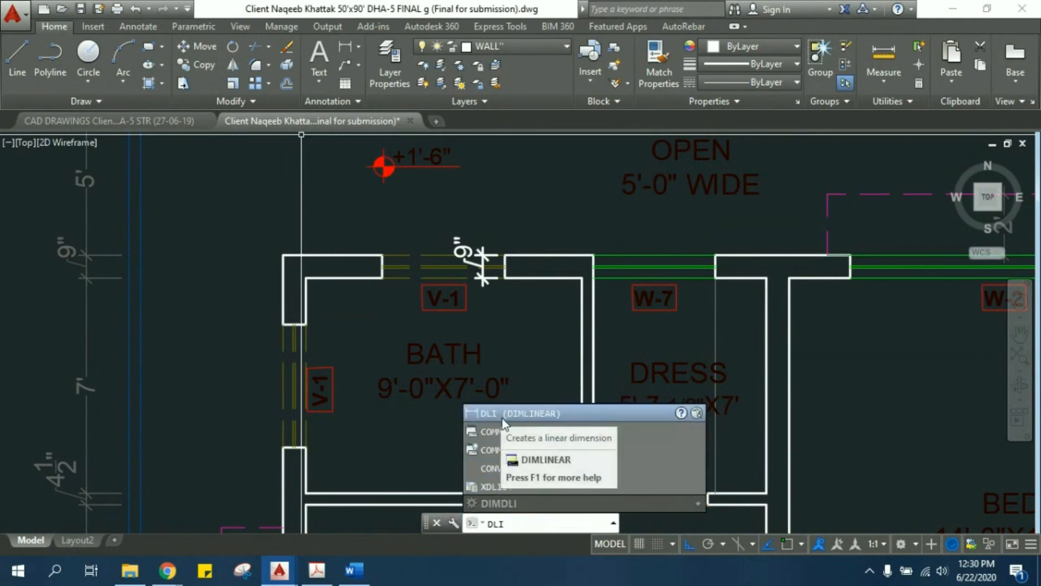
key("BackSpace")
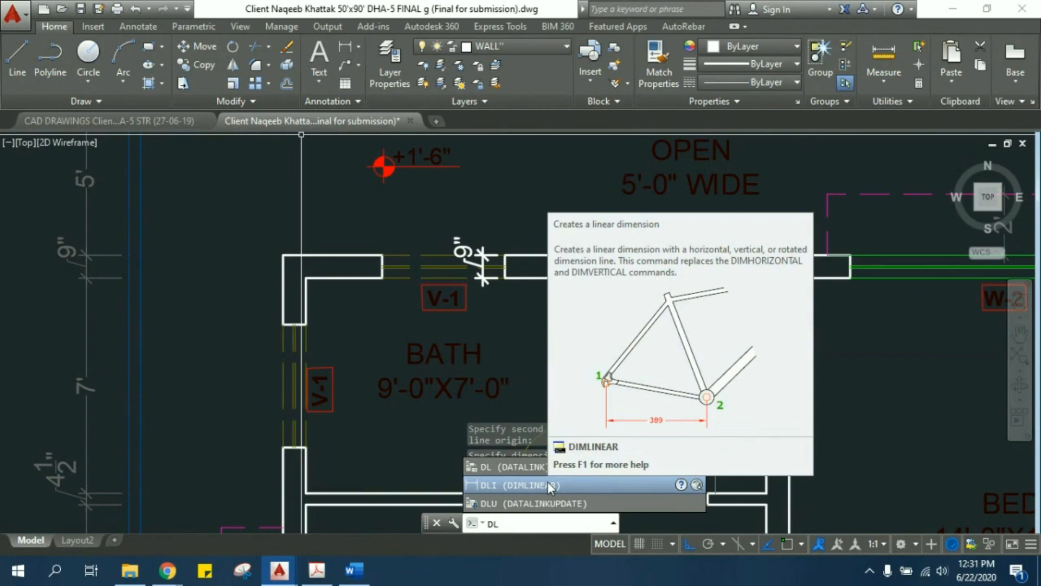
key("Escape")
key("Escape")
key("Escape")
key("Escape")
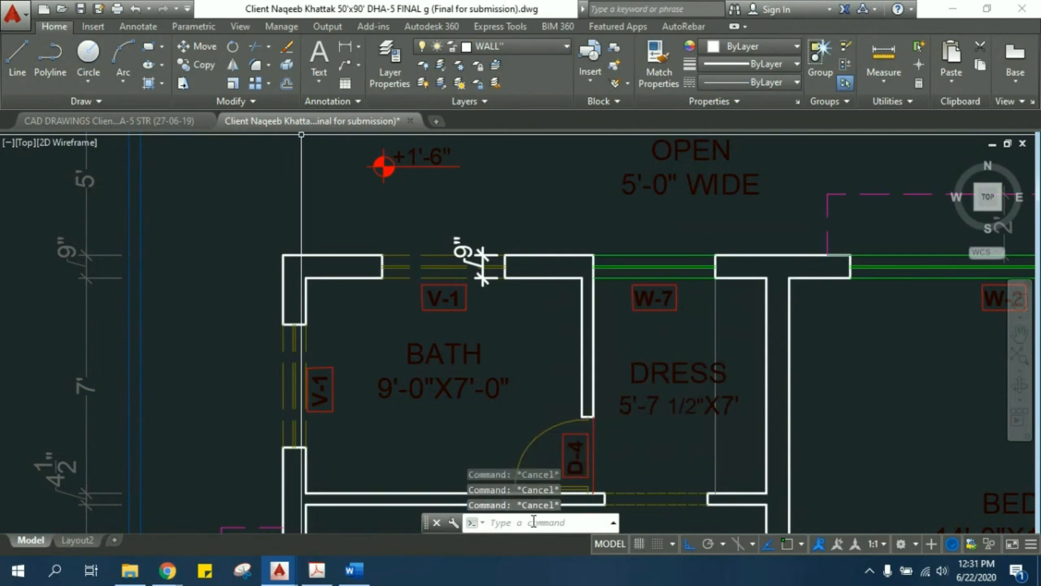
- Review the command history and enlarge the command line so it shows three lines of past commands
left_click(534, 518)
left_click(615, 523)
left_click(615, 523)
left_click(615, 523)
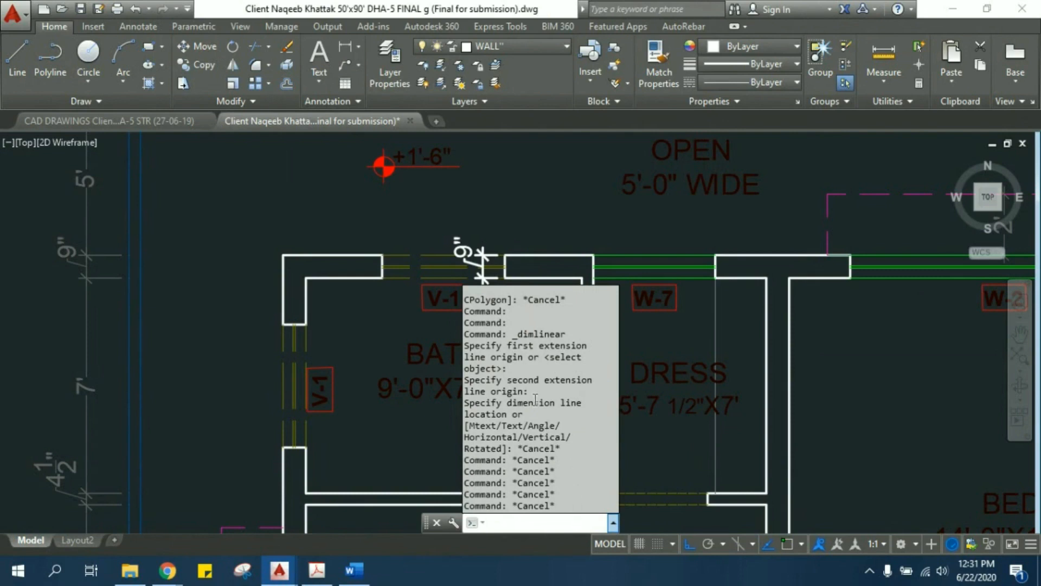
left_click(613, 523)
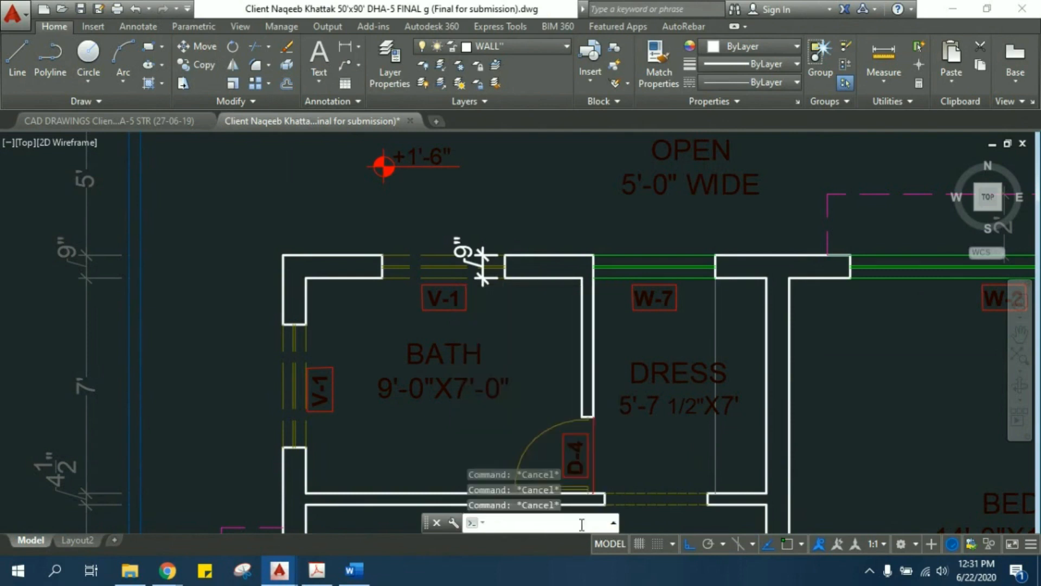
mouse_move(575, 514)
left_mouse_down()
mouse_move(570, 191)
mouse_move(564, 494)
mouse_move(565, 464)
mouse_move(565, 473)
left_mouse_up()
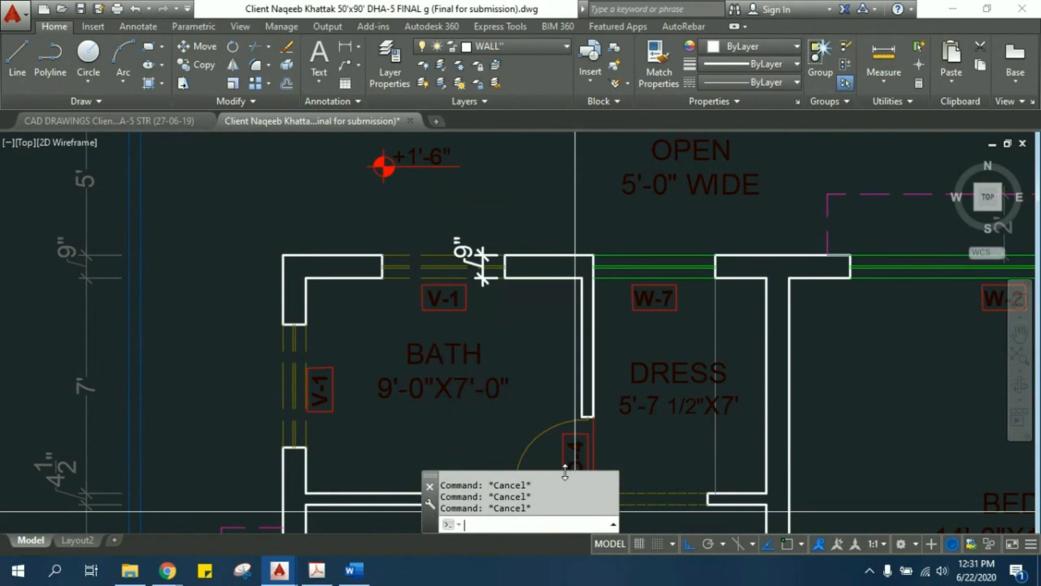
- Start a linear dimension with the alias DLI, check its entry in the command history, and cancel the command
type("dli")
key("Return")
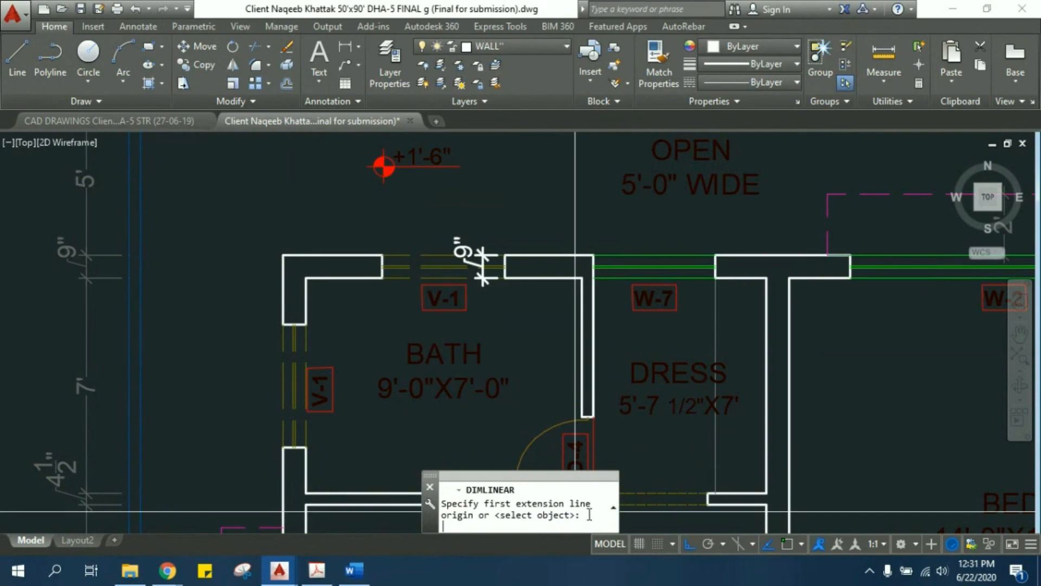
left_click(612, 512)
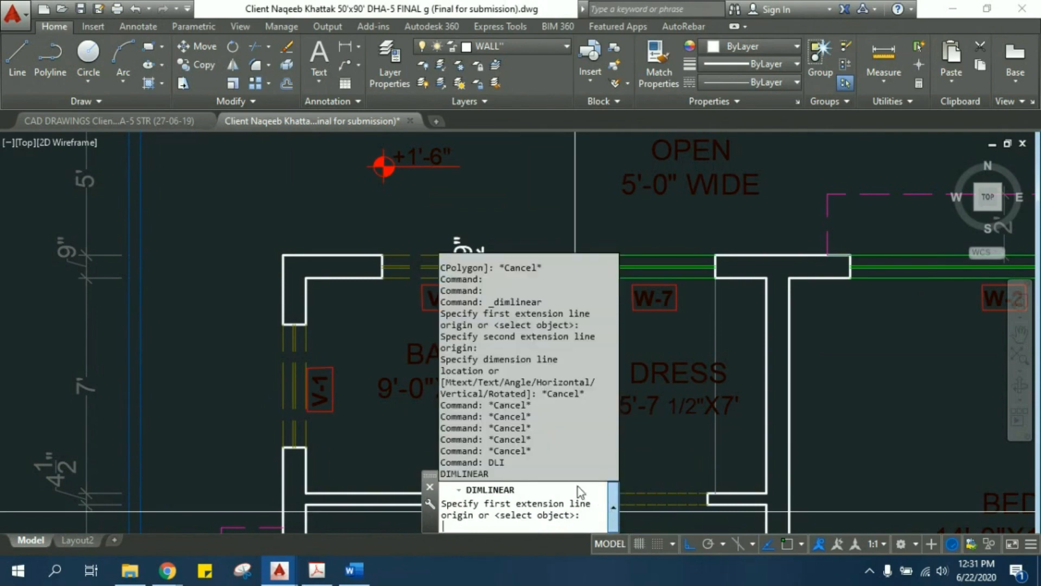
left_click(613, 507)
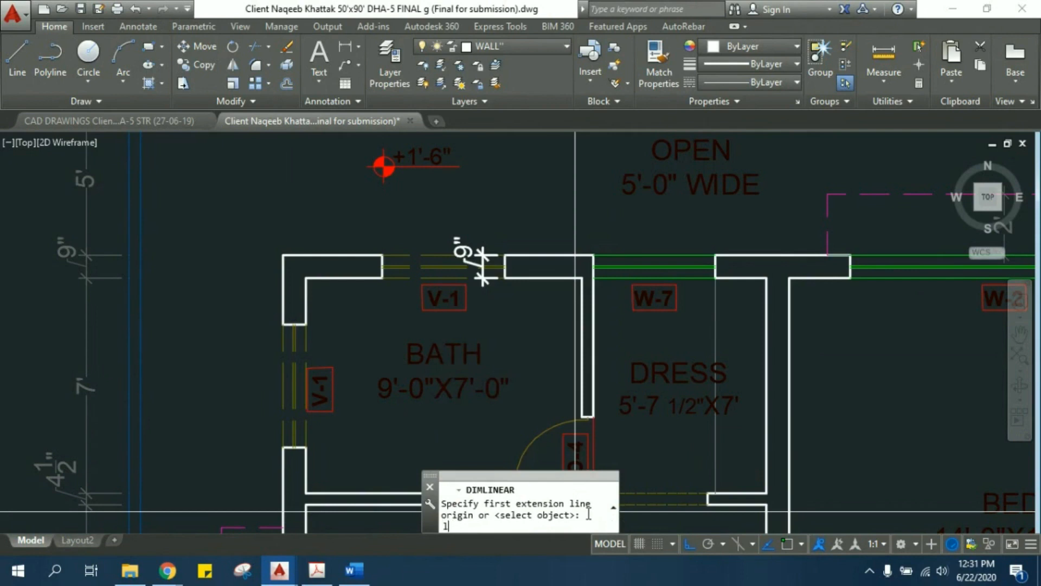
key("Escape")
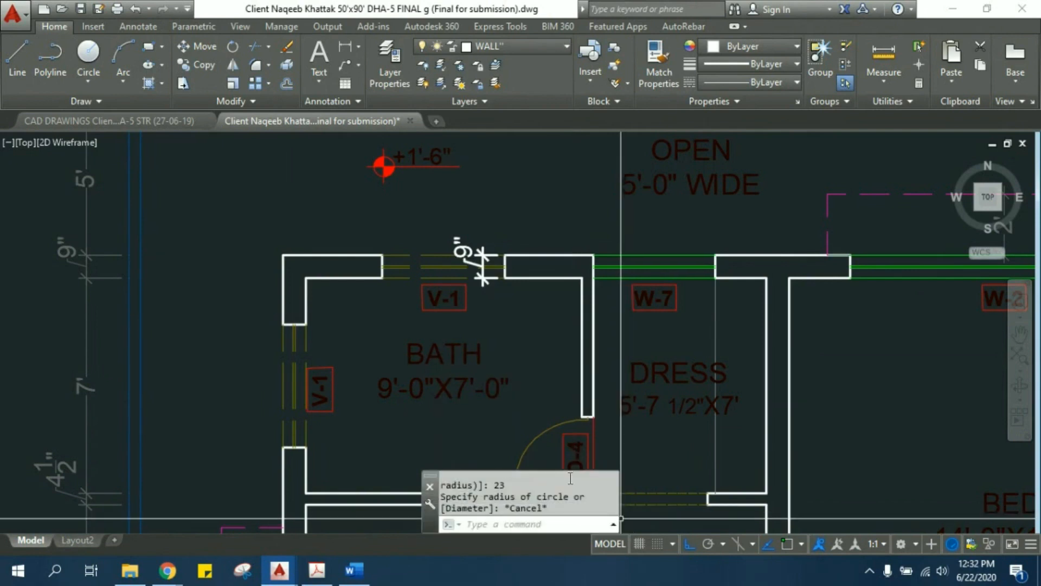
mouse_move(569, 472)
left_mouse_down()
mouse_move(552, 142)
mouse_move(571, 479)
mouse_move(571, 458)
mouse_move(584, 477)
left_mouse_up()
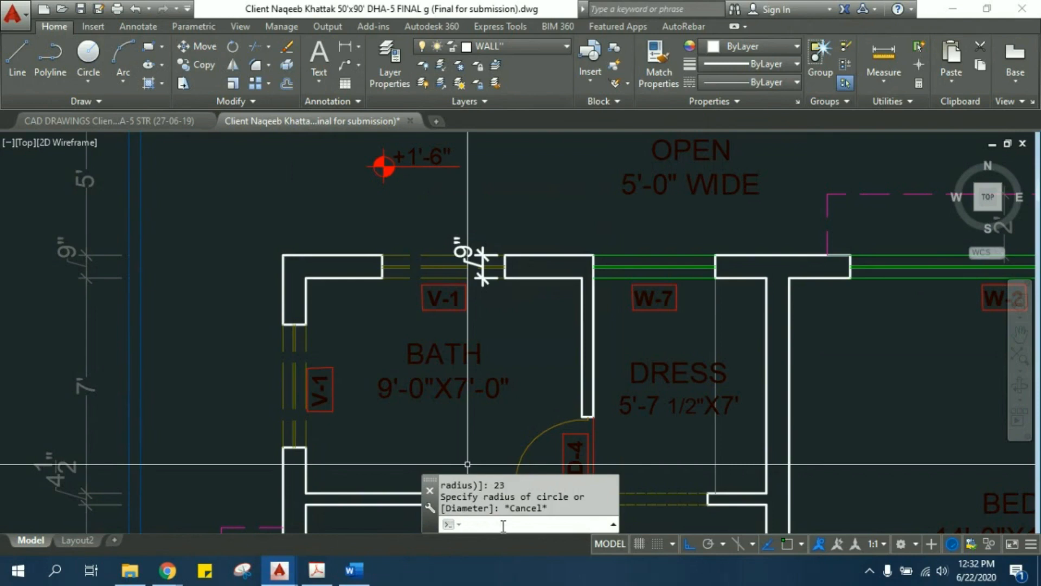
- Examine the command suggestions offered at the cursor for DLI, and dismiss them without starting a command
middle_click_drag(364, 298, 382, 398)
mouse_move(310, 276)
middle_mouse_down()
mouse_move(298, 288)
mouse_move(307, 314)
middle_mouse_up()
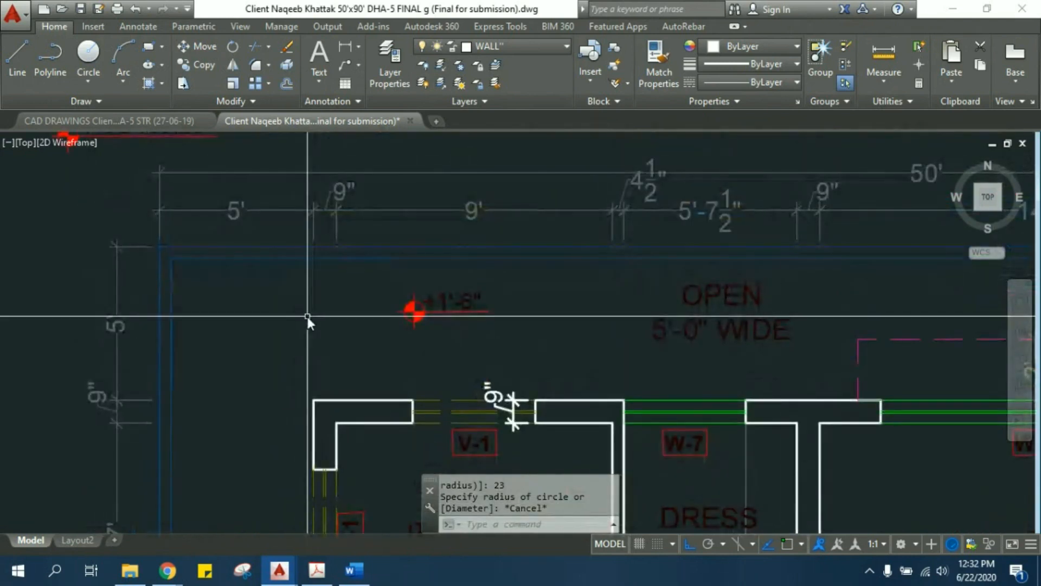
type("DLI")
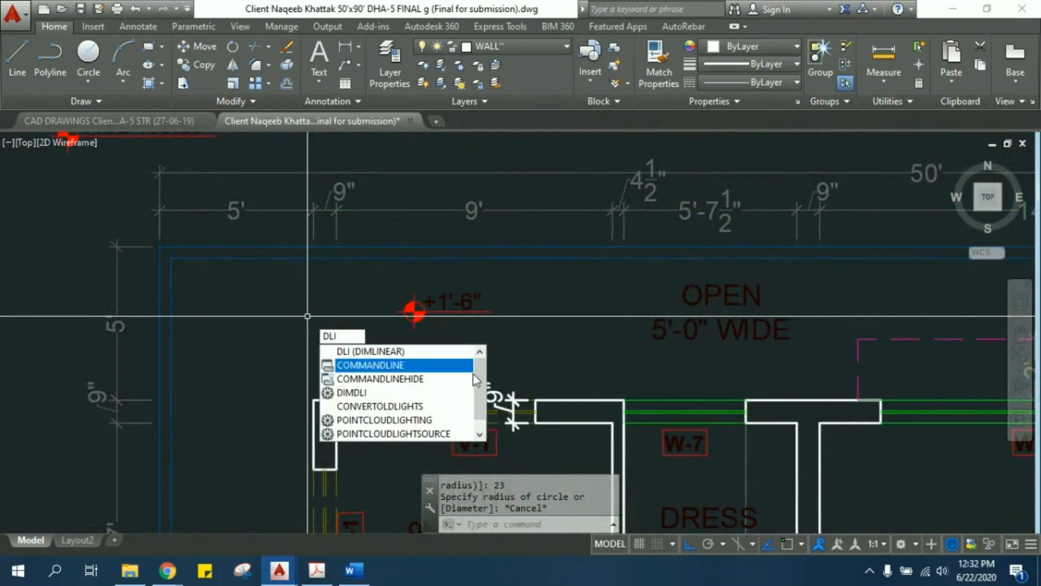
scroll(480, 405, "down", 1)
scroll(478, 382, "up", 1)
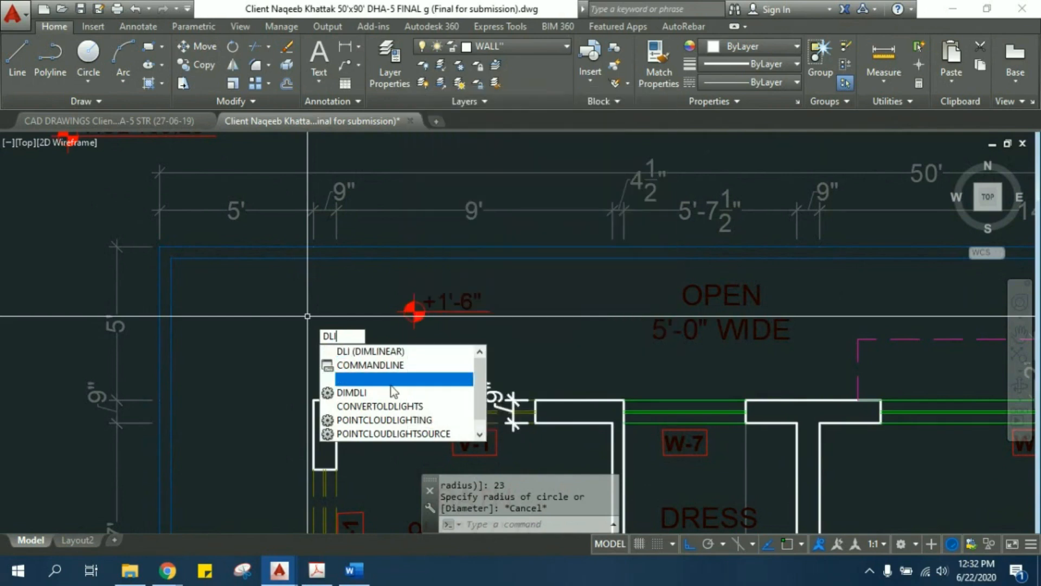
key("Escape")
key("Escape")
key("Escape")
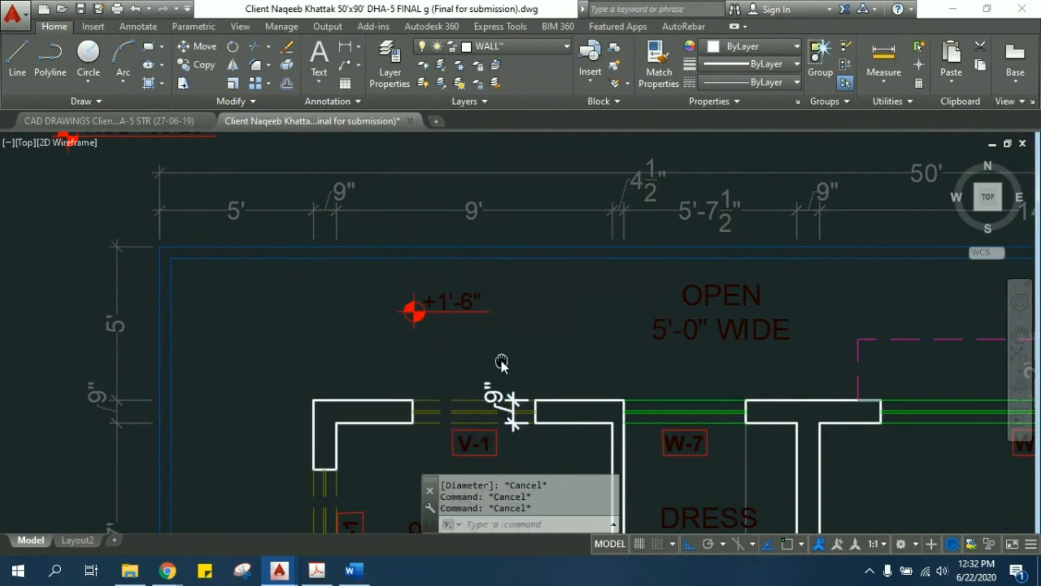
scroll(500, 358, "down", 4)
scroll(346, 318, "up", 3)
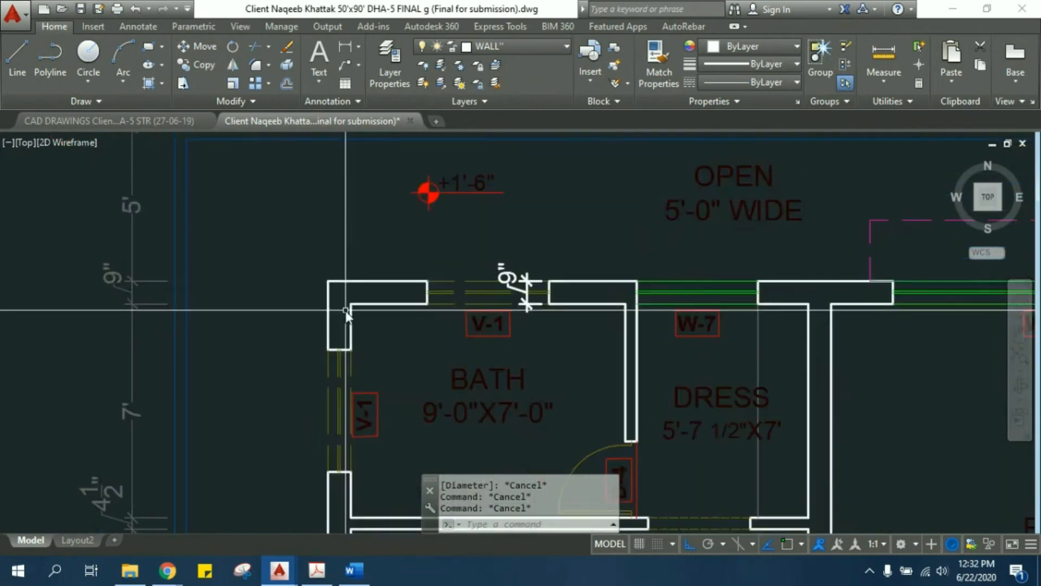
- Measure the thickness of the wall between the bath and the 15'-0"X15'-0" bedroom with a linear dimension (DLI), without placing it
scroll(365, 327, "up", 1)
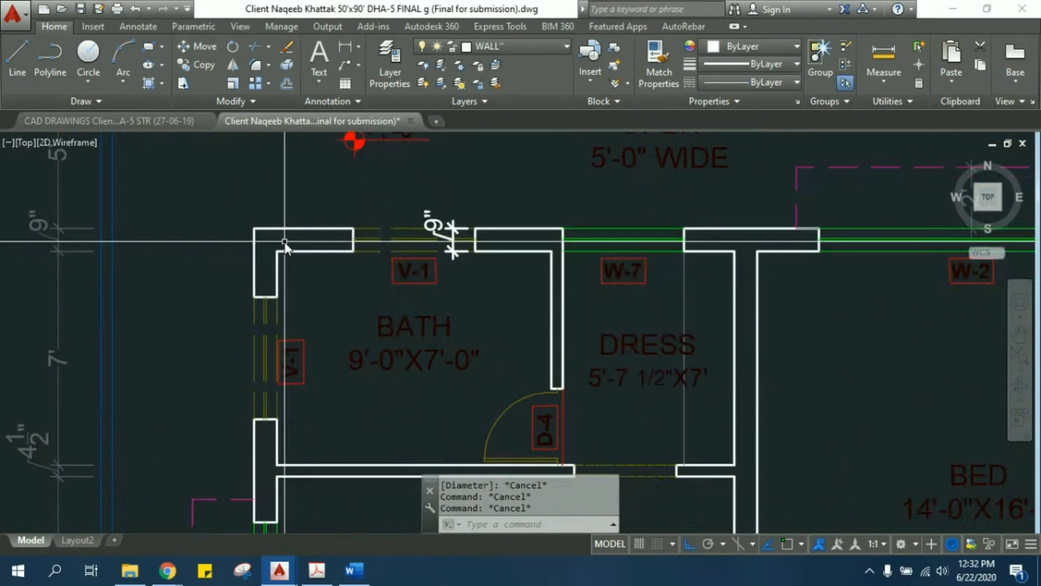
scroll(301, 274, "down", 2)
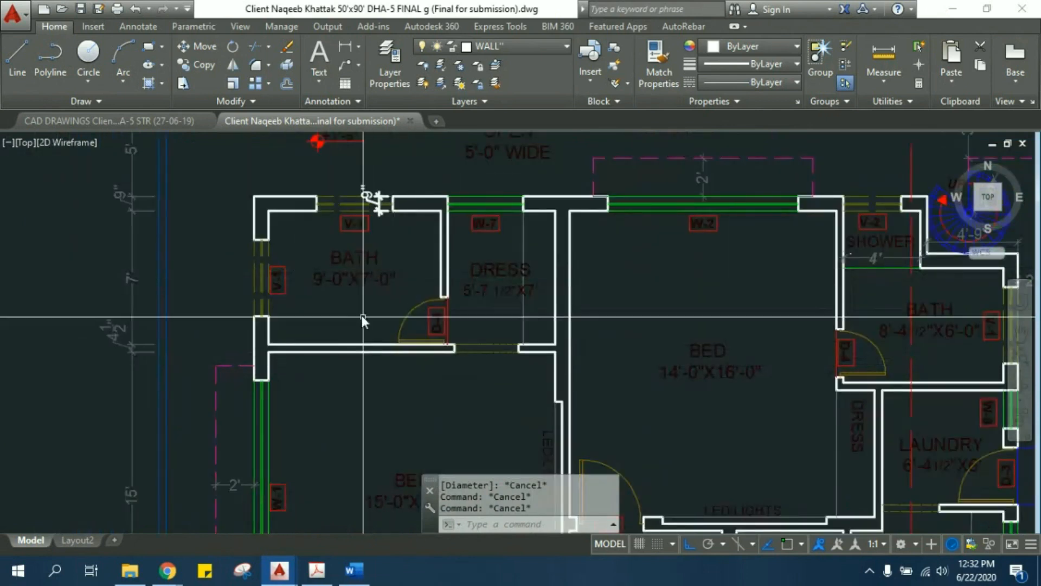
scroll(435, 256, "down", 2)
scroll(372, 305, "down", 3)
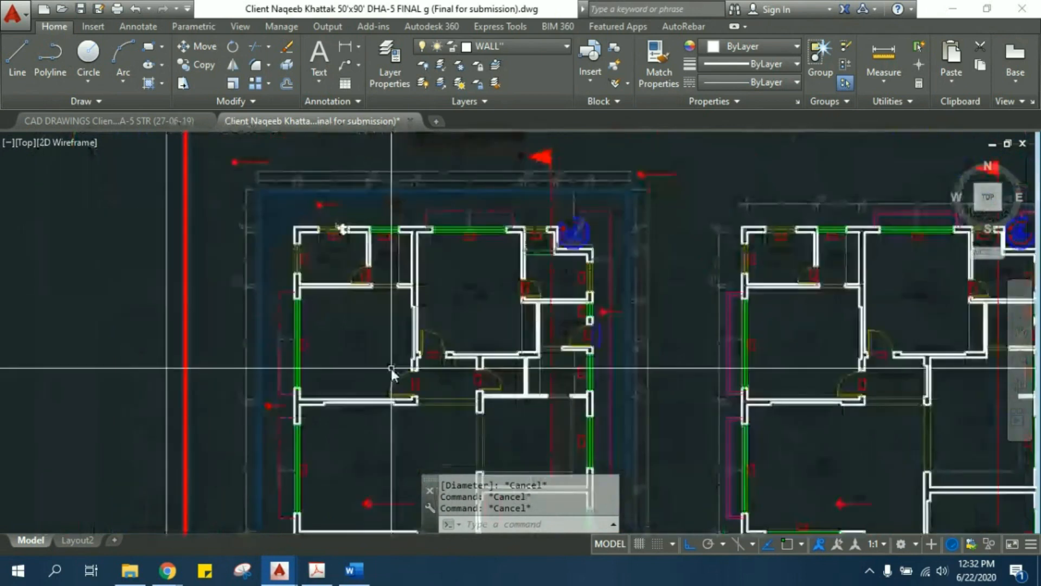
scroll(331, 273, "up", 5)
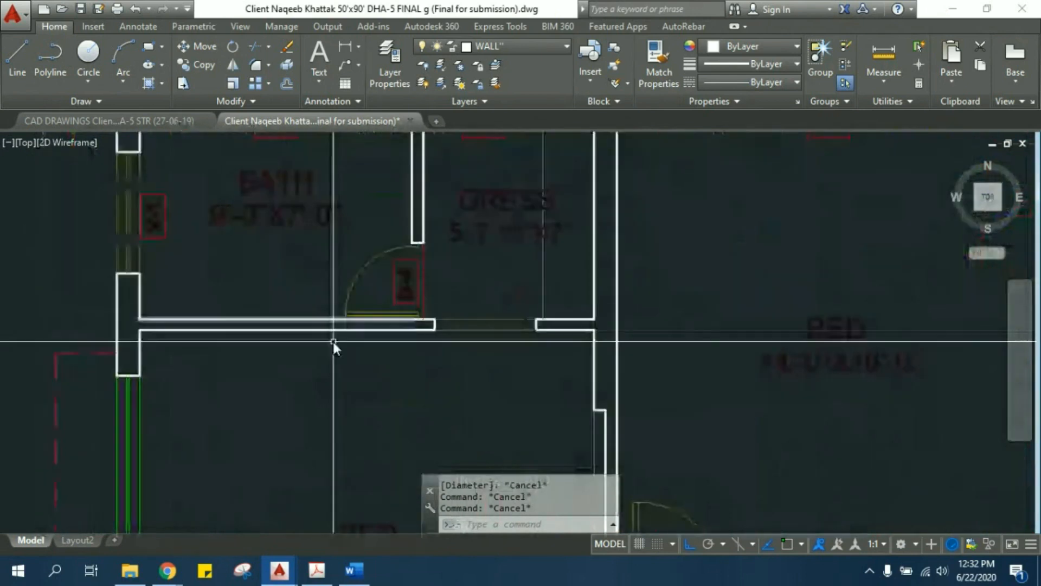
scroll(197, 334, "up", 2)
middle_click_drag(166, 334, 194, 362)
type("dli")
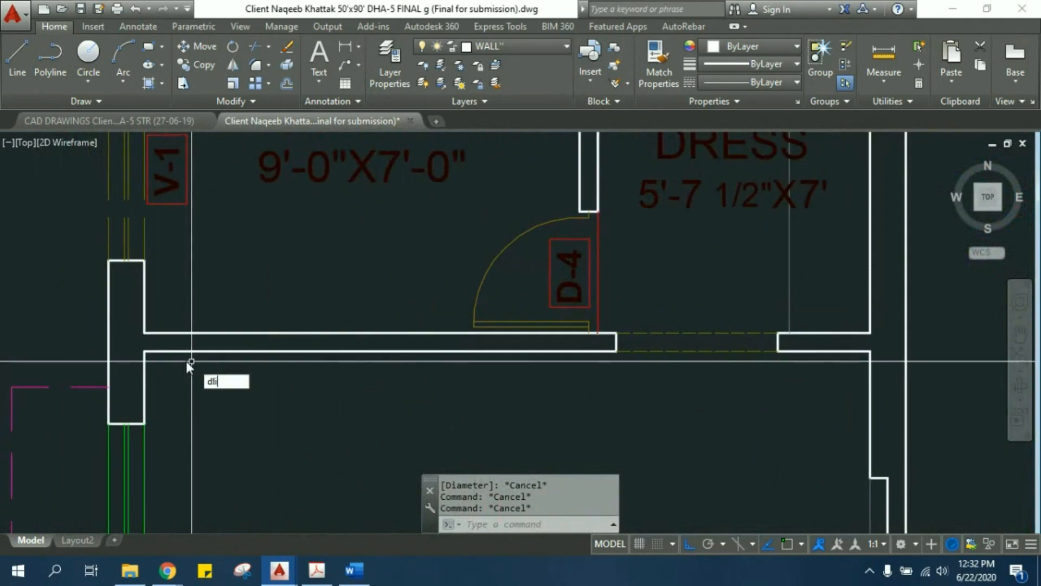
key("Return")
scroll(154, 351, "up", 4)
left_click(120, 352)
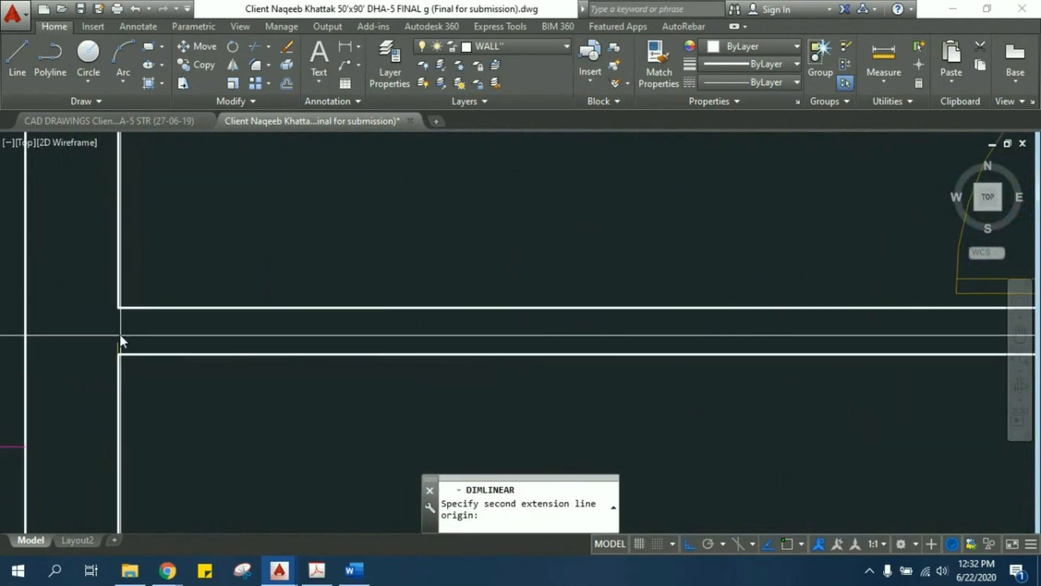
left_click(119, 310)
scroll(211, 306, "down", 4)
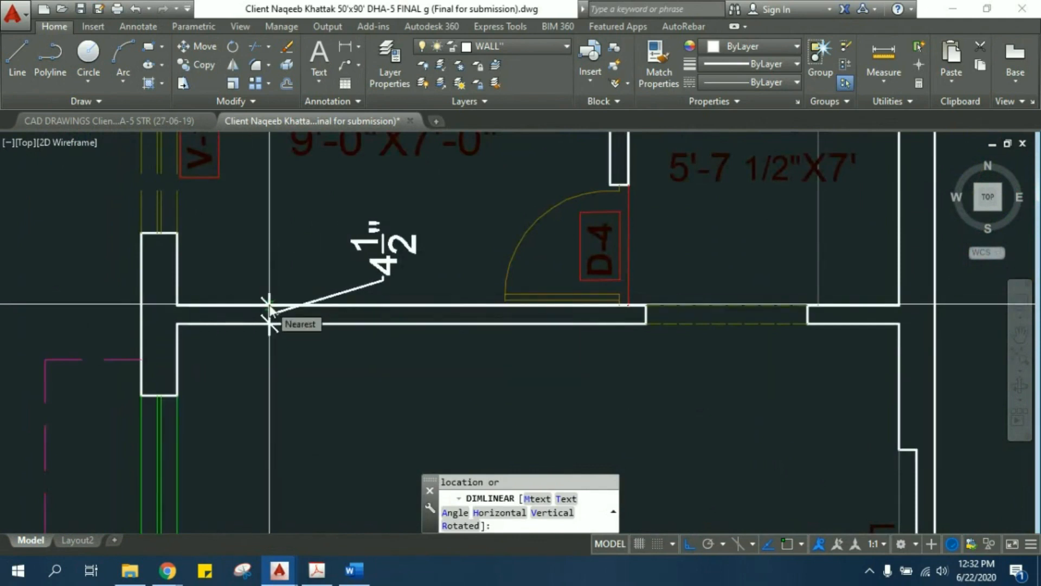
key("Escape")
- Examine the rooms and shared walls of the ground-floor plan and compare them with the neighbouring floor plans
scroll(272, 307, "down", 5)
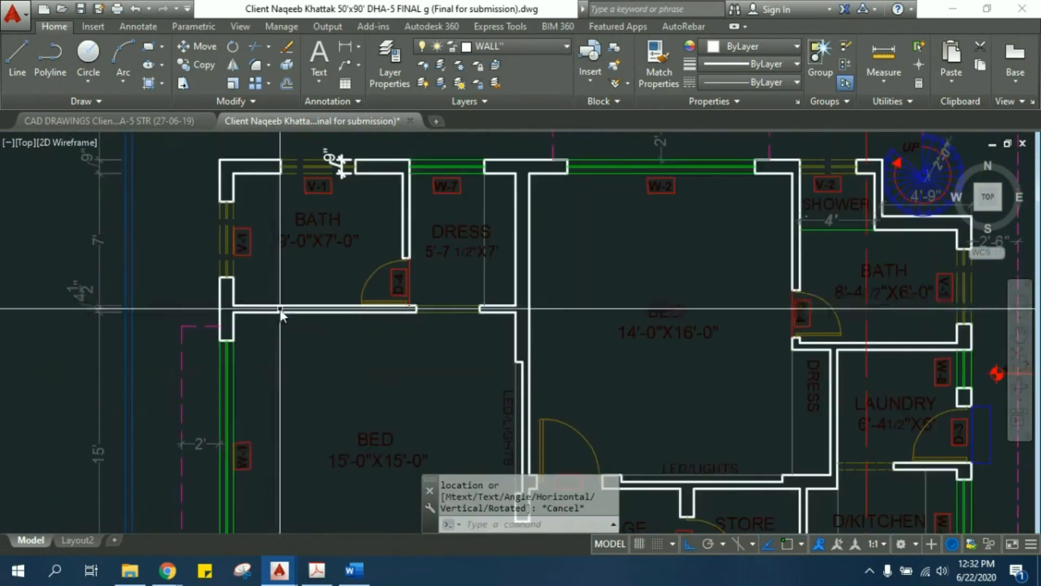
scroll(322, 361, "down", 5)
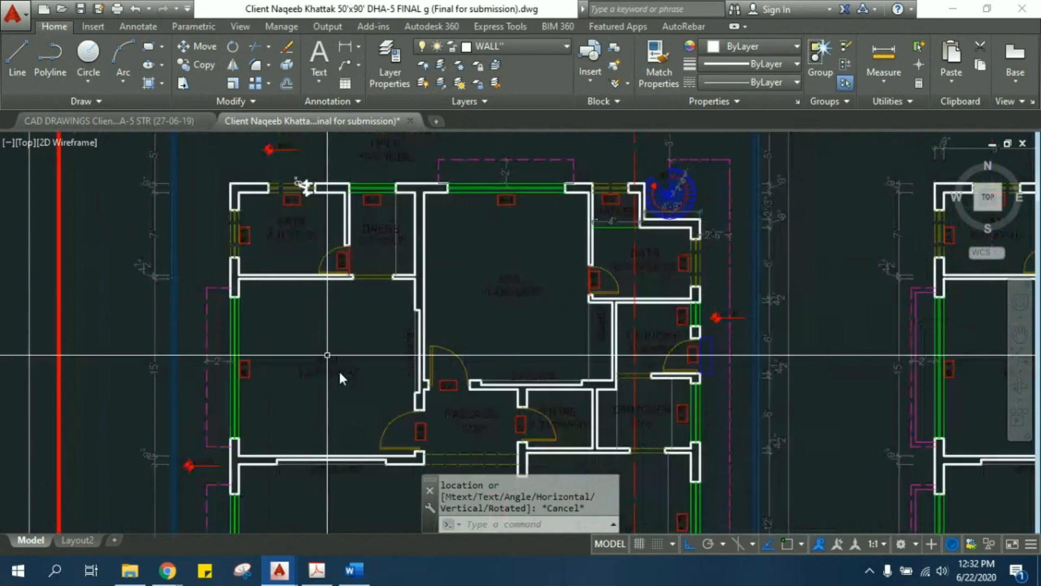
middle_click_drag(435, 389, 330, 341)
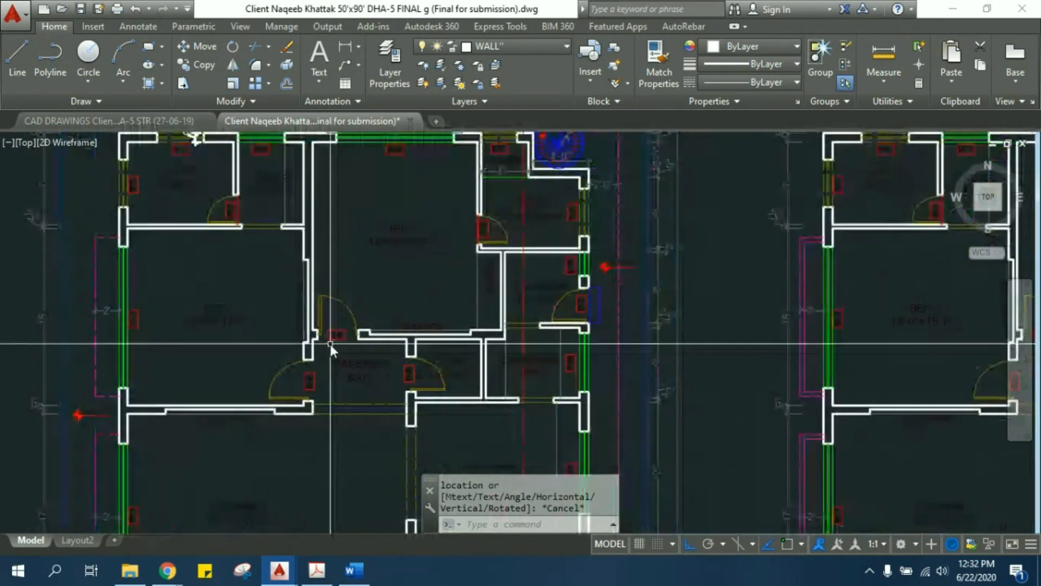
middle_click_drag(265, 244, 304, 290)
scroll(311, 295, "up", 3)
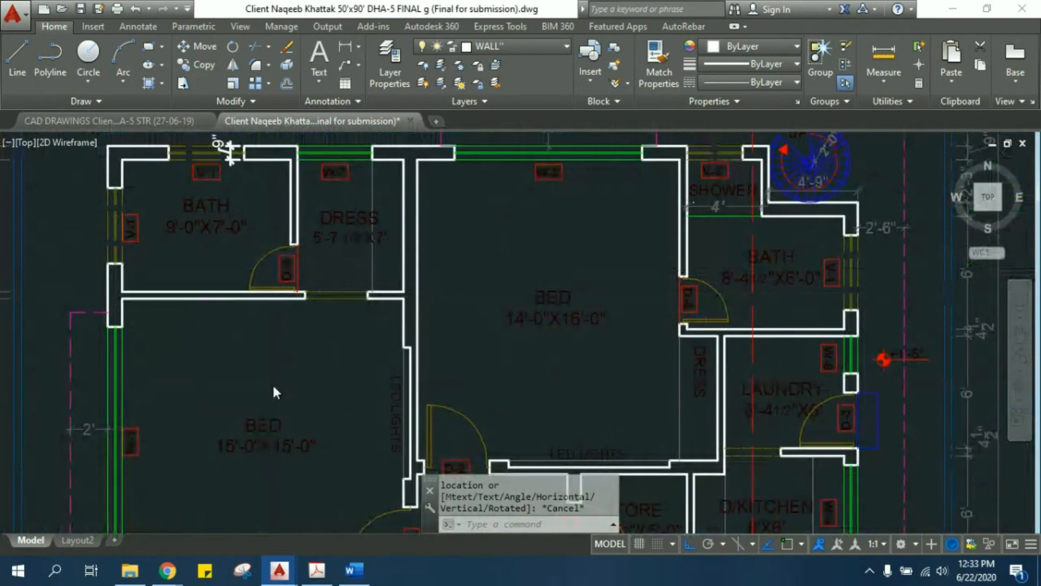
middle_click_drag(272, 383, 220, 347)
scroll(220, 347, "down", 5)
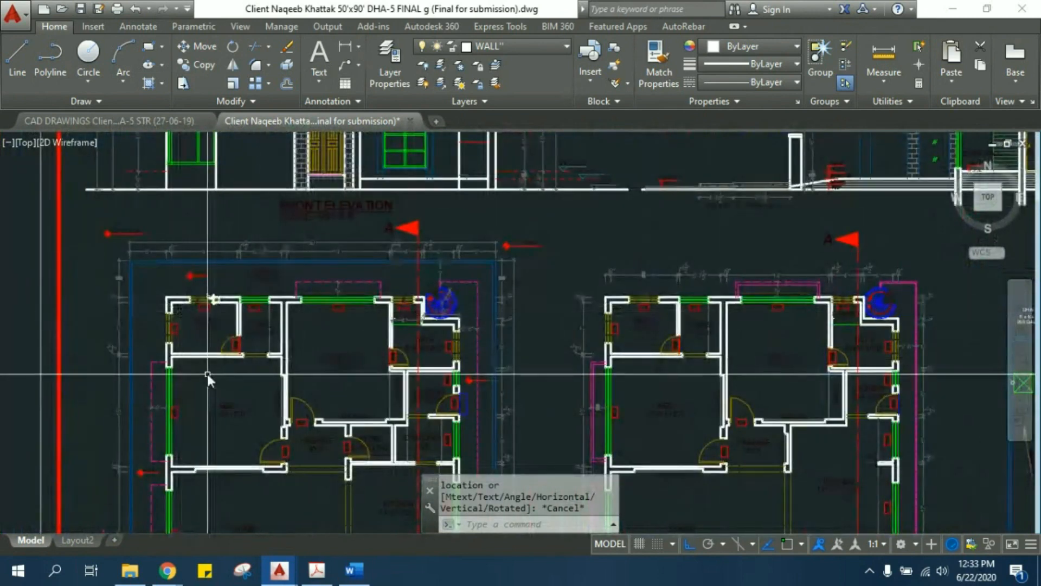
scroll(204, 372, "up", 4)
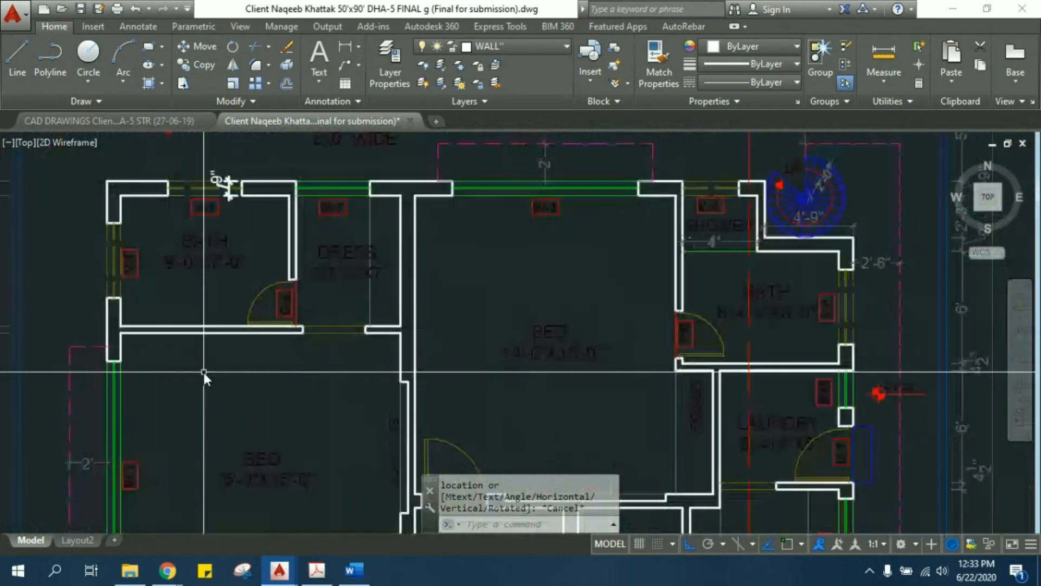
middle_click_drag(195, 367, 190, 331)
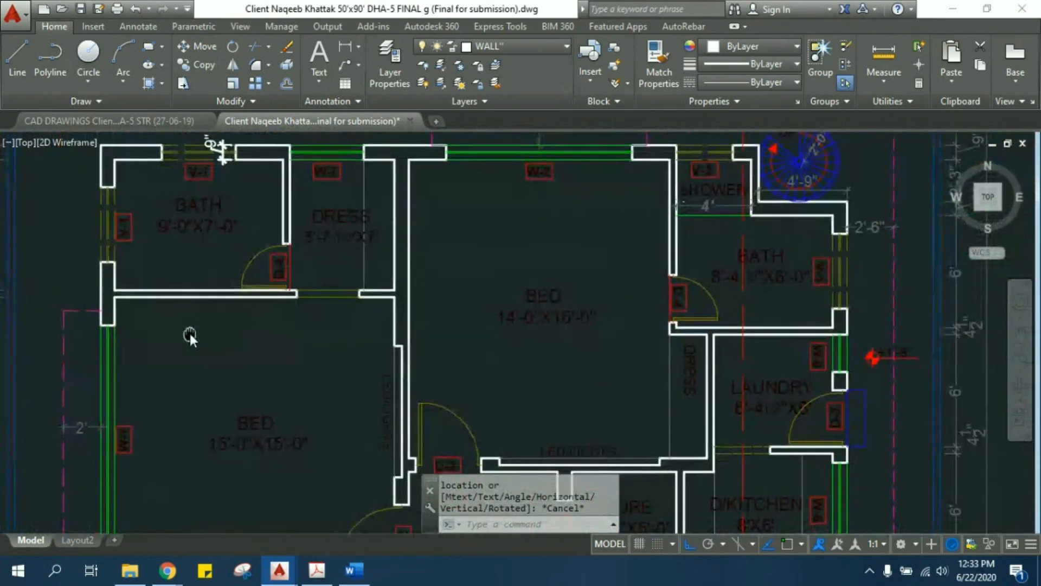
scroll(190, 333, "down", 2)
middle_click_drag(203, 371, 158, 307)
scroll(158, 307, "down", 4)
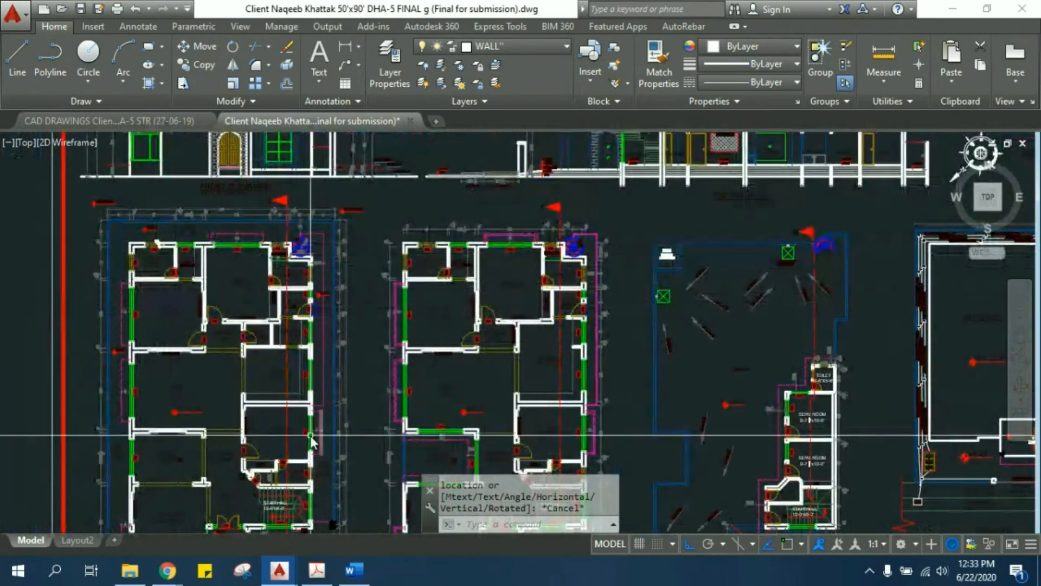
middle_click_drag(311, 435, 301, 399)
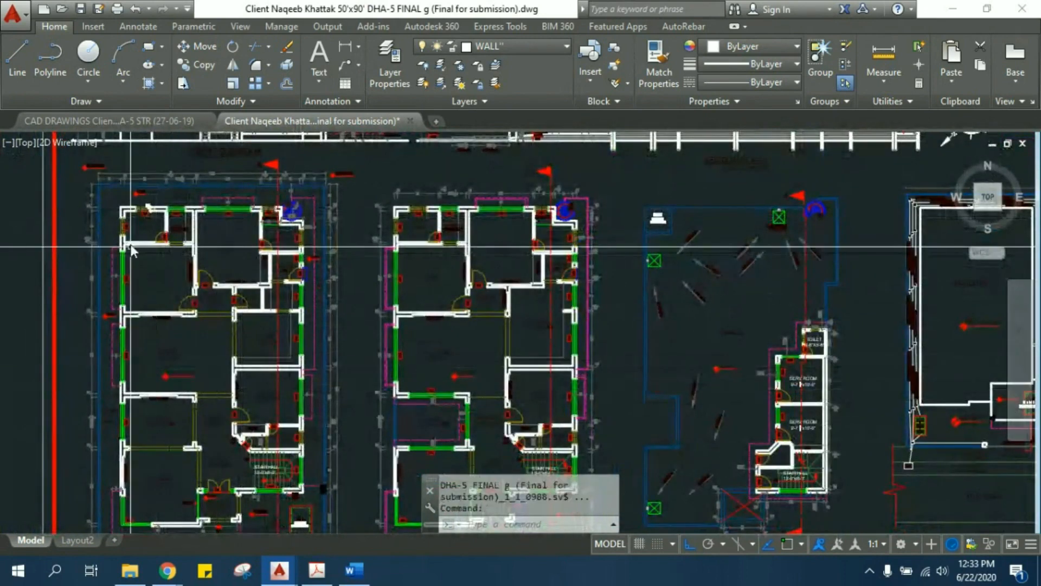
middle_click_drag(151, 286, 144, 265)
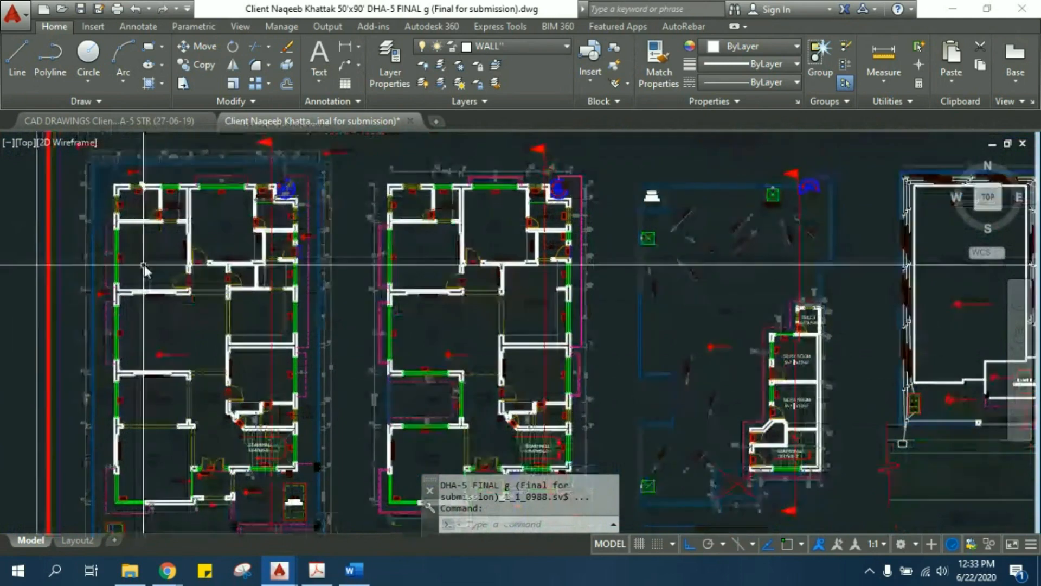
scroll(126, 202, "up", 2)
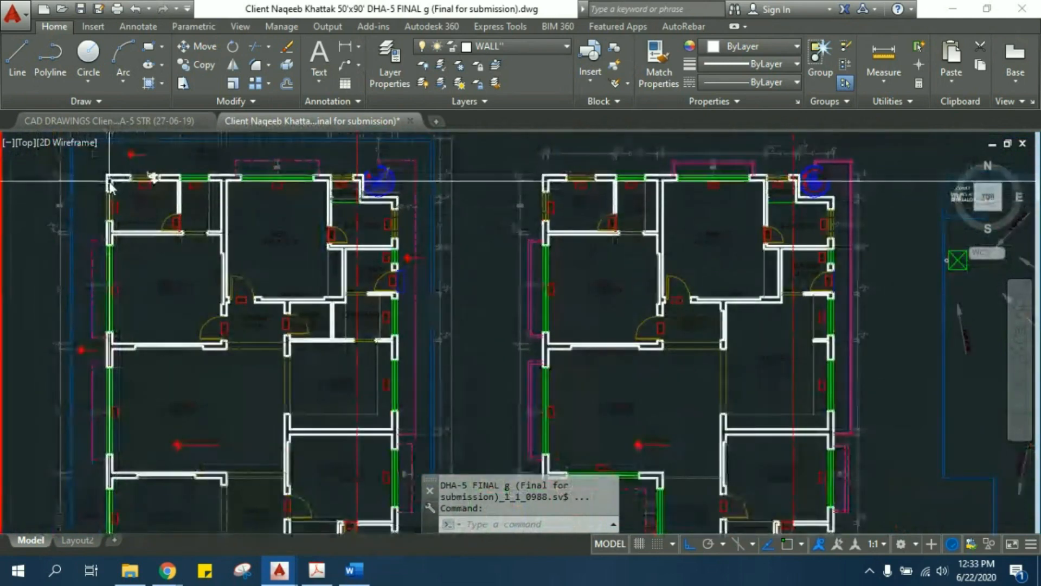
- Frame the bath and the 15'-0"X15'-0" bedroom with selection windows, check the wall between them, and leave nothing selected
mouse_move(108, 186)
left_mouse_down()
mouse_move(234, 345)
mouse_move(248, 371)
mouse_move(234, 382)
left_mouse_up()
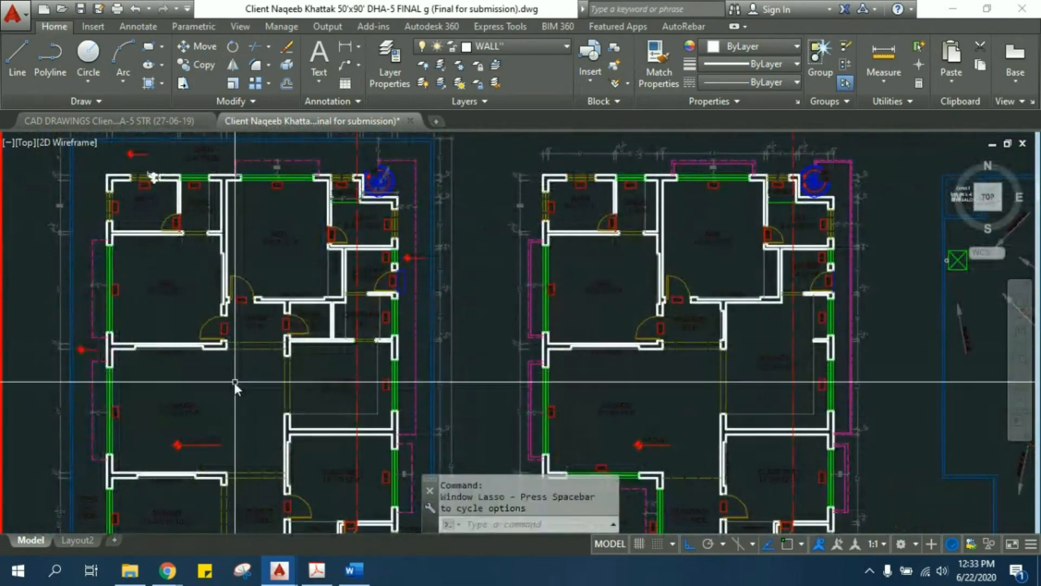
left_click(96, 159)
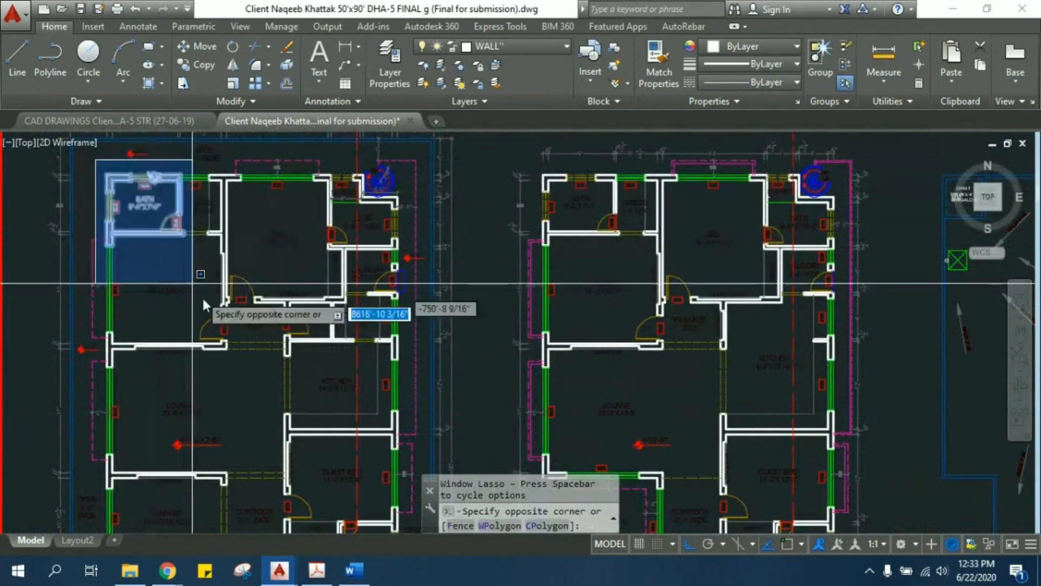
scroll(234, 356, "up", 2)
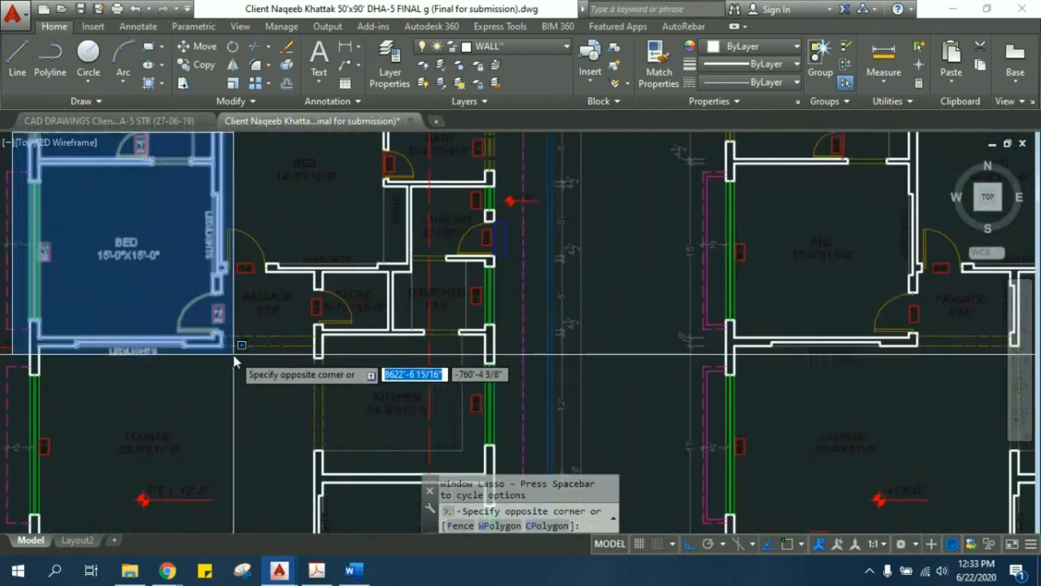
middle_click_drag(224, 352, 305, 448)
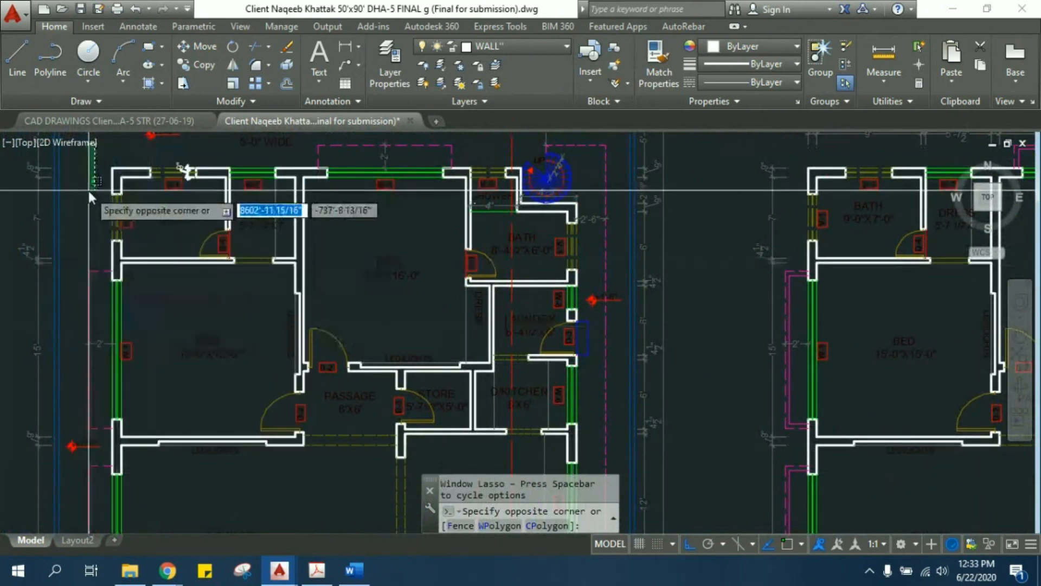
left_click(89, 191)
left_click(155, 263)
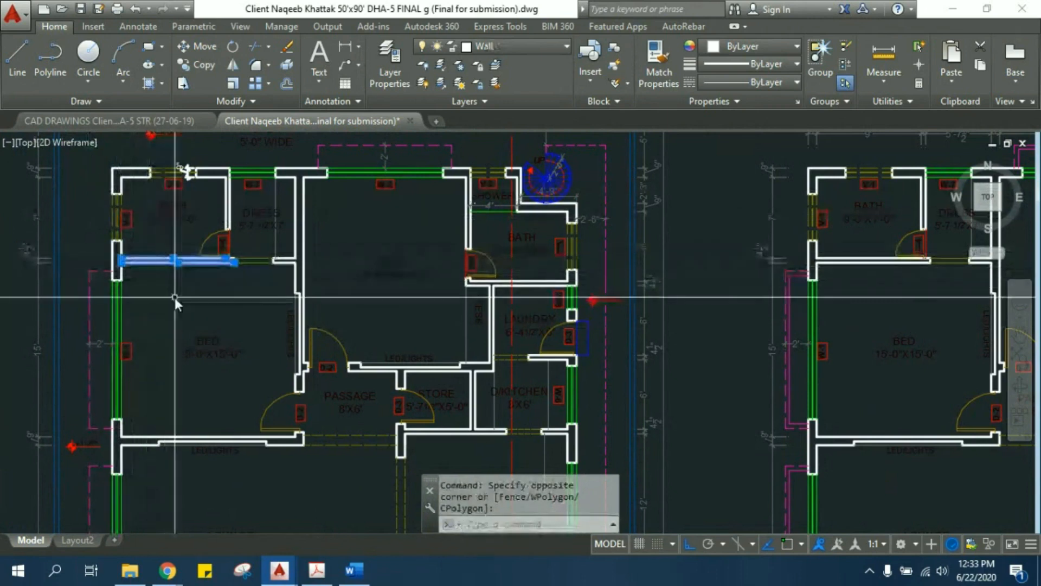
key("Escape")
key("Escape")
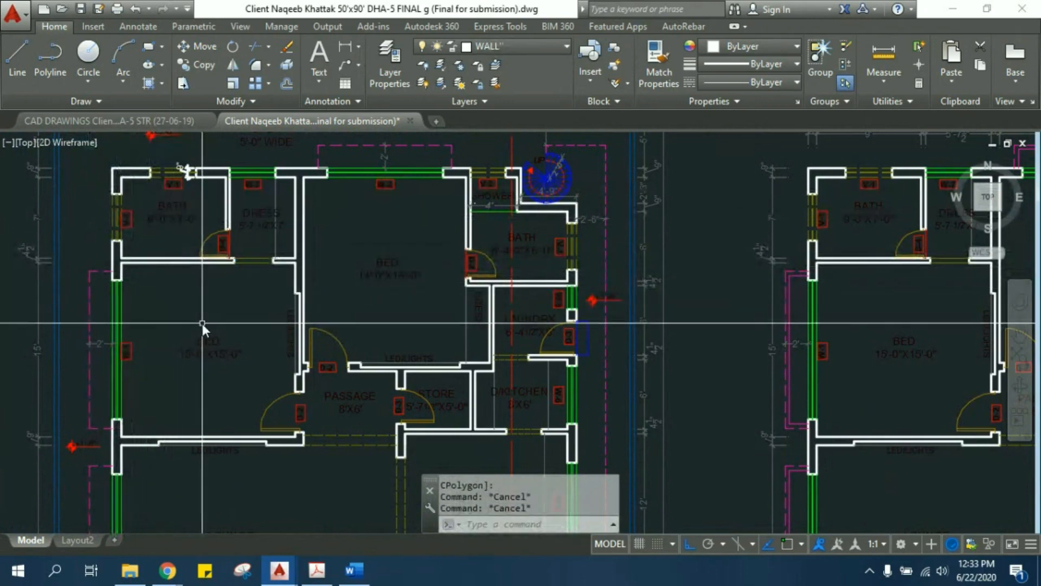
left_click(95, 250)
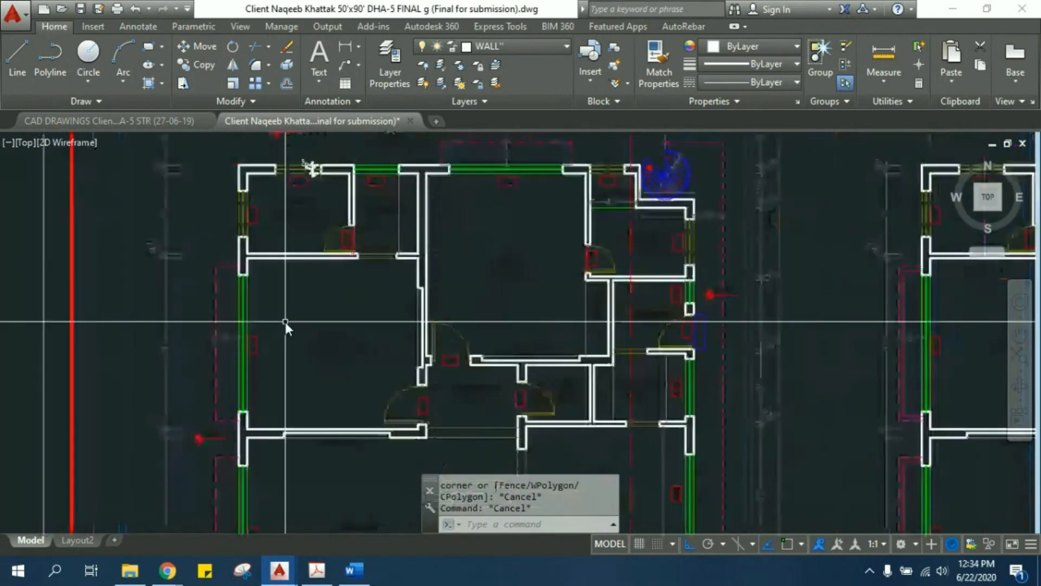
middle_click_drag(285, 322, 336, 346)
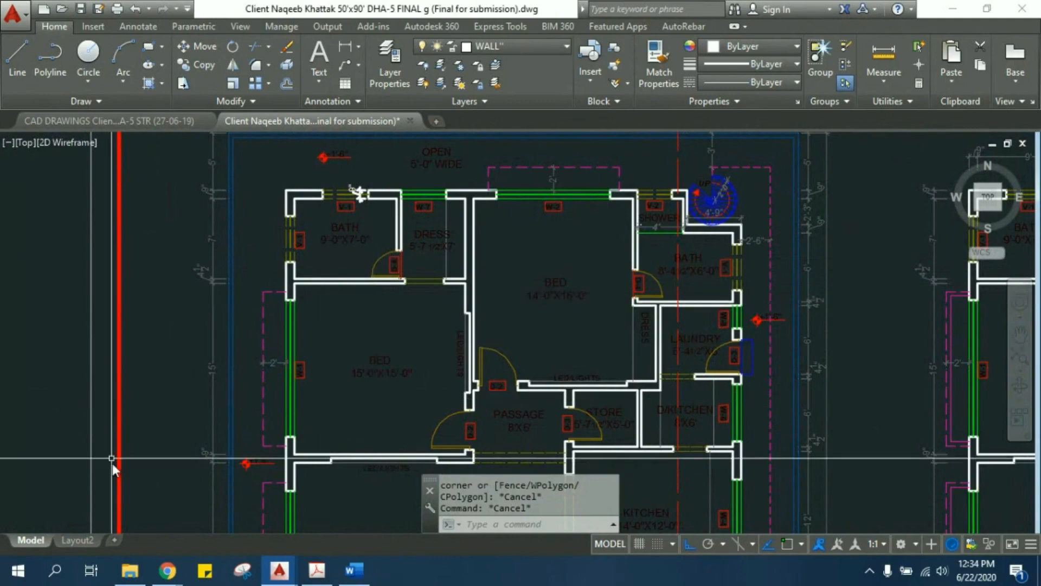
- Switch to a blank OneNote page and draw a small rectangle with a much larger rectangle to its right
left_click(18, 570)
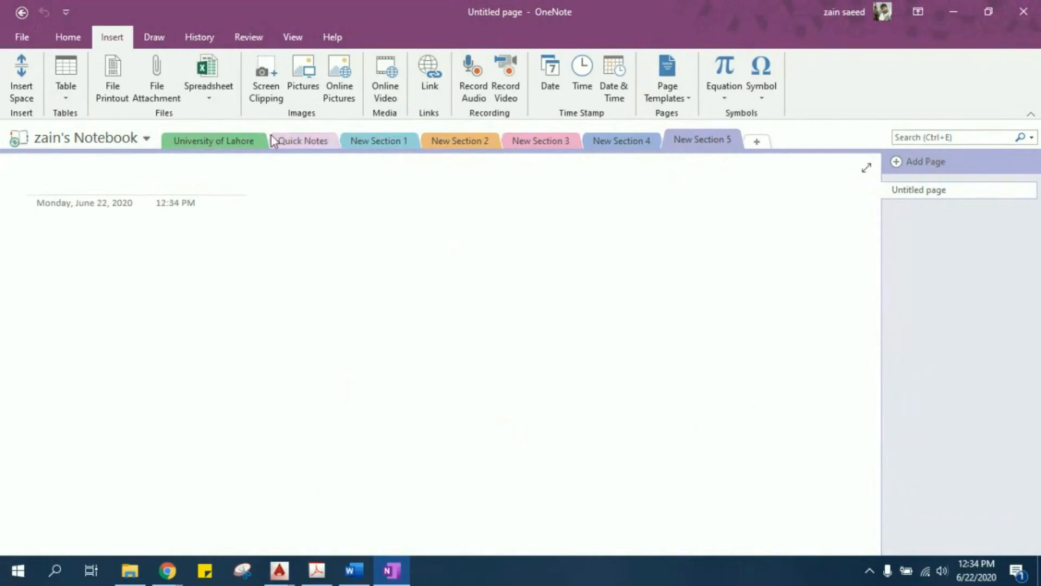
left_click(154, 37)
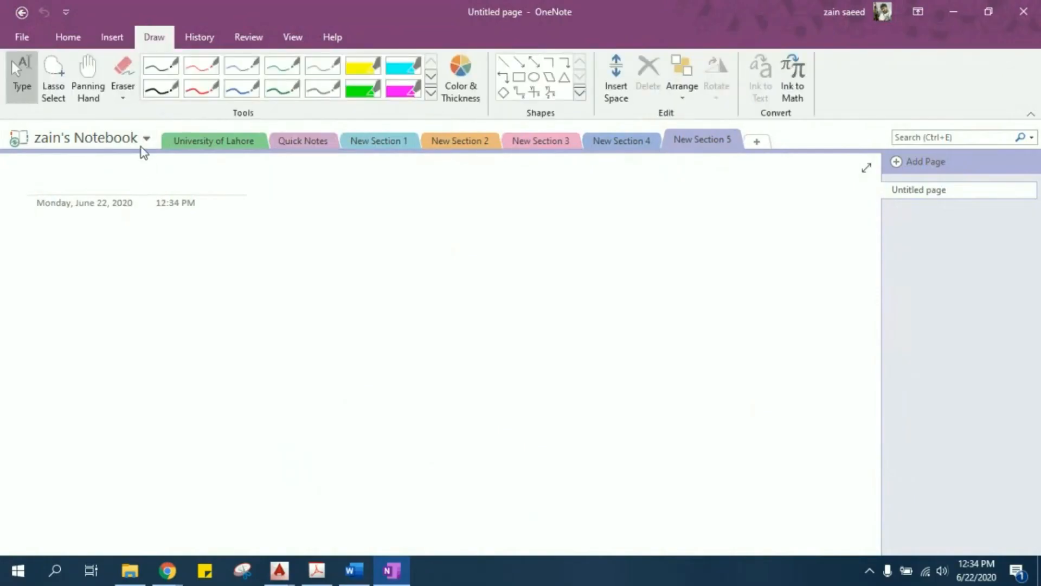
left_click(519, 79)
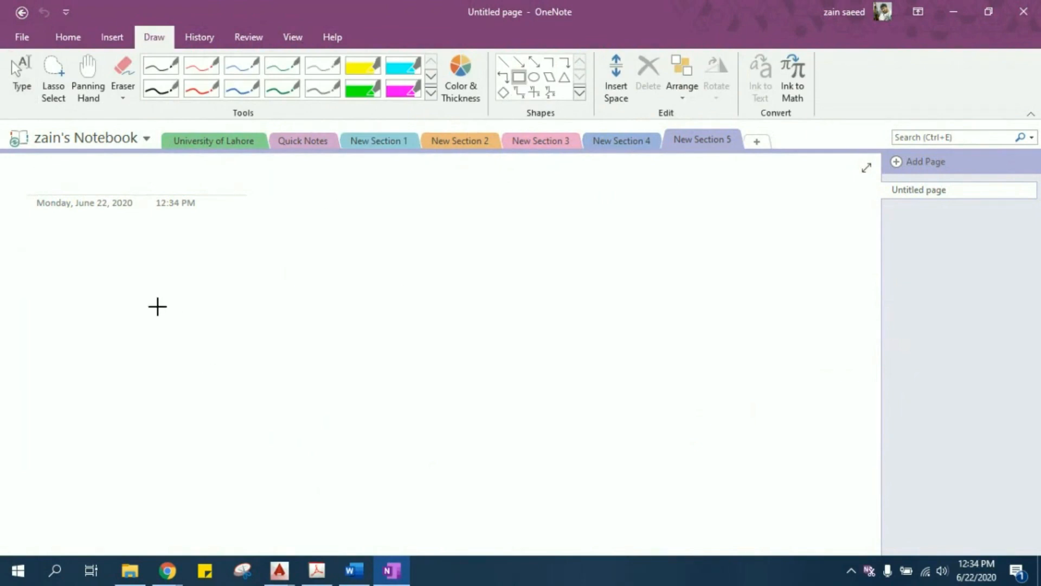
mouse_move(128, 278)
left_mouse_down()
mouse_move(181, 330)
mouse_move(252, 357)
left_mouse_up()
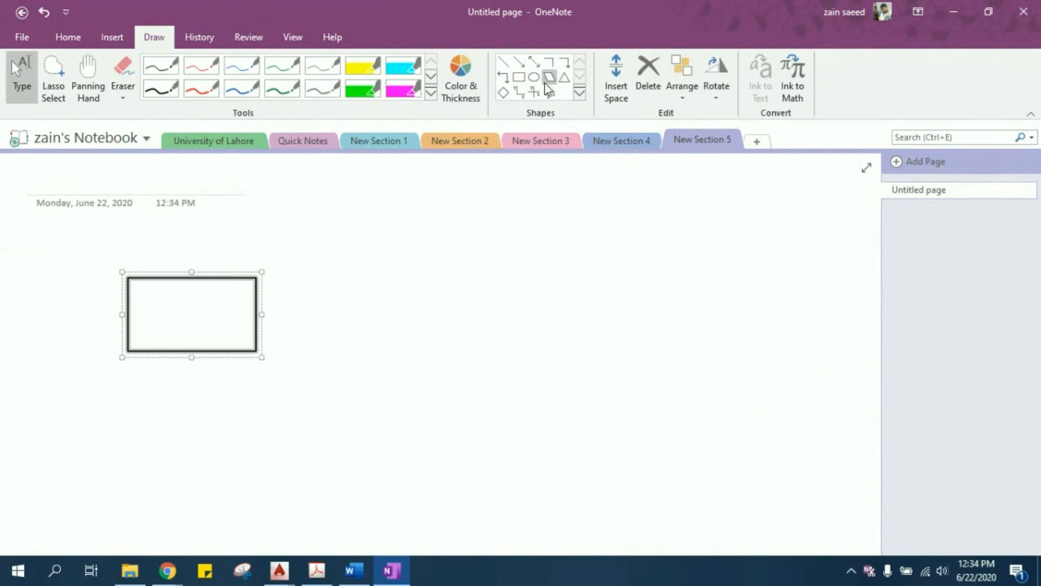
left_click(518, 77)
mouse_move(312, 243)
left_mouse_down()
mouse_move(340, 274)
mouse_move(743, 524)
mouse_move(732, 432)
mouse_move(706, 449)
left_mouse_up()
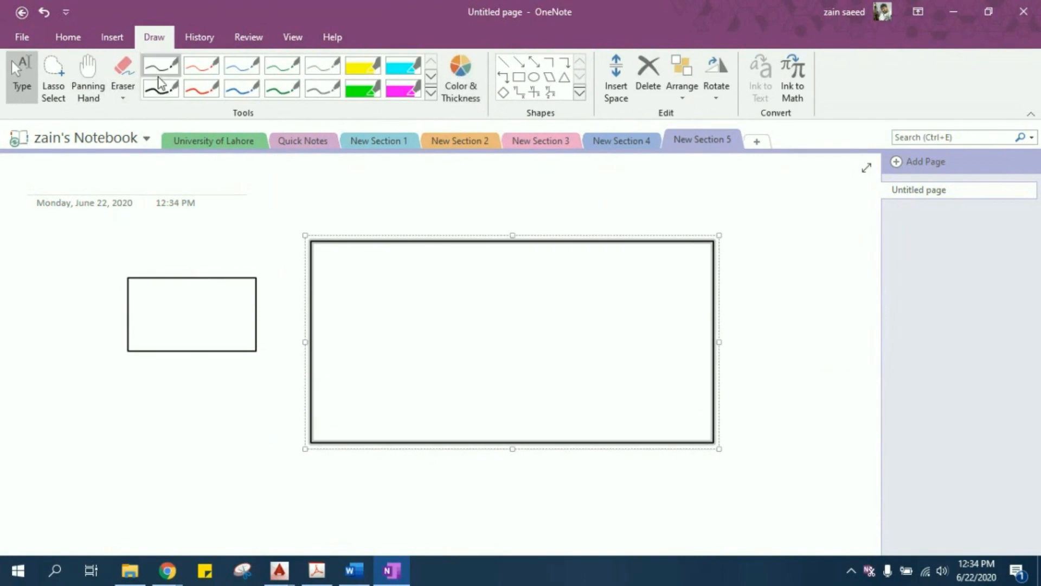
- Handwrite the side lengths in black pen: 13 and 10 beside the small rectangle, 25 and 15 beside the large one
left_click(162, 87)
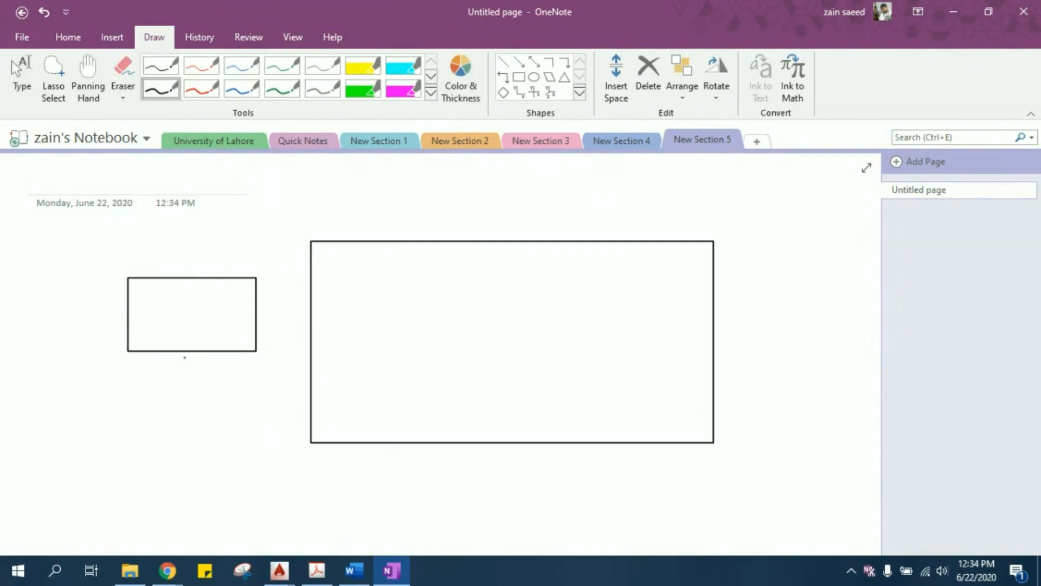
left_click_drag(179, 361, 194, 374)
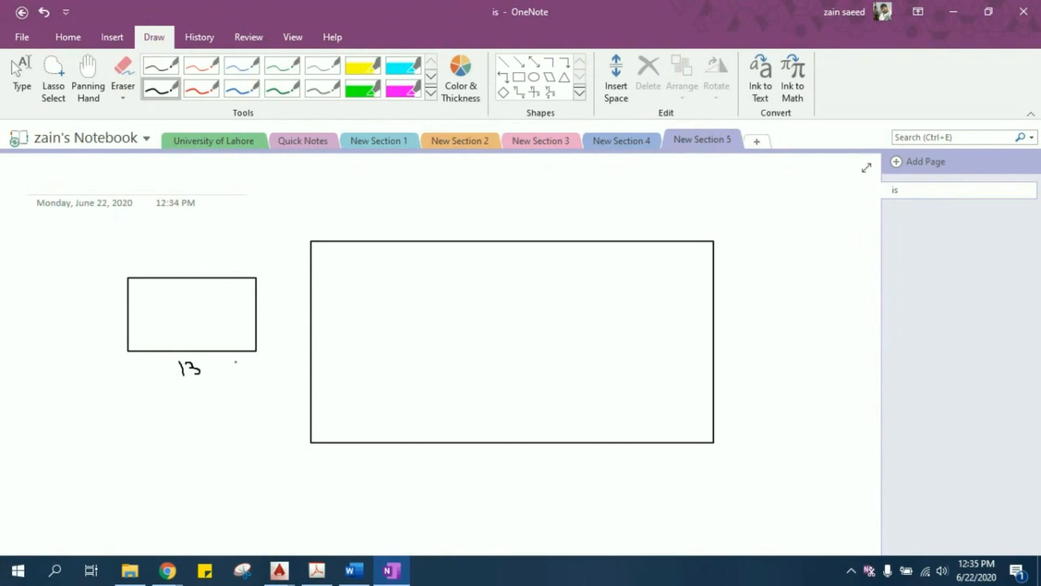
mouse_move(263, 306)
left_mouse_down()
mouse_move(263, 327)
mouse_move(276, 319)
mouse_move(269, 310)
left_mouse_up()
mouse_move(422, 458)
left_mouse_down()
mouse_move(440, 460)
mouse_move(448, 479)
left_mouse_up()
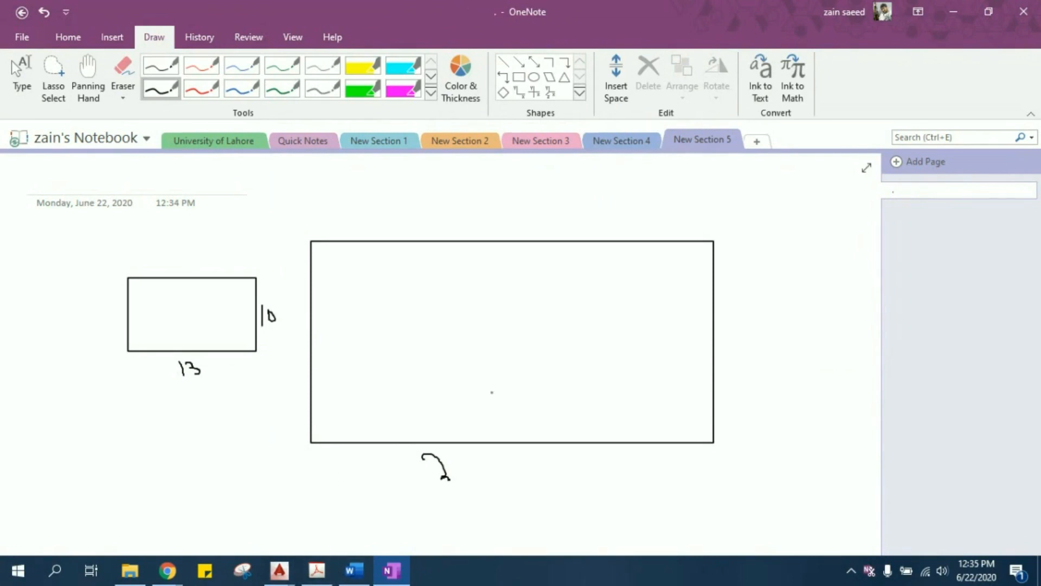
mouse_move(464, 446)
left_mouse_down()
mouse_move(446, 447)
mouse_move(463, 460)
mouse_move(458, 481)
left_mouse_up()
mouse_move(735, 315)
left_mouse_down()
mouse_move(734, 347)
mouse_move(742, 320)
mouse_move(755, 340)
mouse_move(737, 361)
left_mouse_up()
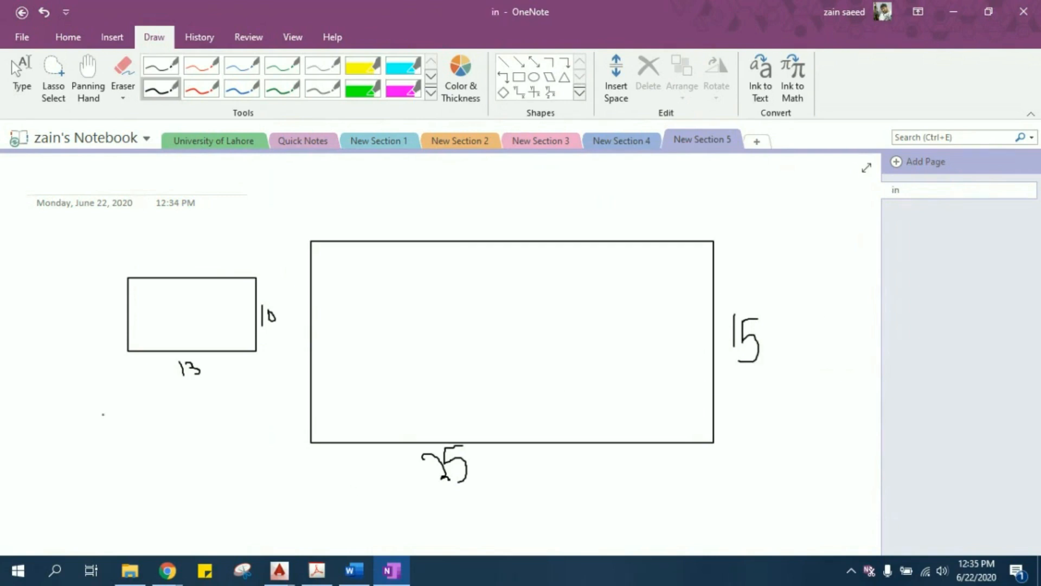
- Handwrite 2(13+10) over 180 as a fraction beneath the small rectangle, and trace a perimeter line around that rectangle
scroll(141, 340, "up", 2, "ctrl")
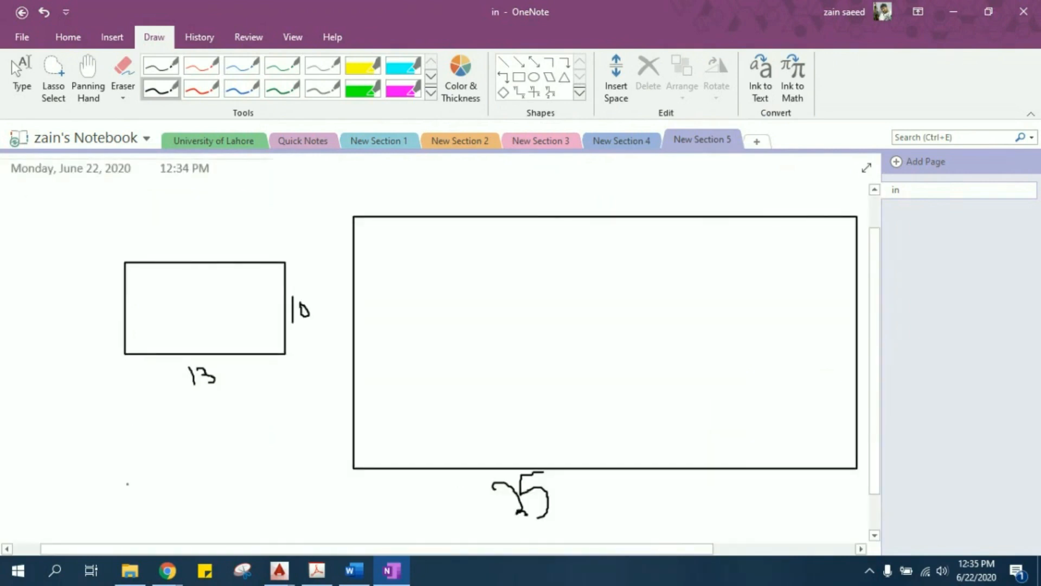
mouse_move(81, 461)
left_mouse_down()
mouse_move(91, 453)
mouse_move(101, 480)
left_mouse_up()
mouse_move(118, 441)
left_mouse_down()
mouse_move(129, 474)
mouse_move(169, 437)
mouse_move(158, 463)
left_mouse_up()
mouse_move(198, 432)
left_mouse_down()
mouse_move(196, 446)
mouse_move(227, 431)
left_mouse_up()
left_click_drag(237, 394, 237, 462)
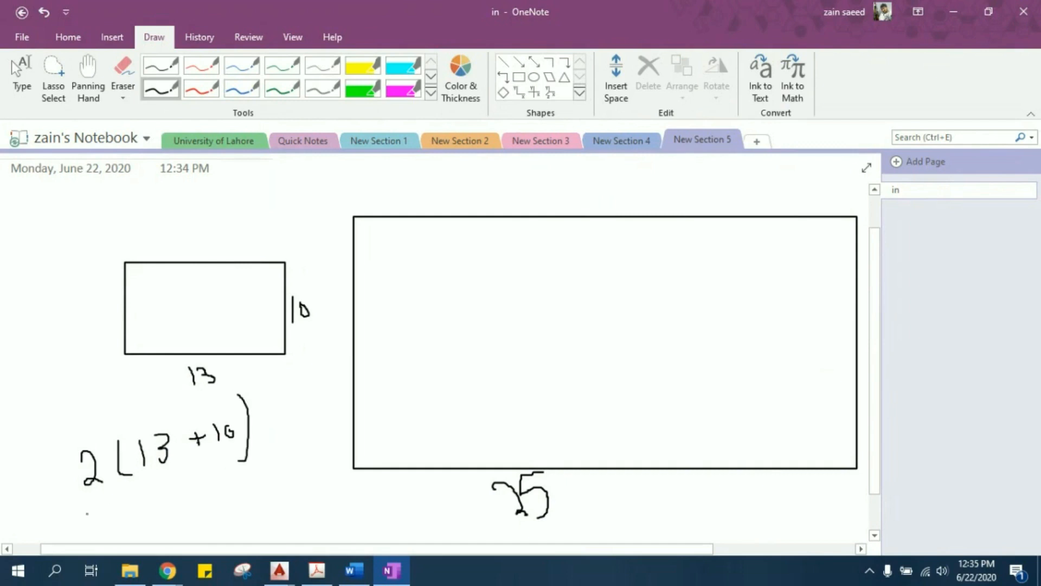
mouse_move(126, 367)
left_mouse_down()
mouse_move(293, 371)
mouse_move(304, 291)
mouse_move(176, 247)
mouse_move(103, 252)
mouse_move(87, 374)
mouse_move(113, 386)
left_mouse_up()
left_click_drag(77, 507, 268, 471)
mouse_move(156, 534)
left_mouse_down()
mouse_move(226, 525)
mouse_move(206, 494)
left_mouse_up()
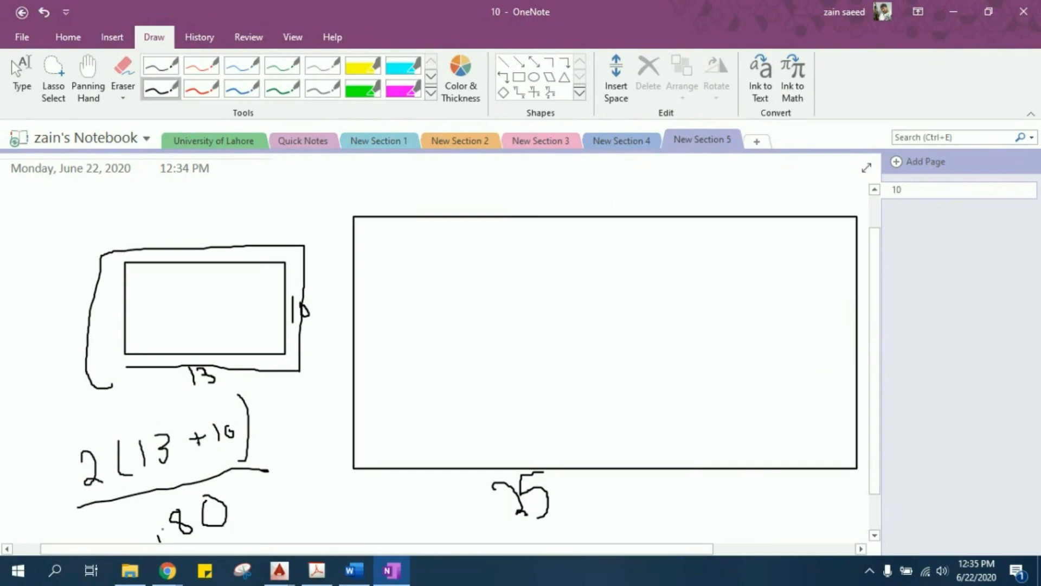
left_click_drag(153, 527, 160, 541)
- Enclose the handwritten fraction in large square brackets and write x 12 after it
mouse_move(250, 388)
left_mouse_down()
mouse_move(273, 385)
mouse_move(295, 503)
mouse_move(275, 514)
left_mouse_up()
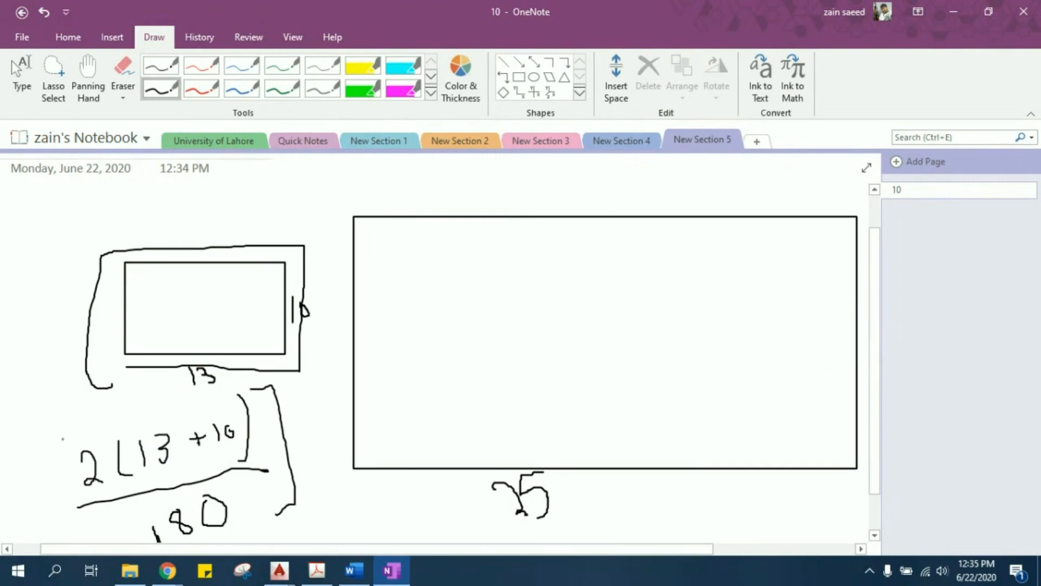
left_click_drag(61, 439, 71, 540)
mouse_move(293, 431)
left_mouse_down()
mouse_move(309, 424)
mouse_move(301, 438)
left_mouse_up()
mouse_move(323, 404)
left_mouse_down()
mouse_move(327, 420)
mouse_move(333, 404)
mouse_move(331, 421)
mouse_move(344, 418)
left_mouse_up()
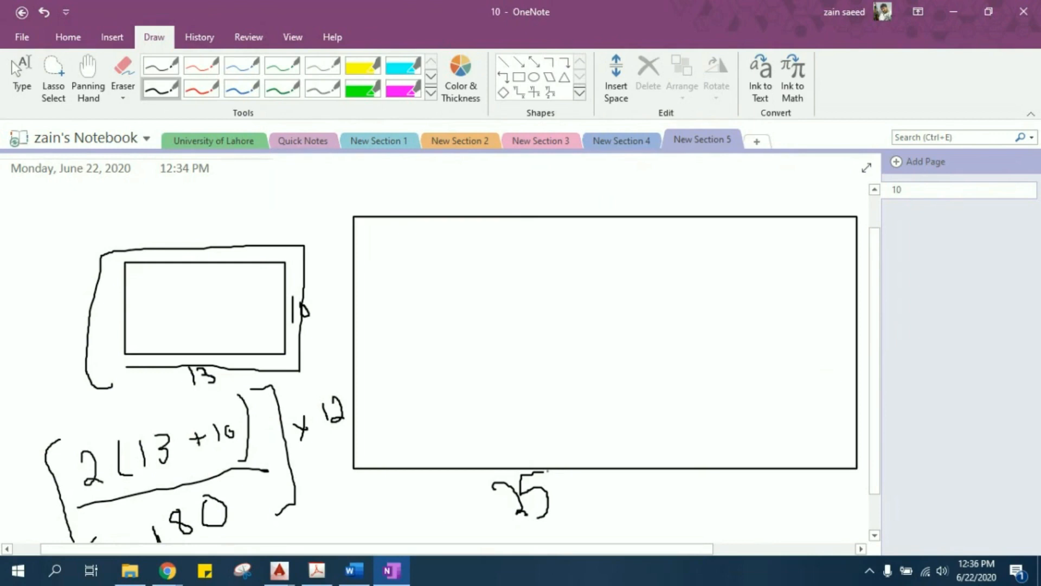
- Handwrite a circled 21 near the centre of the large rectangle and 7.5" in its right half
left_click_drag(579, 298, 595, 333)
left_click_drag(594, 327, 619, 325)
mouse_move(595, 274)
left_mouse_down()
mouse_move(624, 283)
mouse_move(606, 266)
left_mouse_up()
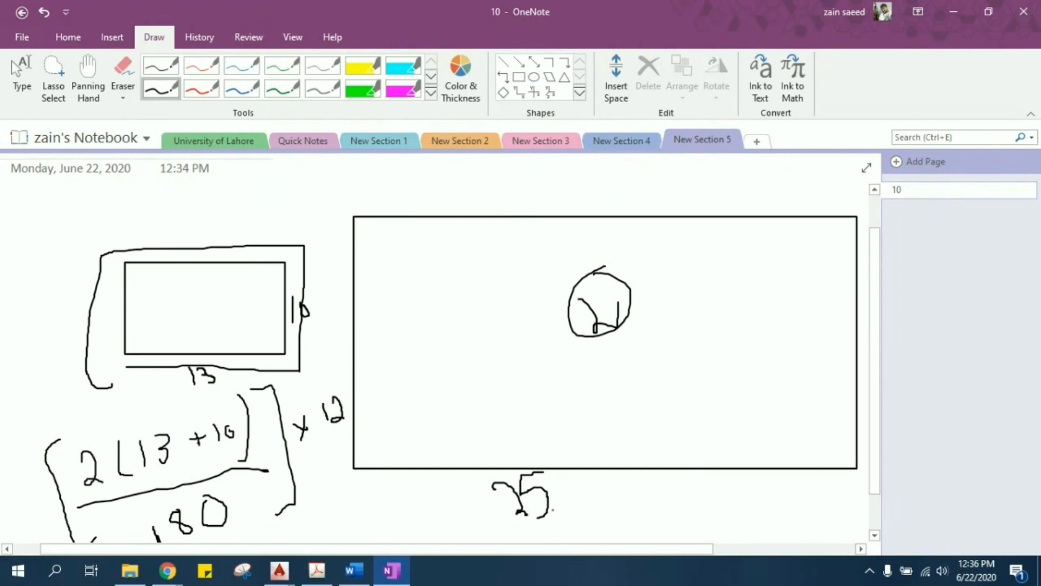
scroll(559, 492, "down", 2, "ctrl")
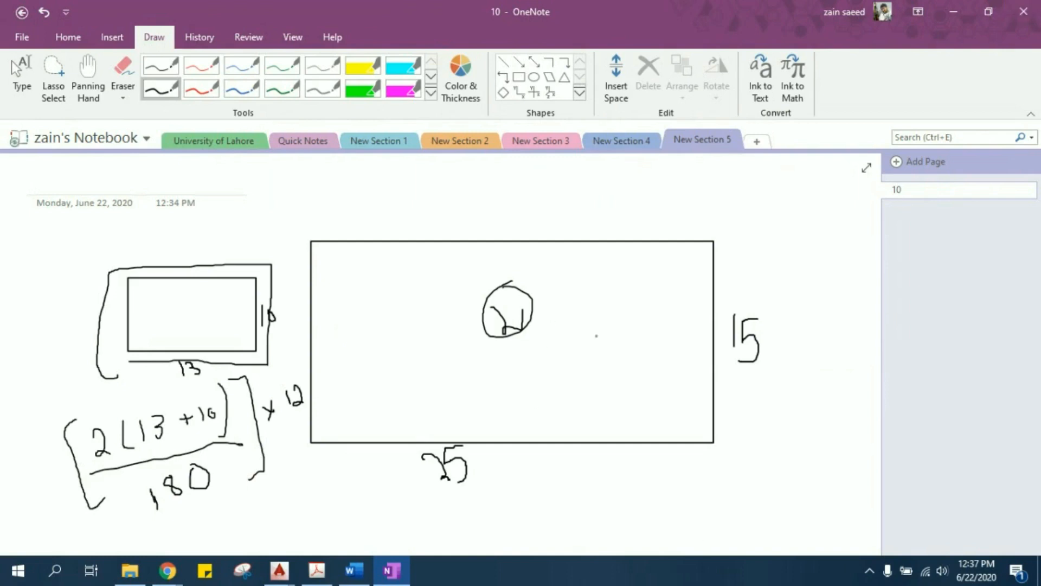
left_click_drag(577, 357, 612, 392)
left_click(626, 367)
mouse_move(644, 341)
left_mouse_down()
mouse_move(653, 365)
mouse_move(650, 335)
left_mouse_up()
left_click_drag(662, 313, 666, 326)
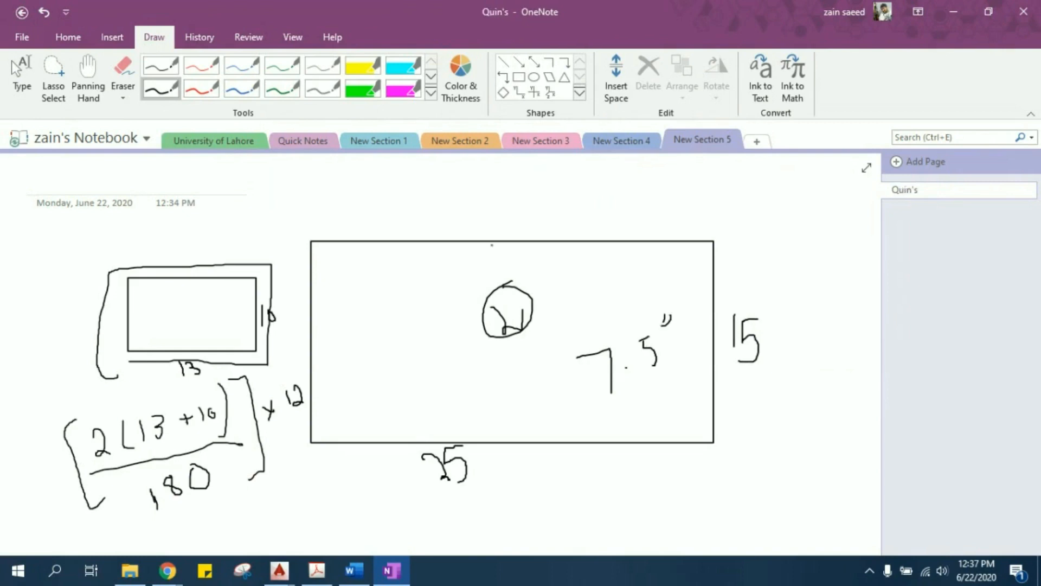
- Sketch a two-line strip across the large rectangle, hatch the area on its left, and add the notes 12.5, Beam and Load
left_click_drag(493, 239, 503, 436)
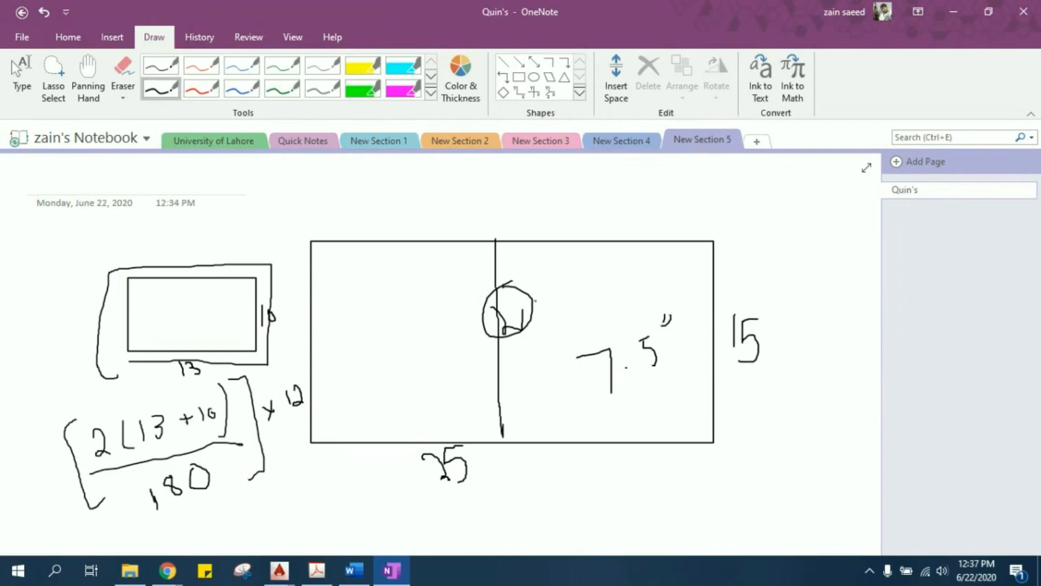
left_click_drag(524, 239, 533, 435)
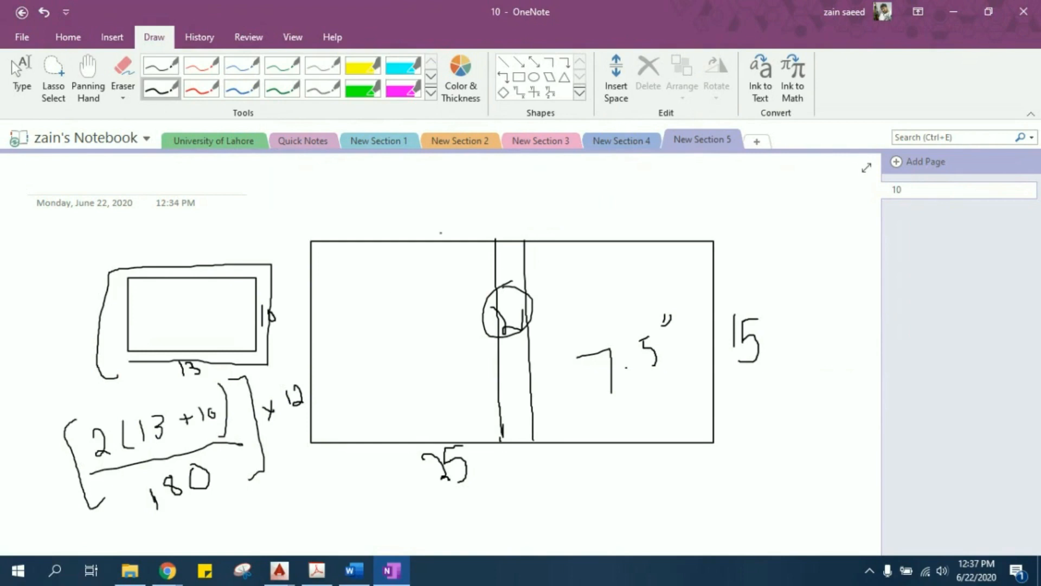
left_click_drag(374, 239, 320, 322)
left_click_drag(440, 239, 371, 353)
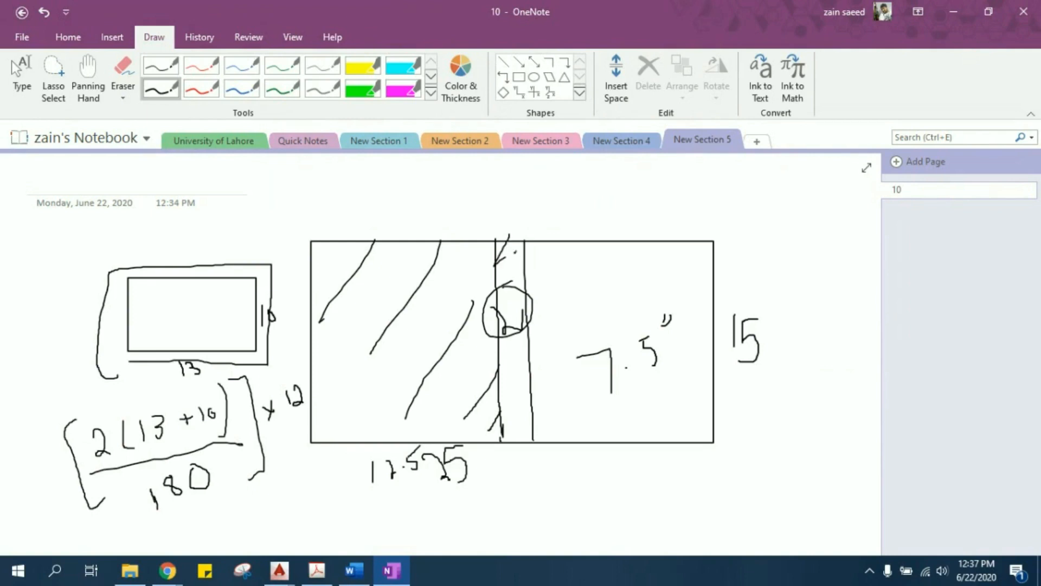
left_click_drag(514, 362, 596, 216)
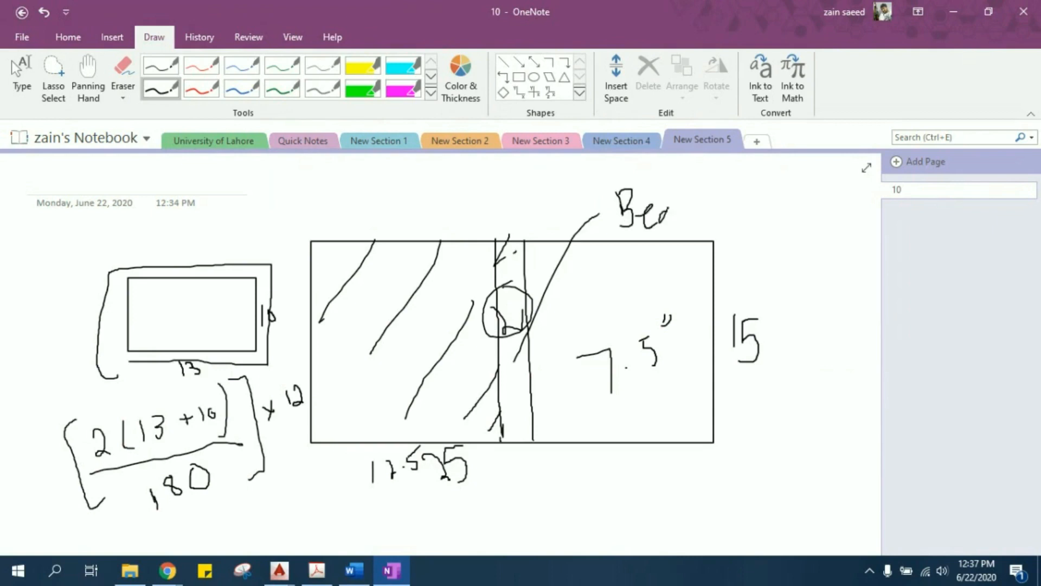
left_click_drag(723, 191, 688, 260)
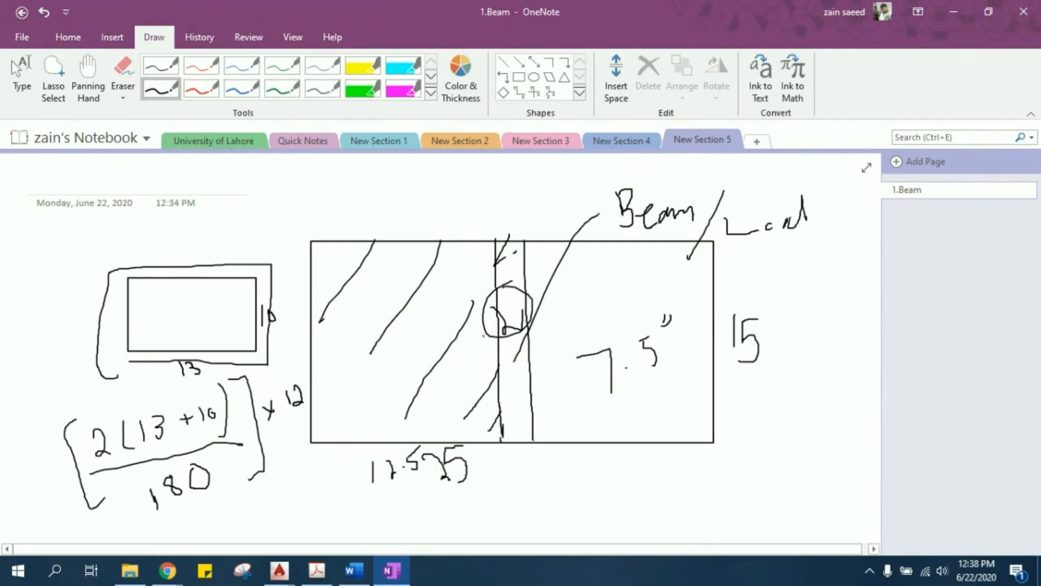
- Switch to the AutoCAD floor plan and add a horizontal linear dimension across the 15'-0"X15'-0" bedroom, from wall to window
mouse_move(279, 569)
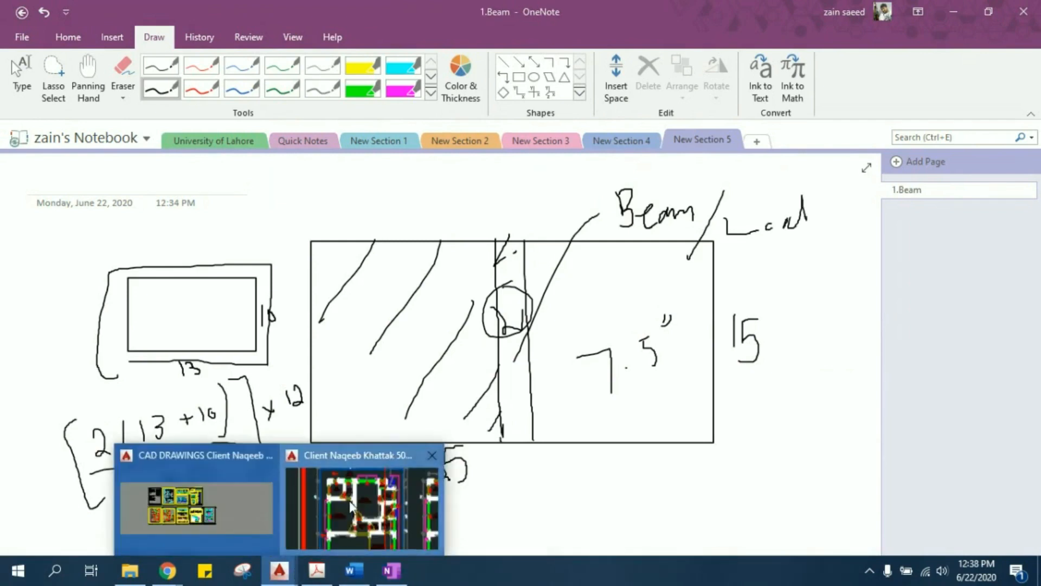
left_click(357, 488)
scroll(549, 354, "up", 6)
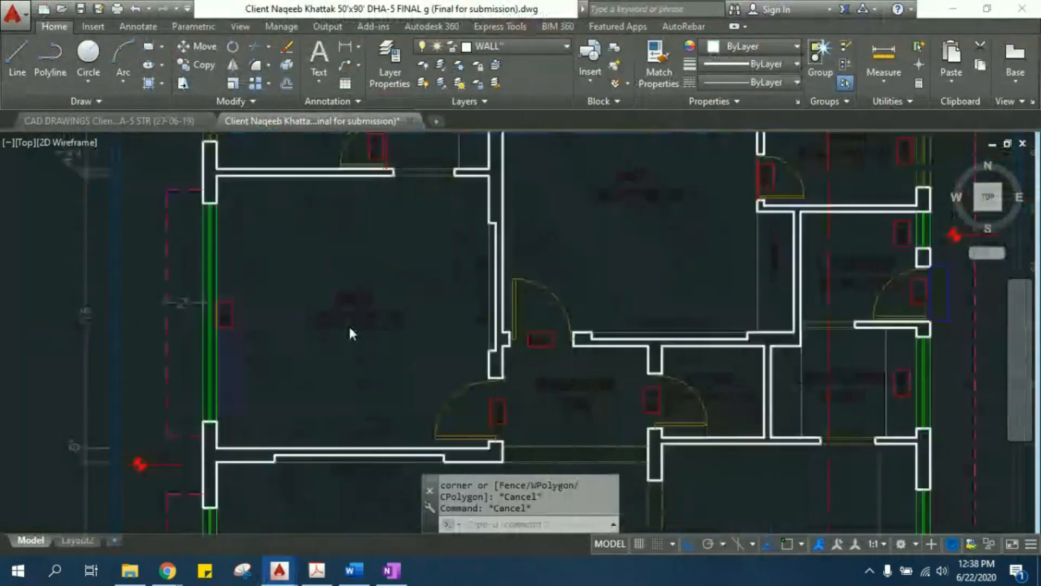
scroll(314, 379, "up", 3)
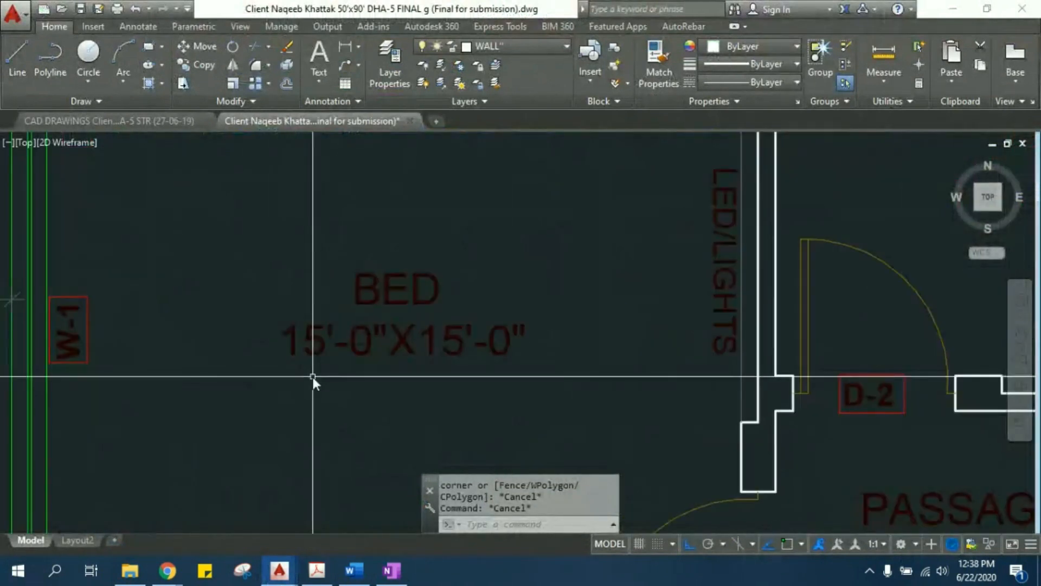
scroll(447, 365, "down", 2)
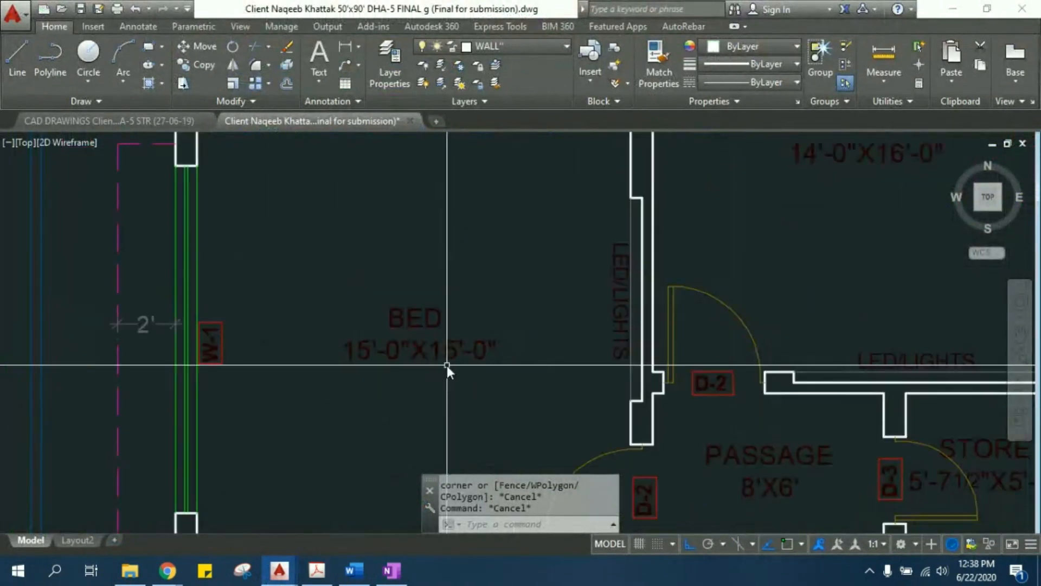
scroll(441, 356, "down", 5)
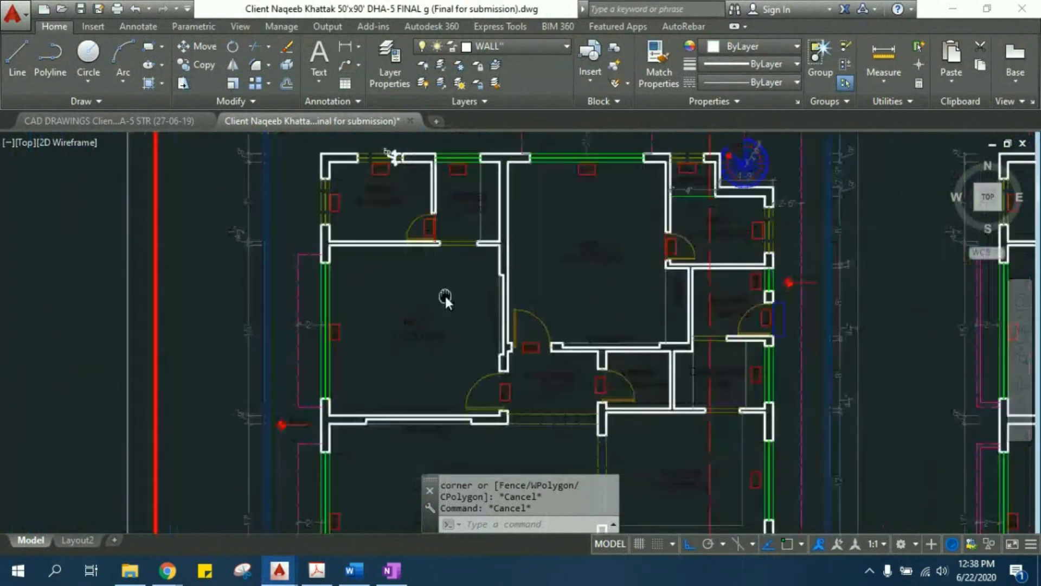
scroll(394, 293, "up", 2)
type("d")
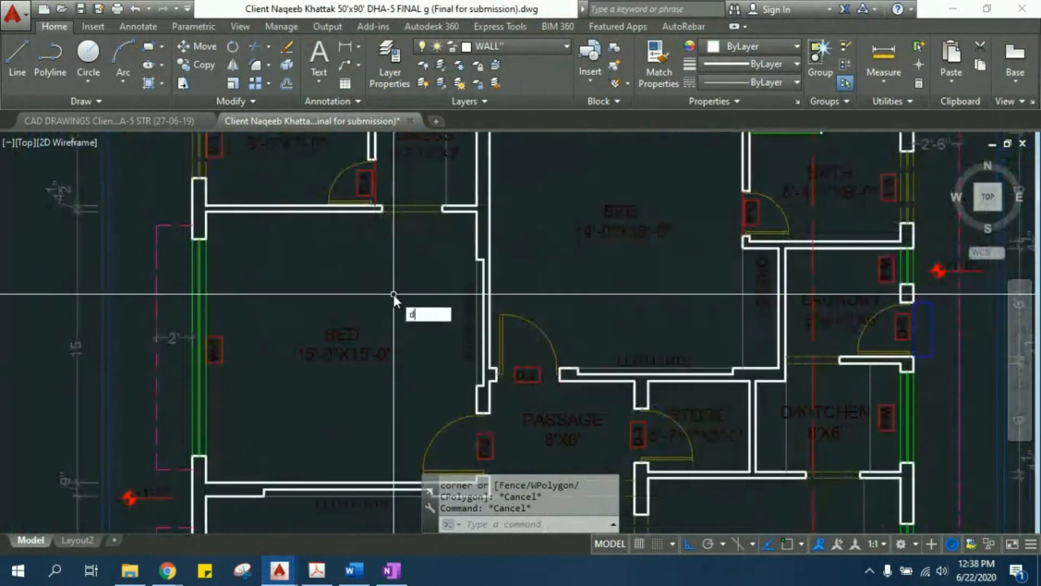
type("li")
key("Return")
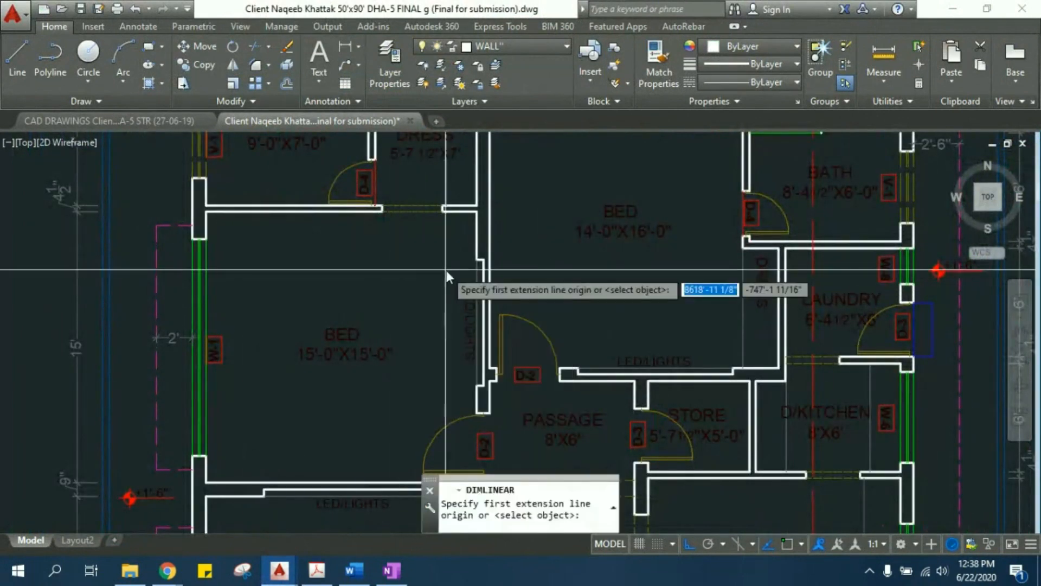
left_click(477, 260)
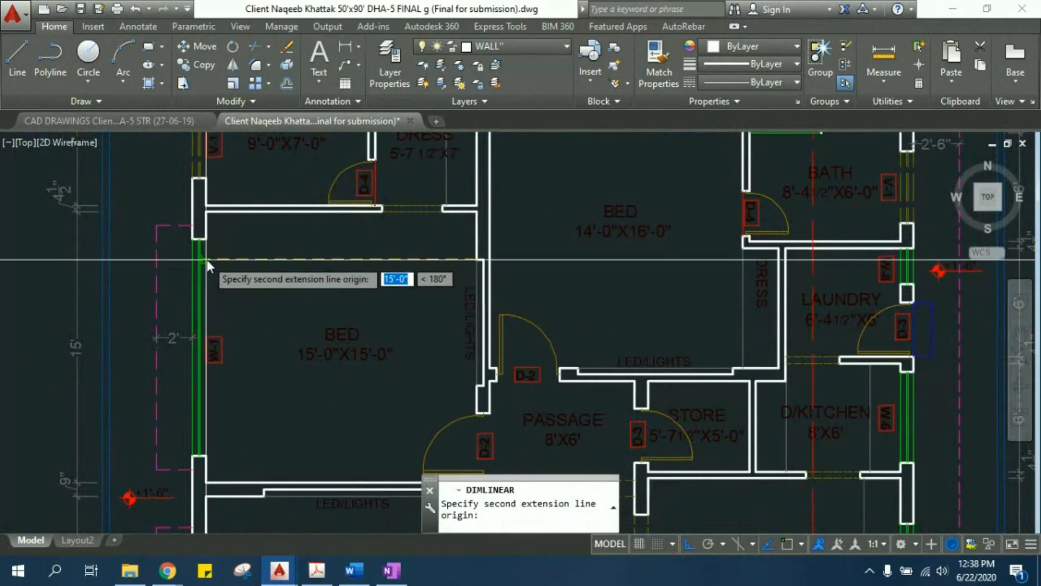
left_click(204, 259)
left_click(208, 268)
- Add a vertical linear dimension between the upper and lower walls of the same bedroom
key("Return")
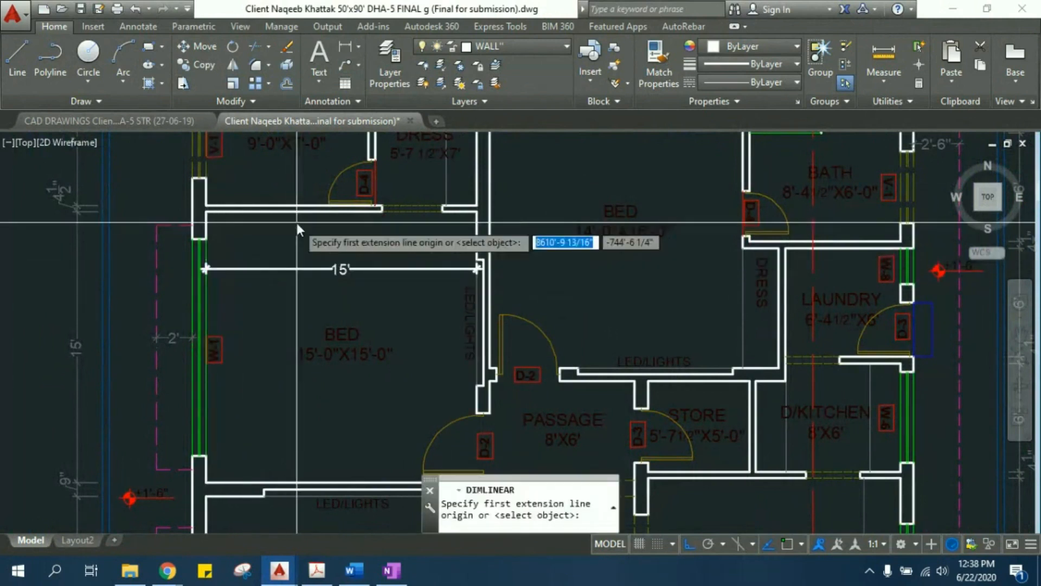
left_click(290, 211)
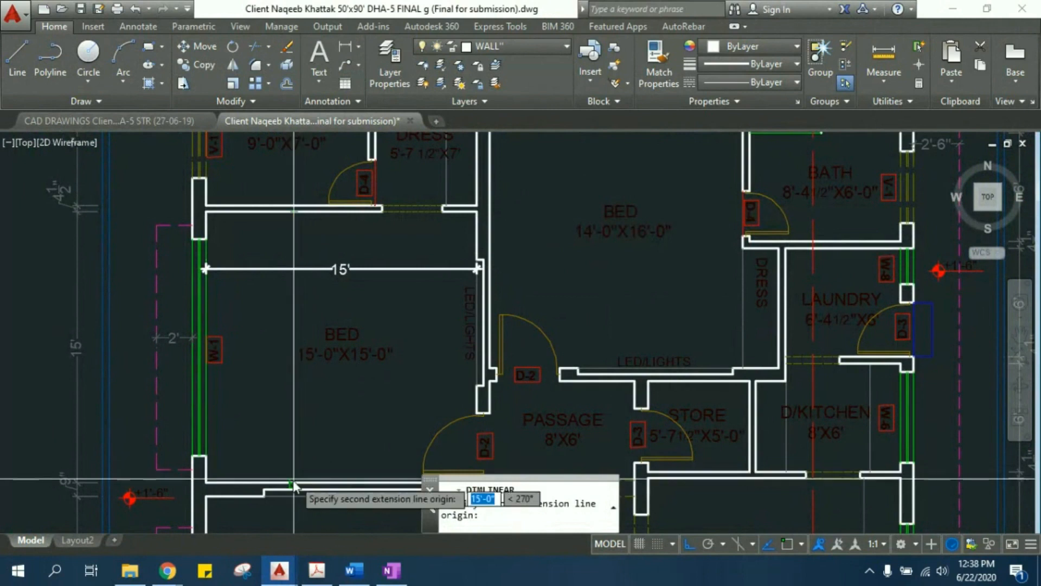
left_click(289, 481)
left_click(274, 390)
- Examine the bedroom's two new dimensions and compare them with its 15'-0"X15'-0" size label
scroll(396, 334, "down", 3)
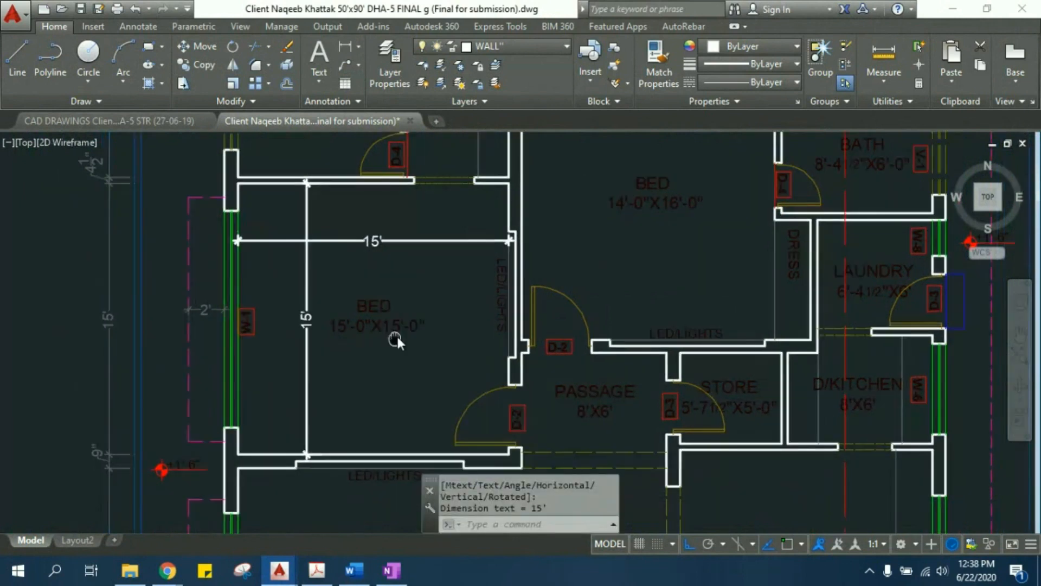
scroll(403, 240, "up", 2)
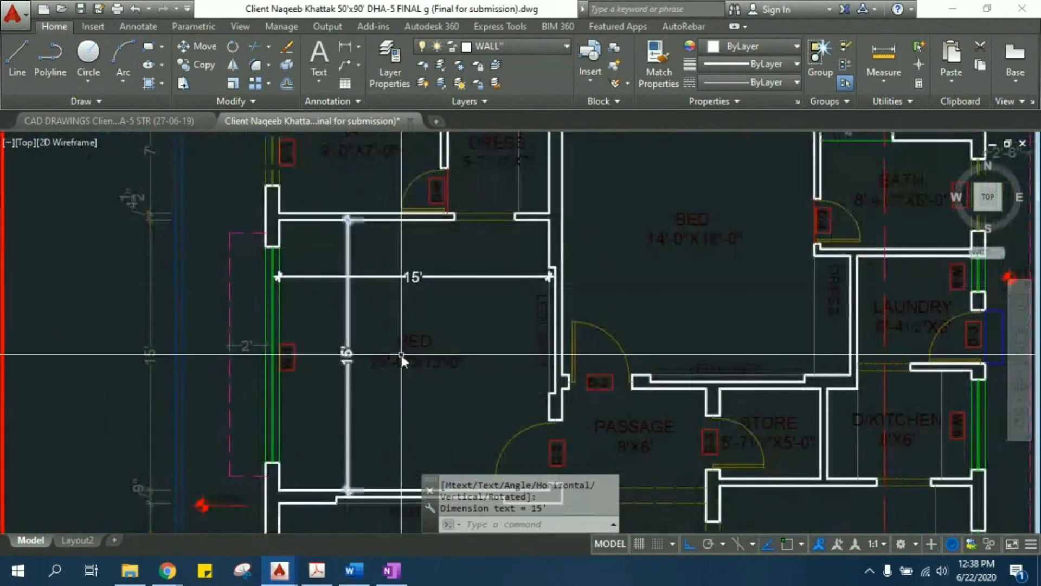
middle_click_drag(402, 355, 436, 359)
scroll(438, 363, "up", 4)
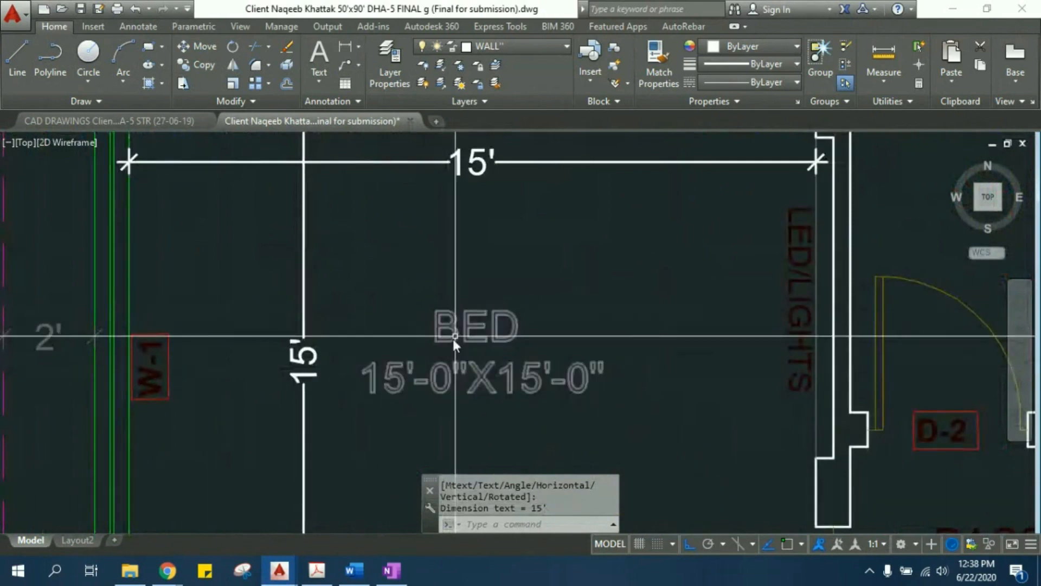
scroll(404, 385, "up", 2)
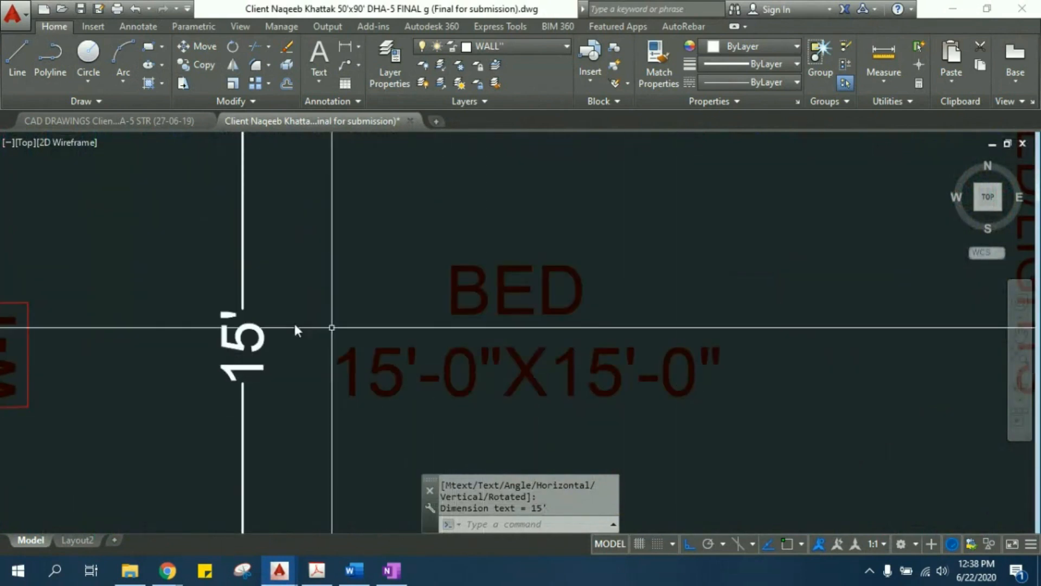
scroll(293, 336, "down", 2)
scroll(276, 347, "down", 2)
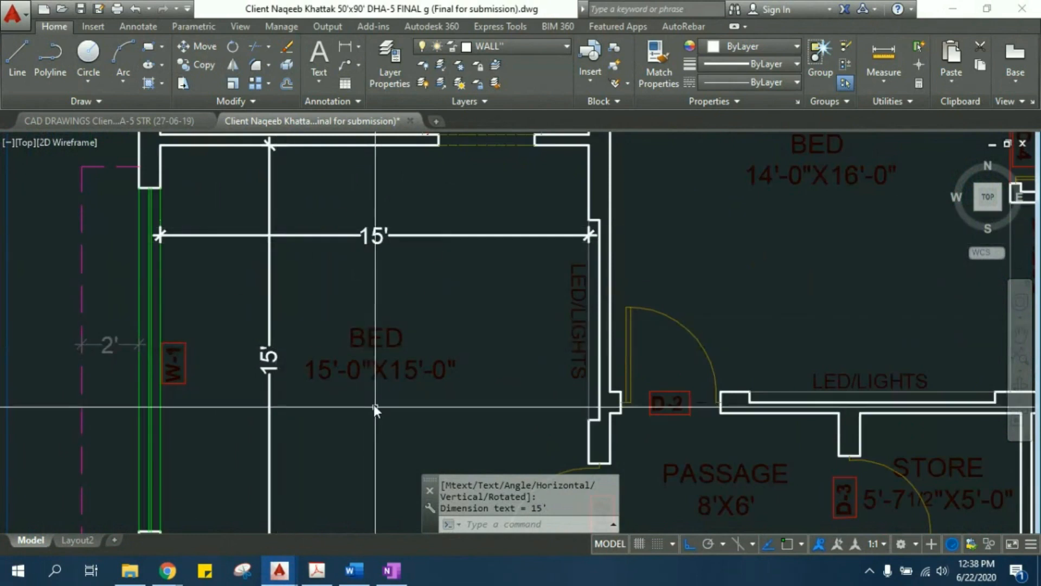
scroll(373, 404, "up", 6)
scroll(301, 297, "down", 3)
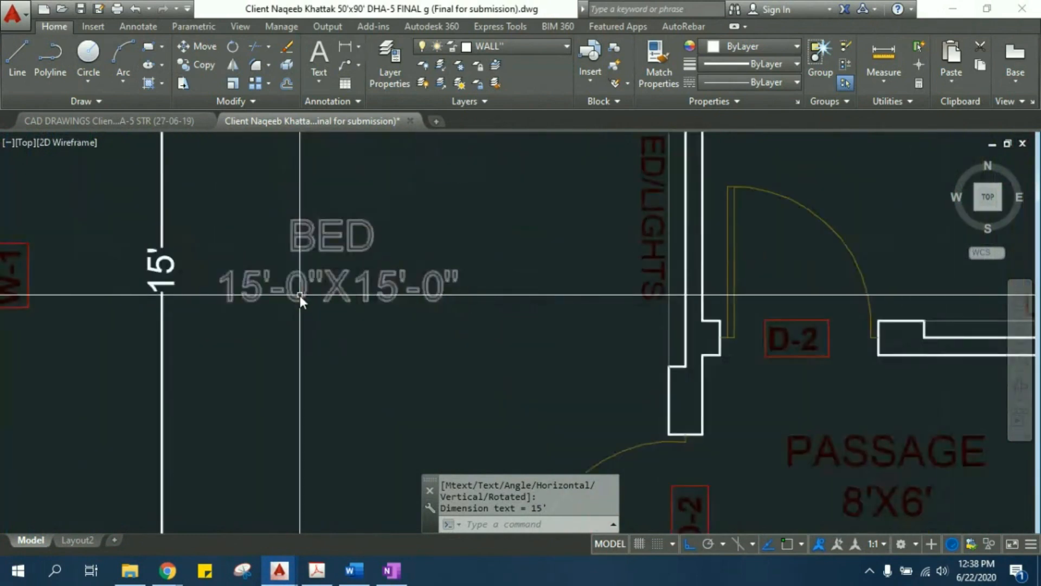
middle_click_drag(300, 295, 359, 352)
middle_click_drag(430, 393, 439, 405)
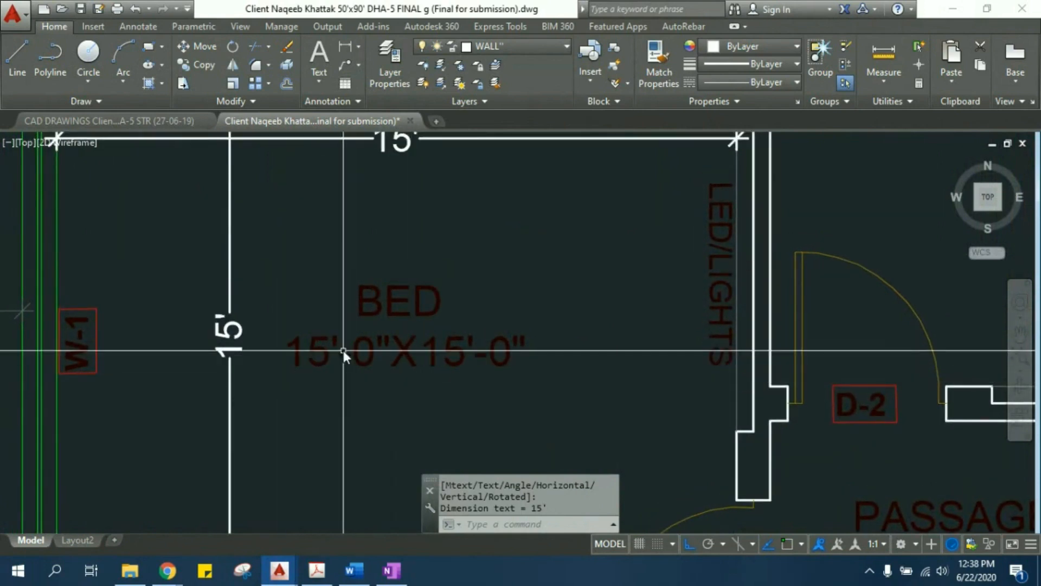
- Change the size line in the bedroom's BED label to 15'-8"X15'-5"
double_click(324, 350)
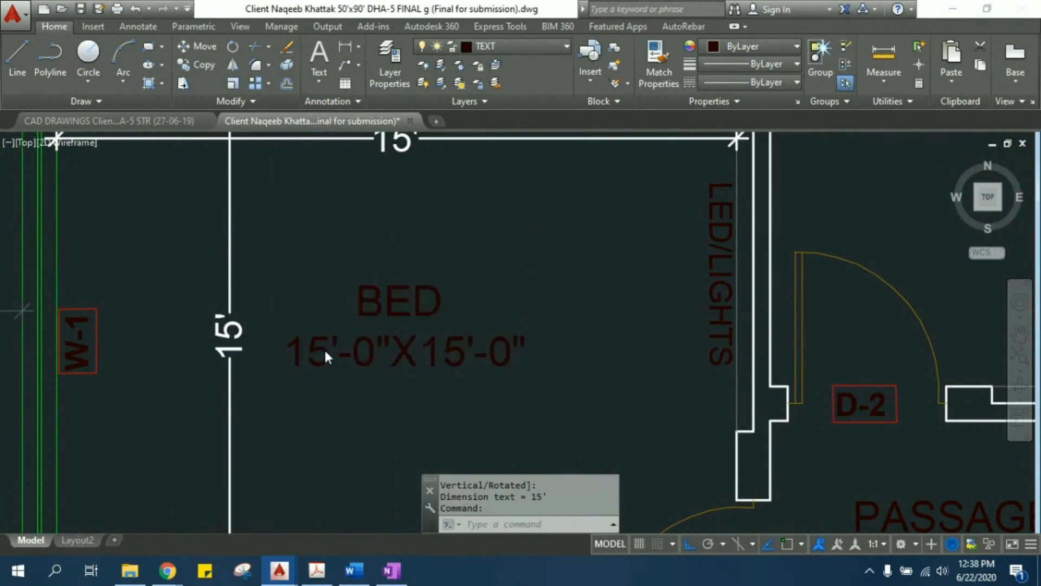
left_click_drag(182, 351, 197, 357)
type("8")
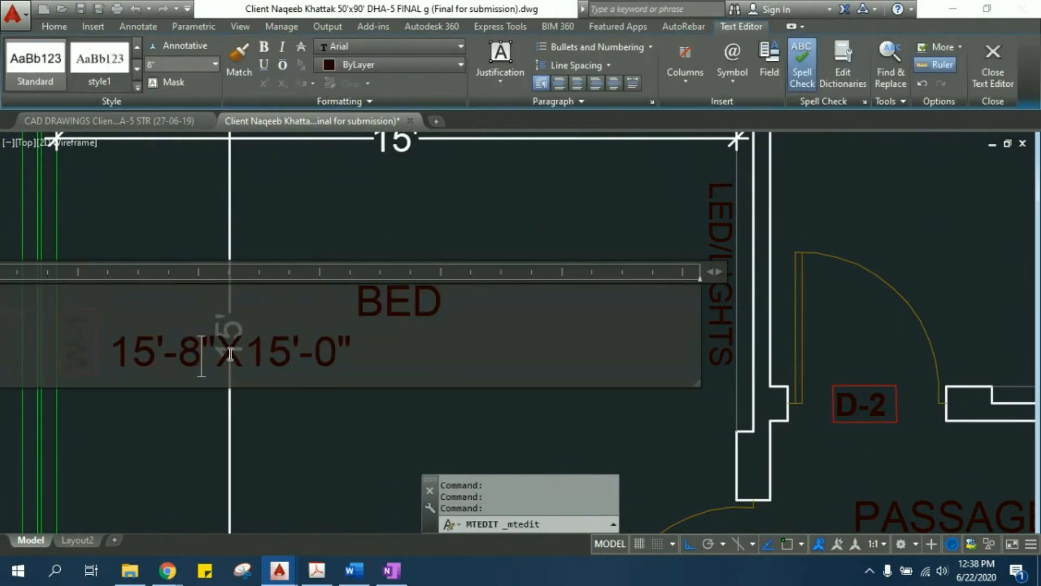
left_click_drag(316, 350, 328, 353)
type("5")
left_click(357, 396)
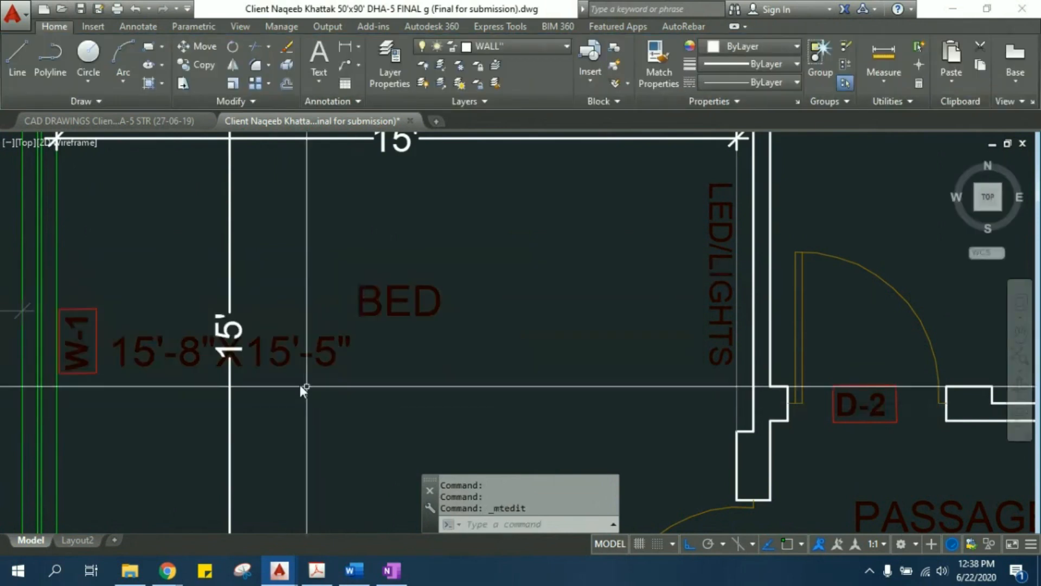
- Undo the last text edit of the bedroom's BED size label
middle_click_drag(301, 388, 386, 399)
left_click(373, 363)
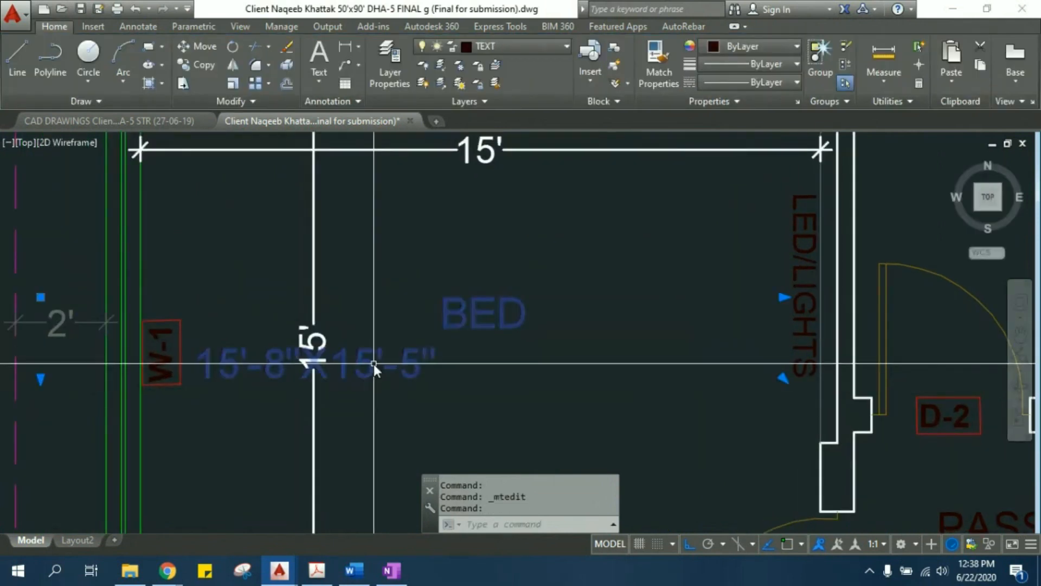
left_click(373, 364)
left_click(374, 365)
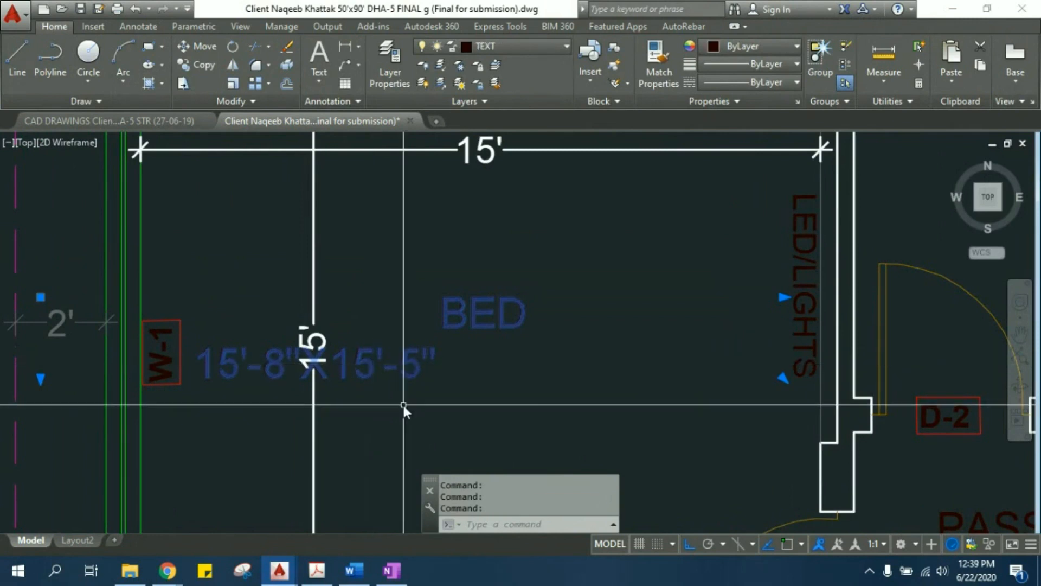
key("ctrl+z")
key("ctrl+z")
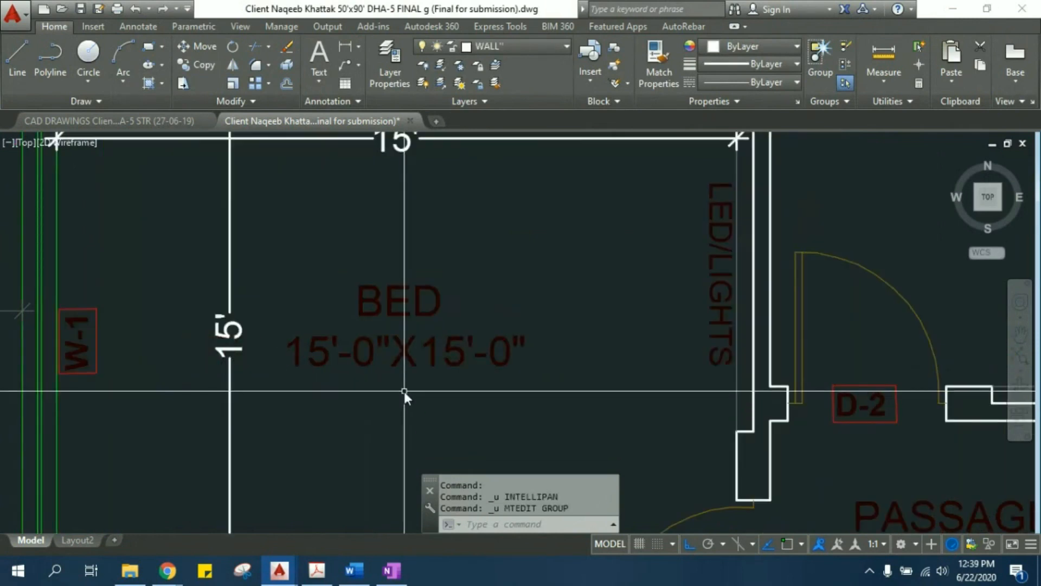
- Edit the bedroom's BED label with TEXTEDIT so its size line reads 15'-3"X15'-0"
type("ed")
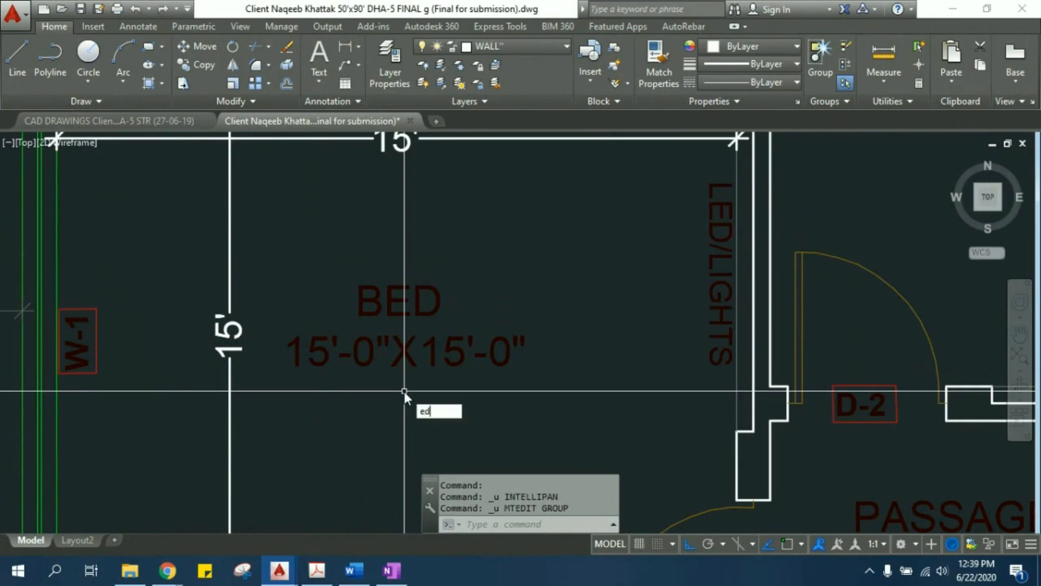
key("Return")
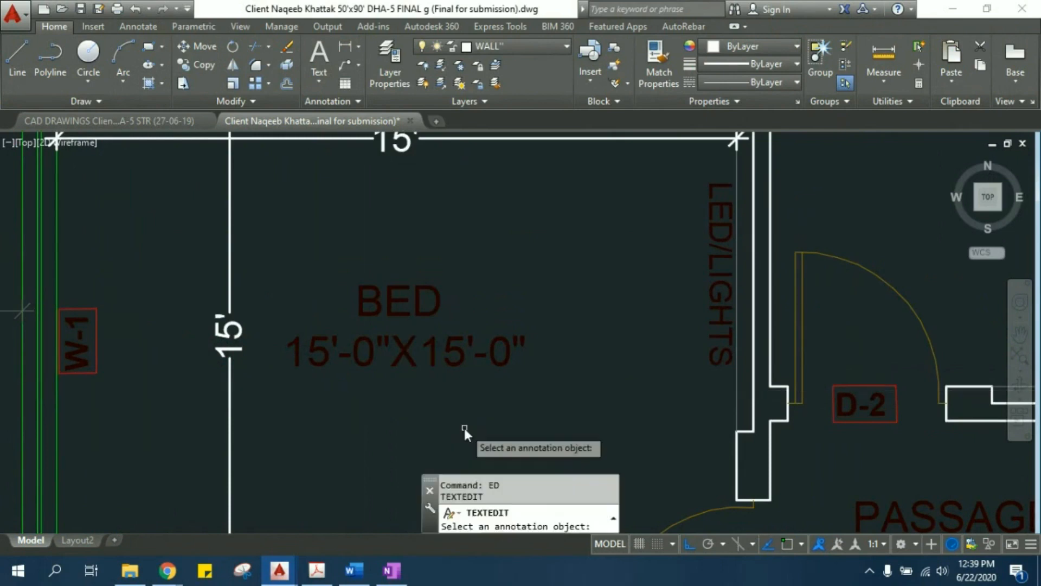
left_click(373, 360)
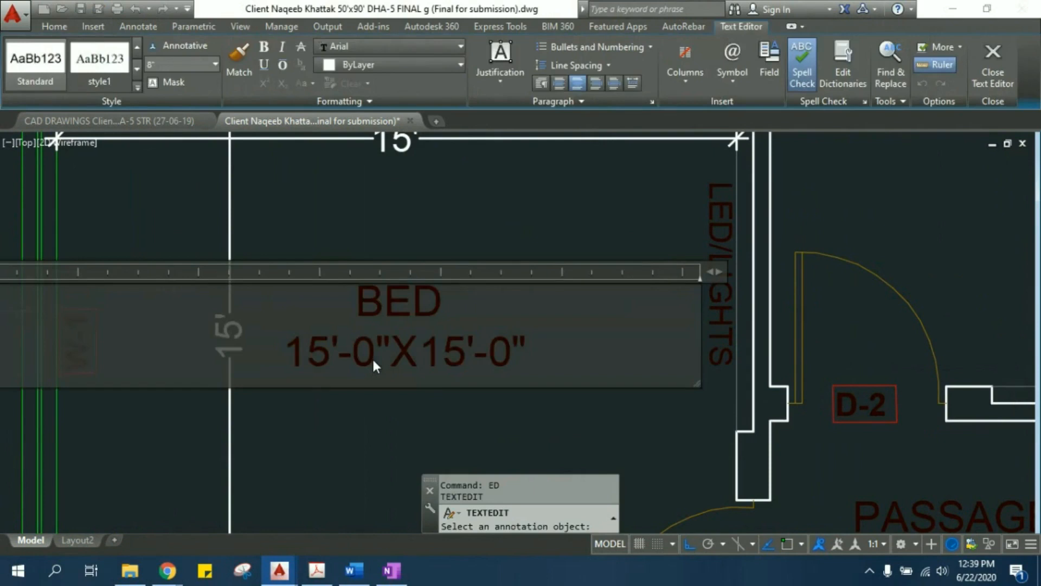
left_click_drag(351, 350, 368, 351)
type("3")
left_click(382, 402)
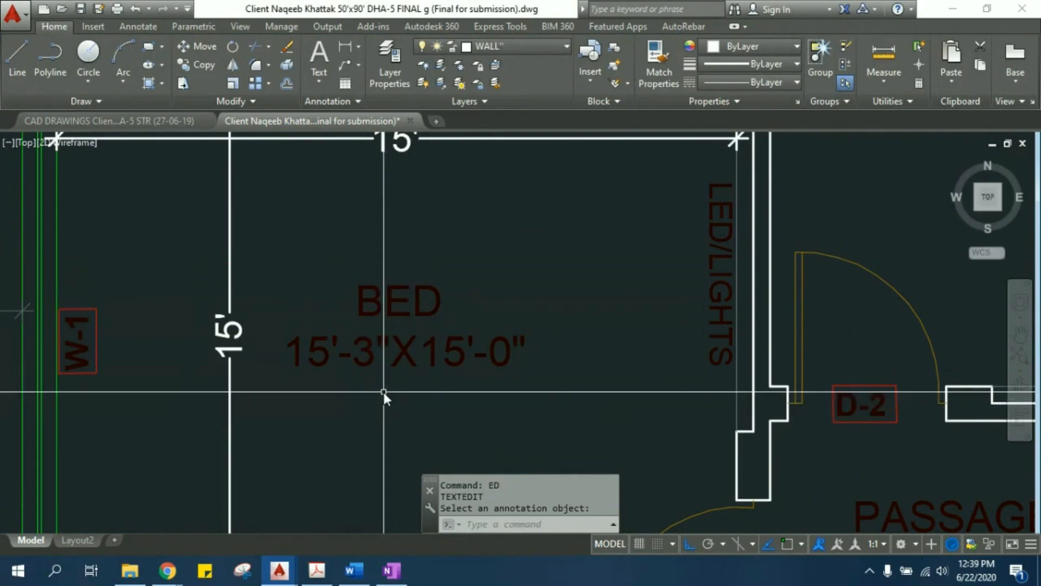
- Compare the edited BED size label with the horizontal and vertical dimensions of the same bedroom
scroll(325, 426, "up", 2)
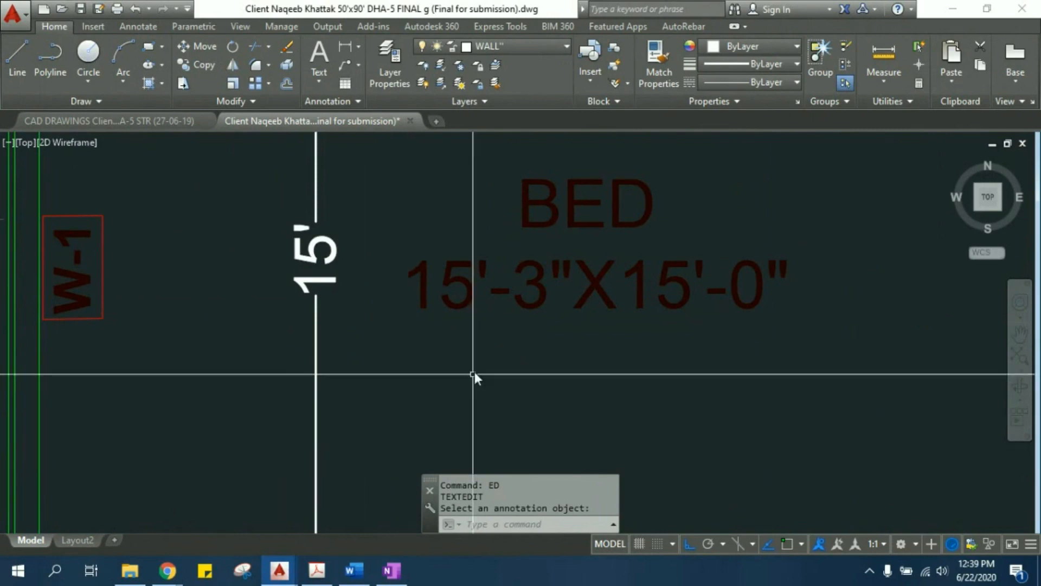
middle_click_drag(824, 350, 592, 333)
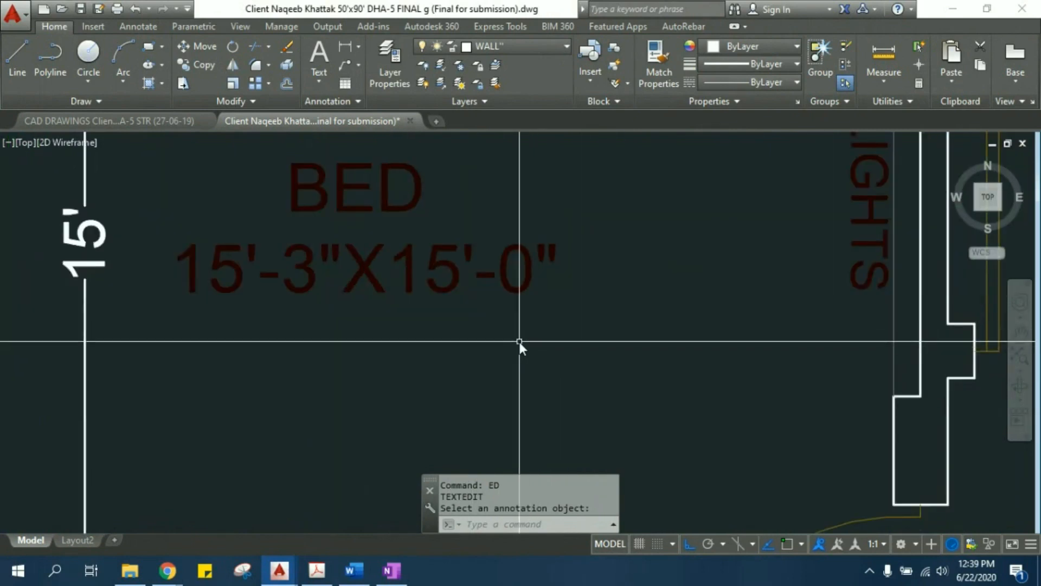
scroll(515, 343, "down", 2)
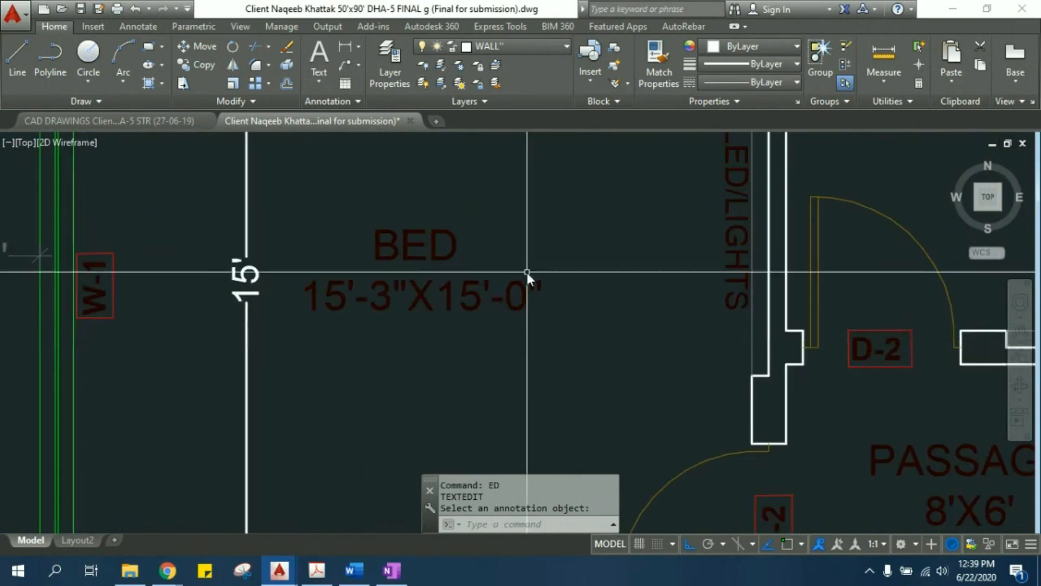
scroll(425, 307, "down", 4)
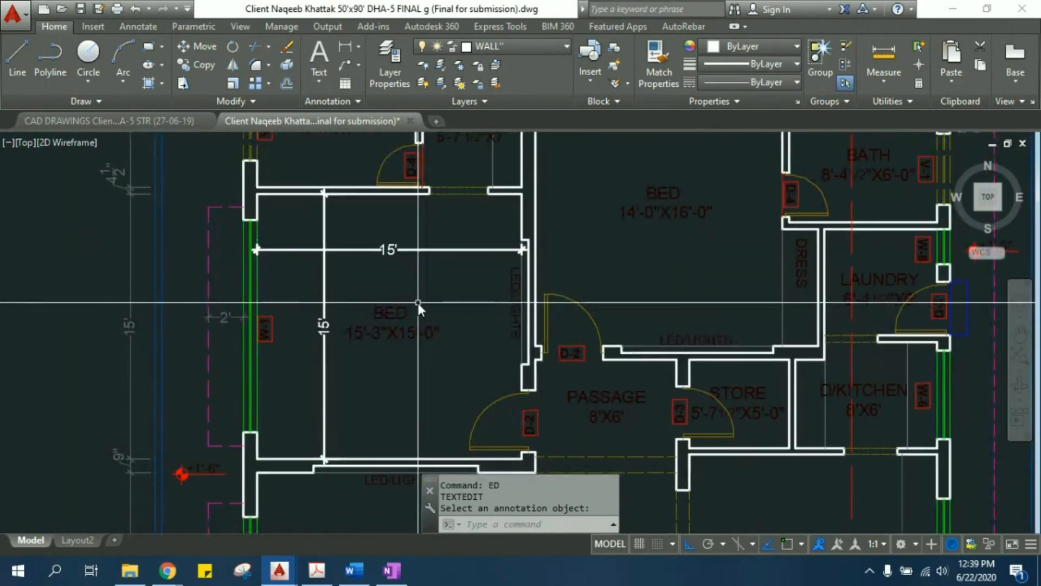
scroll(354, 338, "up", 4)
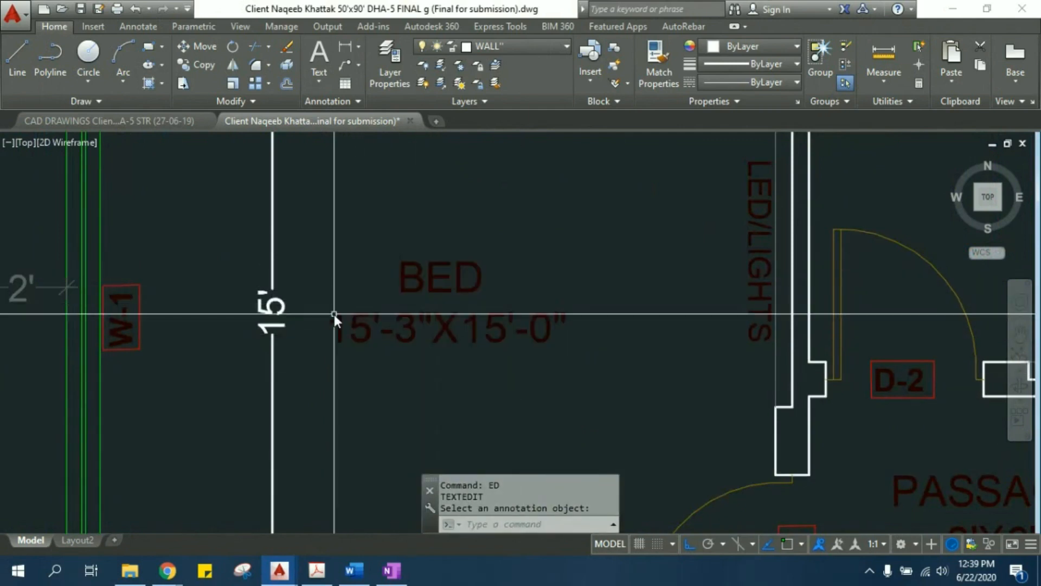
scroll(406, 338, "down", 2)
scroll(395, 304, "down", 5)
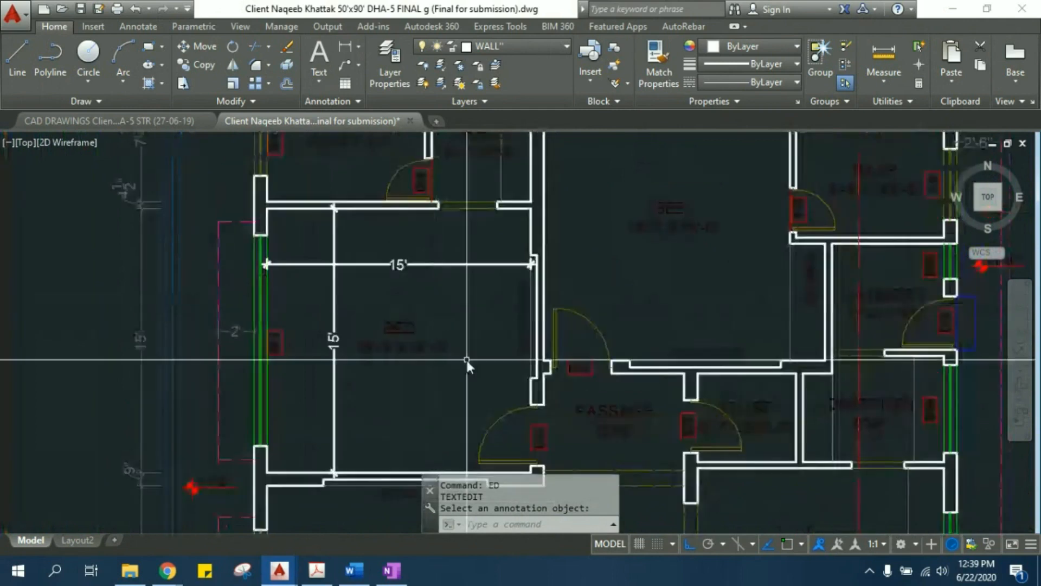
- Select the D-2 door of the 14'-0"X16'-0" bedroom to check its layer, and clear the selection
middle_click_drag(382, 216, 390, 309)
scroll(390, 313, "up", 6)
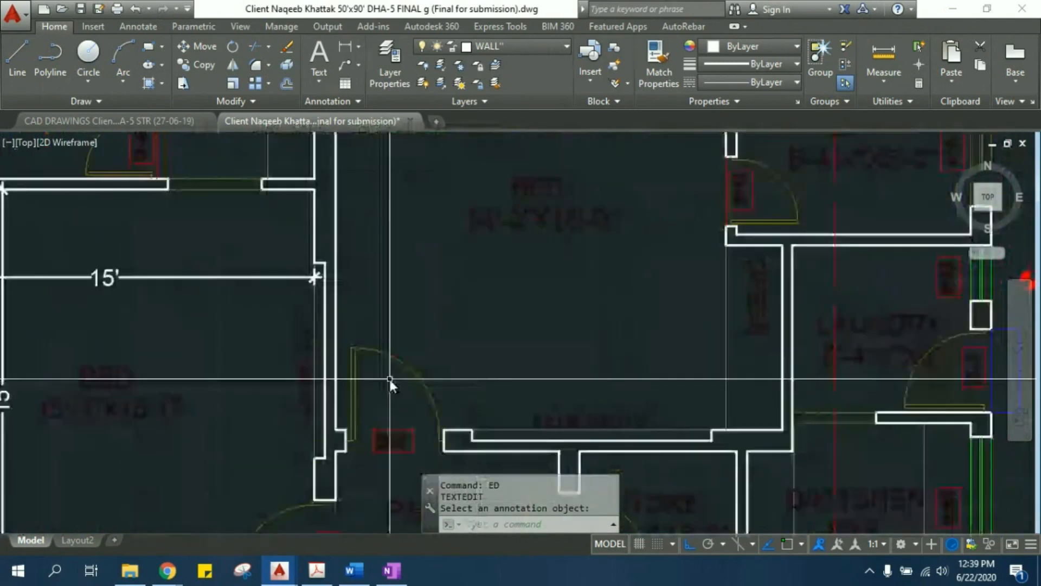
left_click(444, 353)
left_click(399, 382)
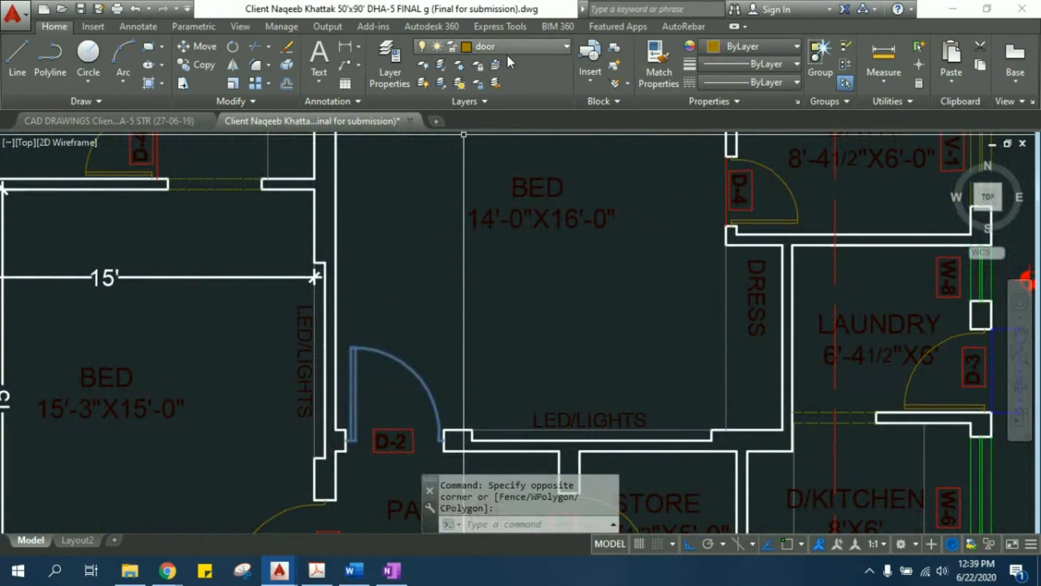
middle_click_drag(365, 335, 363, 320)
scroll(363, 289, "down", 3)
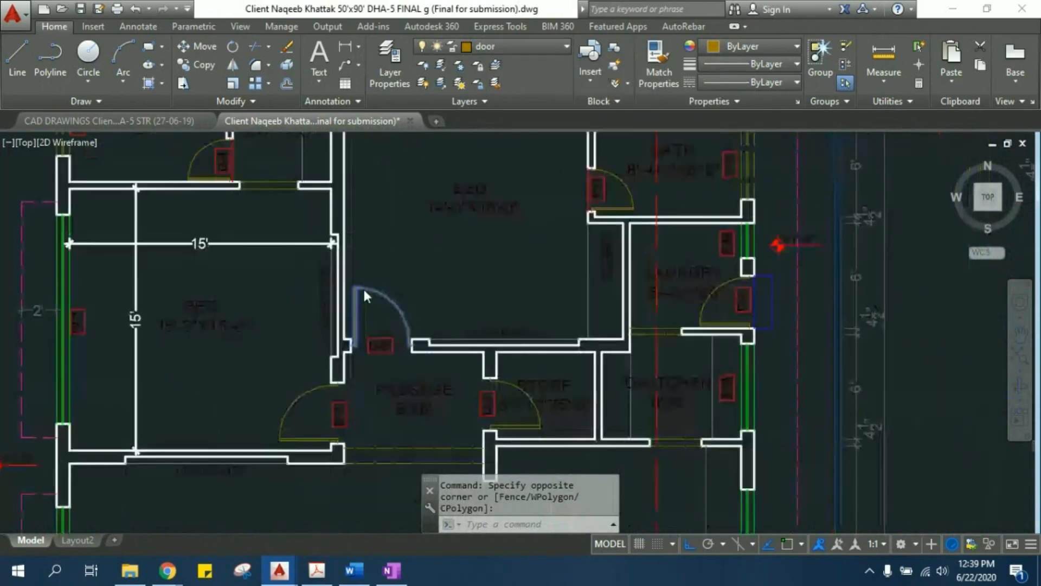
scroll(383, 279, "down", 3)
scroll(424, 282, "up", 3)
middle_click_drag(424, 282, 386, 282)
key("Escape")
key("Escape")
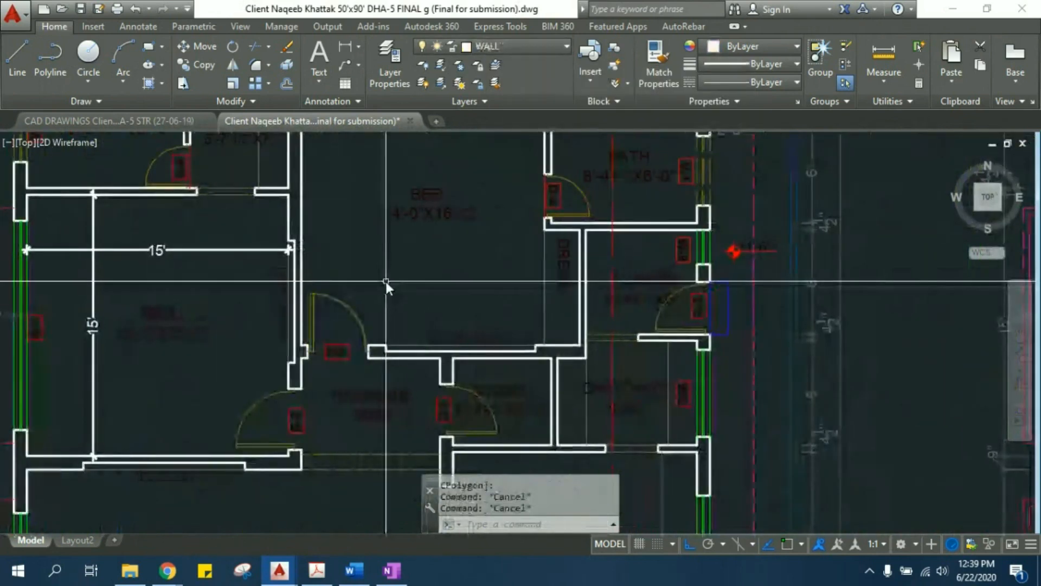
- Select the same D-2 door again, look over the doors in both floor plans, and clear the selection
middle_click_drag(363, 299, 356, 325)
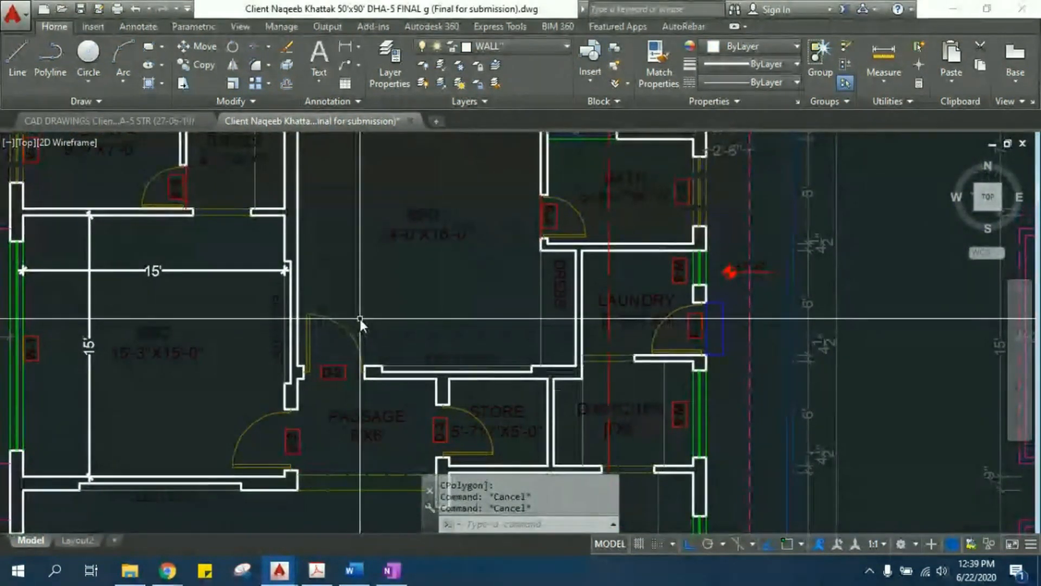
left_click(359, 319)
left_click(336, 336)
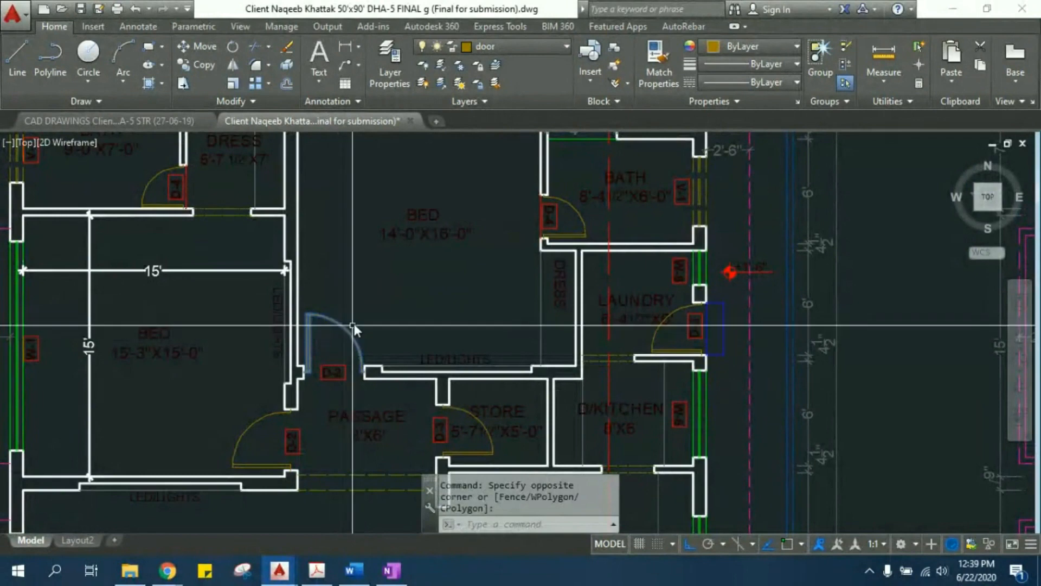
scroll(354, 303, "down", 5)
middle_click_drag(353, 304, 253, 213)
scroll(537, 347, "down", 2)
scroll(543, 383, "up", 3)
scroll(659, 238, "up", 2)
scroll(661, 240, "down", 4)
middle_click_drag(561, 294, 589, 459)
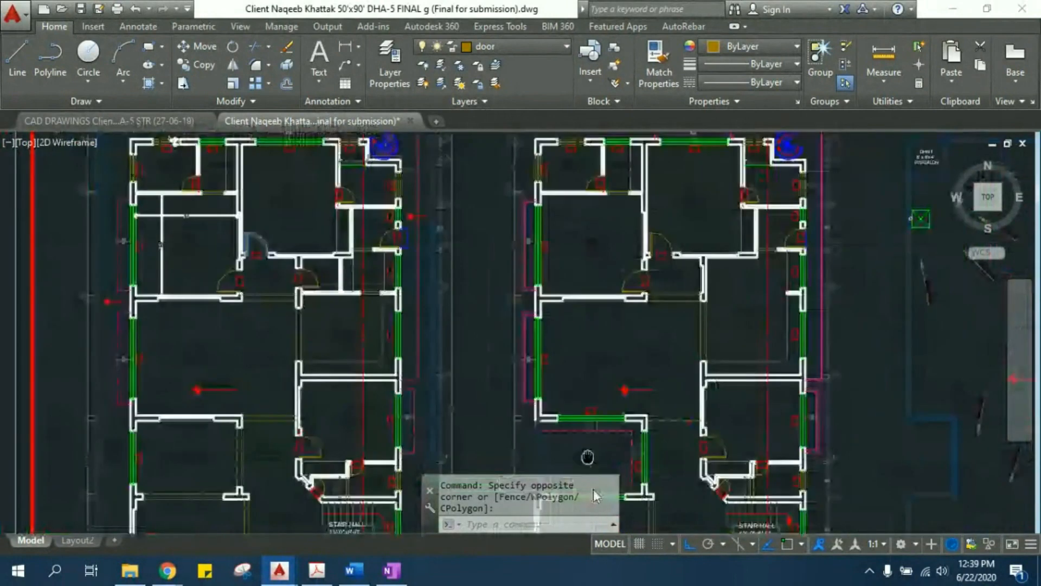
middle_click_drag(304, 251, 358, 342)
scroll(343, 307, "up", 4)
key("Escape")
key("Escape")
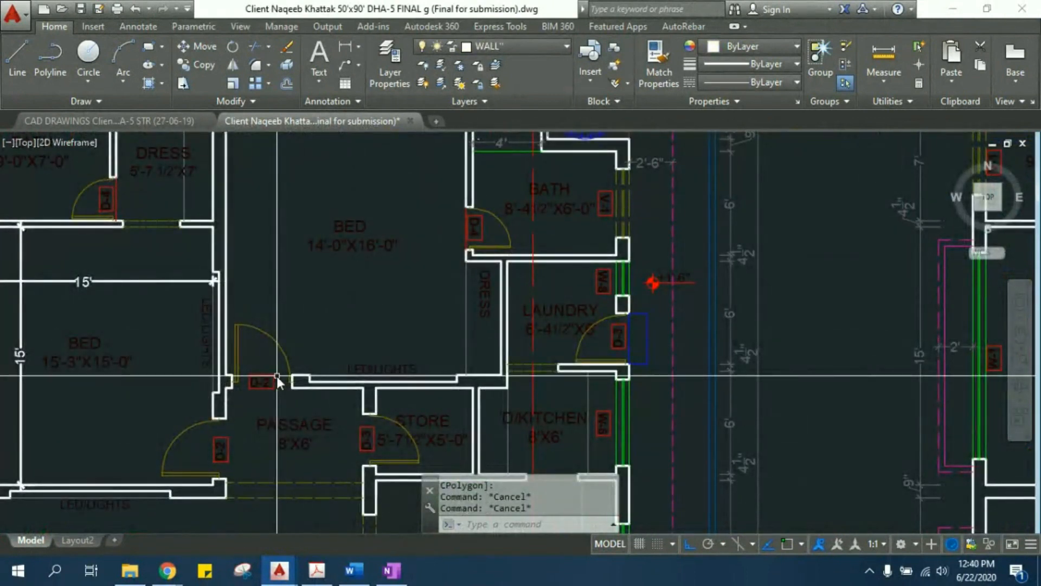
- Freeze the door layer in all viewports
left_click(551, 49)
left_click(566, 48)
left_click(567, 48)
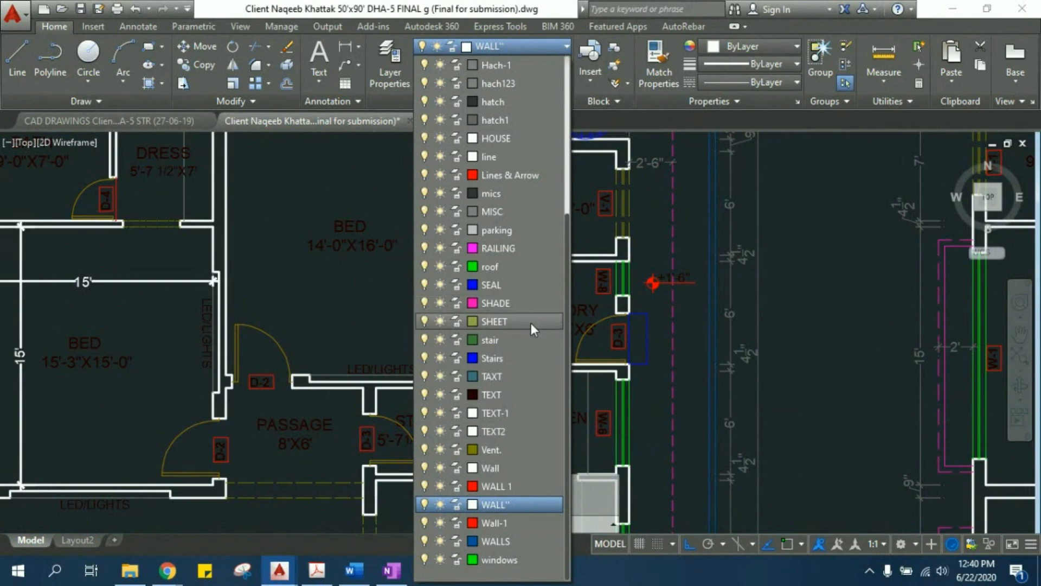
scroll(525, 293, "up", 4)
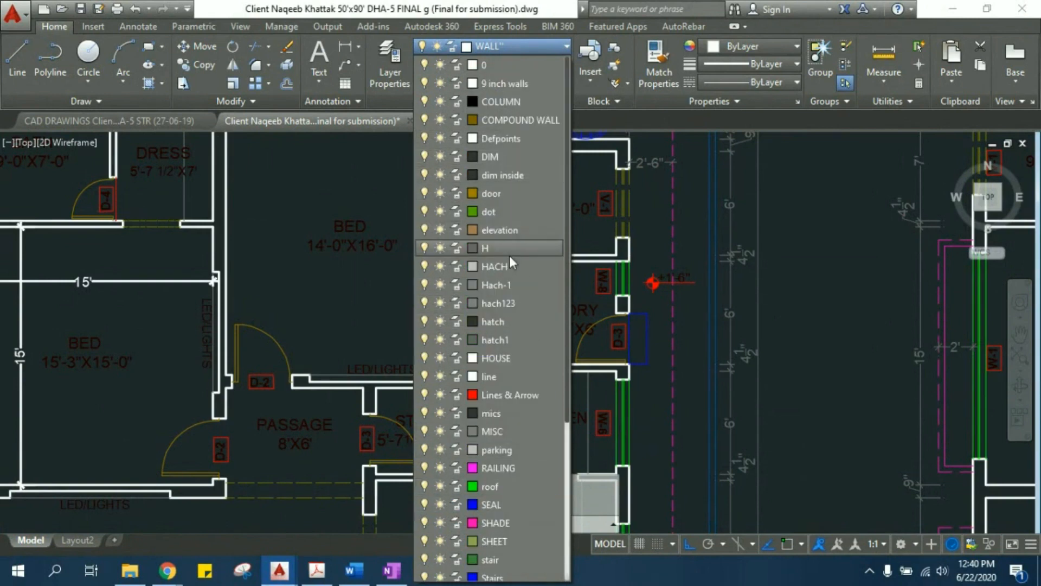
left_click(441, 193)
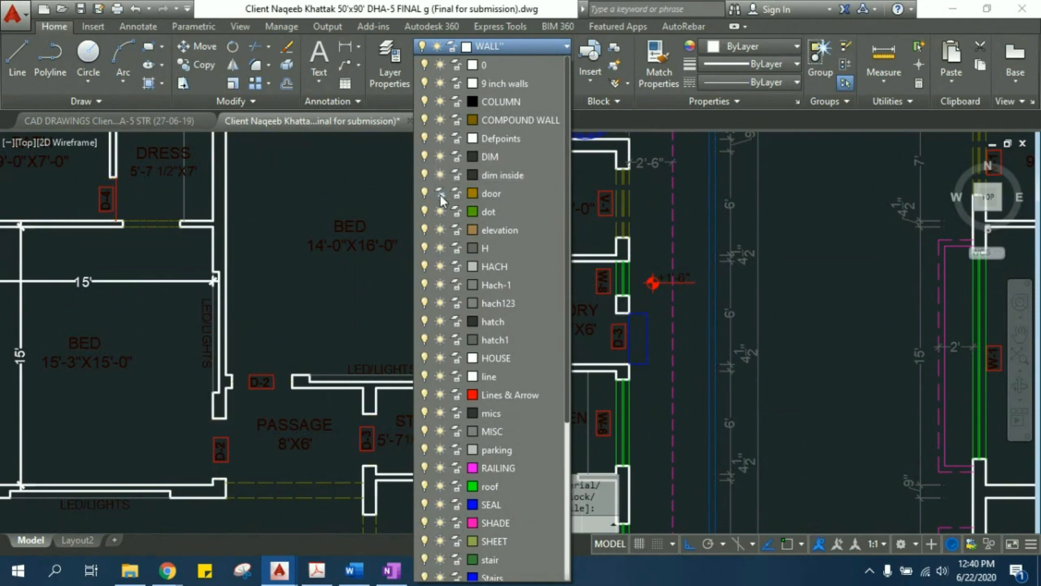
- Examine the floor plans and the stone-clad elevation with the door layer frozen
scroll(200, 265, "down", 4)
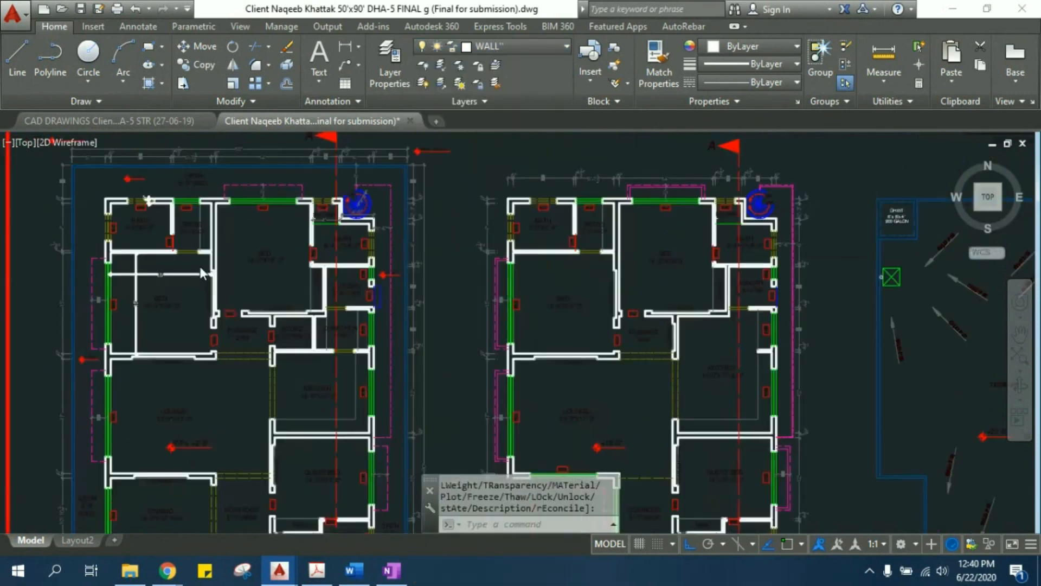
scroll(487, 280, "up", 6)
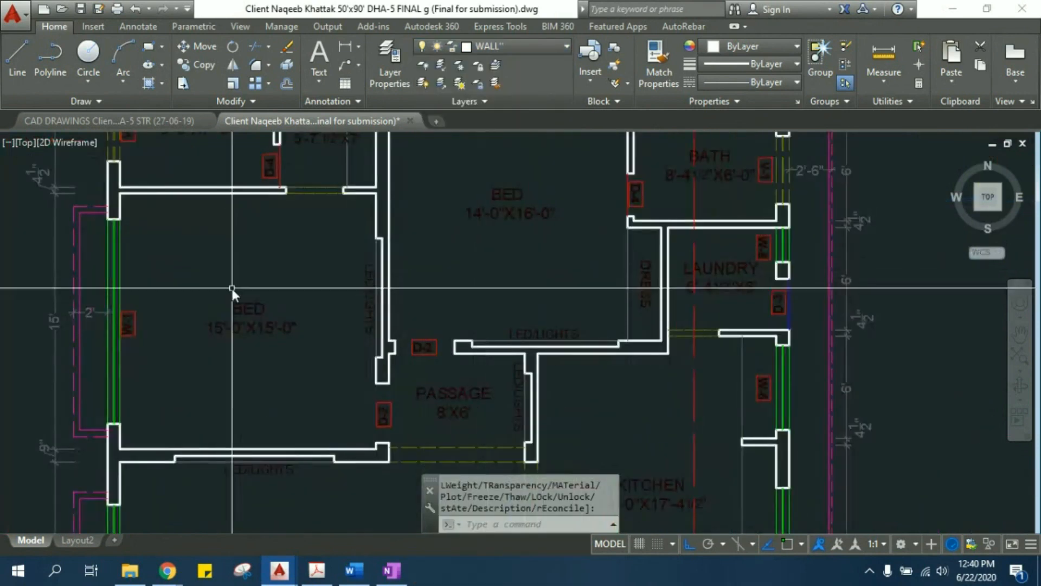
scroll(406, 294, "down", 4)
scroll(448, 375, "down", 4)
scroll(306, 359, "up", 5)
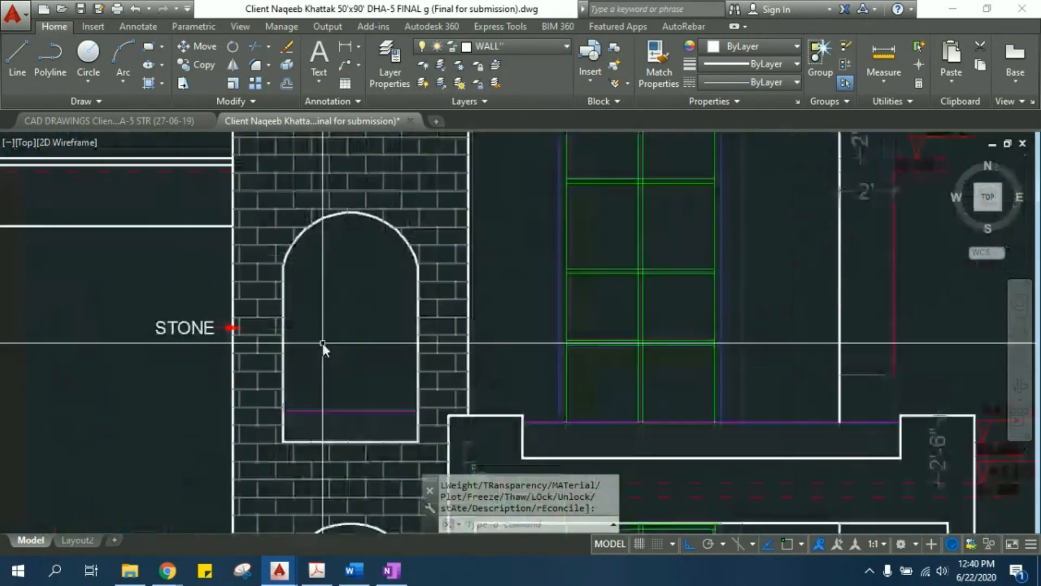
scroll(327, 314, "down", 6)
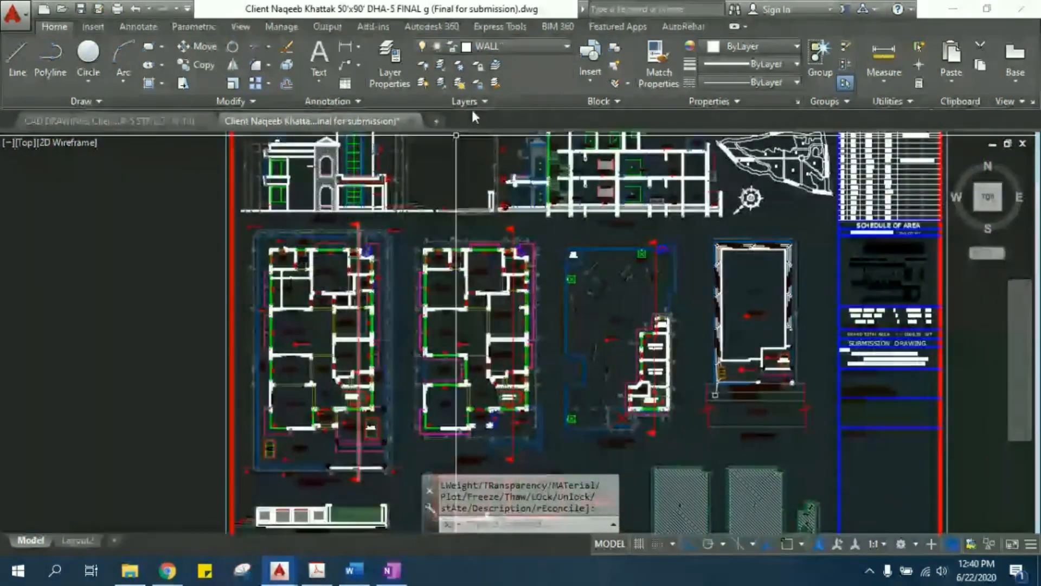
- Thaw the door layer in all viewports
left_click(515, 46)
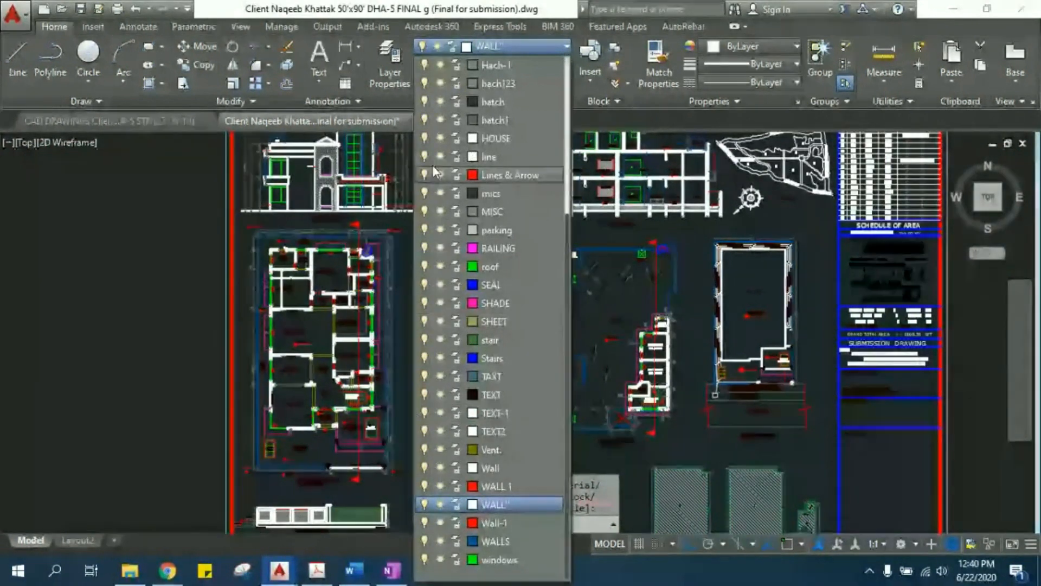
scroll(454, 141, "up", 4)
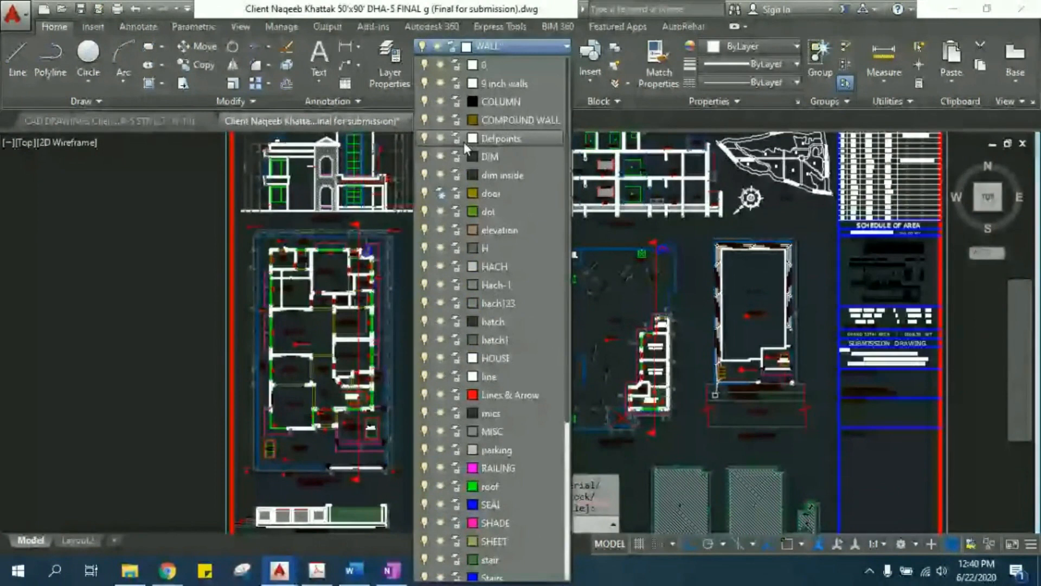
left_click(440, 194)
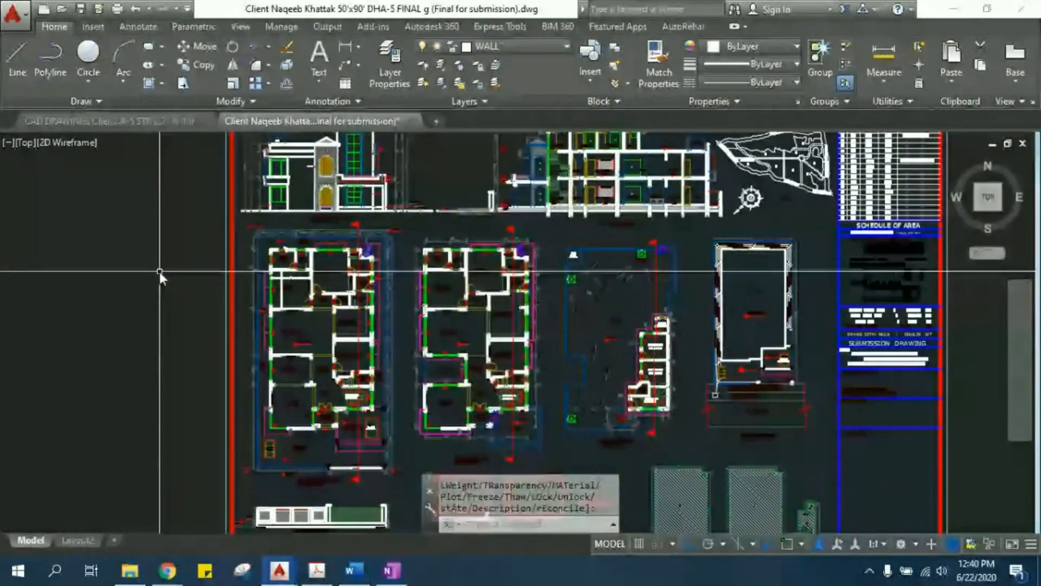
- Look over the submission sheet and inspect the rooms around the STAIR HALL in the first floor plan
scroll(163, 282, "up", 2)
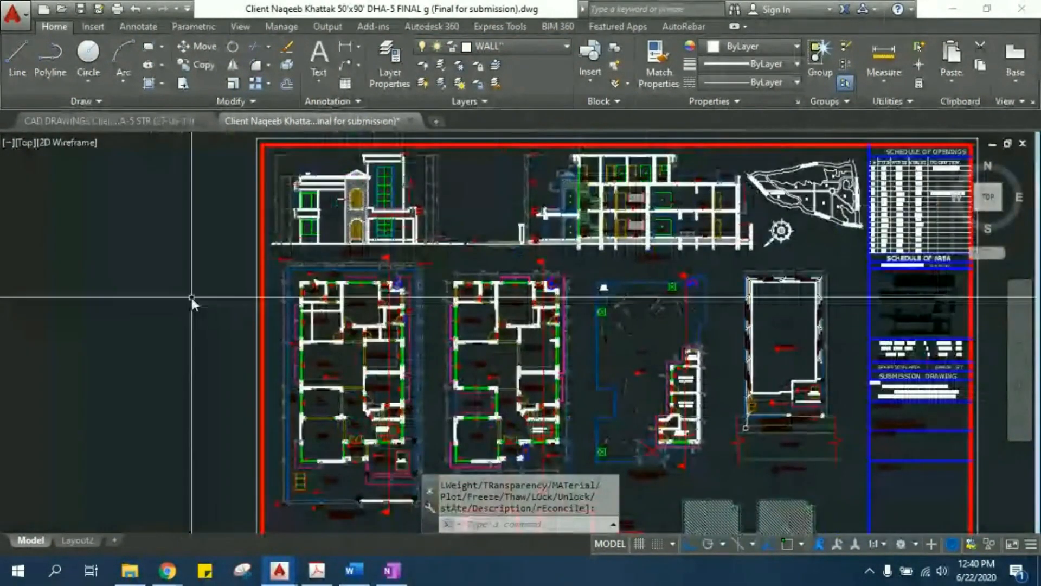
scroll(214, 323, "up", 2)
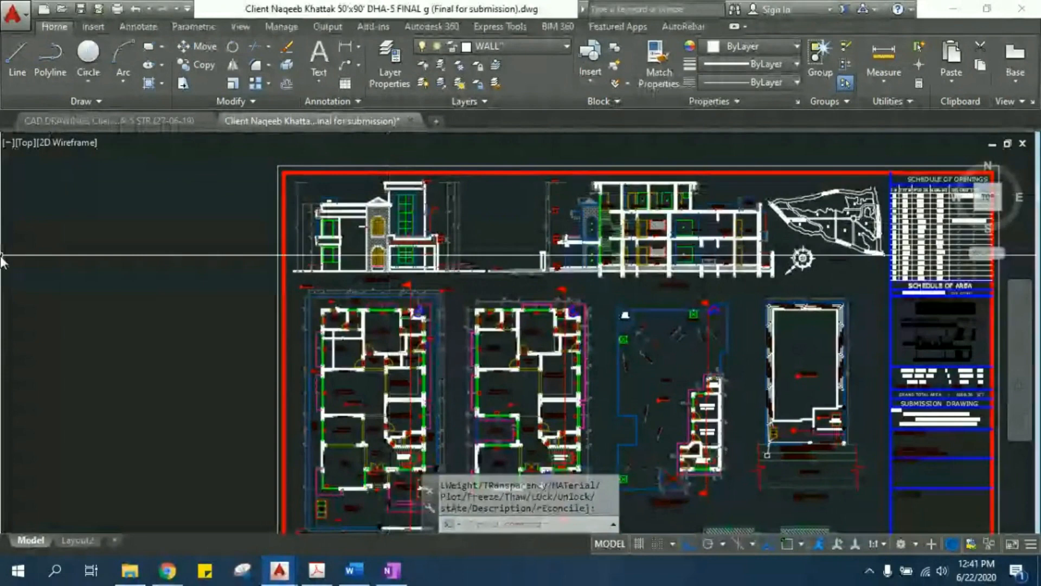
scroll(407, 365, "up", 4)
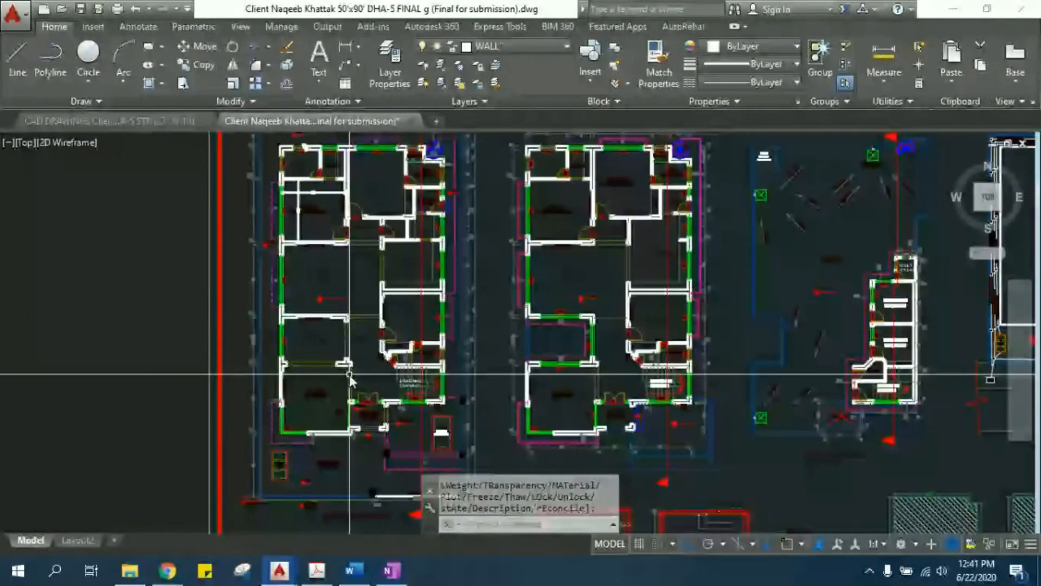
scroll(349, 375, "up", 4)
scroll(474, 295, "up", 2)
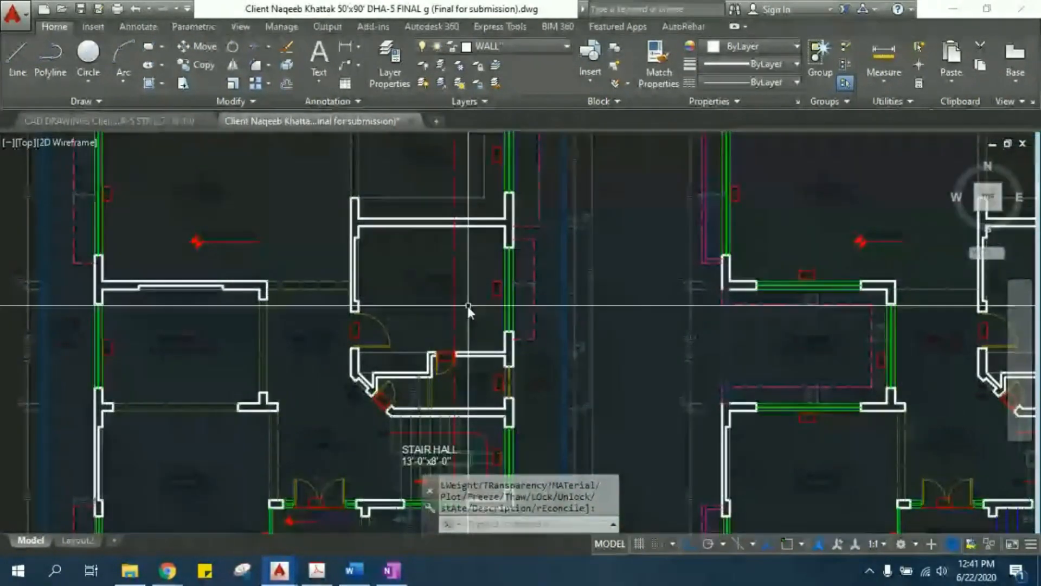
- Inspect the ground floor plan from the guest bedroom and corridor through the foyer and stair hall to the front lawn's septic tank
scroll(266, 250, "up", 2)
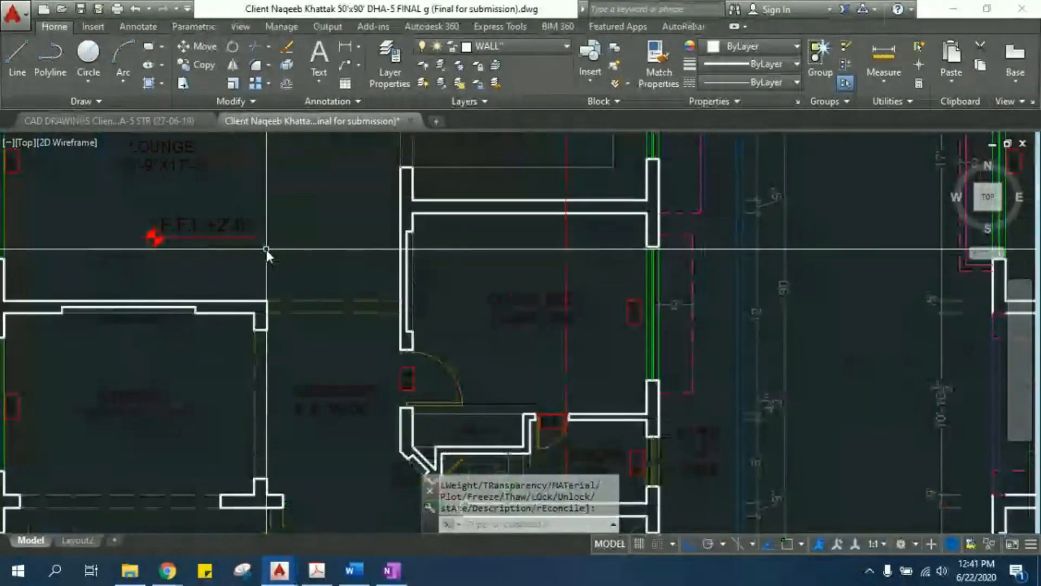
middle_click_drag(223, 424, 330, 343)
mouse_move(408, 380)
middle_mouse_down()
mouse_move(334, 297)
mouse_move(302, 327)
middle_mouse_up()
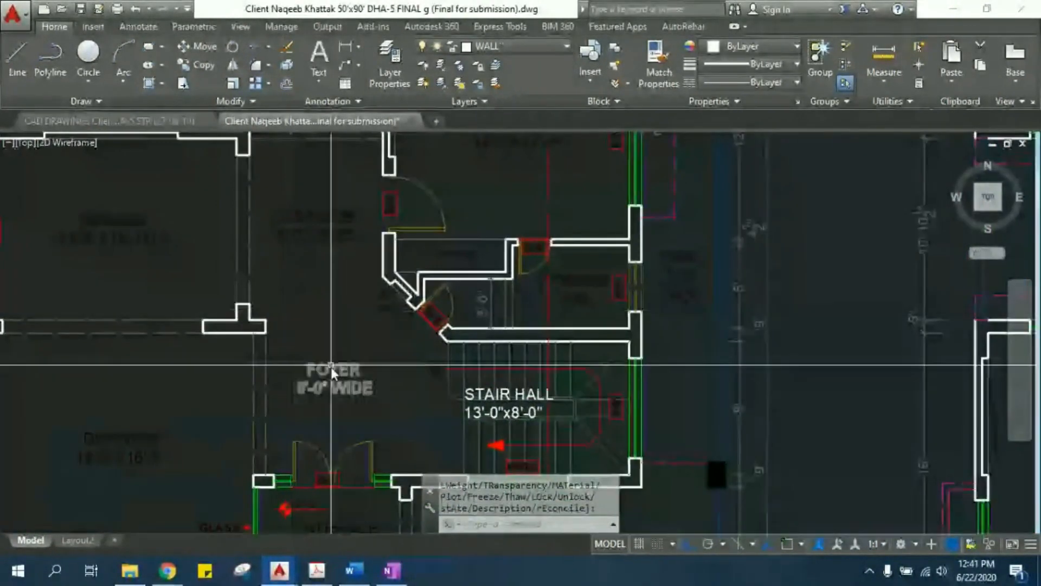
middle_click_drag(331, 366, 287, 262)
mouse_move(294, 373)
middle_mouse_down()
mouse_move(352, 255)
mouse_move(405, 266)
middle_mouse_up()
mouse_move(397, 398)
middle_mouse_down()
mouse_move(394, 314)
mouse_move(466, 269)
mouse_move(480, 306)
middle_mouse_up()
middle_click_drag(282, 386, 394, 278)
scroll(239, 331, "up", 4)
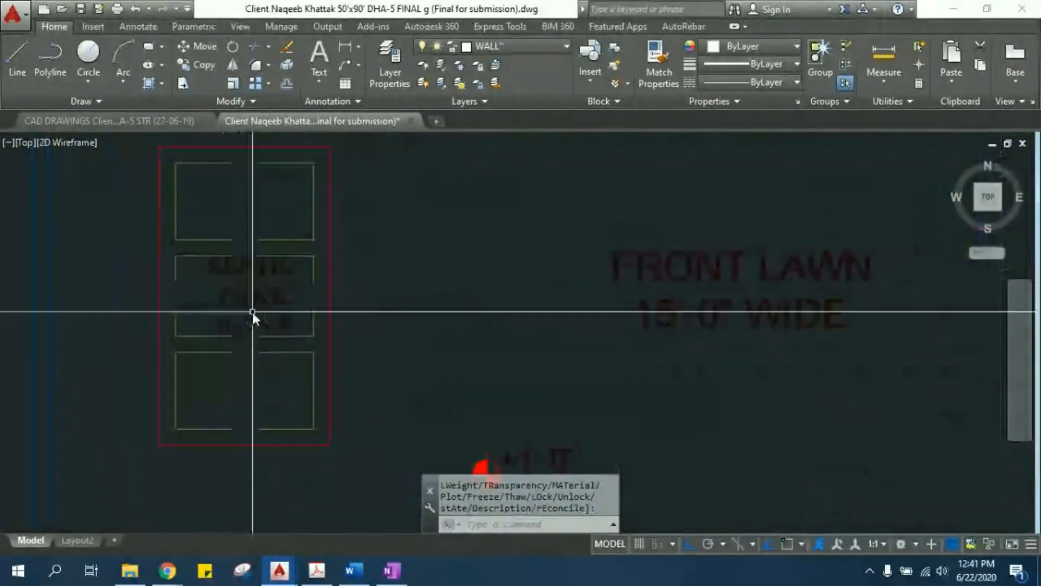
- Examine the porch area of the ground floor plan, including the underground water tank, the columns and the dashed 3' projection
scroll(350, 305, "down", 4)
middle_click_drag(509, 255, 309, 320)
scroll(309, 320, "down", 2)
middle_click_drag(385, 290, 332, 322)
middle_click_drag(465, 317, 440, 341)
scroll(430, 408, "up", 2)
scroll(431, 408, "up", 2)
middle_click_drag(461, 381, 423, 382)
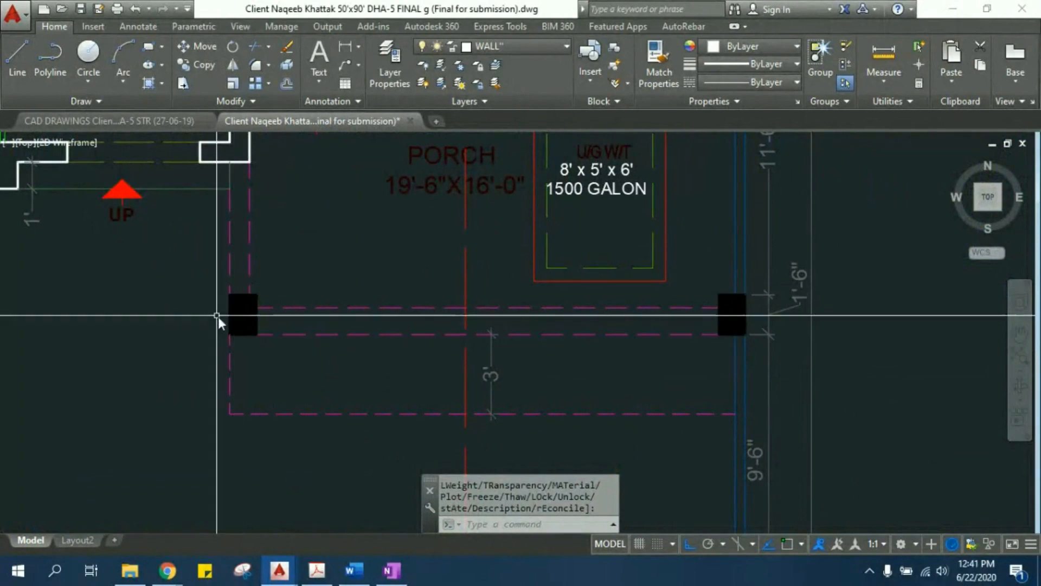
scroll(252, 318, "down", 3)
scroll(292, 229, "down", 2)
scroll(294, 344, "down", 2)
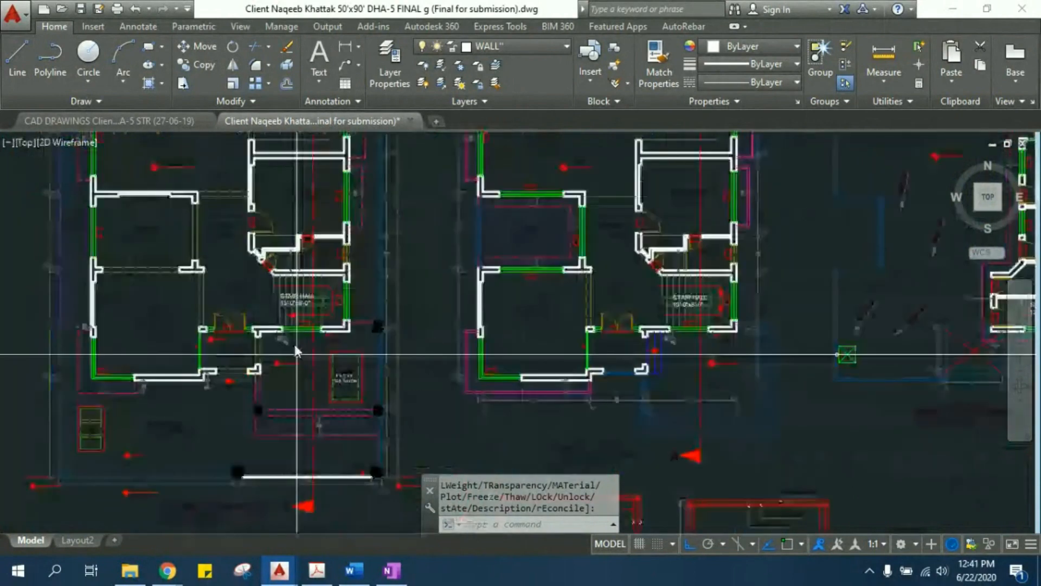
- Inspect the 5'-0" wide open spaces between the house and the boundary at the rear and along both sides of the ground floor plan
mouse_move(298, 159)
middle_mouse_down()
mouse_move(333, 358)
mouse_move(387, 448)
middle_mouse_up()
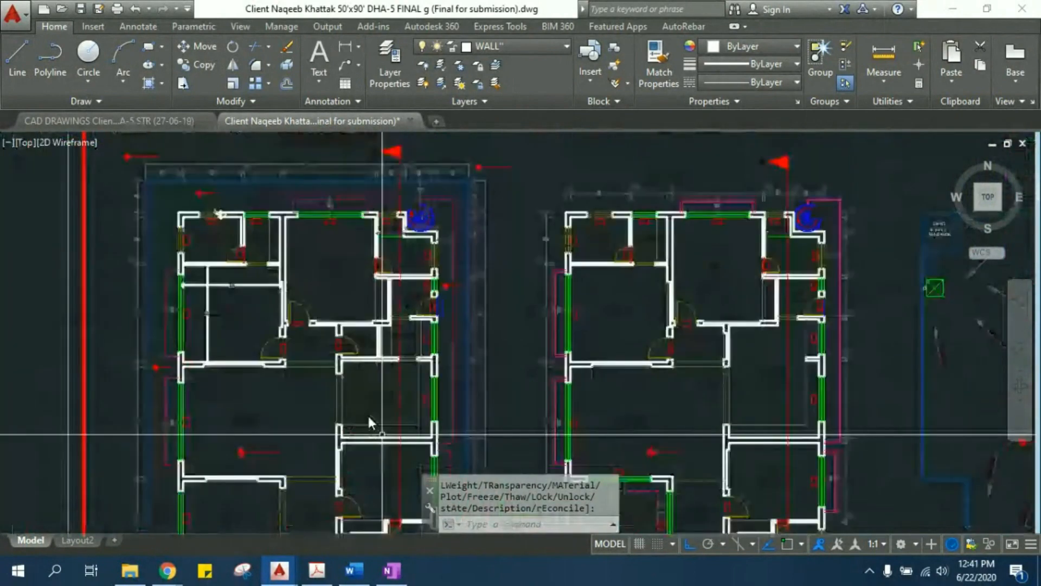
scroll(214, 217, "up", 7)
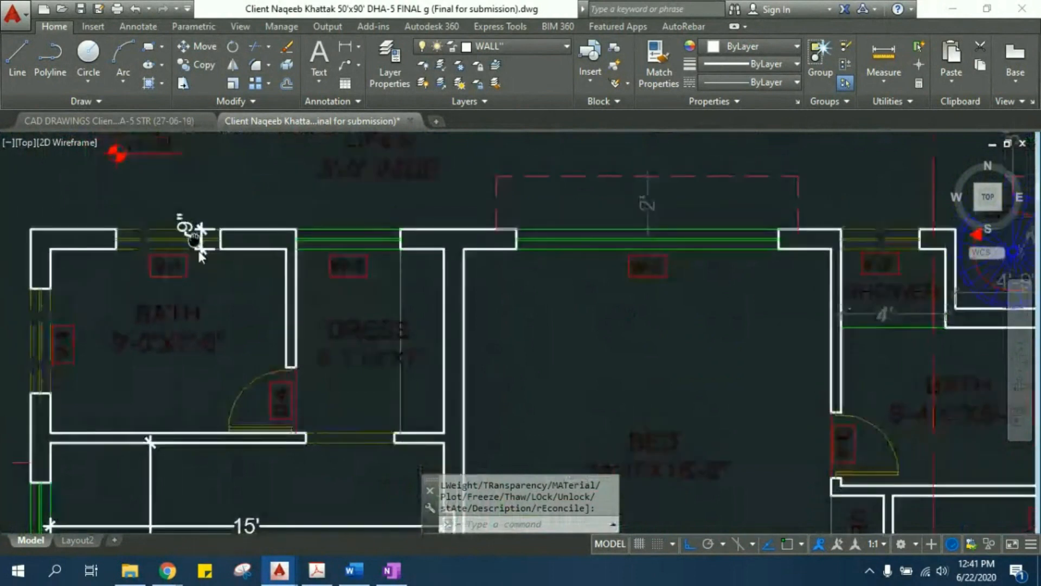
middle_click_drag(194, 238, 230, 352)
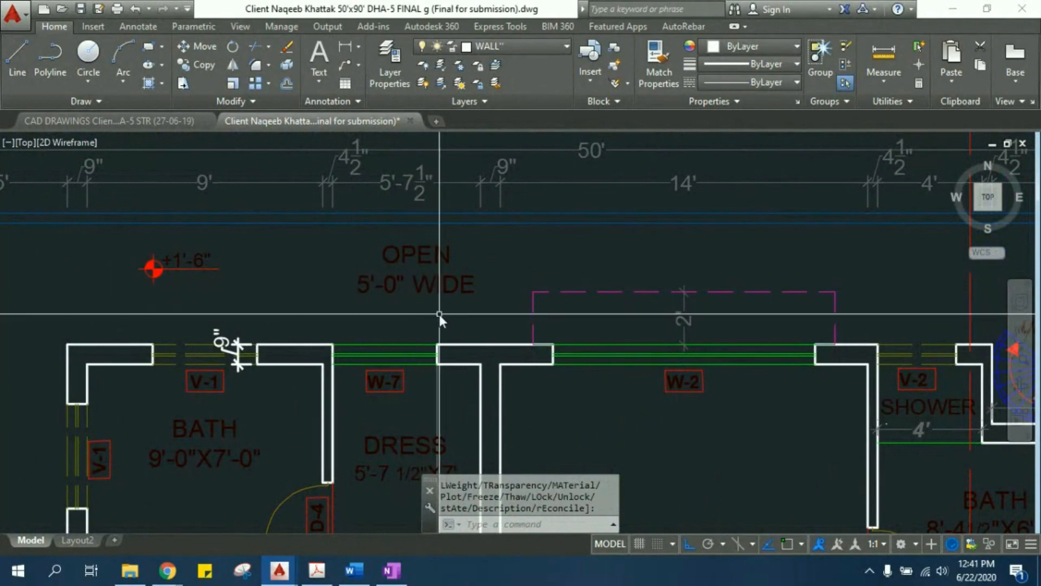
scroll(383, 332, "down", 3)
middle_click_drag(389, 376, 392, 305)
scroll(391, 306, "up", 6)
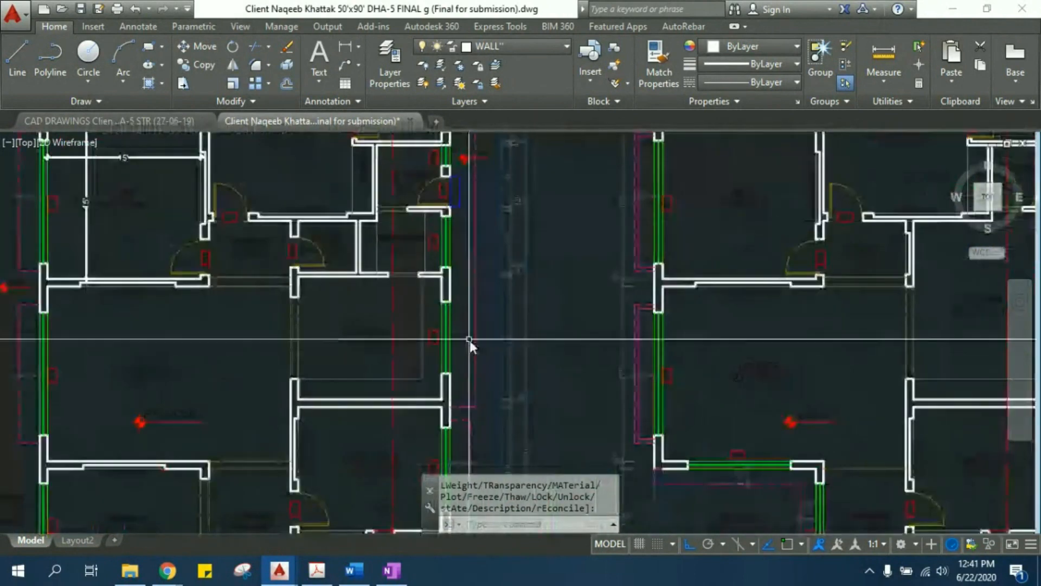
middle_click_drag(475, 363, 440, 191)
middle_click_drag(440, 349, 419, 243)
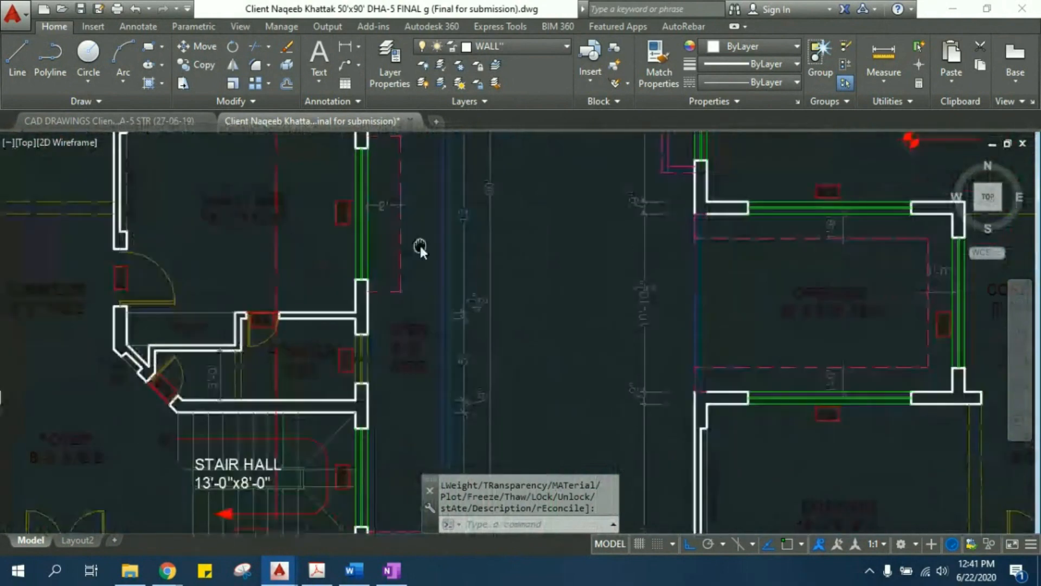
scroll(617, 336, "down", 4)
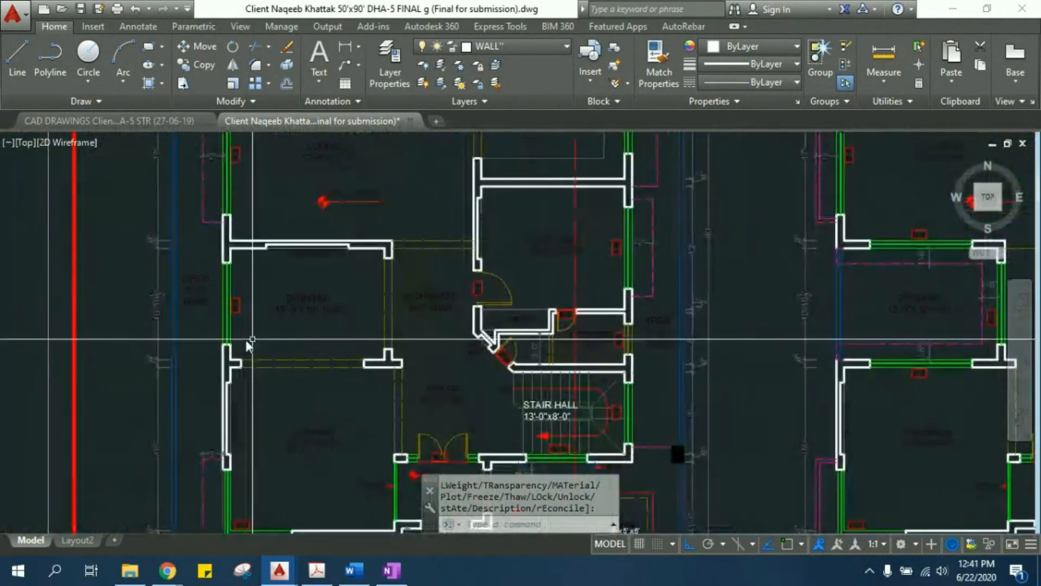
scroll(198, 294, "up", 6)
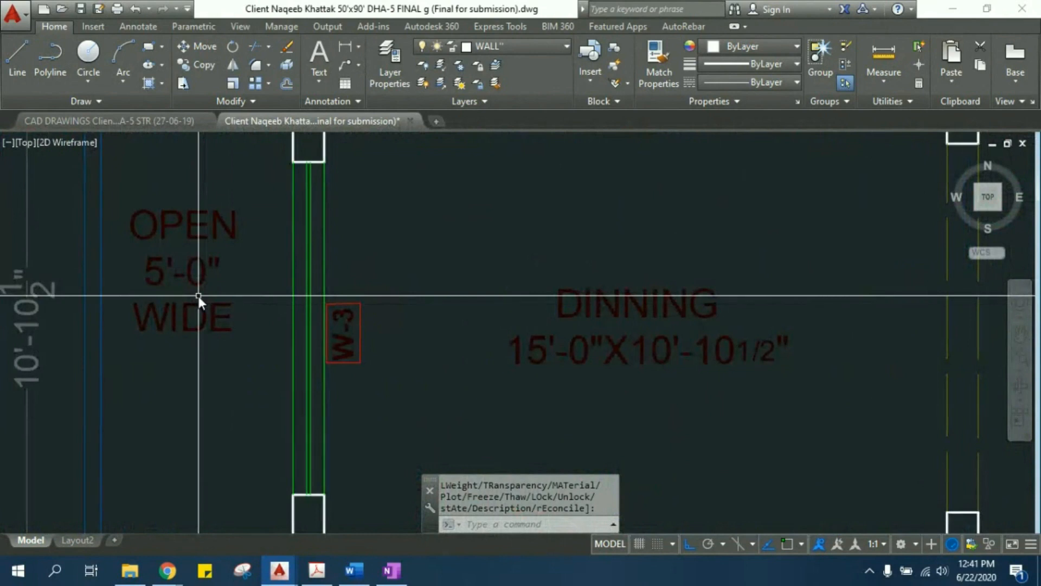
scroll(198, 296, "down", 4)
scroll(603, 304, "down", 5)
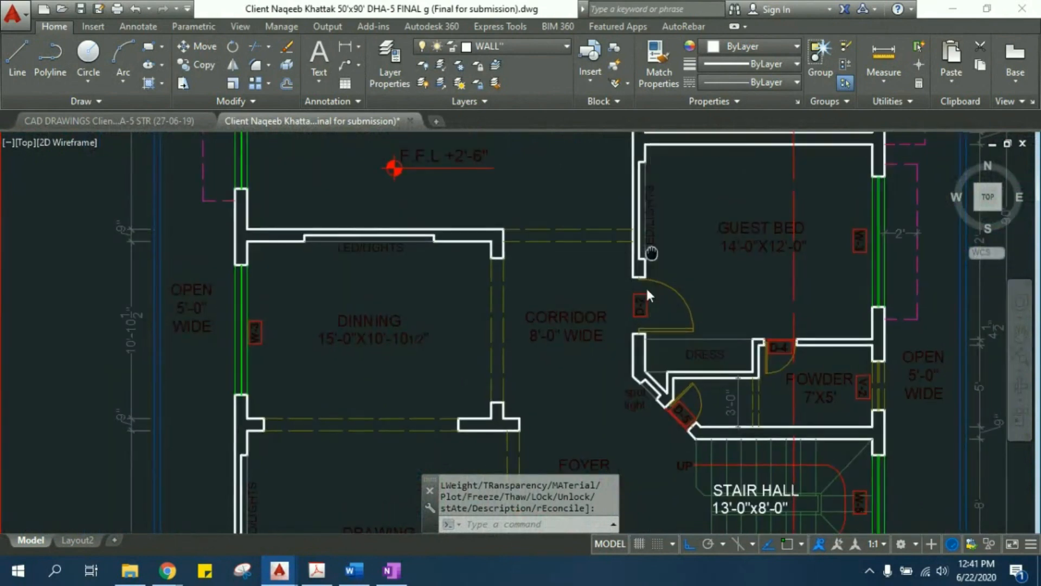
middle_click_drag(557, 253, 554, 318)
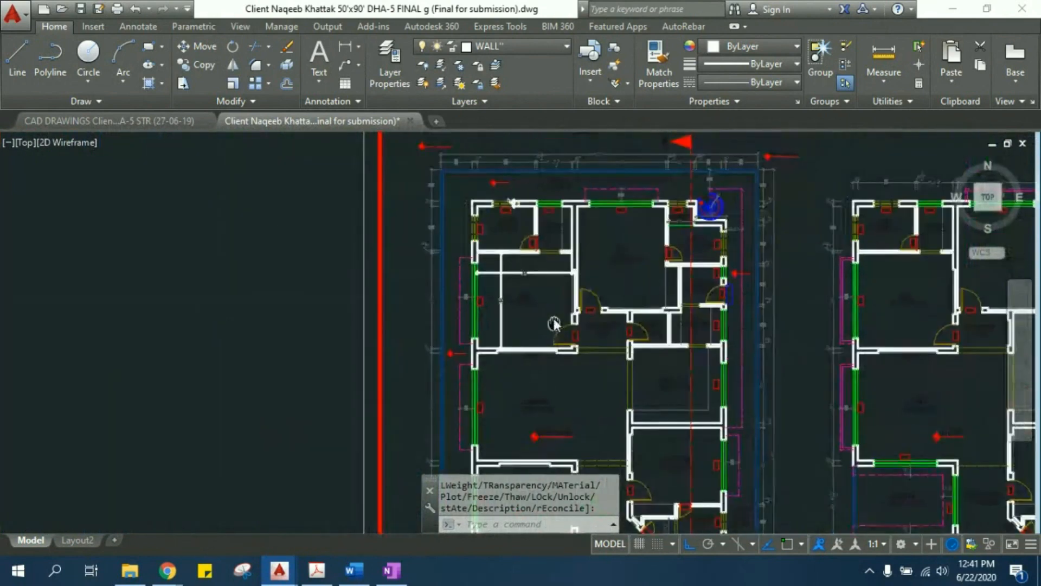
- Add a vertical linear dimension across the front lawn from the house's front wall to the boundary wall
scroll(565, 344, "up", 6)
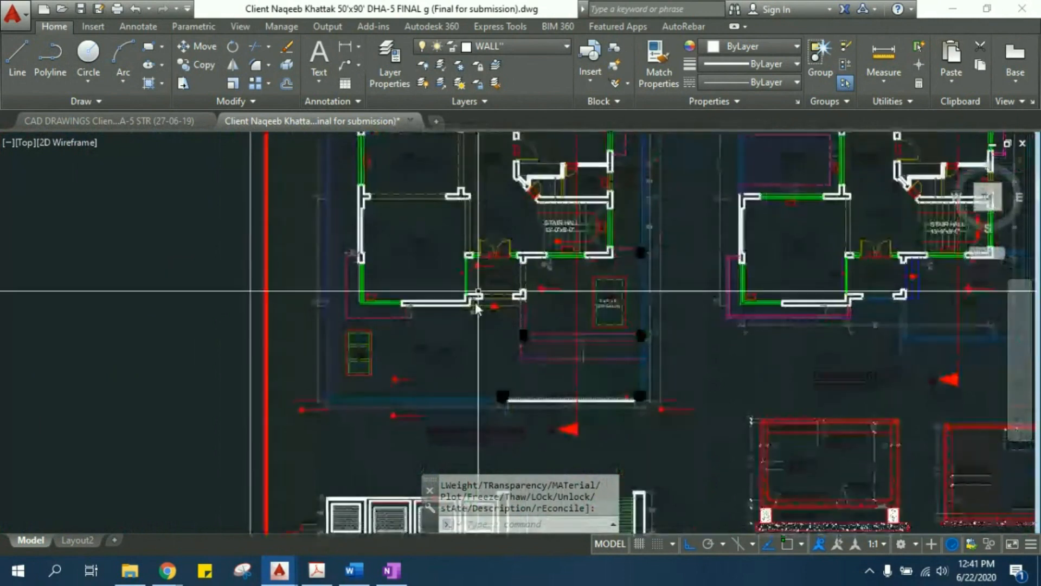
middle_click_drag(476, 310, 464, 330)
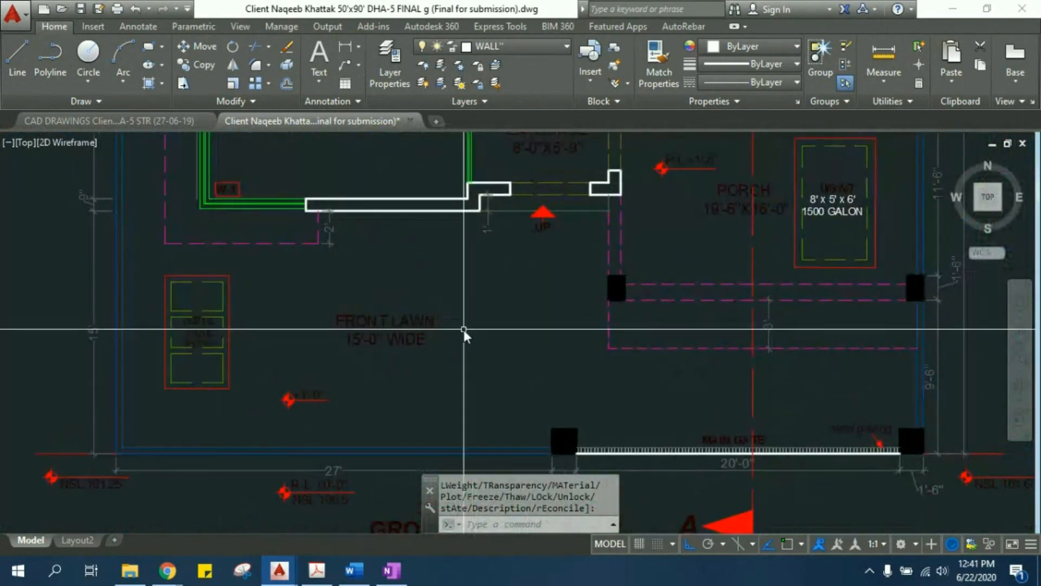
type("DLI")
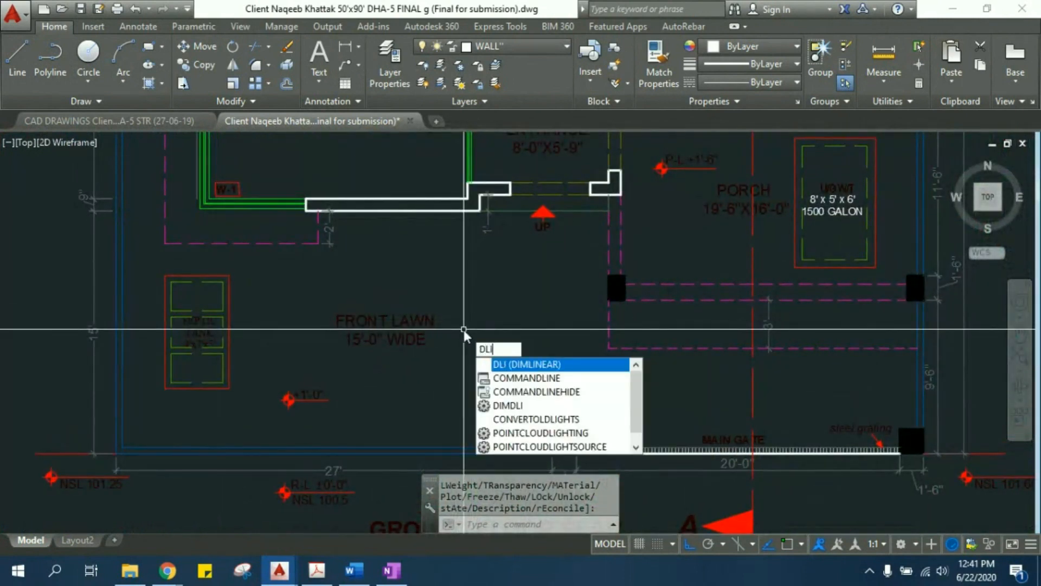
key("Return")
left_click(438, 212)
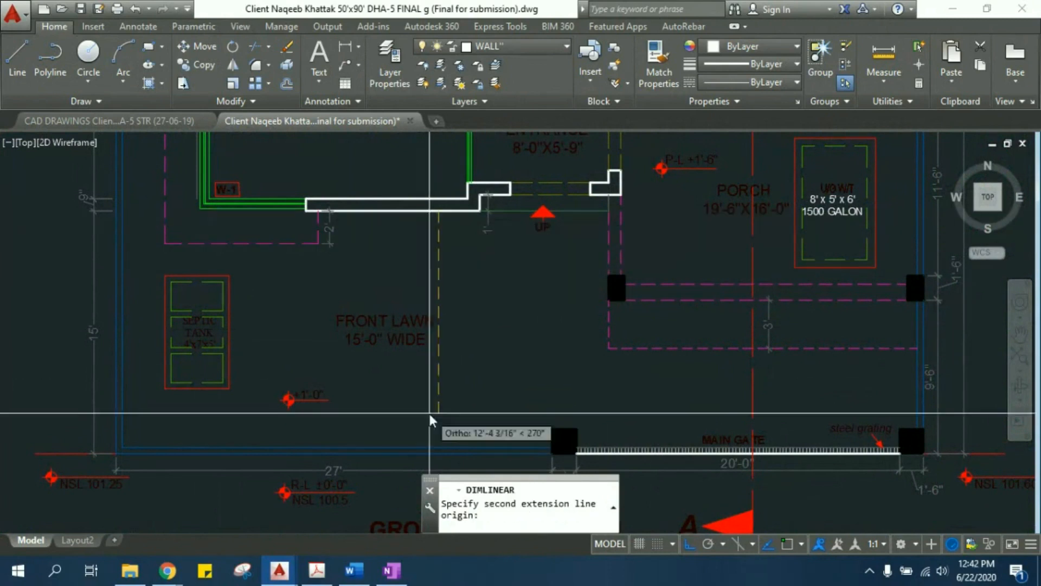
left_click(428, 447)
left_click(447, 347)
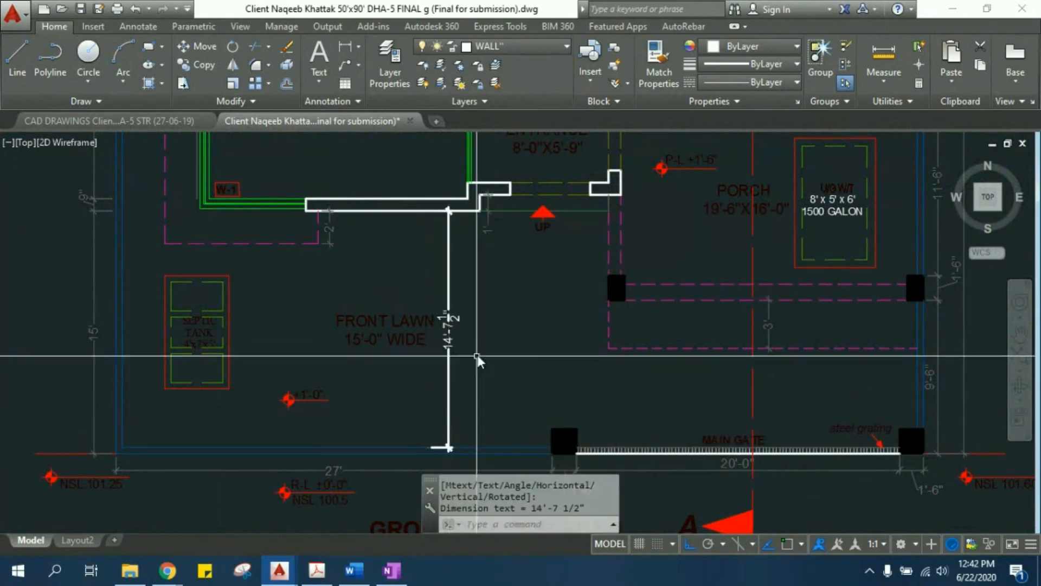
- Erase the vertical dimension just placed beside the FRONT LAWN label
scroll(461, 352, "up", 4)
left_click(461, 352)
left_click(406, 347)
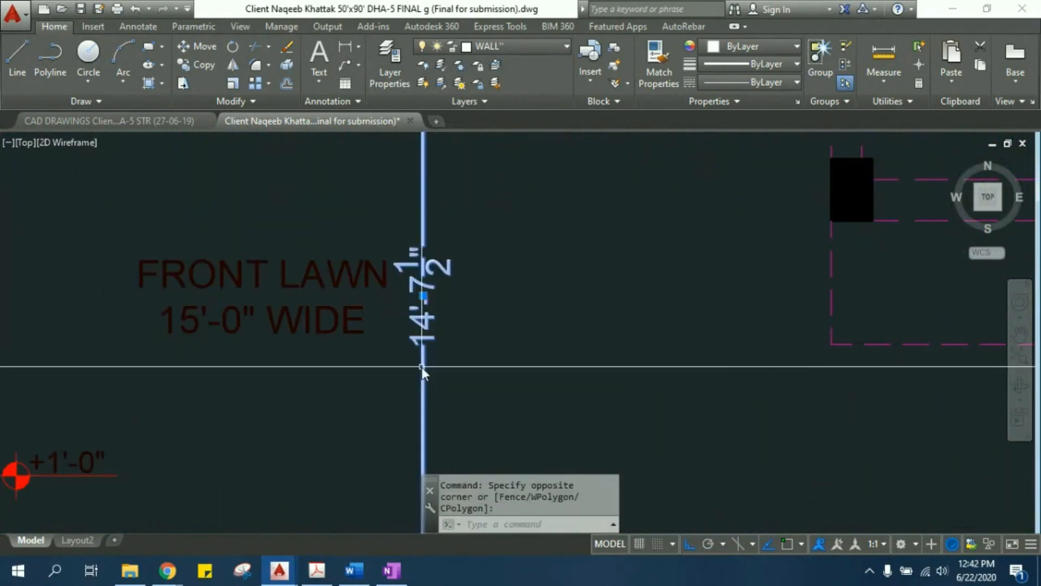
type("E")
key("Return")
- Select the boundary wall outline of the ground floor plan and trace it around the plot from the rear to the main gate
scroll(426, 366, "down", 5)
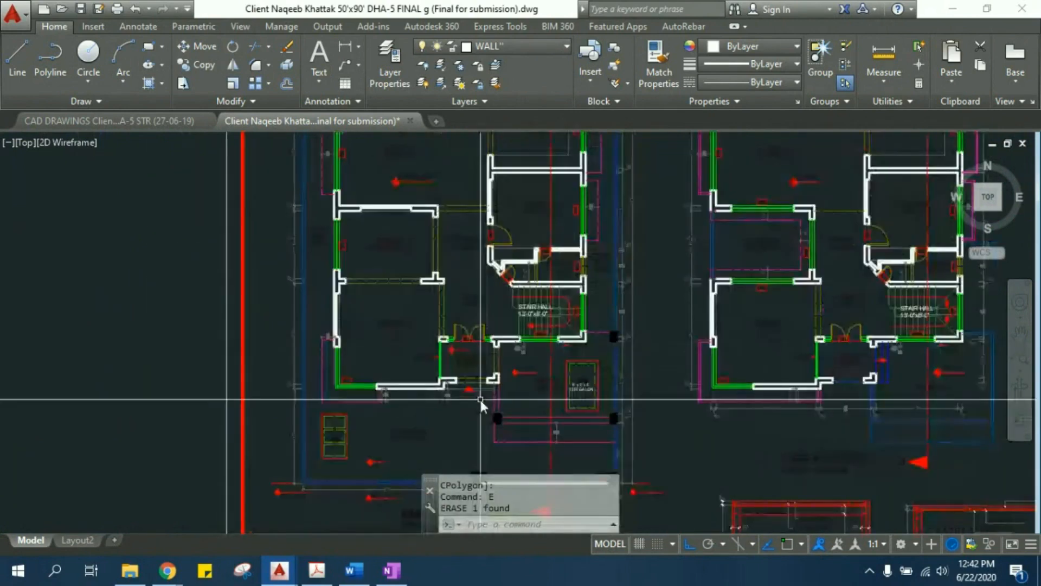
scroll(323, 313, "up", 4)
left_click(287, 298)
scroll(273, 309, "down", 5)
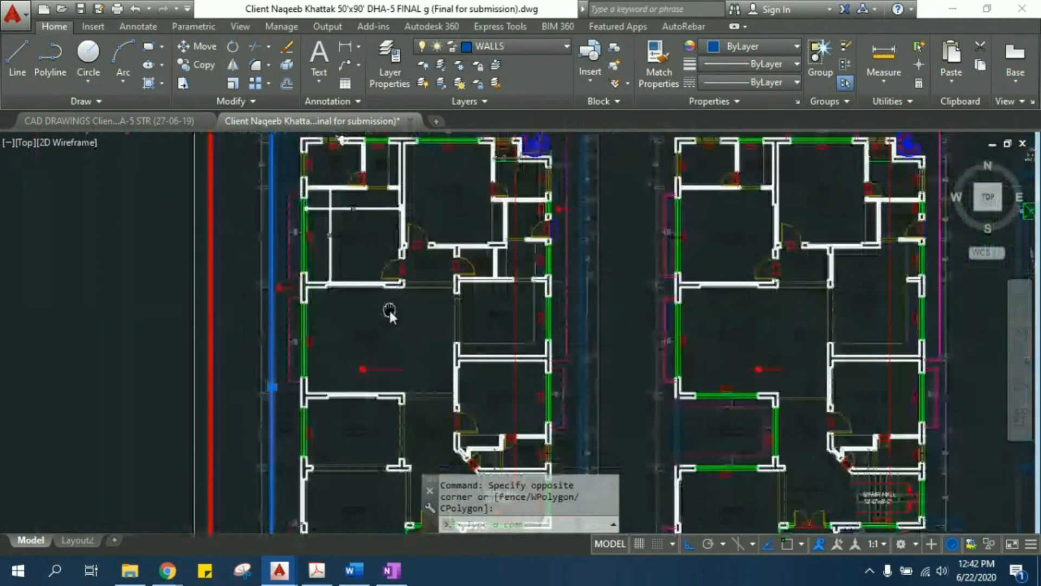
scroll(421, 209, "up", 3)
scroll(476, 288, "up", 6)
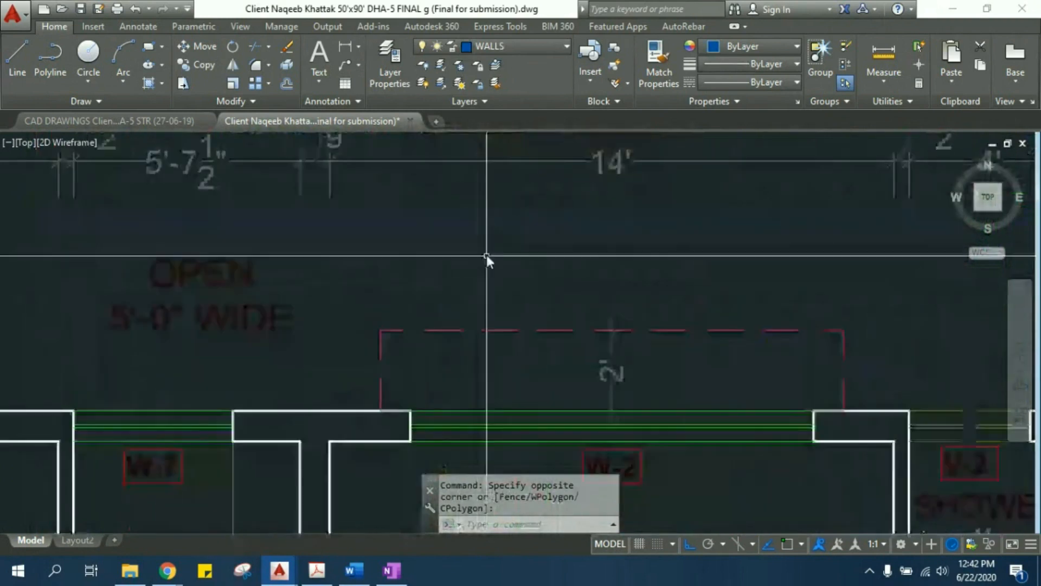
scroll(447, 214, "down", 6)
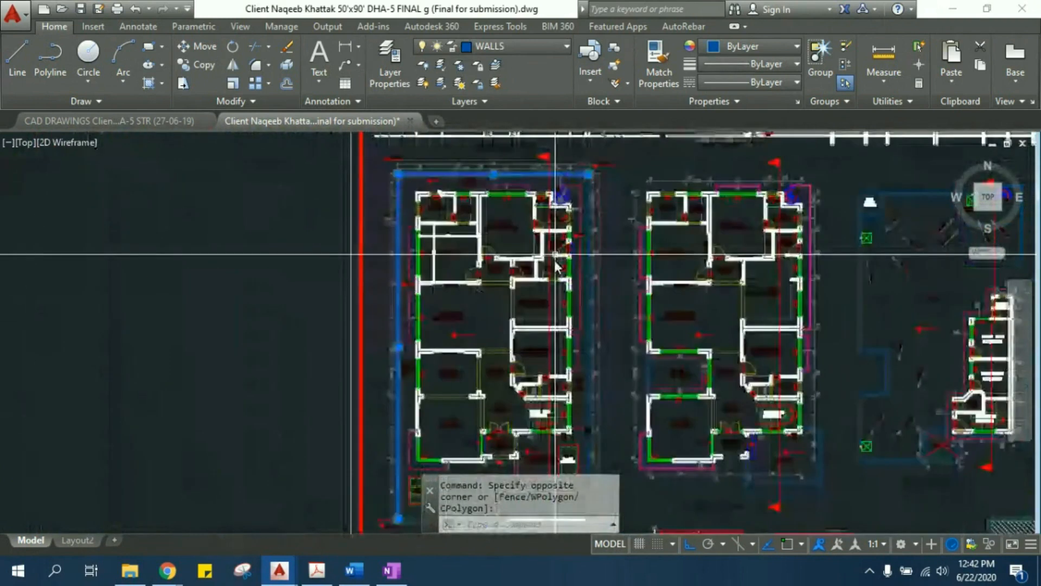
scroll(554, 259, "up", 5)
scroll(783, 277, "down", 5)
scroll(554, 262, "up", 3)
scroll(524, 416, "up", 6)
left_click_drag(542, 337, 523, 287)
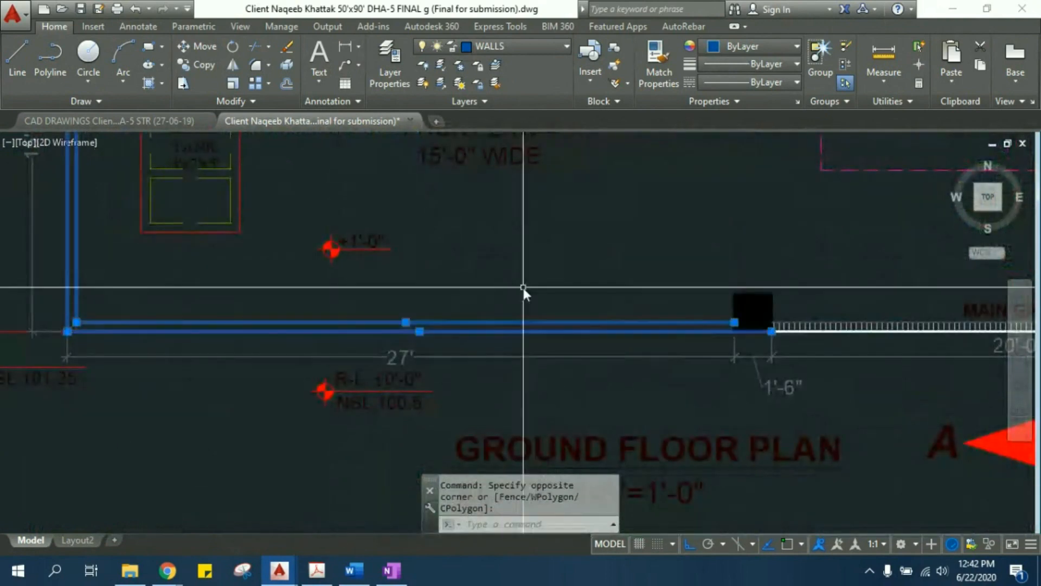
middle_click_drag(727, 288, 410, 258)
scroll(580, 305, "down", 6)
middle_click_drag(622, 264, 478, 385)
scroll(478, 385, "down", 2)
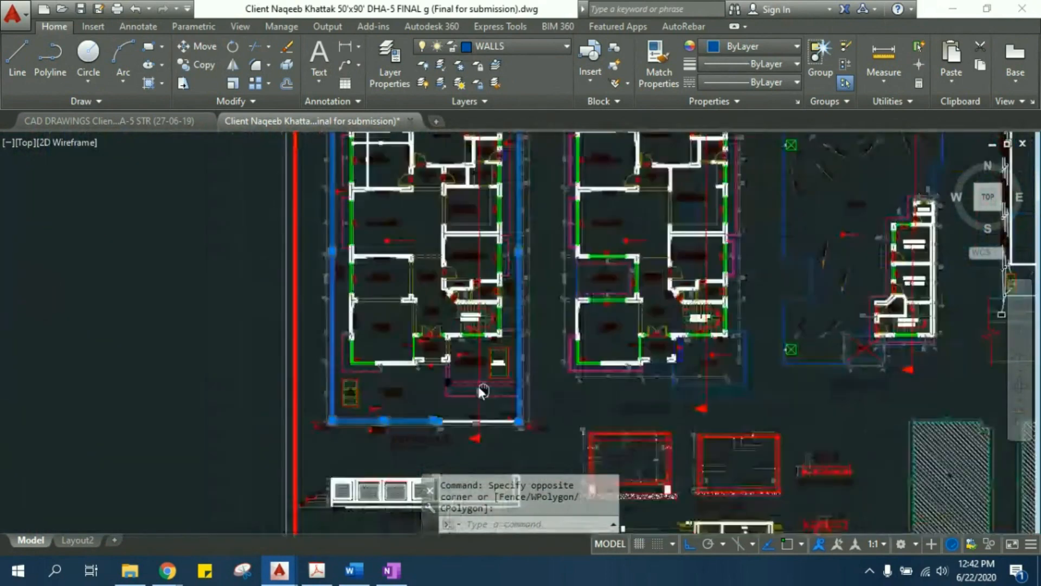
middle_click_drag(528, 247, 514, 366)
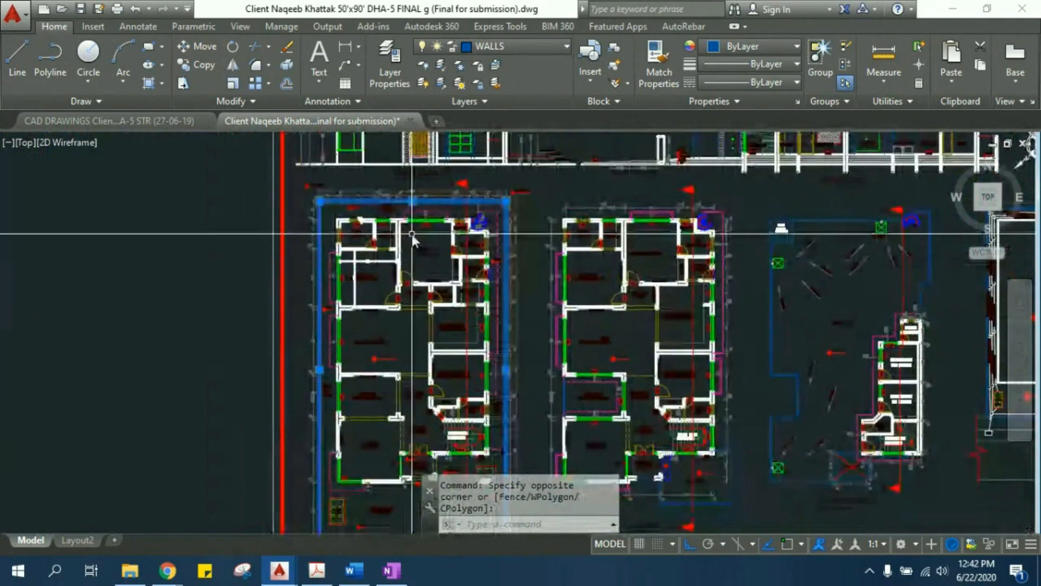
- Examine the setback between the highlighted boundary wall and the outer walls of the rear bedrooms, bath and dressing room
scroll(383, 216, "up", 4)
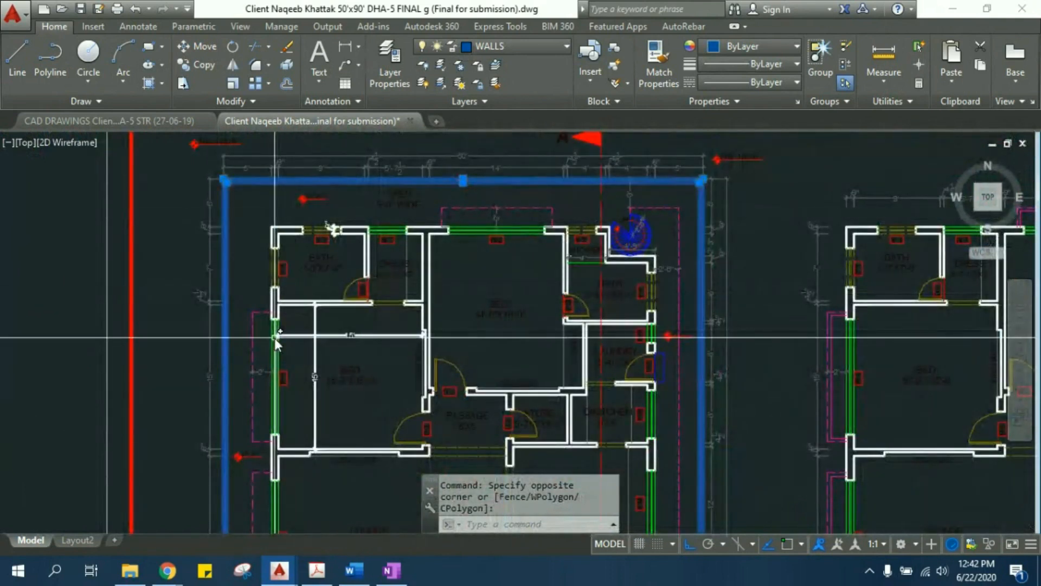
scroll(276, 337, "up", 3)
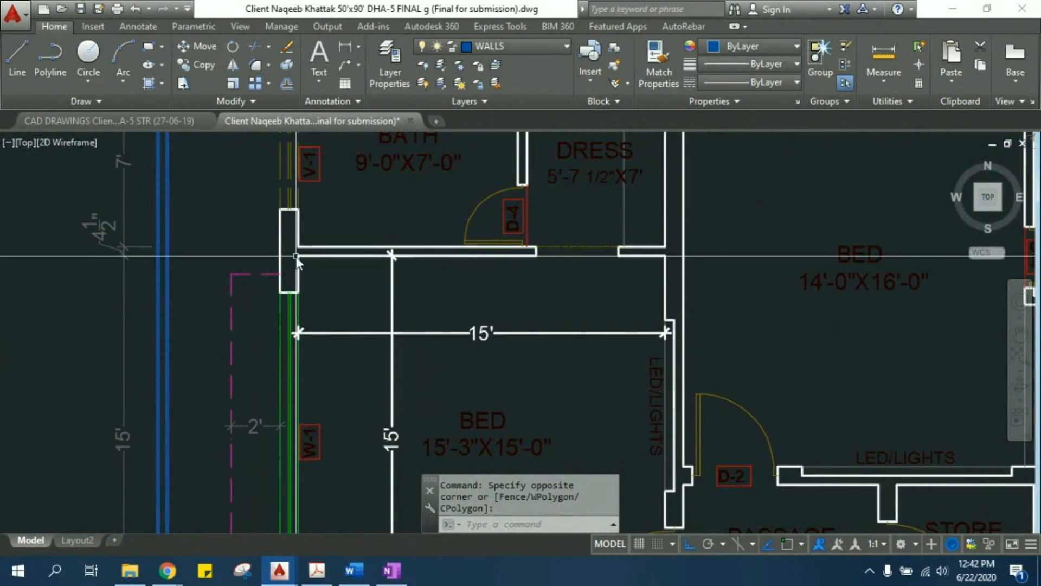
middle_click_drag(166, 268, 193, 279)
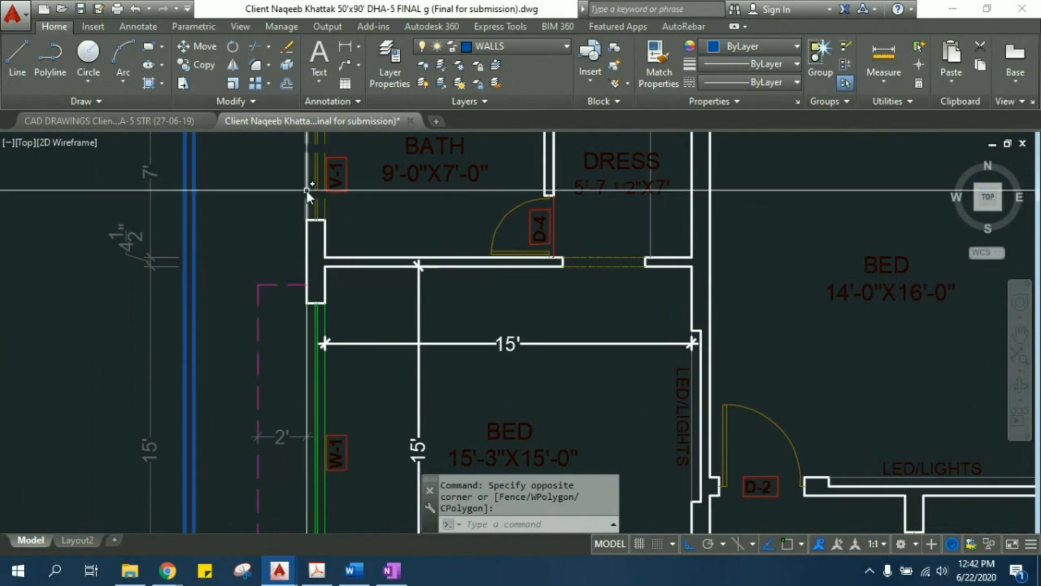
scroll(498, 311, "down", 5)
scroll(495, 381, "up", 3)
scroll(494, 381, "up", 2)
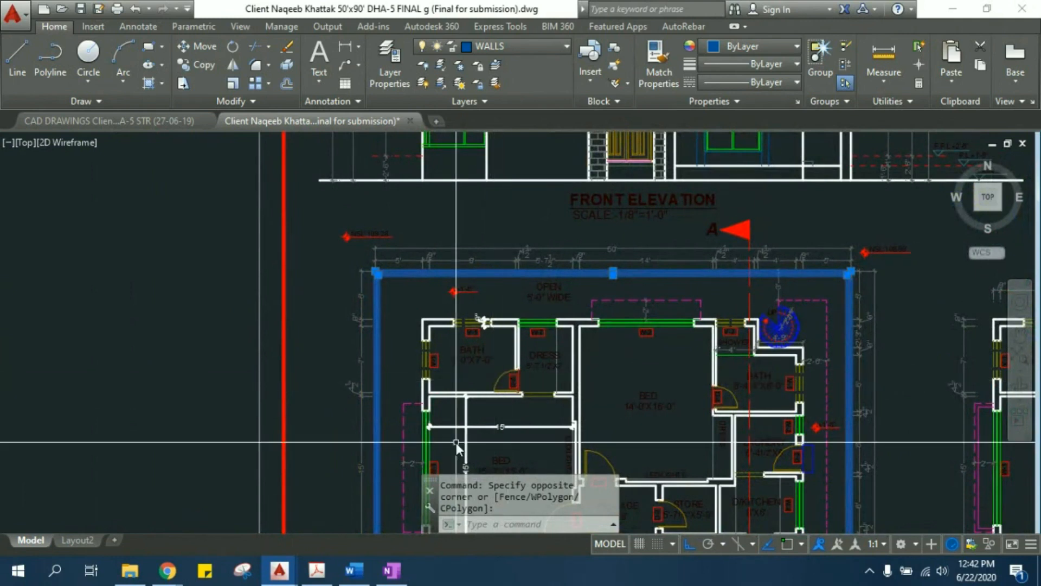
middle_click_drag(386, 314, 389, 281)
scroll(466, 290, "up", 3)
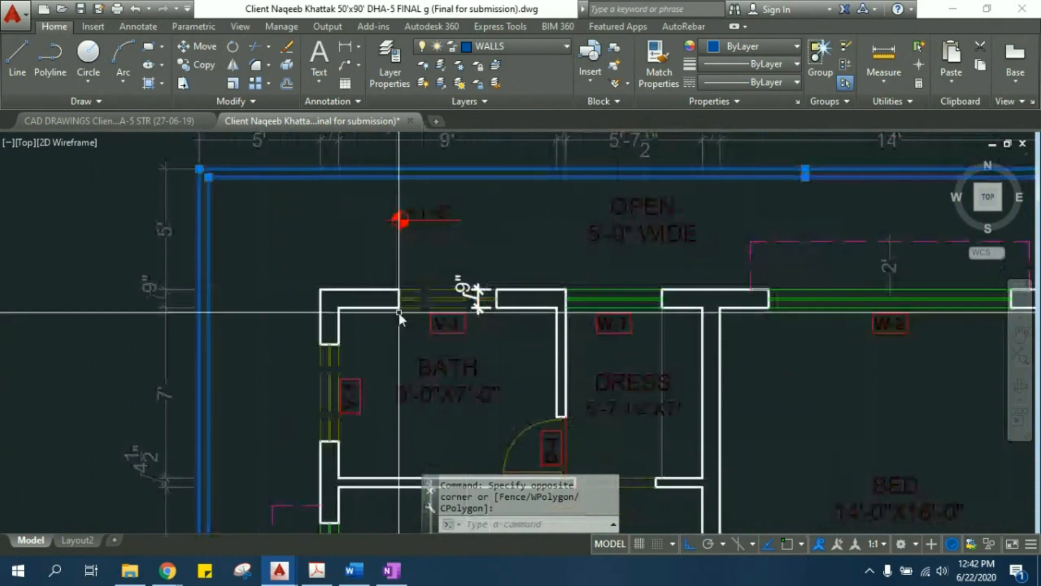
mouse_move(870, 308)
middle_mouse_down()
mouse_move(845, 321)
mouse_move(750, 254)
middle_mouse_up()
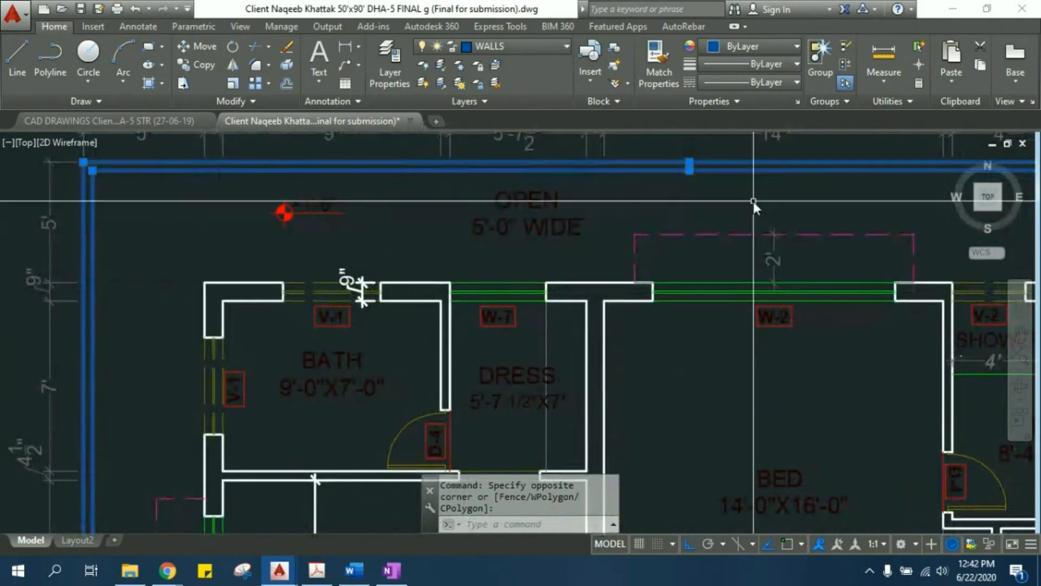
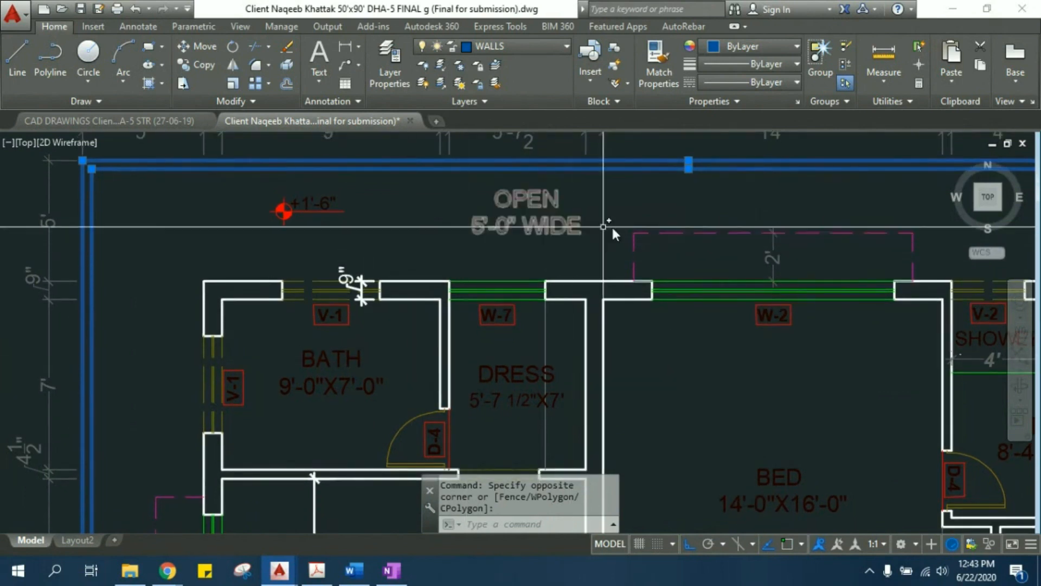
- Examine the open space between the highlighted boundary wall and the rear rooms, spiral stair and laundry side of the ground floor plan
middle_click_drag(802, 217, 348, 236)
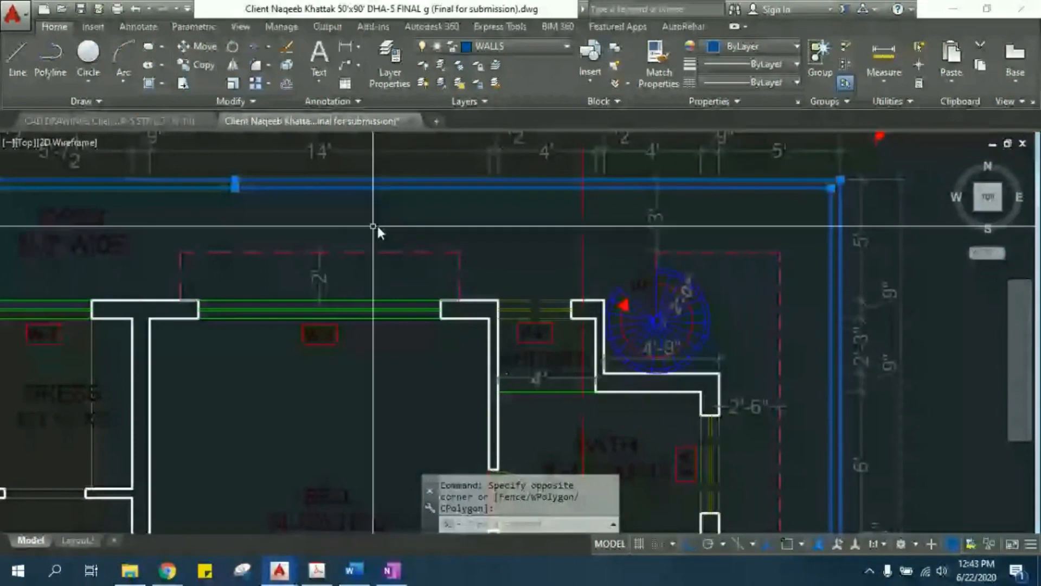
middle_click_drag(762, 381, 748, 277)
middle_click_drag(746, 374, 743, 257)
scroll(743, 257, "down", 2)
middle_click_drag(701, 345, 662, 252)
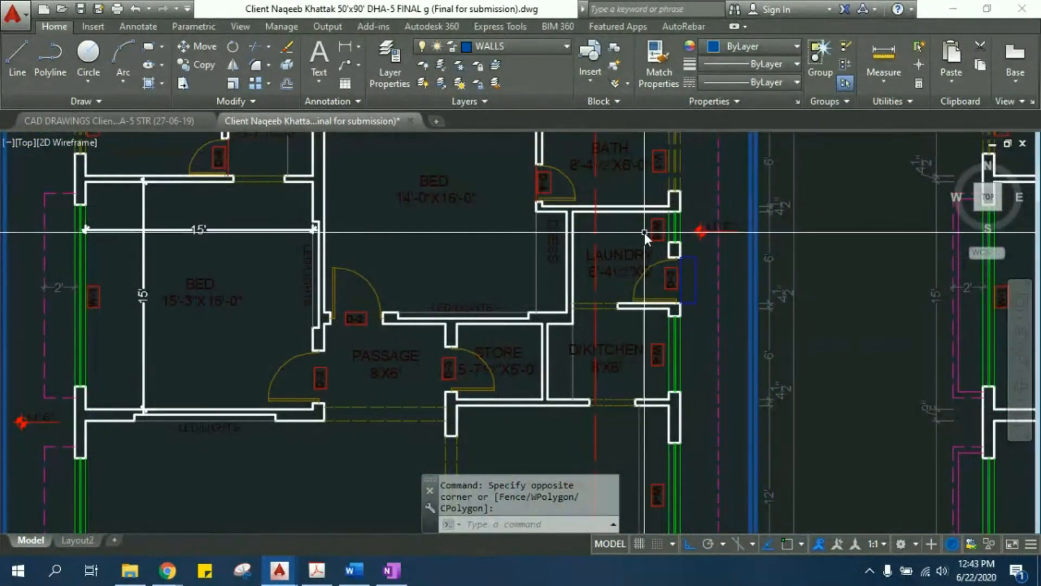
middle_click_drag(716, 236, 786, 473)
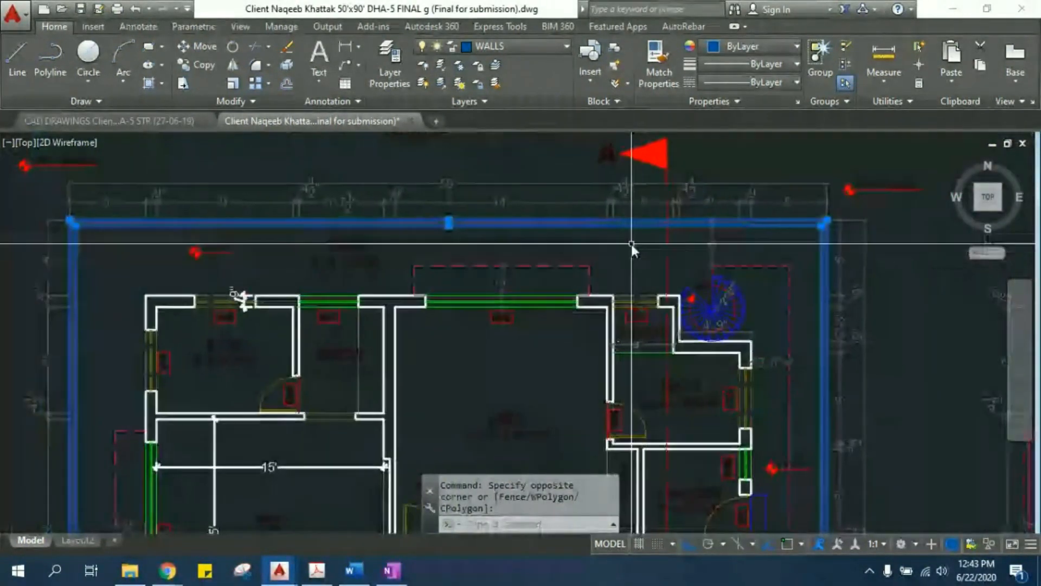
middle_click_drag(762, 326, 690, 251)
middle_click_drag(736, 388, 733, 326)
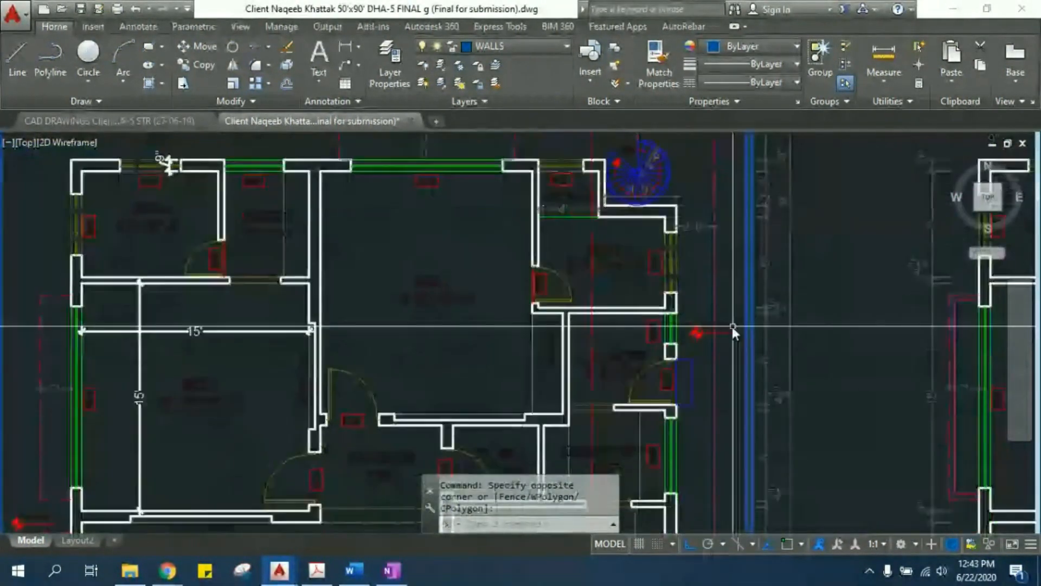
scroll(731, 324, "down", 5)
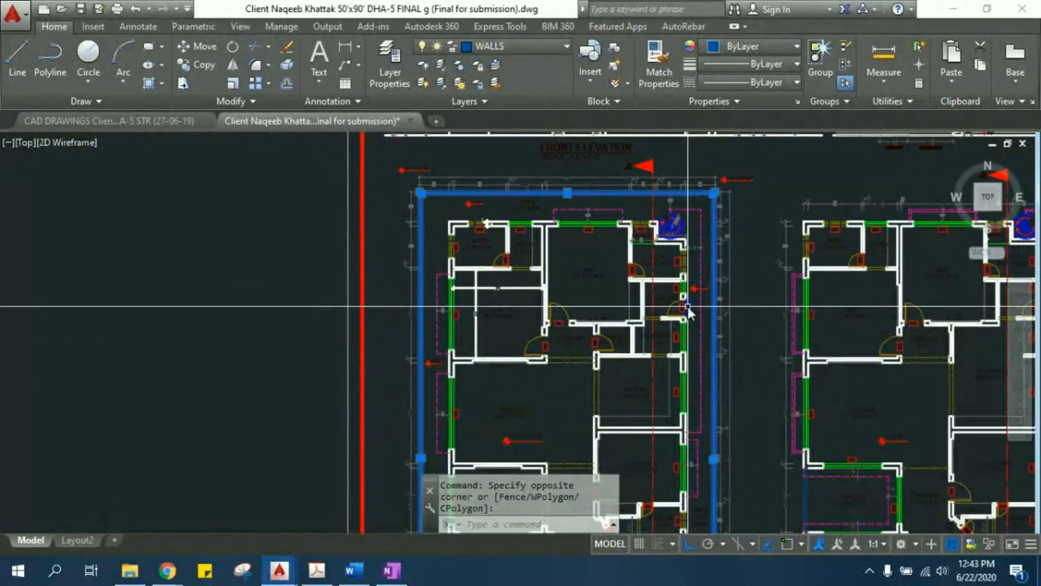
scroll(545, 187, "up", 5)
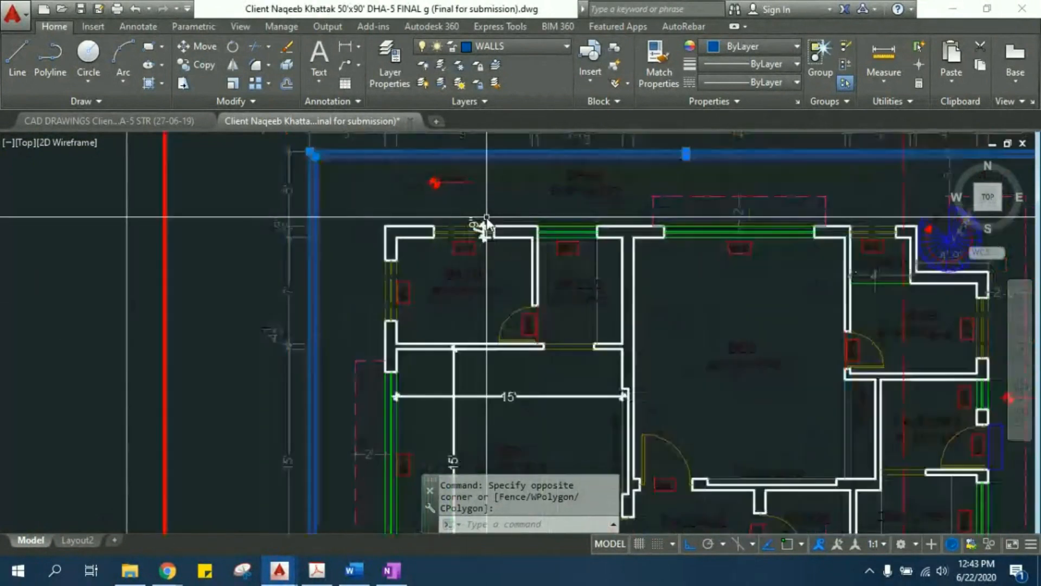
middle_click_drag(521, 179, 496, 246)
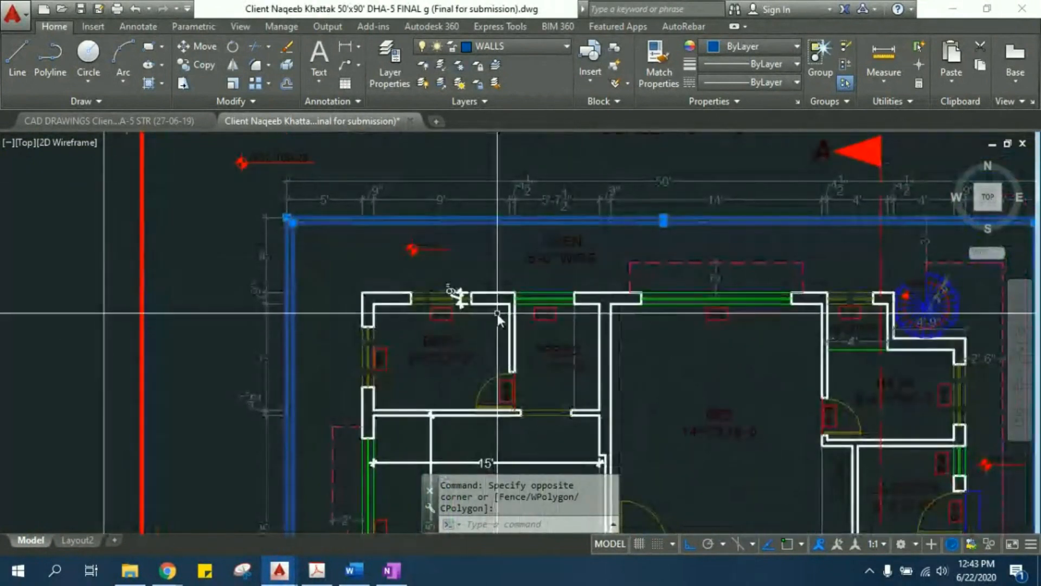
middle_click_drag(542, 338, 497, 301)
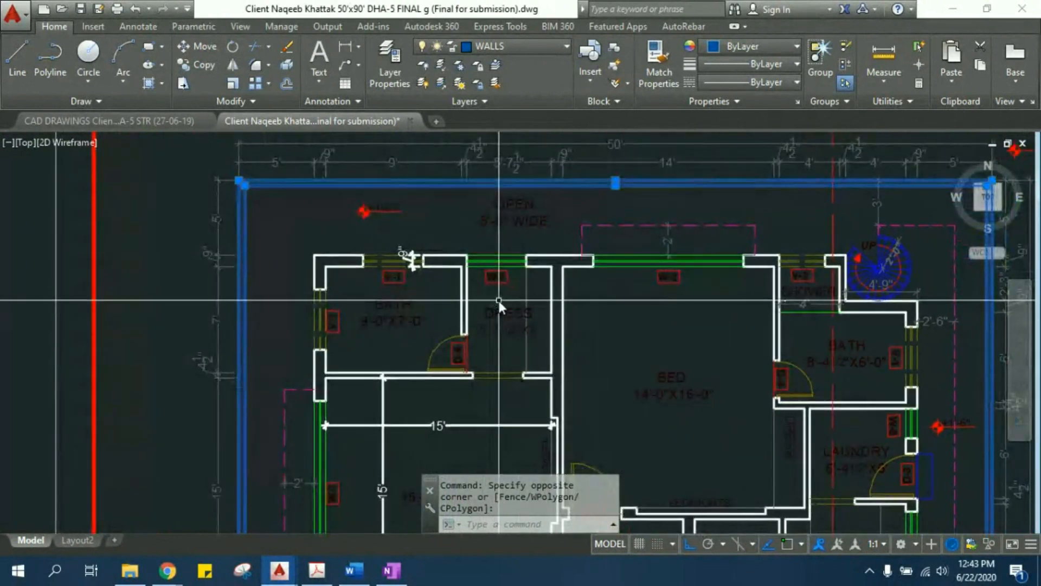
- Examine the open strip from the spiral stair corner along the guest bed, powder room and stair hall, and clear the boundary wall selection
scroll(498, 298, "down", 5)
middle_click_drag(415, 252, 411, 250)
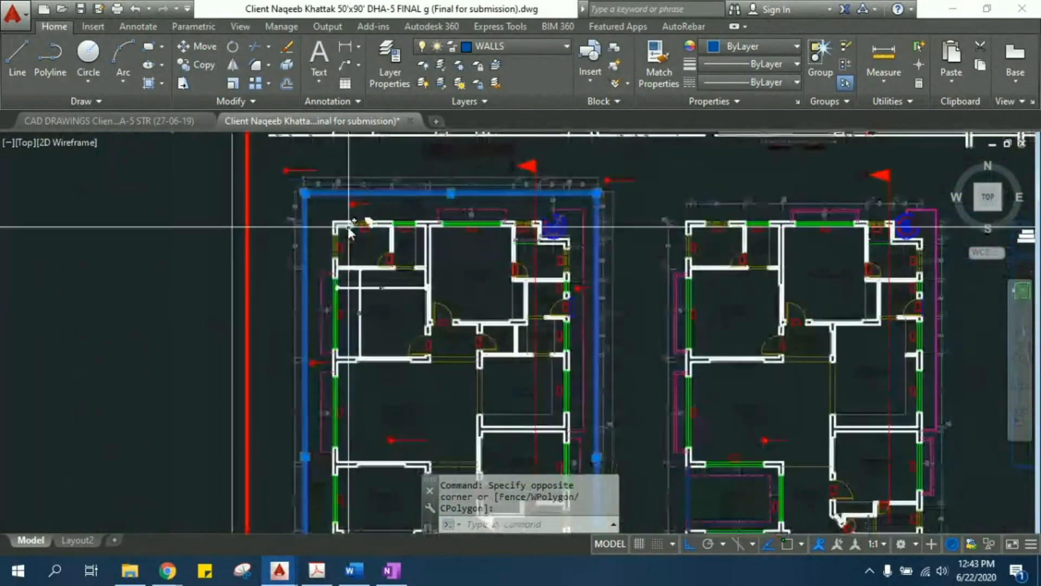
middle_click_drag(553, 340, 488, 259)
mouse_move(531, 191)
middle_mouse_down()
mouse_move(523, 311)
mouse_move(551, 365)
middle_mouse_up()
scroll(552, 289, "up", 5)
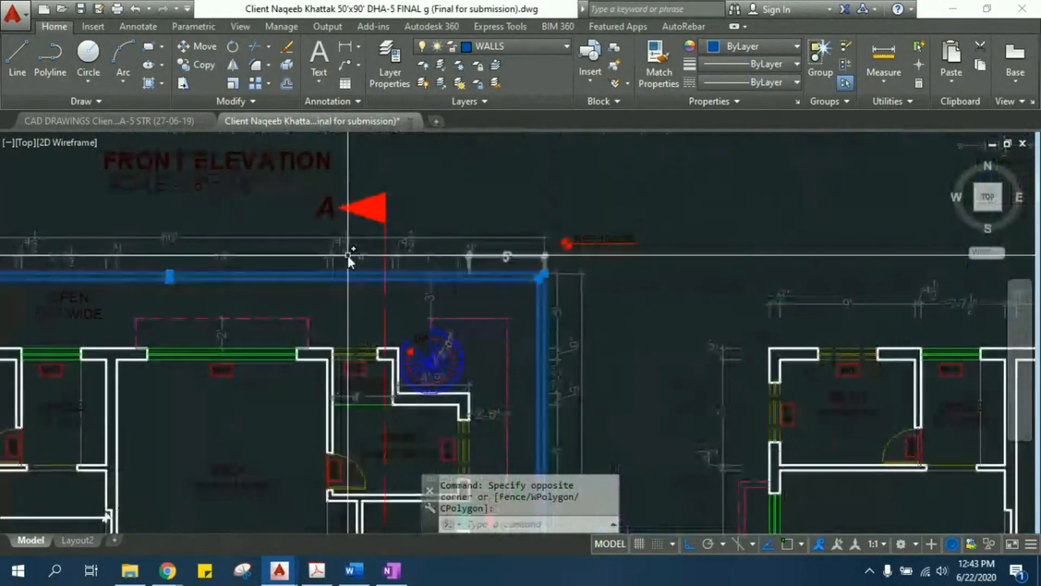
middle_click_drag(432, 329, 432, 273)
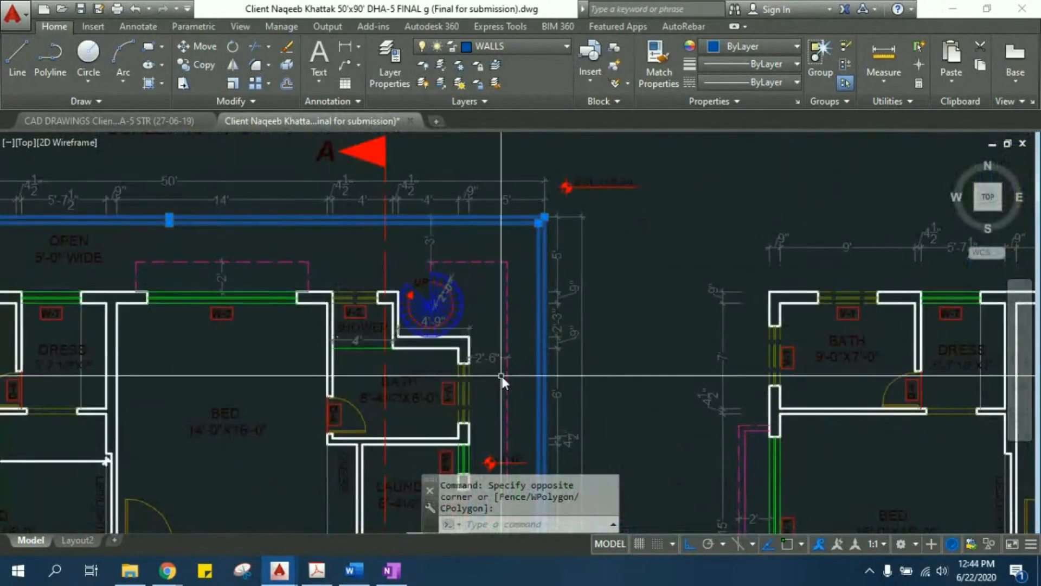
scroll(461, 388, "down", 10)
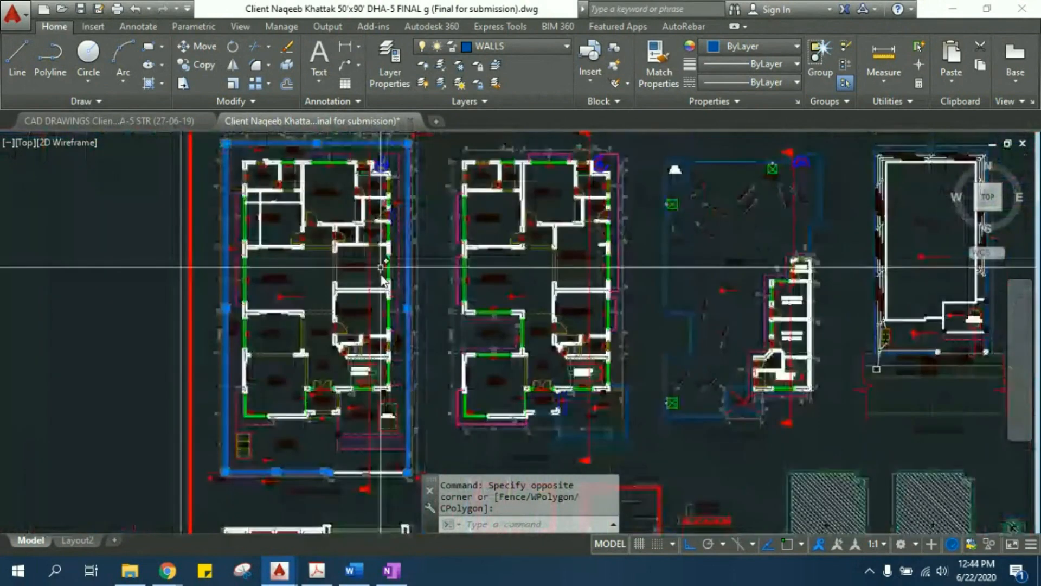
scroll(365, 437, "up", 7)
middle_click_drag(281, 212, 358, 356)
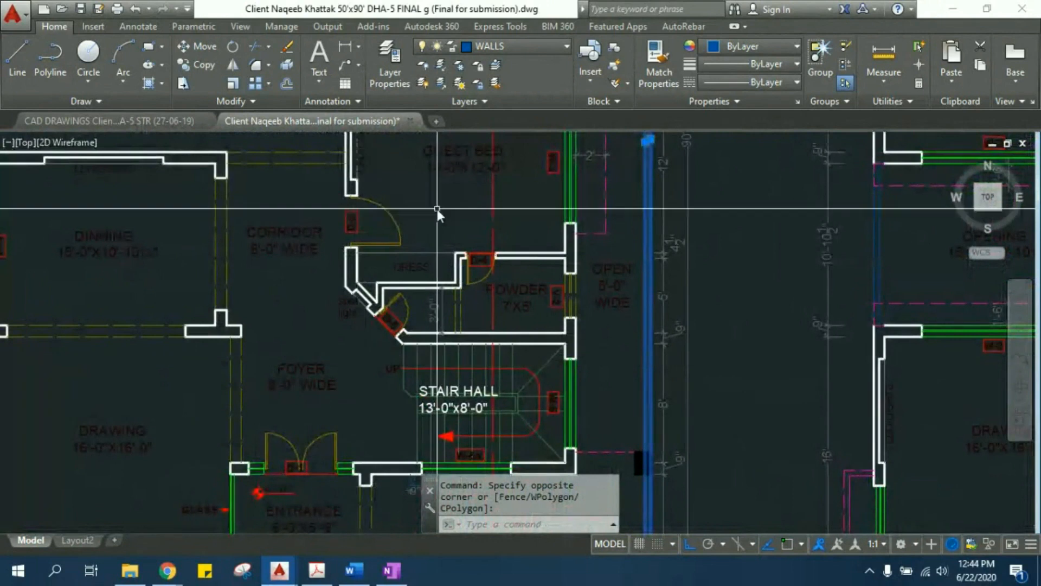
scroll(460, 357, "down", 8)
scroll(477, 155, "up", 8)
middle_click_drag(477, 163, 486, 238)
scroll(483, 236, "up", 3)
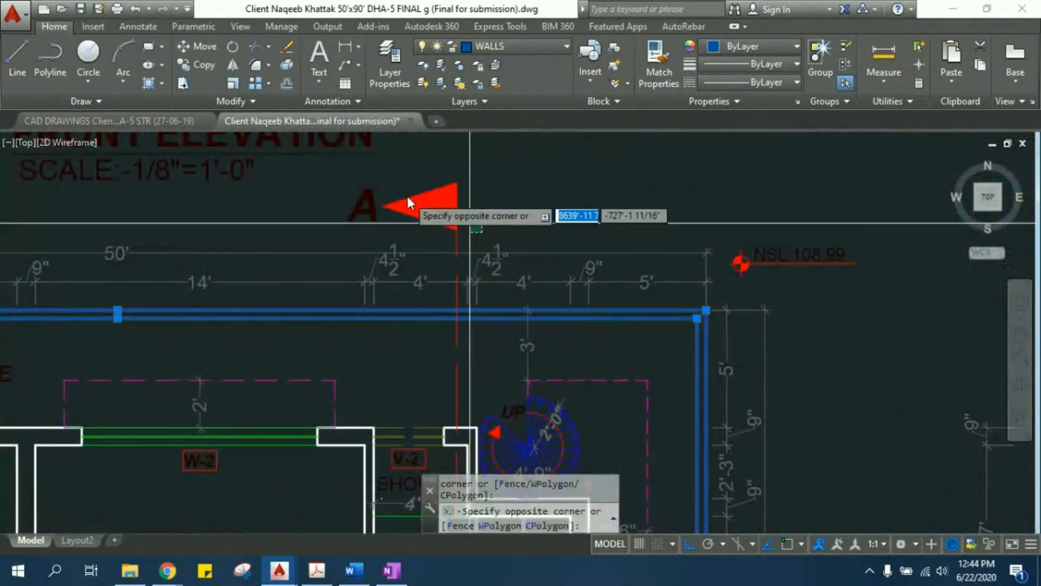
key("Escape")
scroll(466, 300, "down", 6)
middle_click_drag(489, 342, 453, 288)
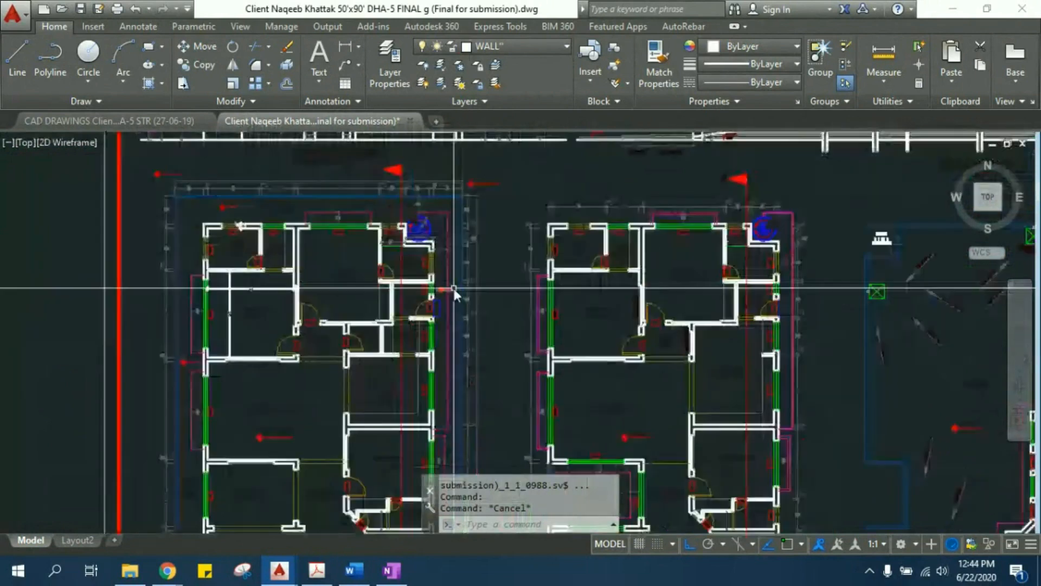
- Examine the Section A-A drawing, from its title and foundations up through the floor slabs
scroll(483, 342, "down", 5)
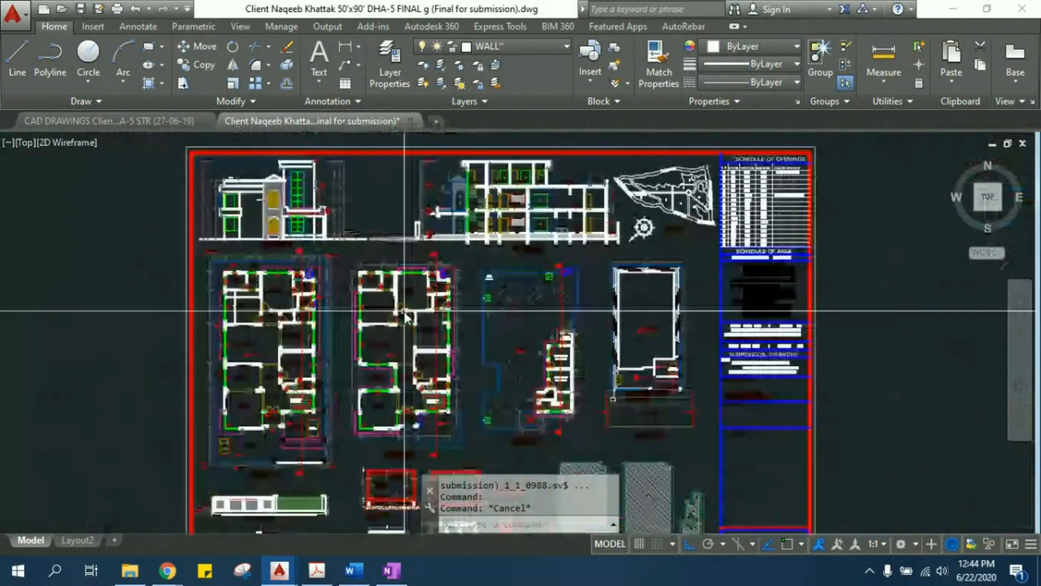
scroll(487, 190, "up", 5)
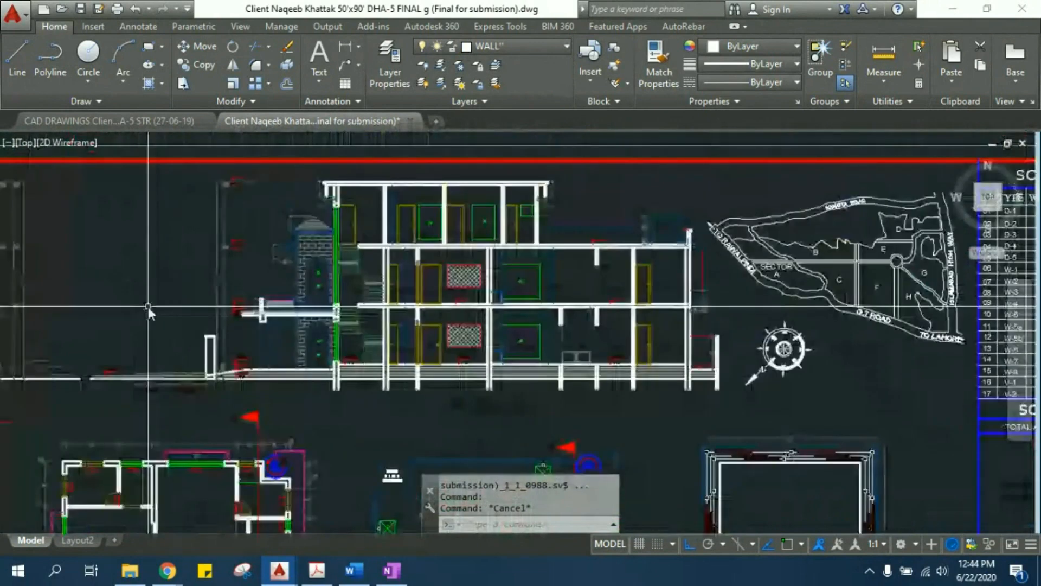
middle_click_drag(148, 307, 521, 317)
middle_click_drag(701, 294, 408, 289)
scroll(408, 289, "up", 2)
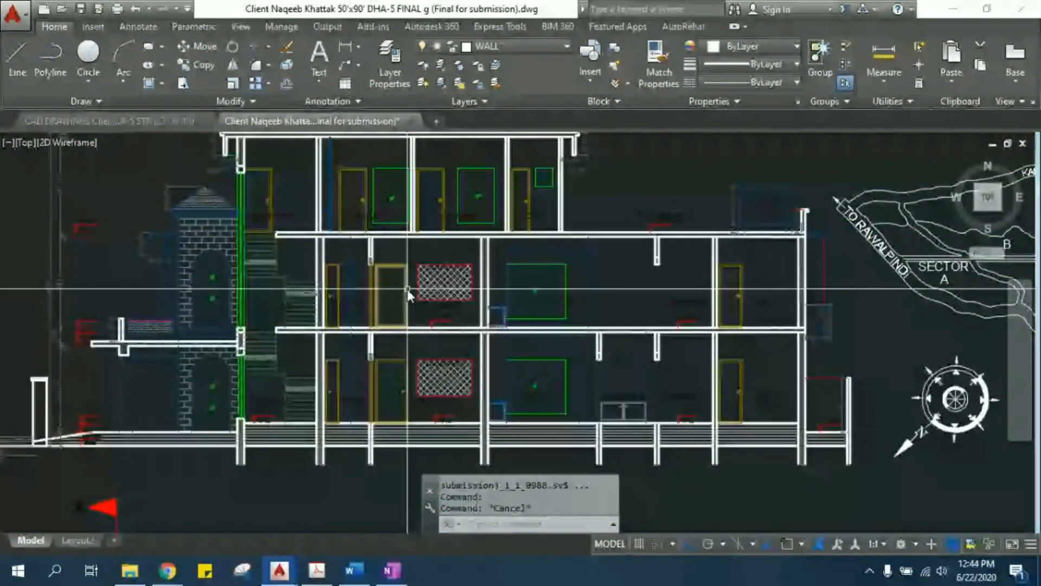
scroll(519, 357, "down", 2)
scroll(519, 356, "up", 4)
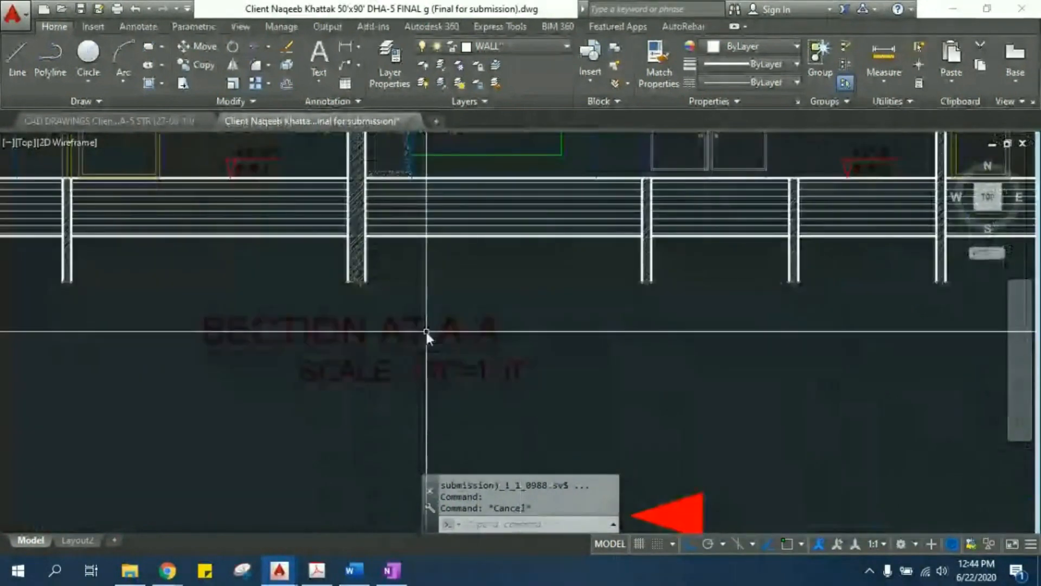
scroll(454, 342, "down", 4)
- Select the section A marker and its cutting line on the ground floor plan to show where the section is taken
mouse_move(273, 376)
middle_mouse_down()
mouse_move(351, 297)
mouse_move(689, 203)
middle_mouse_up()
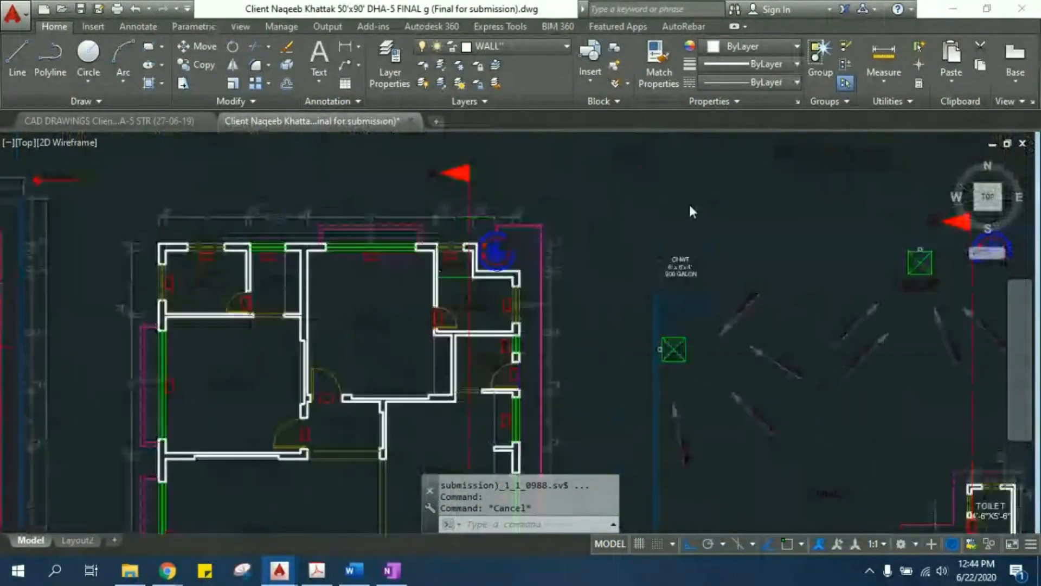
middle_click_drag(347, 304, 685, 285)
scroll(685, 282, "down", 2)
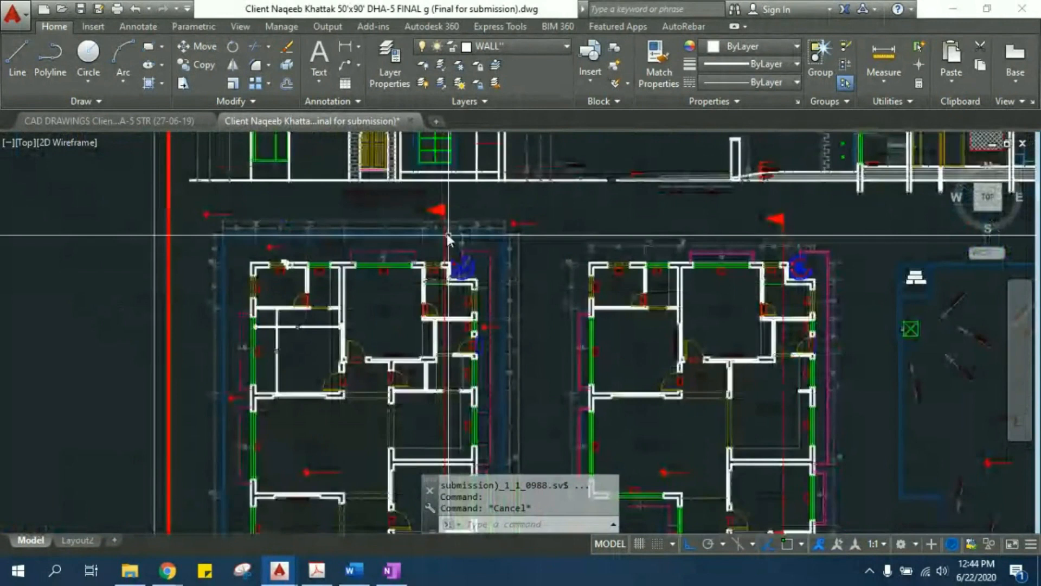
scroll(450, 217, "up", 2)
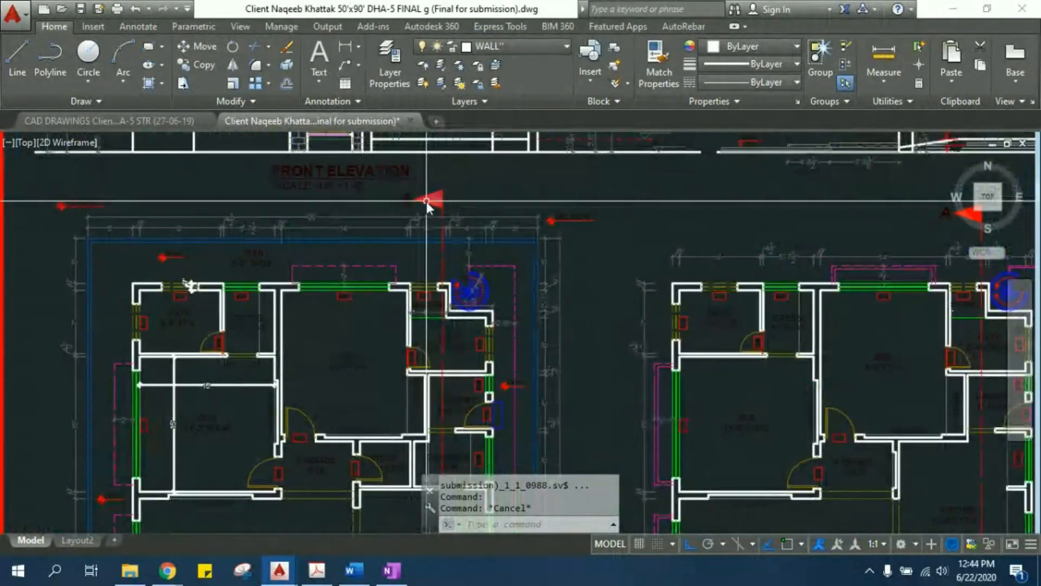
left_click(463, 212)
left_click(432, 191)
middle_click_drag(547, 228, 372, 210)
scroll(372, 210, "down", 2)
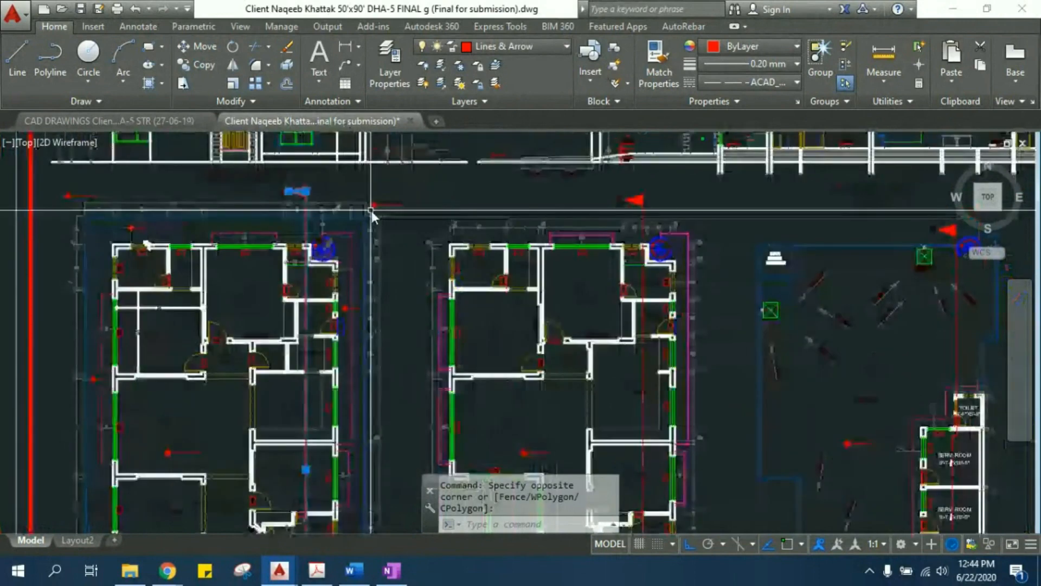
- Try to select the section A marker on the mumty floor plan, and clear the selection
middle_click_drag(527, 221, 366, 205)
scroll(366, 205, "down", 2)
scroll(653, 216, "up", 6)
left_click(654, 218)
left_click(548, 167)
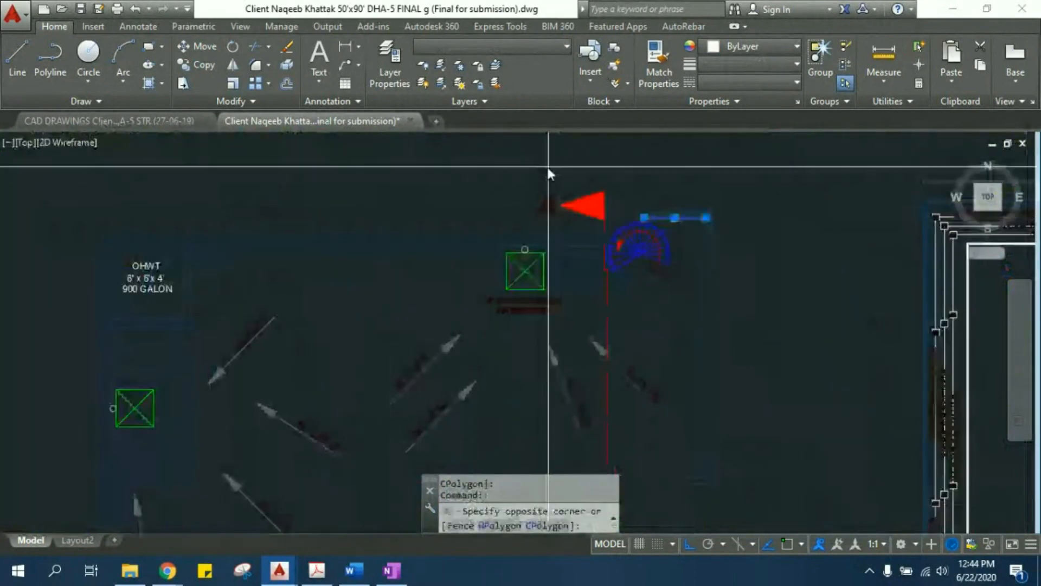
key("Escape")
key("Escape")
- Compare the section A cutting line on the ground, first and mumty floor plans with the doors, slabs and stairs in Section A-A
middle_click_drag(395, 306, 559, 260)
scroll(545, 261, "down", 4)
middle_click_drag(386, 260, 655, 230)
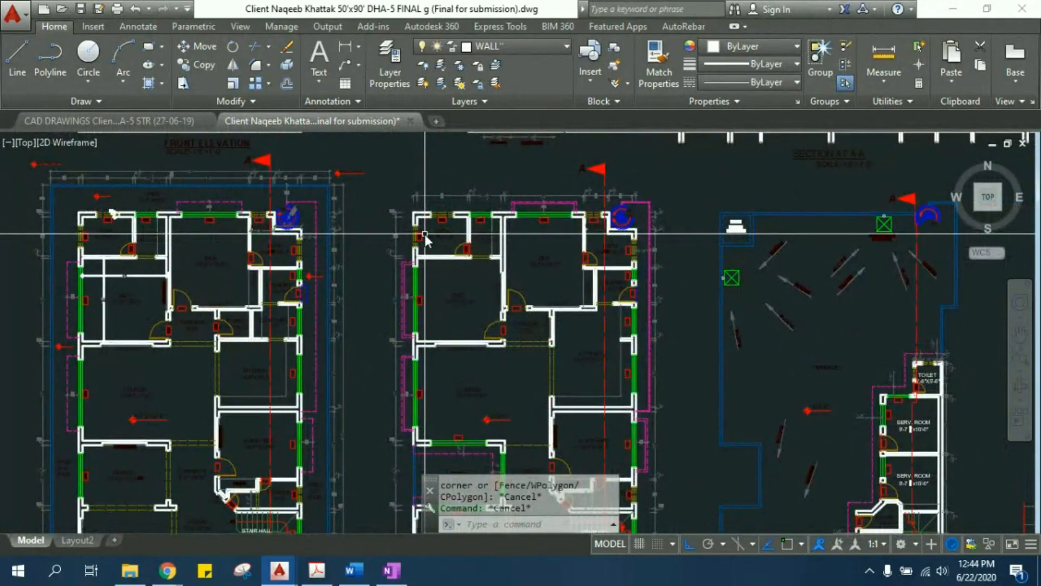
scroll(358, 316, "down", 2)
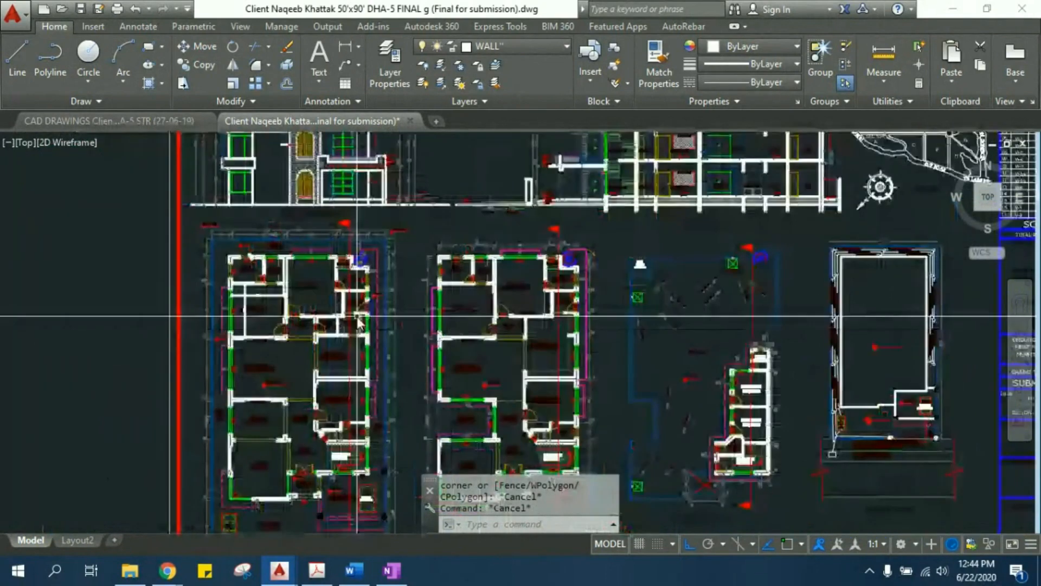
scroll(358, 316, "up", 2)
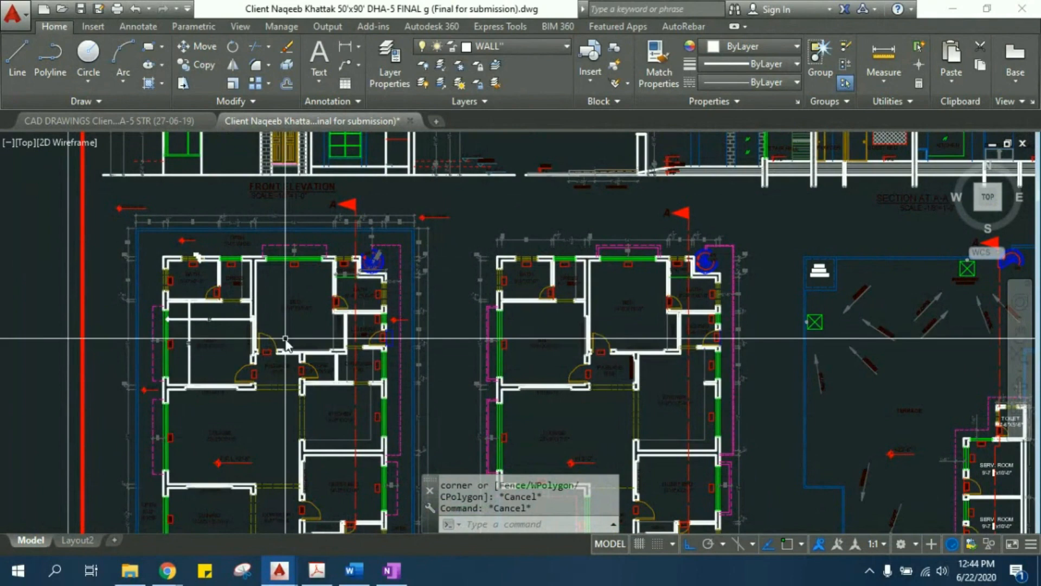
middle_click_drag(678, 251, 675, 252)
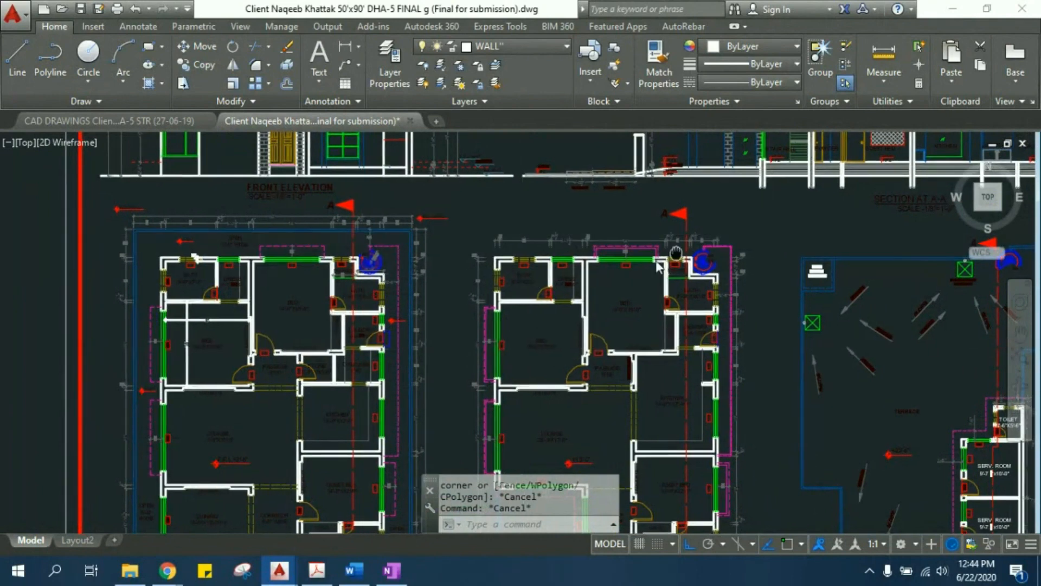
scroll(675, 252, "down", 3)
scroll(575, 251, "up", 3)
scroll(576, 250, "up", 2)
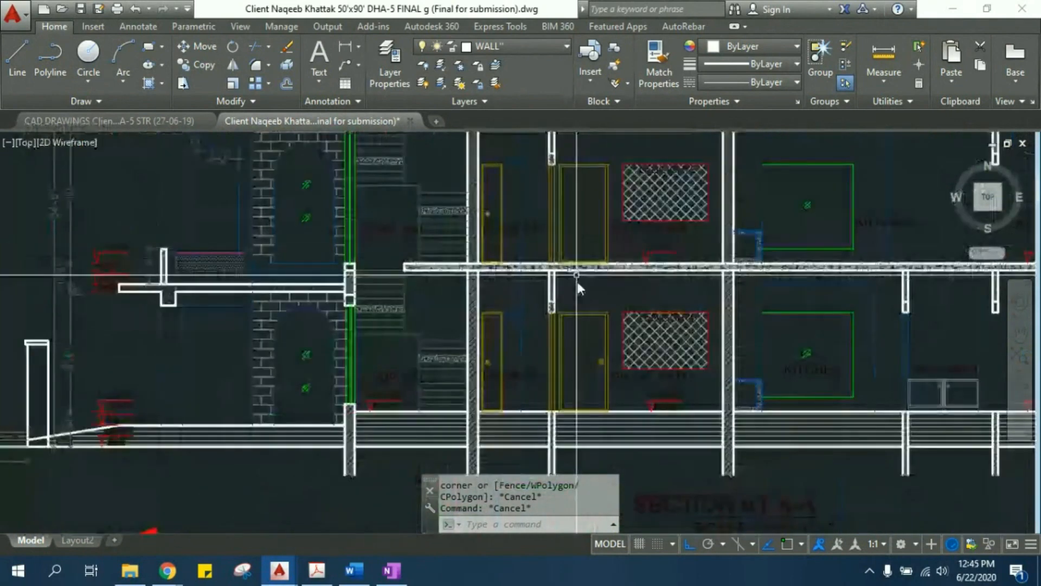
scroll(543, 358, "up", 2)
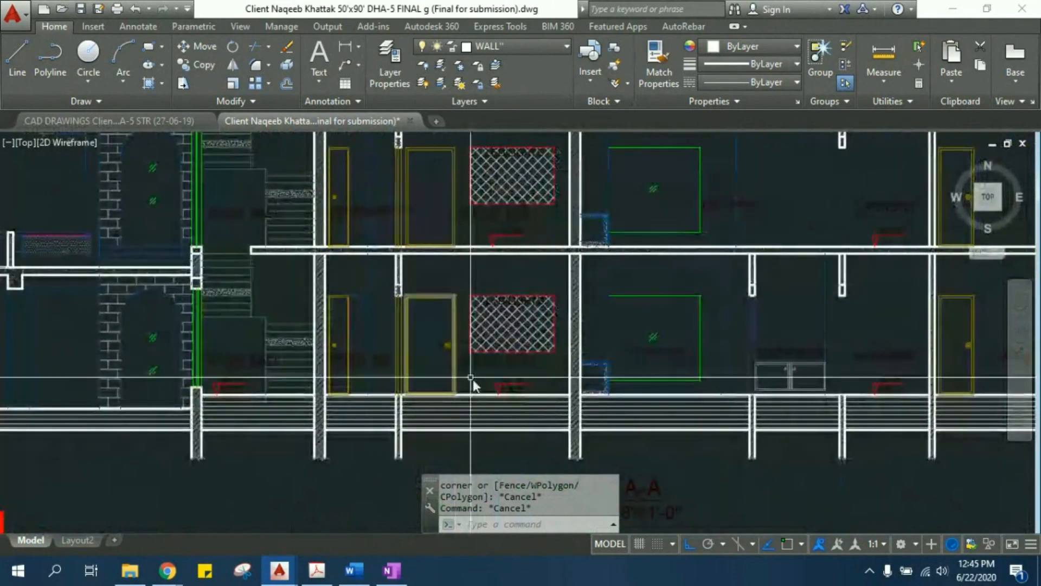
scroll(248, 321, "down", 5)
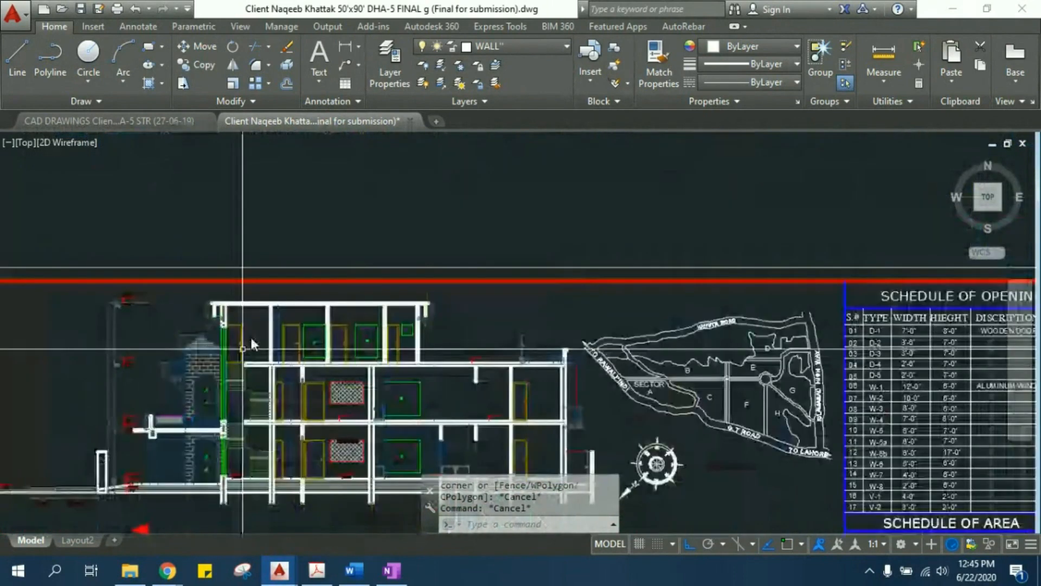
- Examine the top storey in Section A-A against the mumty floor plan, including its title, servant rooms and stair hall
mouse_move(468, 401)
middle_mouse_down()
mouse_move(387, 250)
mouse_move(408, 196)
mouse_move(525, 149)
middle_mouse_up()
scroll(525, 149, "down", 2)
middle_click_drag(248, 448, 368, 385)
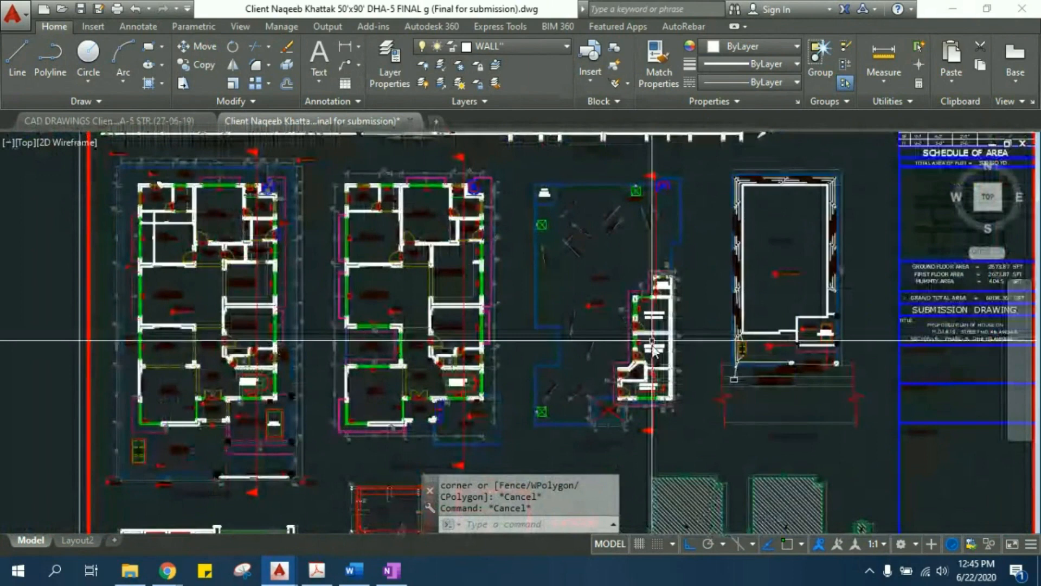
scroll(652, 341, "up", 2)
middle_click_drag(608, 454, 570, 185)
scroll(521, 230, "up", 4)
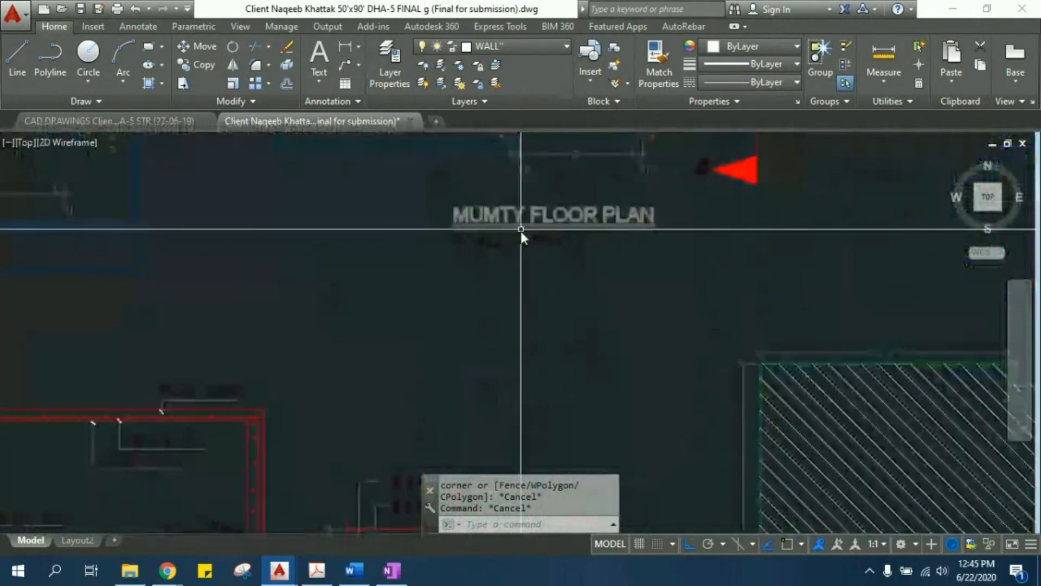
middle_click_drag(137, 307, 588, 309)
scroll(400, 305, "down", 4)
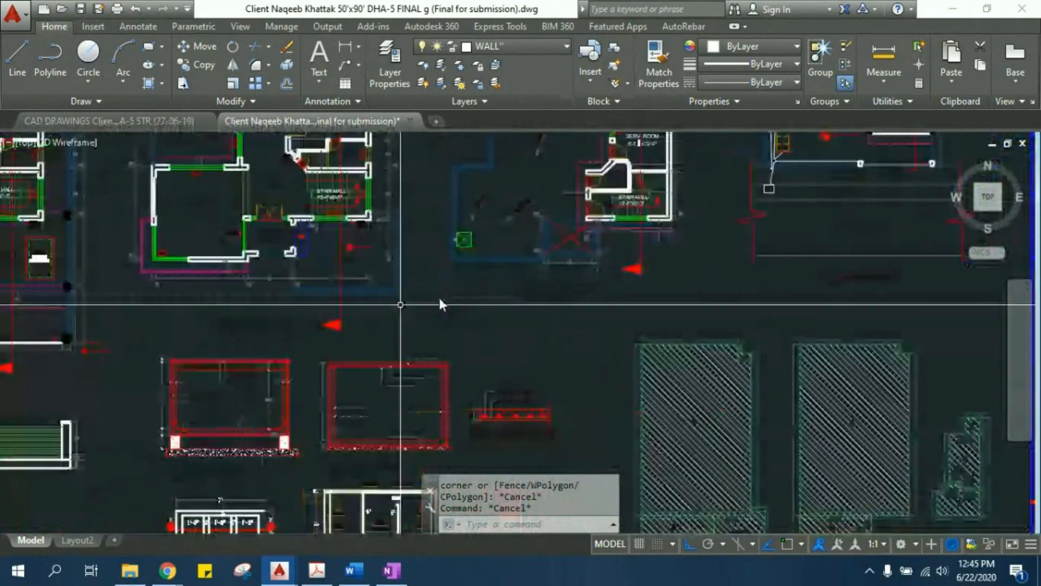
middle_click_drag(642, 134, 353, 293)
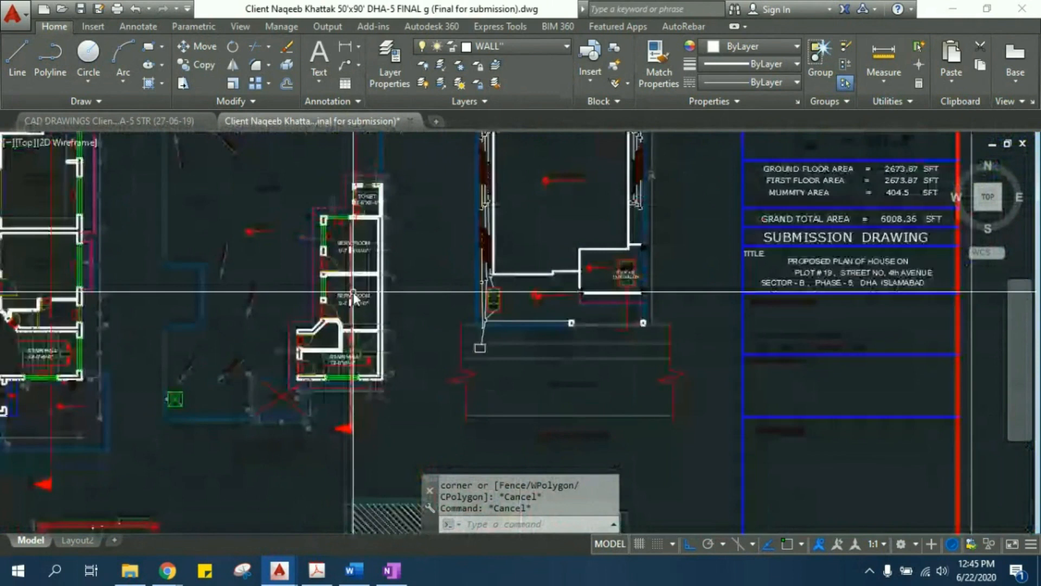
- Examine the site/service plan, including the building outline, service area, footpath, 4th Avenue and the plan's title
scroll(353, 292, "up", 2)
middle_click_drag(501, 259, 362, 365)
scroll(362, 366, "down", 2)
middle_click_drag(484, 351, 496, 425)
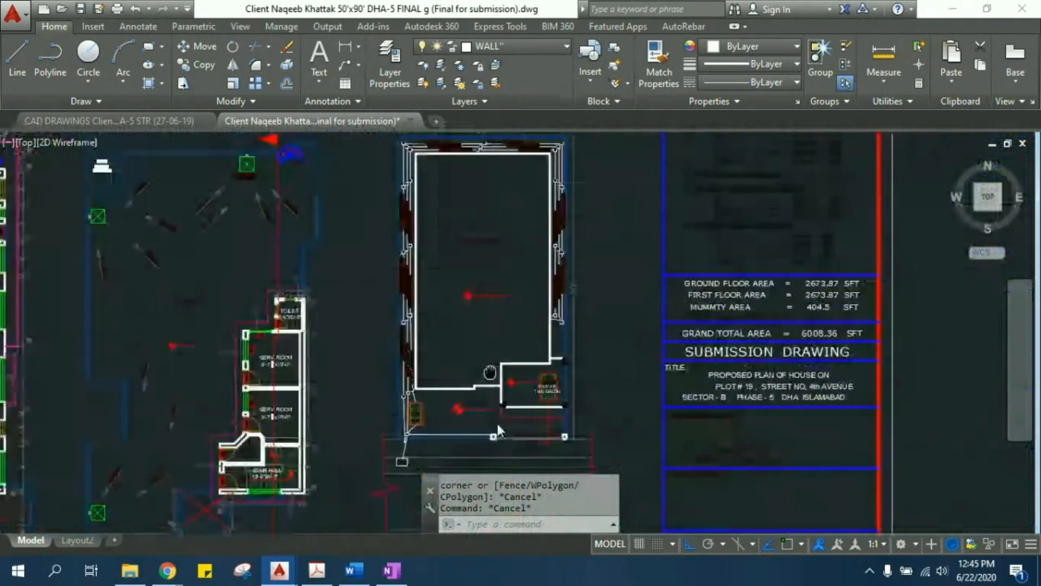
scroll(497, 425, "down", 2)
mouse_move(515, 181)
middle_mouse_down()
mouse_move(505, 353)
mouse_move(435, 412)
middle_mouse_up()
scroll(435, 412, "up", 4)
scroll(435, 412, "up", 2)
mouse_move(364, 313)
middle_mouse_down()
mouse_move(346, 249)
mouse_move(377, 434)
mouse_move(412, 369)
mouse_move(425, 389)
mouse_move(509, 216)
middle_mouse_up()
scroll(425, 389, "down", 2)
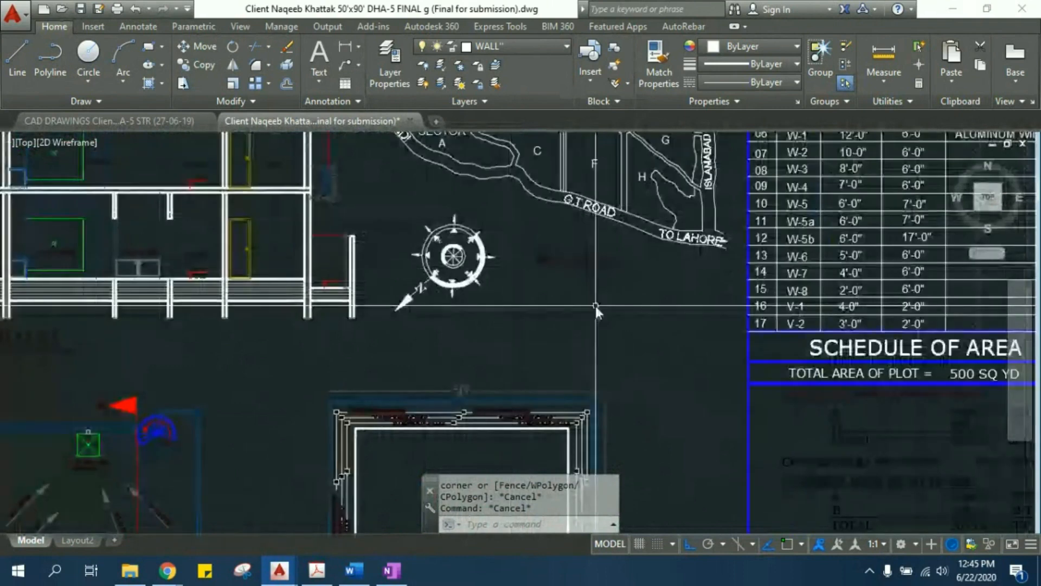
middle_click_drag(496, 333, 602, 147)
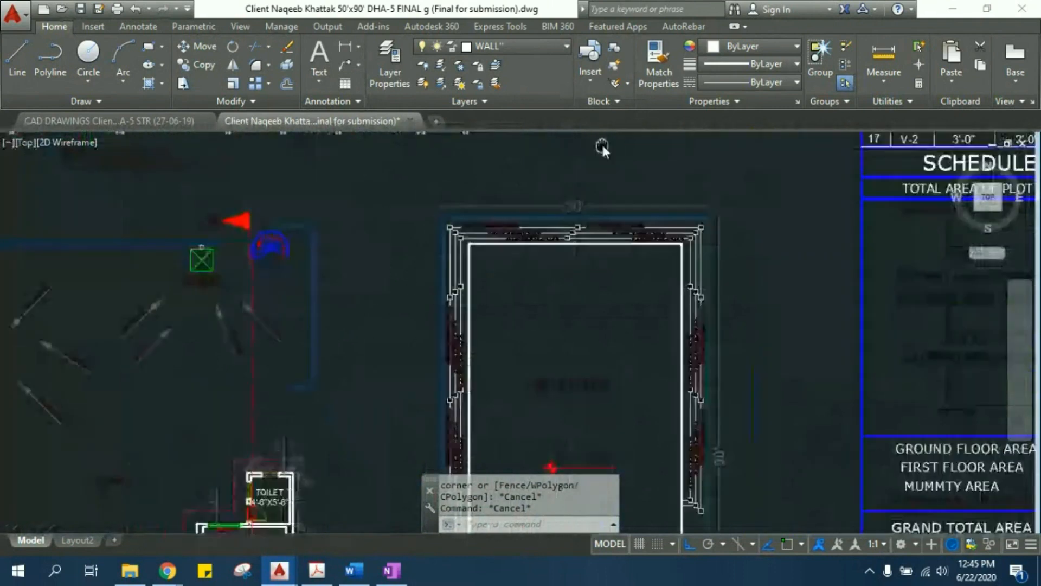
scroll(602, 147, "down", 4)
scroll(591, 313, "up", 7)
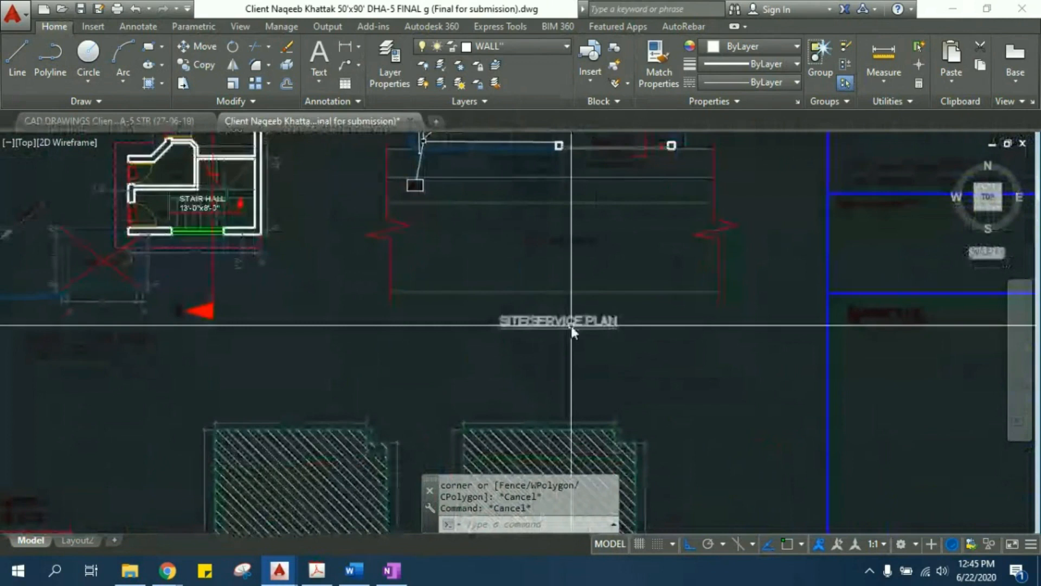
scroll(737, 254, "down", 4)
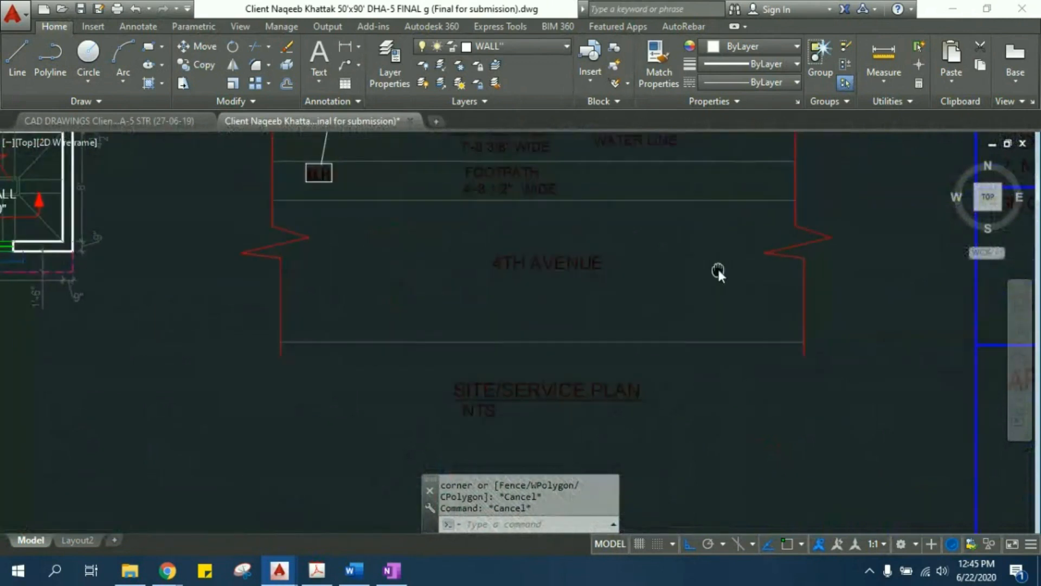
scroll(393, 314, "up", 3)
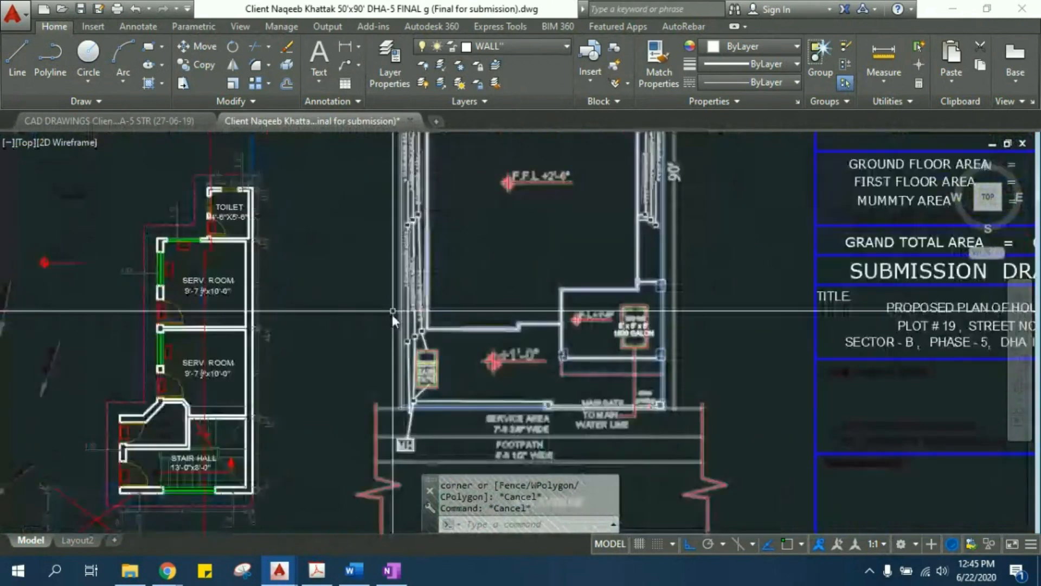
- Follow the water lines and manholes beside the building on the site/service plan, and clear any selection
scroll(412, 227, "up", 1)
scroll(393, 245, "up", 5)
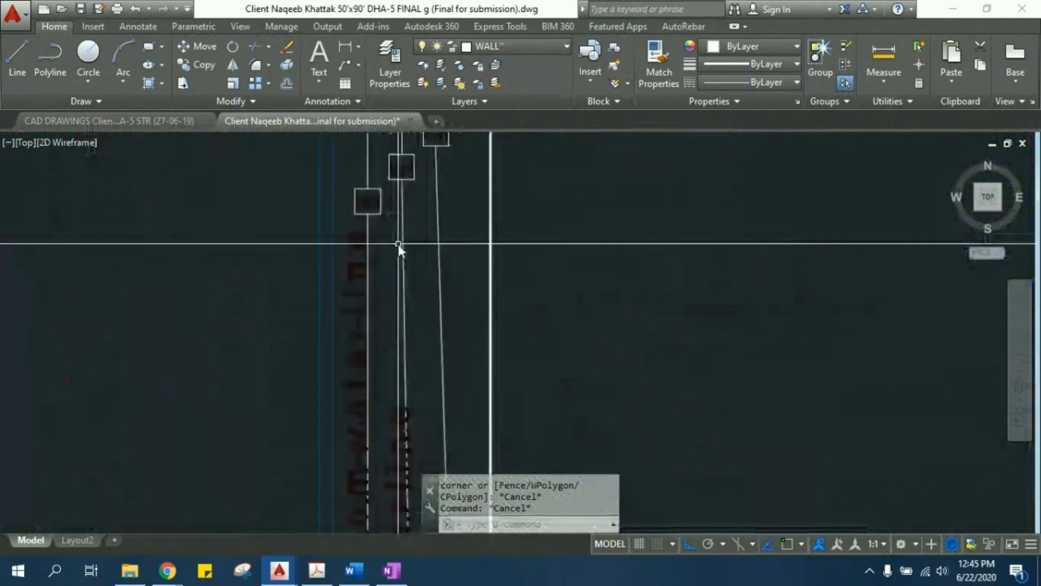
middle_click_drag(402, 356, 378, 180)
middle_click_drag(400, 429, 359, 285)
mouse_move(515, 280)
middle_mouse_down()
mouse_move(480, 366)
mouse_move(428, 382)
middle_mouse_up()
scroll(428, 383, "down", 5)
scroll(354, 325, "up", 4)
scroll(378, 364, "down", 2)
middle_click_drag(385, 233, 378, 470)
middle_click_drag(359, 267, 343, 446)
scroll(343, 445, "down", 2)
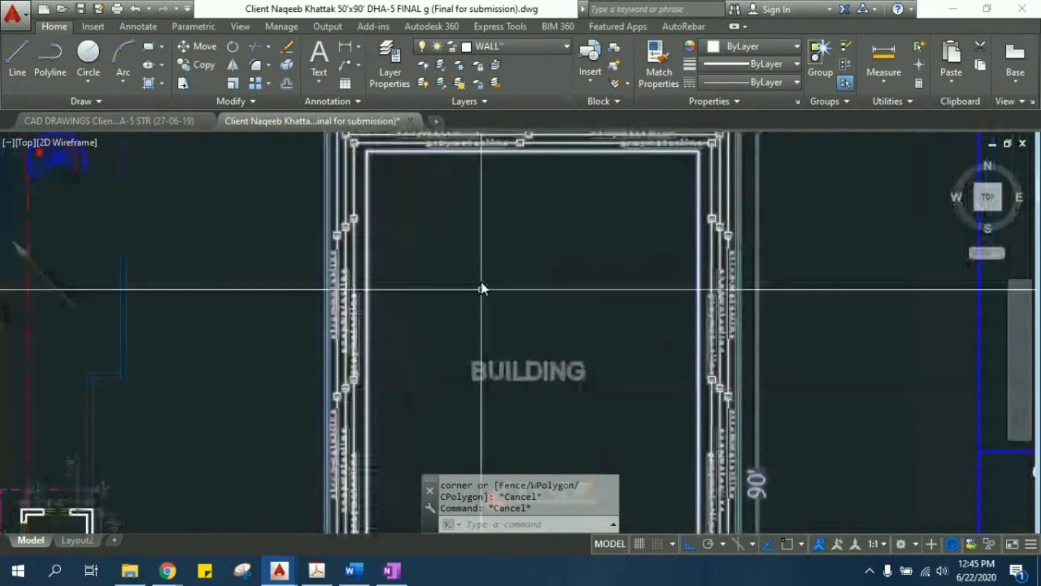
left_click(406, 154)
key("Escape")
- Examine the storm, soap and gray water lines and their M.H boxes along the plot's 50' edge opposite the road
scroll(479, 298, "down", 2)
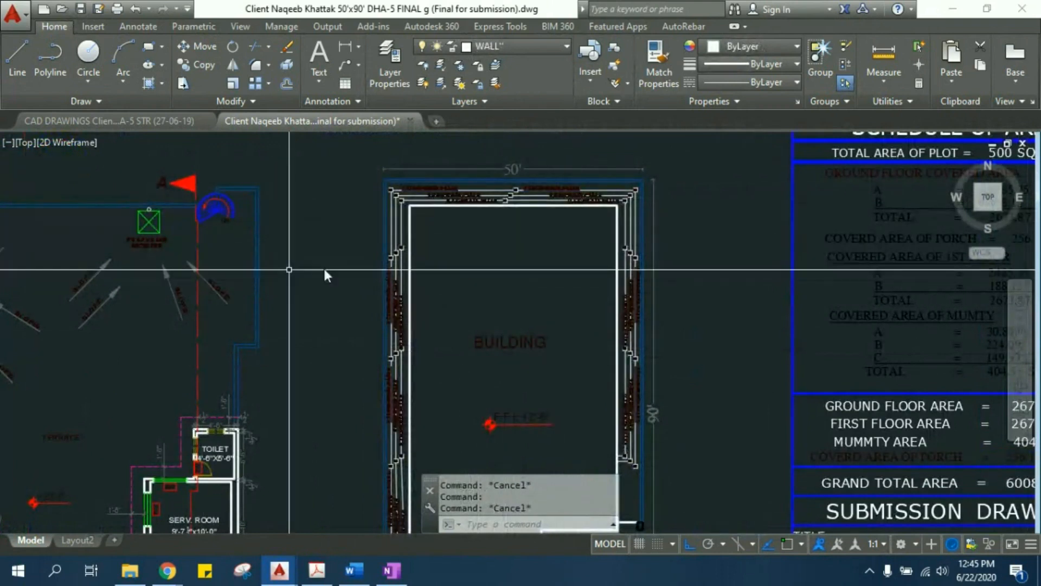
middle_click_drag(534, 223, 548, 272)
scroll(549, 266, "up", 5)
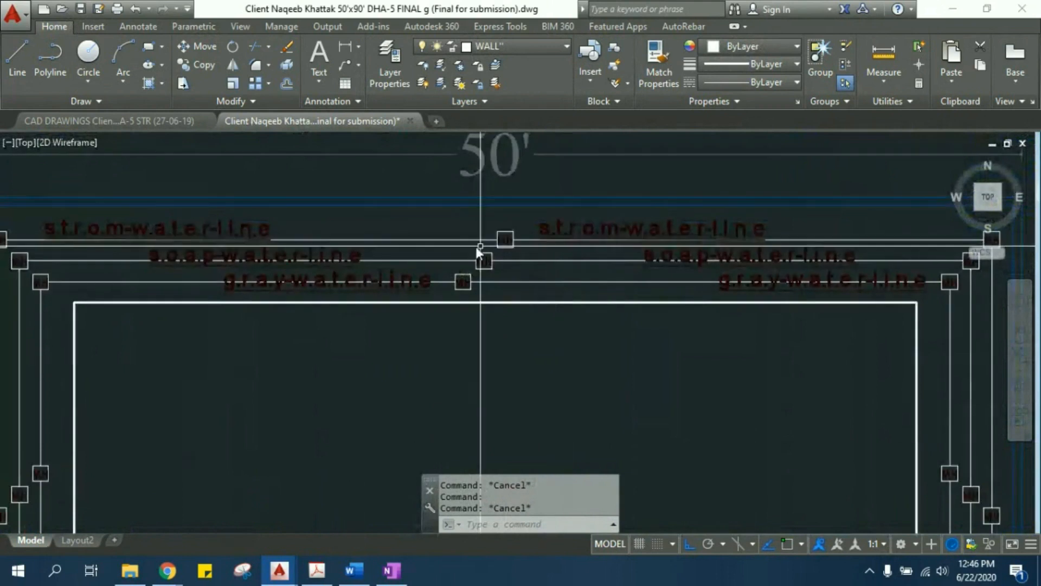
middle_click_drag(131, 268, 287, 275)
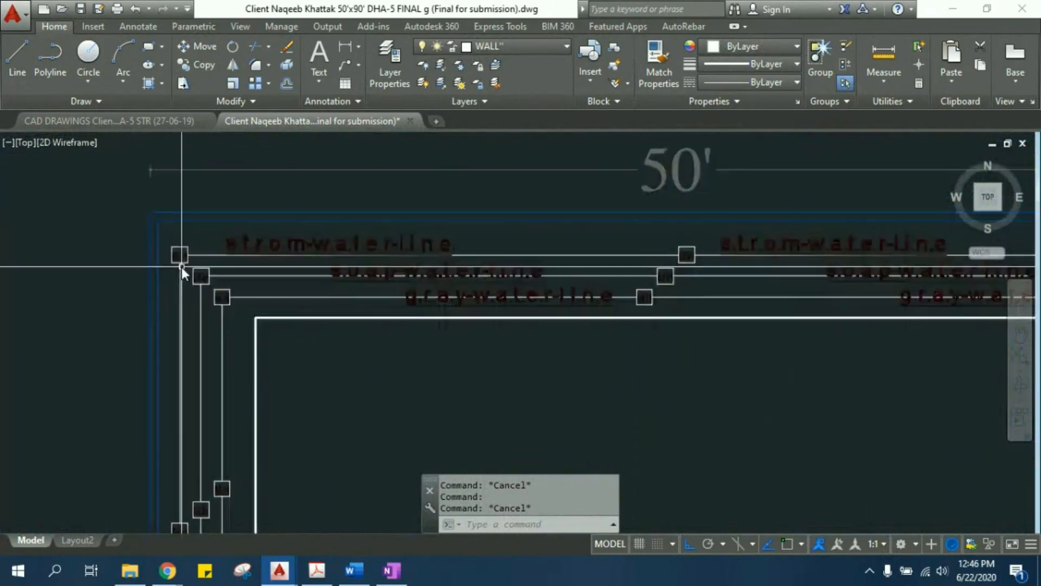
scroll(184, 262, "up", 4)
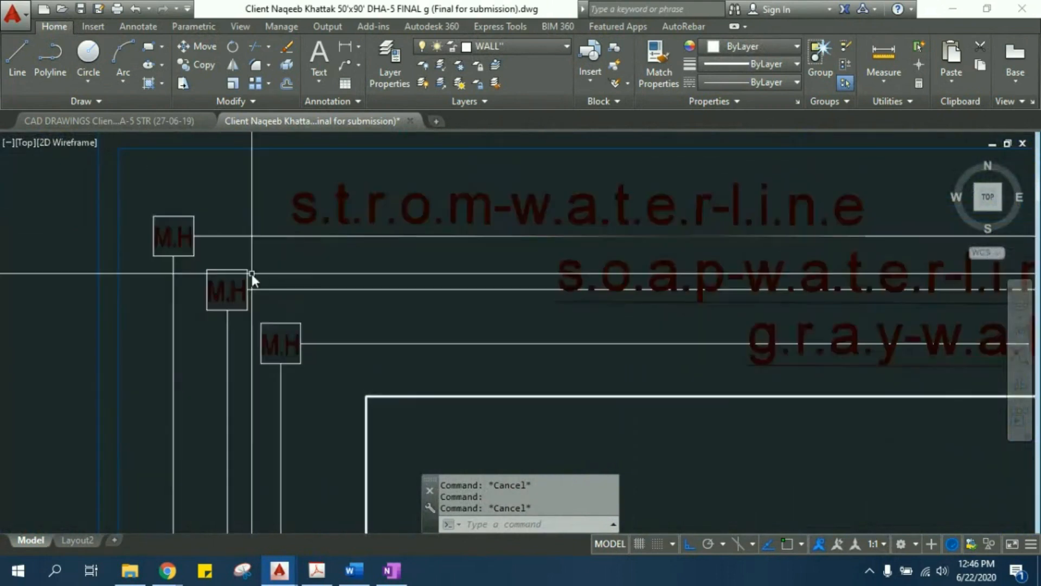
middle_click_drag(482, 297, 283, 270)
scroll(284, 271, "down", 2)
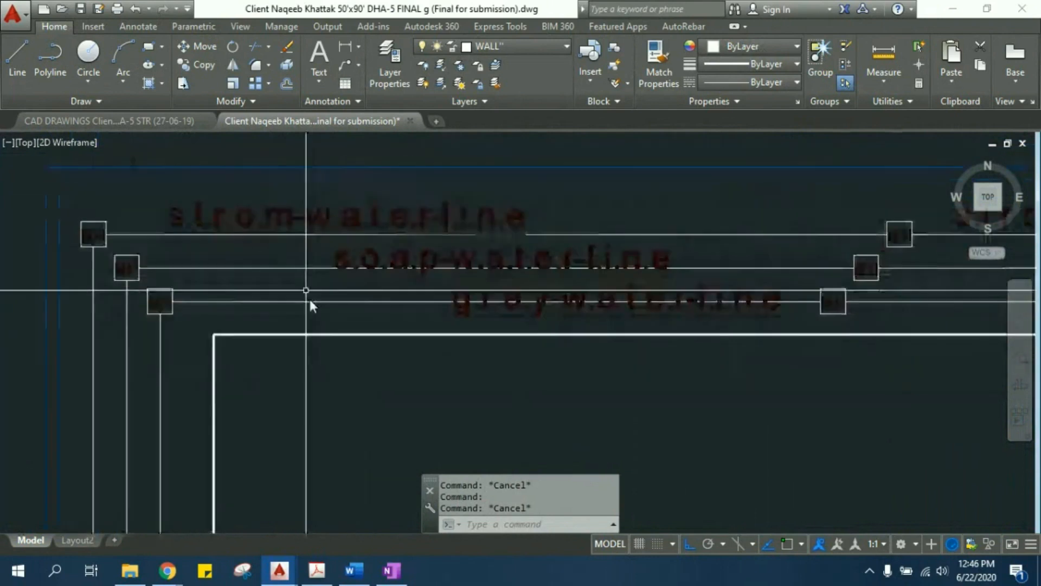
middle_click_drag(695, 377, 587, 302)
scroll(582, 303, "down", 2)
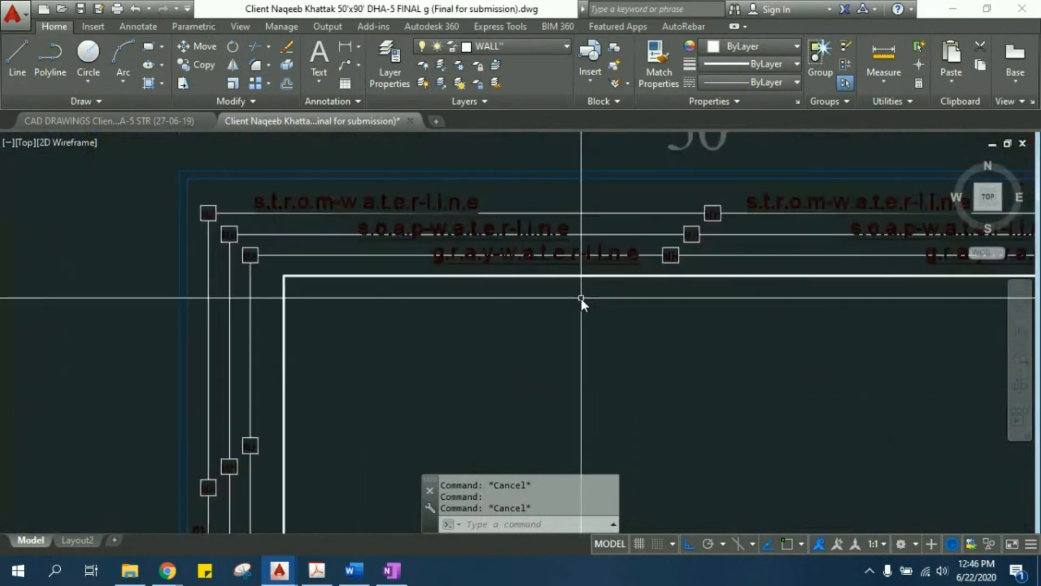
scroll(569, 246, "down", 3)
scroll(568, 253, "down", 5)
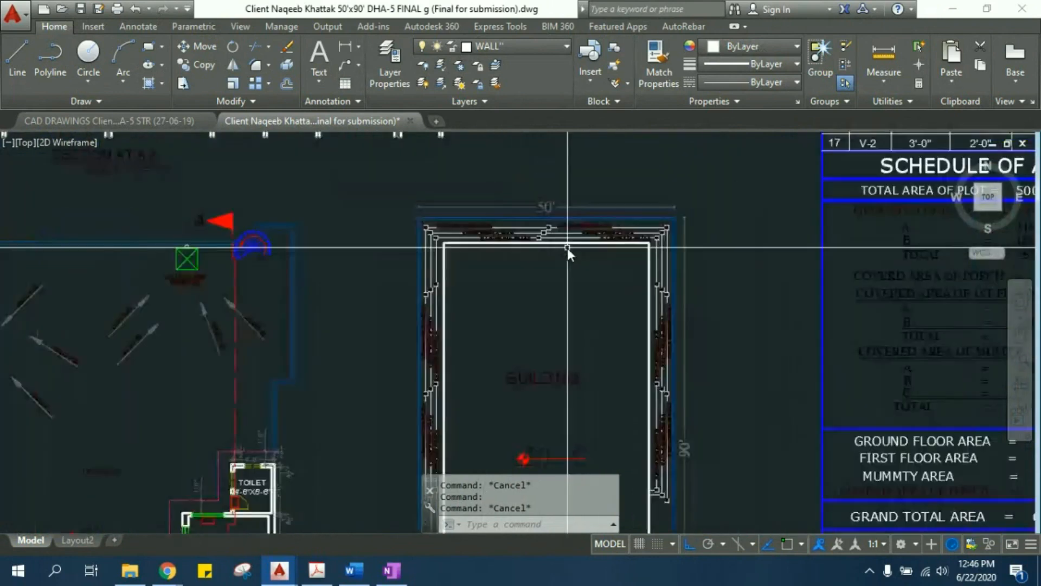
- Examine the ramp detail below the boundary wall elevation, from the road level across the footpath and service area to the plot boundary
scroll(459, 232, "down", 3)
scroll(251, 376, "up", 3)
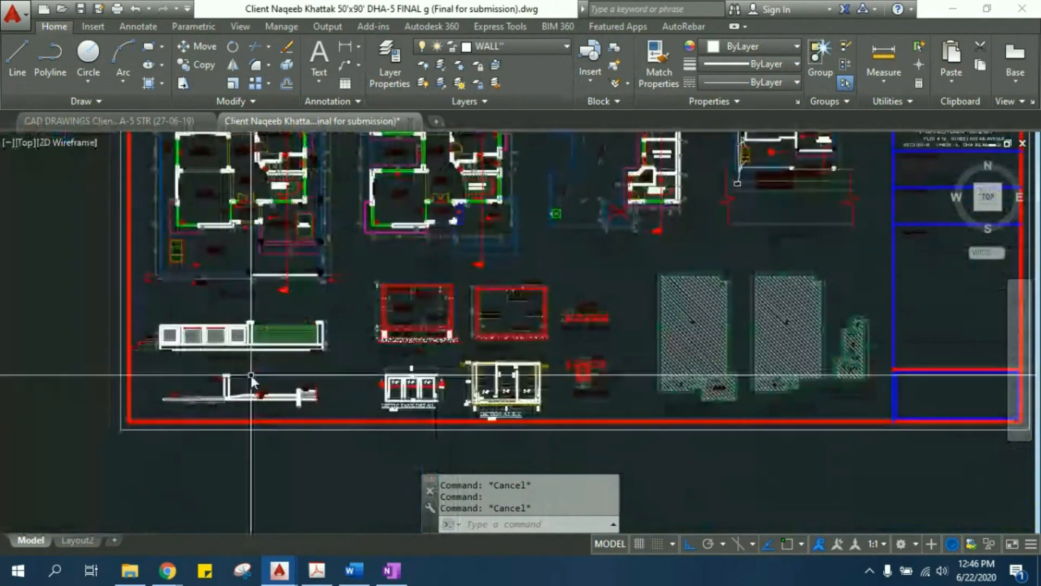
scroll(251, 376, "up", 3)
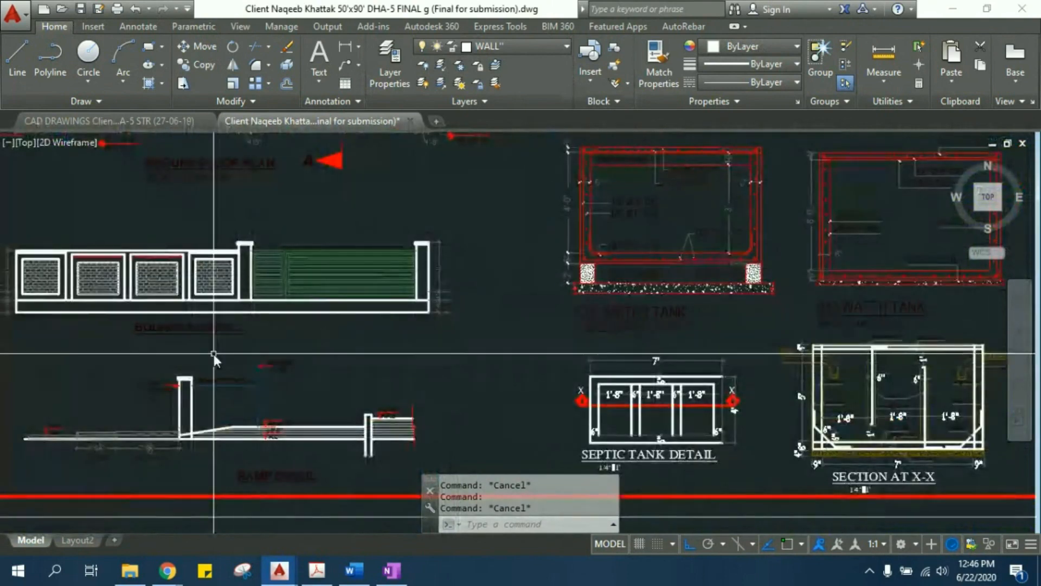
scroll(213, 353, "up", 2)
middle_click_drag(229, 404, 367, 252)
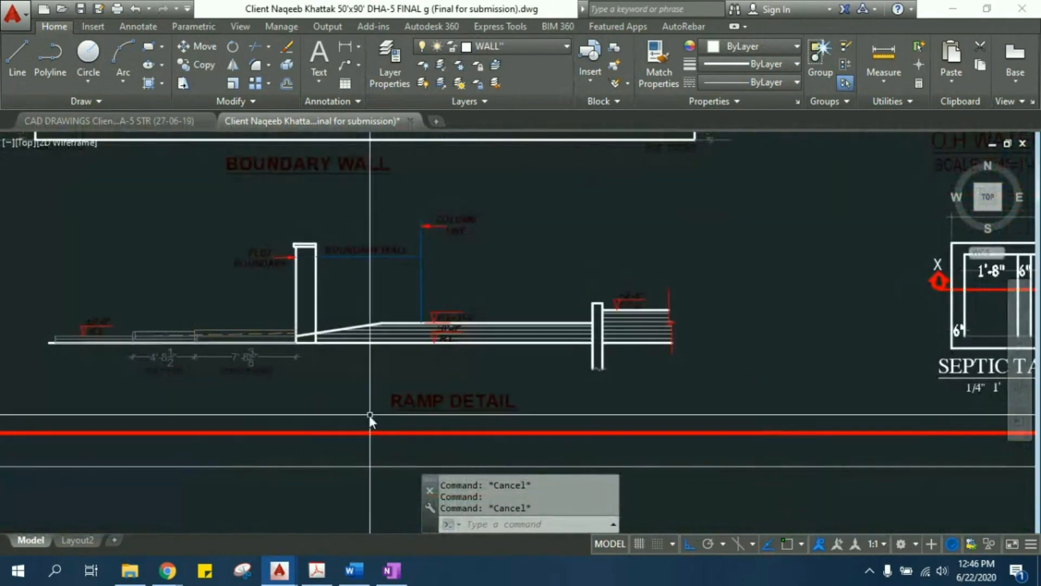
scroll(226, 352, "up", 2)
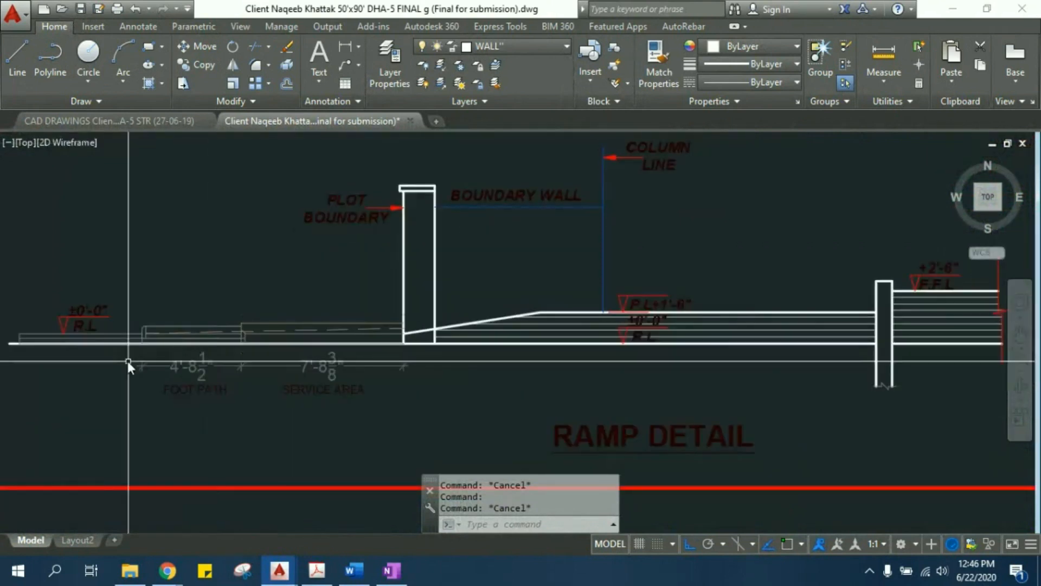
scroll(97, 340, "up", 2)
mouse_move(815, 305)
middle_mouse_down()
mouse_move(372, 324)
mouse_move(289, 364)
middle_mouse_up()
scroll(290, 364, "down", 2)
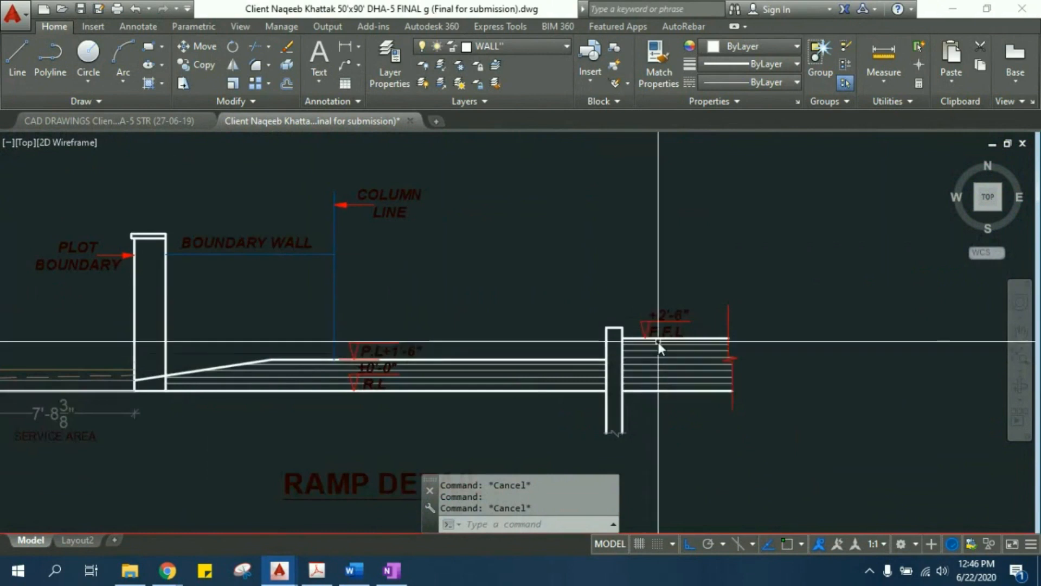
middle_click_drag(309, 353, 633, 285)
scroll(249, 310, "up", 4)
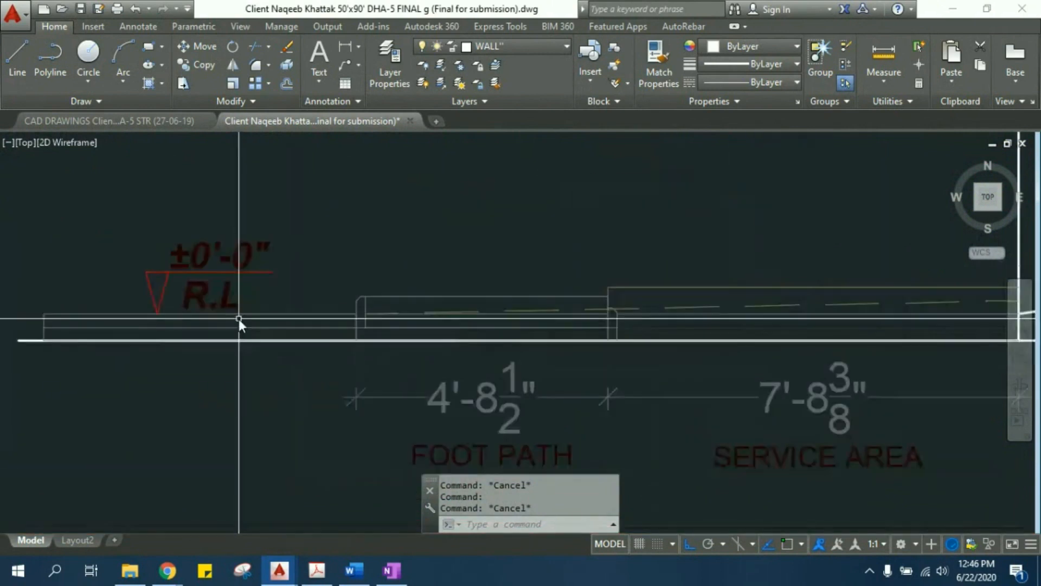
scroll(338, 292, "down", 4)
middle_click_drag(638, 294, 406, 309)
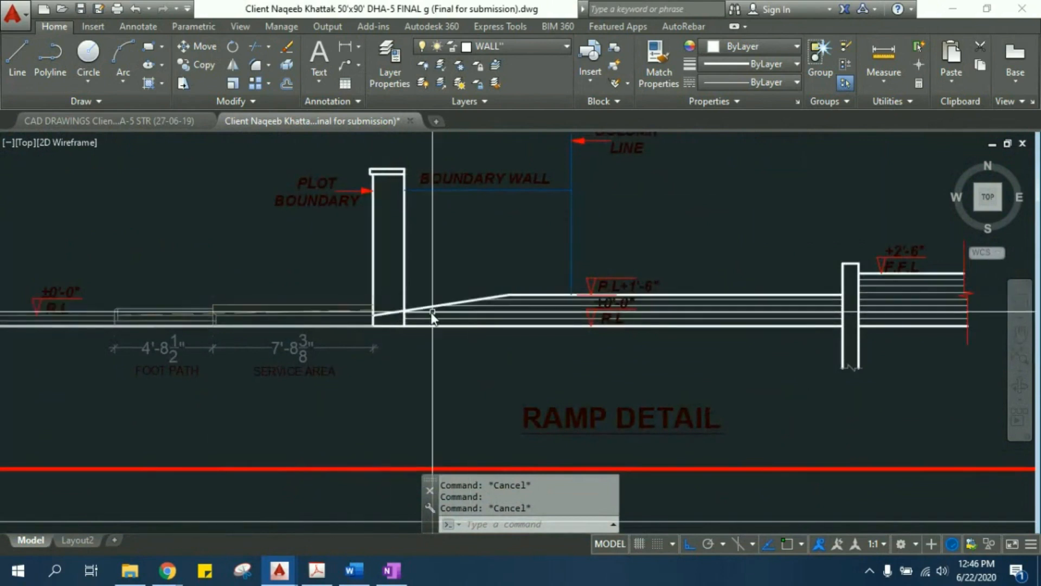
- Compare the R.L, P.L and F.F.L level marks in the ramp detail, from the column line to the finished floor
mouse_move(579, 282)
middle_mouse_down()
mouse_move(475, 346)
mouse_move(408, 341)
middle_mouse_up()
scroll(410, 265, "up", 2)
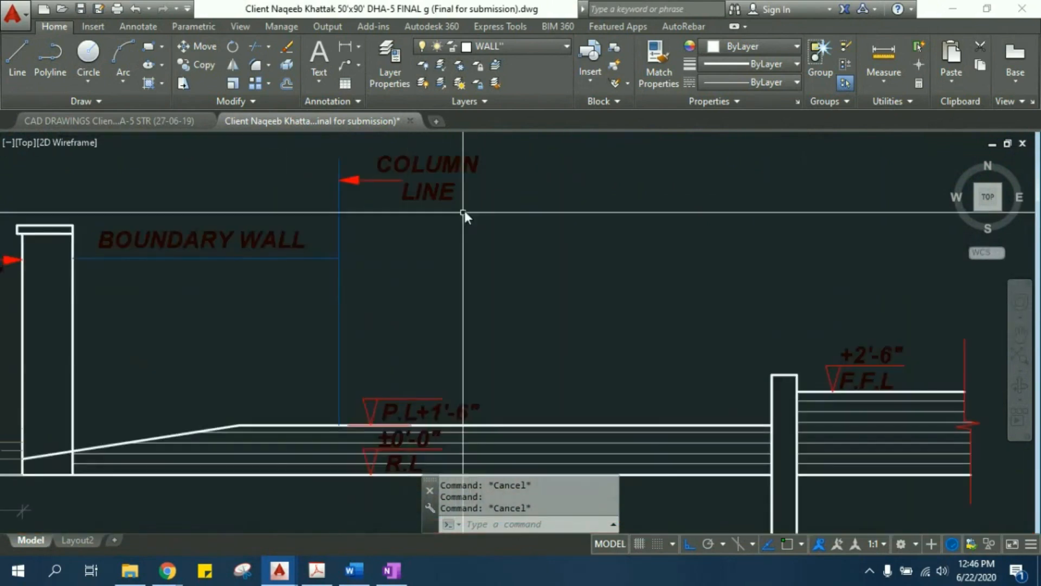
middle_click_drag(484, 267, 421, 304)
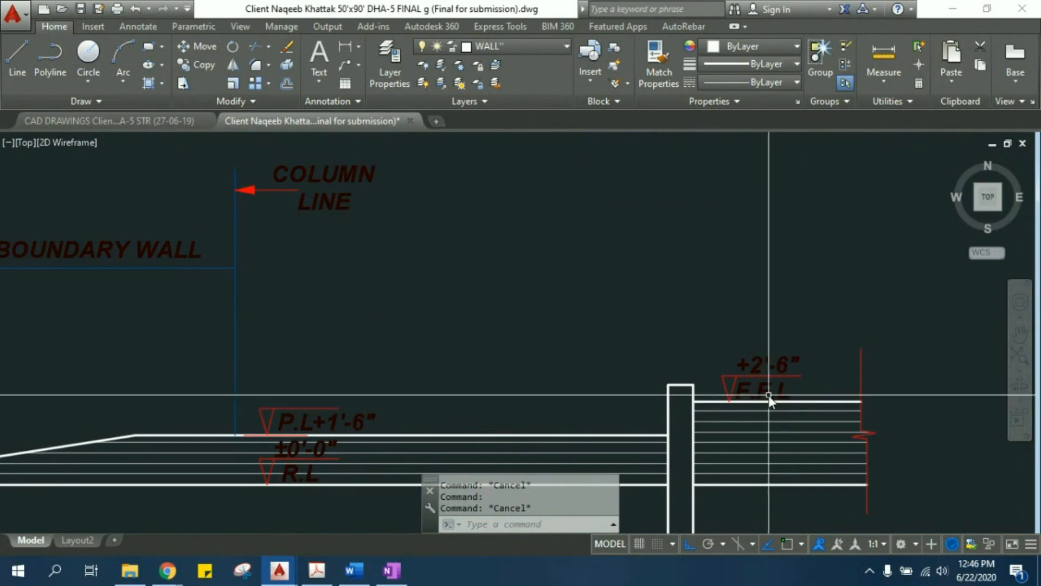
scroll(486, 407, "up", 2)
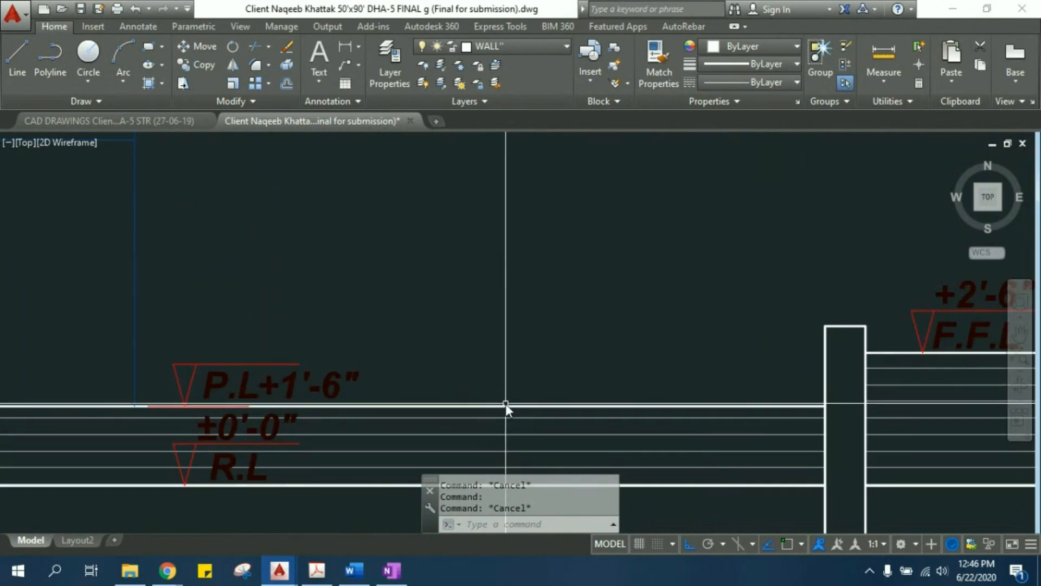
middle_click_drag(902, 326, 617, 362)
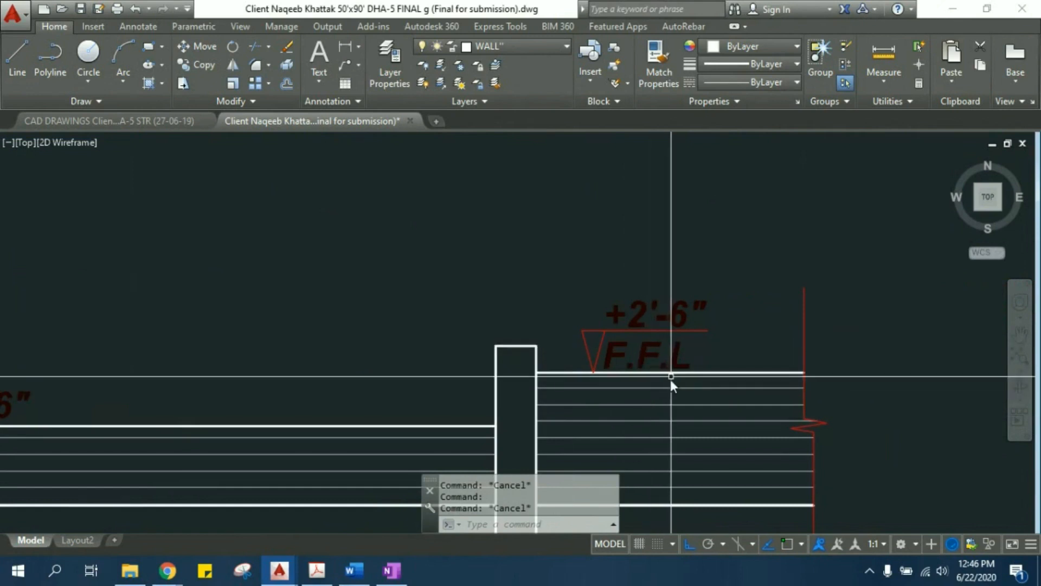
mouse_move(10, 372)
middle_mouse_down()
mouse_move(363, 335)
mouse_move(364, 347)
middle_mouse_up()
scroll(363, 347, "down", 4)
- Look over the water tank, septic tank, RCC slab and beam details between the ramp detail and the block plans
middle_click_drag(247, 393, 342, 270)
scroll(344, 266, "down", 2)
scroll(593, 239, "down", 2)
mouse_move(592, 239)
middle_mouse_down()
mouse_move(517, 261)
mouse_move(214, 250)
middle_mouse_up()
mouse_move(308, 148)
middle_mouse_down()
mouse_move(346, 258)
mouse_move(357, 346)
middle_mouse_up()
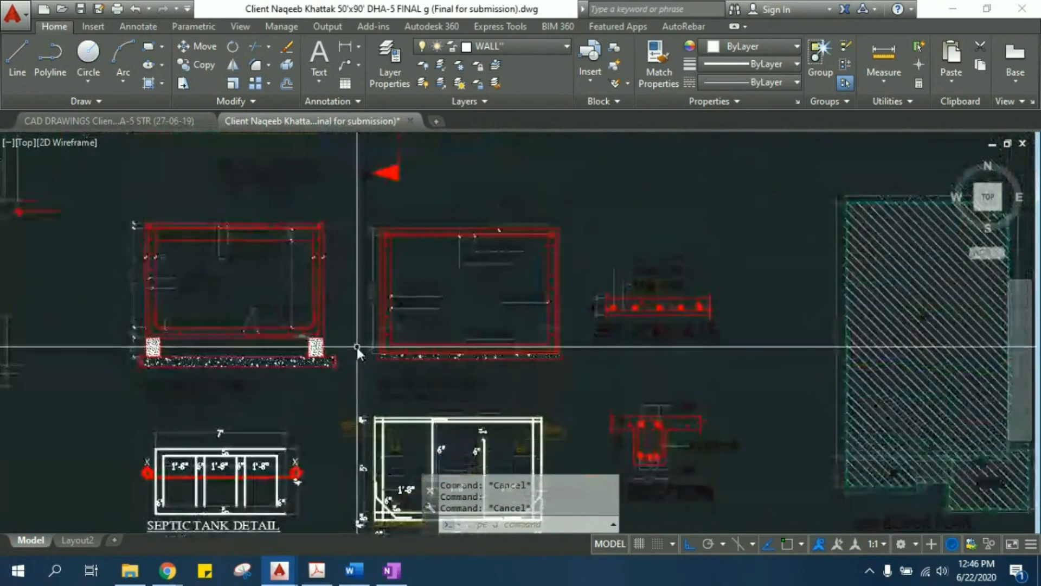
scroll(382, 336, "down", 3)
scroll(588, 376, "up", 4)
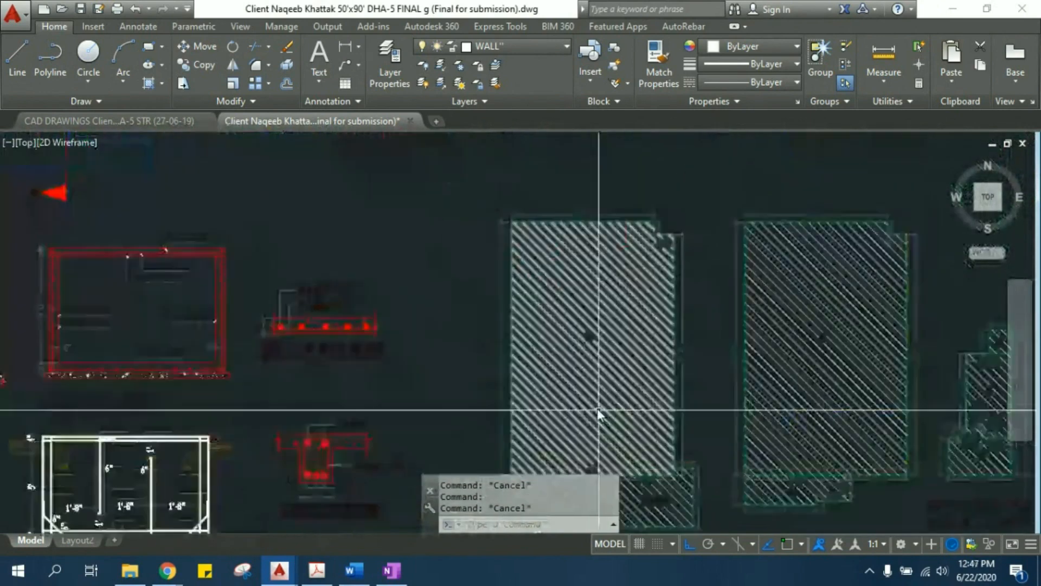
- Compare the hatched areas of the ground floor, first floor and mumty block plans, including the porch block
middle_click_drag(594, 439, 318, 205)
scroll(305, 271, "up", 2)
middle_click_drag(320, 255, 325, 323)
middle_click_drag(357, 245, 359, 340)
middle_click_drag(366, 263, 376, 438)
middle_click_drag(487, 259, 490, 336)
scroll(491, 337, "down", 4)
middle_click_drag(485, 467, 402, 353)
scroll(401, 353, "up", 6)
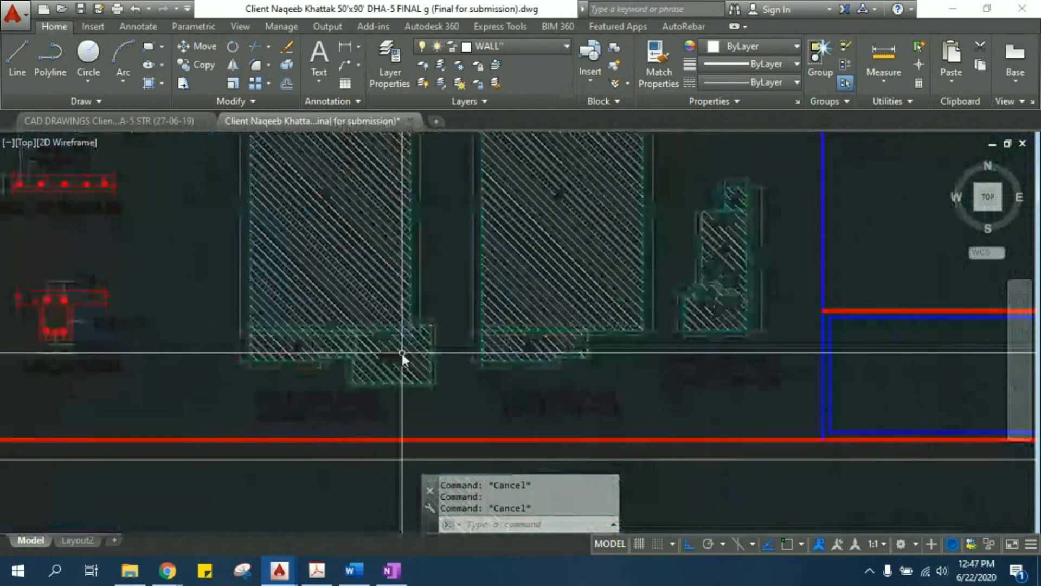
mouse_move(244, 339)
middle_mouse_down()
mouse_move(344, 251)
mouse_move(357, 258)
mouse_move(340, 298)
middle_mouse_up()
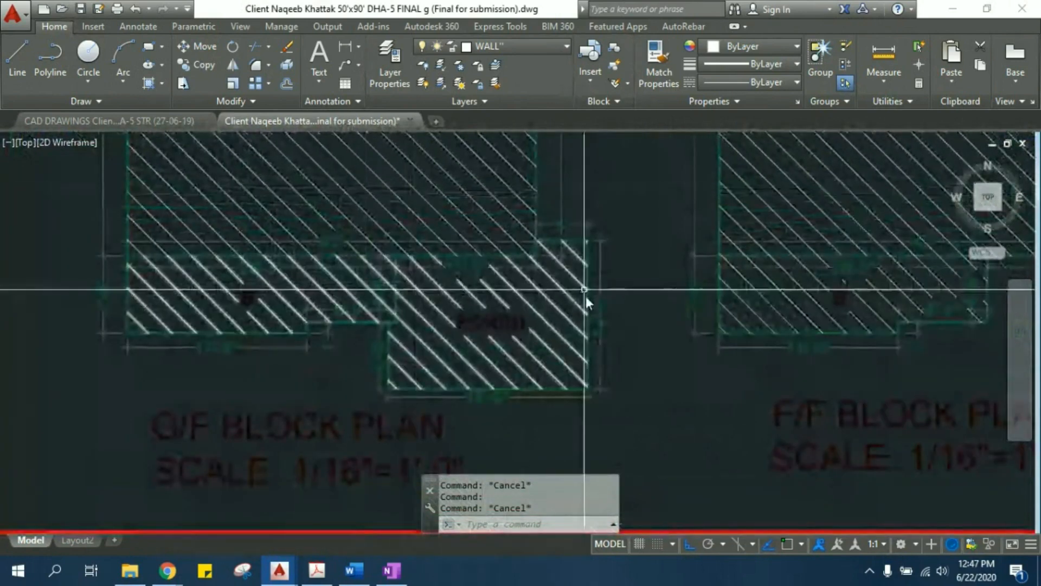
scroll(546, 298, "down", 2)
middle_click_drag(632, 288, 471, 321)
scroll(508, 326, "down", 2)
middle_click_drag(582, 228, 494, 309)
middle_click_drag(605, 285, 462, 259)
middle_click_drag(359, 253, 421, 310)
middle_click_drag(294, 298, 493, 288)
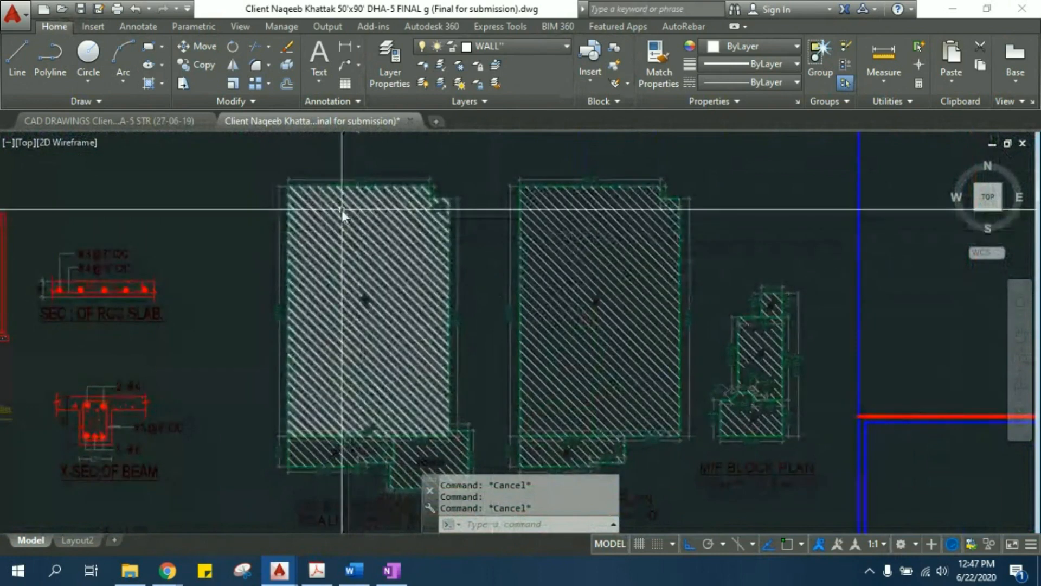
- Start an Area measurement on the G/F block plan, picking the corners of its 35'-3" upper edge and the adjoining notch
middle_click_drag(343, 214, 307, 294)
type("AREA")
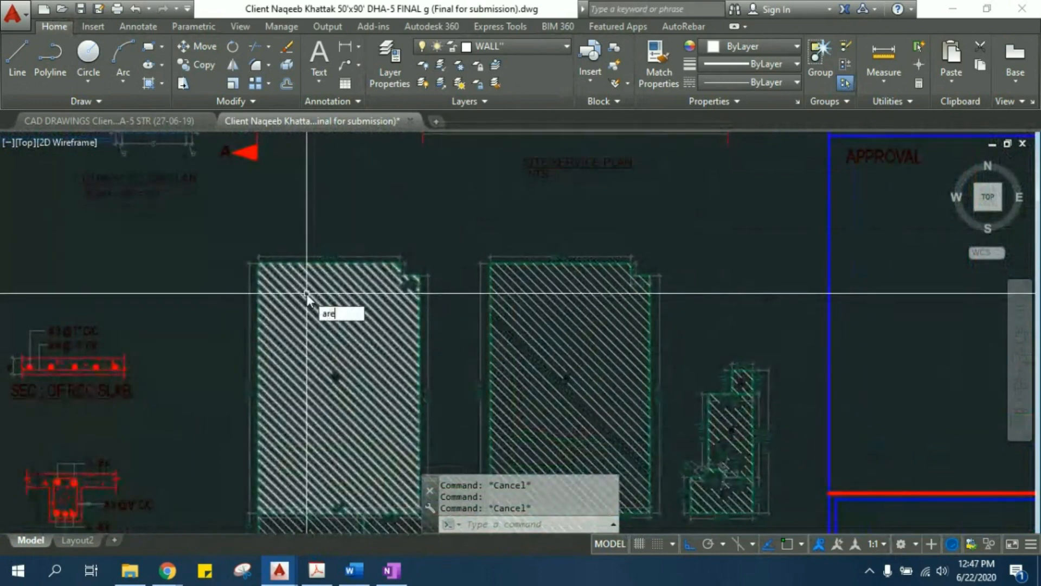
left_click(349, 328)
scroll(272, 263, "up", 3)
scroll(272, 262, "up", 3)
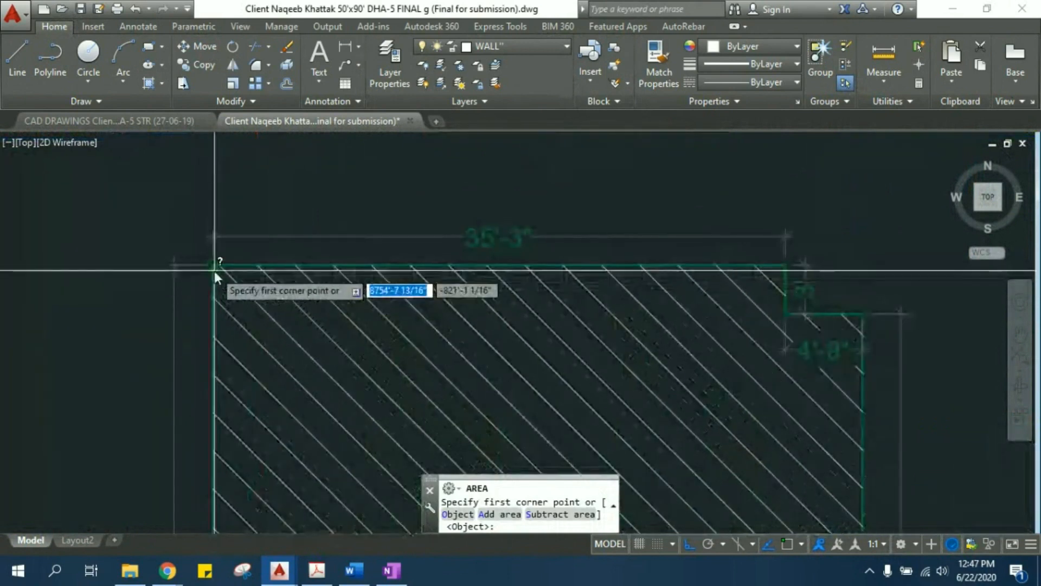
left_click(214, 266)
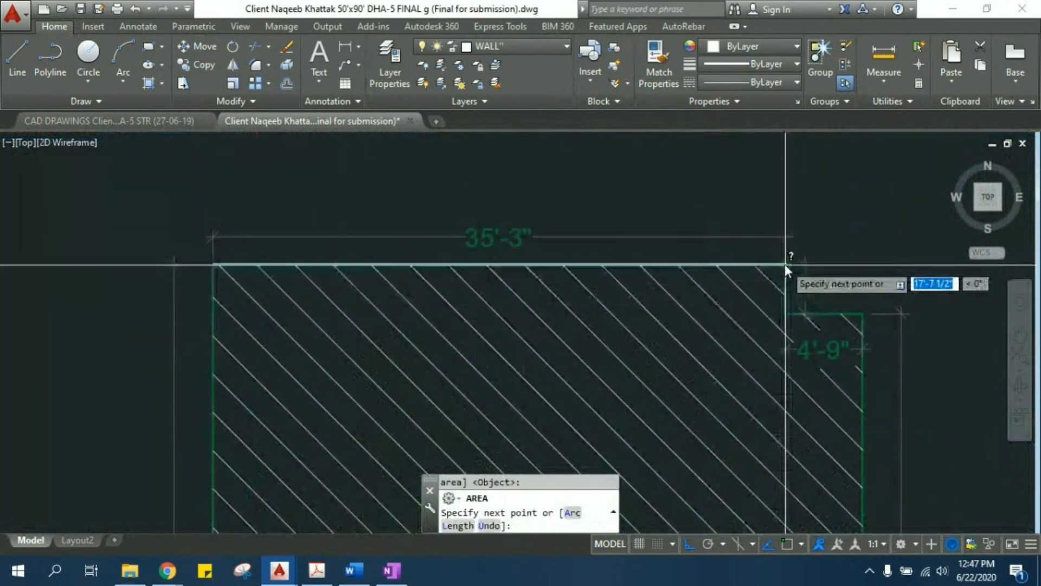
left_click(785, 264)
left_click(786, 312)
left_click(863, 314)
- Continue the area boundary down the block's long side and around the porch's outer corners to the far end of its 19'-6" edge
middle_click_drag(863, 392, 748, 271)
scroll(666, 209, "down", 4)
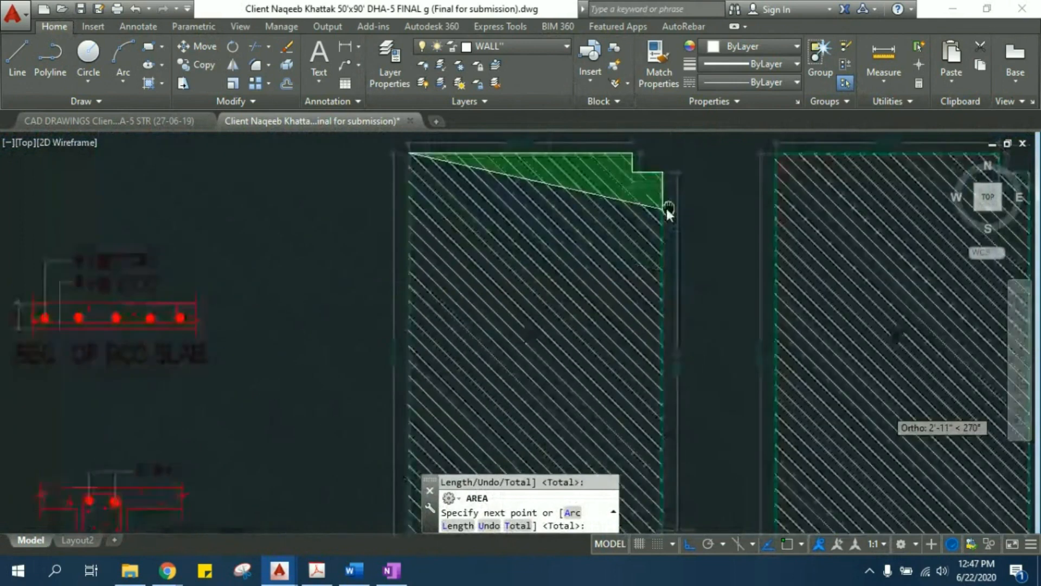
scroll(553, 223, "up", 6)
middle_click_drag(622, 367, 560, 240)
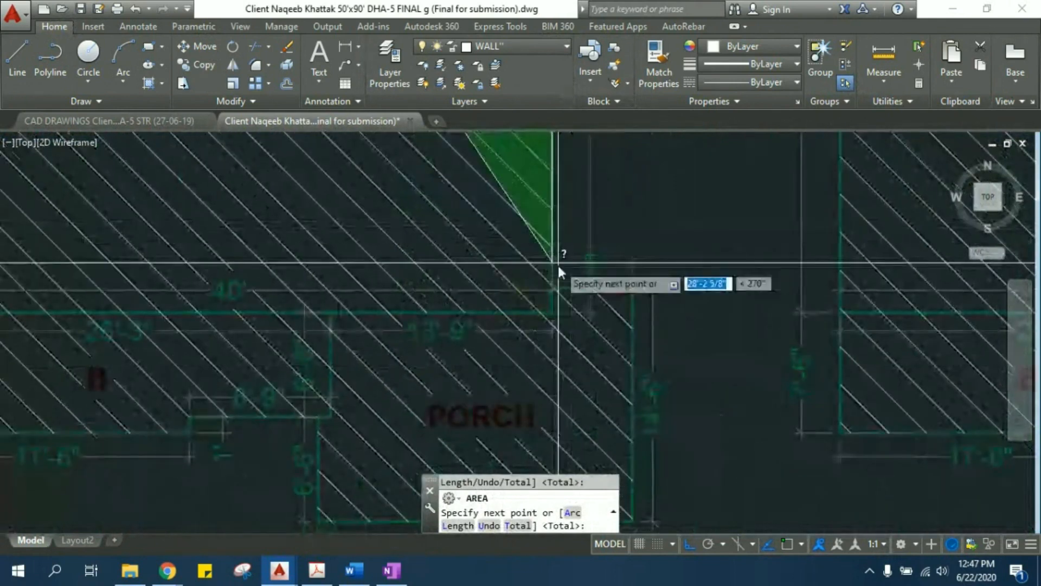
left_click(551, 287)
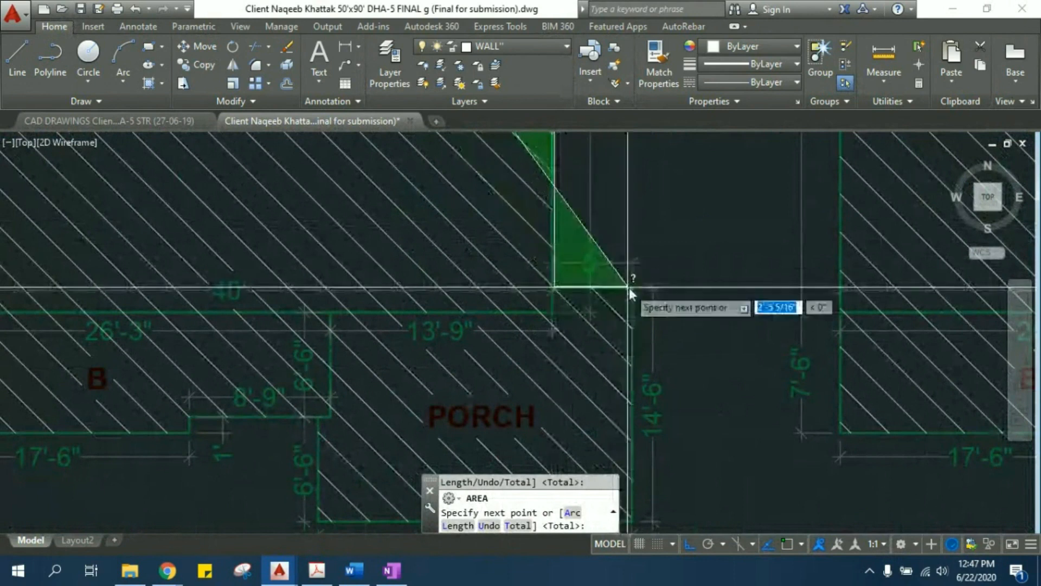
middle_click_drag(606, 340, 560, 93)
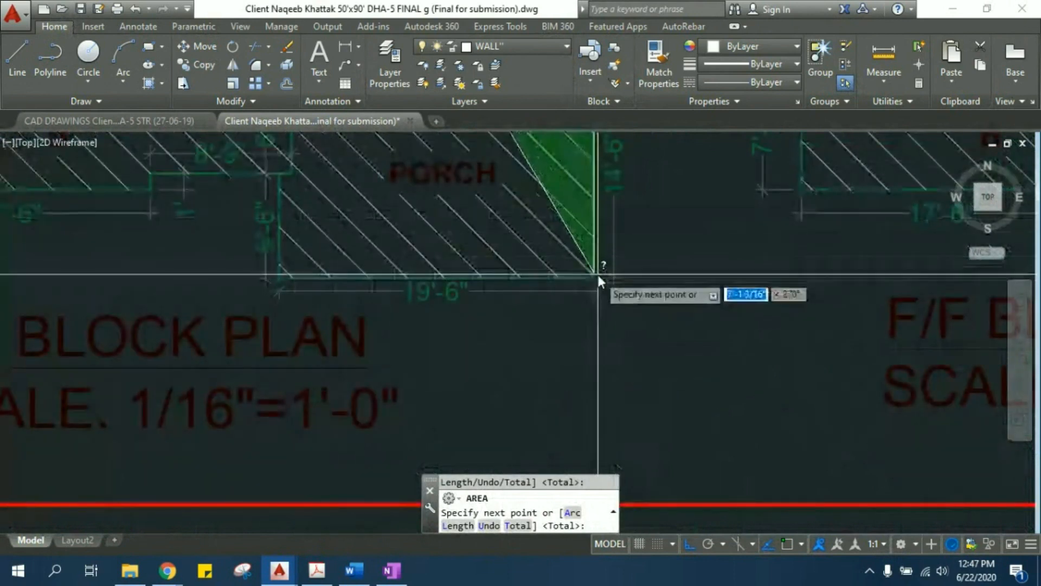
left_click(596, 273)
left_click(283, 281)
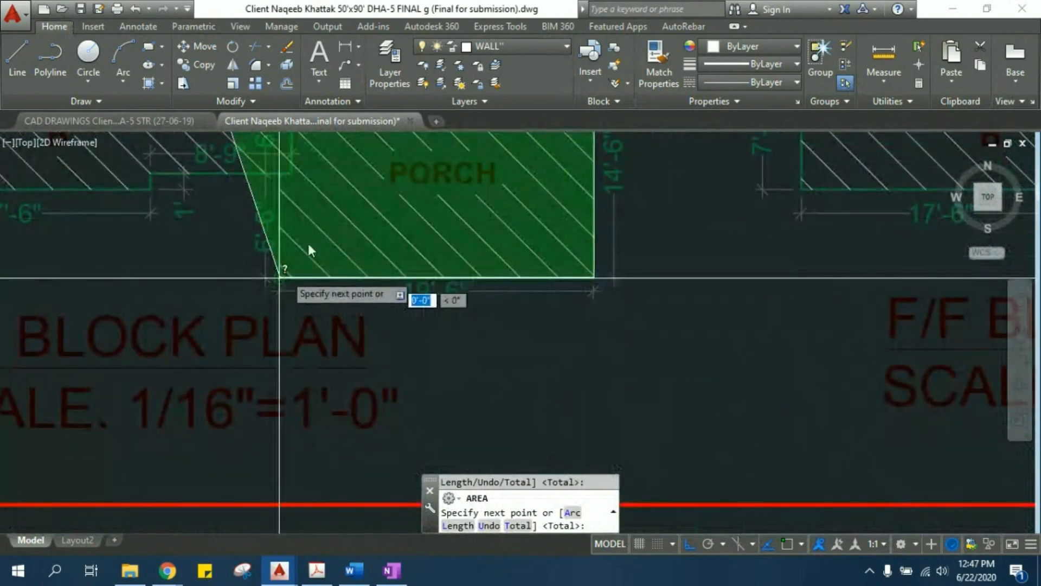
- Trace the area boundary from the porch up to block B and around the 8'-9" by 1' recess
scroll(551, 368, "down", 3)
scroll(556, 300, "up", 3)
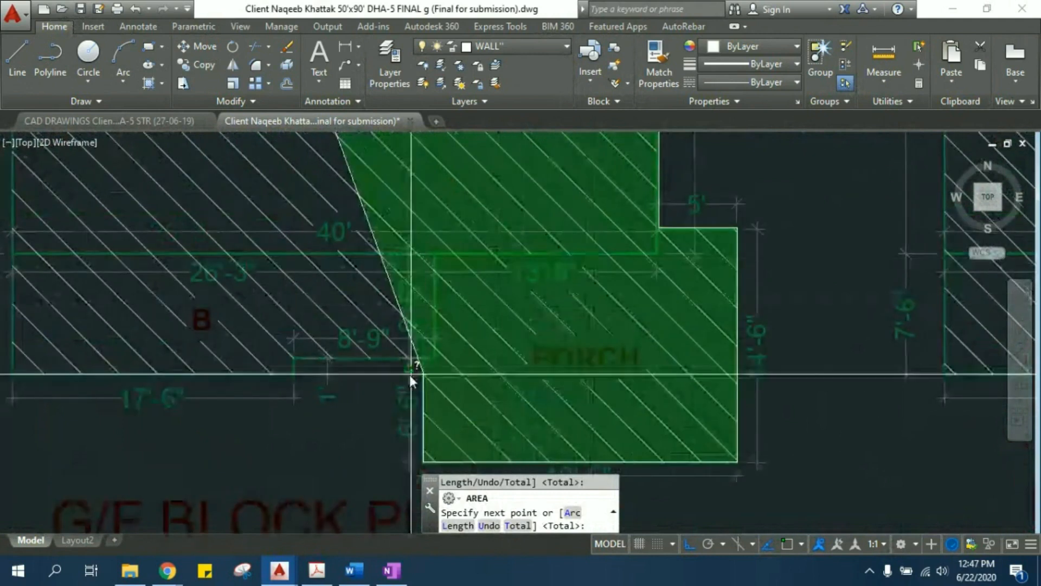
left_click(417, 358)
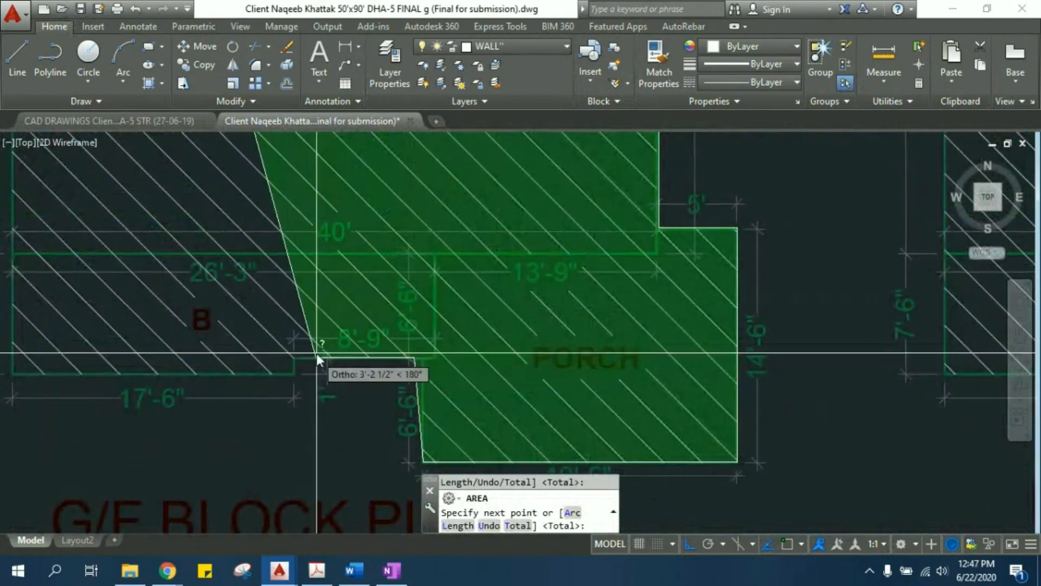
left_click(294, 358)
left_click(295, 375)
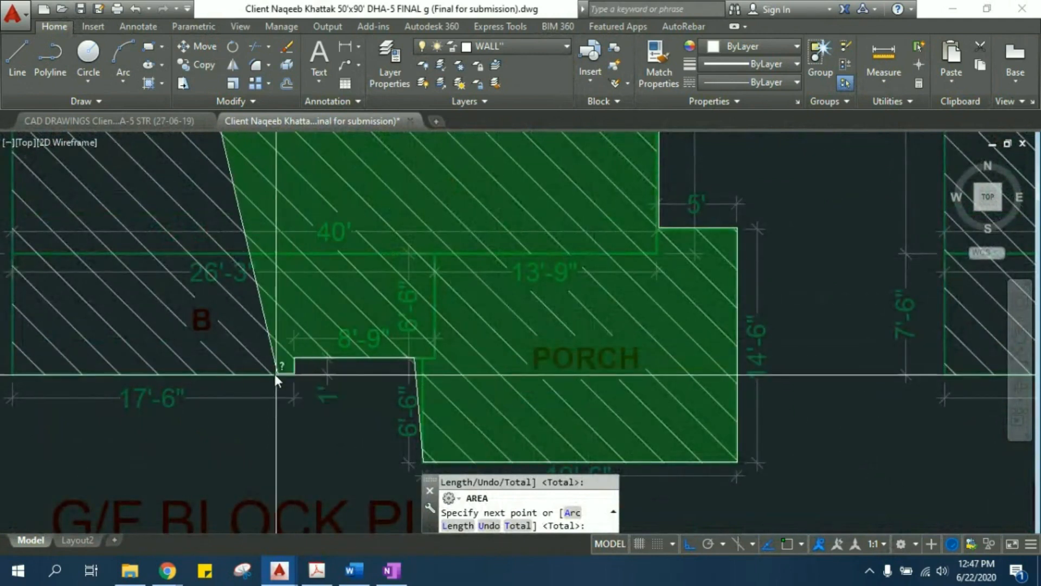
- Pick the outer corner of block B and complete the G/F block plan's area measurement including the porch
middle_click_drag(275, 373, 675, 398)
left_click(407, 391)
scroll(488, 313, "down", 2)
middle_click_drag(484, 323, 461, 433)
scroll(460, 434, "down", 5)
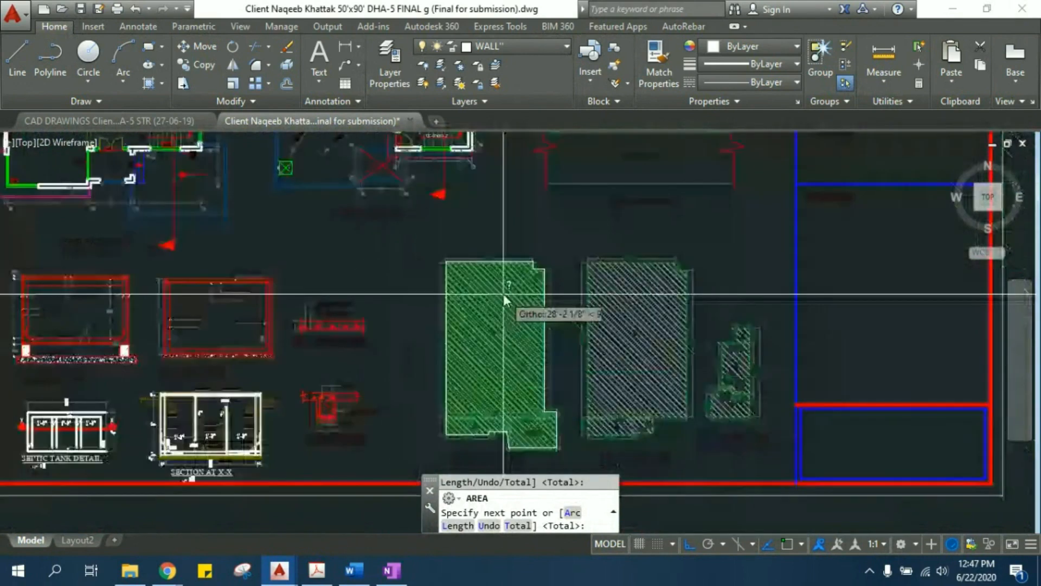
mouse_move(472, 330)
middle_mouse_down()
mouse_move(464, 368)
mouse_move(320, 250)
middle_mouse_up()
scroll(458, 360, "up", 2)
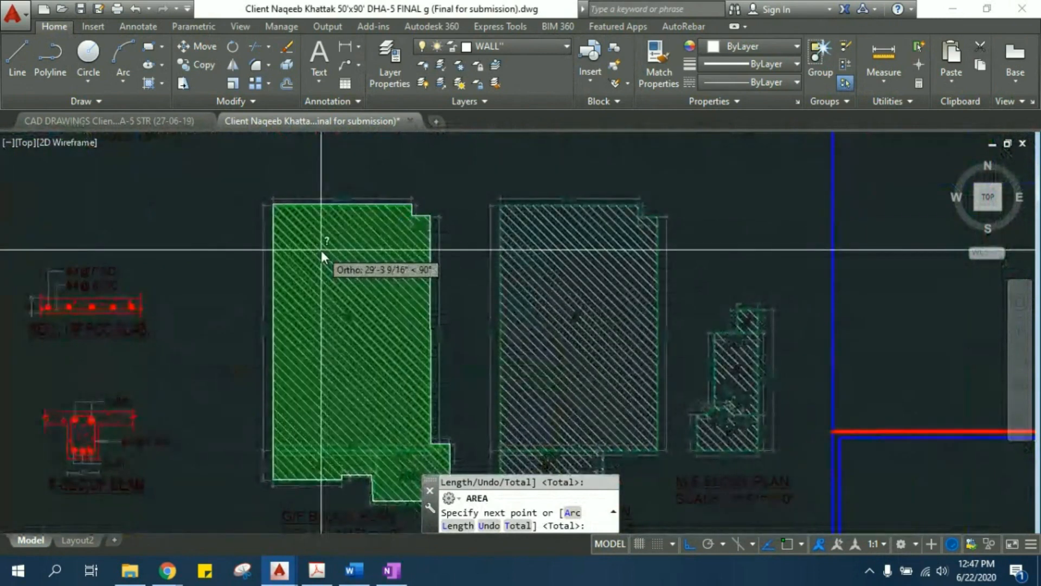
key("Return")
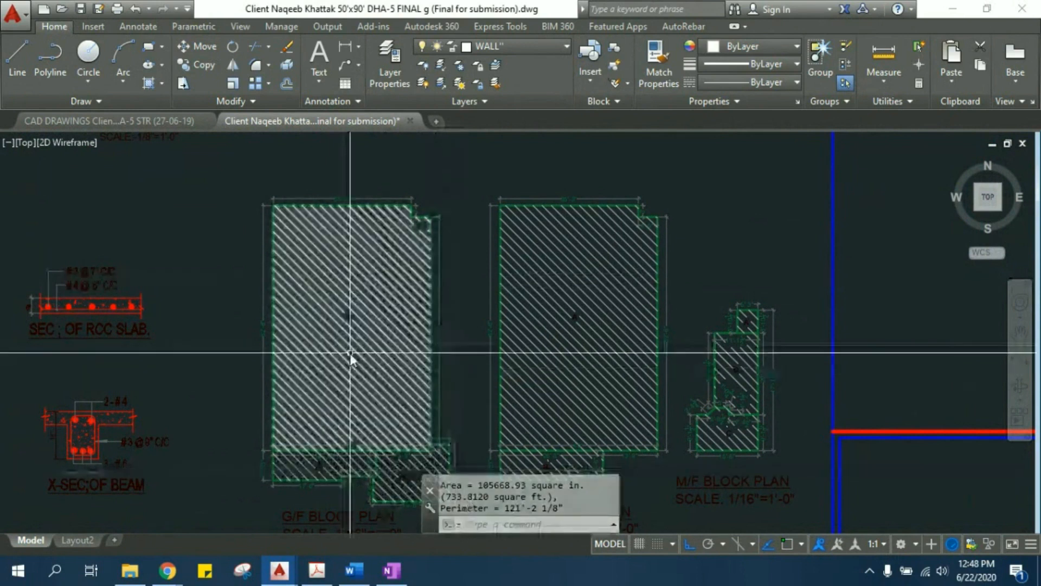
- Review the block plans and the whole sheet, and switch to the structural drawing to inspect its foundation plan and footing details
middle_click_drag(350, 353, 327, 320)
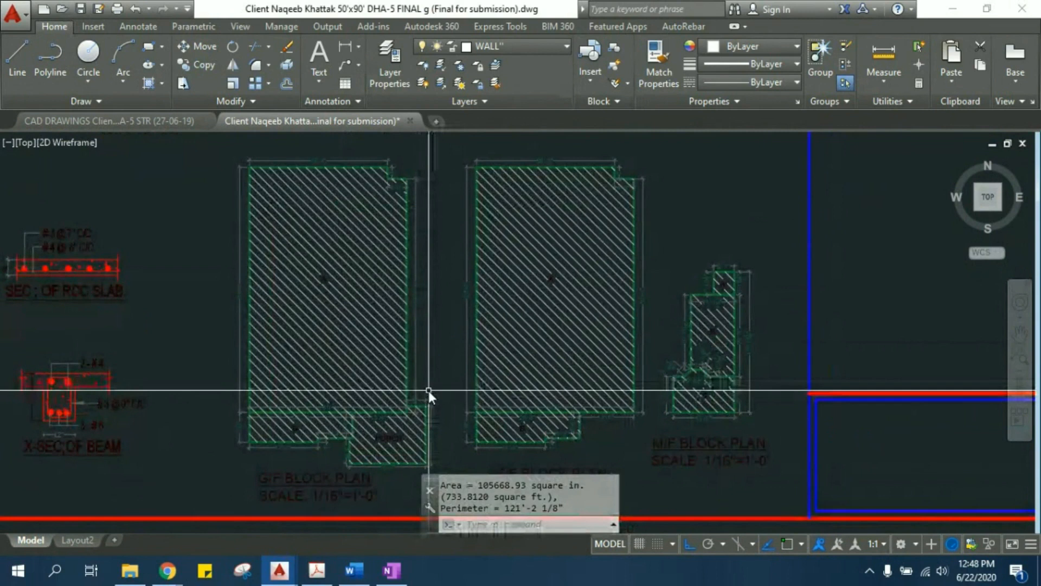
mouse_move(422, 322)
middle_mouse_down()
mouse_move(353, 286)
mouse_move(368, 316)
mouse_move(357, 324)
middle_mouse_up()
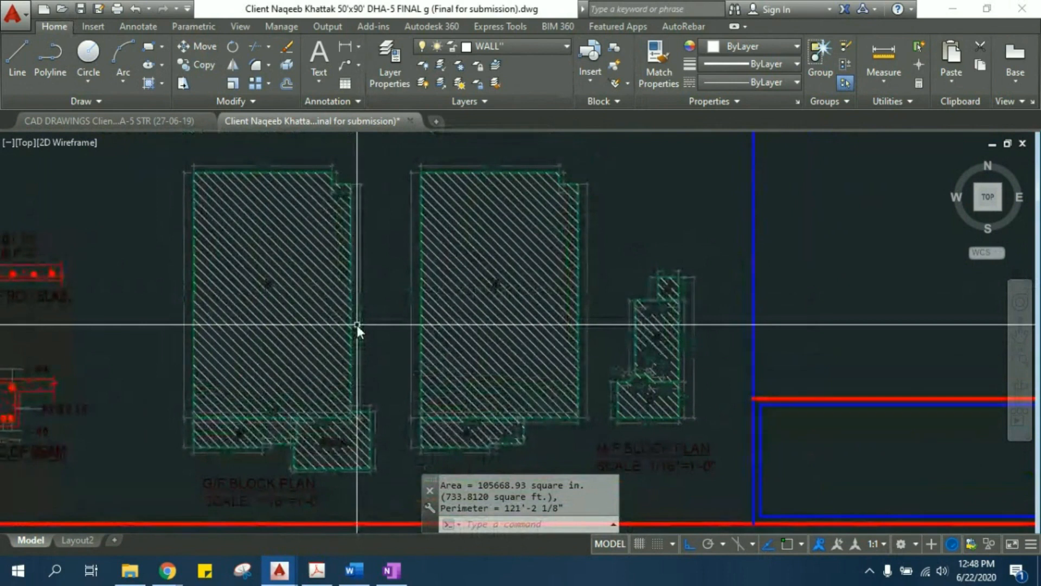
scroll(356, 323, "down", 3)
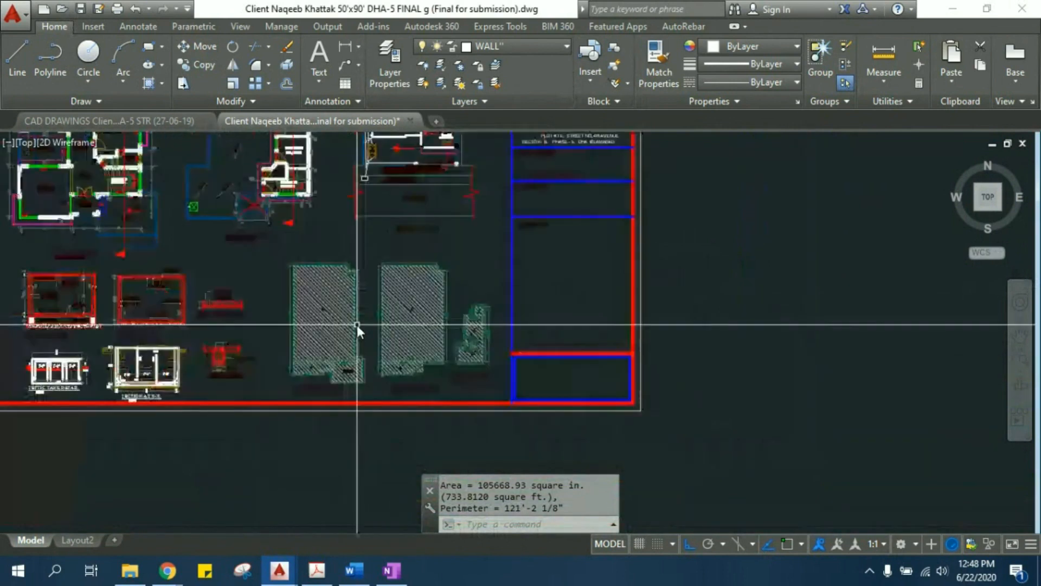
middle_click_drag(511, 269, 440, 352)
scroll(439, 352, "down", 2)
scroll(431, 244, "down", 4)
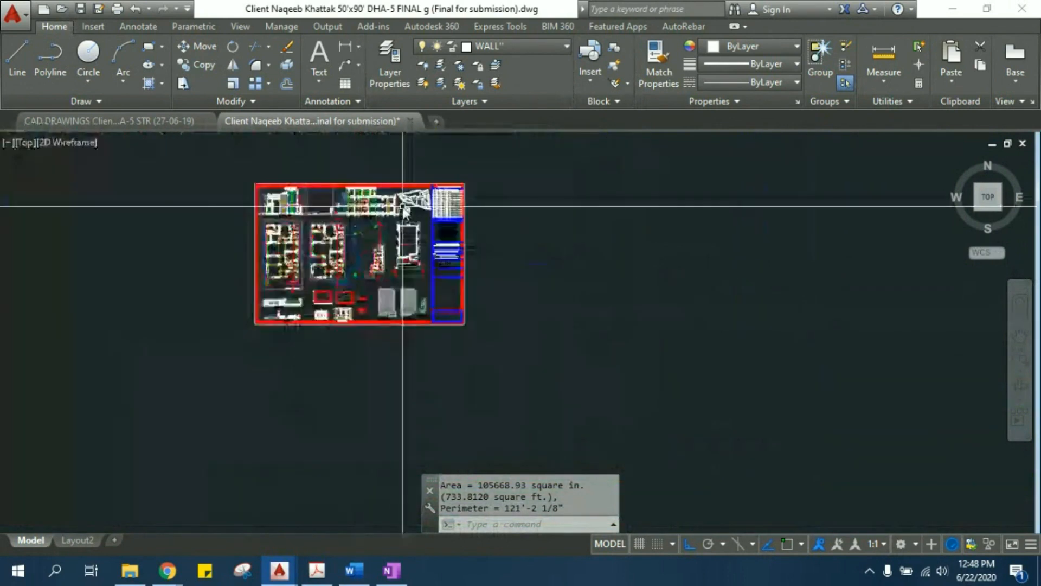
left_click(109, 119)
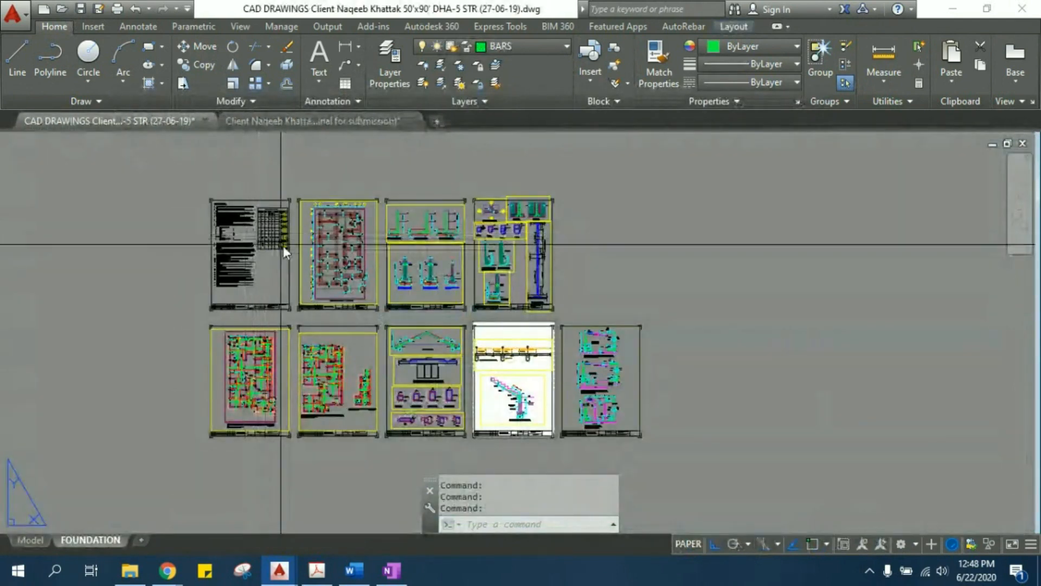
scroll(295, 249, "up", 5)
scroll(388, 274, "down", 3)
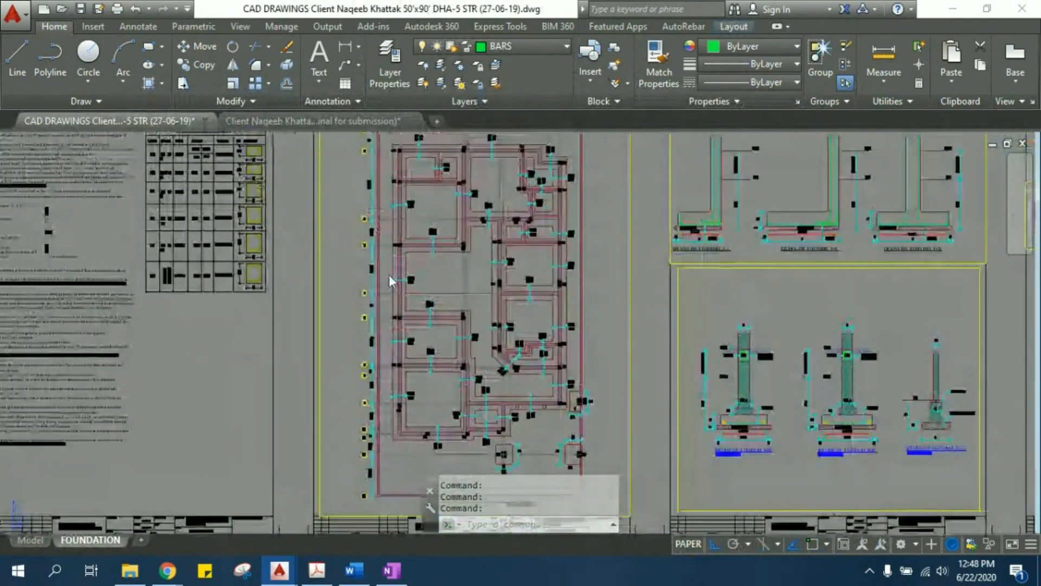
- Return to the submission drawing and start a line in the empty area beside the Schedule of Openings, with Ortho off
key("ctrl+Tab")
scroll(382, 356, "up", 6)
scroll(484, 269, "up", 2)
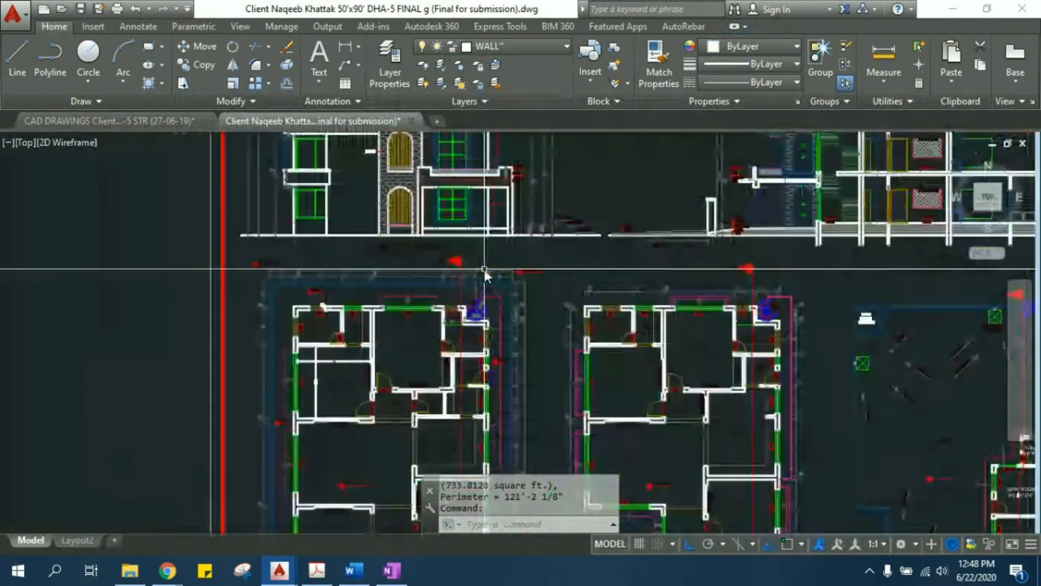
scroll(529, 271, "down", 5)
scroll(669, 246, "up", 5)
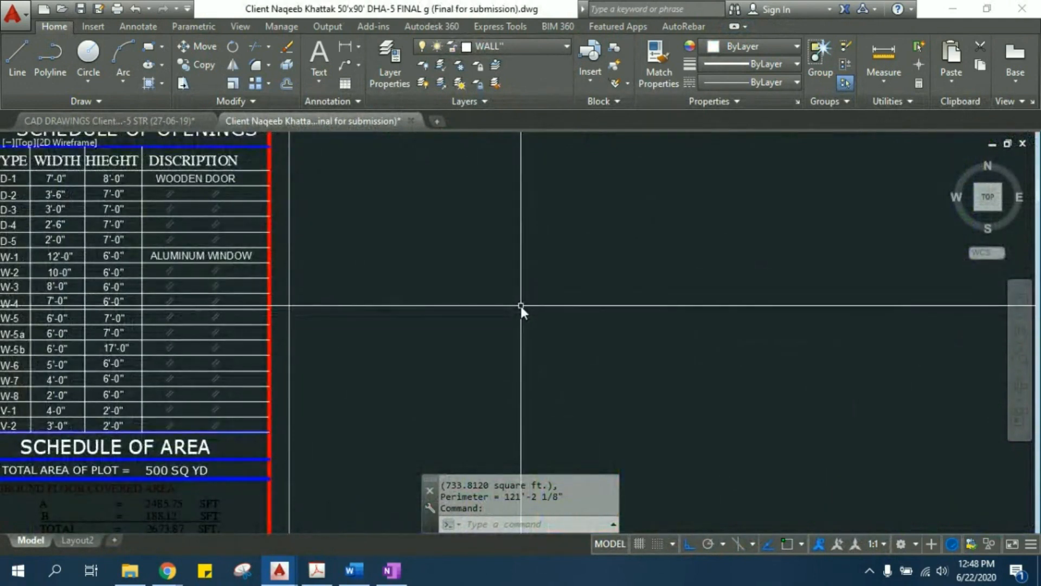
type("L")
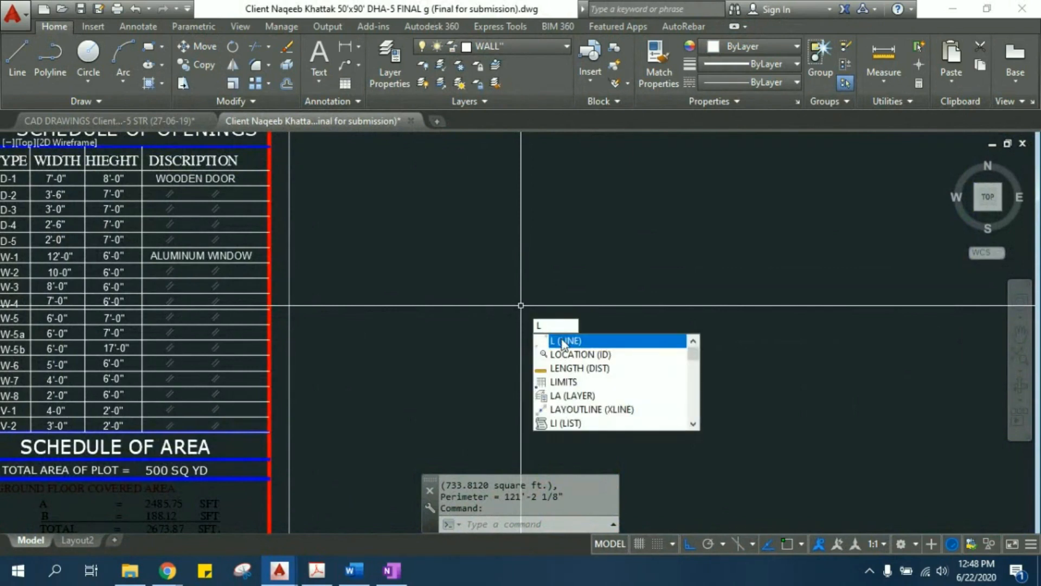
left_click(559, 340)
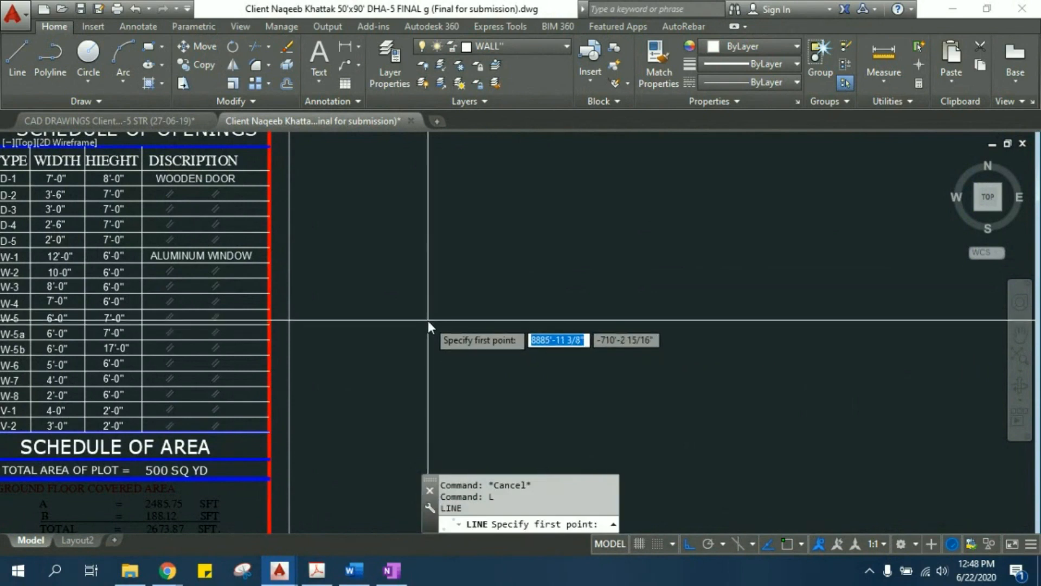
left_click(428, 263)
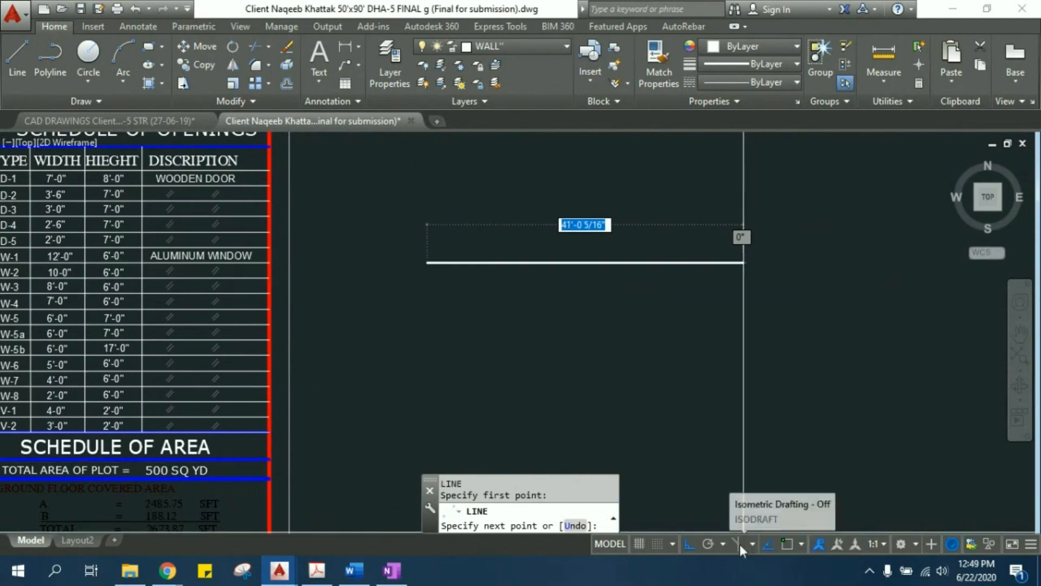
left_click(685, 546)
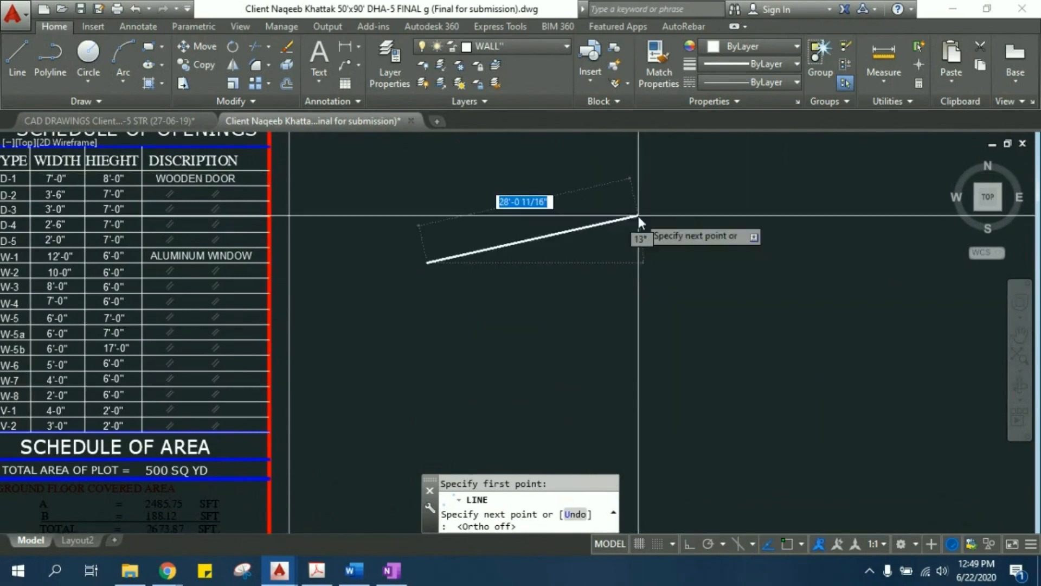
- Draw an irregular seven-sided outline with angled segments, joining the last segment to the starting point, and end the line
middle_click_drag(624, 171, 667, 350)
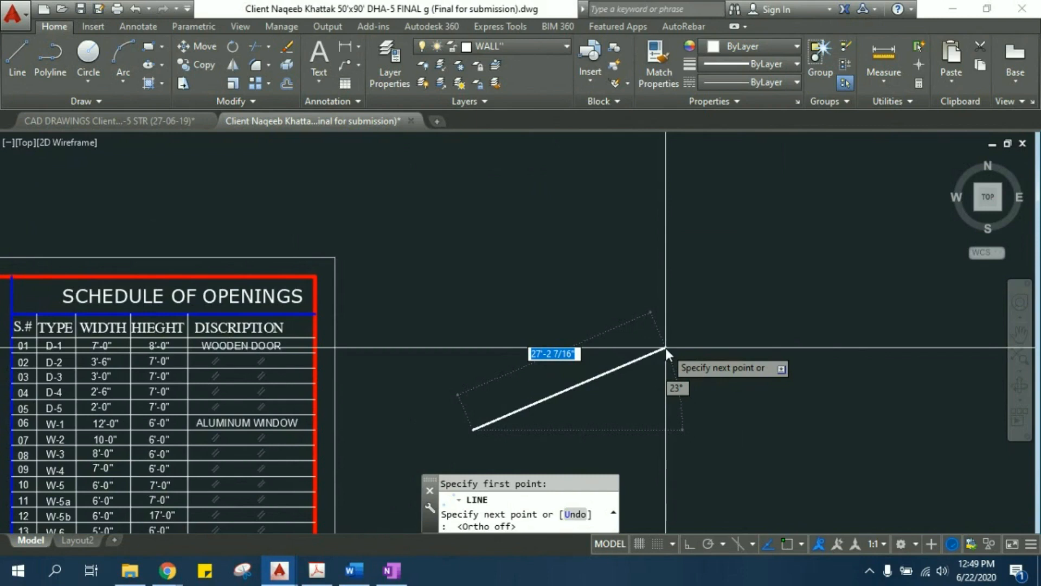
left_click(690, 229)
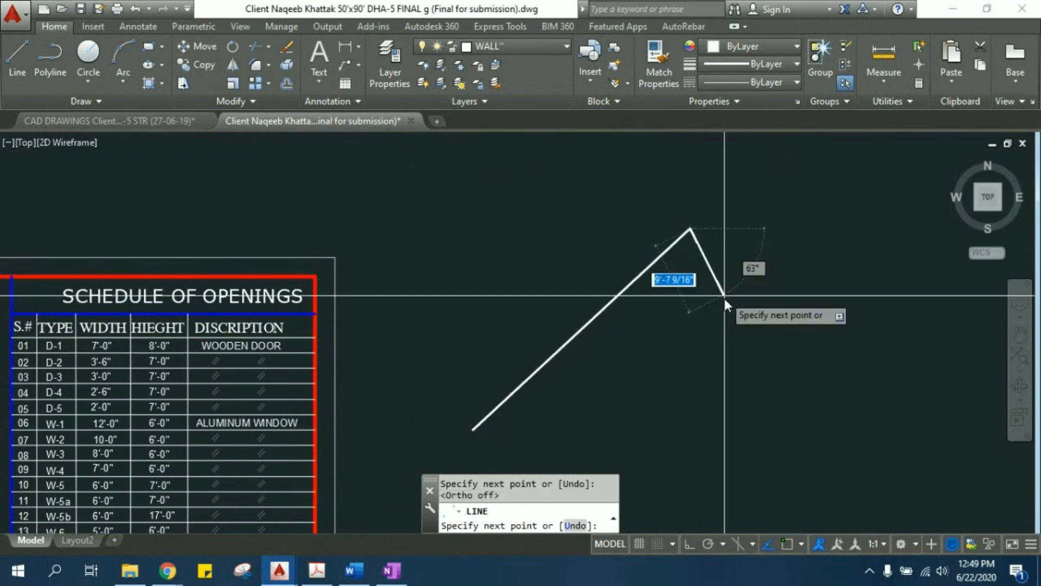
left_click(801, 266)
left_click(838, 353)
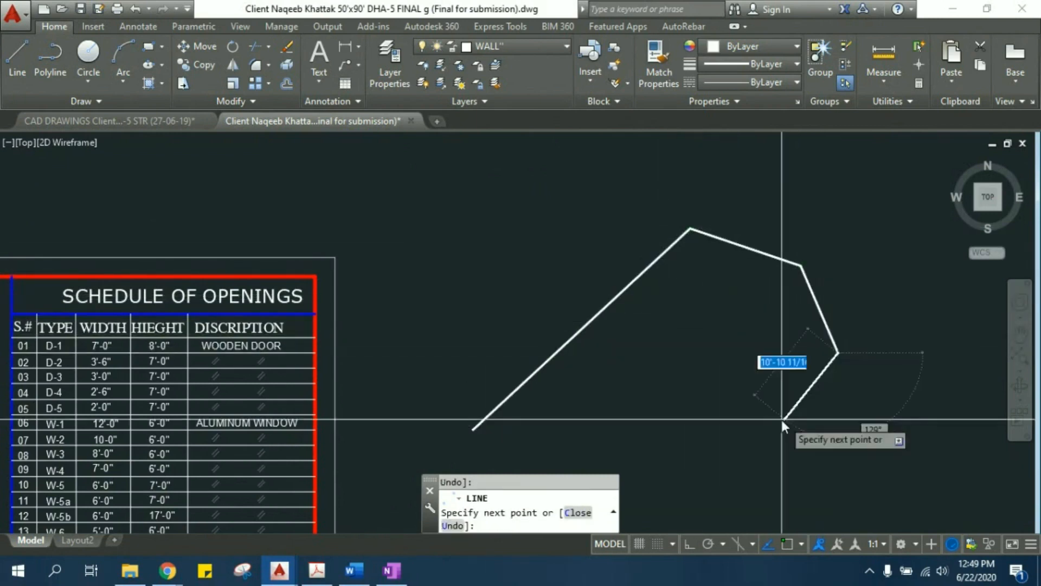
left_click(765, 419)
left_click(705, 377)
left_click(638, 414)
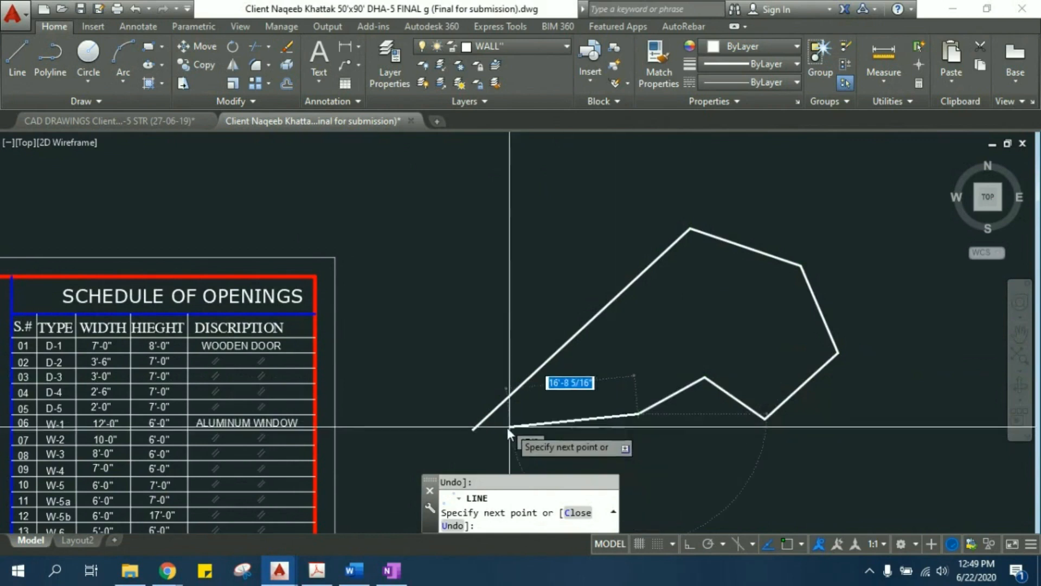
left_click(473, 429)
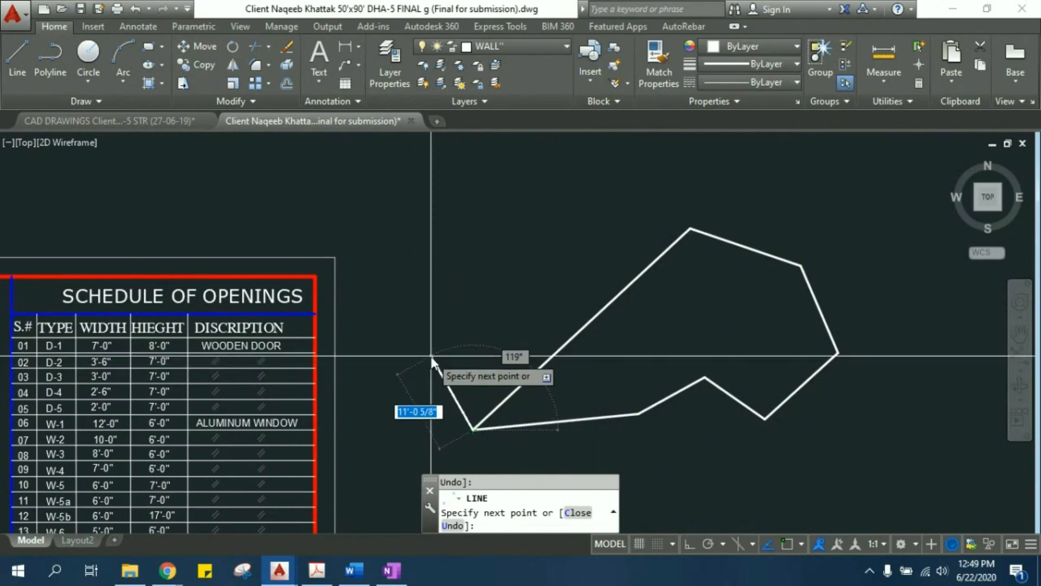
right_click(433, 358)
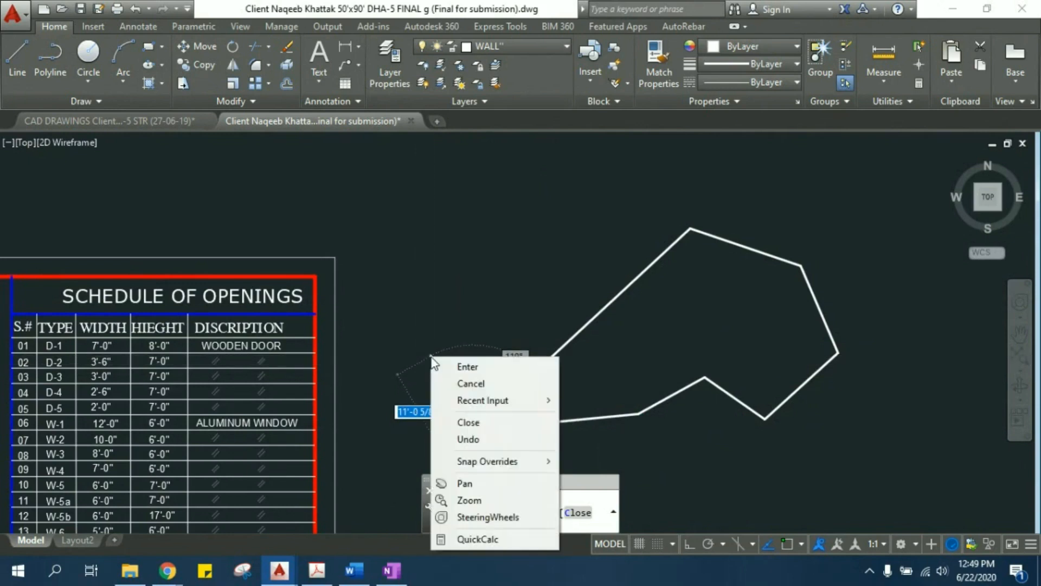
left_click(469, 383)
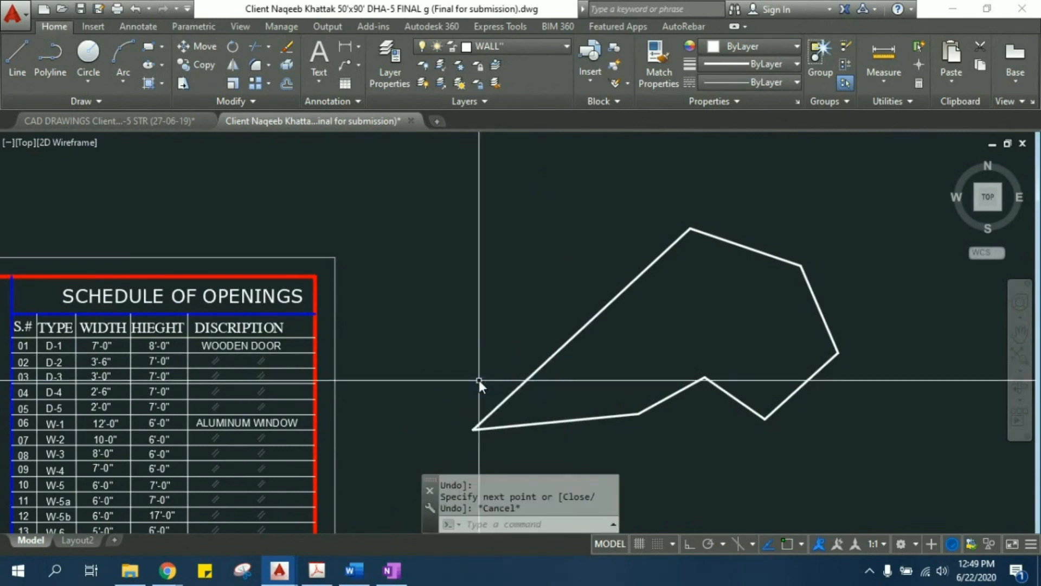
- Draw a near-horizontal line about 53'-9" long below the irregular outline, with Ortho off, and end the command
middle_click_drag(598, 349, 552, 232)
middle_click_drag(618, 261, 564, 201)
scroll(564, 202, "down", 2)
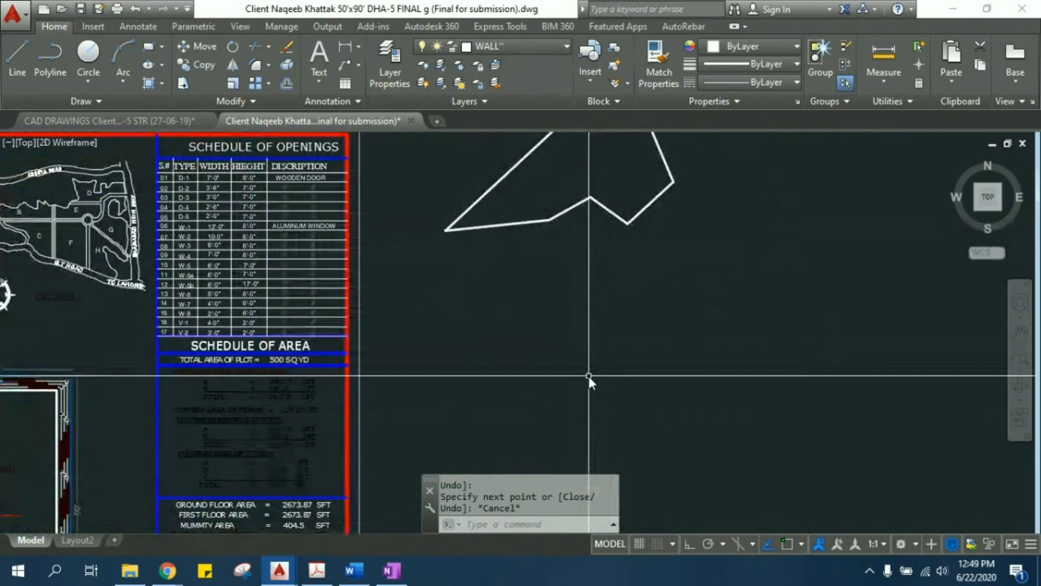
key("Return")
left_click(486, 356)
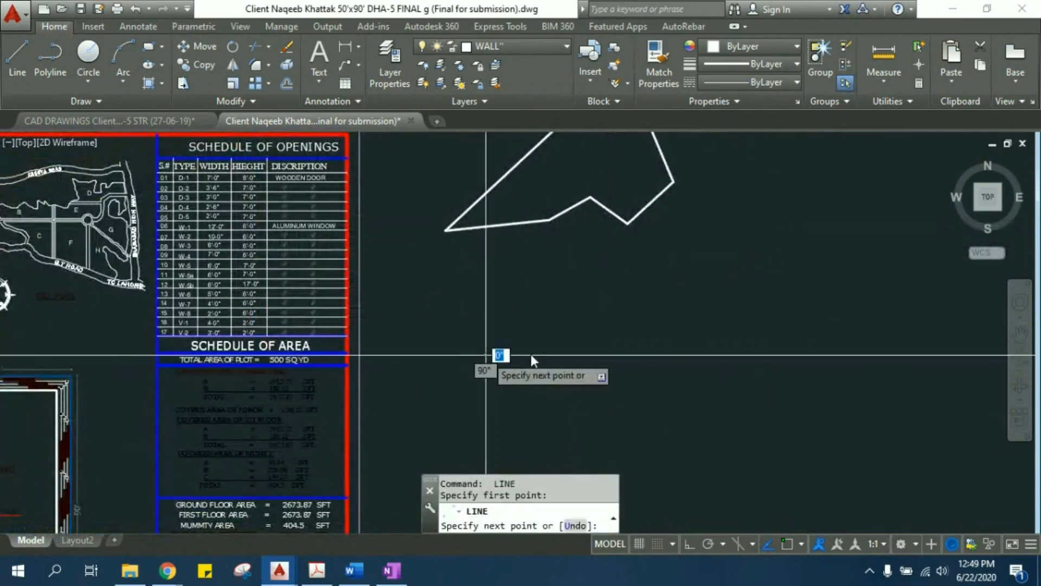
left_click(744, 356)
right_click(741, 431)
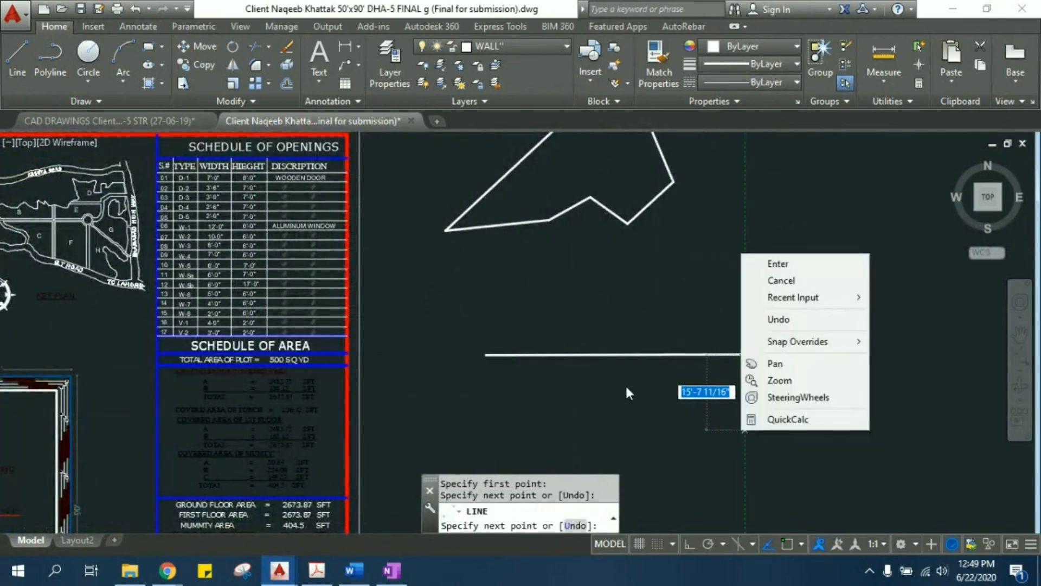
left_click(780, 280)
middle_click_drag(619, 363, 591, 334)
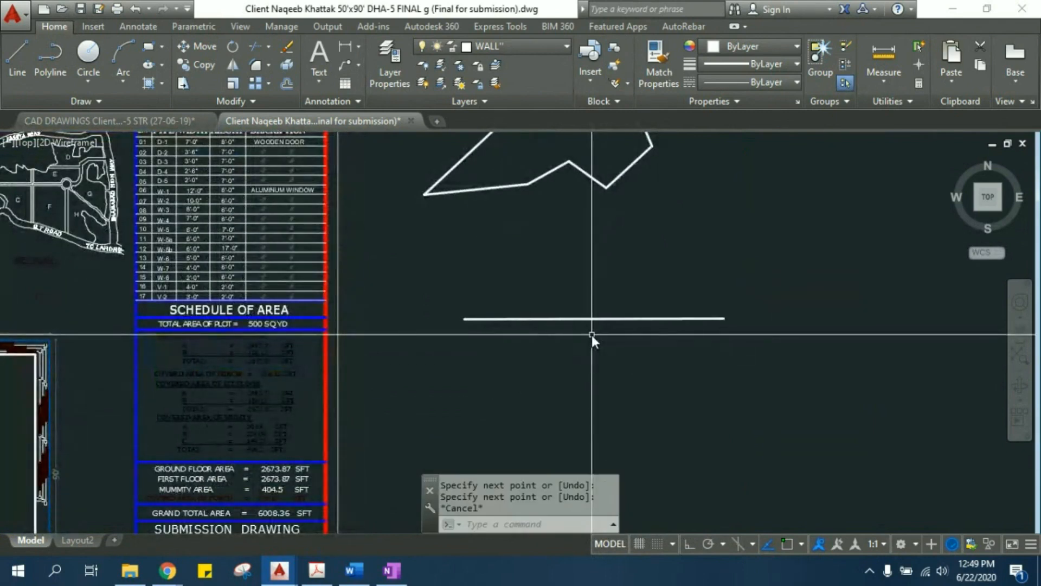
type("d")
key("Return")
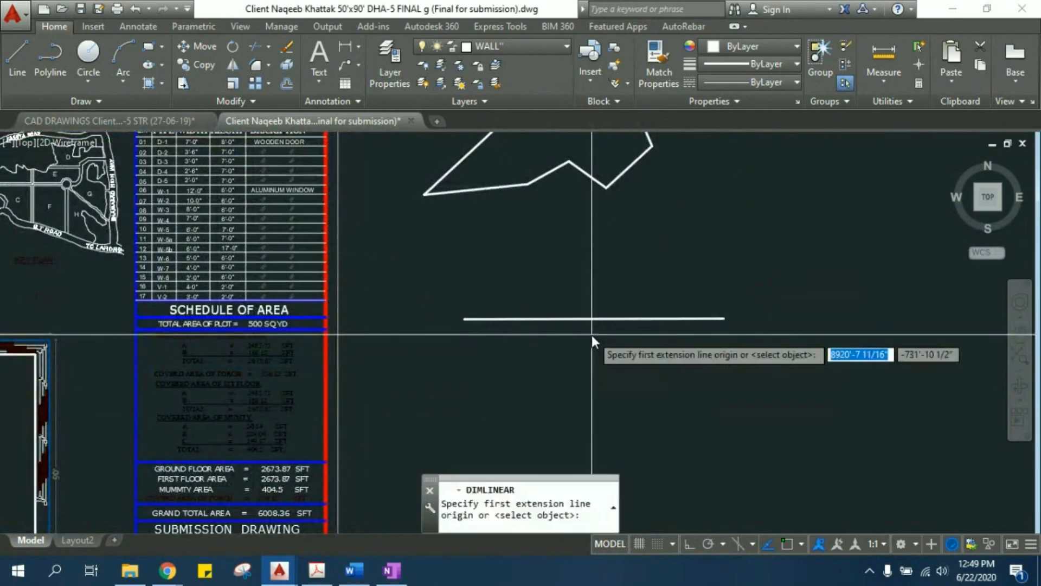
left_click(464, 319)
left_click(716, 319)
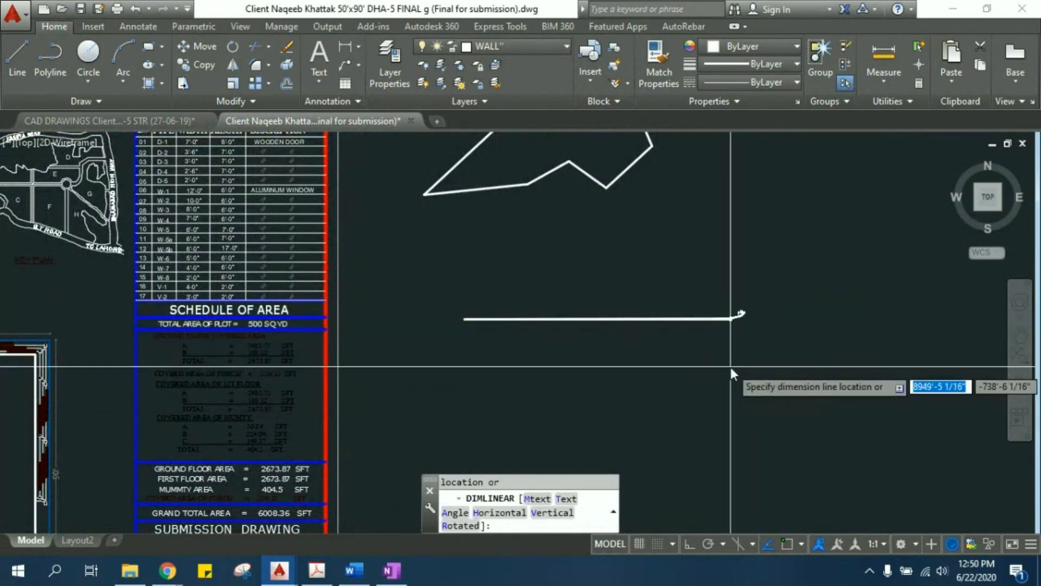
key("Escape")
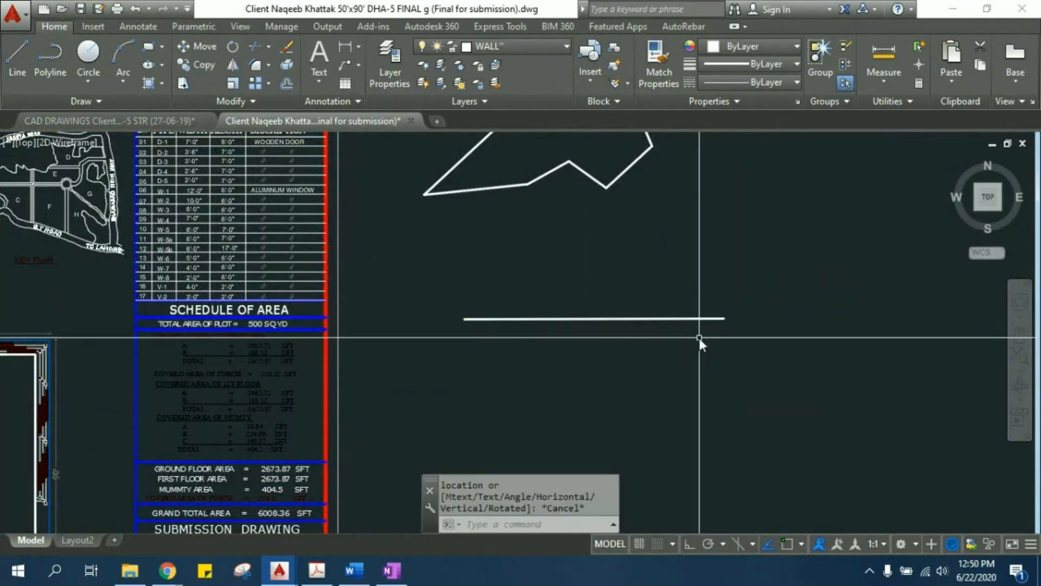
- Add a linear dimension between the two ends of the new line, placing the dimension line just below it
key("Return")
left_click(723, 319)
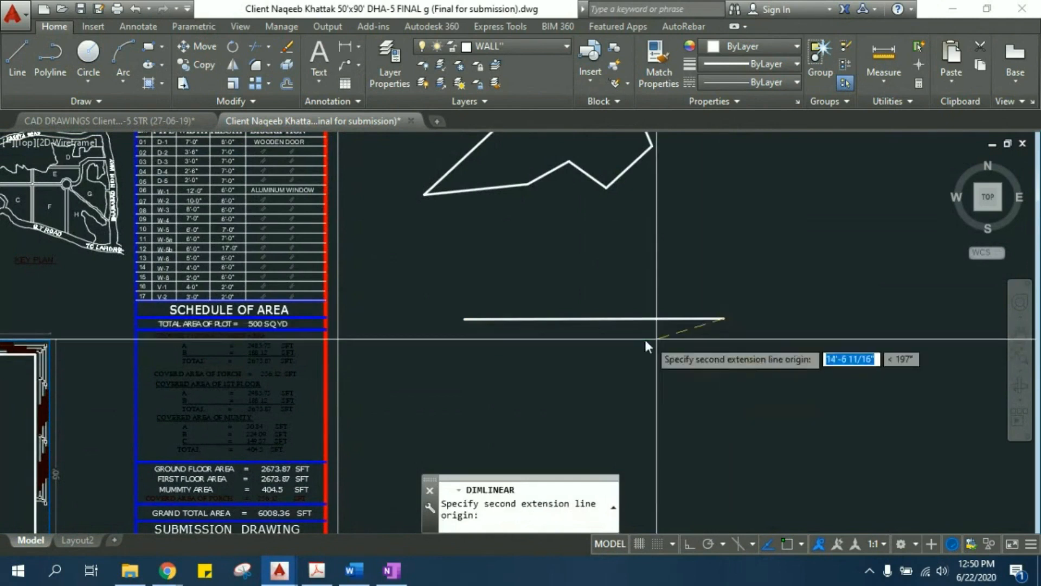
left_click(467, 320)
left_click(468, 341)
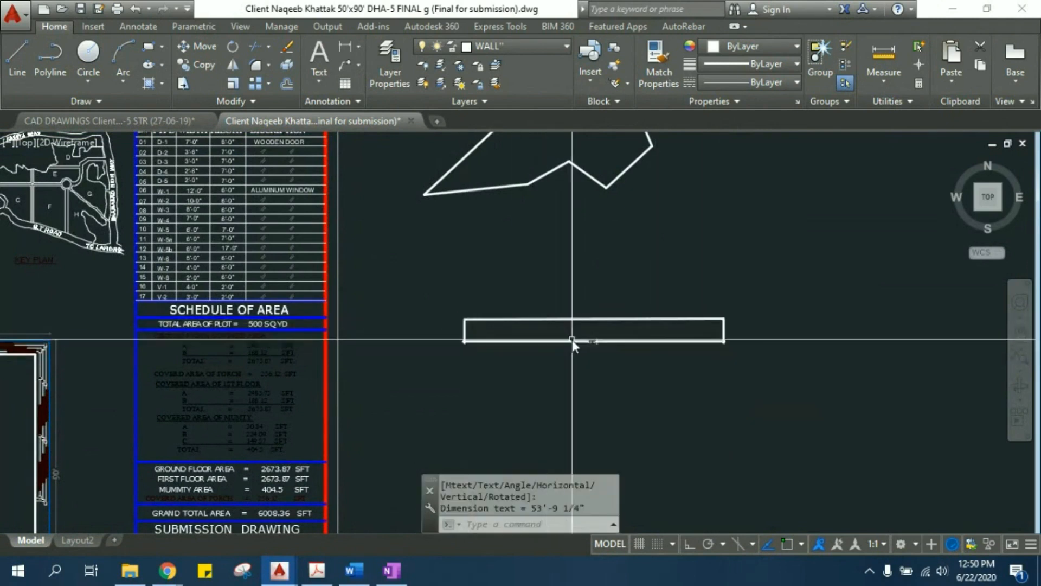
scroll(585, 344, "up", 6)
middle_click_drag(707, 382, 633, 344)
scroll(624, 358, "down", 2)
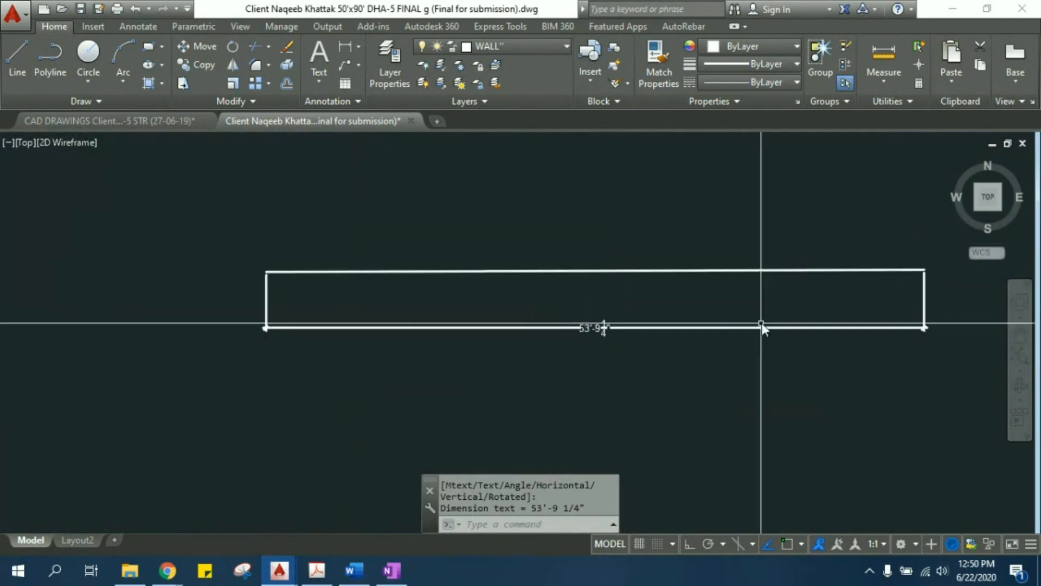
scroll(632, 280, "down", 3)
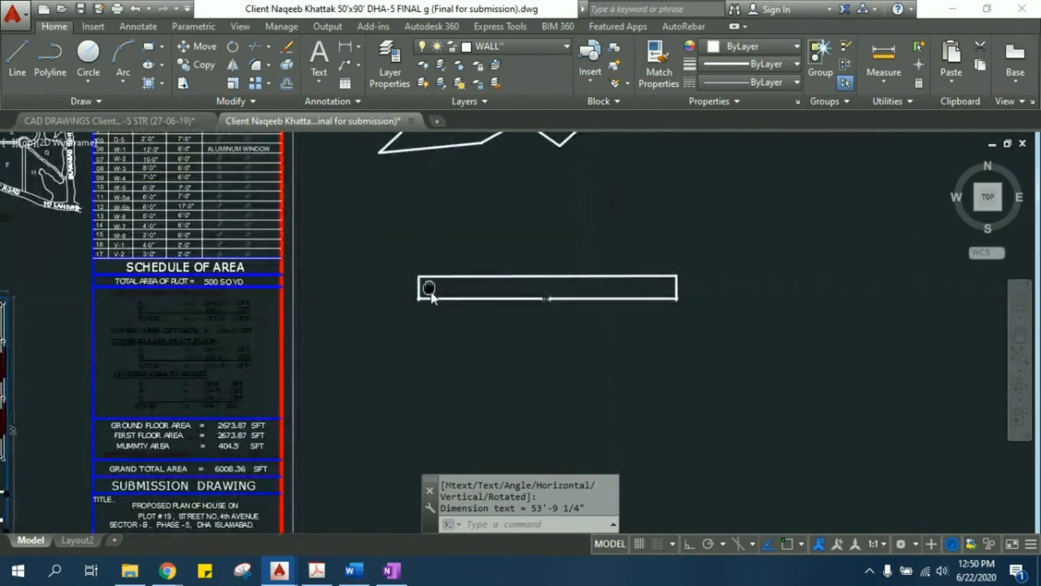
middle_click_drag(429, 294, 435, 332)
scroll(516, 331, "up", 5)
left_click(573, 395)
left_click(553, 366)
scroll(506, 327, "down", 3)
scroll(506, 325, "up", 2)
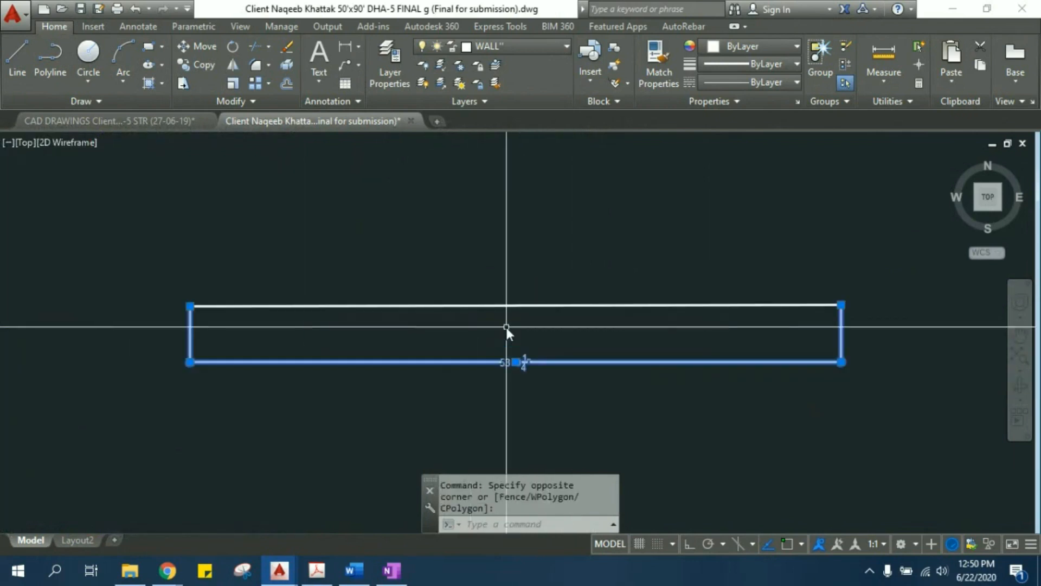
key("Escape")
key("Escape")
mouse_move(551, 322)
middle_mouse_down()
mouse_move(504, 317)
mouse_move(487, 330)
middle_mouse_up()
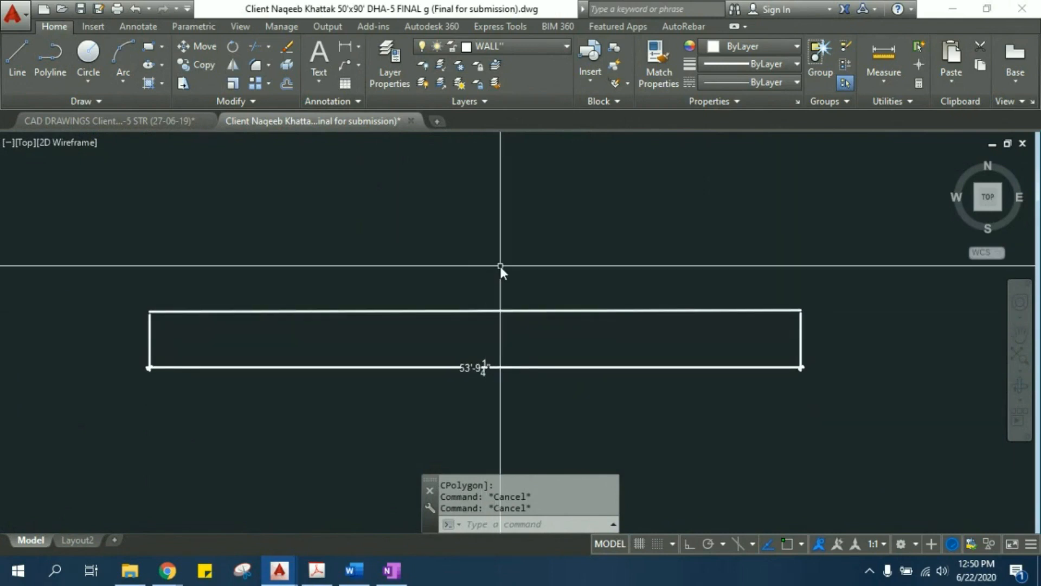
middle_click_drag(499, 265, 500, 283)
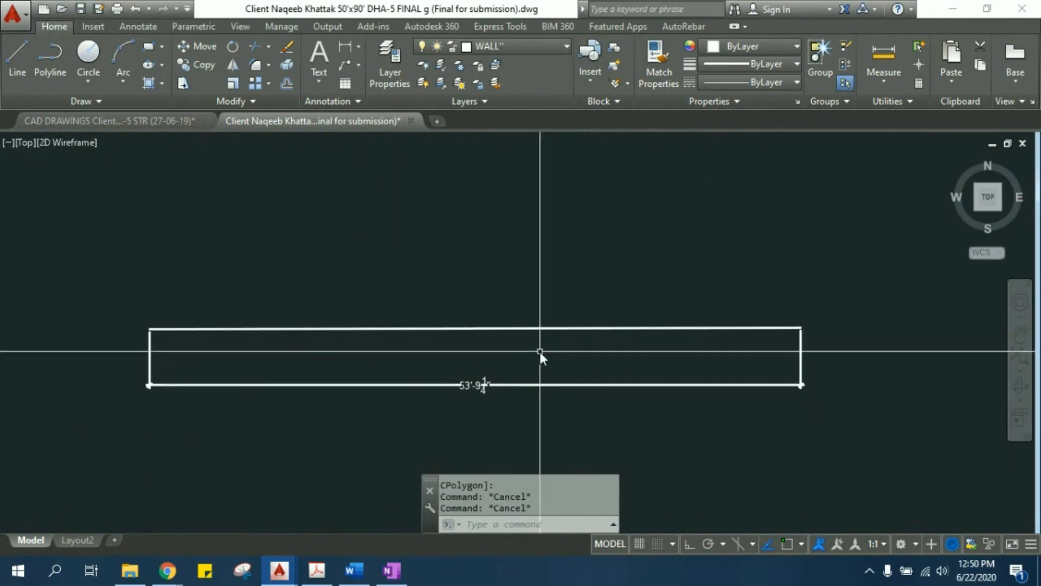
- Copy the dimensioned line from its right endpoint, turning Ortho on during the copy, and place the copy straight above the original
middle_click_drag(593, 348, 571, 344)
left_click(579, 343)
left_click(561, 288)
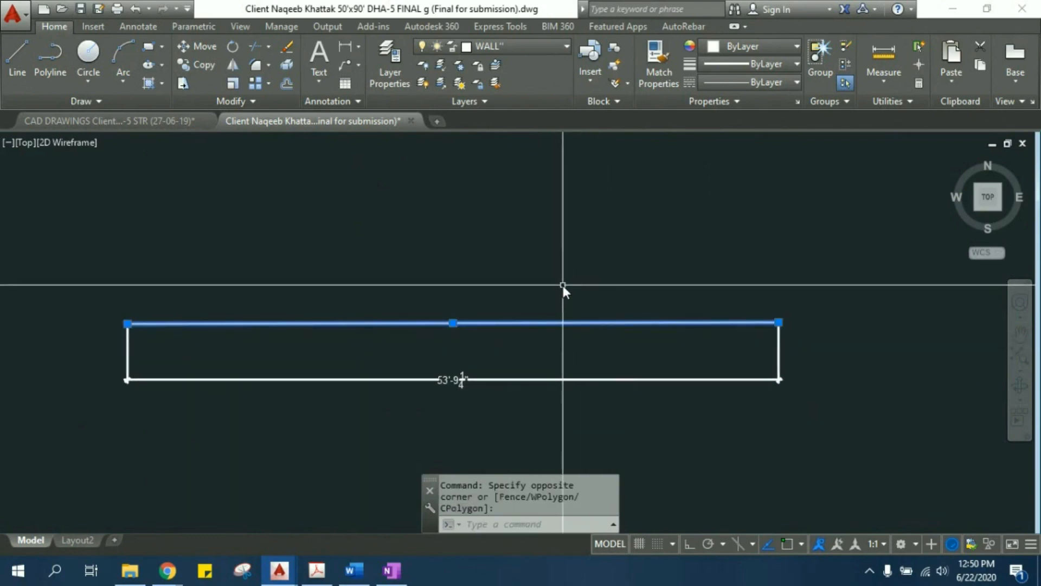
type("CO")
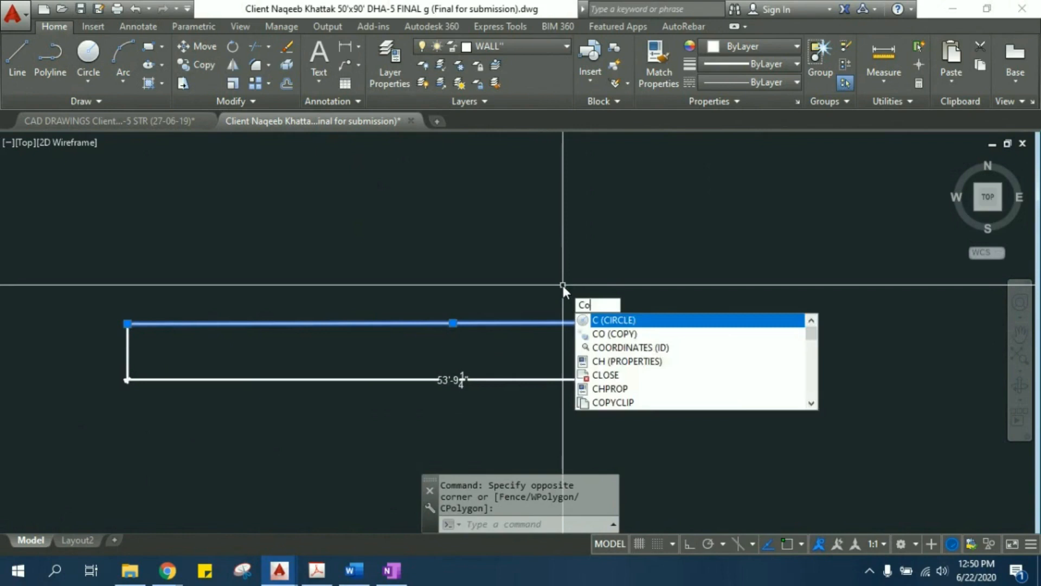
left_click(610, 320)
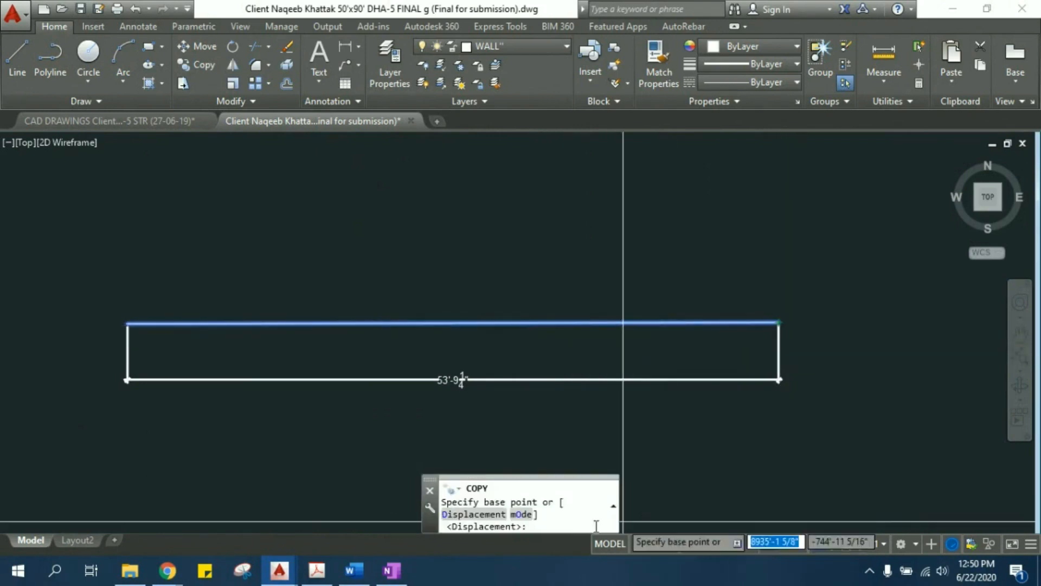
left_click(780, 324)
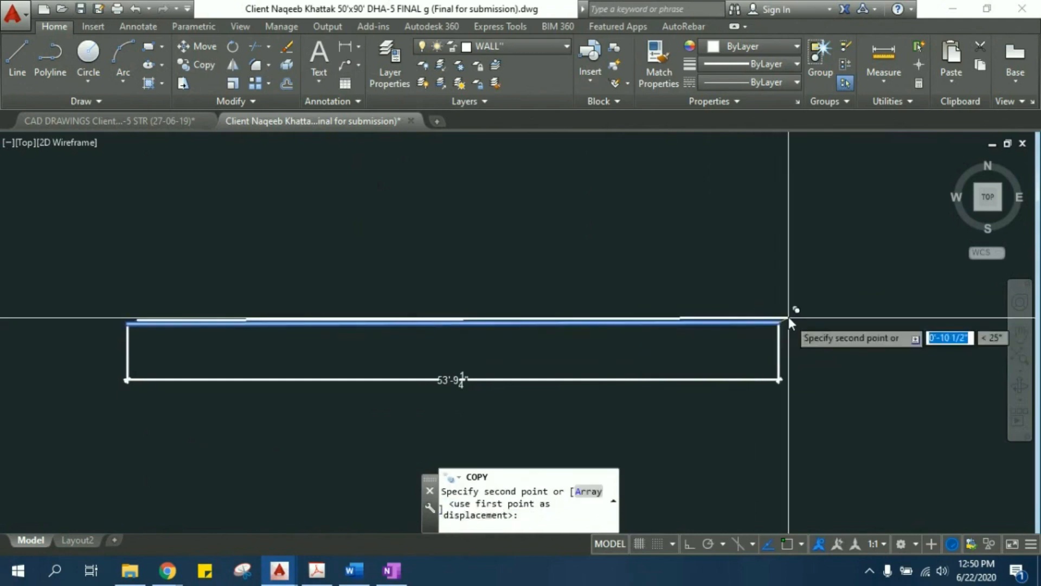
scroll(740, 273, "down", 2)
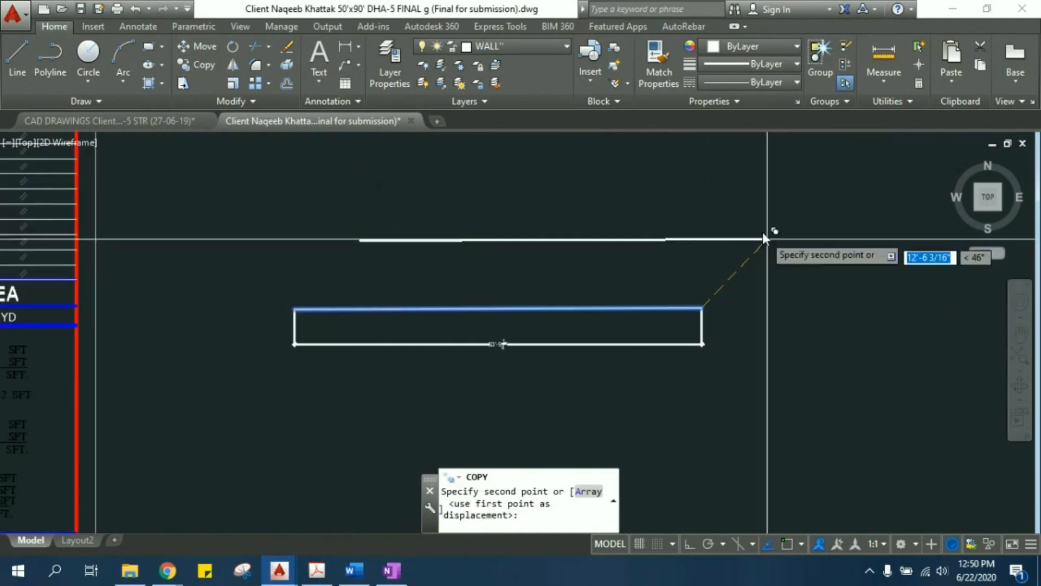
middle_click_drag(749, 359, 594, 300)
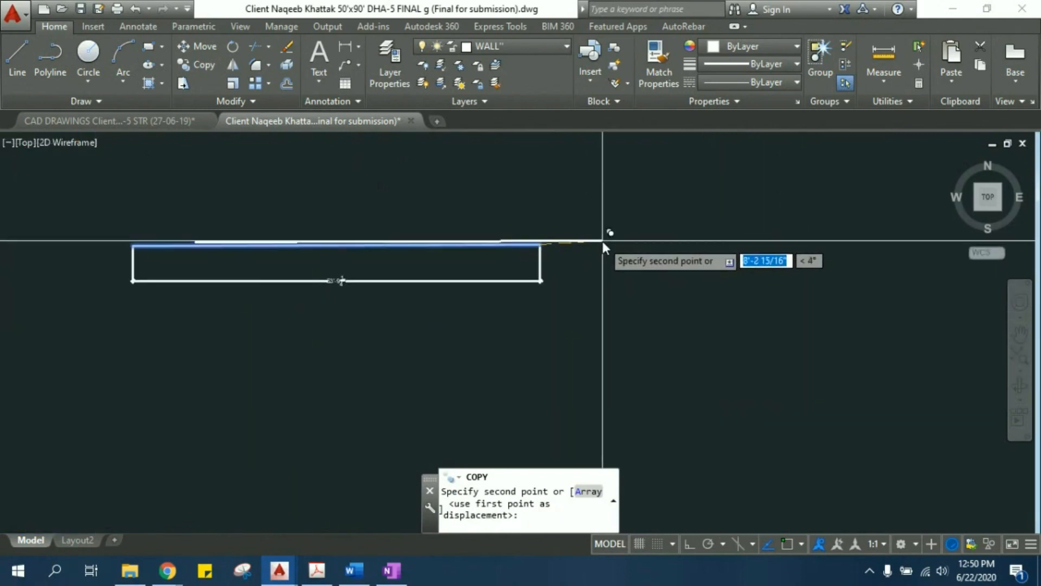
left_click(689, 545)
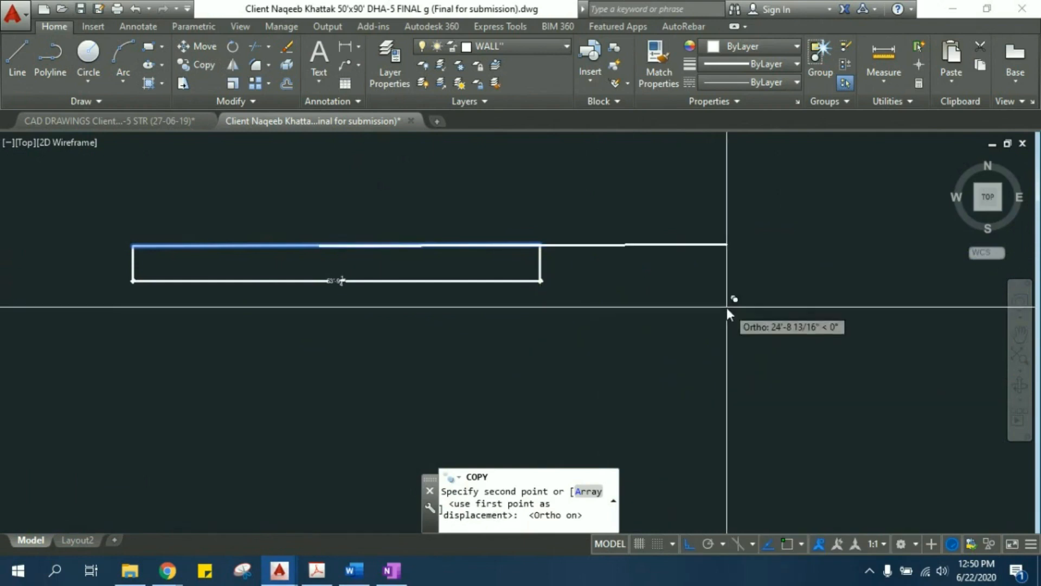
middle_click_drag(726, 278, 493, 313)
middle_click_drag(460, 282, 752, 372)
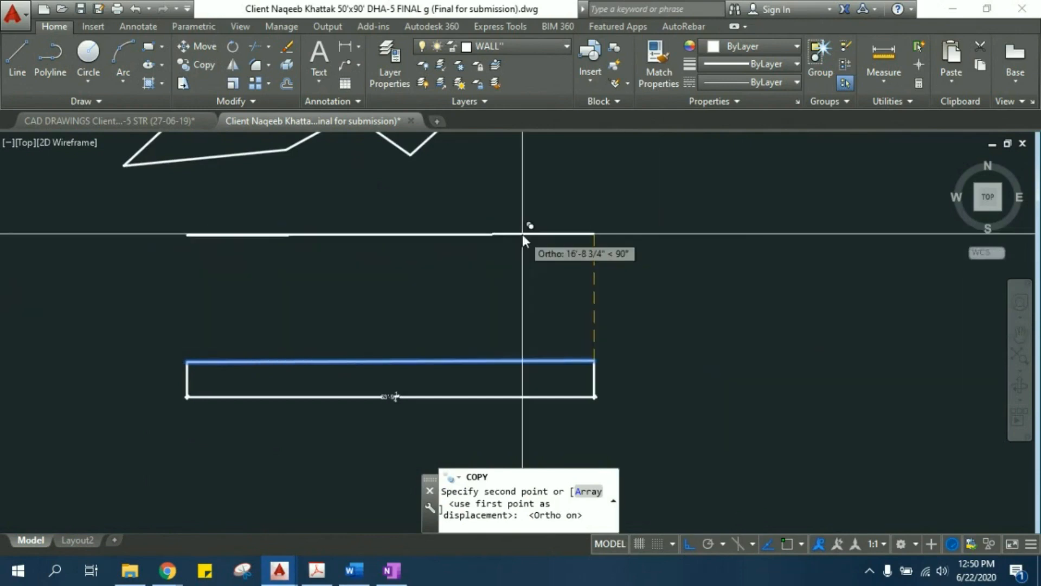
left_click(573, 293)
middle_click_drag(442, 334, 509, 314)
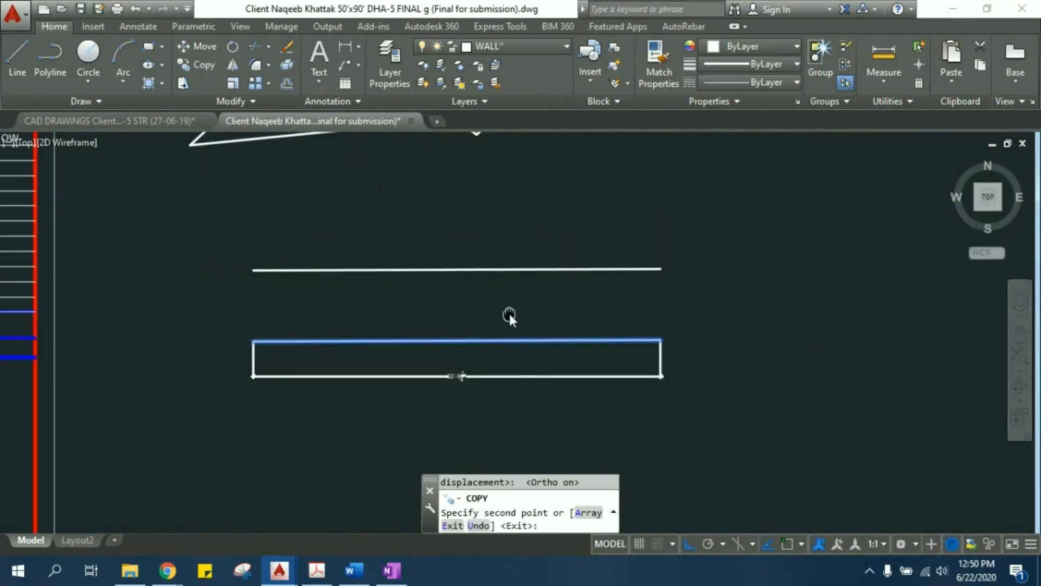
scroll(542, 358, "down", 4)
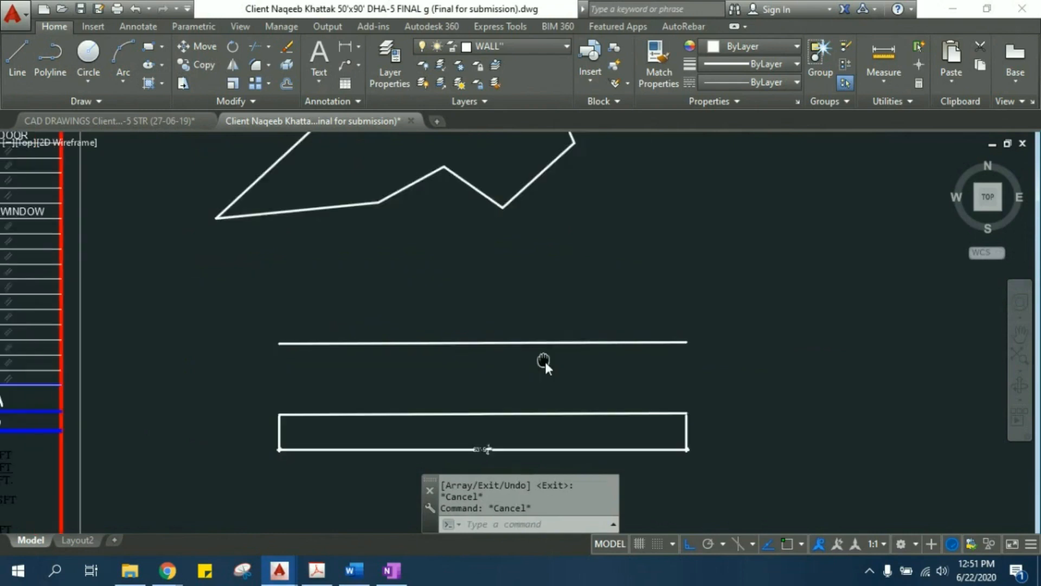
- Copy the whole irregular outline from its rightmost corner and place the copy horizontally to its right with Ortho on
left_click(335, 158)
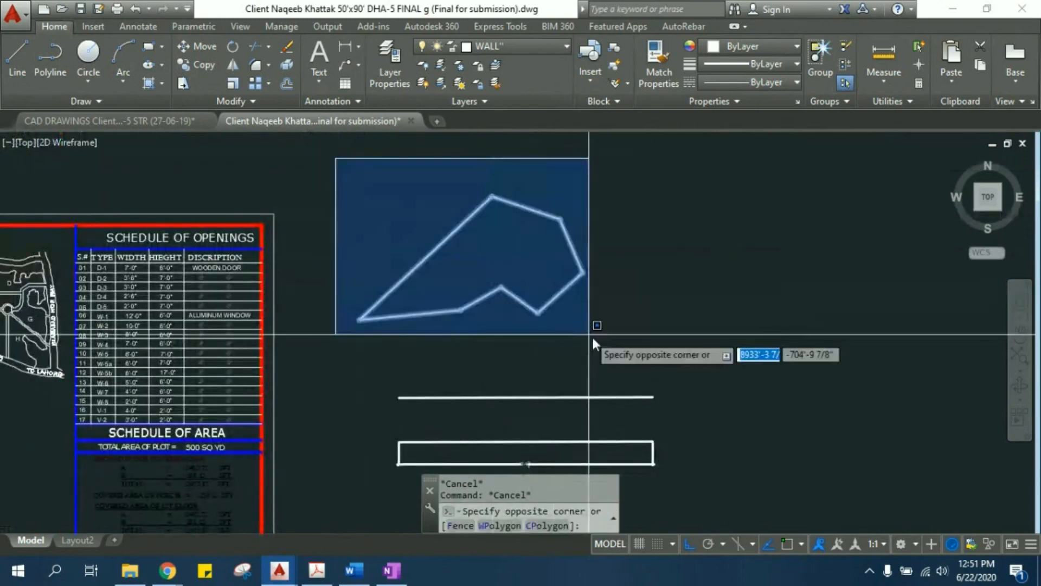
left_click(605, 345)
type("CO")
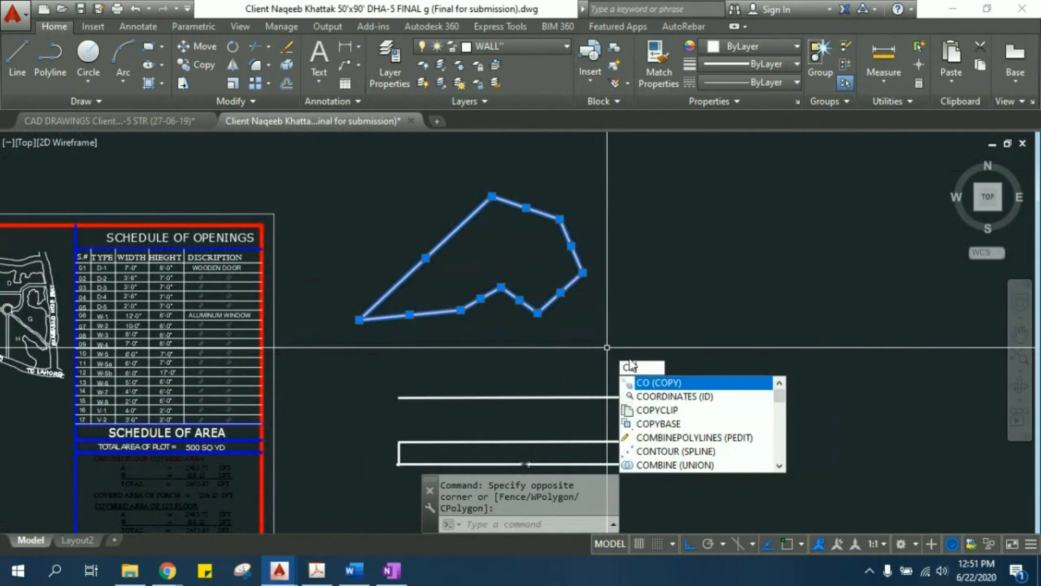
key("Return")
left_click(584, 271)
middle_click_drag(777, 270, 613, 289)
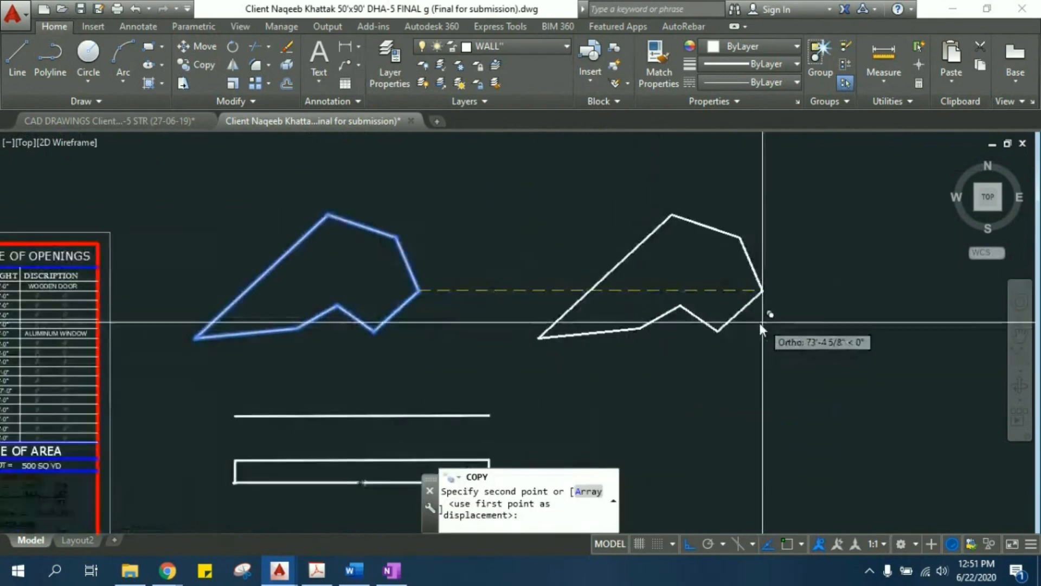
left_click(760, 323)
mouse_move(599, 350)
middle_mouse_down()
mouse_move(660, 342)
mouse_move(618, 261)
mouse_move(604, 337)
middle_mouse_up()
key("Escape")
key("Escape")
key("Escape")
key("Escape")
left_click(496, 357)
left_click(495, 357)
key("Escape")
key("Escape")
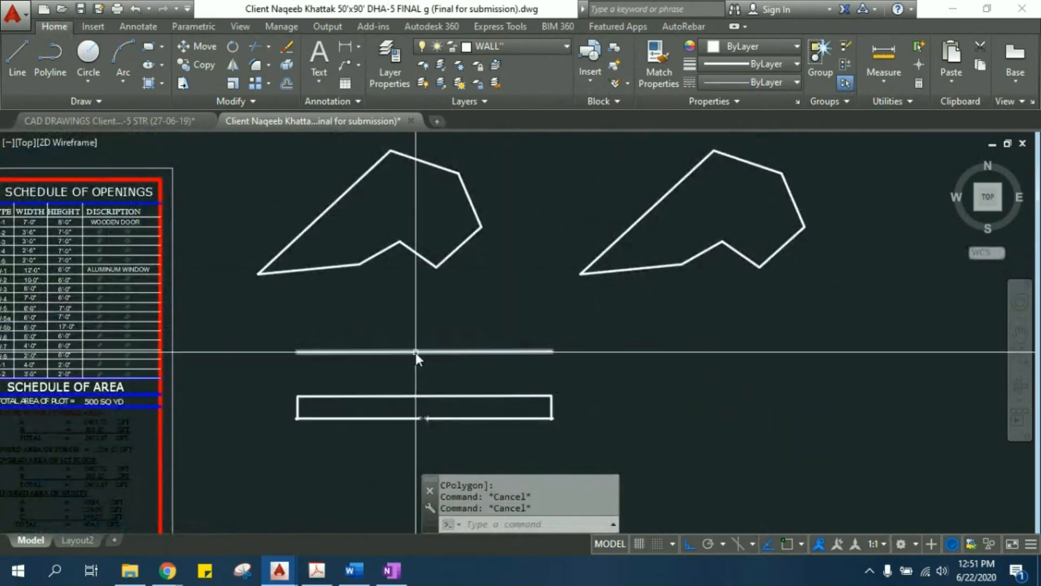
- Erase the copied line above the dimensioned line and leave the Erase command
middle_click_drag(406, 378, 495, 393)
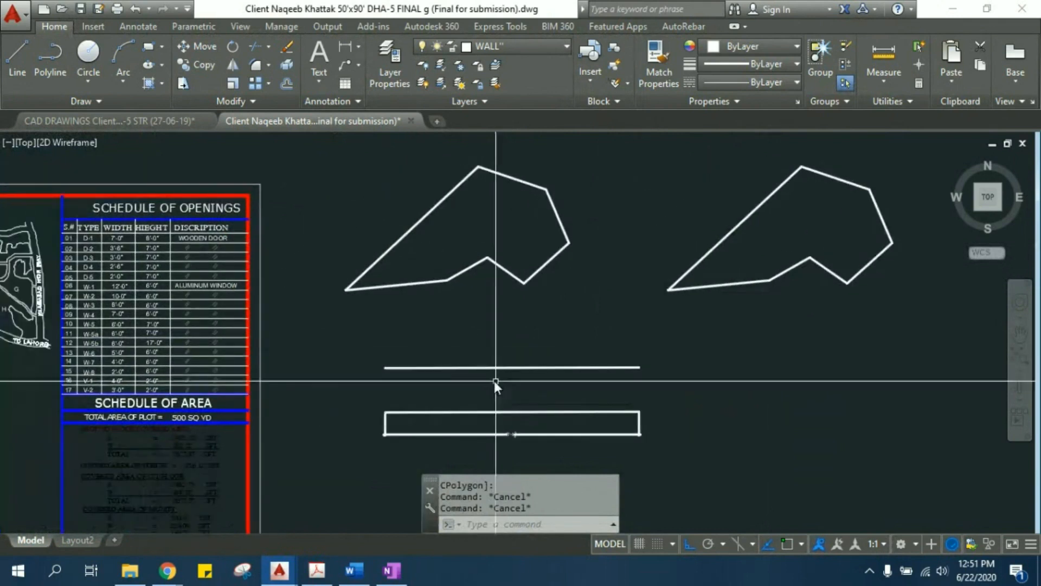
scroll(495, 380, "up", 4)
left_click(610, 391)
left_click(513, 287)
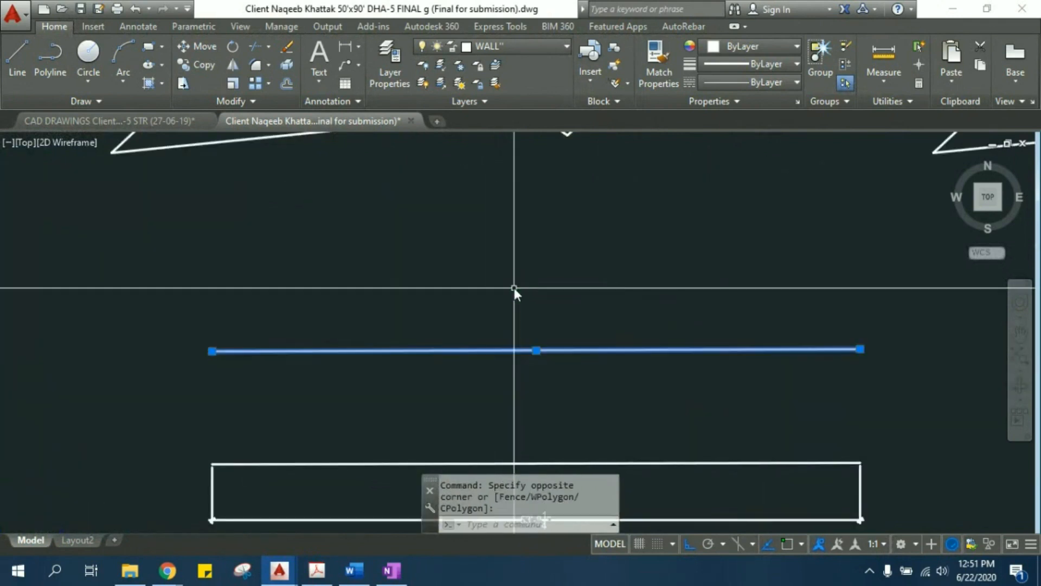
type("E")
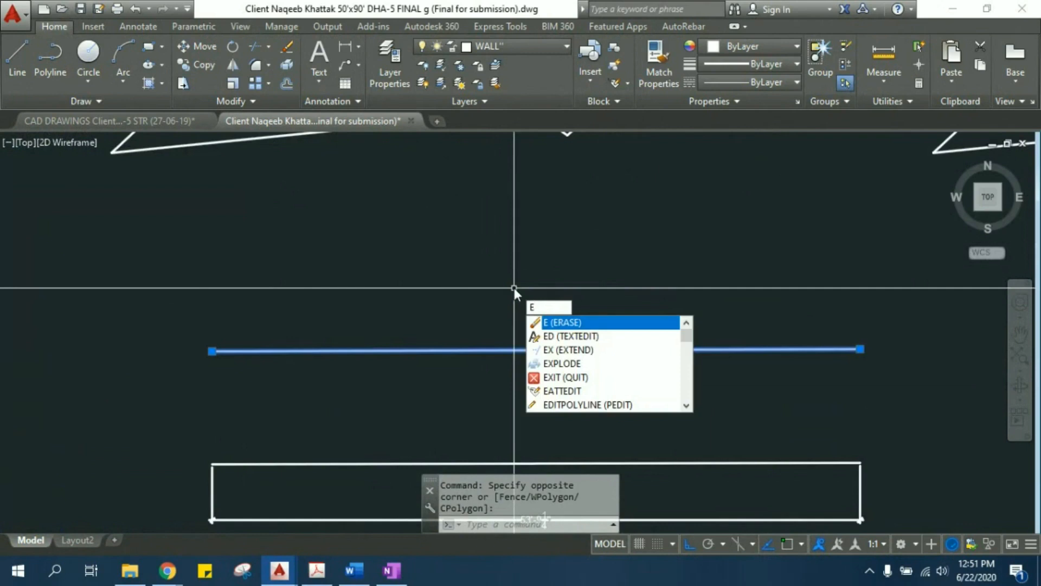
key("Return")
key("Return")
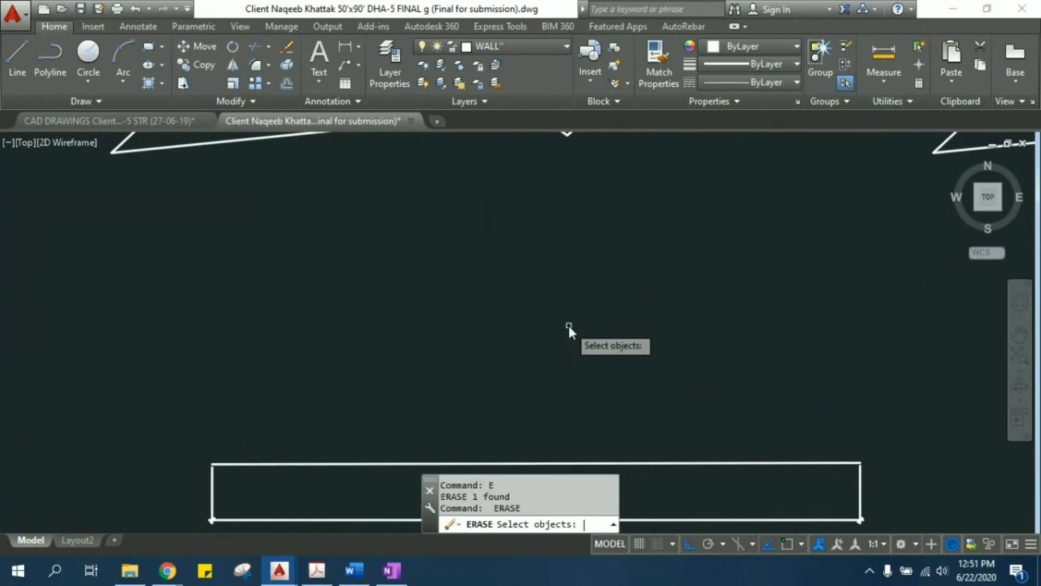
key("Escape")
mouse_move(568, 326)
middle_mouse_down()
mouse_move(517, 291)
mouse_move(513, 245)
middle_mouse_up()
key("Escape")
key("Escape")
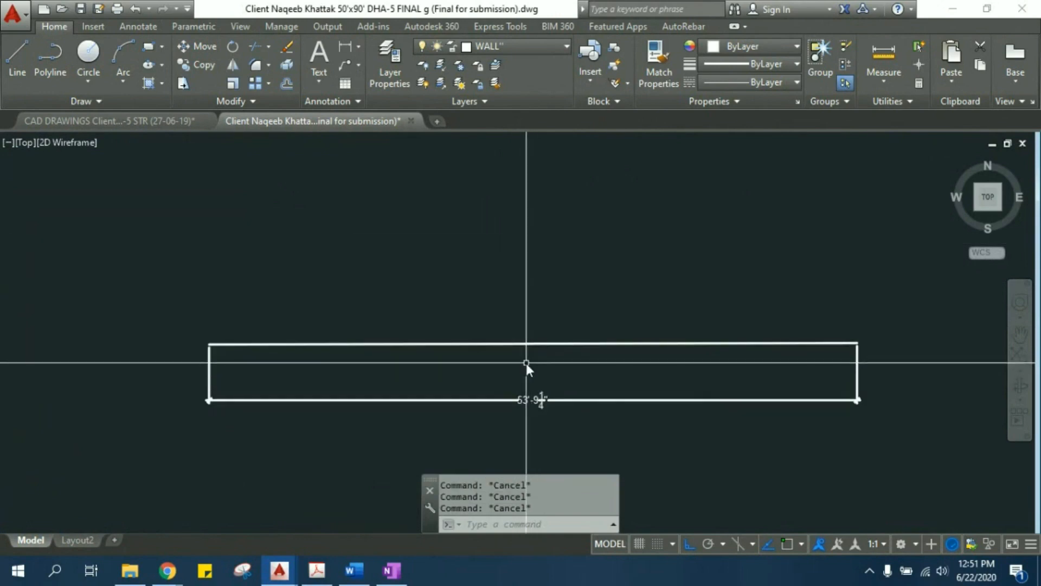
- Delete the copied irregular outline on the right, keeping the original outline
scroll(526, 363, "down", 5)
left_click(504, 166)
left_click(894, 360)
key("Delete")
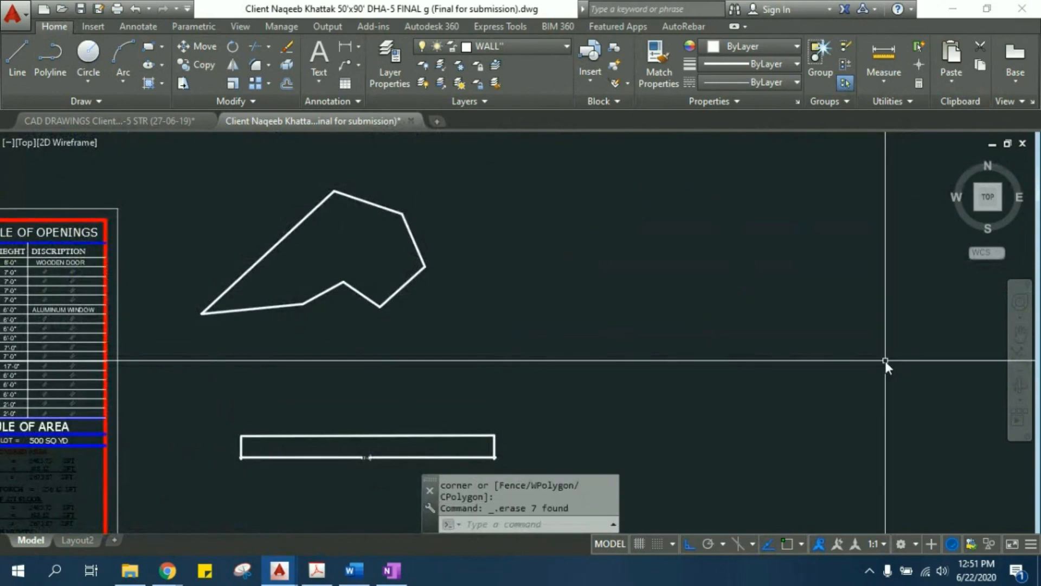
middle_click_drag(442, 315, 490, 337)
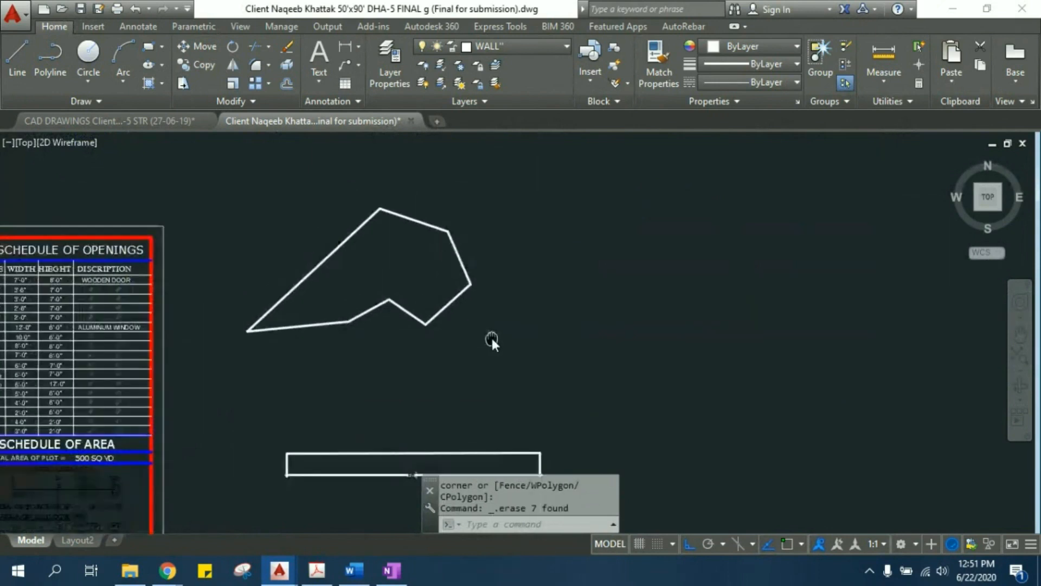
- Draw a freehand upright rectangle in the empty area to the right of the irregular outline and the dimensioned line
middle_click_drag(444, 386, 420, 268)
scroll(402, 349, "up", 4)
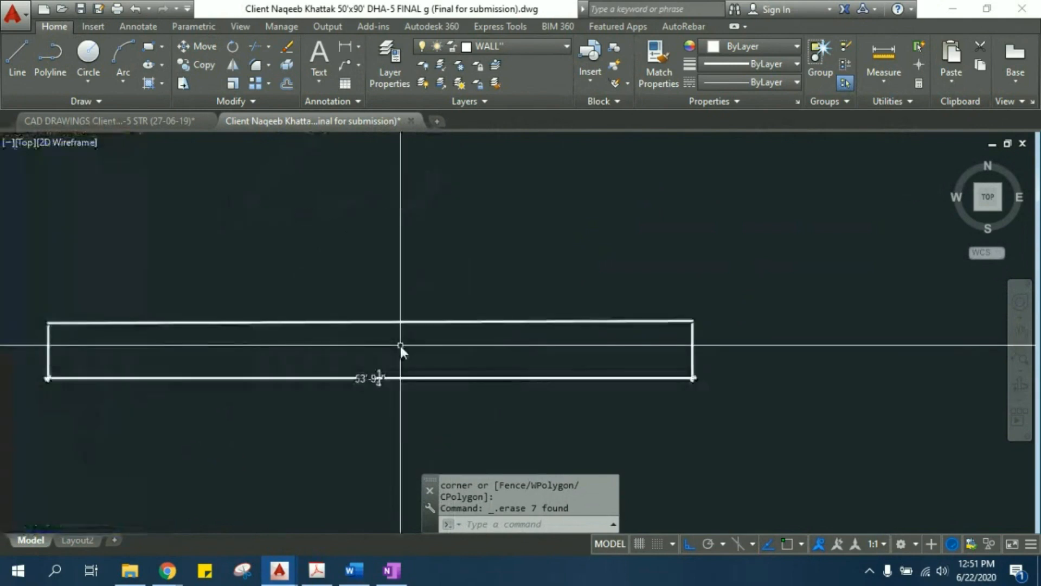
middle_click_drag(399, 347, 468, 340)
scroll(466, 339, "down", 2)
scroll(418, 298, "down", 5)
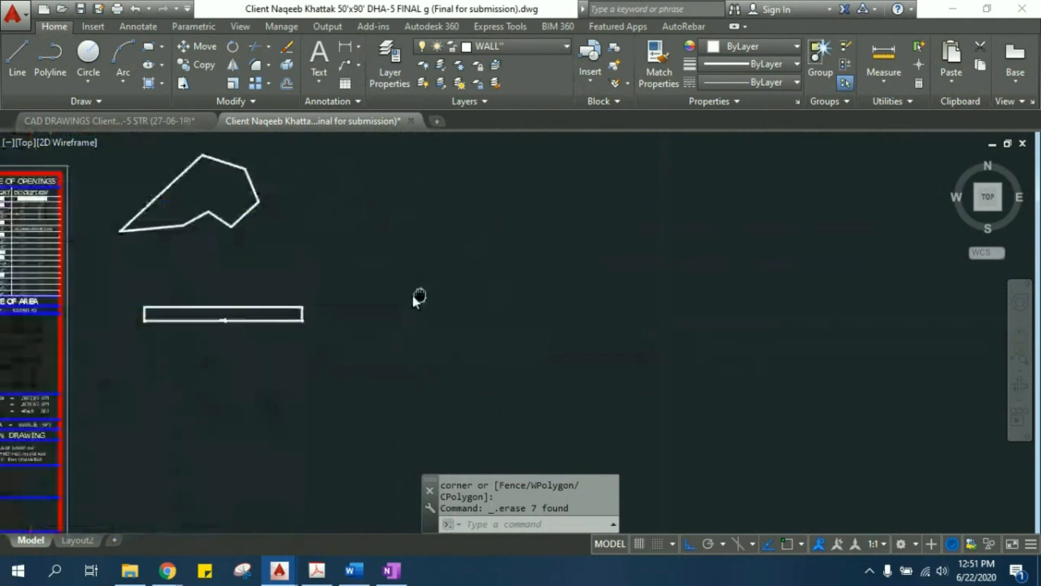
middle_click_drag(425, 307, 418, 320)
type("RE")
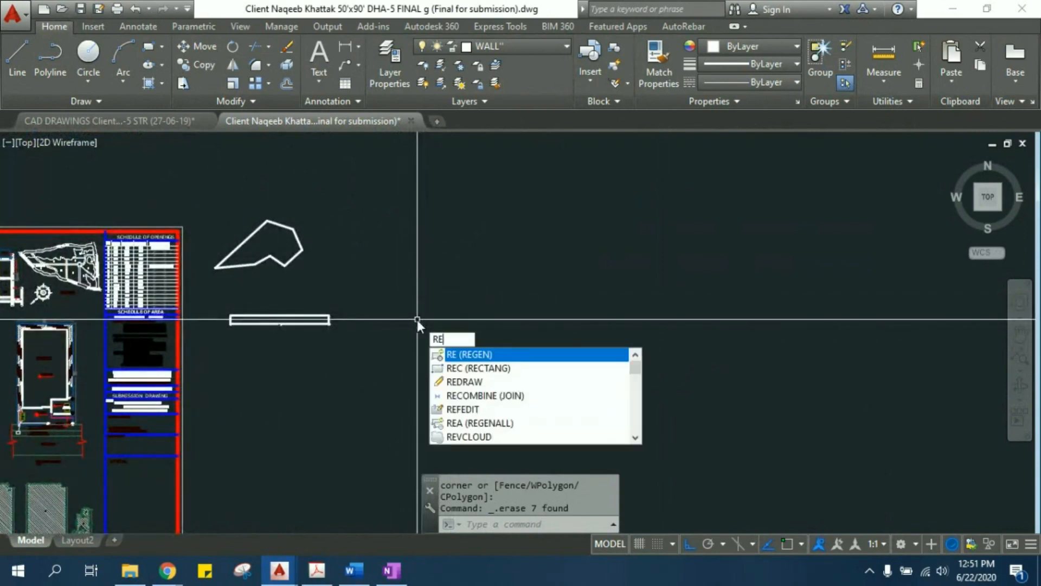
left_click(476, 368)
left_click(431, 244)
left_click(531, 378)
key("Escape")
key("Escape")
left_click(461, 245)
key("Escape")
scroll(466, 267, "up", 3)
scroll(453, 273, "up", 2)
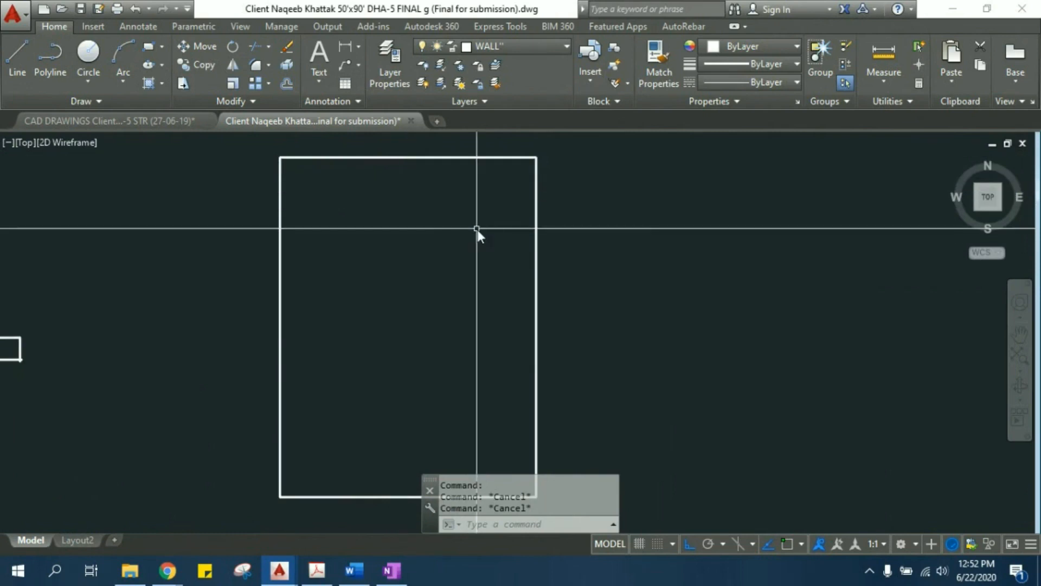
key("Escape")
- Erase the linear dimension below the horizontal line, keeping the line itself
scroll(448, 227, "down", 2)
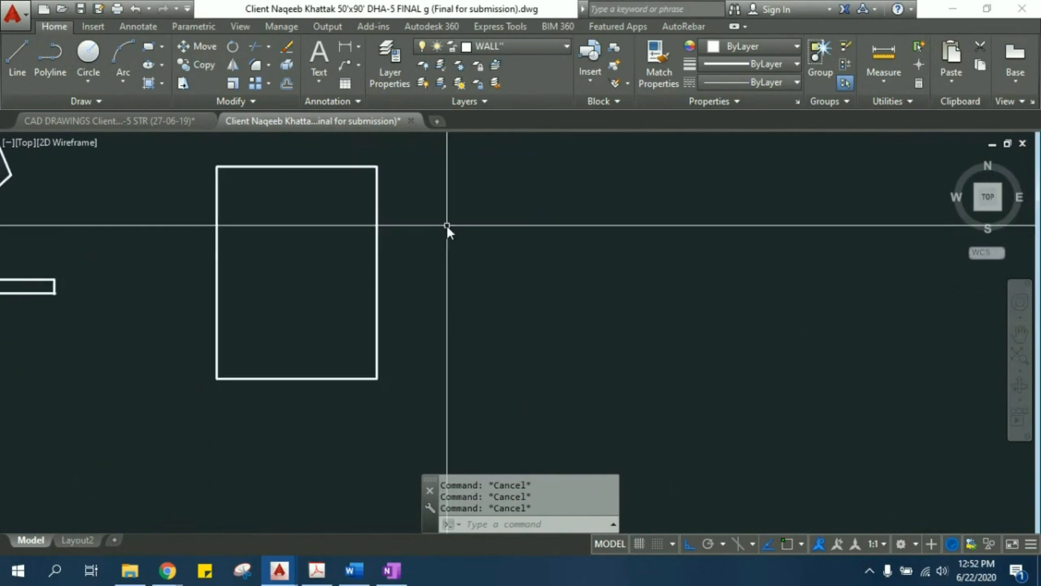
scroll(475, 232, "down", 2)
scroll(111, 262, "up", 4)
scroll(112, 258, "up", 2)
middle_click_drag(113, 258, 372, 268)
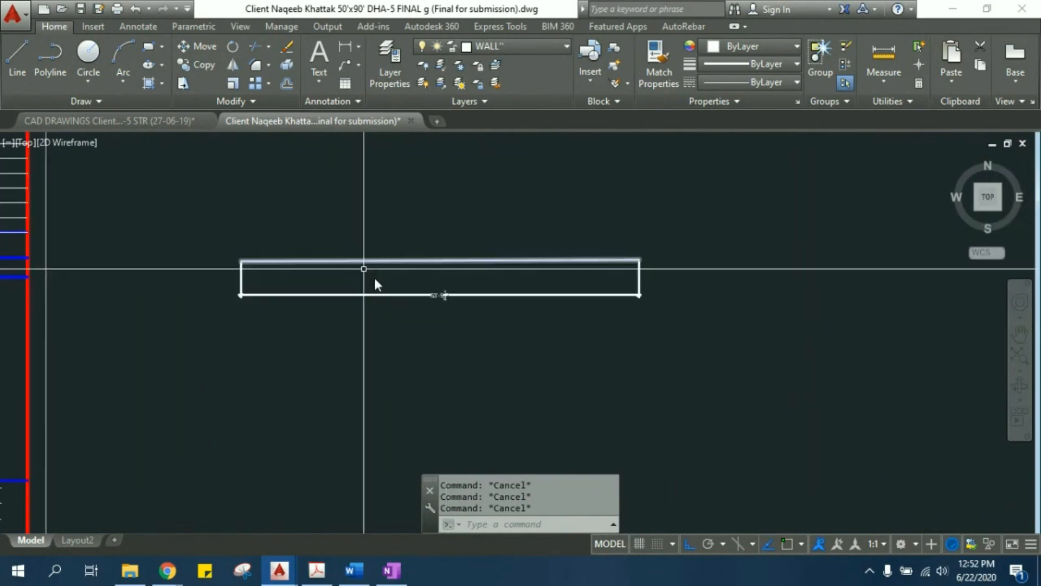
left_click(404, 309)
left_click(381, 283)
type("e")
key("Return")
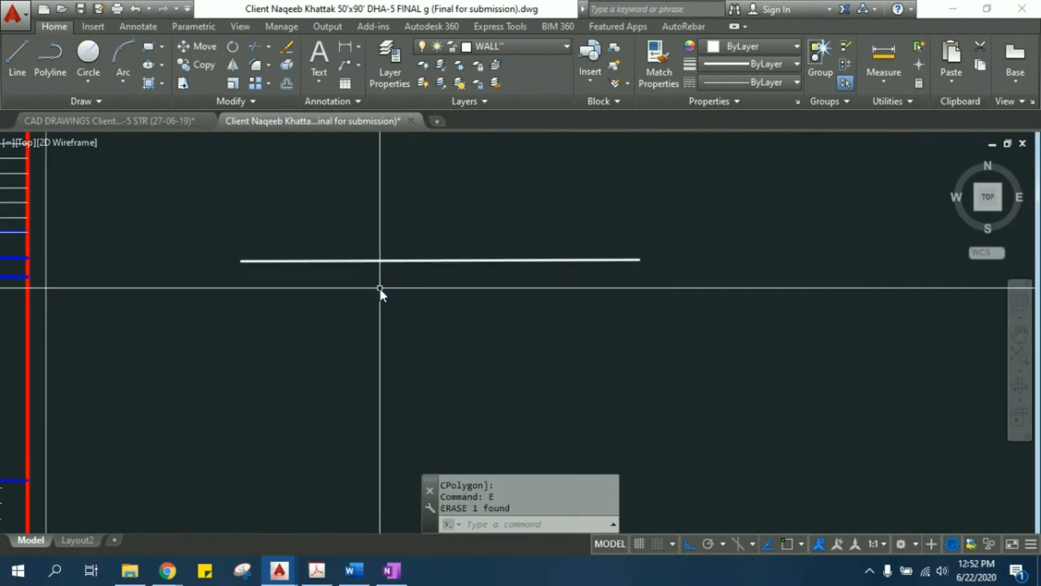
- Start the Offset command beside the horizontal line and enter an offset distance of 20'
scroll(370, 227, "up", 3)
scroll(346, 259, "down", 3)
middle_click_drag(375, 300, 342, 311)
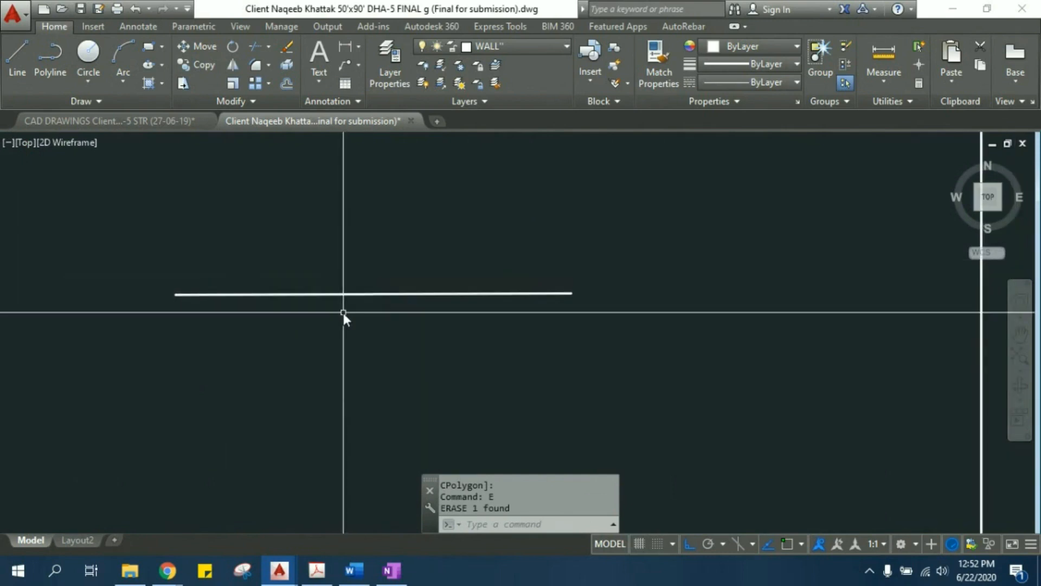
type("o")
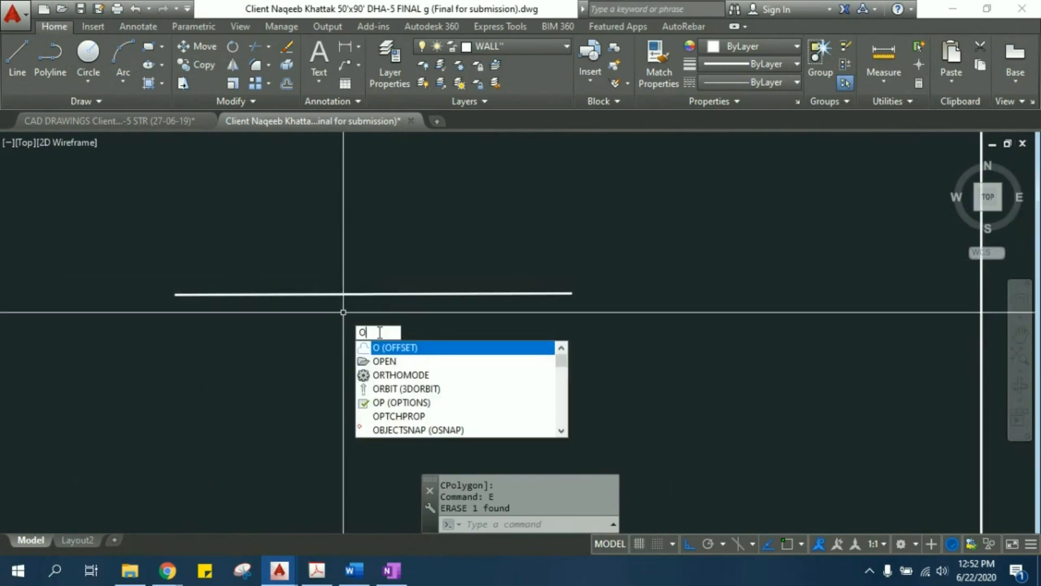
left_click(402, 350)
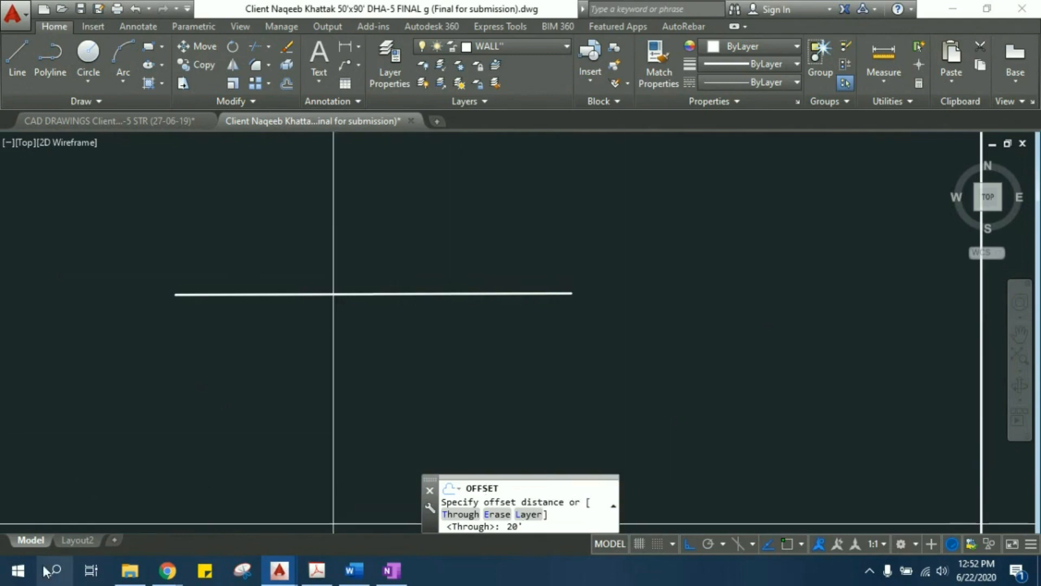
- Open the Windows On-Screen Keyboard and enlarge it over the drawing area
left_click(18, 570)
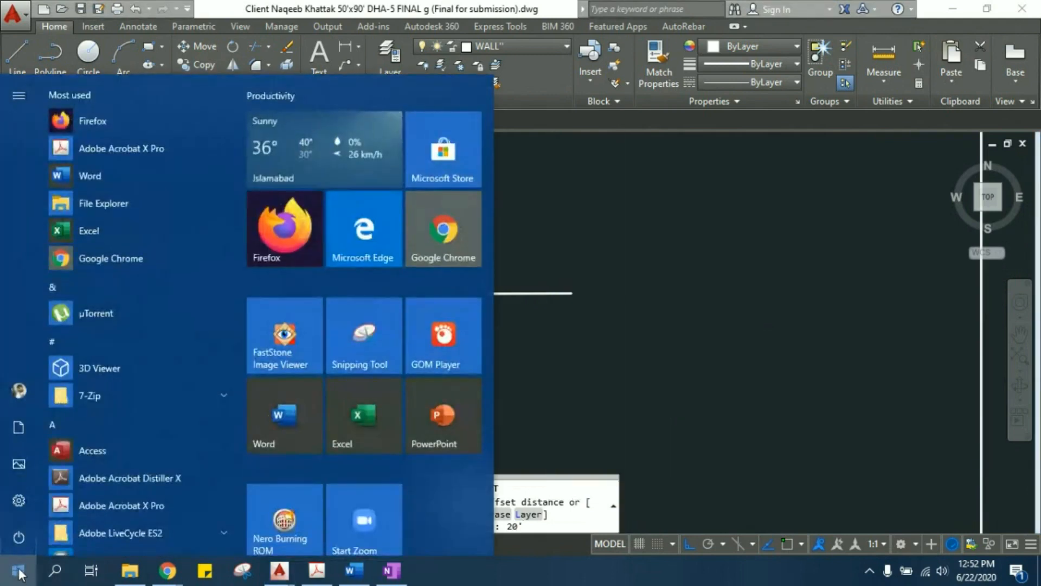
type("key")
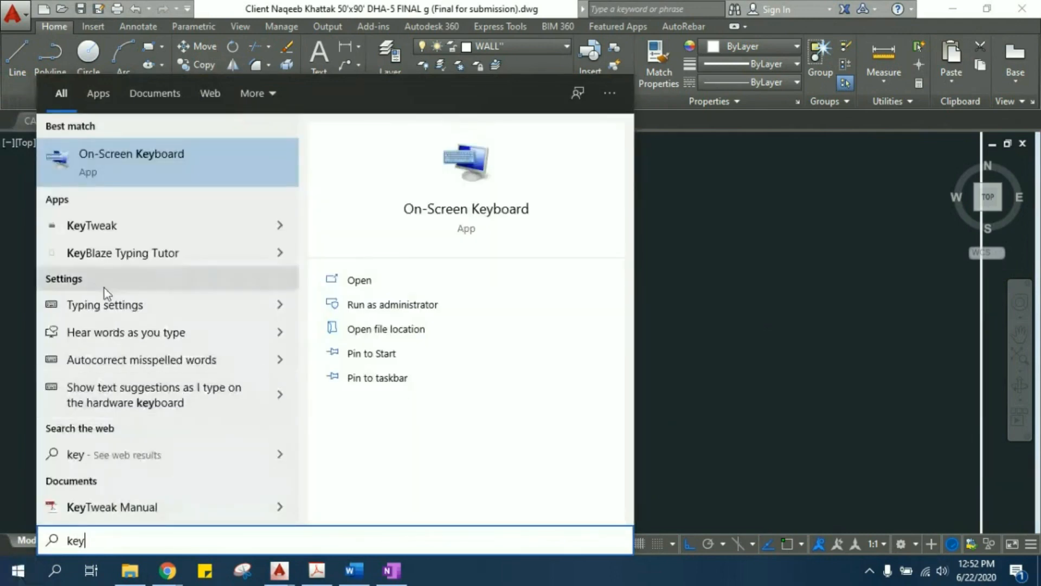
left_click(134, 163)
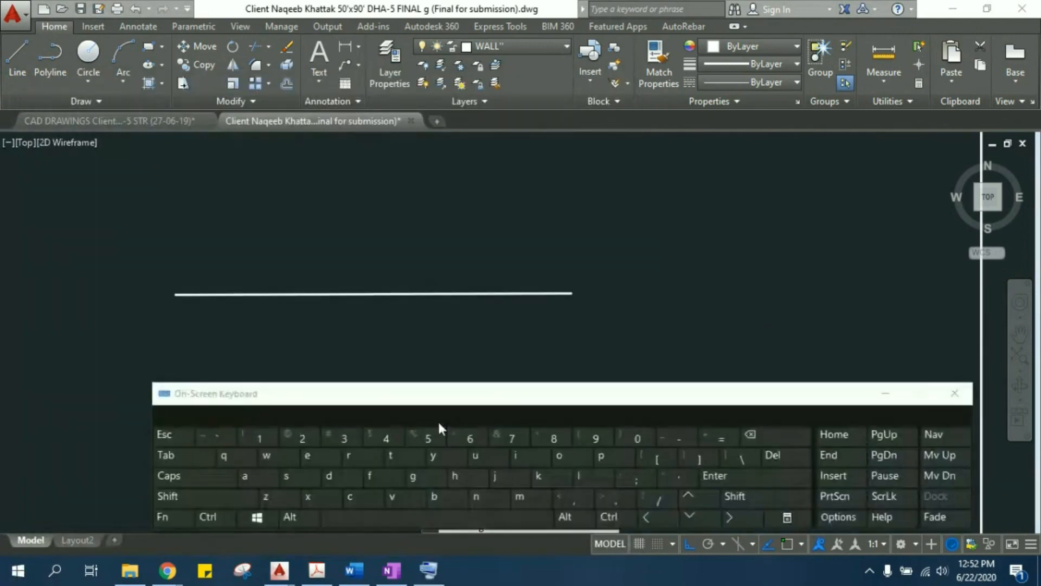
left_click_drag(513, 401, 495, 347)
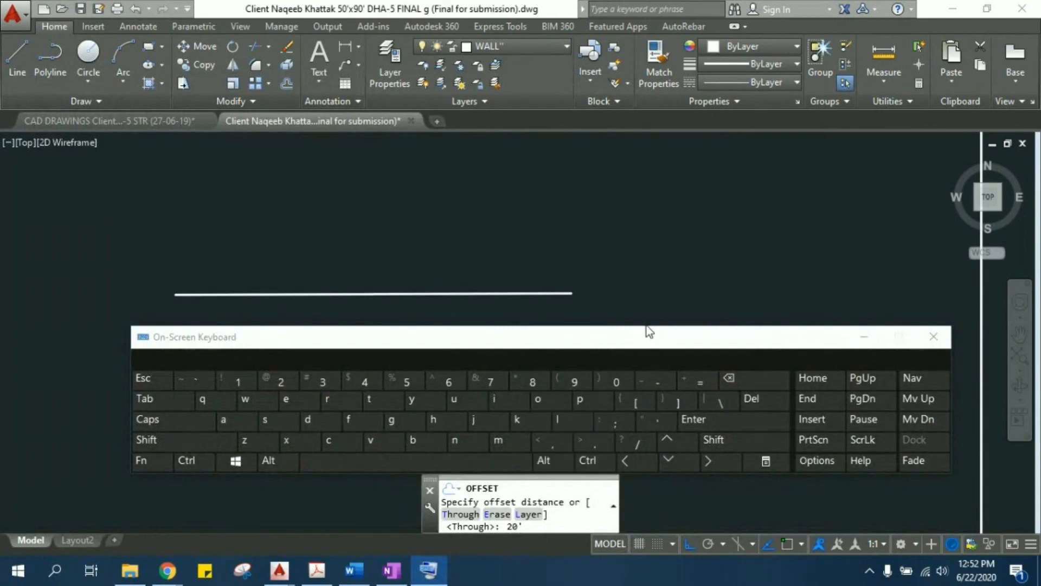
left_click_drag(645, 325, 635, 130)
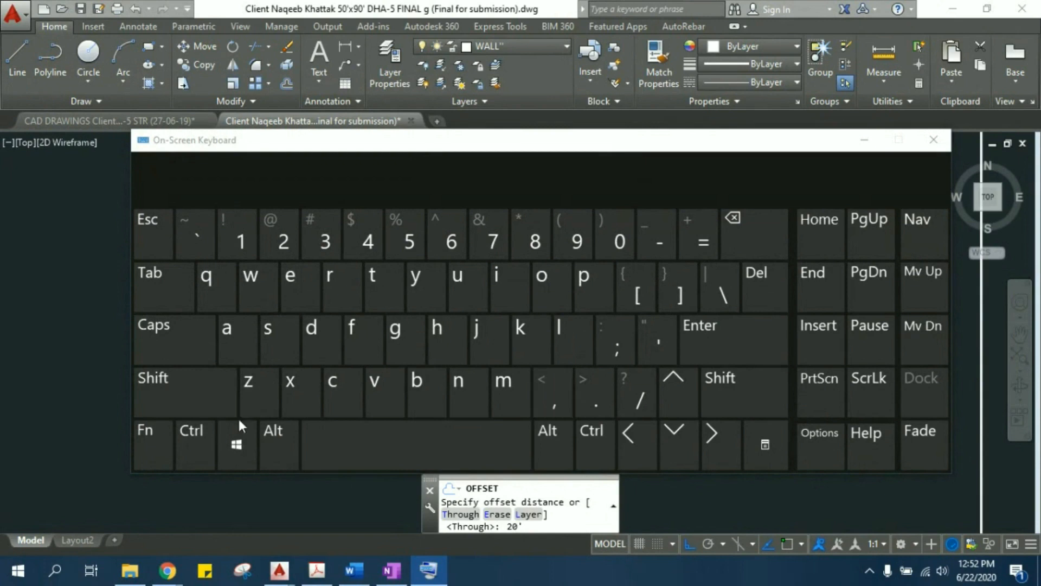
- Examine the foot and inch mark key with Shift on and off, and close the On-Screen Keyboard
left_click(184, 394)
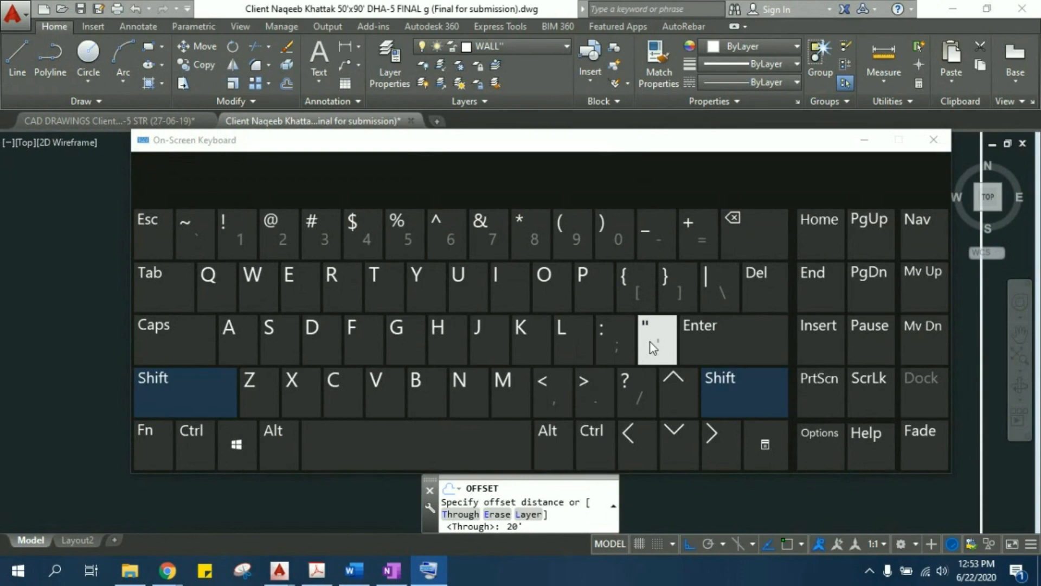
left_click(647, 325)
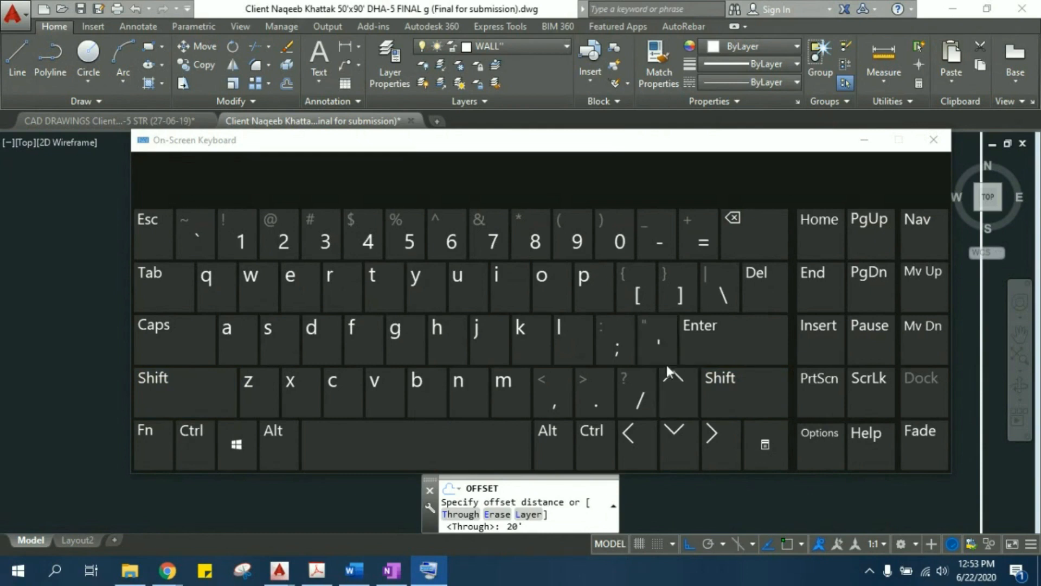
key("shift")
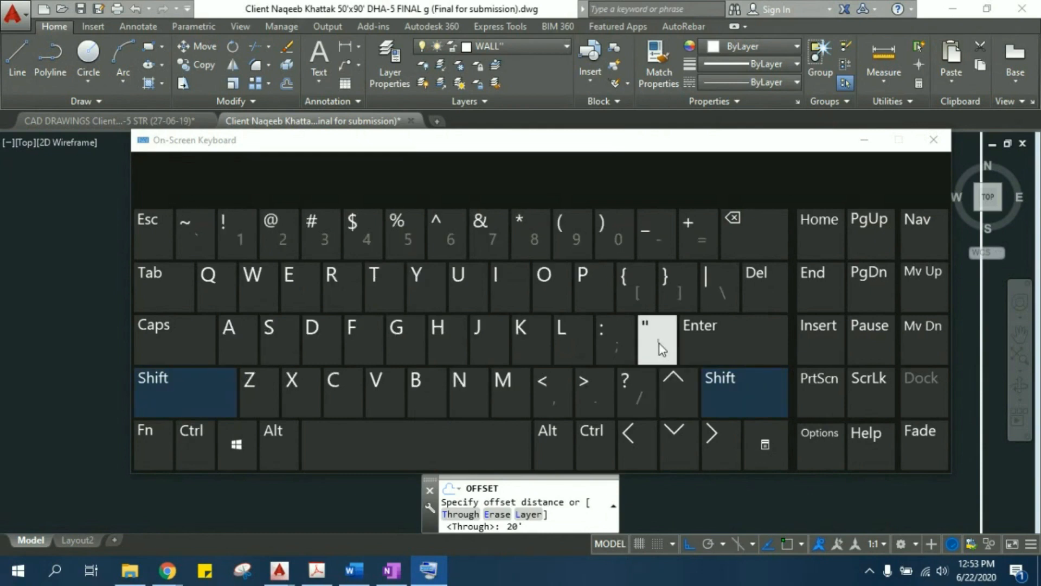
left_click_drag(825, 128, 827, 320)
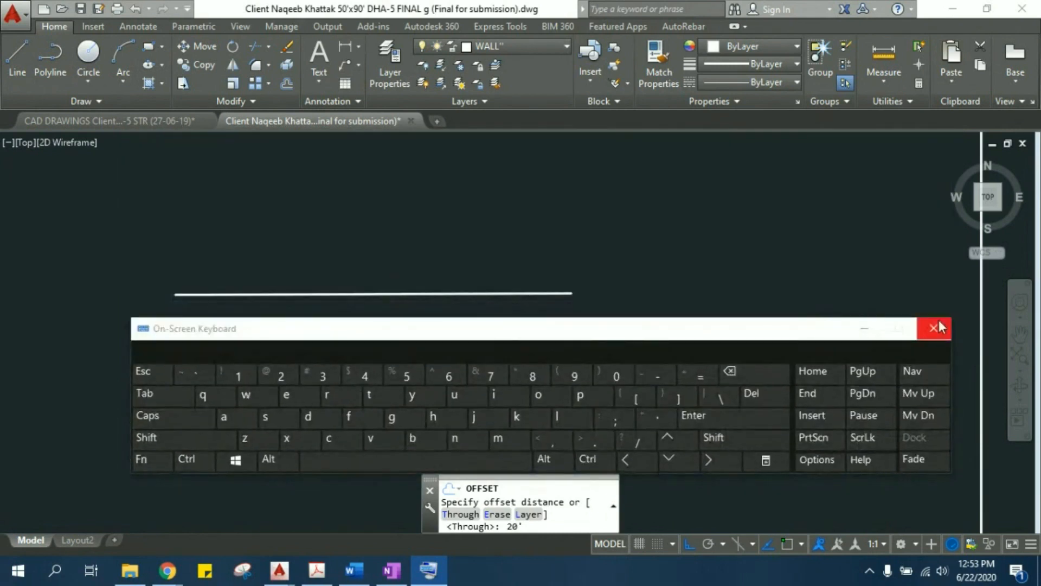
left_click(939, 320)
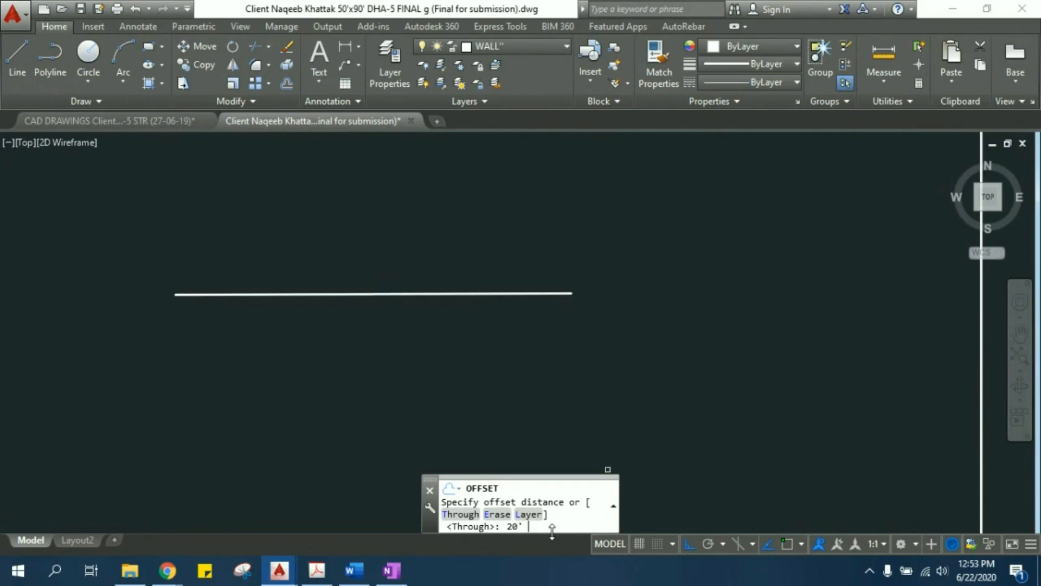
- Offset the horizontal line 20' to its lower side and leave the Offset command
key("Return")
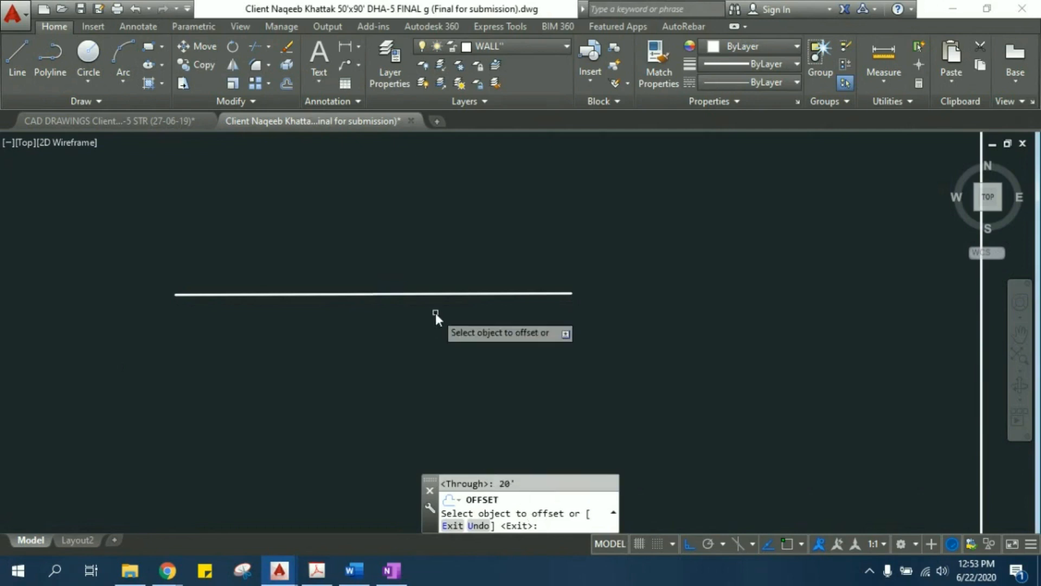
left_click(428, 295)
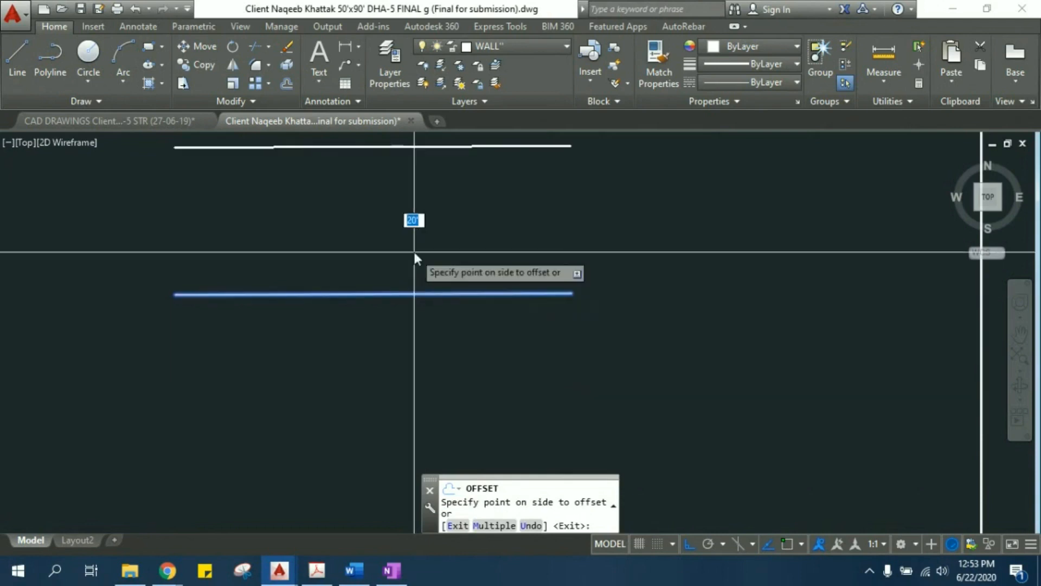
scroll(305, 393, "down", 4)
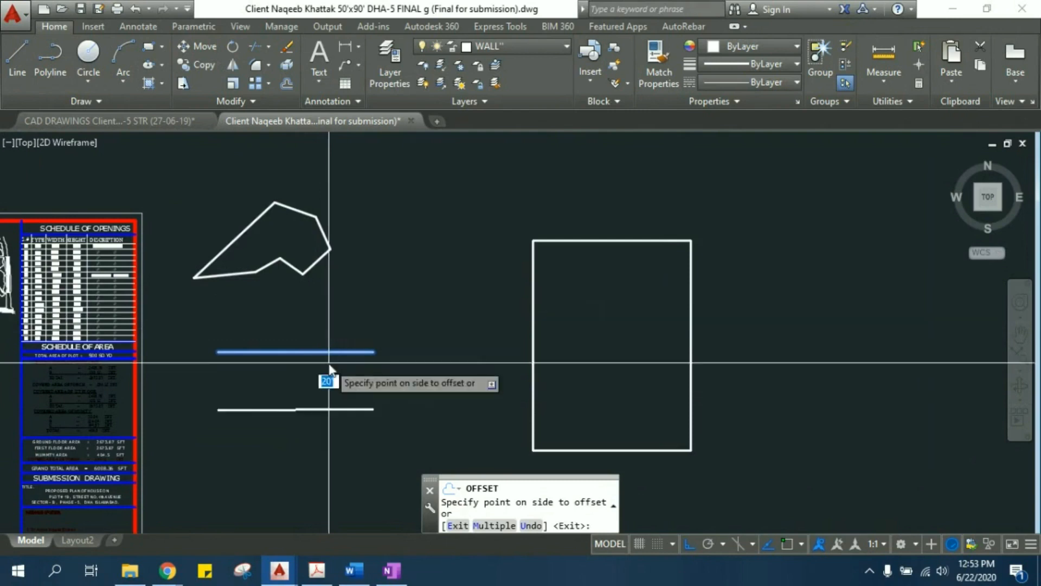
left_click(332, 418)
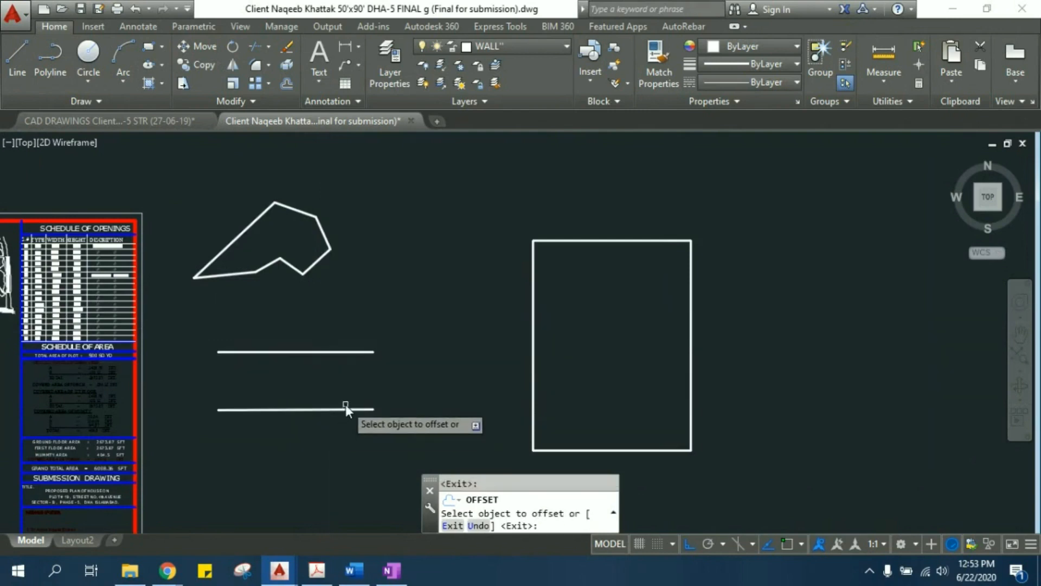
scroll(380, 341, "down", 2)
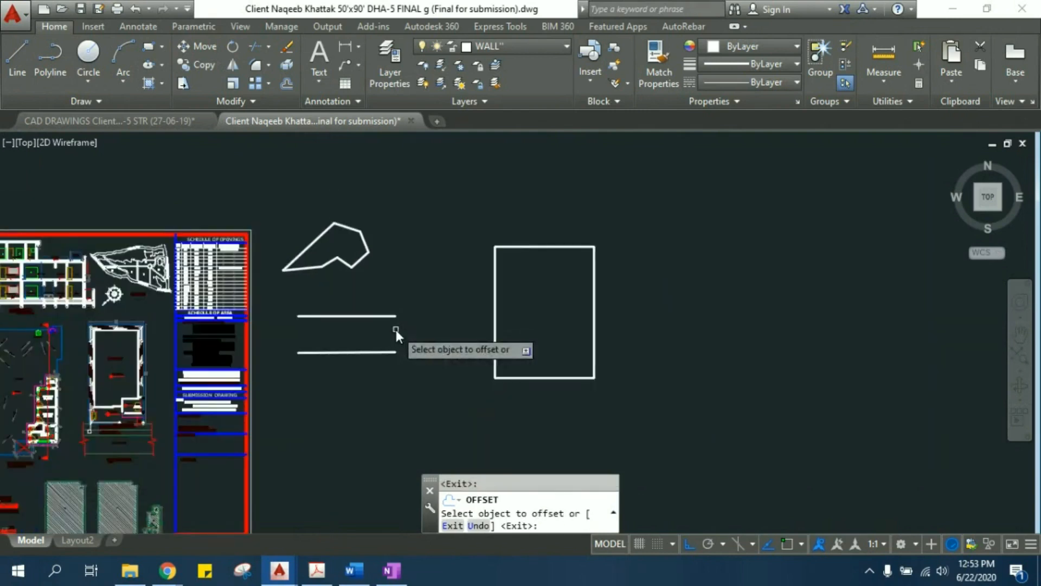
key("Escape")
key("Escape")
key("Escape")
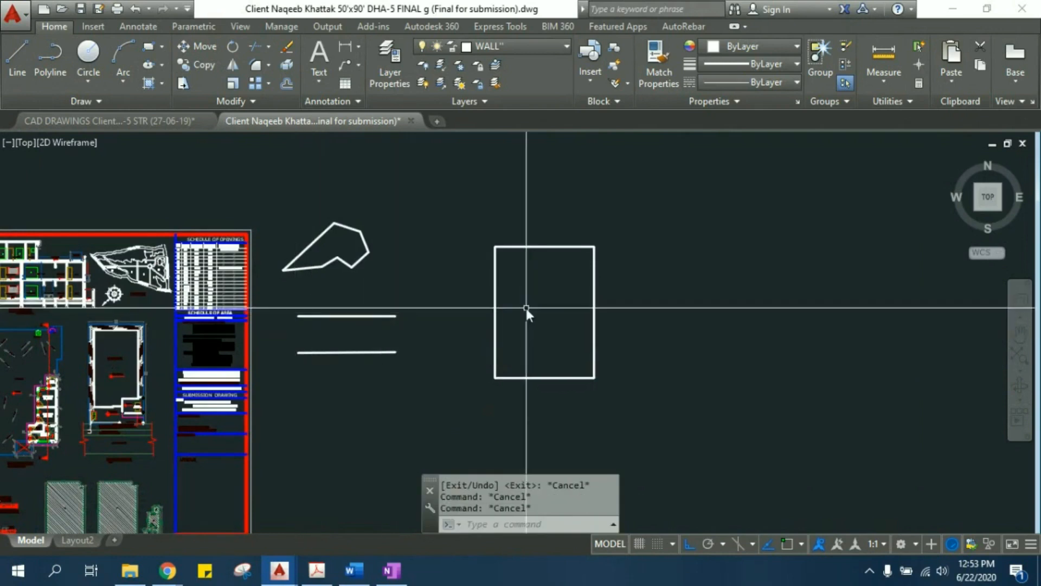
middle_click_drag(526, 308, 469, 307)
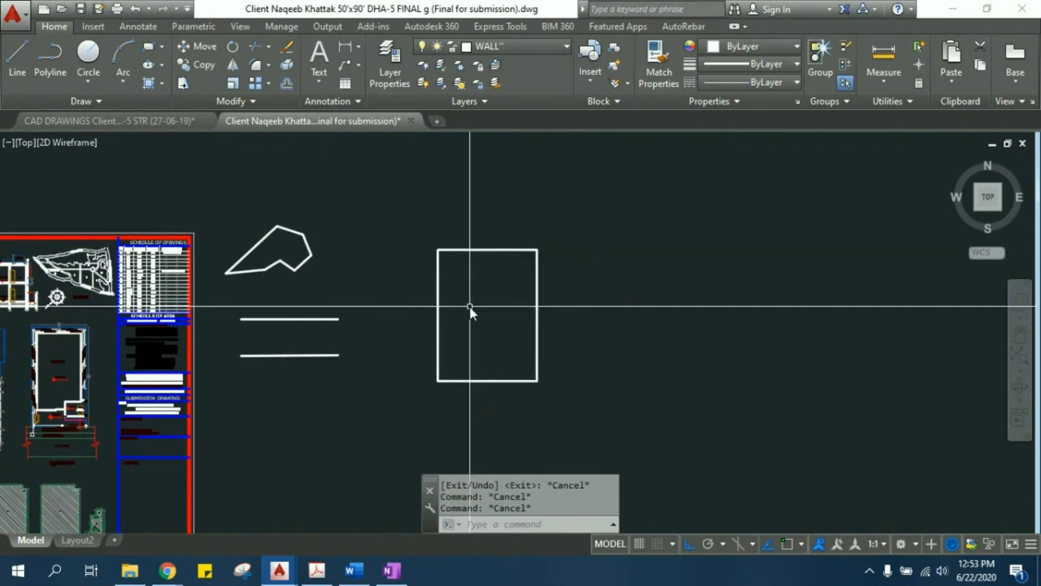
key("space")
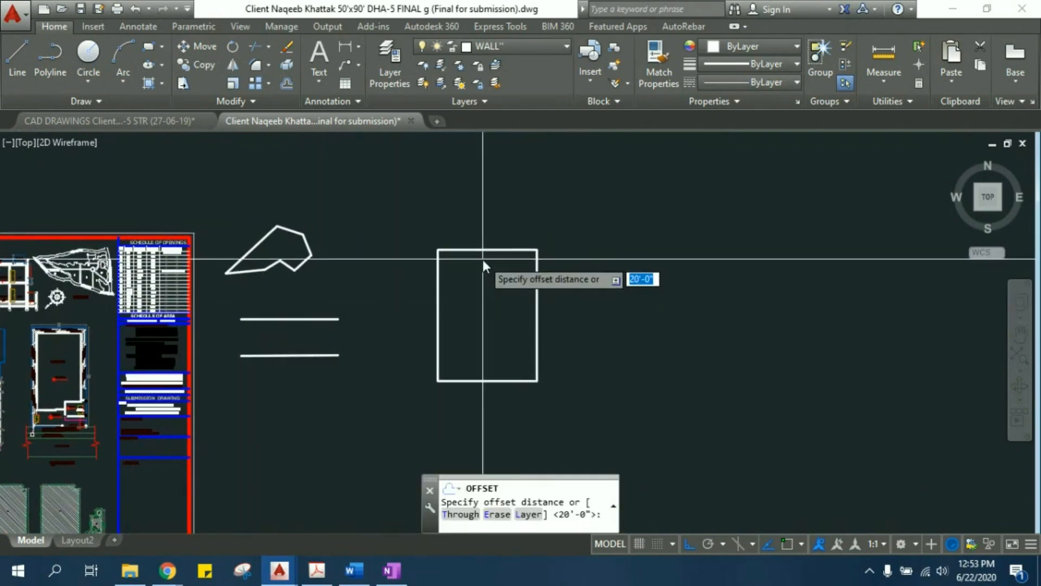
type("9\"")
key("Escape")
key("Escape")
key("Escape")
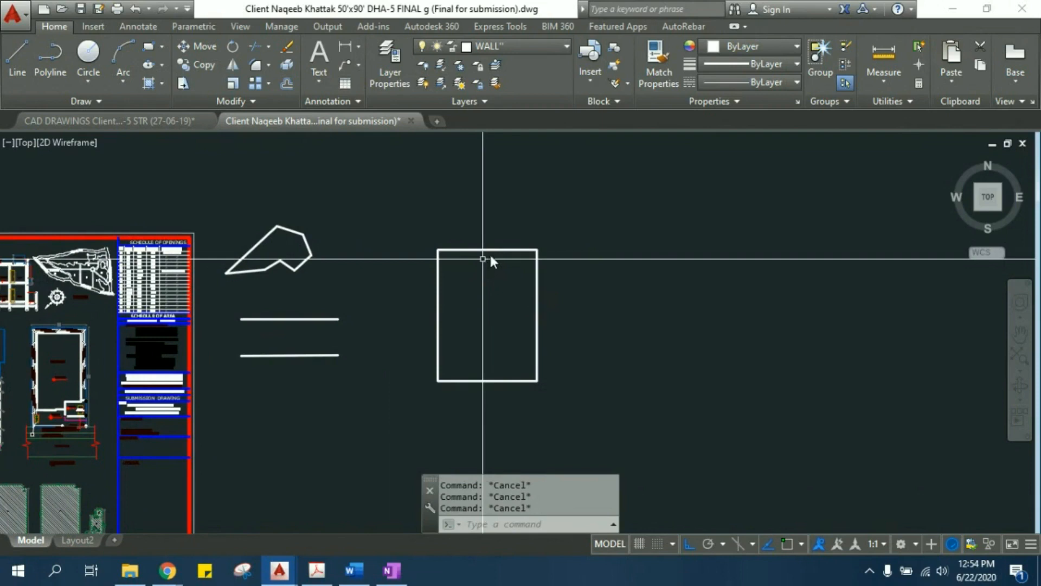
left_click(486, 250)
mouse_move(487, 250)
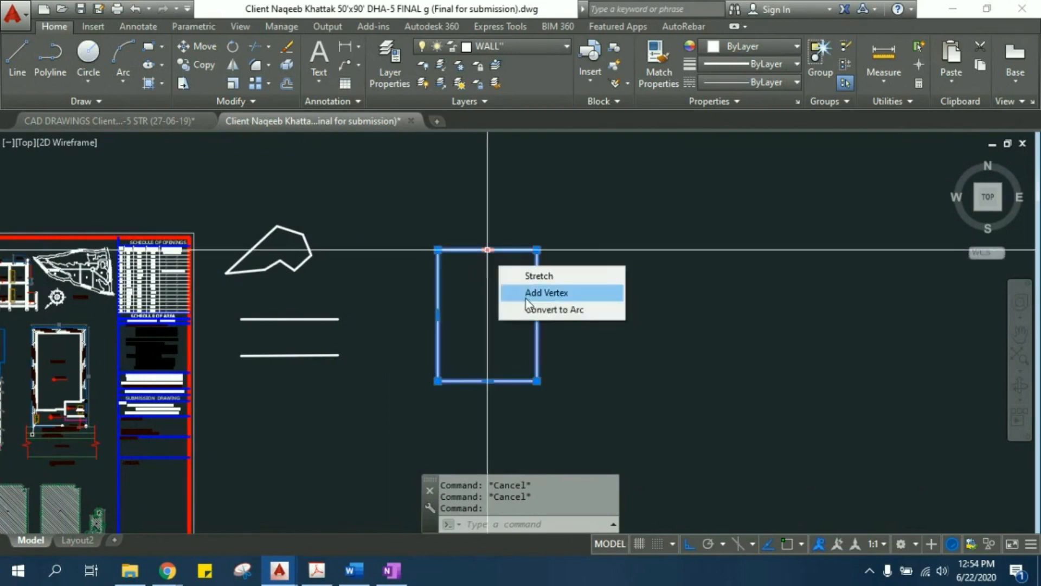
key("Escape")
- Examine the rectangle's edges and the wall thicknesses in the floor plan below the front elevation, and return to the rectangle
middle_click_drag(484, 283, 442, 262)
middle_click_drag(623, 272, 502, 258)
scroll(337, 235, "up", 4)
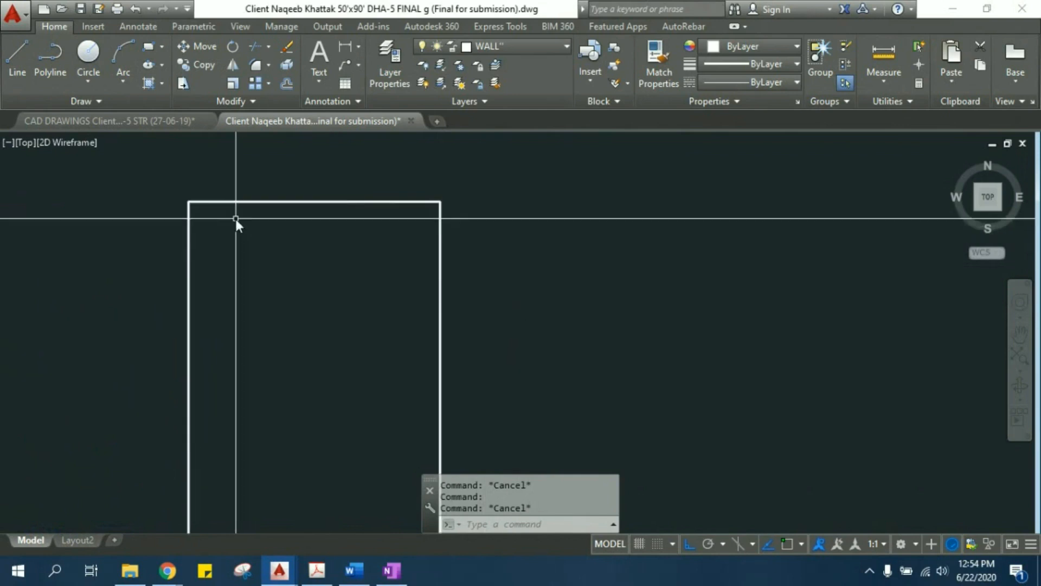
scroll(374, 287, "down", 4)
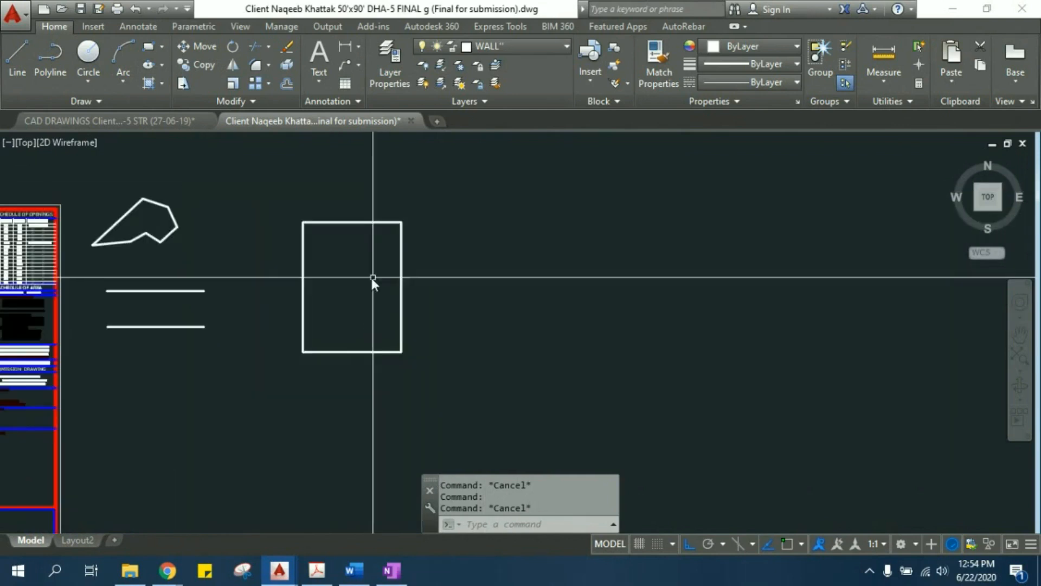
scroll(340, 235, "down", 2)
middle_click_drag(56, 288, 637, 303)
scroll(492, 311, "up", 2)
scroll(488, 314, "up", 8)
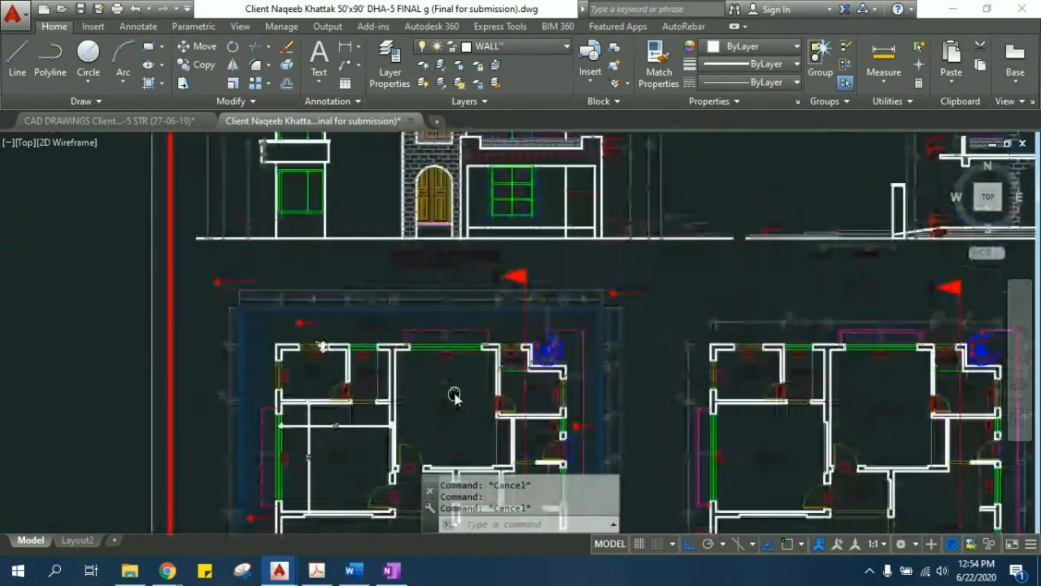
scroll(425, 293, "down", 8)
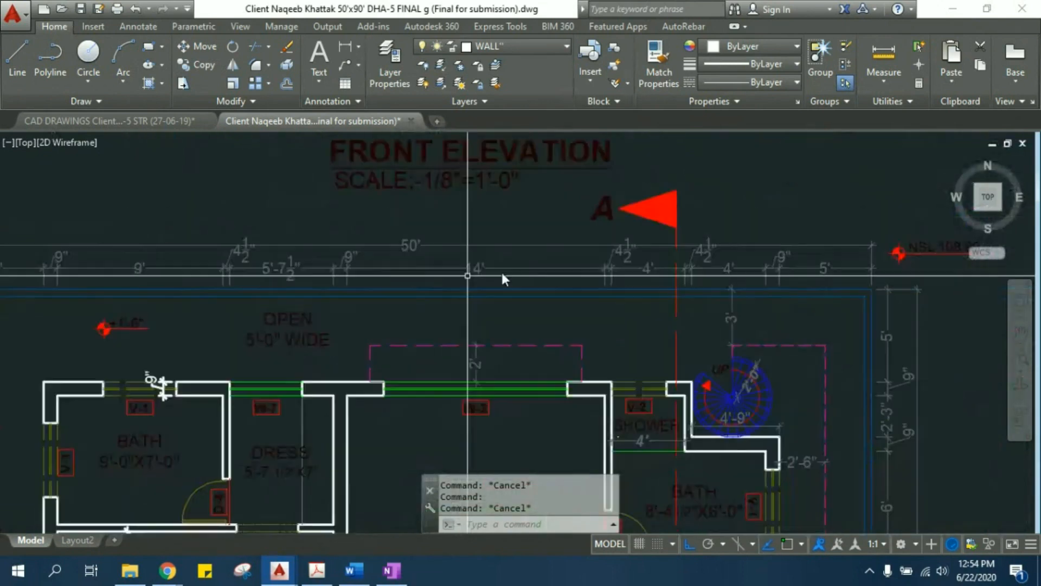
middle_click_drag(724, 305, 159, 288)
middle_click_drag(641, 222, 445, 302)
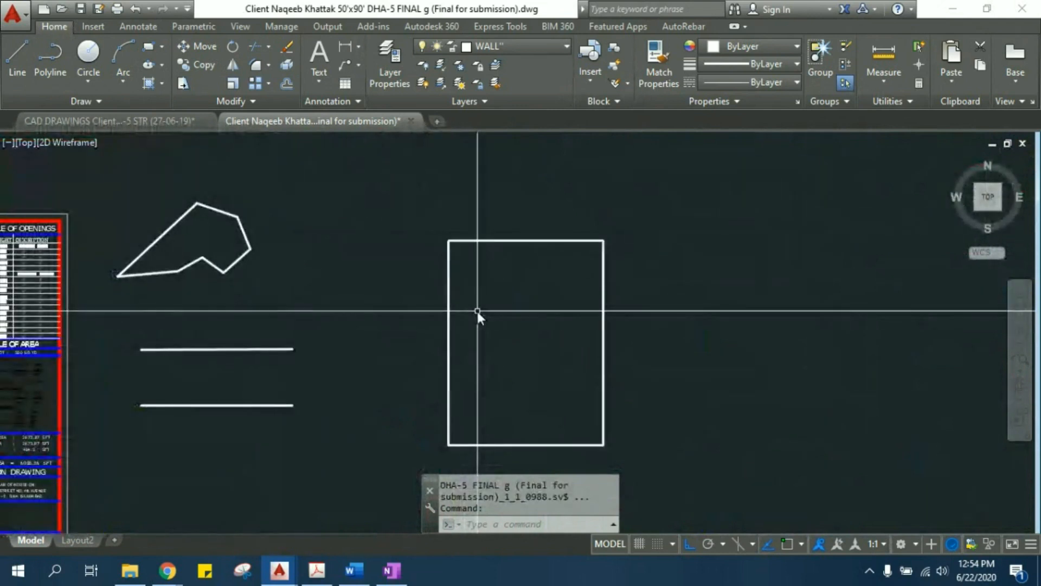
- Offset the rectangle 9" to its inner side and leave the Offset command
type("o")
key("Return")
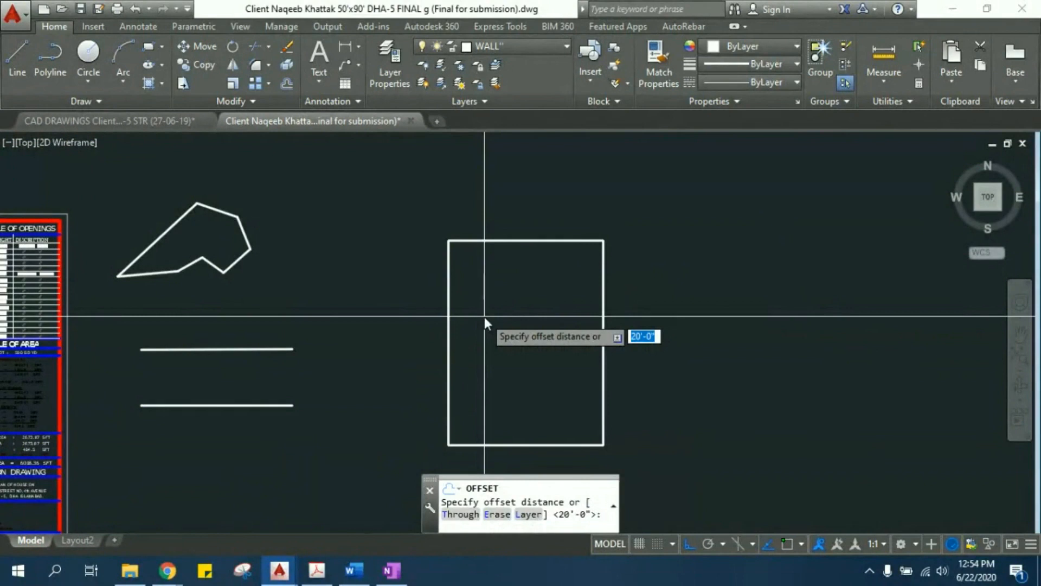
type("0'")
key("BackSpace")
key("BackSpace")
type("9\"")
key("Return")
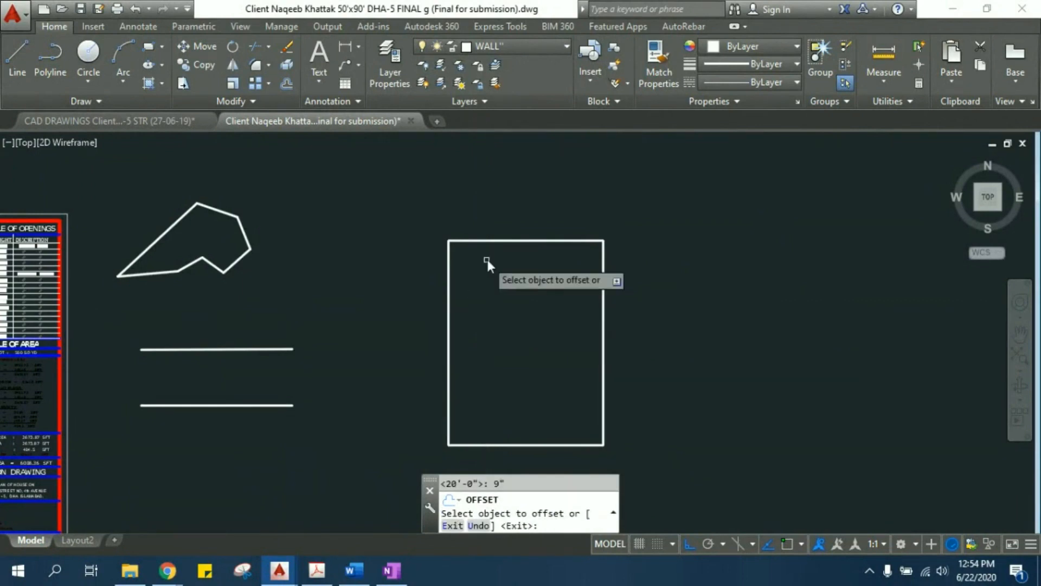
left_click(494, 242)
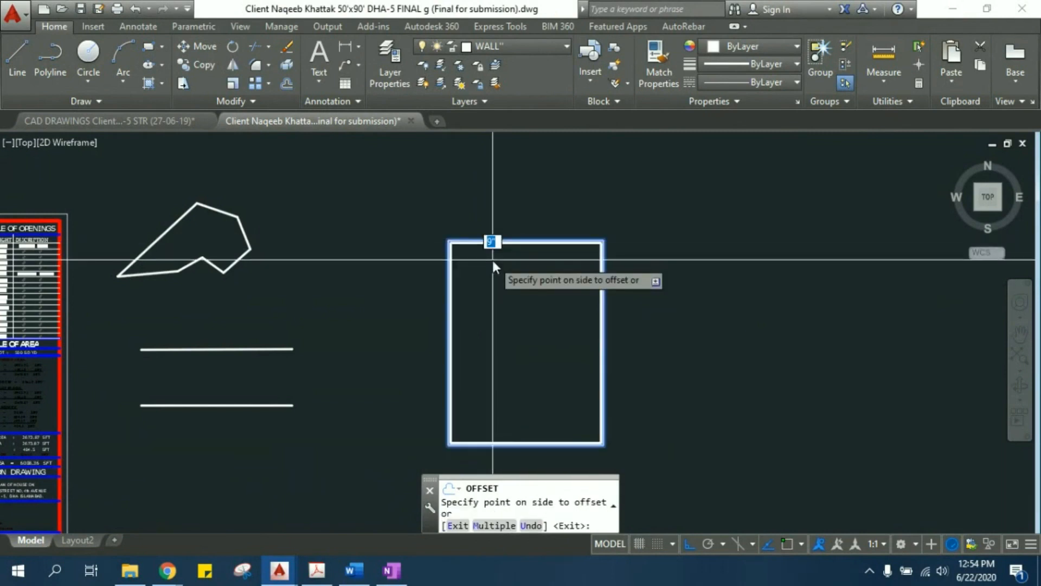
scroll(489, 213, "up", 5)
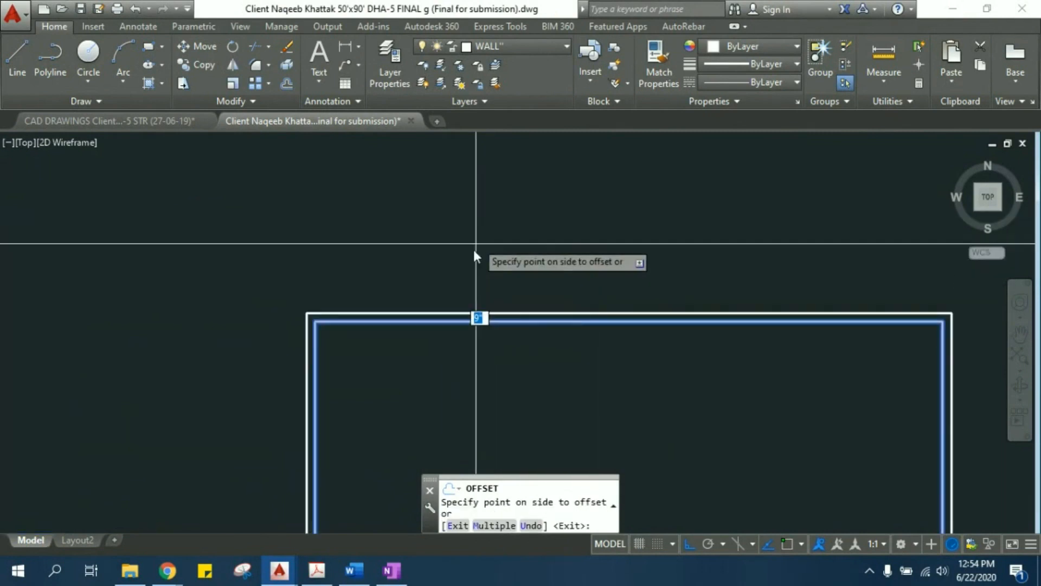
left_click(476, 362)
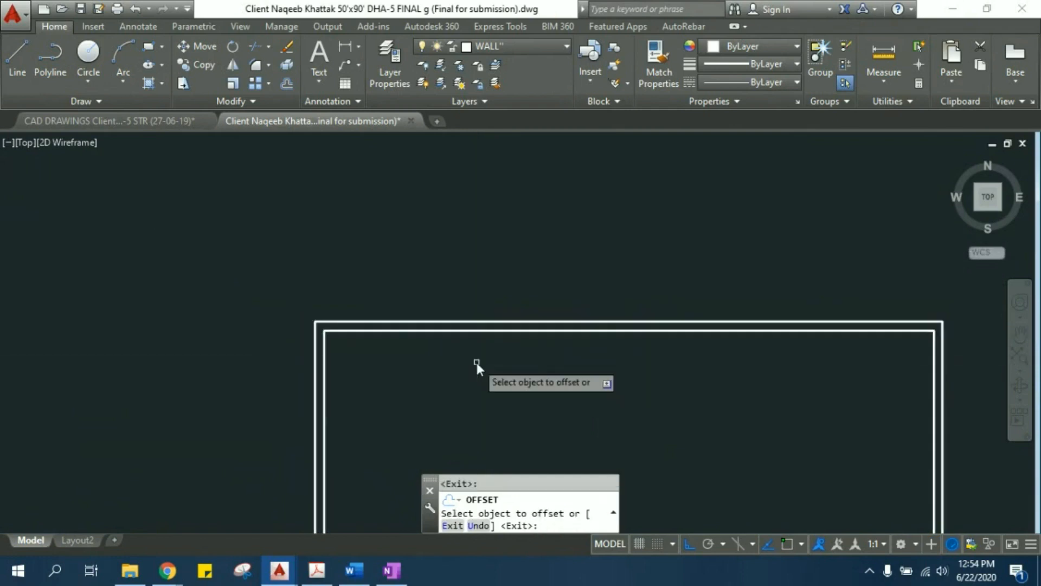
scroll(437, 234, "down", 4)
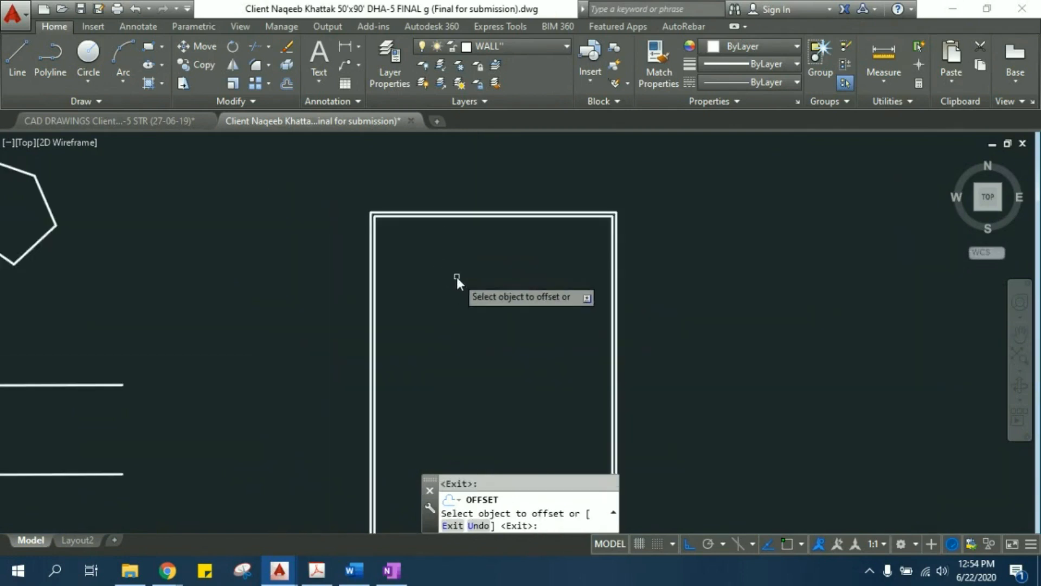
scroll(457, 277, "down", 4)
mouse_move(427, 290)
middle_mouse_down()
mouse_move(685, 274)
mouse_move(581, 287)
mouse_move(459, 266)
mouse_move(281, 284)
mouse_move(217, 209)
middle_mouse_up()
key("Escape")
key("Escape")
- Explode the inner rectangle into separate lines
scroll(594, 278, "up", 4)
scroll(229, 282, "up", 2)
mouse_move(242, 246)
middle_mouse_down()
mouse_move(255, 302)
mouse_move(239, 250)
middle_mouse_up()
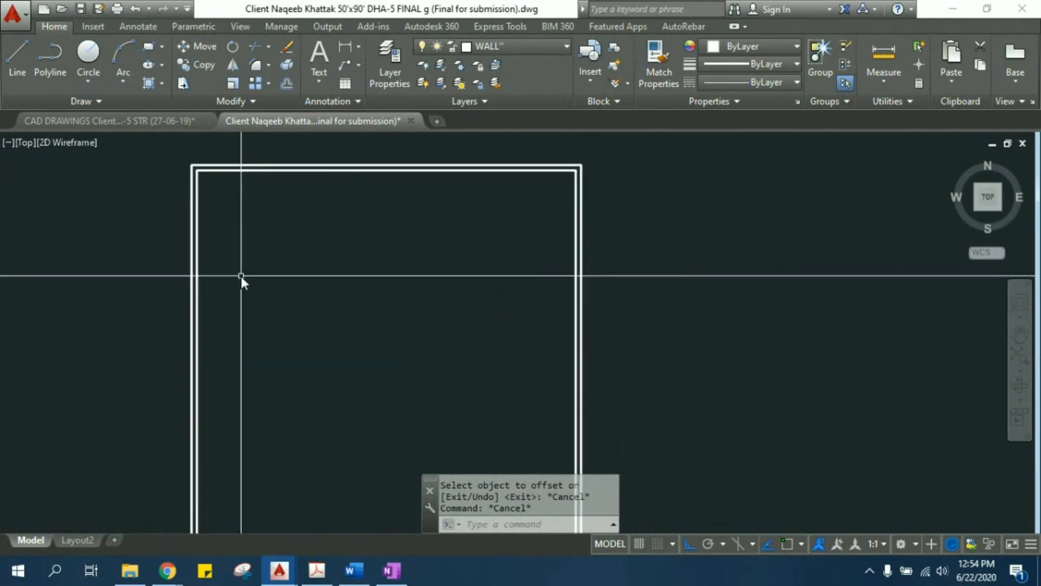
left_click(197, 289)
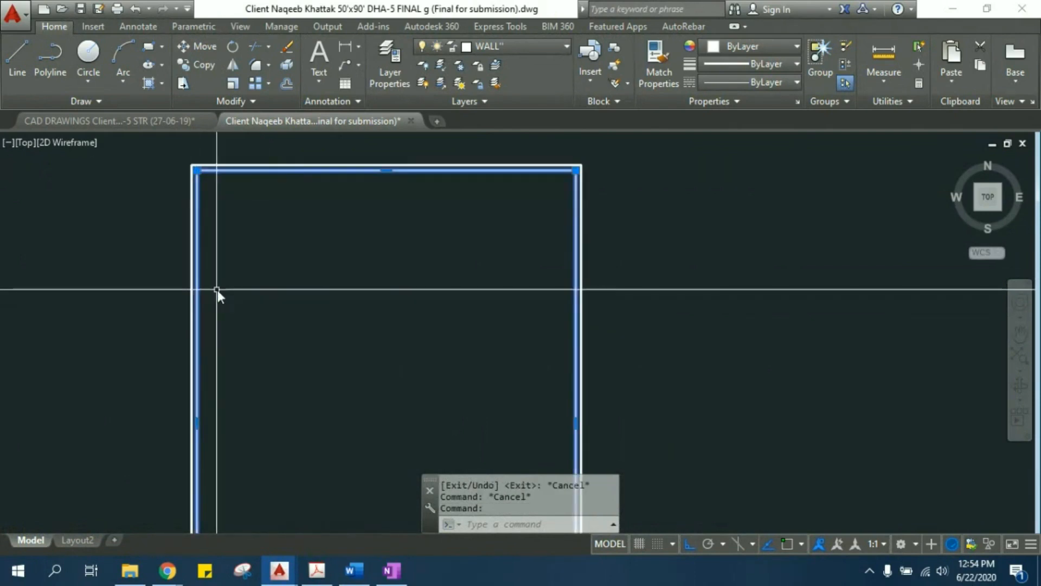
scroll(300, 271, "down", 2)
middle_click_drag(323, 337, 323, 224)
middle_click_drag(409, 247, 421, 348)
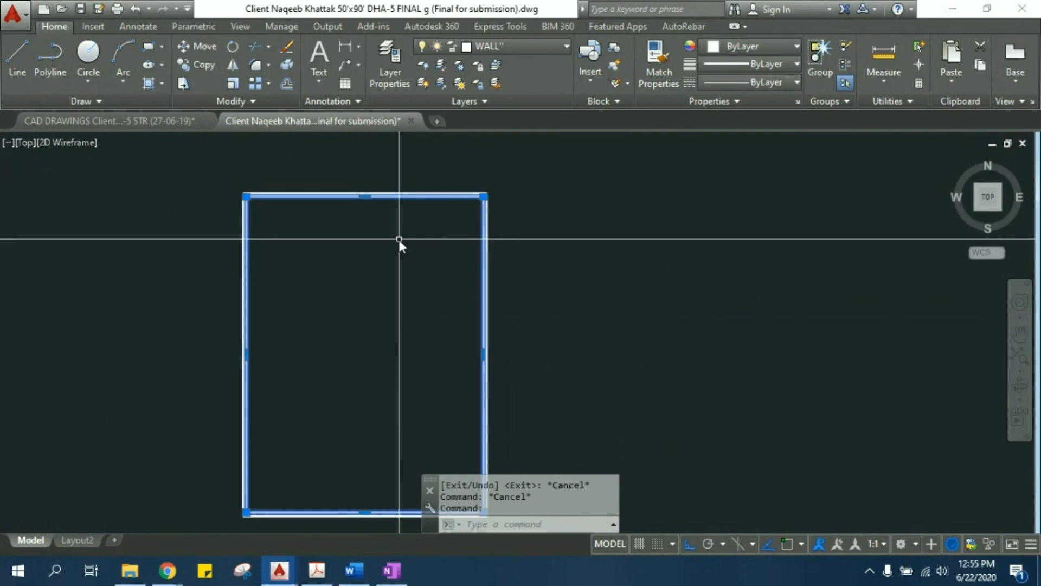
type("EX")
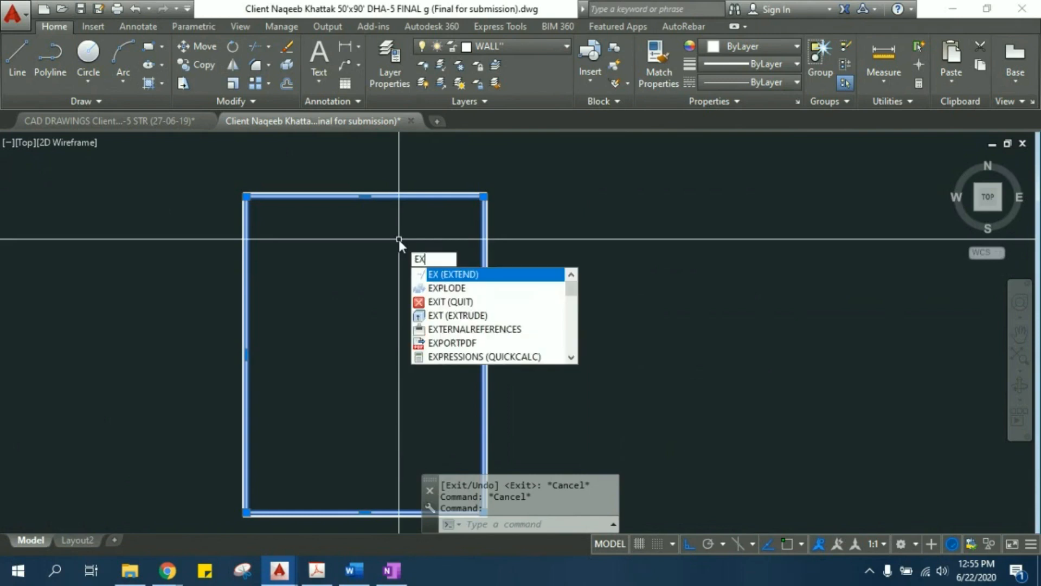
left_click(443, 286)
- Check that the exploded inner rectangle's left and top edges select individually, and clear the selection
scroll(247, 238, "up", 2)
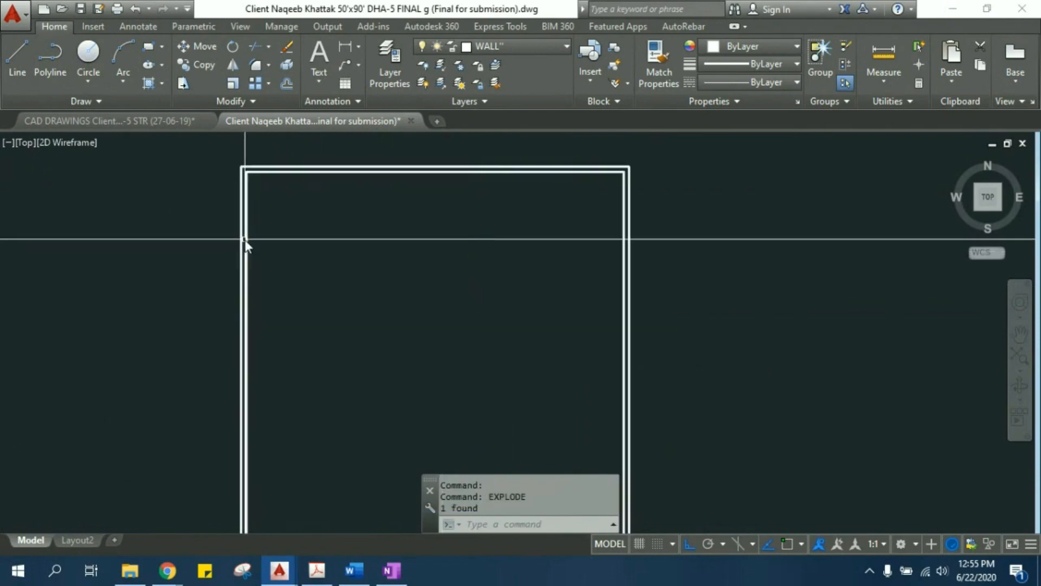
left_click(247, 218)
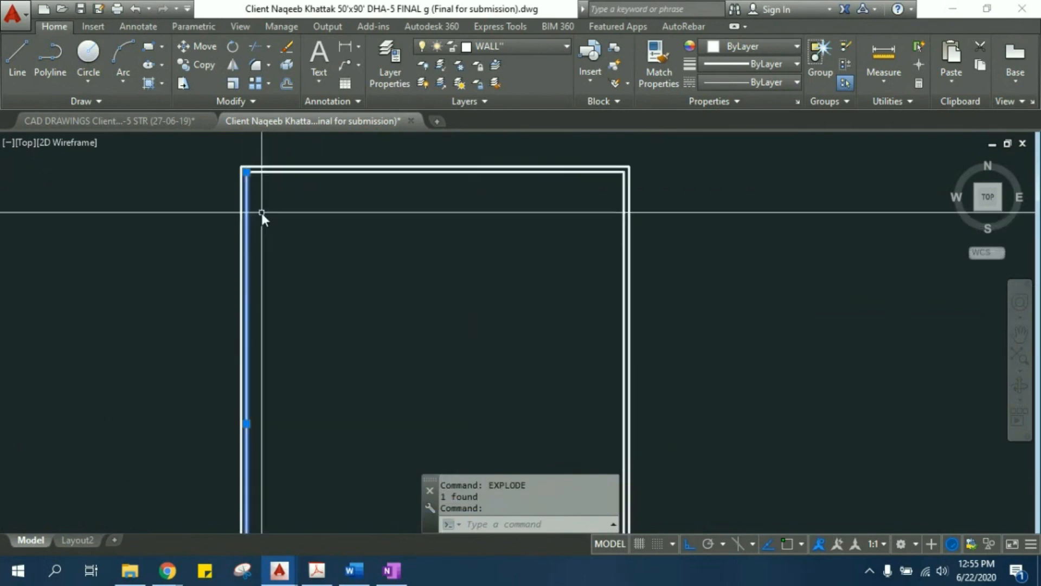
left_click(283, 175)
left_click(275, 172)
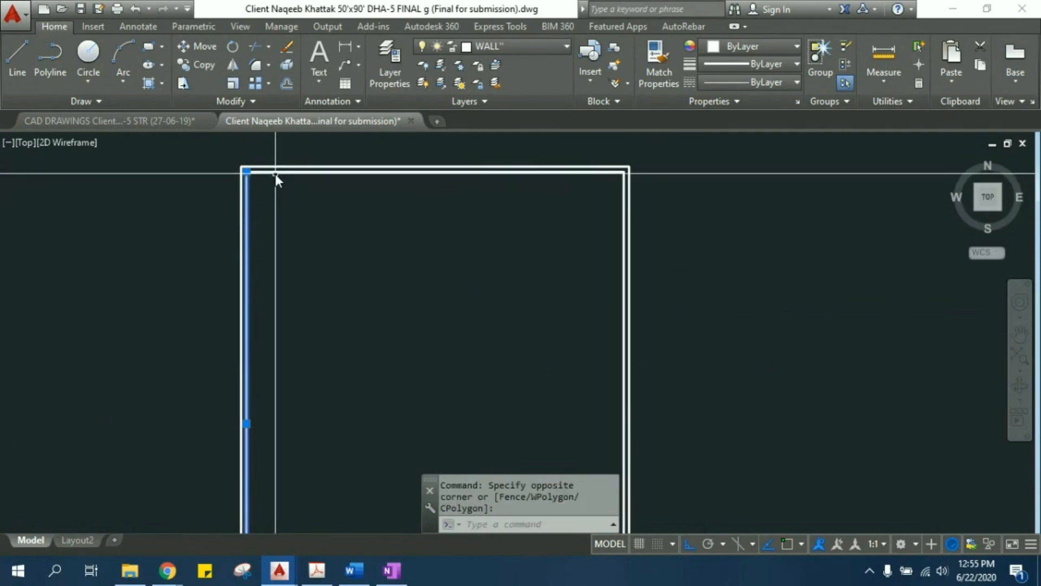
key("Escape")
key("Escape")
key("Escape")
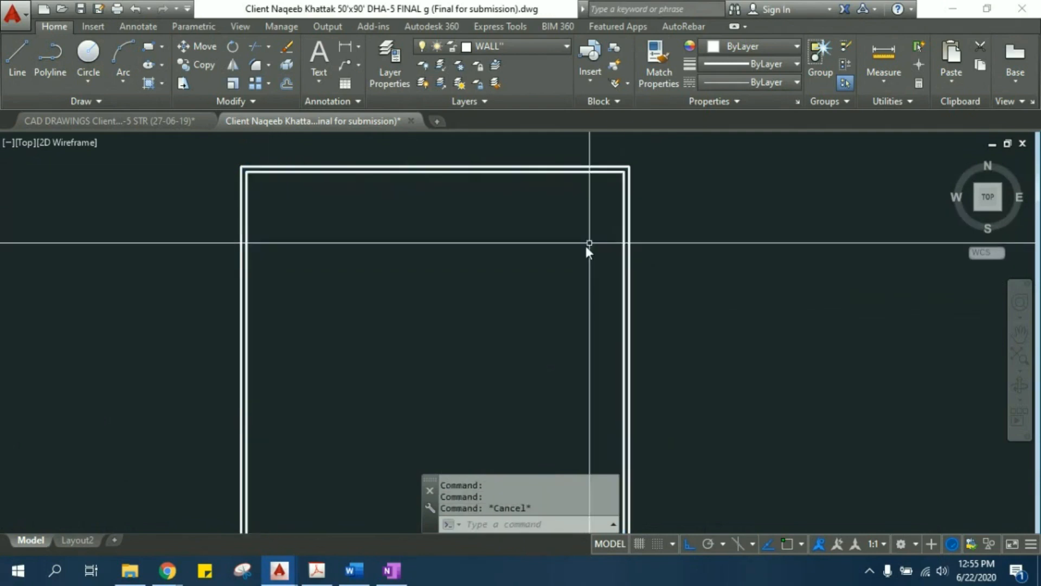
- Examine the double wall lines around the upper-left corner and along the rectangle's left side
middle_click_drag(270, 254, 290, 227)
scroll(289, 226, "down", 1)
scroll(282, 205, "up", 1)
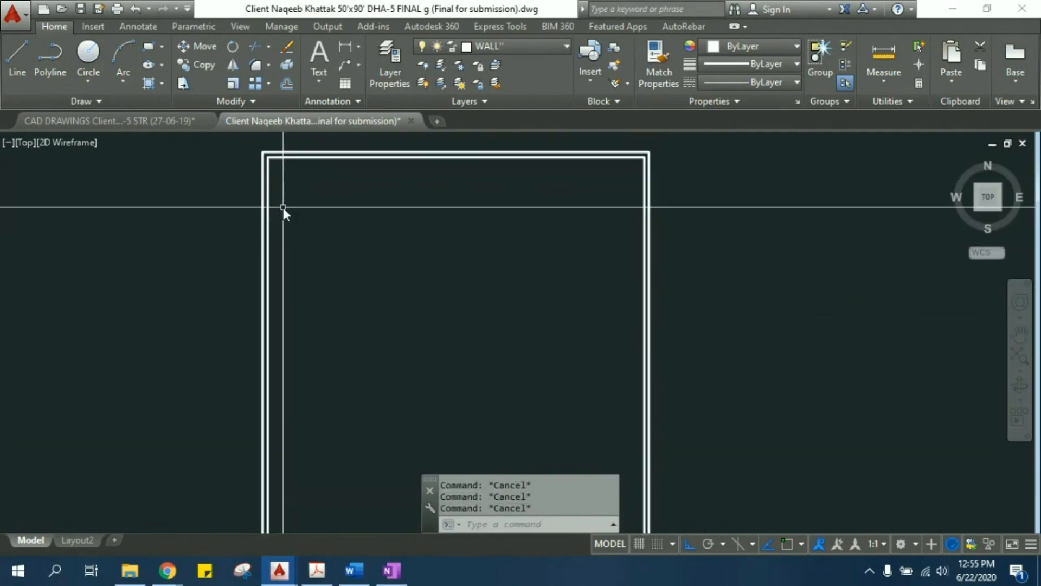
scroll(282, 183, "up", 2)
middle_click_drag(282, 182, 280, 241)
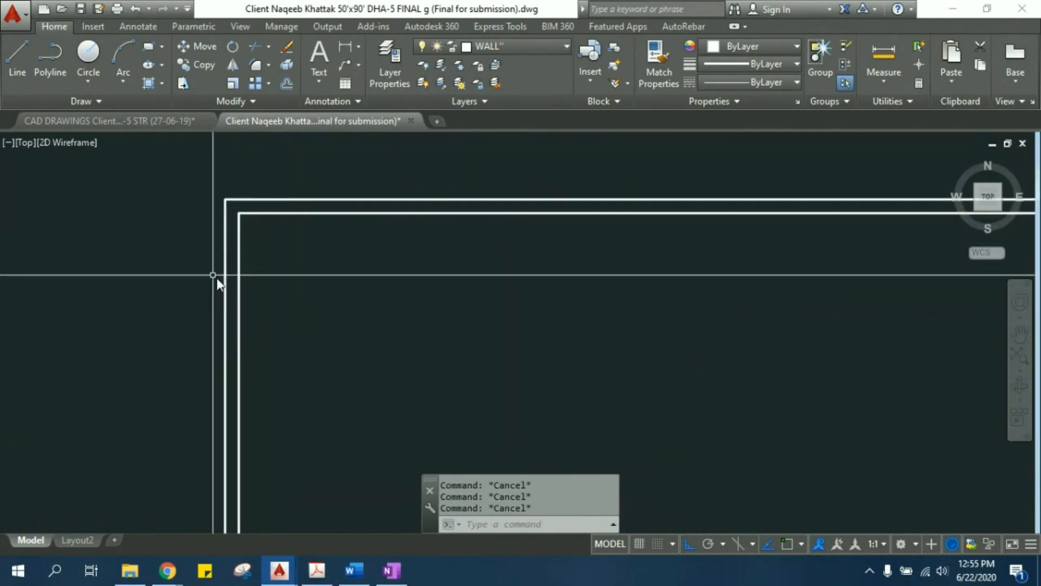
scroll(375, 333, "down", 2)
middle_click_drag(371, 340, 263, 261)
scroll(253, 259, "down", 4)
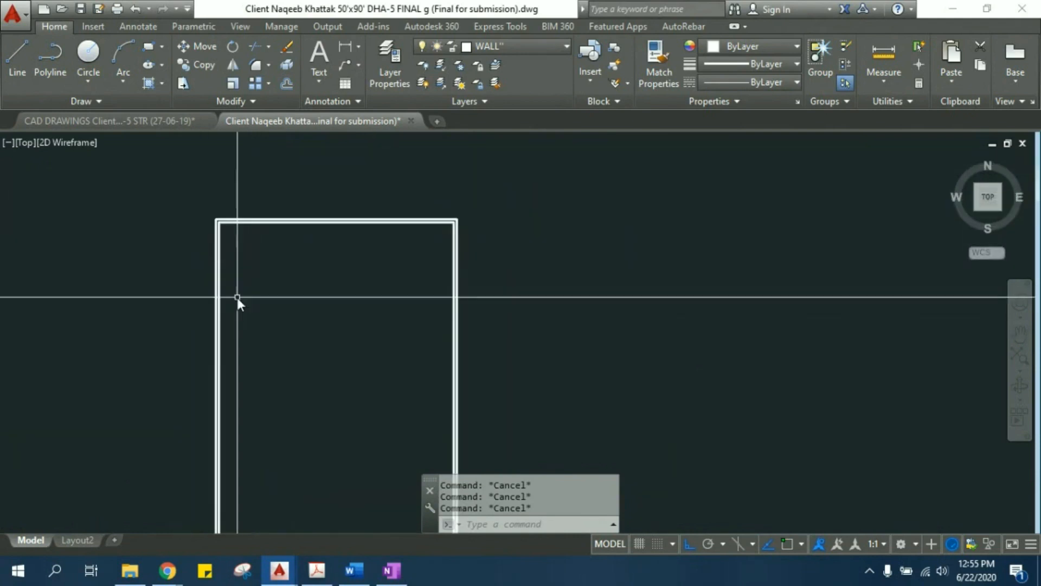
scroll(228, 291, "up", 2)
middle_click_drag(251, 298, 233, 281)
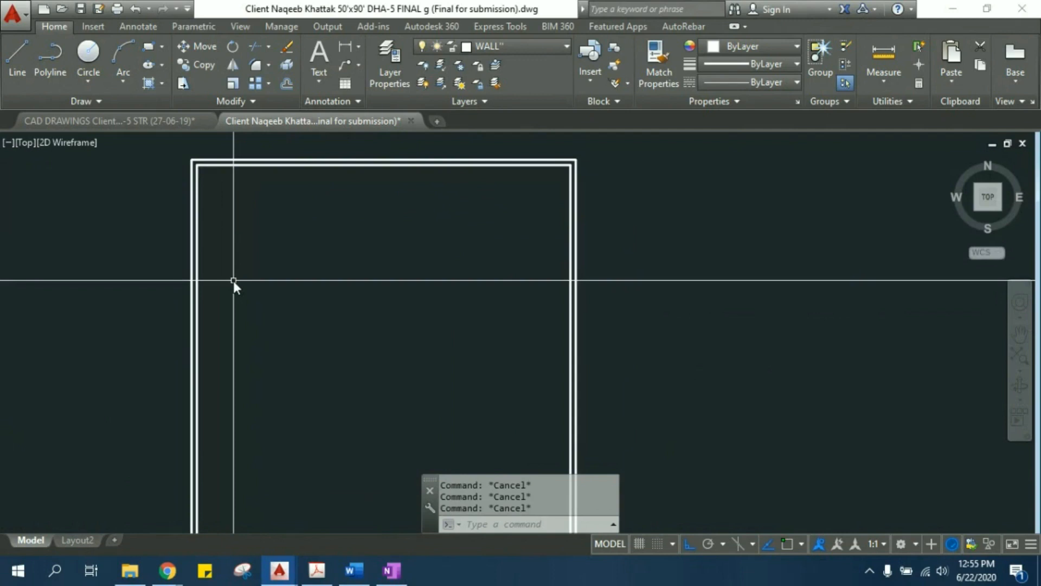
- Offset the inner rectangle's left line 5' inward
type("o")
key("Return")
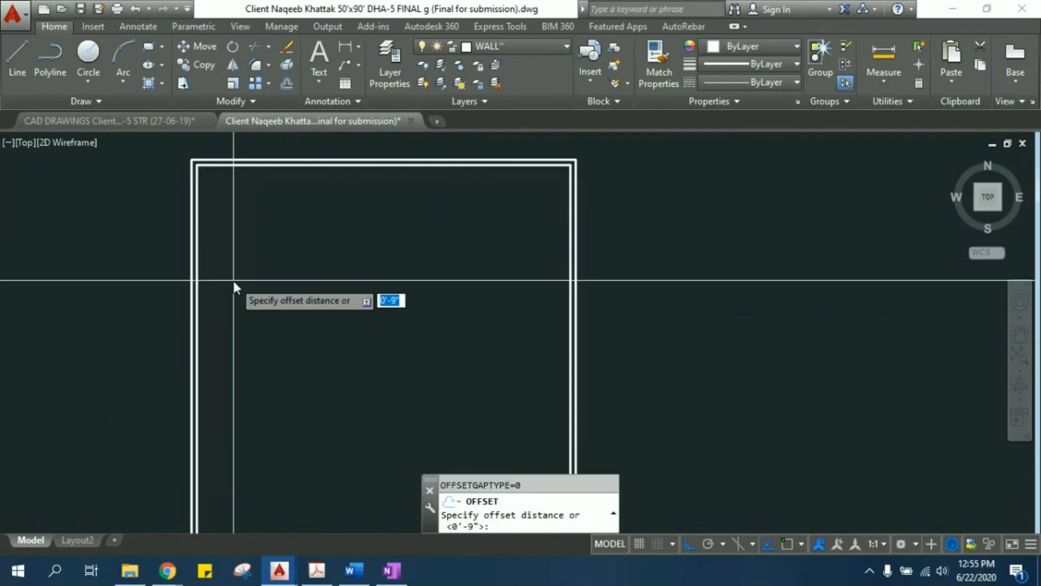
type("5'")
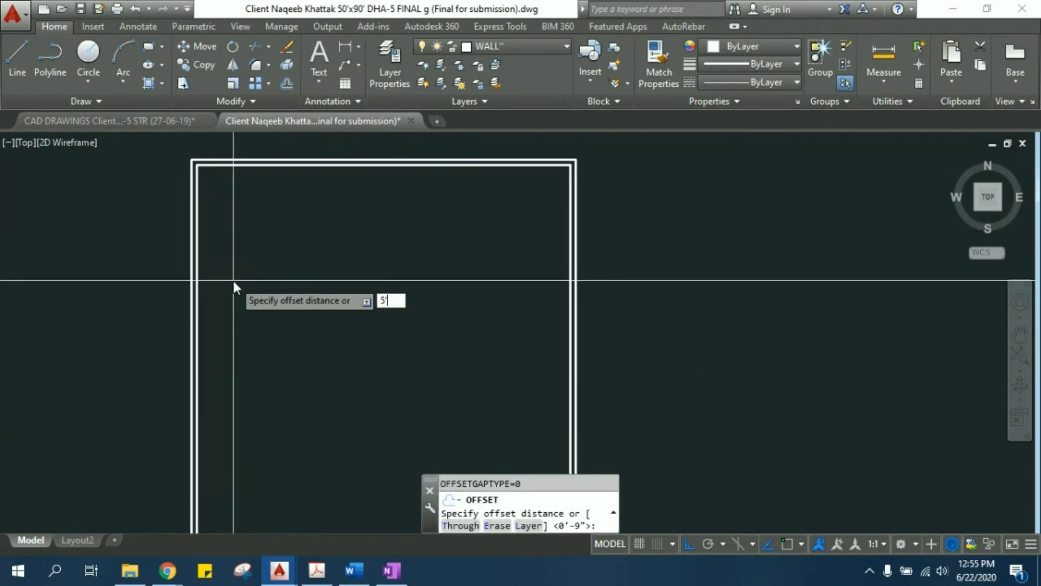
key("Return")
left_click(198, 259)
left_click(264, 262)
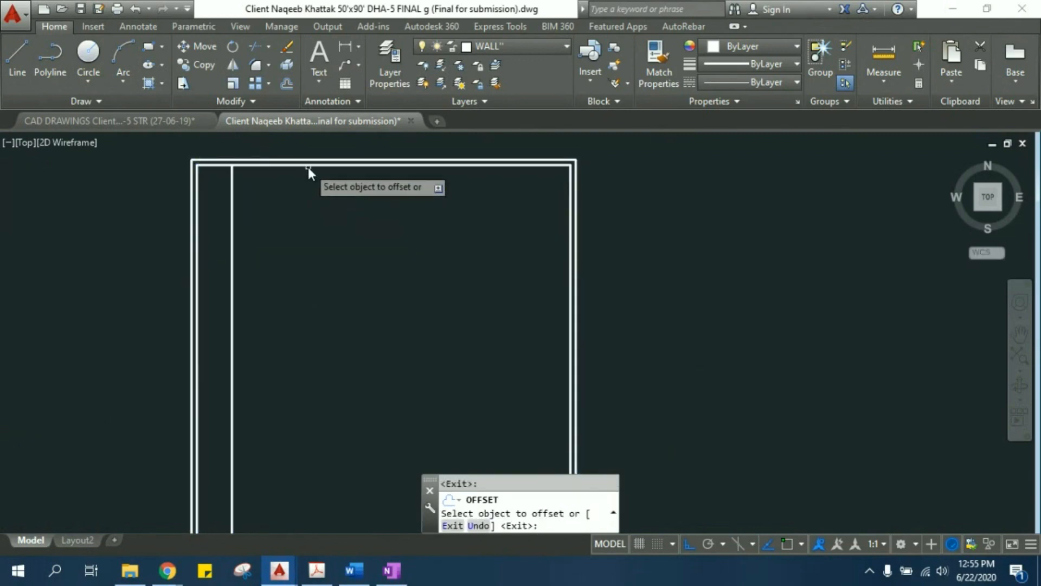
- Offset the inner rectangle's top and right lines inward by the same 5' distance and leave the Offset command
left_click(303, 166)
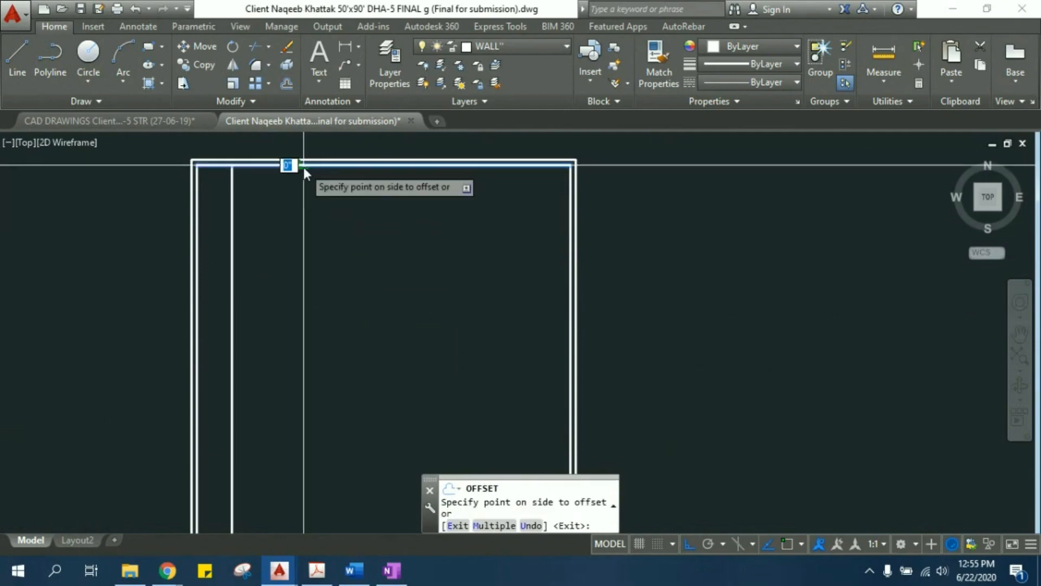
left_click(297, 204)
left_click(570, 246)
left_click(518, 239)
scroll(466, 273, "down", 2)
key("Escape")
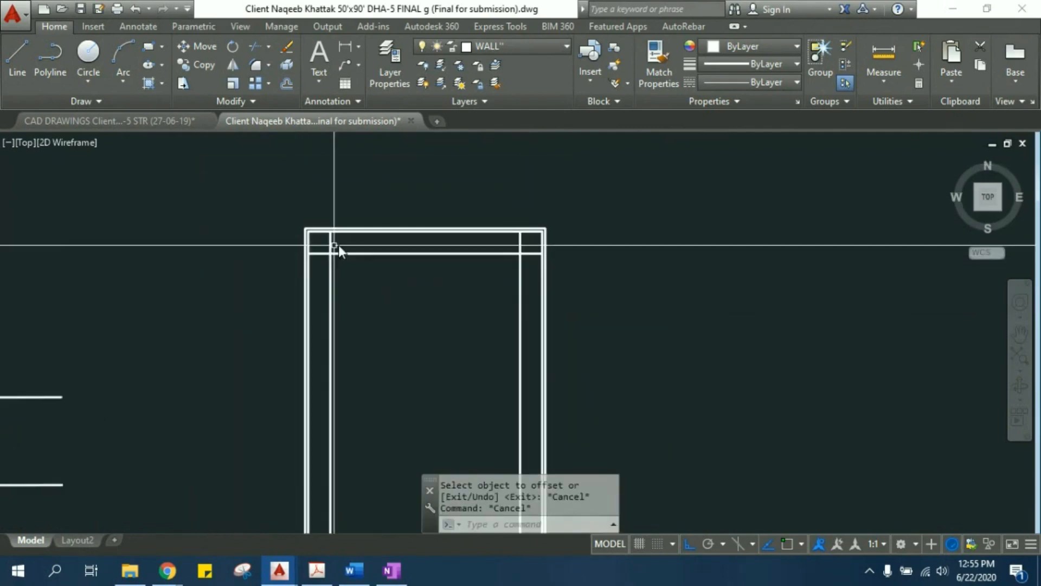
- Trim the overlapping ends of the left and top offset lines to a clean upper-left corner
scroll(341, 244, "up", 4)
mouse_move(313, 283)
middle_mouse_down()
mouse_move(321, 238)
mouse_move(304, 238)
middle_mouse_up()
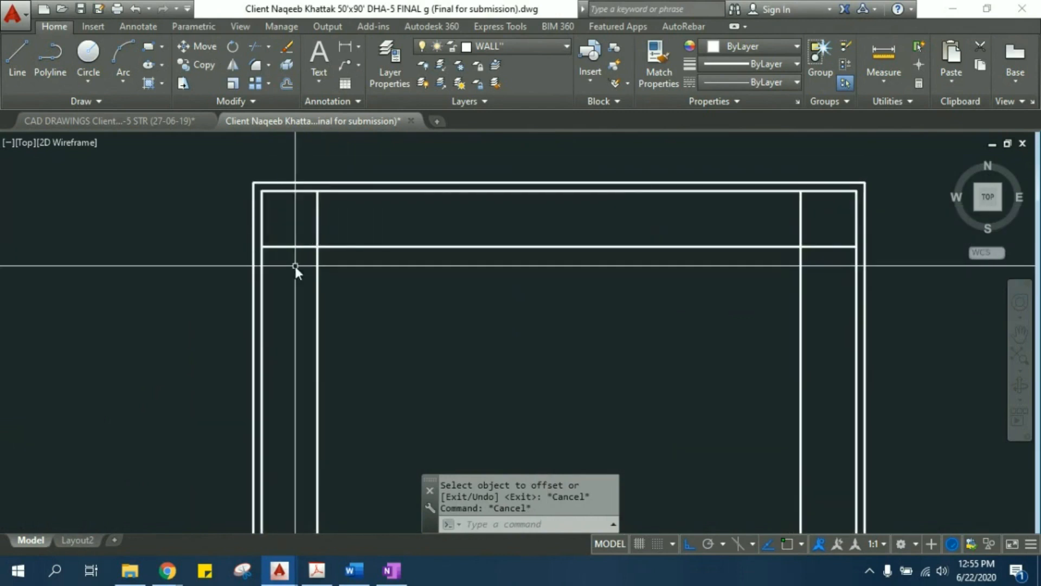
type("TR")
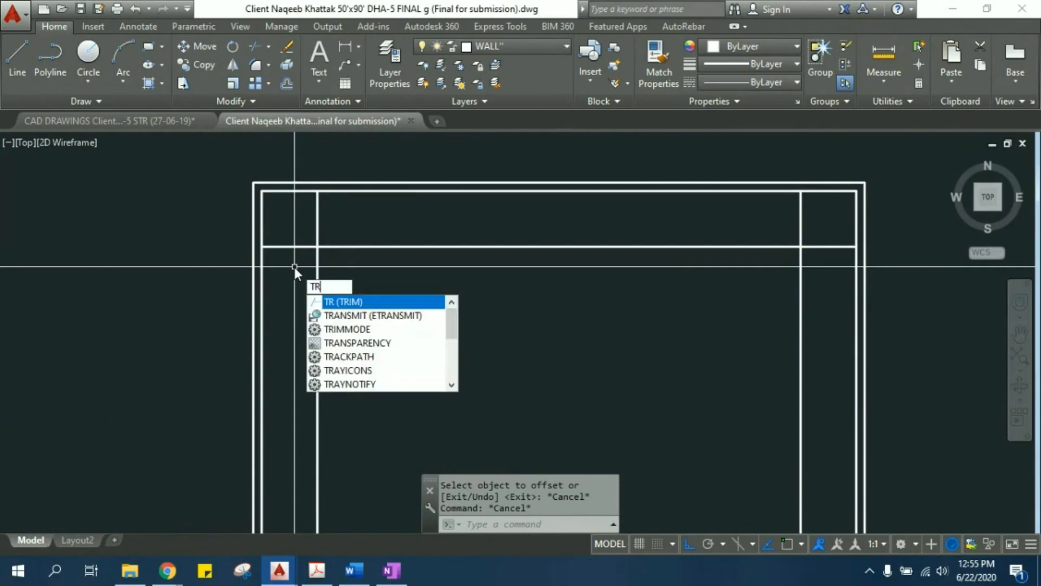
key("Return")
key("Return")
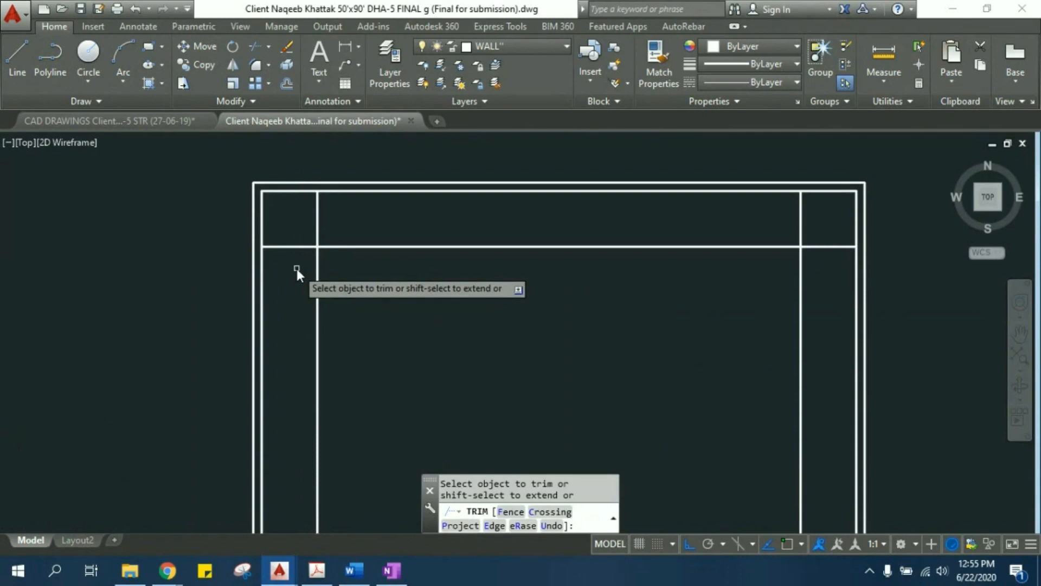
left_click(301, 274)
left_click(288, 231)
left_click(362, 219)
left_click(302, 216)
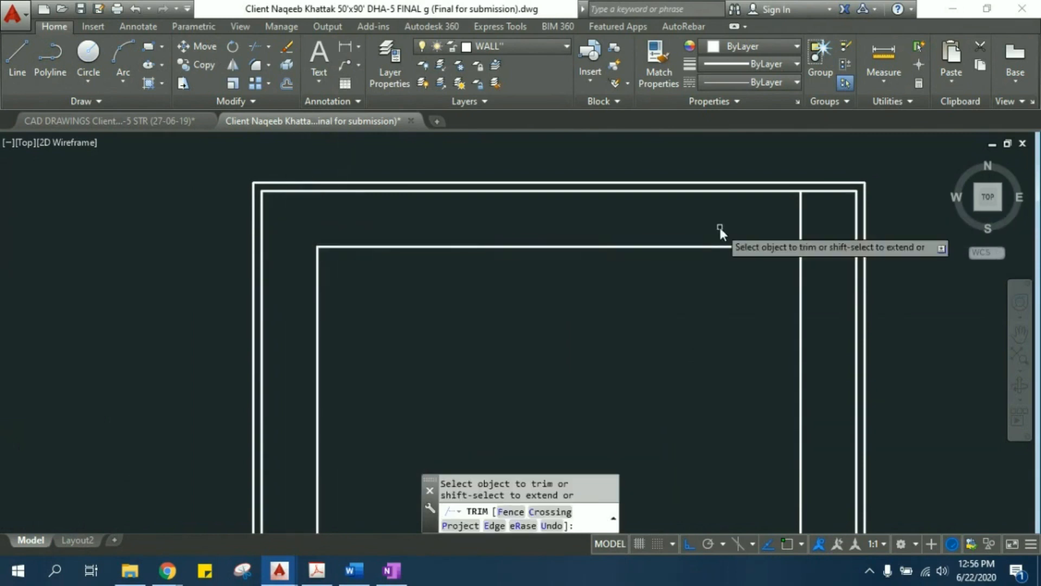
- Trim the overlapping ends of the top and right offset lines at the upper-right corner and leave the Trim command
middle_click_drag(586, 230, 484, 227)
left_click(728, 261)
left_click(722, 214)
left_click(722, 213)
left_click(682, 212)
middle_click_drag(630, 271, 561, 231)
scroll(562, 231, "down", 1)
scroll(462, 206, "down", 1)
middle_click_drag(487, 302, 453, 250)
scroll(428, 314, "up", 2)
key("Escape")
- Offset the inner rectangle's bottom line 10' inward and leave the Offset command
scroll(408, 417, "up", 1)
middle_click_drag(406, 370, 379, 351)
scroll(365, 267, "down", 2)
middle_click_drag(381, 154, 389, 408)
mouse_move(380, 445)
middle_mouse_down()
mouse_move(337, 315)
mouse_move(326, 324)
mouse_move(346, 307)
middle_mouse_up()
scroll(337, 276, "up", 2)
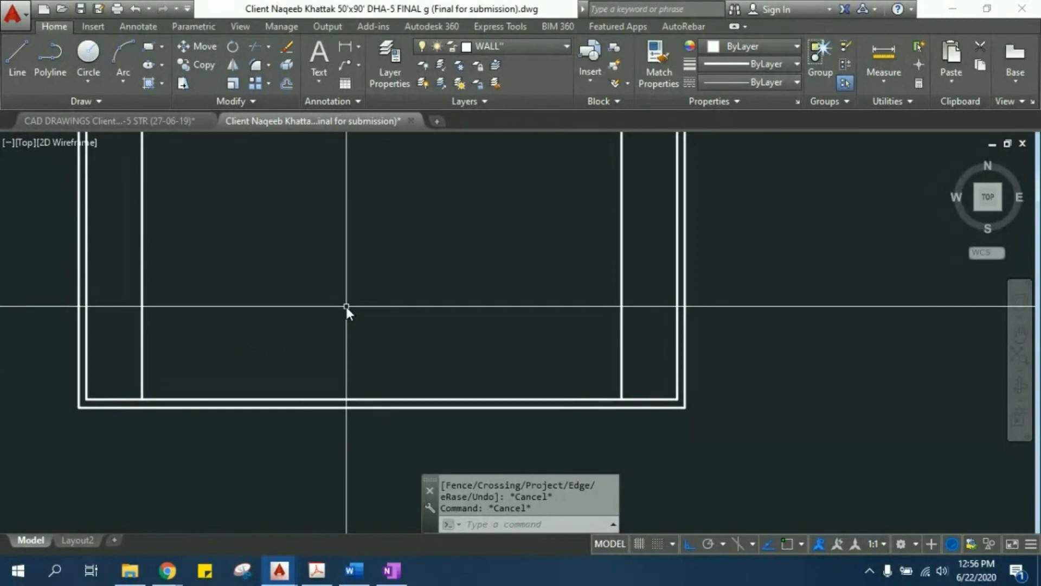
type("o")
key("Return")
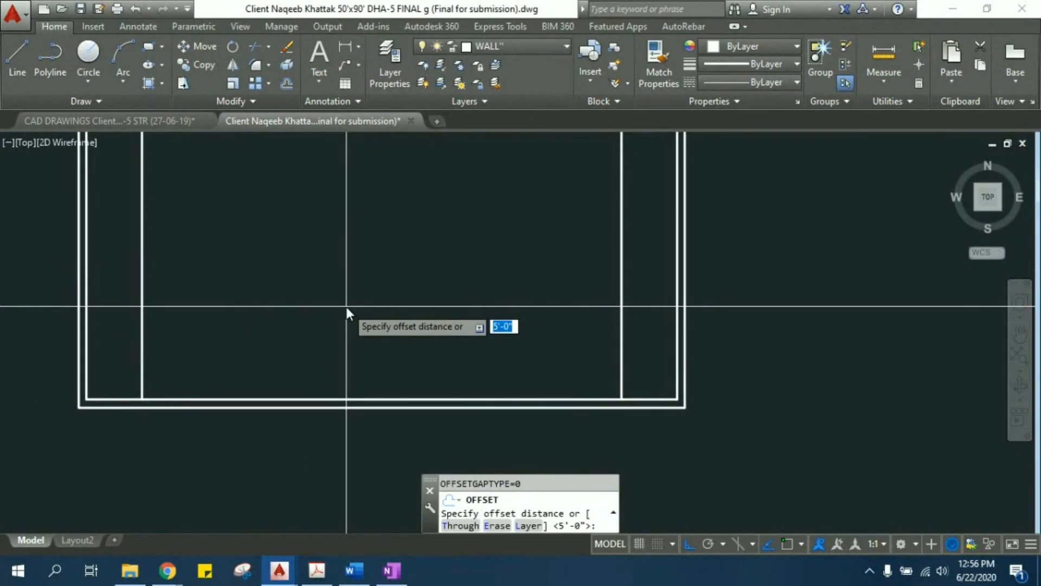
type("10'")
key("Return")
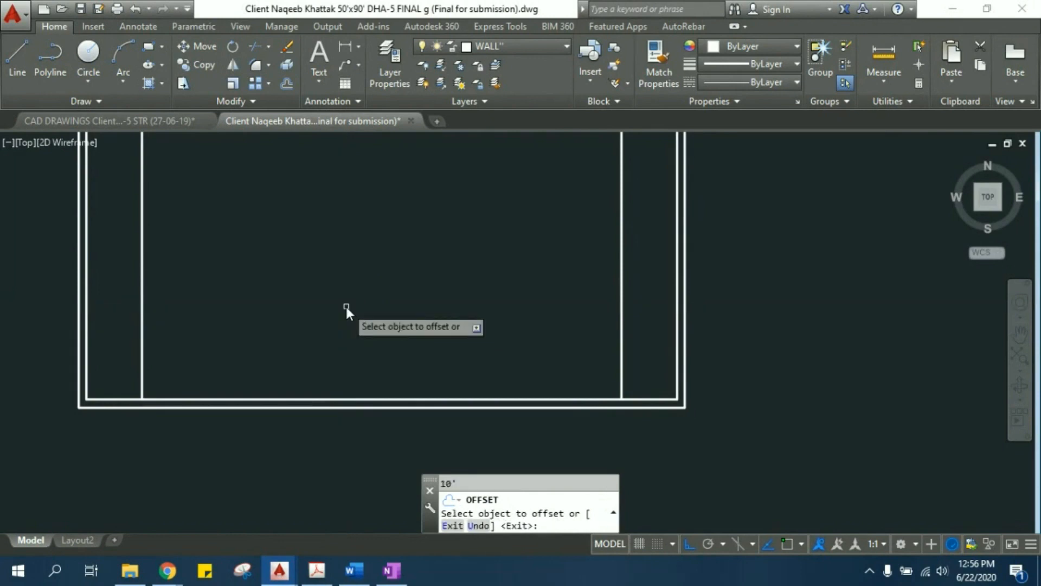
left_click(330, 402)
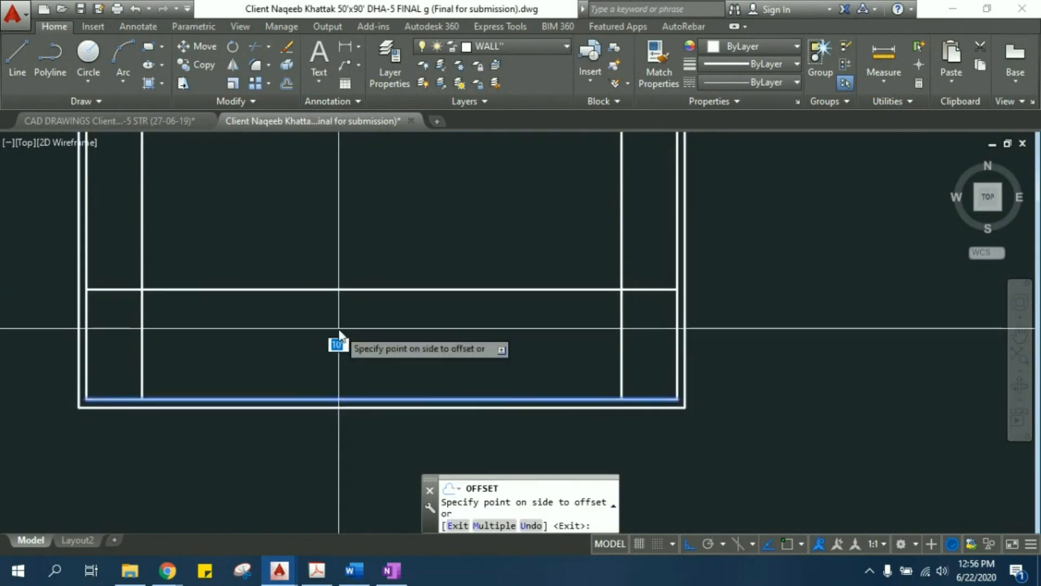
left_click(380, 272)
key("Escape")
key("Escape")
key("Escape")
- Trim the overlapping ends of the left and bottom offset lines to a clean lower-left corner
middle_click_drag(189, 279, 255, 281)
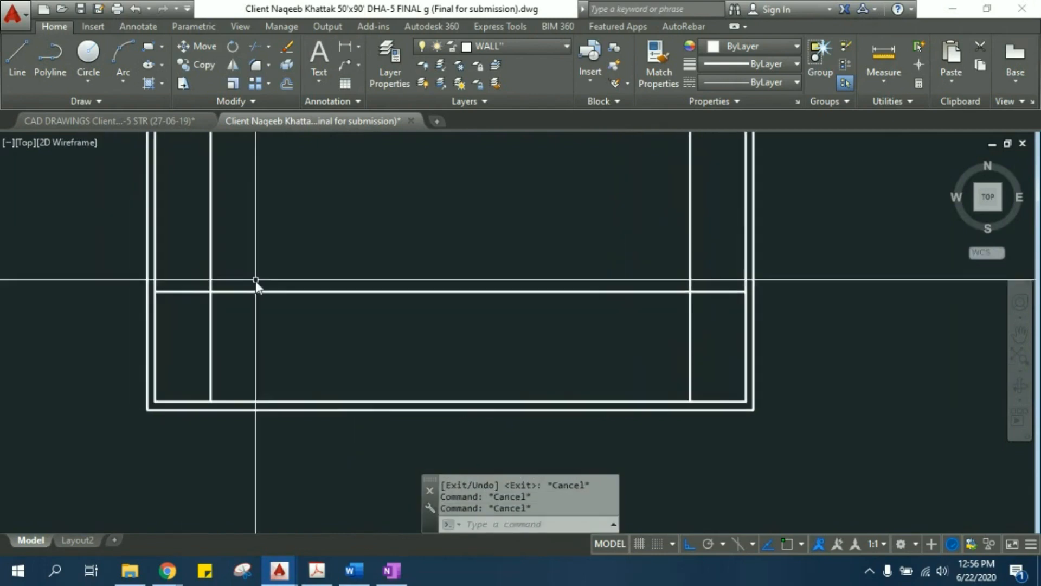
type("t")
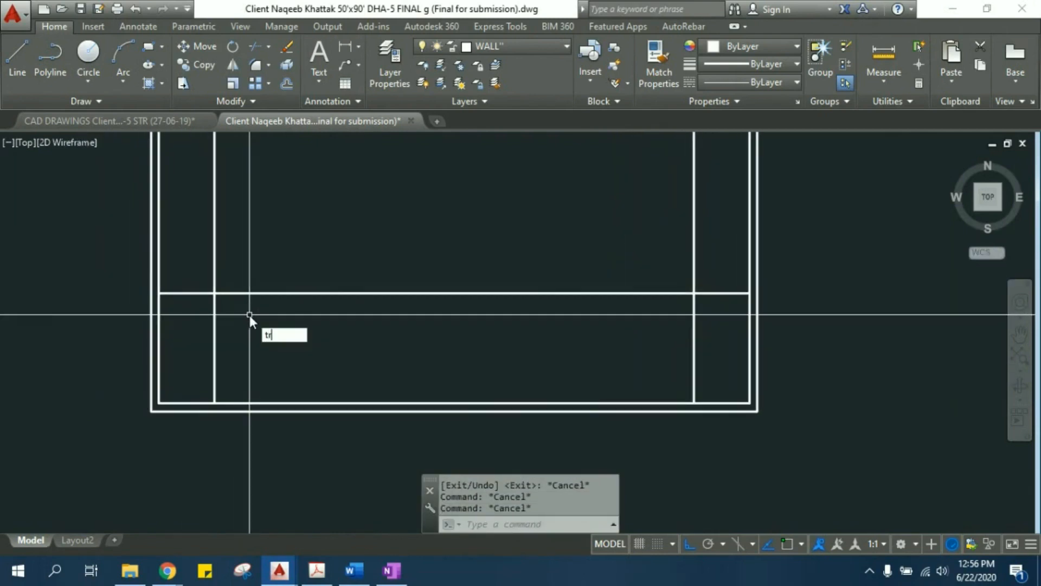
type("r")
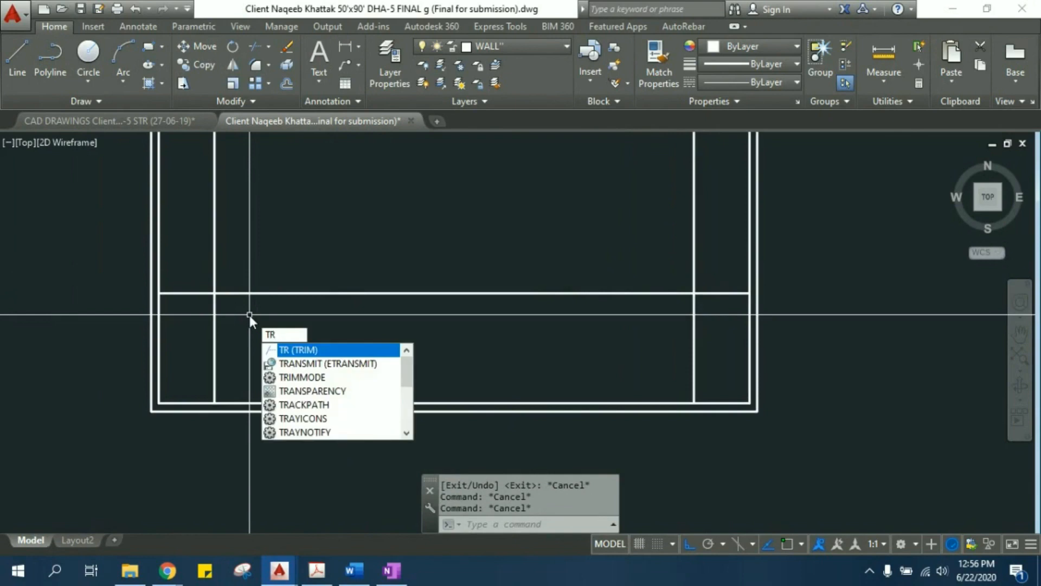
key("Return")
key("Return")
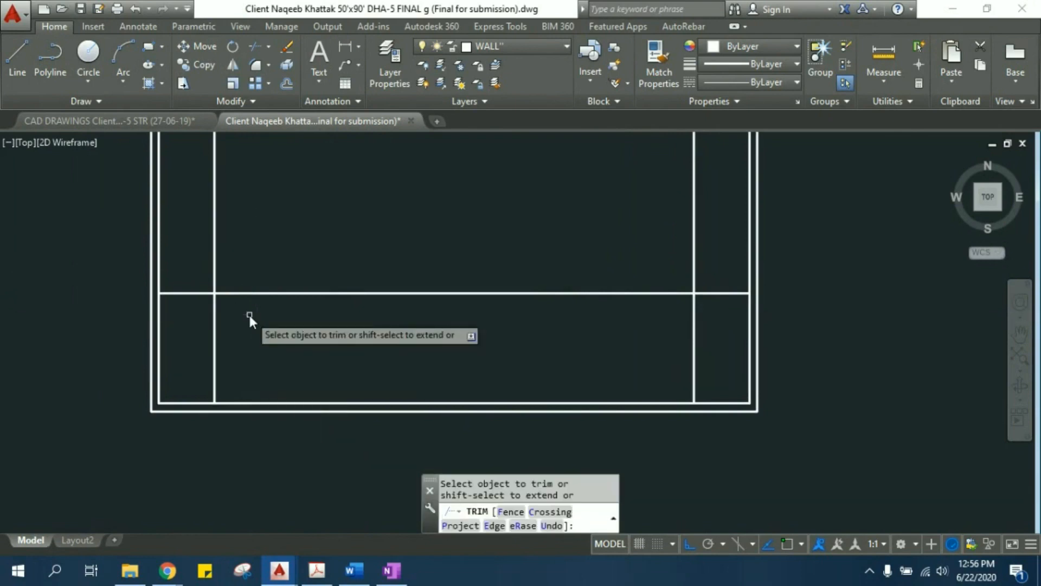
left_click(242, 344)
left_click(208, 331)
left_click(196, 326)
left_click(195, 255)
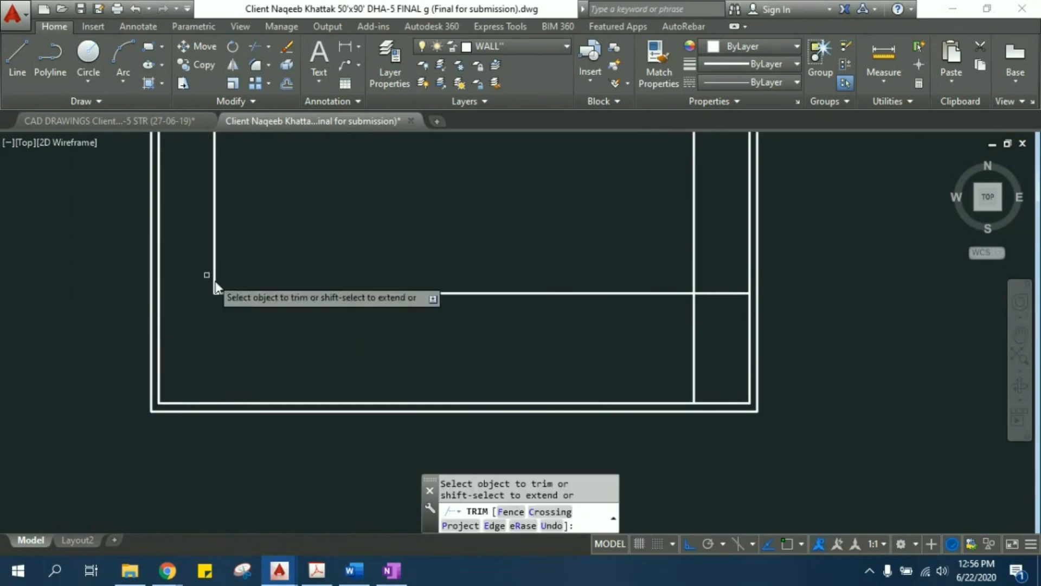
- Trim the overlapping ends of the right and bottom offset lines at the lower-right corner and leave the Trim command
scroll(542, 310, "up", 4)
left_click(608, 350)
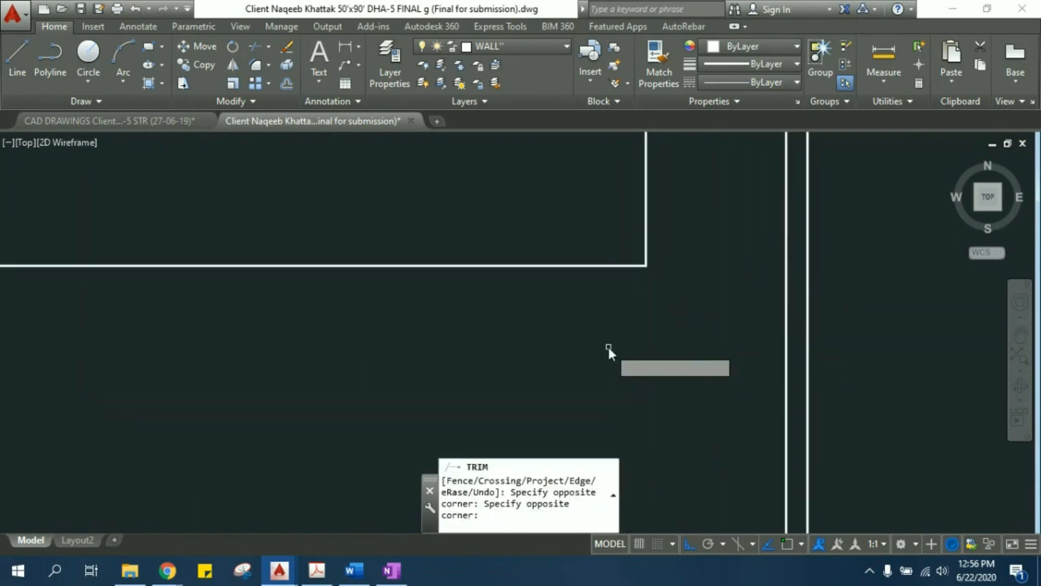
scroll(604, 345, "down", 10)
middle_click_drag(525, 257, 426, 269)
scroll(432, 223, "up", 4)
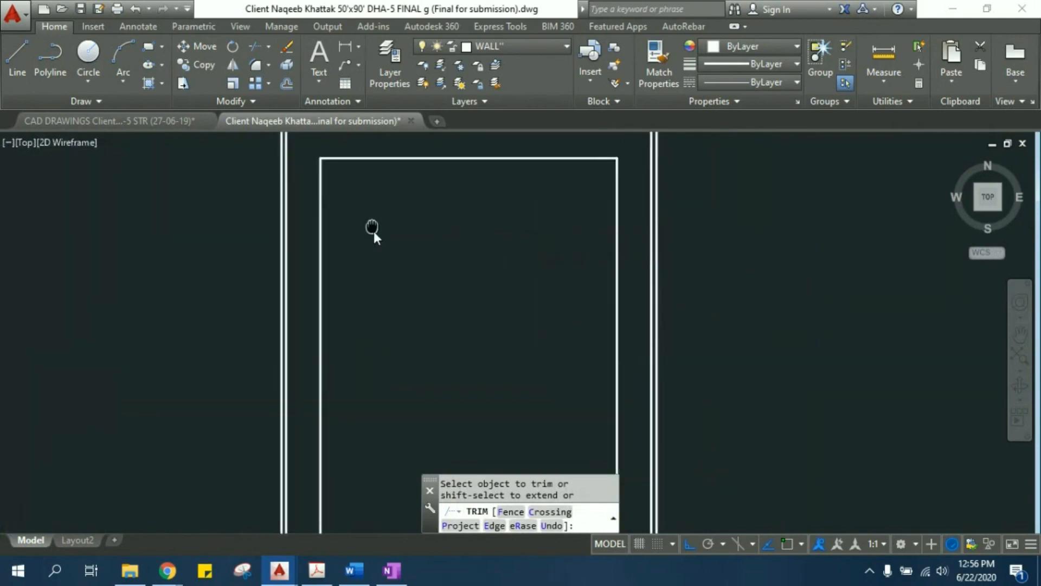
middle_click_drag(372, 226, 384, 278)
key("Escape")
key("Escape")
key("Escape")
- Offset the left line of the trimmed setback rectangle 15' inward
scroll(408, 271, "down", 2)
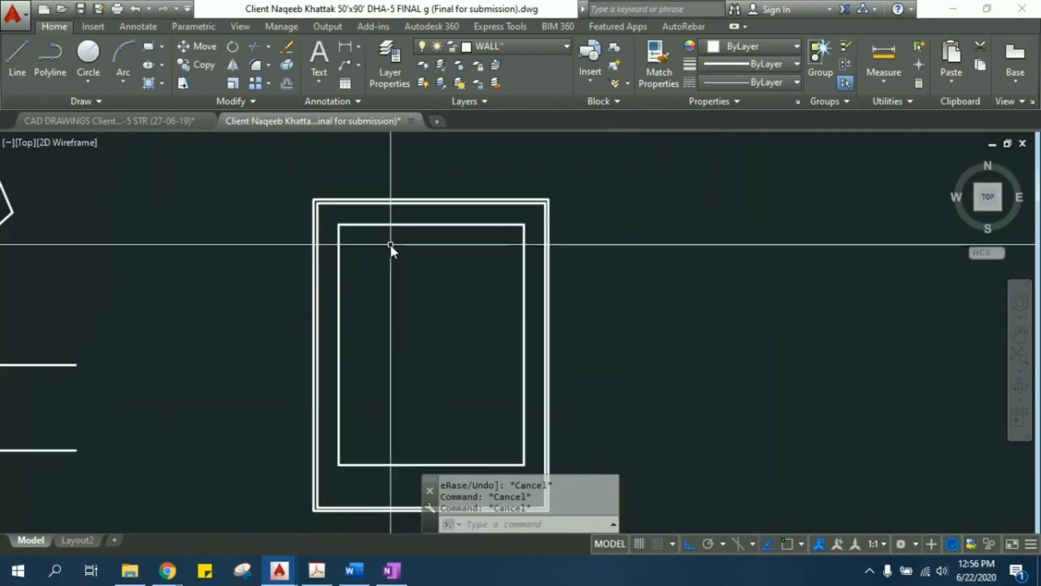
scroll(391, 244, "up", 2)
scroll(410, 258, "up", 1)
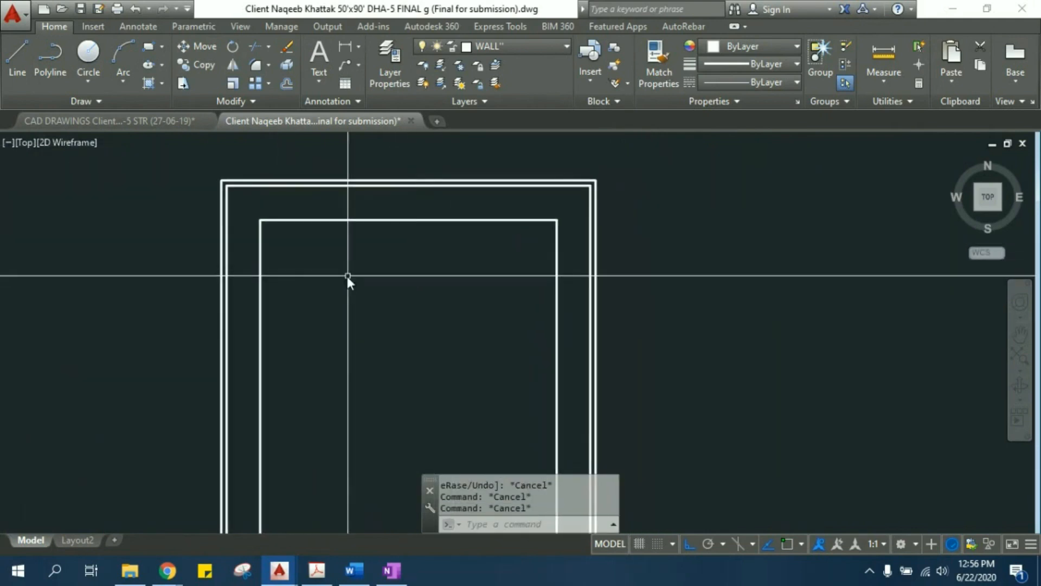
middle_click_drag(293, 270, 287, 275)
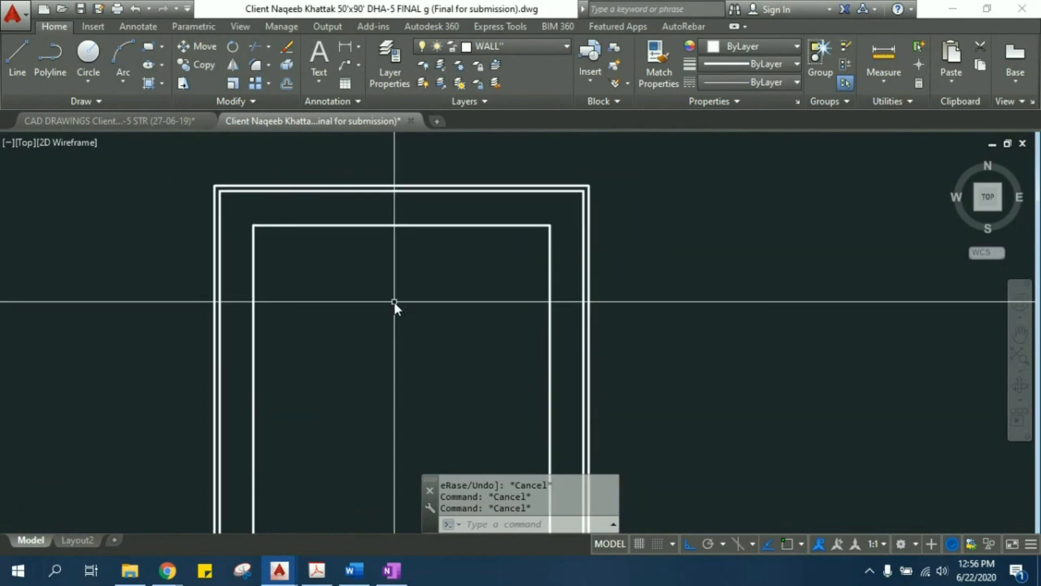
type("o")
key("Return")
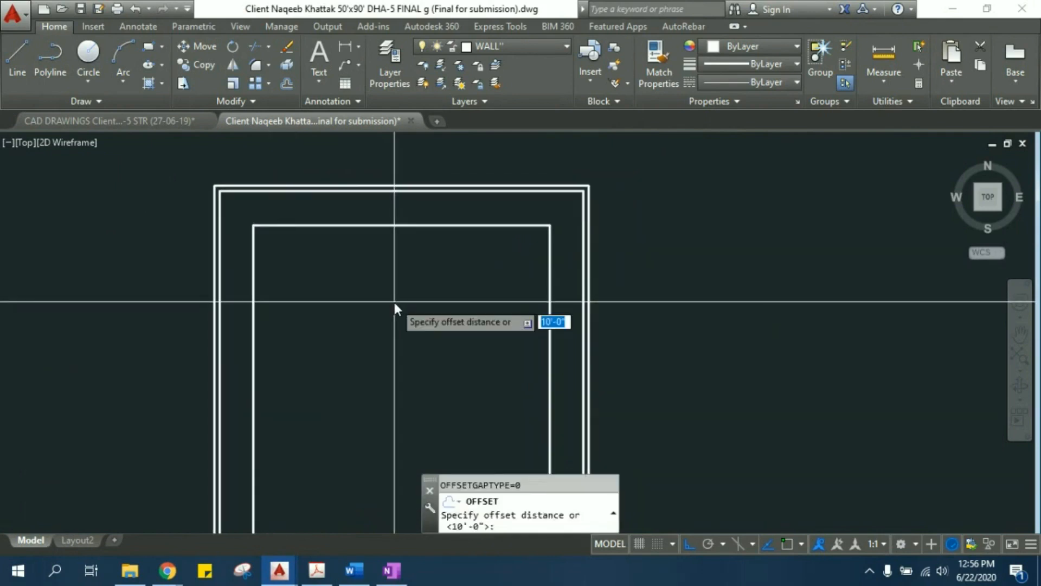
type("15'")
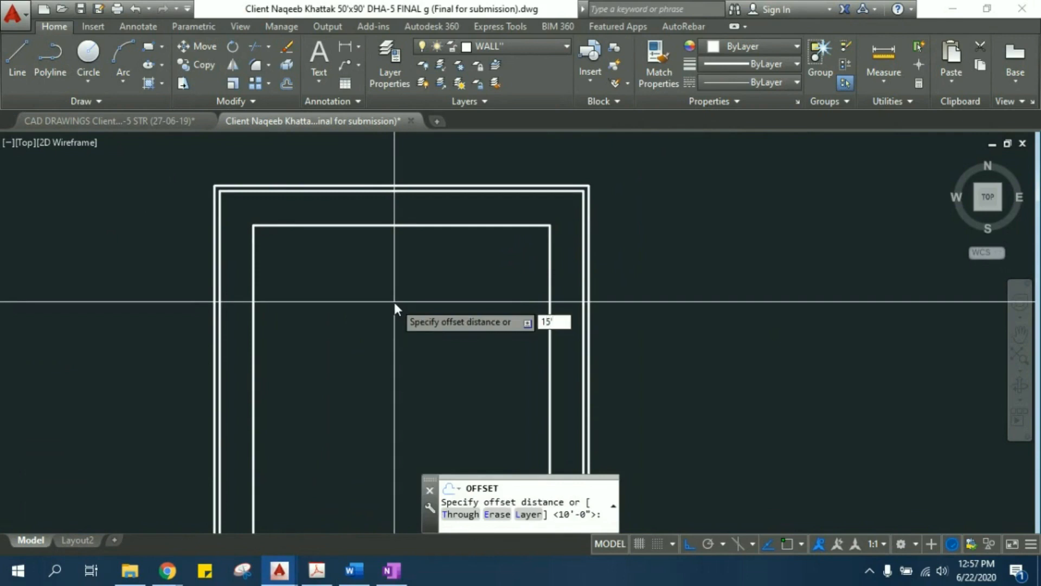
key("Return")
left_click(253, 285)
left_click(311, 285)
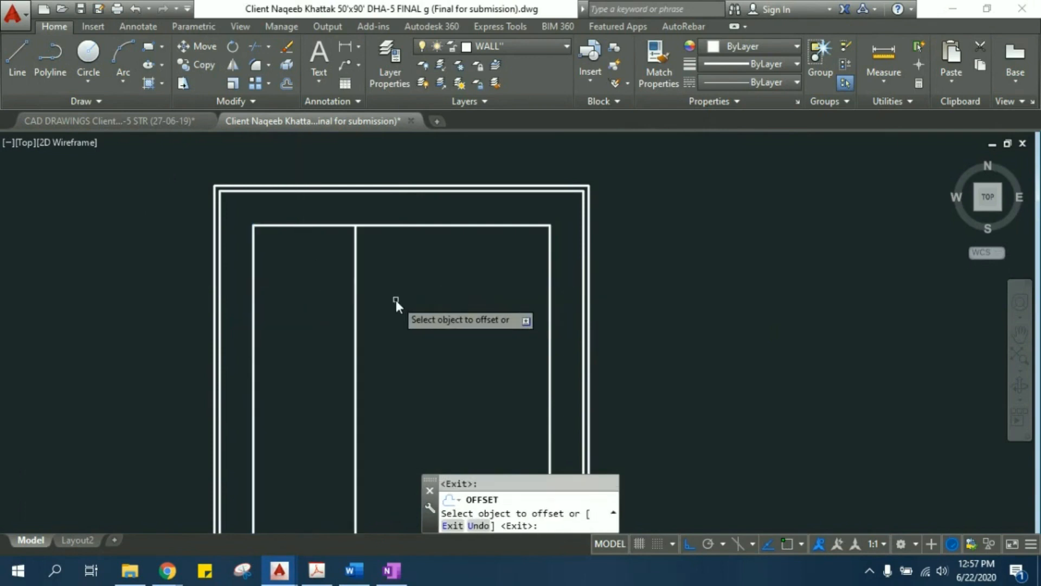
- Offset the new interior vertical line another 5' to the right and leave the Offset command
key("Return")
key("Return")
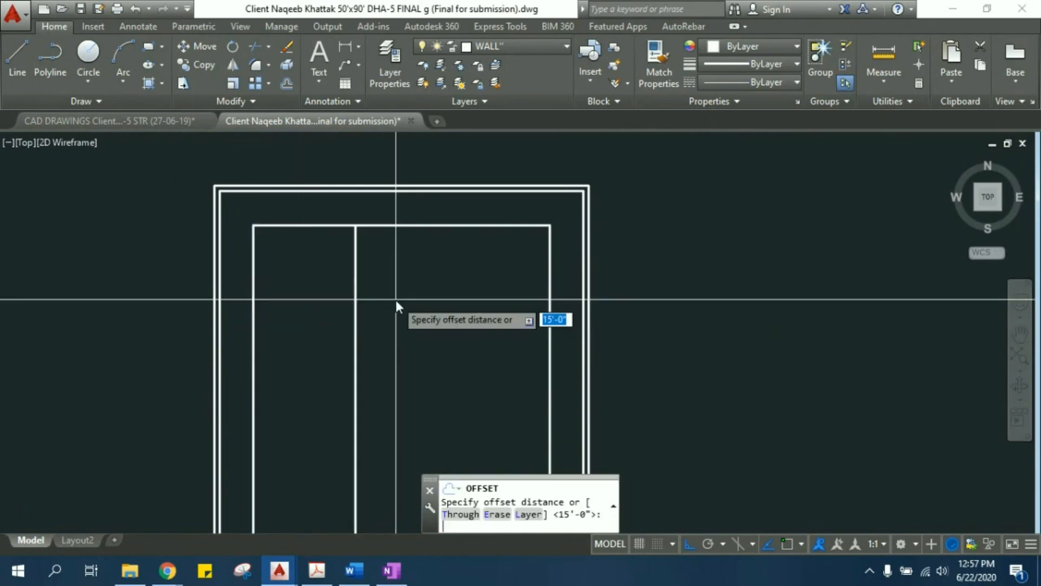
type("5'")
key("Return")
left_click(356, 295)
left_click(382, 295)
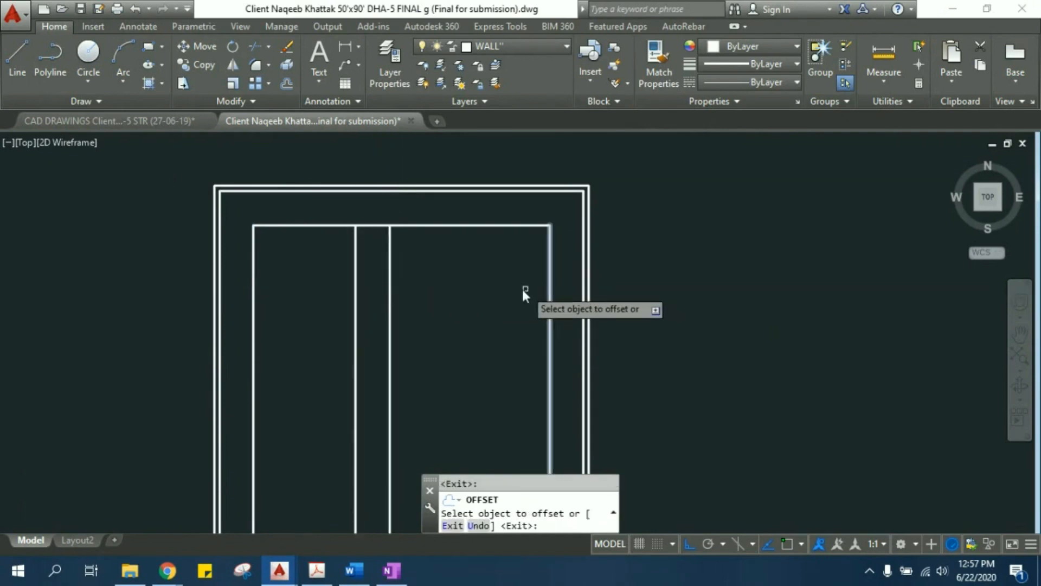
middle_click_drag(465, 290, 473, 238)
scroll(421, 287, "down", 2)
key("Escape")
key("Escape")
scroll(412, 320, "down", 2)
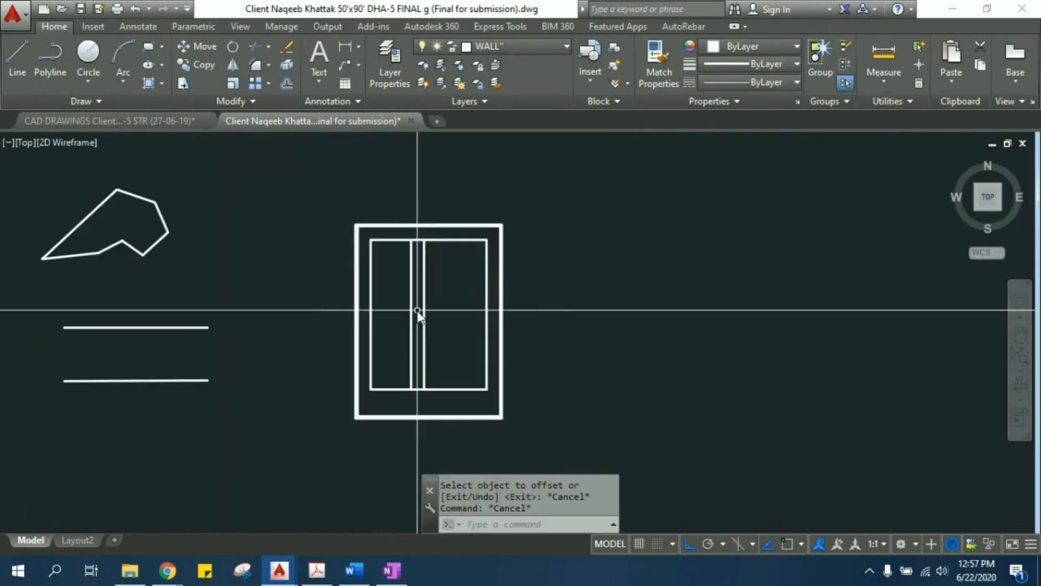
- Draw a horizontal line from the setback rectangle's right side toward the left, ending short of the nearest interior vertical line
middle_click_drag(403, 329, 513, 322)
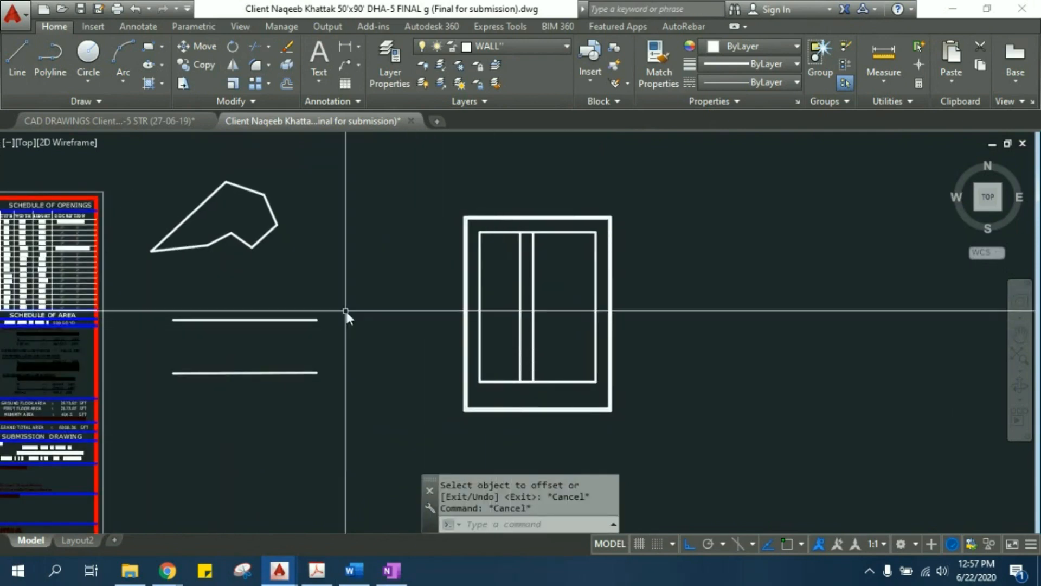
middle_click_drag(493, 336, 524, 332)
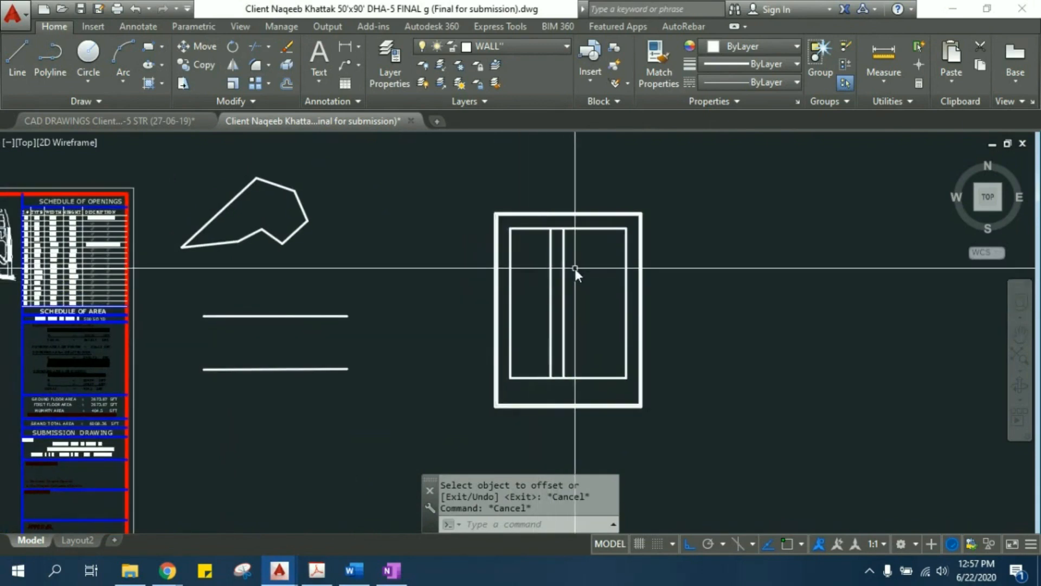
scroll(575, 269, "up", 1)
scroll(529, 282, "up", 4)
mouse_move(520, 282)
middle_mouse_down()
mouse_move(465, 263)
mouse_move(452, 271)
middle_mouse_up()
type("l")
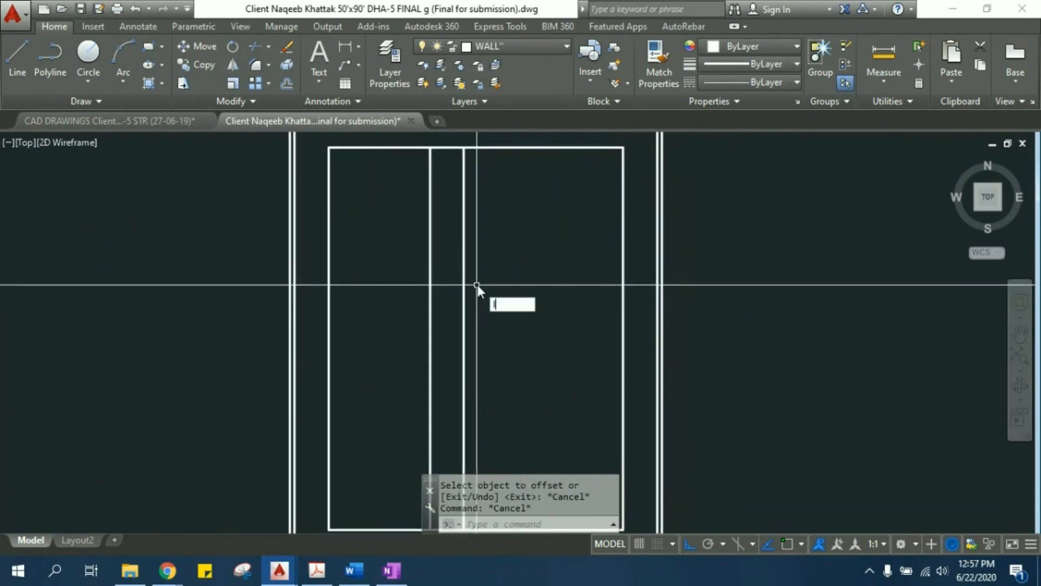
key("Return")
left_click(623, 271)
left_click(510, 275)
key("Escape")
key("Escape")
scroll(564, 304, "up", 4)
scroll(542, 305, "down", 4)
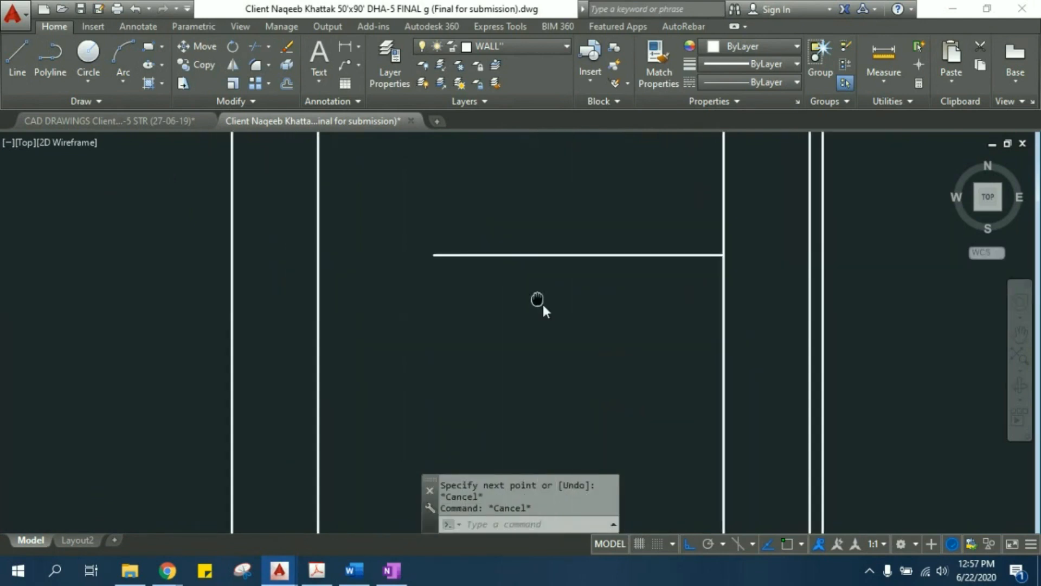
- Try stretching the short horizontal line's free left end to the nearest interior vertical line, and undo the stretch
scroll(525, 330, "up", 2)
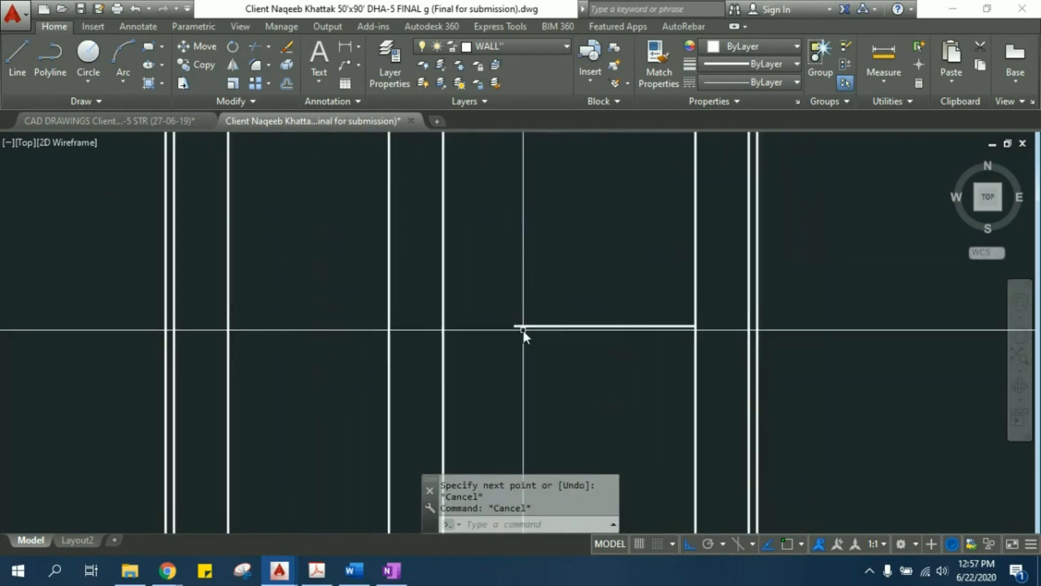
left_click(532, 326)
key("Escape")
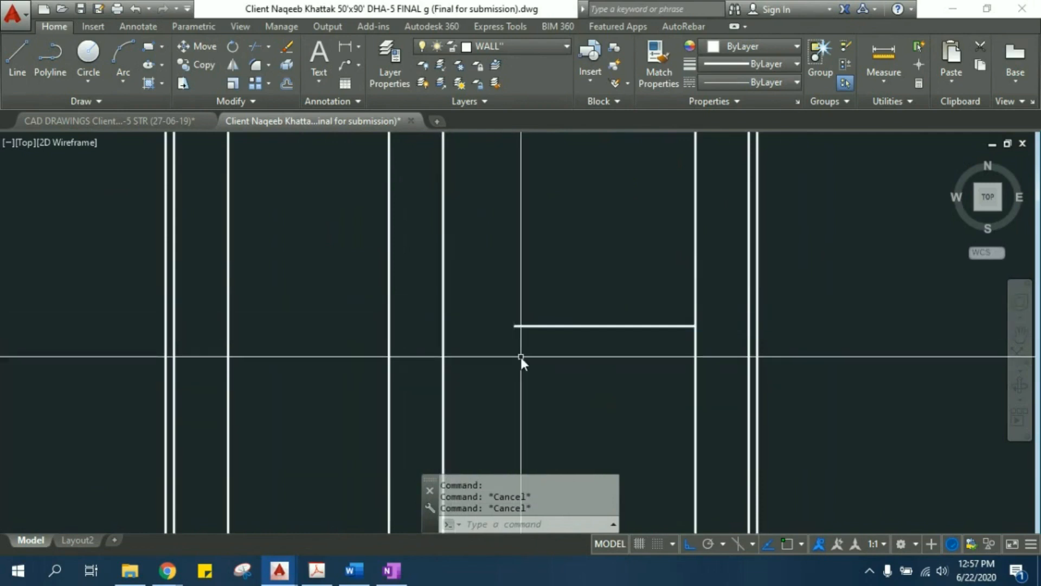
scroll(544, 329, "up", 2)
left_click(542, 295)
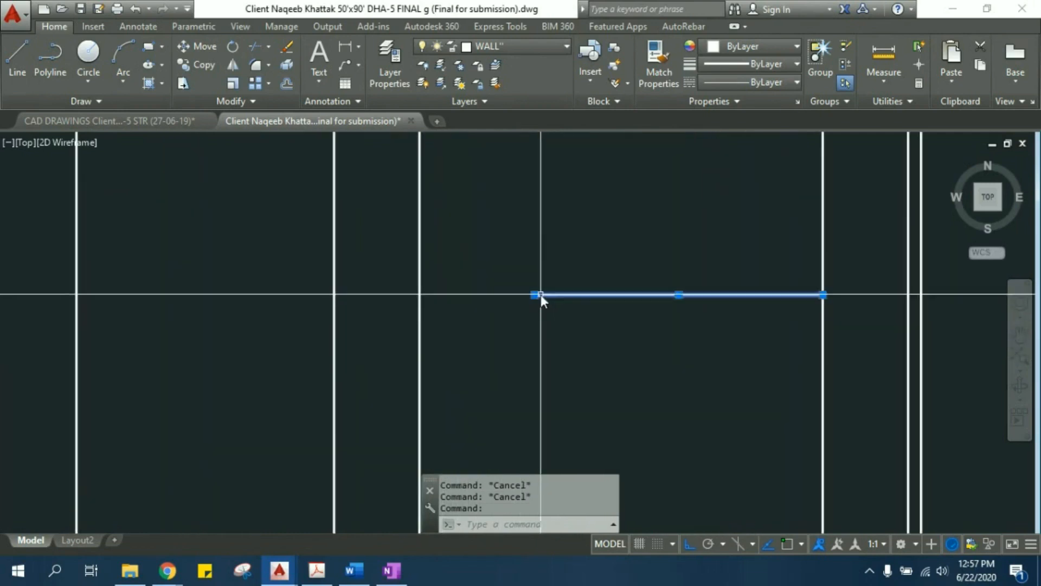
left_click(532, 295)
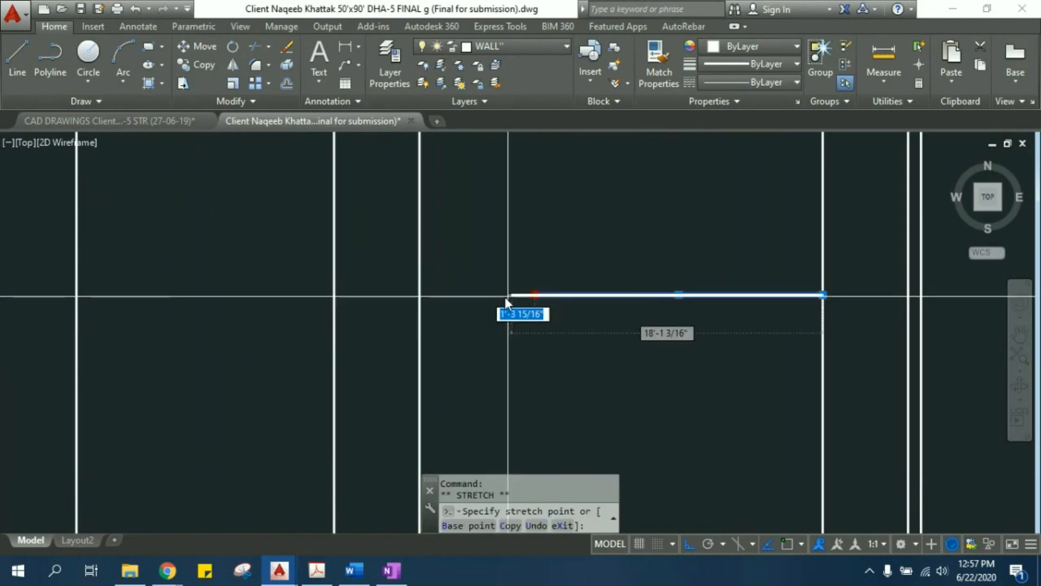
left_click(421, 297)
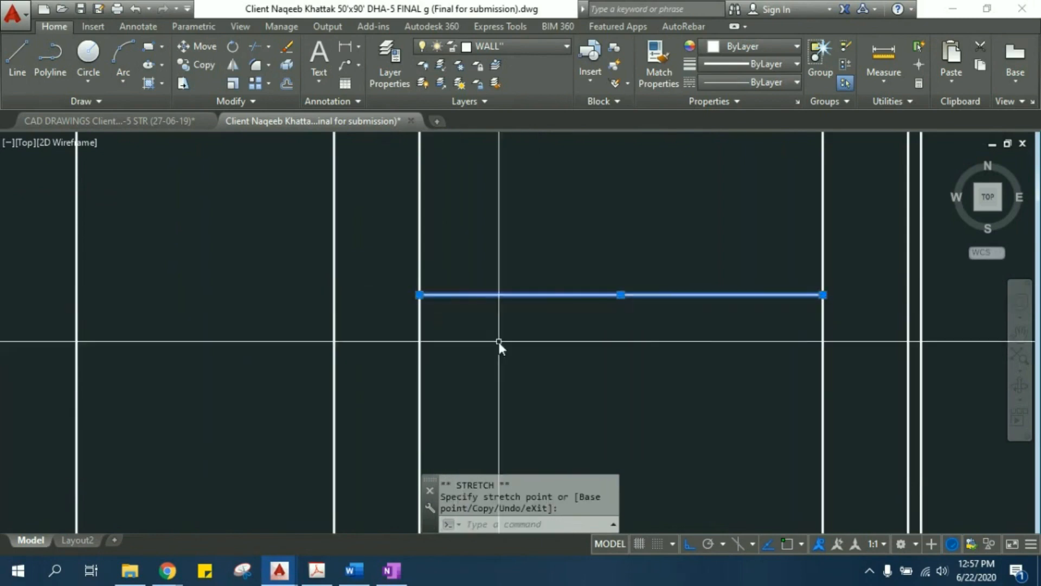
key("Escape")
key("ctrl+z")
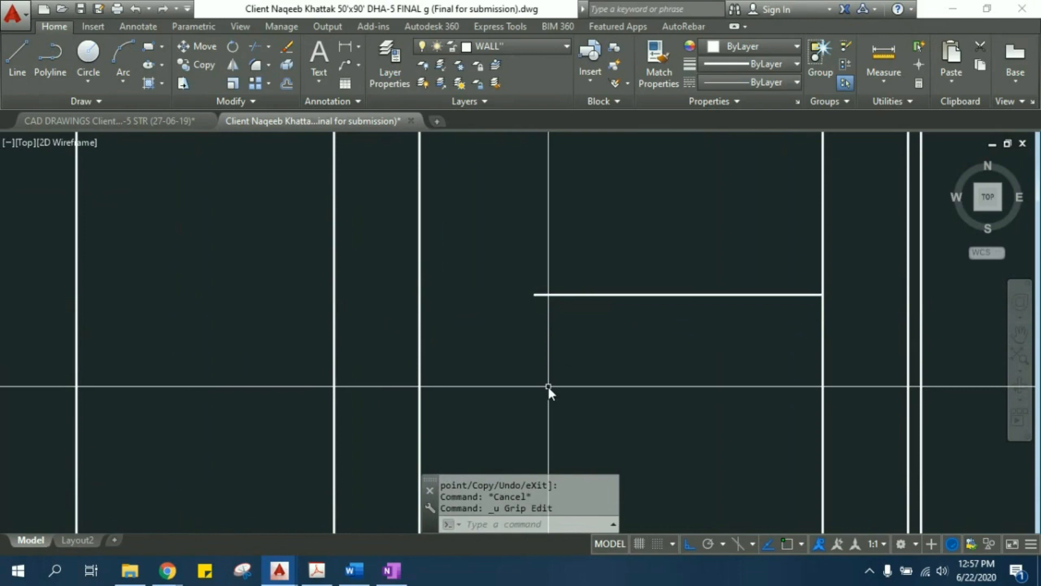
- Extend the short horizontal line's left end to the nearest interior vertical line and leave the Extend command
type("e")
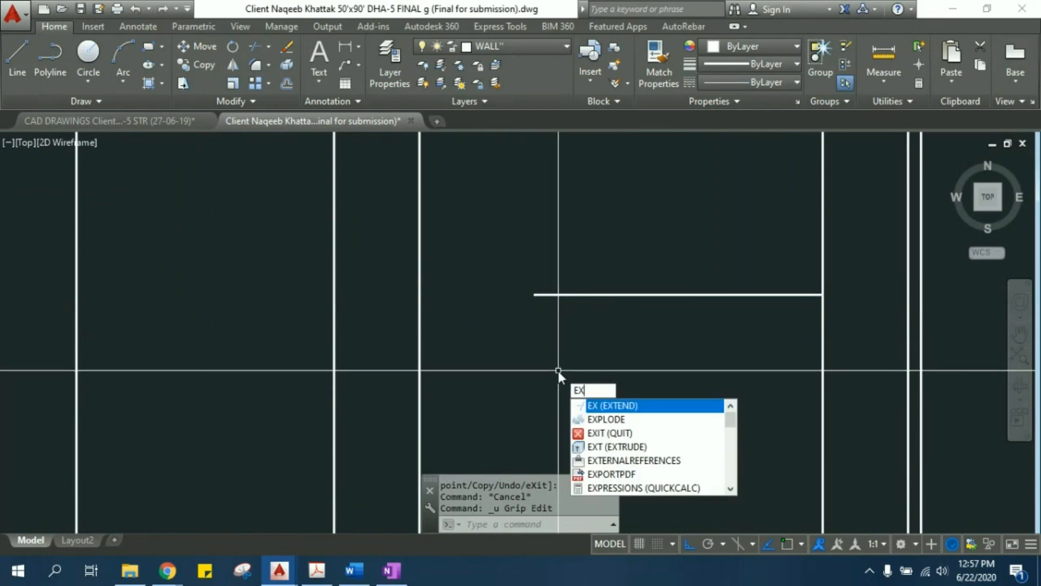
key("Return")
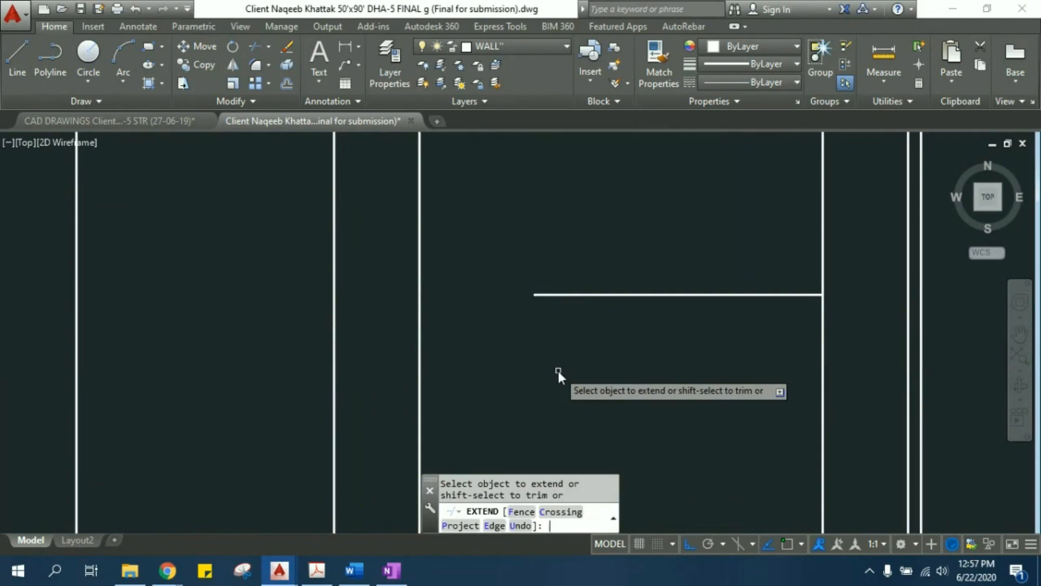
left_click(549, 321)
left_click(519, 265)
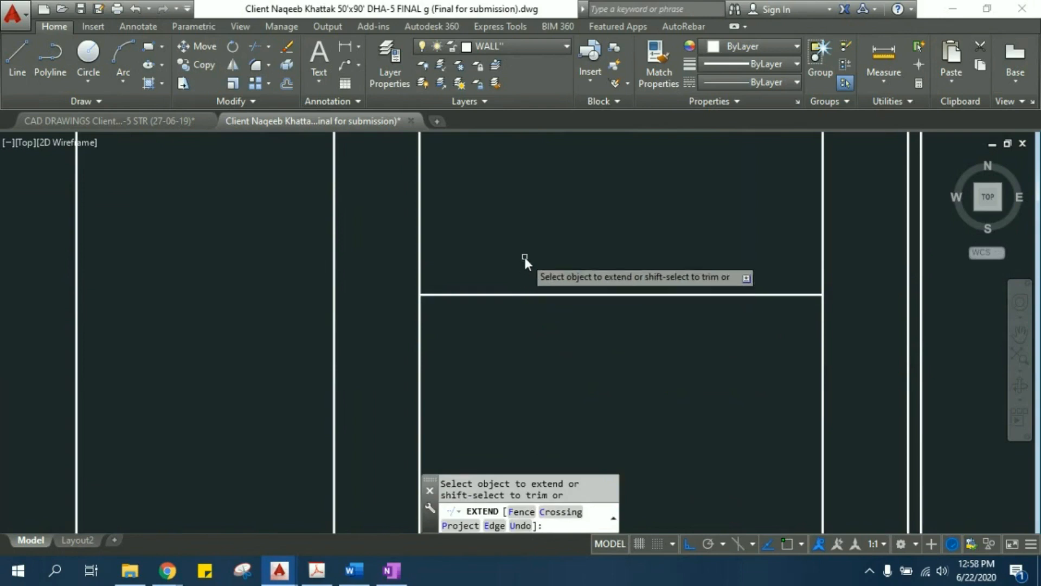
middle_click_drag(506, 243, 524, 262)
scroll(509, 255, "down", 5)
key("Escape")
key("Escape")
key("Escape")
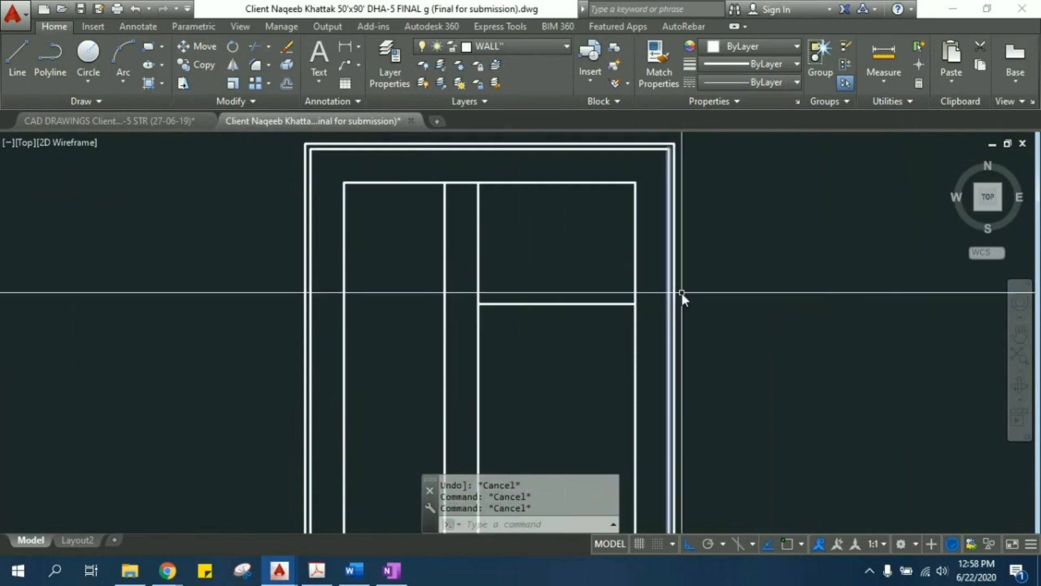
middle_click_drag(733, 314, 643, 329)
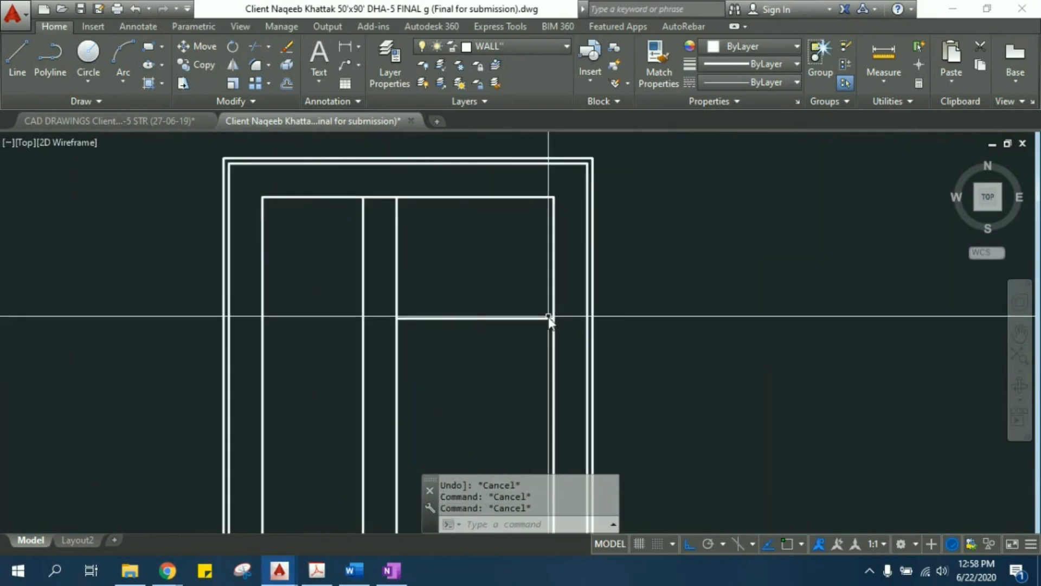
middle_click_drag(468, 252, 484, 297)
scroll(484, 298, "down", 2)
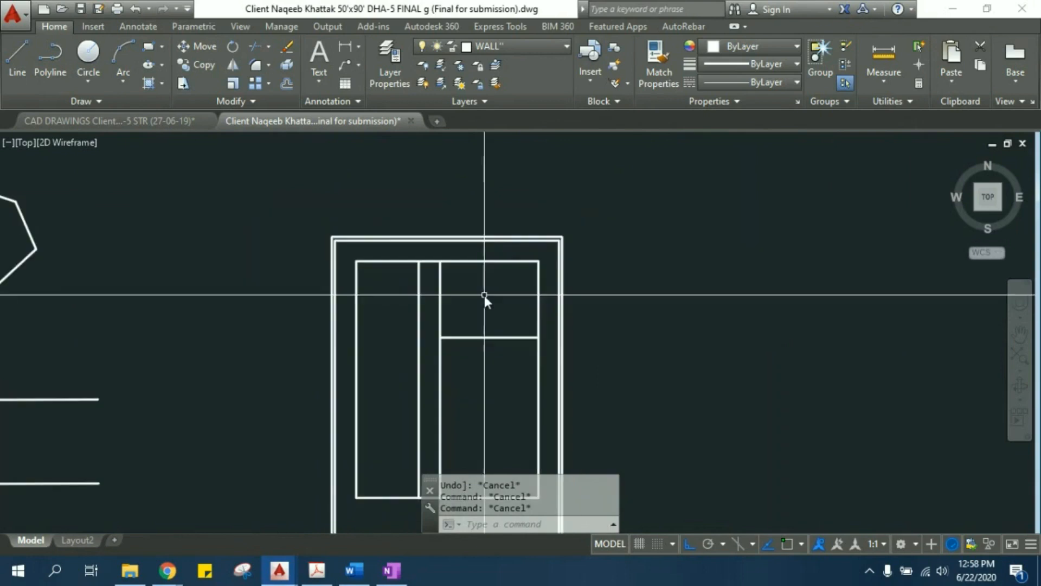
left_click(624, 203)
left_click(792, 304)
left_click(772, 207)
left_click(896, 299)
left_click(895, 216)
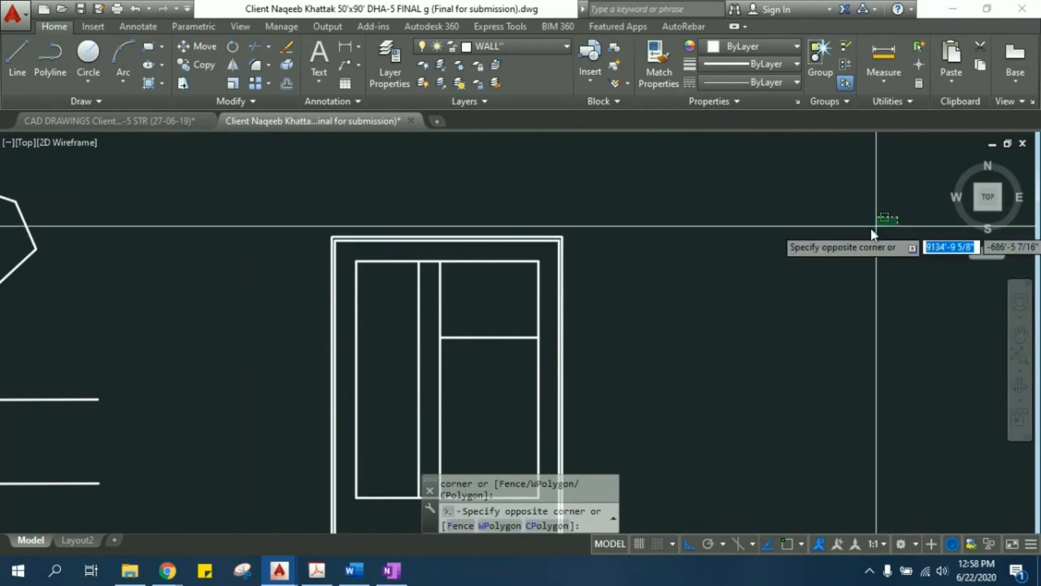
left_click(705, 321)
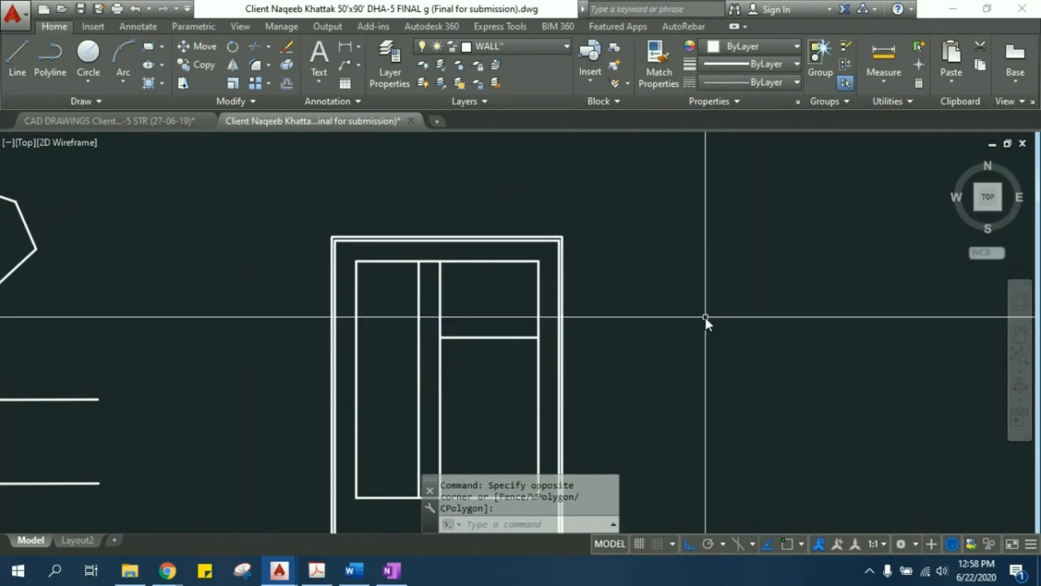
left_click(846, 207)
left_click(649, 338)
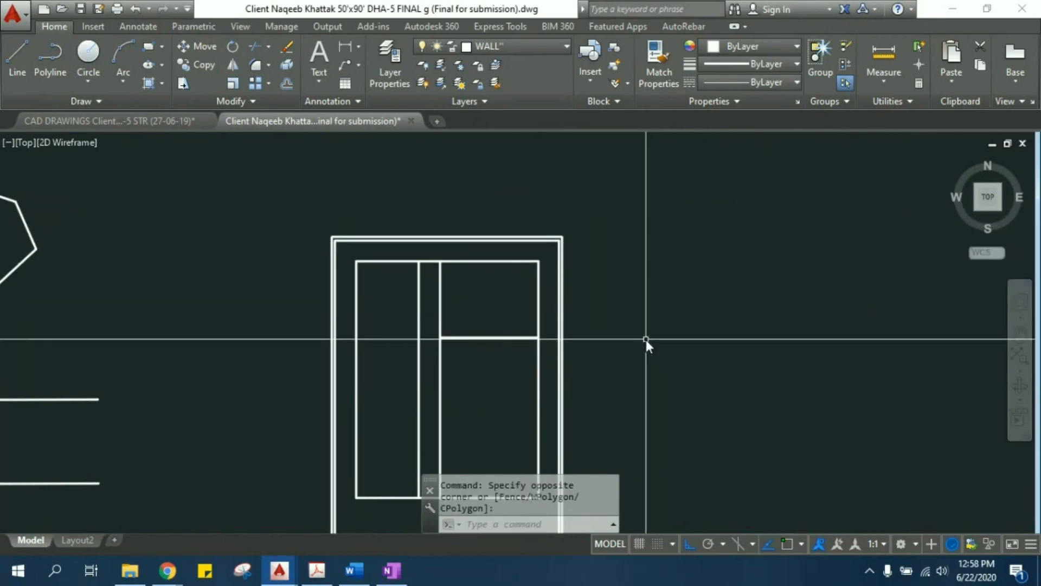
left_click(629, 181)
left_click(900, 336)
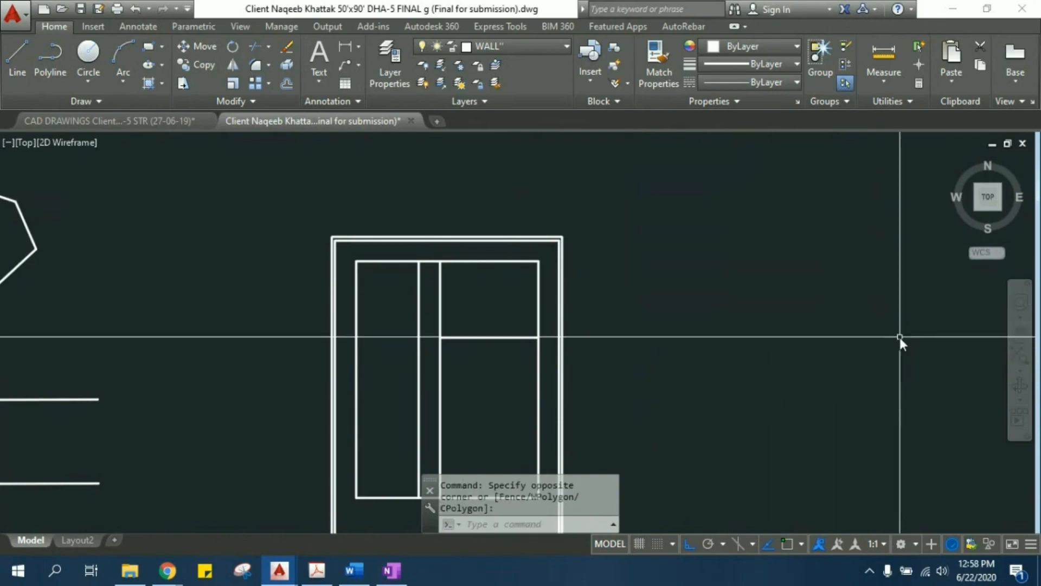
left_click(691, 215)
left_click(682, 312)
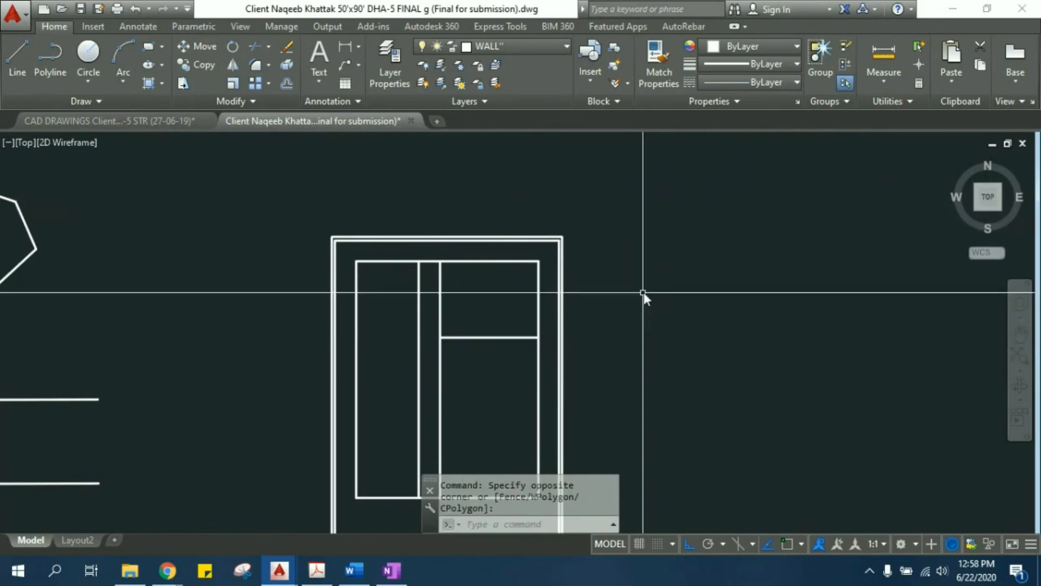
middle_click_drag(682, 312, 802, 293)
- Examine the corner walls around the 9'-0"X7'-0" bath in the finished floor plan, marking them with window and crossing selections
scroll(801, 292, "down", 2)
mouse_move(384, 311)
middle_mouse_down()
mouse_move(611, 294)
mouse_move(864, 177)
middle_mouse_up()
mouse_move(336, 275)
middle_mouse_down()
mouse_move(537, 353)
mouse_move(543, 222)
middle_mouse_up()
scroll(422, 264, "up", 3)
middle_click_drag(367, 249, 367, 323)
scroll(357, 243, "up", 3)
middle_click_drag(397, 214, 398, 240)
left_click(180, 160)
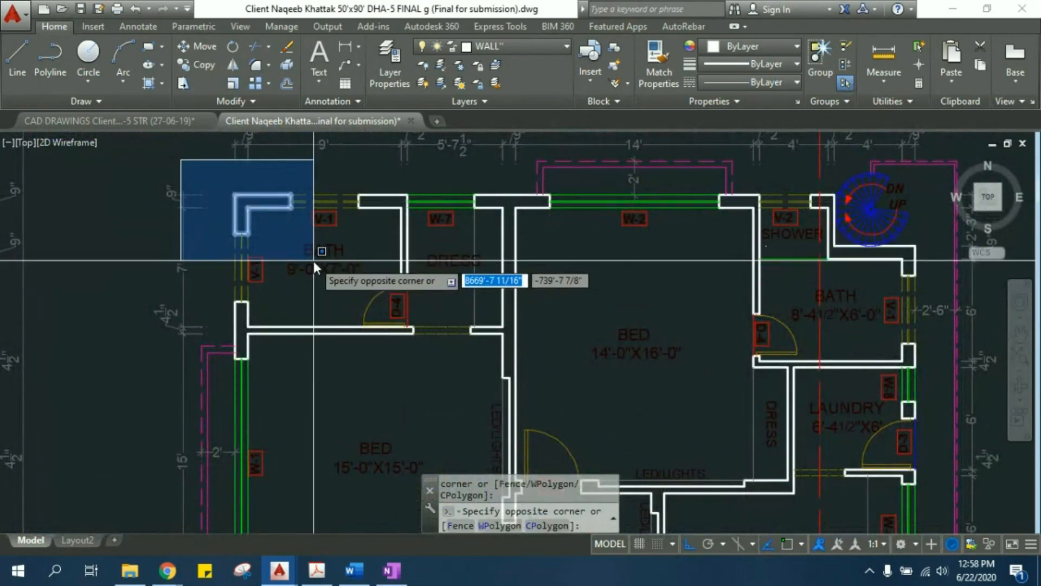
key("Escape")
left_click(333, 284)
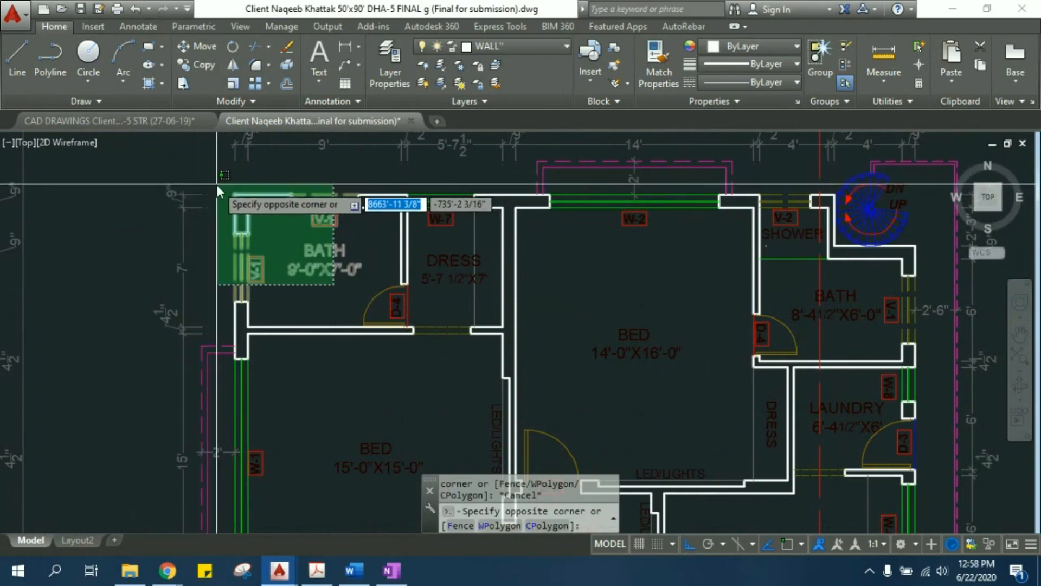
left_click(216, 184)
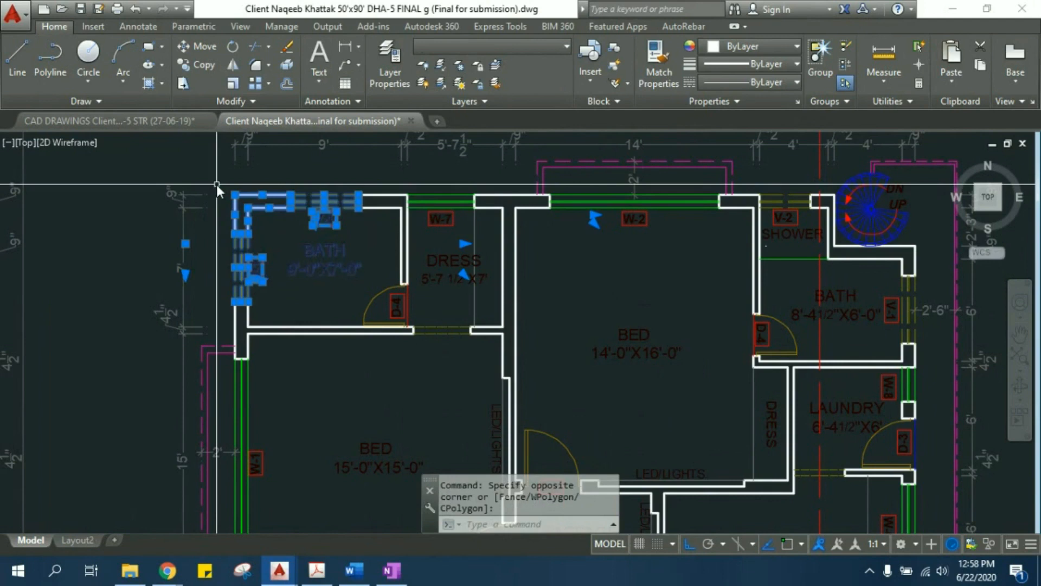
key("Escape")
left_click(215, 181)
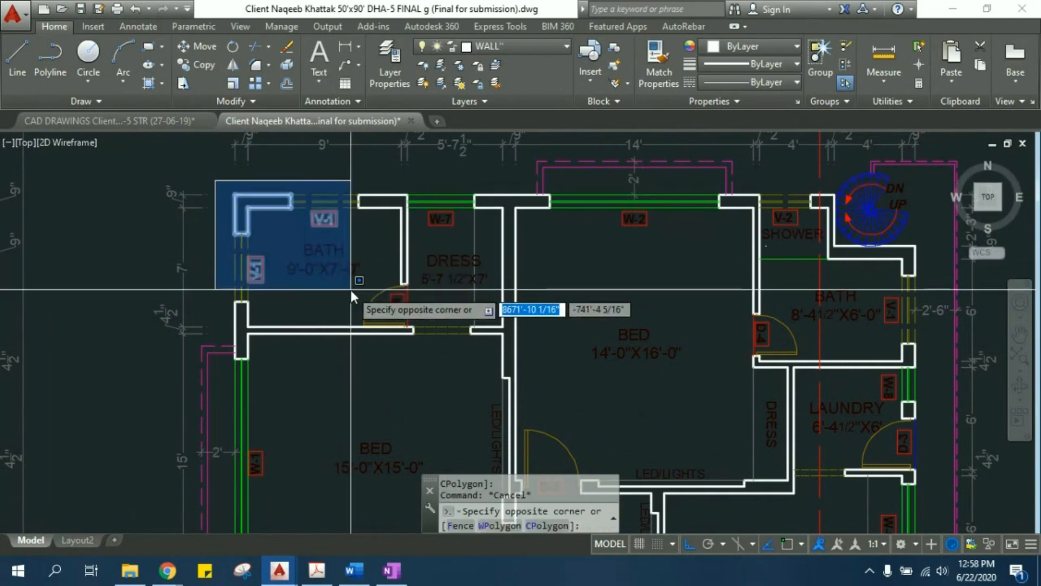
key("Escape")
middle_click_drag(595, 274, 342, 262)
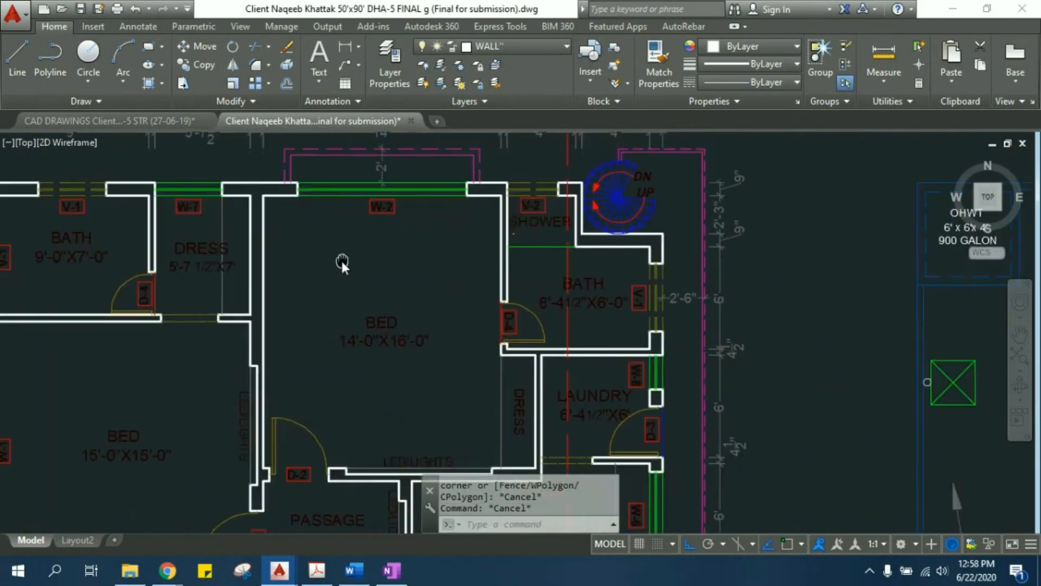
- Trim the interior vertical line below the short horizontal line in the practice plot, forming a corner, and leave the Trim command
scroll(341, 261, "down", 5)
scroll(542, 275, "up", 5)
scroll(340, 160, "up", 3)
middle_click_drag(340, 160, 371, 295)
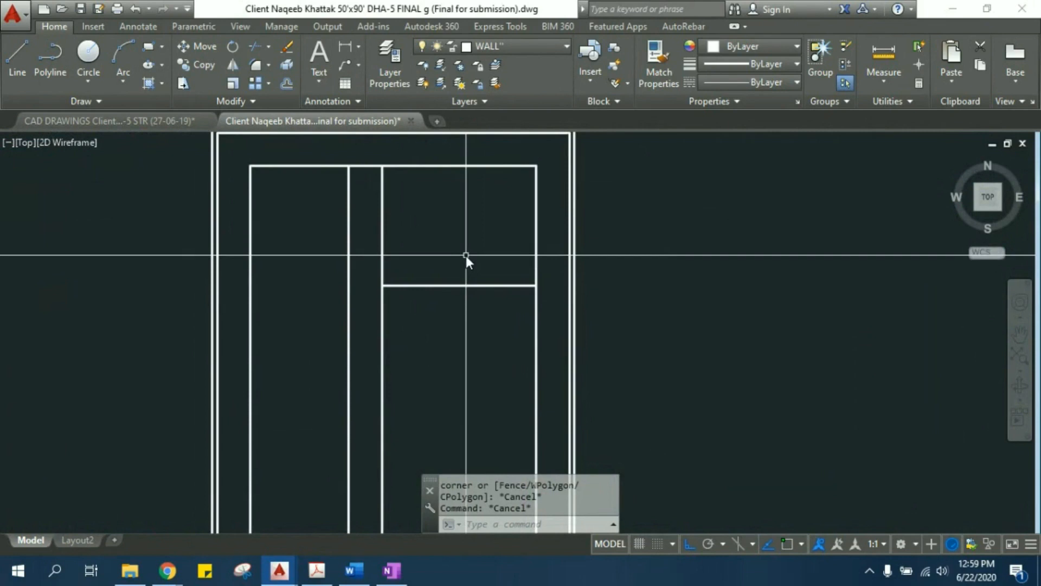
scroll(442, 261, "up", 2)
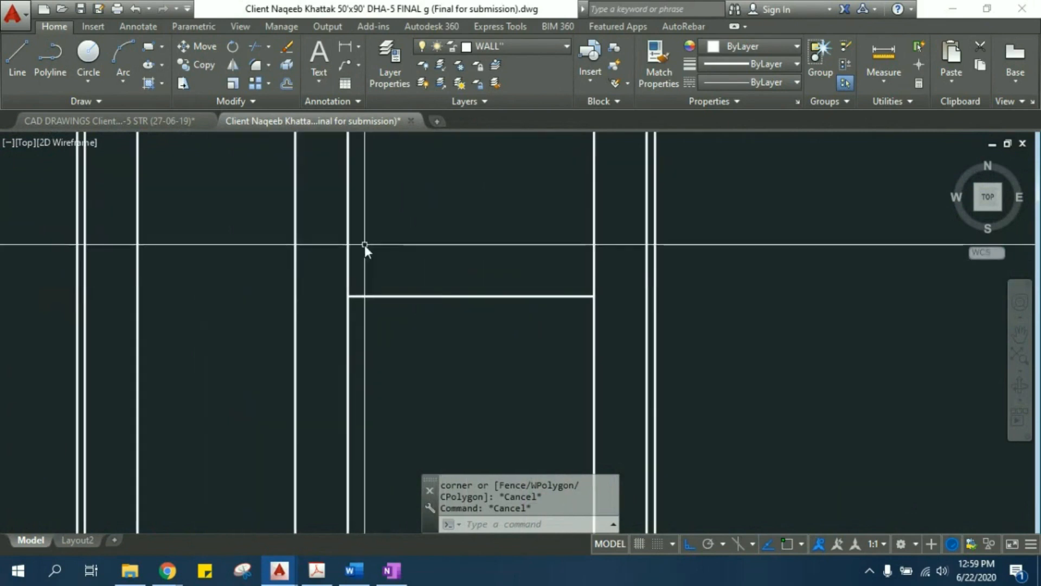
scroll(367, 266, "up", 2)
scroll(372, 325, "down", 4)
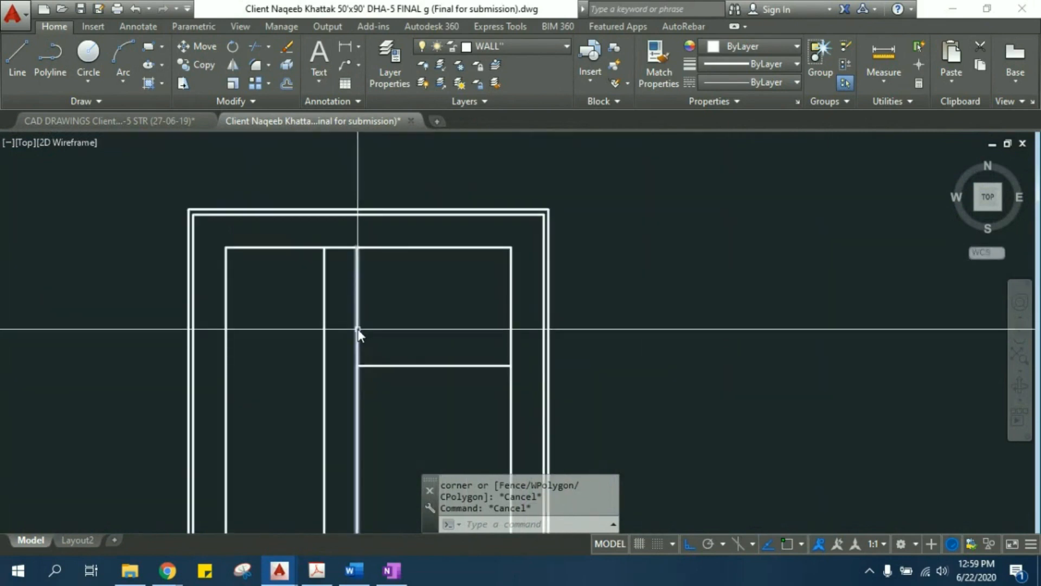
scroll(372, 328, "up", 4)
scroll(356, 357, "down", 4)
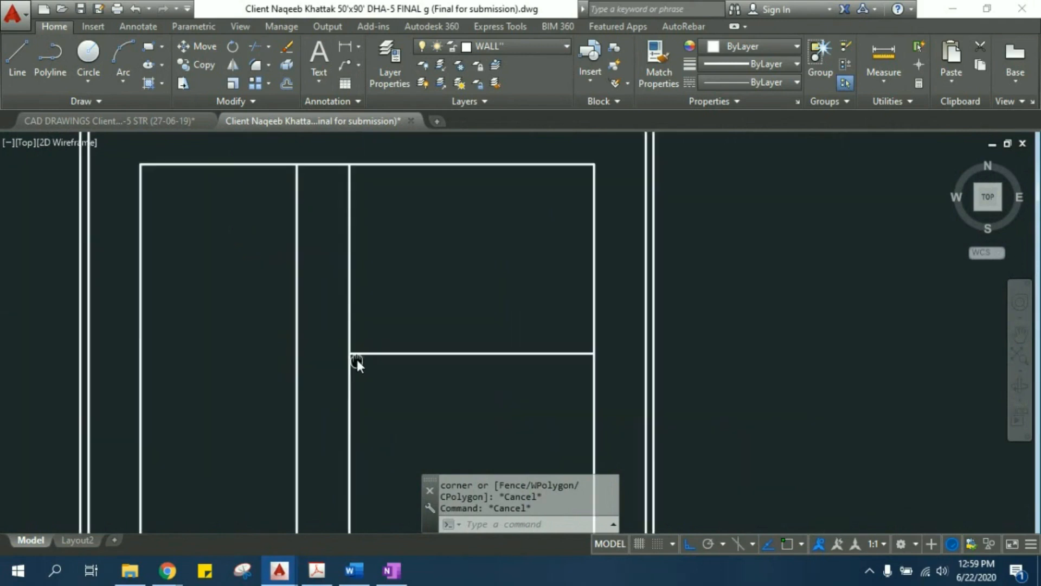
type("tr")
key("Return")
key("Return")
scroll(357, 310, "up", 2)
key("Escape")
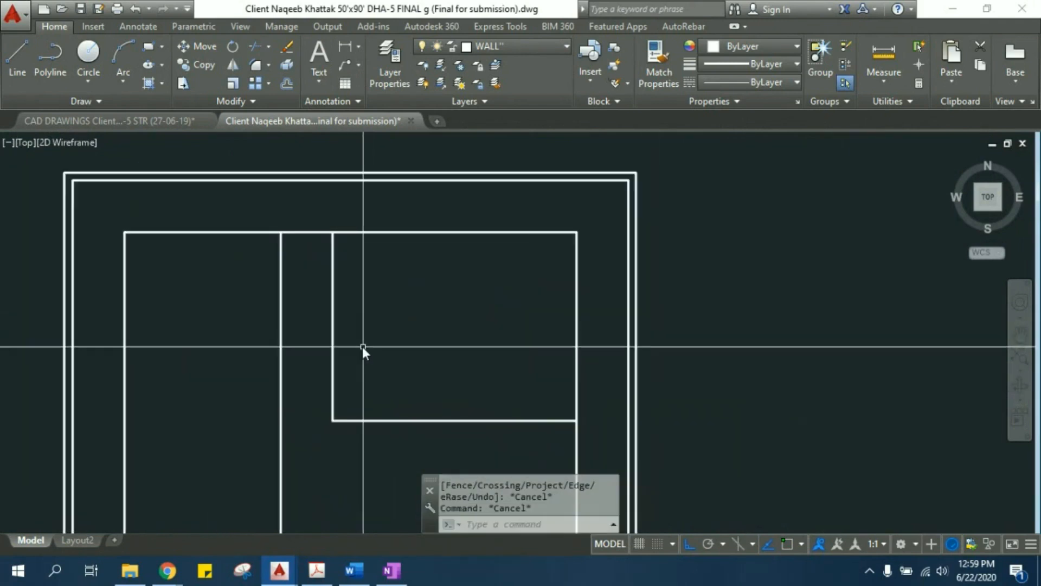
- Start the Fillet command for the trimmed partition corner and open its Radius option
scroll(320, 405, "up", 1)
scroll(339, 369, "up", 2)
mouse_move(338, 369)
middle_mouse_down()
mouse_move(319, 389)
mouse_move(336, 371)
middle_mouse_up()
key("Escape")
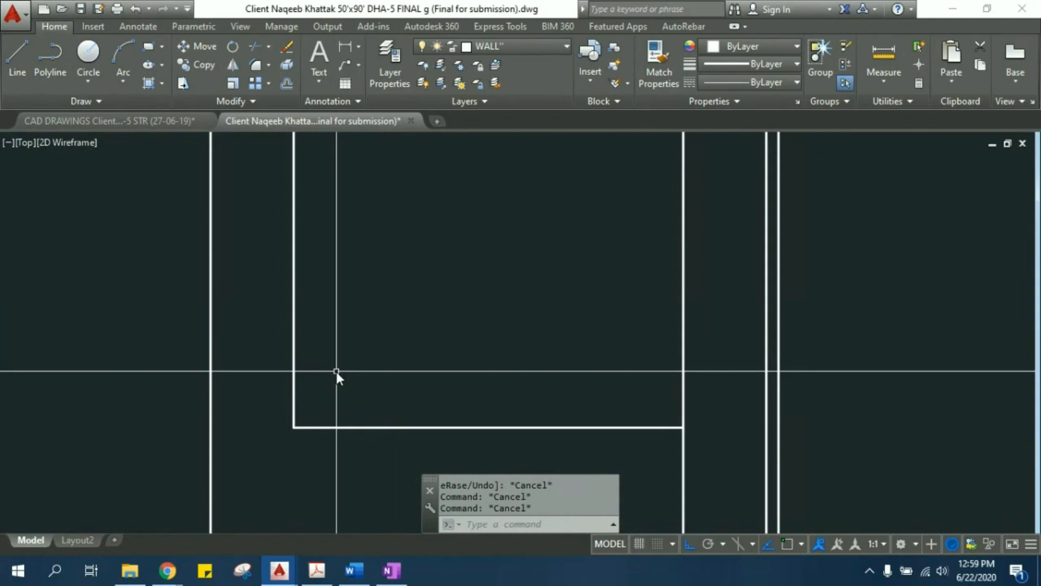
type("F")
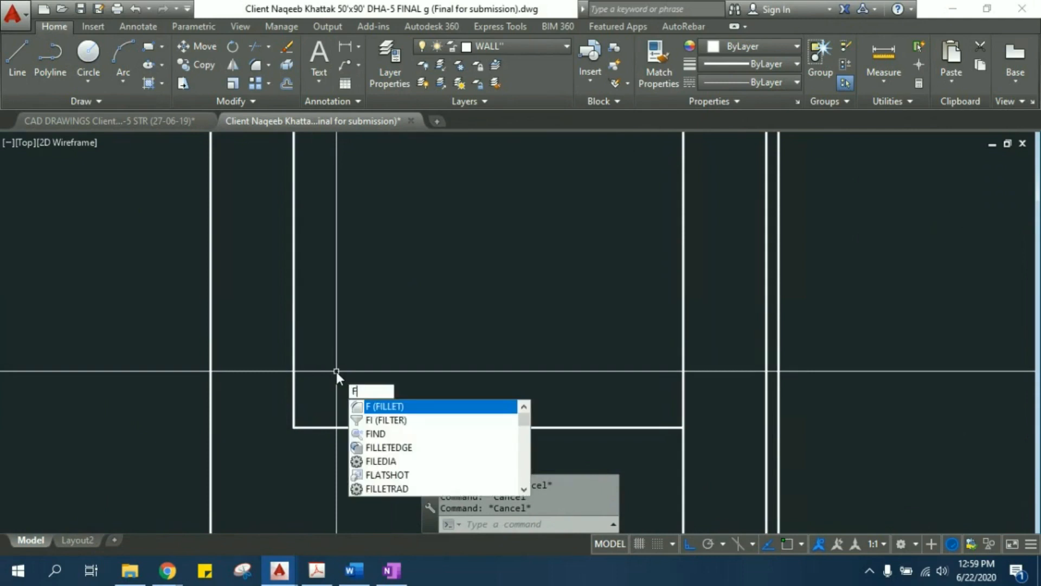
key("Return")
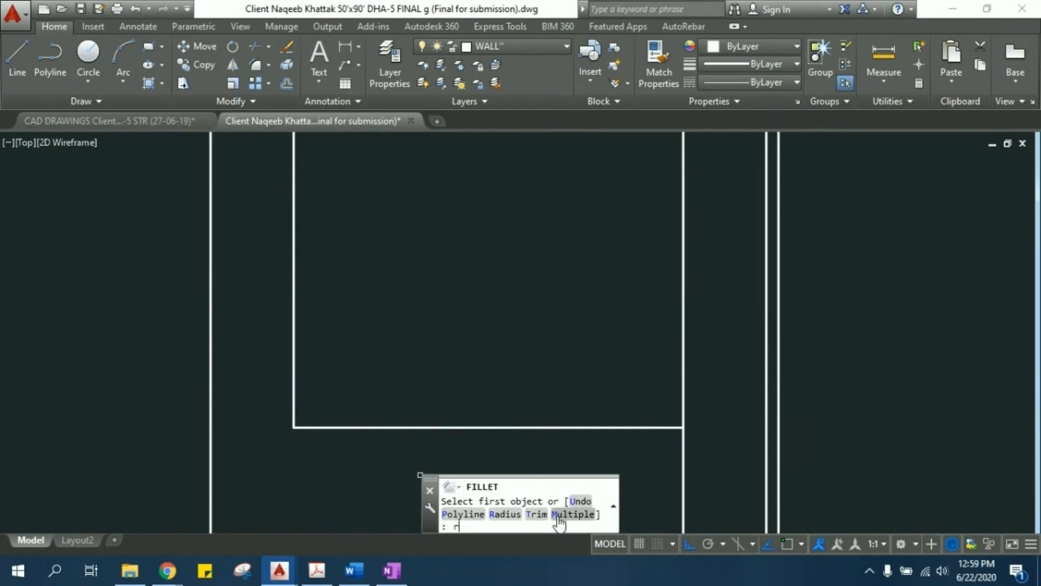
key("Return")
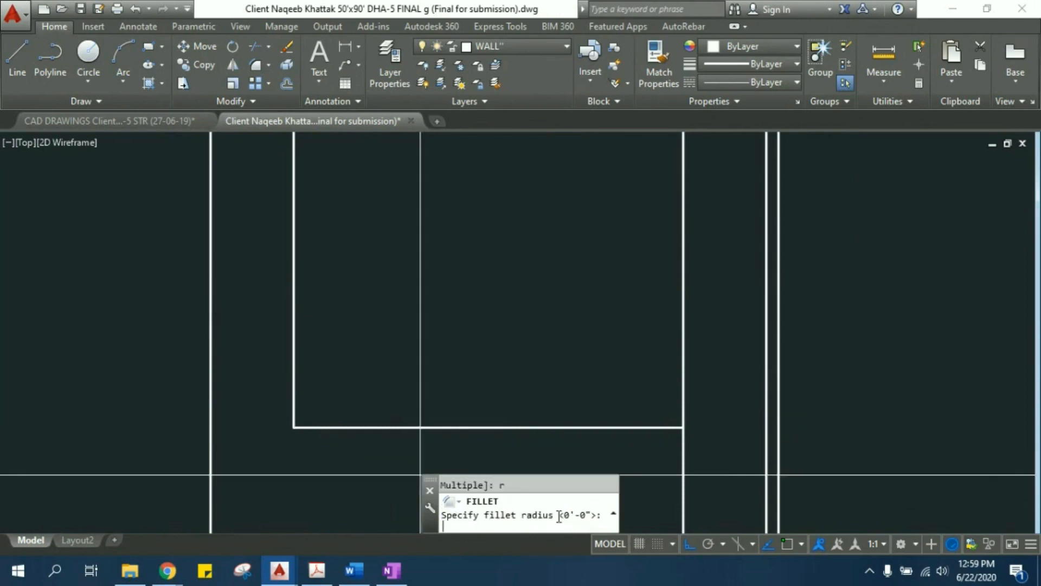
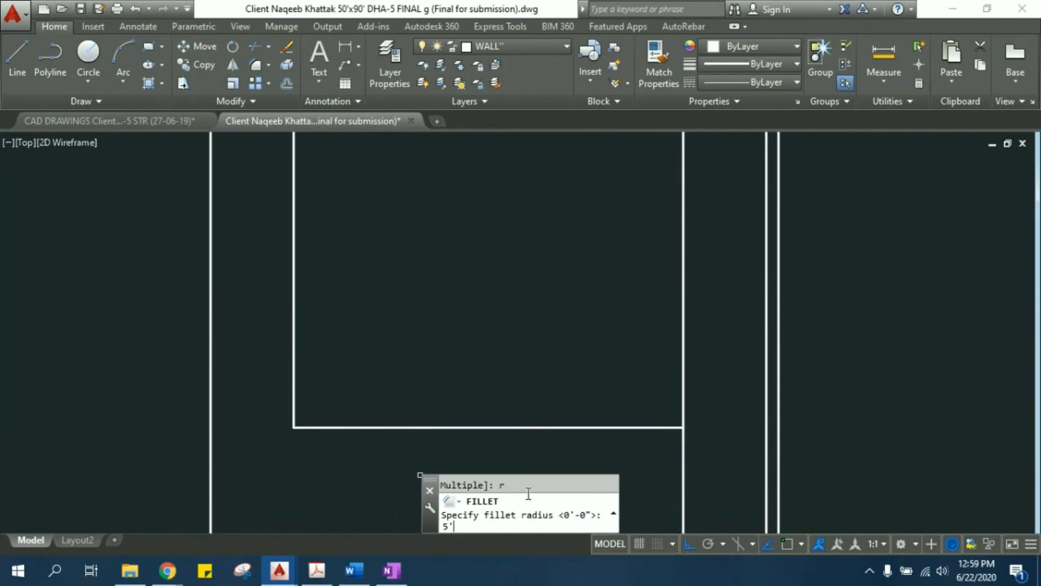
- Fillet the corner between the short horizontal partition line and the interior vertical line with a 5' radius
key("Return")
left_click(385, 427)
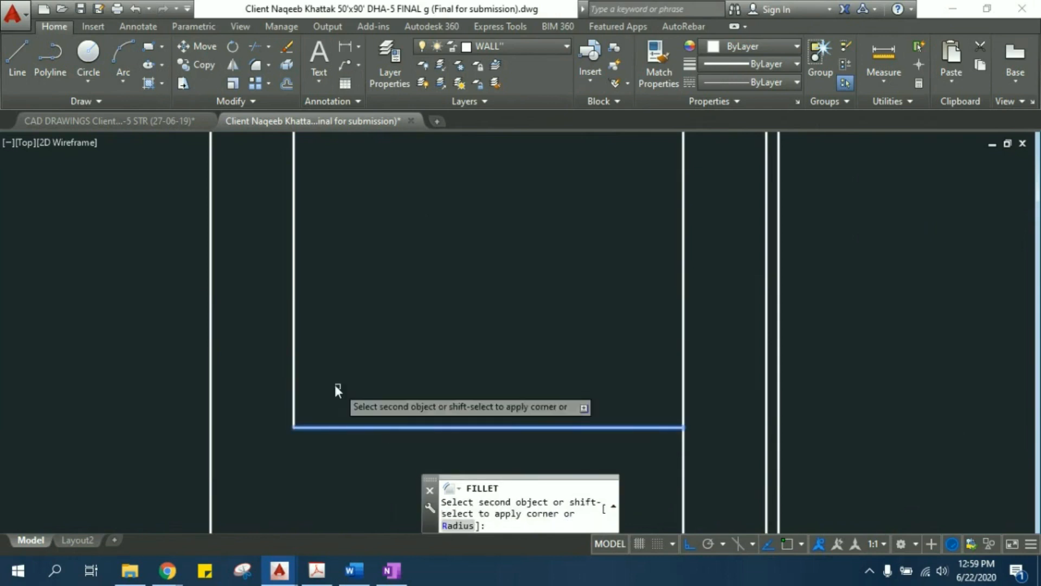
left_click(293, 363)
middle_click_drag(365, 405, 412, 379)
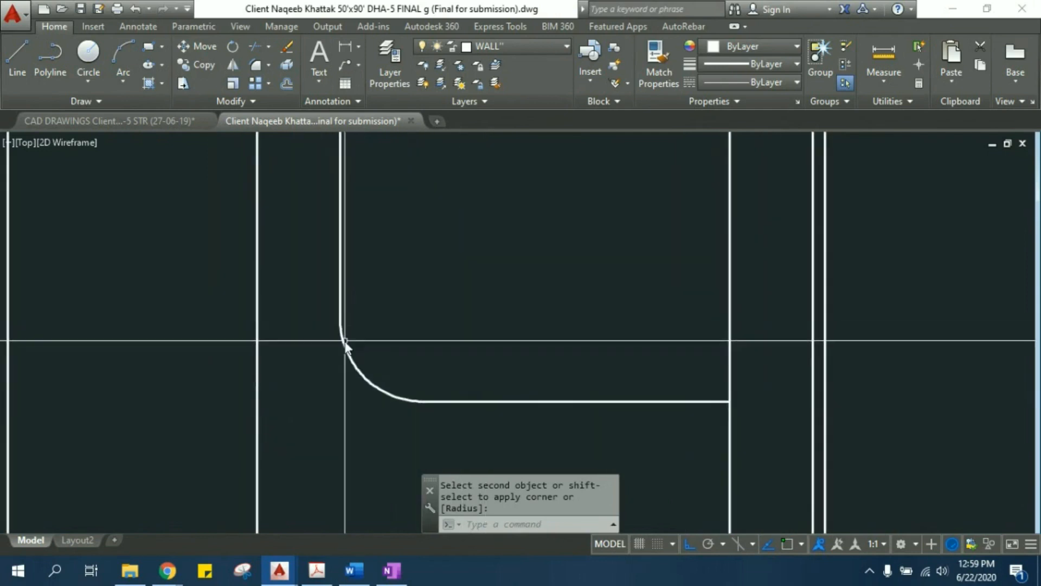
middle_click_drag(398, 376, 403, 391)
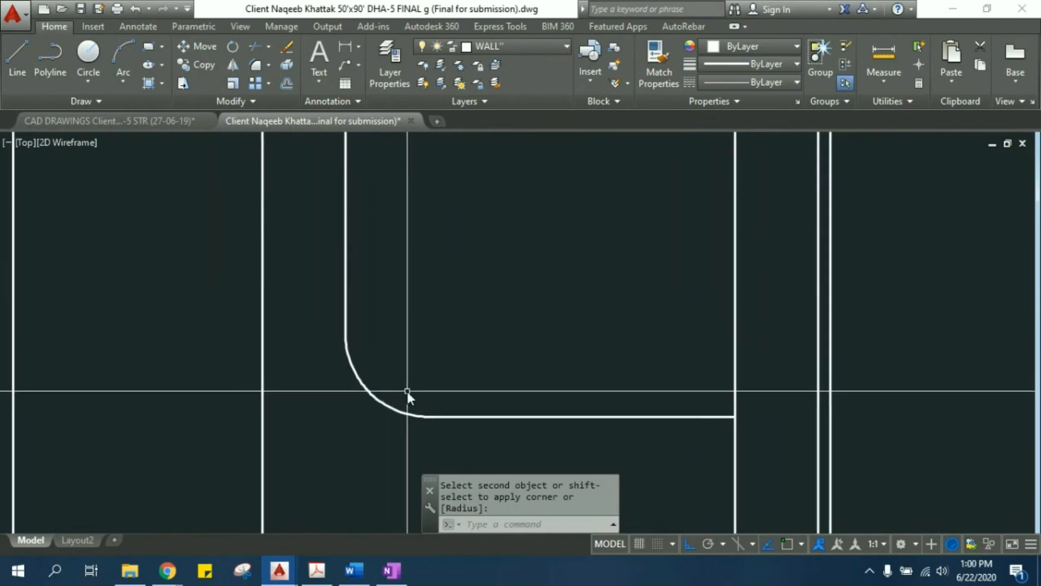
- Draw a horizontal line from the fillet arc's lower end leftward past the original corner position and leave the Line command
type("L")
key("Return")
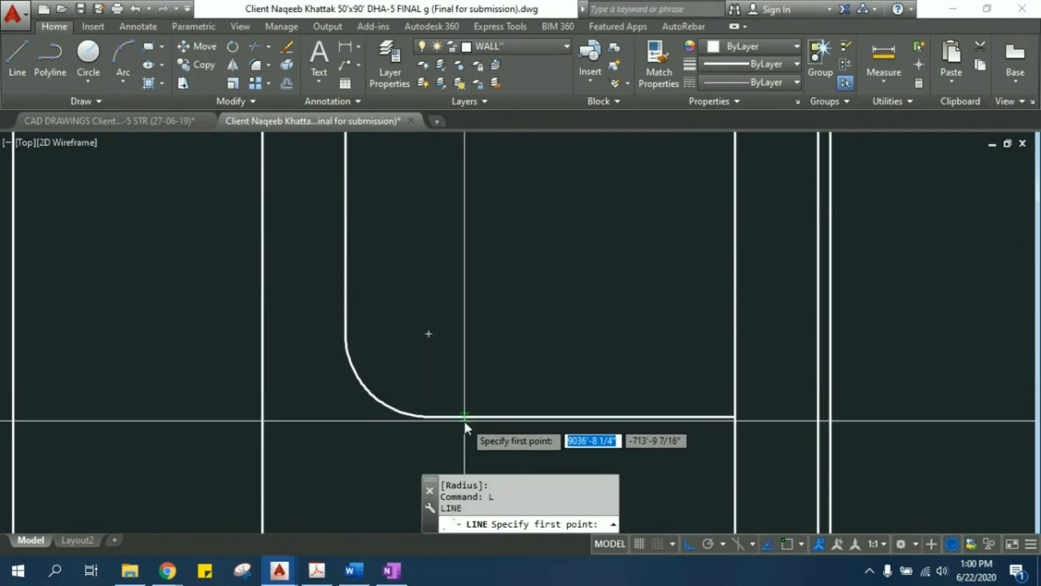
left_click(428, 419)
left_click(301, 417)
key("Escape")
- Draw a vertical line from the fillet arc's upper end downward across the new horizontal line and leave the Line command
key("Return")
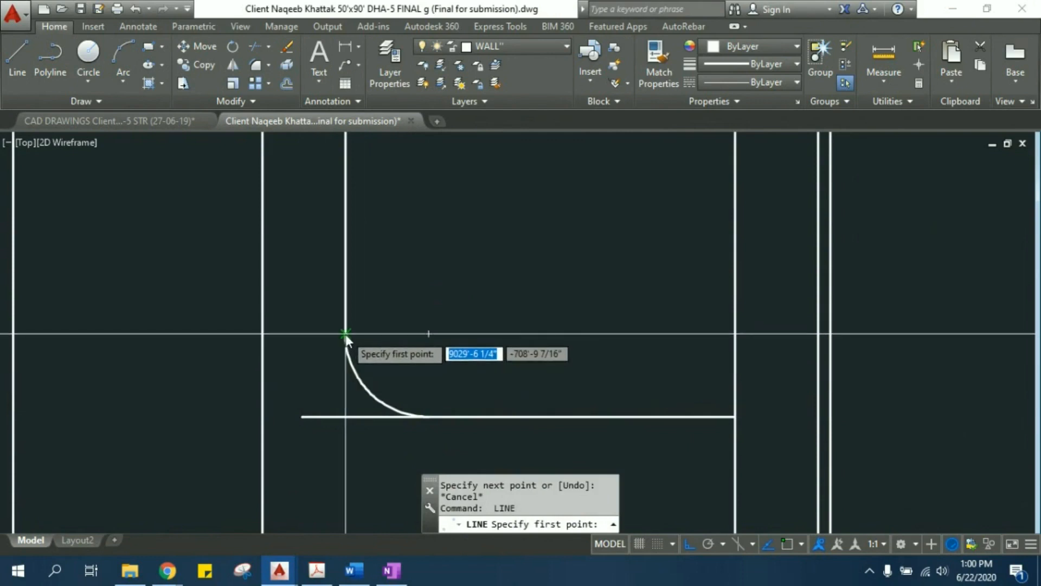
left_click(345, 334)
left_click(355, 462)
key("Escape")
scroll(367, 451, "up", 3)
mouse_move(366, 438)
middle_mouse_down()
mouse_move(351, 408)
mouse_move(350, 428)
middle_mouse_up()
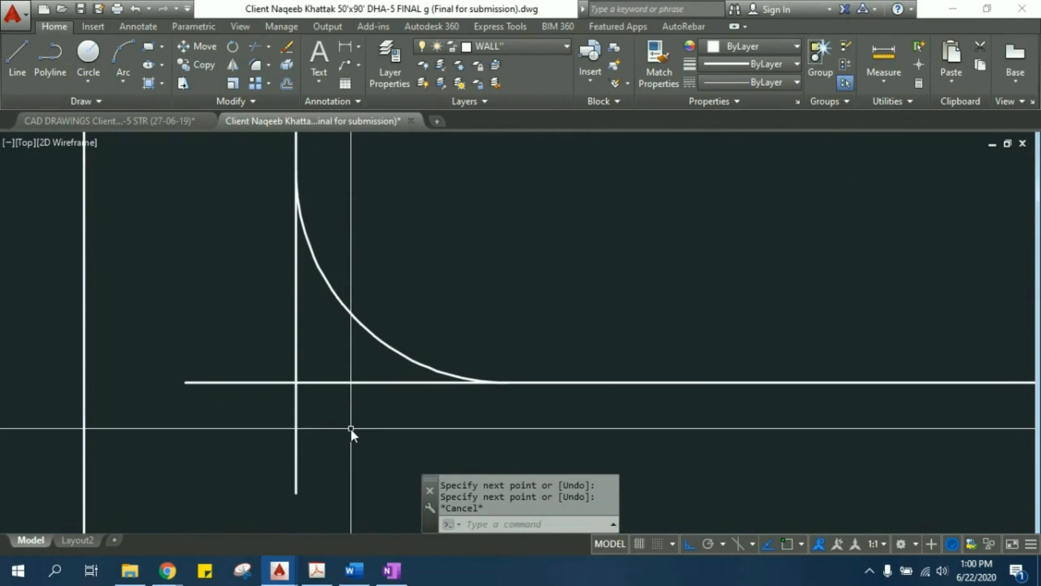
- Trim the overhanging ends of the vertical and horizontal lines beyond their intersection, leaving a square corner around the fillet arc
type("tr")
key("Return")
key("Return")
left_click(366, 441)
left_click(283, 443)
left_click(248, 438)
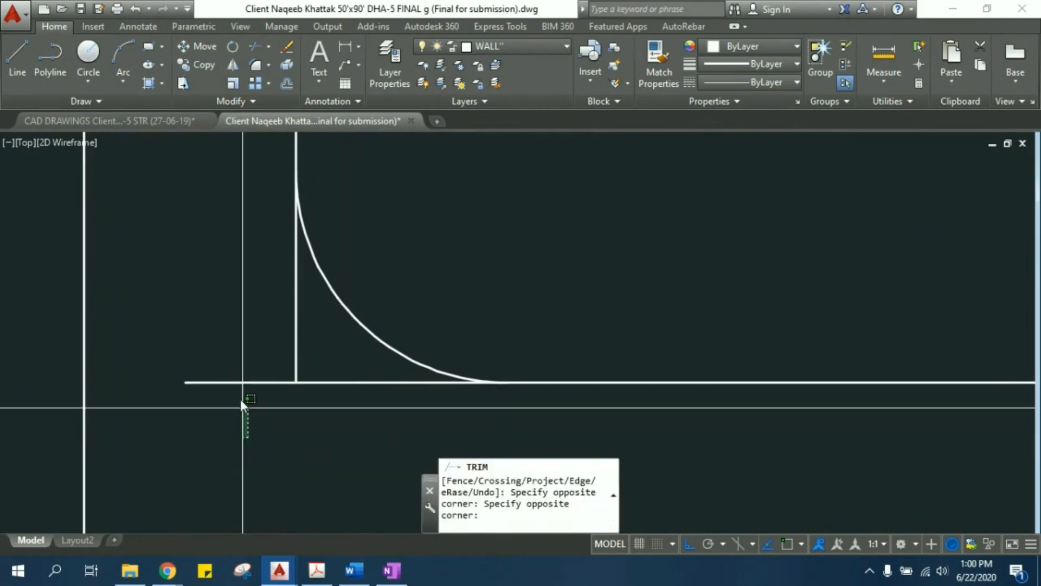
left_click(242, 365)
key("Escape")
middle_click_drag(349, 405, 332, 416)
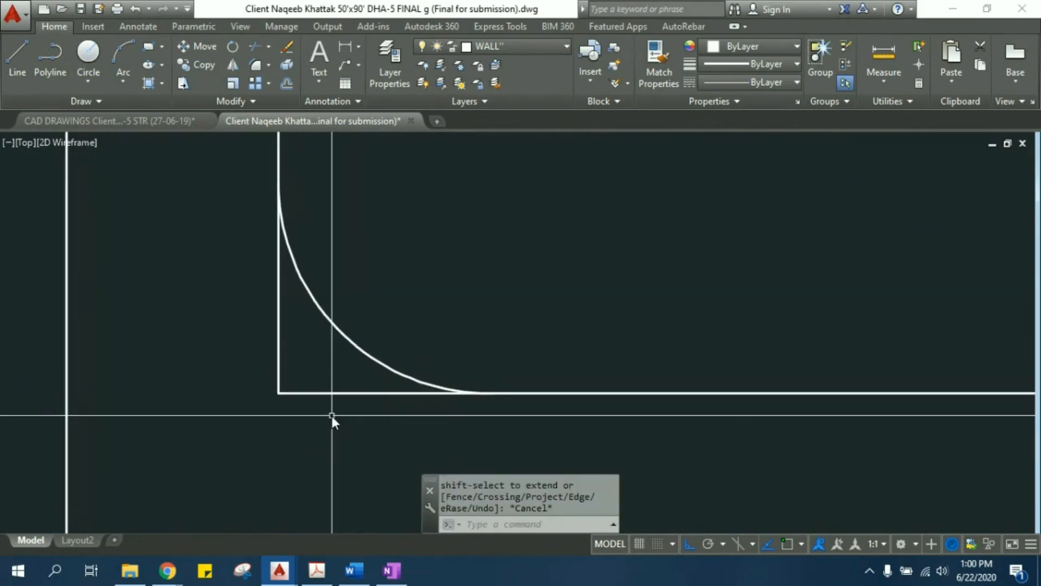
- Add a horizontal linear dimension from the fillet arc's lower end to the square corner, placed below the line
type("dli")
key("Return")
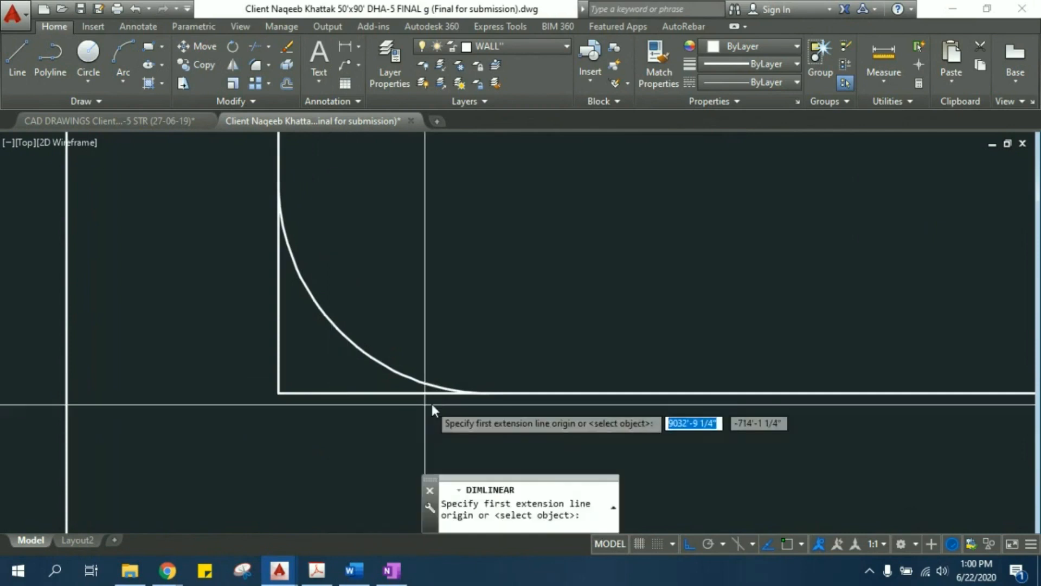
left_click(491, 394)
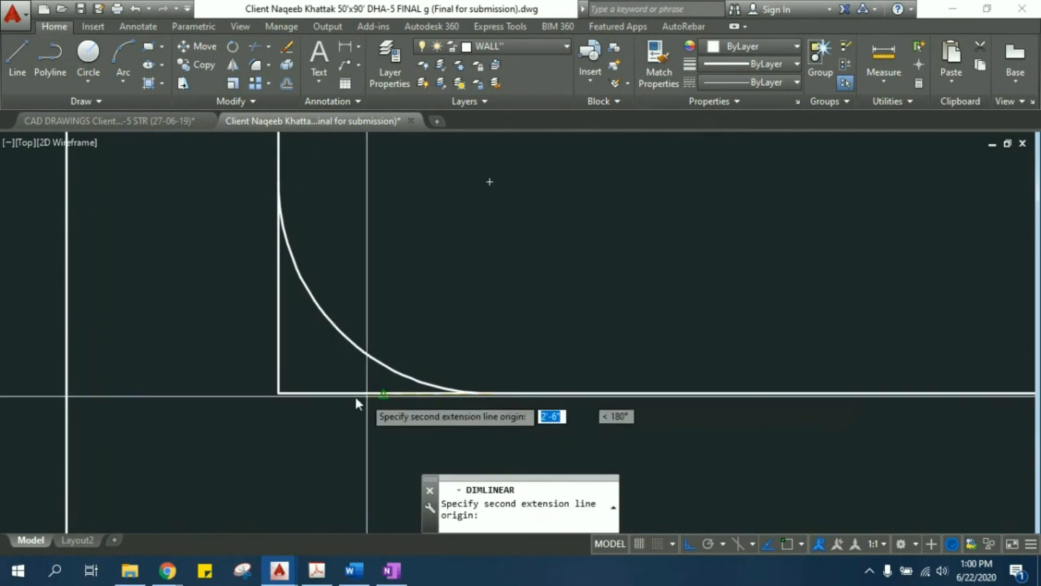
left_click(279, 394)
left_click(281, 424)
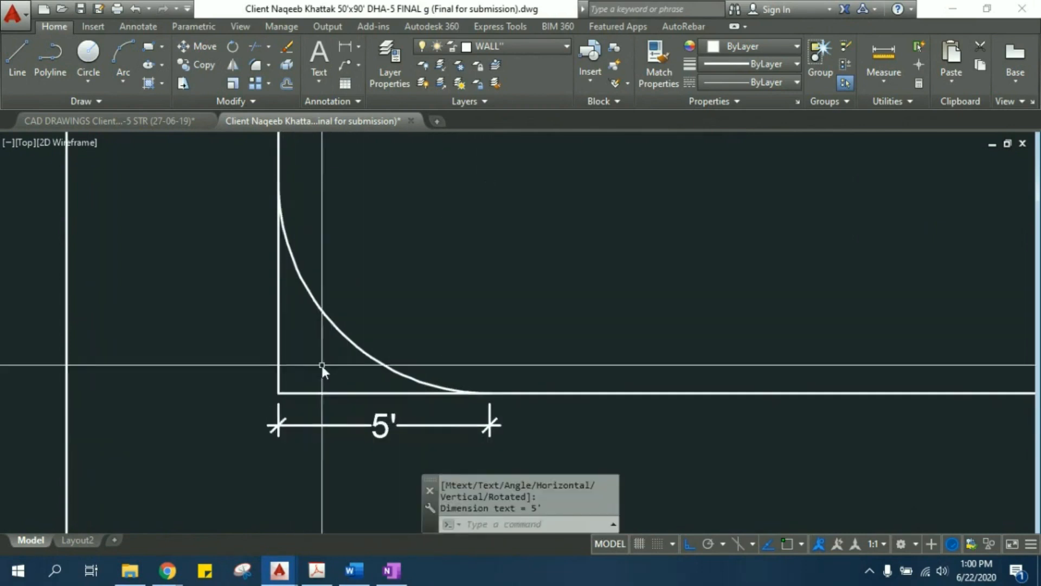
- Add a vertical linear dimension from the square corner to the fillet arc's upper end, placed left of the line
middle_click_drag(307, 394, 324, 408)
key("Return")
left_click(296, 407)
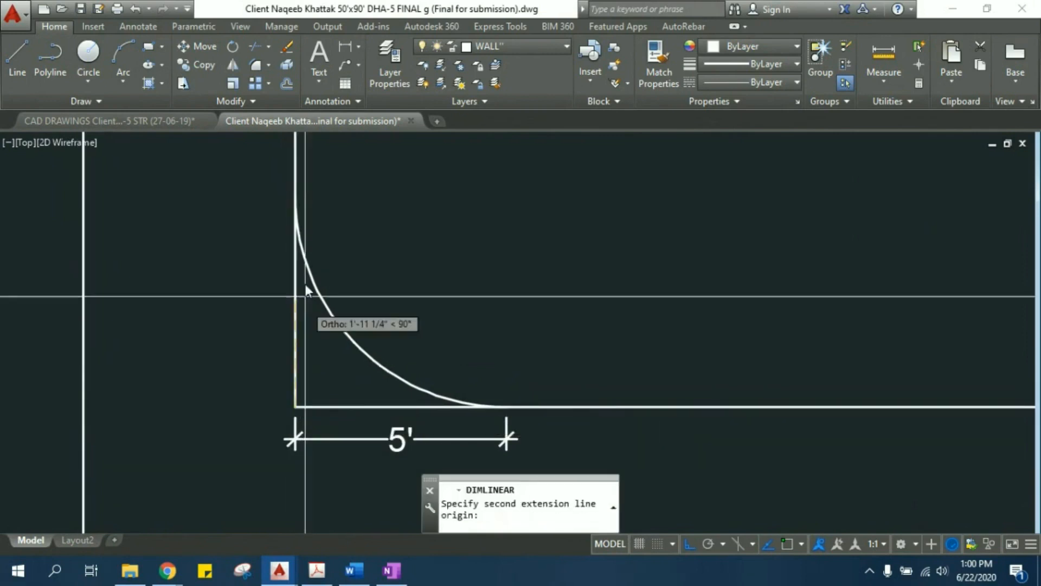
left_click(298, 194)
left_click(251, 202)
- Examine the filleted practice plot, the wall corners in the finished floor plans, and the whole submission sheet
scroll(327, 264, "down", 4)
middle_click_drag(368, 257, 354, 308)
scroll(353, 306, "down", 2)
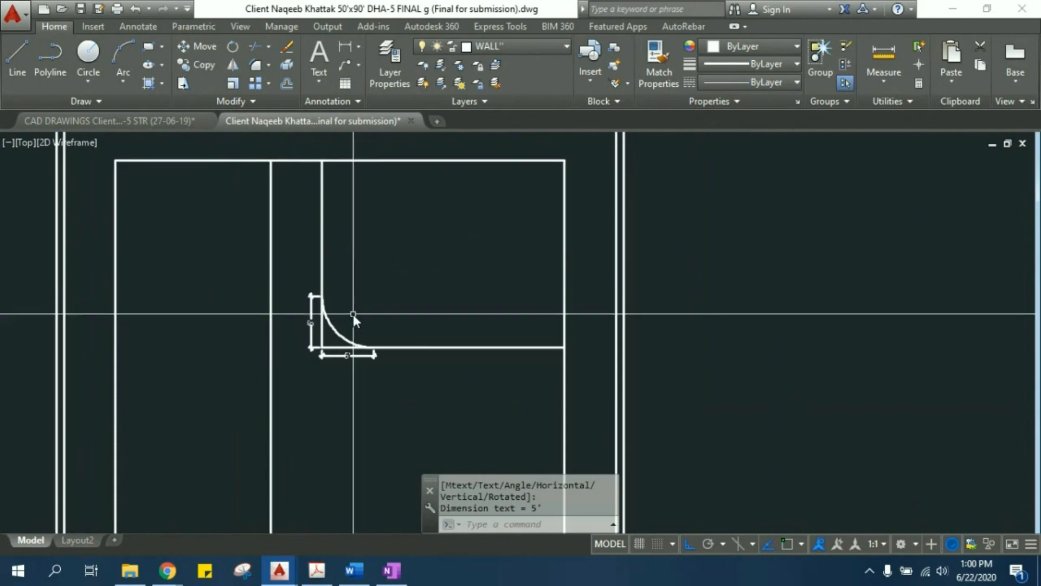
scroll(476, 298, "down", 3)
mouse_move(286, 351)
middle_mouse_down()
mouse_move(703, 307)
mouse_move(940, 247)
middle_mouse_up()
scroll(367, 349, "up", 6)
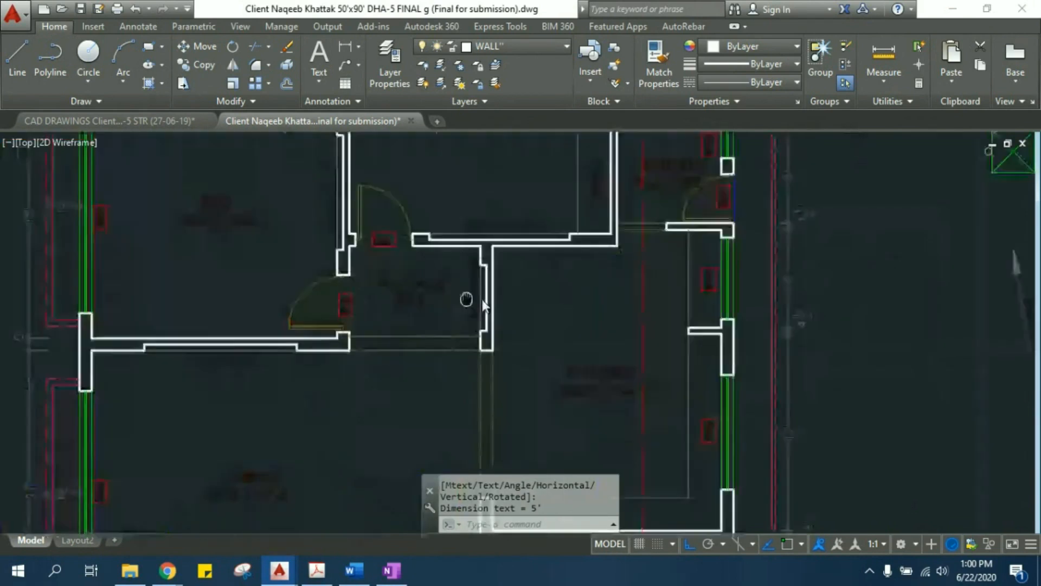
middle_click_drag(467, 298, 574, 333)
scroll(475, 313, "down", 8)
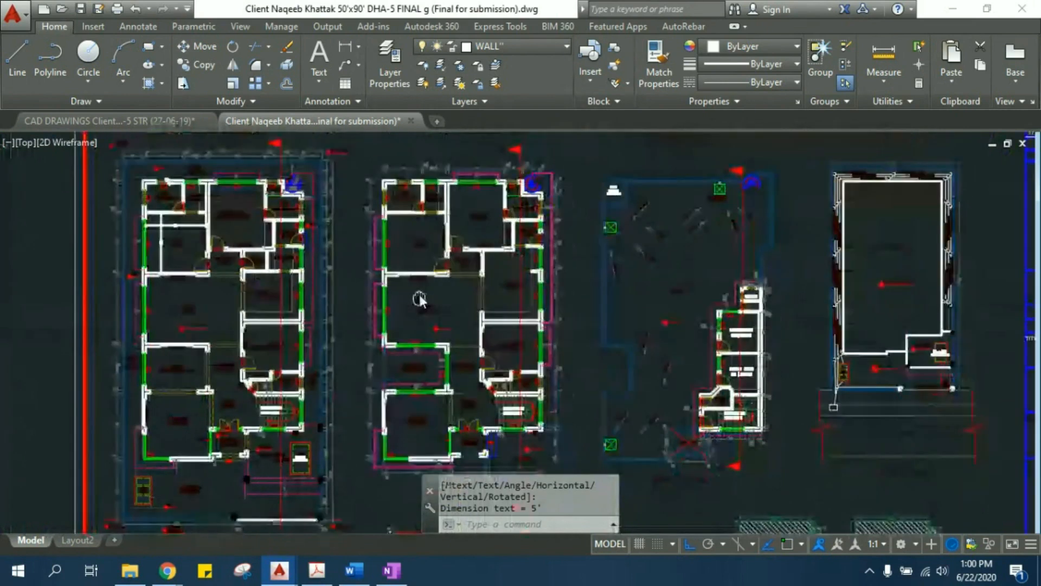
middle_click_drag(413, 339, 425, 275)
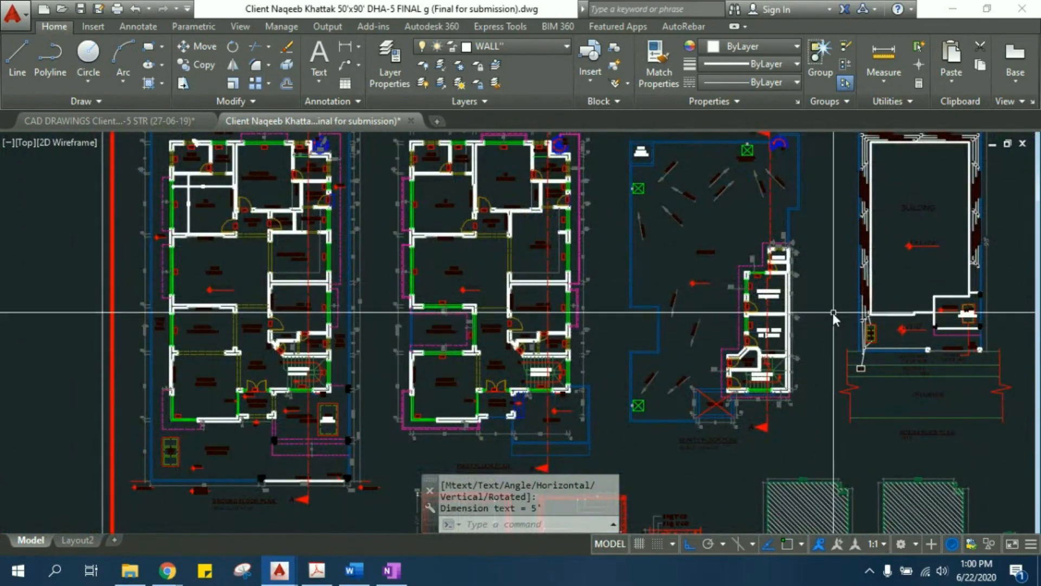
scroll(224, 300, "down", 5)
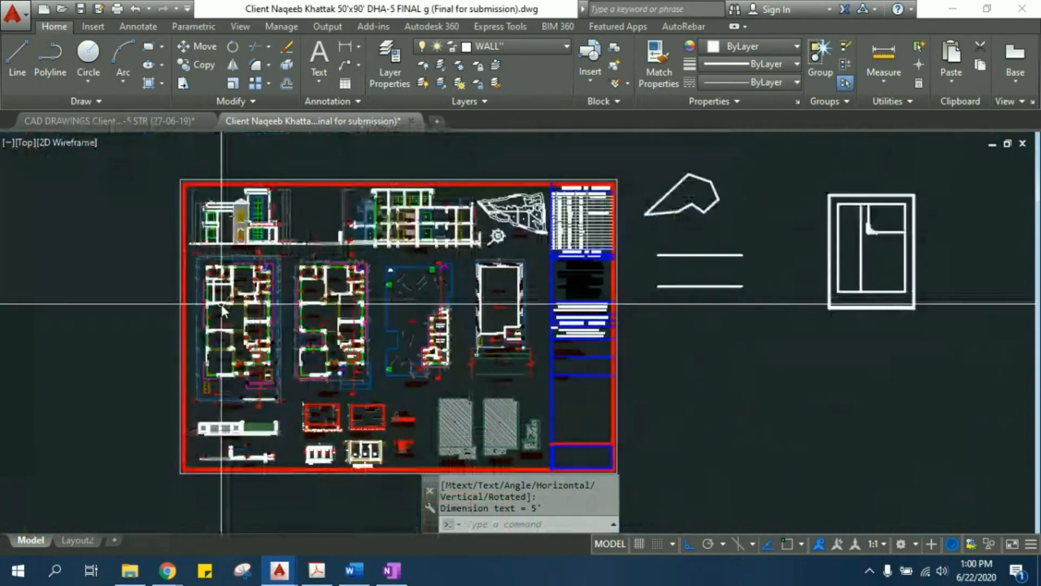
- Switch to the AutoCAD 2015 book in Acrobat and to Autocad register.doc in Word, and read its notes through the Plan of a House lecture
left_click(319, 570)
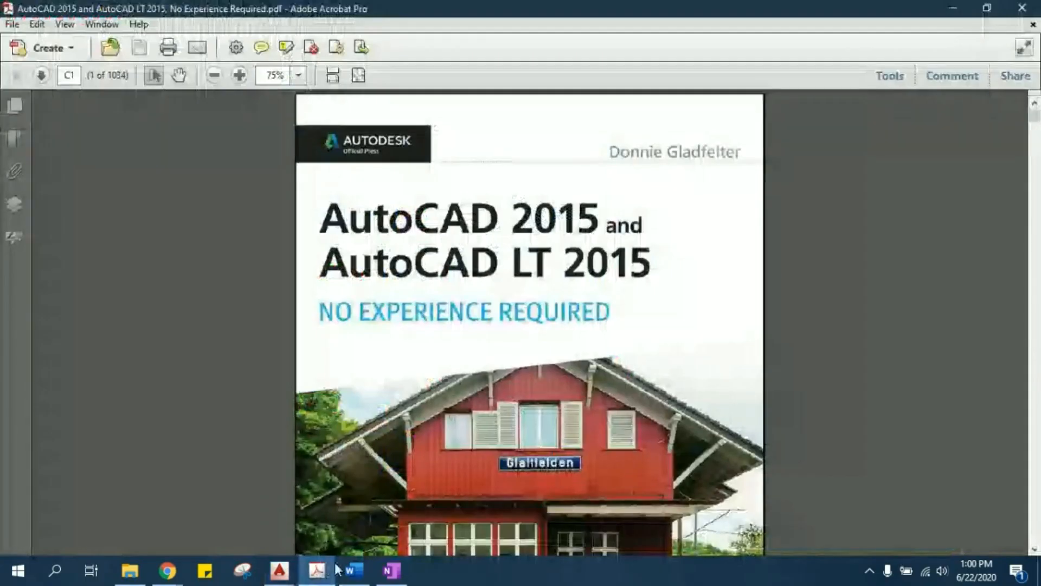
left_click(354, 570)
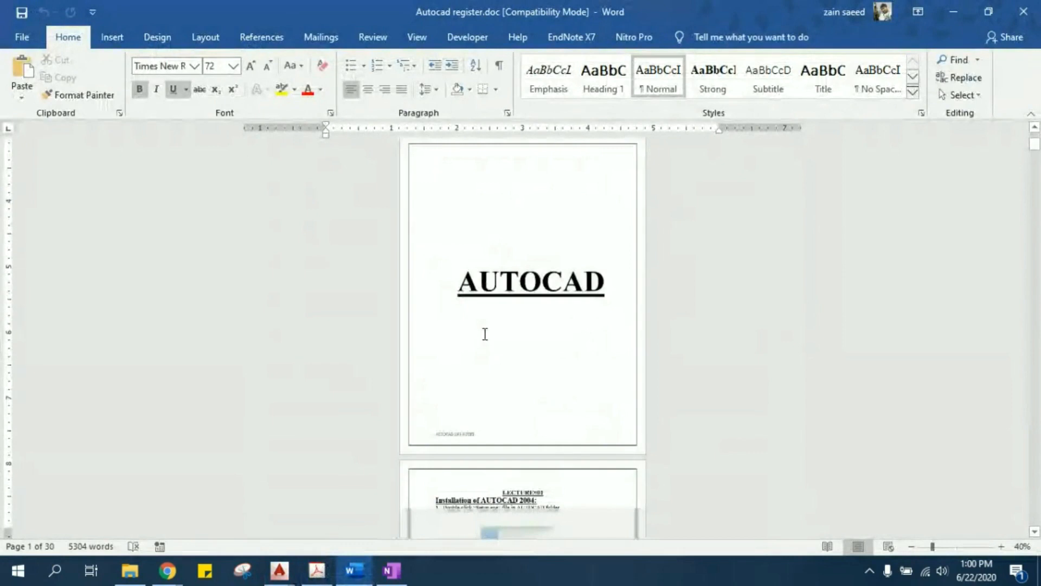
scroll(483, 332, "up", 4, "ctrl")
scroll(362, 263, "up", 1, "ctrl")
scroll(365, 276, "down", 10)
scroll(525, 413, "down", 2)
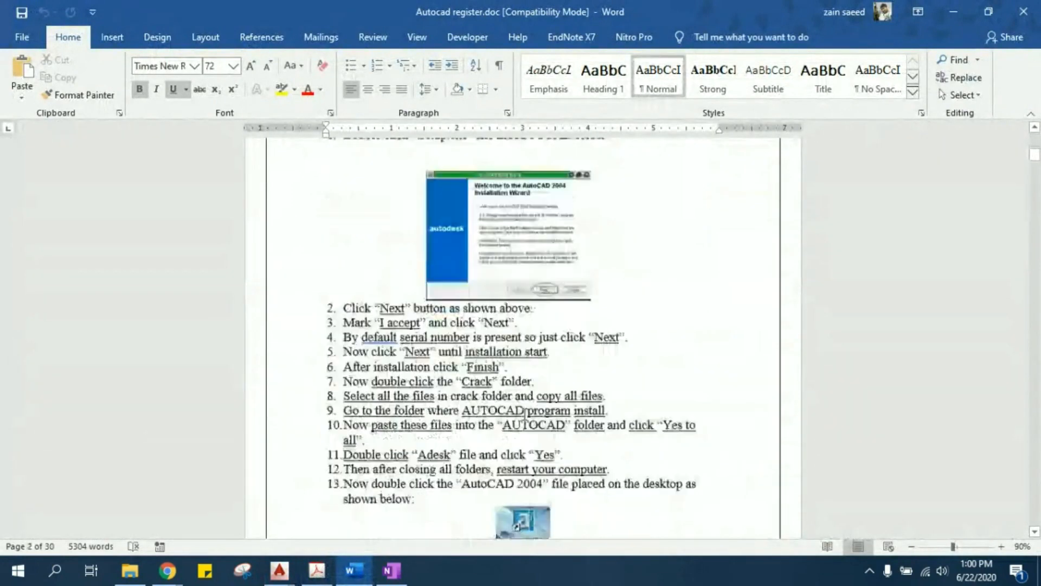
scroll(523, 412, "down", 15)
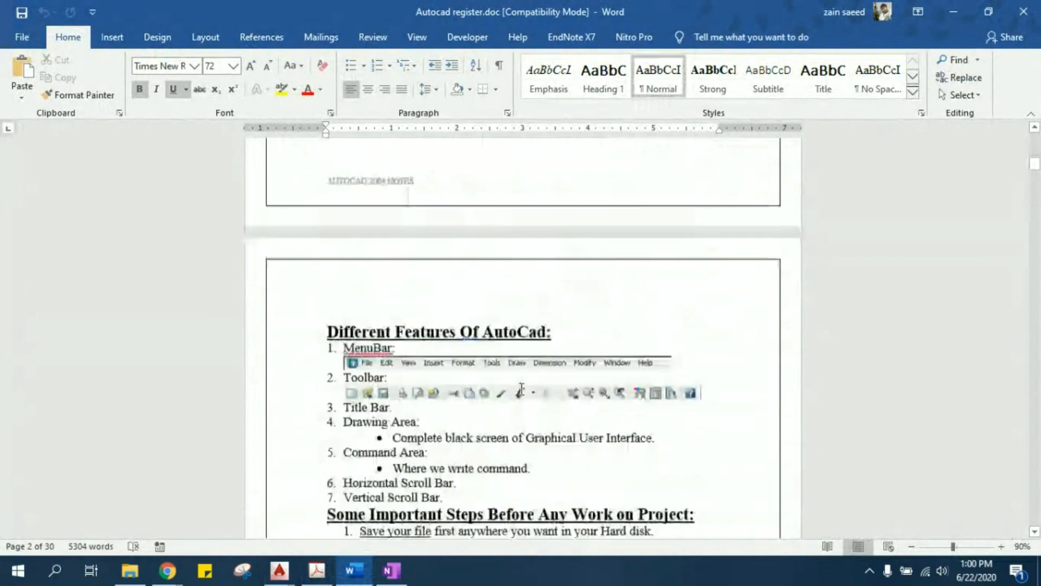
scroll(522, 389, "down", 15)
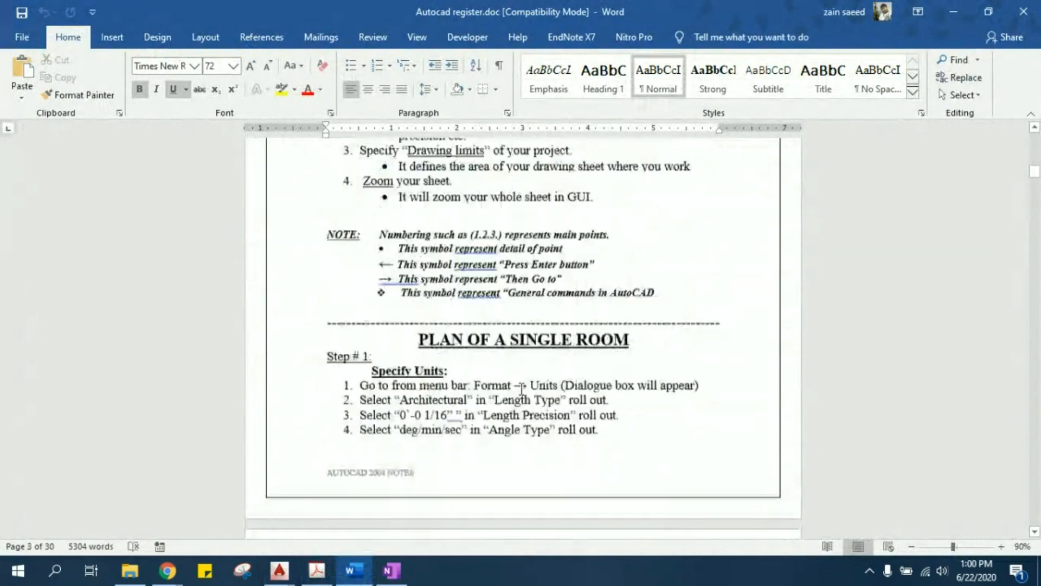
scroll(521, 389, "down", 10)
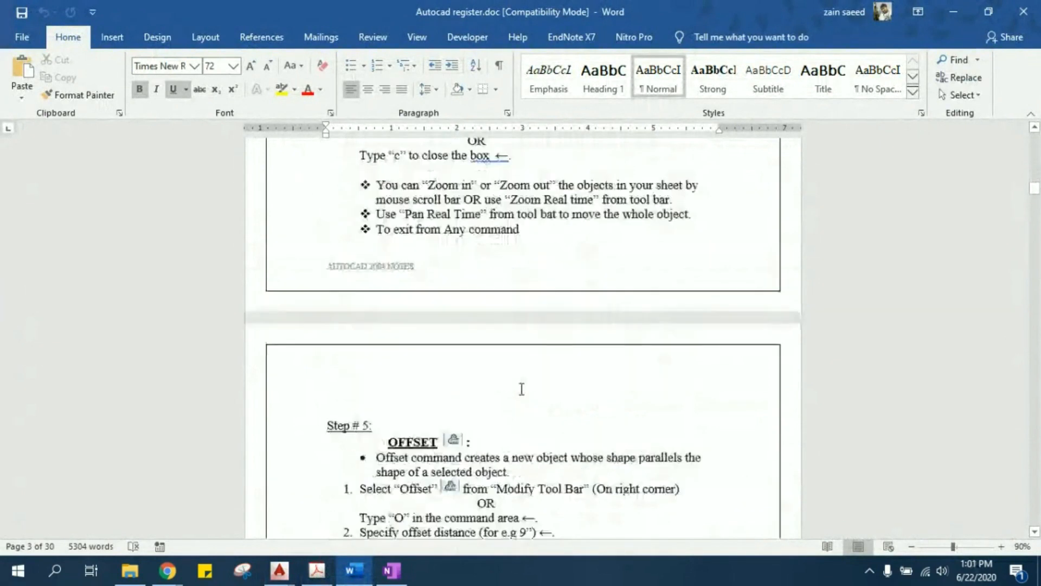
scroll(522, 388, "up", 4)
scroll(521, 389, "down", 2)
scroll(522, 389, "down", 10)
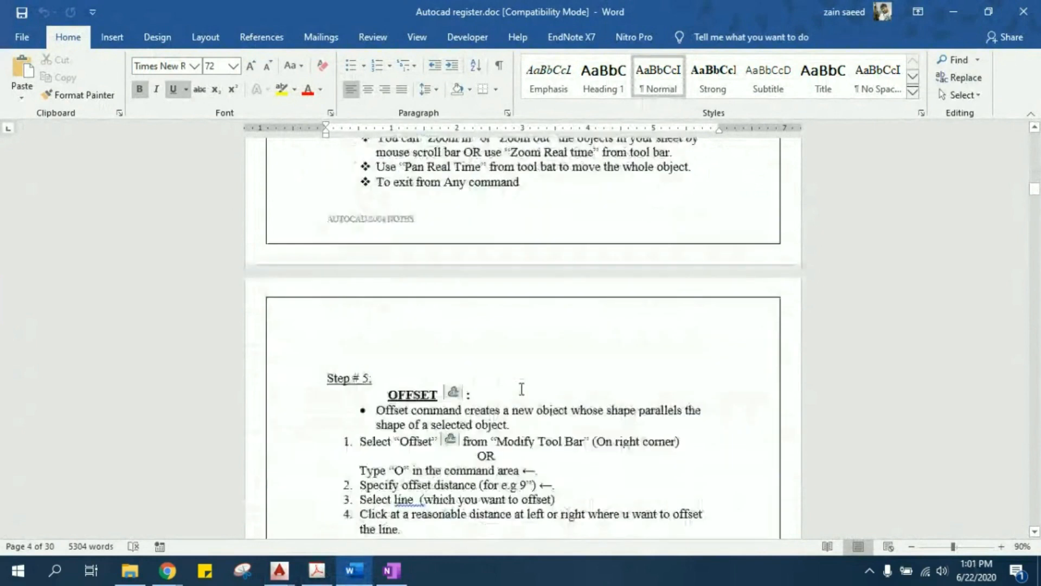
scroll(522, 389, "down", 12)
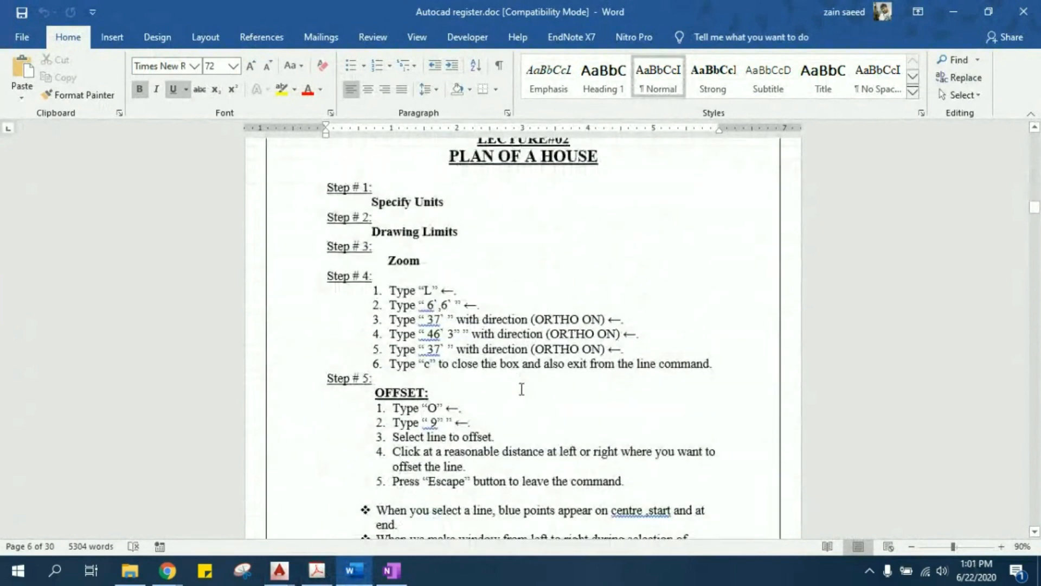
scroll(522, 389, "down", 12)
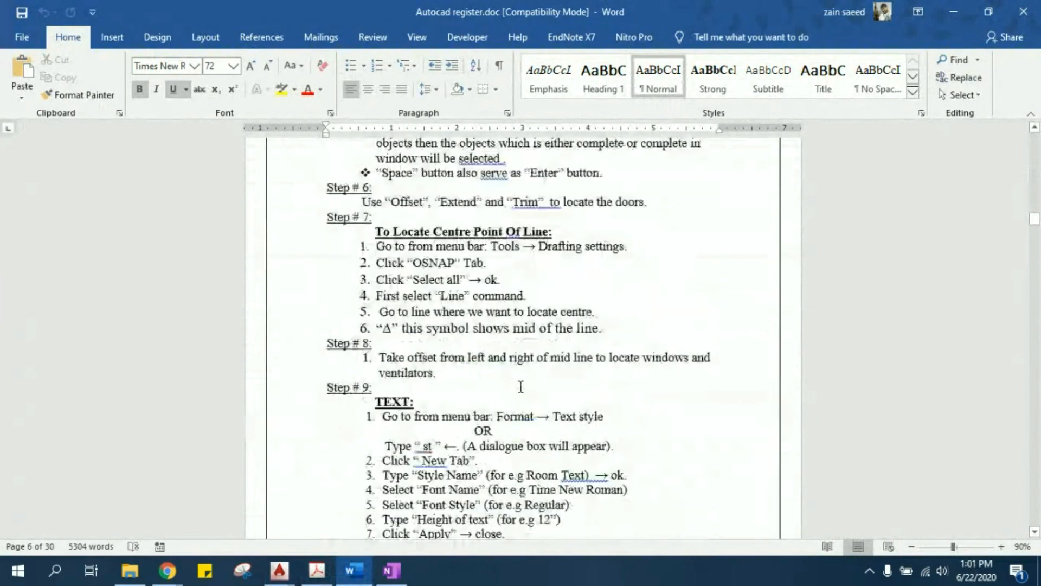
scroll(521, 386, "up", 2, "ctrl")
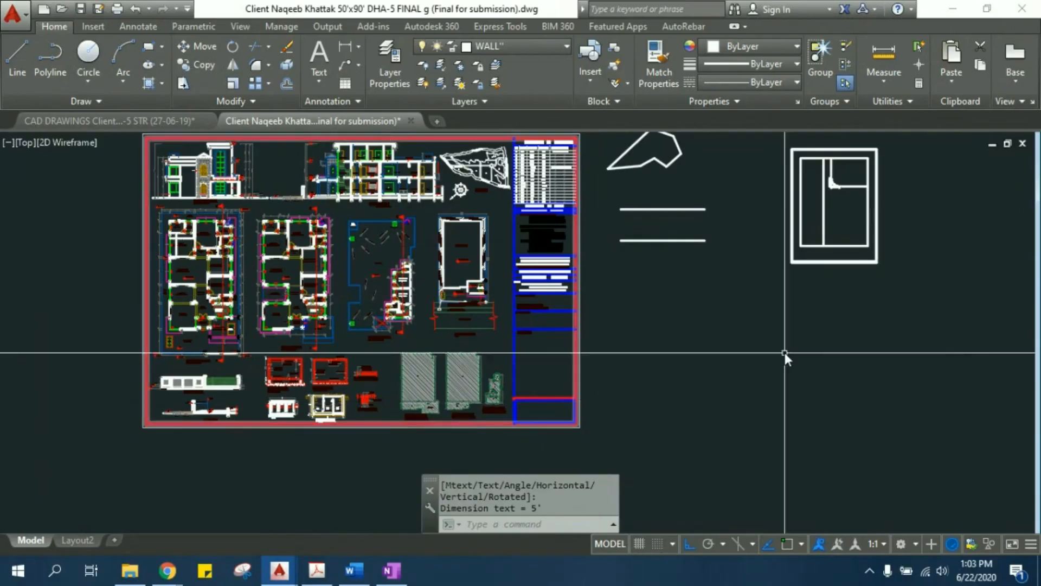
- Start a single-line text in the empty space between the laundry and the roof plan, keeping the default rotation angle of 0
scroll(702, 211, "up", 3)
middle_click_drag(700, 211, 500, 303)
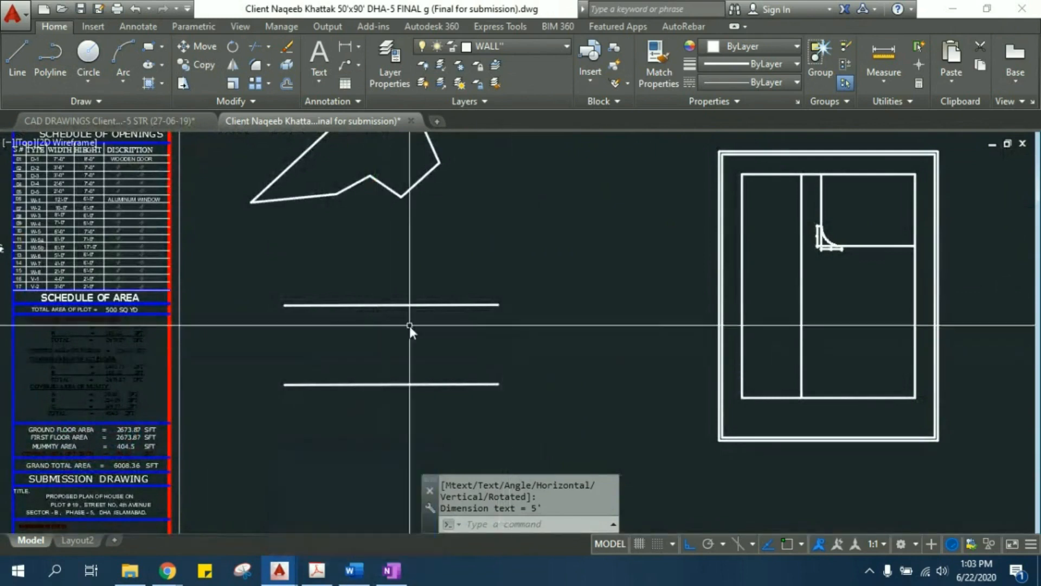
middle_click_drag(255, 310, 576, 306)
middle_click_drag(187, 317, 423, 327)
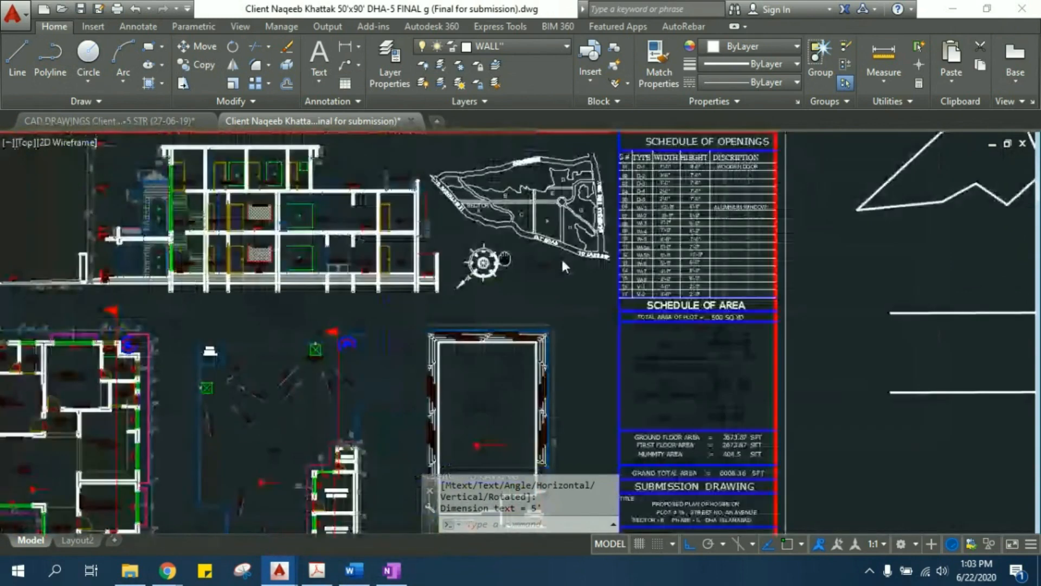
scroll(297, 352, "up", 5)
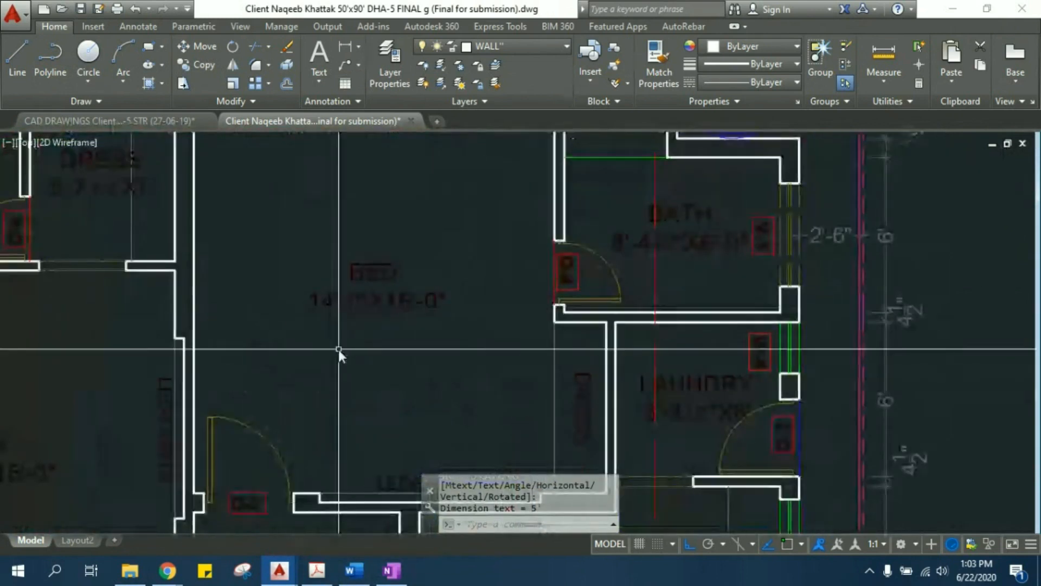
middle_click_drag(458, 395, 233, 326)
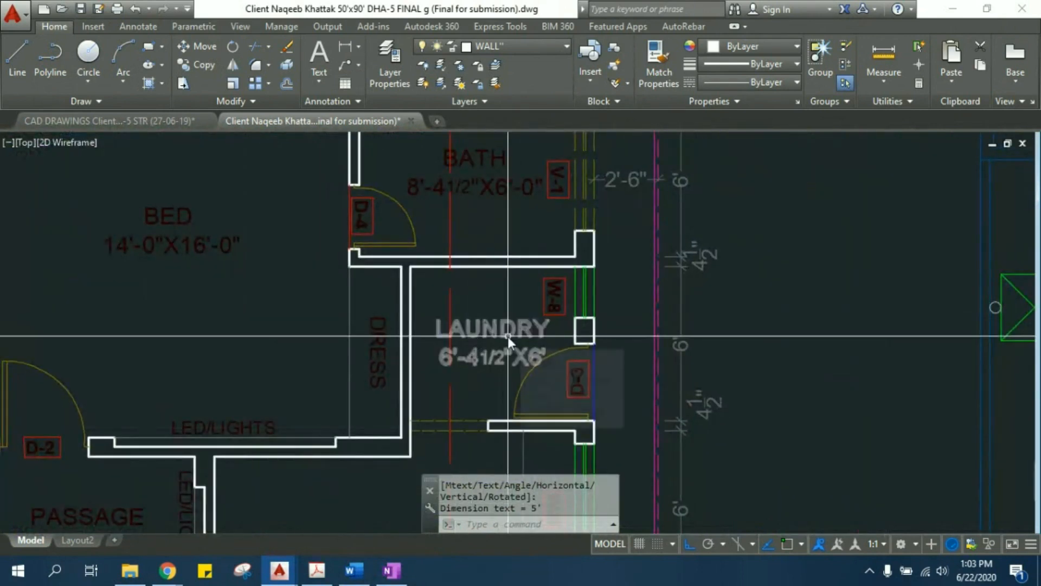
middle_click_drag(660, 326, 400, 325)
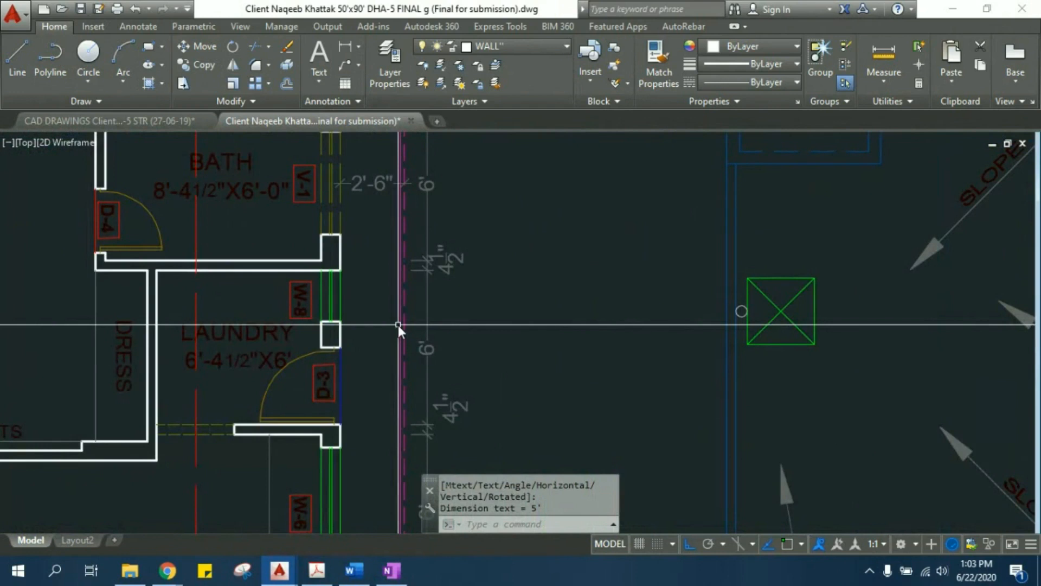
type("T")
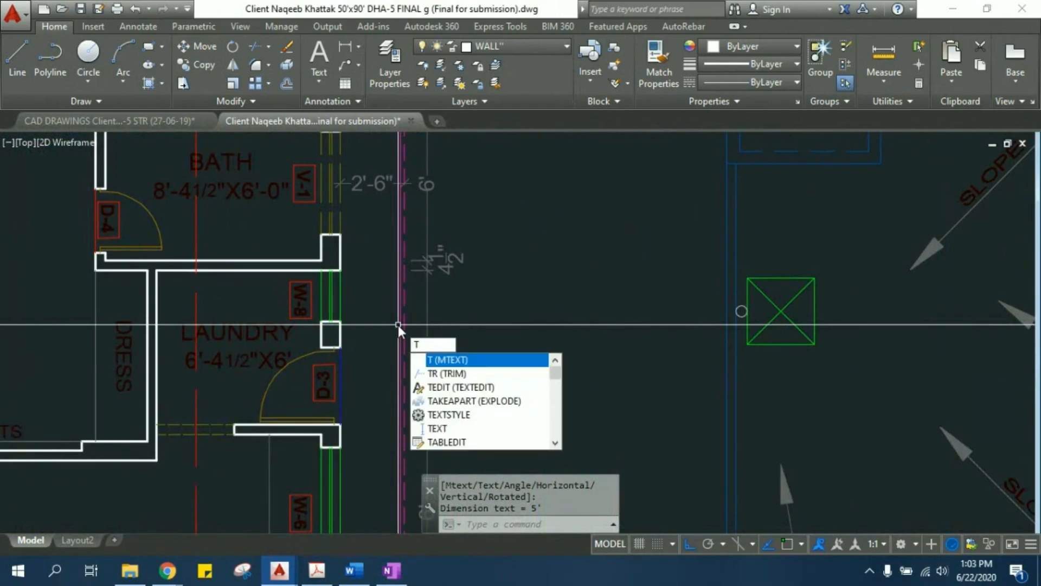
left_click(457, 430)
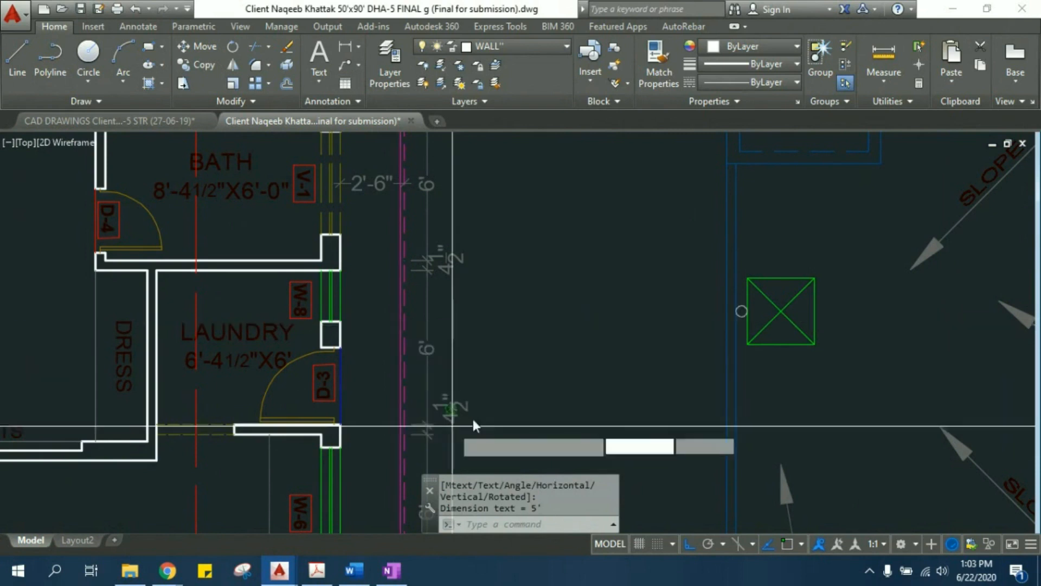
left_click(511, 268)
key("Return")
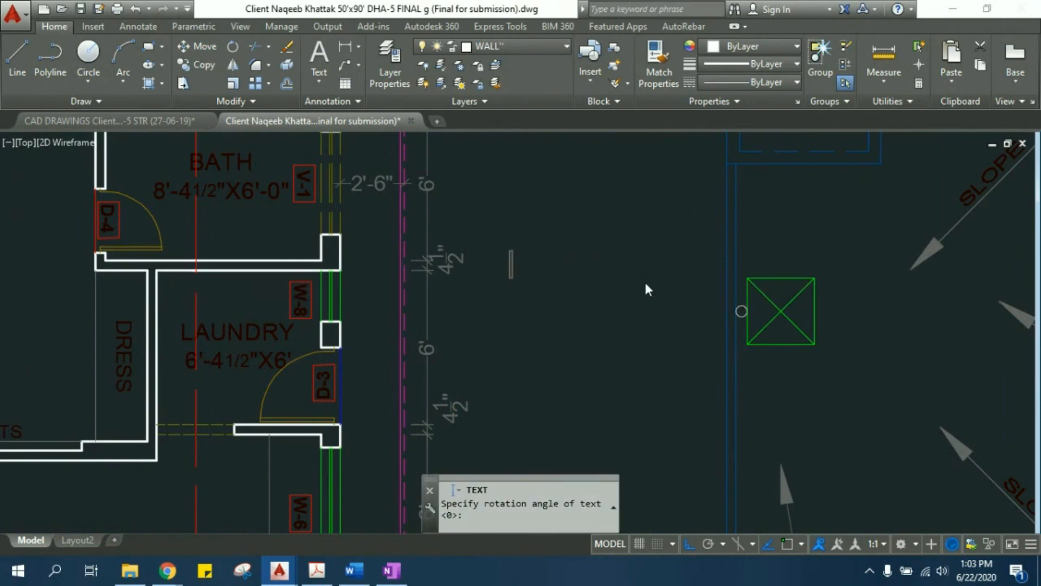
- Enter TV LOUNGE as the single-line text and finish the text command
type("asjdhasjd")
key("BackSpace")
key("BackSpace")
key("BackSpace")
key("BackSpace")
key("BackSpace")
key("BackSpace")
key("BackSpace")
key("BackSpace")
key("BackSpace")
type("TV")
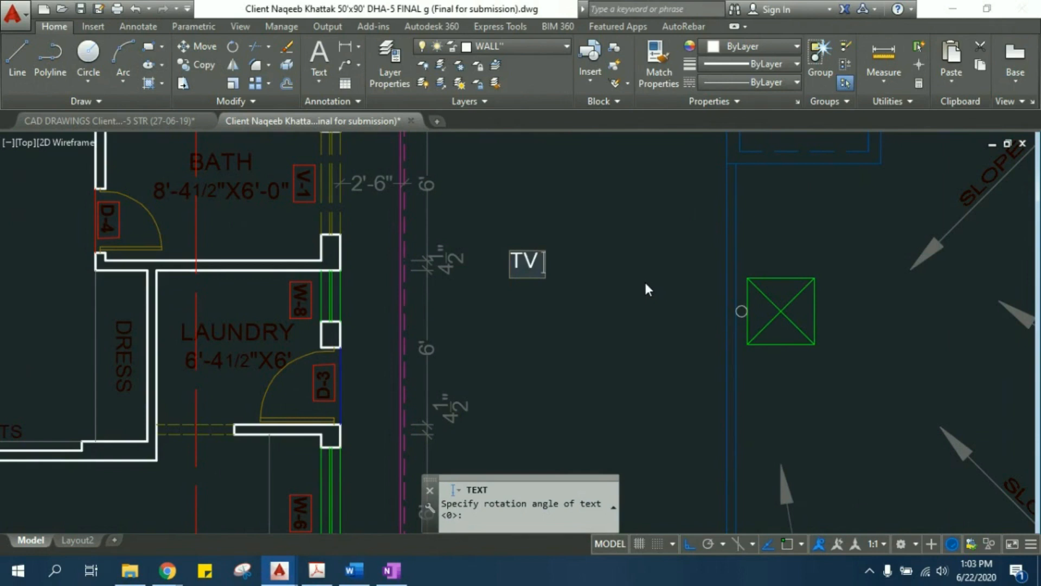
type(" LOUNGE")
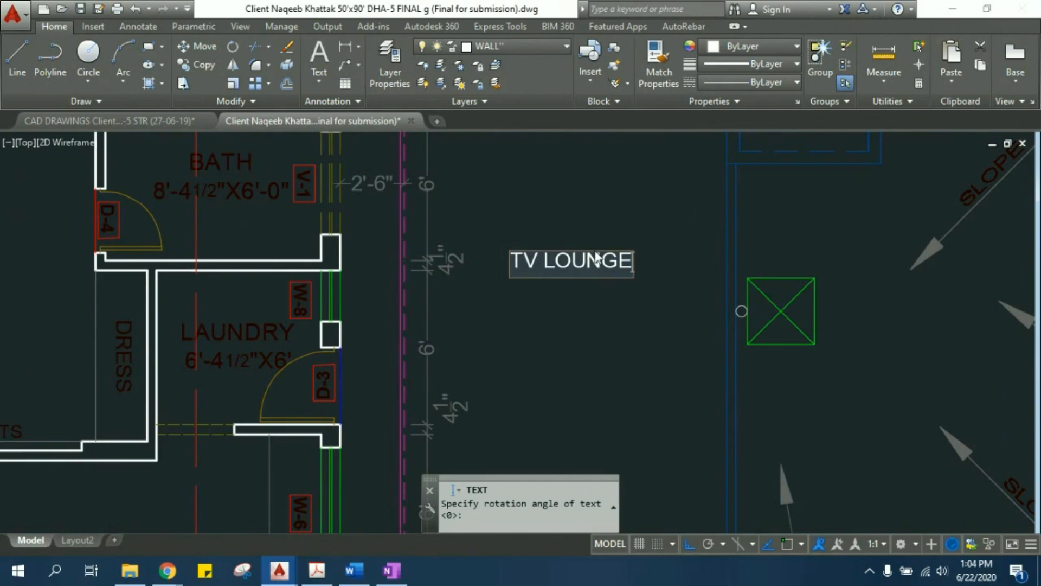
left_click_drag(559, 258, 631, 260)
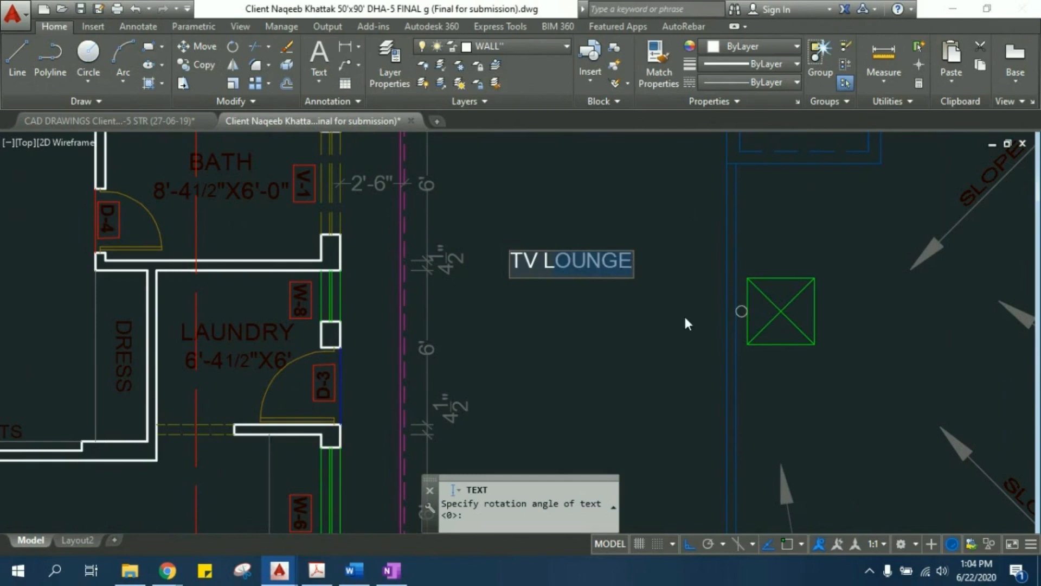
left_click(629, 305)
key("Escape")
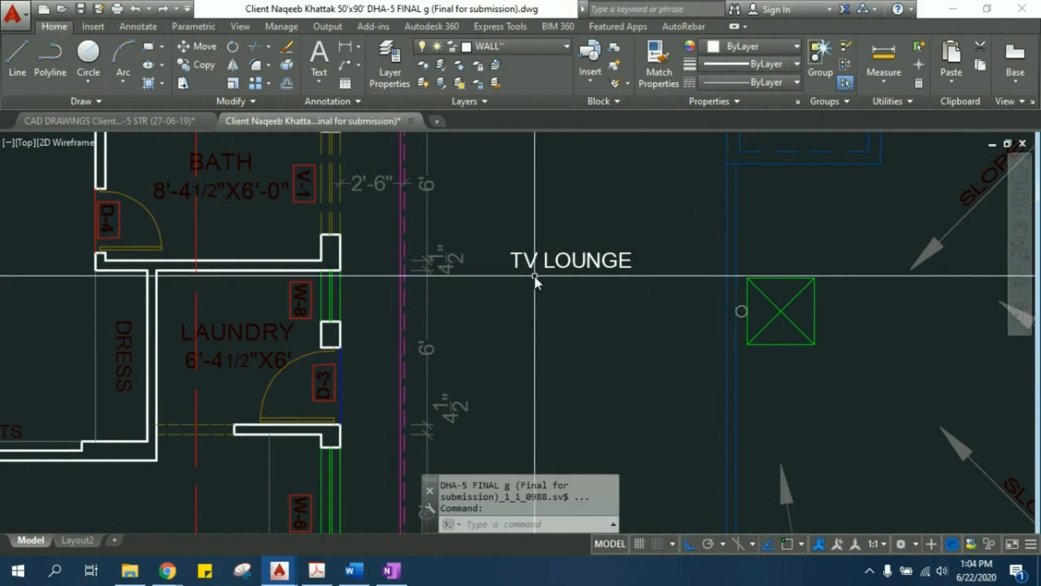
- Add multiline text below the TV LOUNGE label with the three lines asdsad, asdaf and dffdh
type("MT")
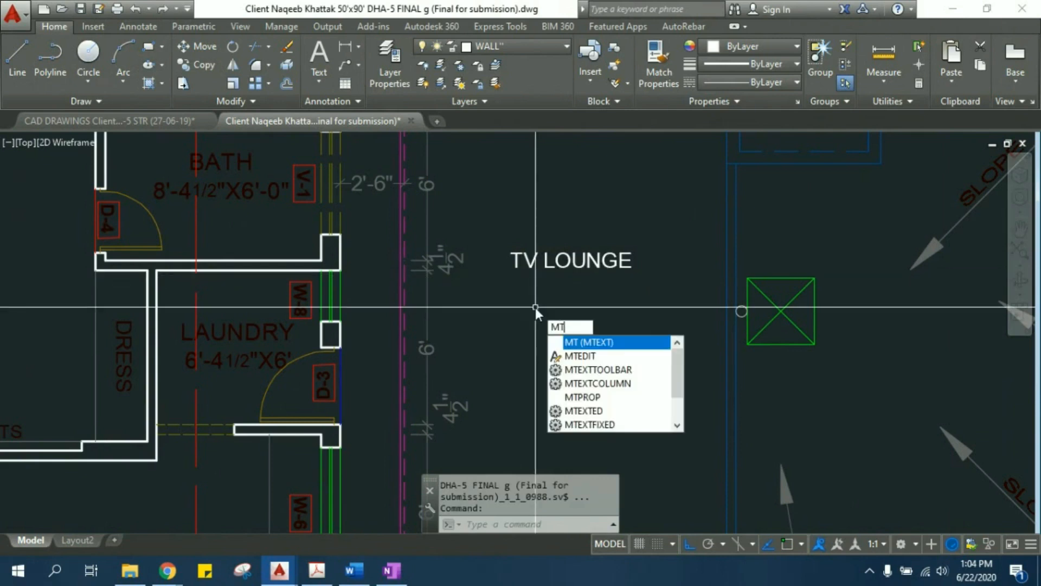
key("Return")
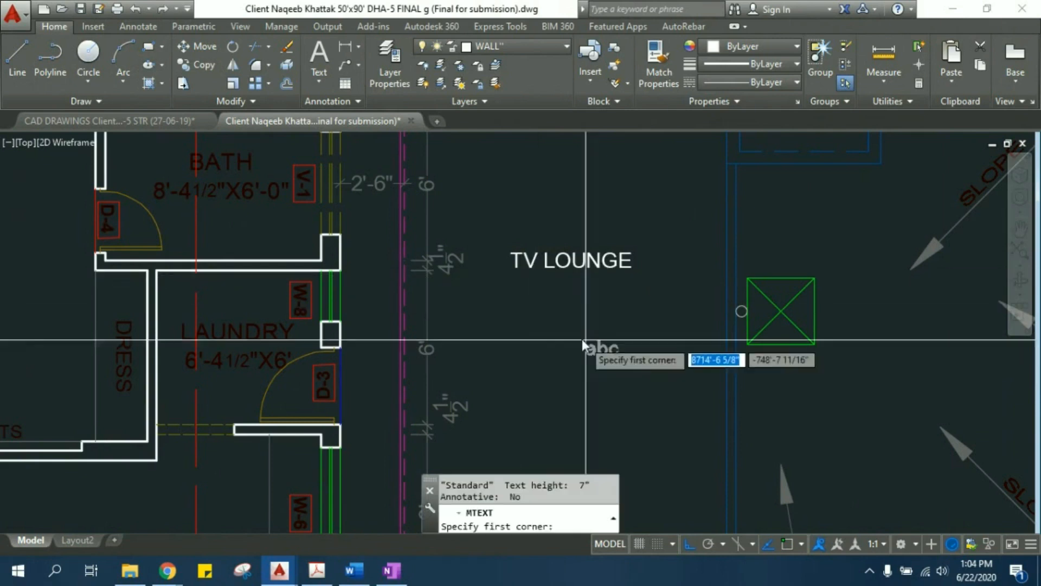
left_click(507, 304)
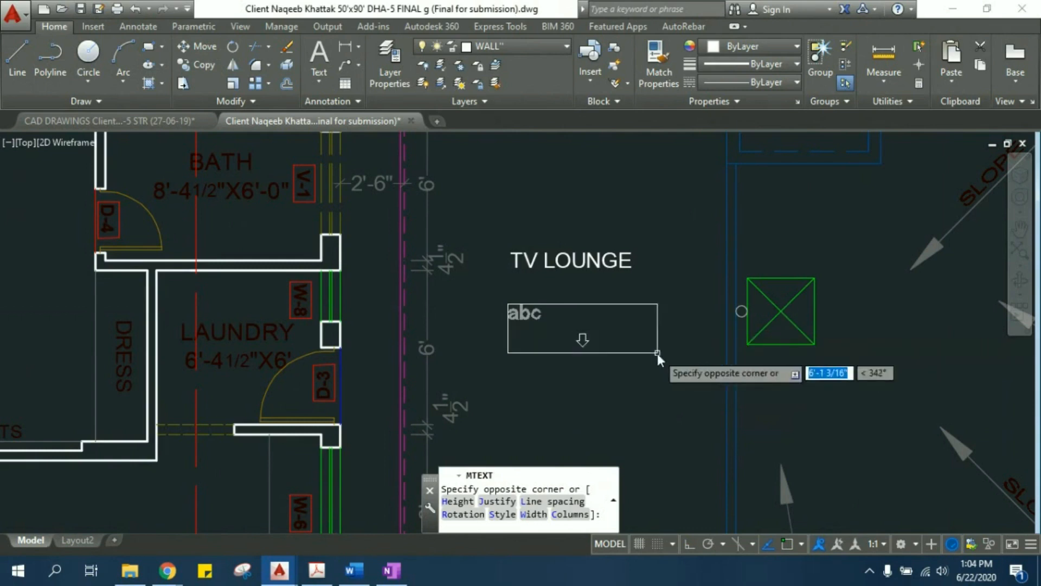
left_click(678, 408)
type("asdsad")
key("Return")
type("asdaf")
key("Return")
type("dffdh")
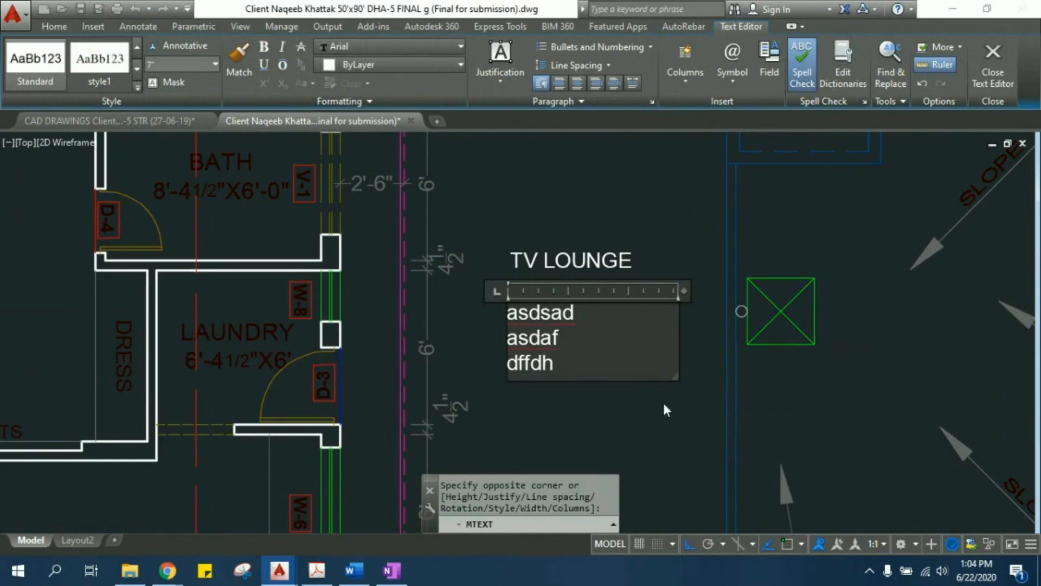
left_click(664, 406)
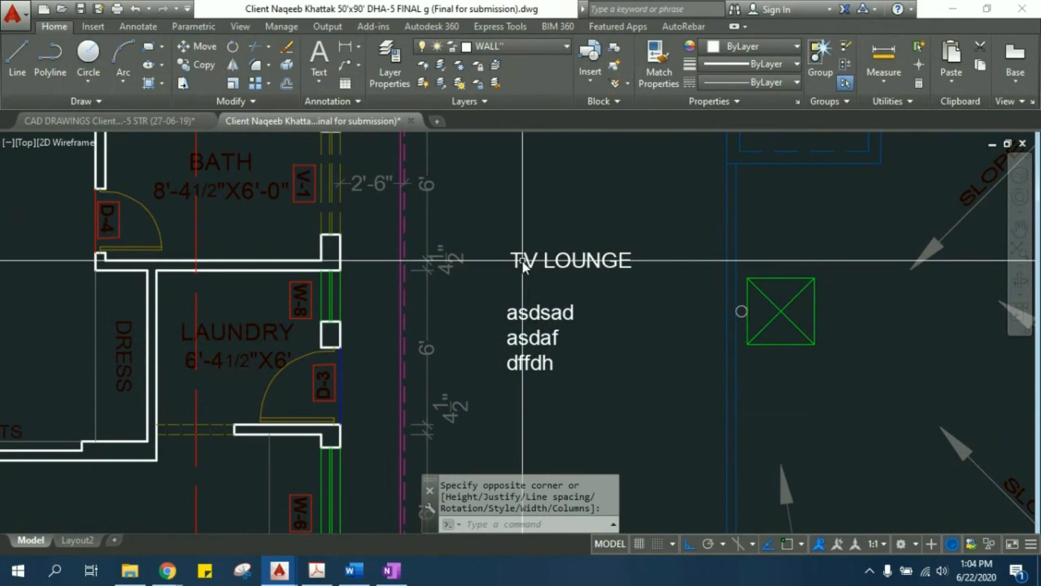
- Try to change the TV LOUNGE label to BED ROOM with the text edit command
scroll(534, 275, "up", 2)
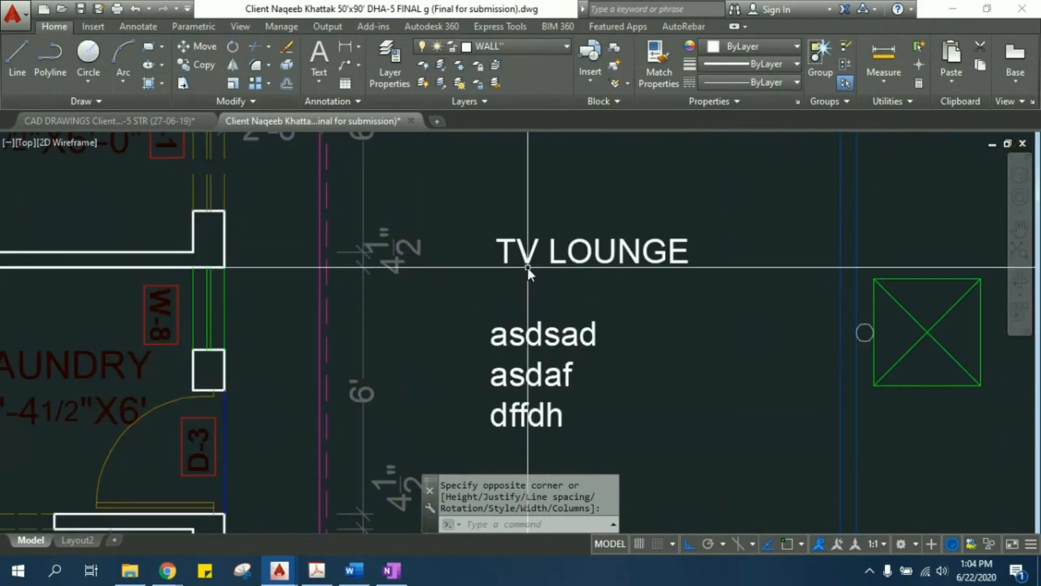
type("ED")
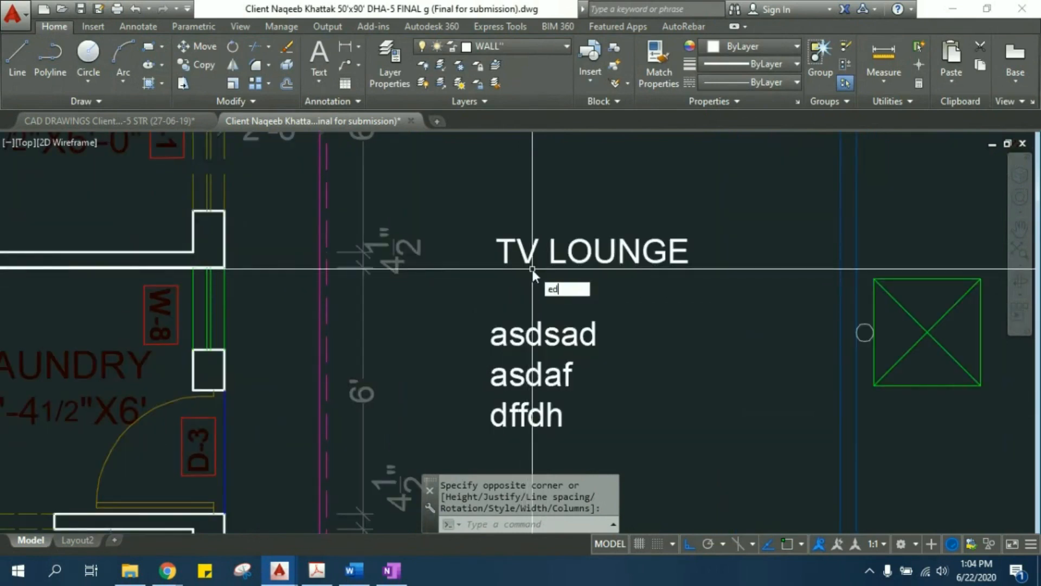
key("Return")
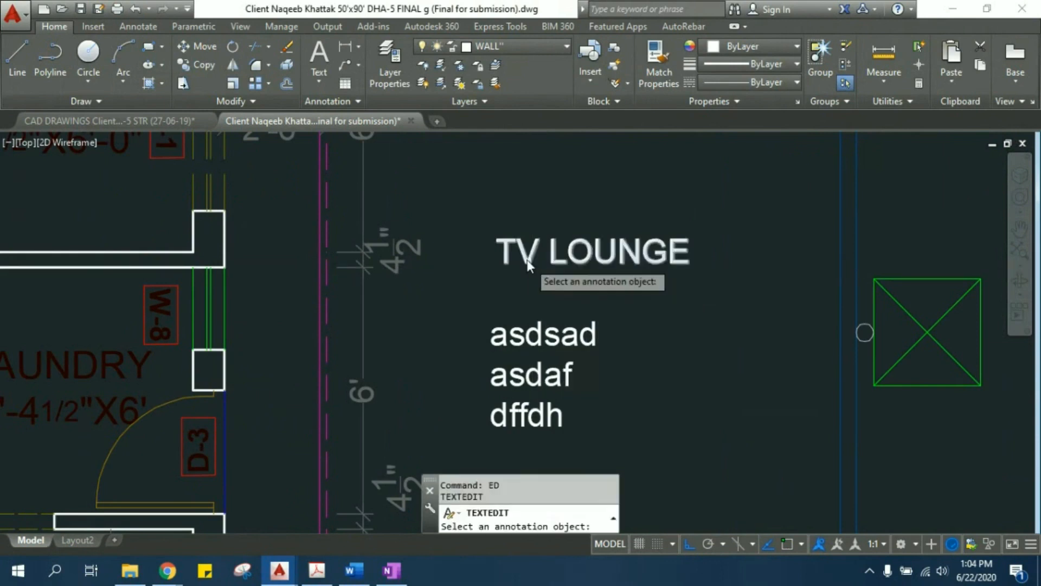
left_click(522, 256)
double_click(524, 254)
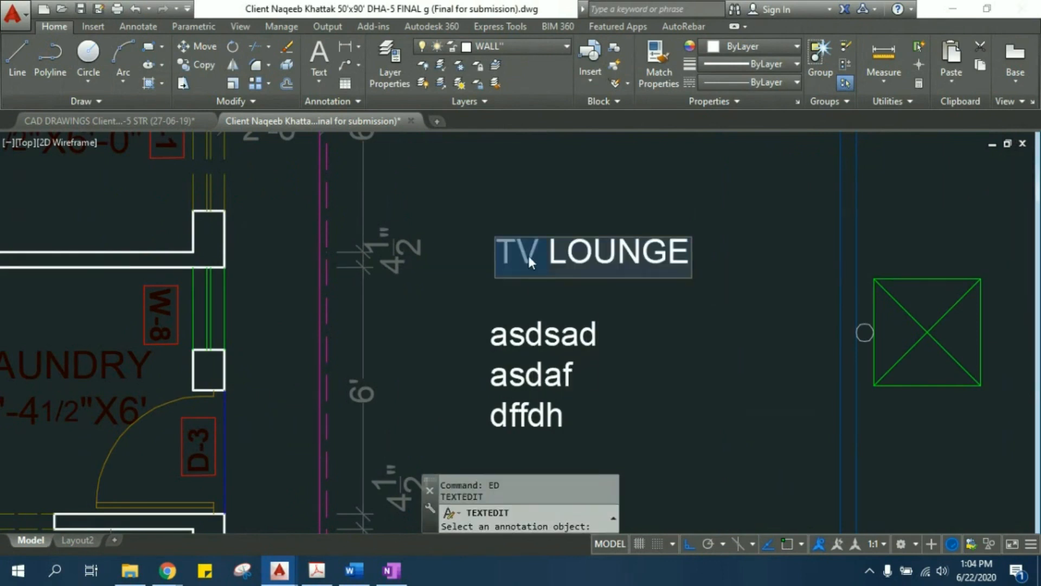
left_click_drag(548, 255, 726, 250)
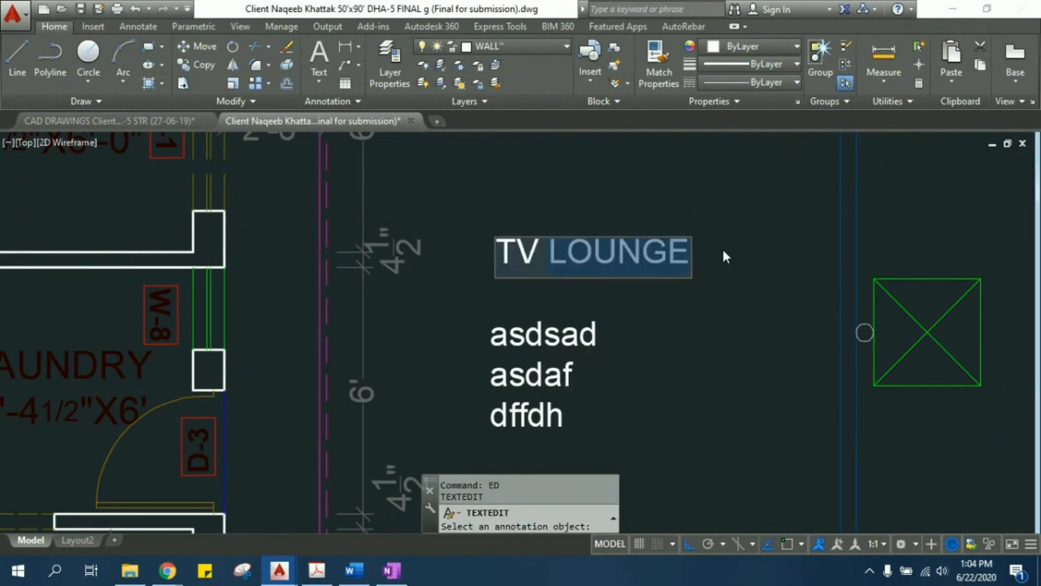
key("BackSpace")
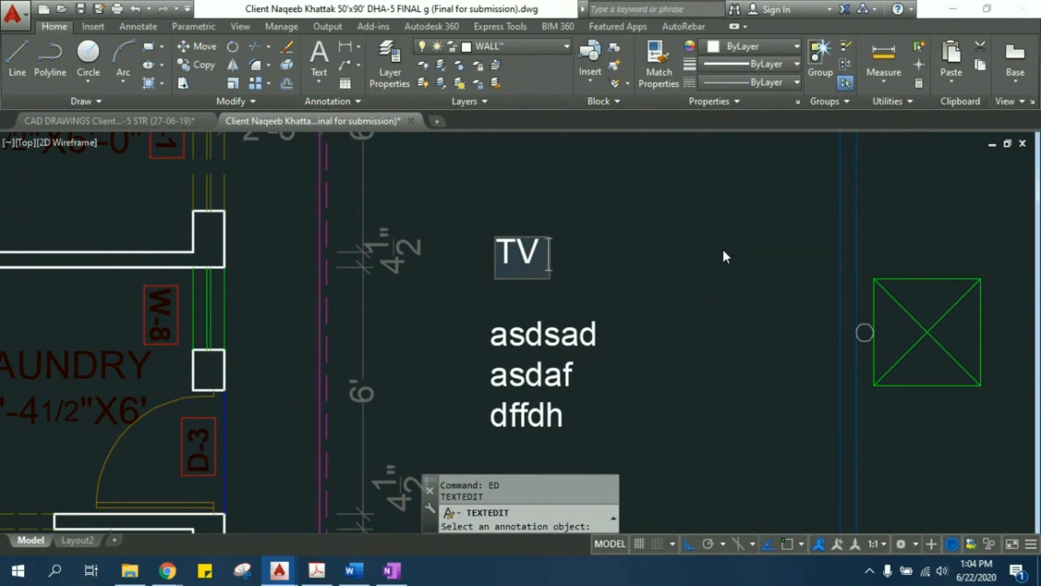
key("BackSpace")
key("BackSpace")
key("BackSpace")
type("BED ROOM")
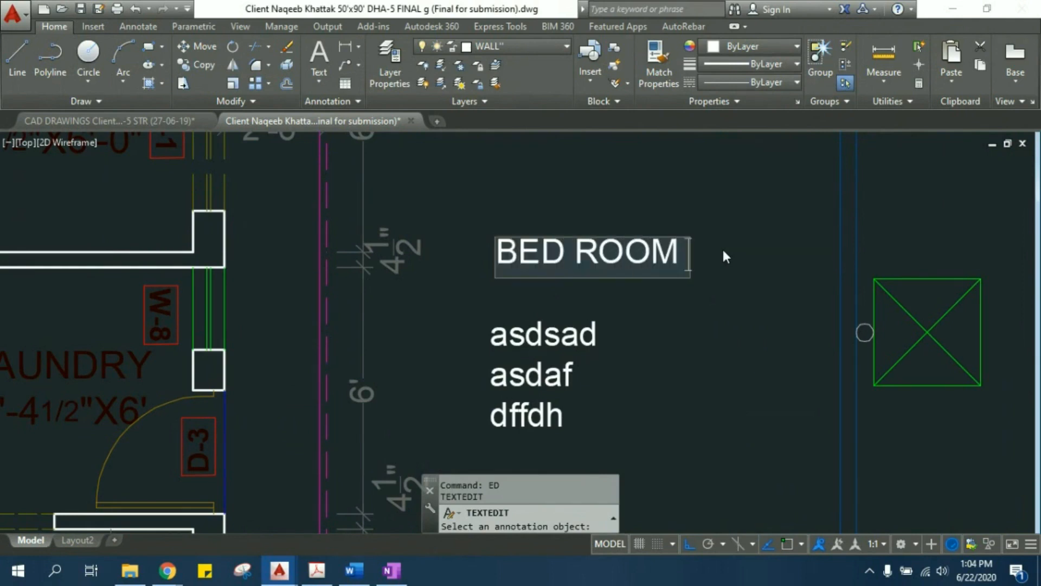
key("Escape")
- Examine the bedroom's name and size label in the floor plan, and look over the neighbouring roof plan and title block
scroll(727, 266, "down", 5)
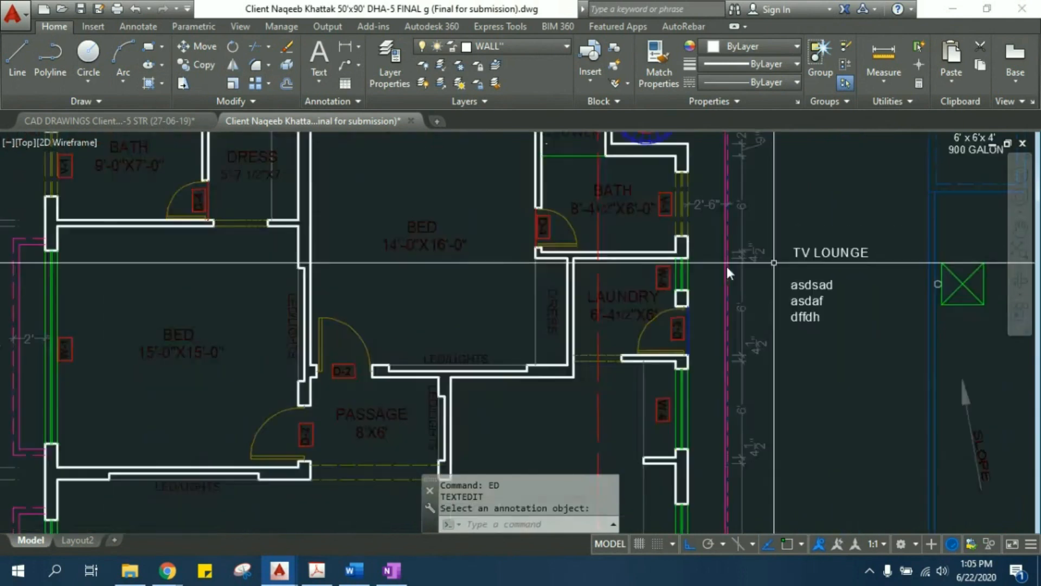
middle_click_drag(130, 268, 471, 282)
middle_click_drag(473, 179, 489, 260)
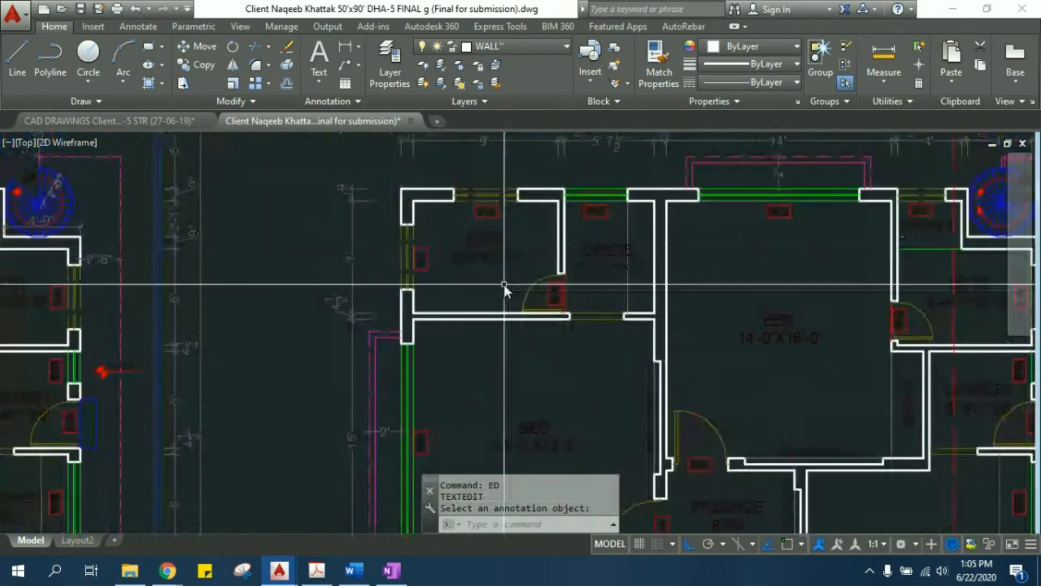
middle_click_drag(552, 406, 516, 301)
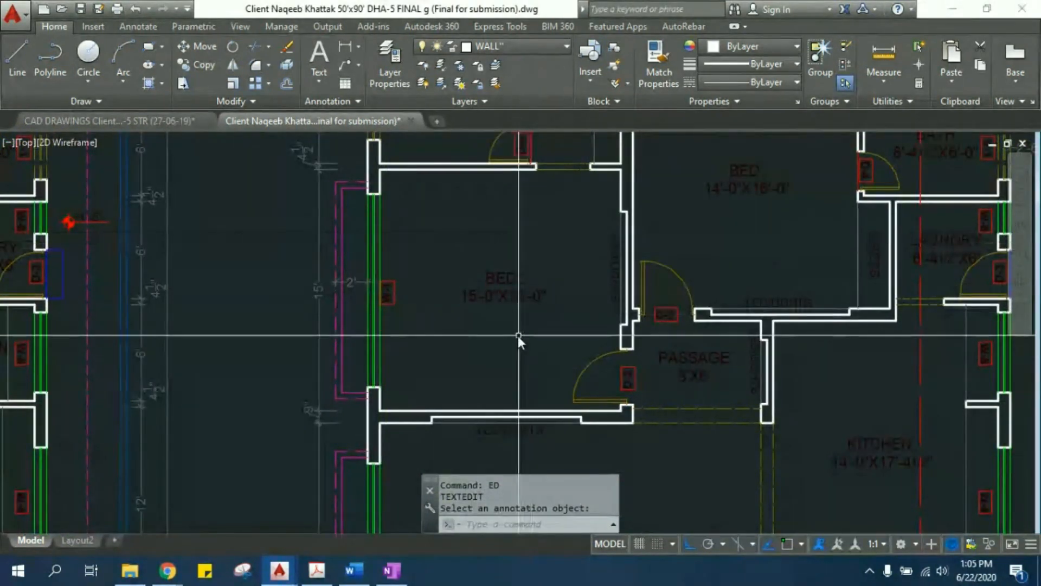
scroll(518, 335, "up", 2)
scroll(492, 287, "up", 2)
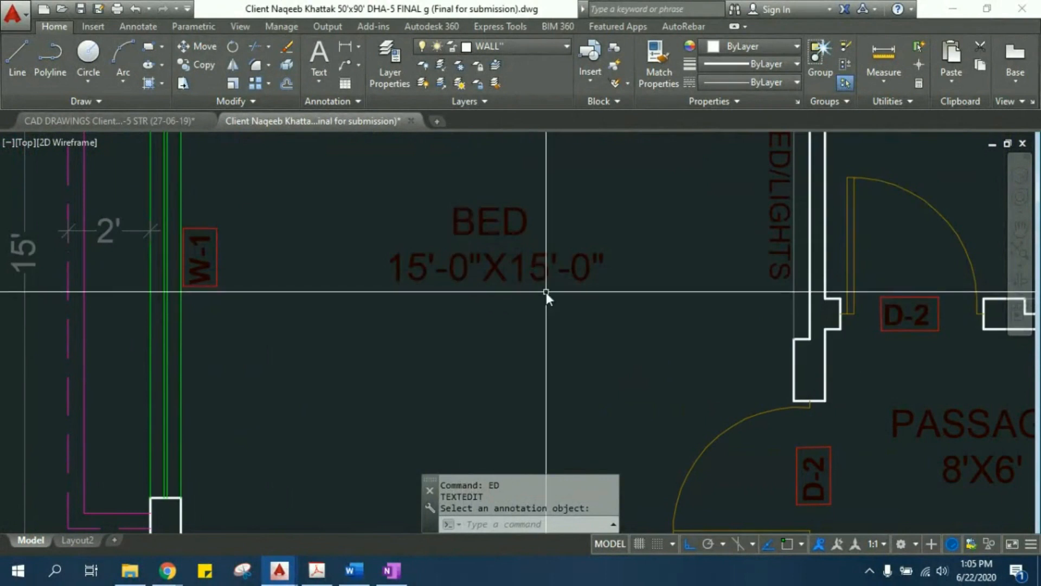
left_click(408, 266)
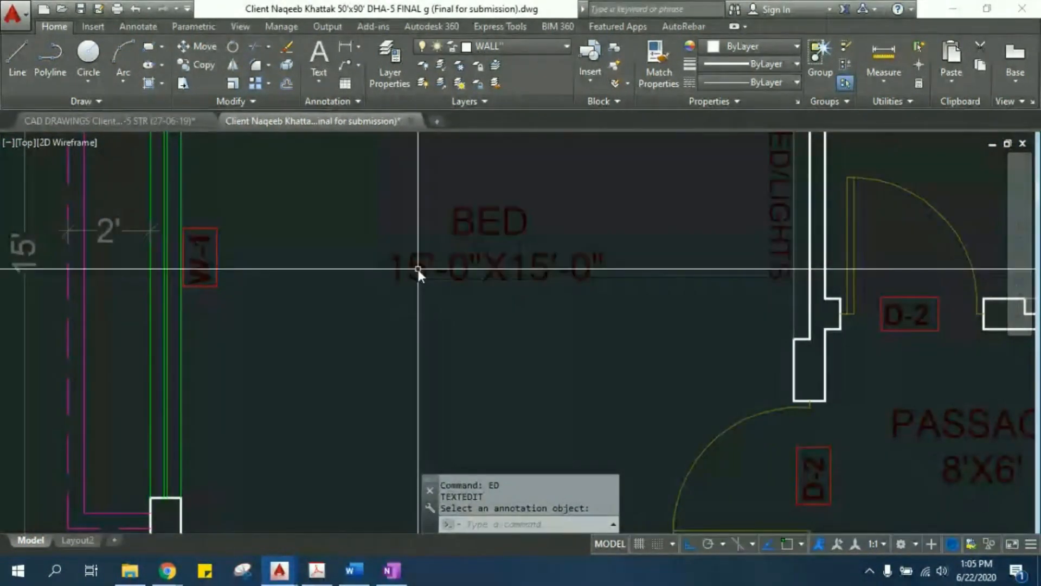
scroll(442, 287, "down", 5)
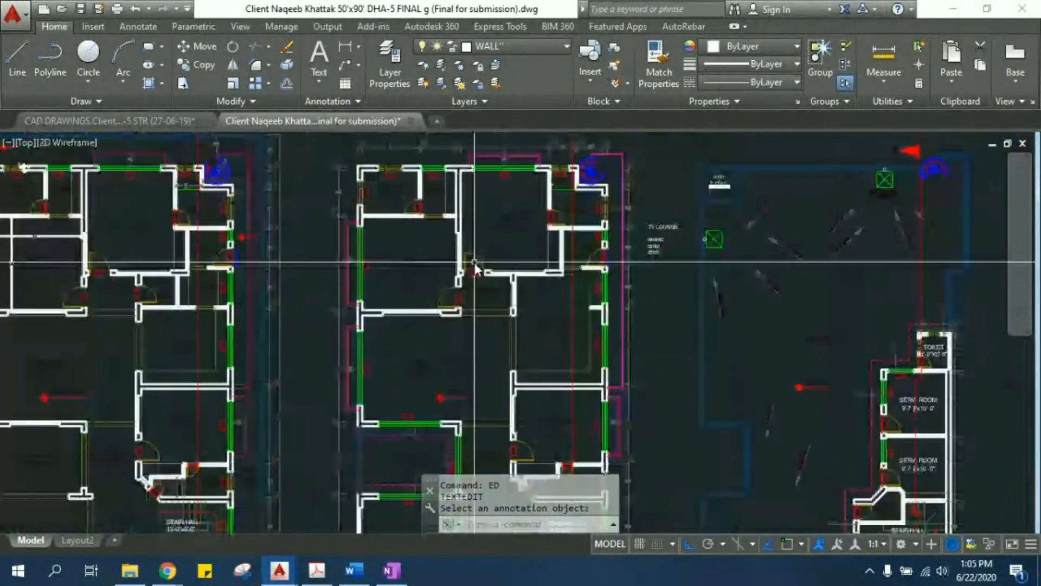
middle_click_drag(873, 263, 557, 259)
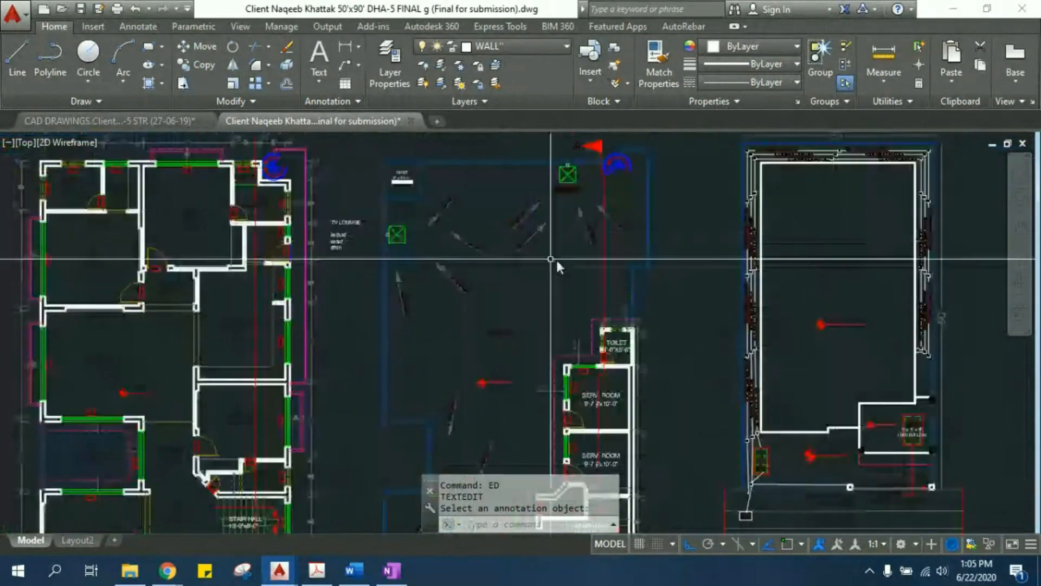
middle_click_drag(1009, 304, 567, 292)
scroll(567, 292, "down", 2)
middle_click_drag(176, 210, 198, 207)
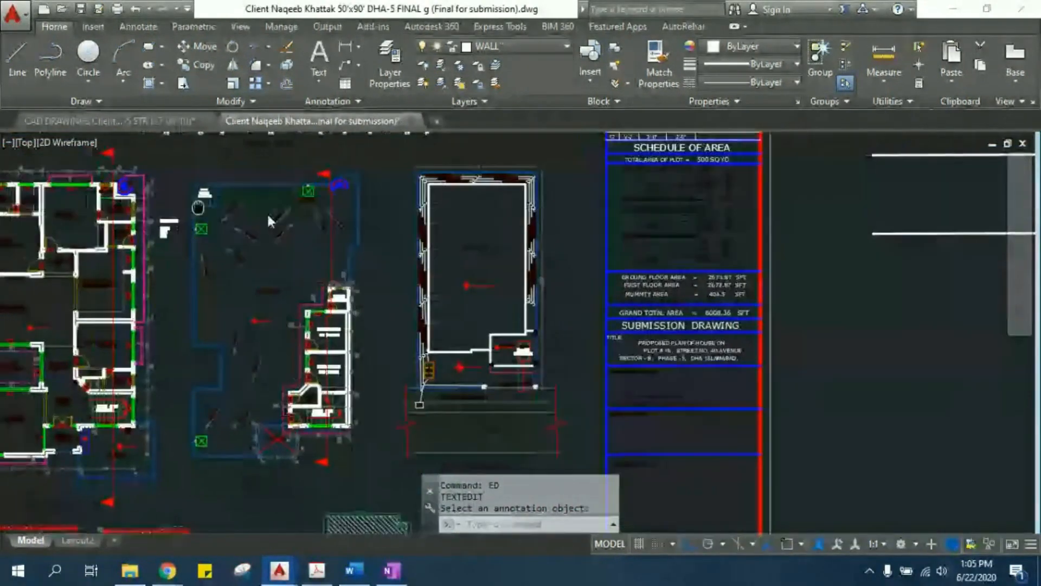
- Move the bedroom's D-2 door from its opening to the empty area outside the red sheet border, with Ortho turned off
middle_click_drag(268, 215, 849, 252)
scroll(526, 297, "up", 5)
middle_click_drag(283, 275, 395, 274)
left_click(340, 310)
left_click(327, 326)
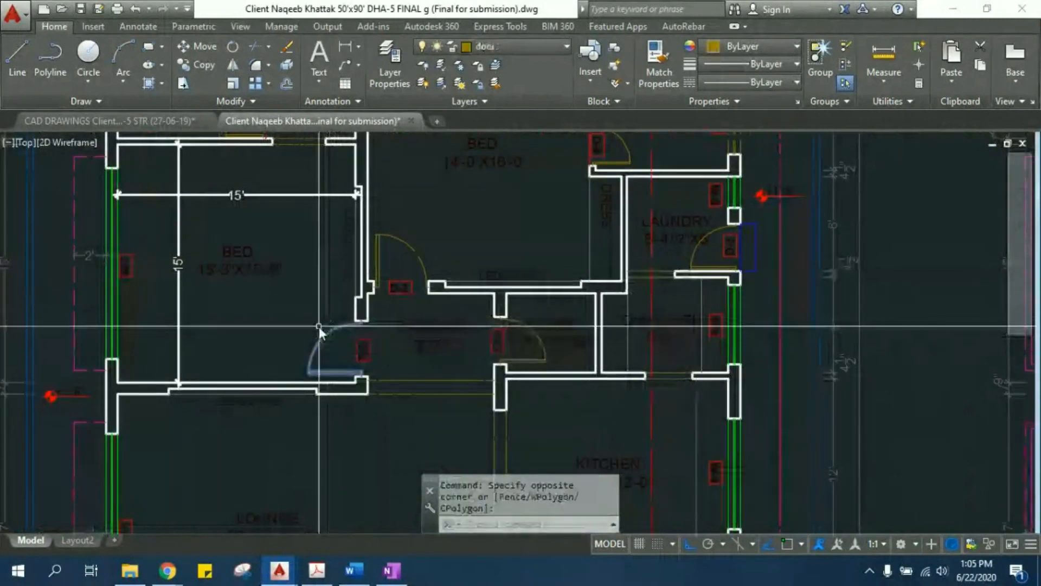
scroll(317, 251, "up", 2)
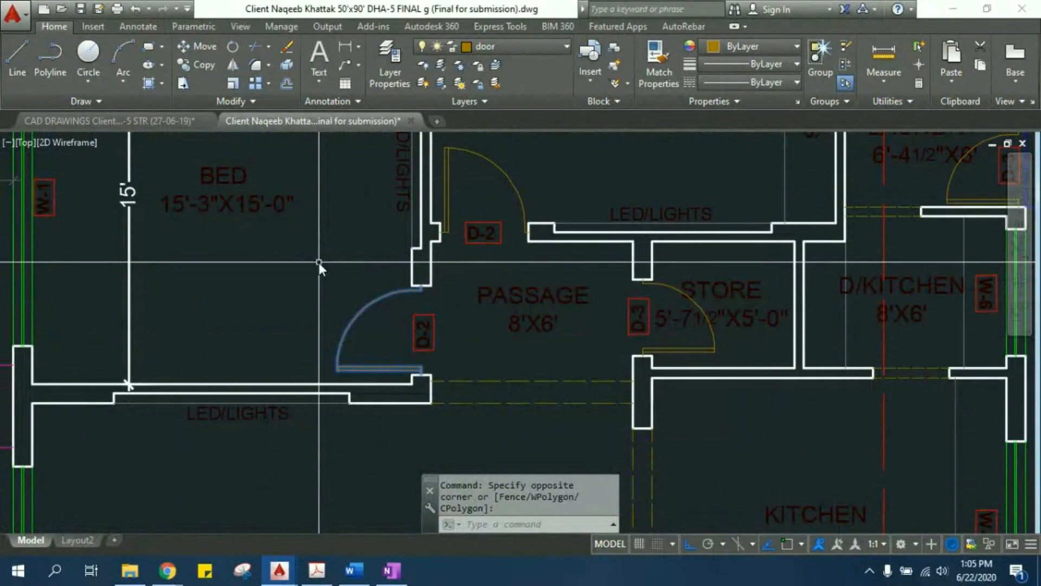
type("M")
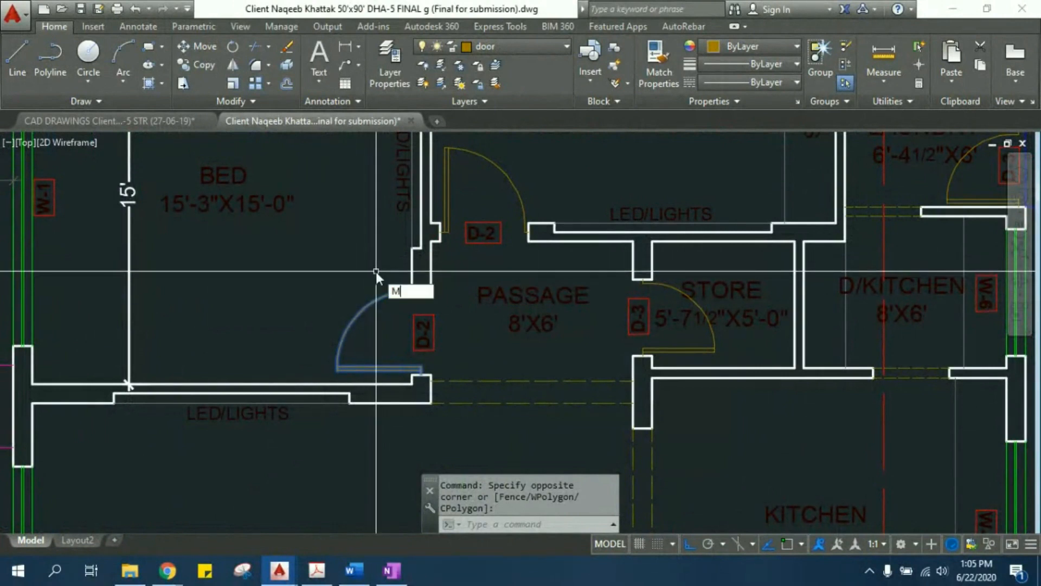
left_click(435, 306)
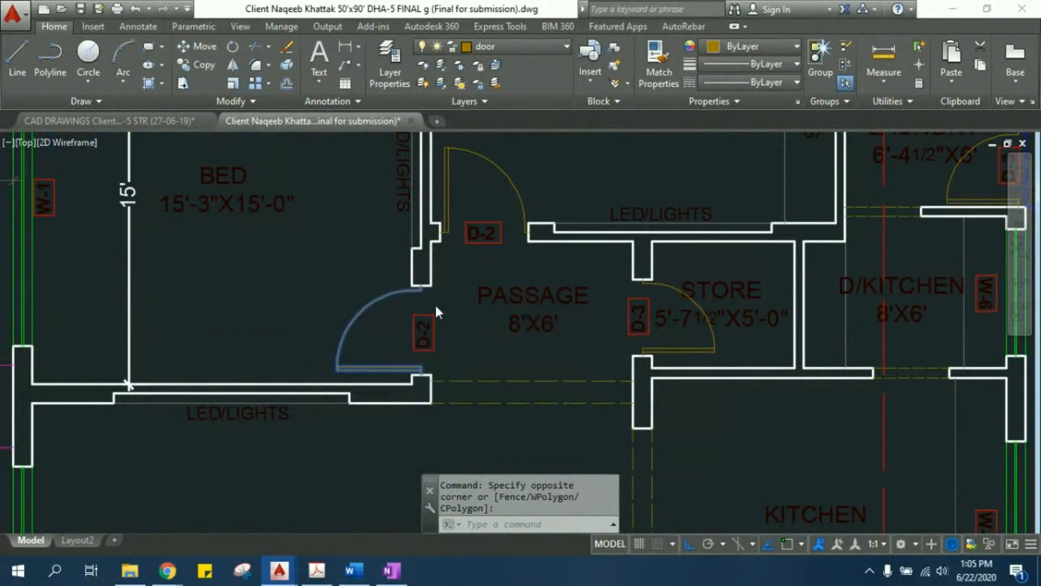
scroll(418, 286, "up", 5)
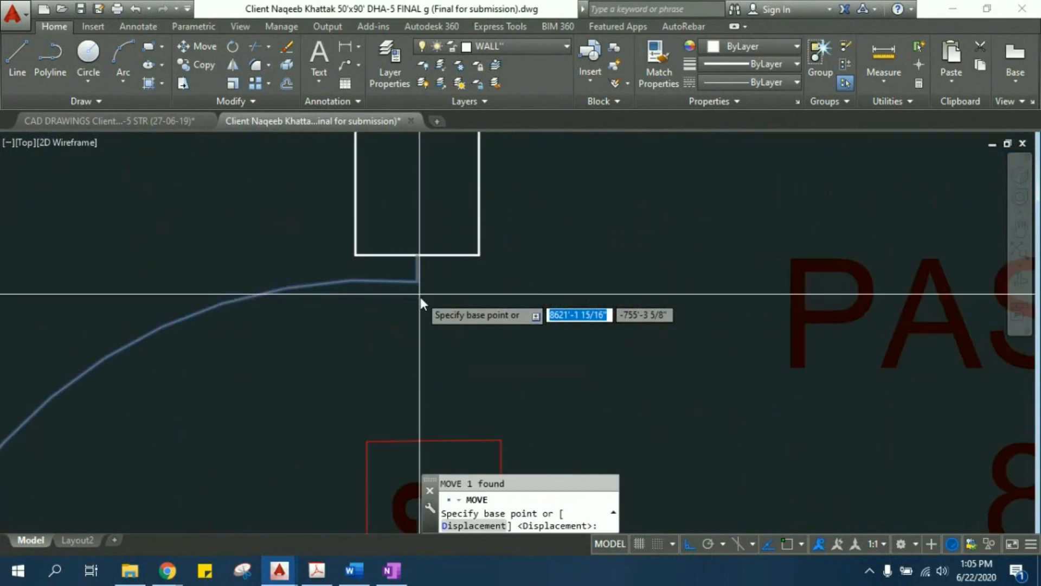
left_click(417, 259)
middle_click_drag(417, 259, 489, 220)
scroll(489, 220, "down", 5)
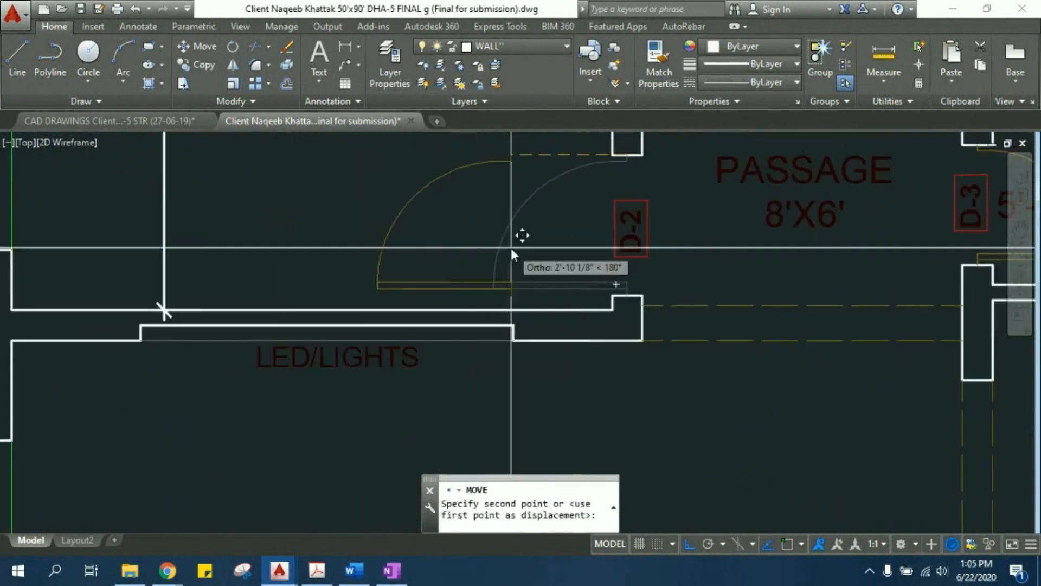
scroll(334, 260, "down", 5)
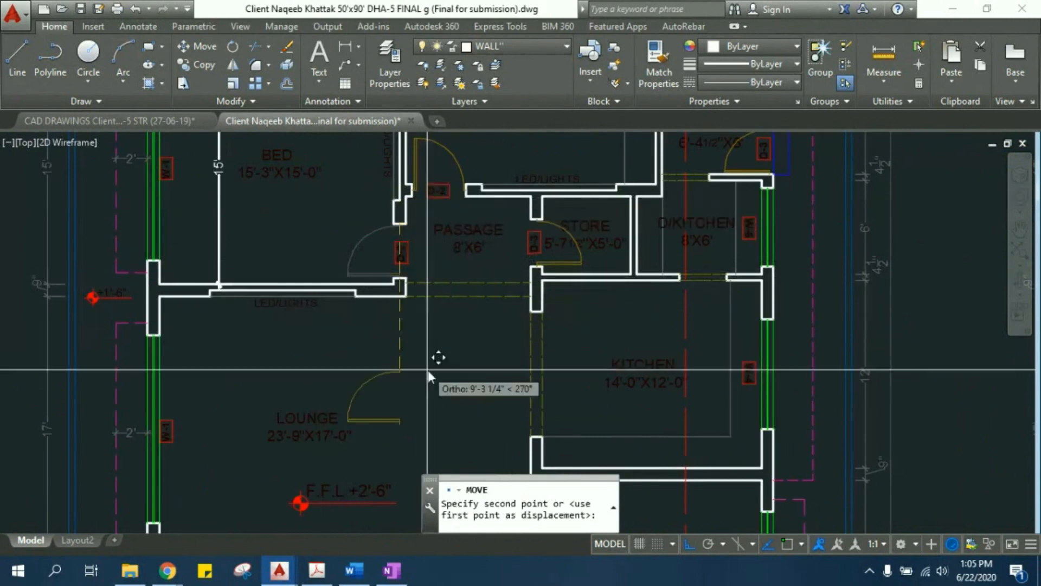
left_click(687, 544)
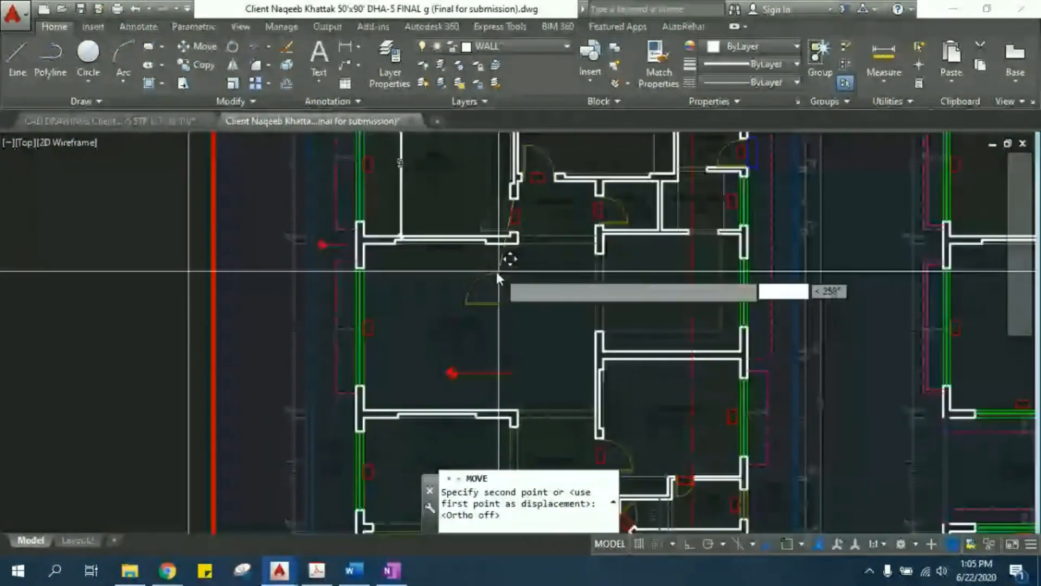
middle_click_drag(433, 327, 493, 294)
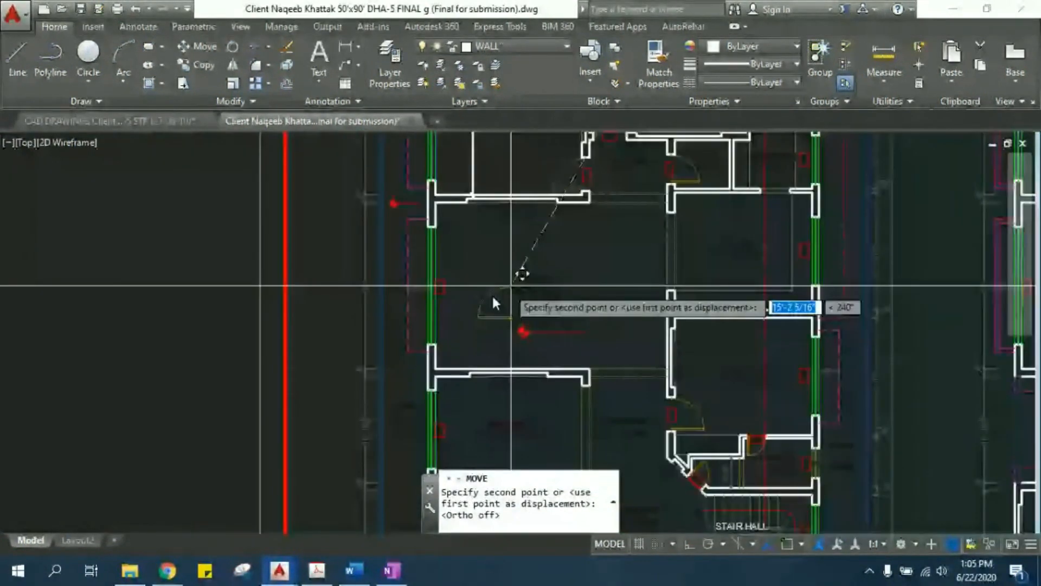
left_click(111, 283)
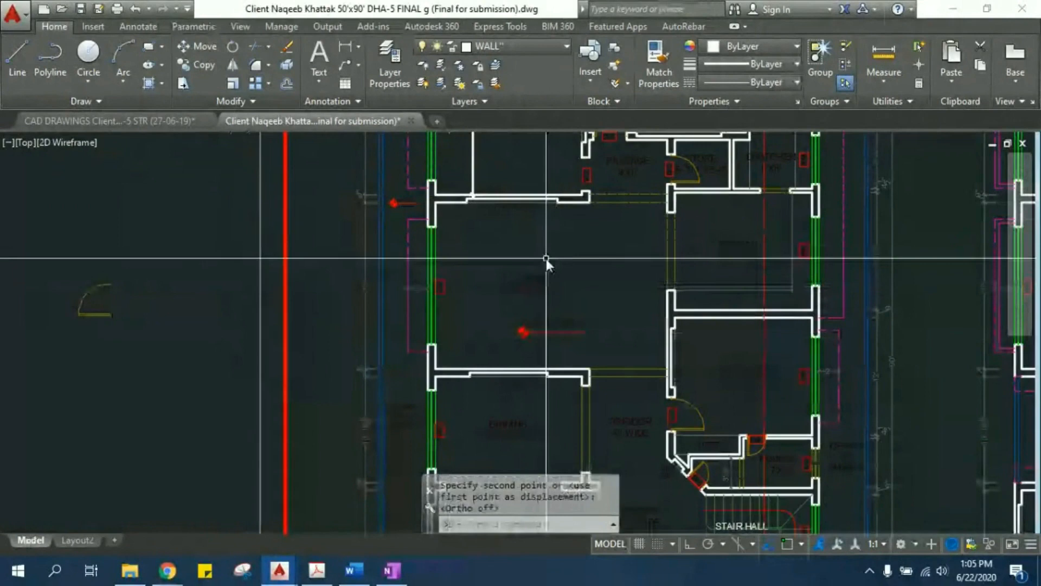
- Switch to the Word notes, read through the Copy, Move, Layers and Match command sections, and return to the drawing
scroll(564, 278, "down", 6)
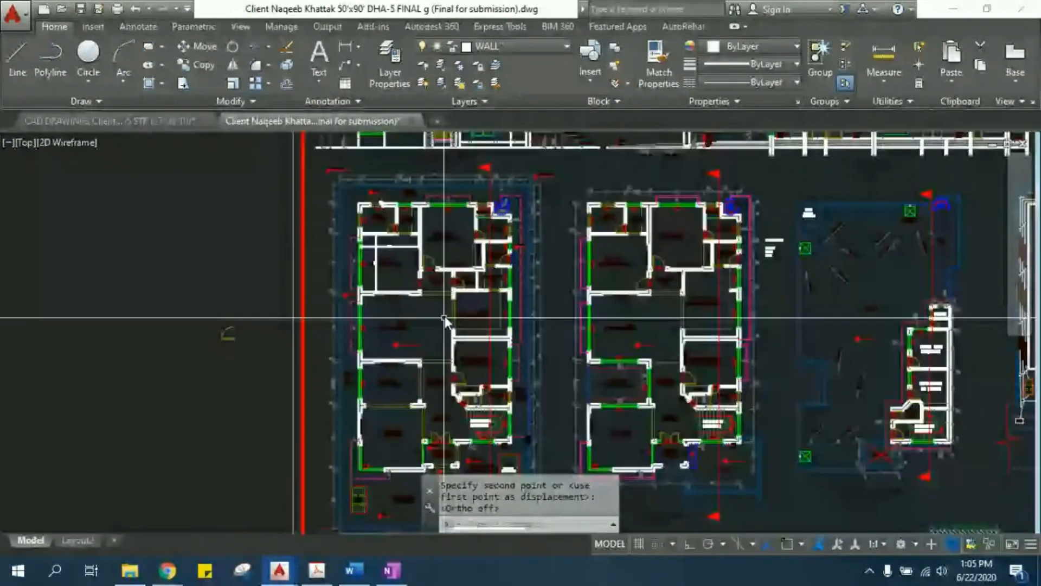
left_click(353, 571)
scroll(490, 351, "down", 15)
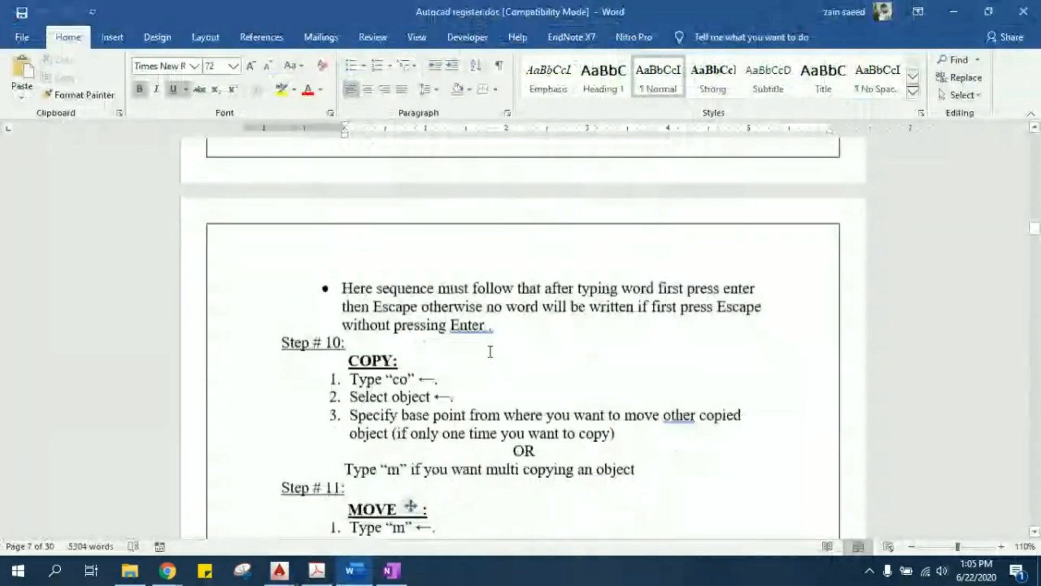
scroll(490, 351, "down", 20)
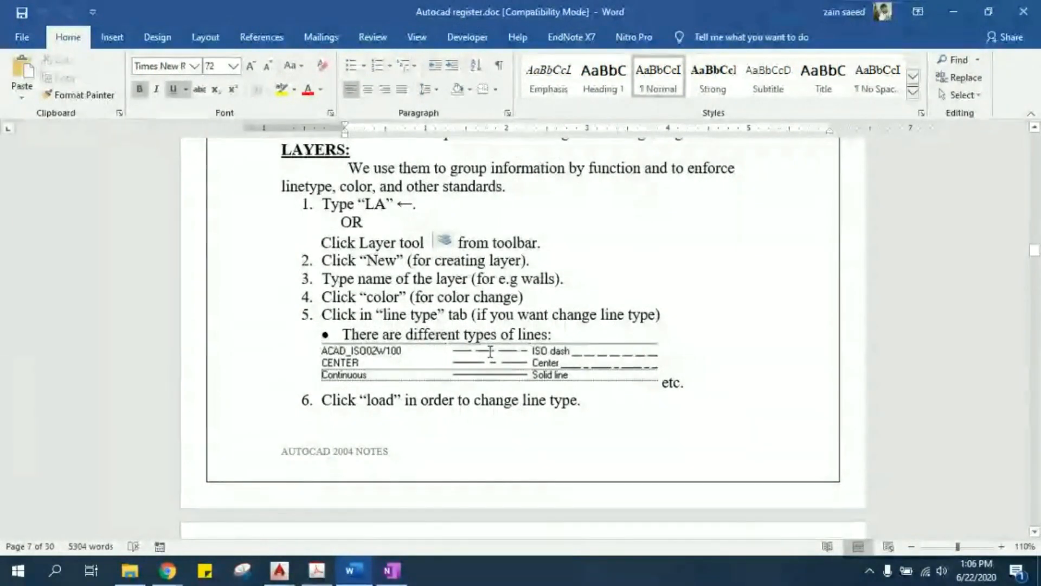
scroll(490, 352, "down", 3)
scroll(490, 352, "down", 5)
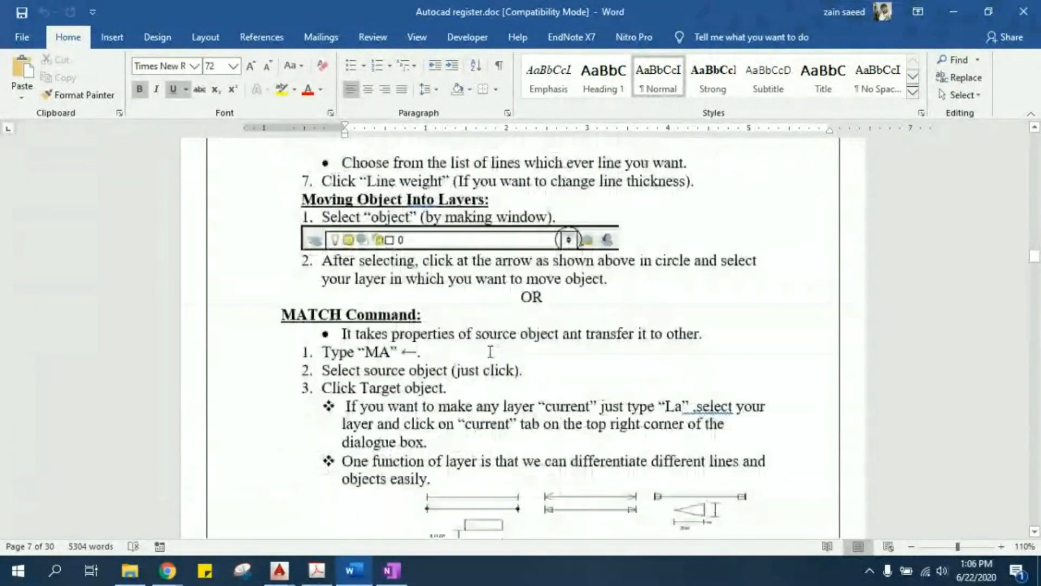
left_click(953, 12)
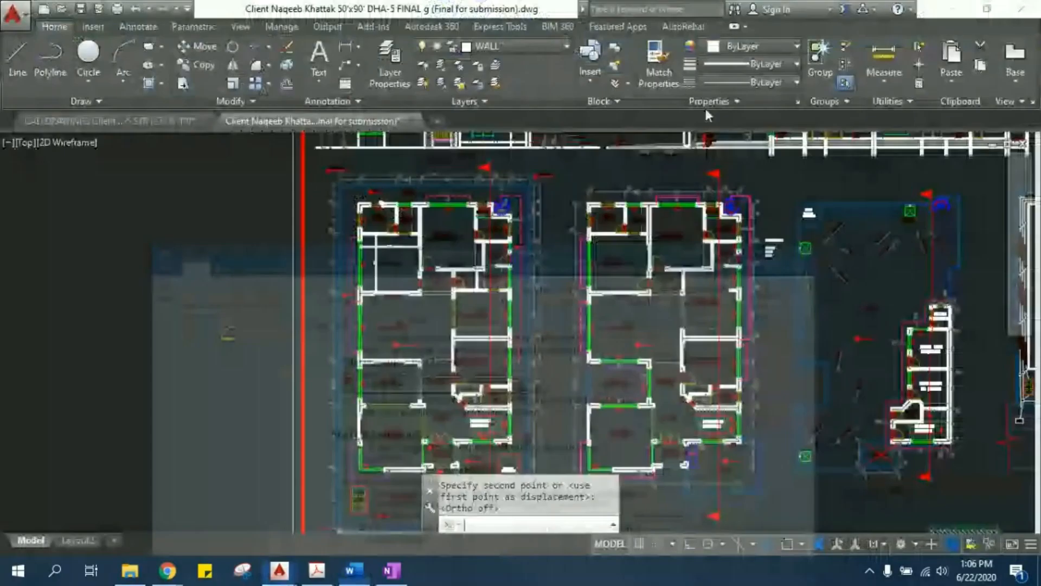
- Inspect the layer of window W-7's outer line above the dressing room and its available linetype and lineweight options
scroll(454, 256, "up", 3)
scroll(440, 271, "up", 3)
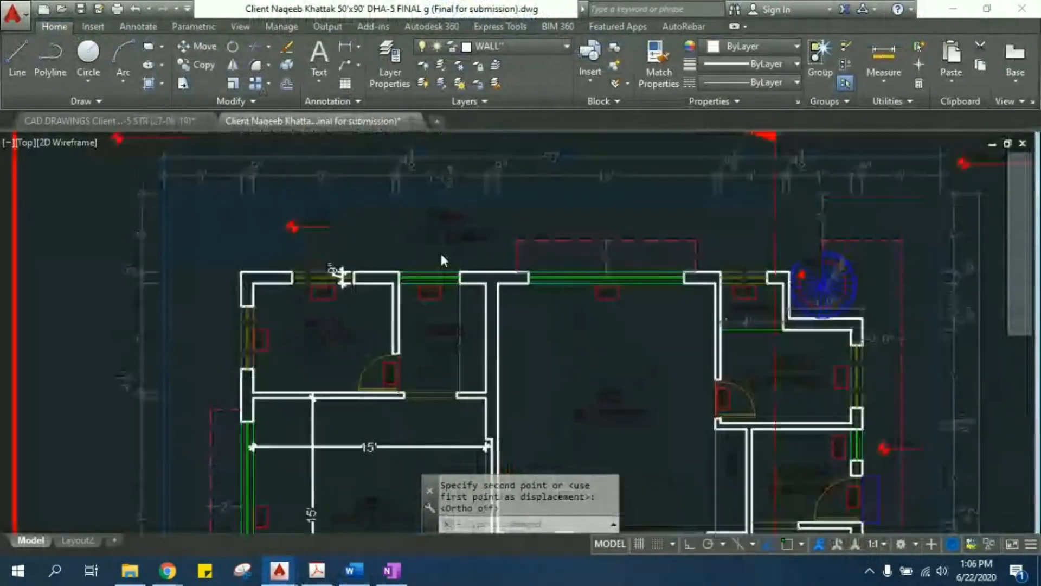
middle_click_drag(439, 325, 449, 374)
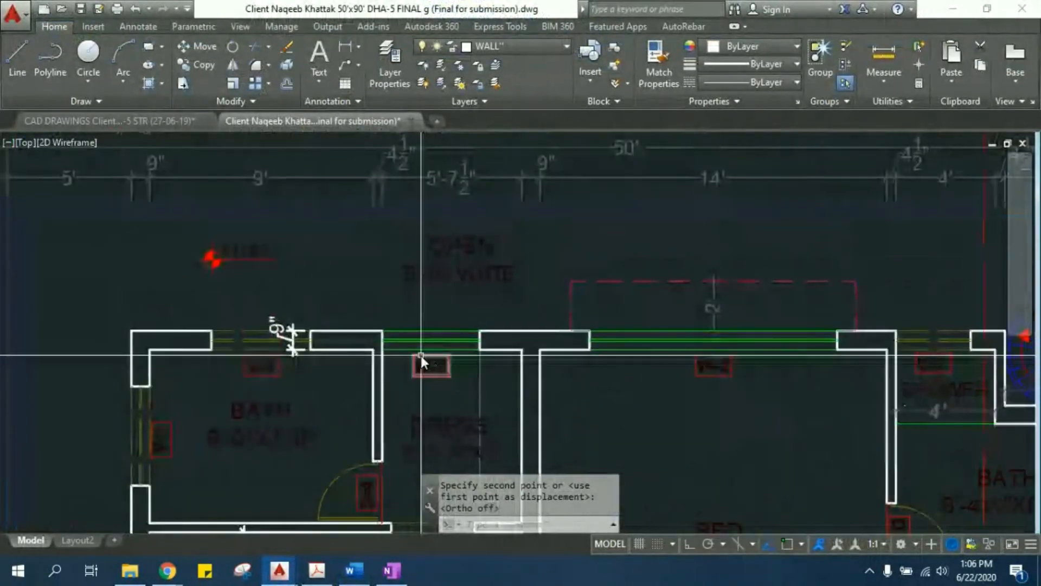
scroll(421, 356, "up", 2)
middle_click_drag(570, 242, 572, 257)
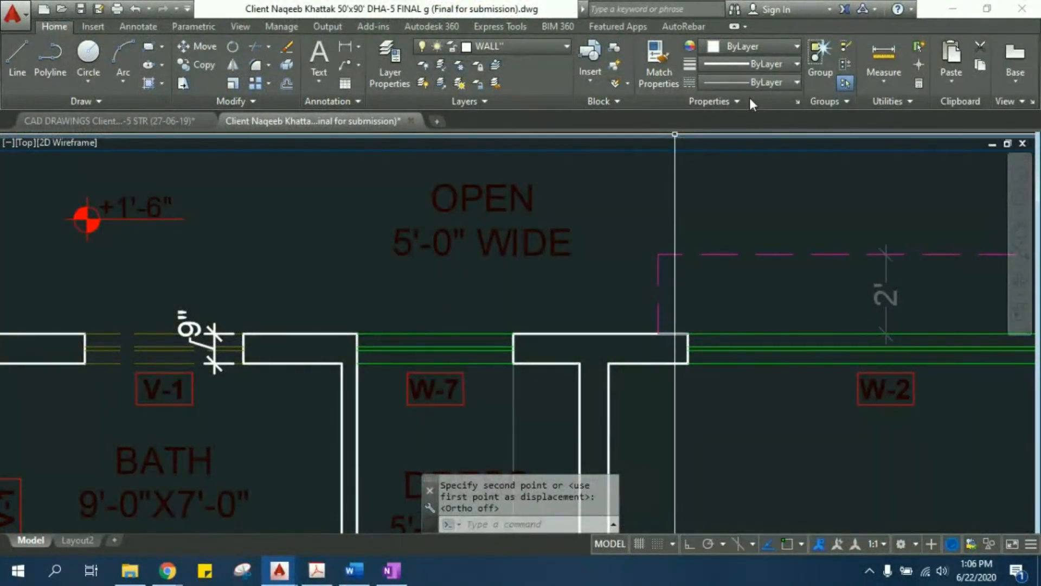
middle_click_drag(504, 336, 563, 291)
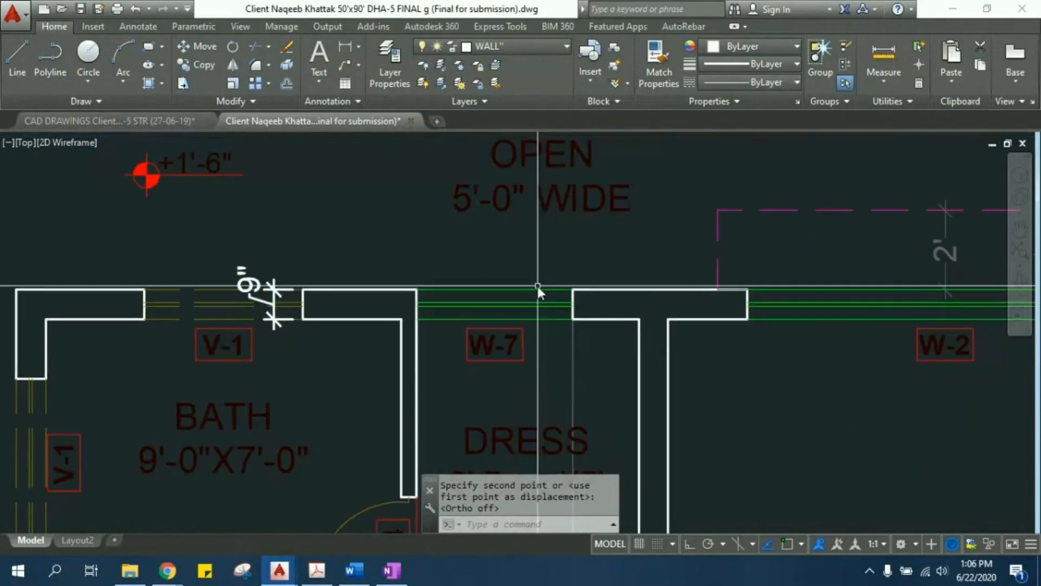
left_click(523, 288)
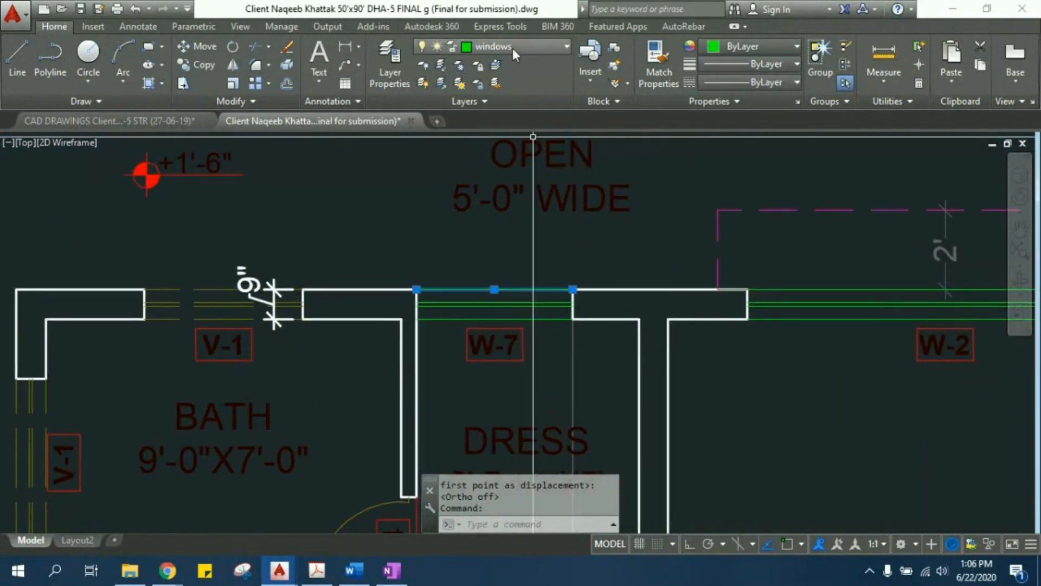
left_click(766, 84)
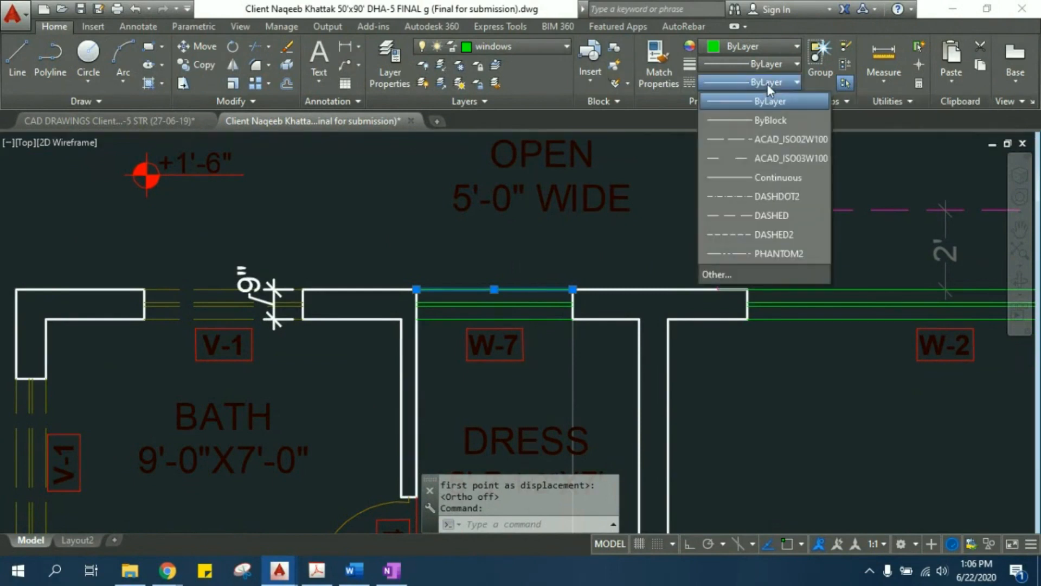
left_click(770, 70)
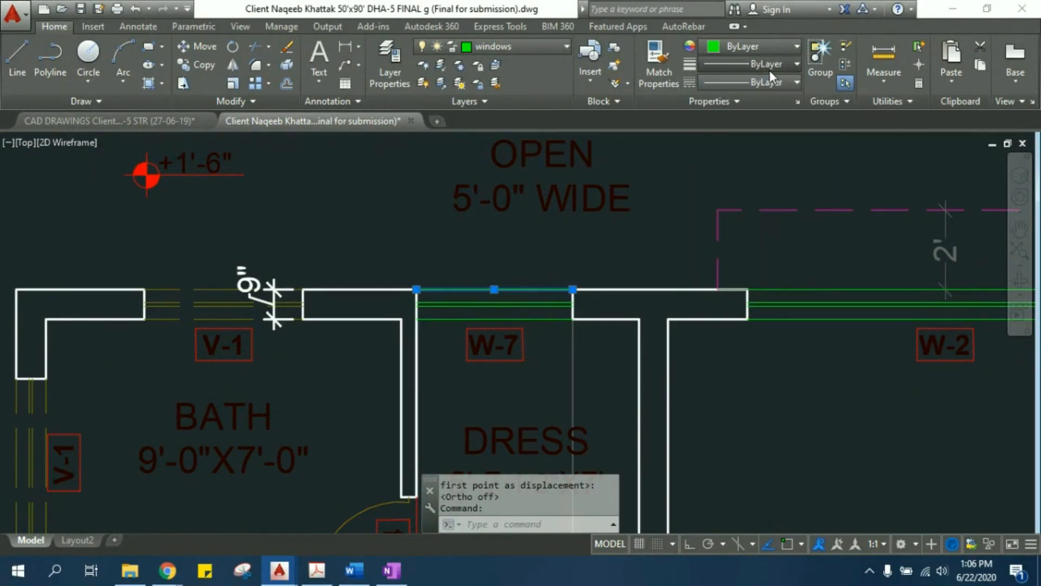
left_click(769, 70)
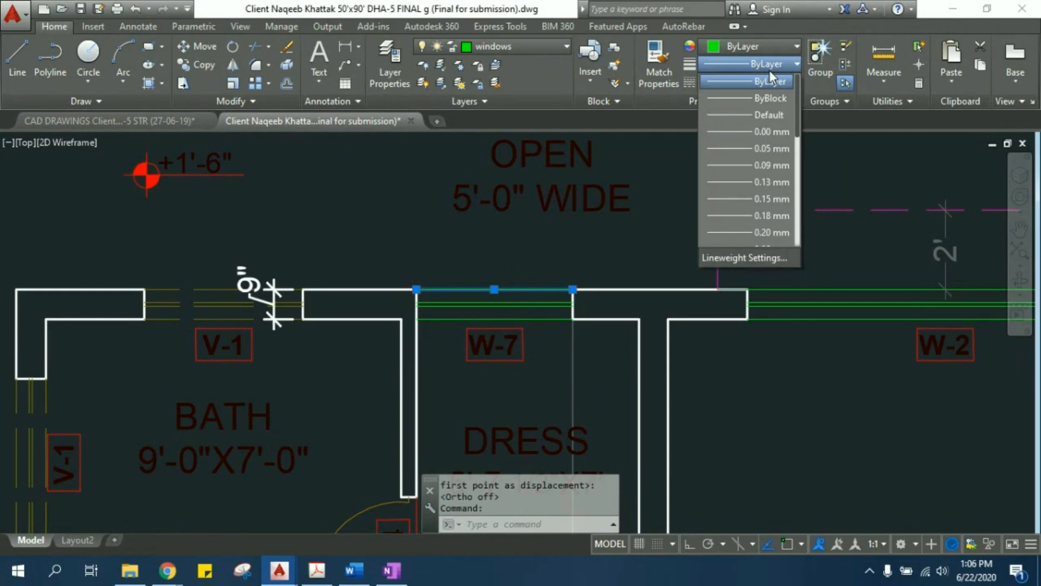
key("Escape")
key("Escape")
key("Escape")
key("Escape")
- Compare the wall line beside window W-7 with the window's own lines by selecting each, and clear the selection
scroll(578, 312, "up", 4)
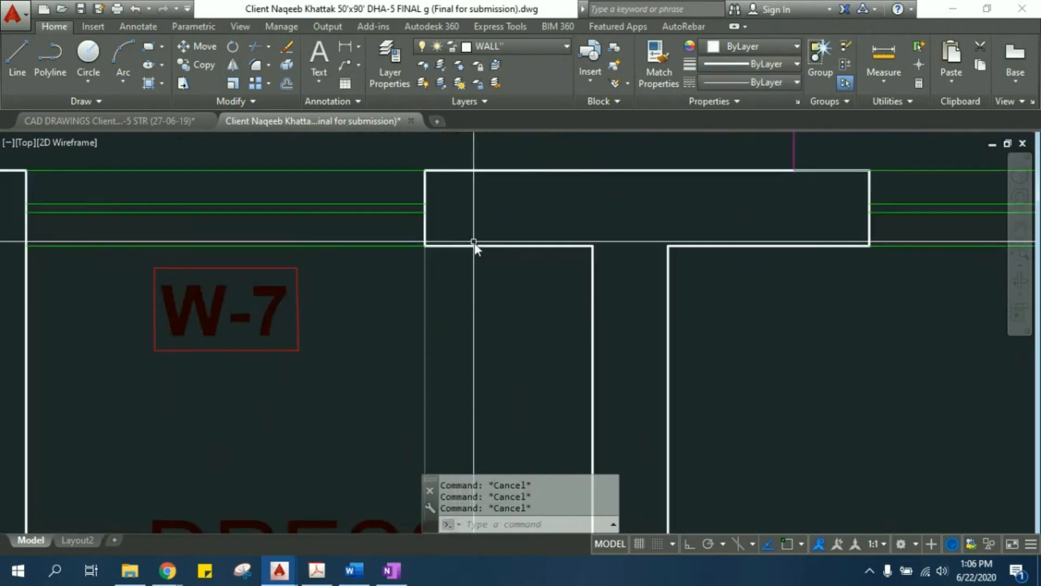
left_click(519, 251)
key("Escape")
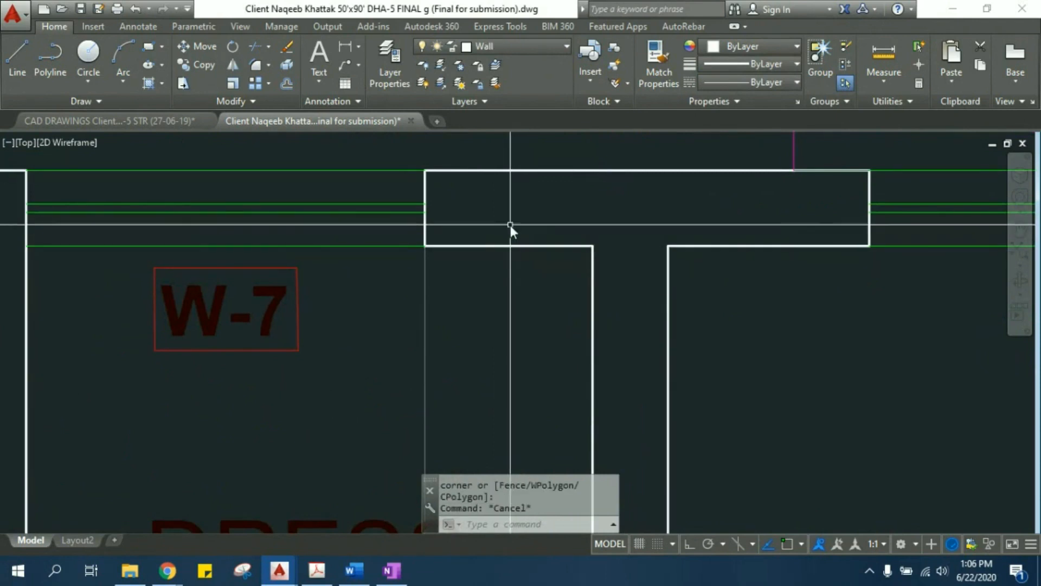
left_click(391, 283)
left_click(369, 225)
key("Escape")
key("Escape")
middle_click_drag(450, 261, 450, 268)
scroll(451, 268, "down", 2)
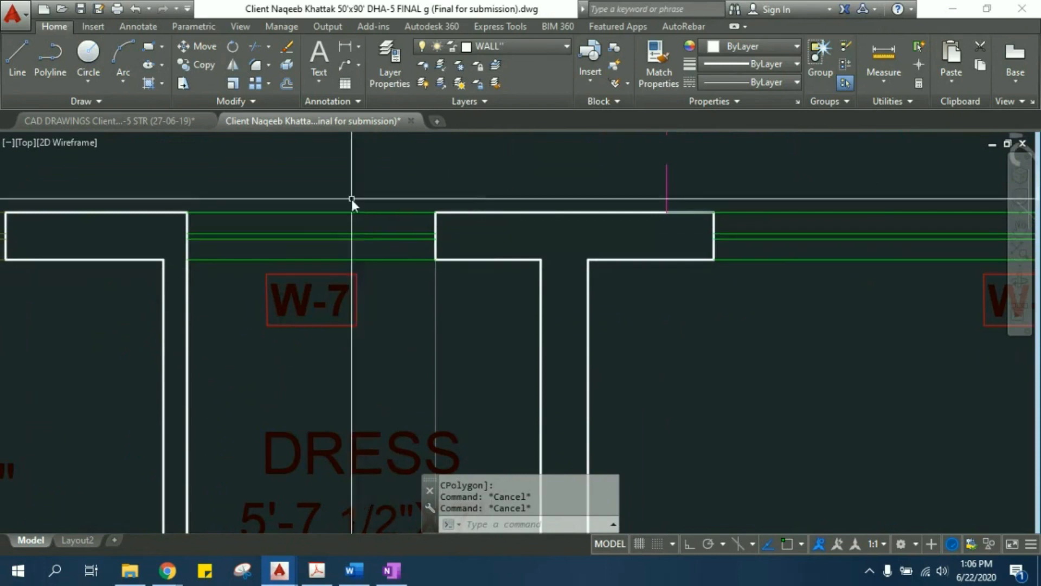
- Match the properties of the adjoining wall line onto all the lines of window W-7 with MATCHPROP
type("M")
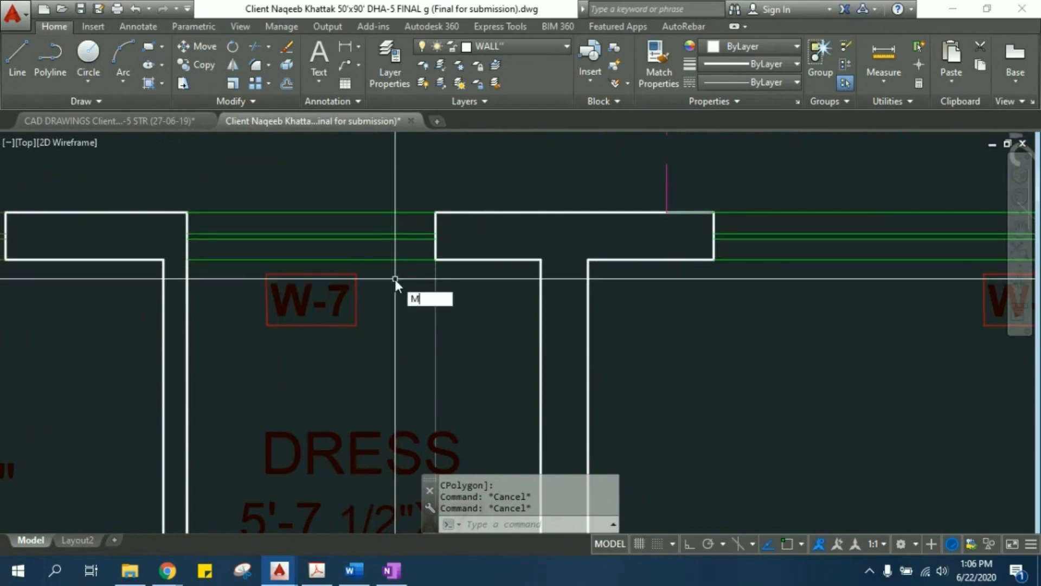
type("A")
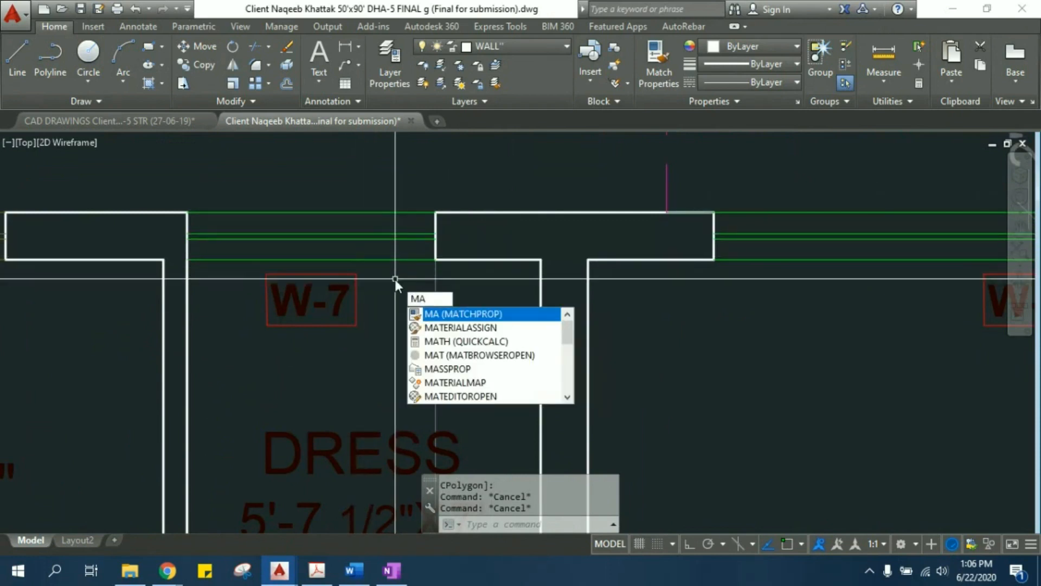
key("Return")
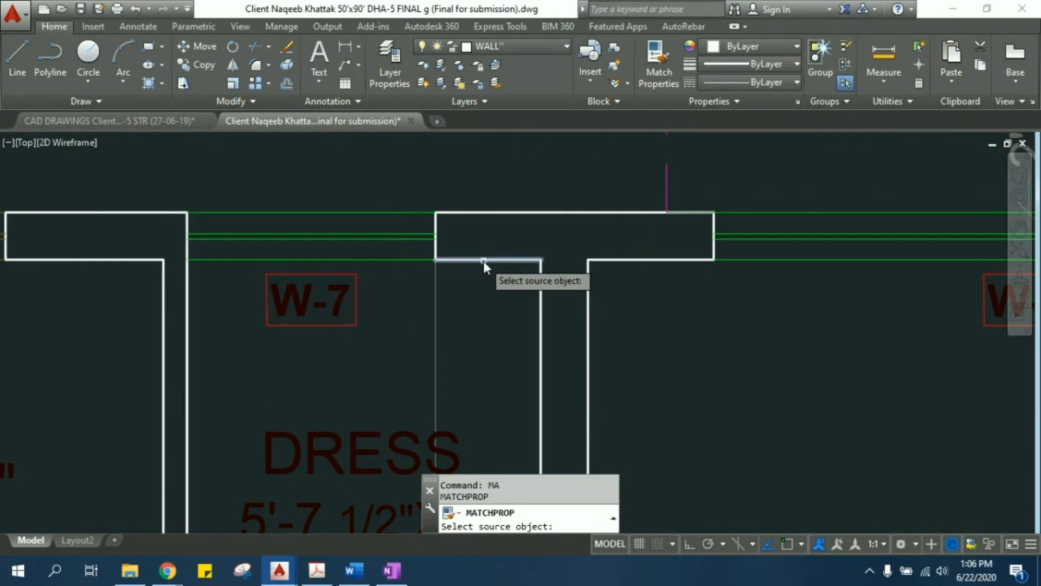
left_click(483, 261)
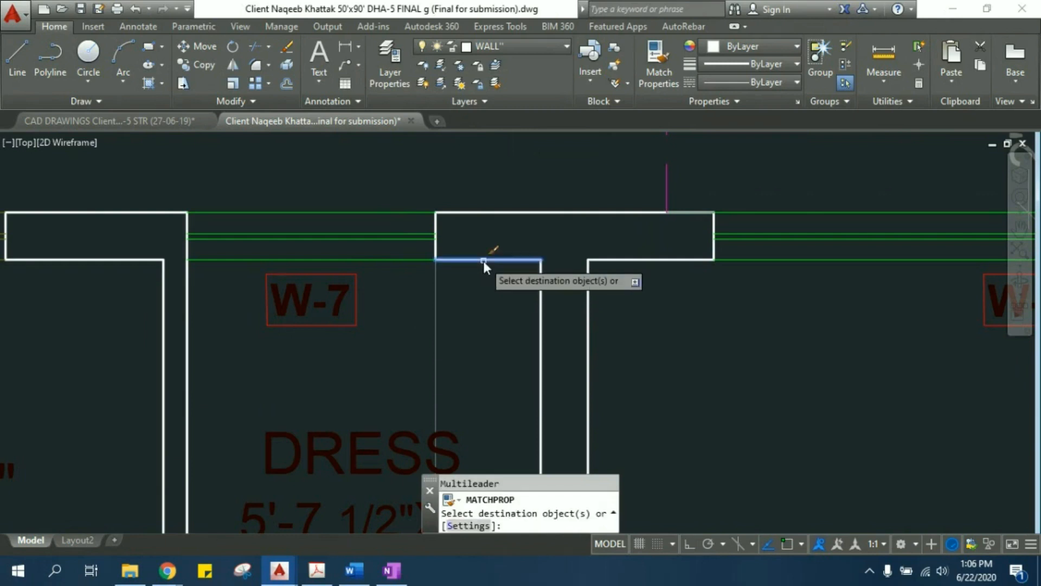
left_click(359, 258)
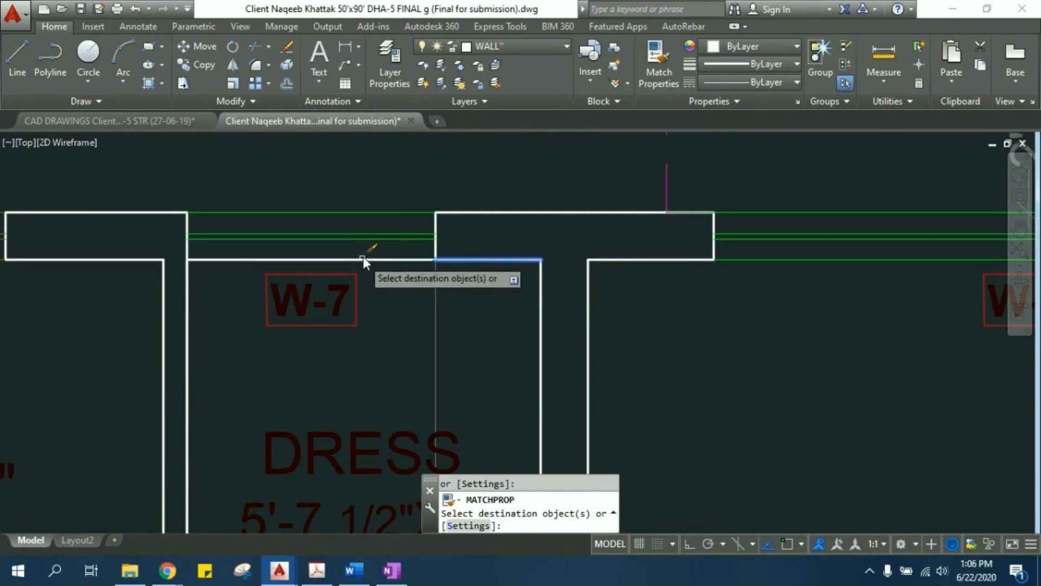
left_click_drag(372, 248, 330, 194)
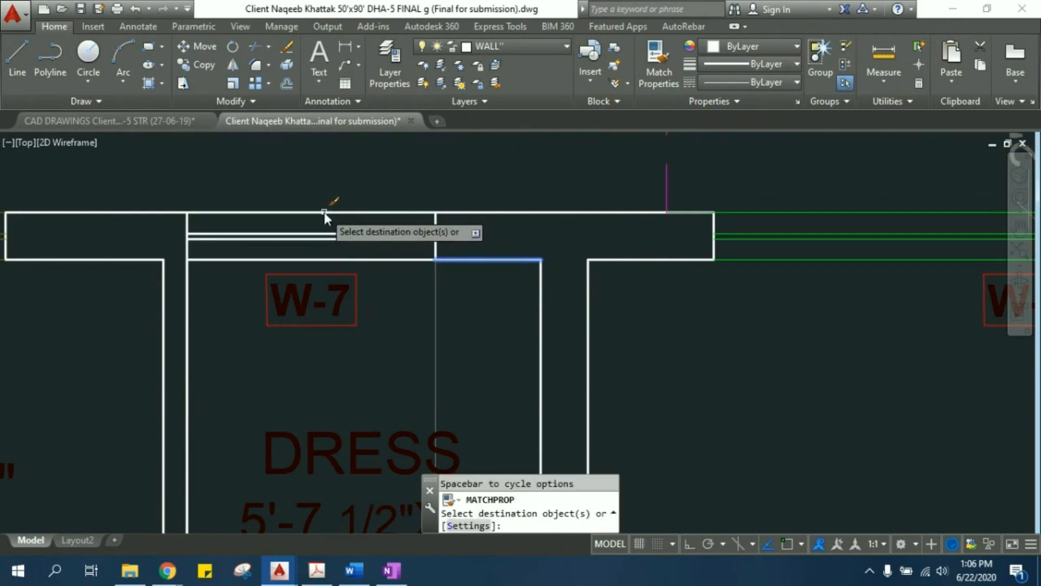
key("Escape")
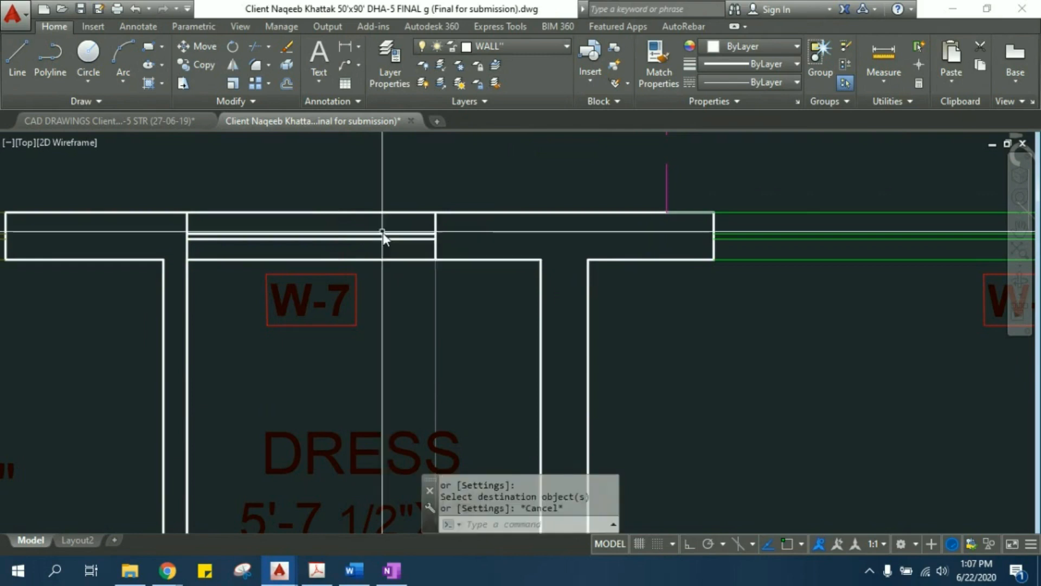
- Check the layer and properties of window W-7's inner line, and clear the selection
left_click(379, 236)
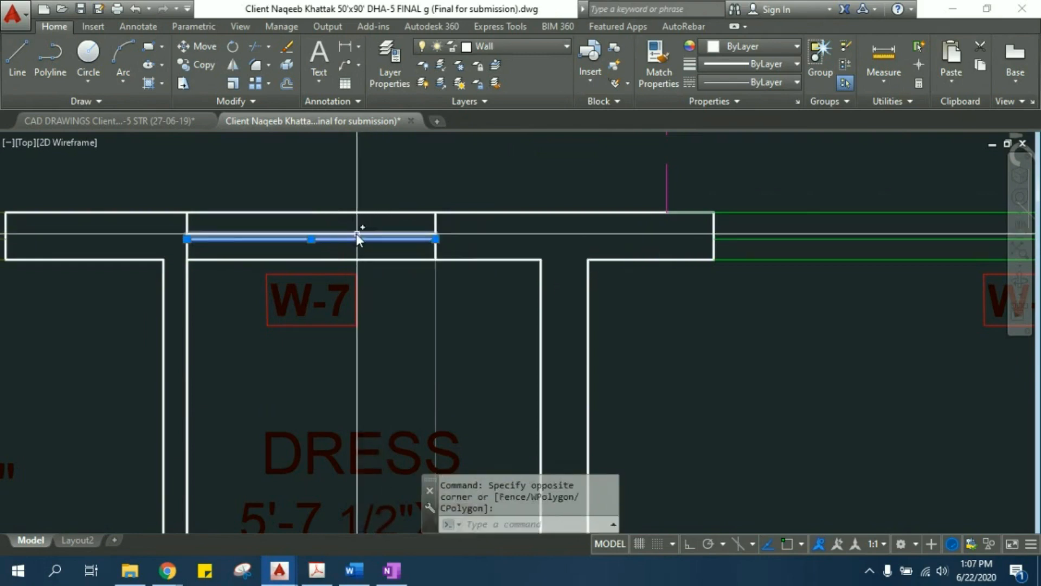
key("Escape")
key("Escape")
middle_click_drag(353, 234, 440, 242)
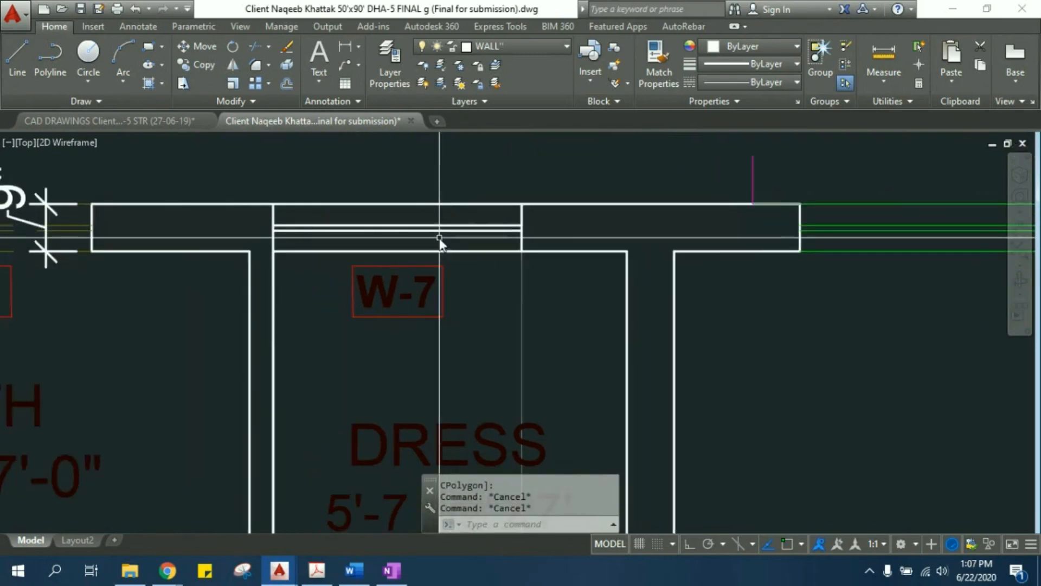
- Erase the two inner glass lines of window W-7 above the dressing room
left_click(460, 257)
key("Escape")
key("Escape")
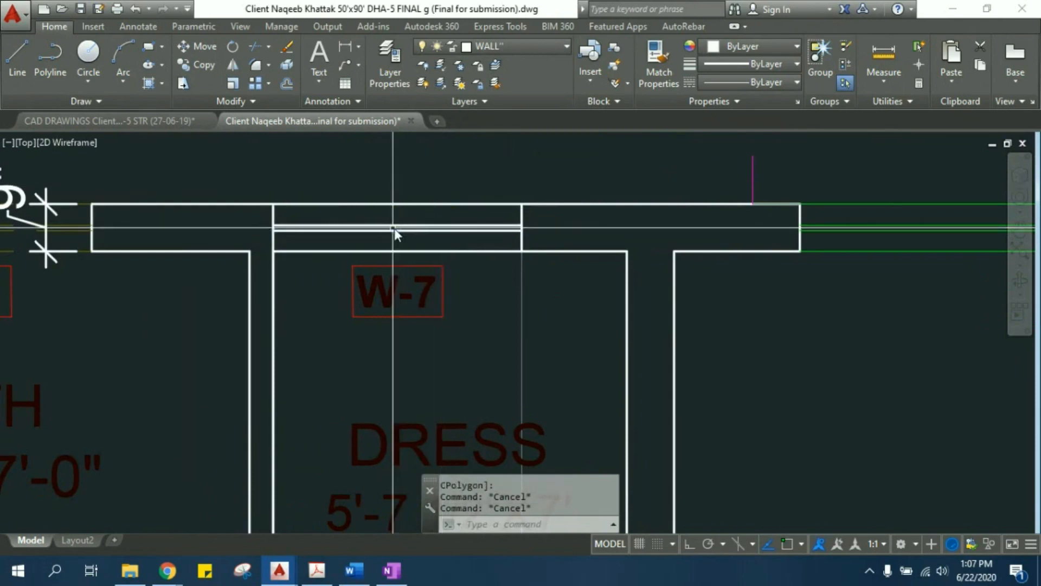
middle_click_drag(395, 230, 424, 232)
left_click(427, 238)
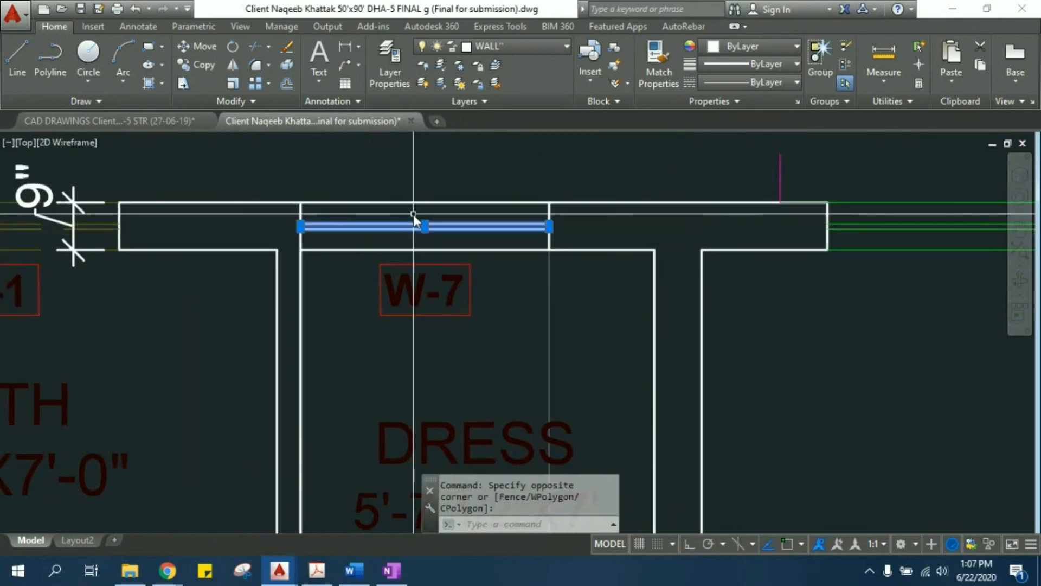
left_click(413, 217)
type("e")
key("Return")
mouse_move(414, 226)
middle_mouse_down()
mouse_move(449, 210)
mouse_move(453, 263)
middle_mouse_up()
key("Escape")
key("Escape")
- Trim away the jamb line of window W-7 on the bath side, between the two faces of the outer wall
left_click(388, 239)
left_click(358, 230)
key("Escape")
key("Escape")
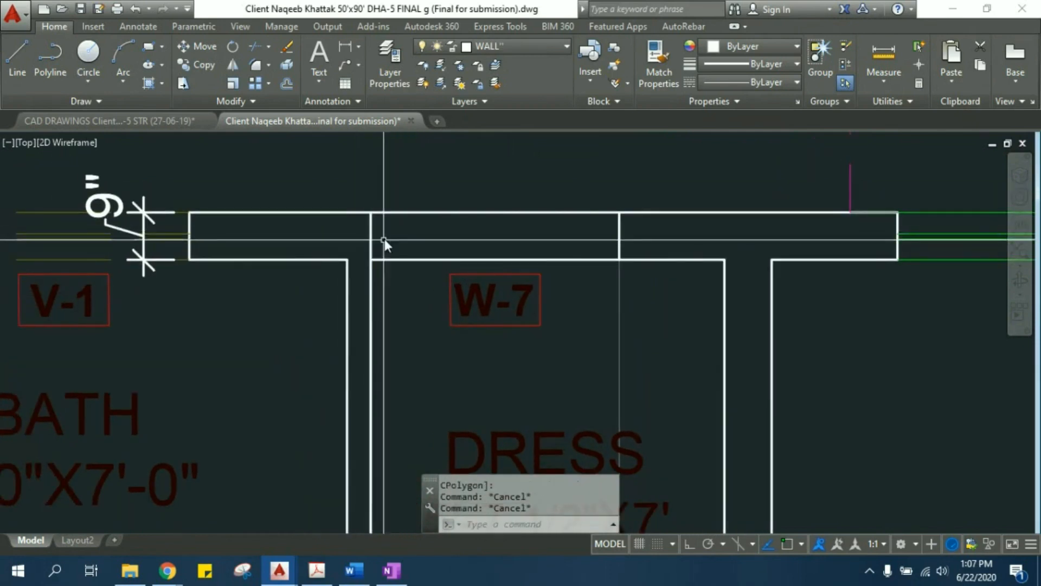
middle_click_drag(385, 239, 389, 247)
type("R")
key("BackSpace")
type("tr")
key("Return")
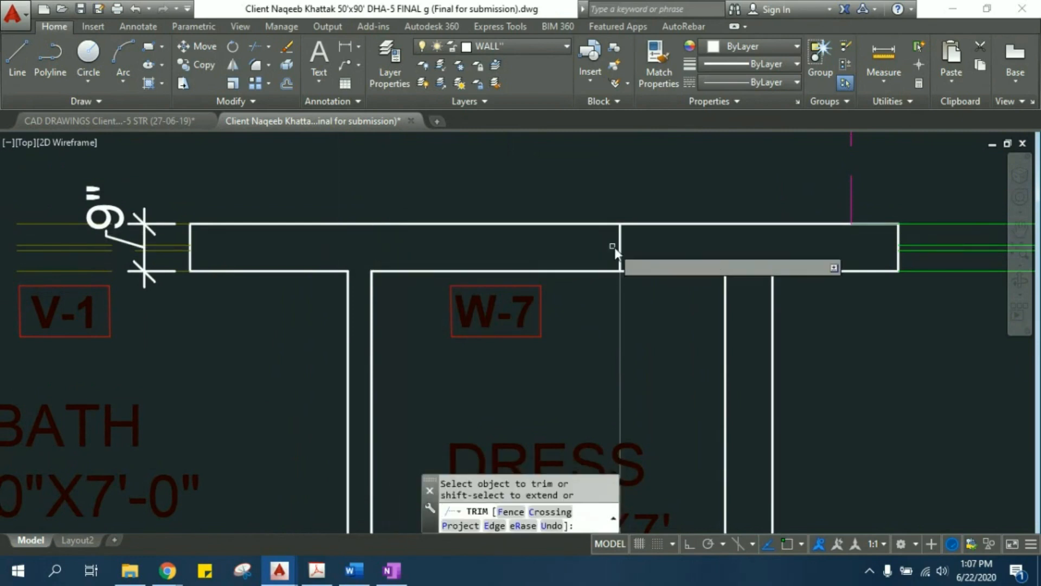
key("Escape")
- Erase the remaining jamb line of window W-7 between the two faces of the outer wall
left_click(642, 247)
left_click(601, 249)
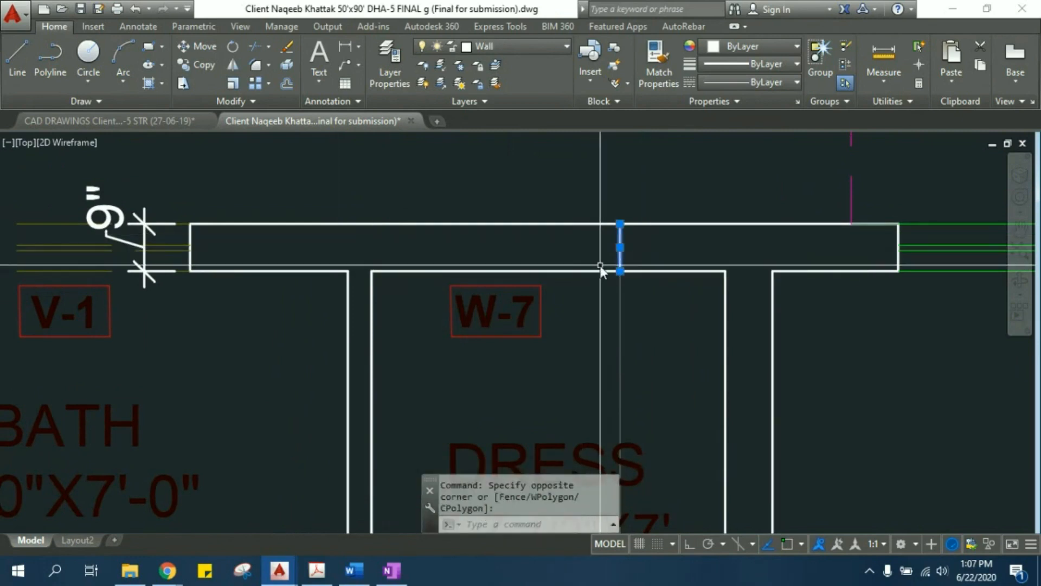
scroll(601, 267, "down", 5)
middle_click_drag(592, 237, 532, 300)
scroll(507, 263, "up", 4)
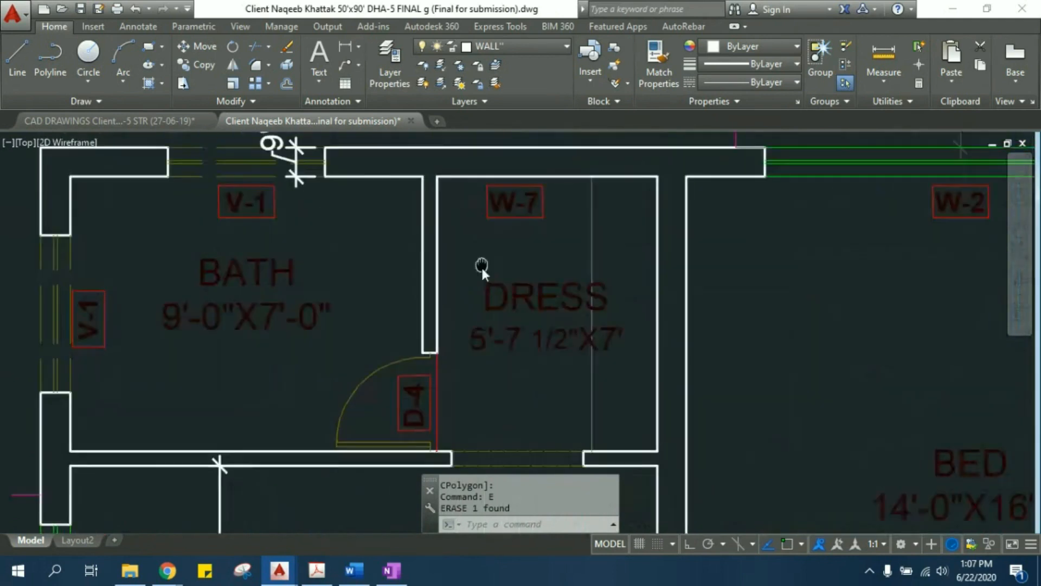
middle_click_drag(481, 265, 463, 278)
middle_click_drag(457, 372, 452, 343)
left_click(462, 394)
left_click(380, 370)
left_click(438, 381)
key("Escape")
key("Escape")
- Move the partition wall between the bath and dressing room, with door D-4 and its tag, 1.5' horizontally into the dressing room with Ortho on
left_click(442, 400)
left_click(376, 287)
middle_click_drag(426, 228, 409, 239)
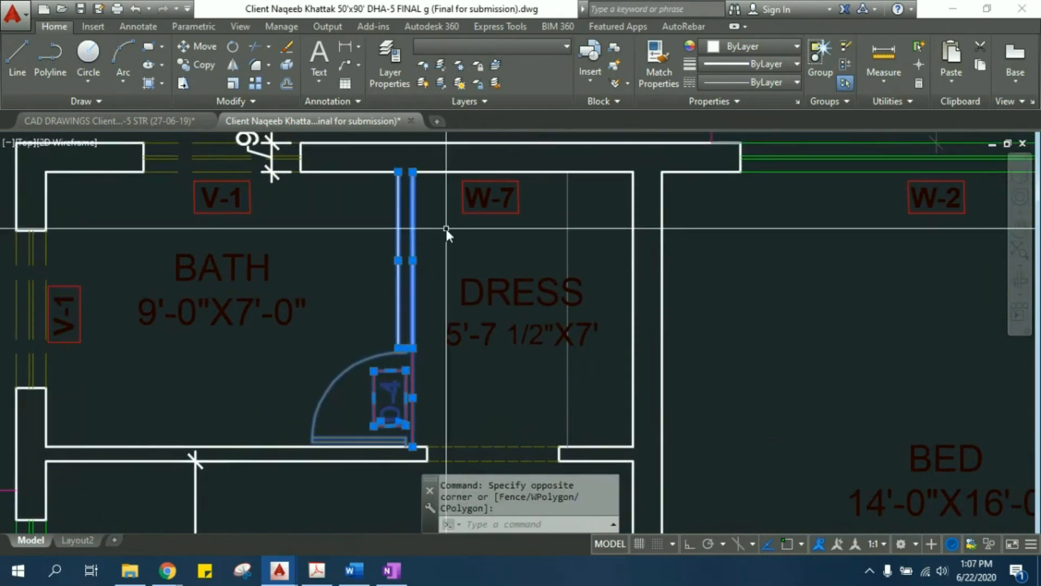
middle_click_drag(447, 272, 451, 310)
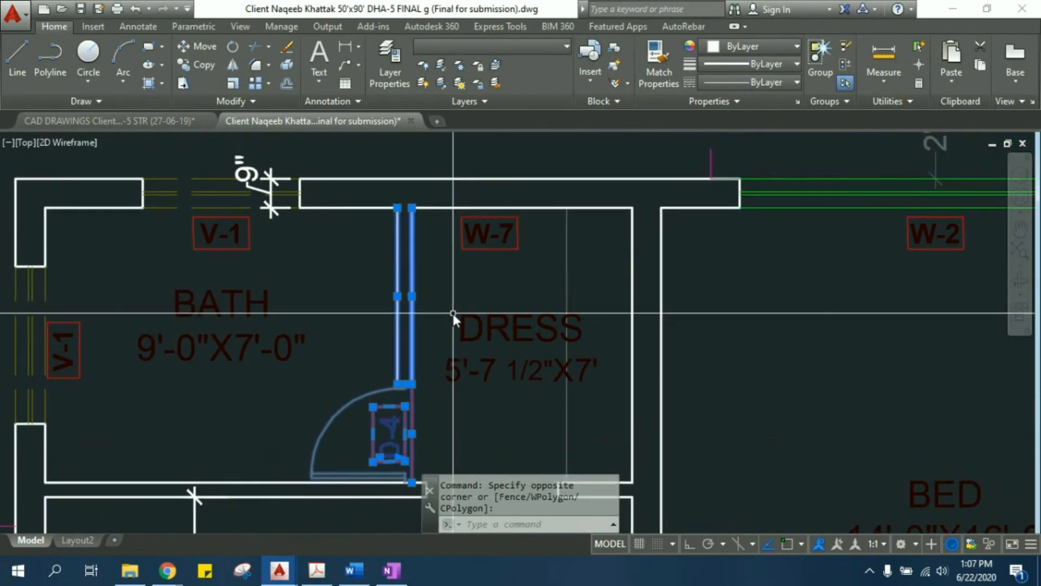
type("m")
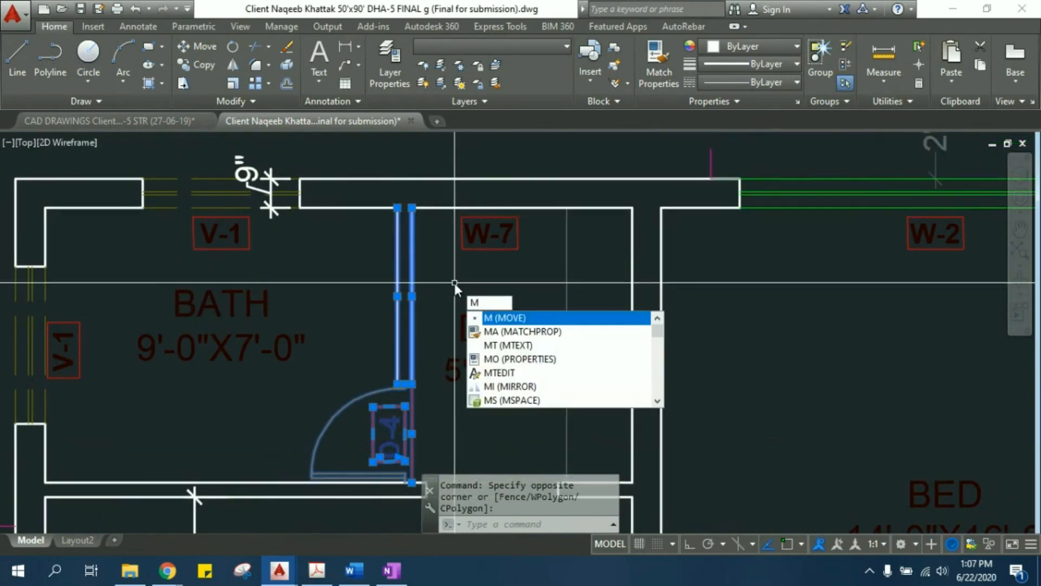
key("Return")
scroll(412, 217, "up", 4)
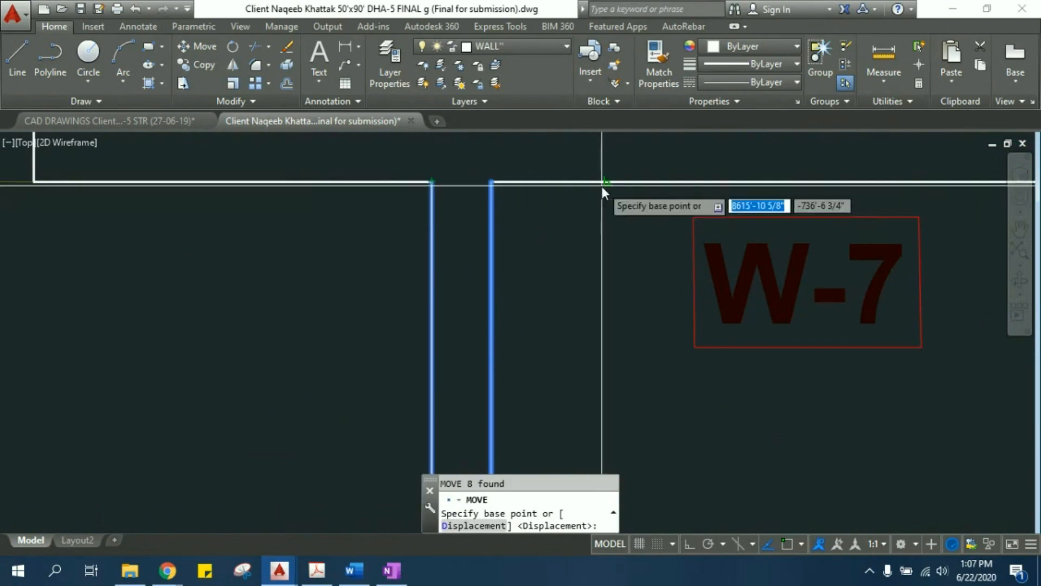
left_click(692, 549)
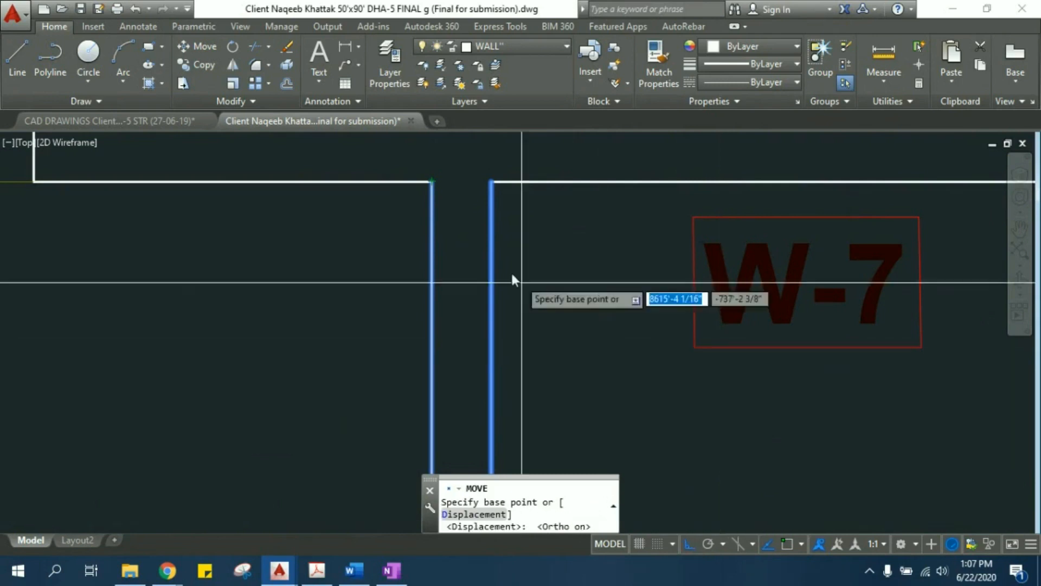
left_click(432, 181)
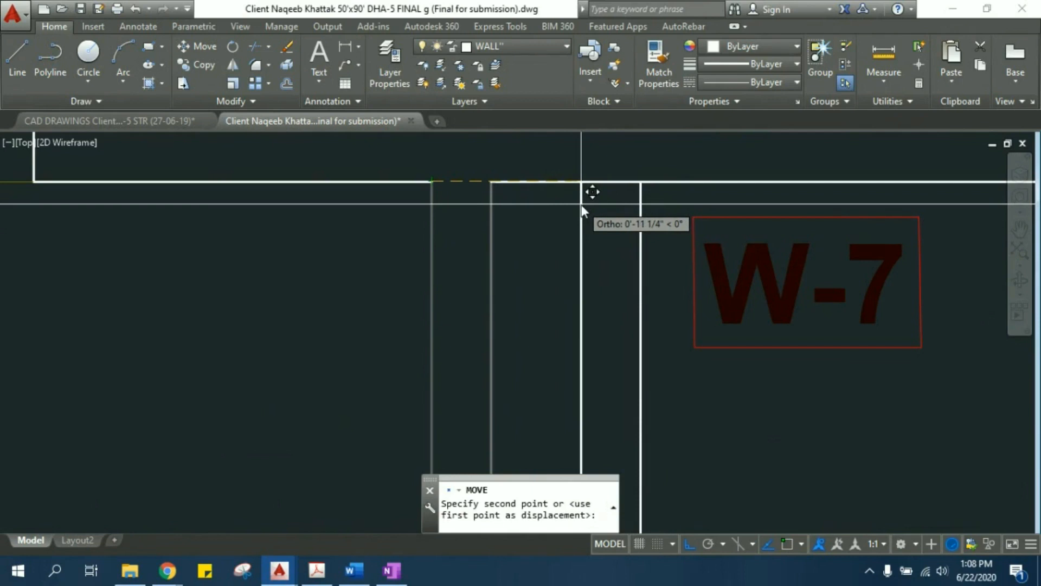
type("1.5'")
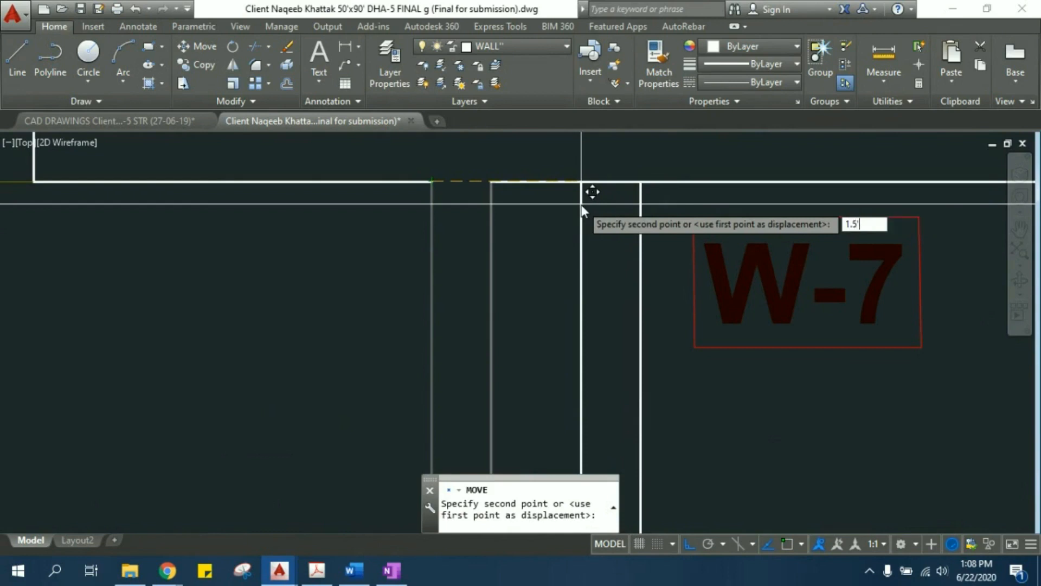
key("Return")
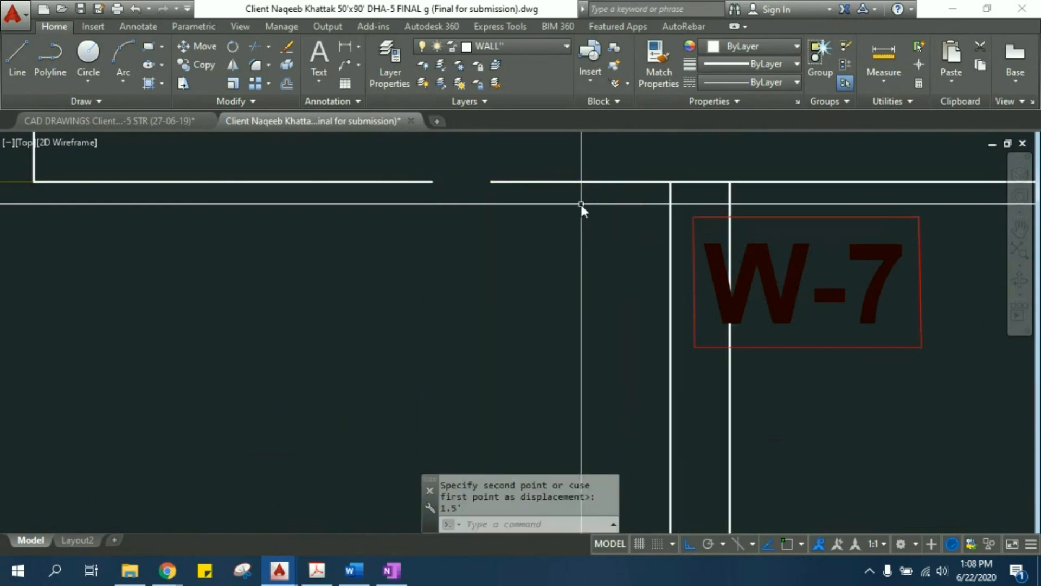
- Extend the inner face of the outer wall to close the gap at the partition's former position
scroll(581, 201, "down", 4)
middle_click_drag(660, 296, 570, 259)
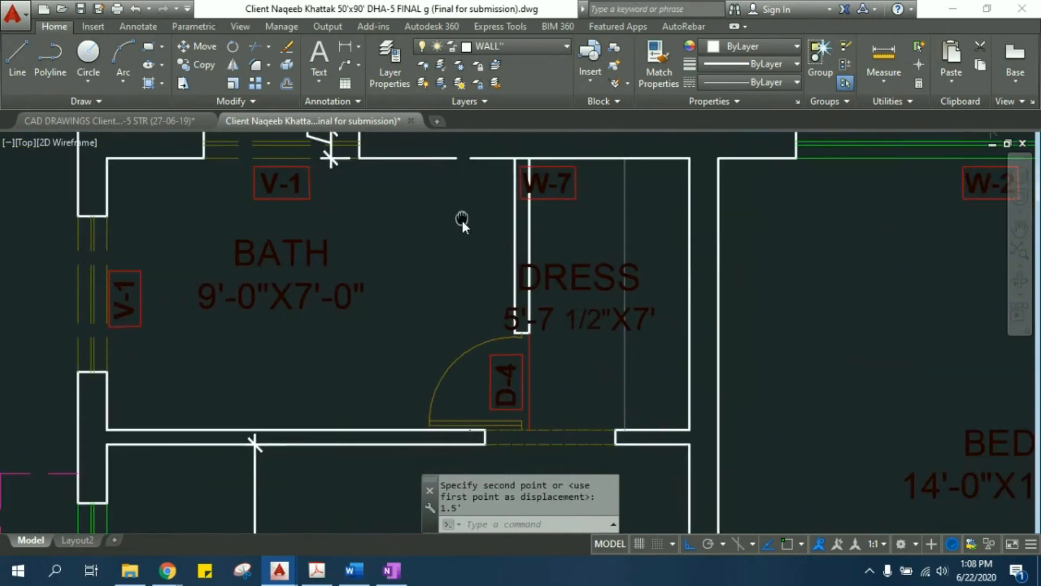
scroll(483, 241, "up", 5)
middle_click_drag(476, 276, 463, 309)
middle_click_drag(417, 378, 419, 388)
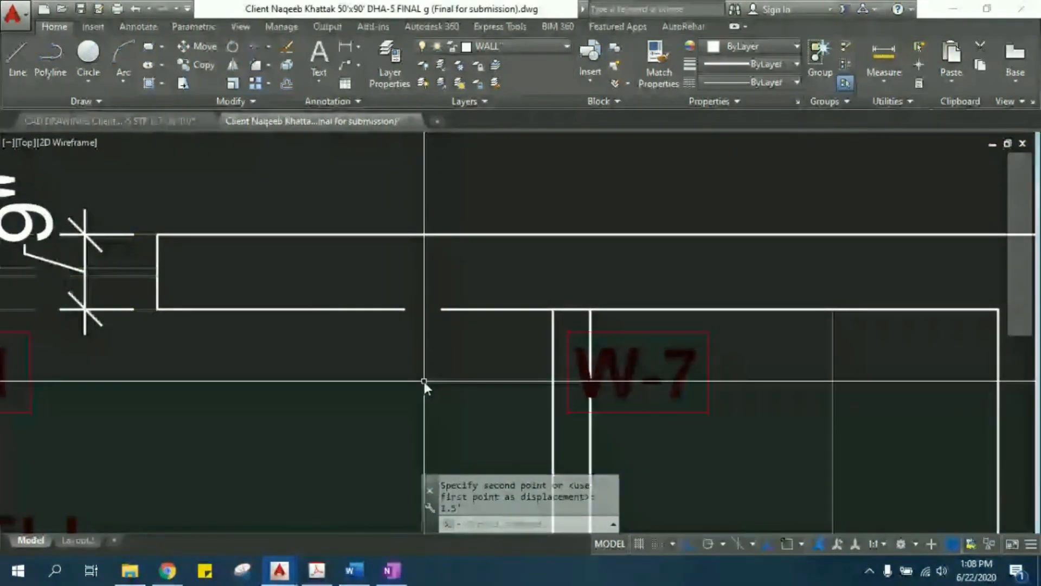
type("EX")
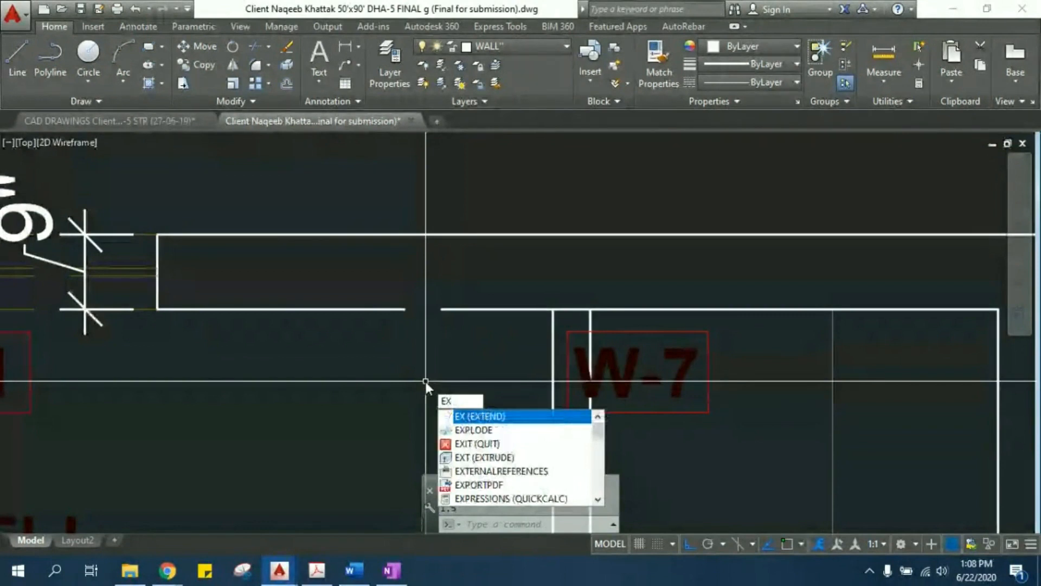
key("Return")
key("Return")
left_click(474, 350)
left_click(458, 271)
middle_click_drag(426, 336, 374, 253)
key("Escape")
- Trim the outer wall's inner face between the two lines of the moved partition near W-7
scroll(522, 235, "up", 2)
middle_click_drag(519, 234, 495, 264)
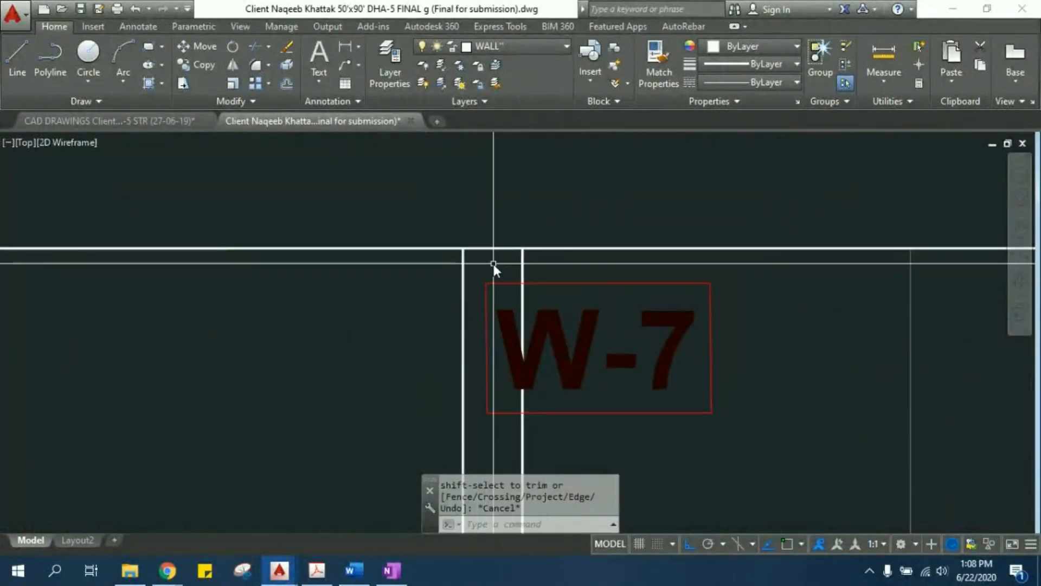
type("TR")
key("Return")
left_click(498, 264)
left_click(490, 218)
scroll(486, 215, "down", 6)
middle_click_drag(458, 431, 416, 345)
scroll(417, 345, "up", 4)
middle_click_drag(418, 398, 383, 347)
key("Escape")
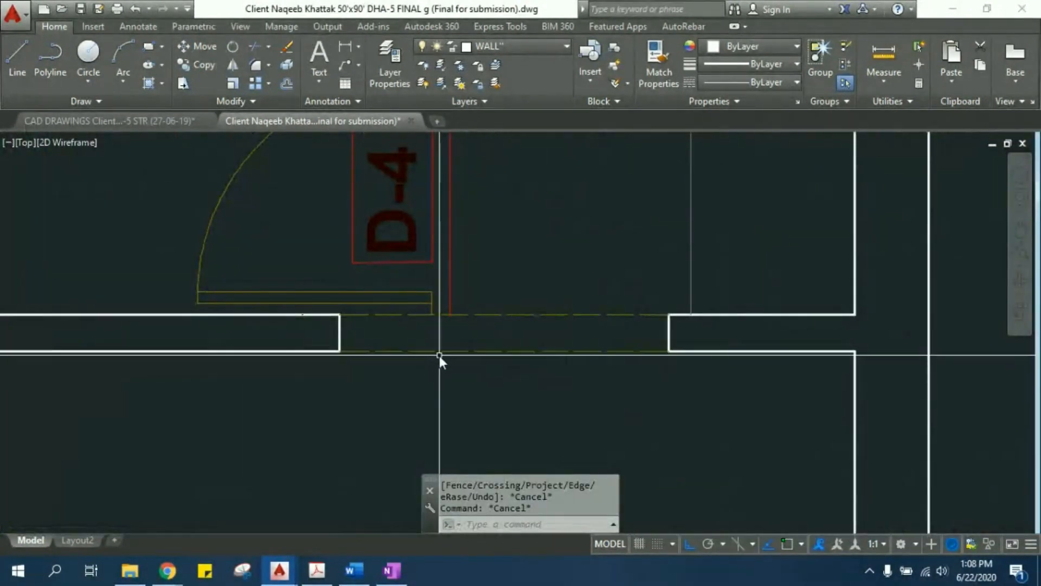
- Move the end line of the wall below the bath horizontally to the frame end of door D-4
scroll(454, 330, "up", 4)
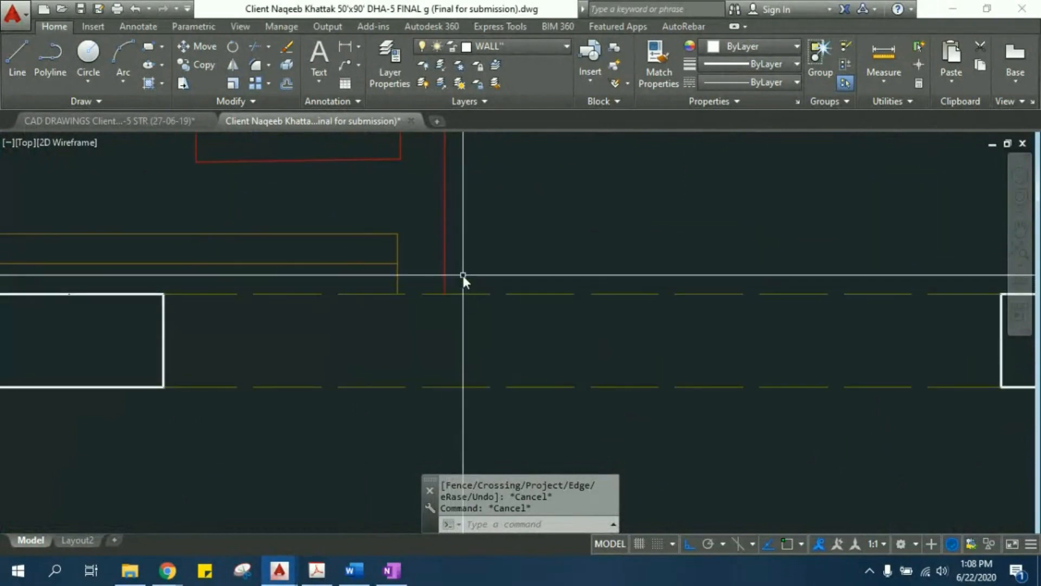
middle_click_drag(465, 273, 465, 290)
middle_click_drag(204, 369, 323, 371)
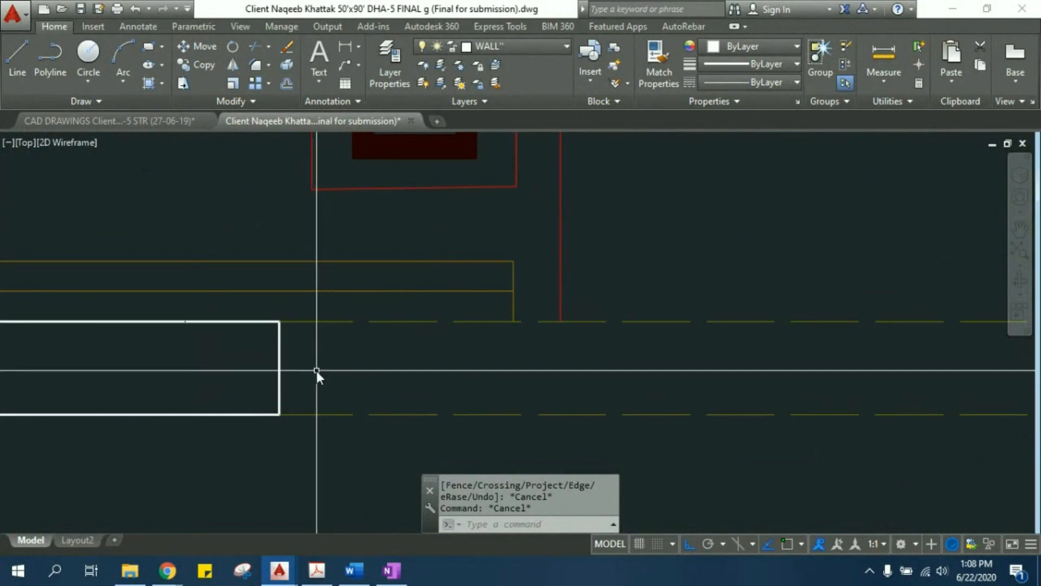
left_click(316, 371)
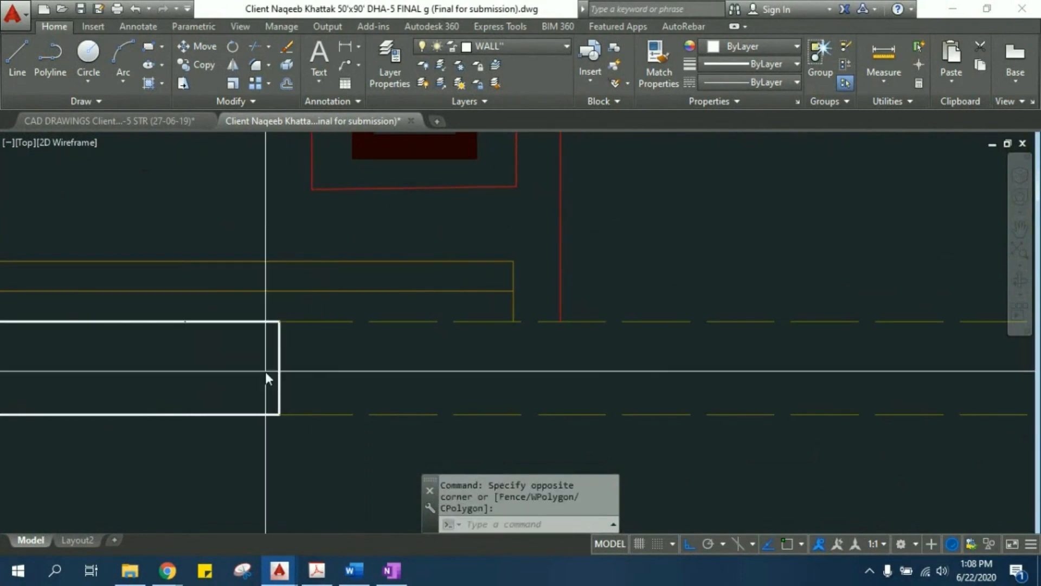
left_click(274, 342)
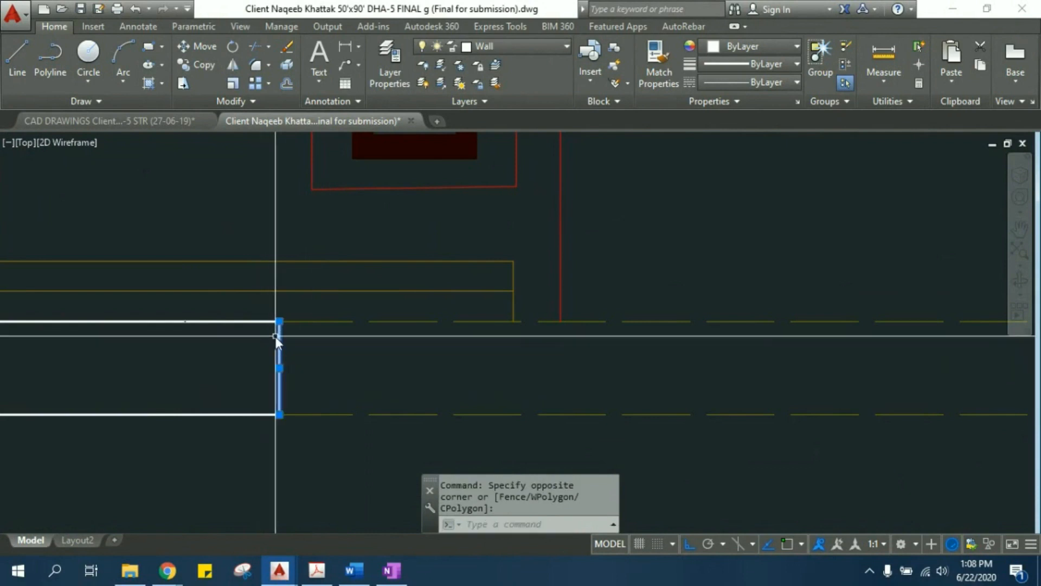
key("m")
key("Return")
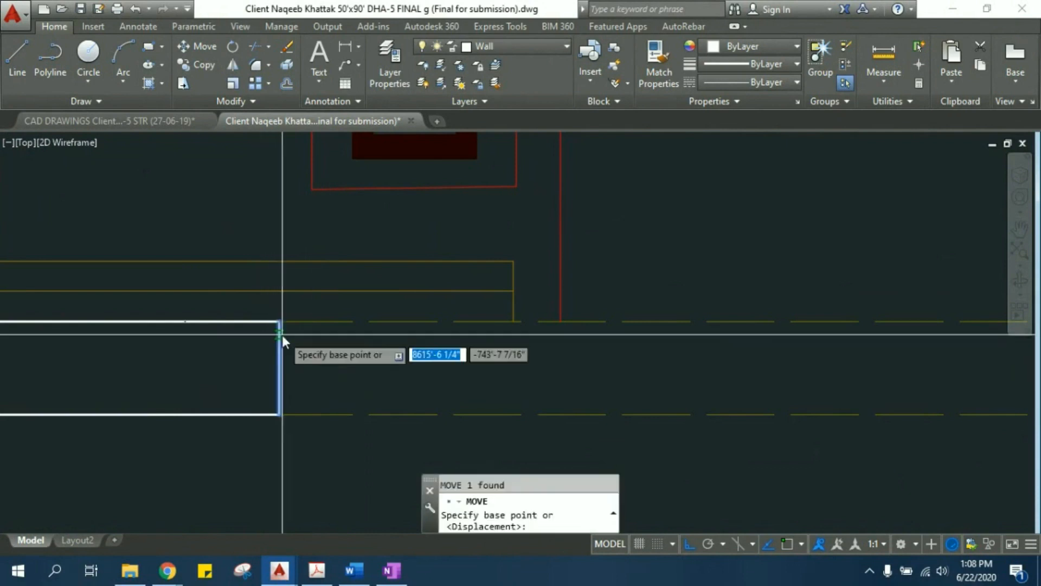
left_click(278, 326)
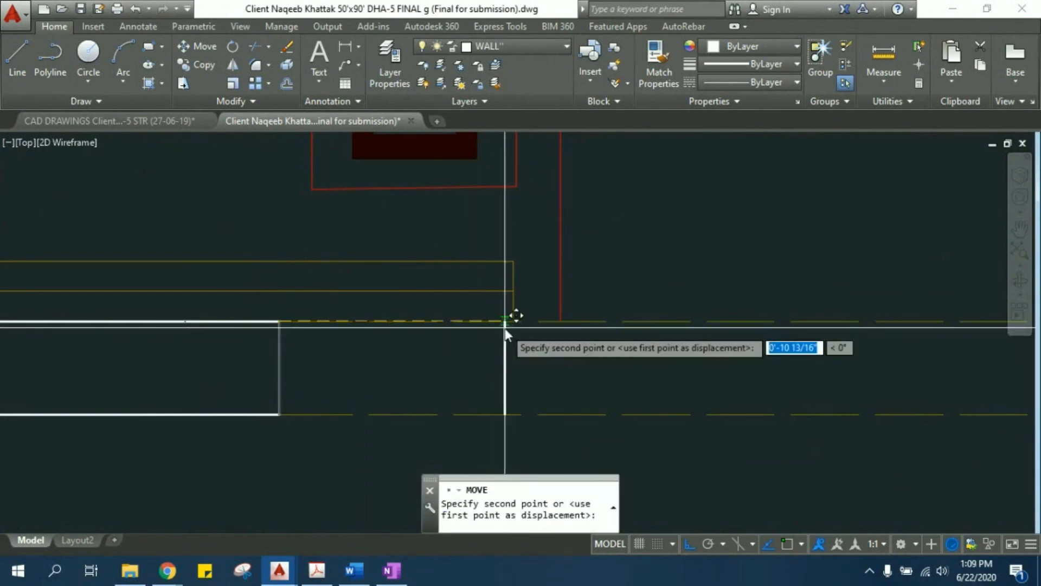
left_click(514, 320)
key("Escape")
key("Escape")
key("Escape")
- Extend both faces of the wall below the bath to the relocated end line at door D-4
middle_click_drag(352, 357, 415, 355)
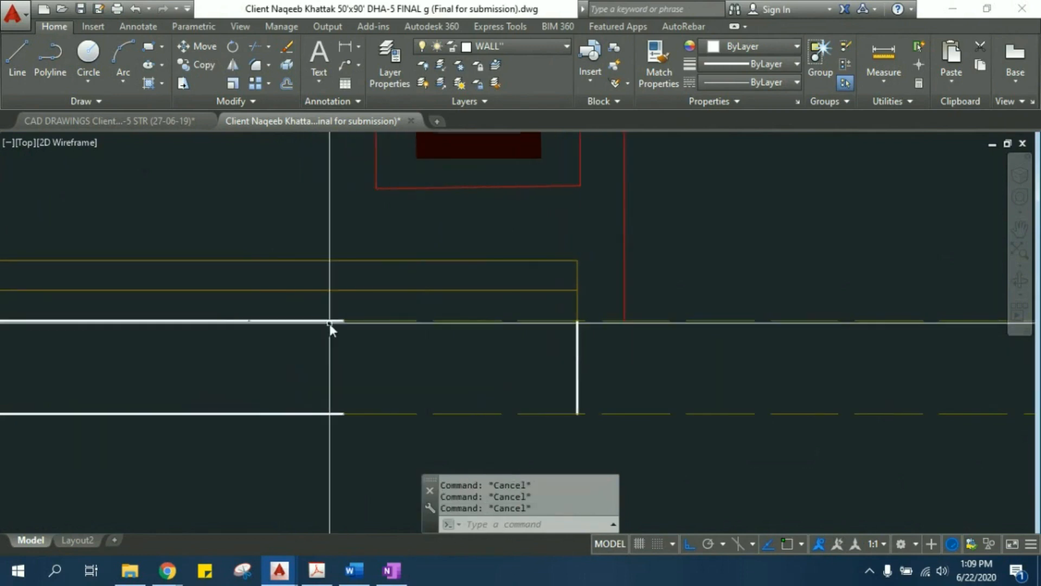
type("EX")
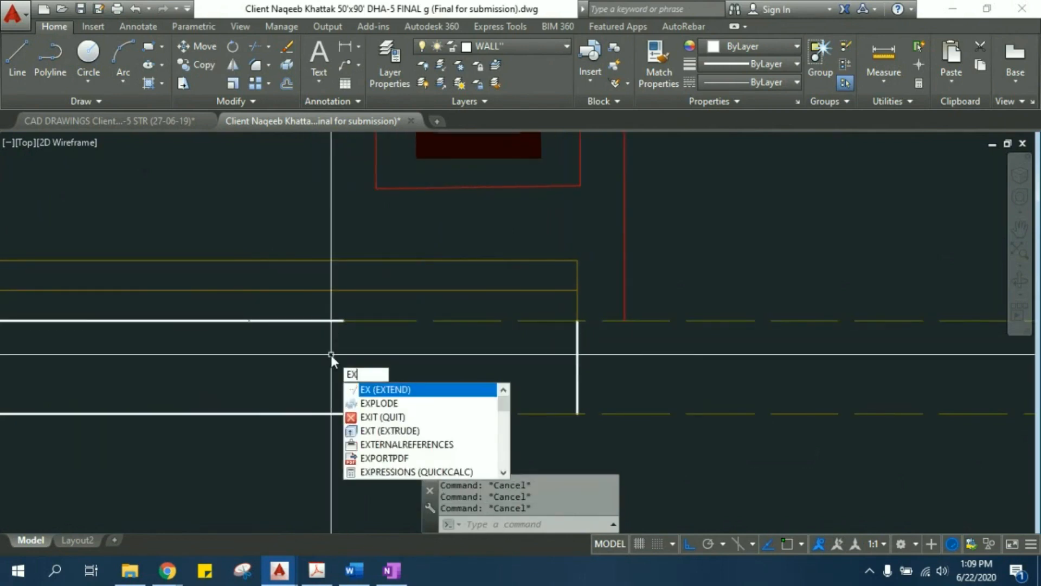
key("Return")
left_click(317, 320)
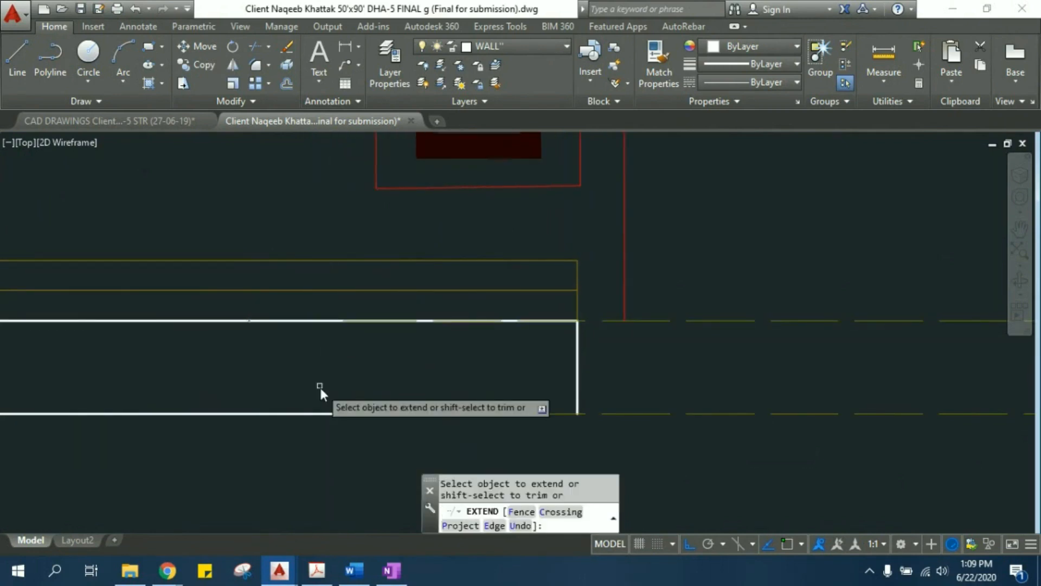
left_click(324, 414)
scroll(443, 329, "down", 2)
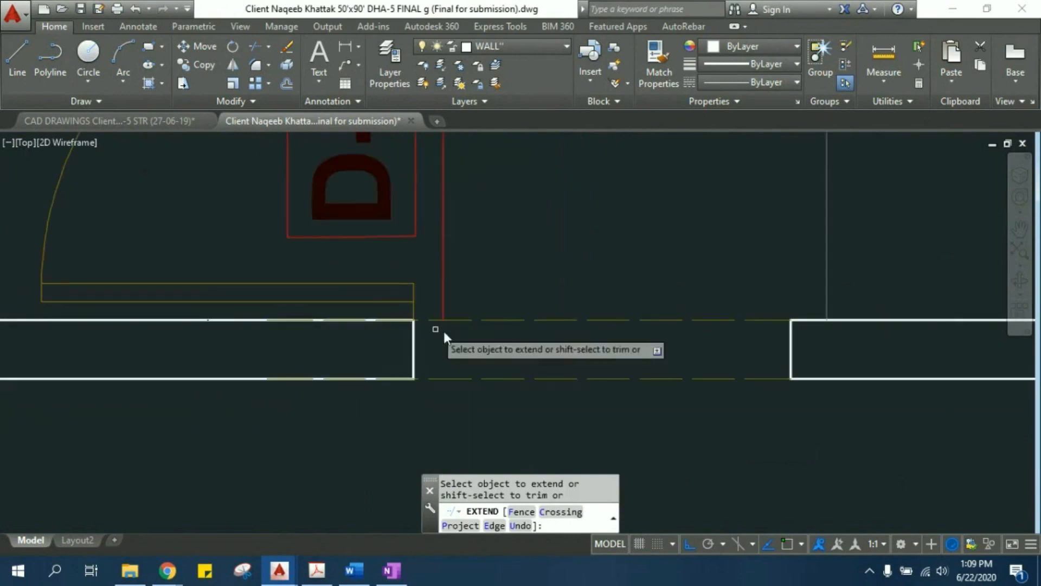
key("Escape")
scroll(431, 359, "down", 4)
scroll(470, 320, "down", 4)
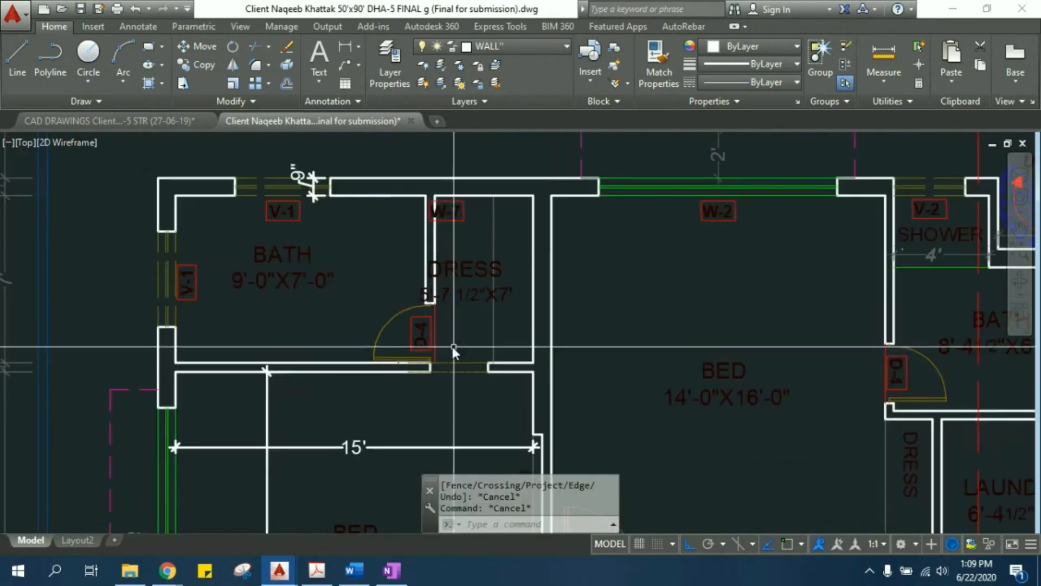
middle_click_drag(349, 320, 362, 317)
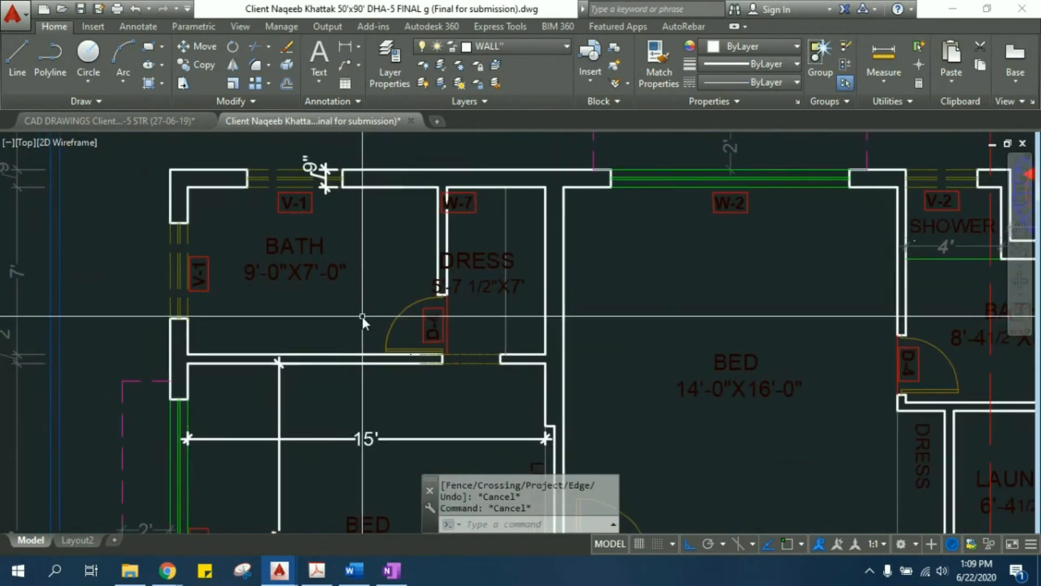
scroll(363, 317, "down", 5)
scroll(561, 312, "down", 4)
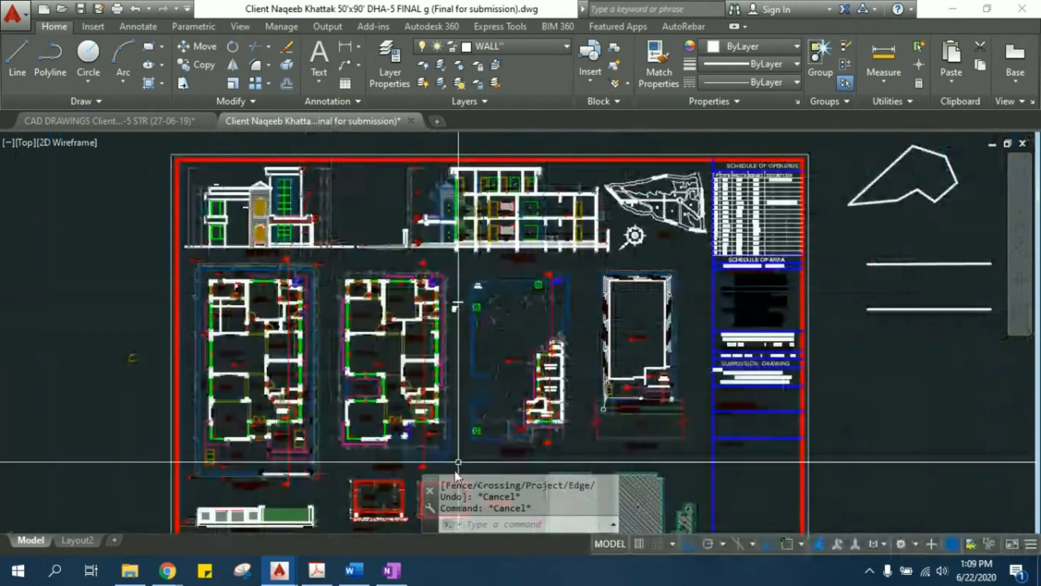
- Switch to Autocad register.doc in Word and look through the notes from the MATCH command to the HATCH command
left_click(354, 570)
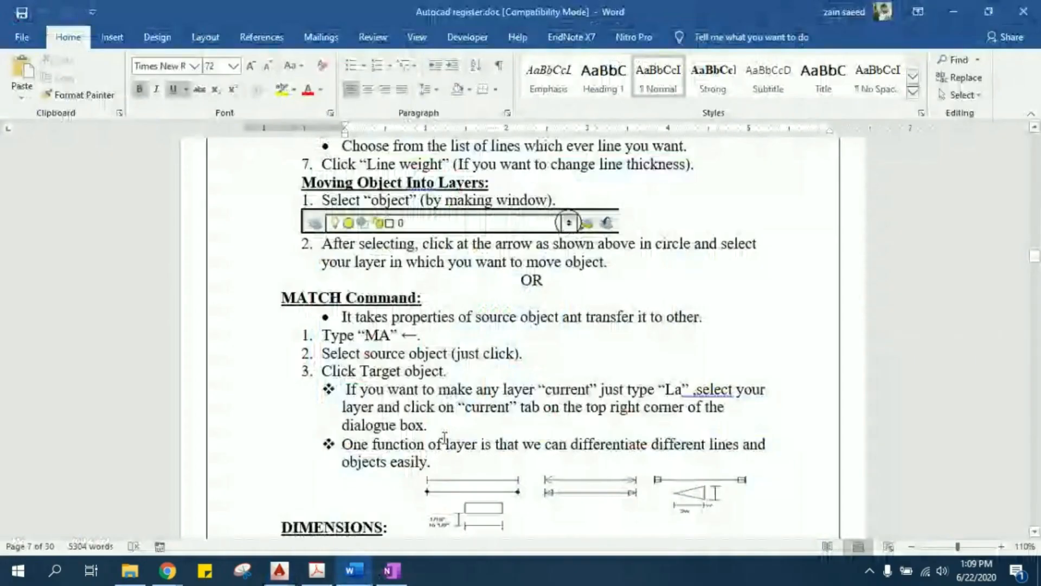
scroll(444, 437, "down", 7)
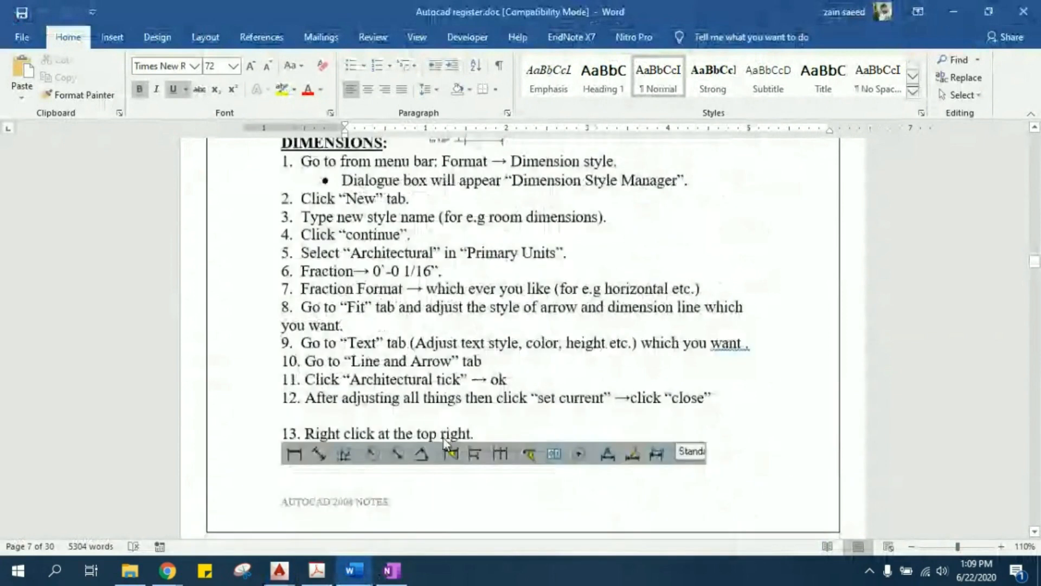
scroll(444, 440, "down", 11)
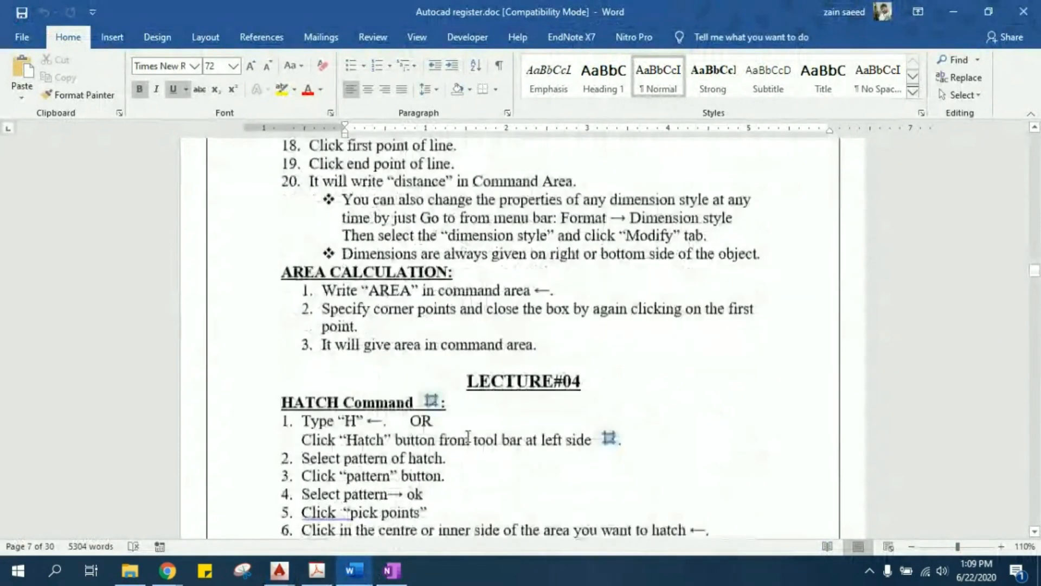
- Read the HATCH command and hatch scale notes, and switch back to the house submission drawing in AutoCAD
scroll(468, 437, "down", 3)
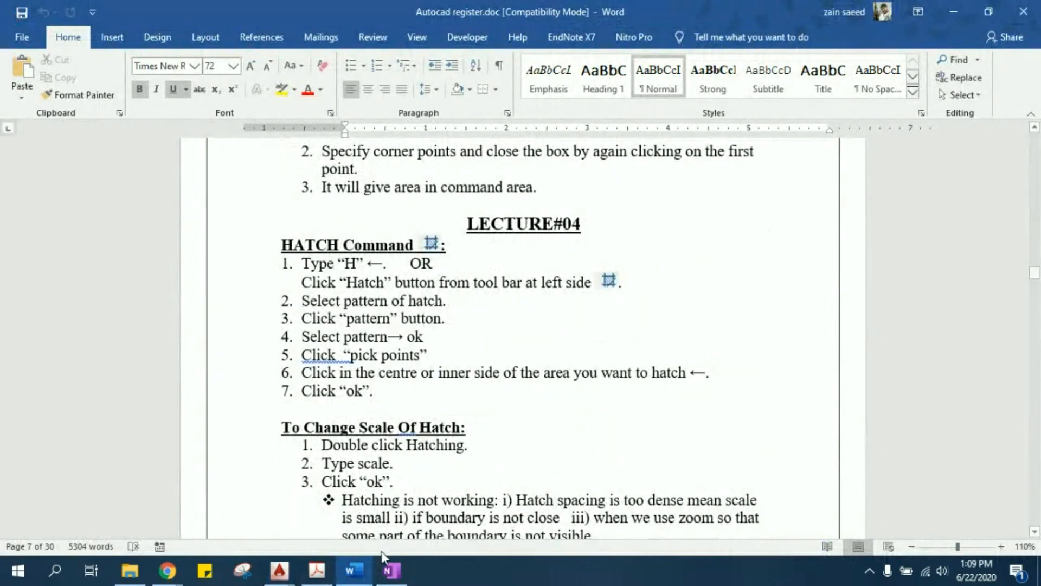
left_click(269, 512)
key("ctrl+Tab")
key("ctrl+Tab")
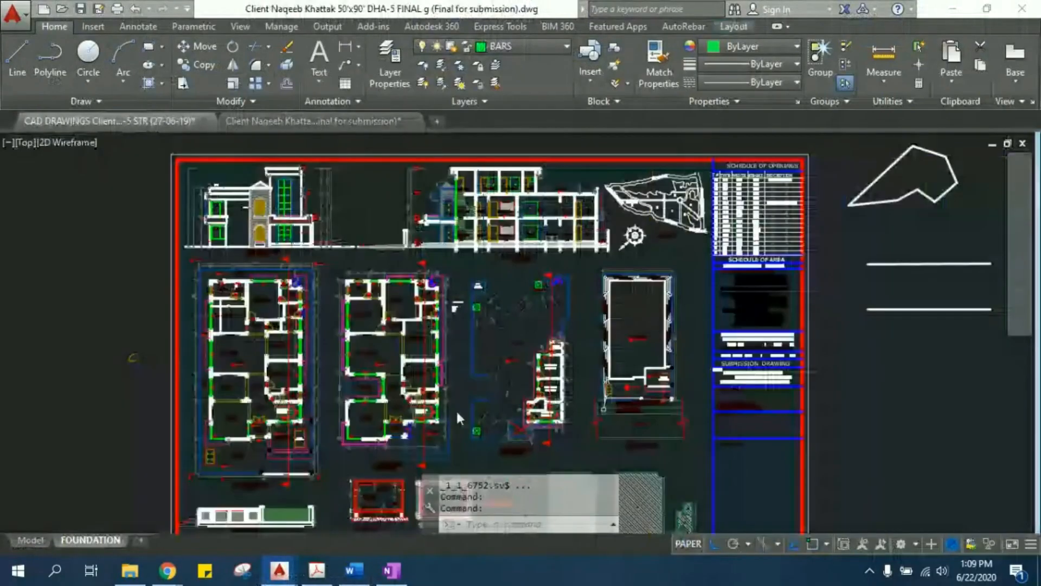
- Erase the two 5' dimensions and the two leftover corner lines beside the rounded corner in the rectangular practice plan
middle_click_drag(763, 339, 222, 308)
scroll(653, 192, "up", 6)
middle_click_drag(620, 193, 524, 298)
scroll(498, 309, "up", 6)
left_click(516, 280)
left_click(497, 292)
key("Escape")
left_click(491, 390)
left_click(421, 317)
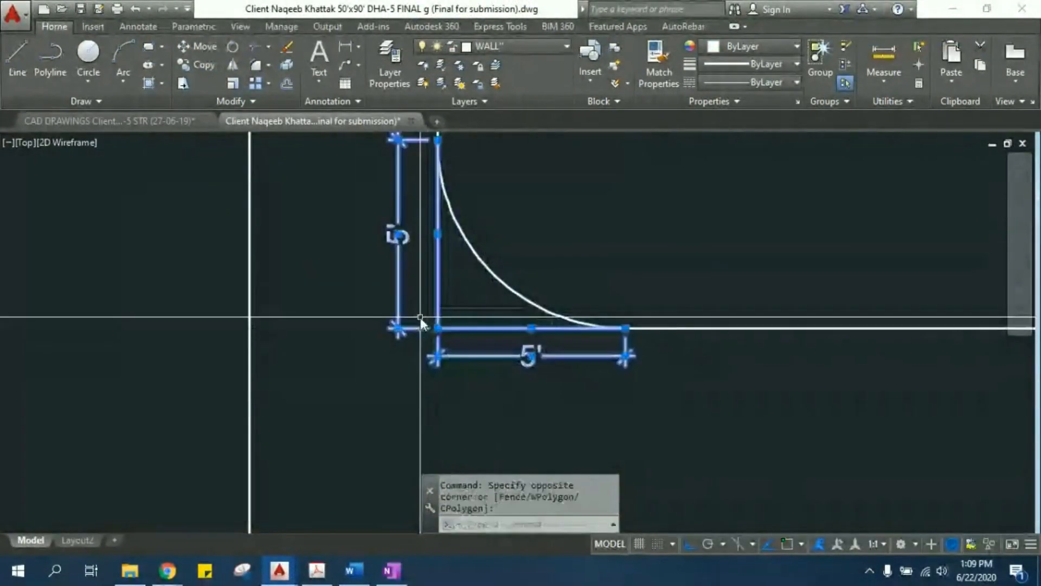
type("e")
key("Return")
- Examine the rounded-corner room and the triangle hatch filling the gable roof of the front elevation
middle_click_drag(487, 298, 463, 338)
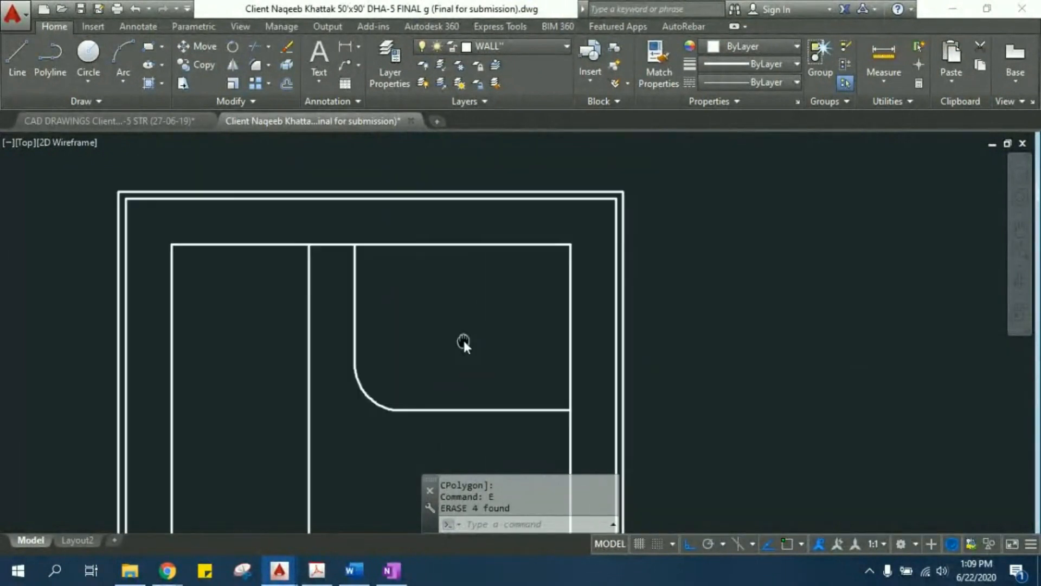
scroll(432, 325, "up", 2)
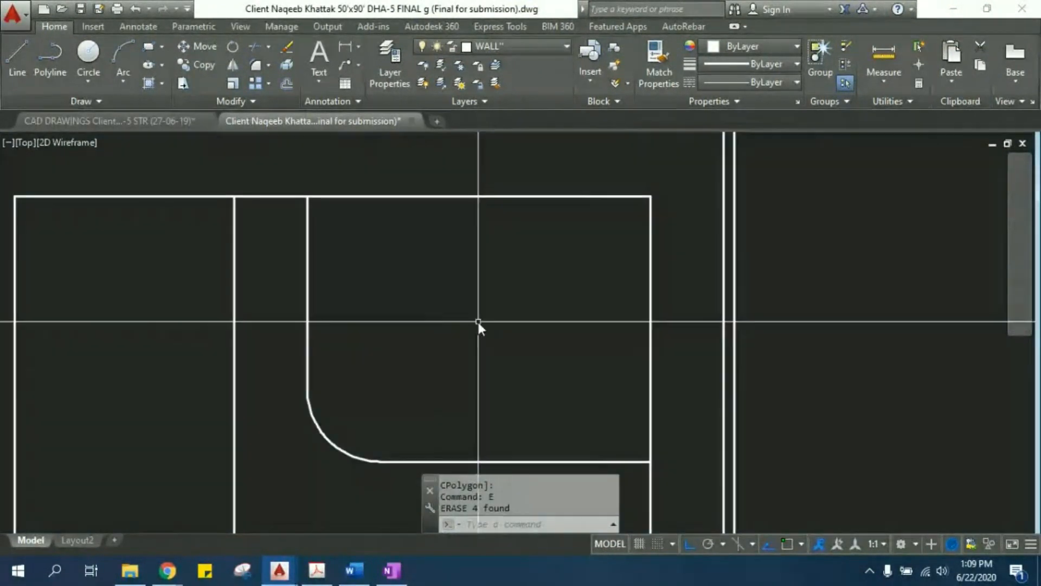
scroll(437, 298, "down", 8)
middle_click_drag(309, 254, 798, 309)
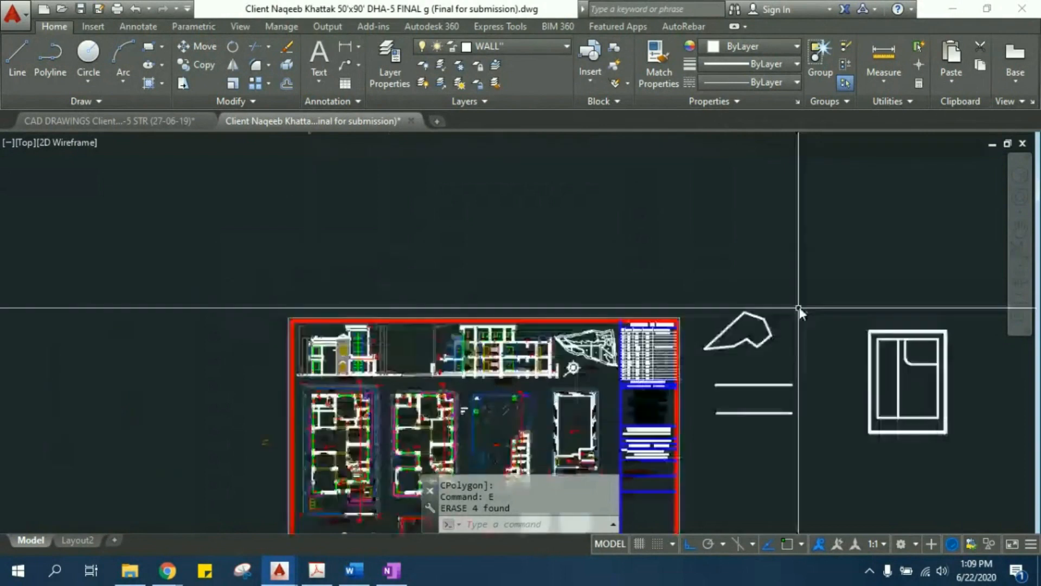
scroll(344, 347, "up", 5)
scroll(357, 338, "up", 7)
middle_click_drag(336, 414, 404, 224)
middle_click_drag(319, 185, 385, 279)
left_click(364, 258)
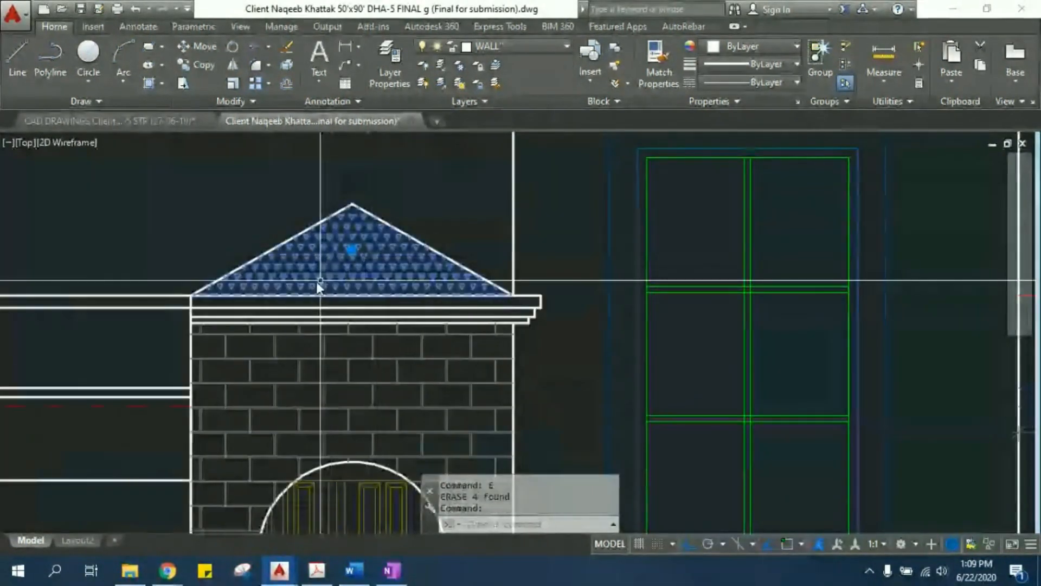
mouse_move(418, 402)
middle_mouse_down()
mouse_move(438, 322)
mouse_move(456, 408)
mouse_move(454, 396)
middle_mouse_up()
key("Escape")
key("Escape")
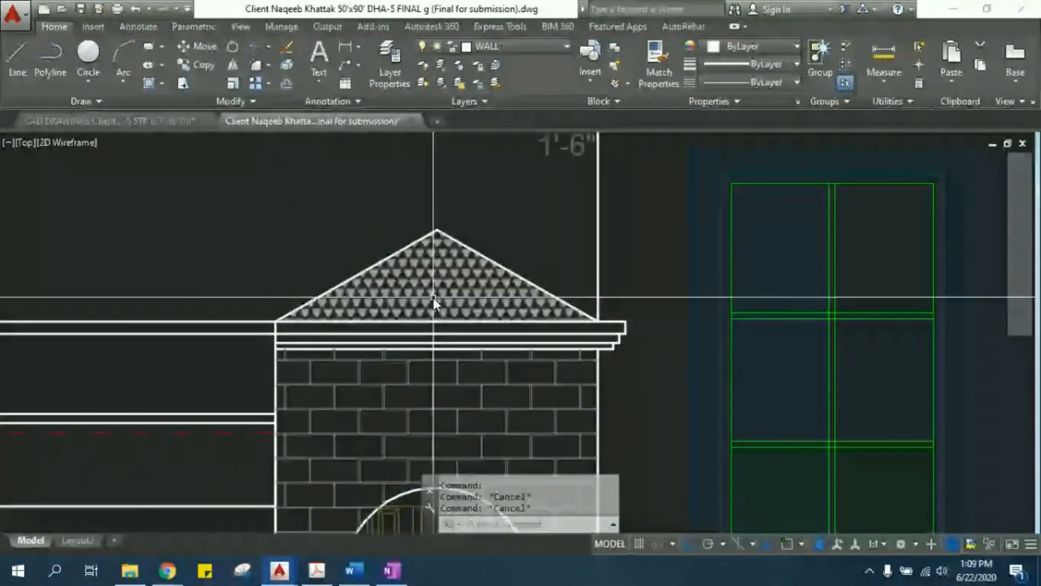
- Try the STEEL and SWAMP patterns on the gable roof's hatch and return it to TRIANG
left_click(433, 293)
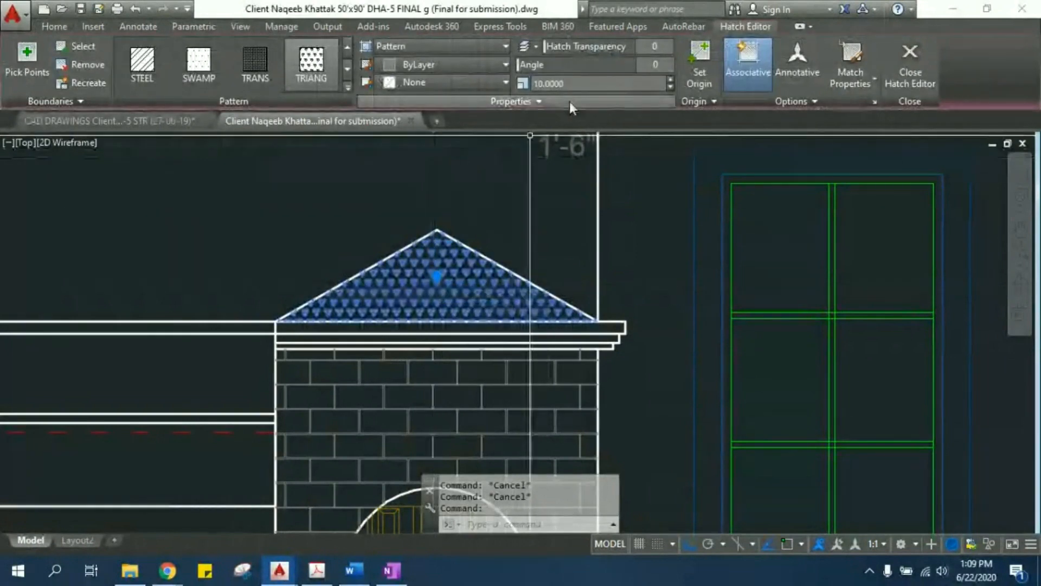
left_click(142, 68)
left_click(200, 72)
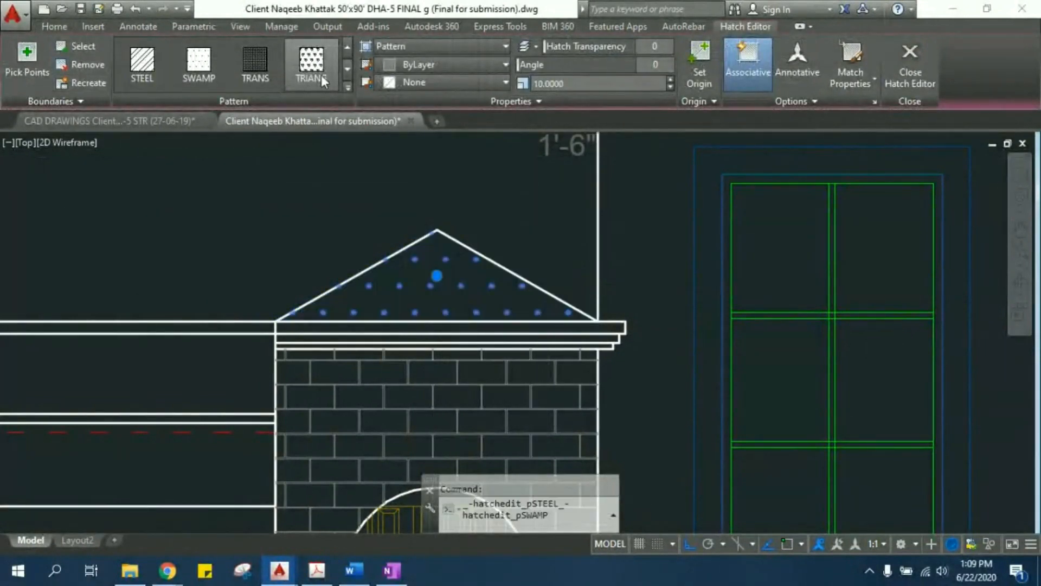
left_click(317, 76)
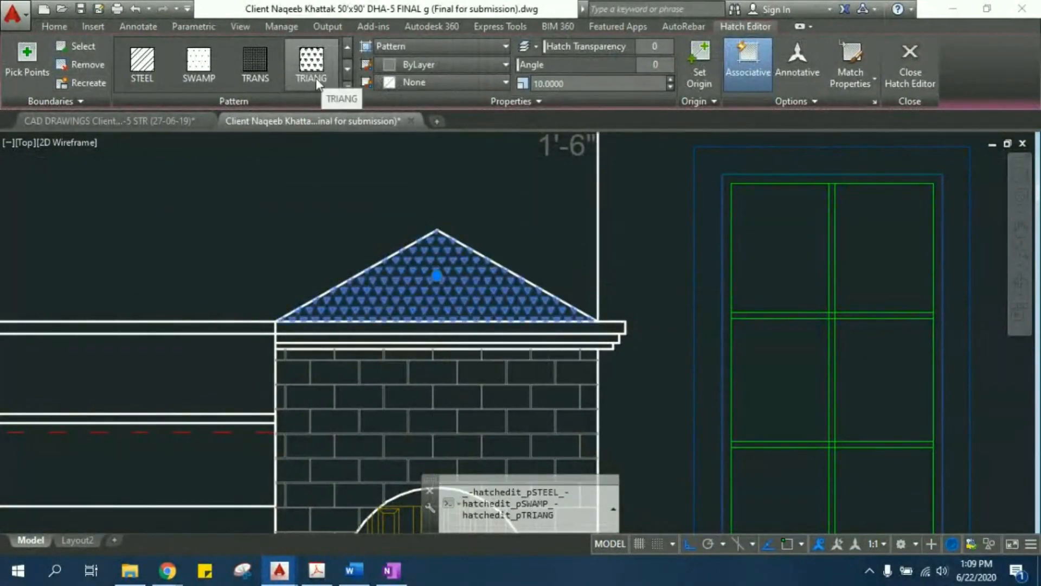
left_click(347, 84)
left_click(311, 226)
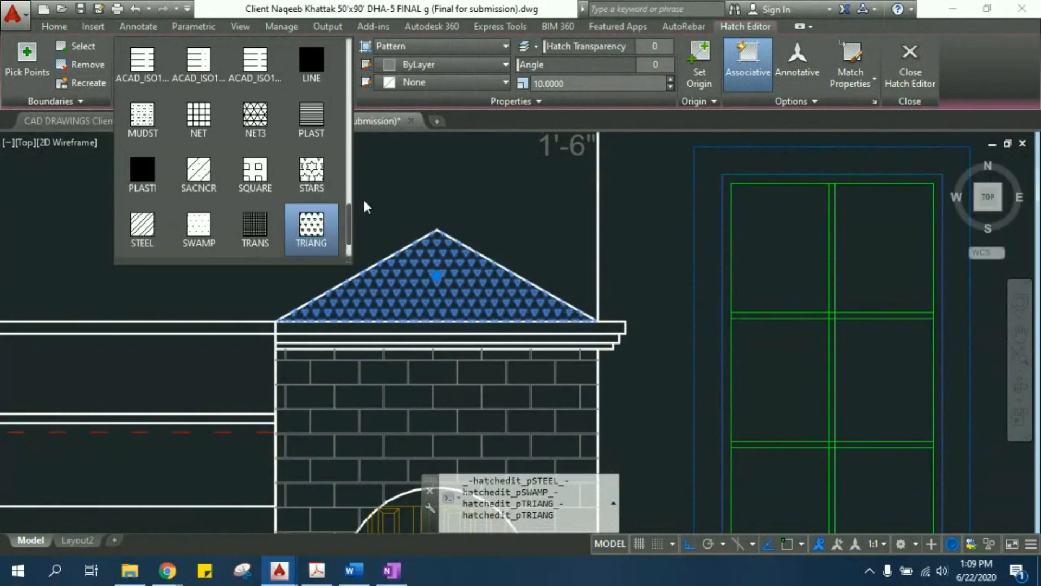
key("Escape")
key("Escape")
key("Escape")
- Examine the brick and lattice hatches in the front elevation and the section drawing
scroll(267, 176, "down", 5)
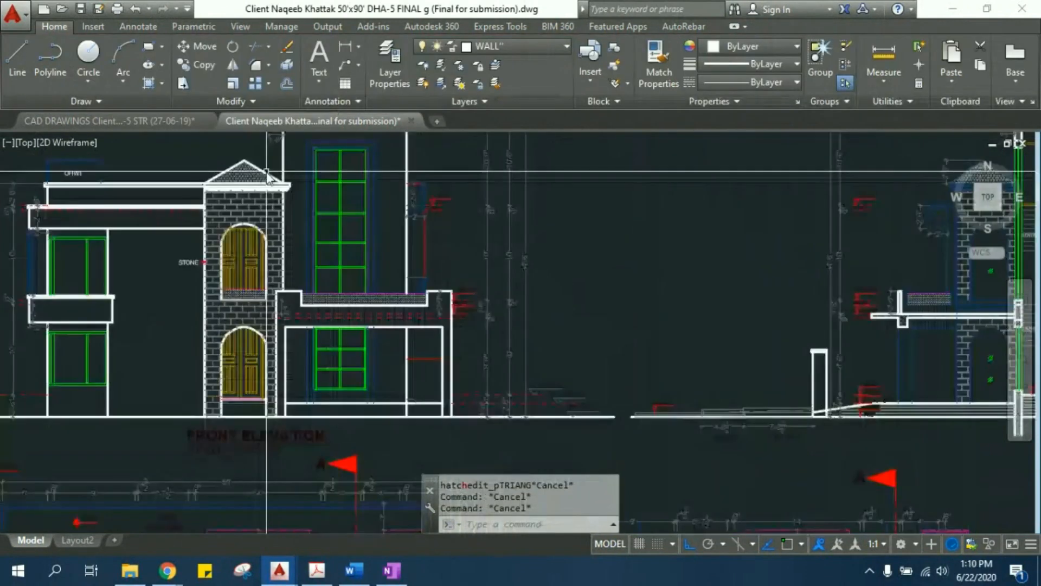
scroll(266, 176, "down", 3)
middle_click_drag(717, 270, 435, 213)
scroll(434, 213, "up", 5)
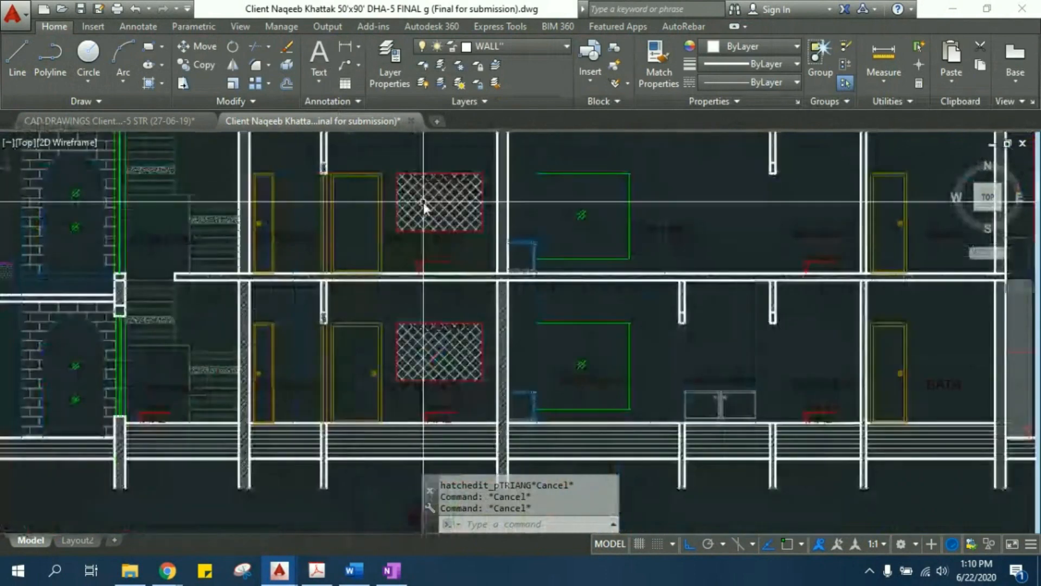
middle_click_drag(328, 227, 430, 294)
scroll(239, 196, "up", 6)
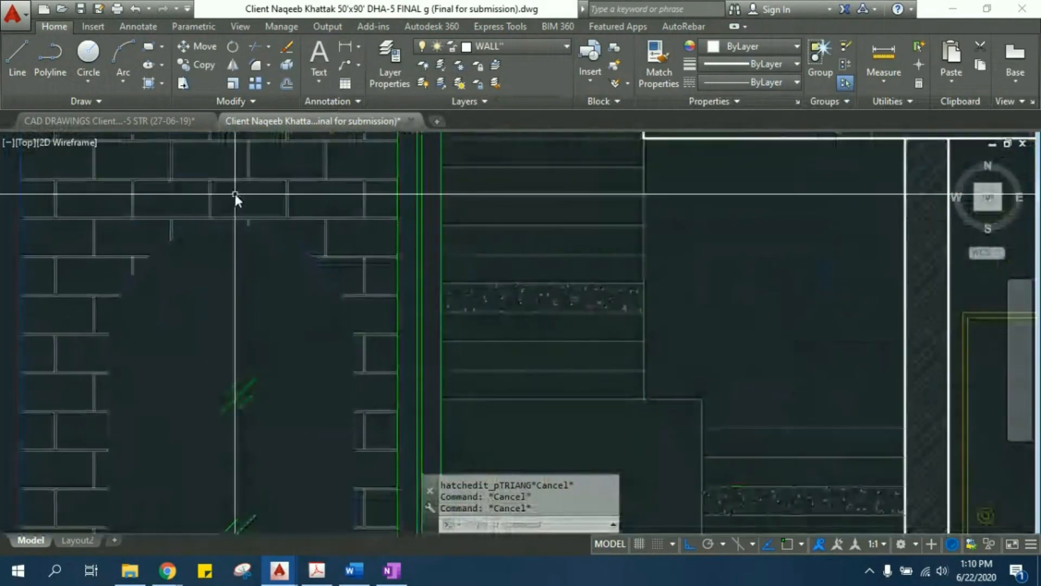
left_click(212, 186)
left_click(204, 168)
scroll(236, 228, "down", 3)
key("Escape")
key("Escape")
- Start a hatch with the TRIANG pattern and preview it in the closed areas of the practice plan
scroll(468, 370, "down", 3)
middle_click_drag(490, 353, 296, 310)
scroll(296, 311, "down", 4)
scroll(427, 323, "down", 4)
middle_click_drag(558, 314, 232, 254)
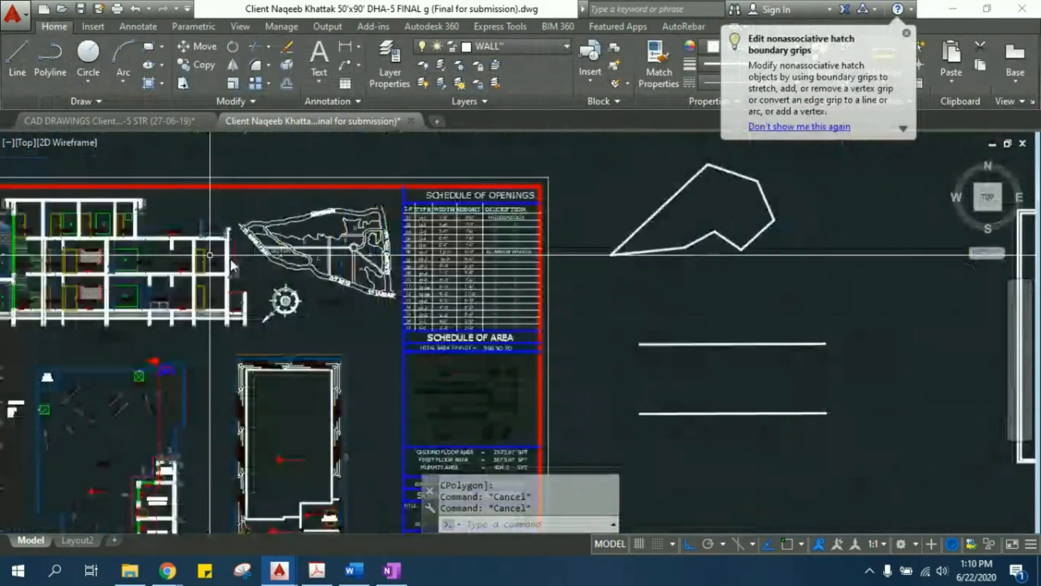
middle_click_drag(688, 203, 287, 265)
scroll(739, 332, "up", 4)
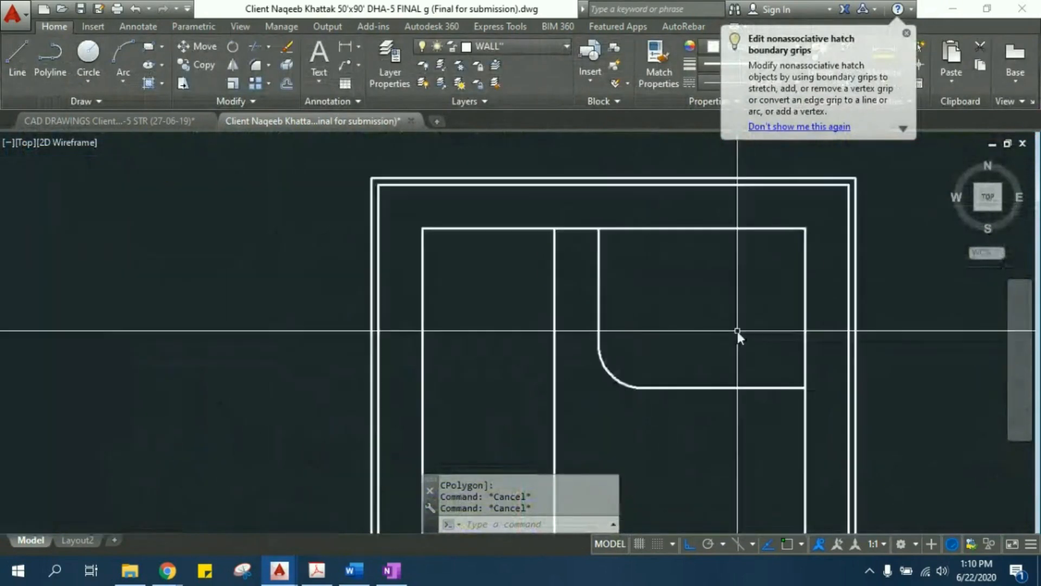
mouse_move(757, 309)
middle_mouse_down()
mouse_move(575, 289)
mouse_move(499, 301)
middle_mouse_up()
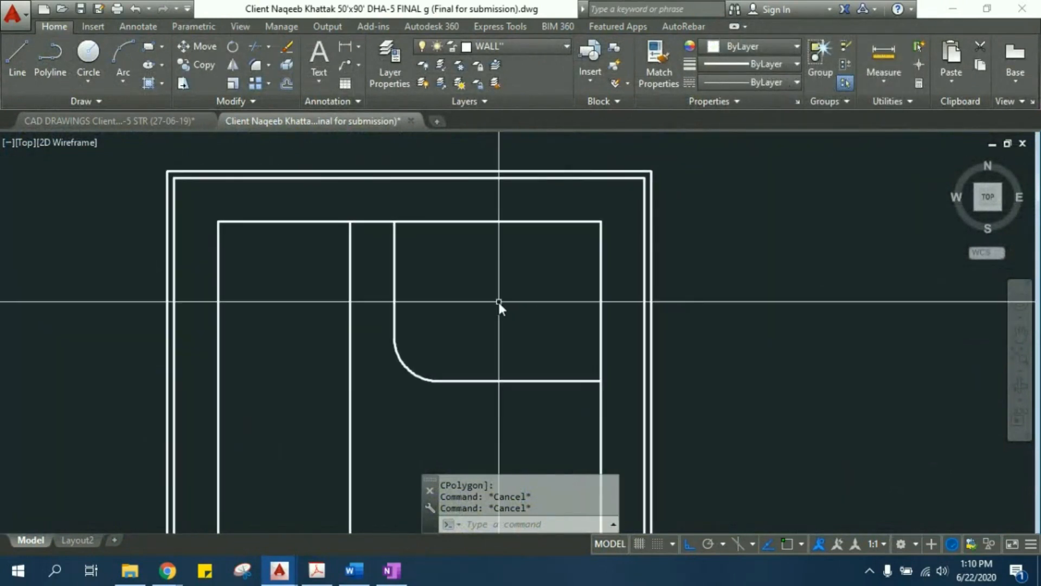
type("h")
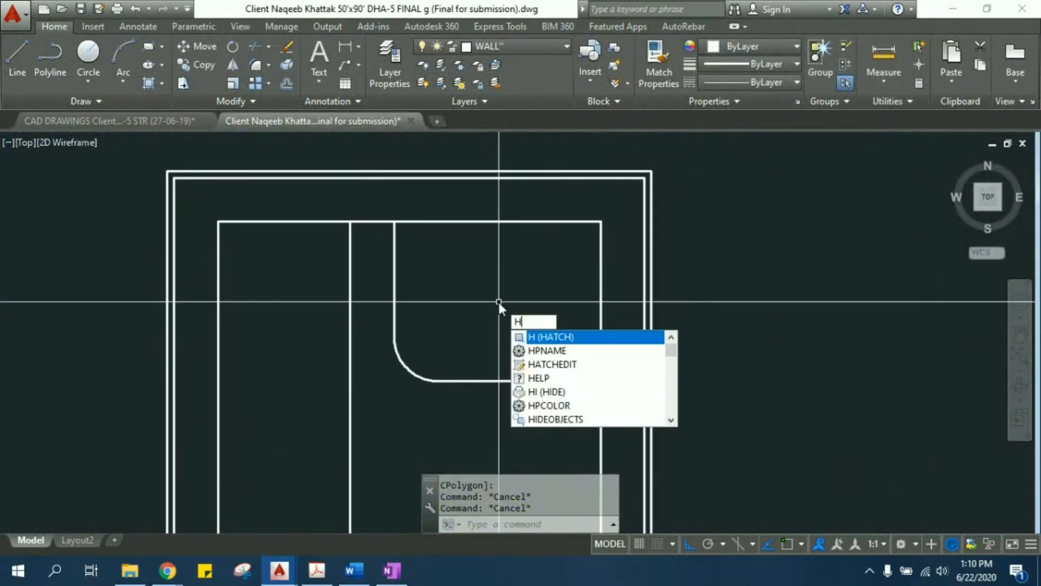
key("Return")
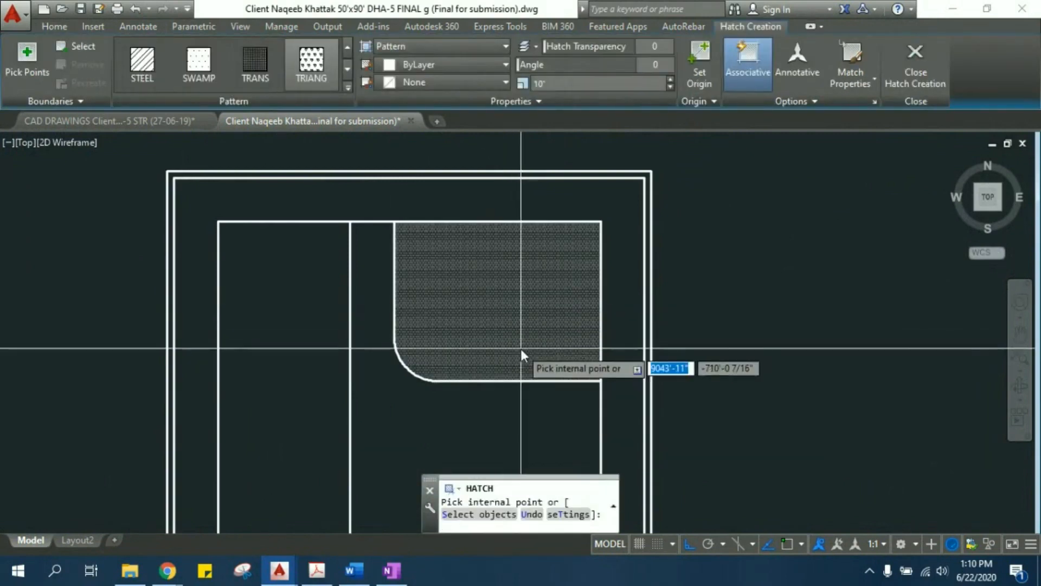
scroll(553, 286, "up", 2)
scroll(555, 284, "down", 5)
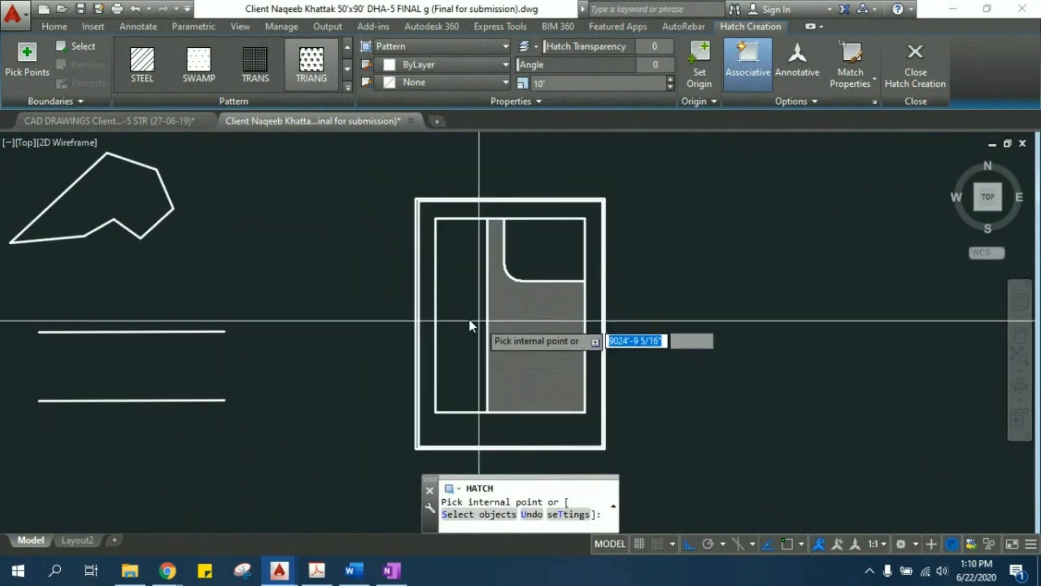
left_click(446, 318)
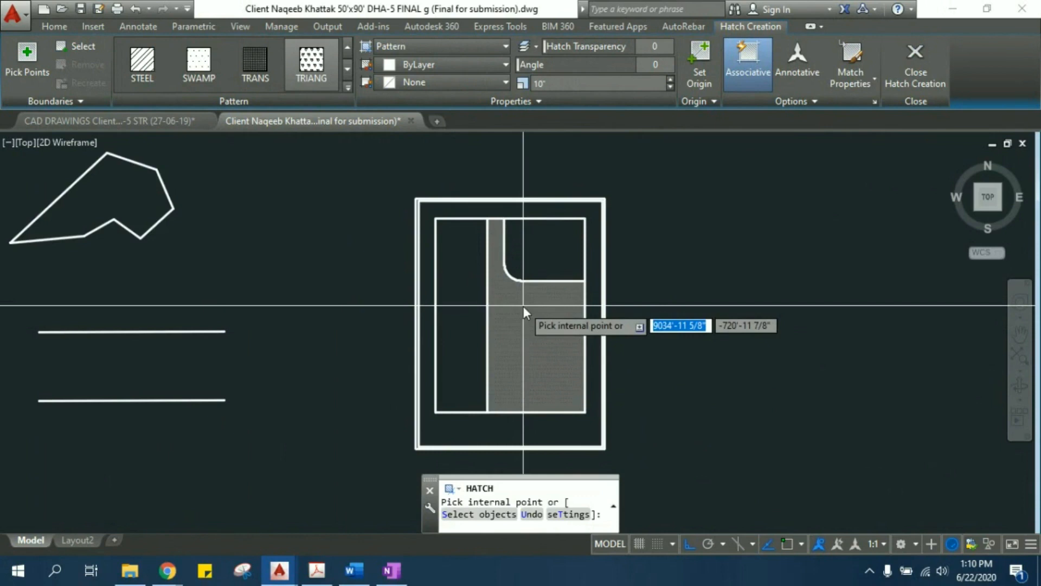
- Hatch the rounded-corner room of the practice plan with the TRIANG pattern
scroll(318, 399, "up", 4)
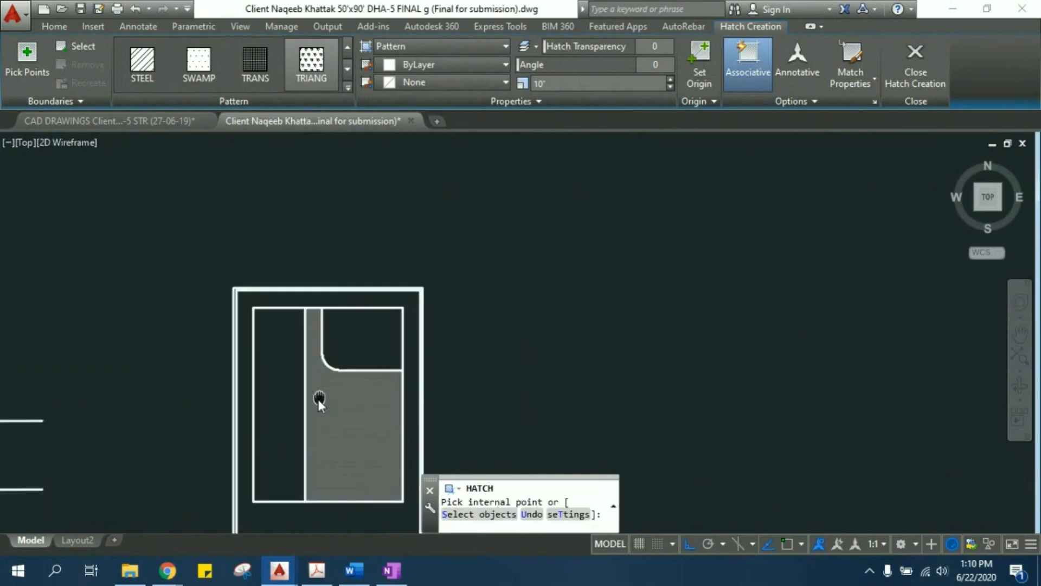
middle_click_drag(392, 299, 437, 273)
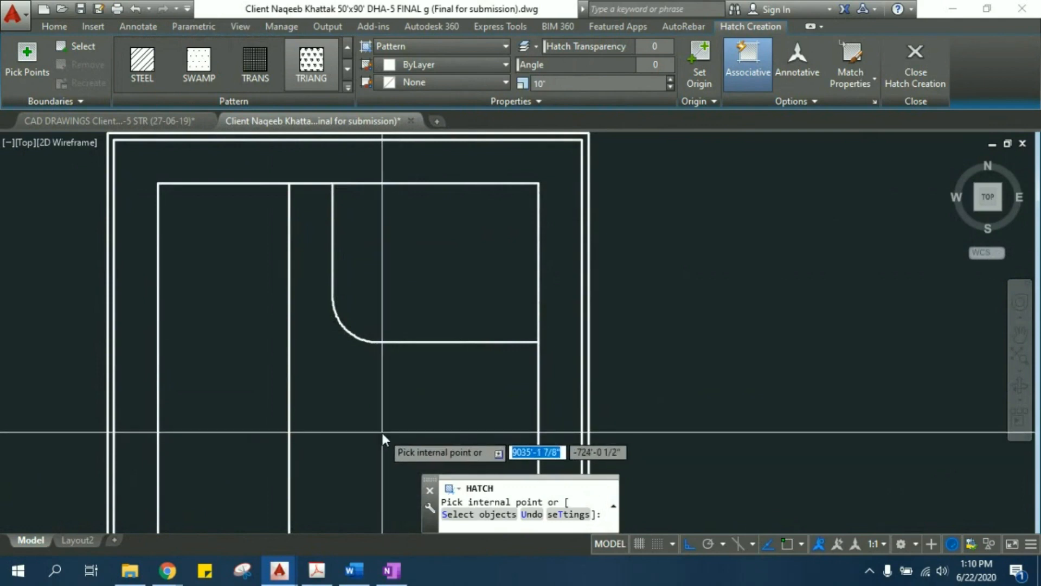
mouse_move(359, 434)
middle_mouse_down()
mouse_move(359, 364)
mouse_move(308, 350)
mouse_move(278, 371)
middle_mouse_up()
scroll(356, 380, "down", 2)
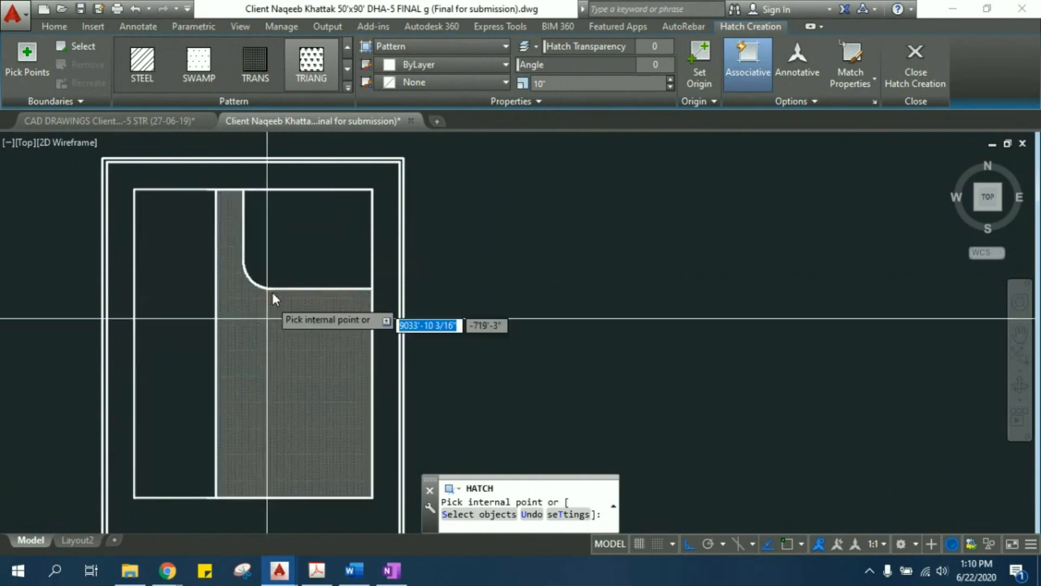
middle_click_drag(290, 250, 330, 301)
scroll(331, 300, "up", 2)
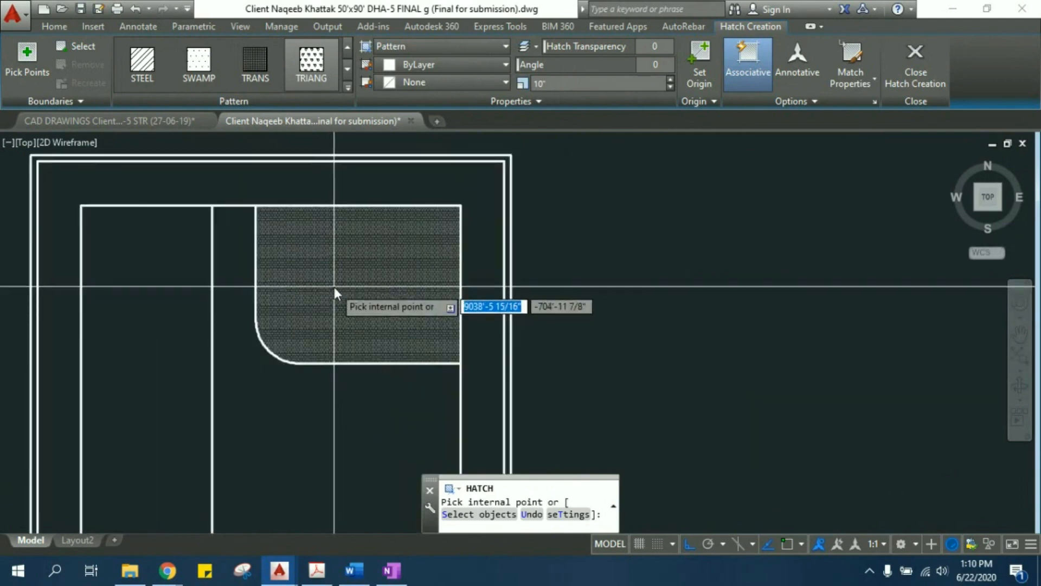
left_click(334, 286)
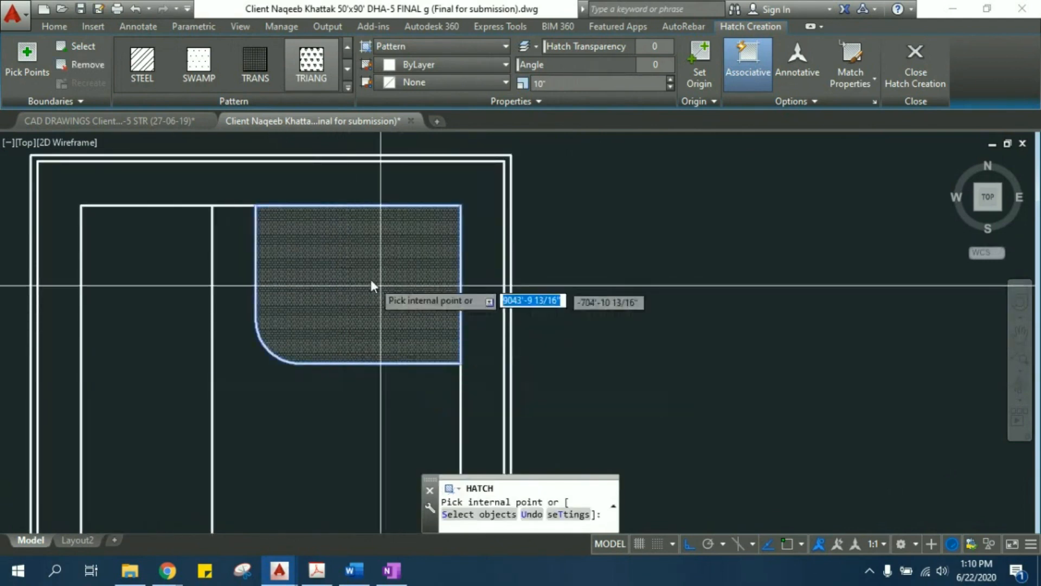
scroll(361, 308, "up", 2)
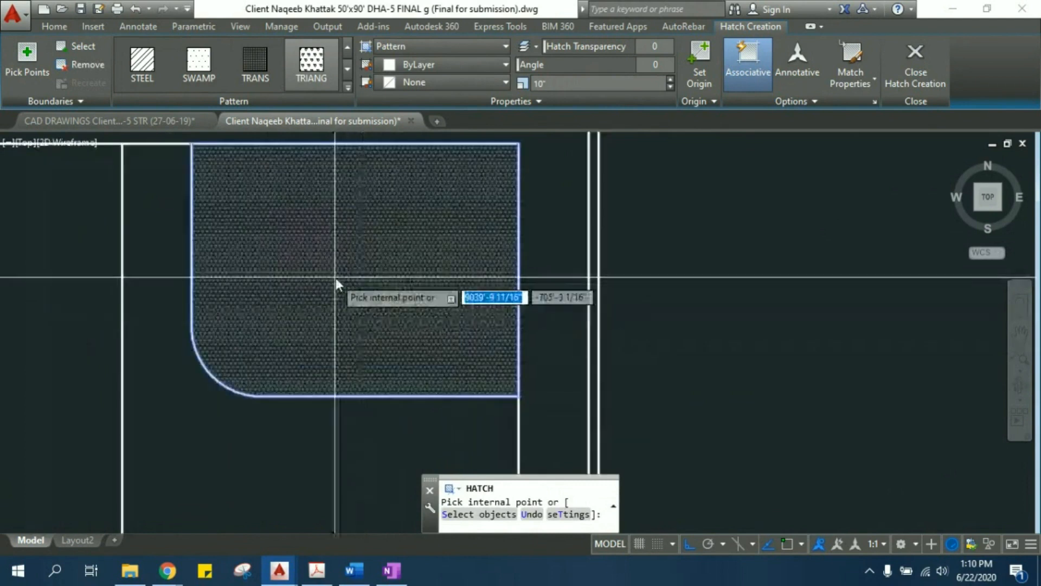
middle_click_drag(337, 291, 418, 363)
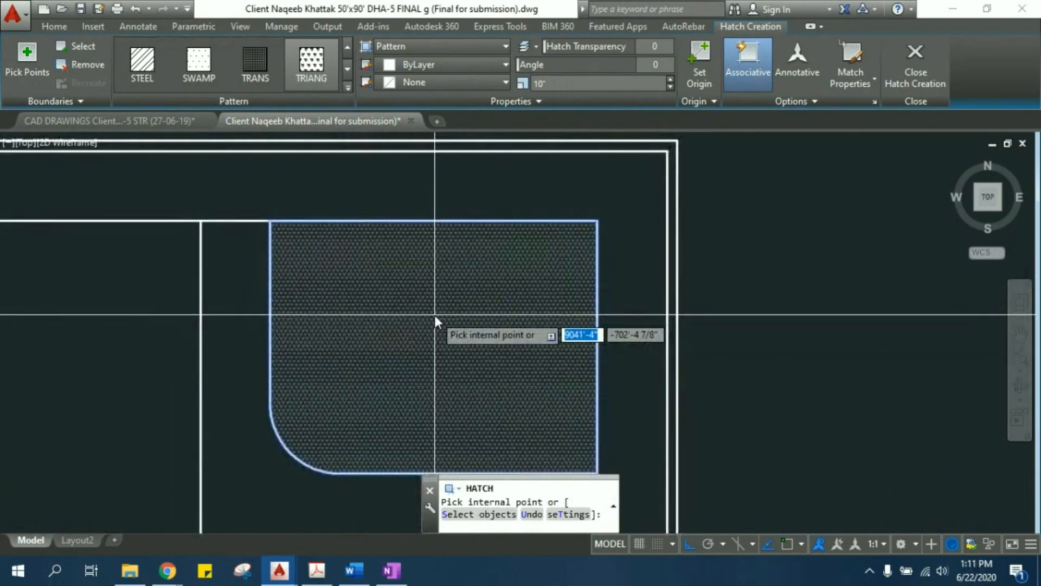
key("Escape")
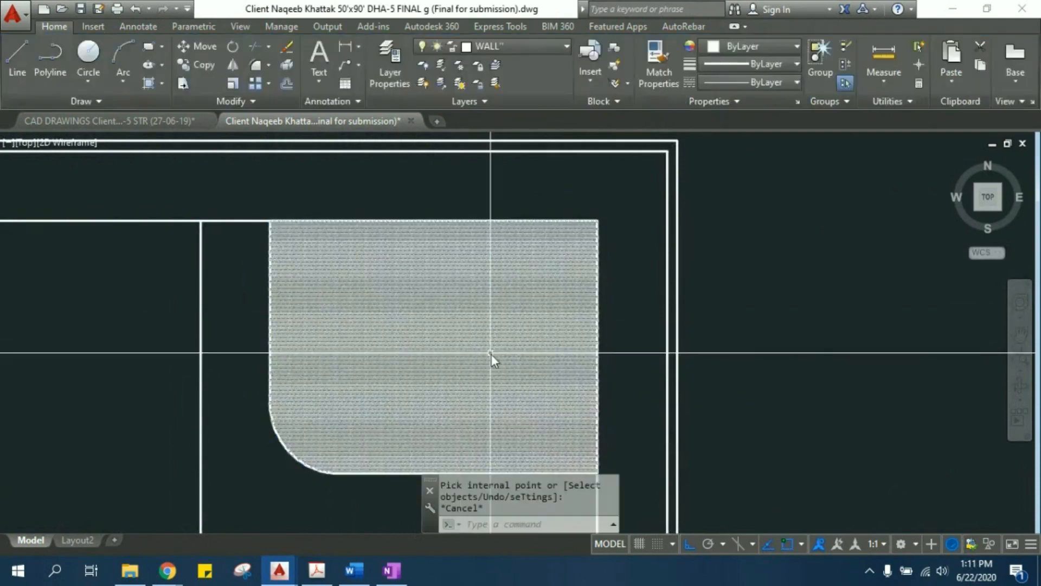
- Examine the scale and triangle pattern of the rounded-corner room's hatch up close
left_click(400, 333)
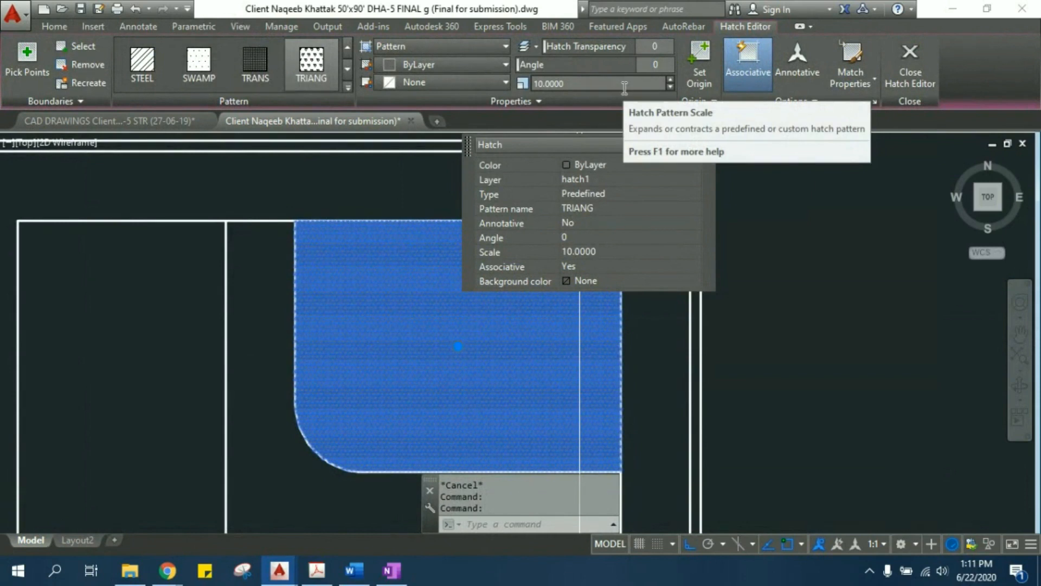
key("Escape")
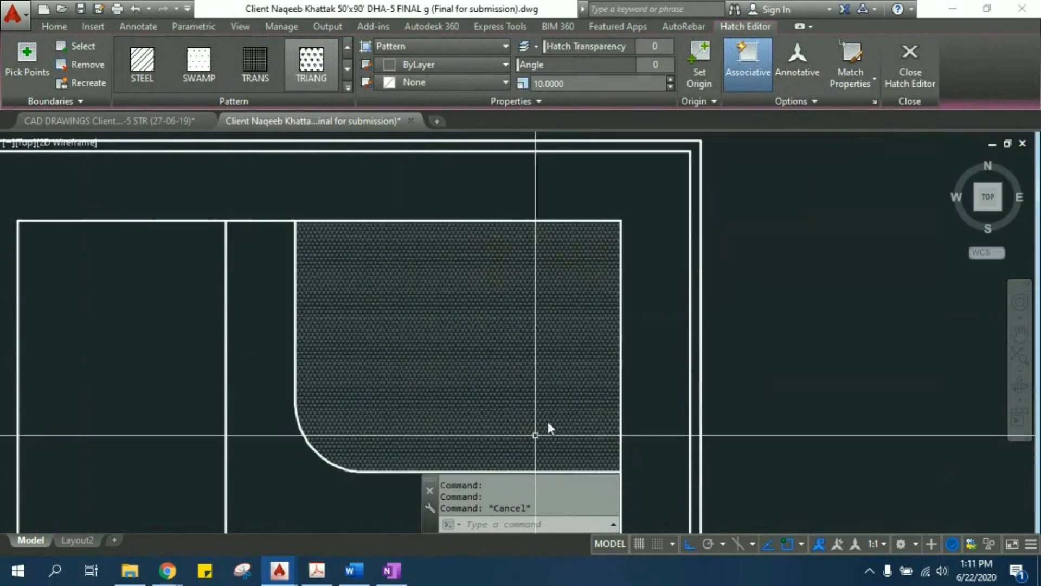
key("Escape")
scroll(490, 281, "down", 2)
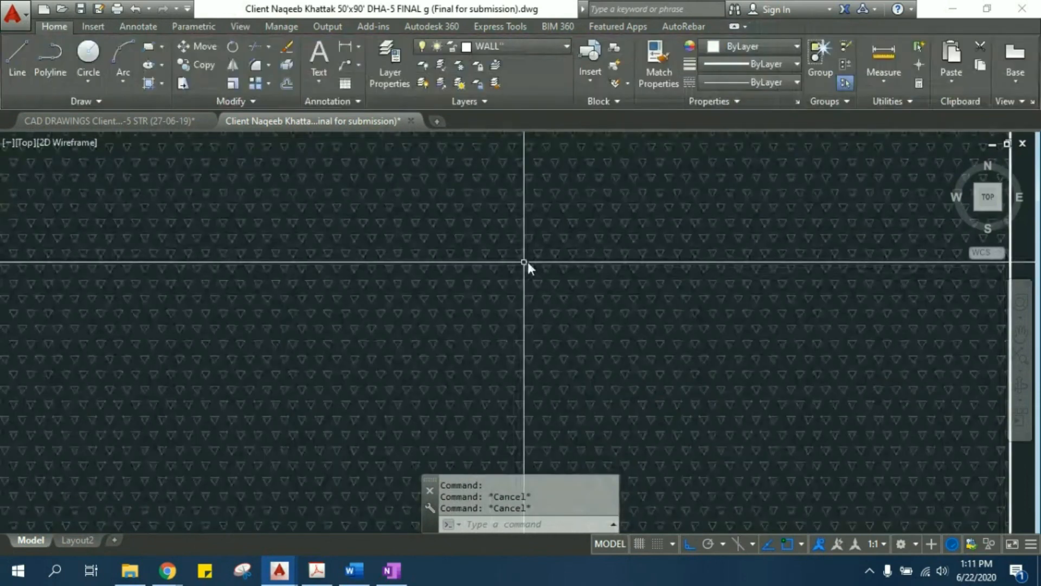
left_click(538, 323)
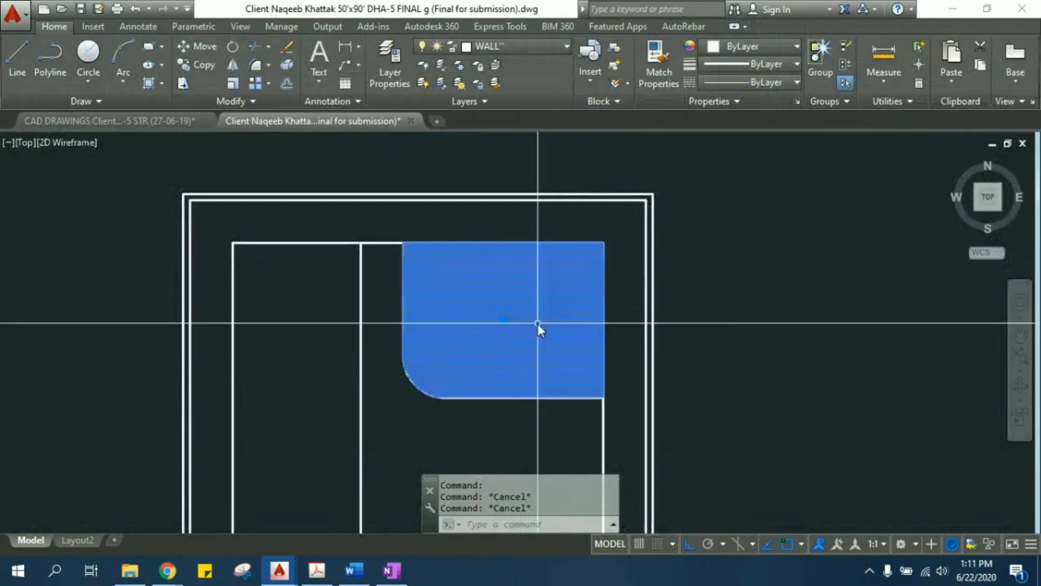
key("Escape")
- Set the rounded-corner room's hatch scale to 5 and check the resulting pattern density
left_click(527, 302)
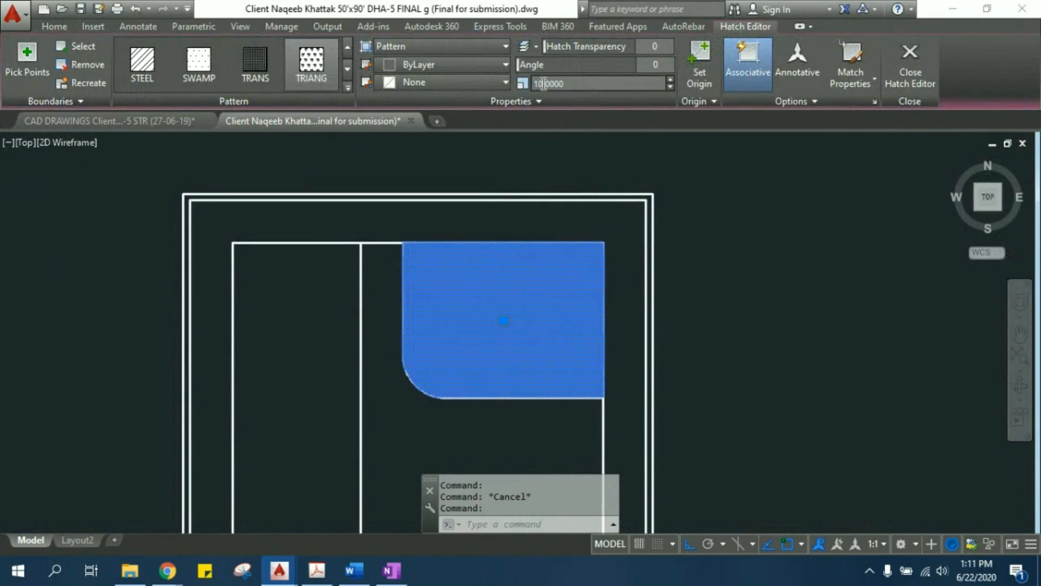
double_click(544, 84)
type("5")
key("Return")
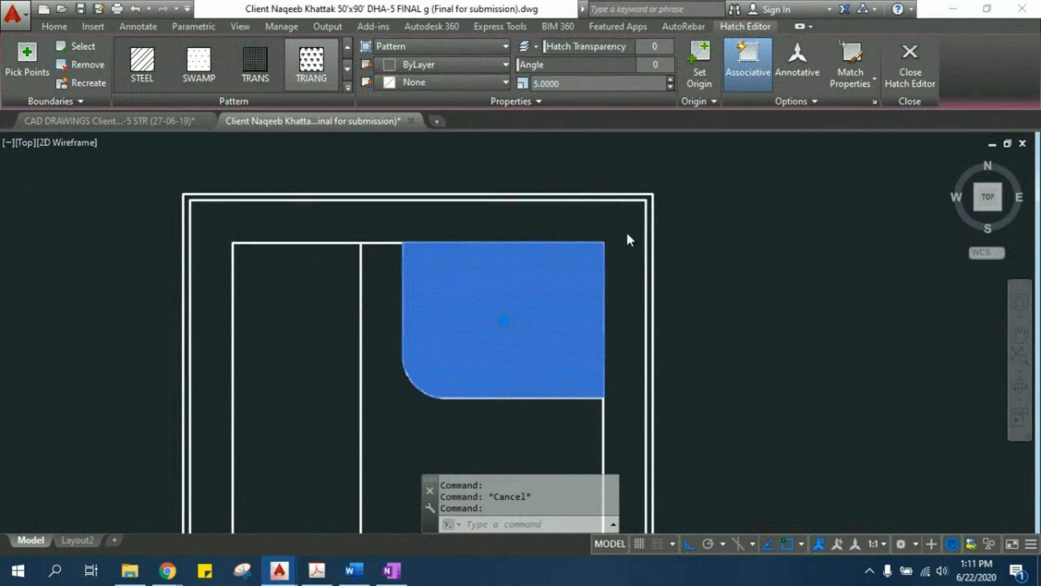
left_click(712, 271)
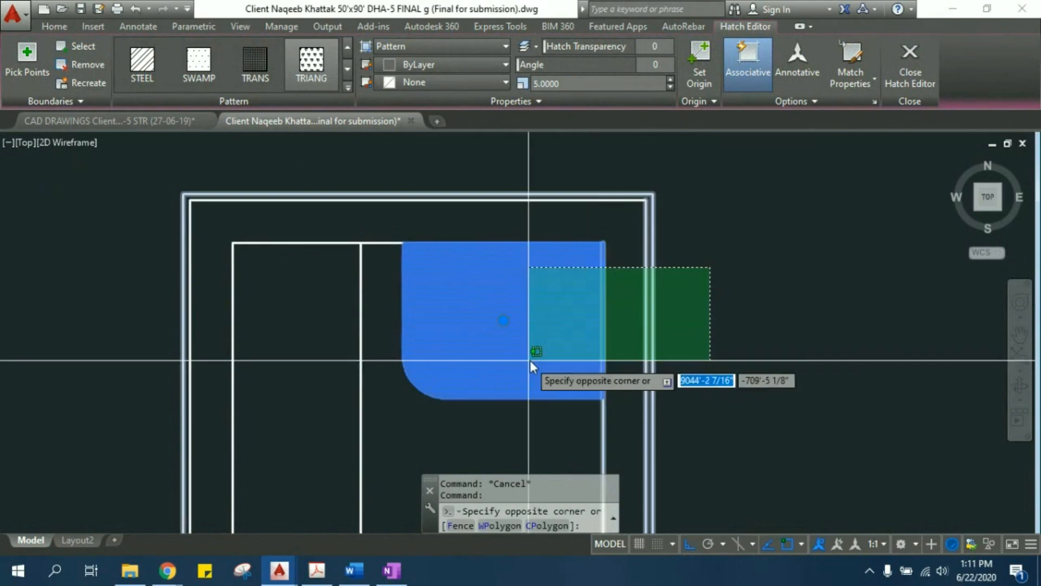
key("Escape")
key("Escape")
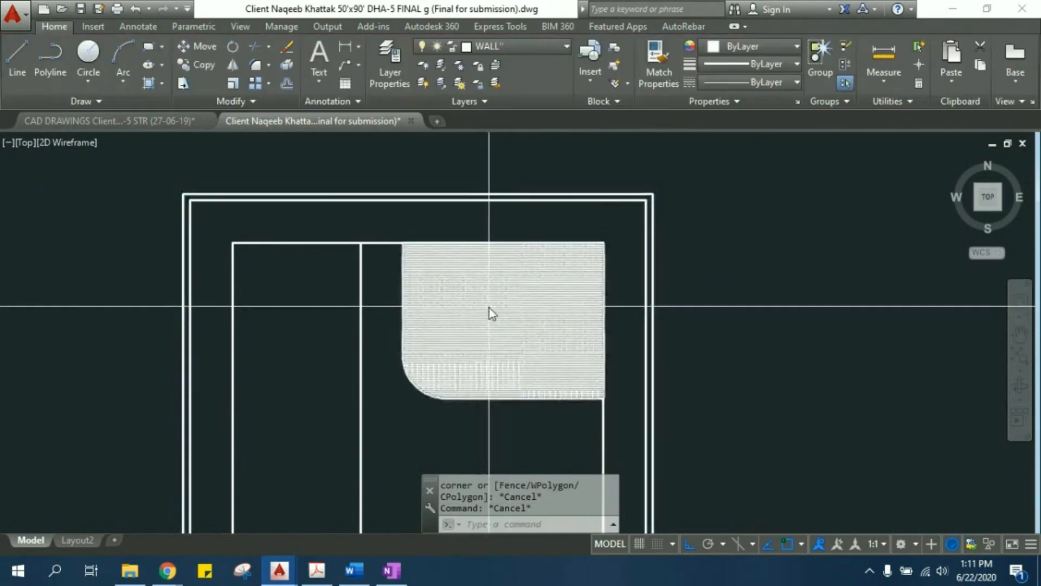
left_click(487, 287)
scroll(493, 304, "up", 6)
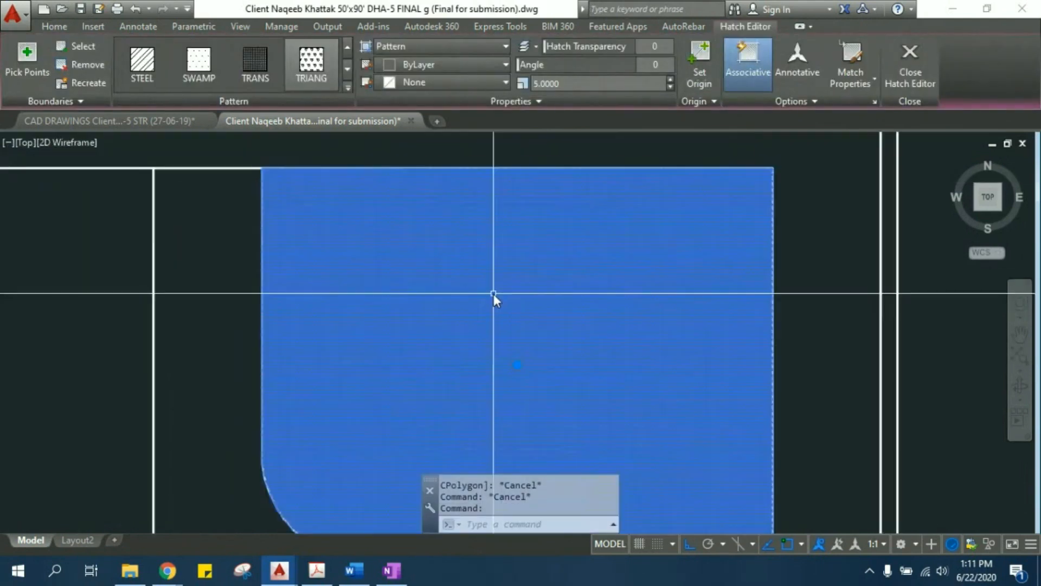
scroll(496, 311, "down", 8)
key("Escape")
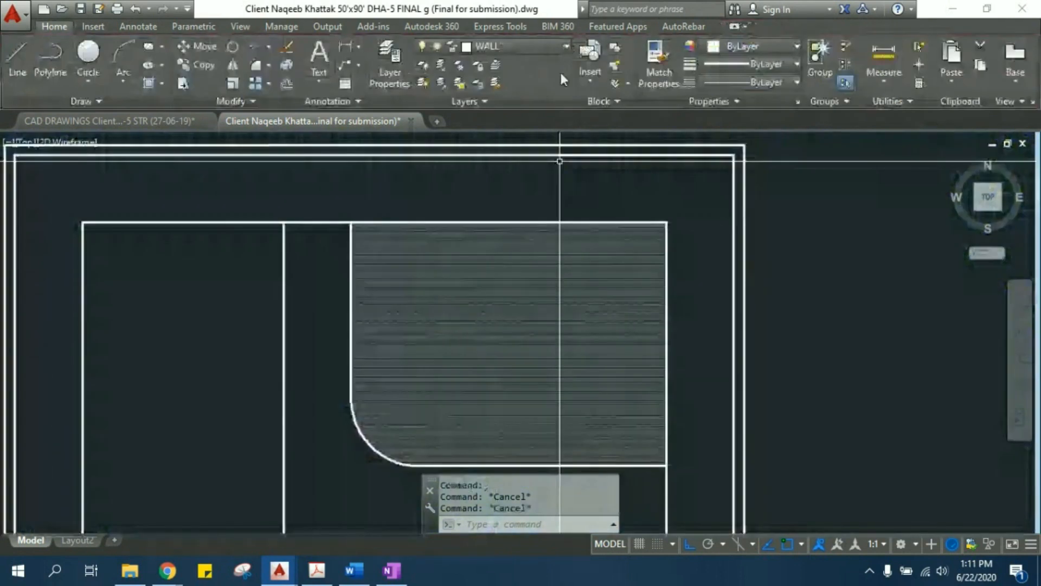
- Try an extremely large scale of 1000000 on the rounded-corner room's hatch and inspect the area
left_click(574, 298)
left_click(541, 87)
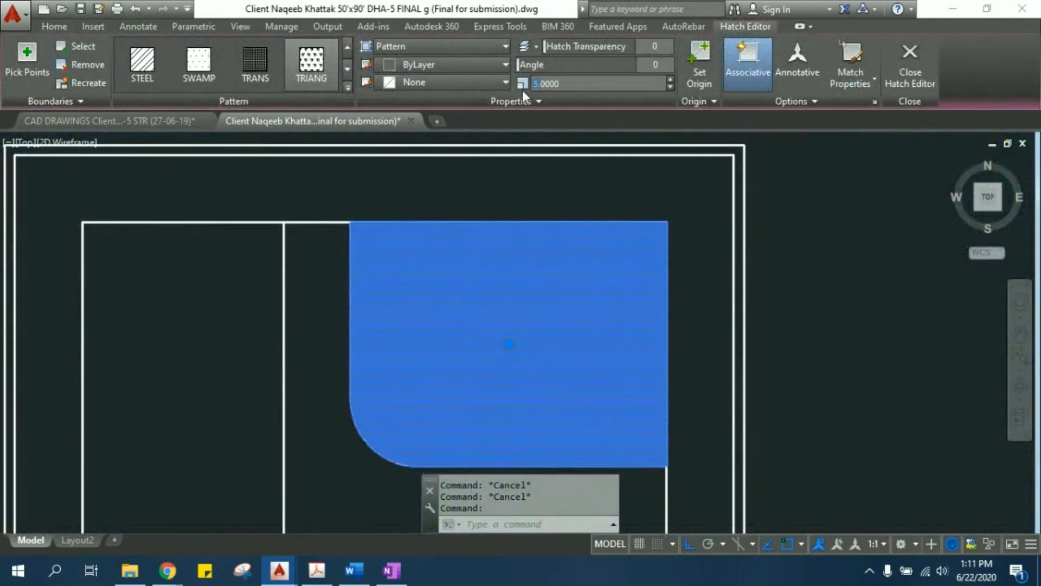
key("BackSpace")
type("50")
left_click_drag(561, 81, 493, 82)
type("10000")
left_click(574, 324)
key("Escape")
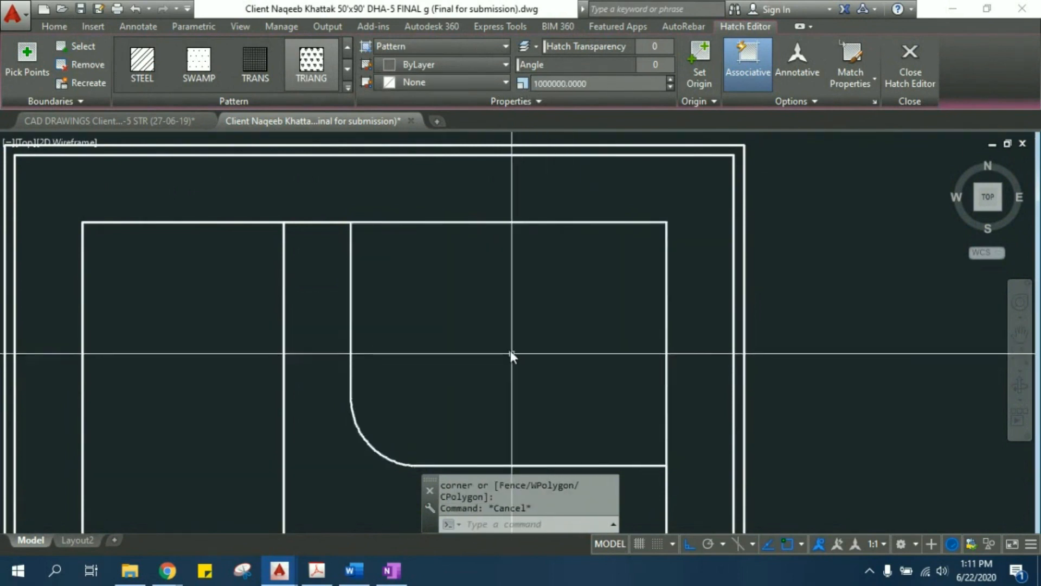
scroll(509, 350, "up", 2)
left_click(583, 225)
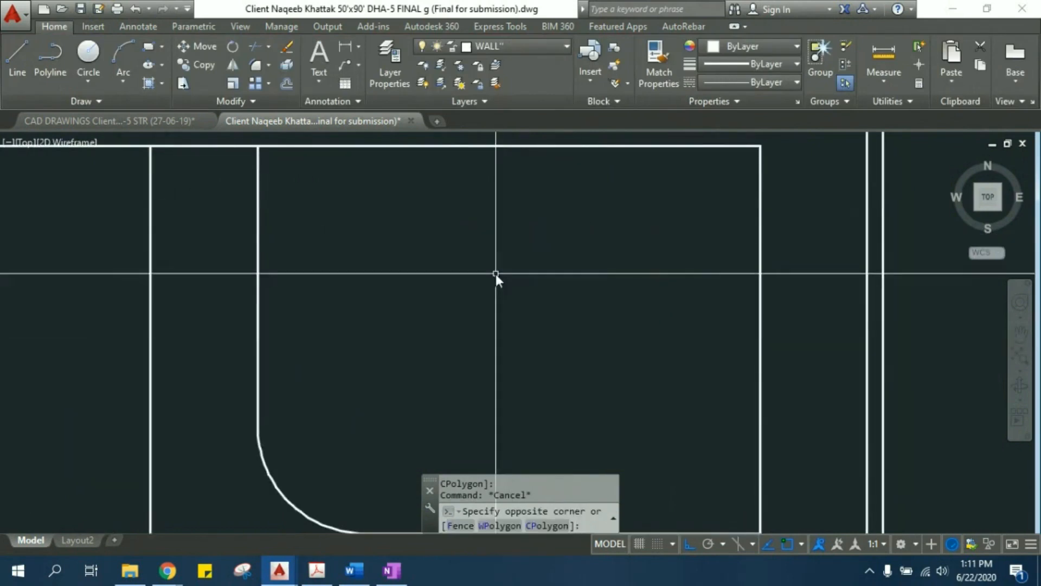
left_click(444, 307)
key("Escape")
- Undo the last scale change of the room's hatch
scroll(445, 307, "down", 4)
key("ctrl+z")
key("ctrl+z")
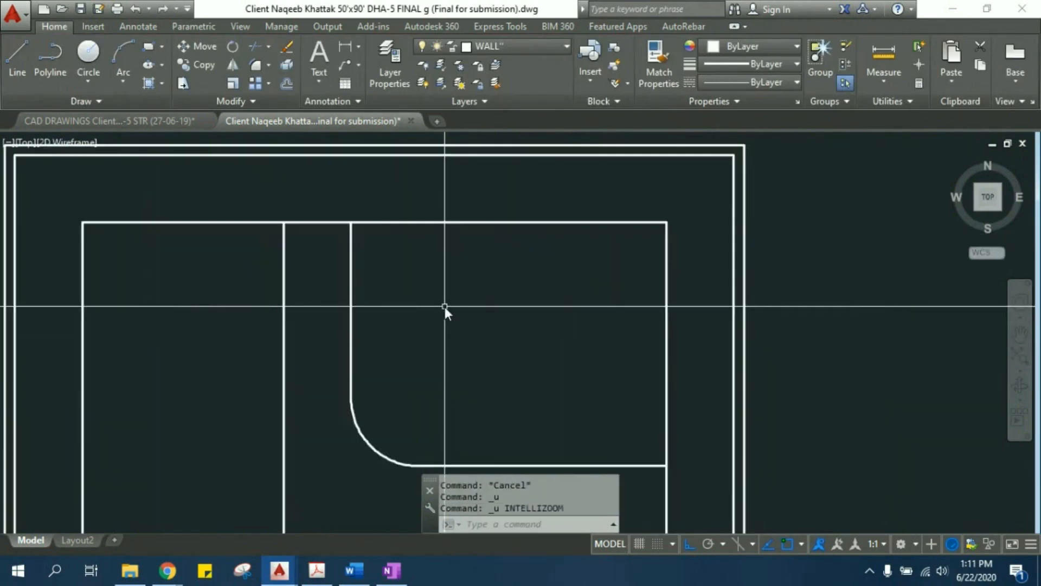
key("ctrl+z")
- Try scales of 15 and 25 on the rounded-corner room's TRIANG hatch and inspect the triangles
left_click(474, 296)
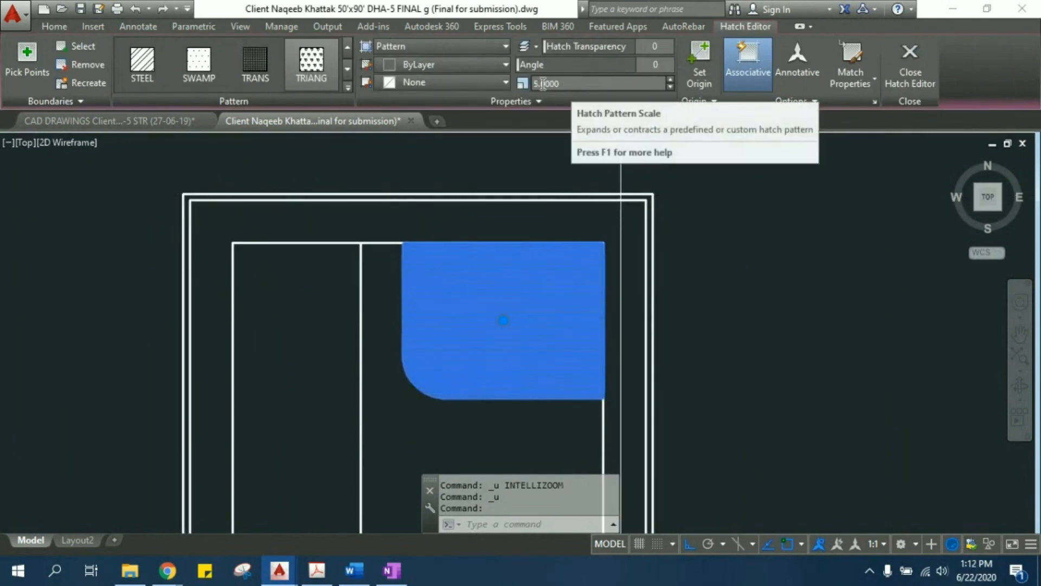
left_click(524, 84)
type("15")
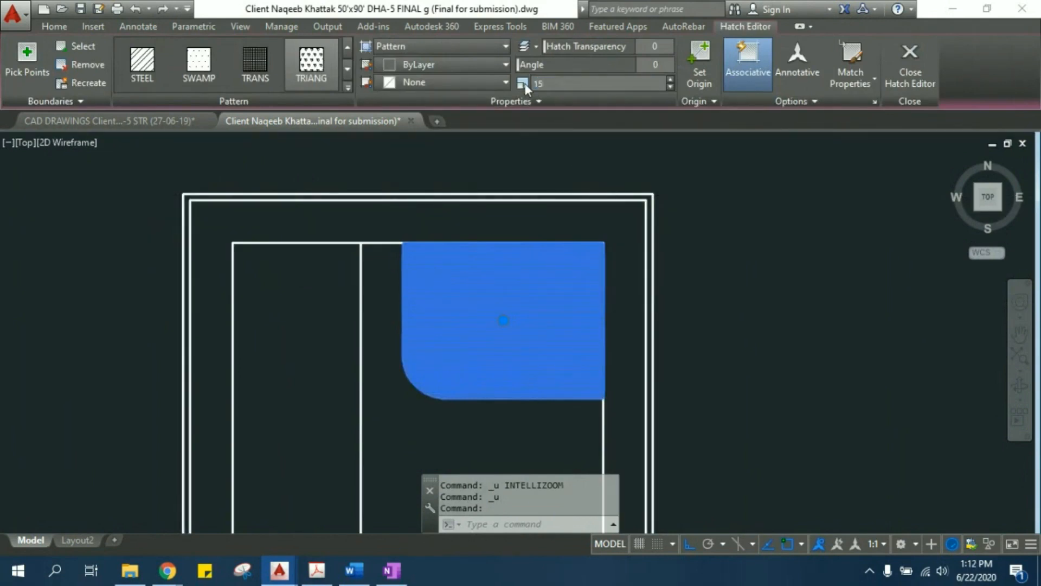
left_click(539, 85)
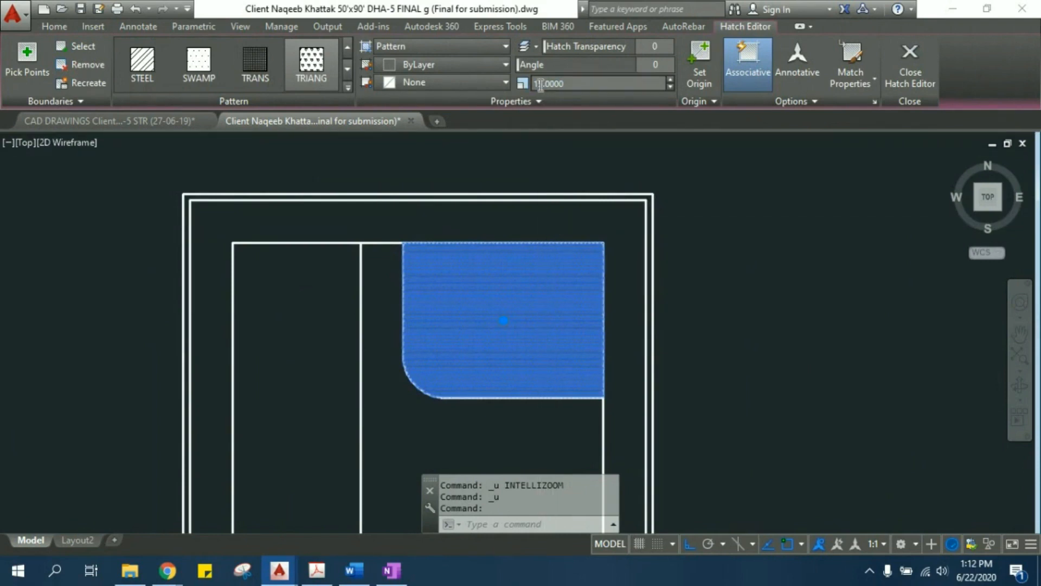
type("25")
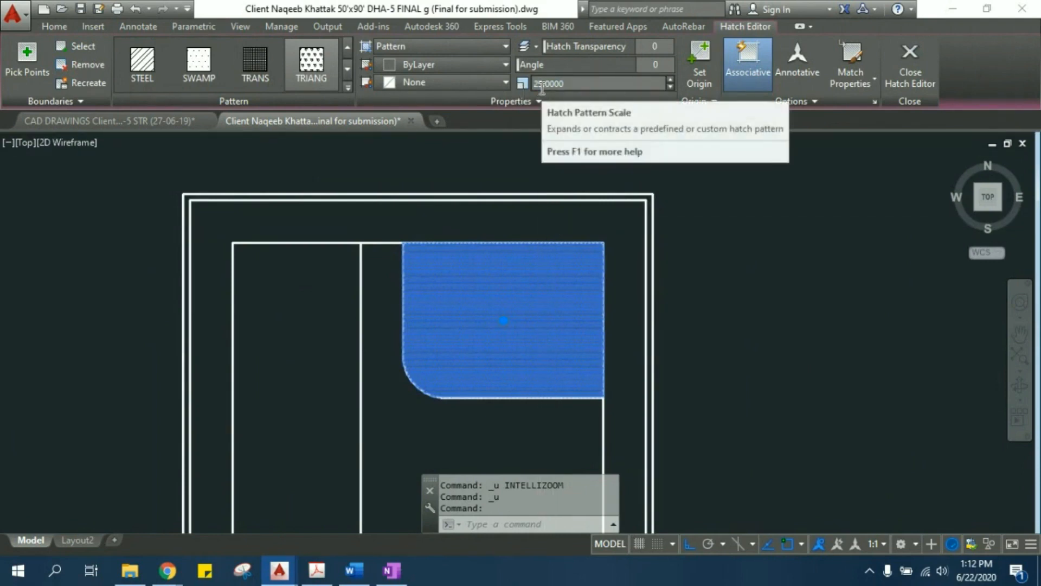
key("Return")
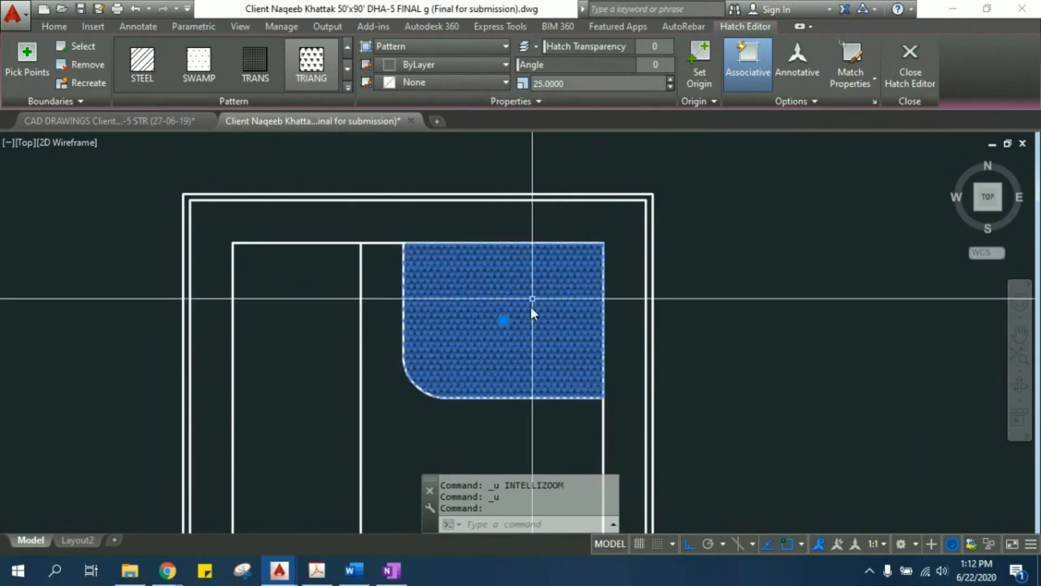
scroll(525, 321, "up", 4)
middle_click_drag(525, 321, 526, 344)
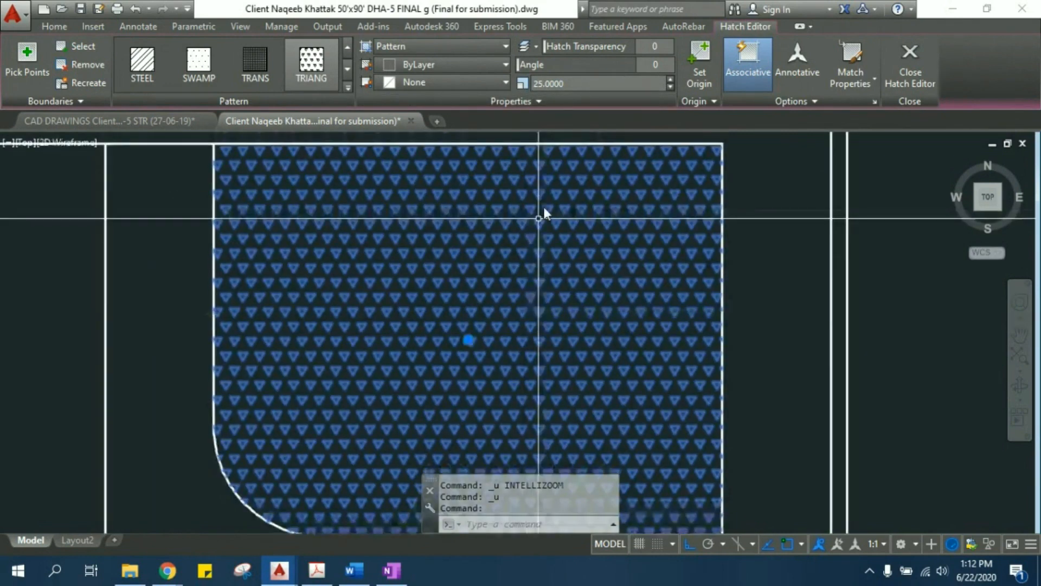
- Set the scale of the rounded-corner room's TRIANG hatch to 35
left_click(544, 85)
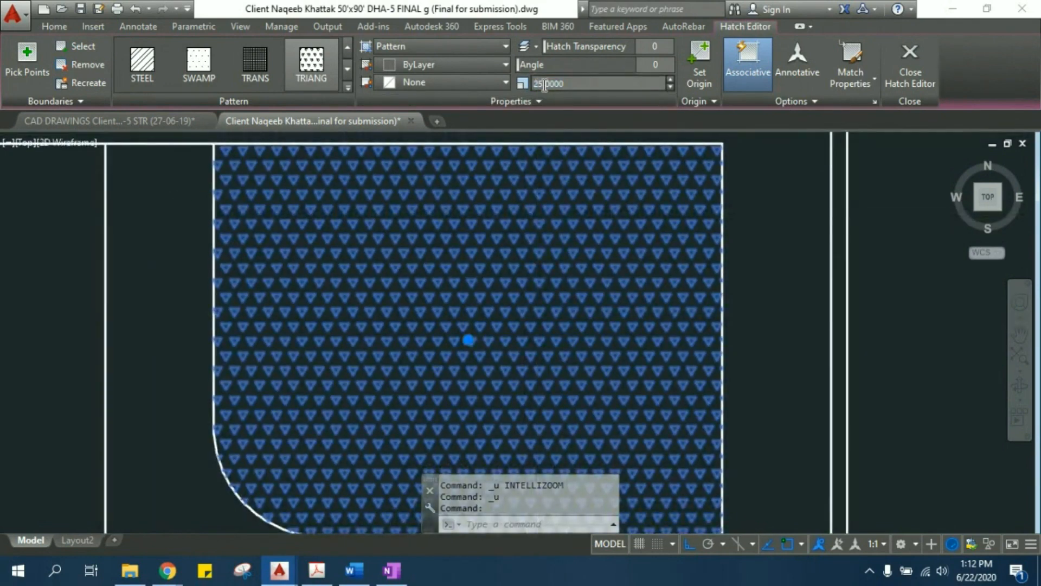
type("35")
key("Return")
scroll(530, 267, "down", 3)
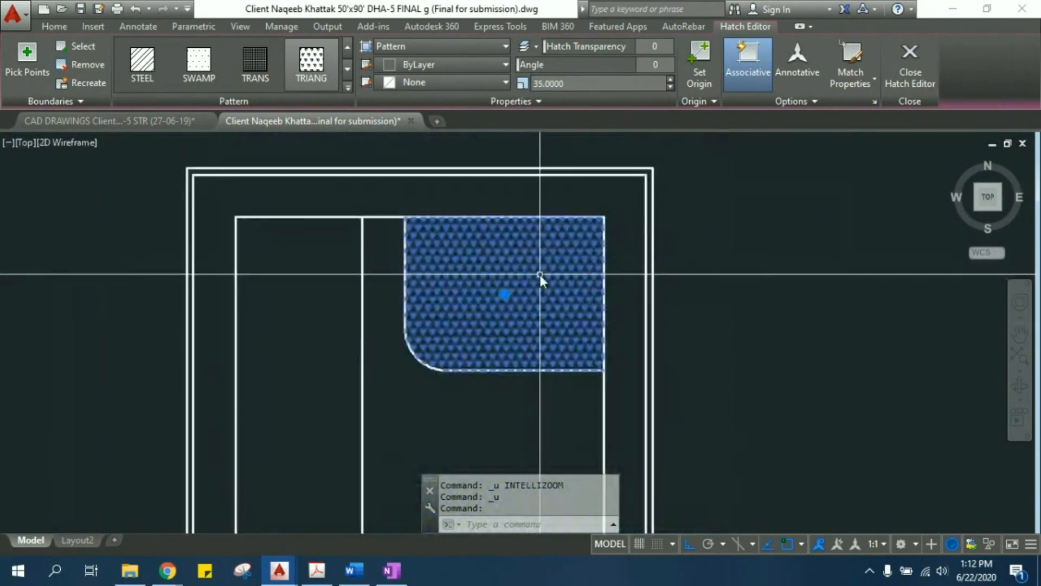
middle_click_drag(539, 274, 551, 268)
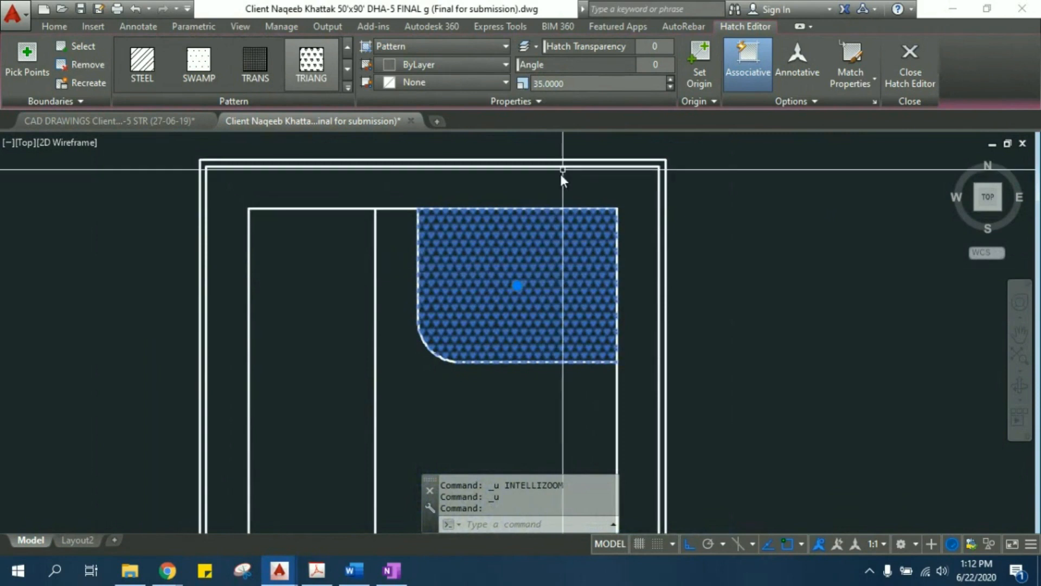
- Change the rounded-corner room's hatch pattern to STEEL and view it up close
left_click(346, 88)
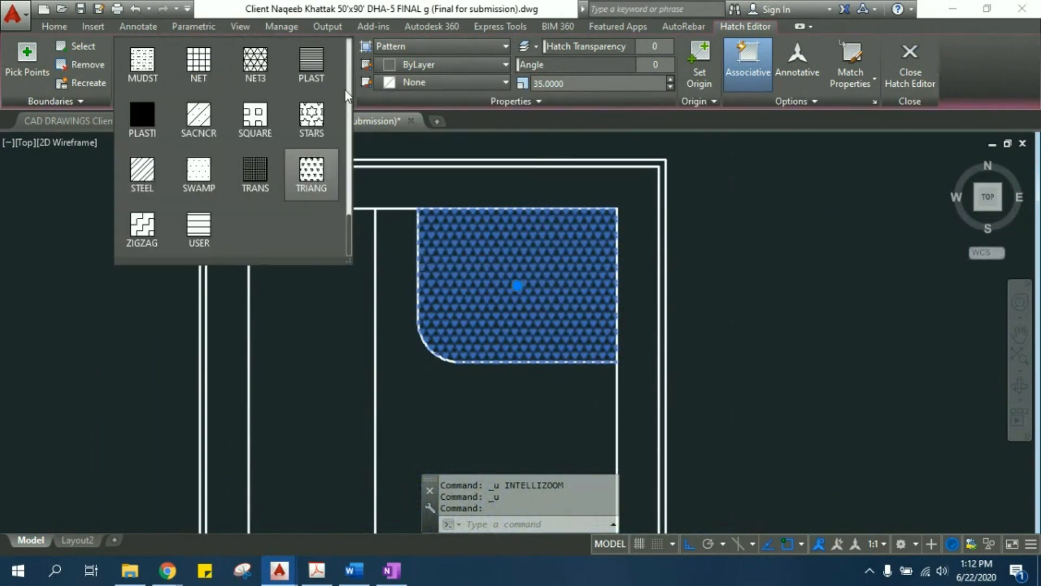
left_click(143, 173)
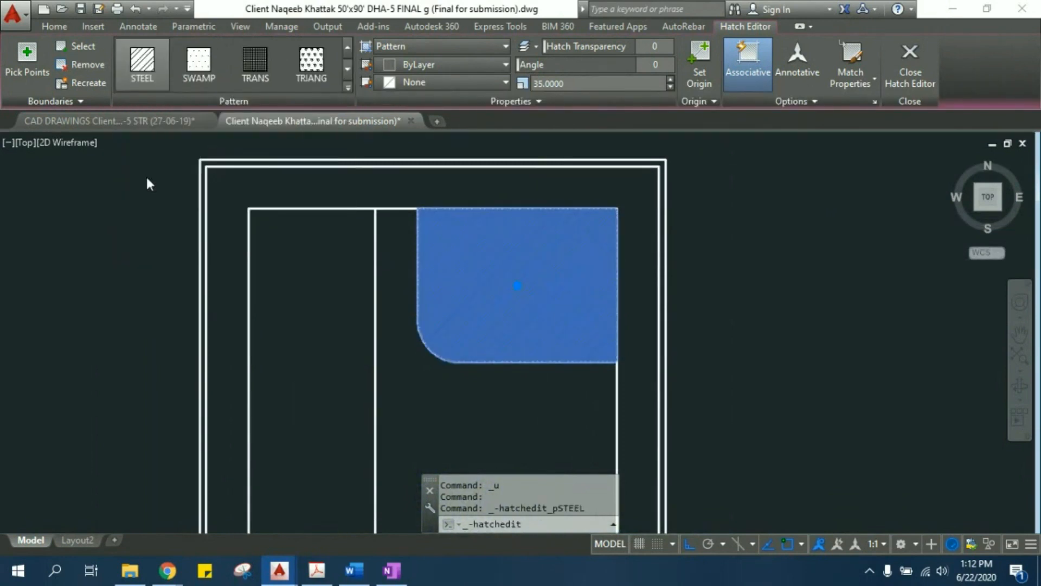
scroll(564, 316, "up", 5)
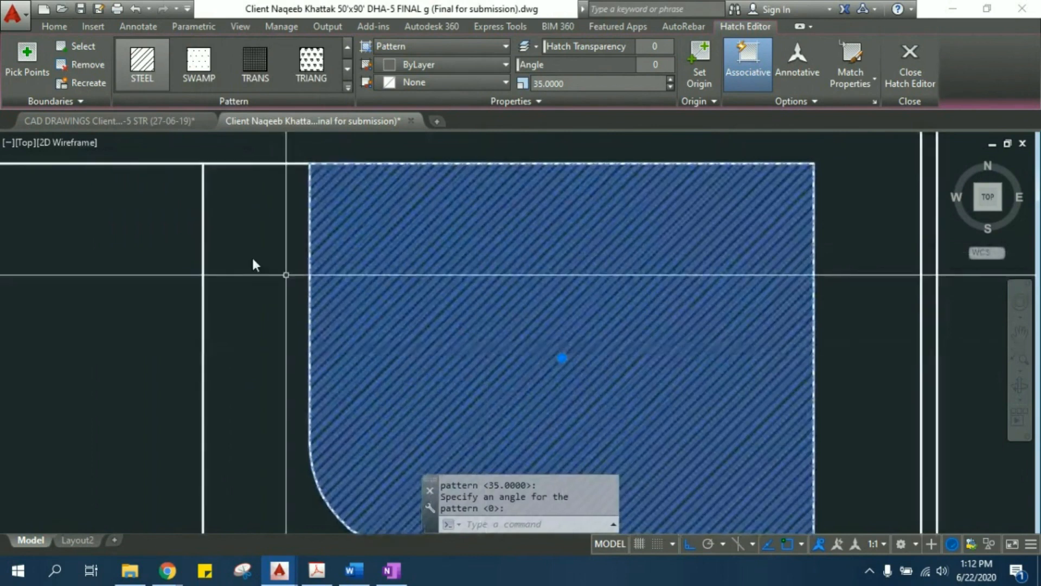
- Try the SWAMP, TRIANG, STARS, PLAST and NET3 patterns on the room's hatch and leave hatch editing
left_click(201, 76)
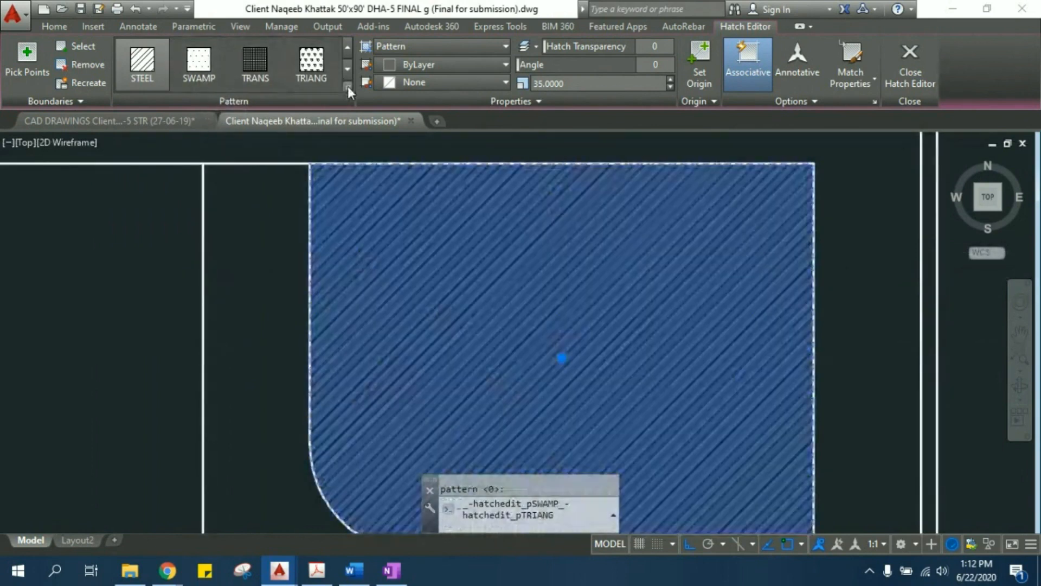
left_click(347, 87)
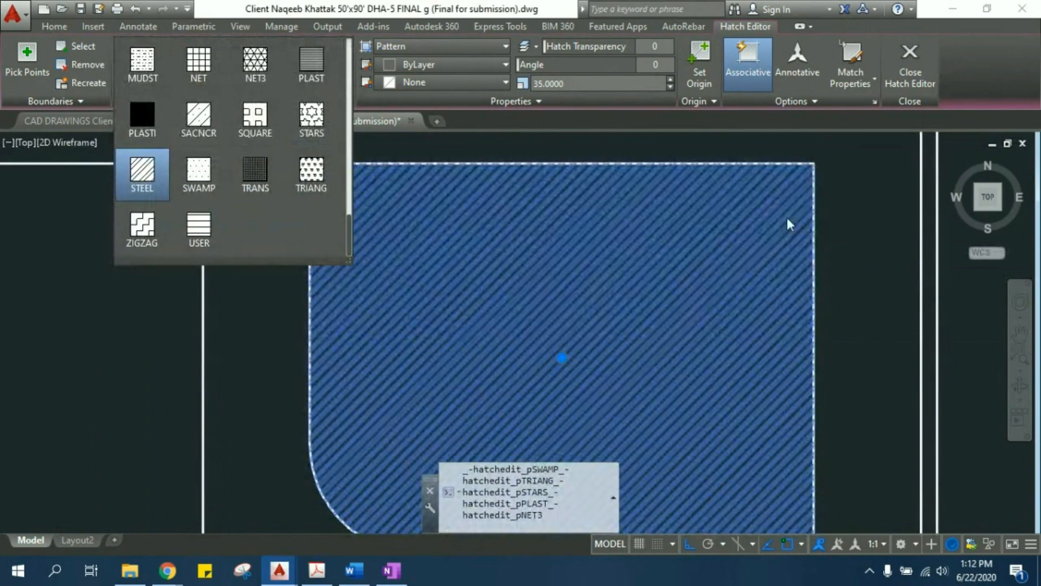
scroll(781, 231, "down", 2)
key("Escape")
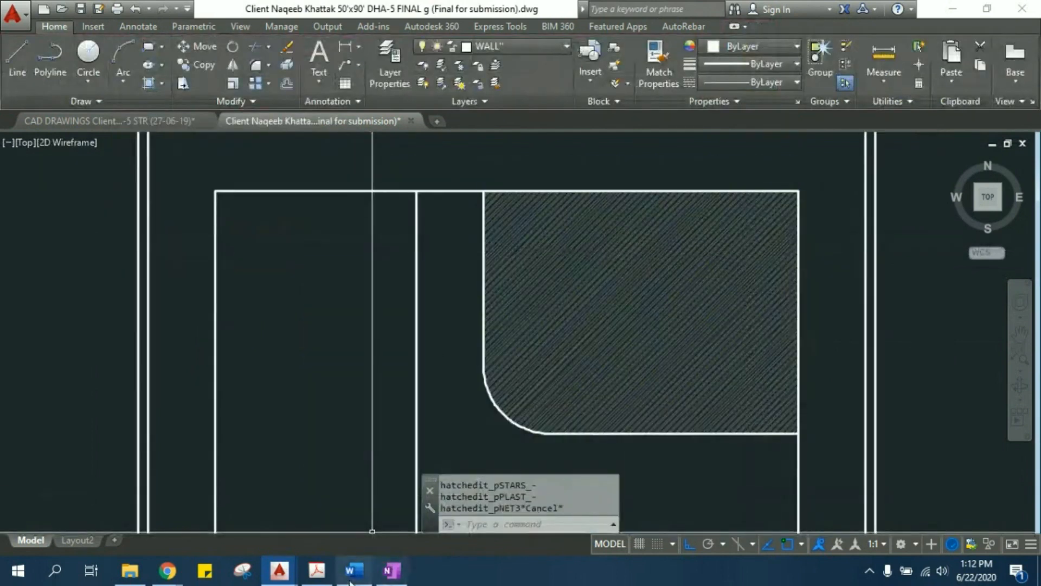
- Switch to the Autocad register notes in Word and look through the FILLET, line scale, STRETCH and MIRROR sections up to Lecture 06
left_click(352, 575)
scroll(435, 431, "down", 10)
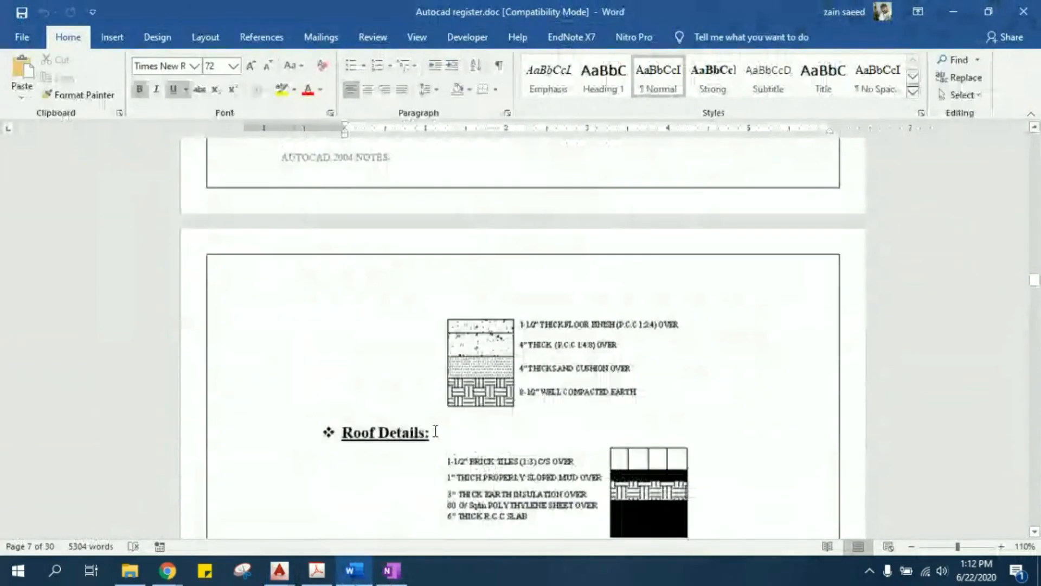
scroll(435, 431, "down", 4)
scroll(435, 431, "down", 10)
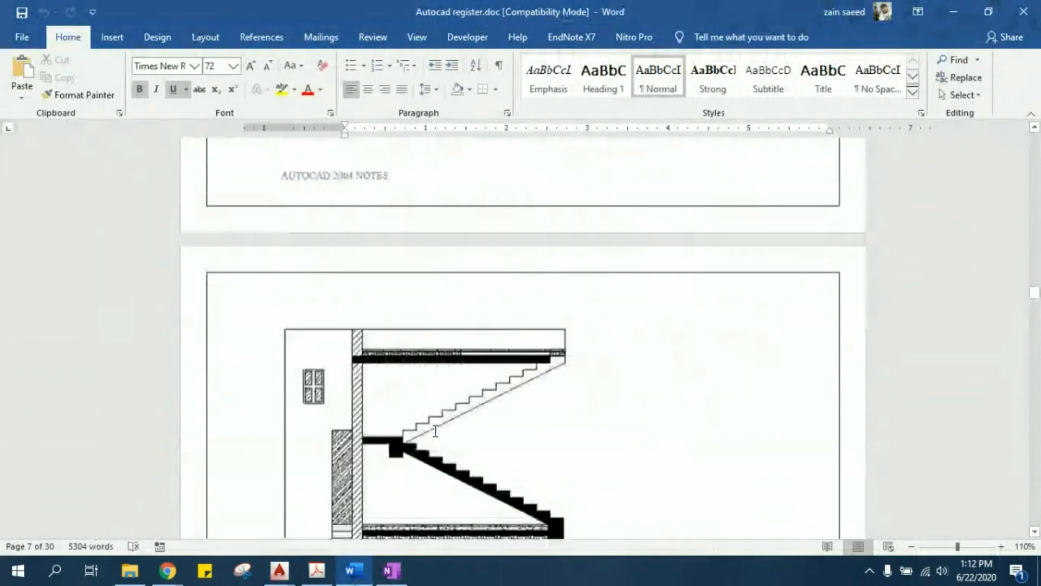
scroll(436, 431, "down", 7)
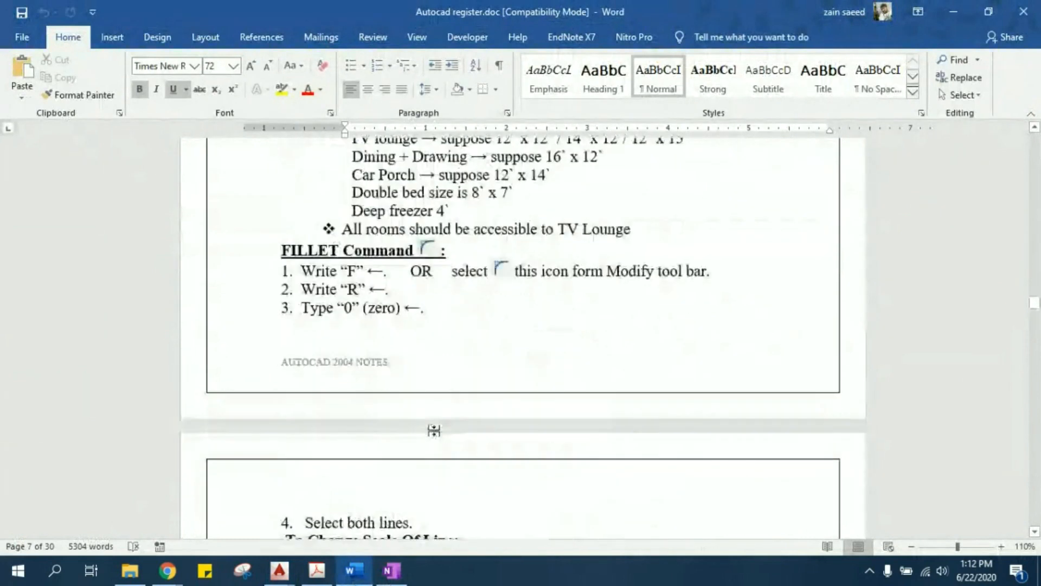
scroll(433, 430, "down", 5)
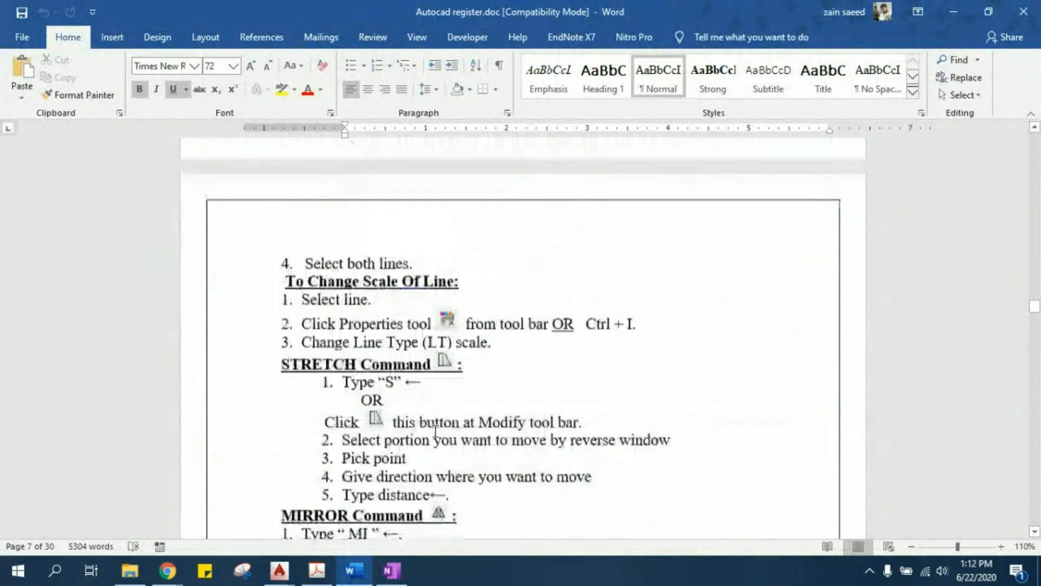
scroll(435, 431, "down", 1)
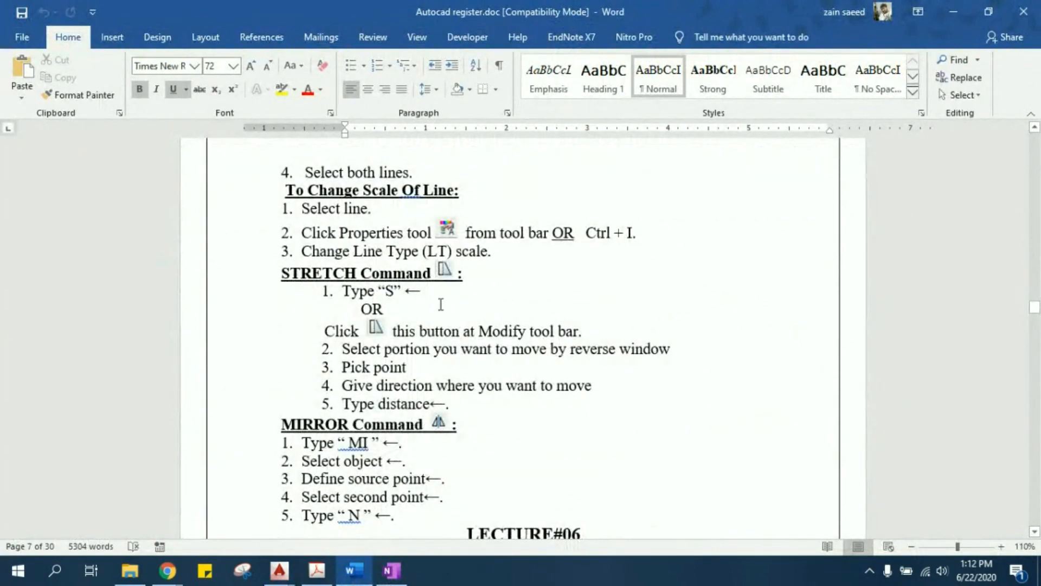
scroll(441, 304, "down", 1)
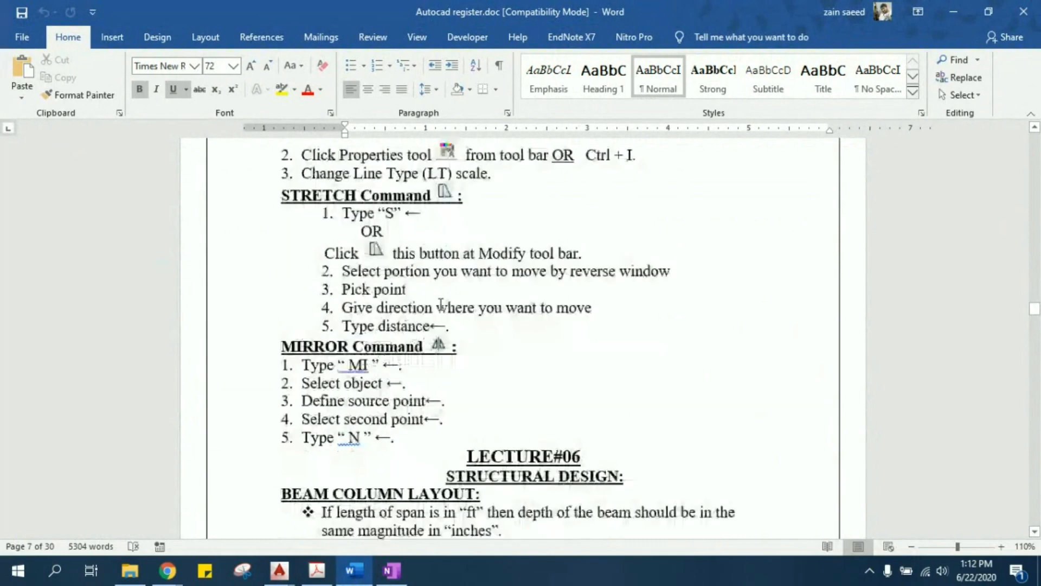
- Return to AutoCAD, switch to the CAD DRAWINGS STR drawing and examine the PB-1 beam cross-sections up close
left_click(943, 12)
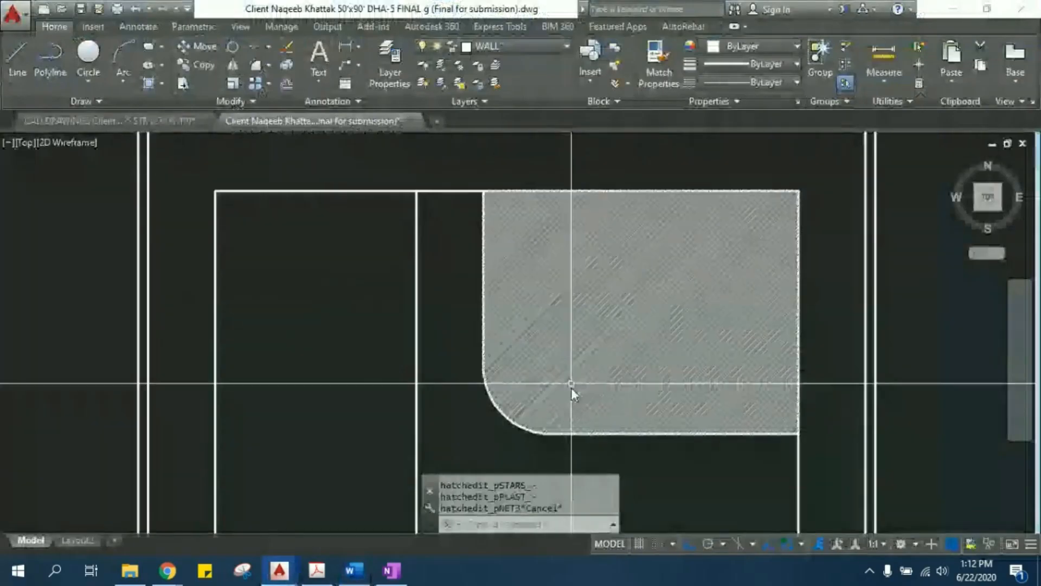
scroll(401, 293, "down", 5)
left_click(157, 122)
scroll(597, 325, "down", 4)
scroll(612, 337, "up", 3)
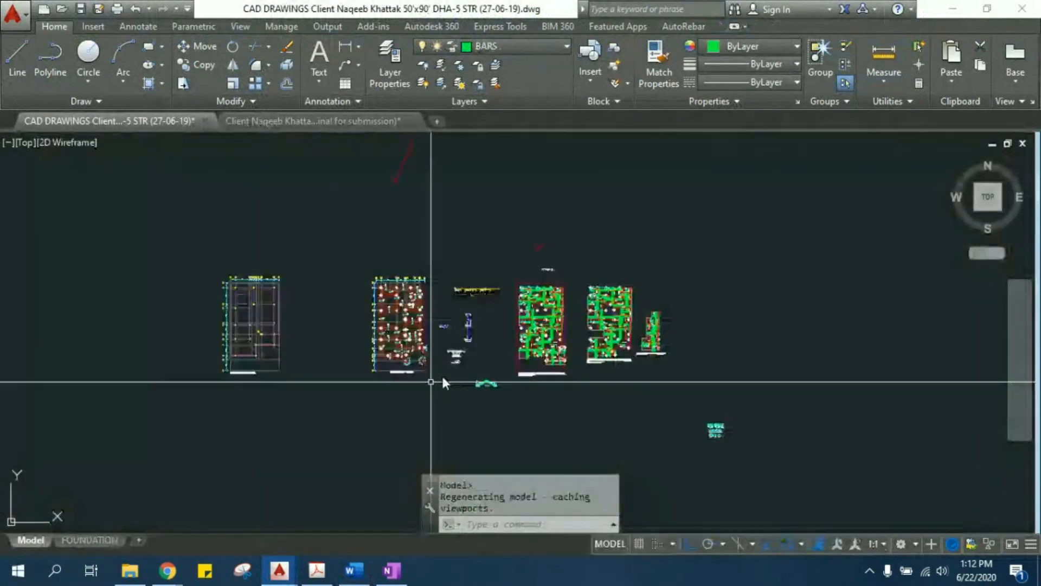
scroll(685, 416, "up", 2)
scroll(717, 429, "up", 5)
middle_click_drag(779, 444, 518, 233)
scroll(518, 234, "up", 5)
scroll(477, 242, "up", 5)
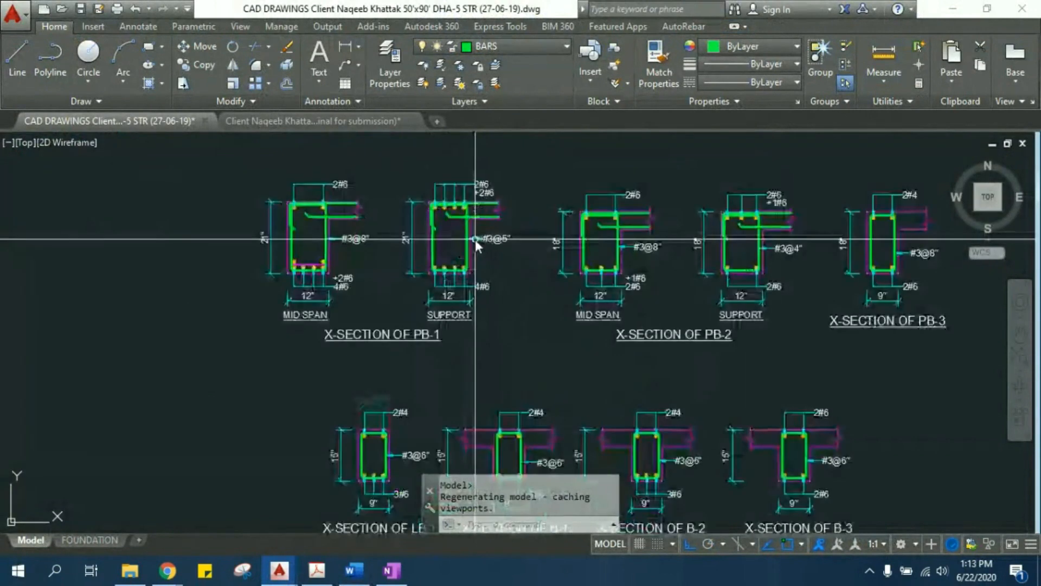
middle_click_drag(402, 252, 461, 301)
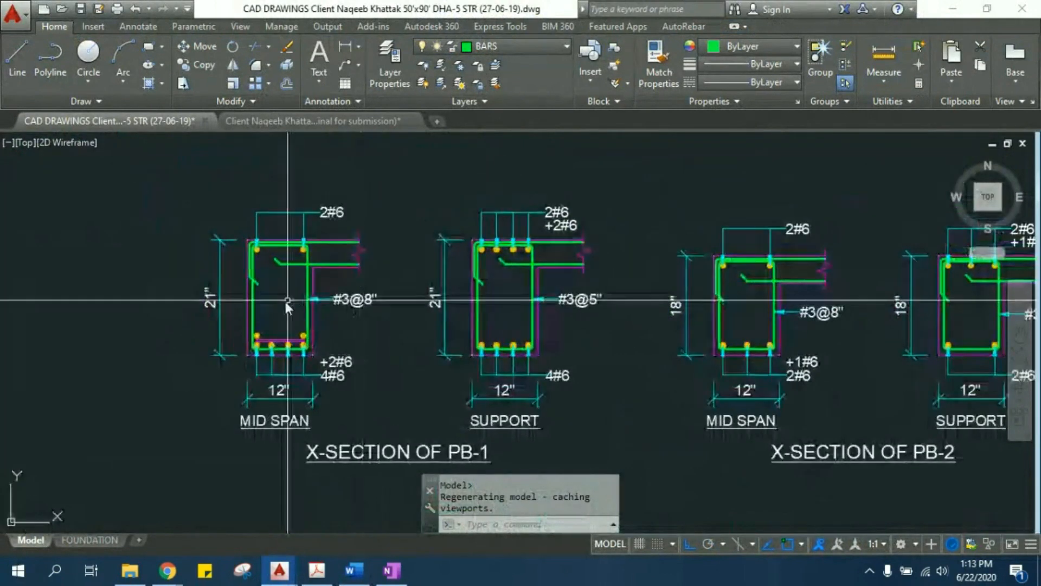
middle_click_drag(247, 311, 286, 328)
scroll(286, 328, "up", 2)
middle_click_drag(368, 285, 364, 262)
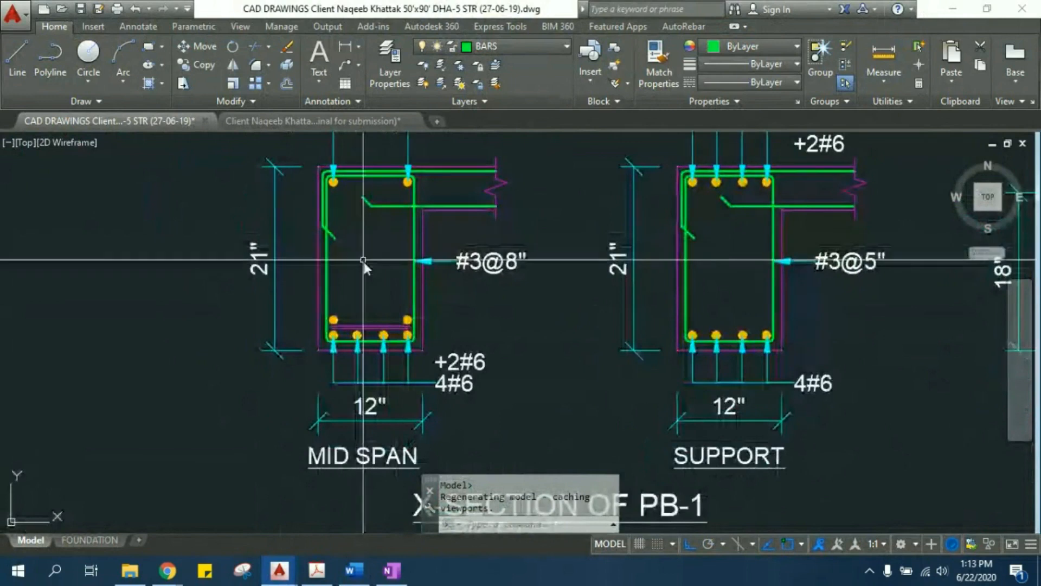
- Measure the depth of the PB-1 mid-span section with a linear dimension, leaving the command without placing it
type("DL")
key("Return")
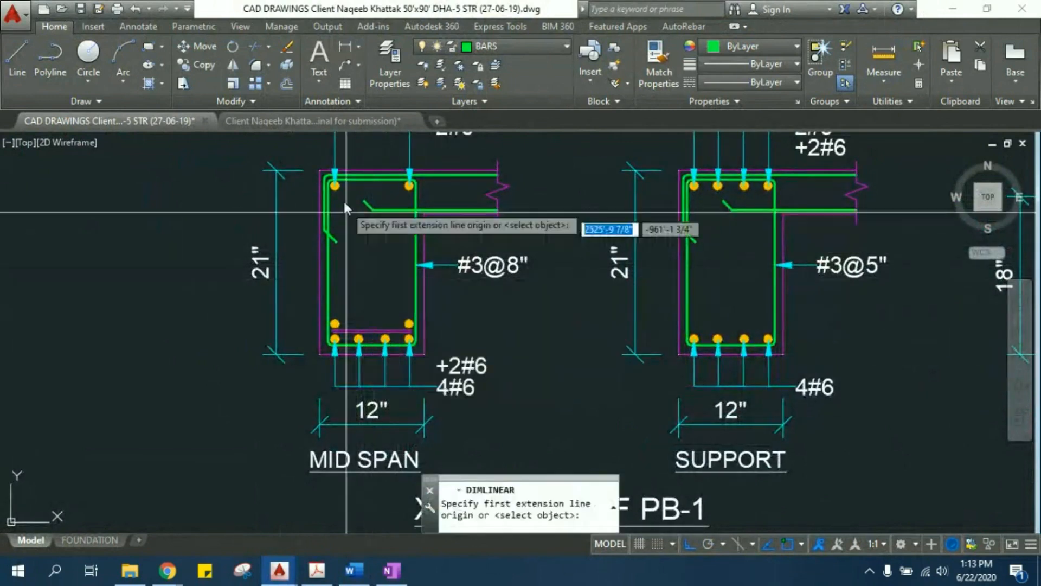
left_click(321, 172)
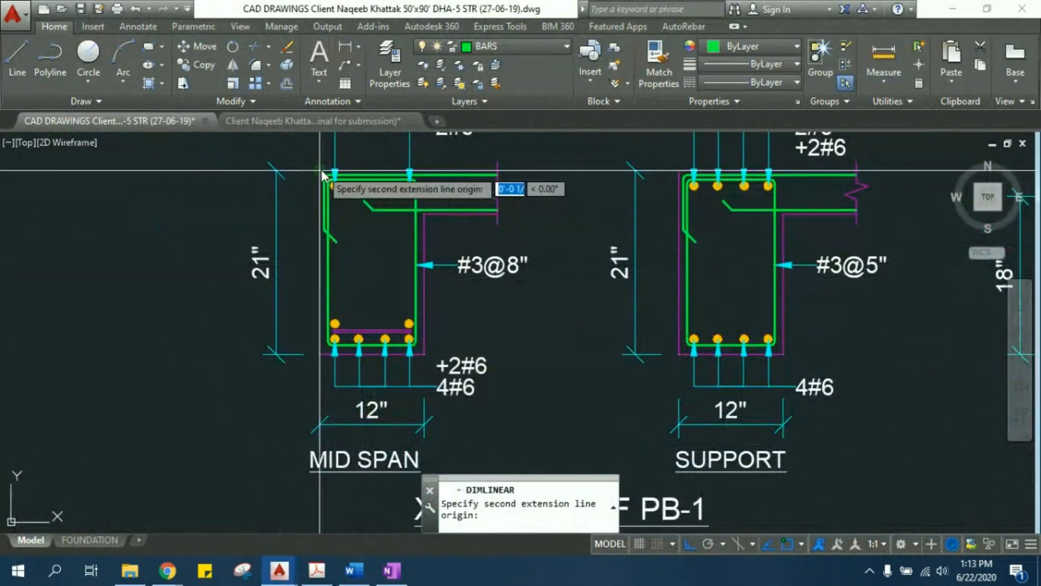
left_click(319, 353)
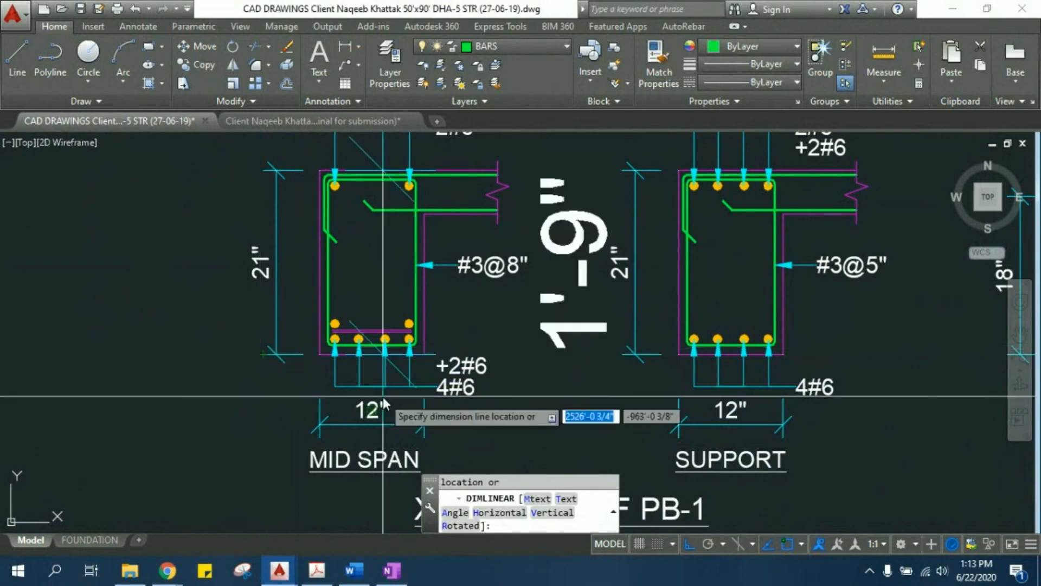
key("Escape")
key("Escape")
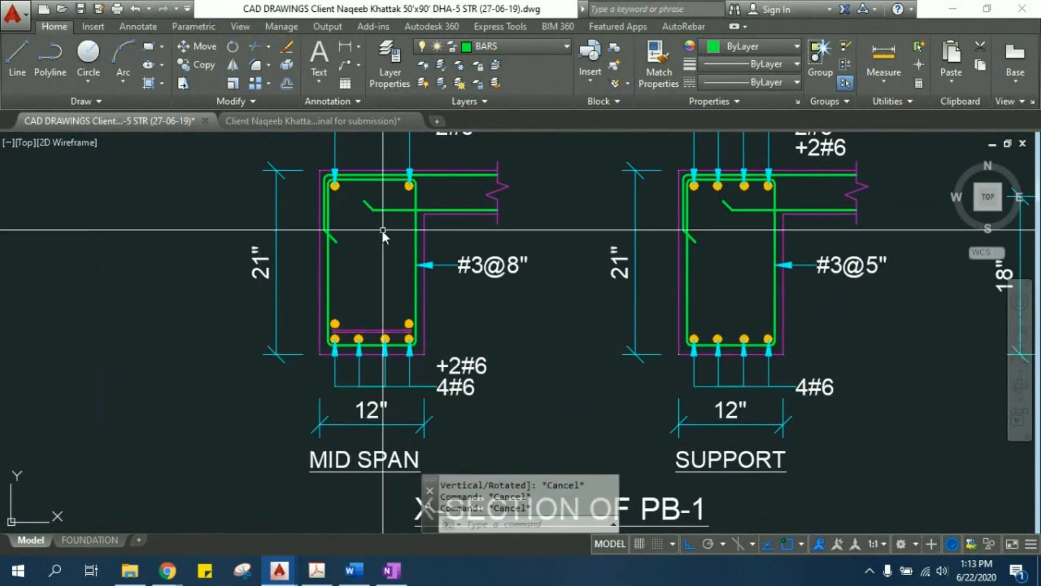
- Copy the whole PB-1 mid-span section with its dimensions and labels to the empty area left of the original
scroll(369, 255, "down", 2)
scroll(347, 284, "down", 3)
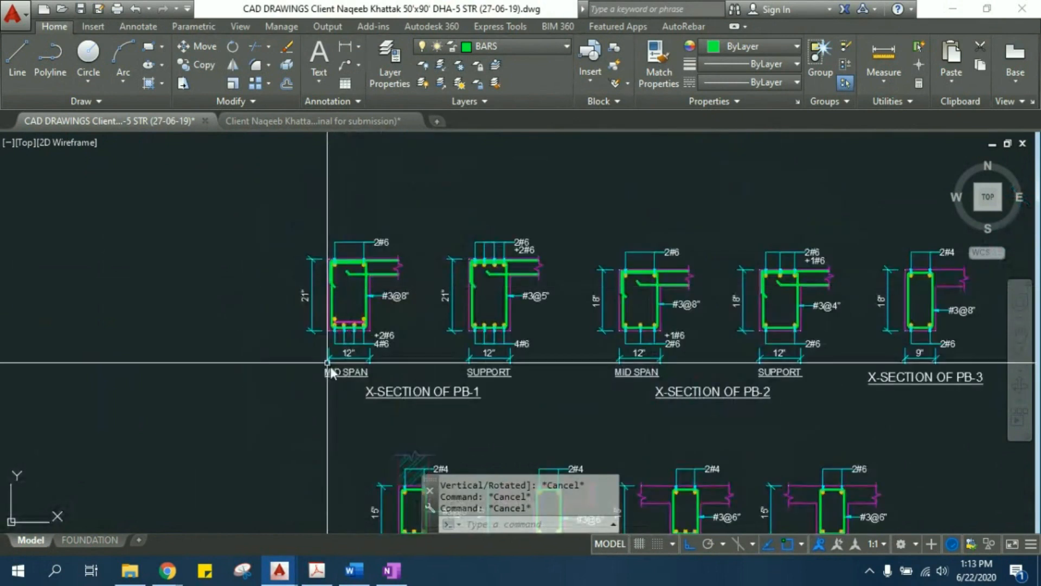
scroll(348, 286, "up", 3)
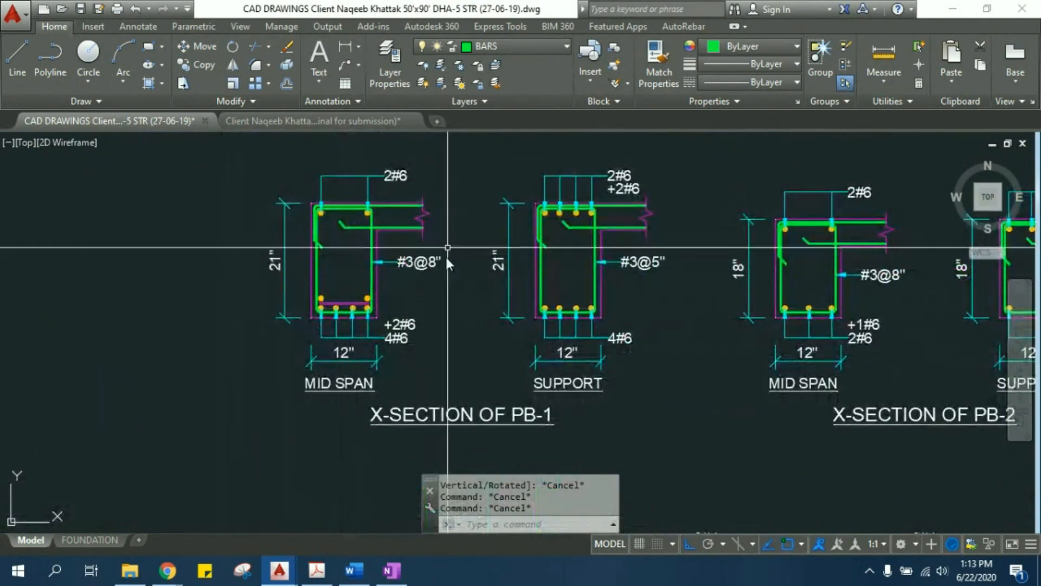
middle_click_drag(314, 282, 314, 291)
left_click(246, 136)
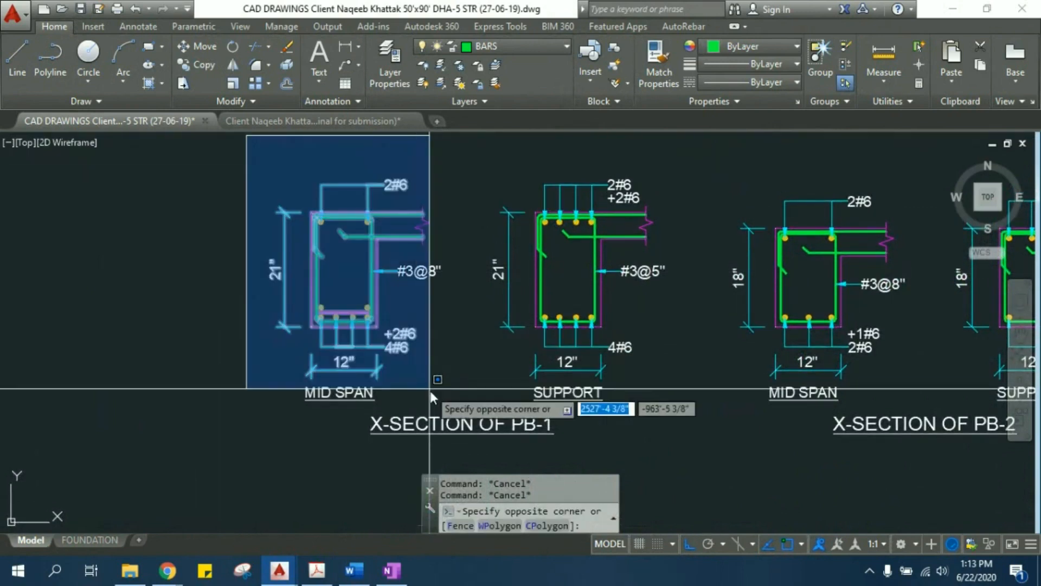
left_click(449, 407)
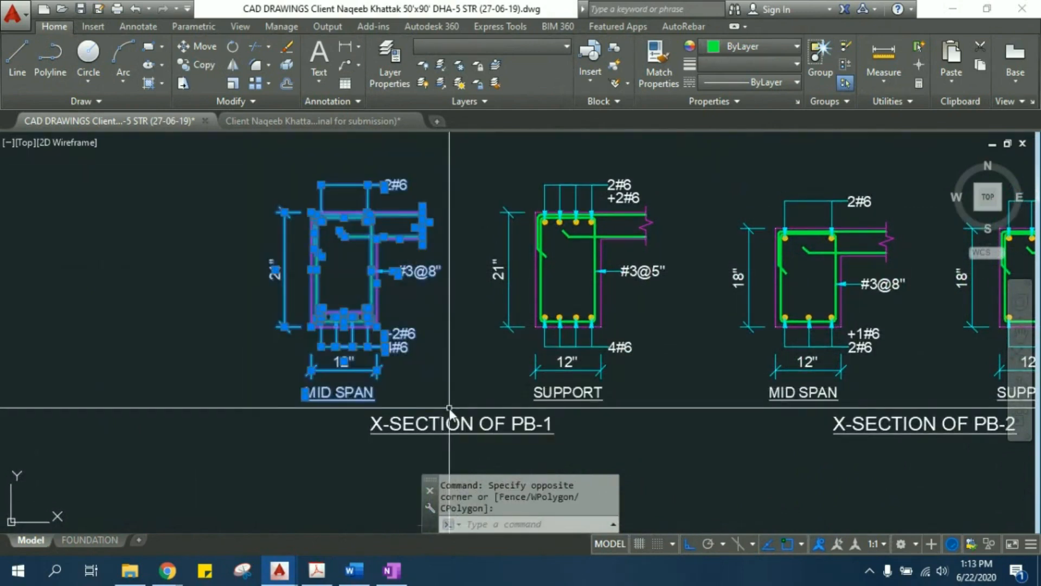
type("co")
key("Return")
left_click(445, 400)
middle_click_drag(264, 387, 473, 403)
left_click(242, 400)
middle_click_drag(260, 389, 348, 389)
key("Escape")
key("Escape")
- Erase the MID SPAN title beneath the copied beam section
scroll(265, 434, "up", 4)
left_click(268, 407)
left_click(209, 377)
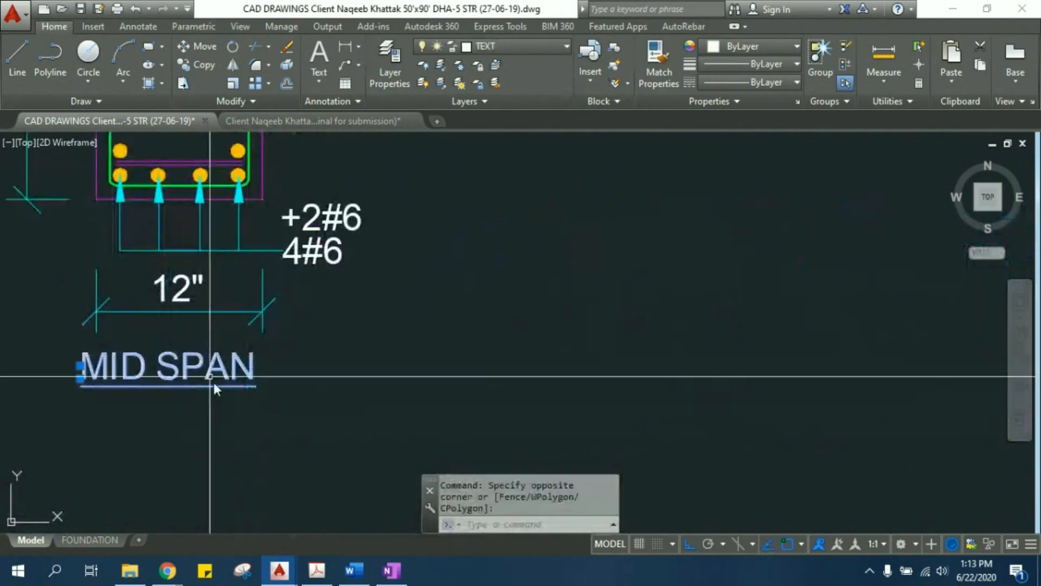
type("e")
key("Return")
scroll(241, 367, "down", 4)
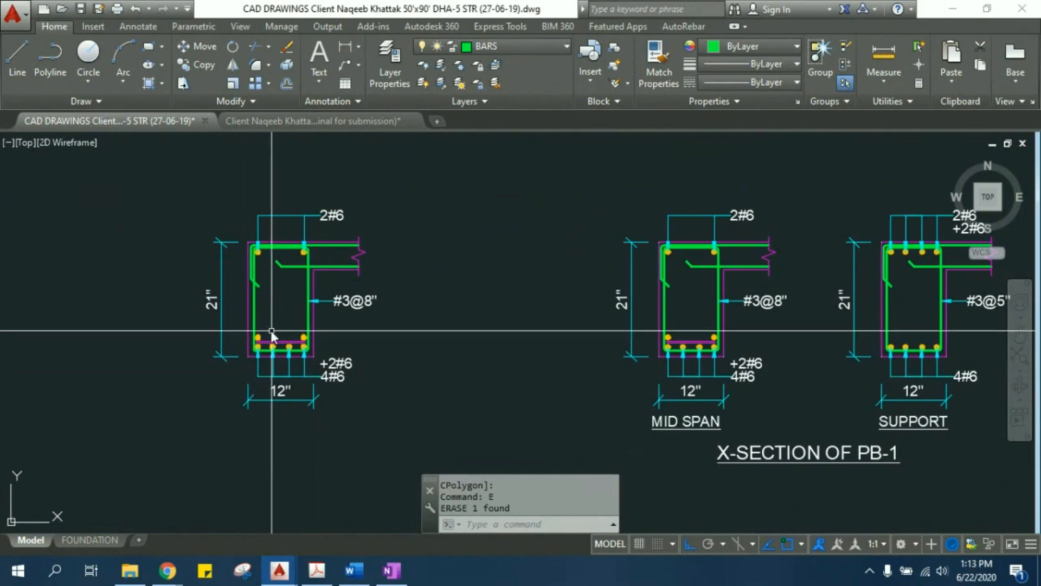
- Stretch the lower part of the copied beam section, including its bottom bars and labels, straight down by 3" with Ortho on
scroll(257, 311, "up", 2)
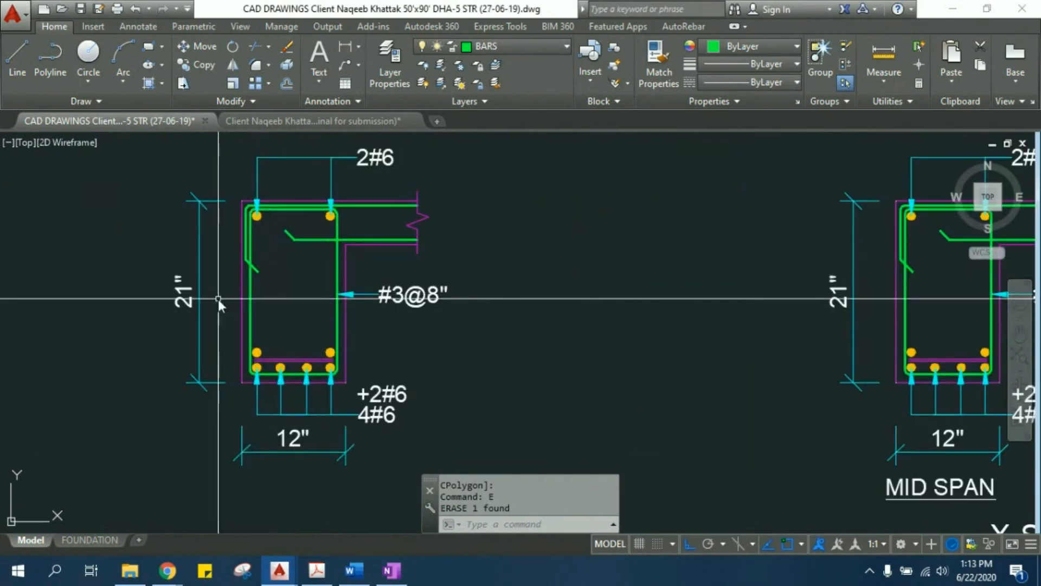
middle_click_drag(303, 354, 328, 326)
middle_click_drag(461, 425, 436, 380)
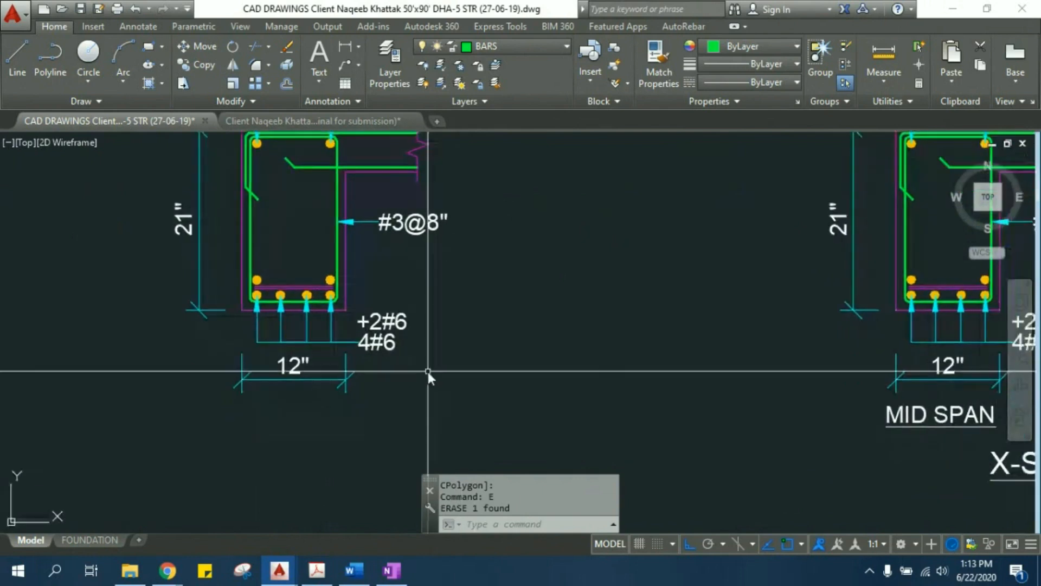
left_click(469, 433)
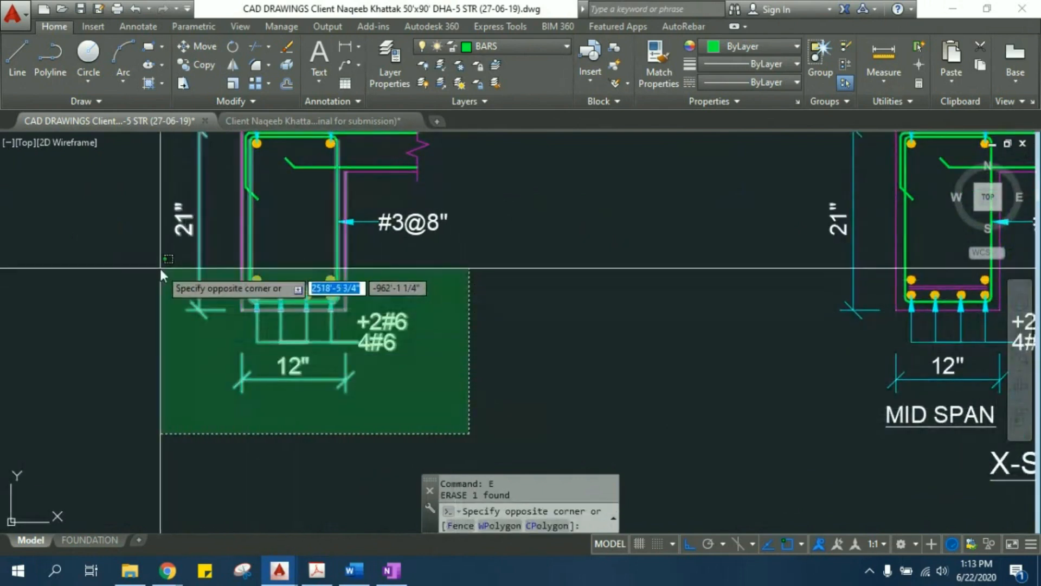
left_click(131, 258)
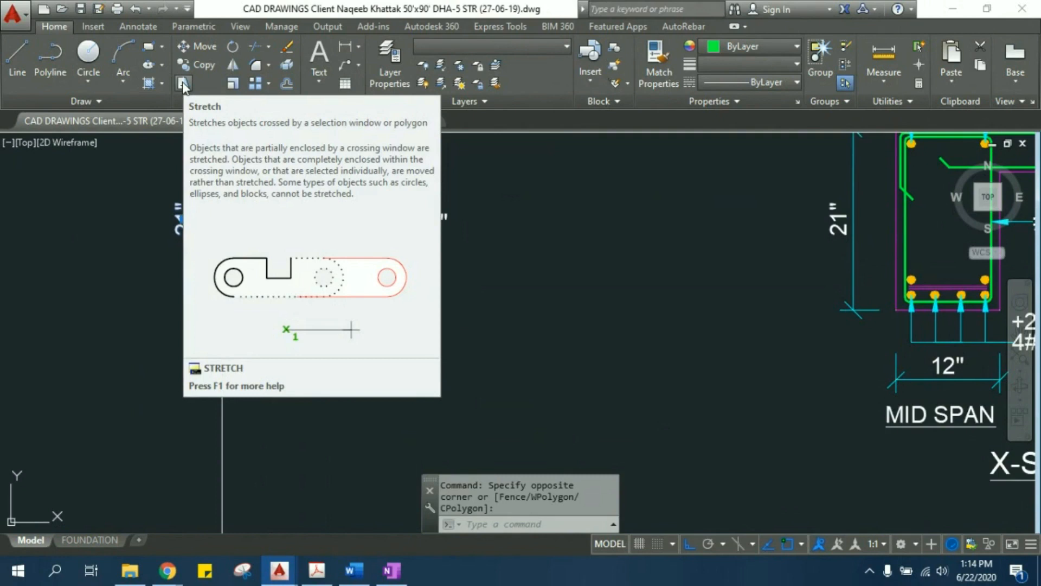
left_click(183, 83)
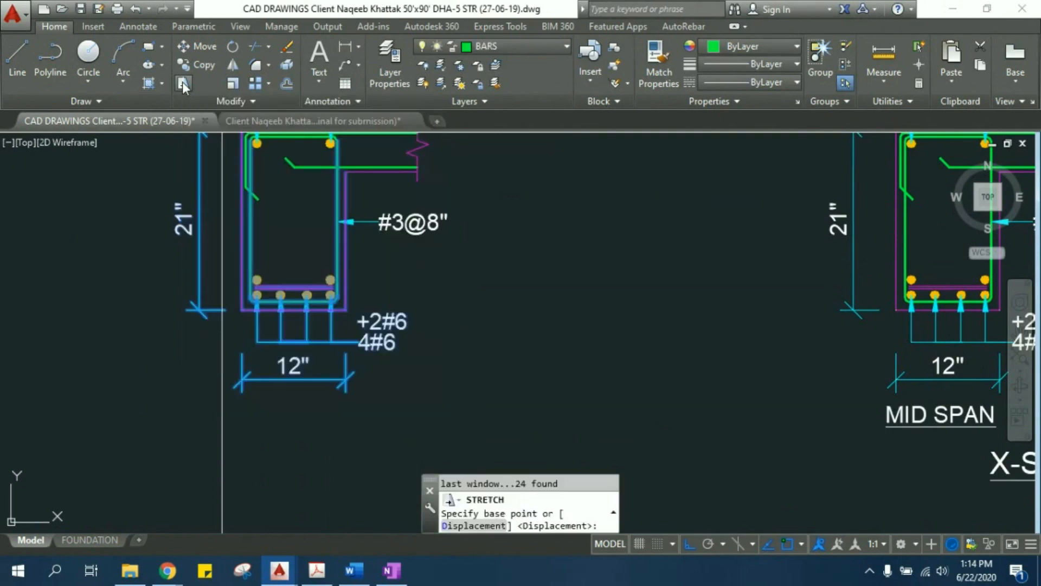
left_click(346, 309)
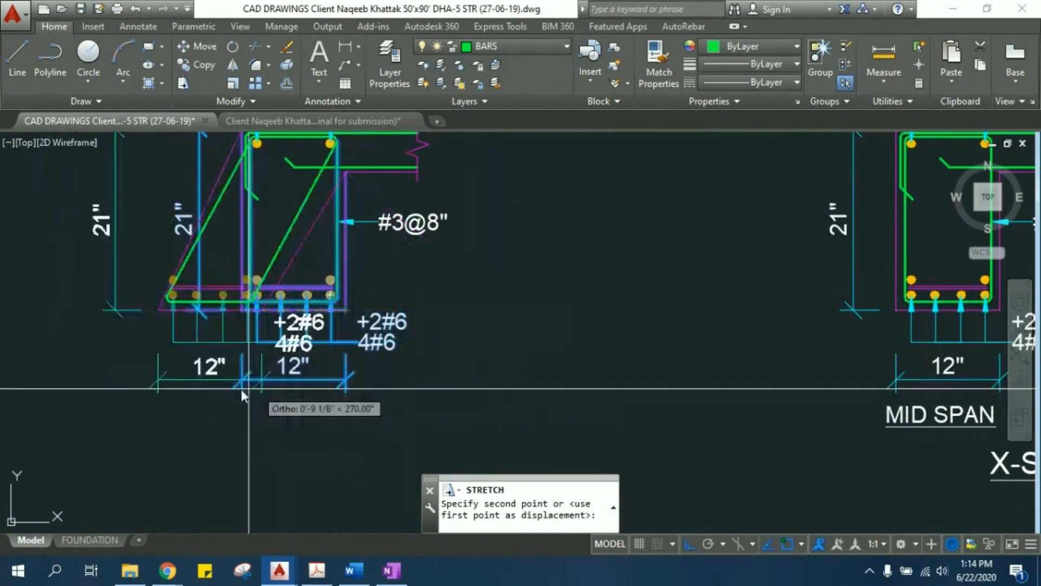
left_click(689, 544)
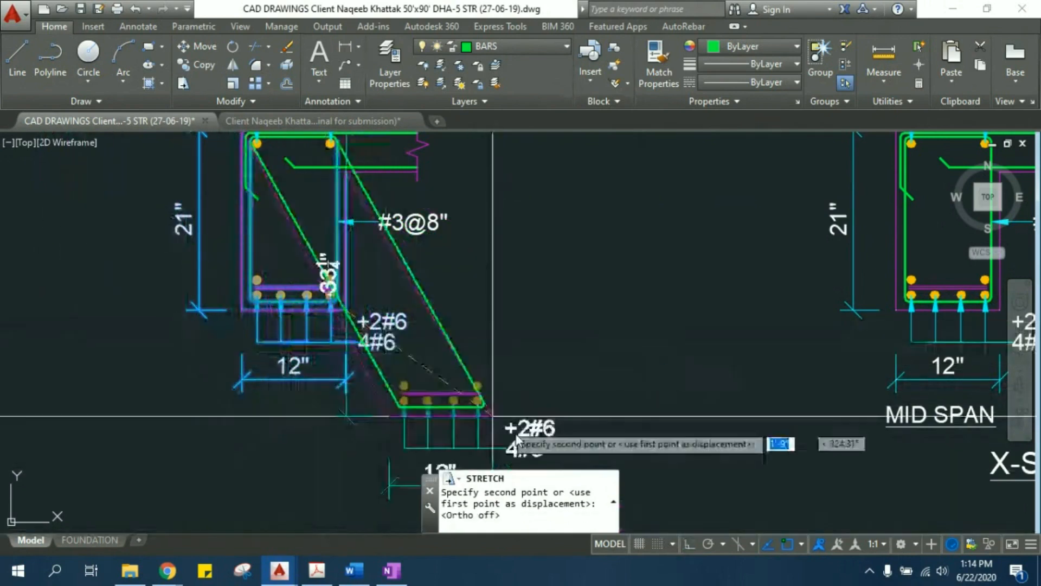
left_click(689, 544)
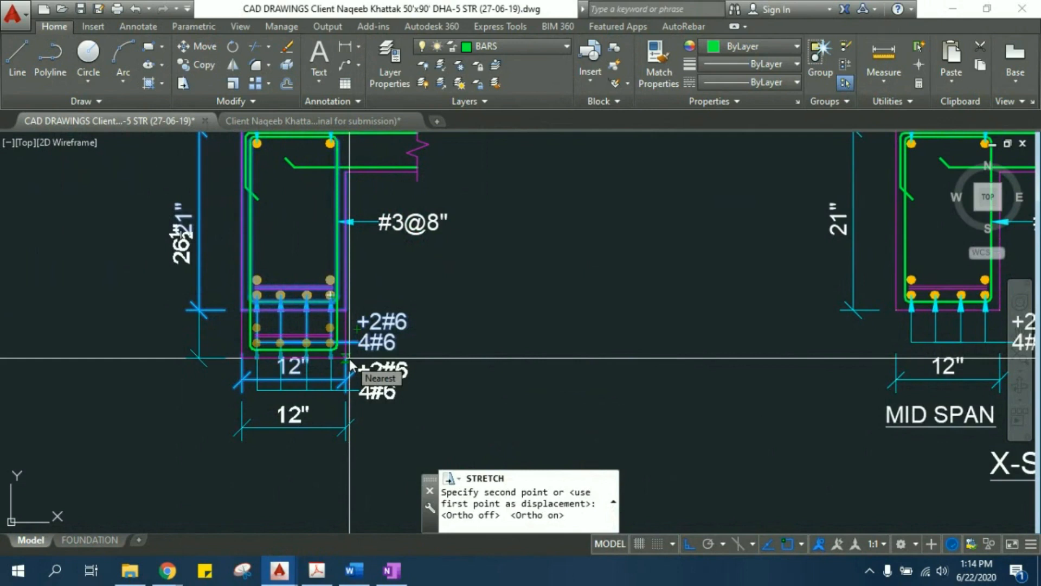
type("3")
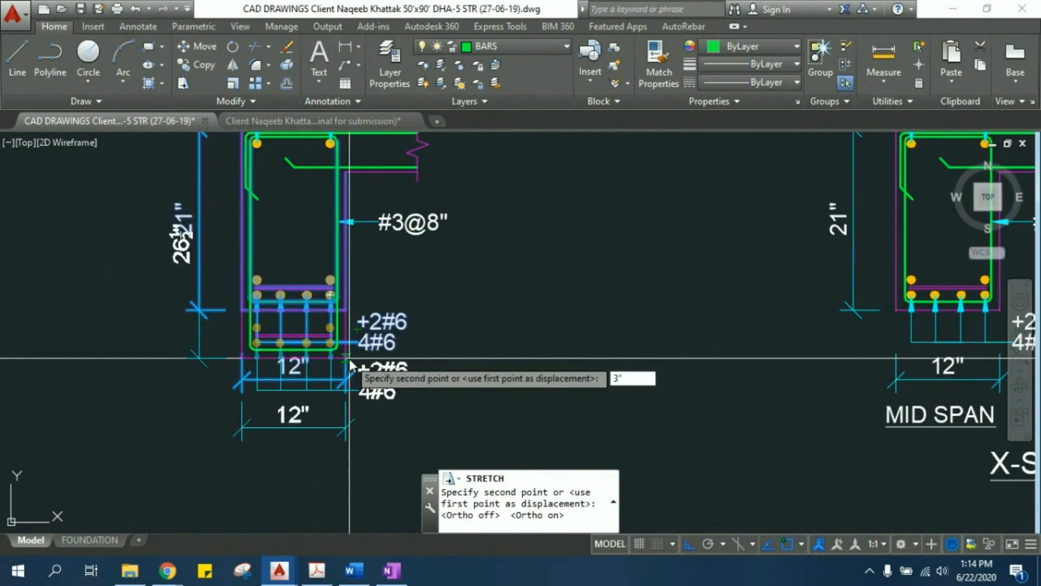
type("\"")
key("Return")
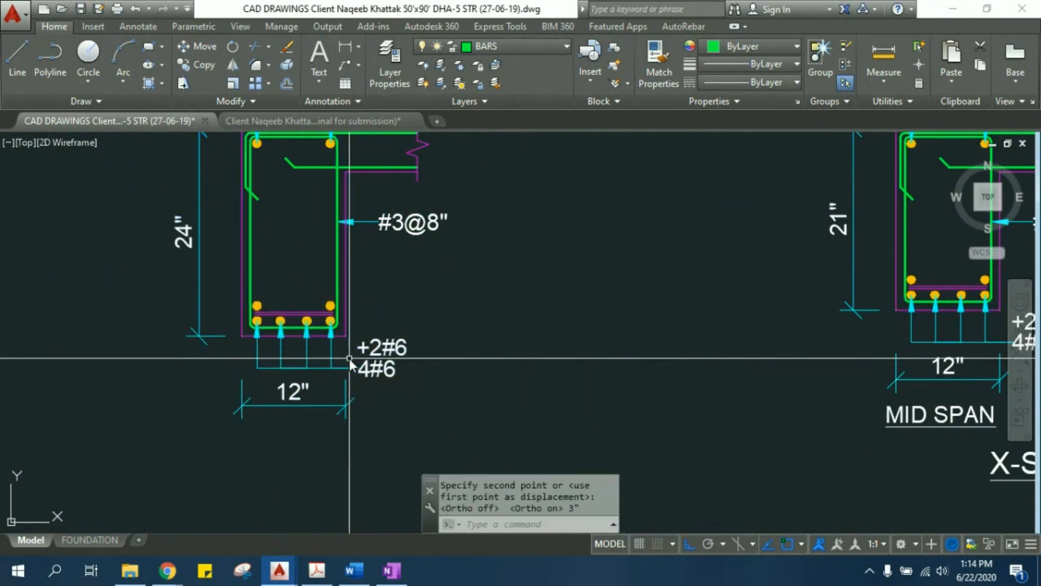
- Change the copied section's upper bottom-bar label to +2#8
scroll(314, 282, "down", 2)
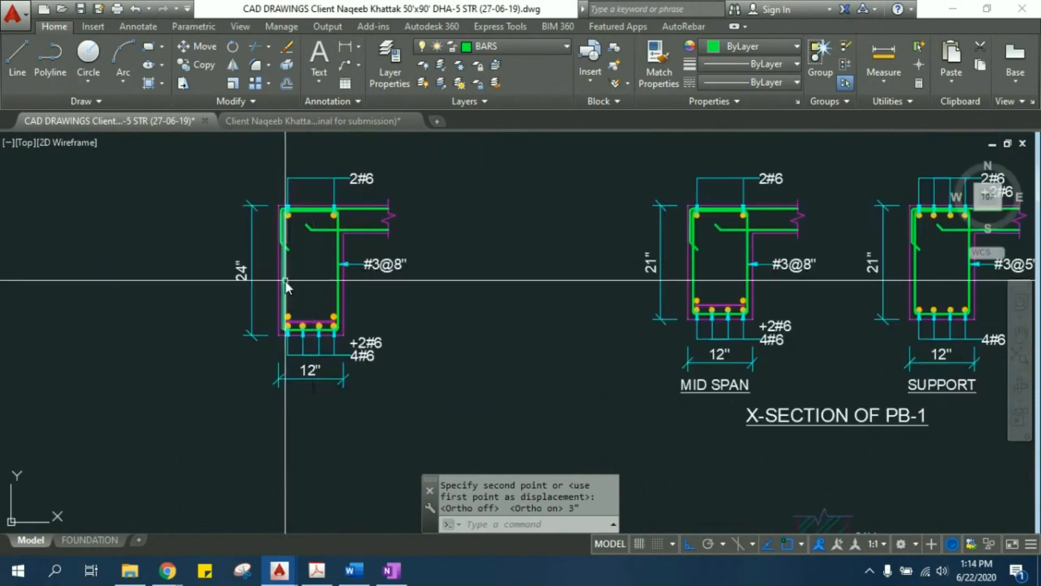
scroll(262, 280, "up", 2)
scroll(410, 366, "up", 2)
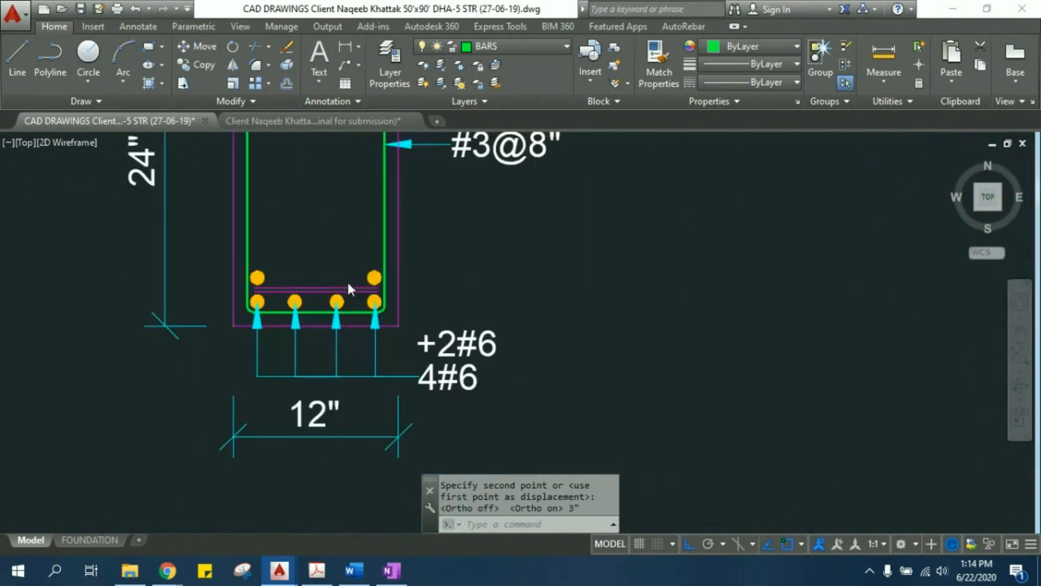
scroll(379, 358, "down", 2)
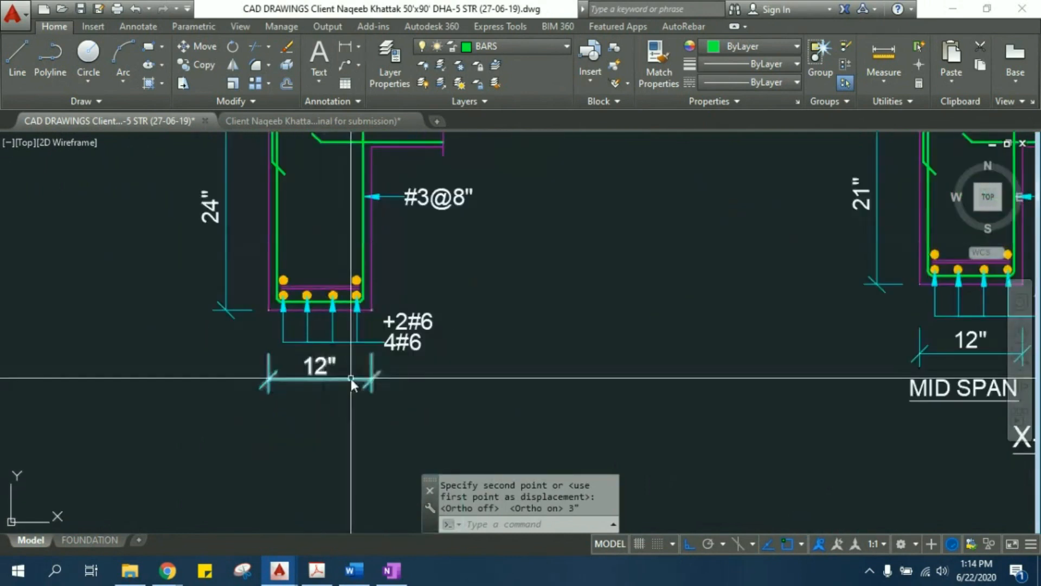
scroll(325, 273, "up", 1)
scroll(272, 353, "up", 3)
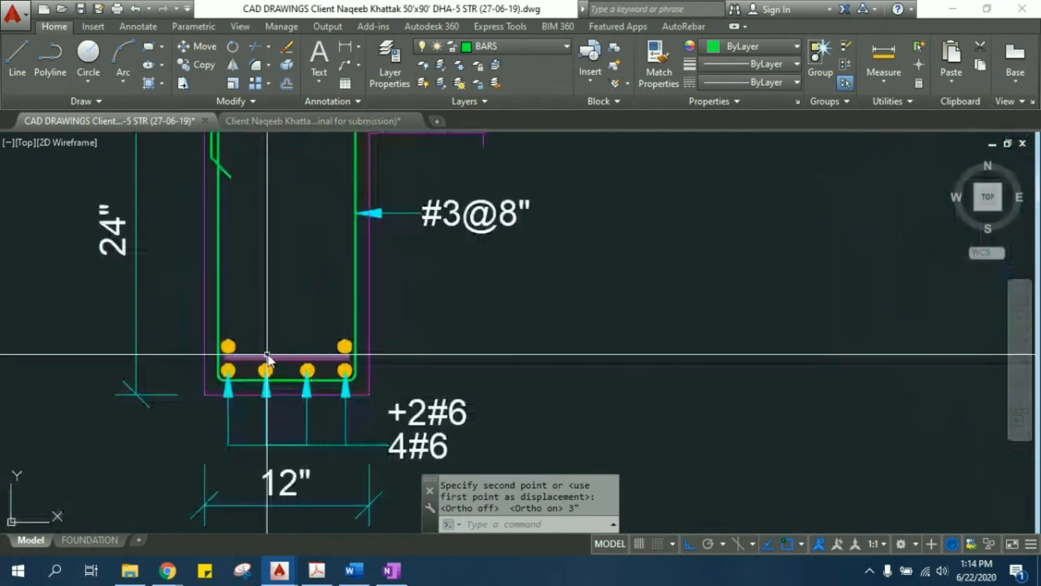
scroll(450, 293, "up", 1)
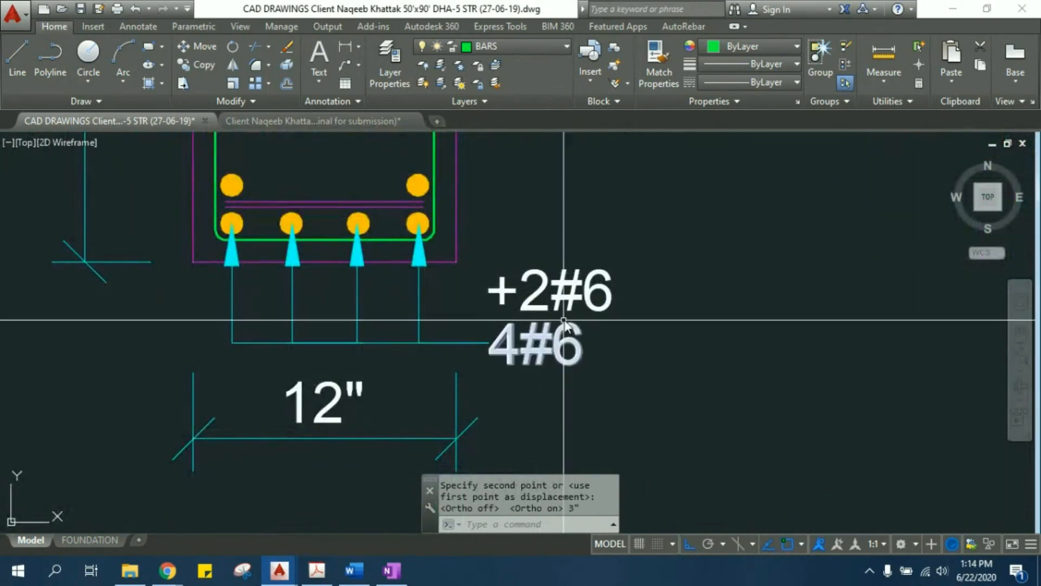
type("ed")
key("Return")
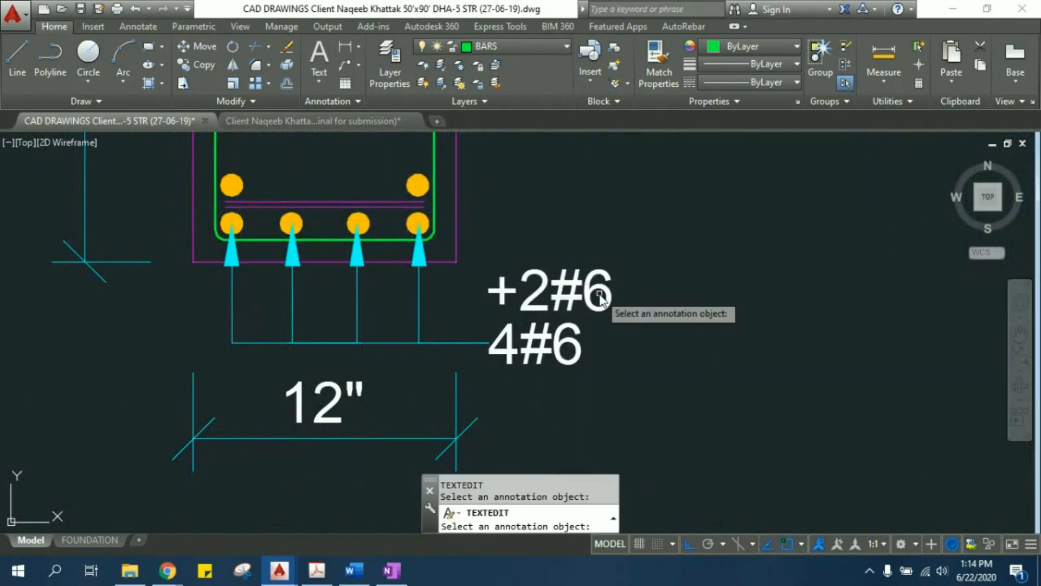
left_click(593, 297)
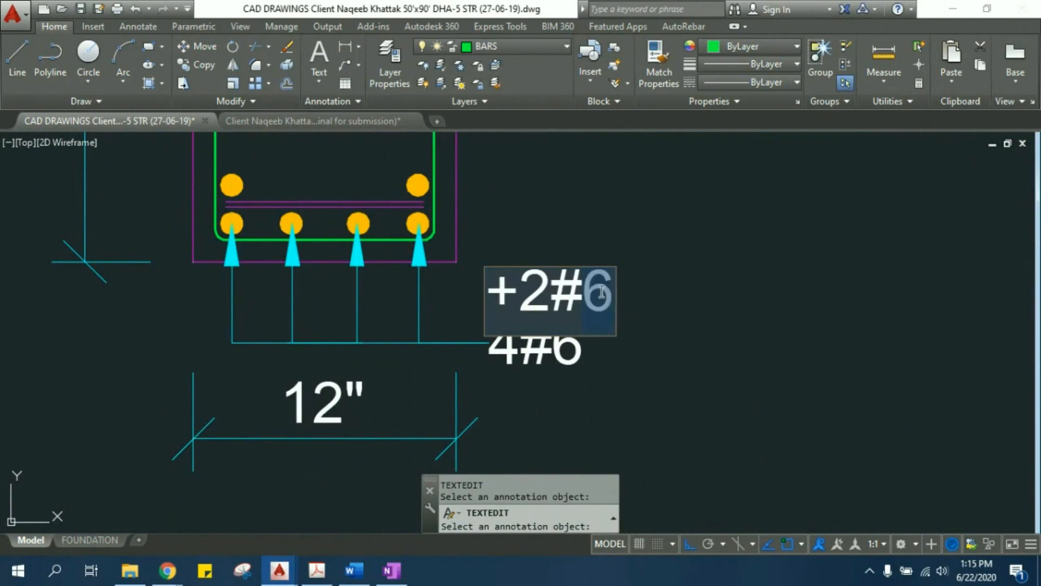
type("8")
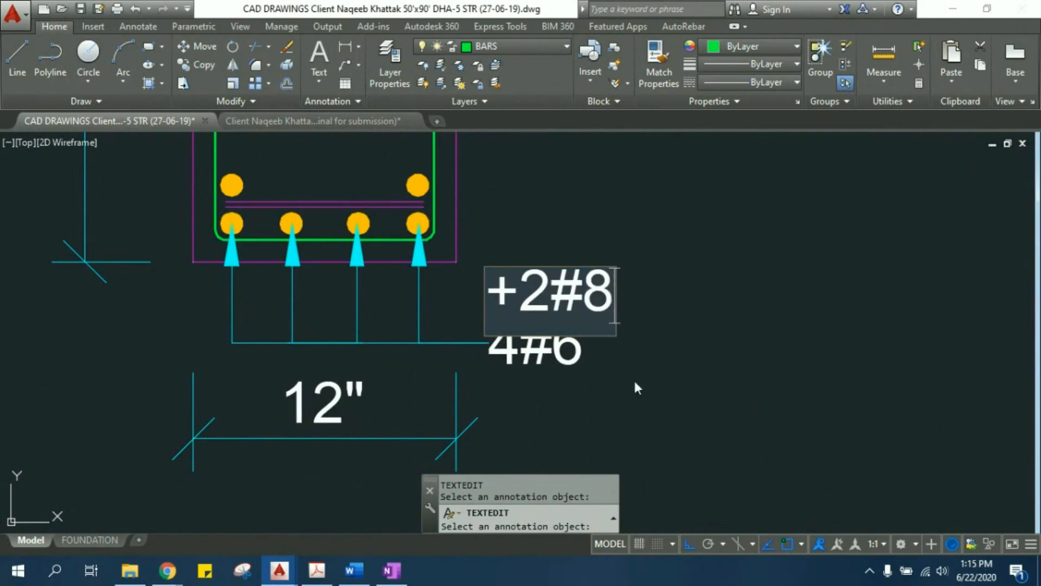
left_click(518, 344)
key("Escape")
key("Escape")
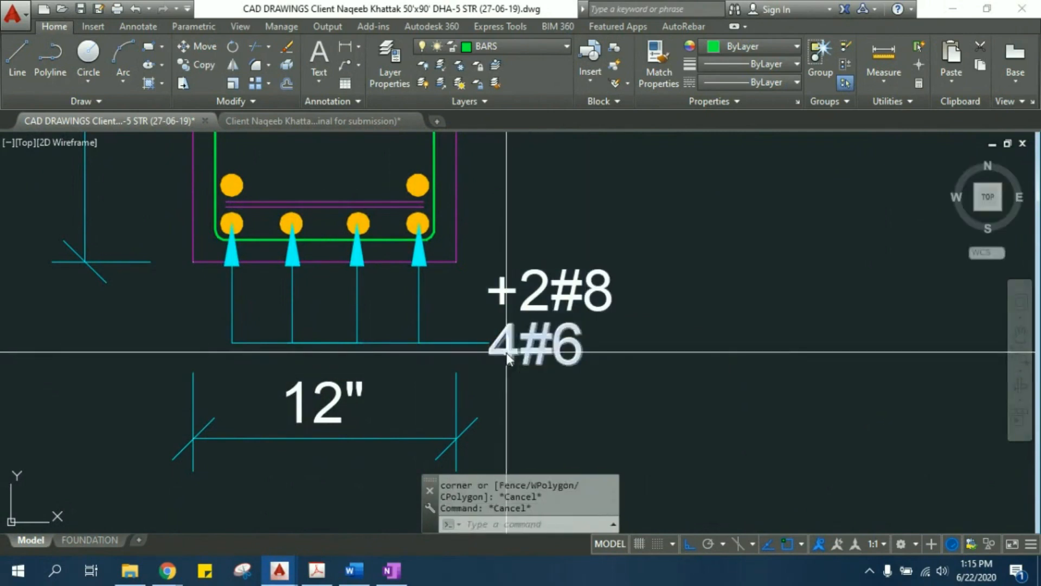
- Change the copied section's lower bottom-bar label to 4#4
double_click(506, 353)
left_click(516, 353)
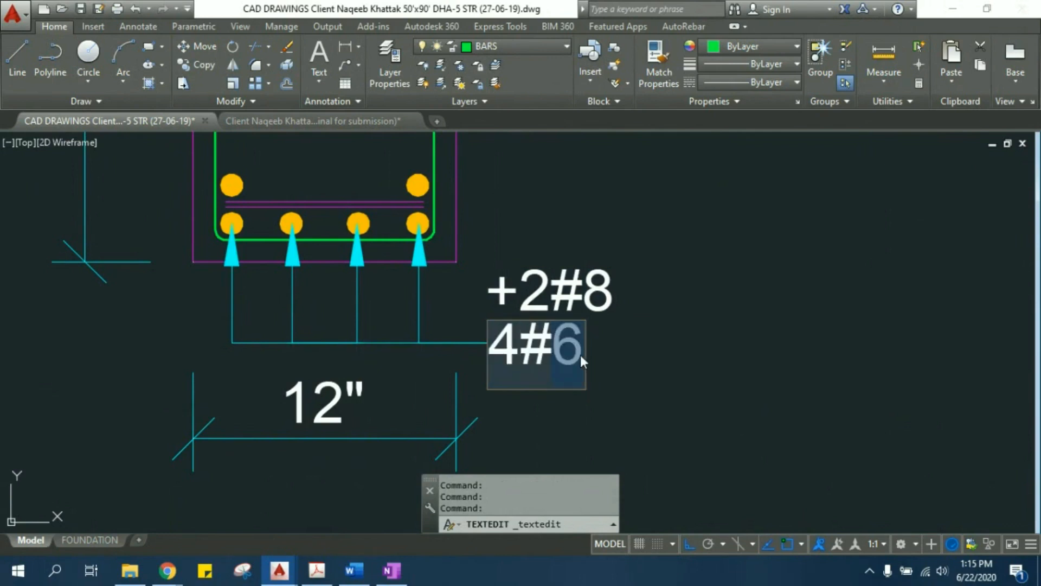
type("4")
left_click(628, 351)
- Copy the left bar of the copied section's upper bottom row horizontally to about midway between that row's two bars
scroll(546, 178, "down", 2)
scroll(546, 178, "down", 2)
middle_click_drag(542, 182, 499, 284)
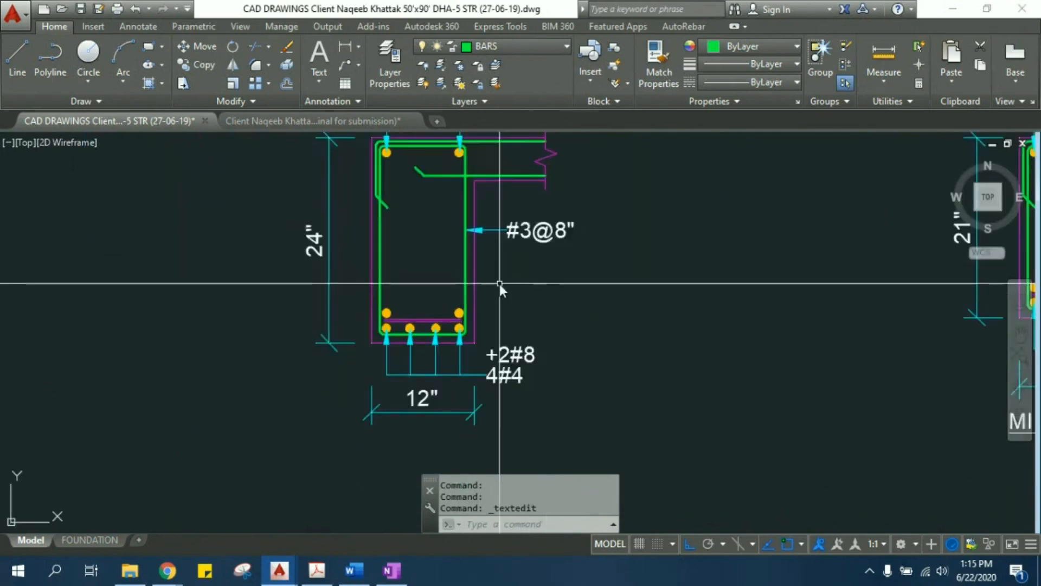
middle_click_drag(493, 174, 437, 280)
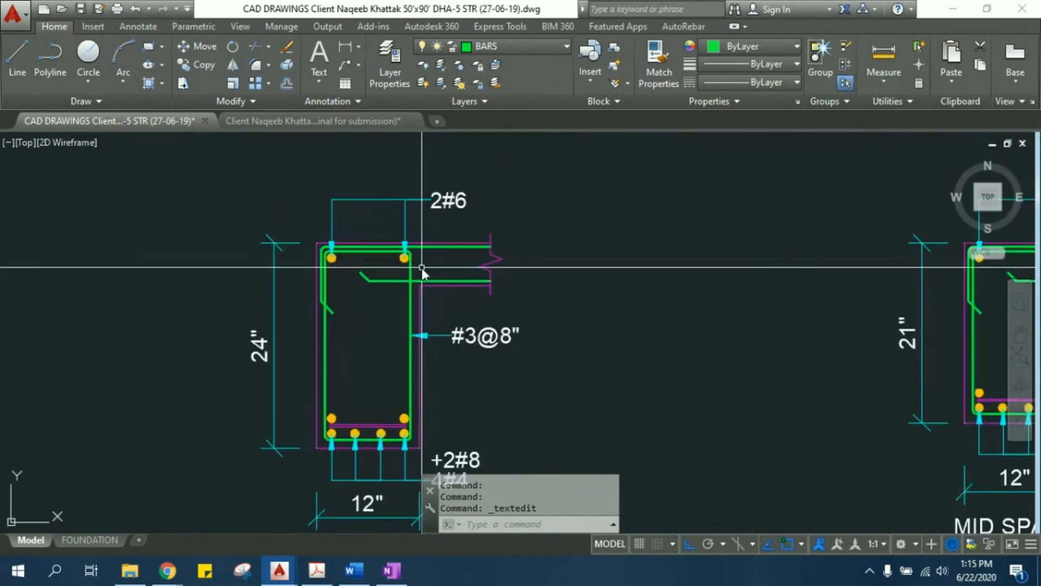
scroll(421, 268, "down", 2)
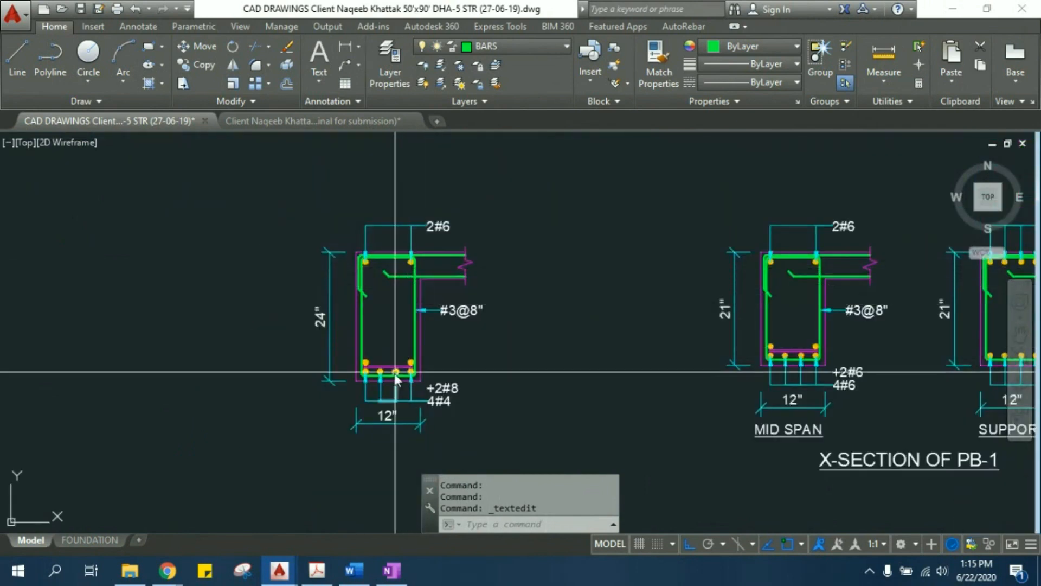
scroll(379, 368, "up", 8)
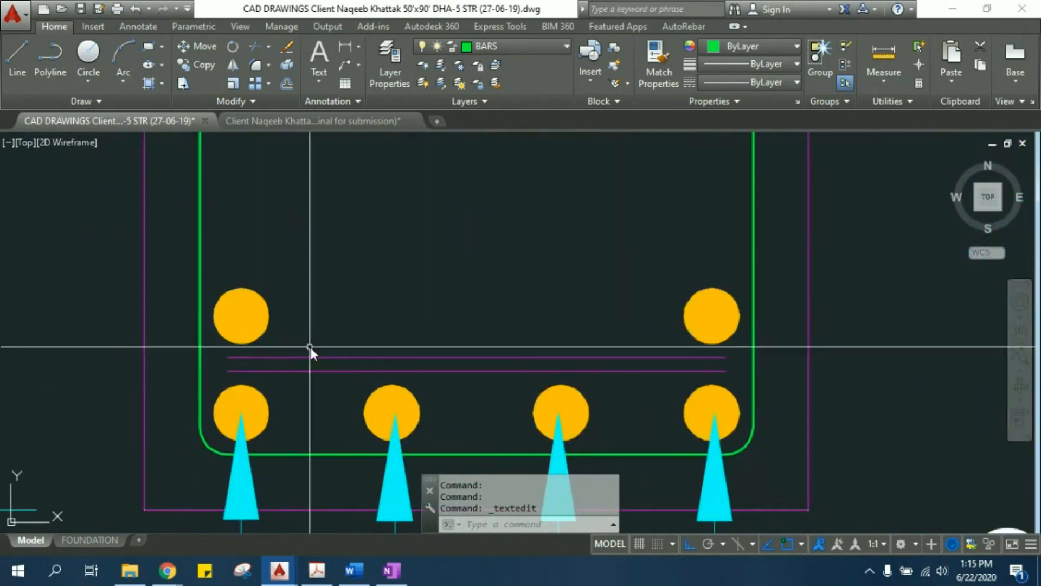
left_click(309, 348)
left_click(268, 290)
type("co")
key("Return")
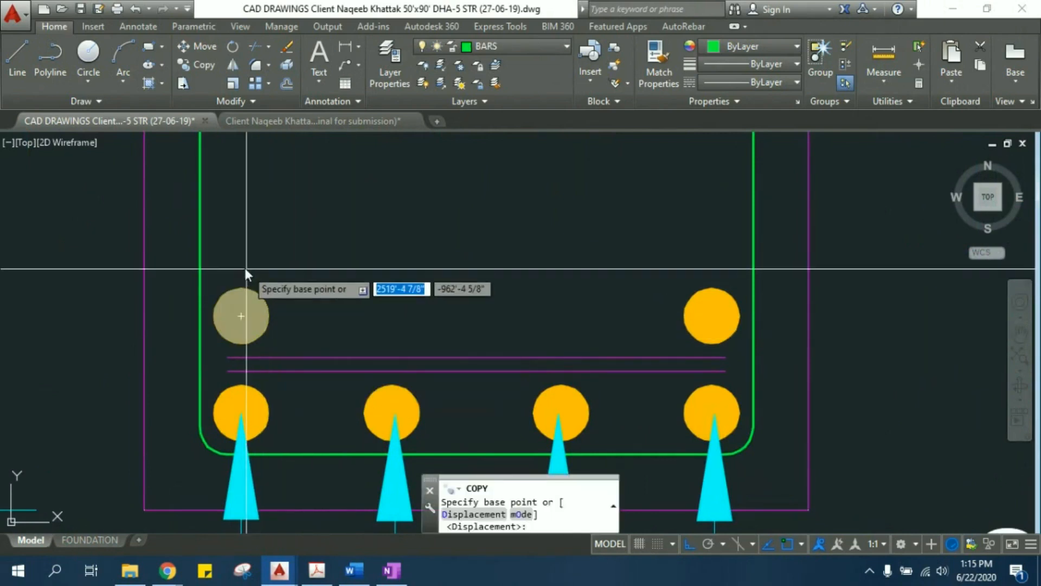
left_click(240, 316)
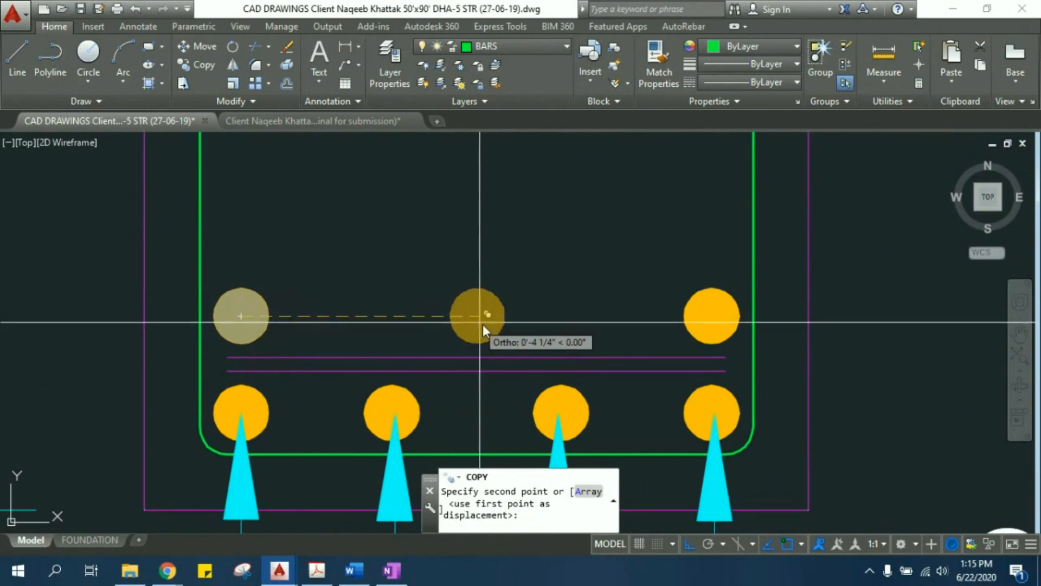
left_click(487, 324)
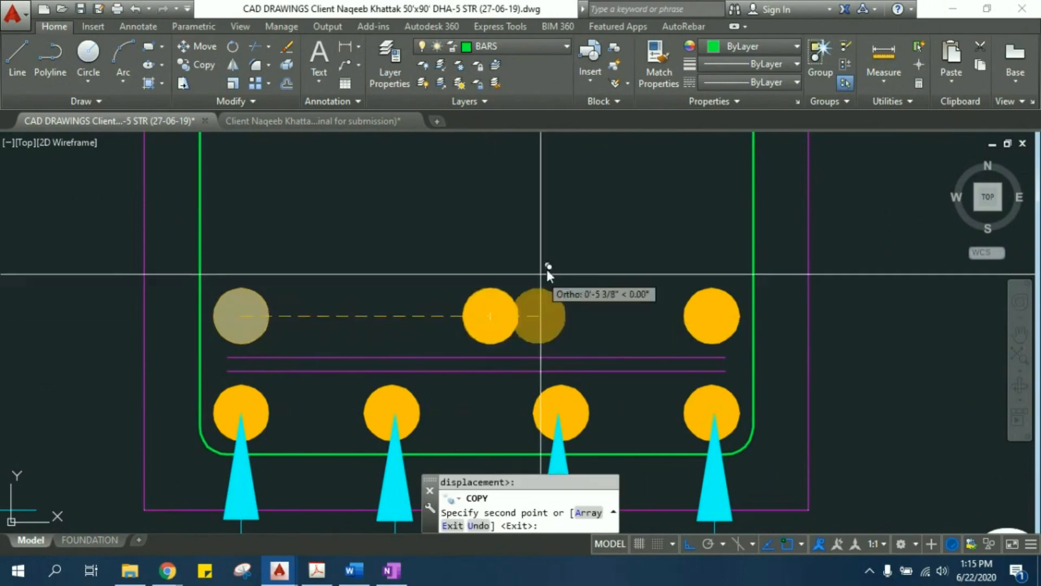
key("Escape")
scroll(498, 242, "down", 2)
key("Escape")
scroll(498, 242, "down", 3)
middle_click_drag(507, 237, 391, 312)
scroll(391, 312, "down", 4)
middle_click_drag(817, 382, 724, 280)
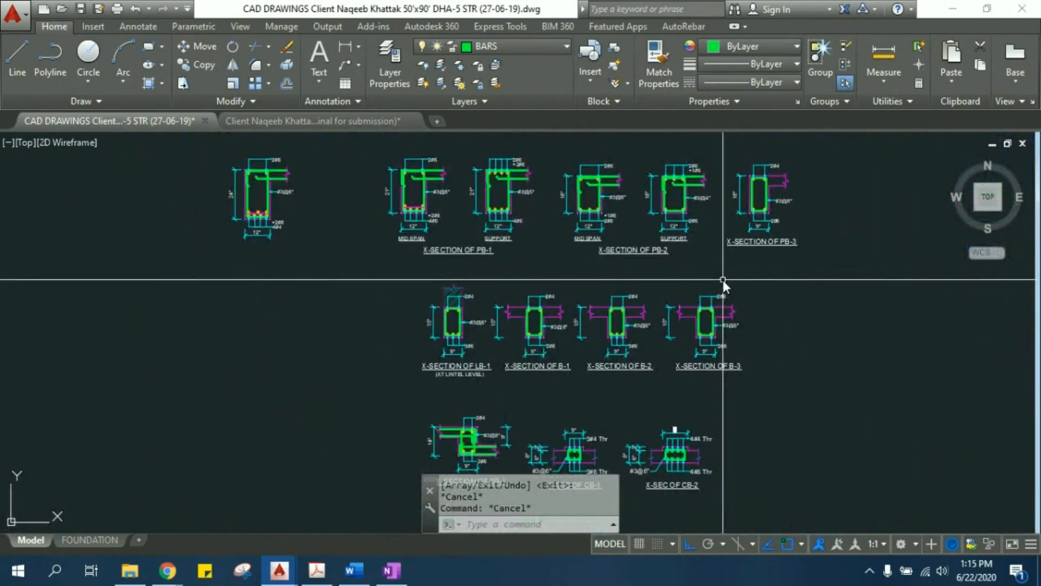
scroll(415, 266, "down", 1)
scroll(601, 342, "down", 5)
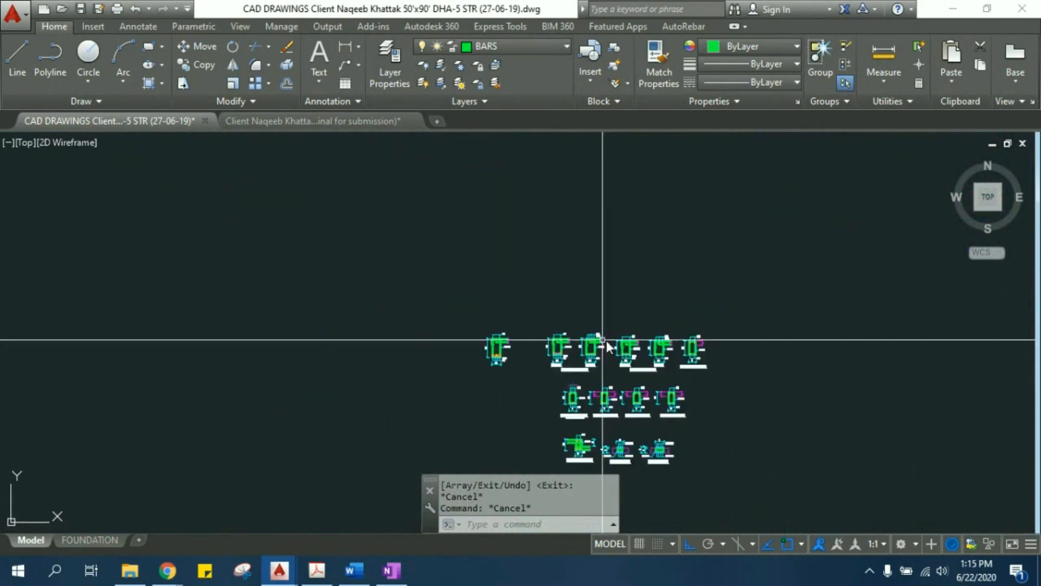
middle_click_drag(302, 246, 309, 248)
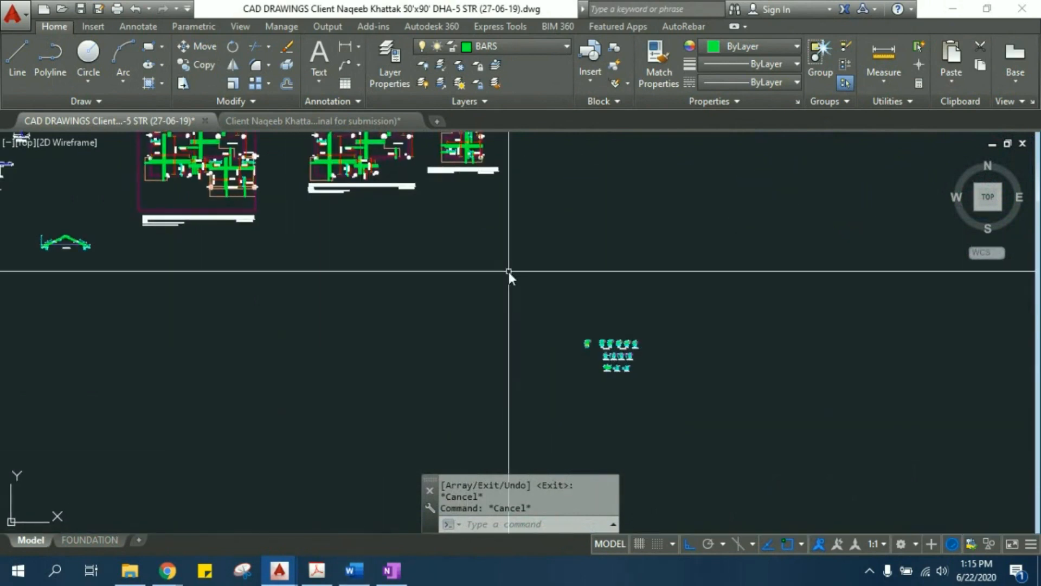
scroll(582, 326, "up", 5)
middle_click_drag(577, 370, 440, 166)
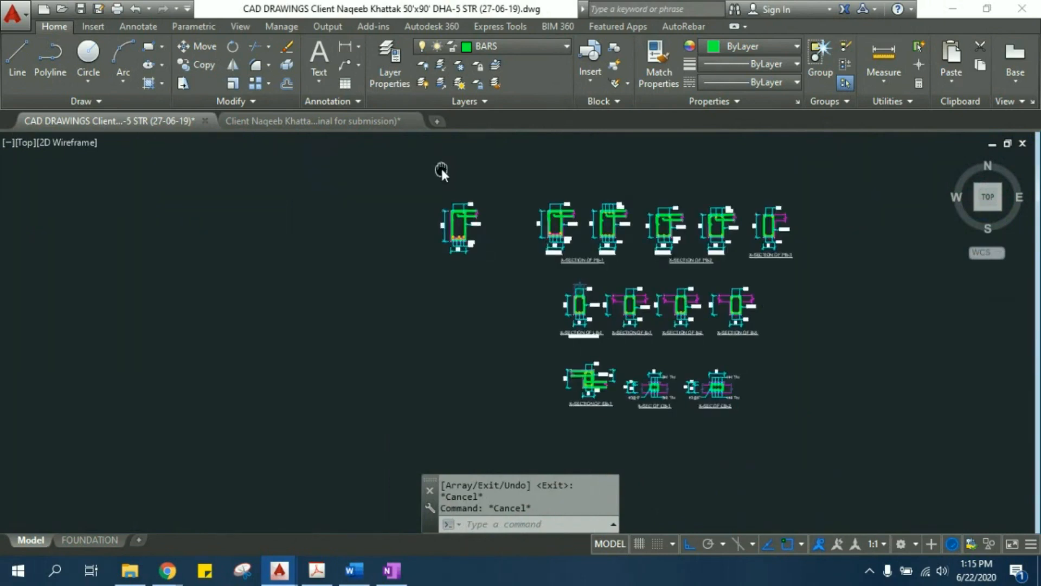
middle_click_drag(305, 189, 313, 210)
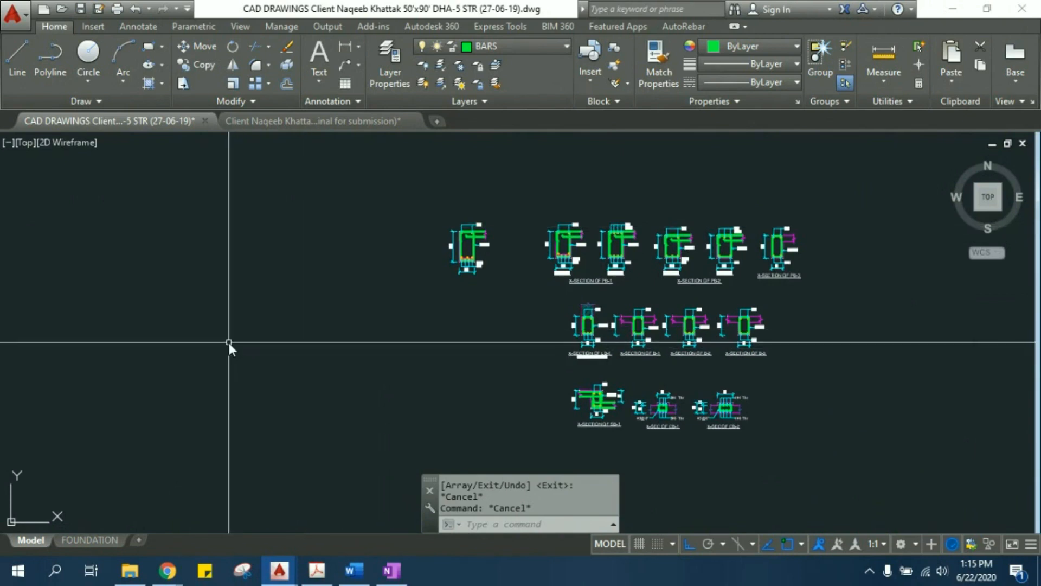
type("RE")
key("Return")
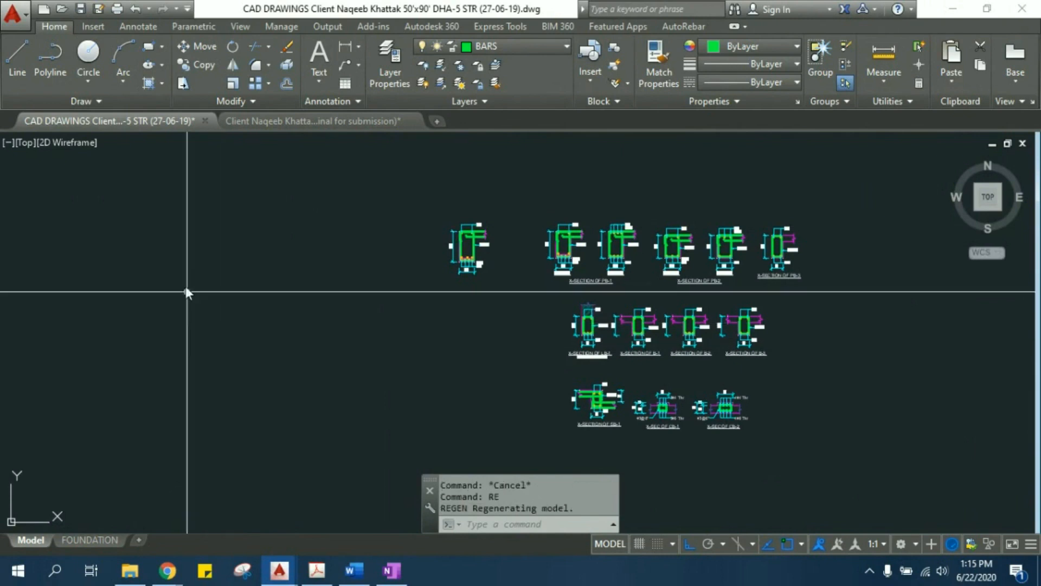
left_click(176, 266)
key("Escape")
- Draw a rectangle about 6' wide and 10' high in the empty area left of the beam sections
type("R")
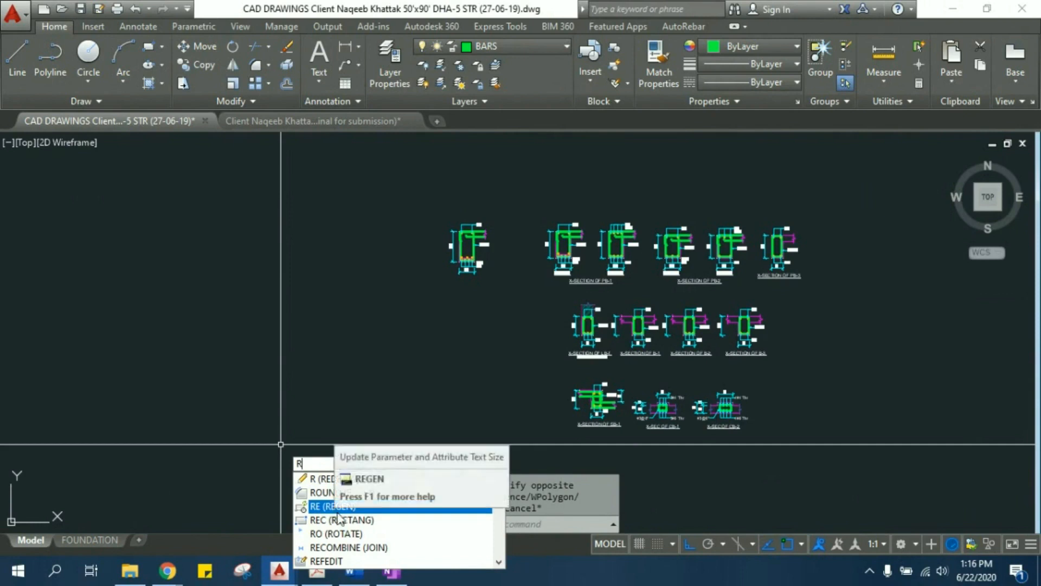
left_click(336, 520)
left_click(170, 266)
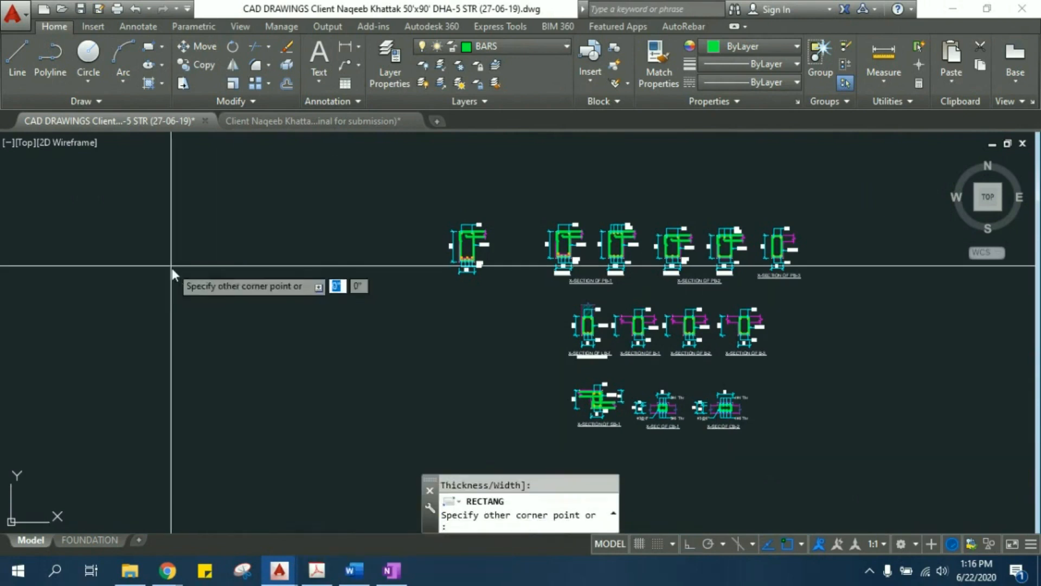
left_click(267, 419)
key("Escape")
- Stretch the rectangle's right side horizontally outward by about 4', using a crossing selection over that side
middle_click_drag(234, 341, 319, 277)
scroll(319, 225, "up", 4)
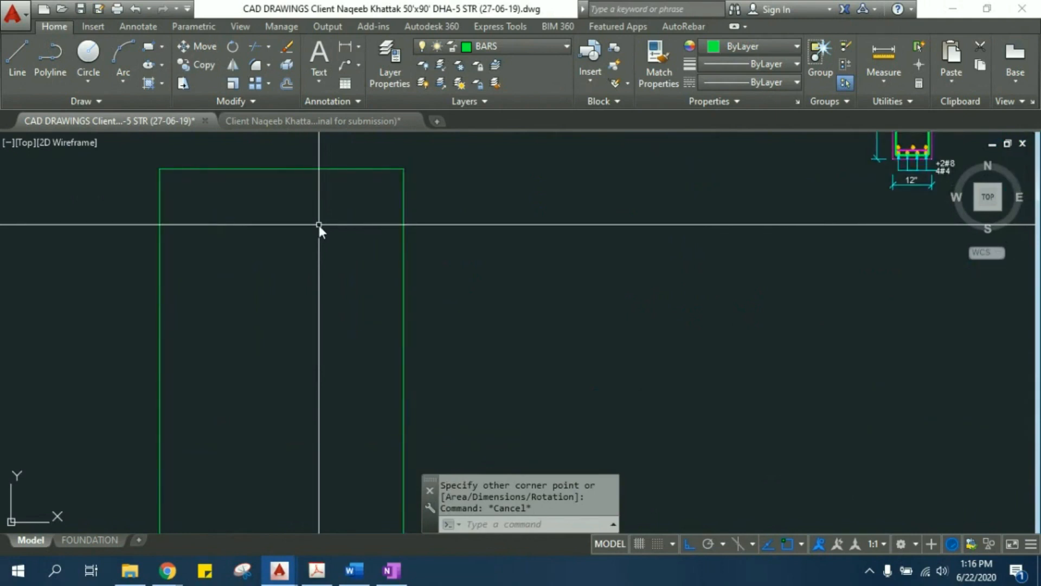
scroll(319, 225, "down", 2)
scroll(359, 285, "down", 4)
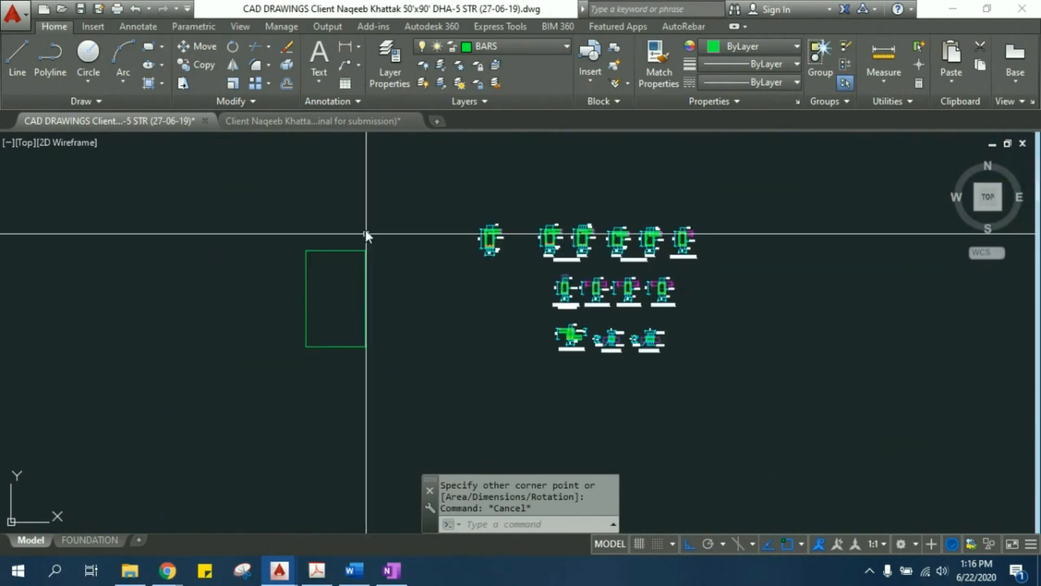
left_click(400, 382)
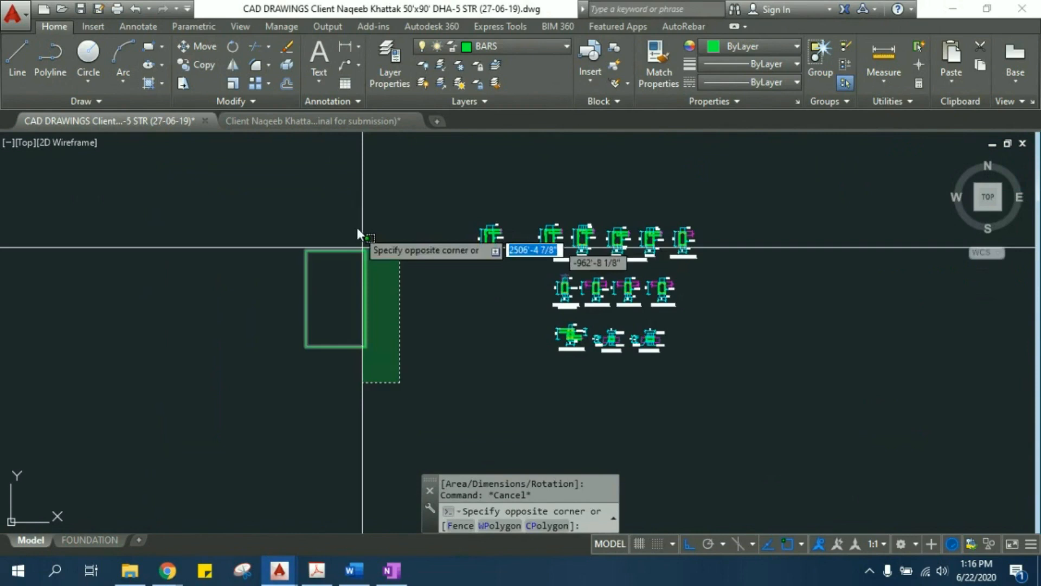
left_click(350, 194)
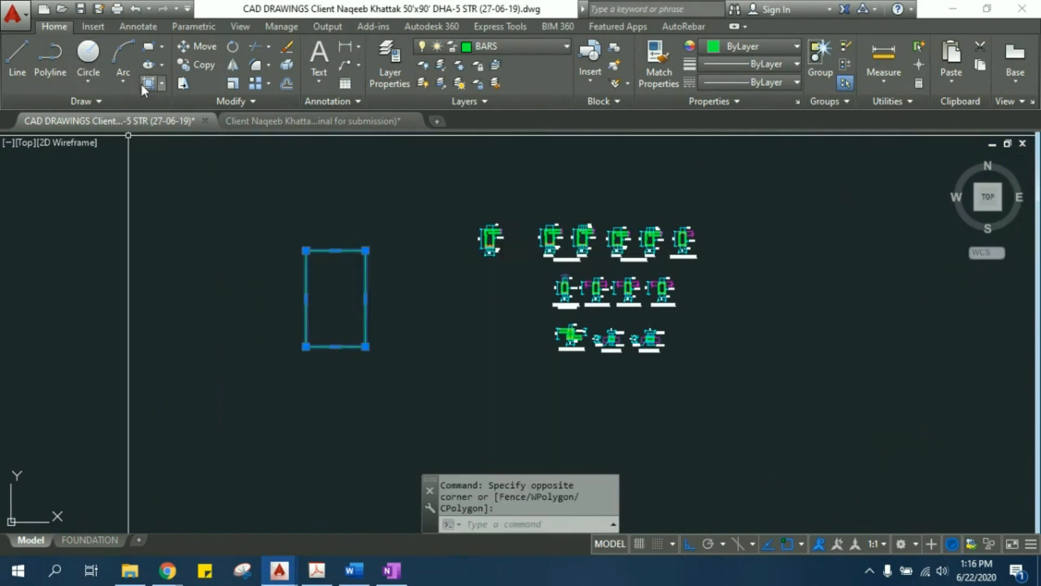
left_click(183, 84)
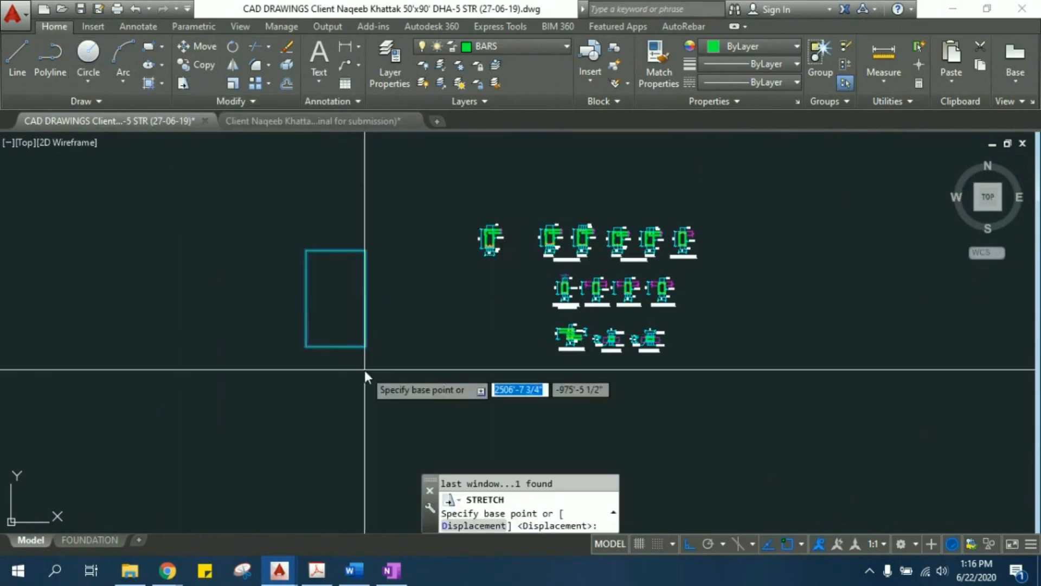
scroll(365, 368, "up", 4)
middle_click_drag(359, 210, 357, 317)
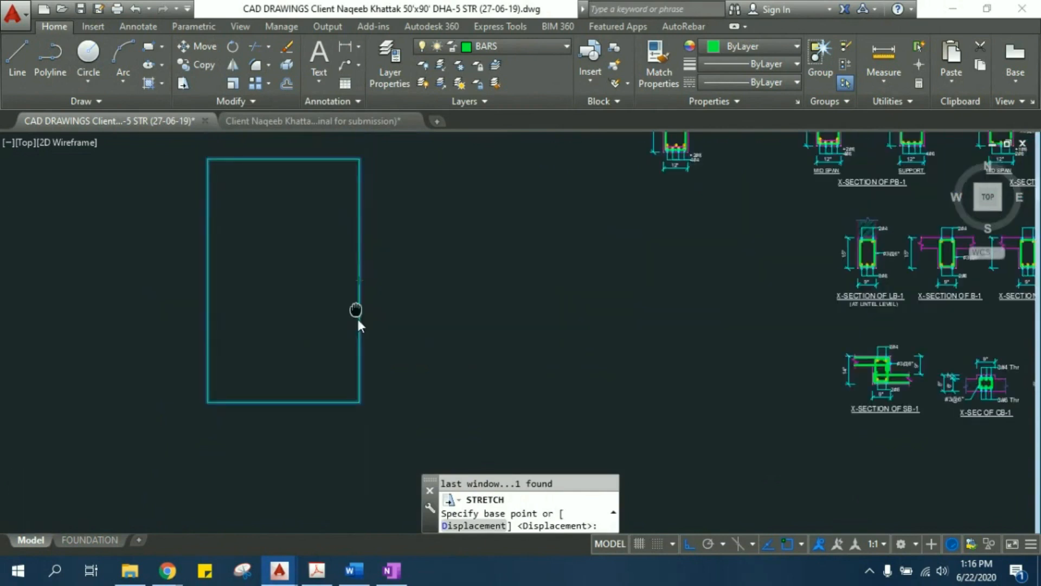
left_click(360, 296)
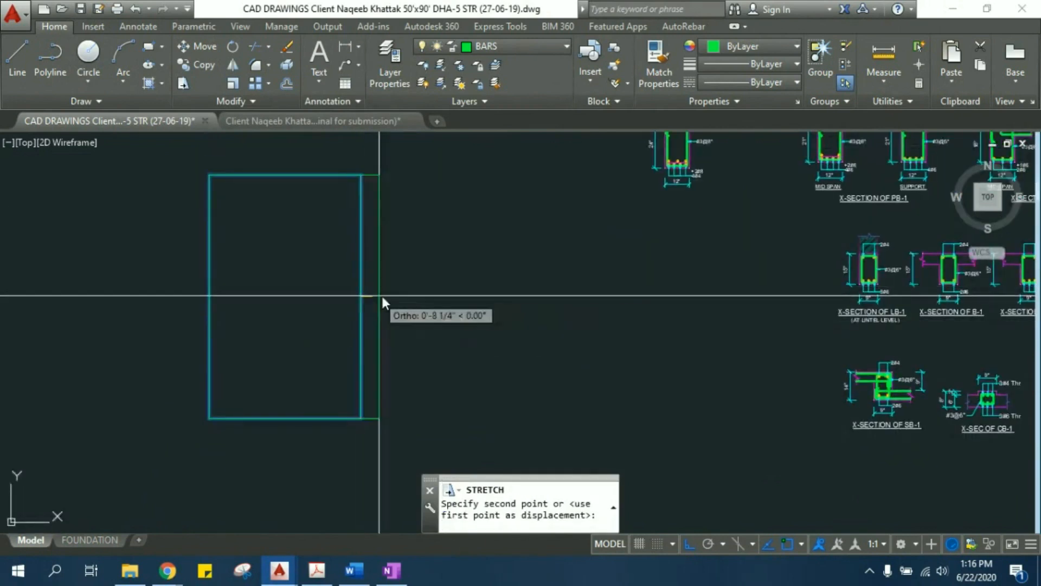
left_click(465, 297)
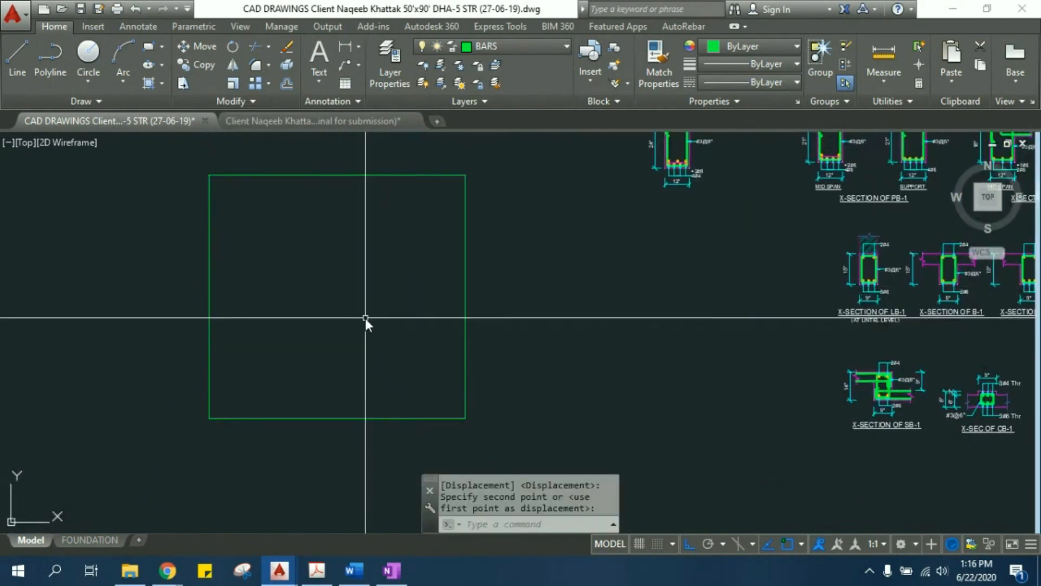
key("Escape")
key("Escape")
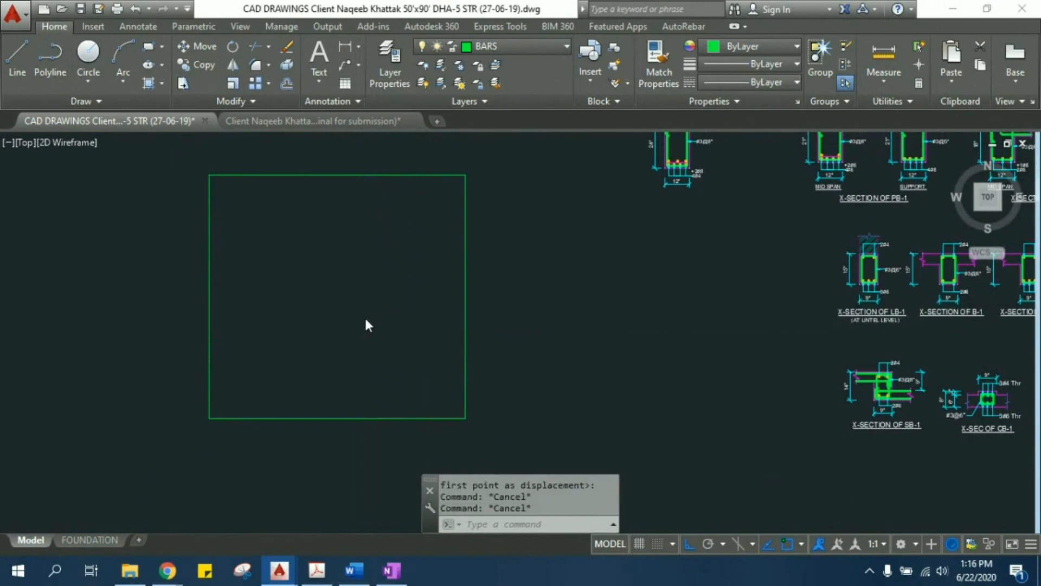
- Switch to the open submission drawing file and look over its plans and details
scroll(379, 318, "down", 10)
scroll(385, 218, "down", 5)
middle_click_drag(358, 210, 471, 327)
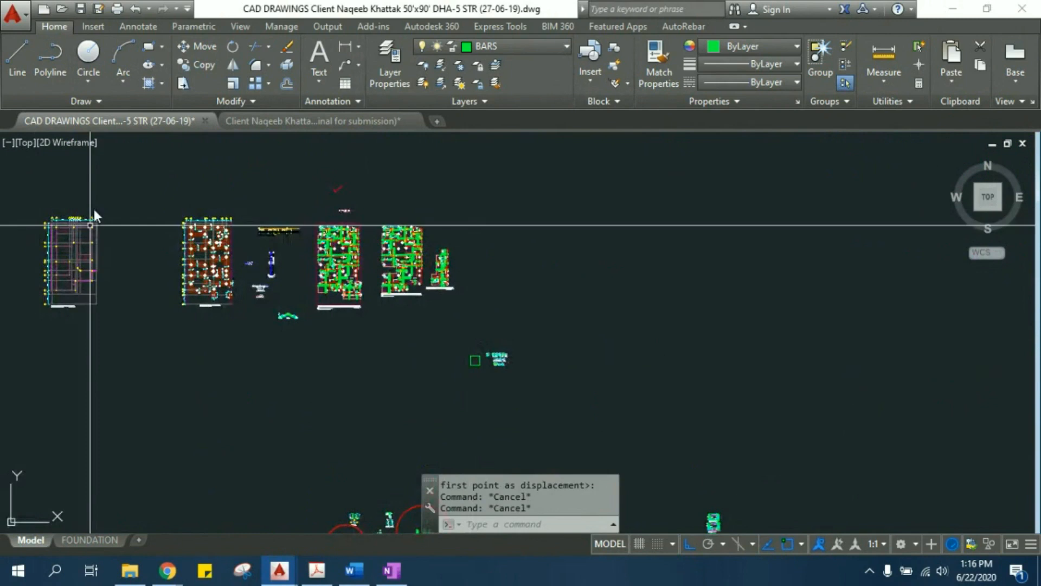
left_click(293, 120)
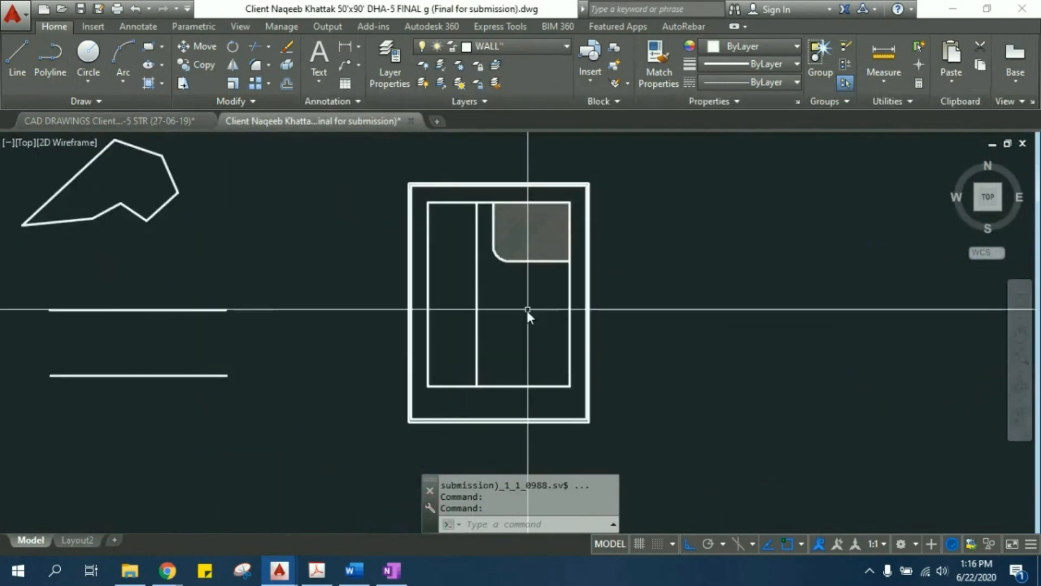
scroll(698, 332, "down", 5)
scroll(448, 422, "up", 5)
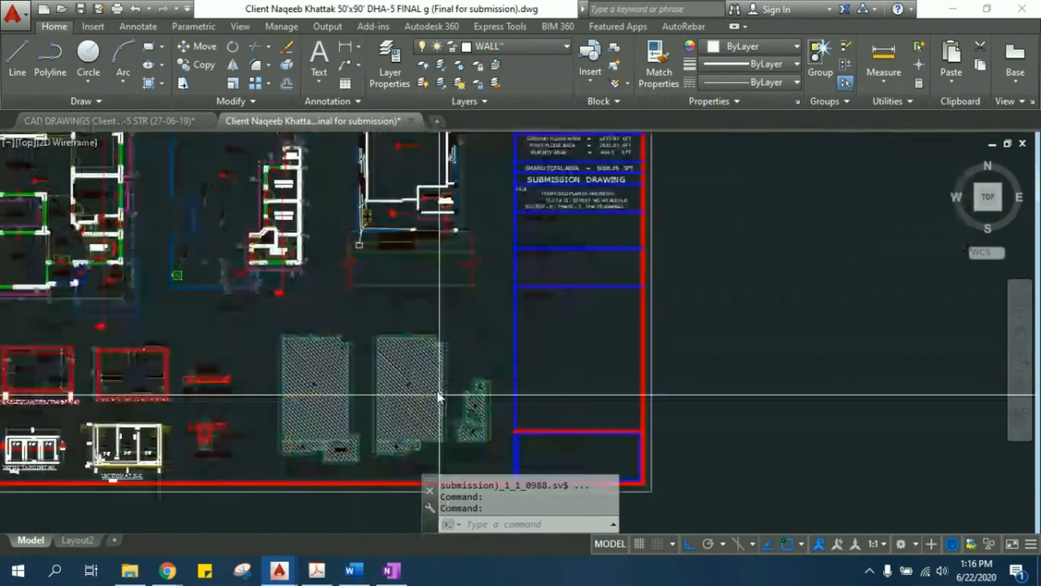
- Return to the structural drawing and examine the column layout on the ground floor foundation plan
left_click(154, 120)
scroll(66, 278, "up", 5)
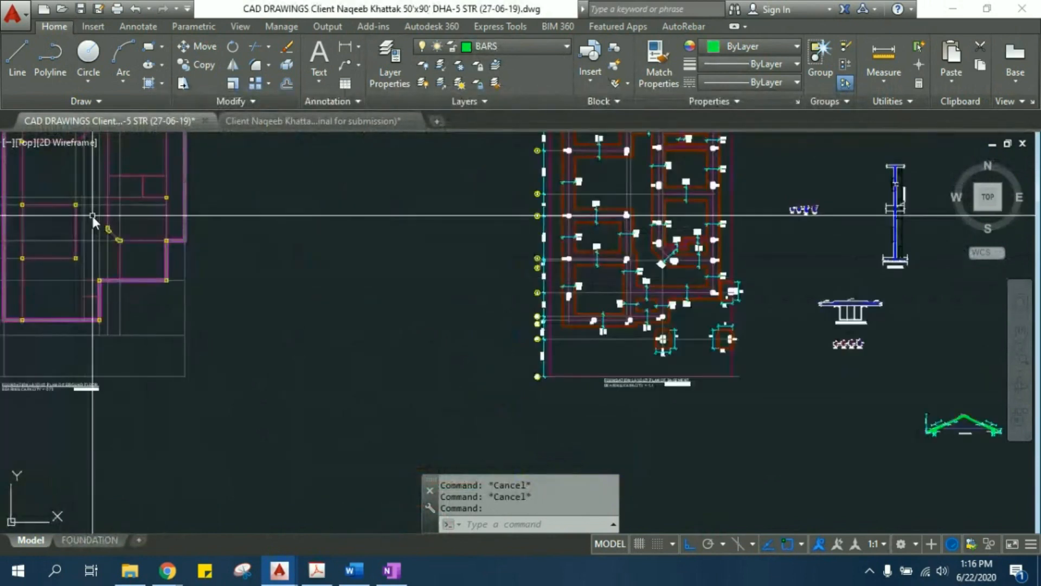
middle_click_drag(93, 217, 380, 358)
scroll(339, 268, "up", 5)
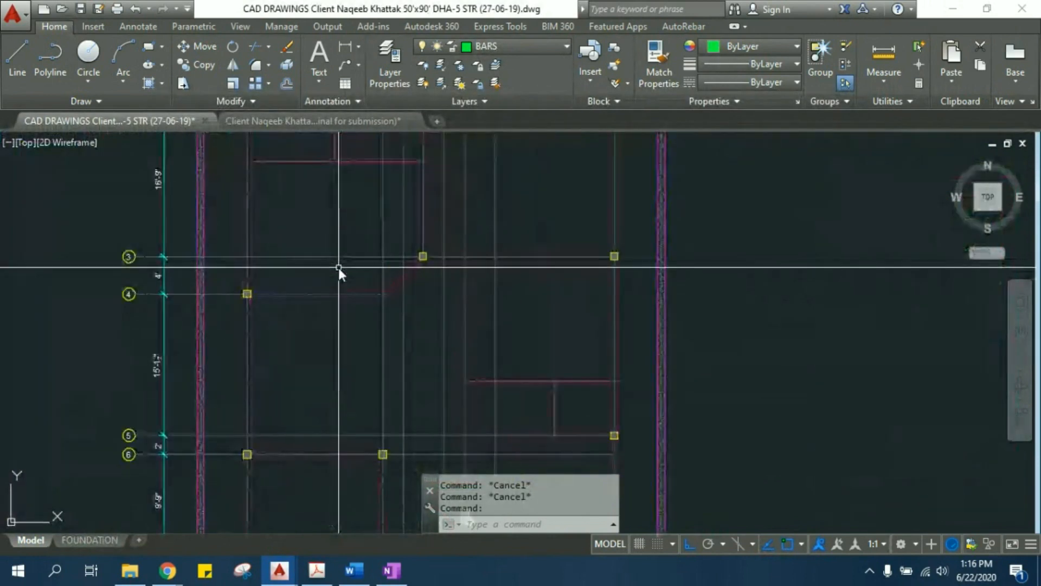
middle_click_drag(347, 230, 347, 267)
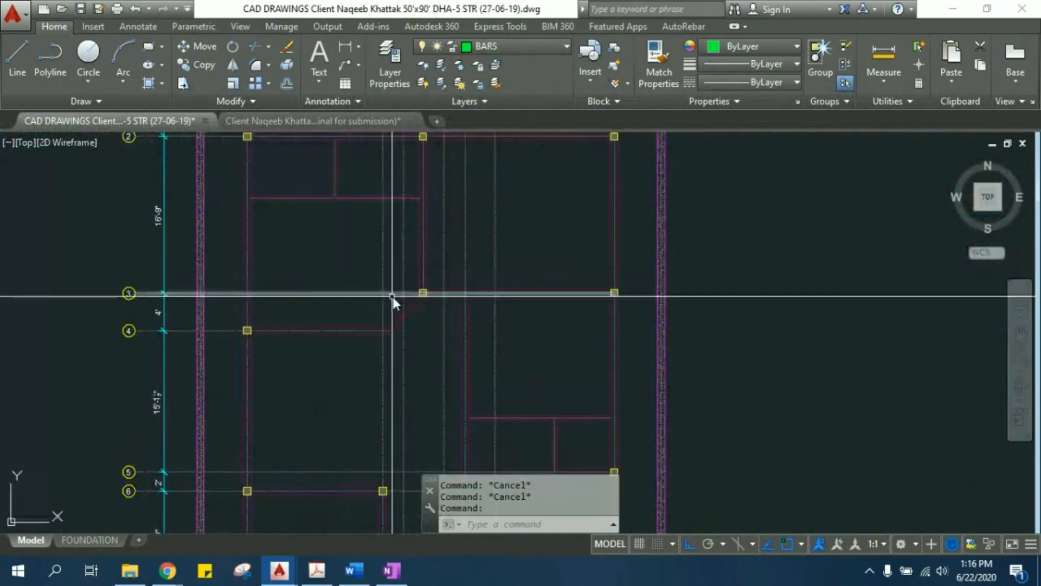
scroll(424, 180, "down", 3)
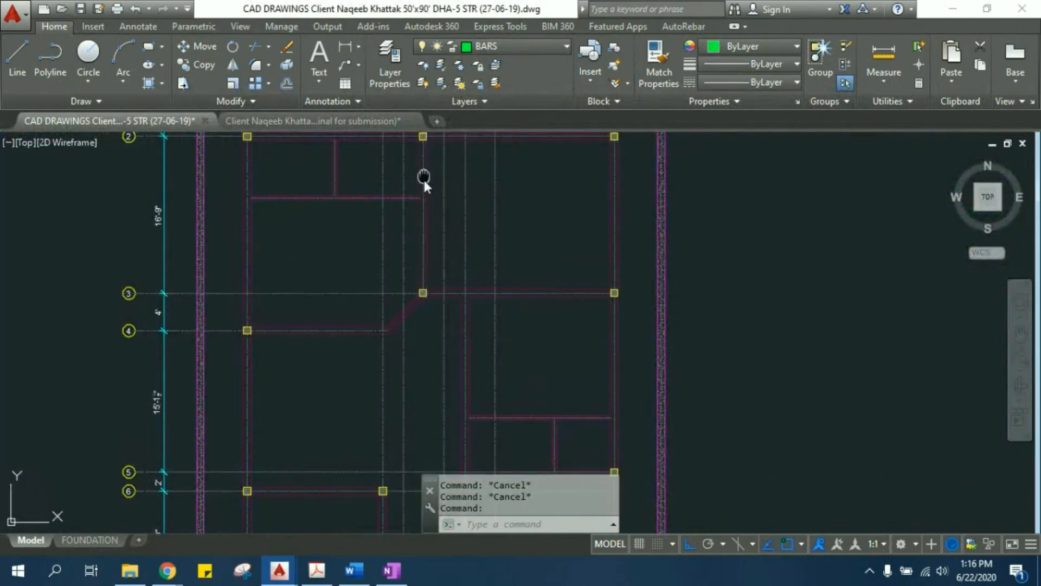
scroll(418, 227, "up", 6)
middle_click_drag(402, 257, 588, 261)
scroll(374, 279, "down", 3)
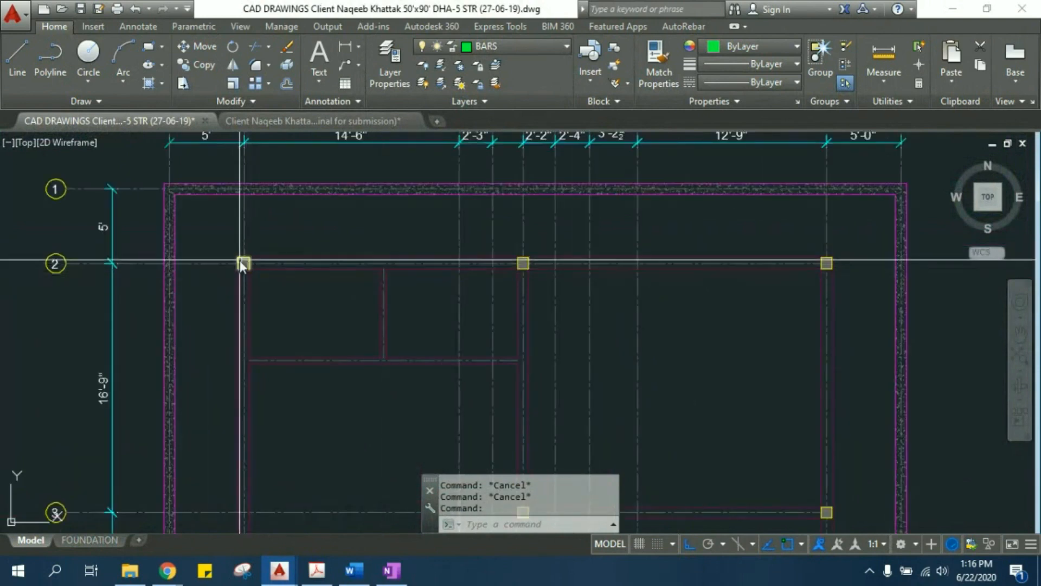
- Check the vertical size of the column at grid B-2 with a linear dimension, without placing it
scroll(242, 263, "up", 6)
type("dli")
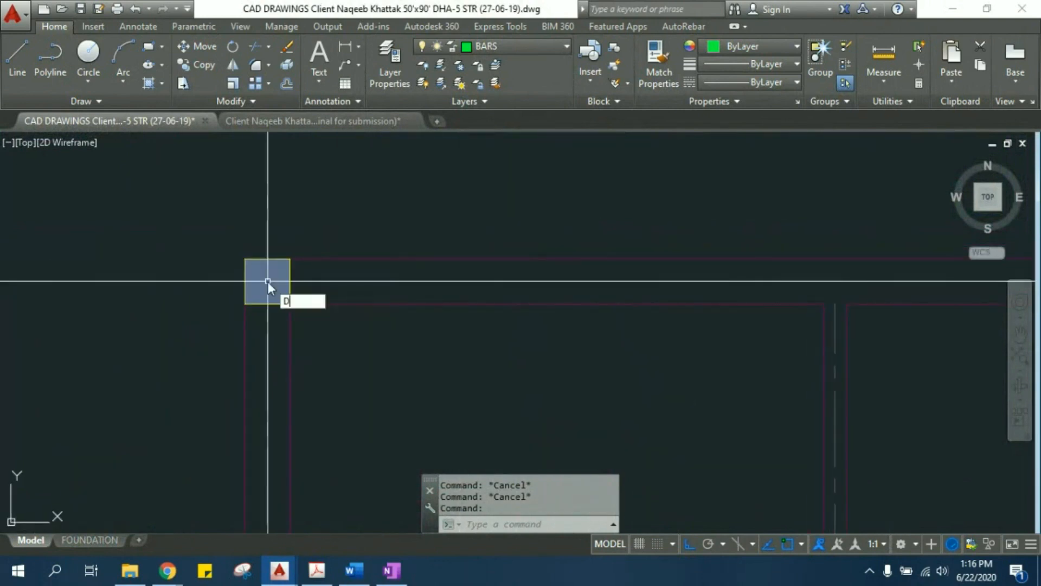
key("Return")
scroll(268, 281, "up", 3)
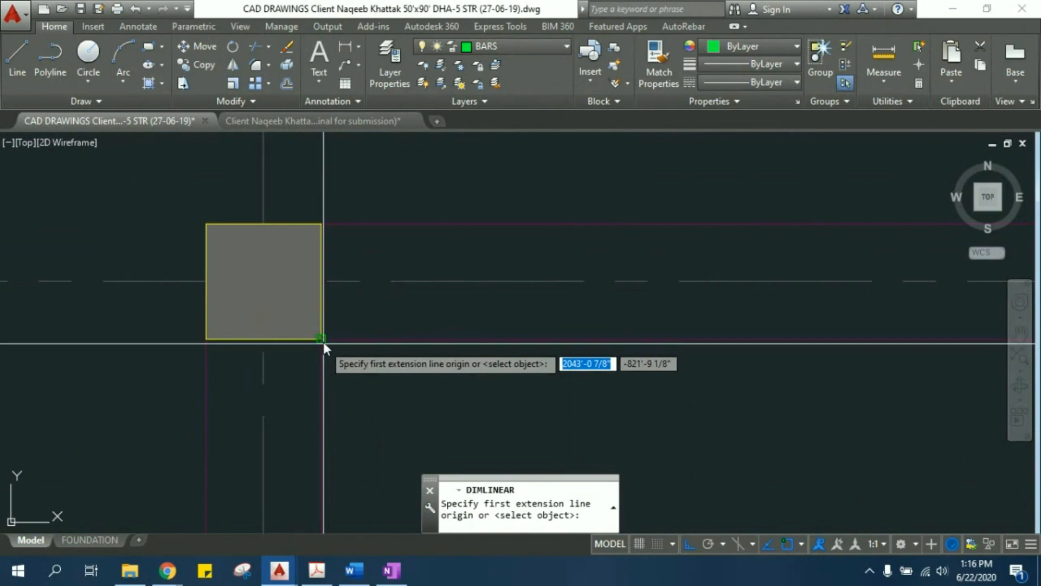
left_click(322, 339)
left_click(323, 224)
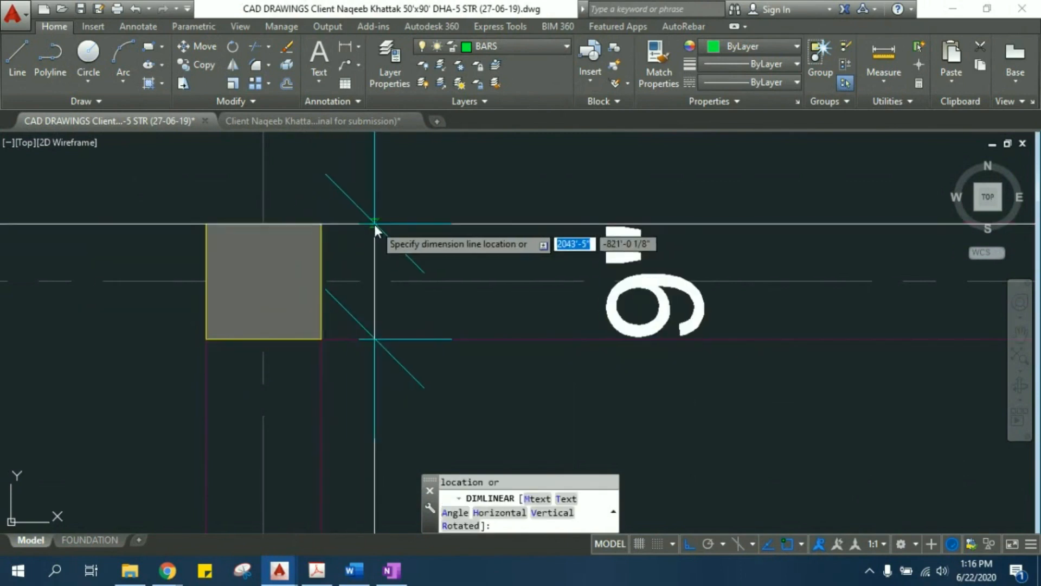
scroll(372, 224, "down", 4)
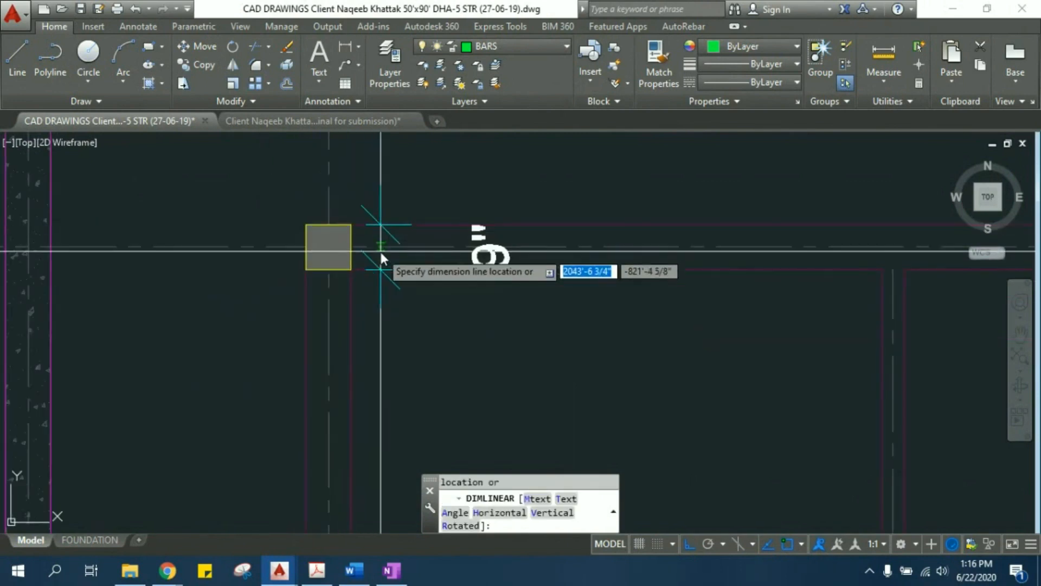
key("Escape")
scroll(547, 305, "down", 5)
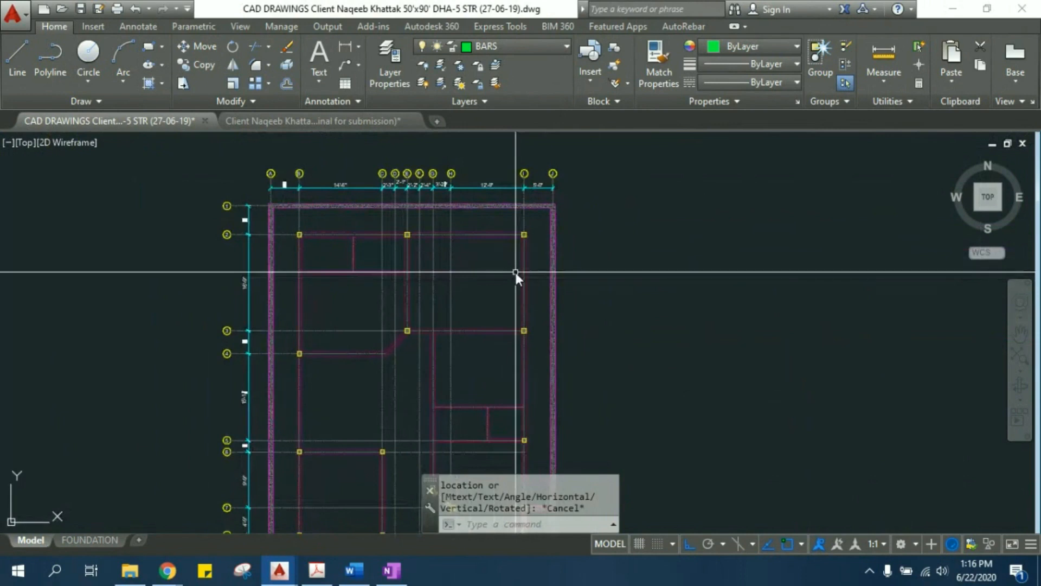
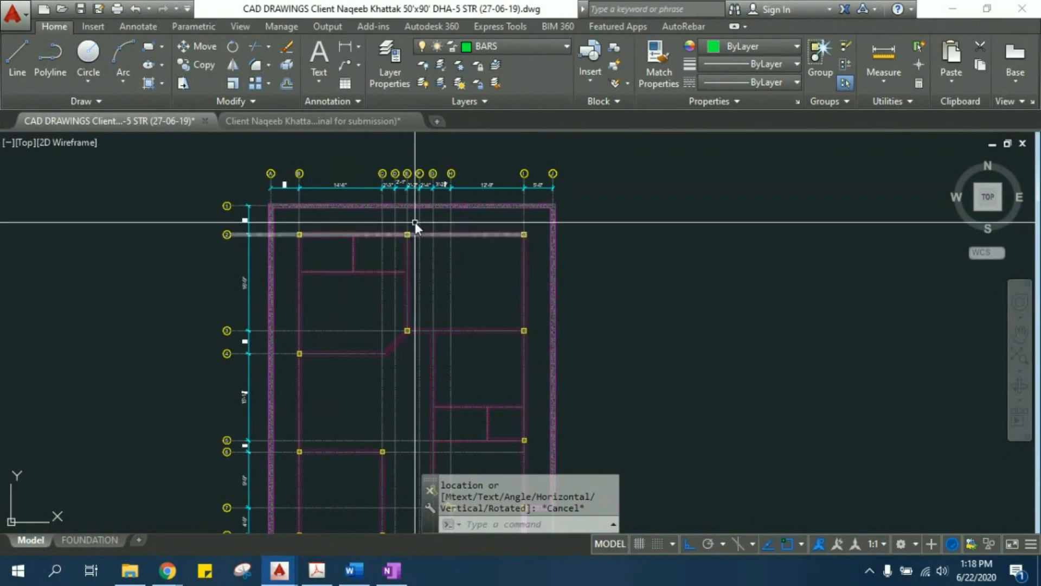
- Highlight the wall lines and centreline between the first two columns on grid 2 of the column layout, and clear the selection
middle_click_drag(419, 198, 418, 206)
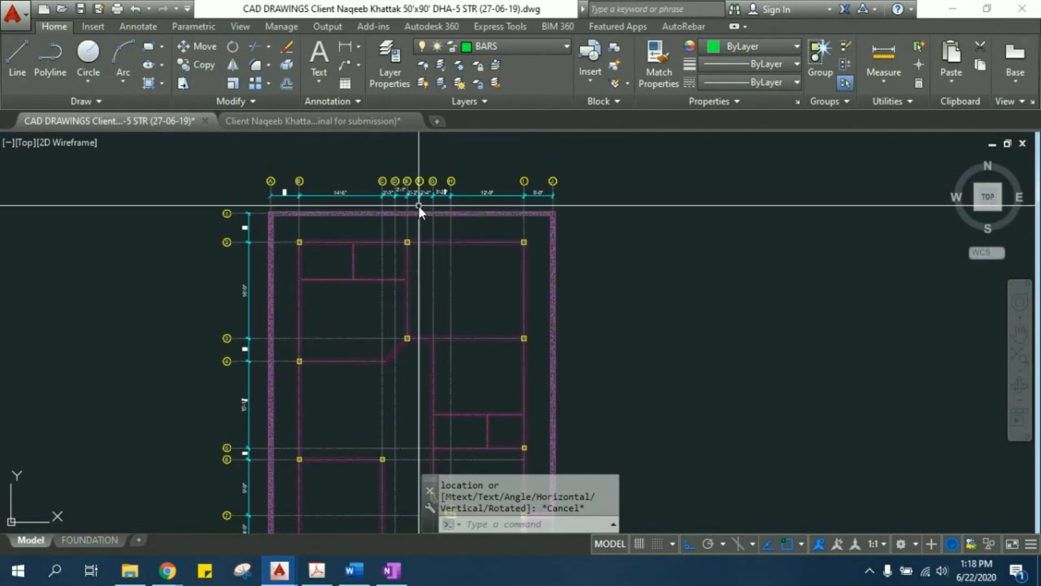
scroll(359, 245, "up", 4)
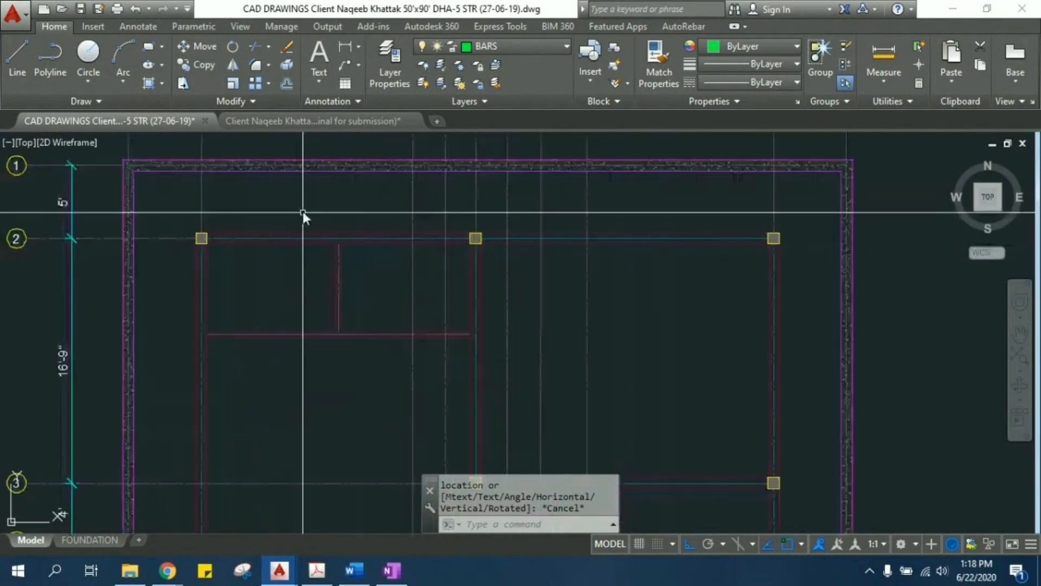
middle_click_drag(302, 210, 324, 229)
scroll(228, 262, "up", 2)
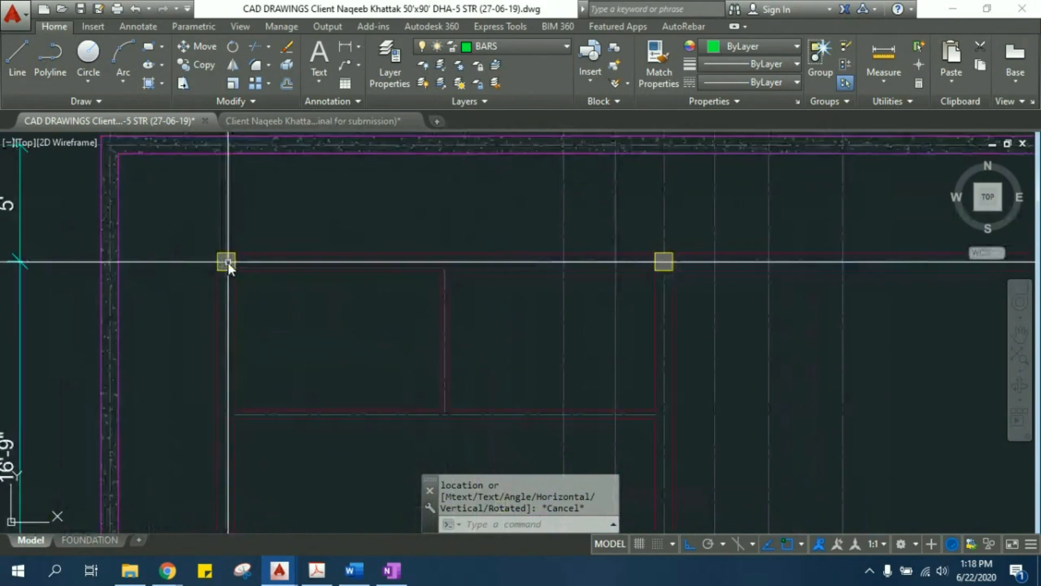
left_click(358, 291)
left_click(347, 218)
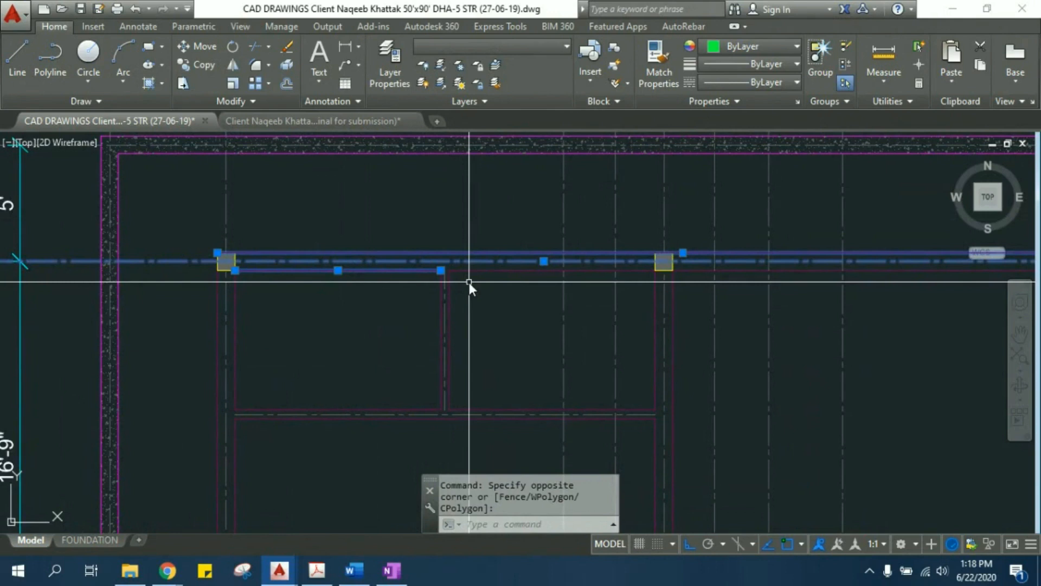
key("Escape")
key("Escape")
- Find the footing plan among the other drawings and examine its corner column C-1 on grid 2
scroll(468, 282, "down", 4)
scroll(468, 283, "up", 3)
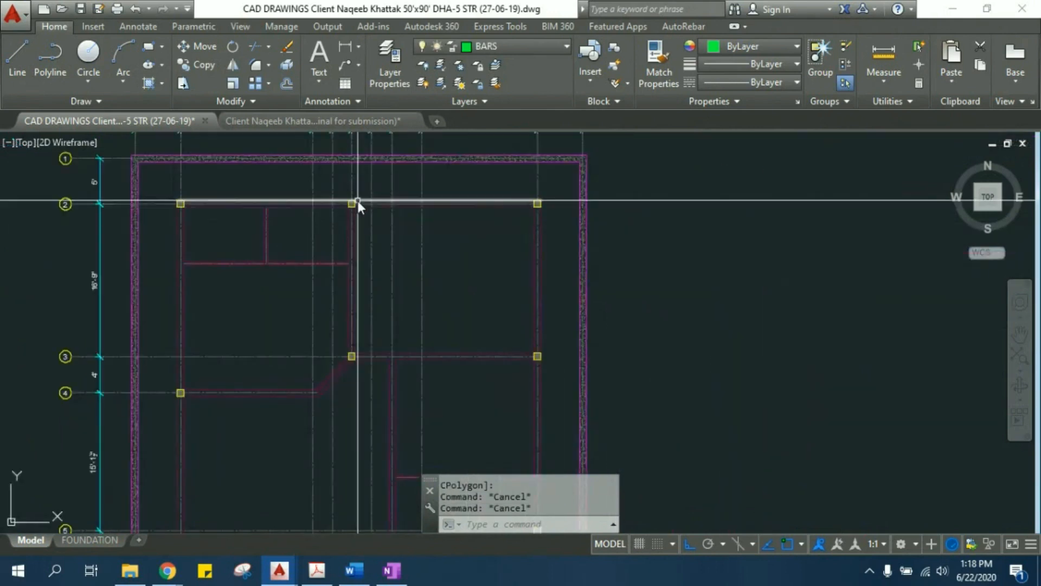
scroll(356, 203, "up", 2)
scroll(360, 280, "down", 3)
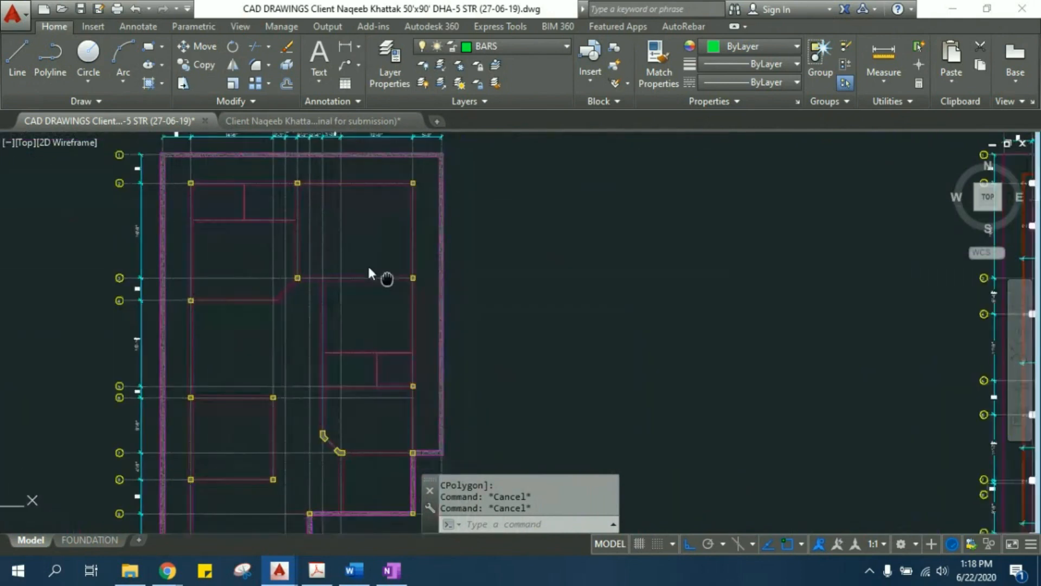
scroll(278, 325, "down", 2)
mouse_move(769, 279)
middle_mouse_down()
mouse_move(639, 279)
mouse_move(529, 255)
mouse_move(375, 190)
mouse_move(304, 233)
middle_mouse_up()
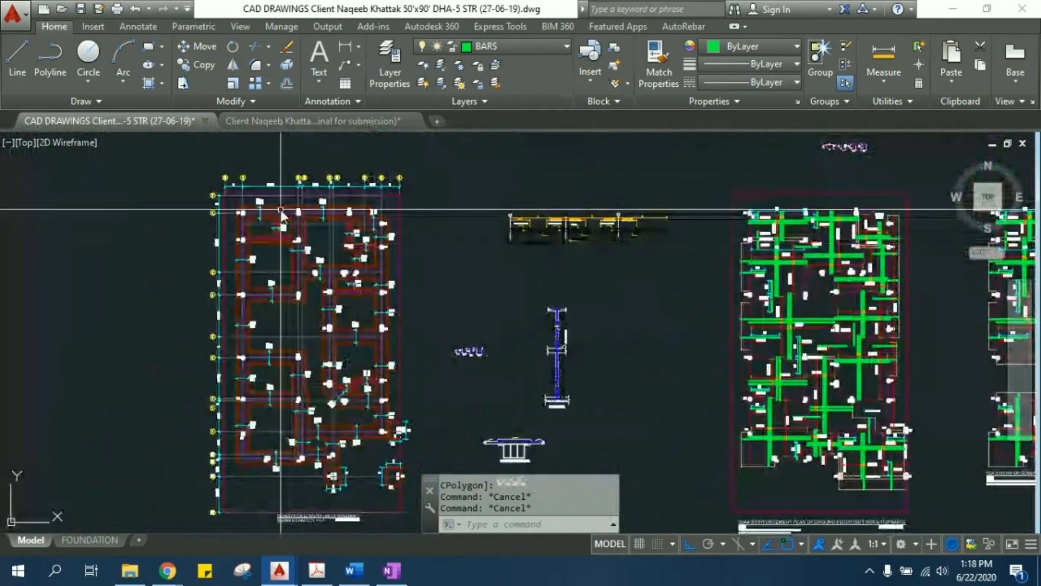
scroll(281, 209, "up", 5)
scroll(138, 230, "up", 4)
mouse_move(138, 229)
middle_mouse_down()
mouse_move(197, 251)
mouse_move(216, 314)
middle_mouse_up()
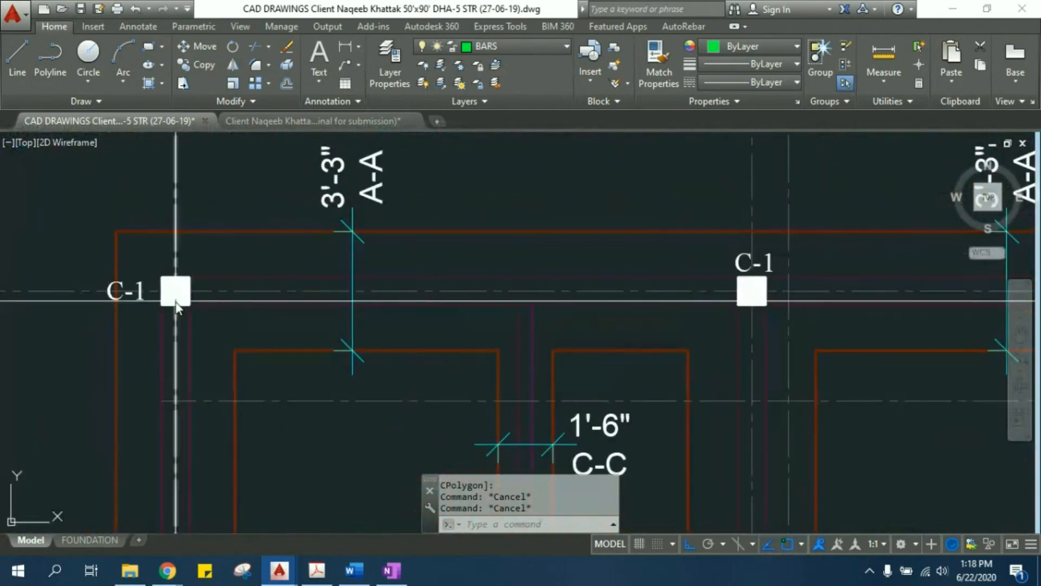
scroll(174, 291, "up", 2)
middle_click_drag(283, 315, 277, 309)
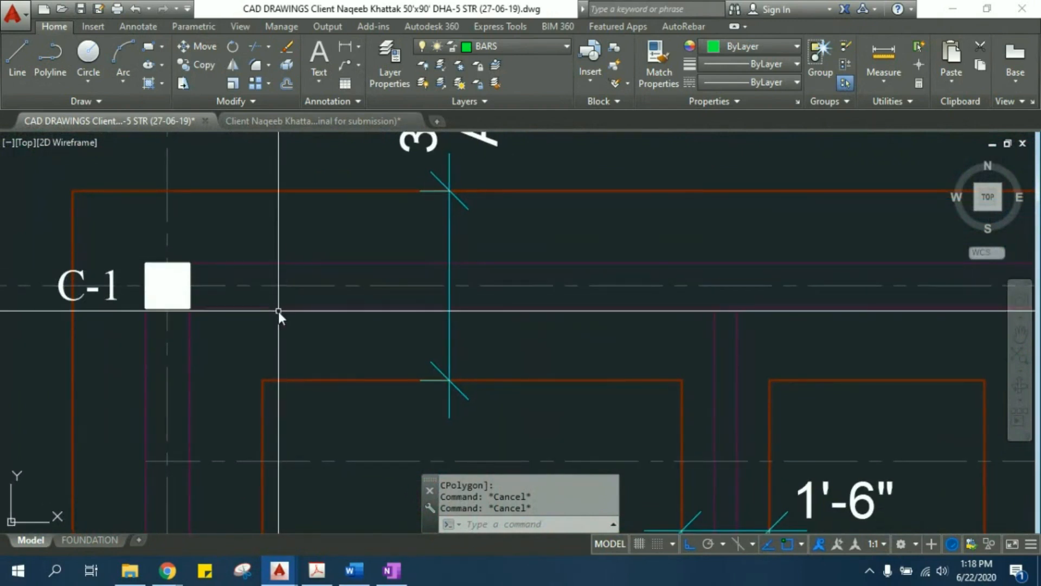
- Highlight the two wall lines running from corner column C-1 along grid 2, and clear the selection
left_click(281, 311)
left_click(270, 242)
middle_click_drag(280, 221, 284, 257)
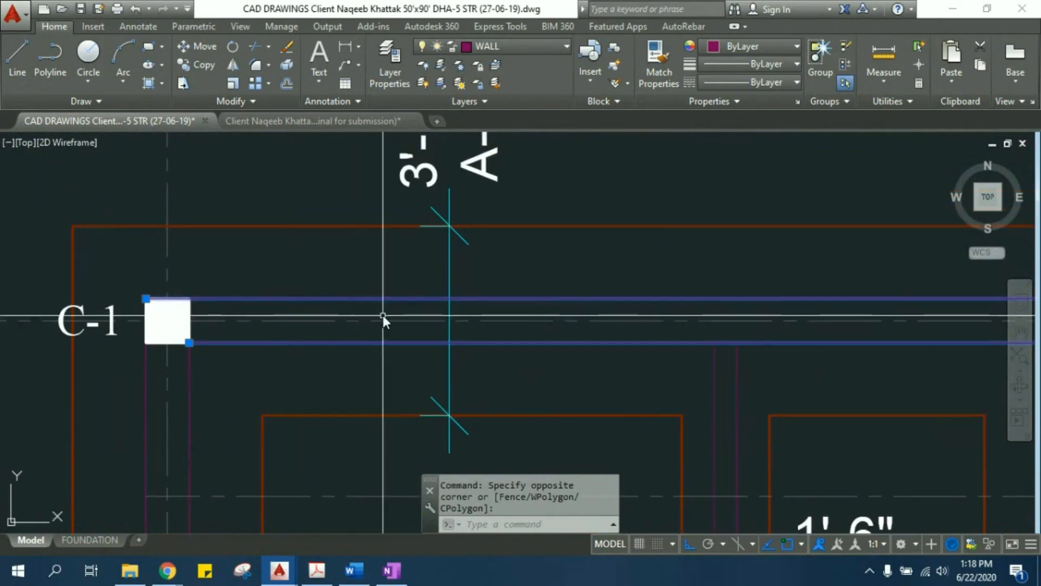
middle_click_drag(362, 309, 292, 308)
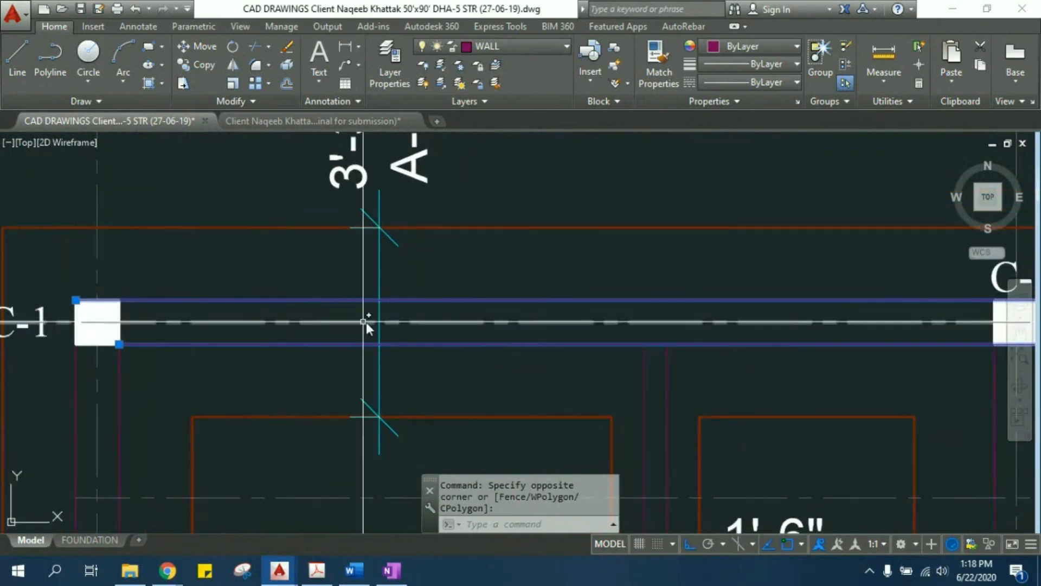
middle_click_drag(459, 342, 450, 360)
key("Escape")
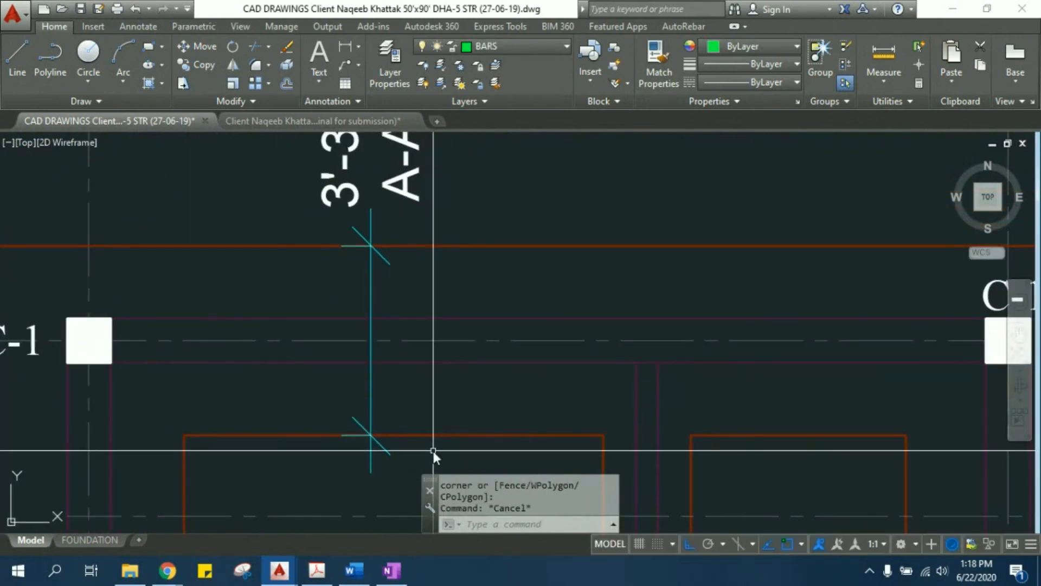
- Select the inner and outer footing edges on either side of the grid 2 wall, at the A-A dimension
left_click(431, 448)
left_click(425, 428)
left_click(433, 244)
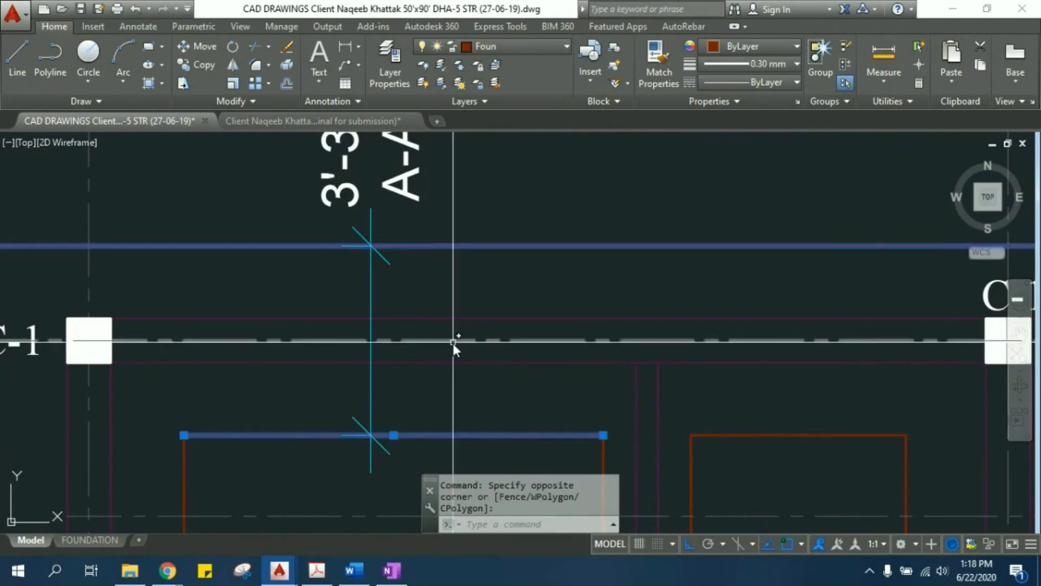
scroll(454, 343, "down", 4)
middle_click_drag(450, 386, 349, 329)
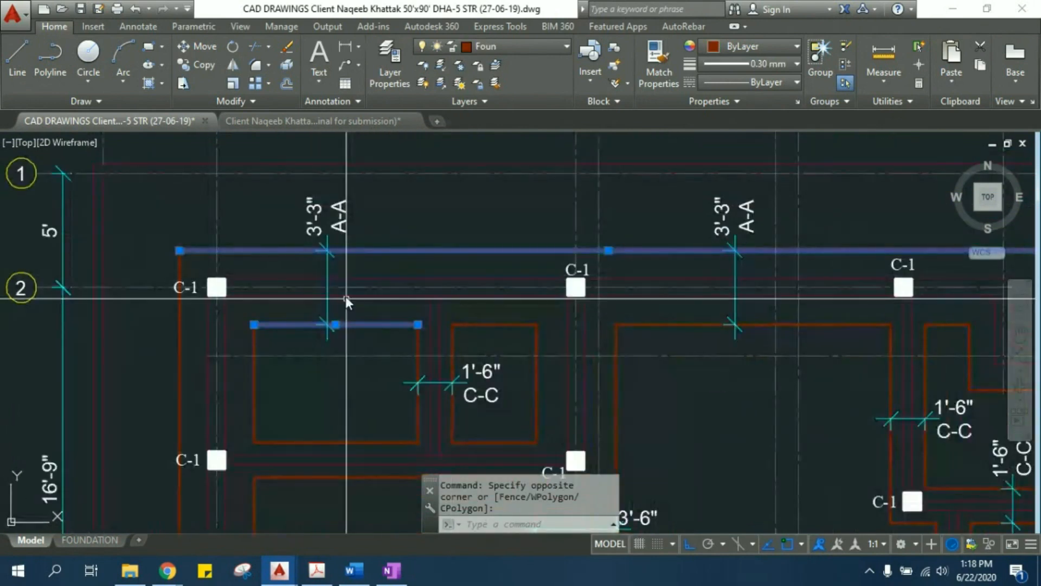
scroll(326, 256, "up", 2)
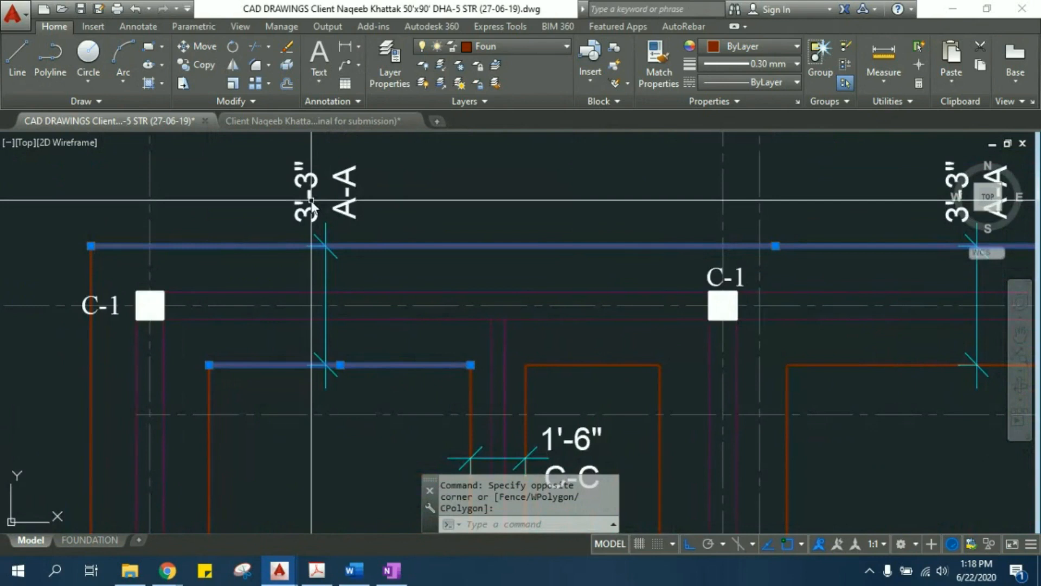
- Examine the footing width dimensions and their A-A, B-B and C-C section labels between grids 2 and 4
scroll(318, 325, "down", 2)
middle_click_drag(318, 325, 332, 190)
middle_click_drag(246, 468, 244, 367)
middle_click_drag(384, 386, 177, 315)
middle_click_drag(369, 281, 351, 367)
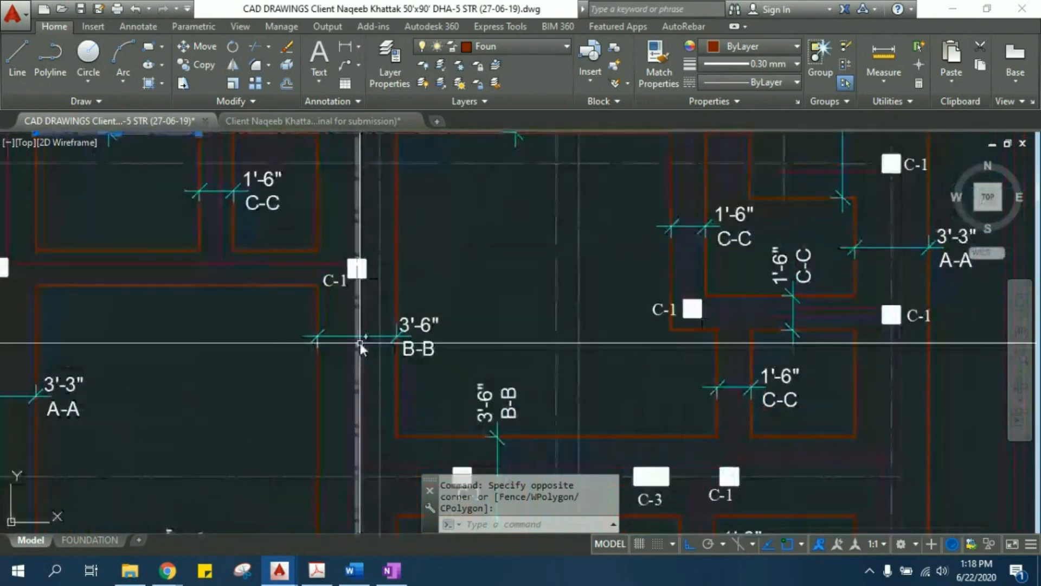
scroll(363, 341, "up", 2)
scroll(440, 313, "down", 4)
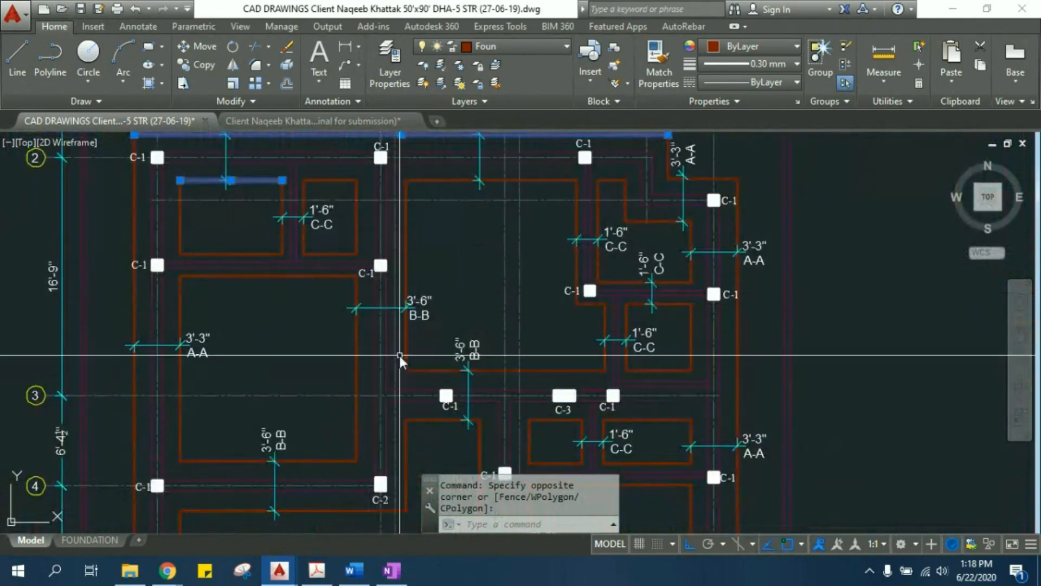
scroll(409, 307, "up", 4)
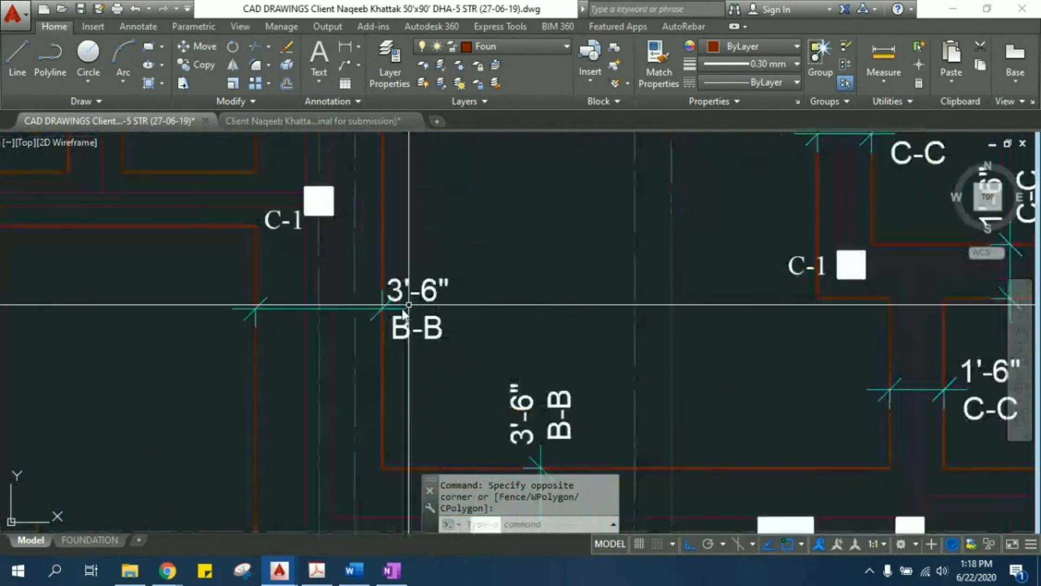
scroll(408, 304, "down", 6)
scroll(327, 304, "up", 8)
mouse_move(326, 415)
middle_mouse_down()
mouse_move(288, 301)
mouse_move(347, 302)
middle_mouse_up()
scroll(339, 307, "down", 3)
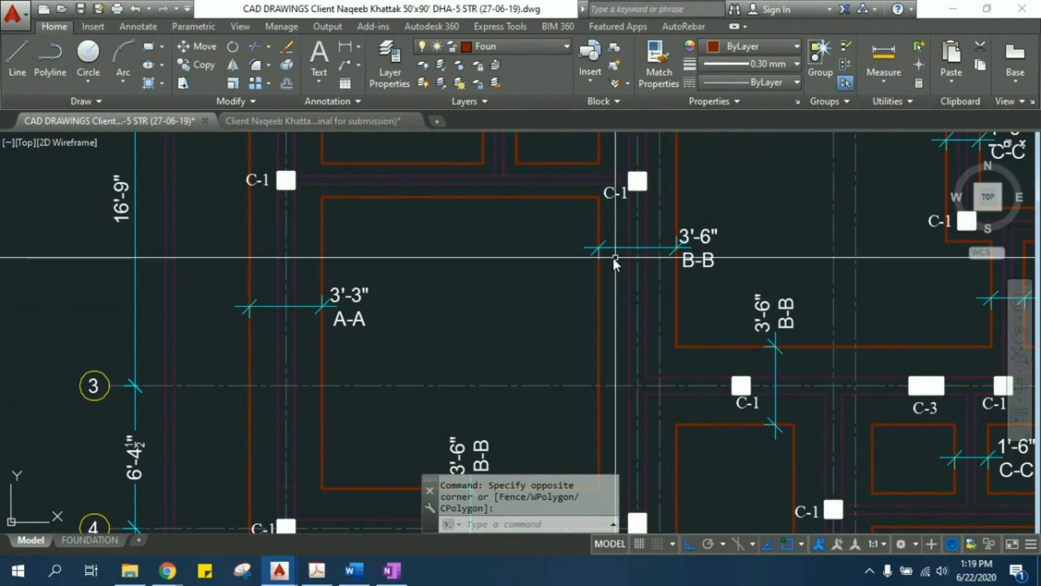
scroll(670, 215, "down", 5)
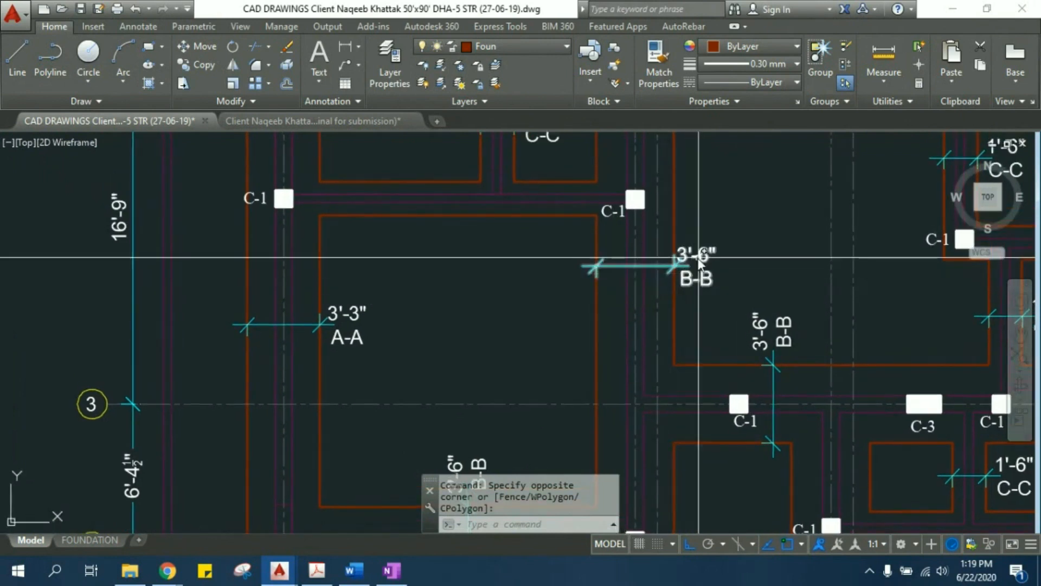
scroll(537, 279, "up", 5)
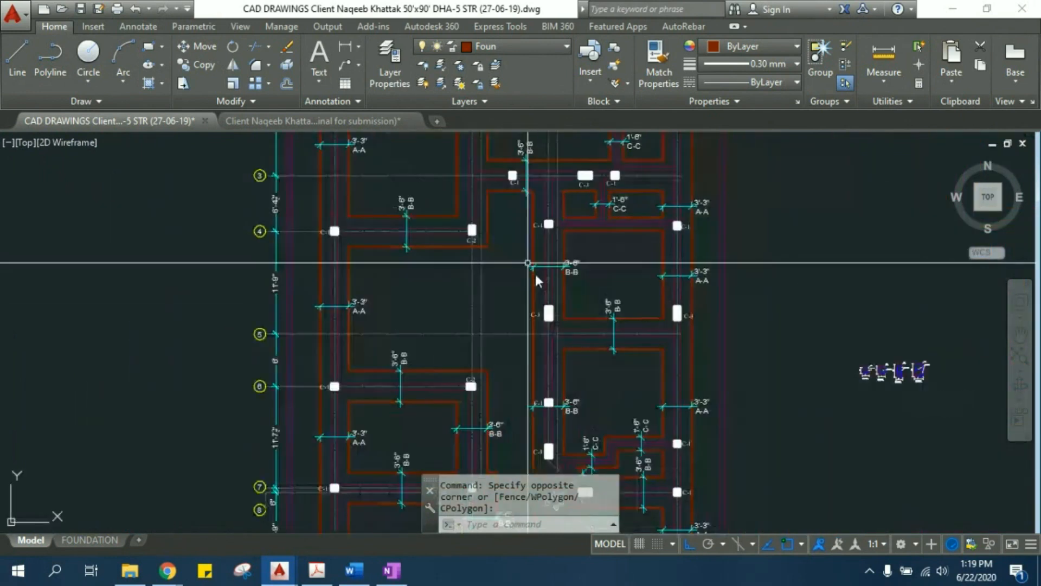
- Examine the column labels and strip footing sections between grids 3 and 7 of the footing plan
middle_click_drag(384, 297, 385, 288)
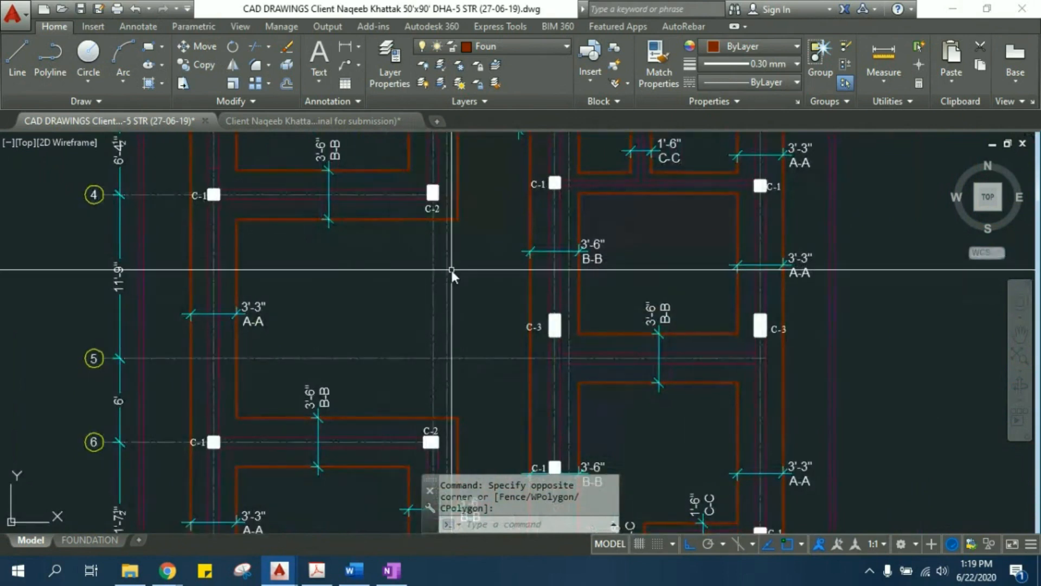
middle_click_drag(448, 266, 441, 351)
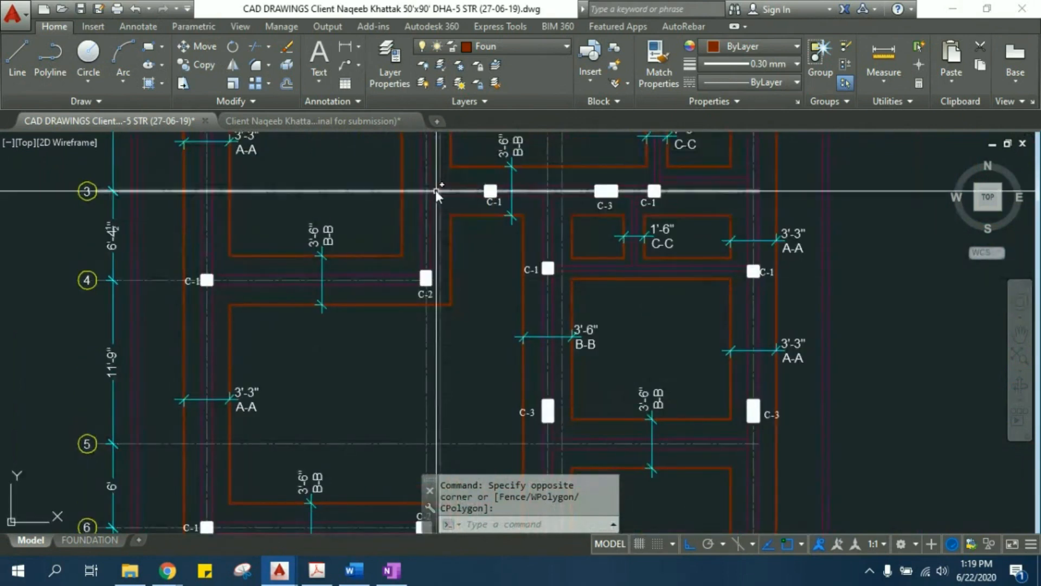
middle_click_drag(536, 402, 524, 337)
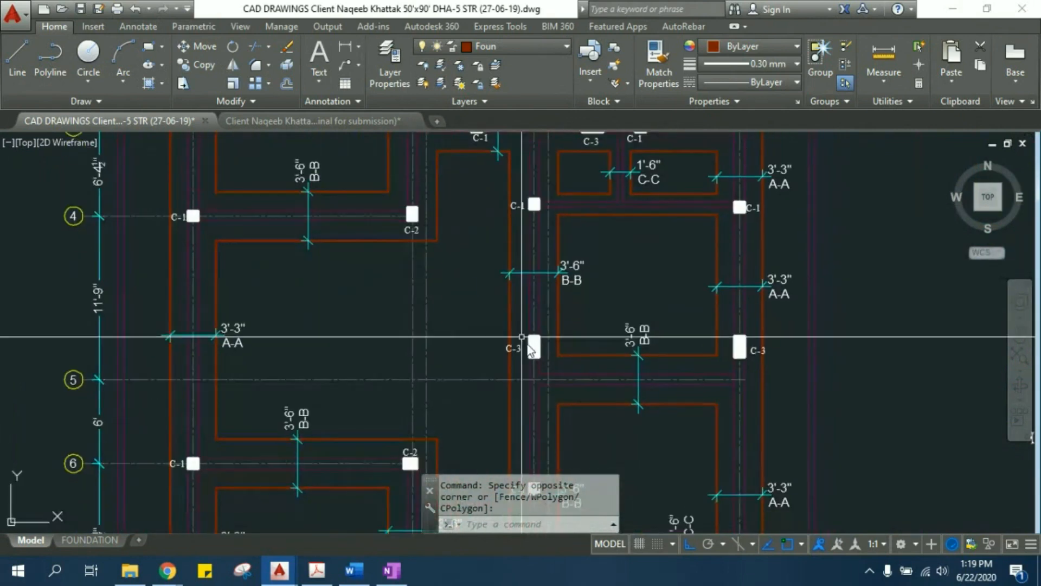
middle_click_drag(285, 384, 280, 236)
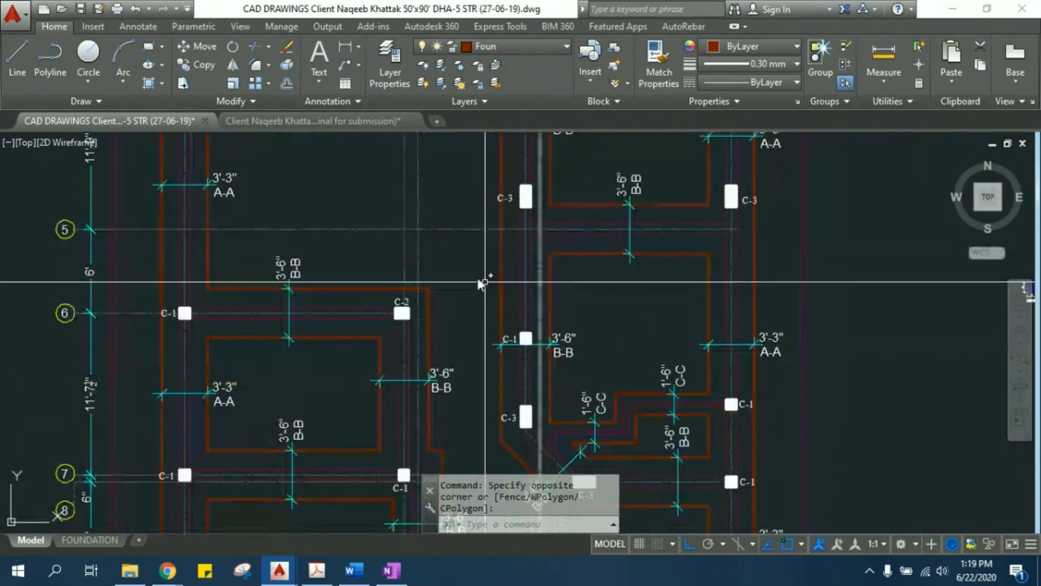
scroll(301, 278, "up", 5)
scroll(278, 238, "down", 5)
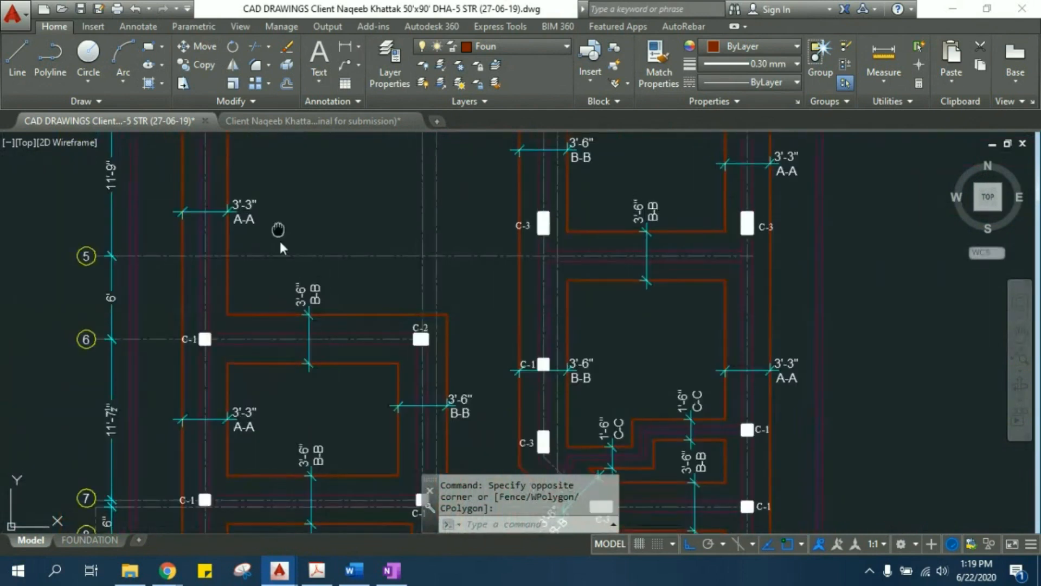
middle_click_drag(279, 239, 302, 316)
scroll(278, 308, "down", 2)
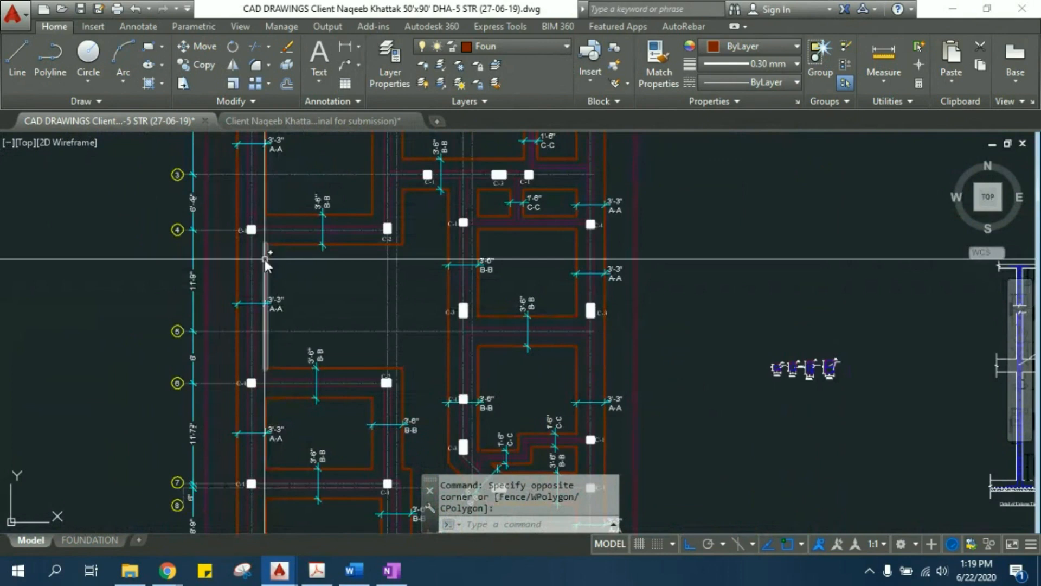
- Look over the isolated footing F-1, the column and beam details, and the reinforcement plans for the footing sections
middle_click_drag(424, 342, 179, 243)
scroll(179, 245, "down", 2)
scroll(382, 260, "up", 8)
scroll(522, 263, "up", 2)
scroll(504, 267, "down", 6)
middle_click_drag(420, 335, 409, 139)
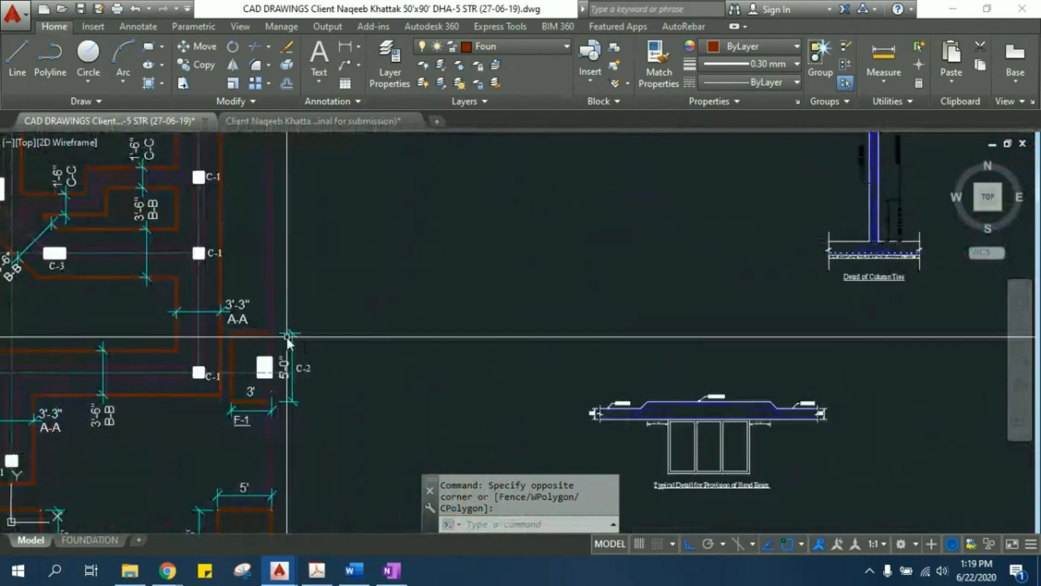
scroll(289, 334, "down", 4)
middle_click_drag(291, 333, 307, 195)
scroll(434, 285, "down", 4)
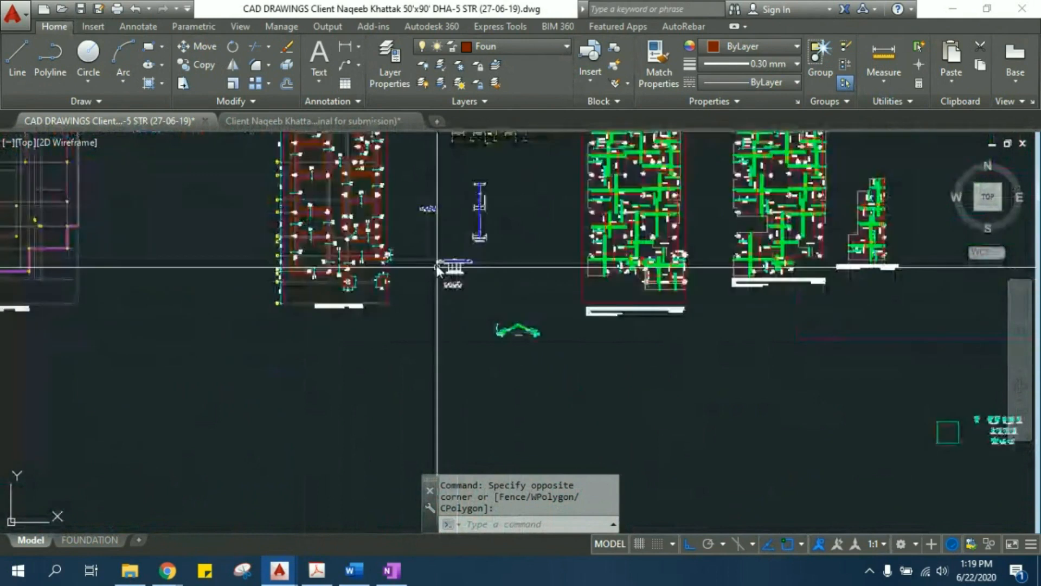
scroll(450, 249, "up", 4)
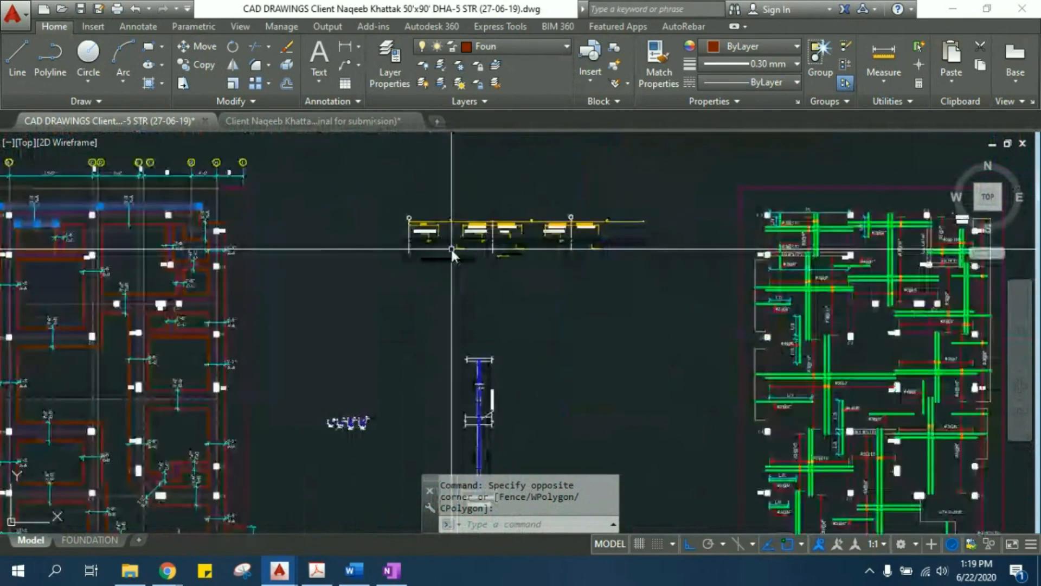
middle_click_drag(183, 250, 282, 240)
scroll(282, 241, "down", 4)
middle_click_drag(885, 530, 654, 443)
scroll(692, 443, "up", 10)
scroll(580, 332, "down", 8)
scroll(616, 279, "up", 8)
scroll(611, 279, "down", 8)
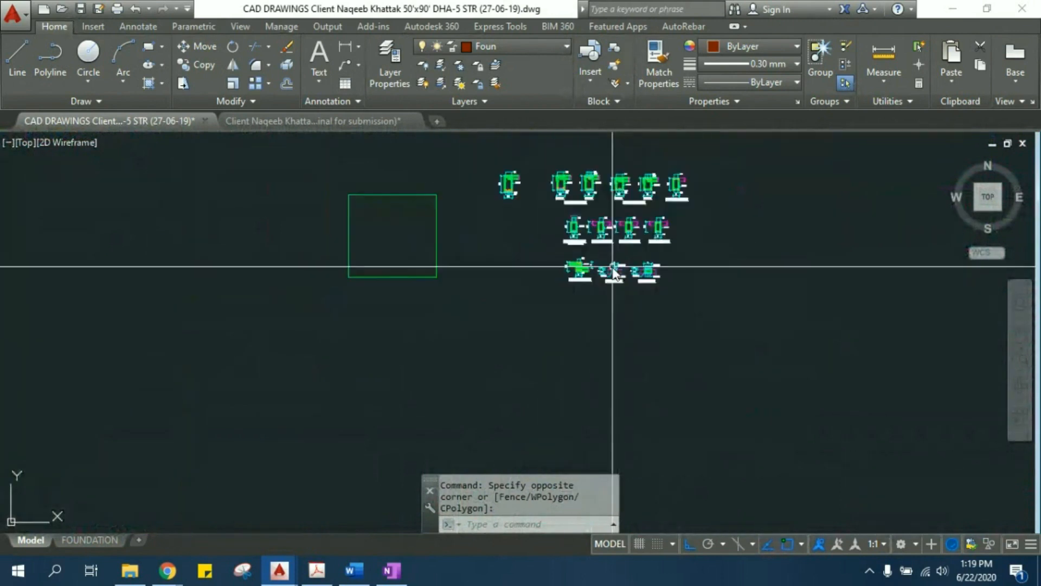
- Switch to the FOUNDATION layout and examine the details of footings A-A and B-B
left_click(81, 539)
scroll(392, 250, "up", 5)
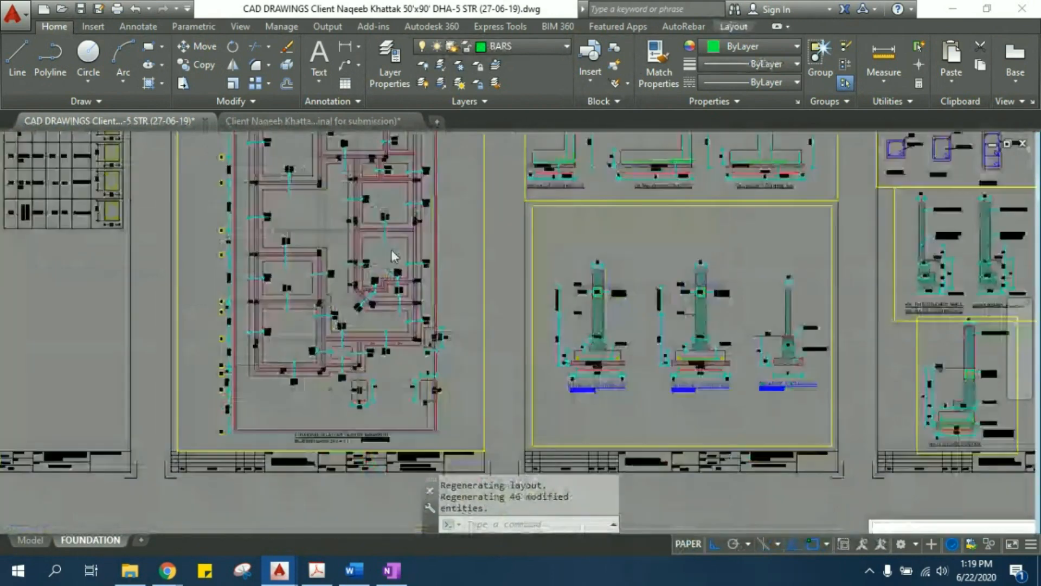
scroll(391, 250, "up", 4)
scroll(323, 297, "up", 3)
scroll(338, 354, "down", 2)
scroll(396, 326, "down", 5)
scroll(419, 288, "up", 3)
scroll(380, 315, "up", 4)
middle_click_drag(437, 237, 425, 400)
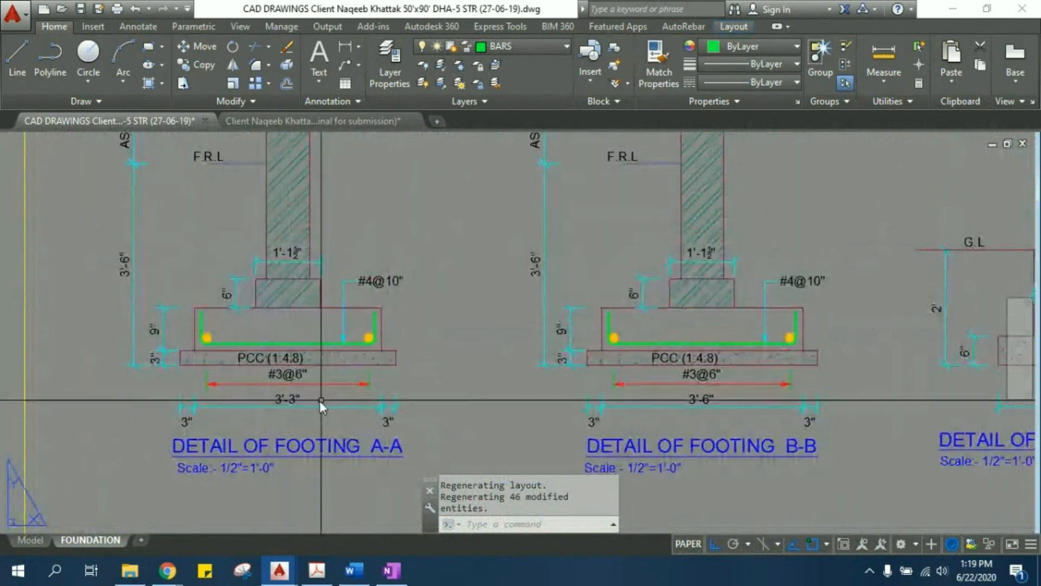
middle_click_drag(226, 366, 233, 388)
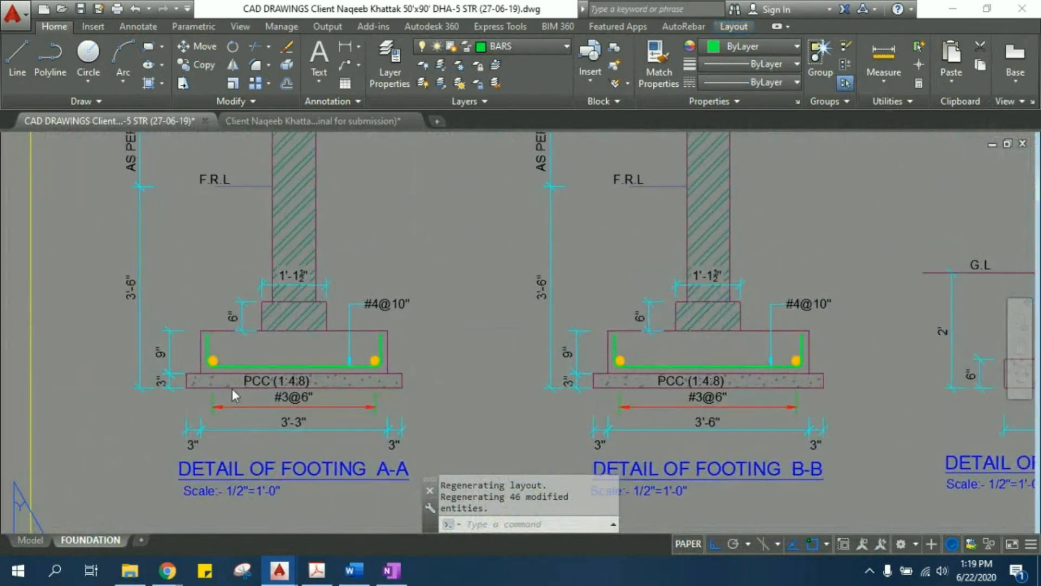
scroll(187, 378, "up", 2)
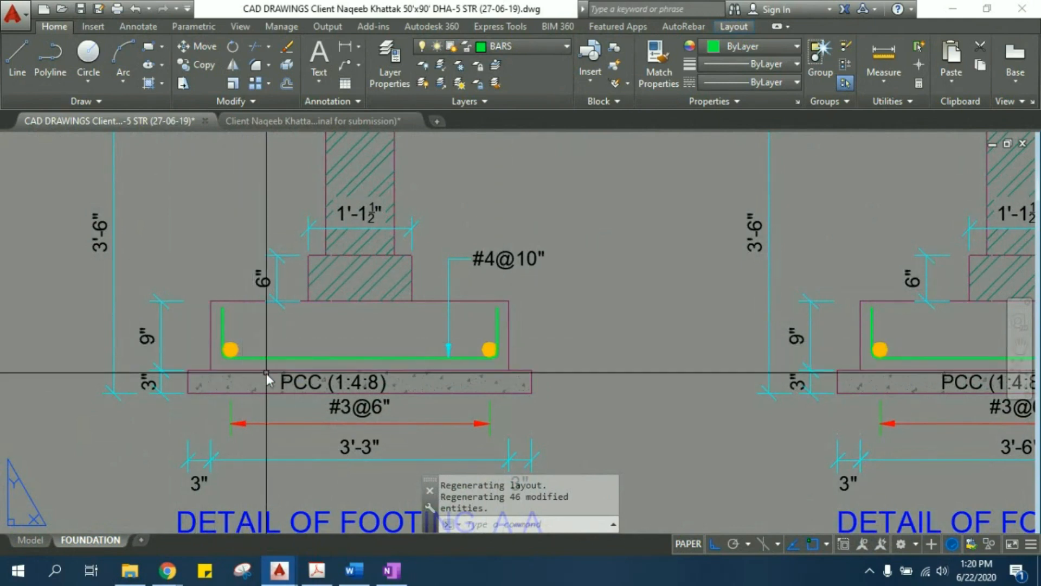
- Switch to OneNote, add a new section, and sketch a wall on a strip footing extended lengthwise in perspective
left_click(391, 570)
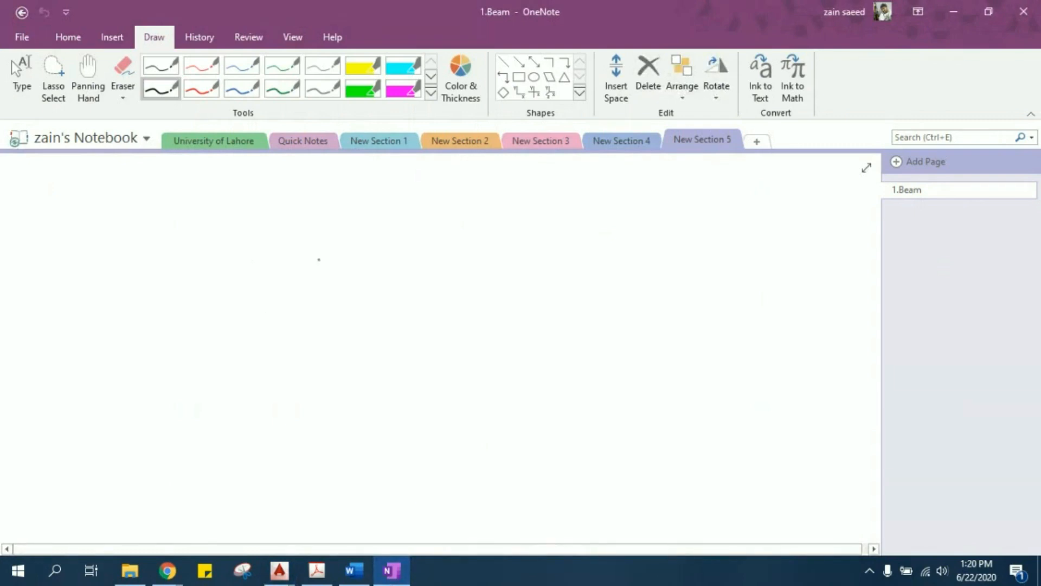
left_click_drag(315, 287, 314, 377)
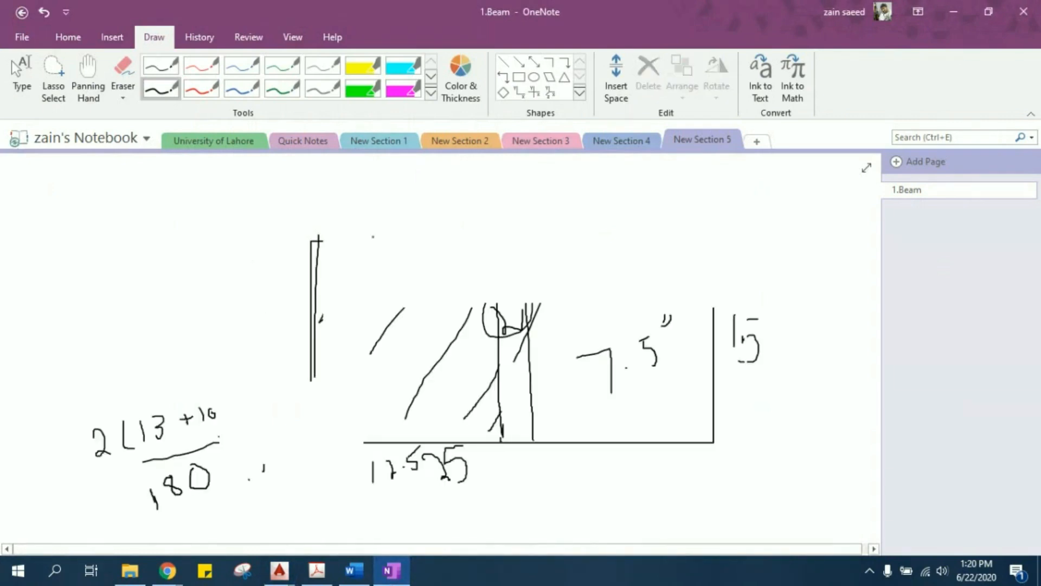
left_click(758, 141)
left_click_drag(348, 274, 347, 412)
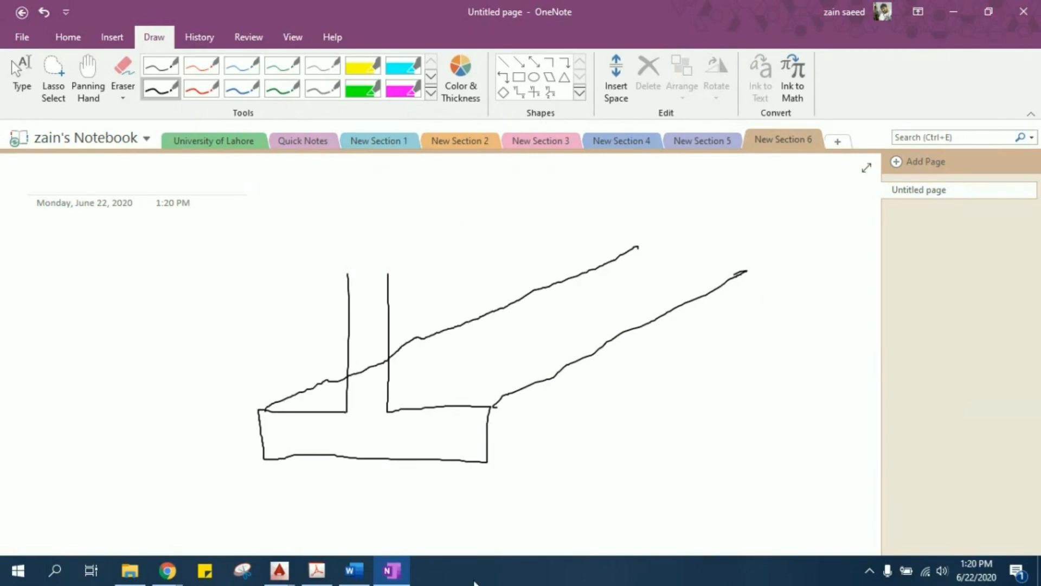
left_click_drag(572, 417, 742, 324)
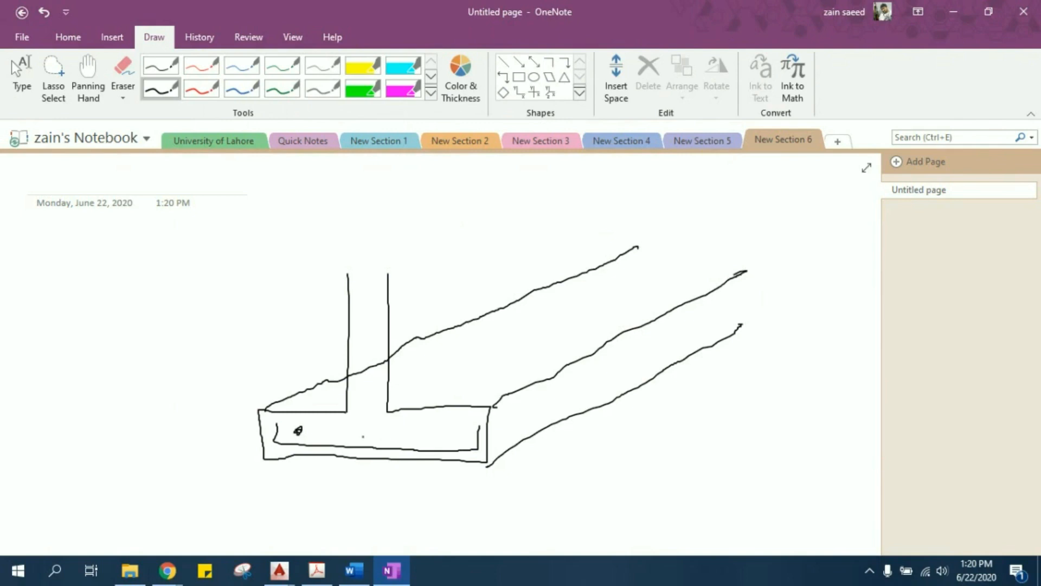
- Sketch the lengthwise and U-shaped cross bars in the footing, and mark its short and long directions with arrows labelled S and L
left_click(444, 434)
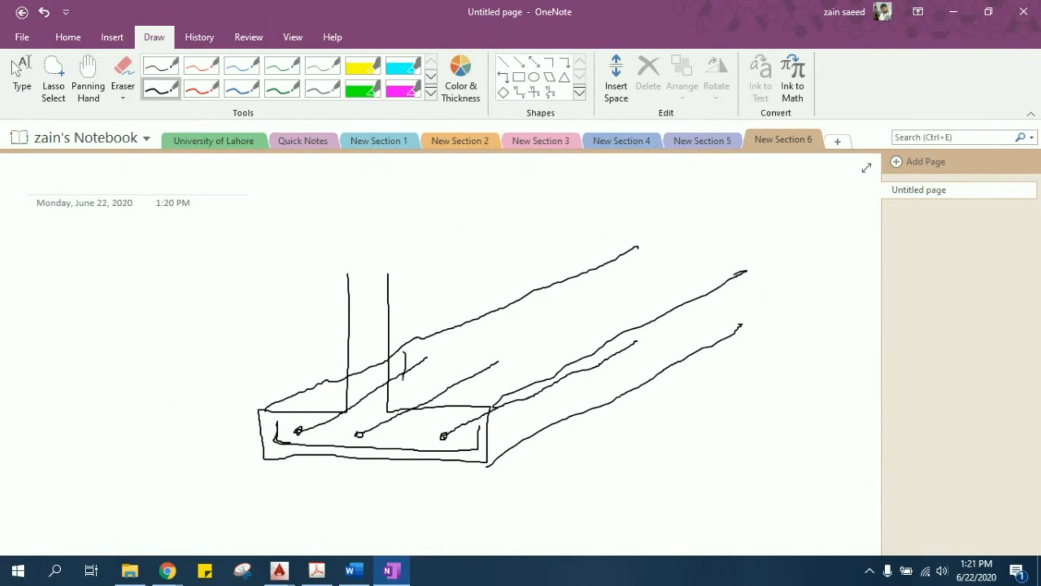
left_click_drag(563, 379, 563, 374)
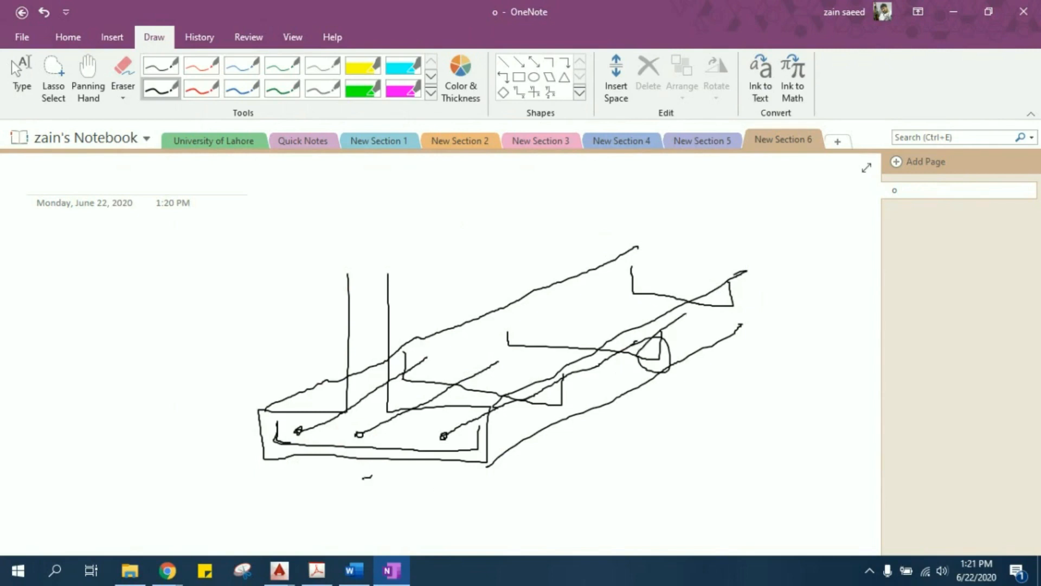
left_click_drag(293, 486, 475, 480)
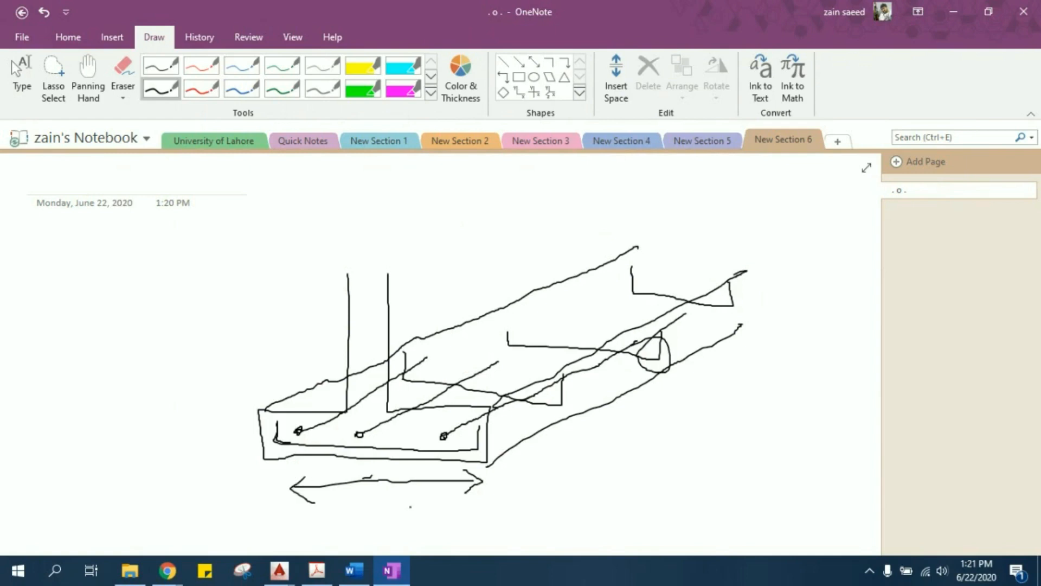
left_click_drag(567, 507, 687, 440)
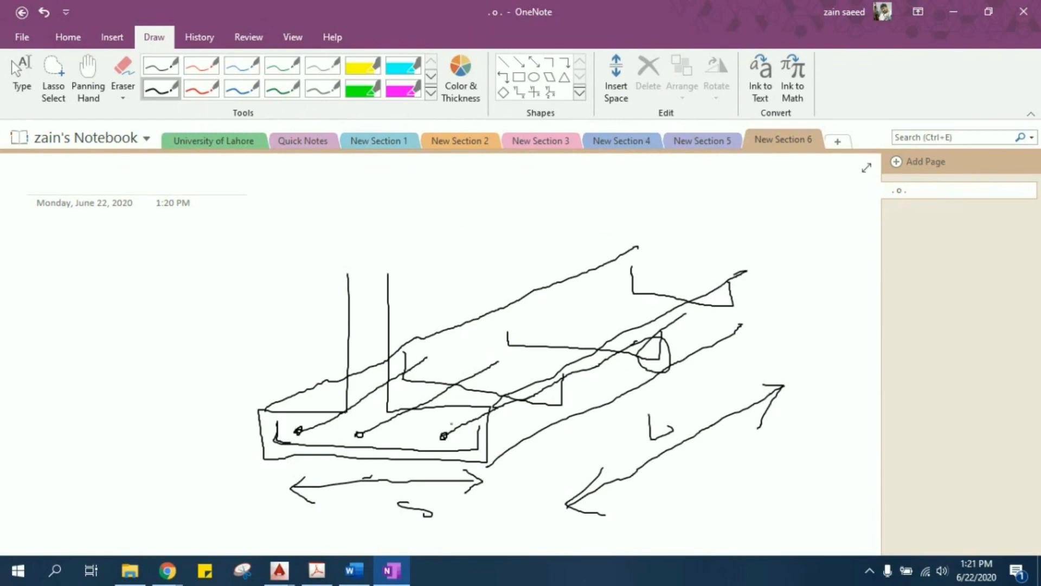
left_click_drag(365, 432, 295, 431)
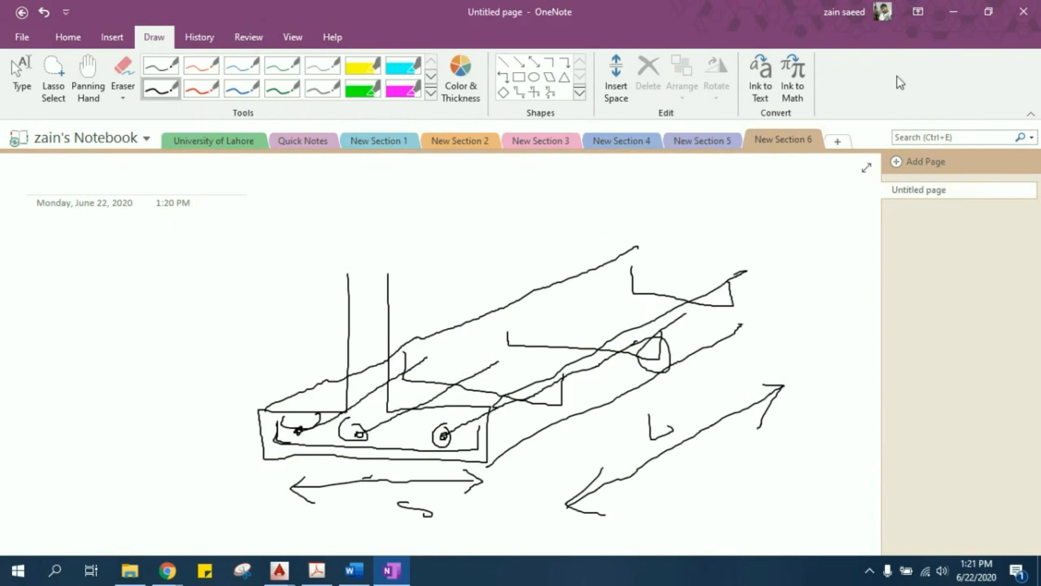
- Switch back to the AutoCAD structural drawing and examine the details of footings A-A, B-B and C-C
left_click(279, 571)
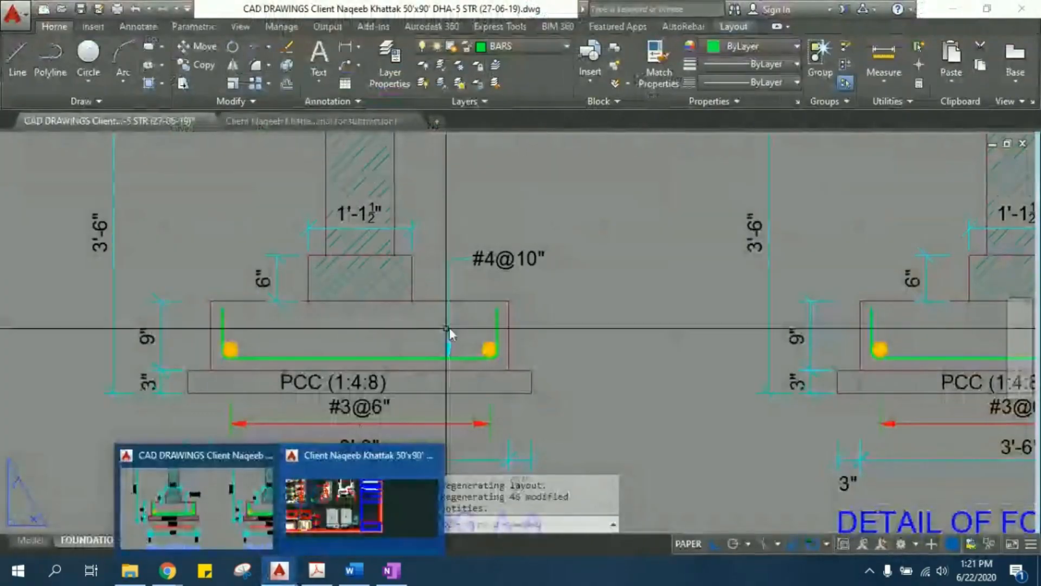
middle_click_drag(160, 403, 224, 349)
middle_click_drag(501, 392, 486, 329)
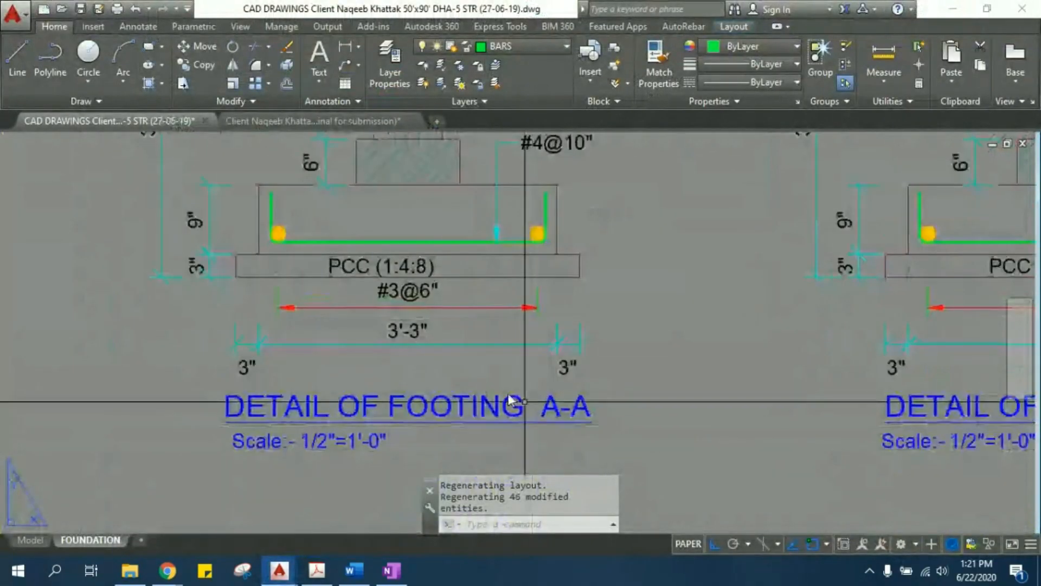
middle_click_drag(523, 400, 479, 454)
scroll(454, 390, "down", 3)
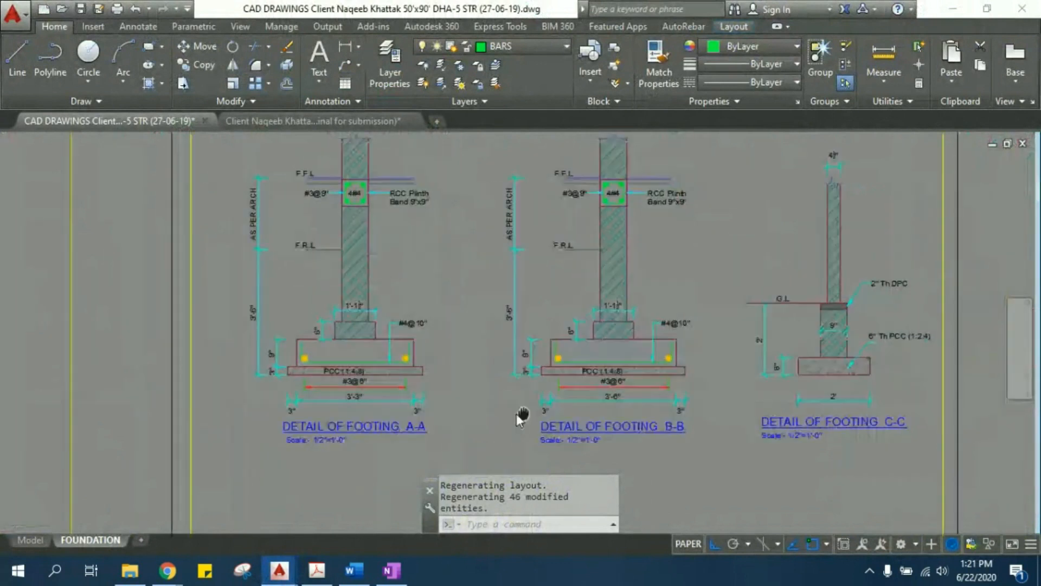
scroll(517, 414, "up", 3)
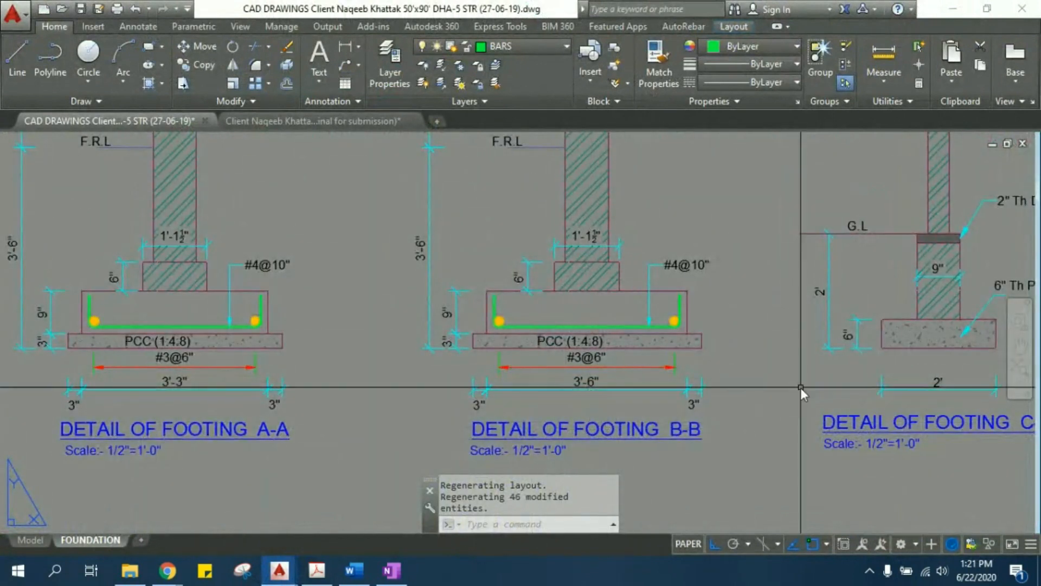
middle_click_drag(801, 387, 545, 350)
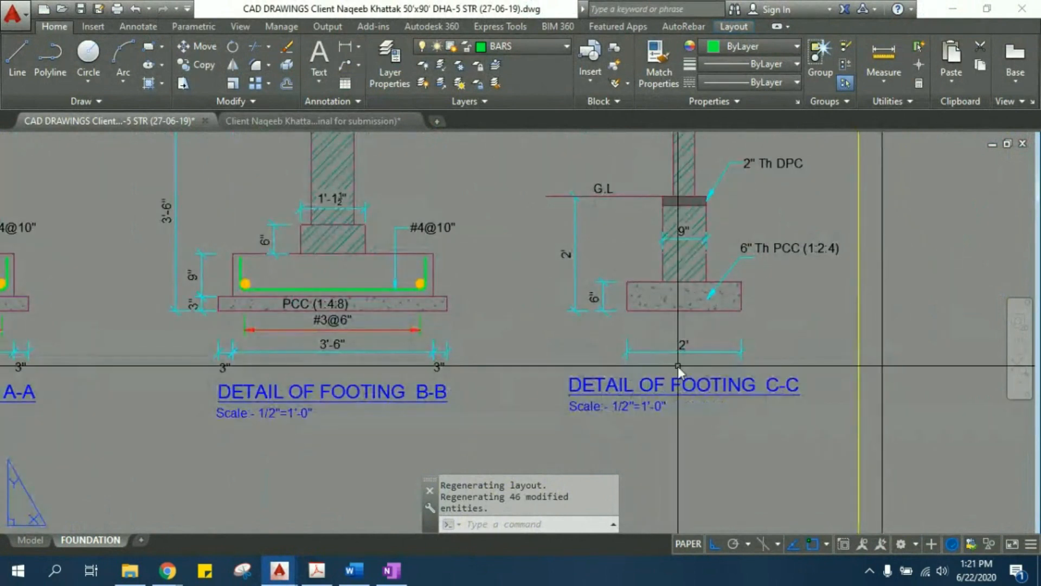
middle_click_drag(675, 317, 688, 442)
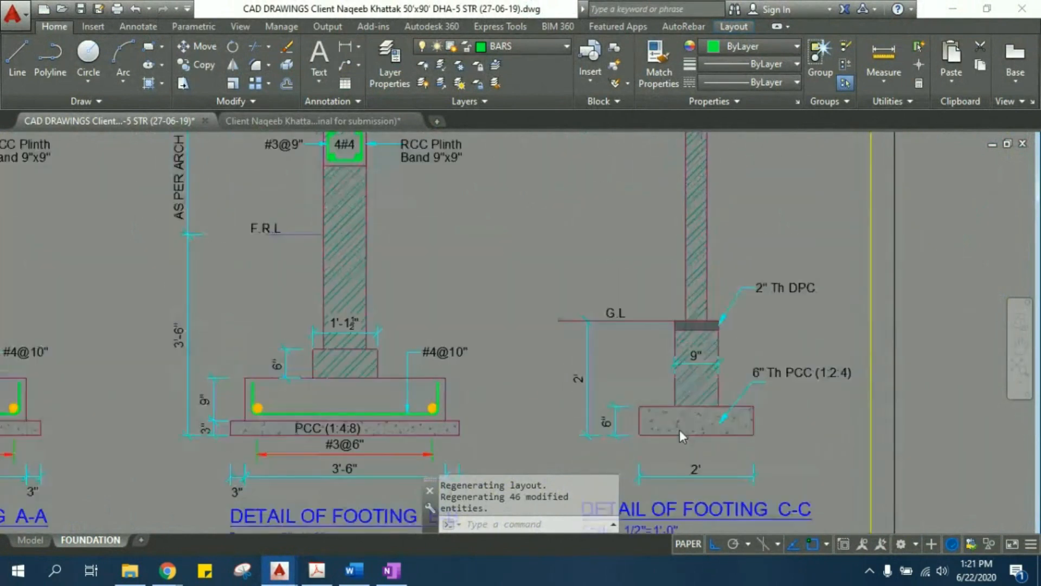
scroll(667, 230, "down", 8)
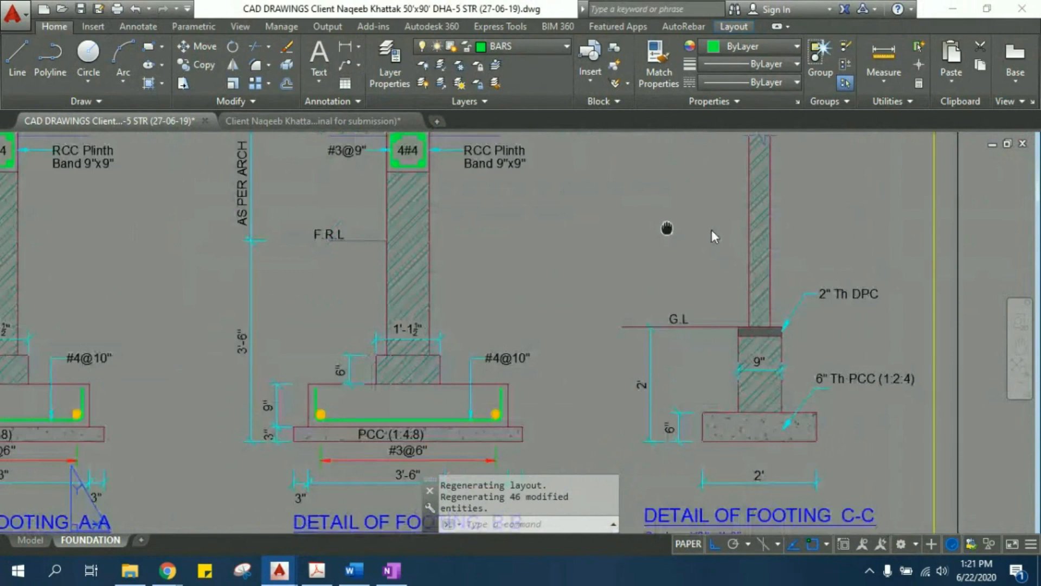
- Check the width of the B-B strip footing between columns C-1 and C-2 on grid 6 with a trial linear dimension
middle_click_drag(263, 272, 427, 302)
scroll(432, 306, "down", 2)
middle_click_drag(296, 351, 562, 358)
scroll(320, 287, "up", 3)
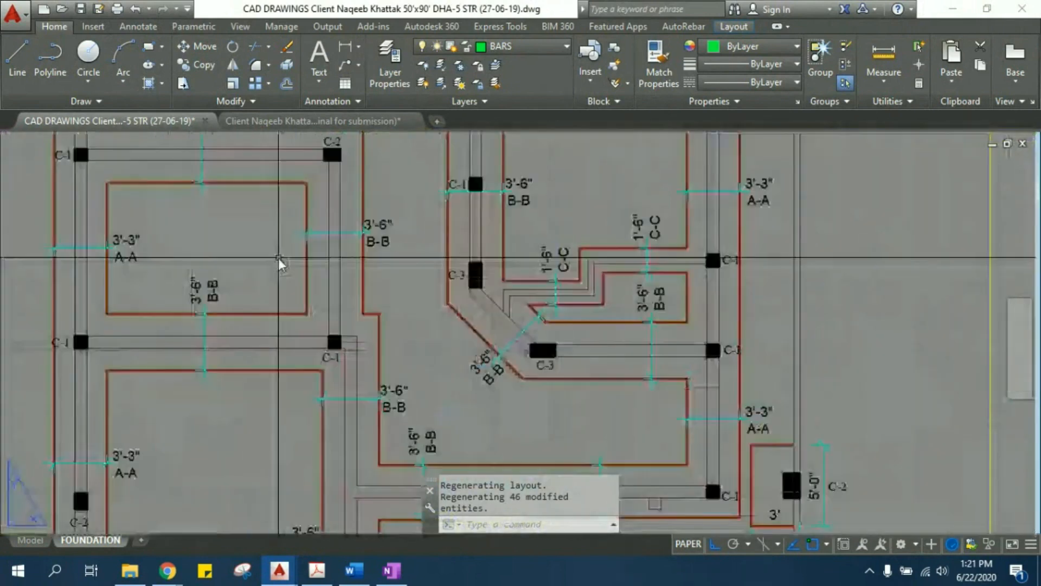
scroll(290, 392, "up", 2)
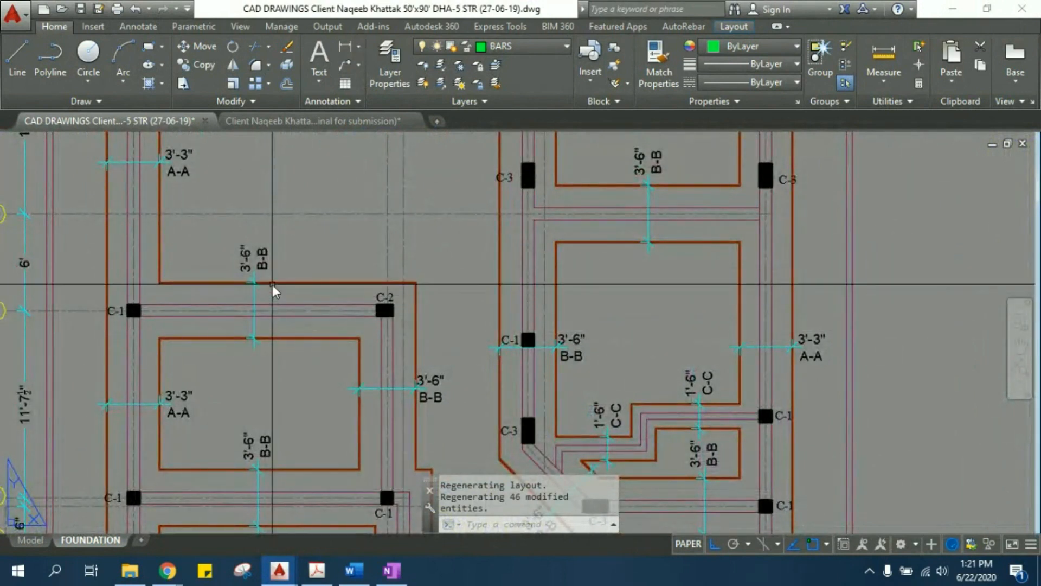
scroll(346, 320, "up", 3)
type("dli")
key("Return")
left_click(364, 335)
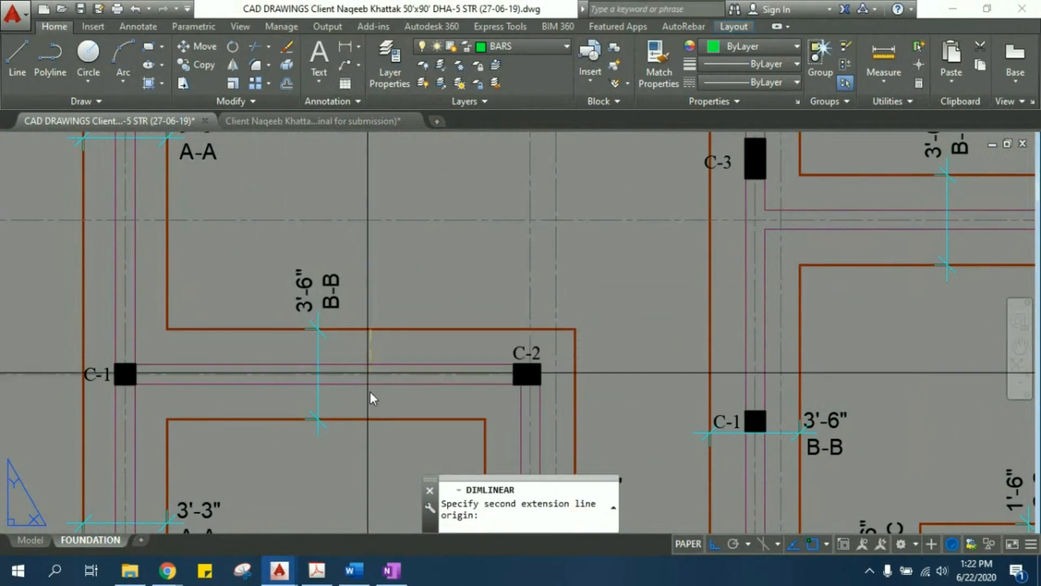
left_click(370, 418)
scroll(400, 413, "down", 5)
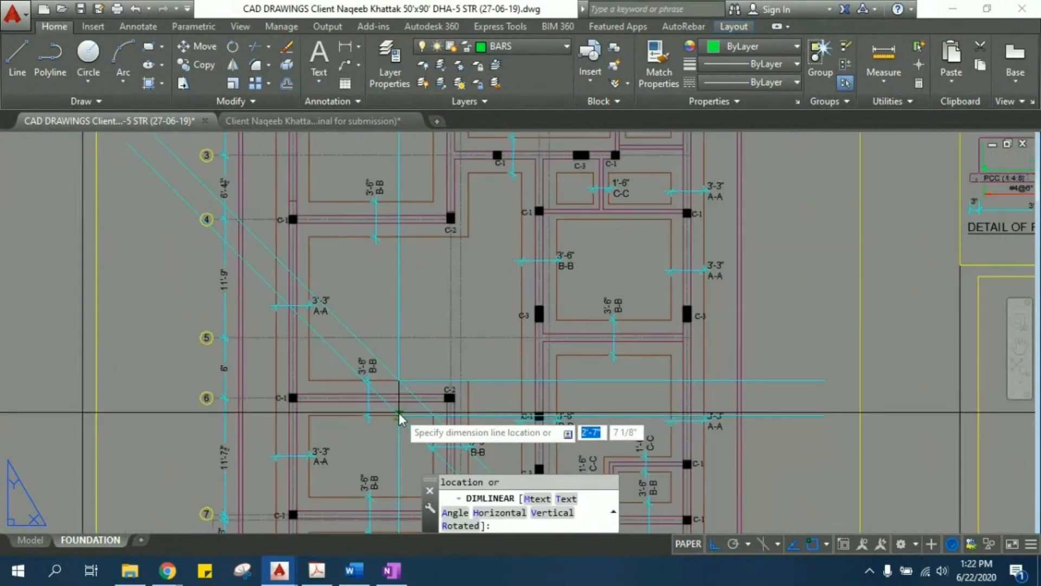
scroll(396, 411, "up", 8)
key("Escape")
key("Escape")
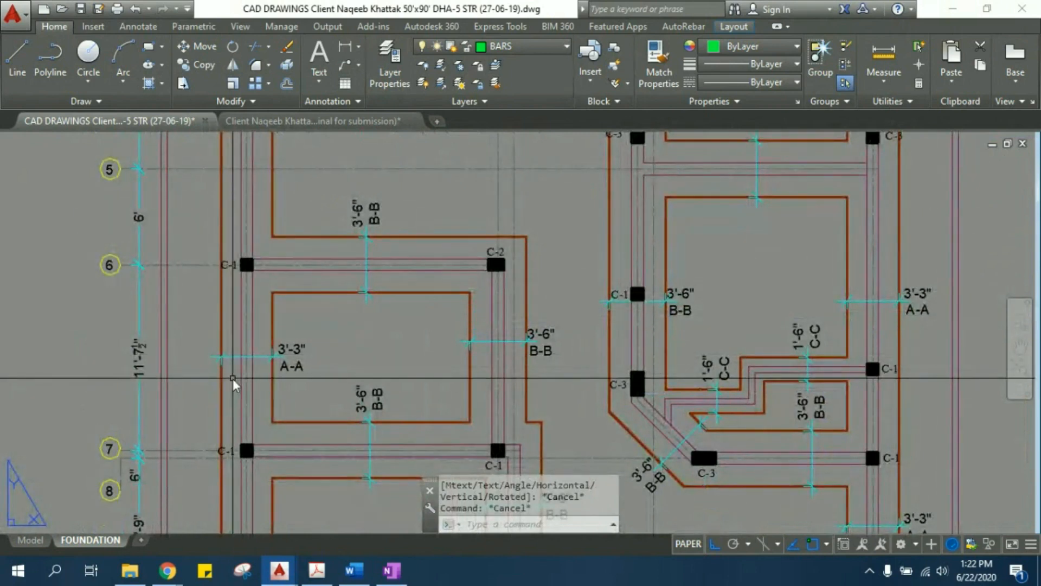
- Examine the strip footing widths and their A-A and B-B section labels between grids 7 and 12 of the foundation plan
middle_click_drag(323, 408, 294, 294)
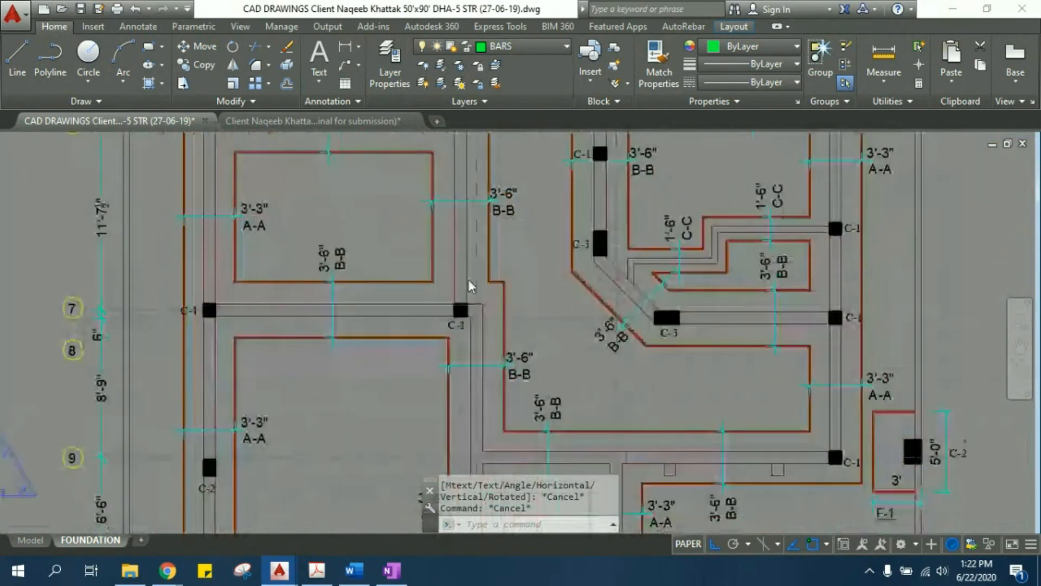
middle_click_drag(469, 281, 447, 216)
middle_click_drag(493, 361, 471, 246)
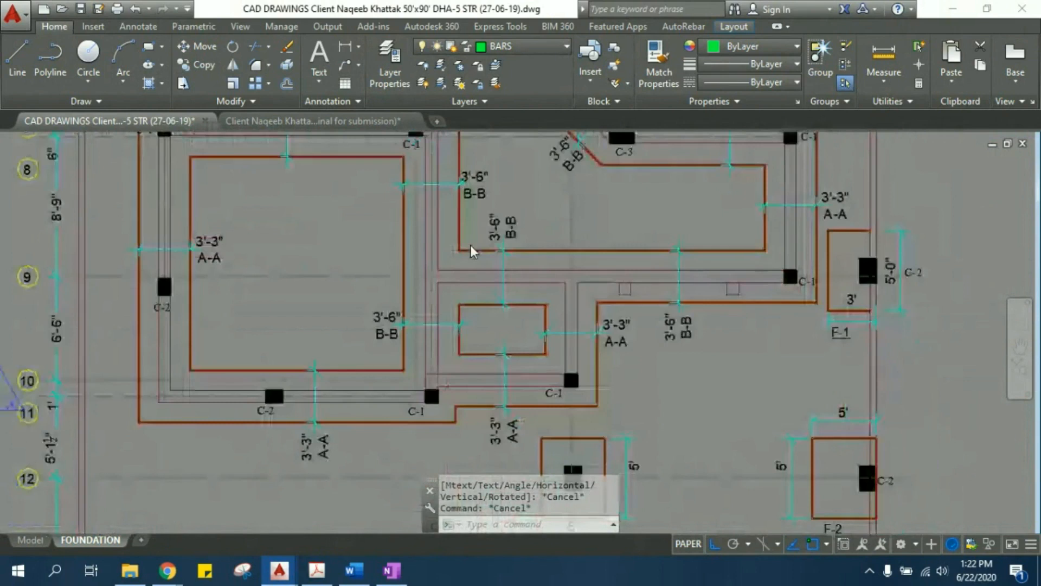
middle_click_drag(516, 184, 462, 287)
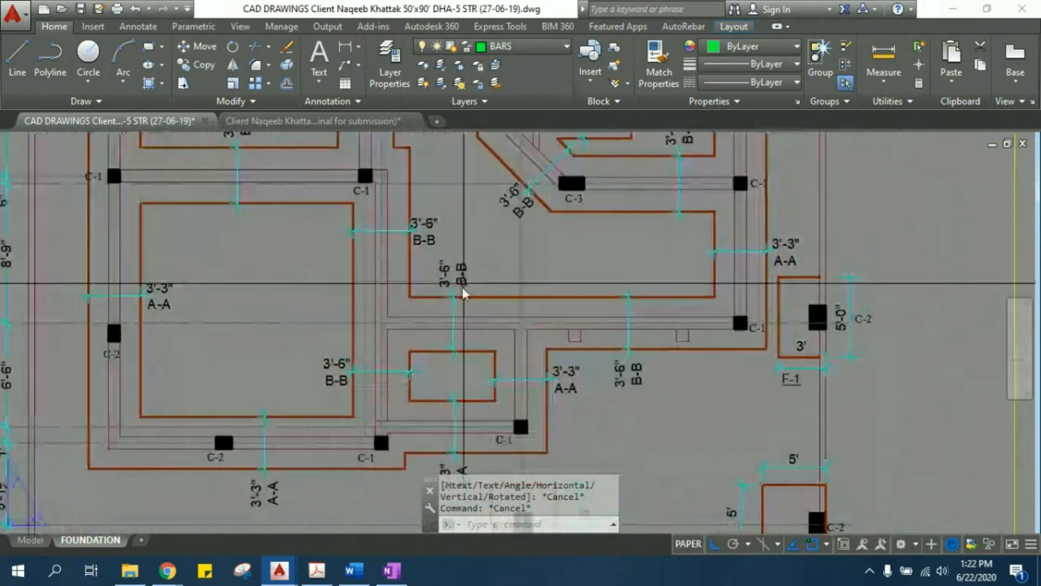
scroll(461, 329, "up", 4)
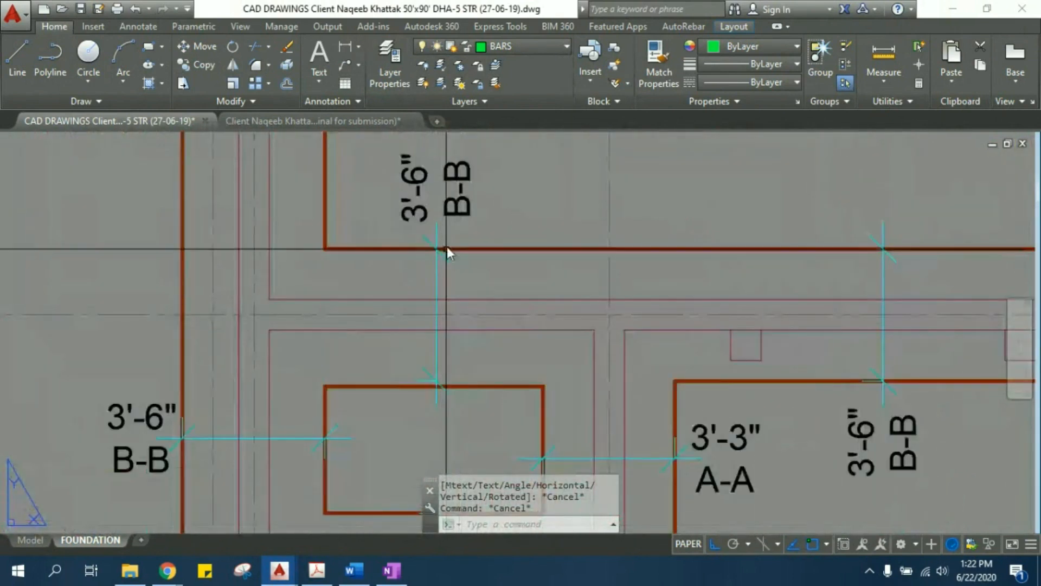
left_click(459, 205)
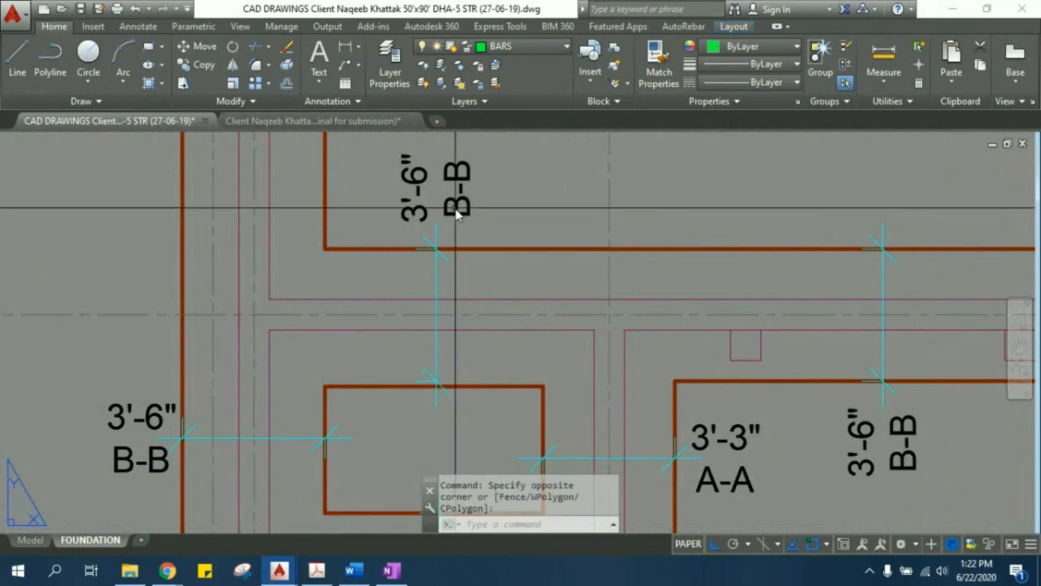
scroll(455, 208, "down", 2)
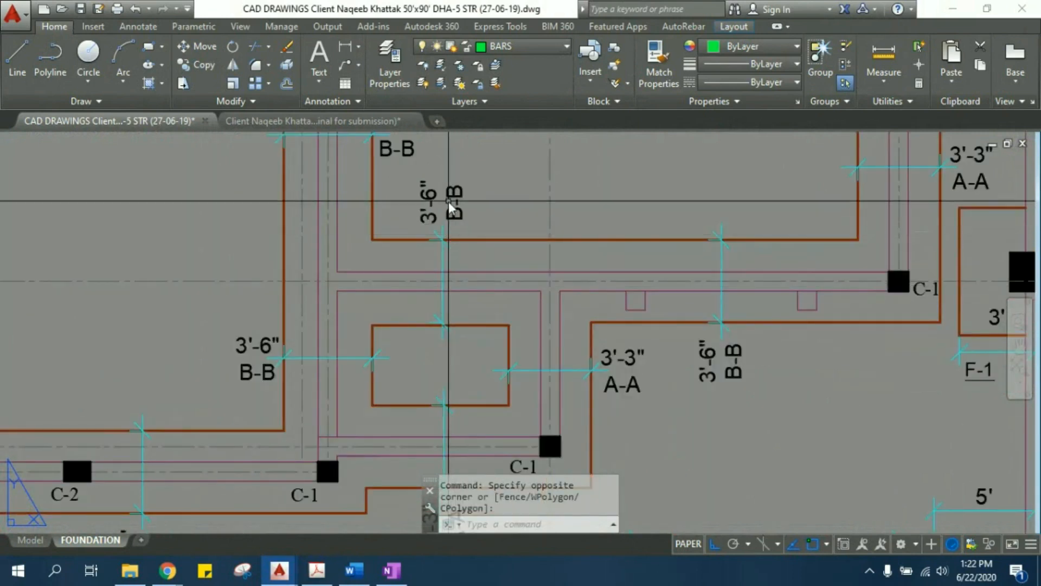
scroll(448, 200, "down", 2)
middle_click_drag(856, 318, 710, 359)
scroll(339, 256, "up", 2)
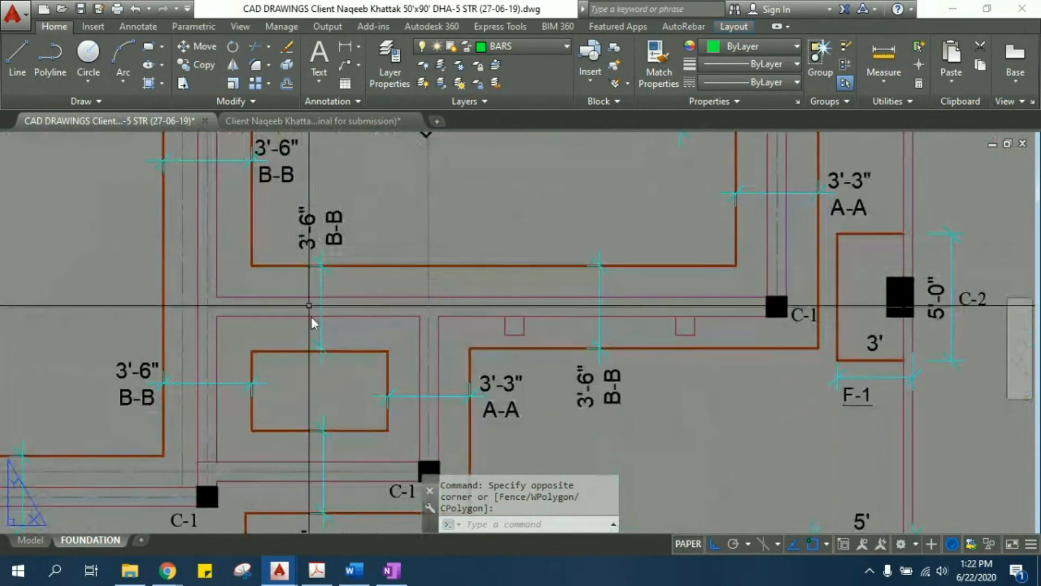
scroll(329, 225, "up", 2)
scroll(330, 226, "down", 4)
scroll(330, 226, "down", 5)
- Examine the detail of footing B-B from its PCC base and reinforcement up to the RCC plinth band
middle_click_drag(808, 287, 574, 312)
scroll(613, 343, "up", 5)
middle_click_drag(699, 283, 596, 264)
scroll(622, 340, "up", 2)
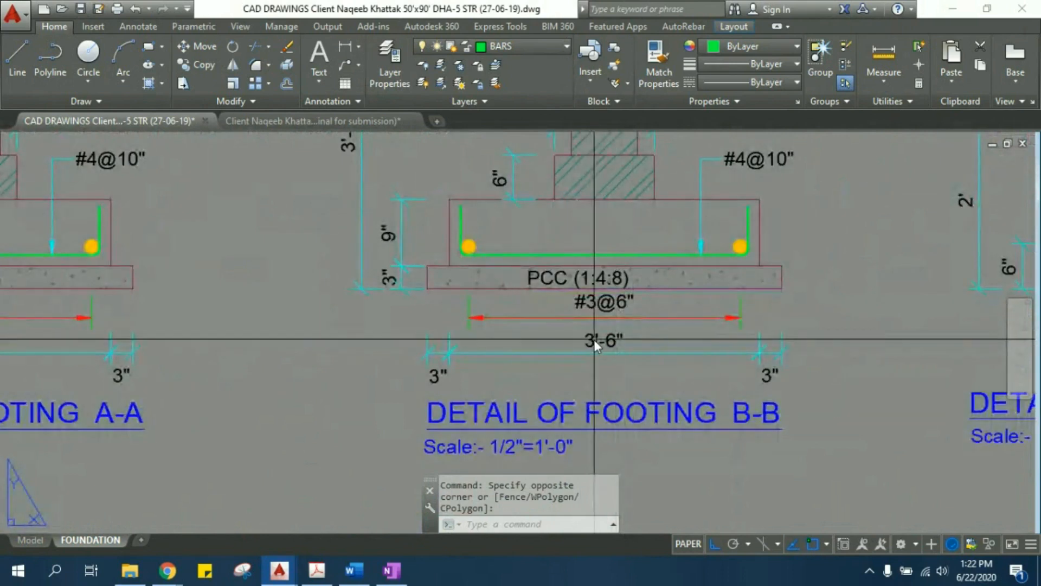
middle_click_drag(594, 339, 539, 406)
scroll(499, 363, "down", 2)
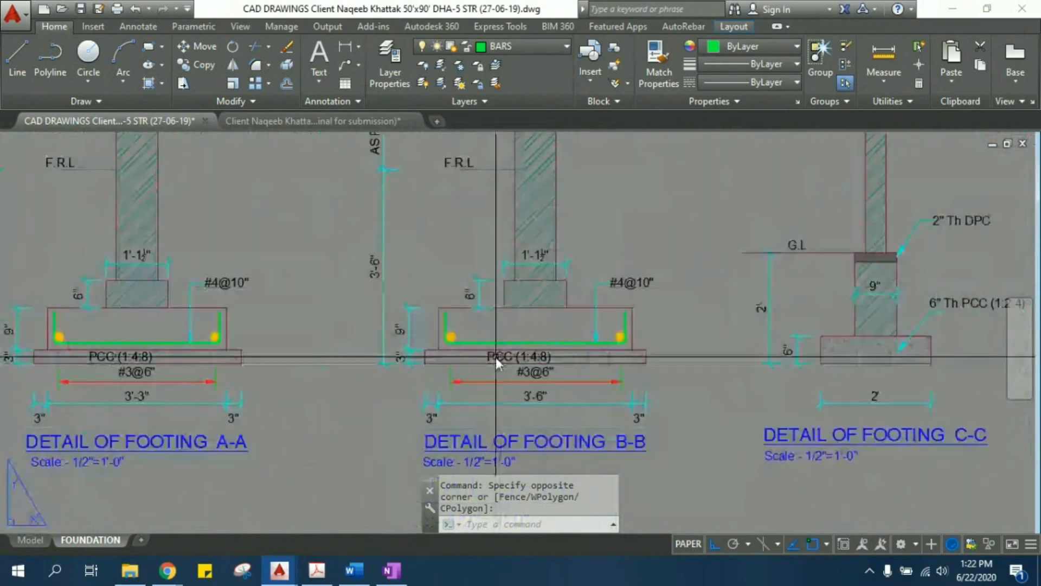
middle_click_drag(492, 330, 458, 379)
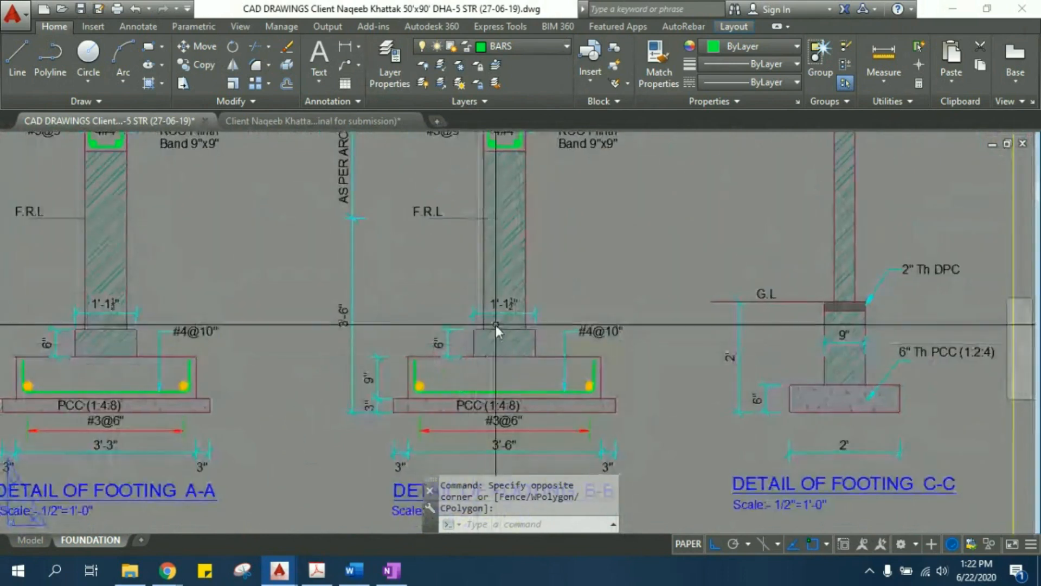
middle_click_drag(525, 255, 503, 405)
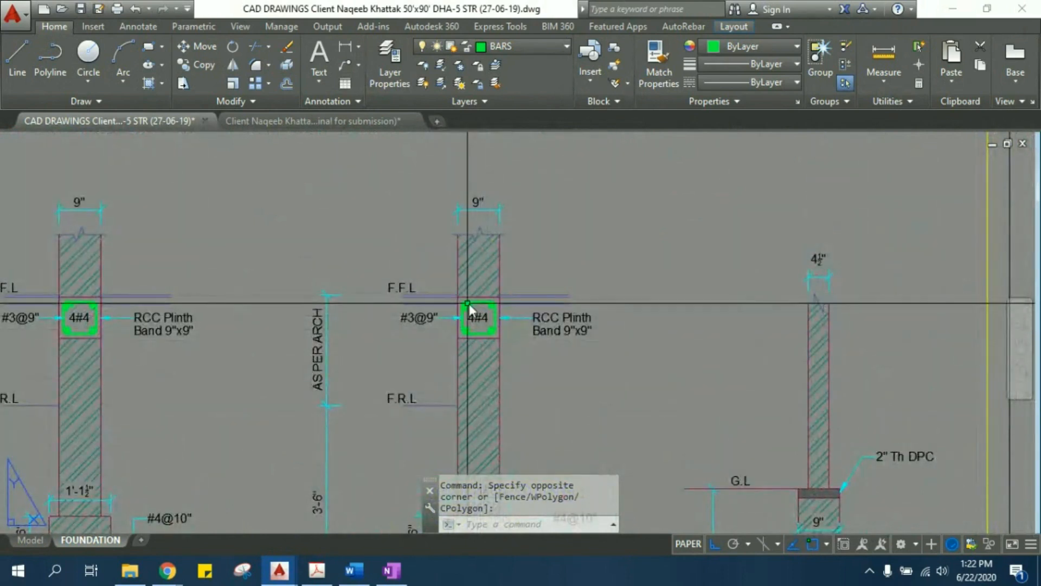
scroll(471, 309, "up", 4)
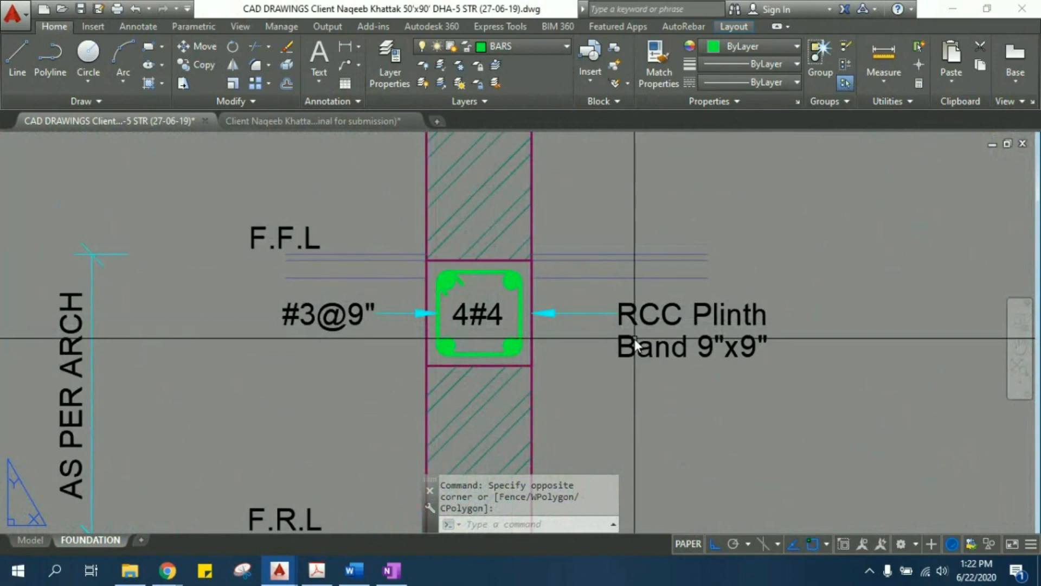
scroll(451, 264, "down", 4)
middle_click_drag(465, 247, 478, 350)
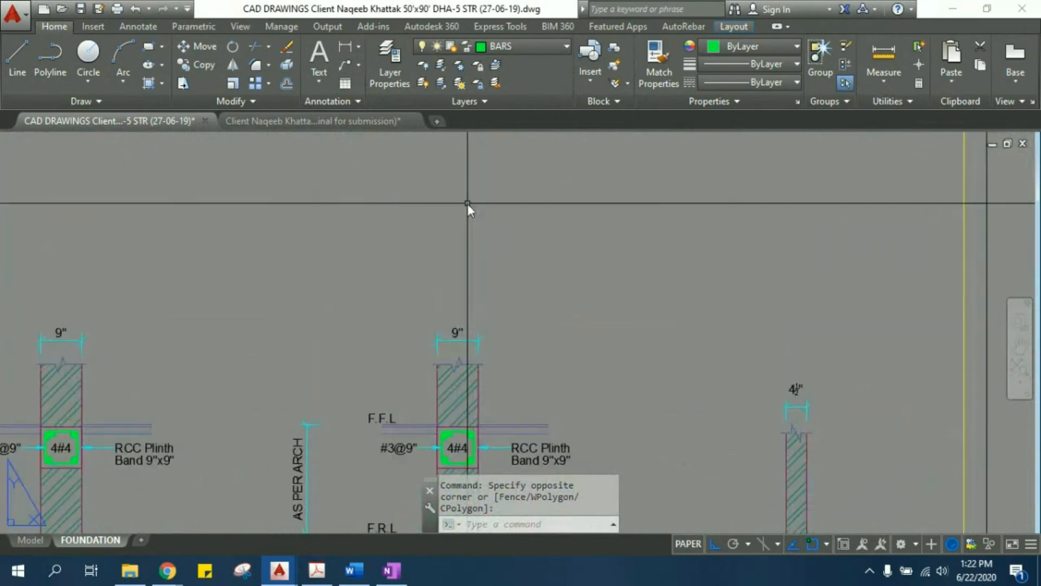
scroll(343, 207, "down", 5)
scroll(589, 287, "up", 1)
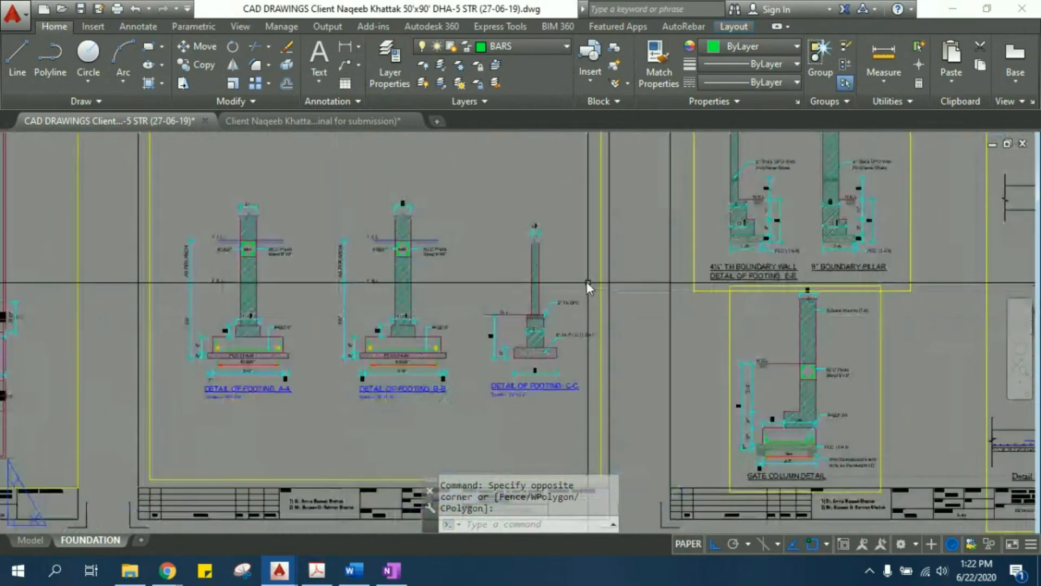
- Switch from the foundation layout to model space and locate the detail drawings of footings A-A, B-B and C-C
scroll(349, 299, "up", 6)
mouse_move(596, 279)
middle_mouse_down()
mouse_move(574, 340)
mouse_move(549, 344)
middle_mouse_up()
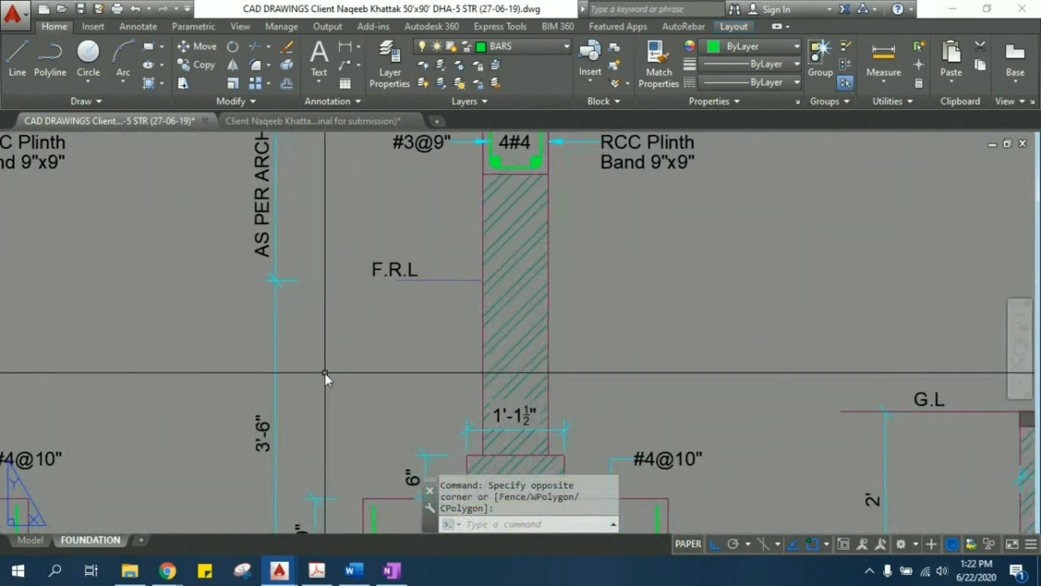
middle_click_drag(497, 346, 506, 331)
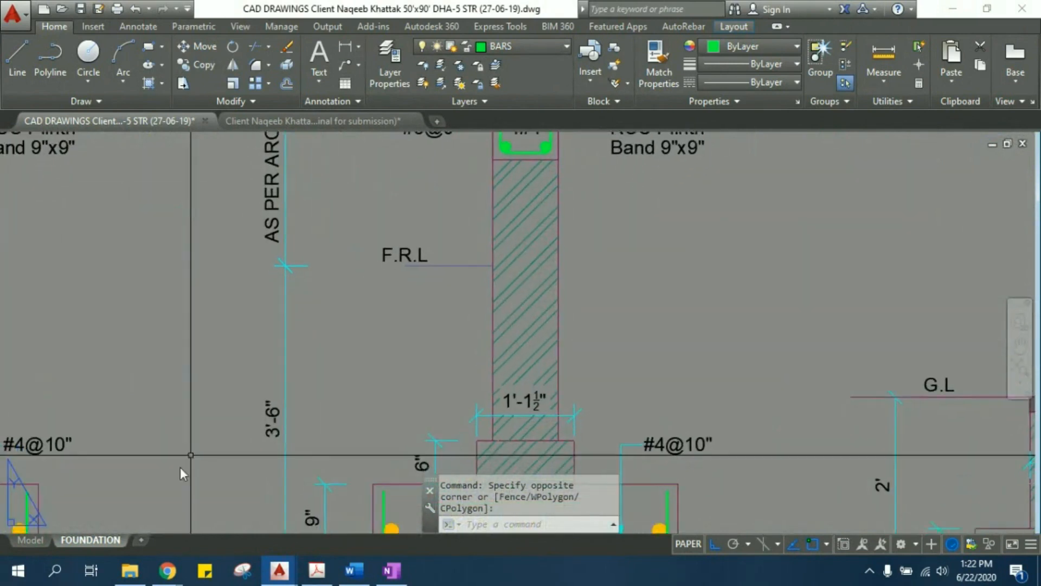
left_click(30, 540)
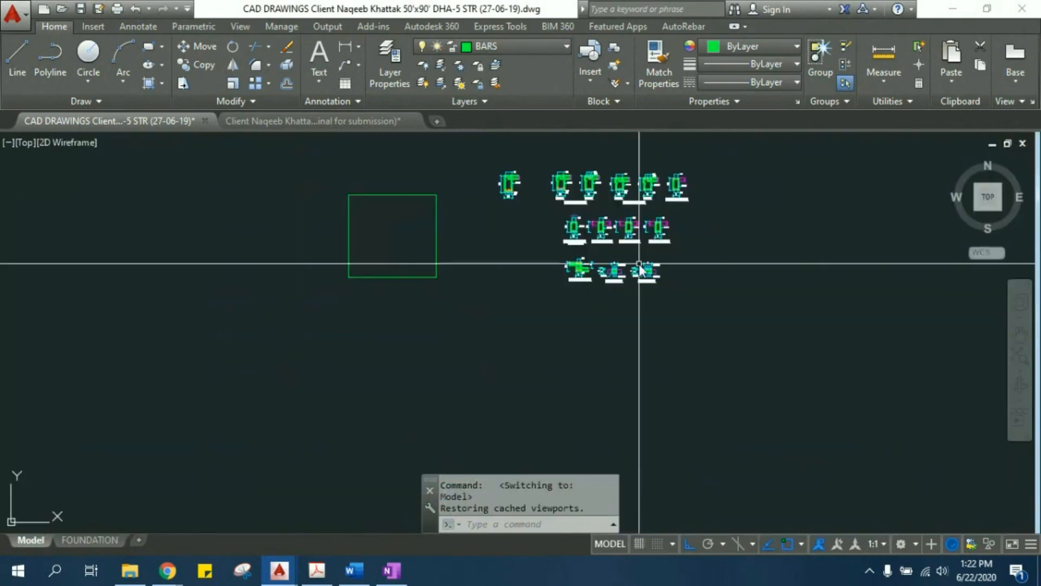
scroll(506, 199, "down", 3)
scroll(506, 246, "up", 5)
middle_click_drag(506, 202, 512, 405)
scroll(507, 341, "up", 8)
scroll(521, 277, "up", 4)
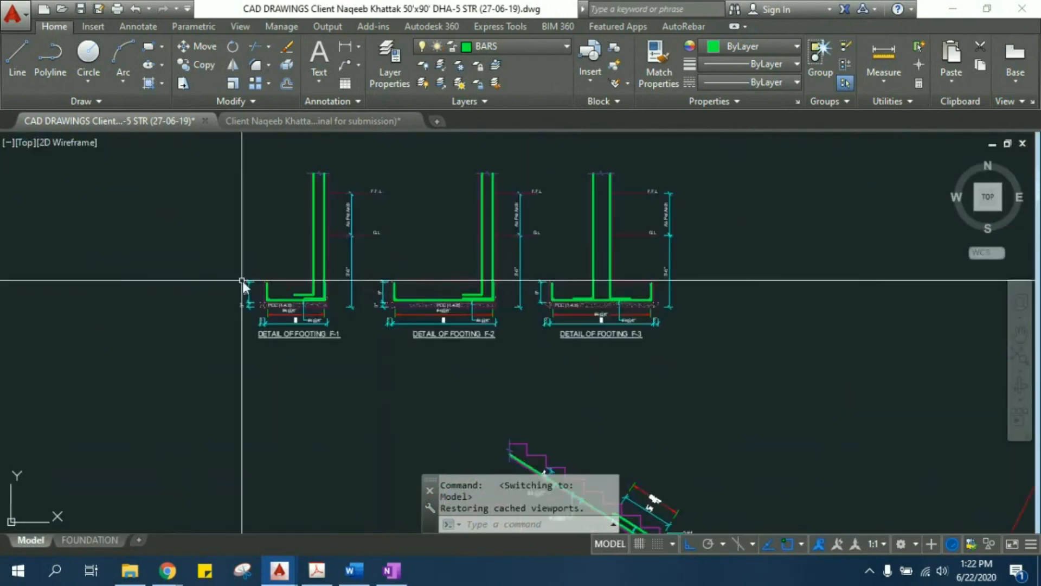
middle_click_drag(242, 280, 623, 356)
scroll(622, 356, "down", 5)
scroll(404, 262, "down", 3)
mouse_move(269, 281)
middle_mouse_down()
mouse_move(551, 212)
mouse_move(584, 168)
middle_mouse_up()
middle_click_drag(376, 392, 706, 426)
scroll(704, 413, "down", 5)
middle_click_drag(529, 398, 516, 214)
scroll(407, 350, "up", 7)
middle_click_drag(277, 392, 316, 315)
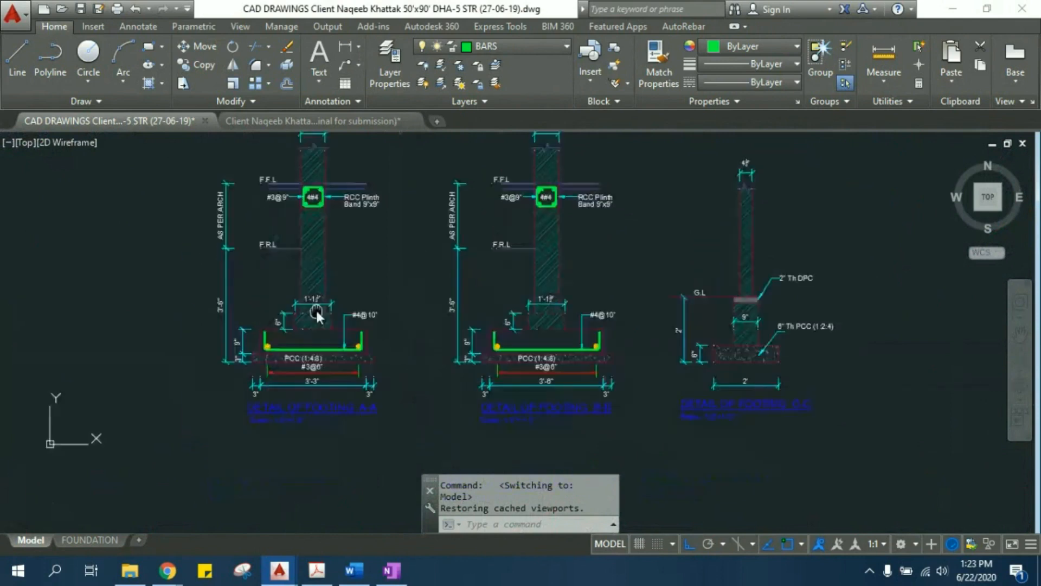
scroll(316, 322, "up", 2)
middle_click_drag(363, 367, 223, 333)
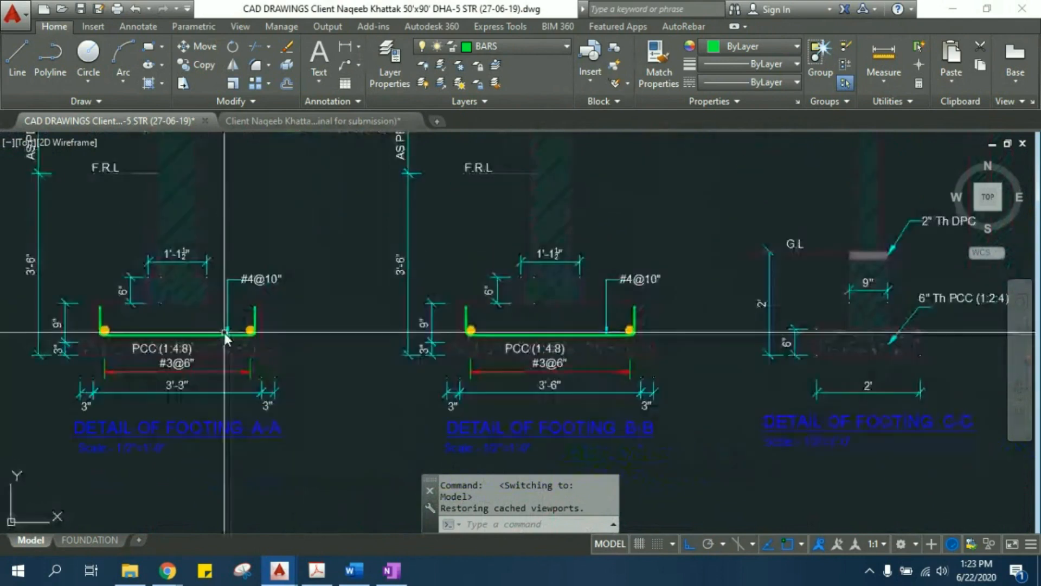
scroll(224, 333, "down", 2)
scroll(298, 326, "down", 2)
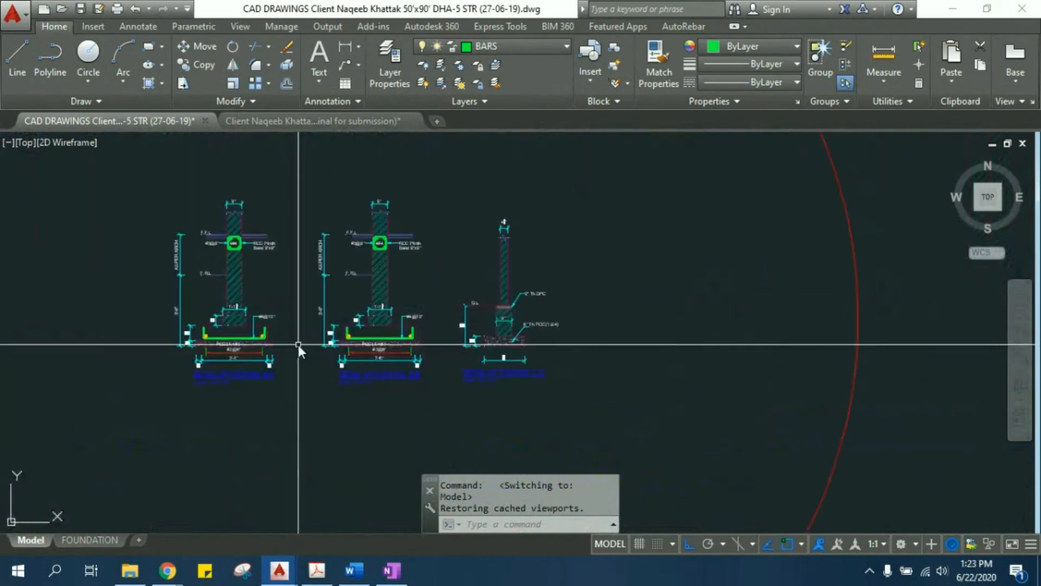
- Copy the whole detail of footing A-A into the empty space to the left of the original
left_click(145, 175)
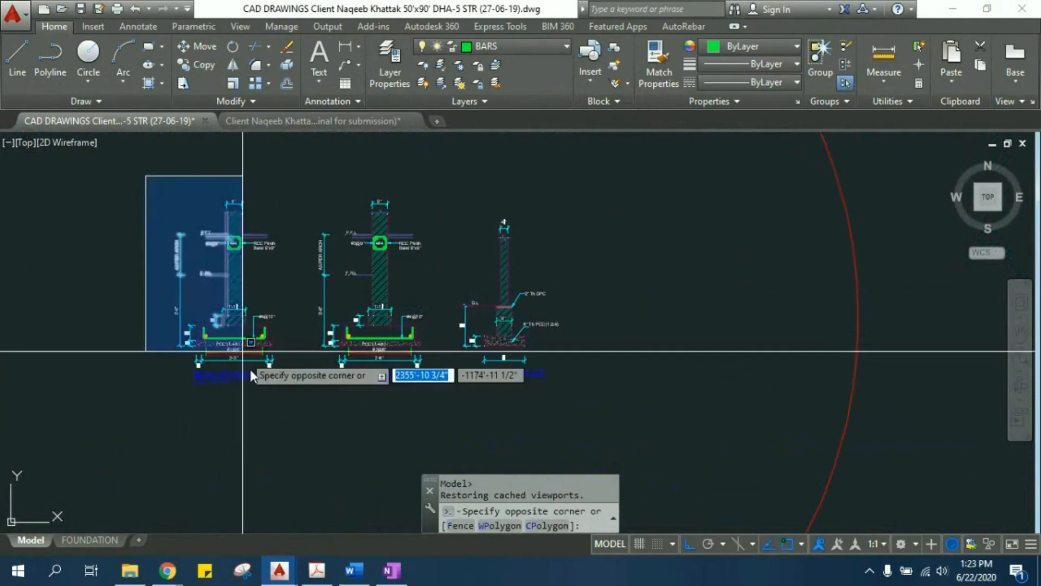
left_click(292, 437)
type("C")
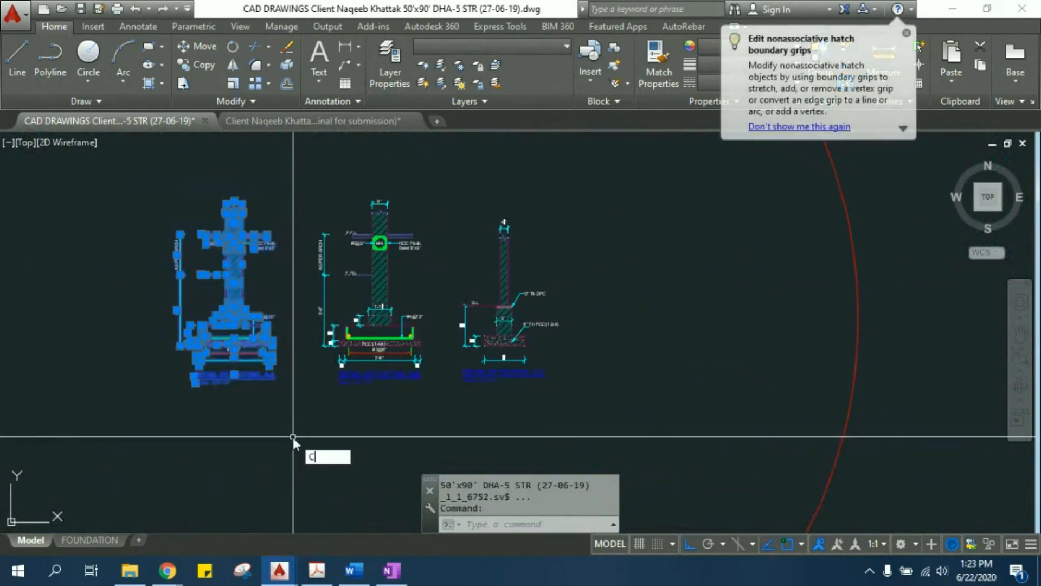
type("O")
key("Return")
left_click(253, 430)
middle_click_drag(162, 417, 370, 406)
left_click(298, 404)
key("Escape")
- Examine the #4@10" and #3@6" reinforcement labels, the bars and the base width in the copied footing A-A detail
scroll(231, 265, "up", 4)
middle_click_drag(287, 338, 290, 188)
middle_click_drag(327, 264, 343, 353)
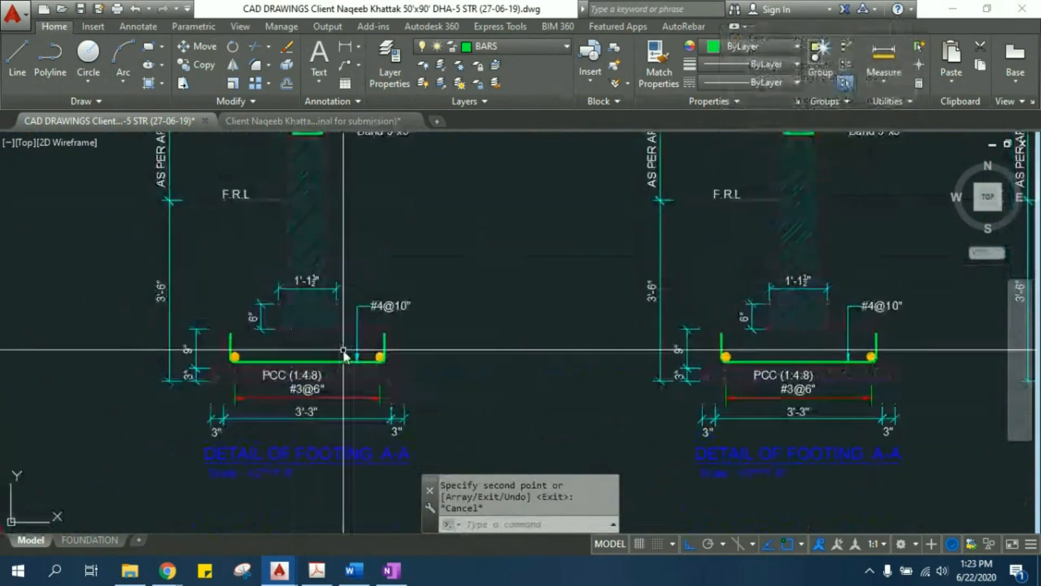
scroll(399, 251, "up", 2)
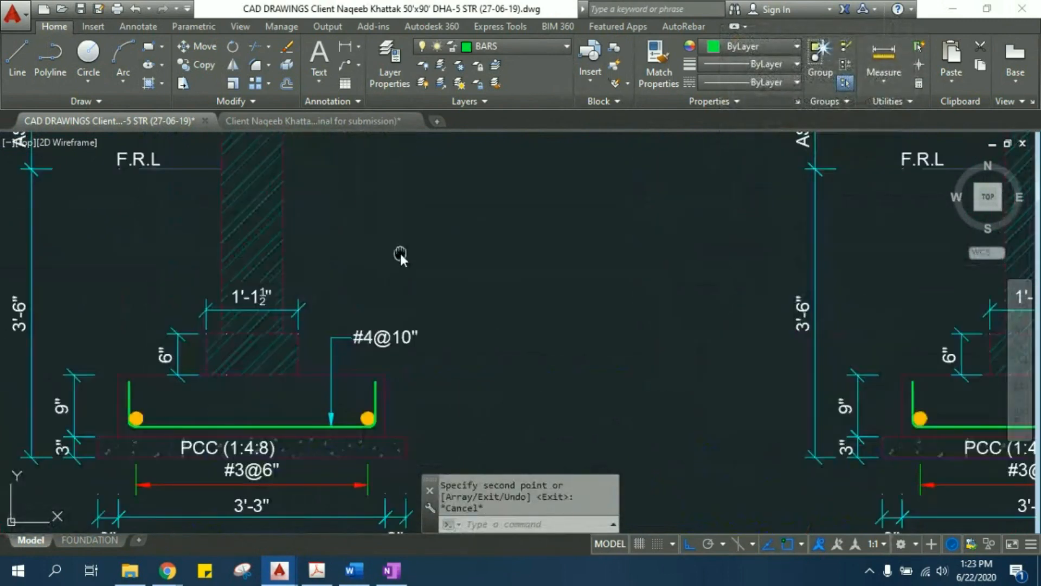
scroll(382, 371, "up", 2)
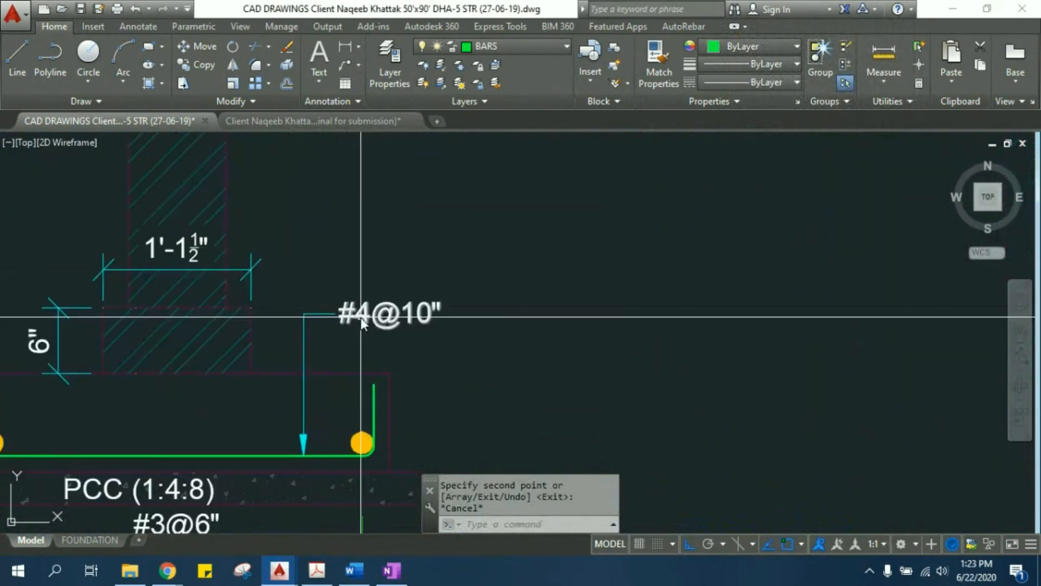
mouse_move(361, 317)
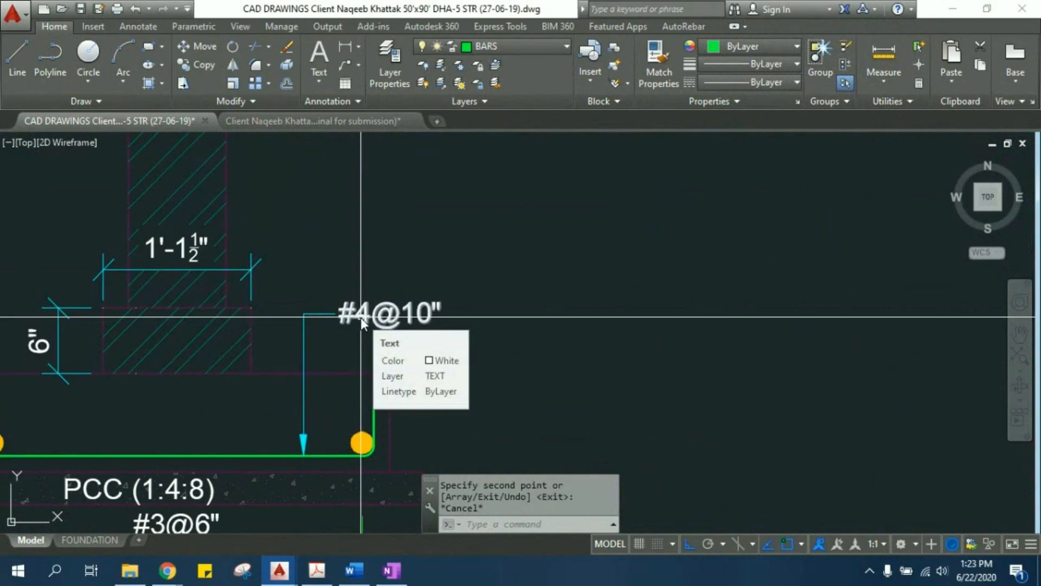
middle_click_drag(360, 324, 398, 304)
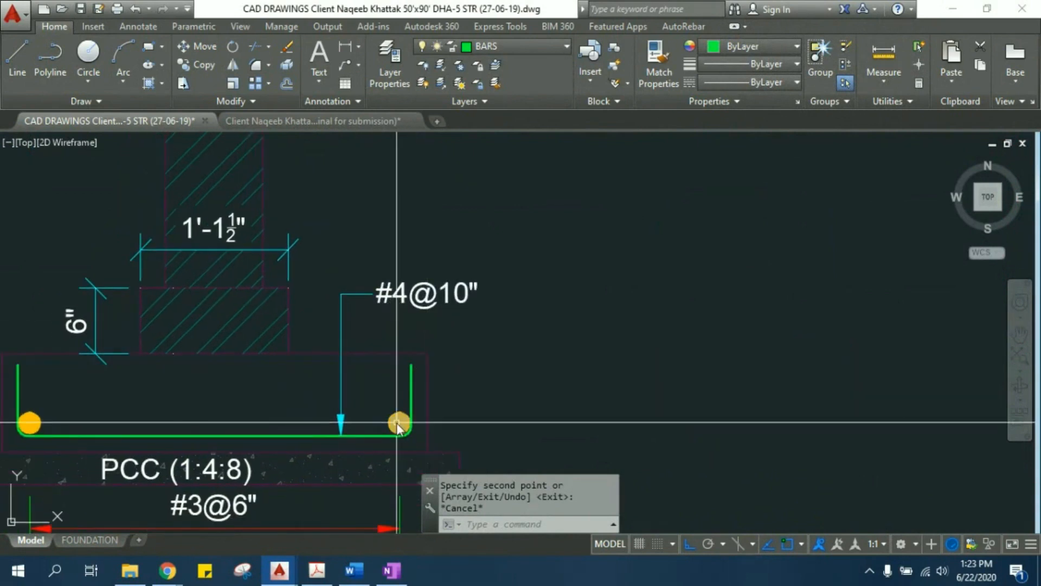
key("Escape")
key("Escape")
mouse_move(401, 426)
middle_mouse_down()
mouse_move(519, 355)
mouse_move(520, 325)
middle_mouse_up()
scroll(410, 302, "down", 2)
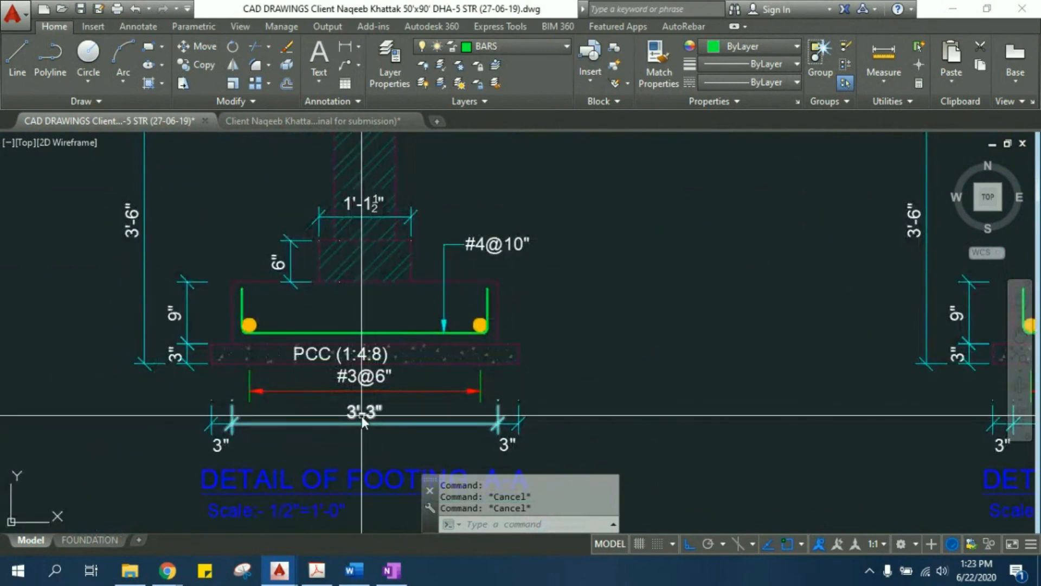
middle_click_drag(359, 417, 340, 405)
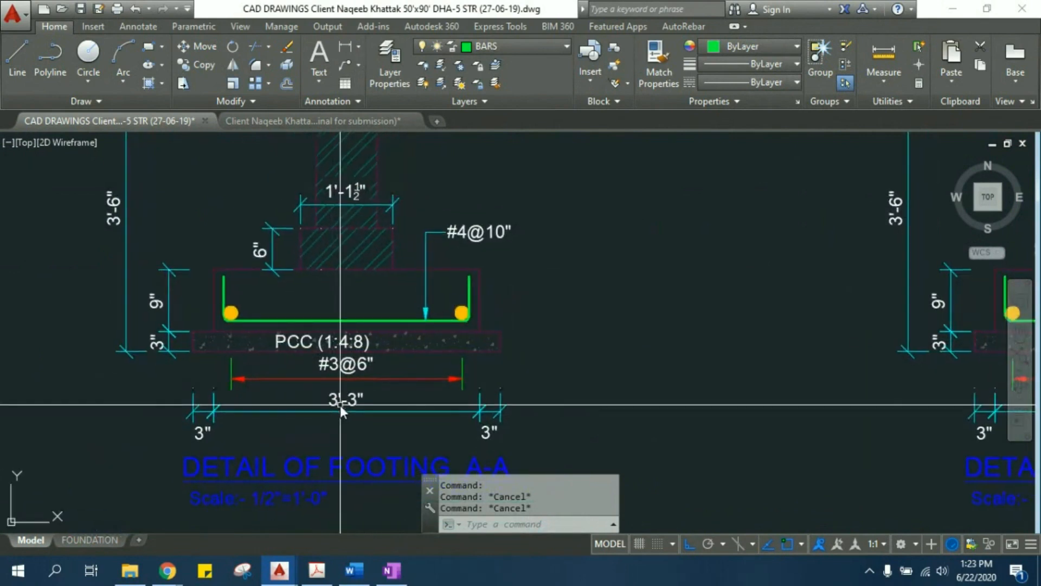
scroll(340, 405, "down", 4)
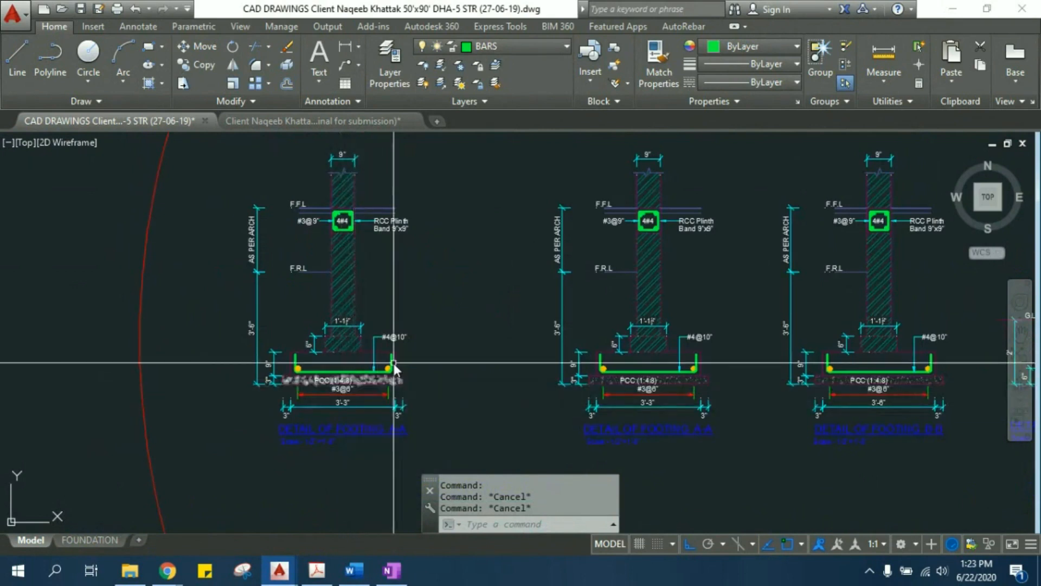
- Select the right end of the concrete outline and PCC base in the copied footing A-A with a crossing window
scroll(394, 368, "up", 5)
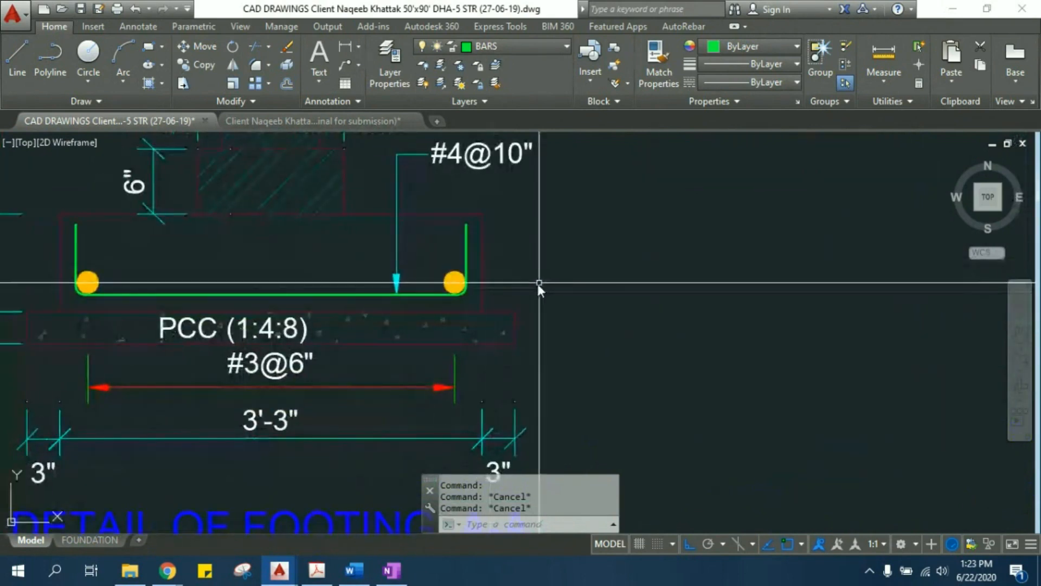
left_click(483, 280)
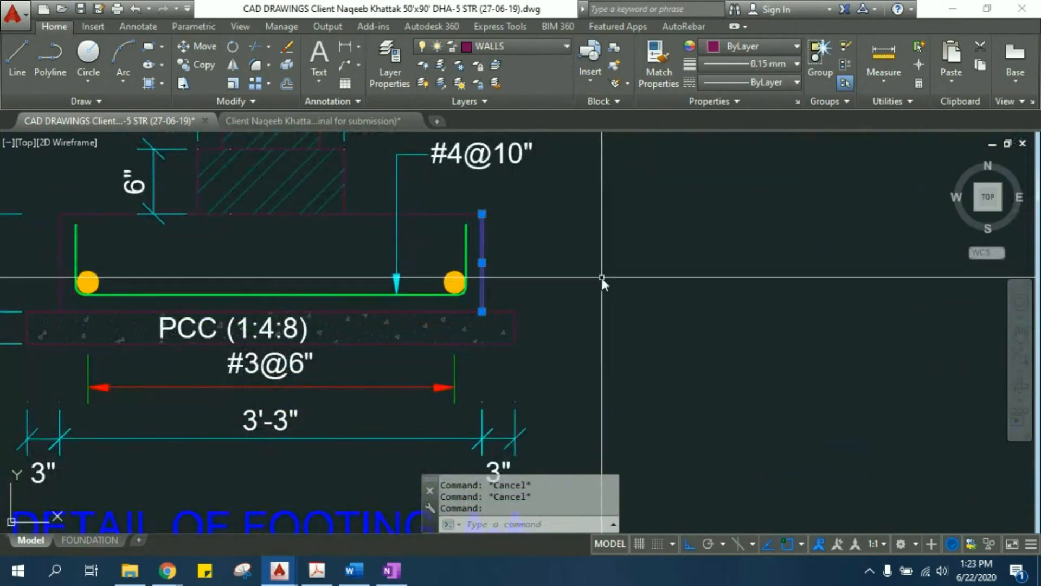
key("Escape")
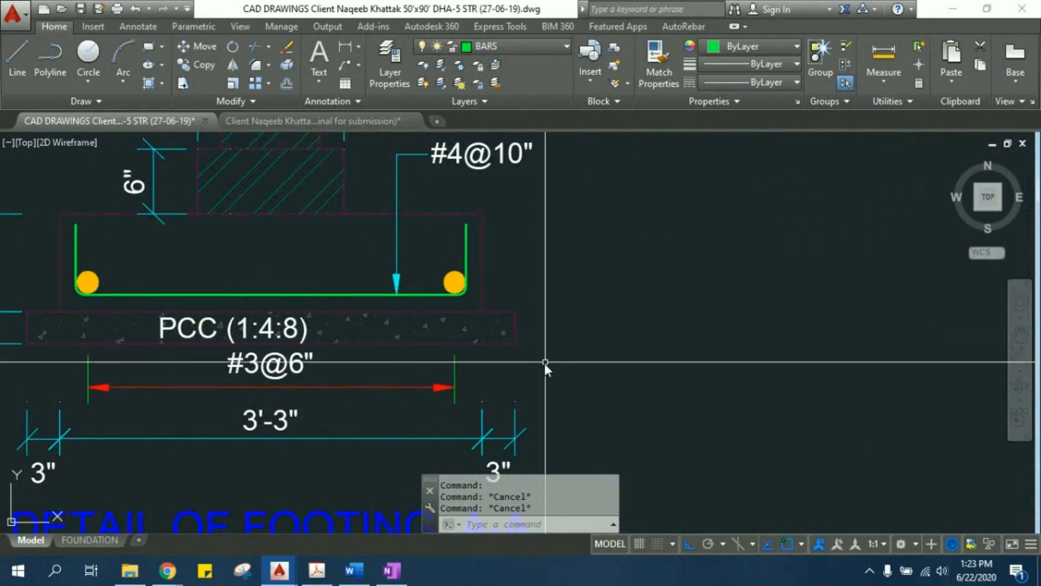
left_click(543, 361)
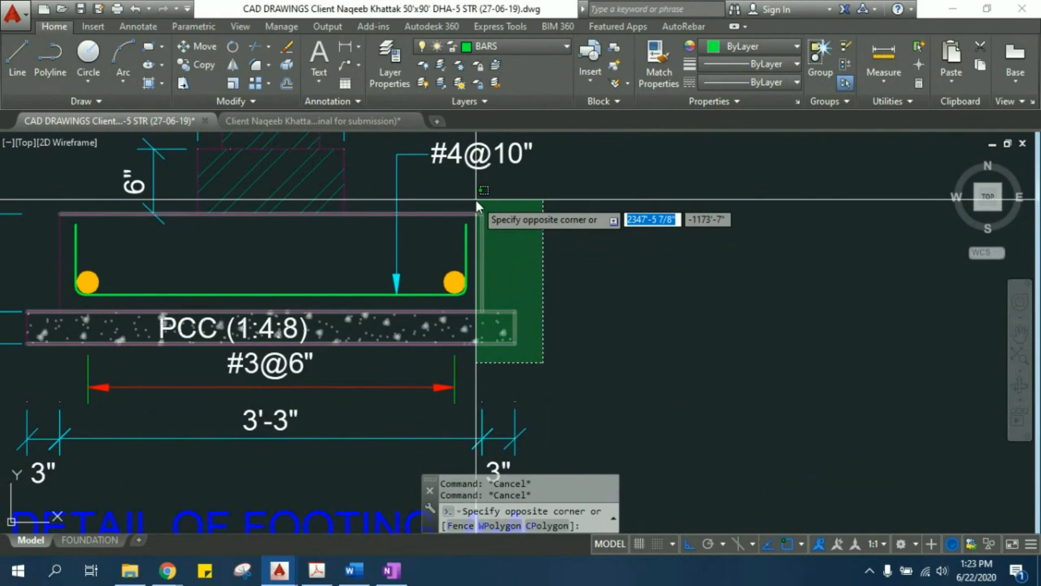
left_click(476, 200)
middle_click_drag(507, 282, 518, 300)
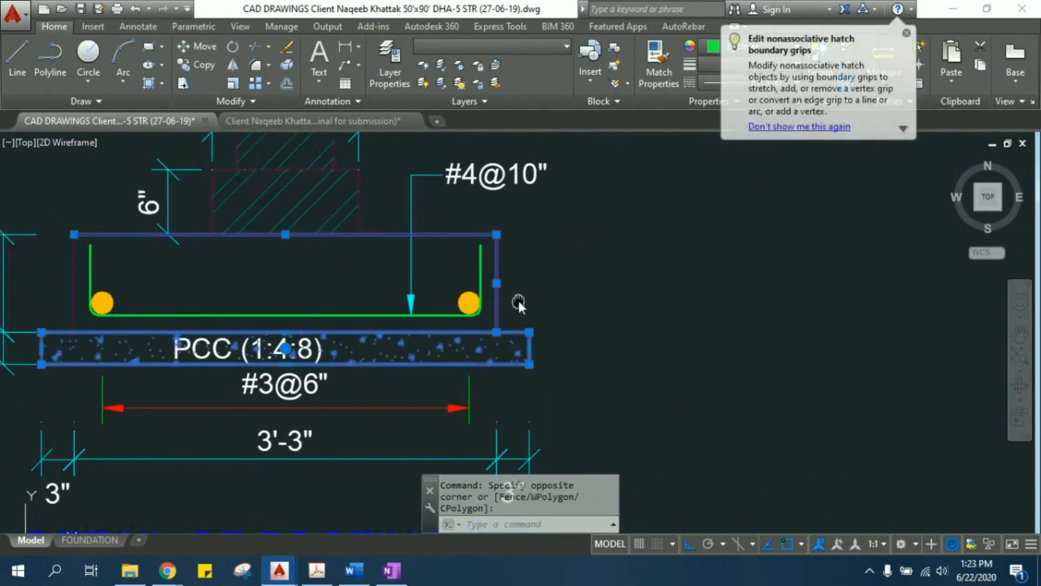
left_click(581, 373)
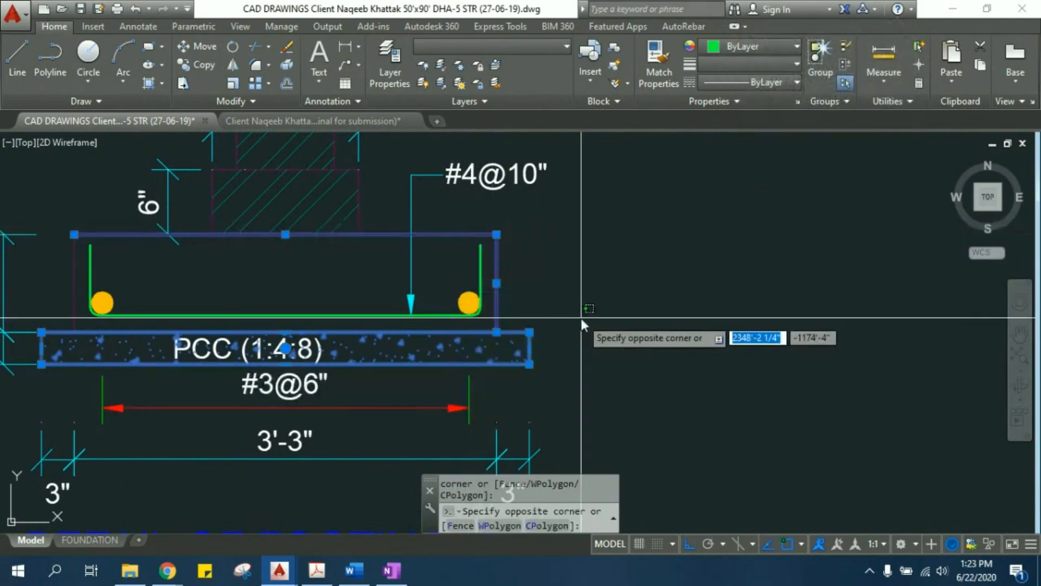
left_click(555, 375)
scroll(540, 367, "up", 4)
middle_click_drag(413, 226, 488, 322)
scroll(488, 322, "down", 4)
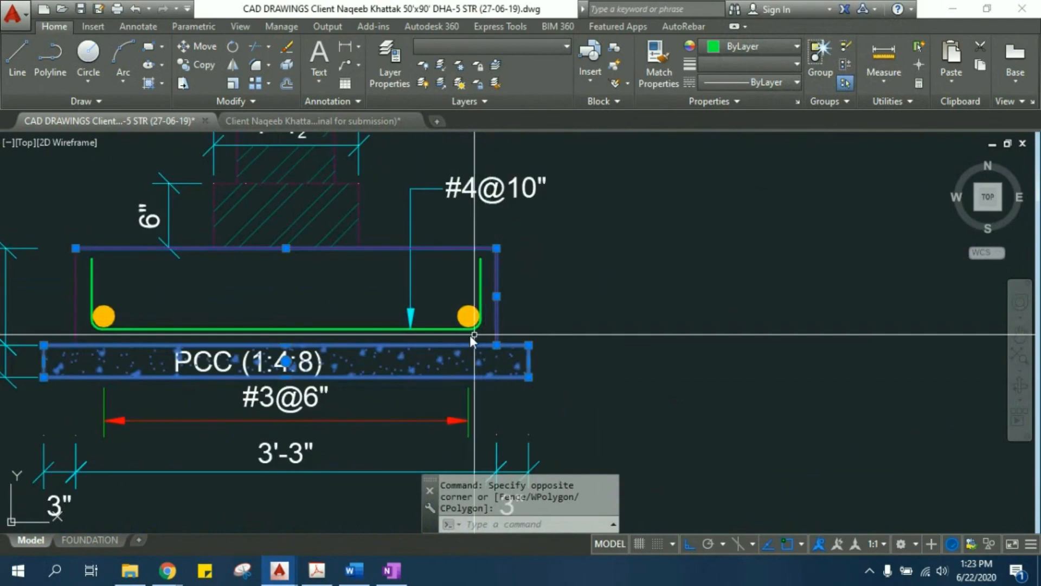
- Add the green bottom bar, its right vertical leg and the curved bend between them to the selection
left_click(442, 334)
left_click(434, 310)
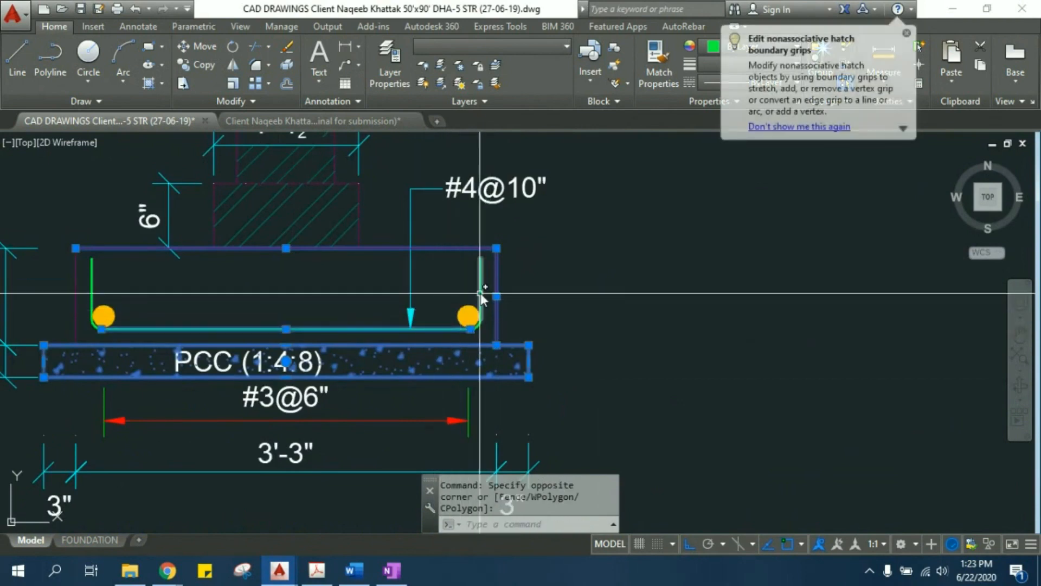
left_click(481, 295)
left_click(464, 277)
scroll(485, 336, "up", 5)
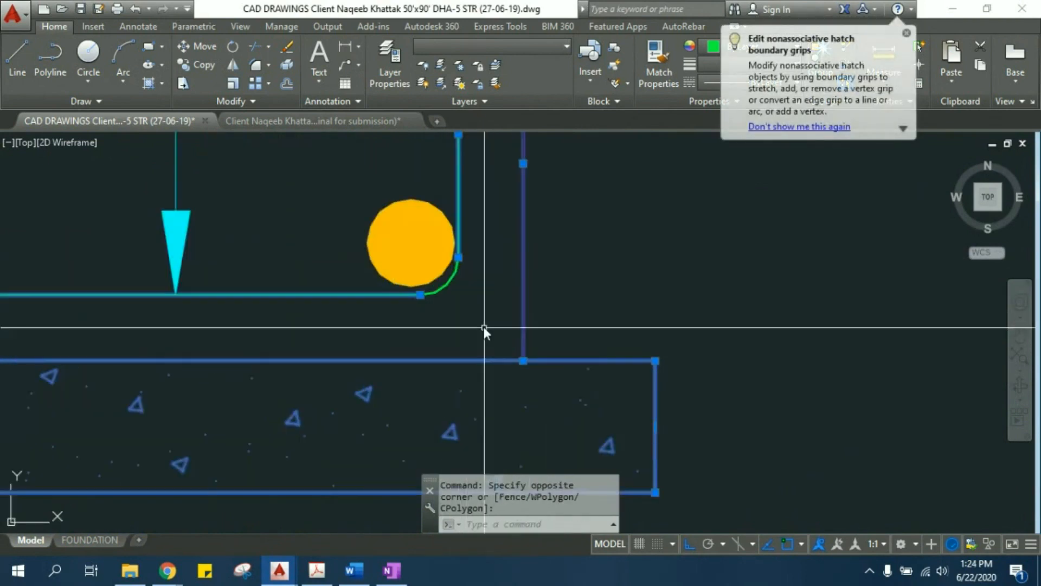
scroll(483, 327, "up", 6)
left_click(424, 264)
left_click(382, 217)
scroll(374, 217, "down", 10)
scroll(470, 247, "down", 4)
scroll(442, 276, "up", 5)
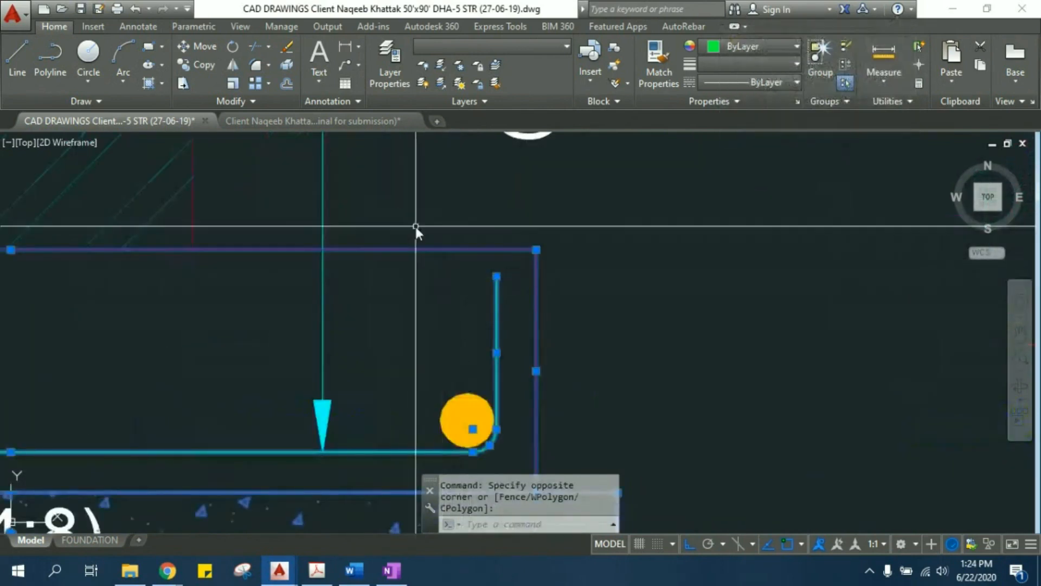
scroll(520, 293, "down", 5)
scroll(472, 274, "up", 3)
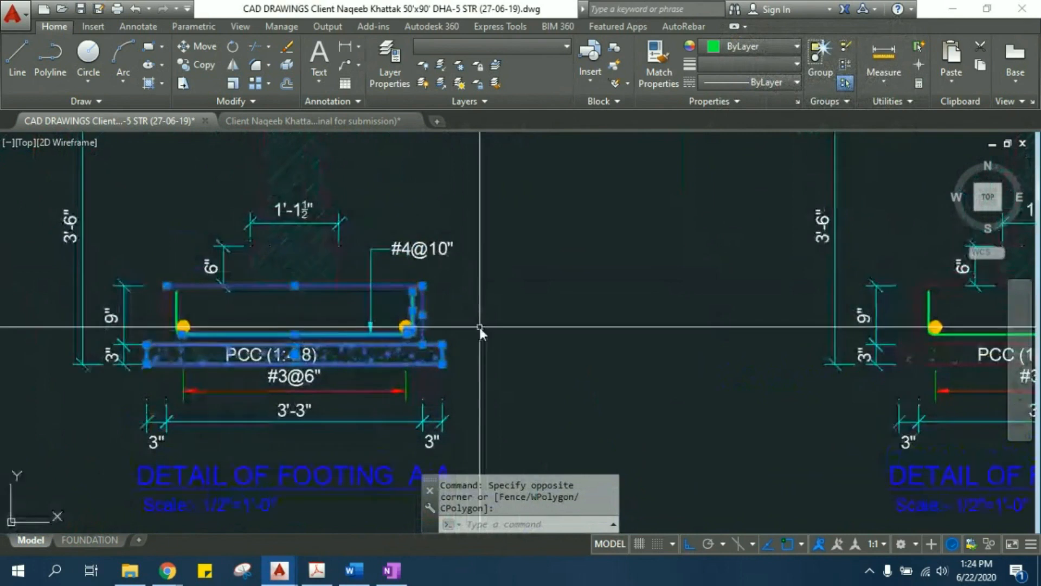
- Stretch the right end of the copied footing's concrete outline and PCC base outward by 1.5'
type("s")
key("Return")
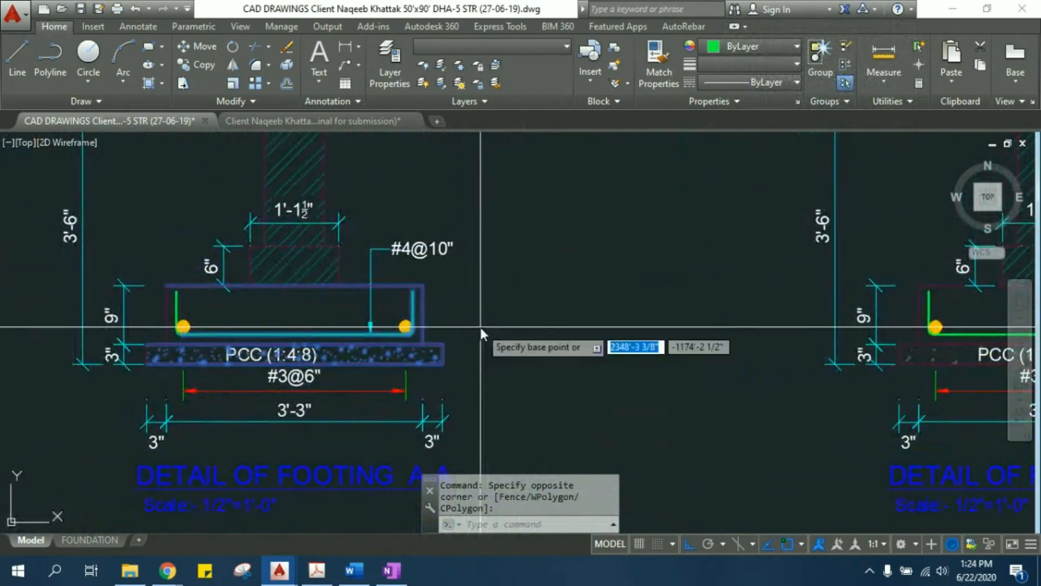
scroll(479, 325, "up", 2)
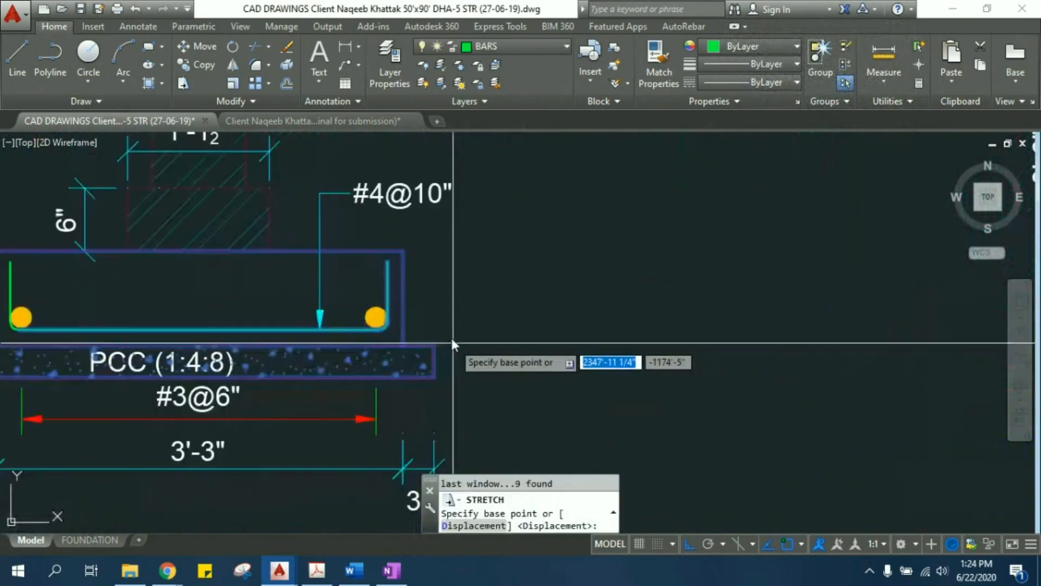
left_click(433, 379)
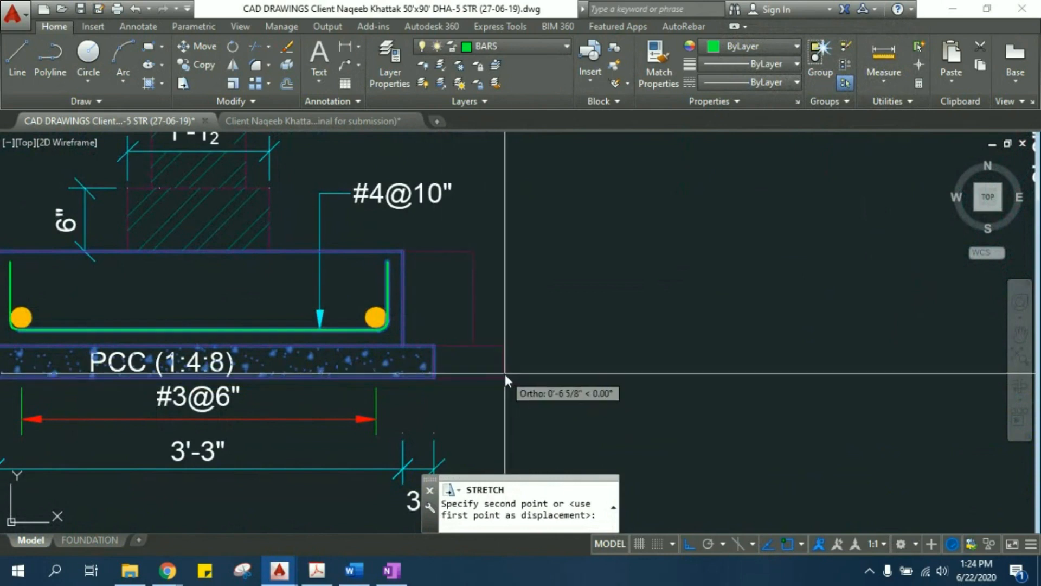
type("1")
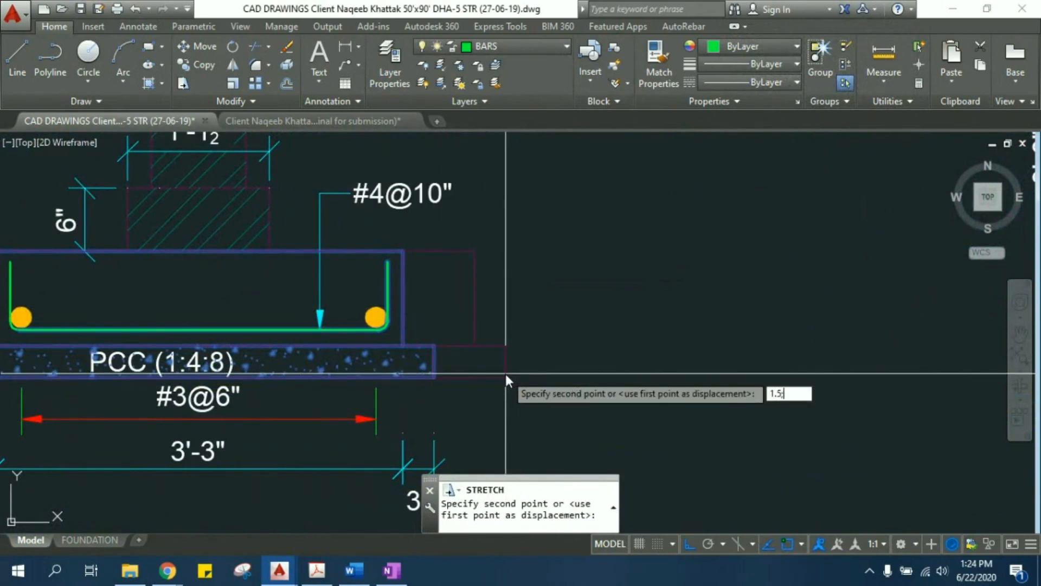
type(".5'")
key("Return")
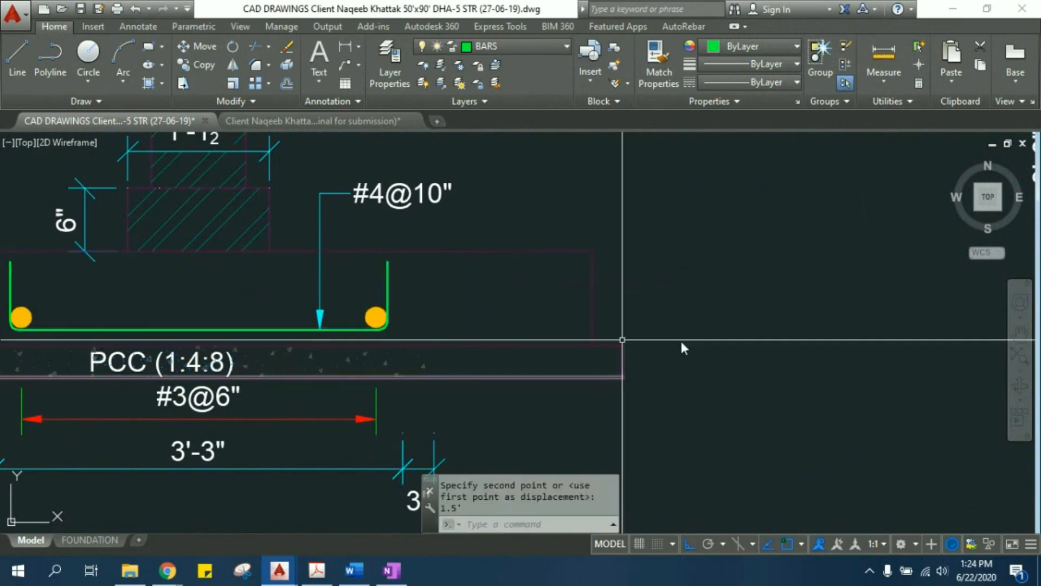
scroll(467, 332, "down", 3)
scroll(476, 335, "up", 1)
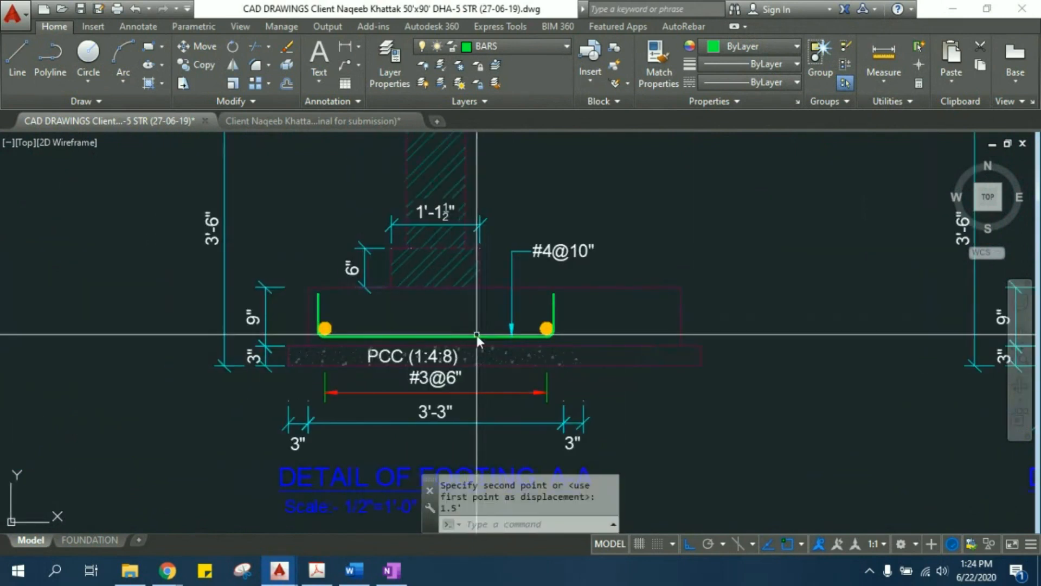
left_click(494, 405)
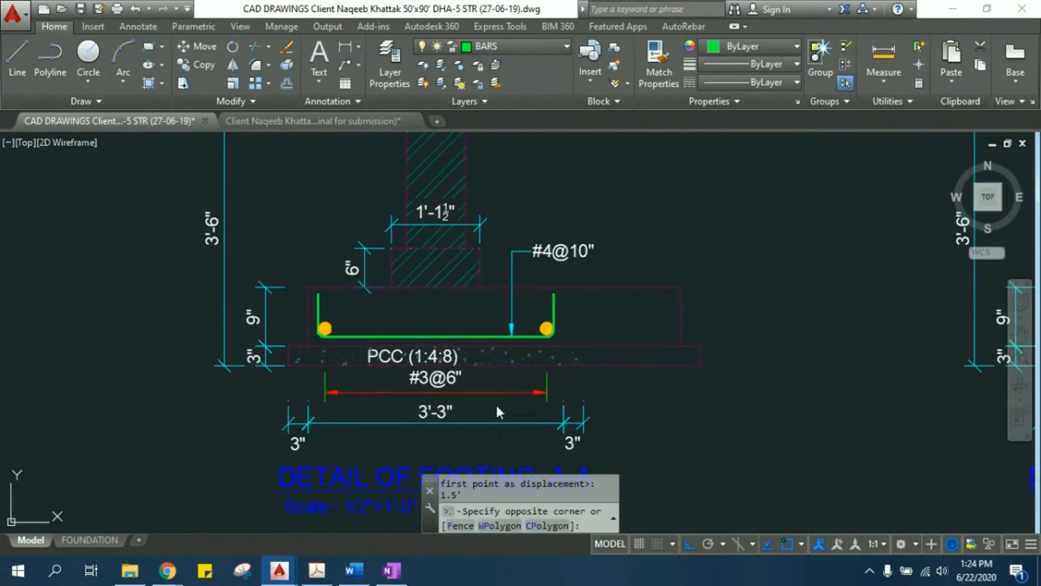
left_click(493, 390)
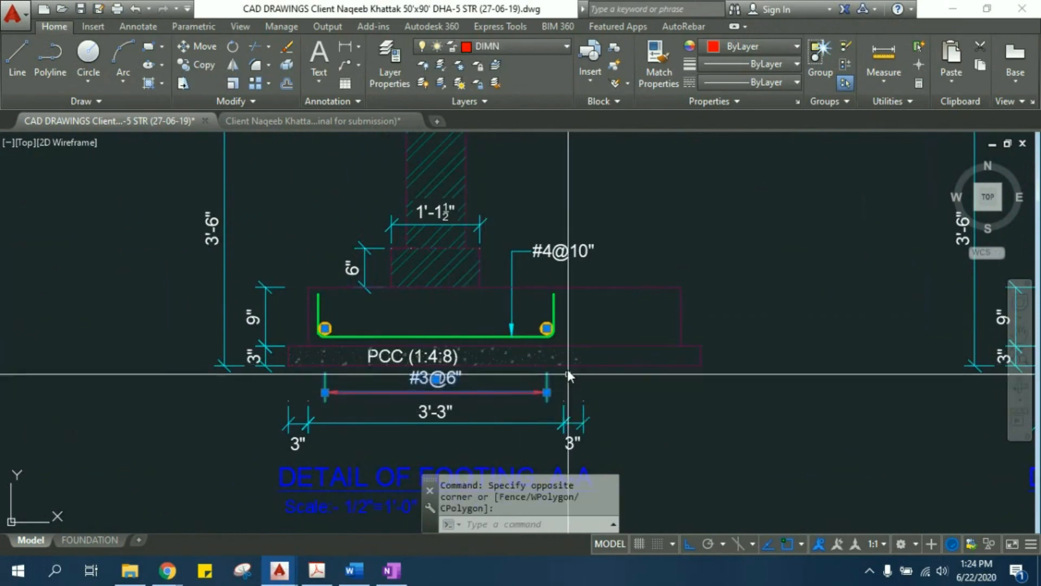
key("Escape")
key("Escape")
- Try to stretch the green bottom bar, its right vertical leg and the curved bend in the copied footing A-A
scroll(558, 328, "up", 4)
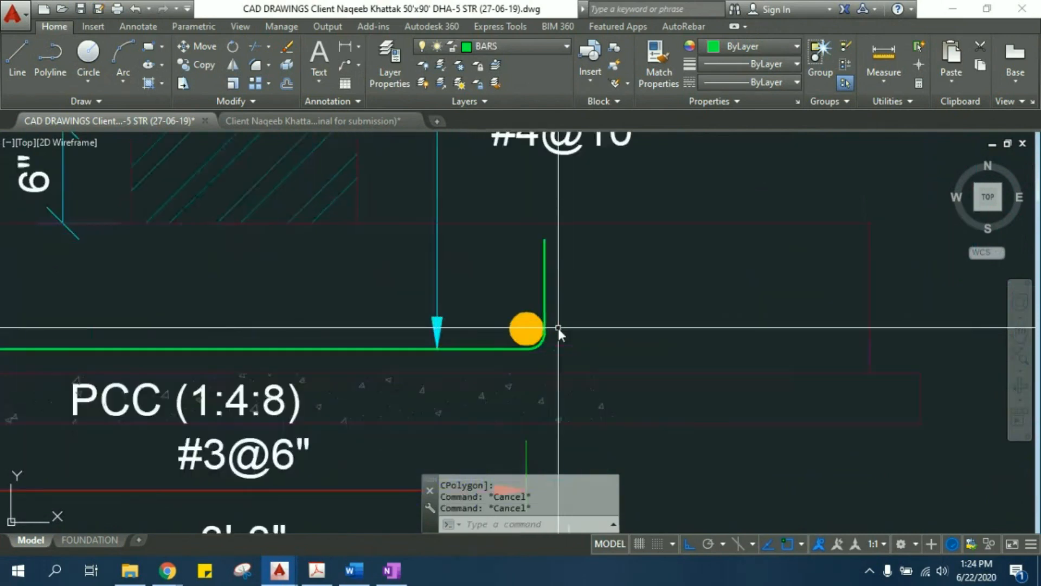
left_click(496, 350)
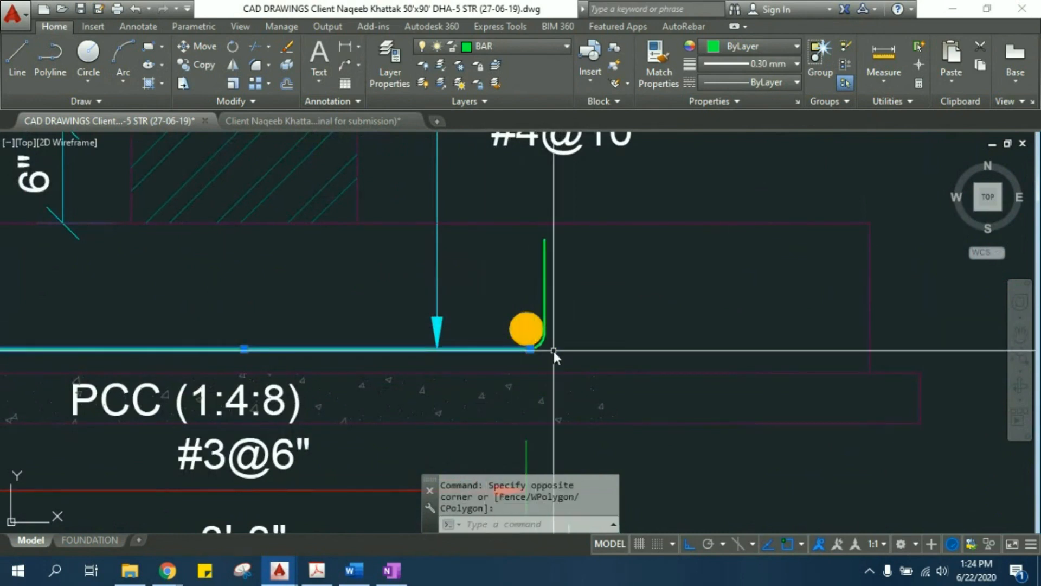
scroll(548, 318, "up", 2)
left_click(530, 269)
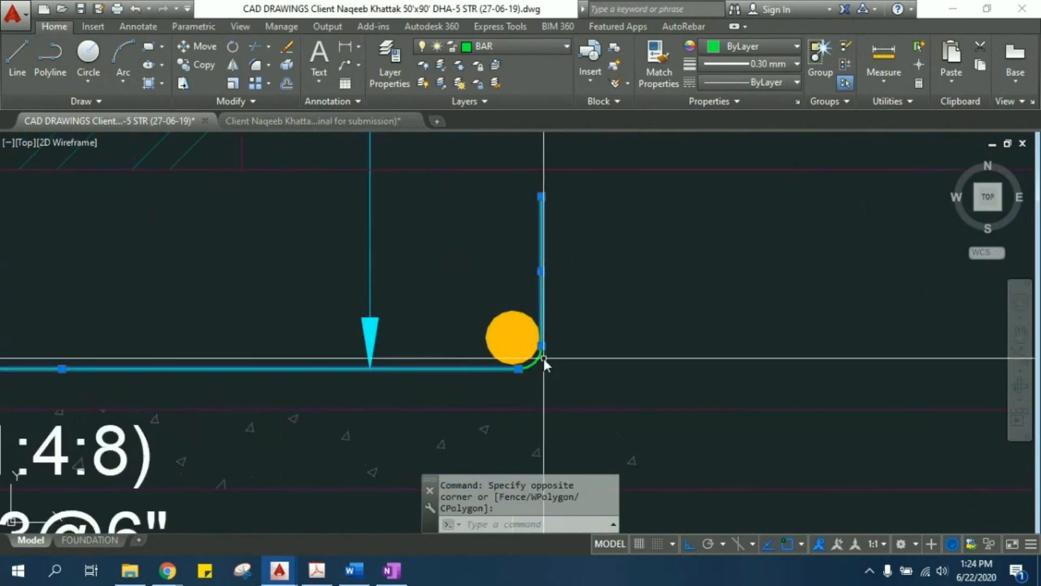
scroll(543, 359, "up", 2)
left_click(545, 377)
left_click(525, 359)
middle_click_drag(555, 357, 543, 373)
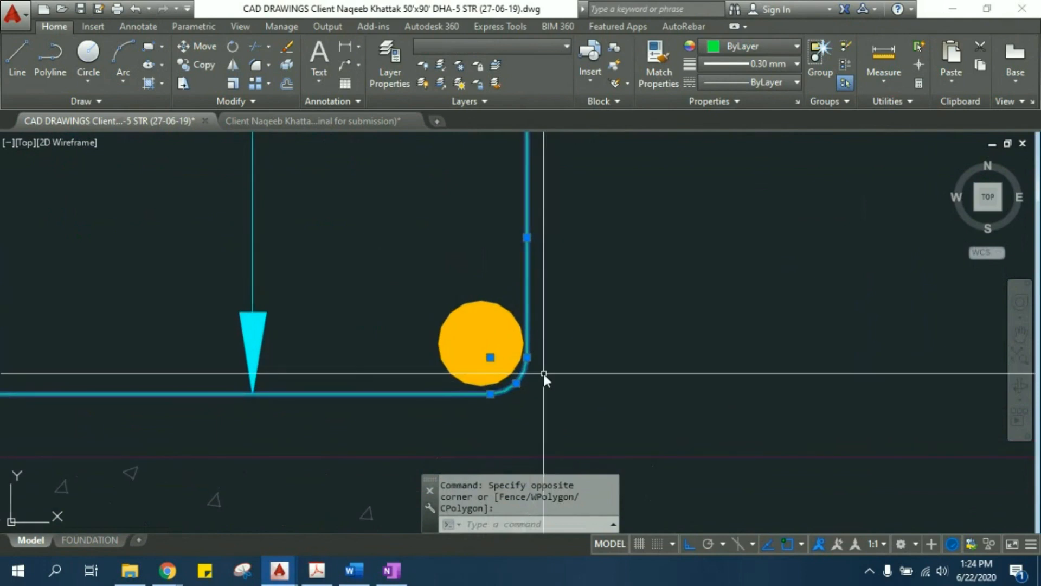
type("s")
key("Return")
left_click(388, 394)
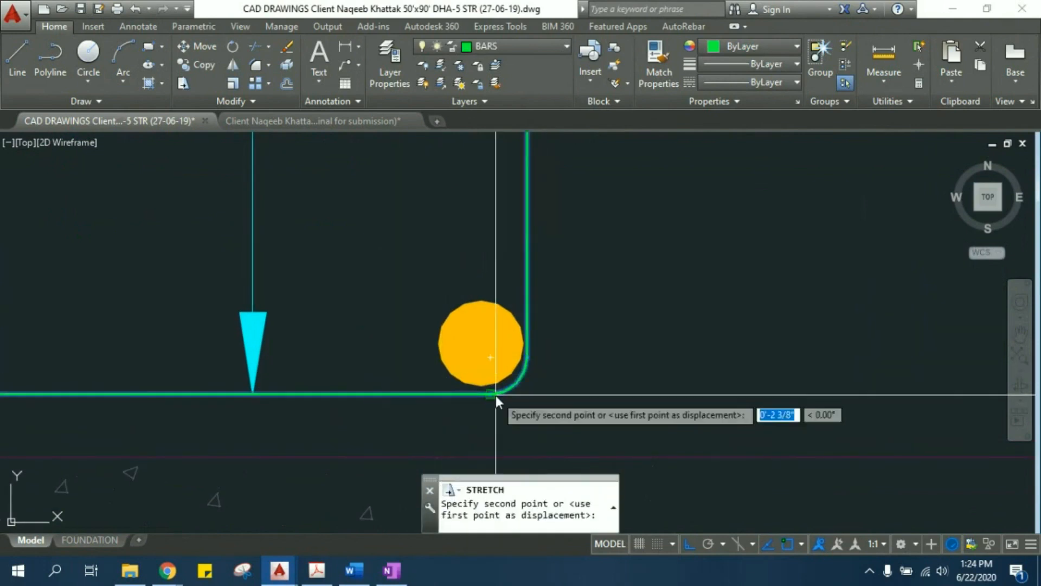
scroll(496, 395, "down", 5)
key("Escape")
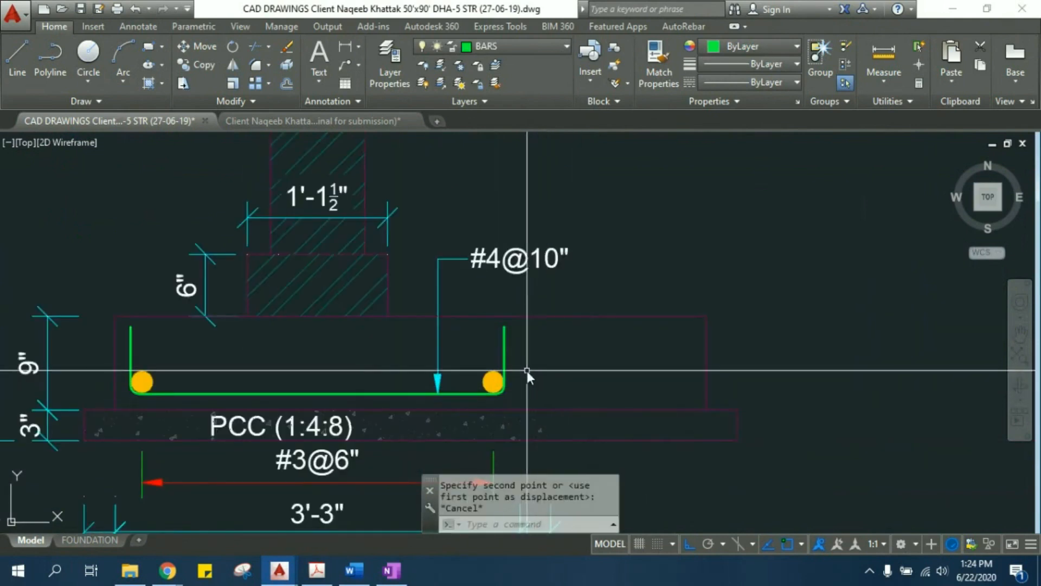
- Move the green bar's right vertical leg horizontally outward to just inside the right edge of the widened concrete
left_click(532, 390)
left_click(503, 352)
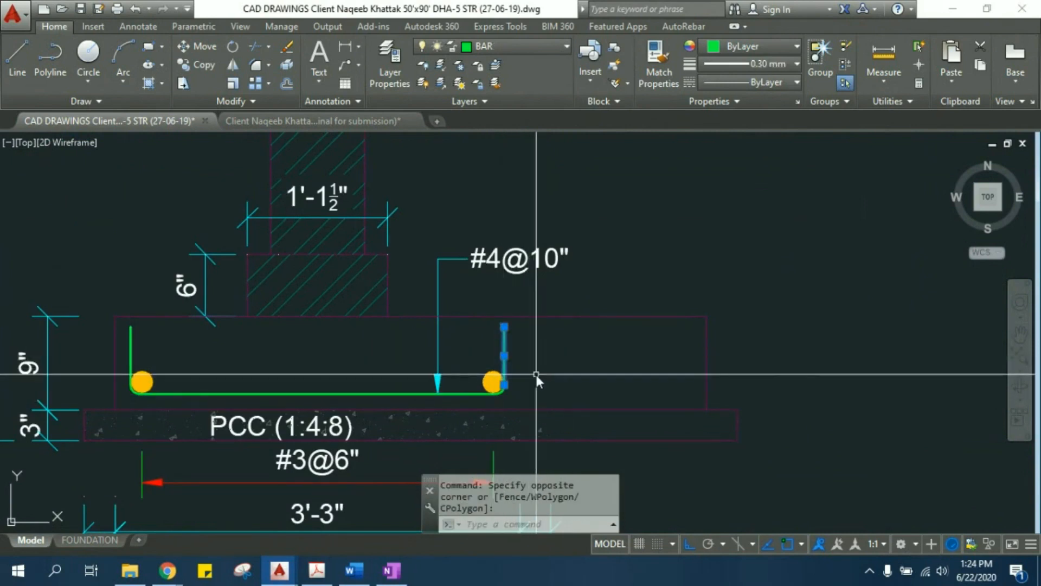
type("m")
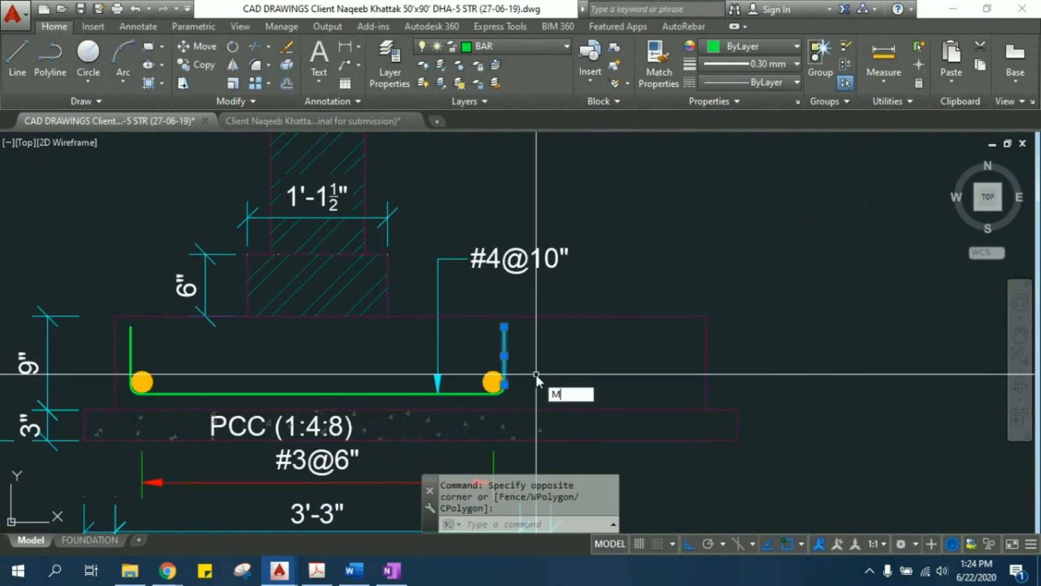
key("Return")
left_click(503, 381)
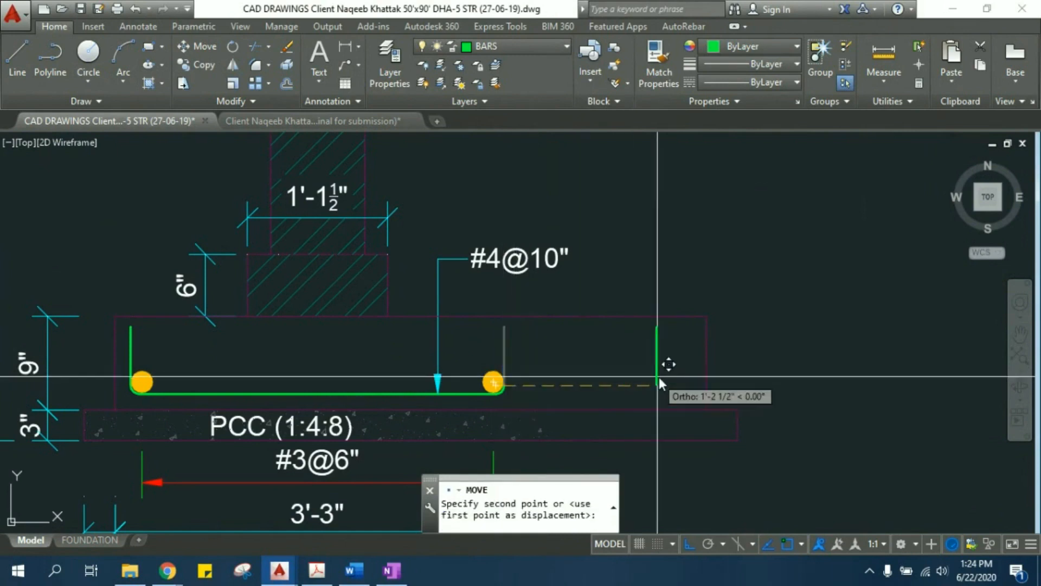
scroll(691, 374, "up", 4)
left_click(698, 373)
key("Escape")
key("Escape")
- Move the curved bar bend from its upper end onto the lower end of the relocated vertical leg
middle_click_drag(281, 392, 426, 372)
scroll(362, 405, "up", 4)
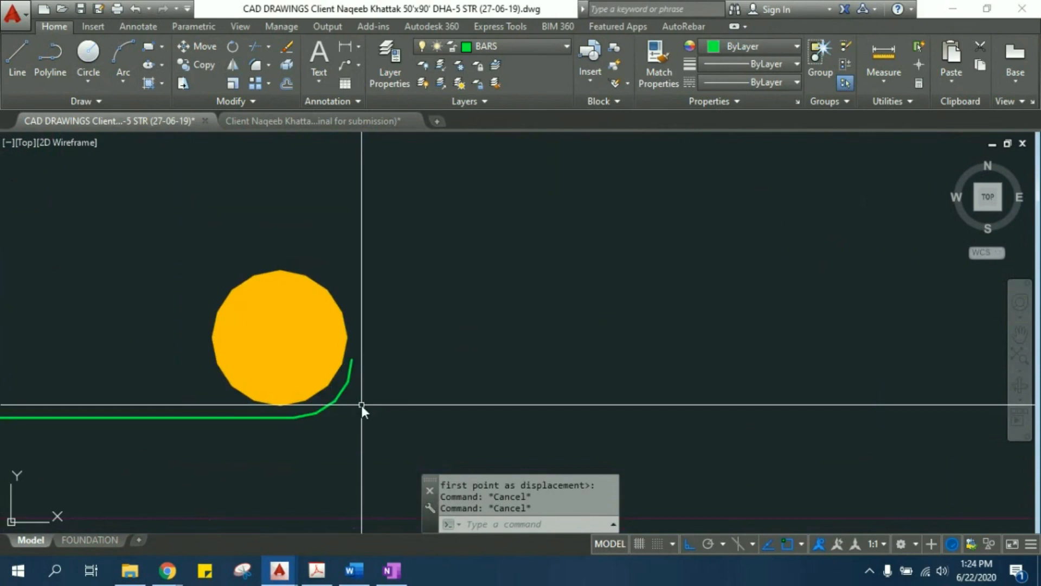
left_click(361, 405)
key("Escape")
key("Escape")
left_click(352, 408)
scroll(359, 412, "down", 7)
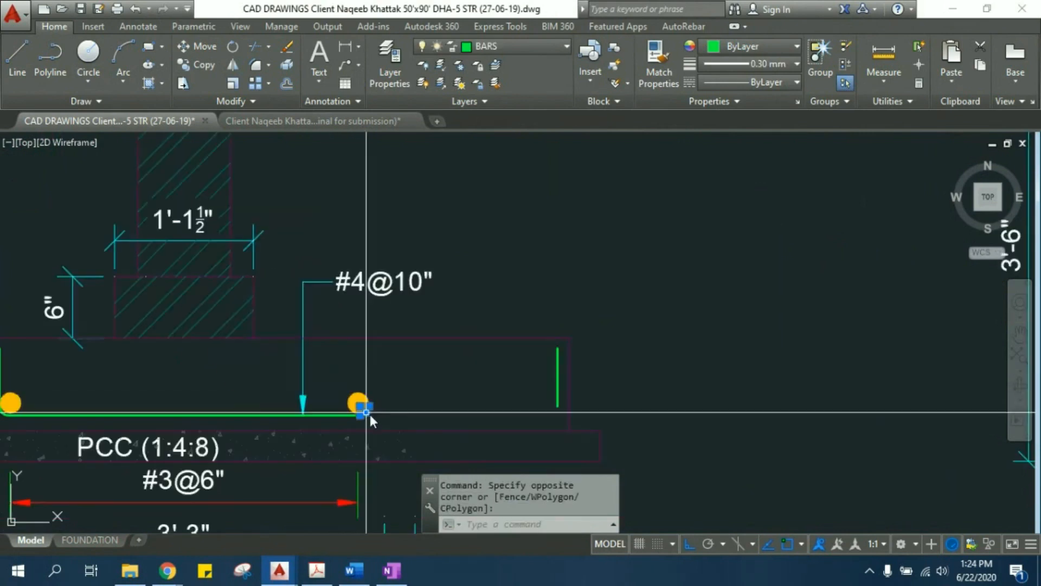
left_click(437, 411)
type("m")
key("Return")
scroll(369, 405, "up", 5)
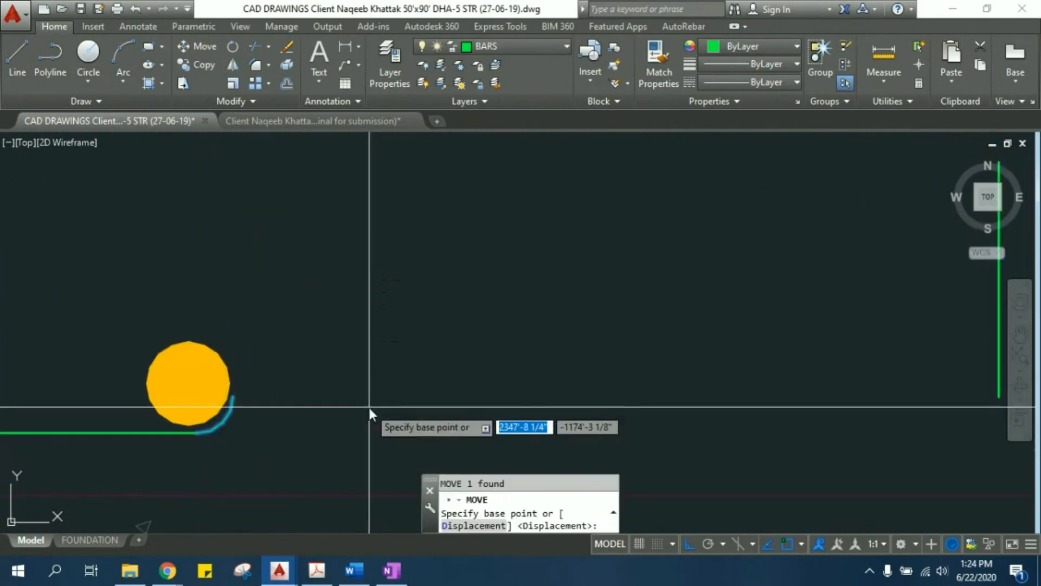
left_click(237, 396)
middle_click_drag(526, 396, 160, 377)
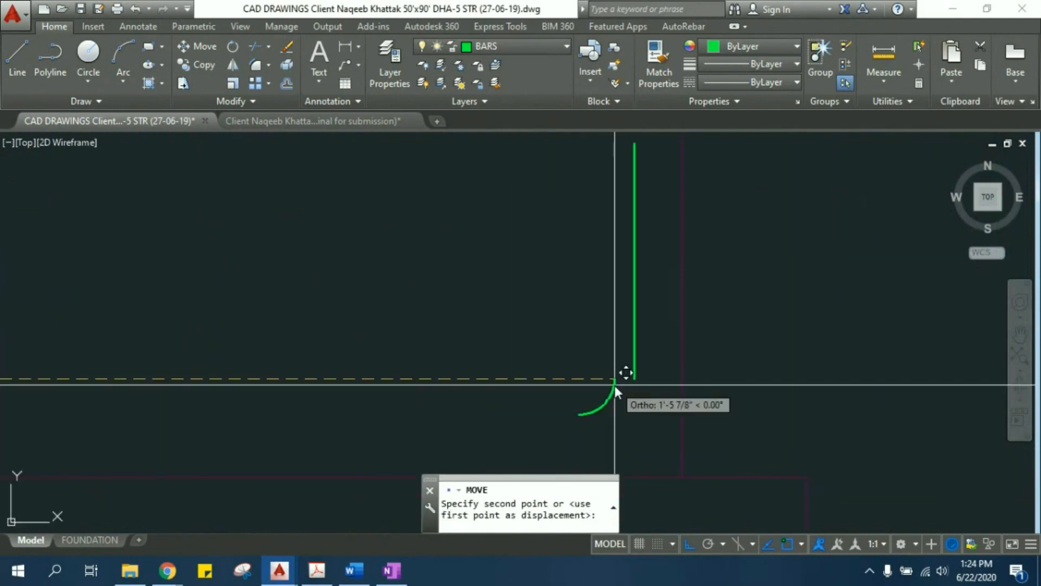
left_click(634, 379)
key("Escape")
scroll(517, 363, "down", 3)
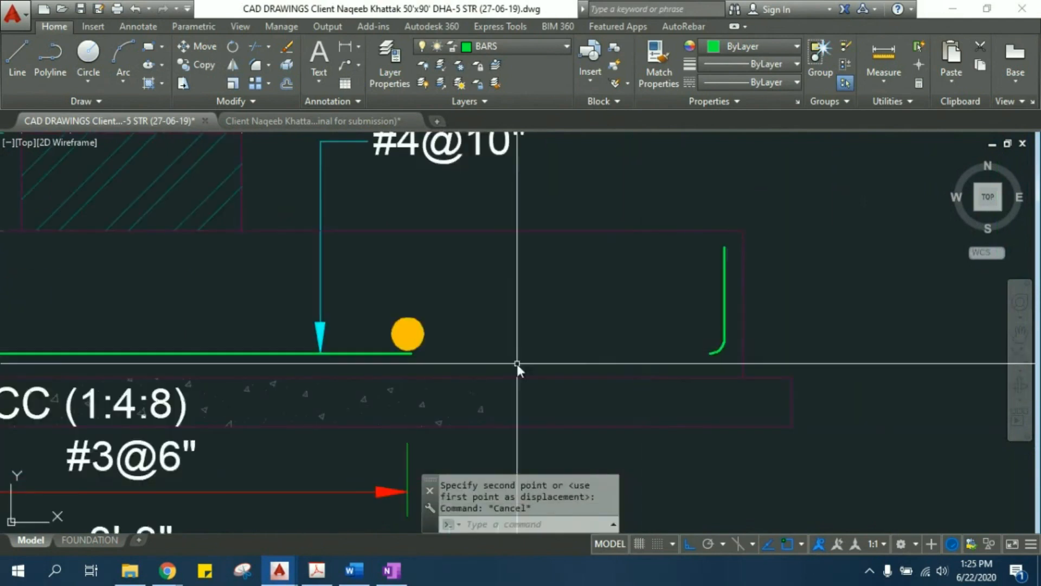
- Extend the green bottom bar to meet the relocated bend at the footing's right end
scroll(432, 349, "up", 4)
type("ex")
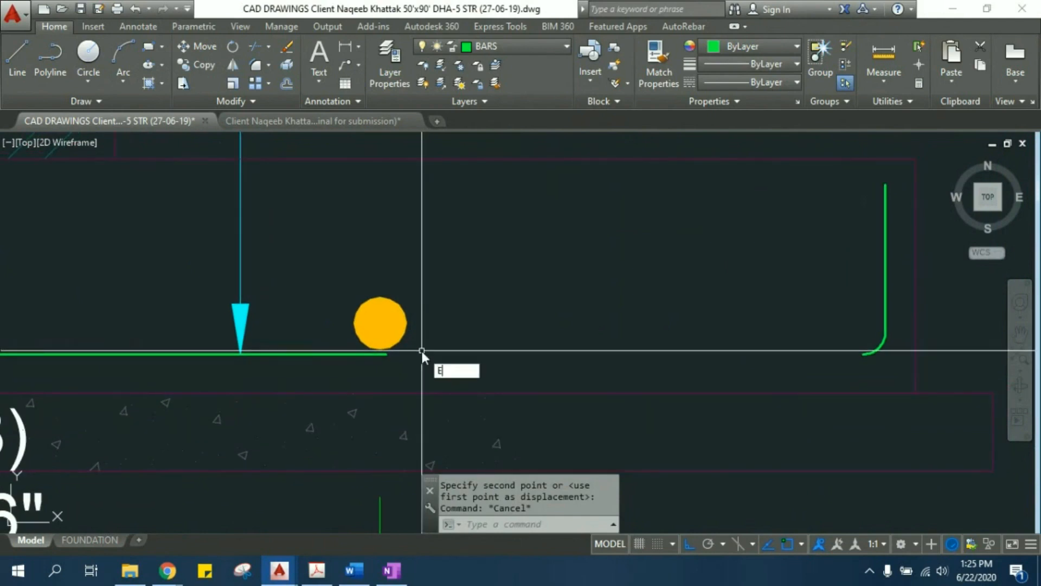
key("Return")
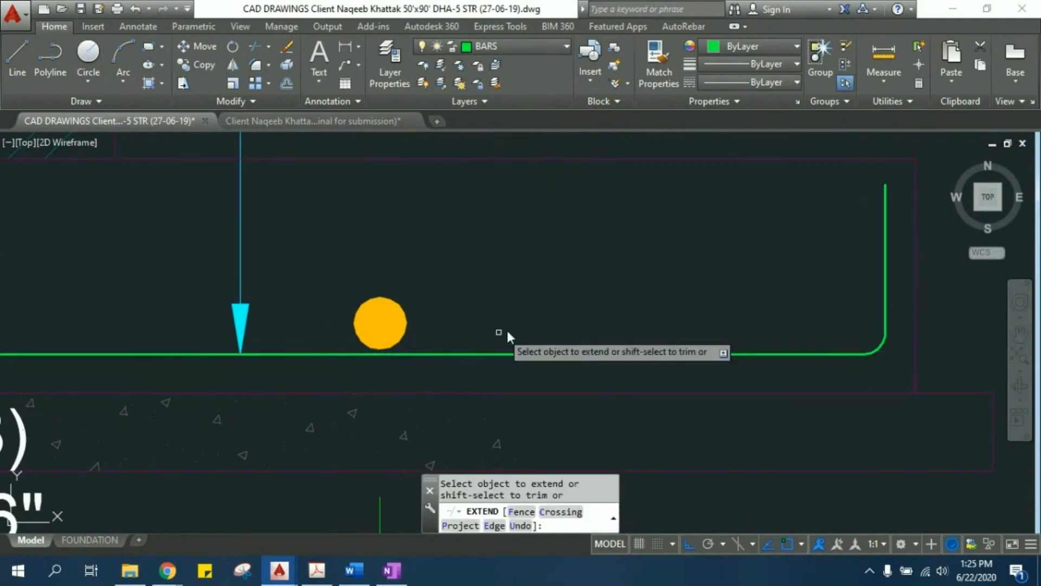
key("Escape")
- Move the right yellow bar dot together with the #3@6" dimension about 1'-6" outward, into the relocated bar corner
left_click(462, 332)
left_click(379, 298)
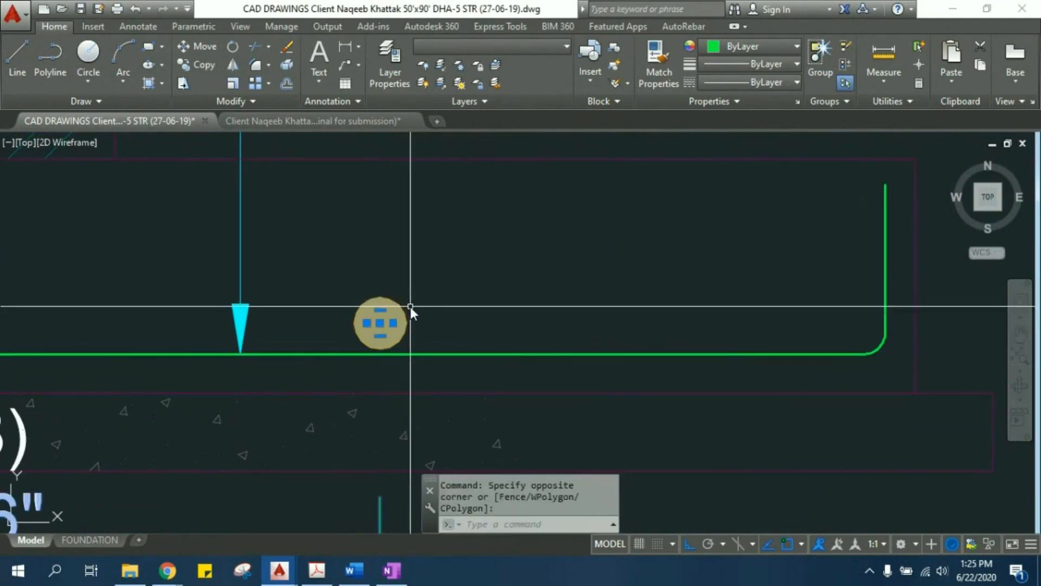
type("m")
key("Return")
left_click(372, 283)
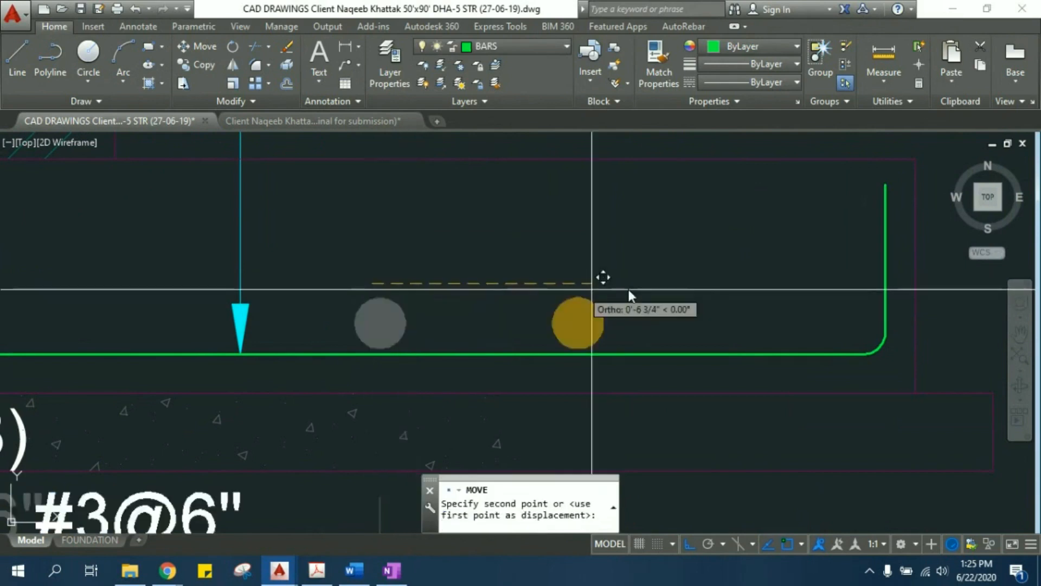
left_click(838, 290)
key("Escape")
scroll(838, 291, "down", 4)
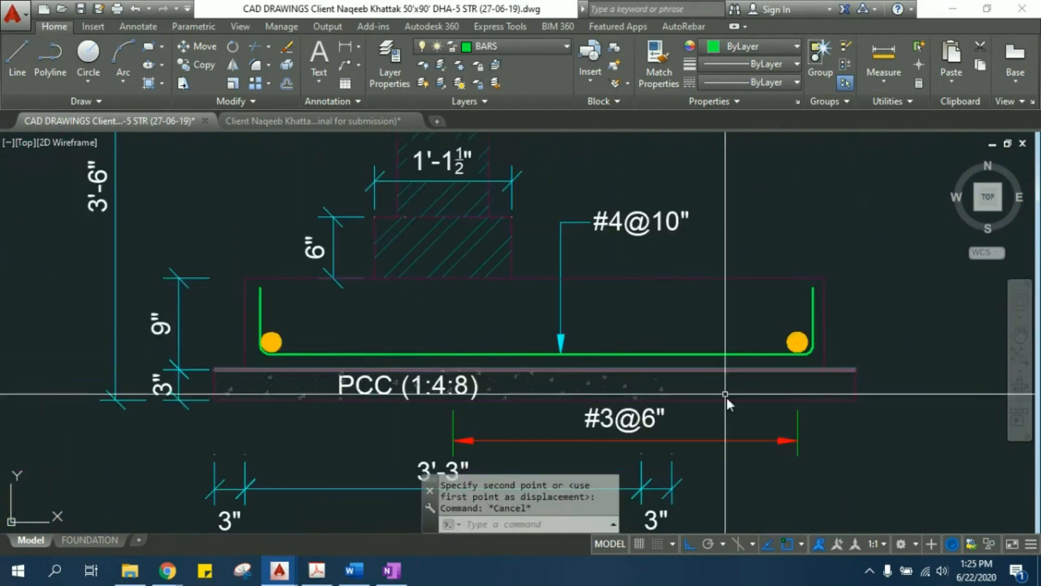
- Stretch the left end of the #3@6" dimension back to the left yellow bar dot
middle_click_drag(727, 398, 714, 343)
key("Escape")
left_click(510, 368)
left_click(435, 386)
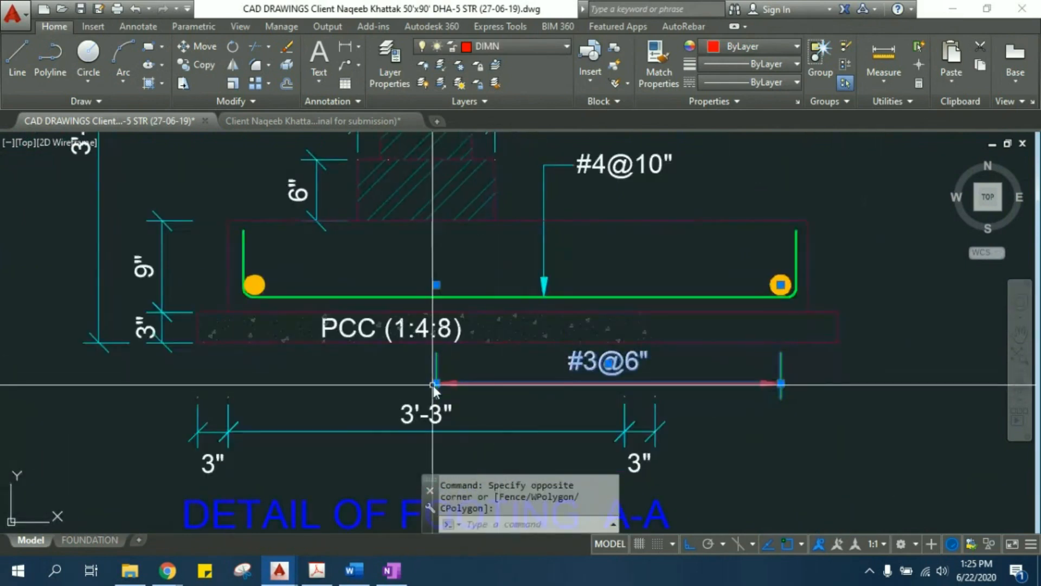
left_click(436, 384)
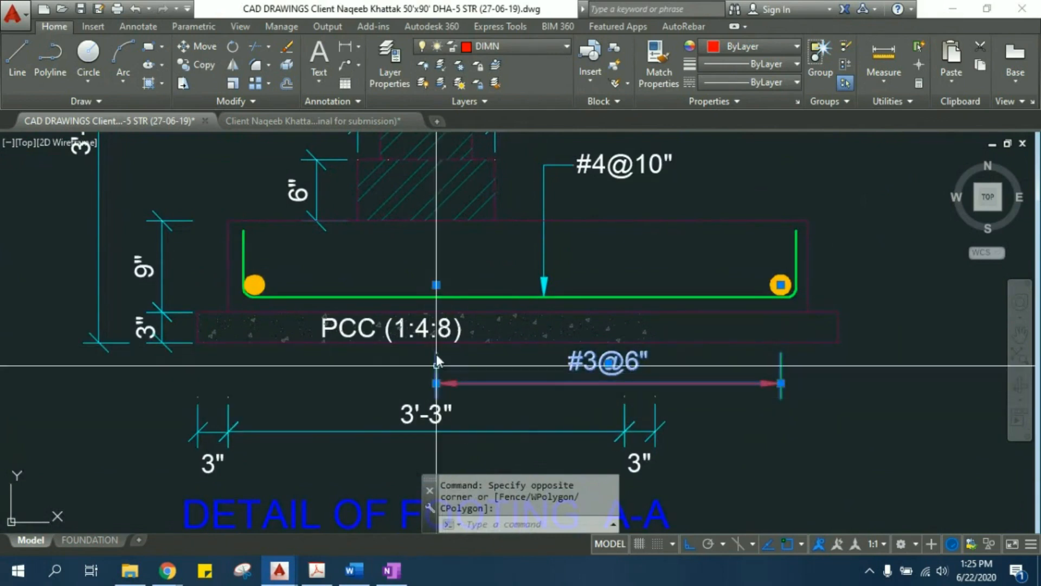
left_click(257, 285)
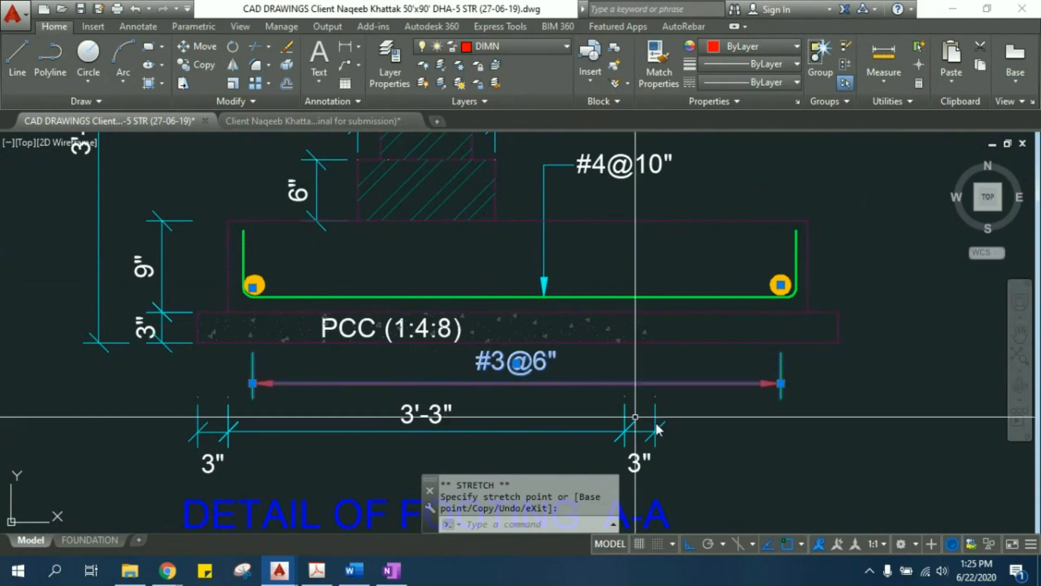
key("Escape")
key("Escape")
- Stretch the right end of the footing's 3'-3" width dimension to the right edge of the widened concrete
left_click(423, 421)
left_click(404, 442)
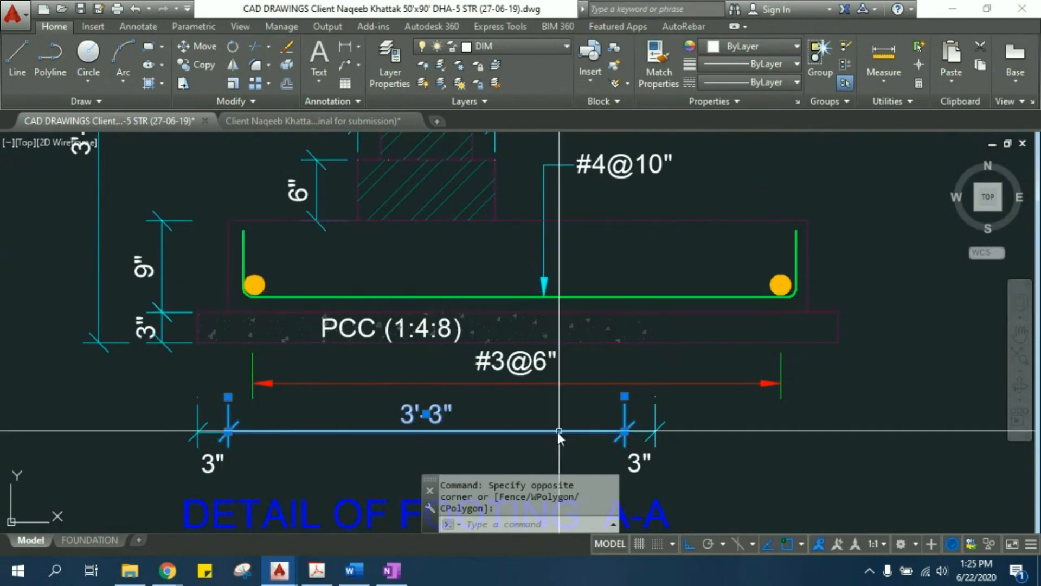
left_click(623, 394)
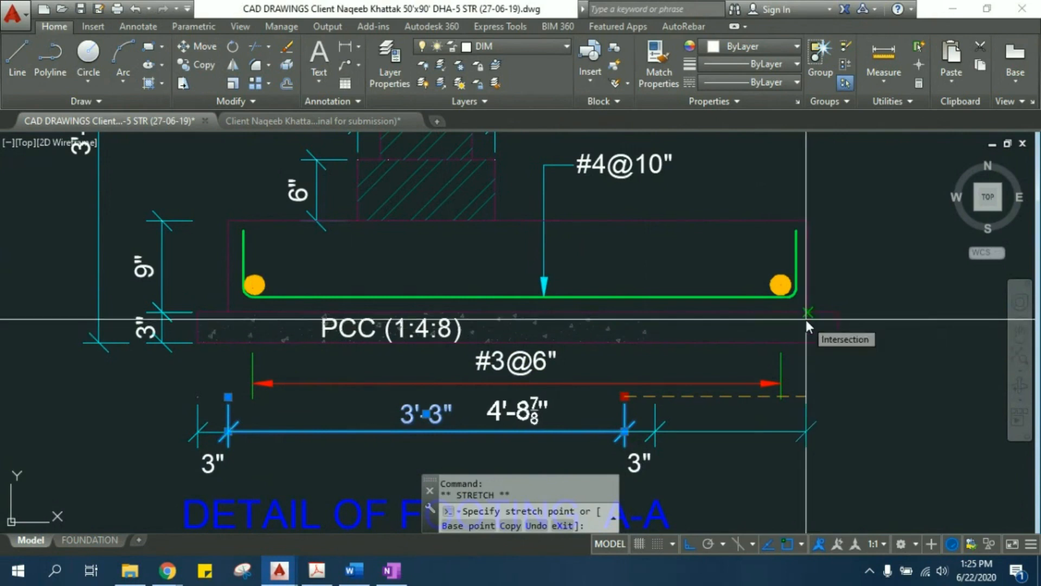
left_click(806, 320)
key("Escape")
key("Escape")
- Move the right 3" projection dimension outward to the end of the concrete width dimension
middle_click_drag(632, 385, 616, 326)
left_click(644, 420)
left_click(619, 415)
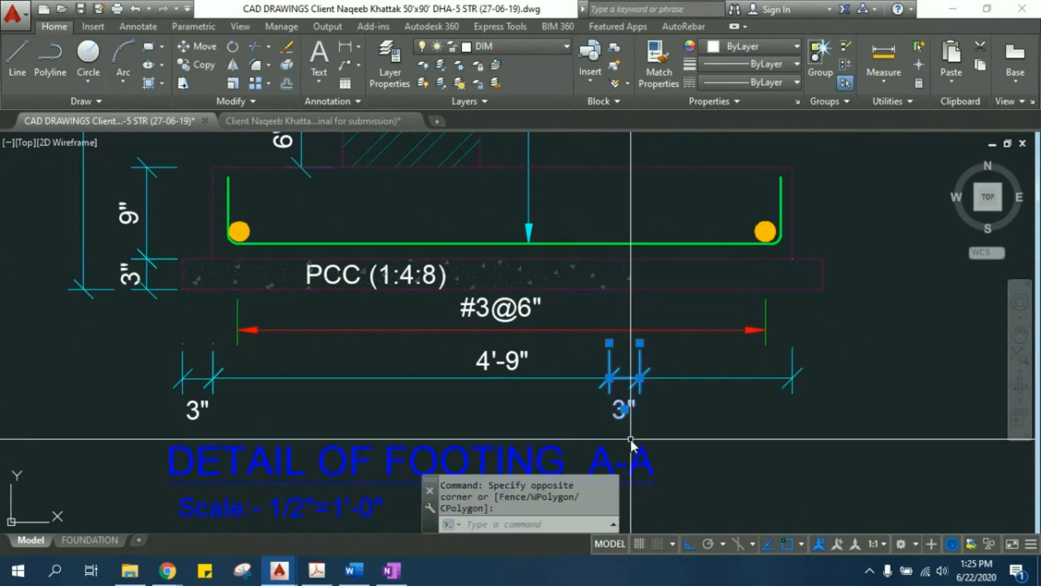
type("m")
key("Return")
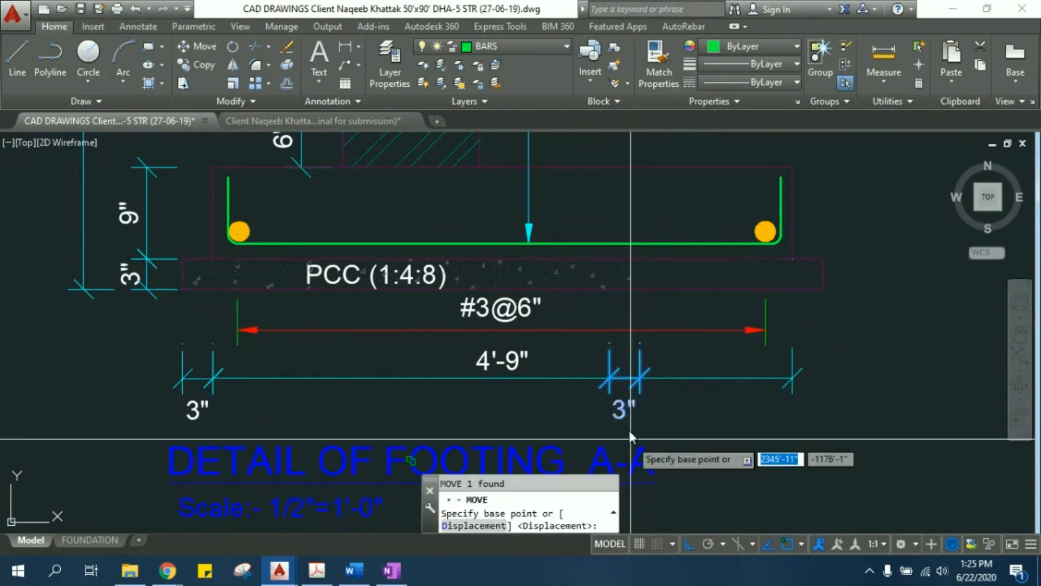
left_click(607, 379)
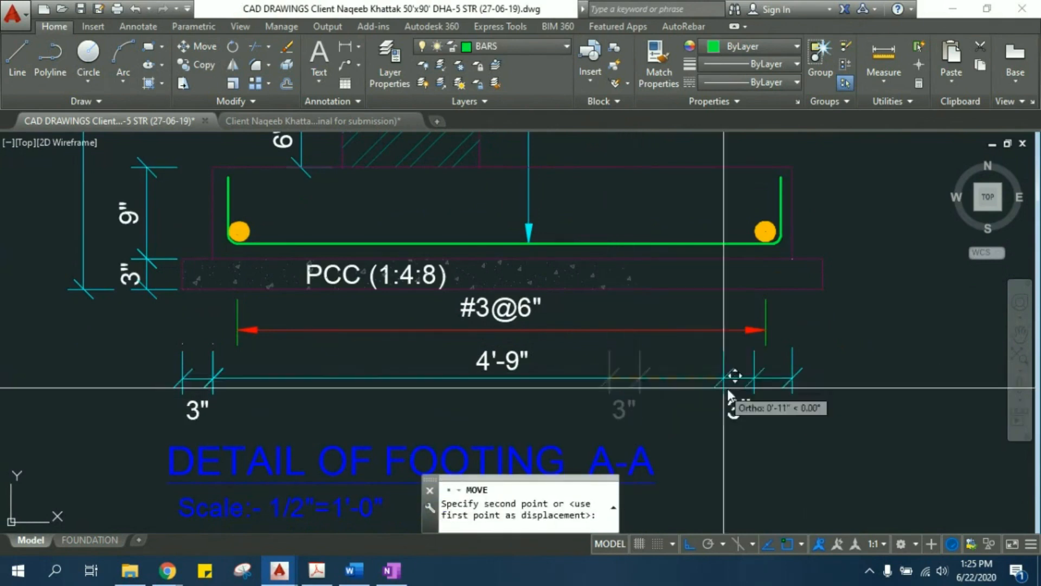
left_click(796, 378)
key("Escape")
key("Escape")
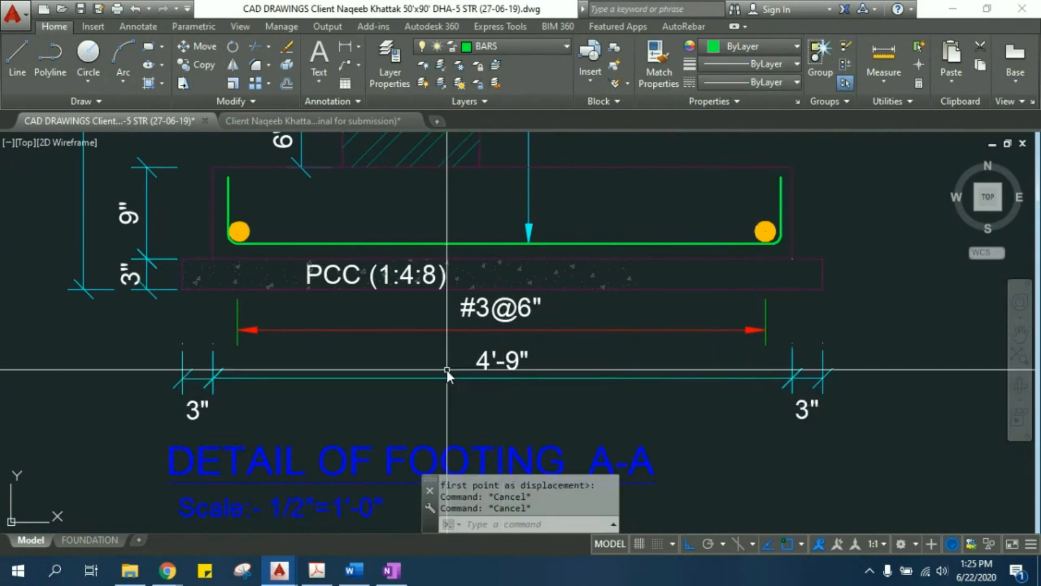
- Examine the widened copy of footing A-A beside the original footing details, and switch to the FOUNDATION layout
middle_click_drag(447, 370, 500, 358)
middle_click_drag(724, 301, 597, 298)
scroll(597, 297, "down", 2)
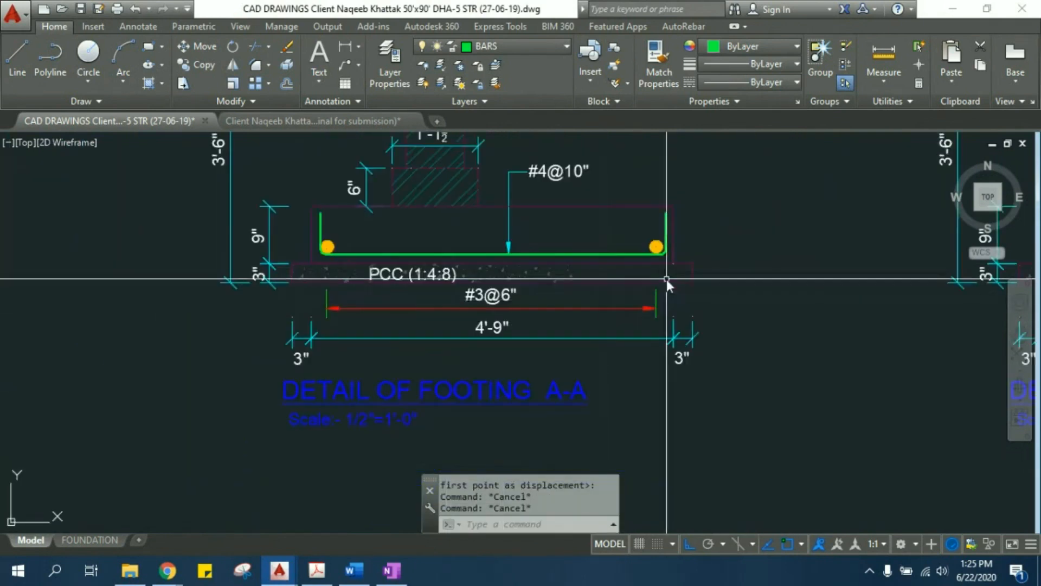
middle_click_drag(667, 278, 660, 306)
middle_click_drag(684, 258, 637, 286)
scroll(637, 285, "down", 2)
middle_click_drag(585, 201, 555, 291)
scroll(554, 288, "down", 2)
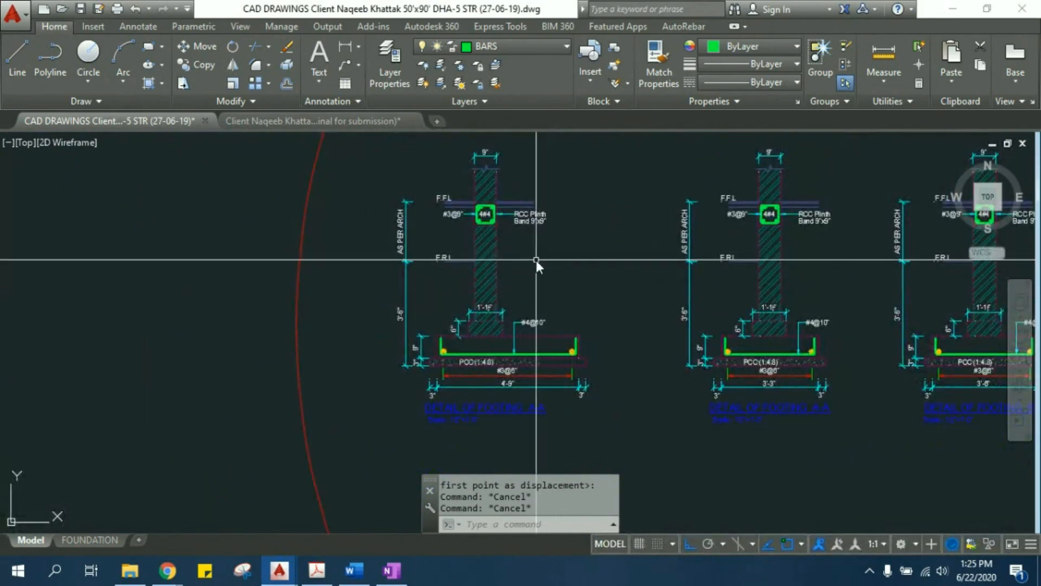
middle_click_drag(535, 272, 532, 297)
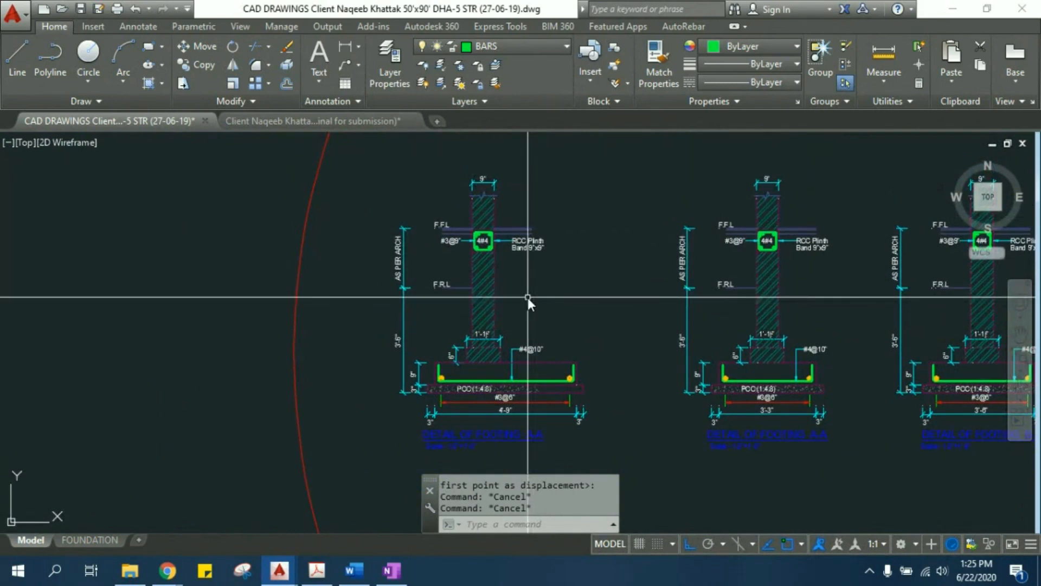
scroll(529, 295, "down", 7)
middle_click_drag(602, 253, 355, 358)
left_click(78, 539)
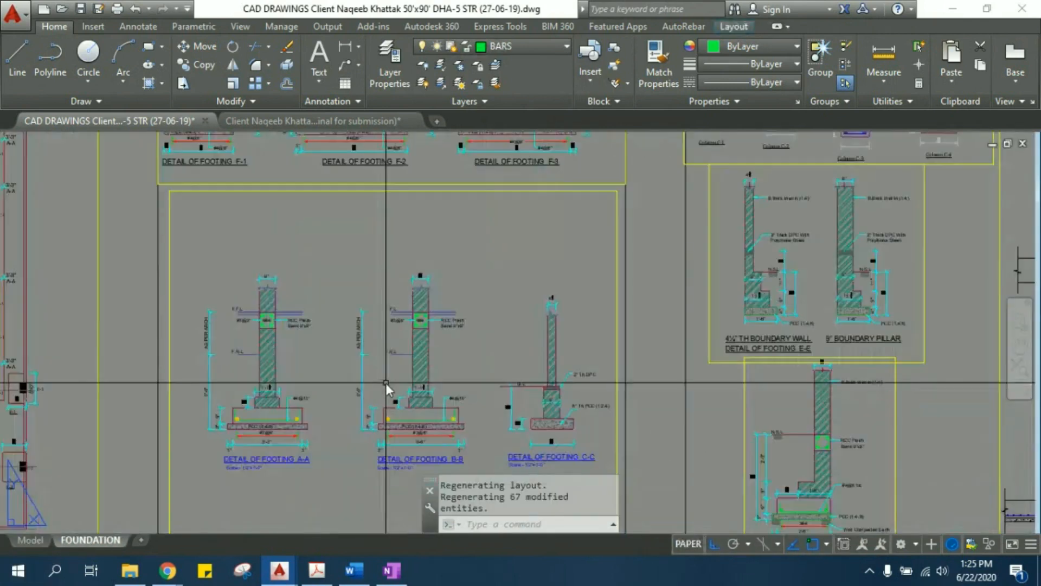
- Examine the strip footing details A-A to C-C against the foundation plan in the FOUNDATION layout
middle_click_drag(495, 299, 488, 522)
middle_click_drag(458, 330, 996, 227)
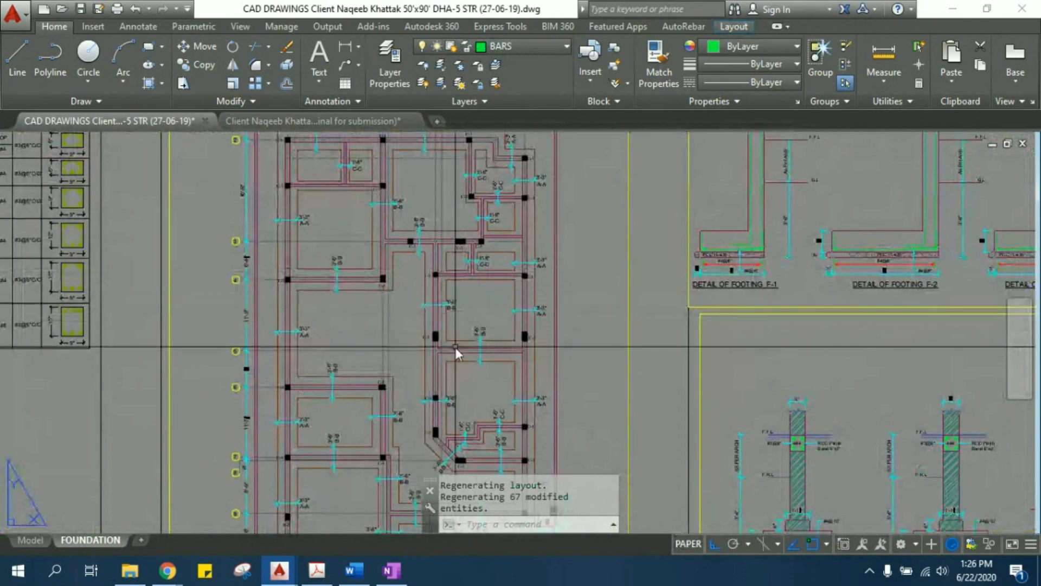
middle_click_drag(447, 335, 327, 240)
middle_click_drag(889, 401, 568, 342)
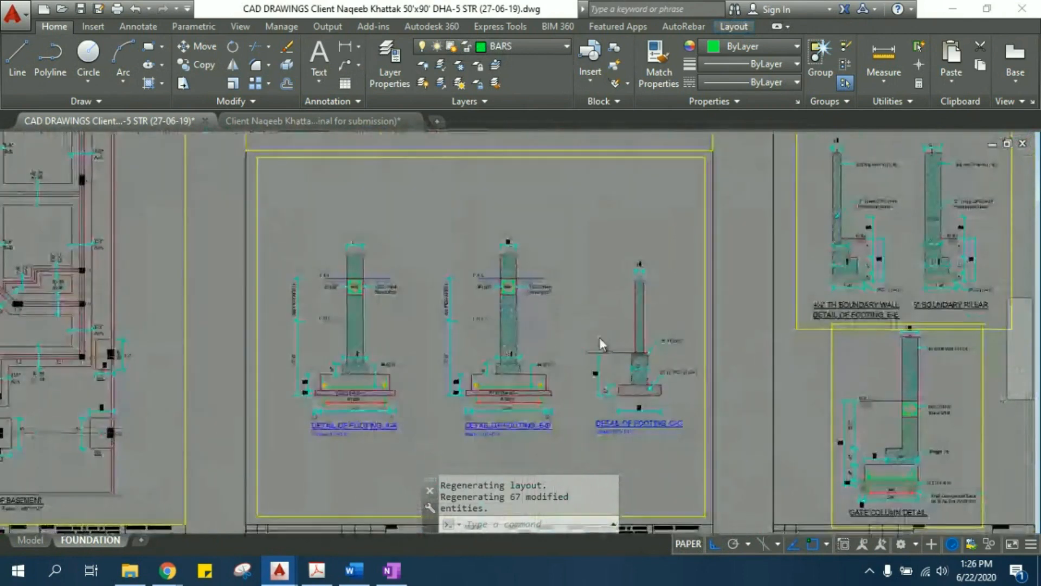
scroll(600, 340, "up", 2)
middle_click_drag(539, 230, 556, 405)
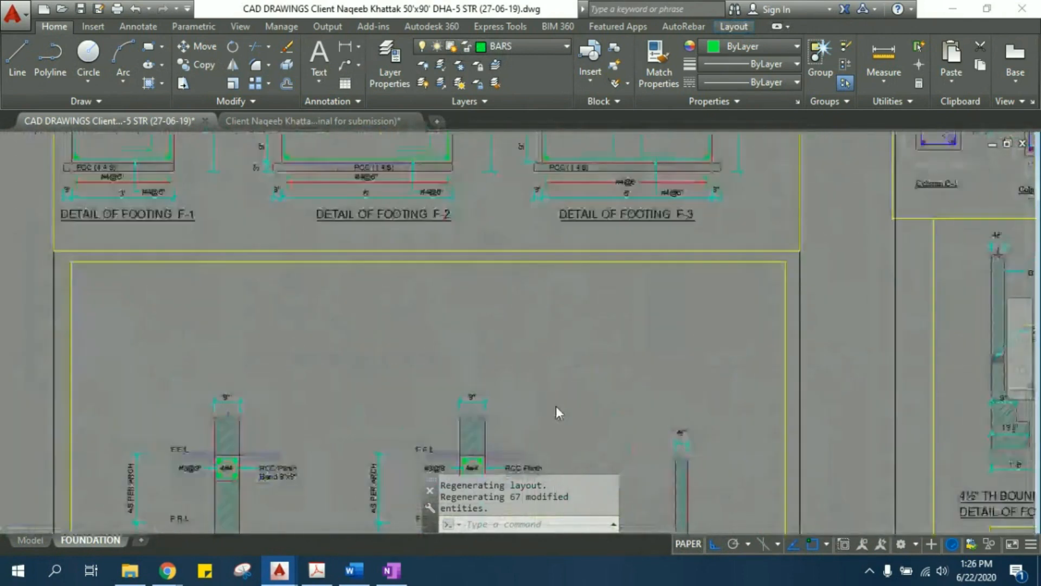
scroll(510, 291, "down", 3)
- Examine the sizes, main bars and ties of the column sections C-1 to C-4
middle_click_drag(735, 304, 508, 268)
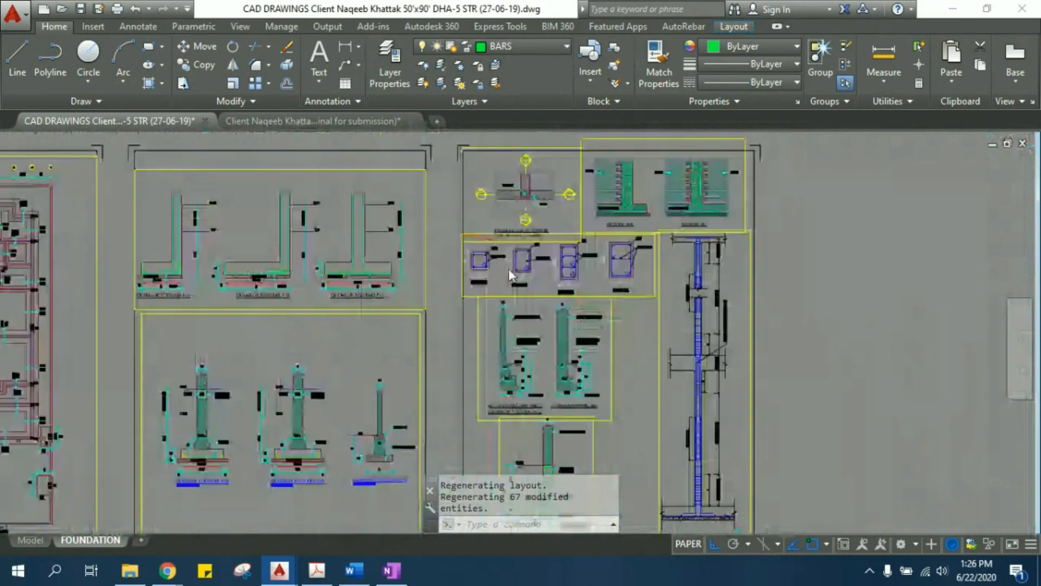
scroll(507, 270, "up", 5)
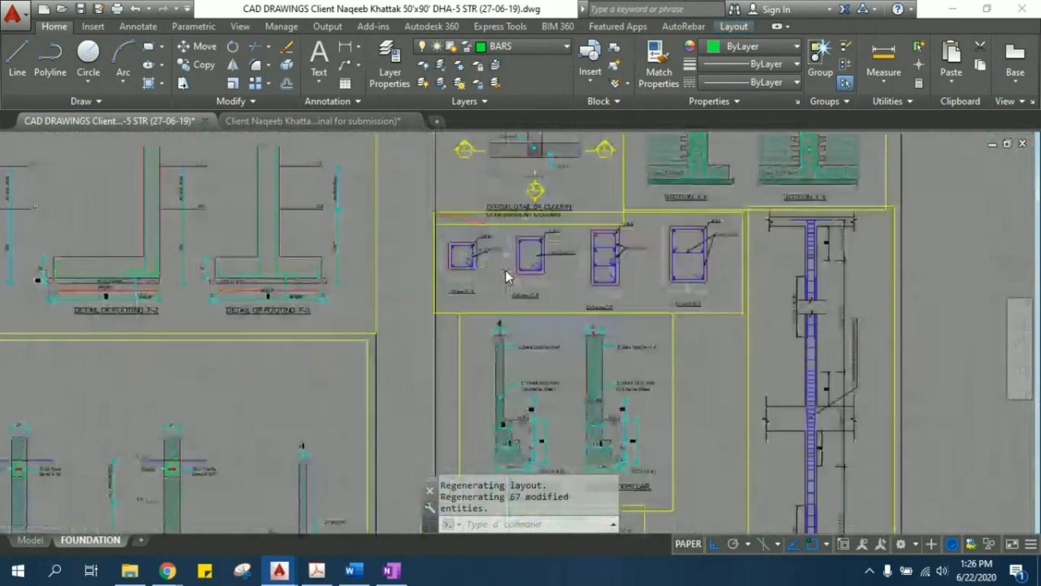
scroll(505, 270, "down", 3)
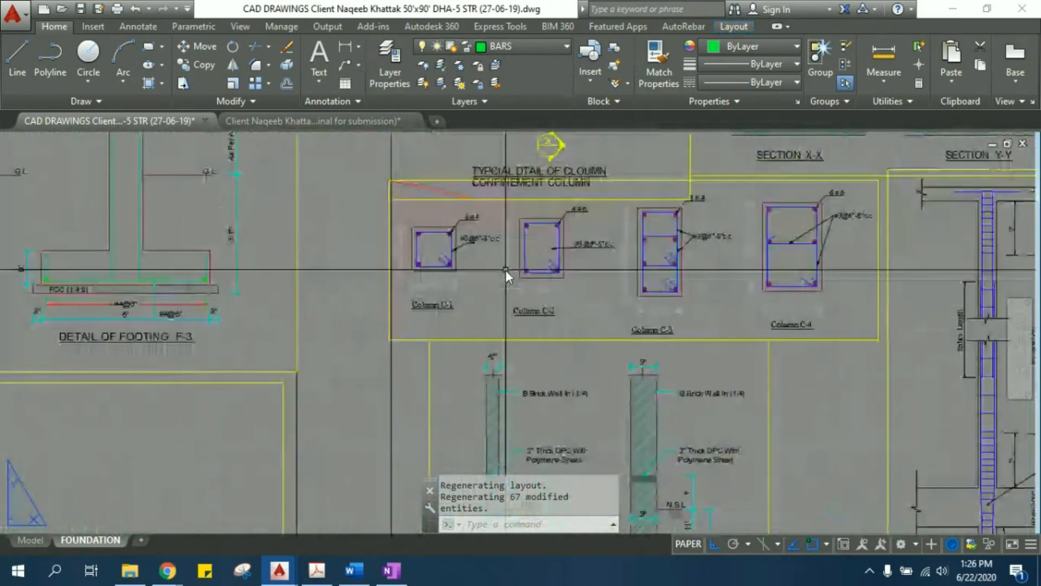
scroll(427, 248, "up", 3)
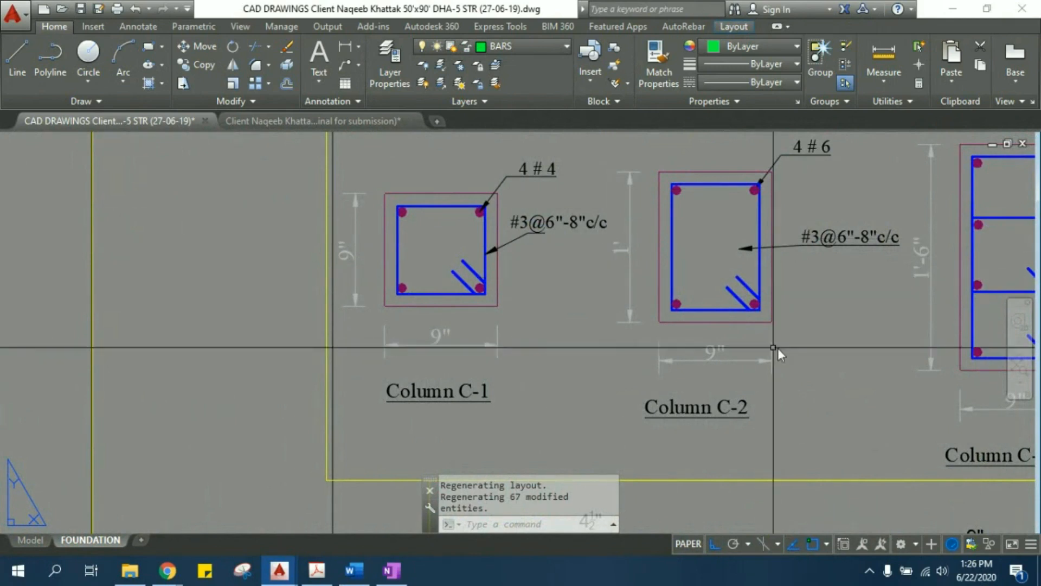
mouse_move(821, 340)
middle_mouse_down()
mouse_move(565, 320)
mouse_move(573, 324)
middle_mouse_up()
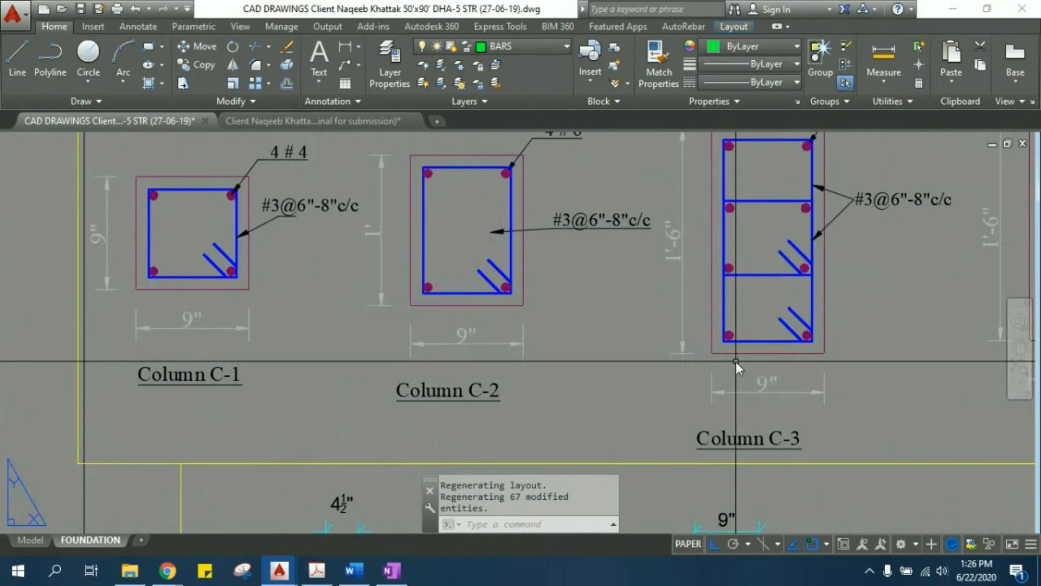
scroll(514, 318, "down", 4)
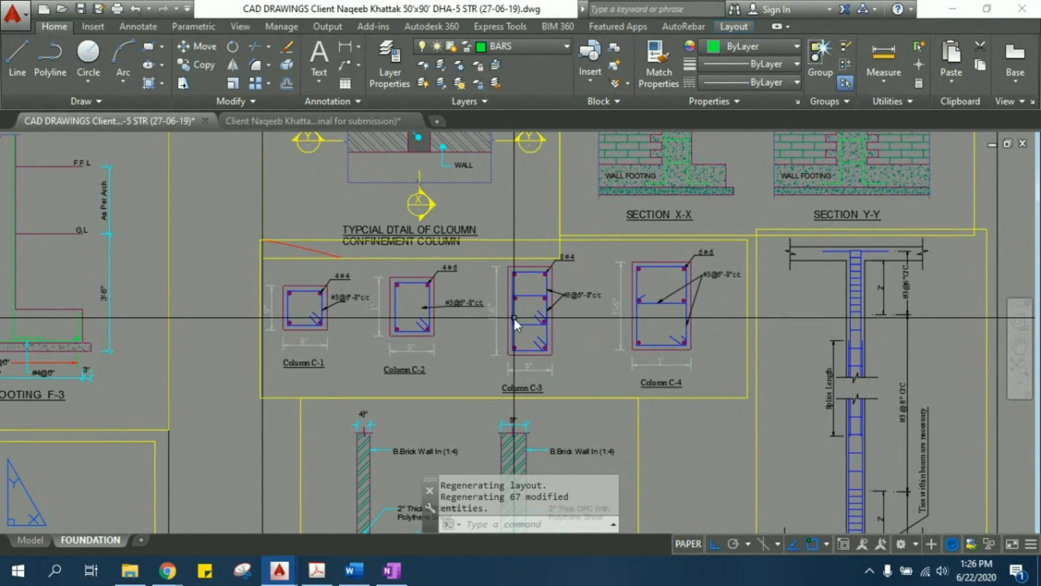
- Examine the slab reinforcement plan, including the #3@8 bottom bars and the L/3 top bars in the 15' bay
middle_click_drag(571, 327, 390, 301)
scroll(390, 304, "down", 2)
middle_click_drag(373, 364, 321, 255)
scroll(321, 255, "down", 2)
middle_click_drag(310, 373, 601, 236)
scroll(601, 236, "down", 4)
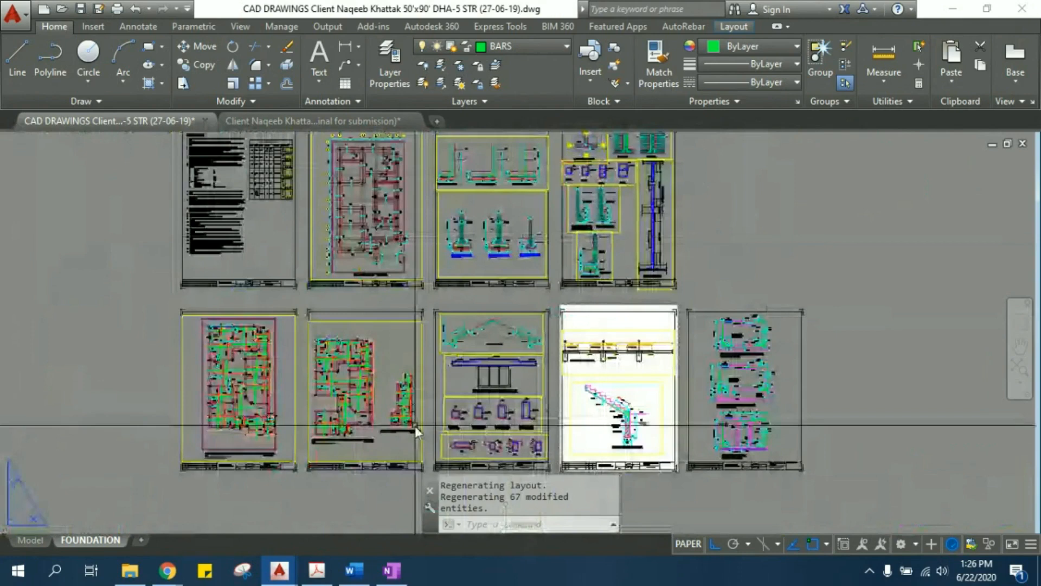
scroll(205, 389, "up", 6)
middle_click_drag(355, 266, 301, 400)
scroll(253, 285, "up", 4)
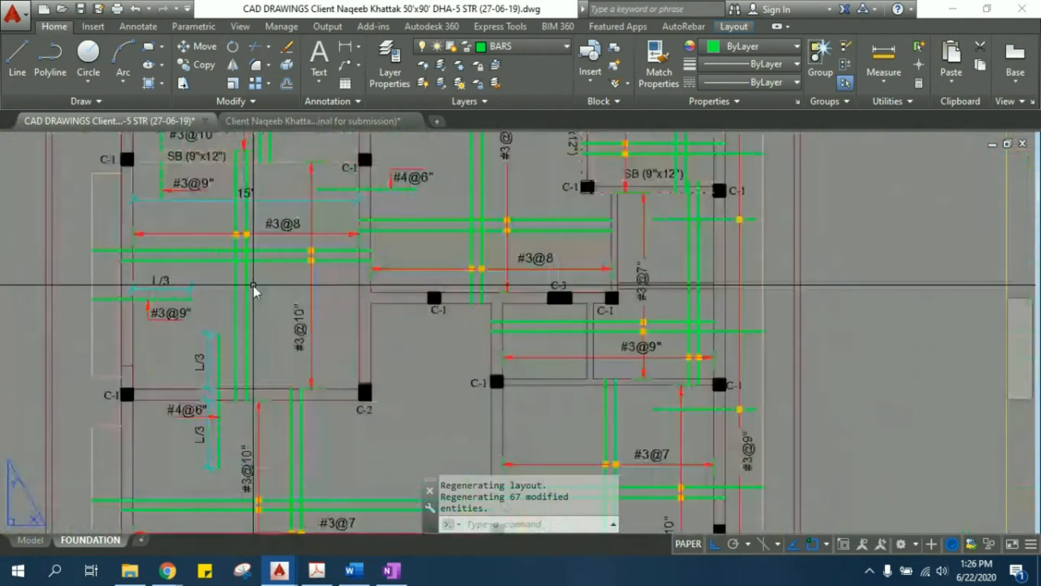
middle_click_drag(252, 278, 422, 344)
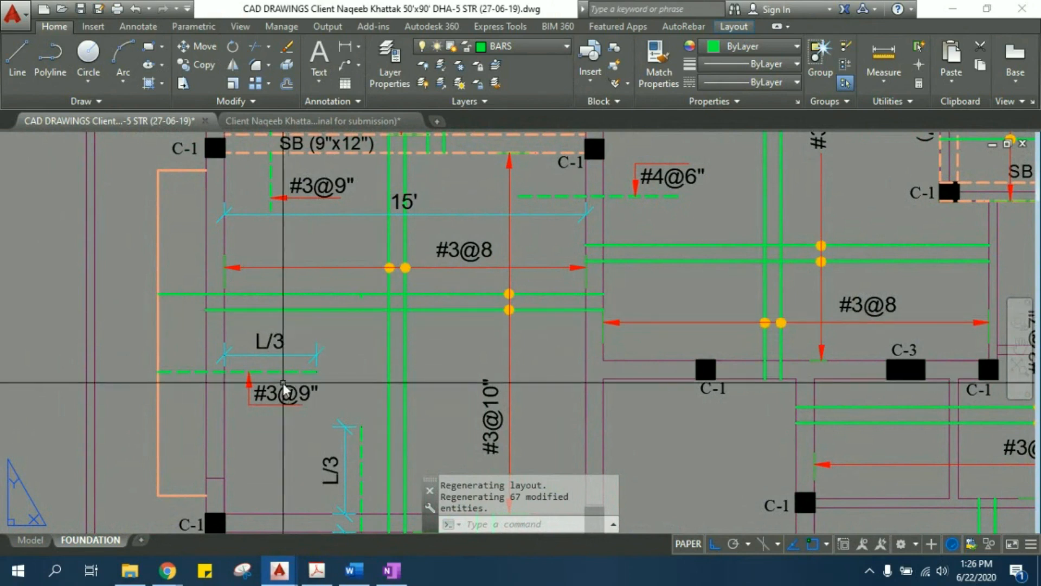
scroll(284, 374, "up", 2)
left_click(283, 366)
middle_click_drag(416, 318, 411, 348)
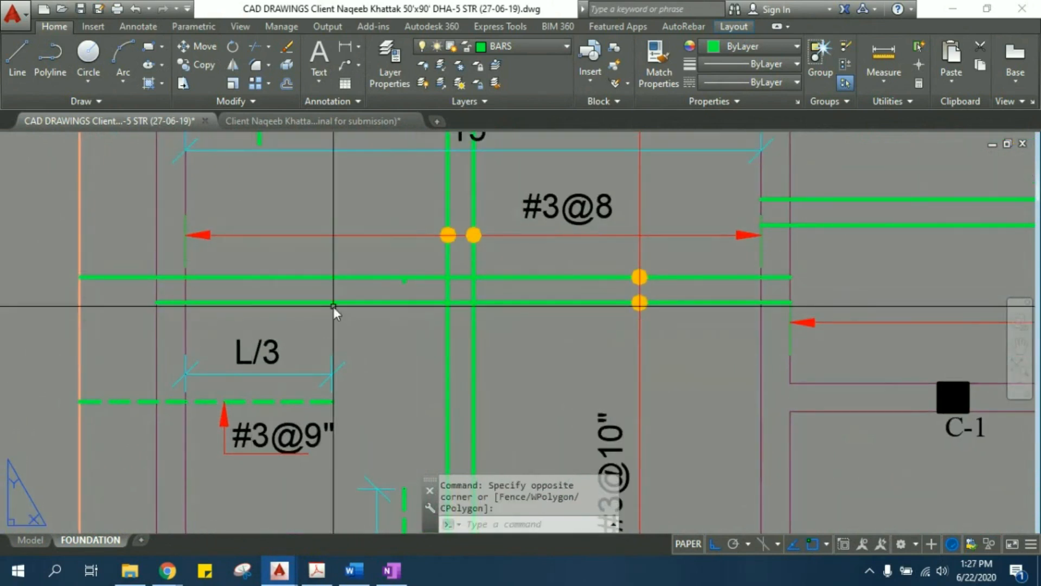
- Switch to model space and locate the slab reinforcement plans and the empty area beside the mumty plan
left_click(34, 541)
scroll(548, 353, "down", 6)
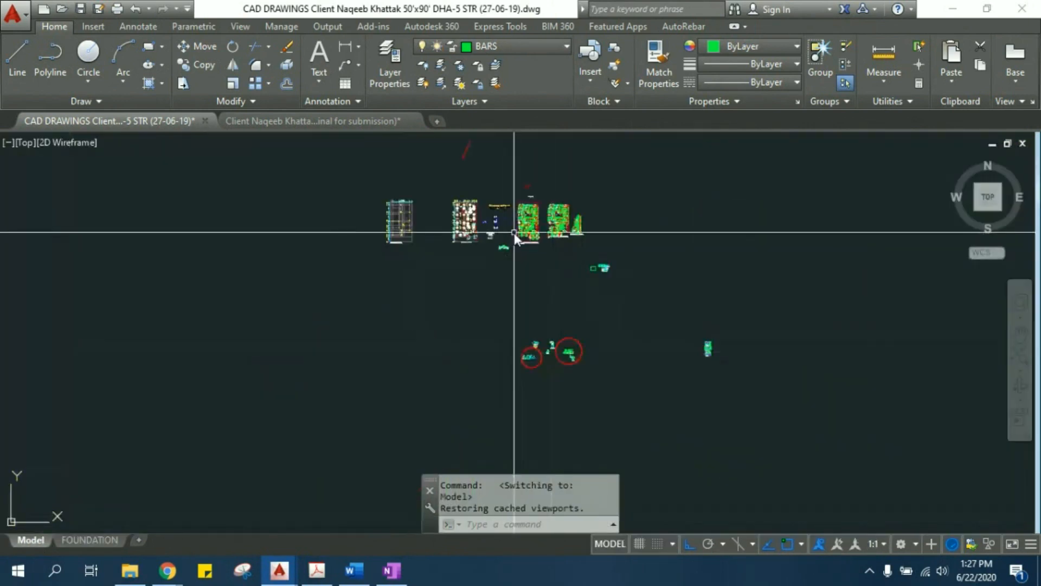
scroll(499, 272, "up", 6)
scroll(500, 272, "up", 5)
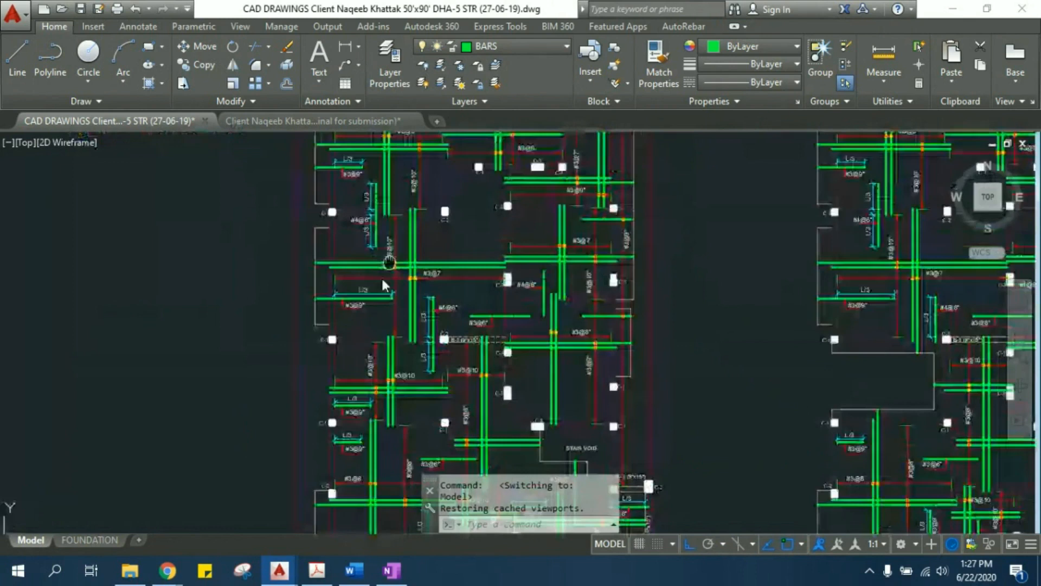
scroll(382, 276, "up", 4)
scroll(389, 304, "down", 5)
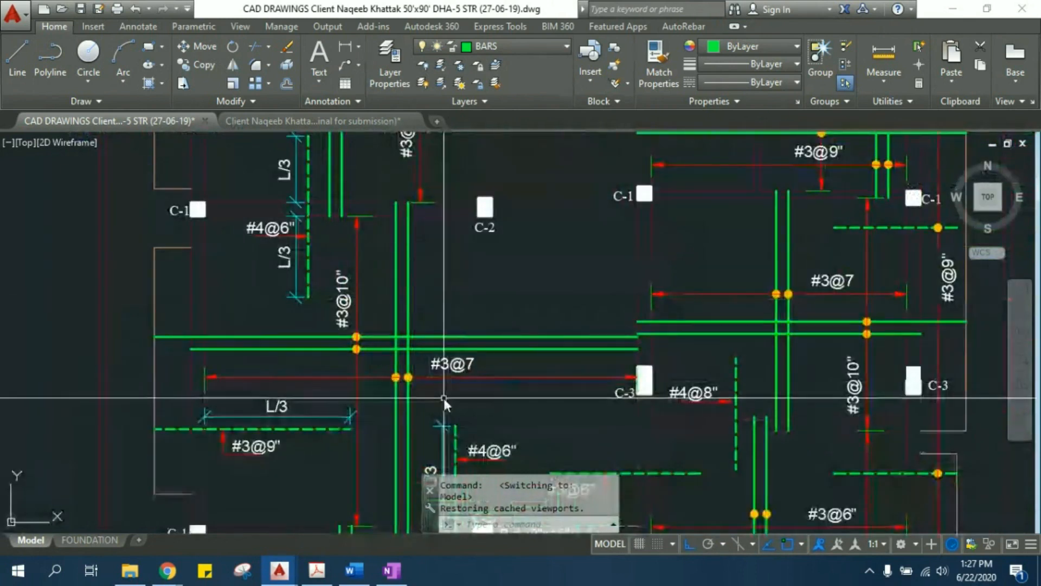
scroll(445, 337, "down", 5)
middle_click_drag(429, 334, 235, 307)
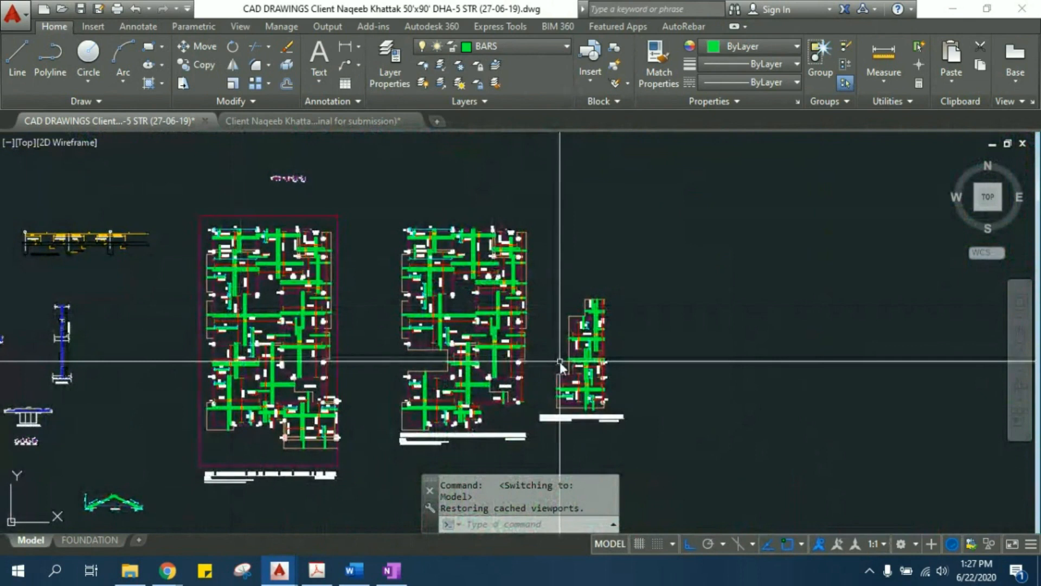
type("re")
key("Return")
left_click(709, 226)
left_click(770, 320)
- Draw an upright rectangle in the empty area beyond the mumty reinforcement plan
type("re")
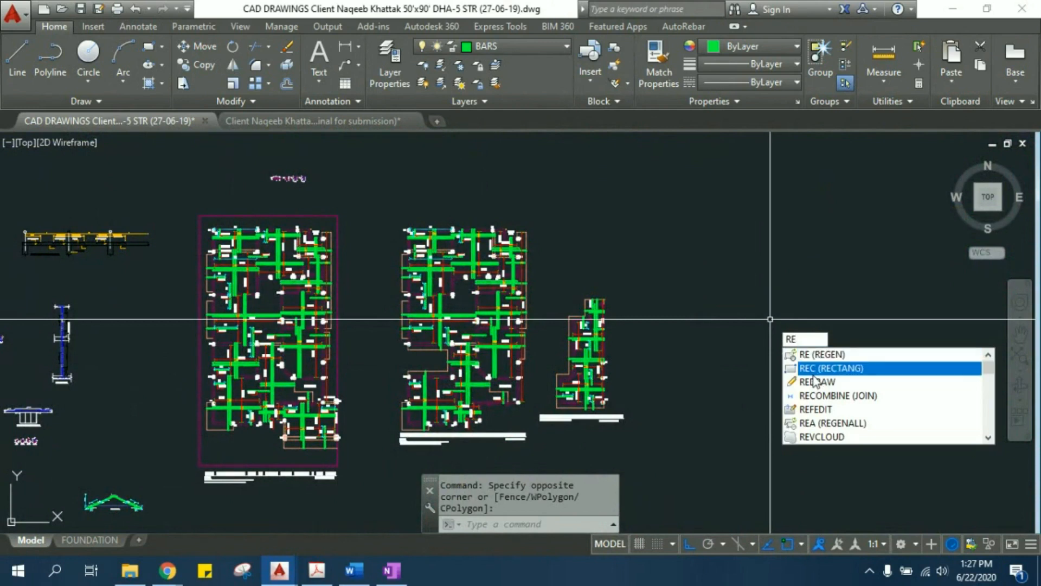
left_click(808, 369)
left_click(726, 268)
left_click(810, 373)
key("Escape")
key("Escape")
- Select the crossing pairs of main bars and their #3@8 spacing dimension in the 15' slab bay
middle_click_drag(266, 375, 422, 359)
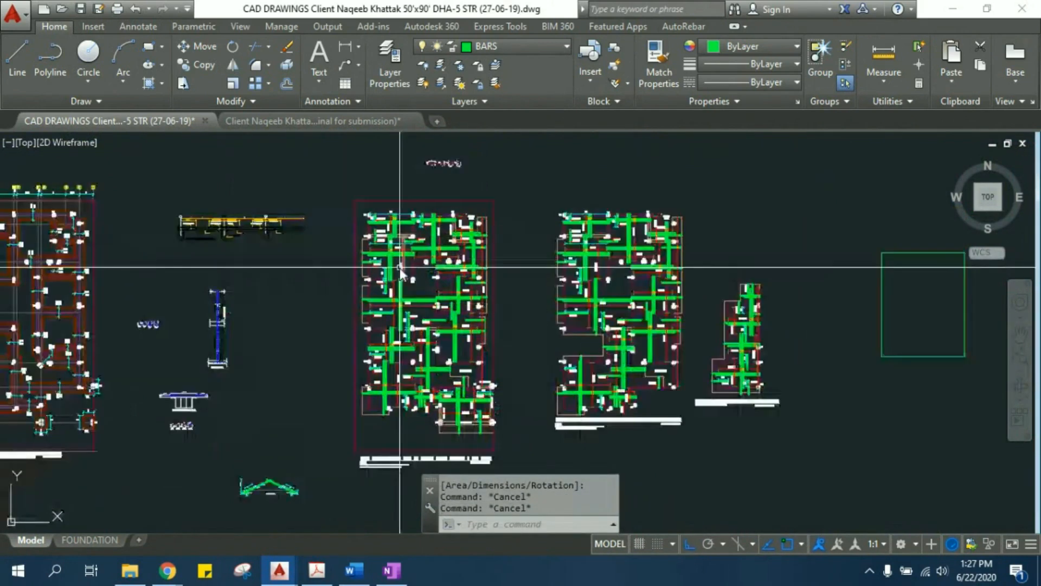
scroll(399, 268, "up", 5)
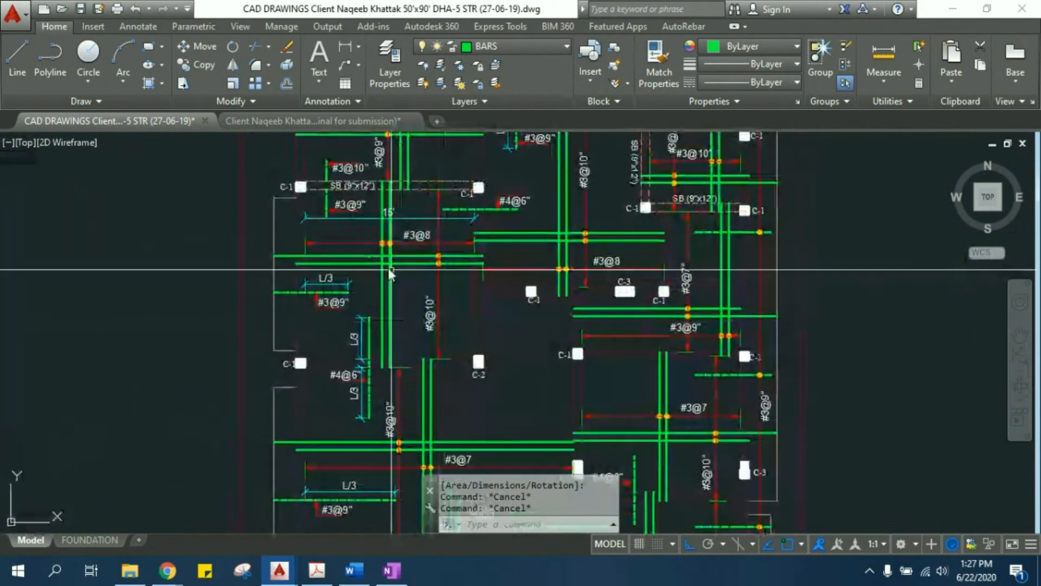
middle_click_drag(392, 231, 438, 224)
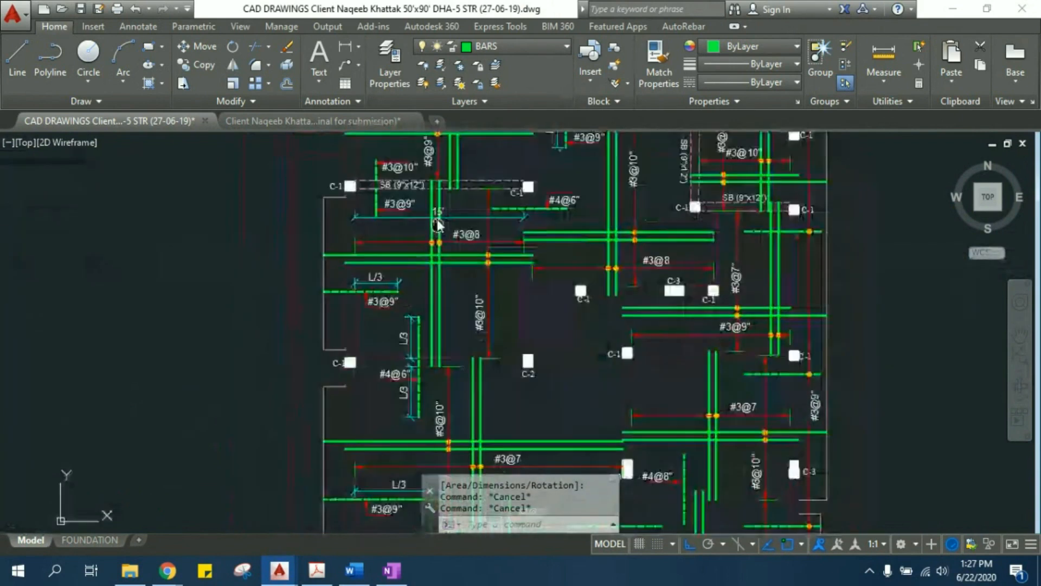
scroll(454, 283, "up", 3)
left_click(456, 273)
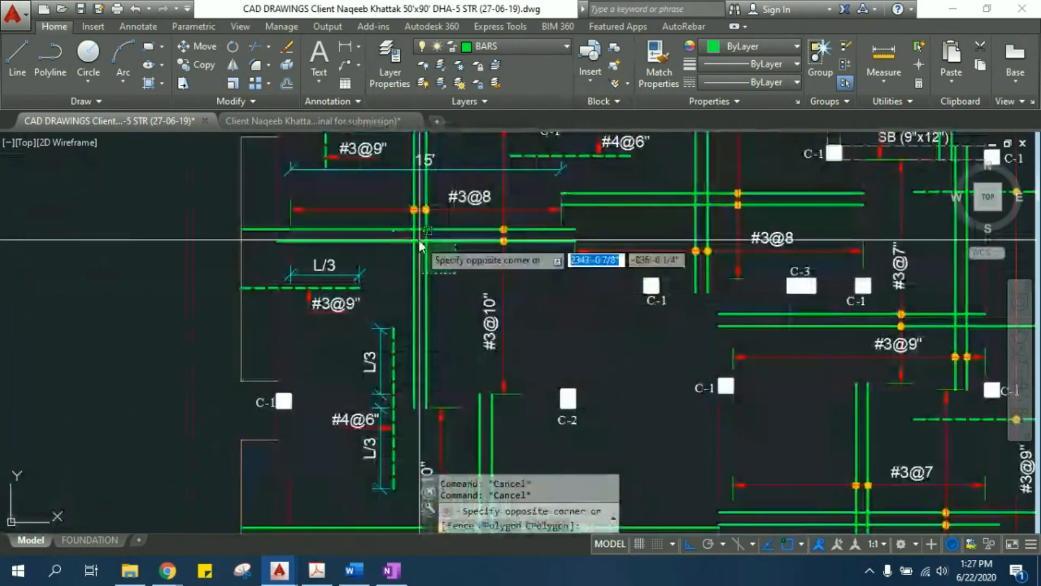
left_click(391, 201)
- Add the dashed #3@9" top bar with its L/3 dimension and the vertical dashed L/3 bar to the selection
middle_click_drag(392, 276, 427, 301)
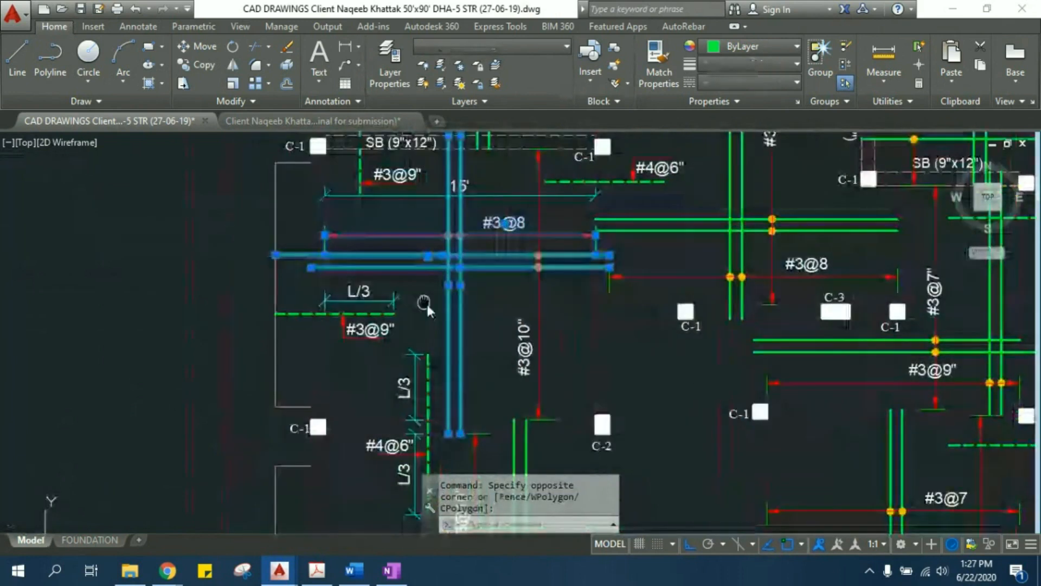
scroll(405, 311, "up", 4)
left_click(407, 364)
left_click(261, 243)
scroll(299, 264, "down", 4)
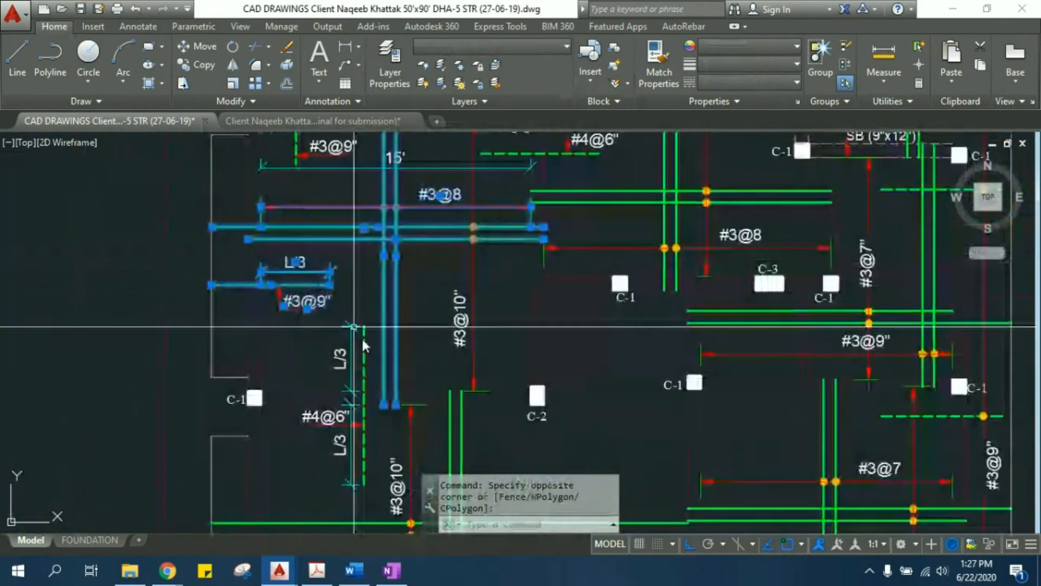
scroll(356, 369, "up", 2)
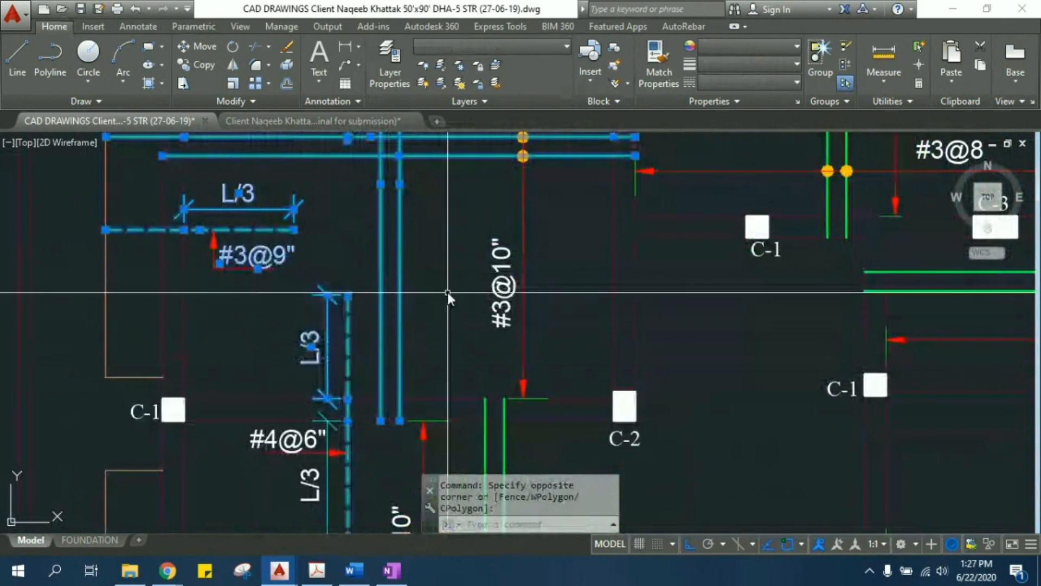
- Add the vertical #3@10" spacing dimension of the 15' bay to the selection
middle_click_drag(448, 292, 436, 337)
left_click(555, 319)
left_click(447, 263)
scroll(446, 260, "down", 2)
middle_click_drag(446, 260, 460, 347)
middle_click_drag(413, 228, 429, 265)
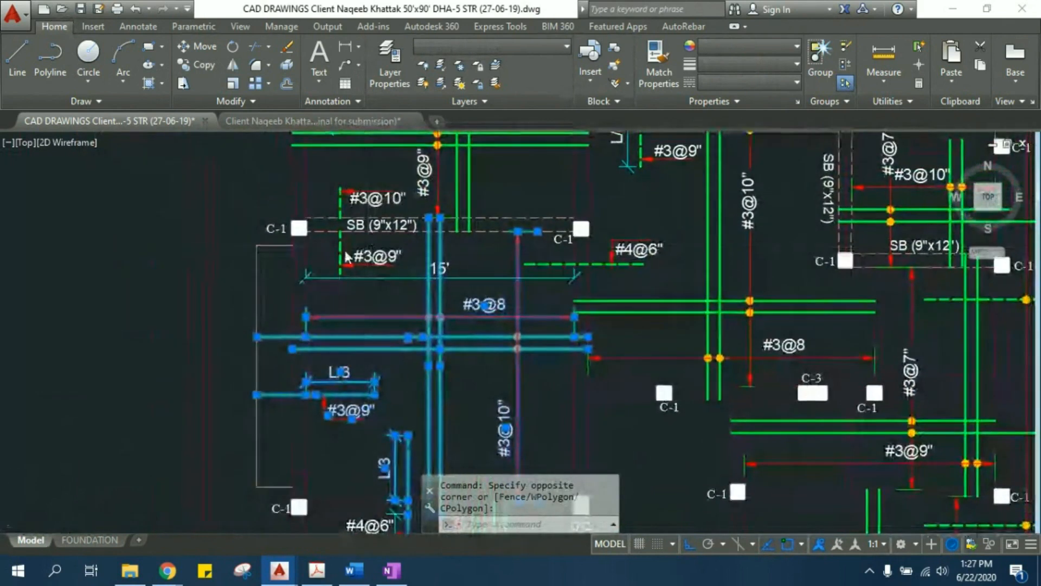
- Add the short dashed #3@9" bar and its label below the SB (9"x12") beam to the selection
scroll(347, 250, "up", 2)
left_click(350, 237)
left_click(315, 260)
left_click(412, 284)
left_click(377, 235)
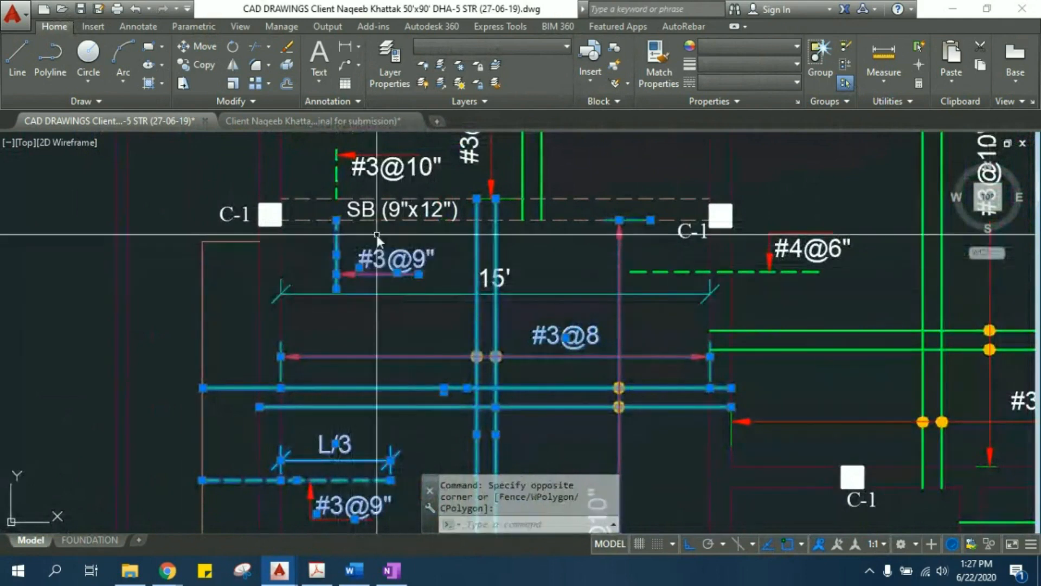
- Add the dashed #4@6" top bar and its leader label beside column C-1 to the selection
middle_click_drag(588, 342, 503, 284)
scroll(558, 240, "up", 3)
left_click(565, 237)
left_click(525, 175)
scroll(520, 216, "down", 4)
middle_click_drag(646, 258, 627, 281)
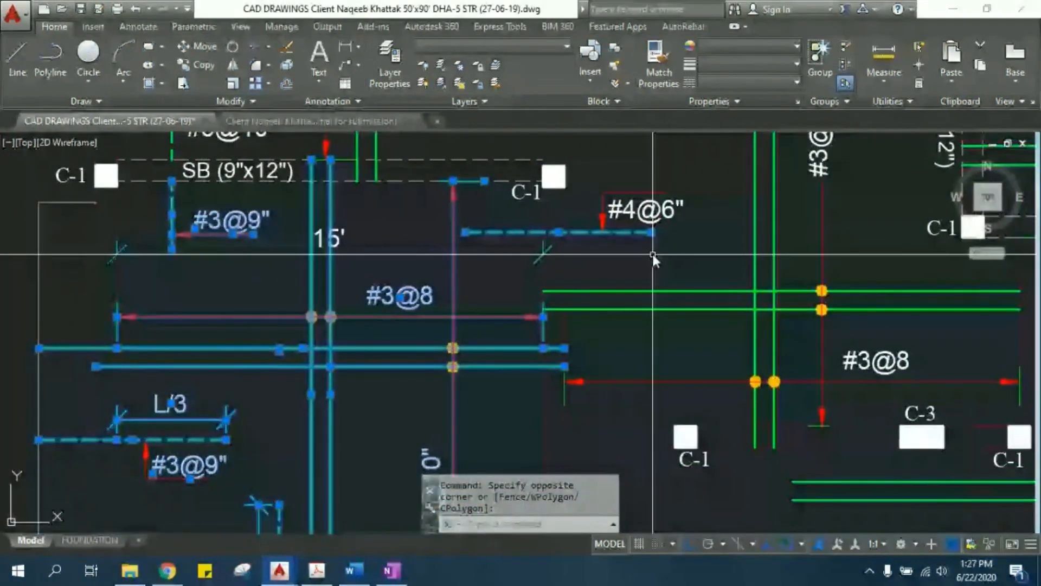
left_click(652, 254)
middle_click_drag(449, 351, 476, 249)
scroll(472, 260, "down", 5)
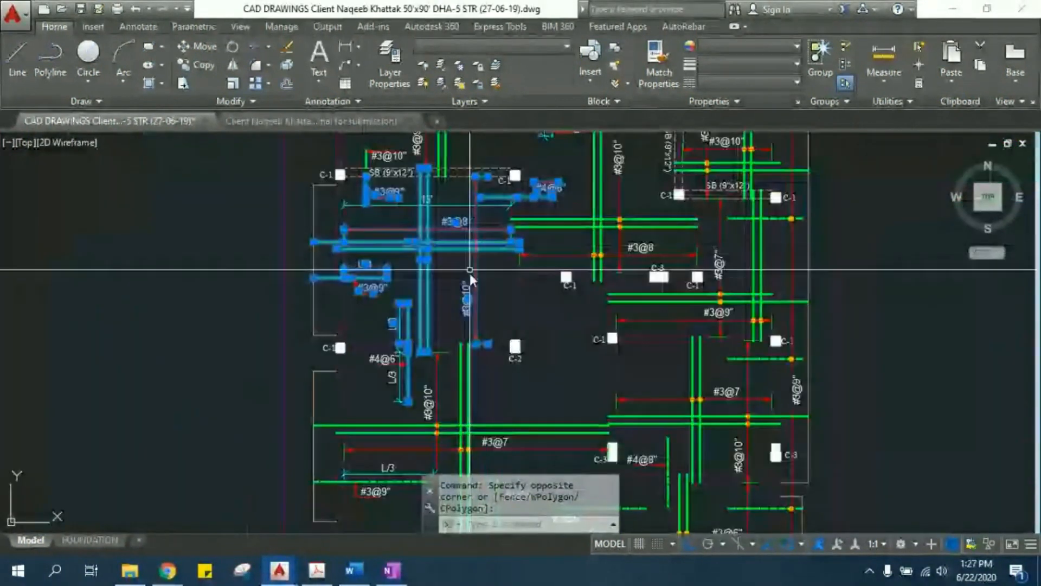
scroll(470, 269, "up", 2)
middle_click_drag(411, 267, 411, 370)
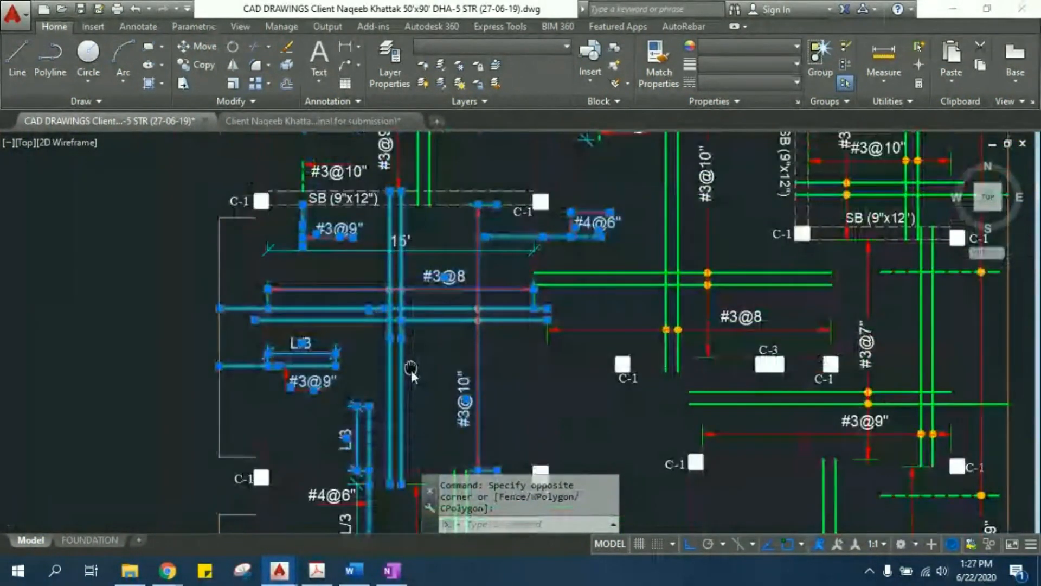
- Copy the selected slab bars, dimensions and labels into the middle of the empty rectangle with Ortho off
type("co")
key("Return")
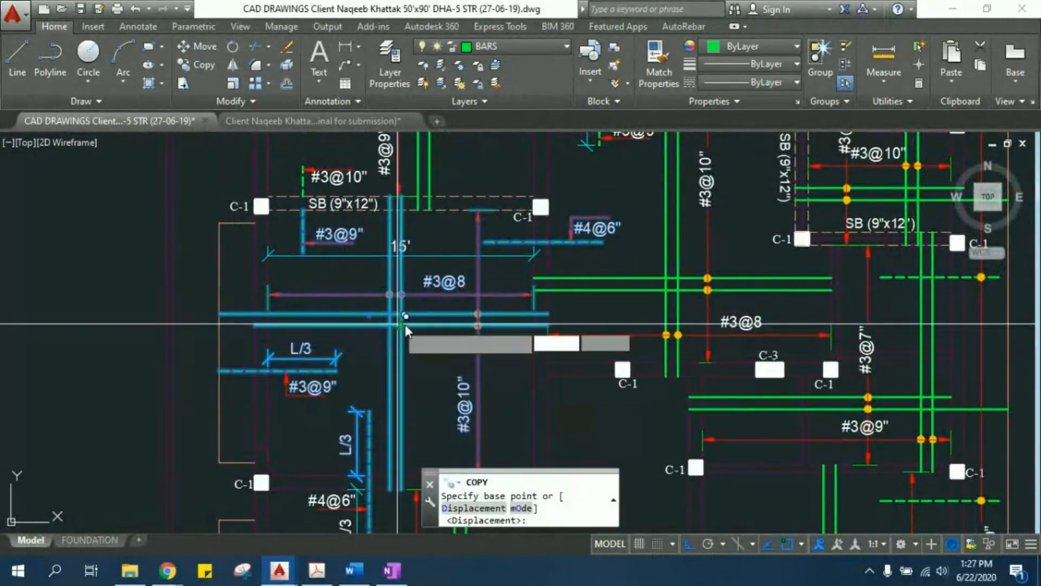
left_click(406, 324)
scroll(658, 333, "down", 5)
middle_click_drag(659, 333, 347, 323)
scroll(462, 327, "up", 4)
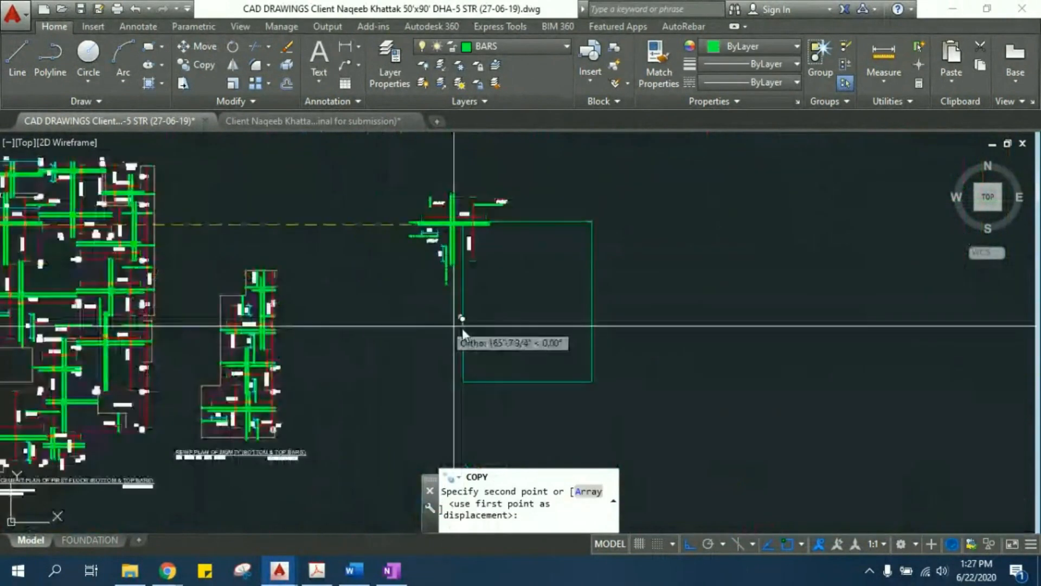
left_click(689, 544)
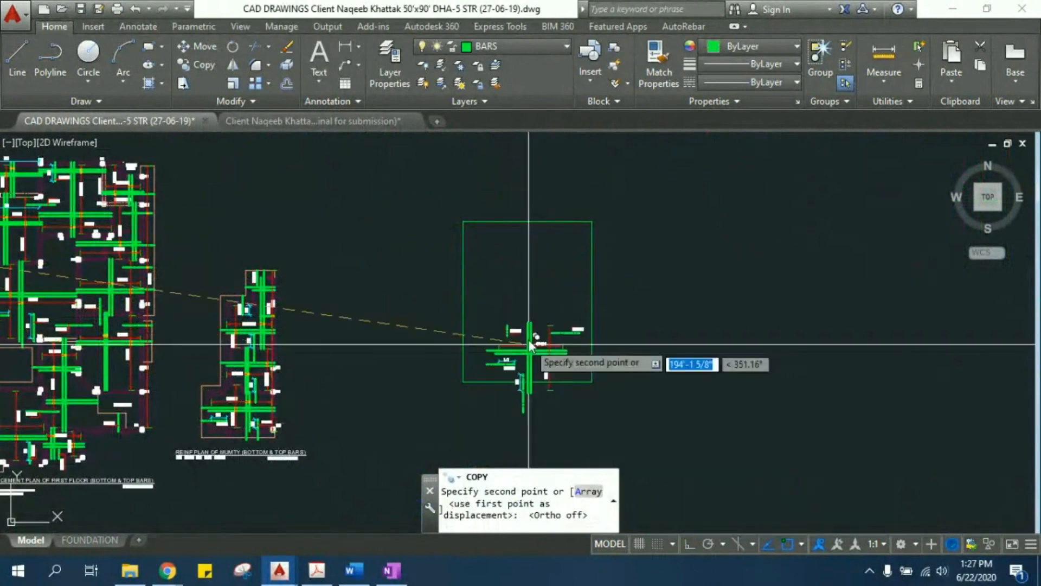
scroll(539, 281, "up", 2)
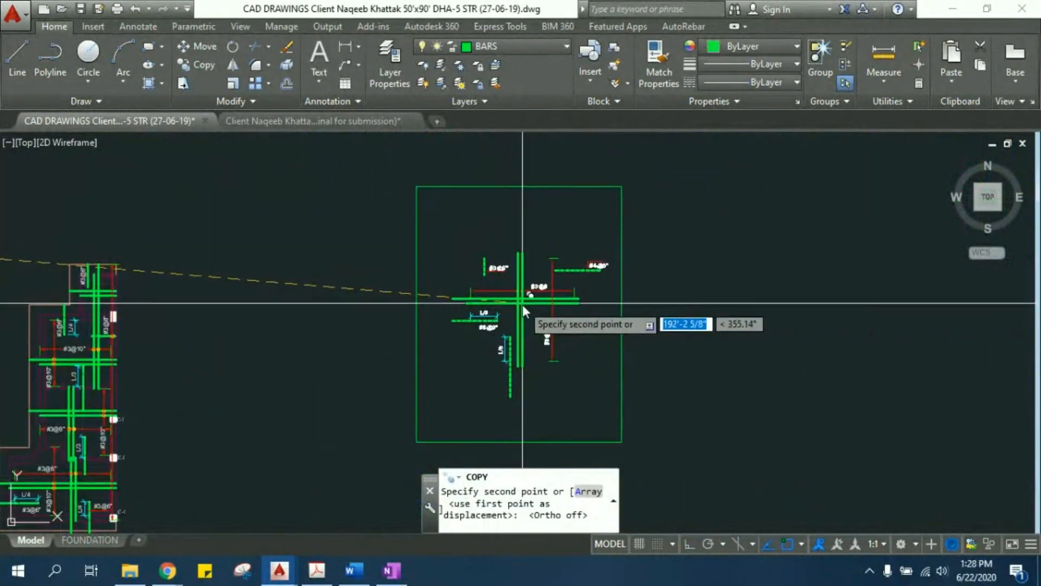
key("Escape")
key("Escape")
key("Escape")
scroll(539, 256, "up", 2)
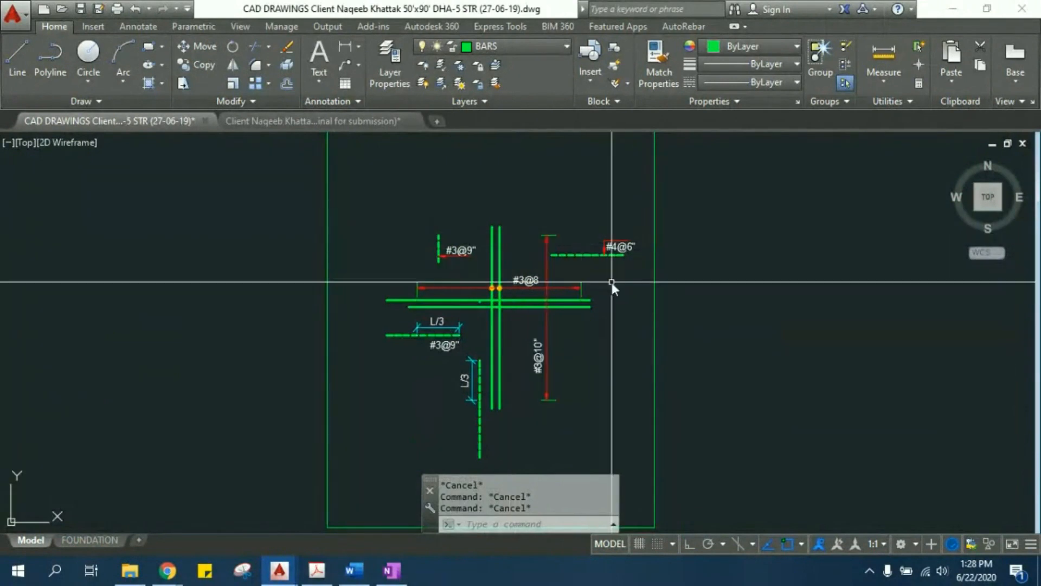
- Extend the two vertical green bars to the upper and lower edges of the rectangle
middle_click_drag(455, 205, 418, 270)
type("ex")
key("Return")
key("Return")
left_click(474, 302)
left_click(453, 277)
middle_click_drag(455, 295, 450, 188)
middle_click_drag(464, 372, 461, 303)
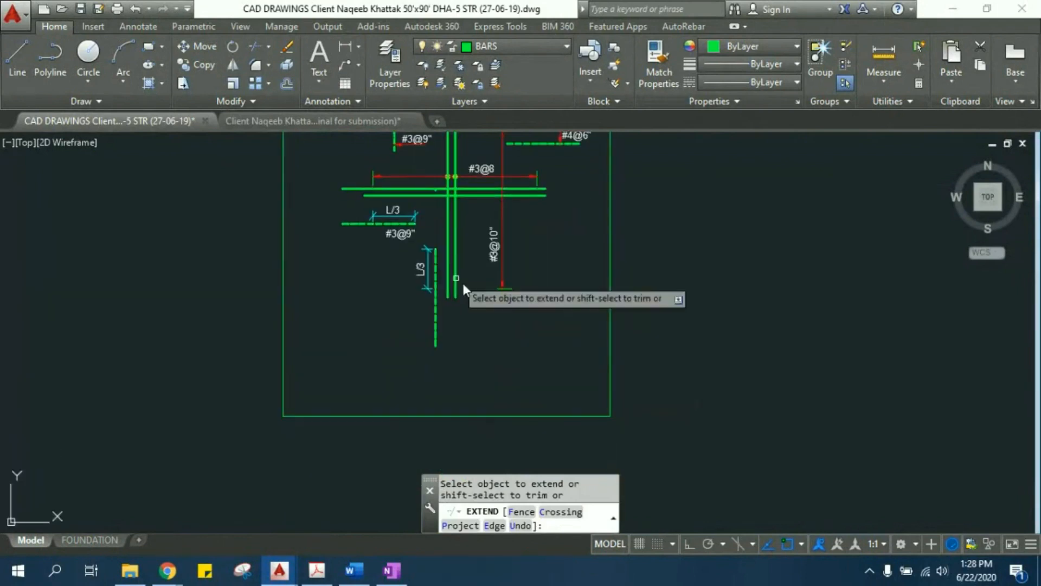
left_click(469, 300)
left_click(444, 287)
key("Escape")
key("Escape")
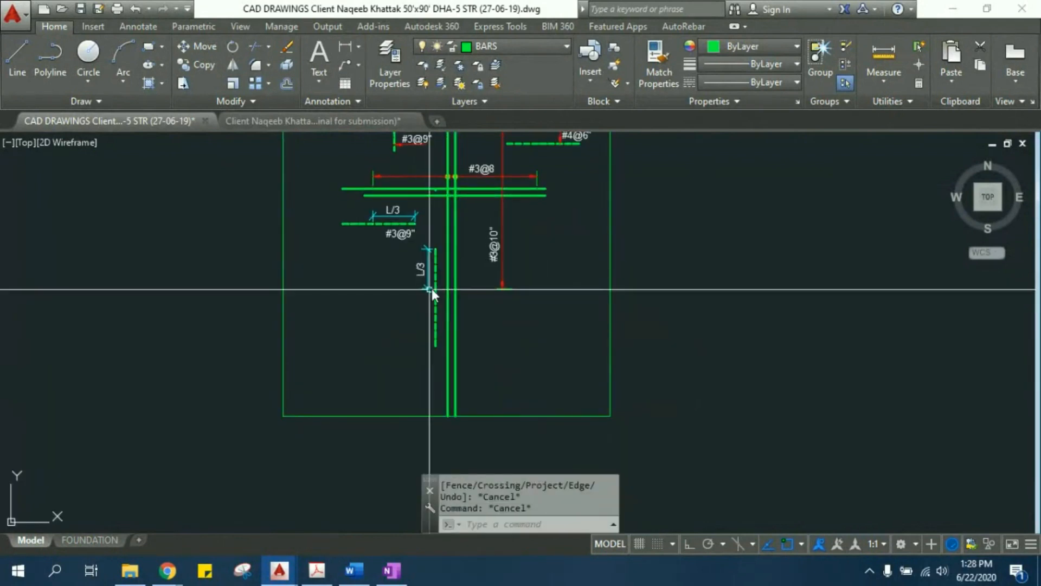
- Move the vertical dashed bar with its L/3 dimension down so it crosses the rectangle's lower edge
scroll(437, 278, "up", 4)
left_click(437, 278)
left_click(404, 320)
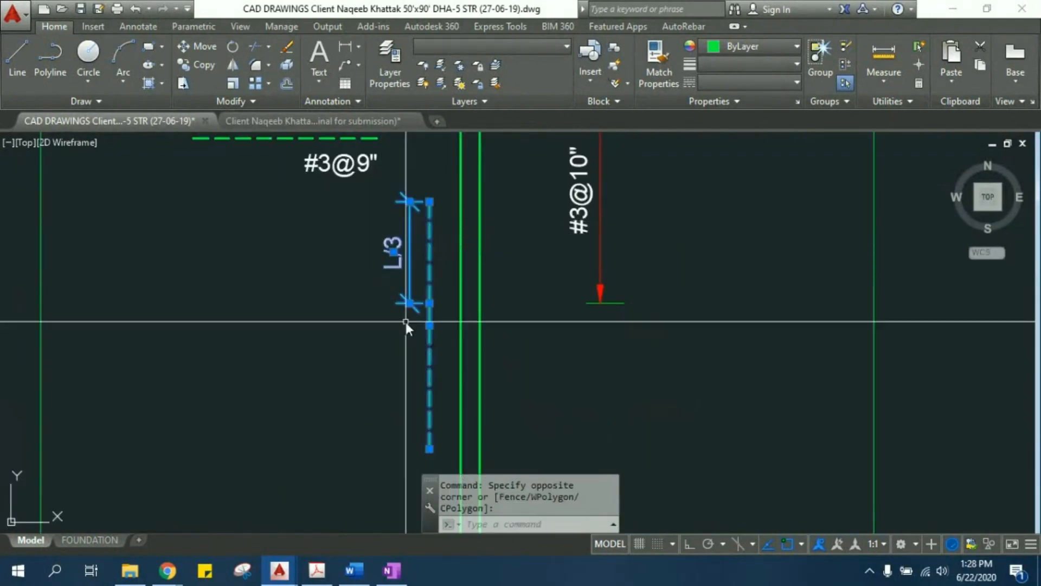
middle_click_drag(405, 320, 395, 299)
type("M")
key("Return")
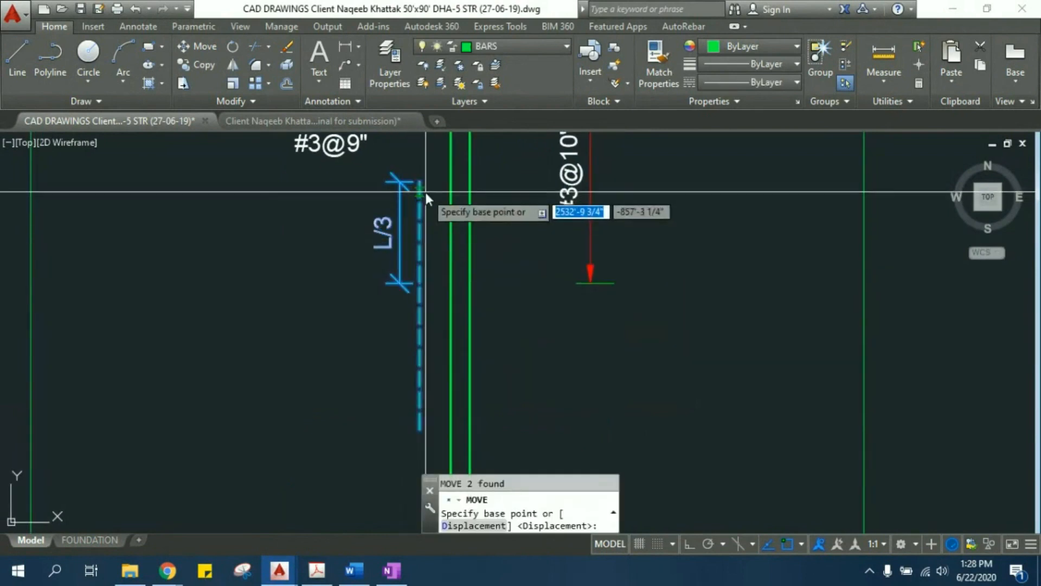
left_click(421, 288)
middle_click_drag(421, 287, 386, 156)
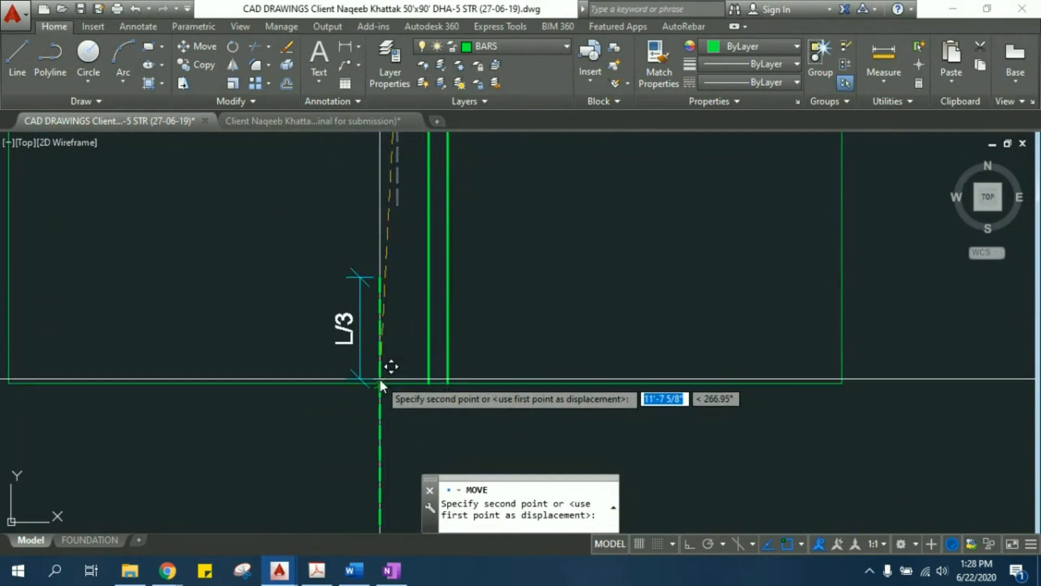
key("Escape")
- Extend the two horizontal green bars to both side edges of the rectangle
scroll(420, 257, "down", 4)
middle_click_drag(450, 191, 529, 249)
middle_click_drag(540, 211, 531, 364)
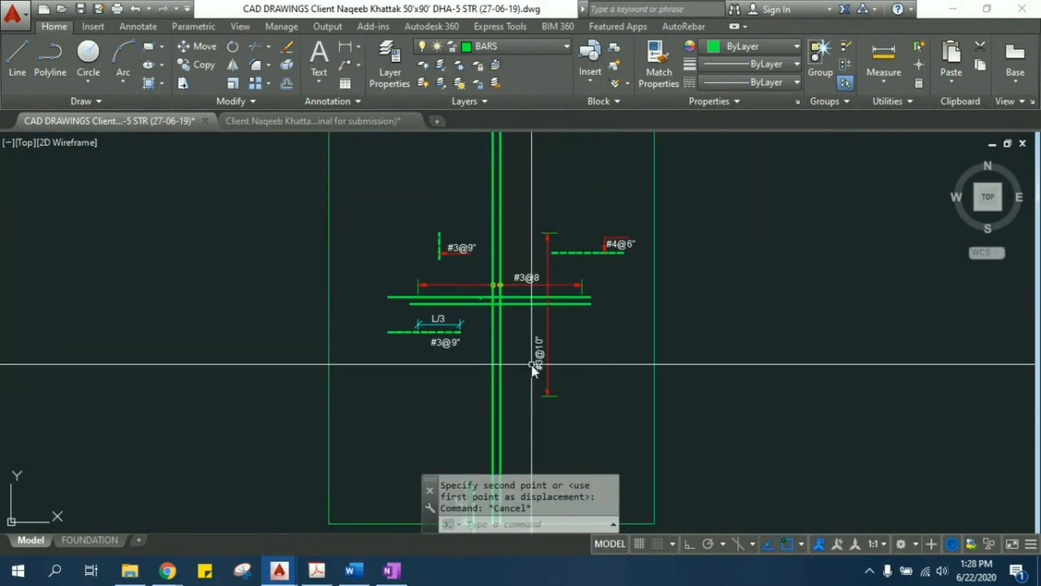
scroll(397, 298, "up", 2)
type("ex")
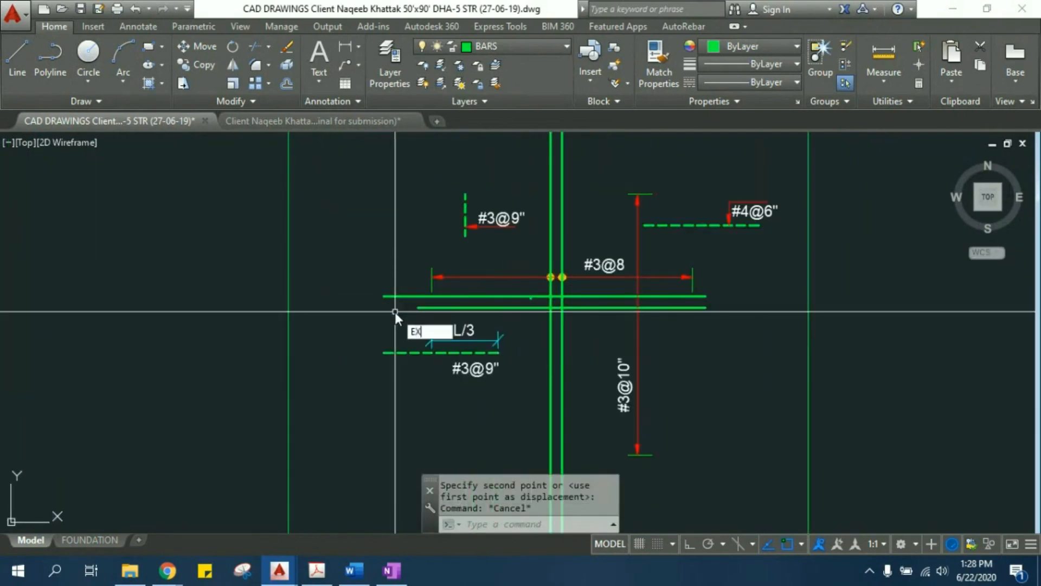
key("Return")
scroll(396, 311, "up", 3)
left_click(404, 290)
left_click(386, 251)
left_click(467, 318)
left_click(453, 282)
scroll(490, 300, "down", 3)
scroll(633, 301, "up", 3)
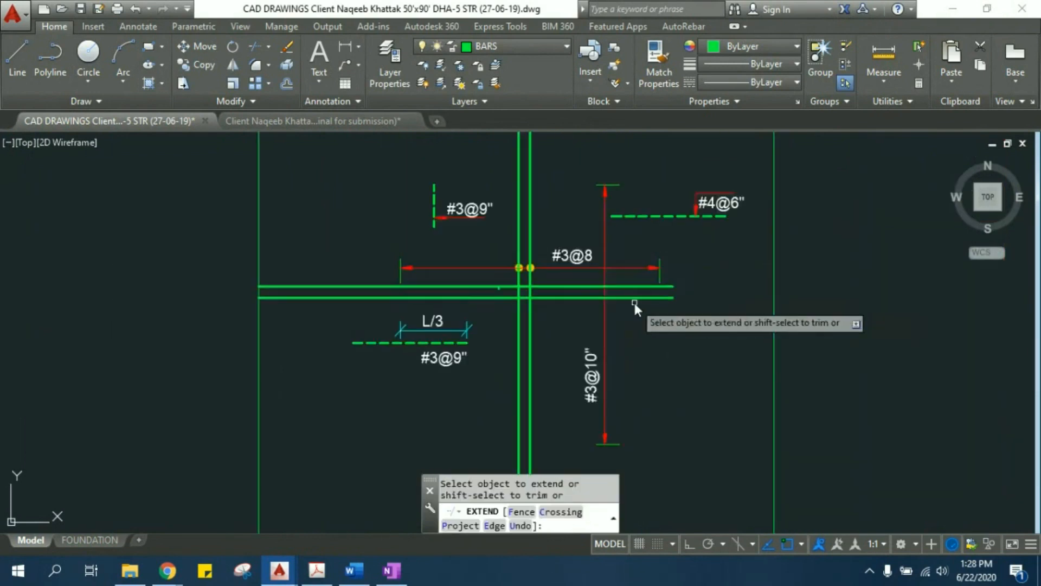
left_click(702, 301)
left_click(693, 272)
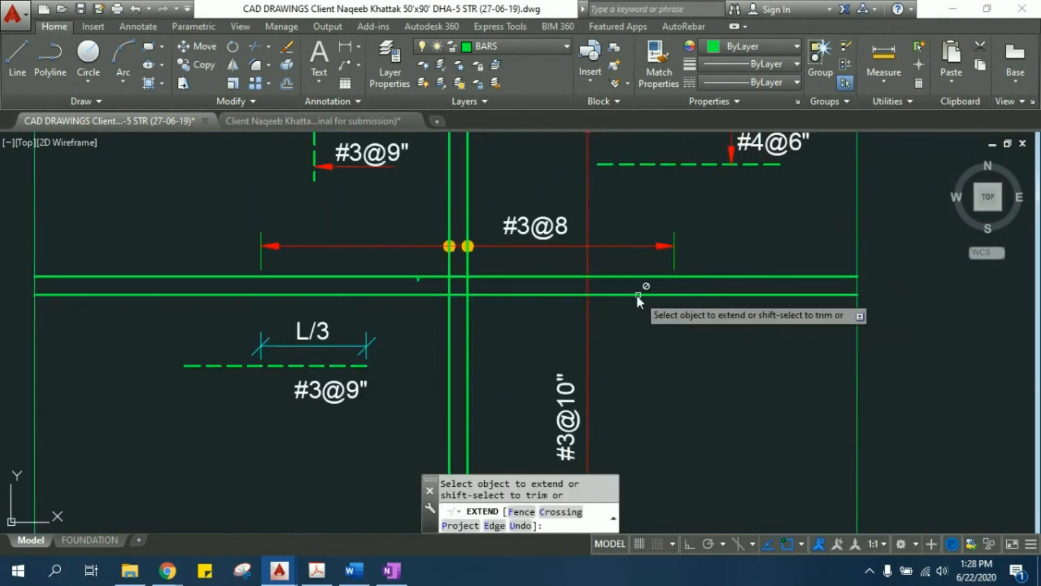
key("Escape")
key("Escape")
left_click(305, 259)
middle_click_drag(298, 227, 360, 275)
key("Escape")
key("Escape")
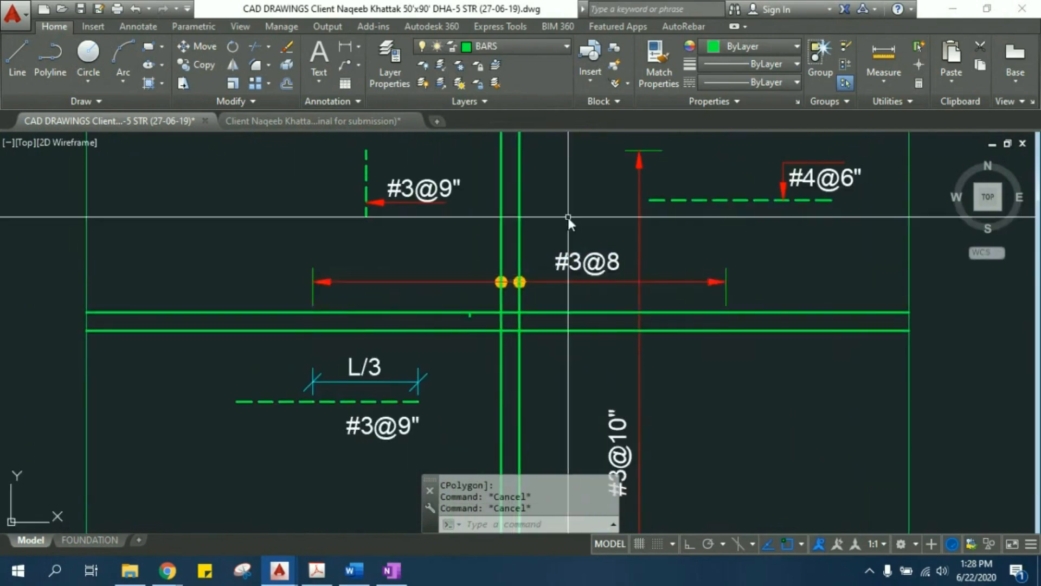
middle_click_drag(567, 217, 552, 317)
left_click(711, 382)
left_click(713, 386)
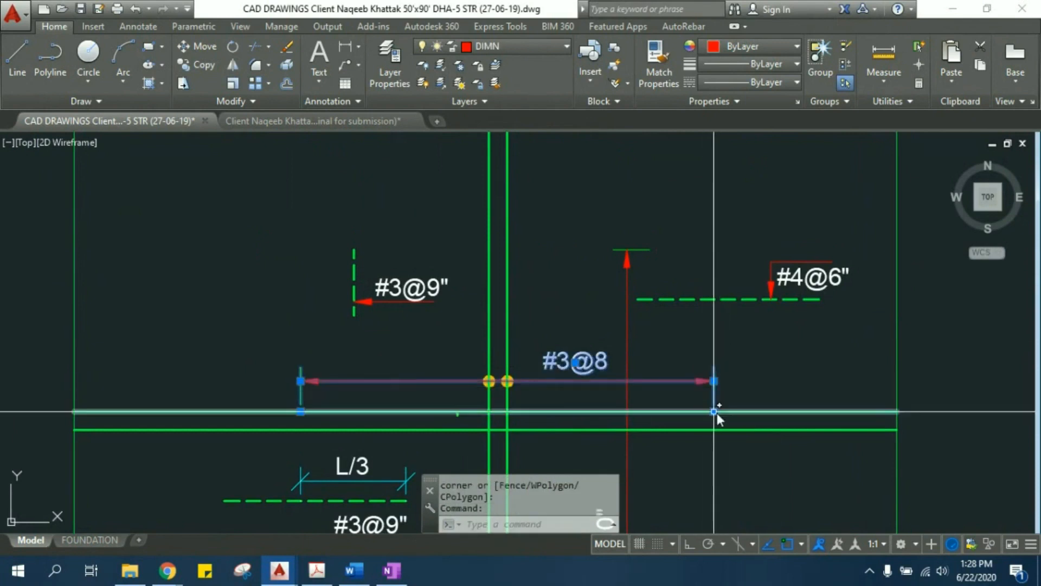
key("Escape")
key("Escape")
- Stretch both ends of the horizontal #3@8 spacing dimension to the rectangle's side edges
left_click(698, 382)
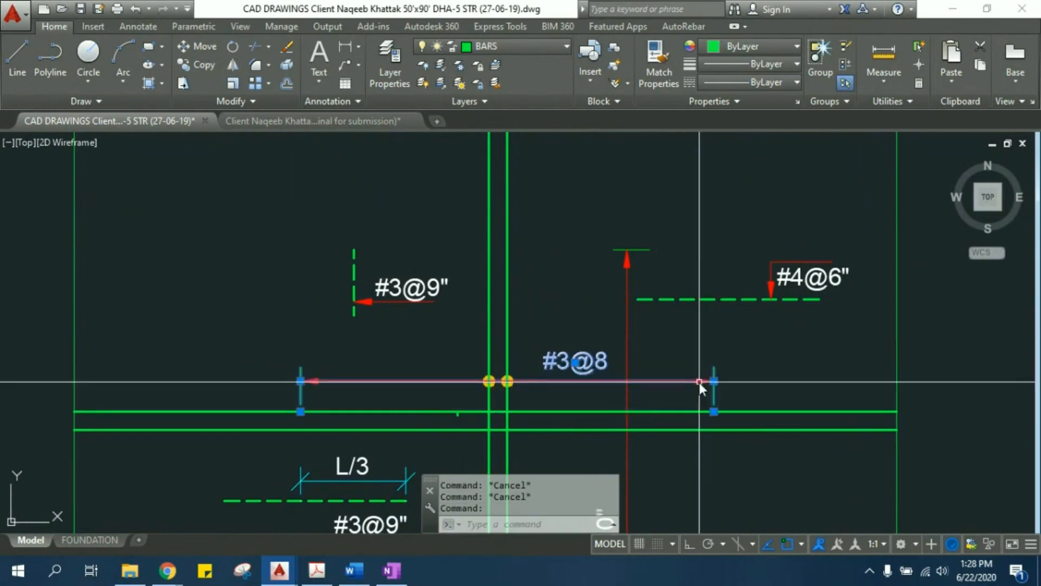
left_click(714, 411)
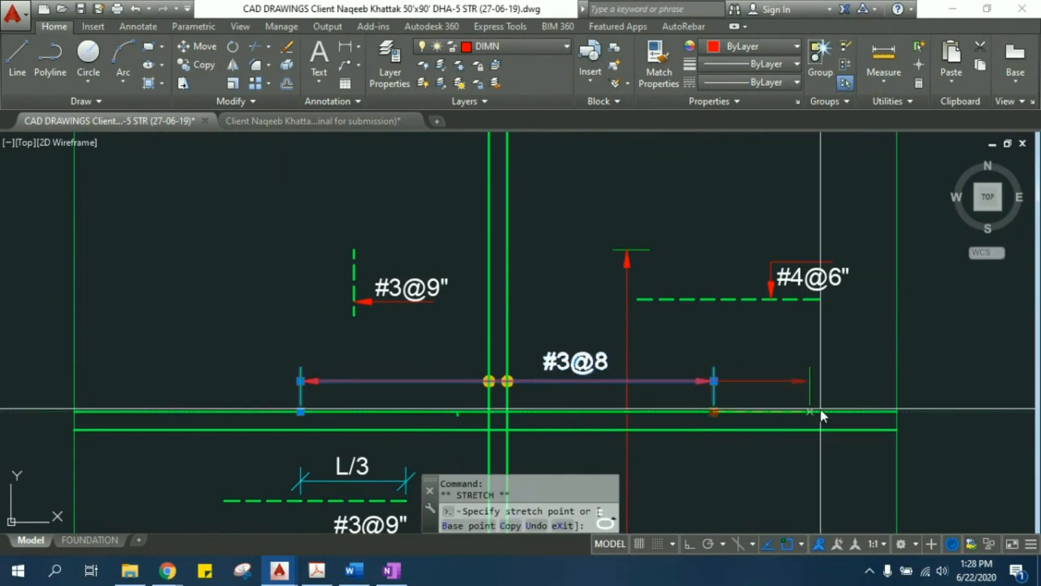
left_click(897, 411)
middle_click_drag(385, 434, 550, 433)
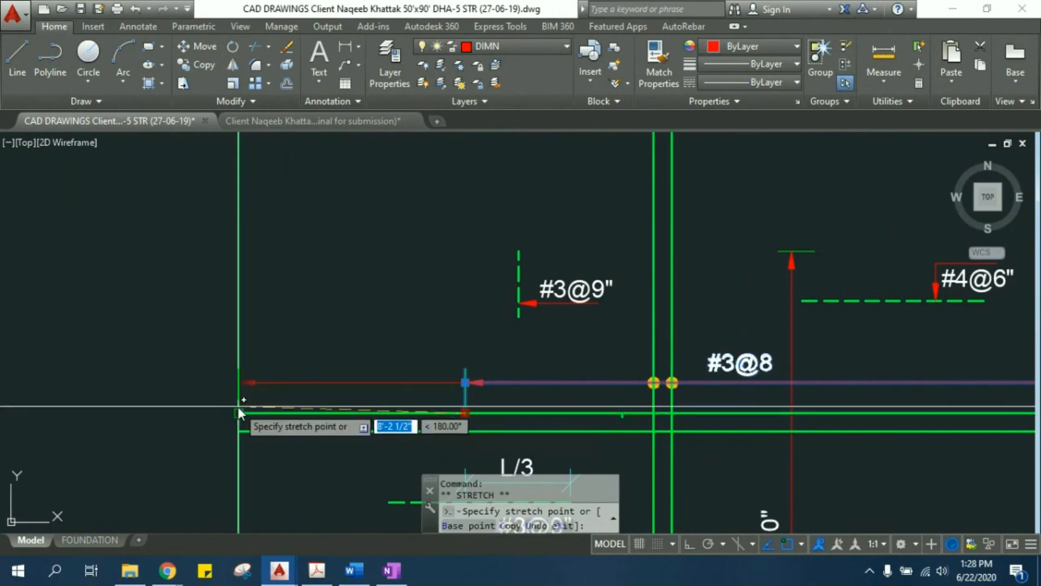
scroll(386, 375, "down", 2)
scroll(386, 375, "down", 2)
key("Escape")
key("Escape")
- Move the dashed #4@6" bar with its leader label so it crosses the rectangle's right edge
scroll(610, 354, "up", 4)
left_click(644, 355)
left_click(572, 250)
type("m")
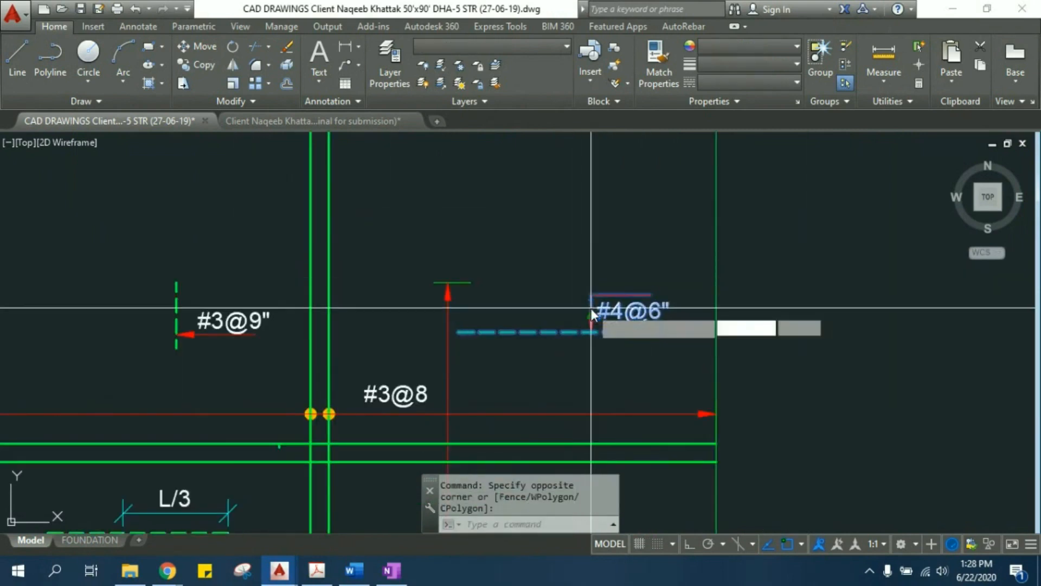
key("Return")
left_click(542, 332)
left_click(714, 333)
key("Escape")
key("Escape")
- Stretch the vertical #3@10" spacing dimension to the rectangle's upper and lower edges
scroll(526, 284, "down", 2)
left_click(525, 282)
left_click(478, 244)
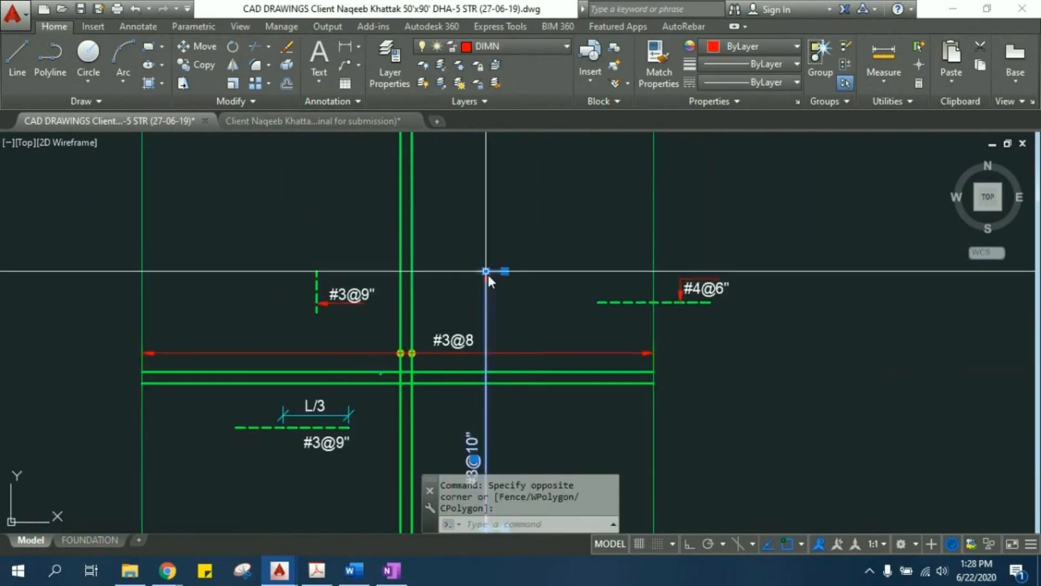
left_click(506, 271)
middle_click_drag(506, 271, 519, 375)
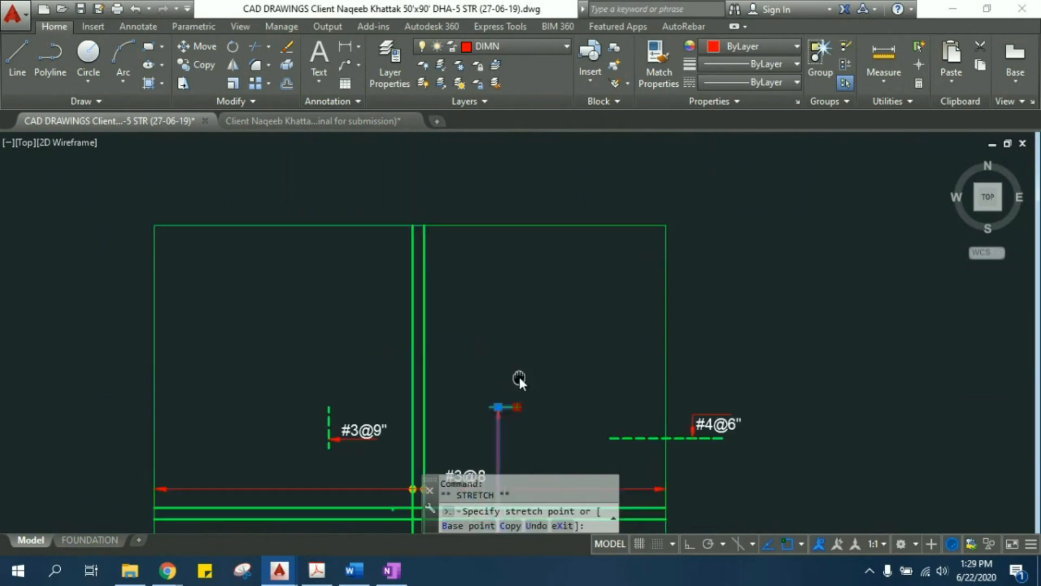
left_click(515, 221)
middle_click_drag(502, 325, 468, 115)
middle_click_drag(454, 332, 426, 171)
left_click(436, 205)
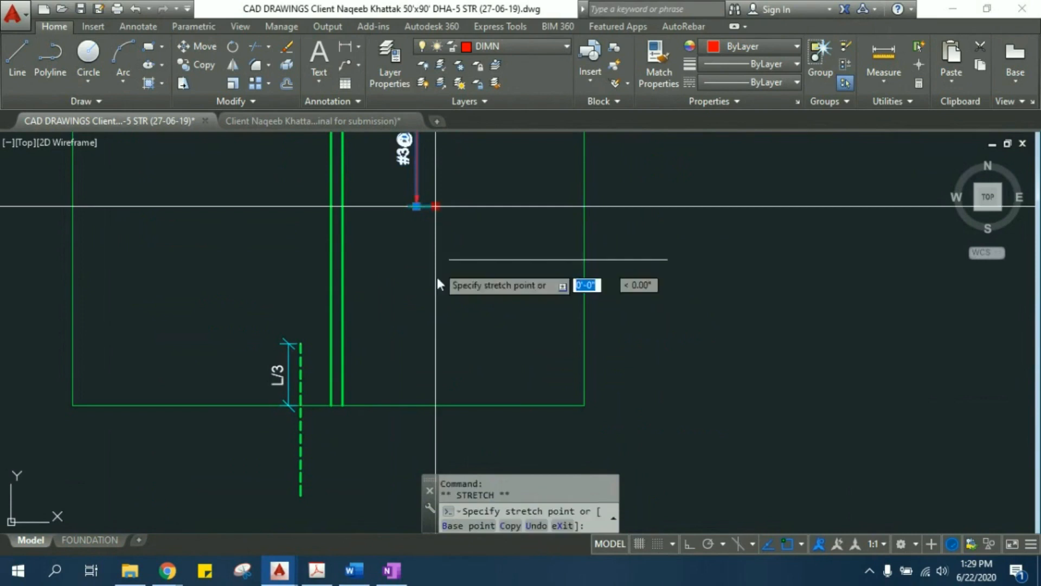
left_click(436, 402)
middle_click_drag(442, 333, 497, 491)
key("Escape")
- Move the horizontal dashed #3@9" bar with its L/3 dimension and label onto the rectangle's left edge
middle_click_drag(345, 305, 402, 406)
left_click(402, 402)
left_click(364, 358)
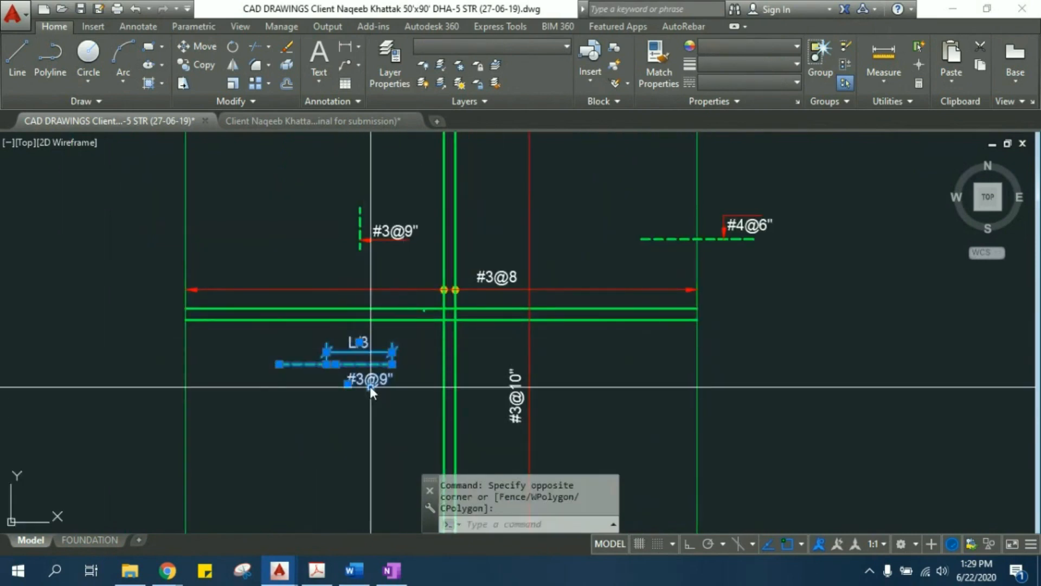
type("m")
key("Return")
left_click(357, 435)
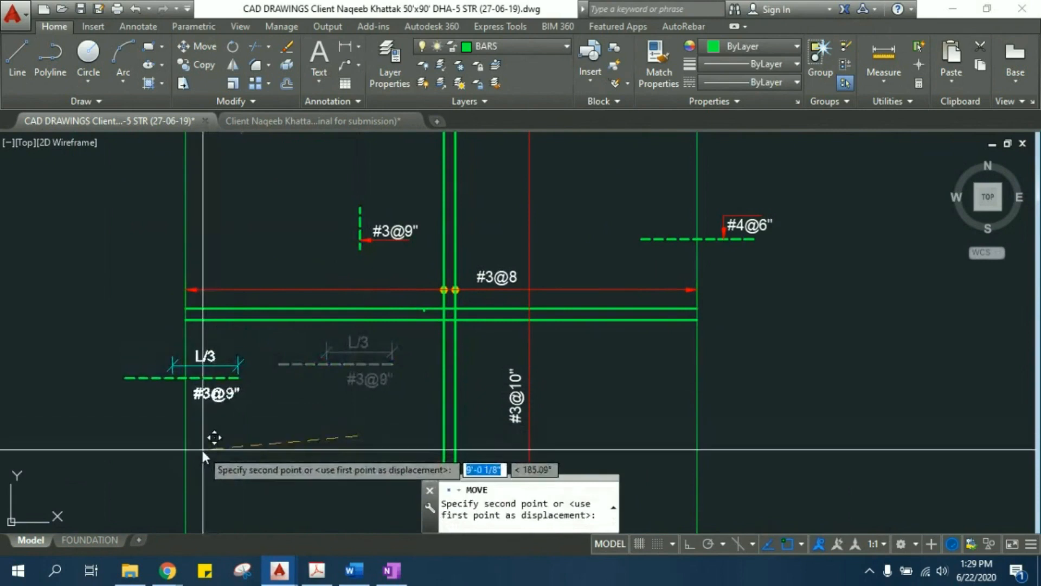
left_click(203, 449)
key("Escape")
- Move the short vertical dashed #3@9" bar with its leader label up onto the rectangle's upper edge
middle_click_drag(288, 376, 289, 447)
scroll(289, 447, "down", 2)
scroll(348, 381, "up", 4)
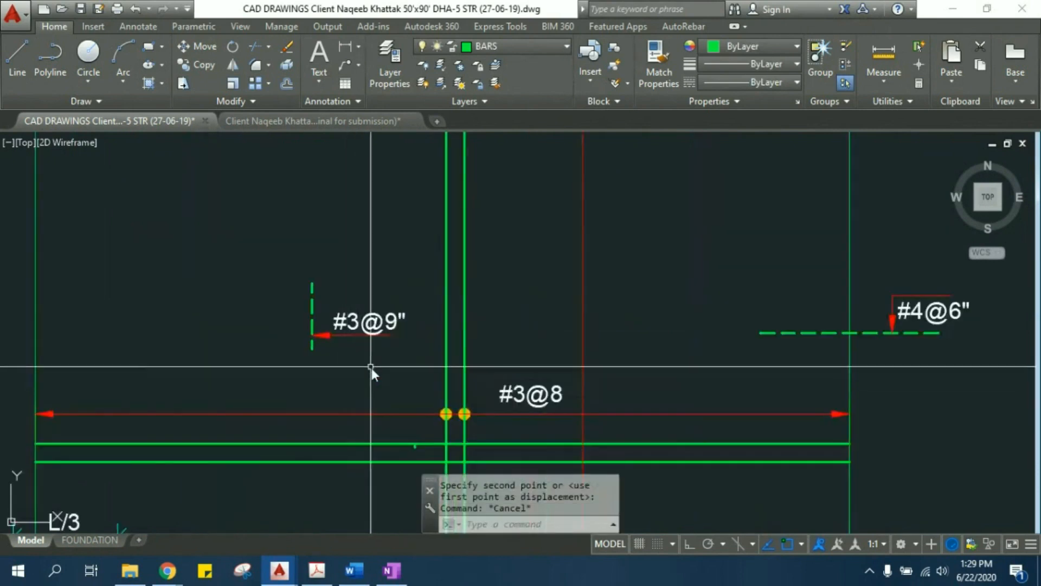
left_click(387, 372)
left_click(285, 265)
middle_click_drag(284, 265, 297, 318)
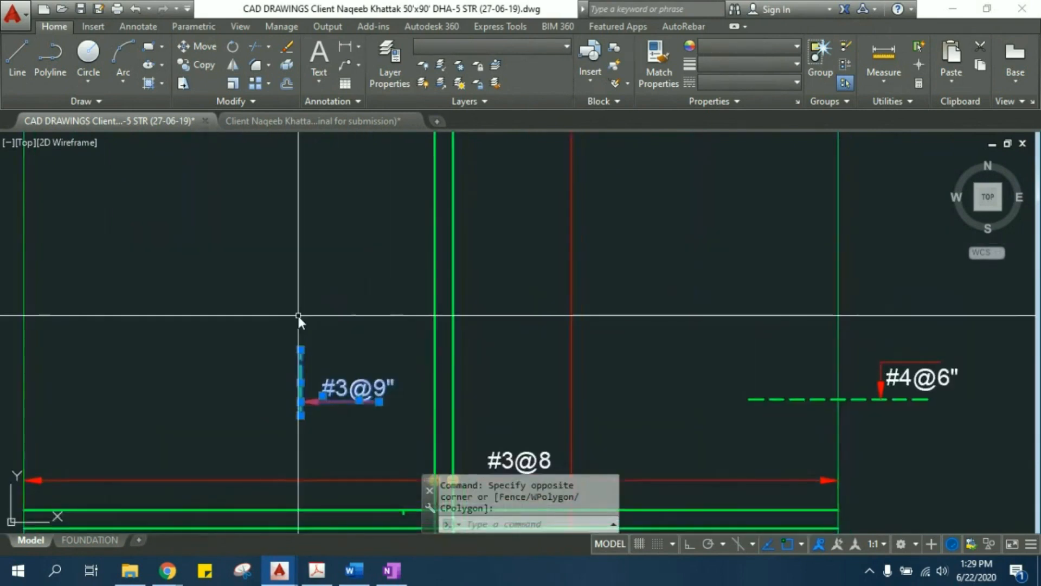
type("m")
key("Return")
left_click(303, 345)
middle_click_drag(297, 248, 305, 450)
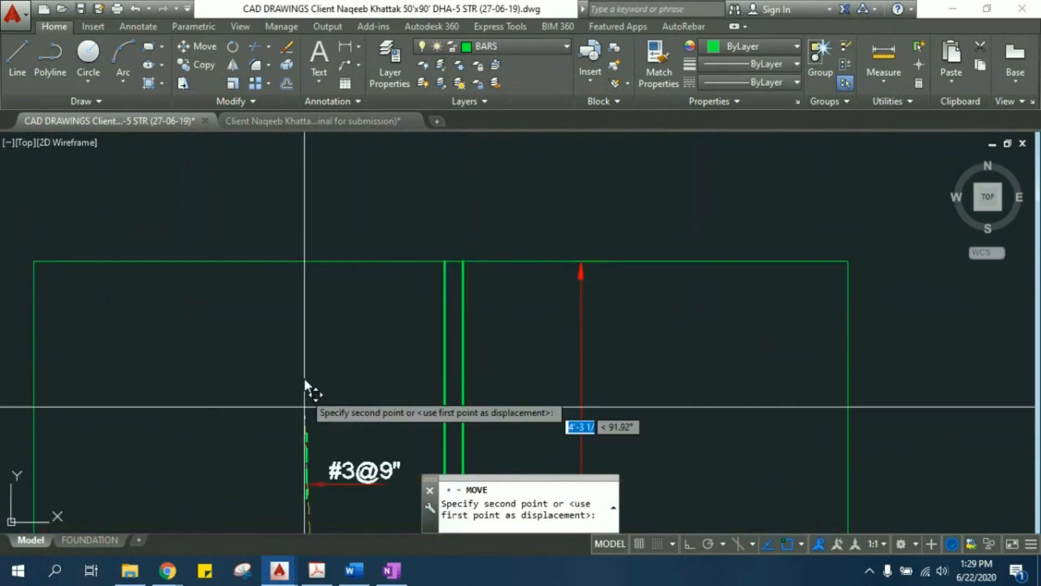
key("Escape")
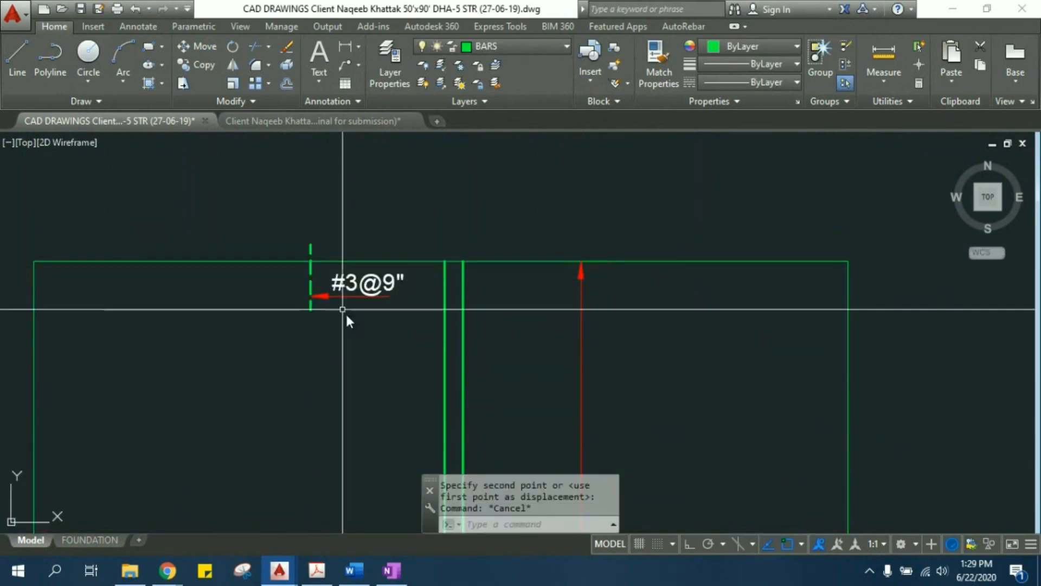
- Review the arrangement of bars, spacing dimensions and labels across the whole rectangle
scroll(345, 325, "down", 4)
middle_click_drag(366, 386, 376, 272)
middle_click_drag(395, 353, 398, 204)
scroll(398, 204, "down", 2)
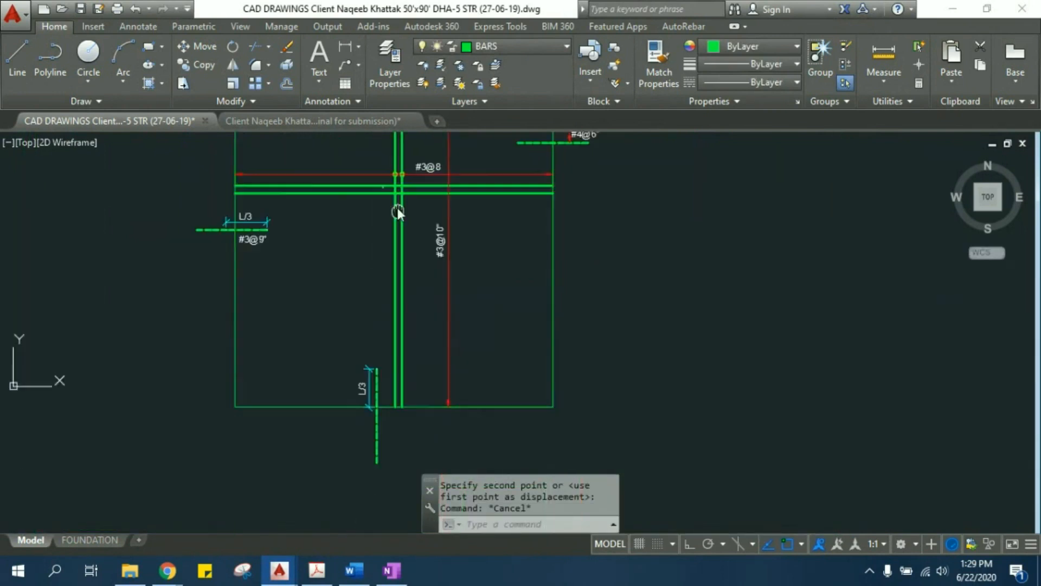
middle_click_drag(443, 228, 445, 331)
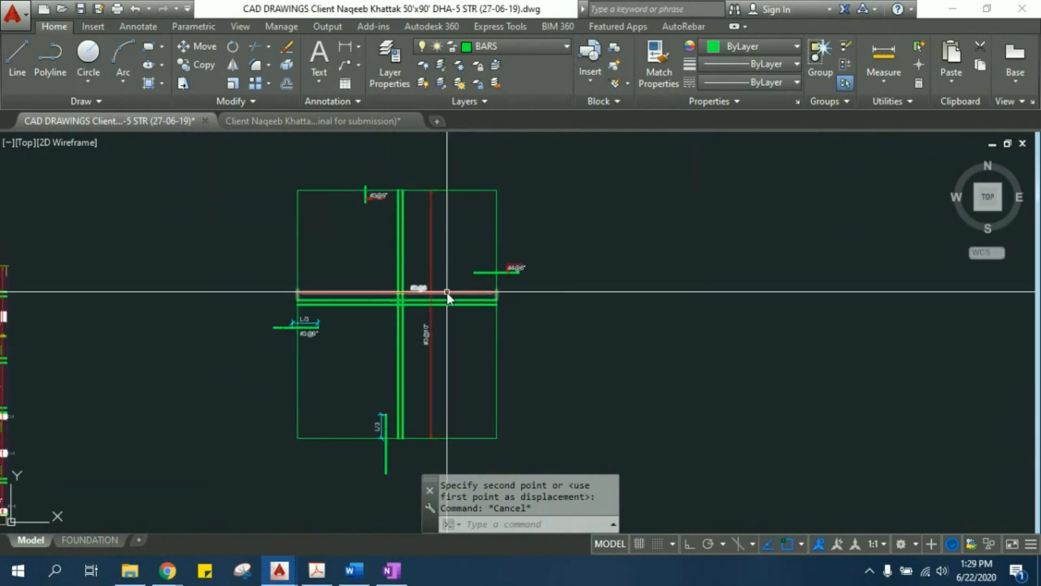
scroll(439, 287, "up", 6)
middle_click_drag(394, 178, 396, 214)
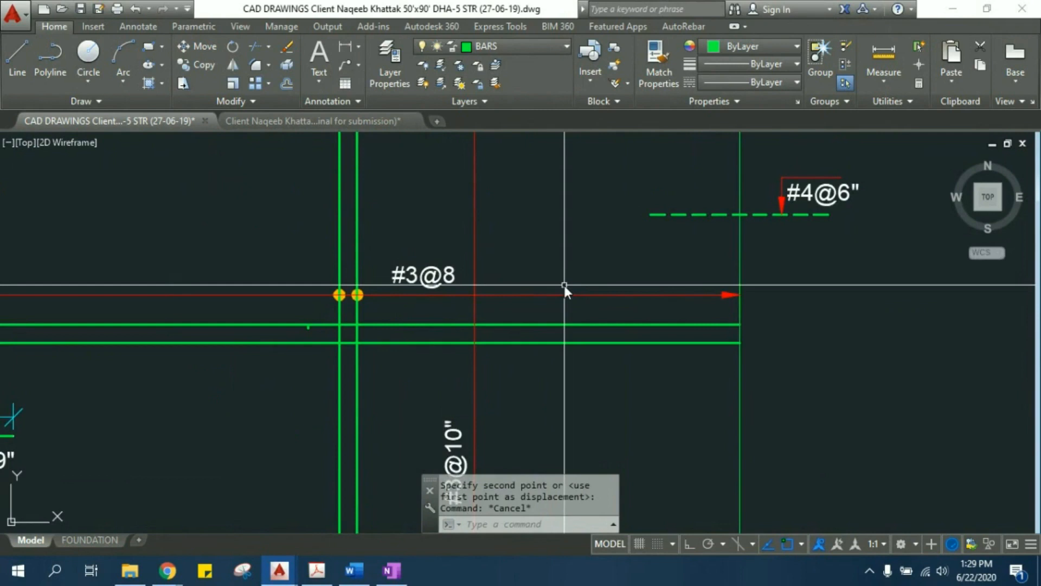
scroll(564, 286, "down", 2)
- Highlight the solid horizontal and vertical bar pairs to examine the main slab reinforcement
left_click(615, 342)
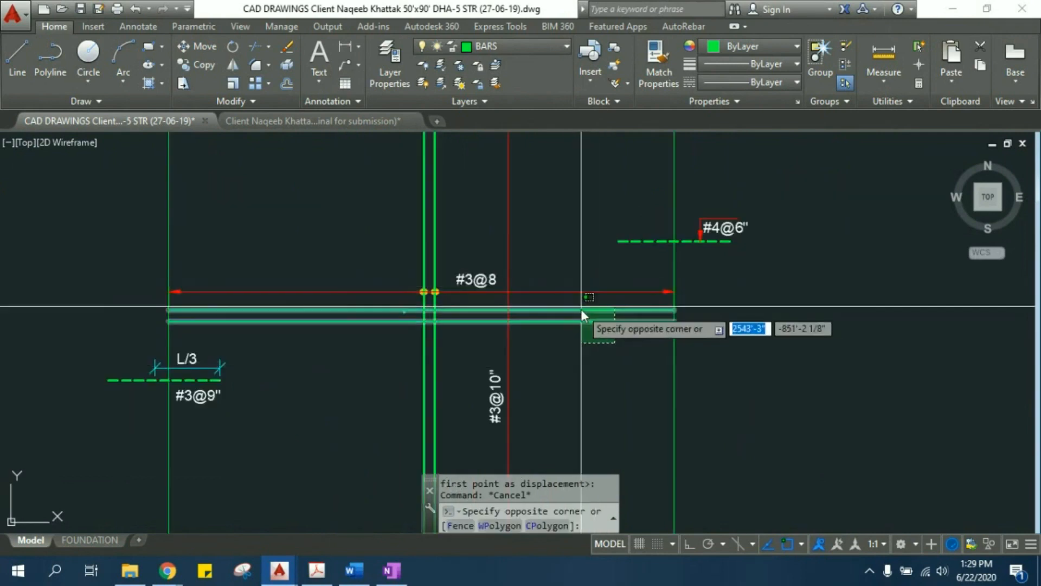
left_click(594, 362)
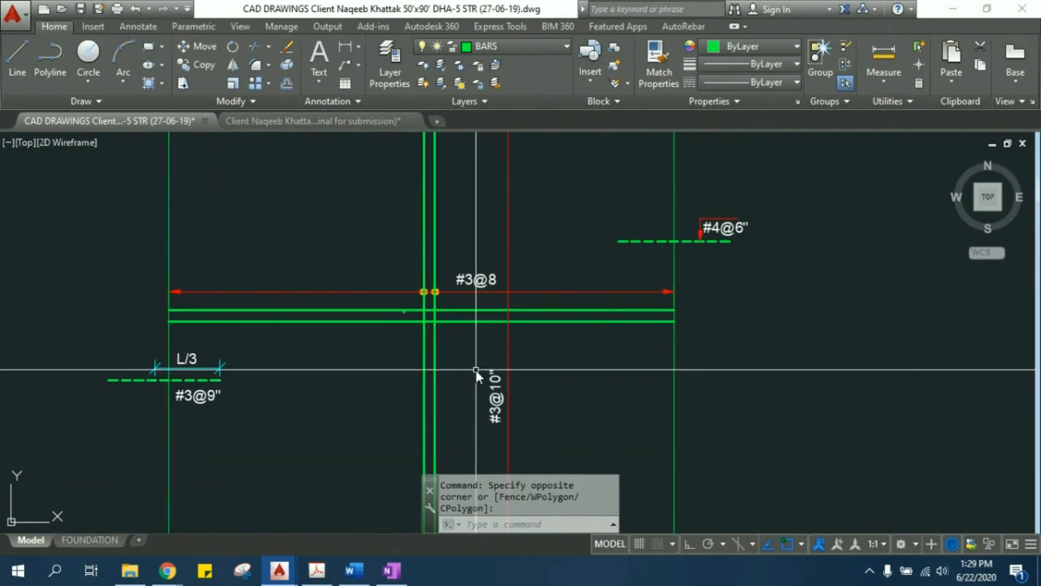
left_click(439, 373)
left_click(381, 358)
left_click(371, 335)
left_click(356, 307)
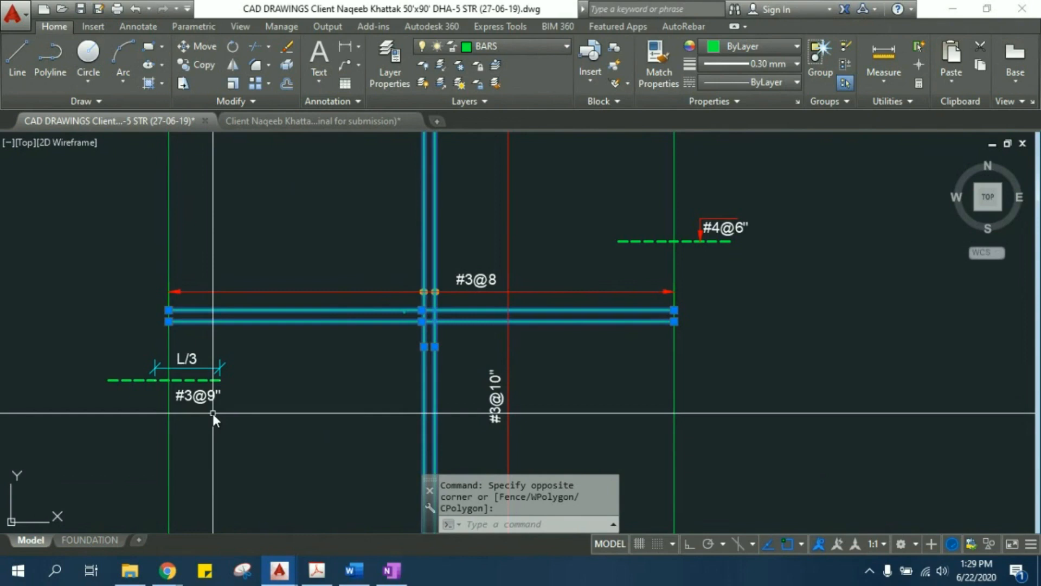
key("Escape")
key("Escape")
- Examine the dashed #3@9" edge bar with its L/3 dimension and compare it with the rest of the slab layout
scroll(193, 373, "up", 2)
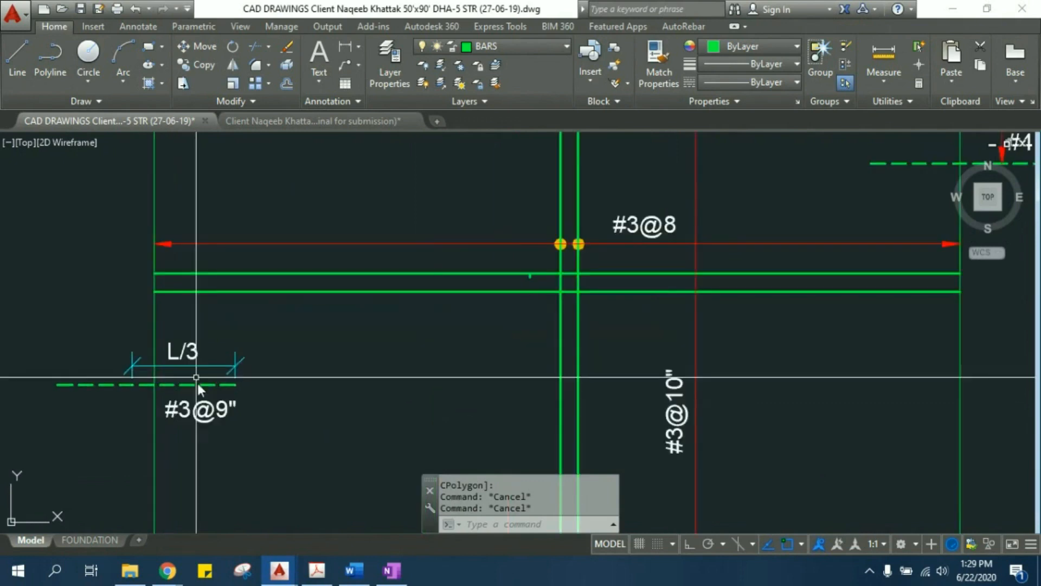
left_click(197, 382)
key("Escape")
key("Escape")
scroll(624, 233, "down", 5)
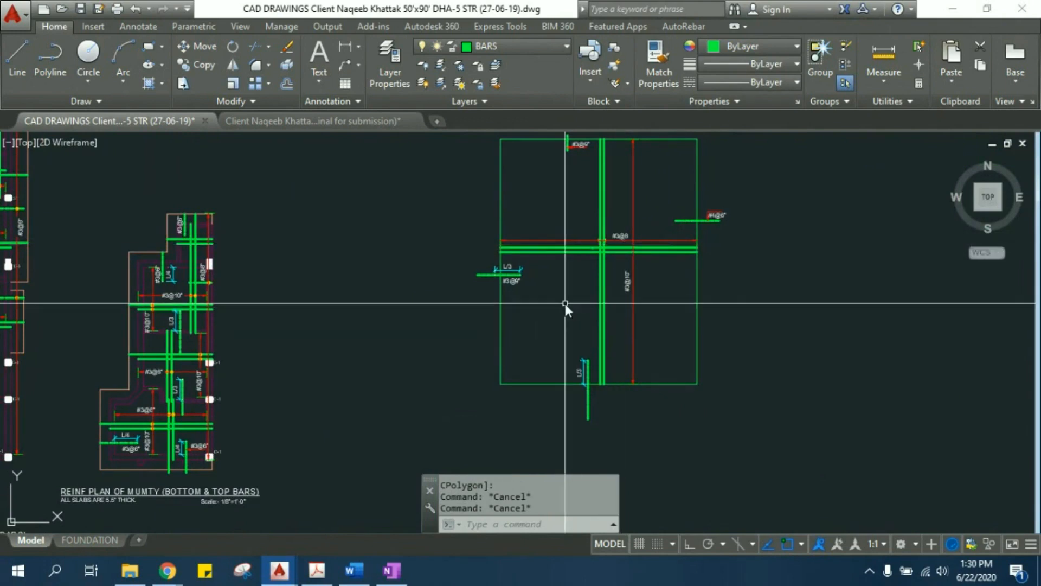
scroll(511, 277, "up", 4)
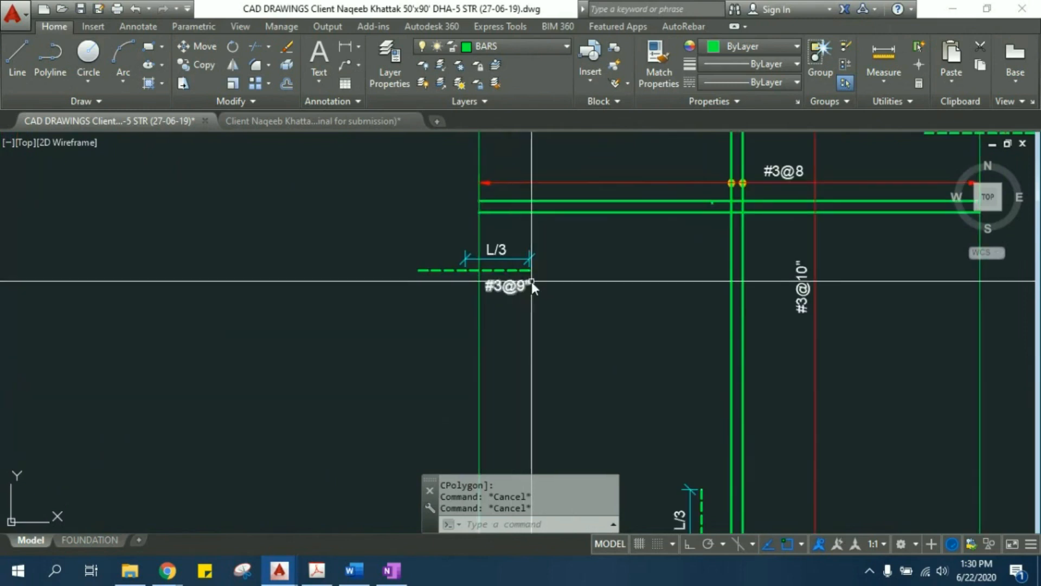
middle_click_drag(759, 212, 586, 297)
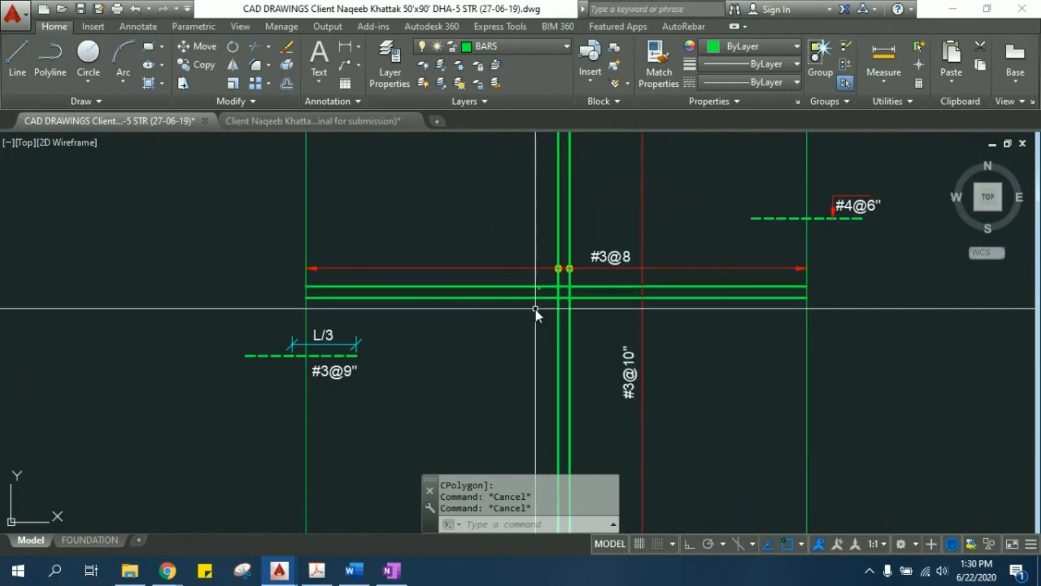
middle_click_drag(552, 421, 532, 346)
scroll(534, 272, "down", 2)
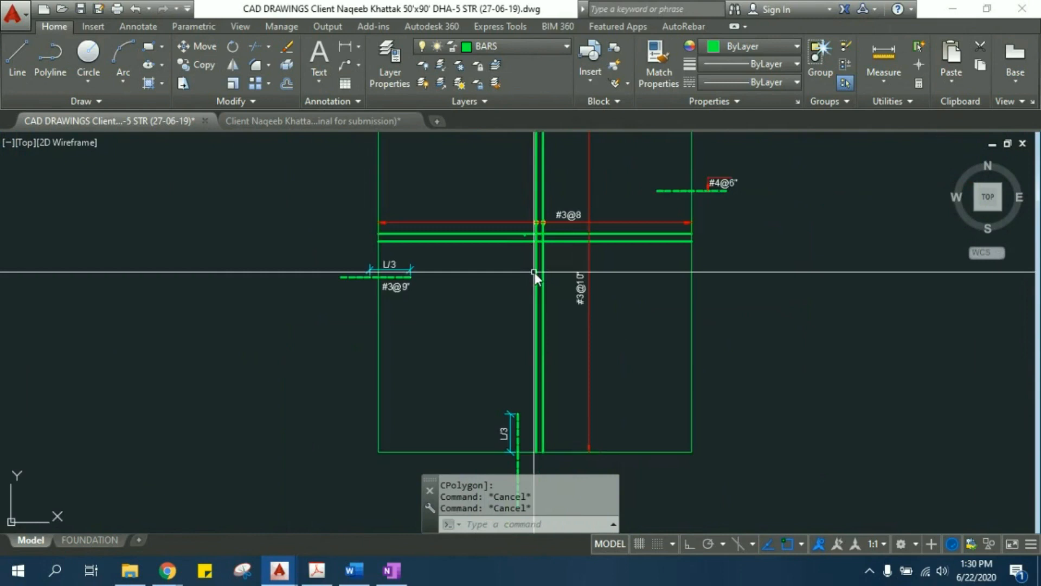
- Change the bar label above the horizontal spacing dimension in the copied slab rectangle to #3@5
scroll(562, 211, "up", 4)
scroll(562, 214, "up", 2)
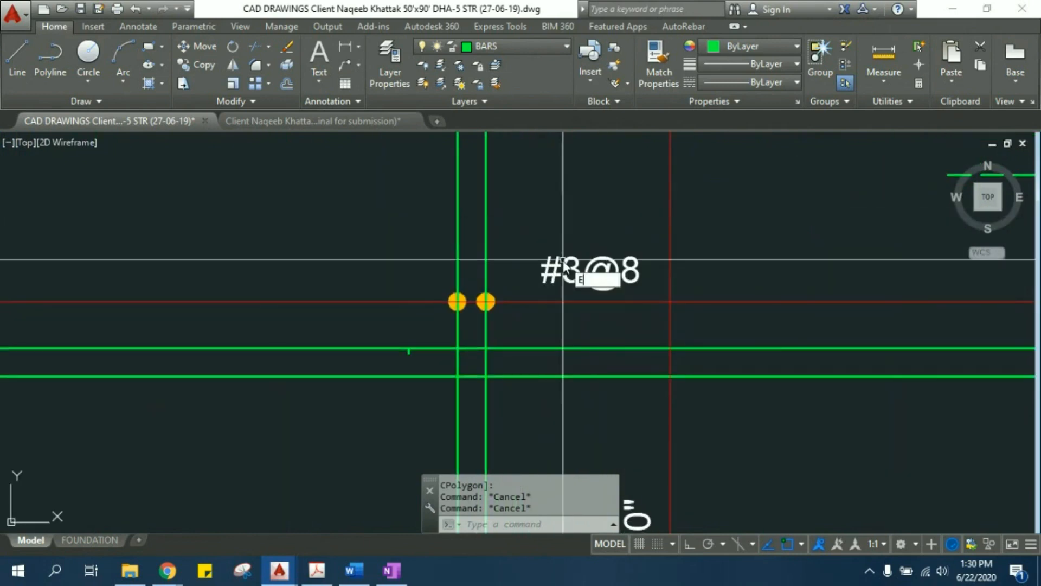
type("ed")
key("Return")
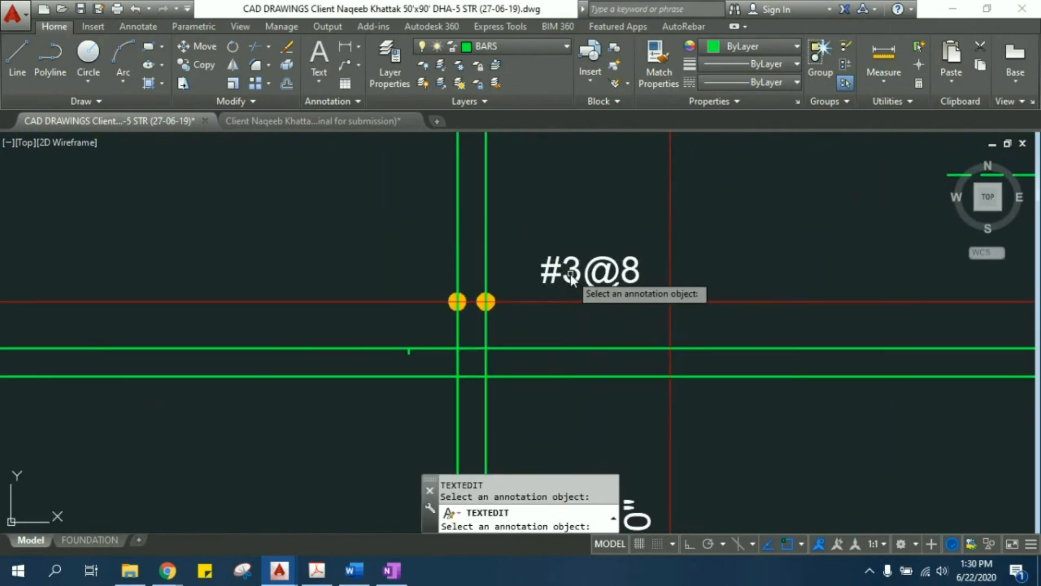
left_click(624, 273)
left_click_drag(622, 273, 638, 273)
type("5")
left_click(685, 253)
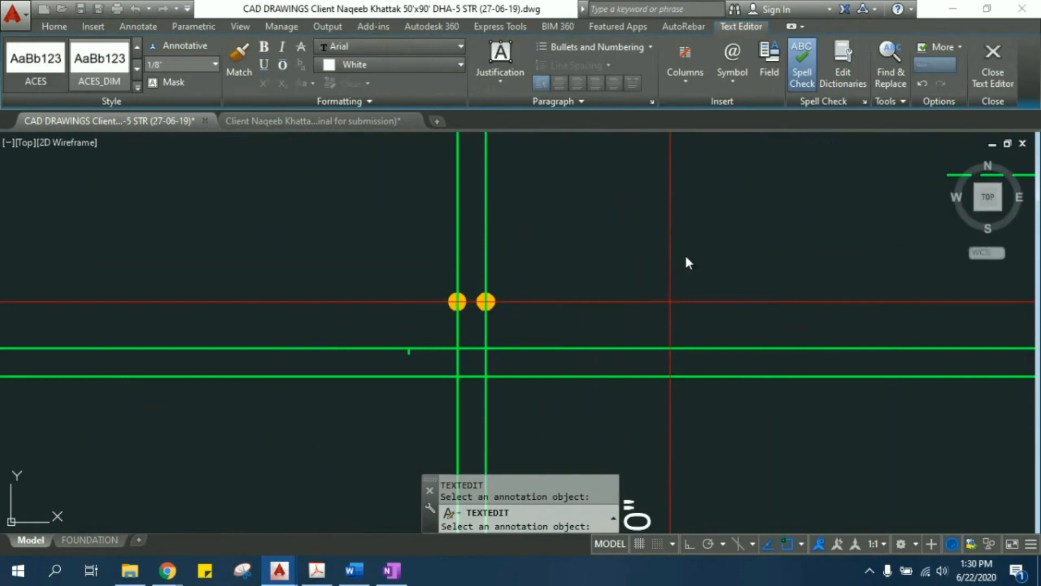
- Open the FOUNDATION layout and go past the slab reinforcement plans to the beam details sheet
scroll(711, 255, "down", 4)
middle_click_drag(753, 255, 562, 232)
scroll(561, 229, "down", 10)
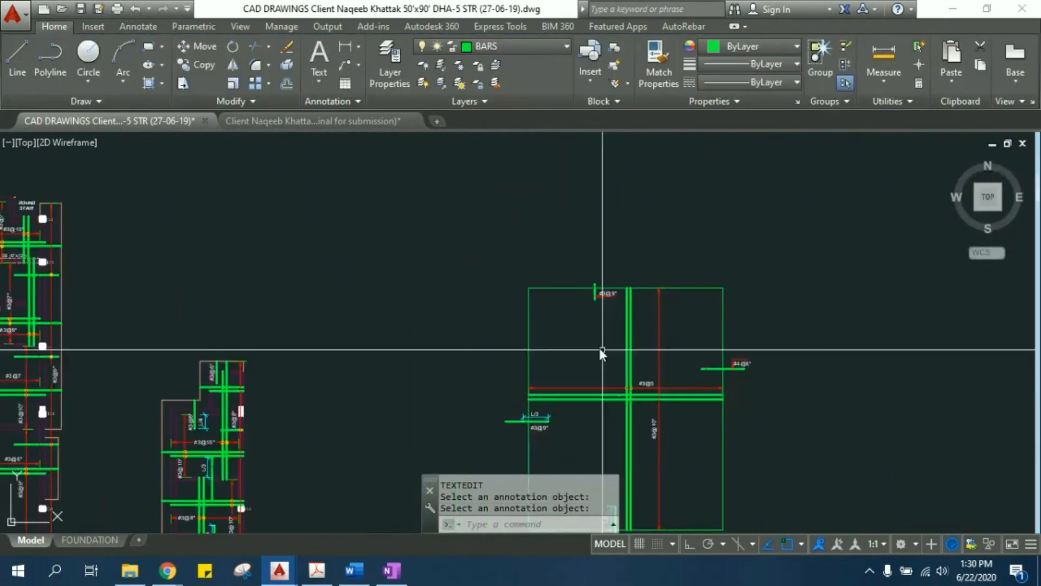
scroll(202, 357, "up", 2)
scroll(202, 357, "up", 2)
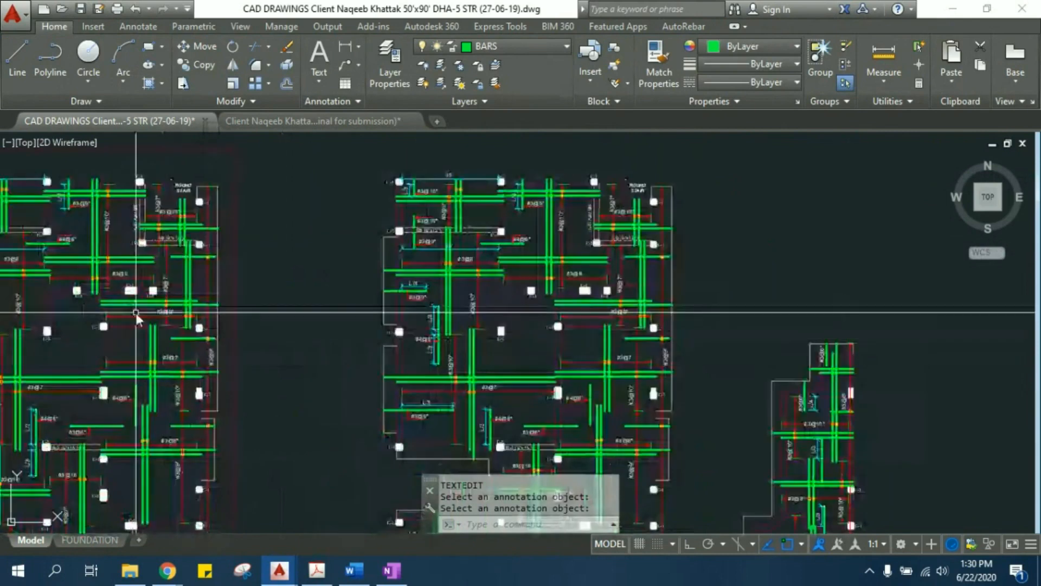
left_click(90, 540)
scroll(367, 250, "down", 6)
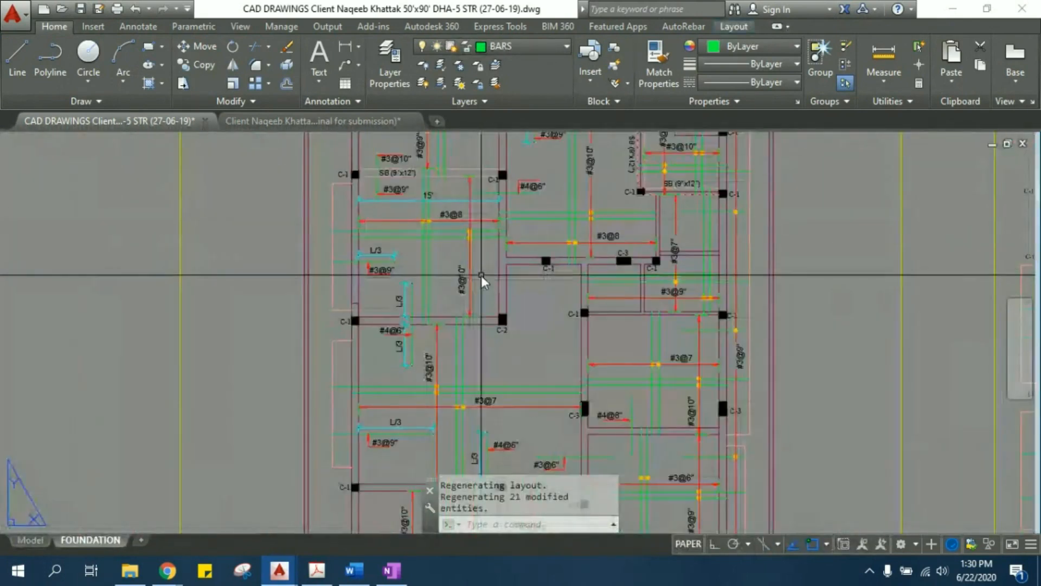
mouse_move(301, 306)
middle_mouse_down()
mouse_move(224, 237)
mouse_move(190, 183)
middle_mouse_up()
middle_click_drag(210, 333, 193, 254)
mouse_move(794, 289)
middle_mouse_down()
mouse_move(653, 260)
mouse_move(606, 238)
mouse_move(356, 197)
middle_mouse_up()
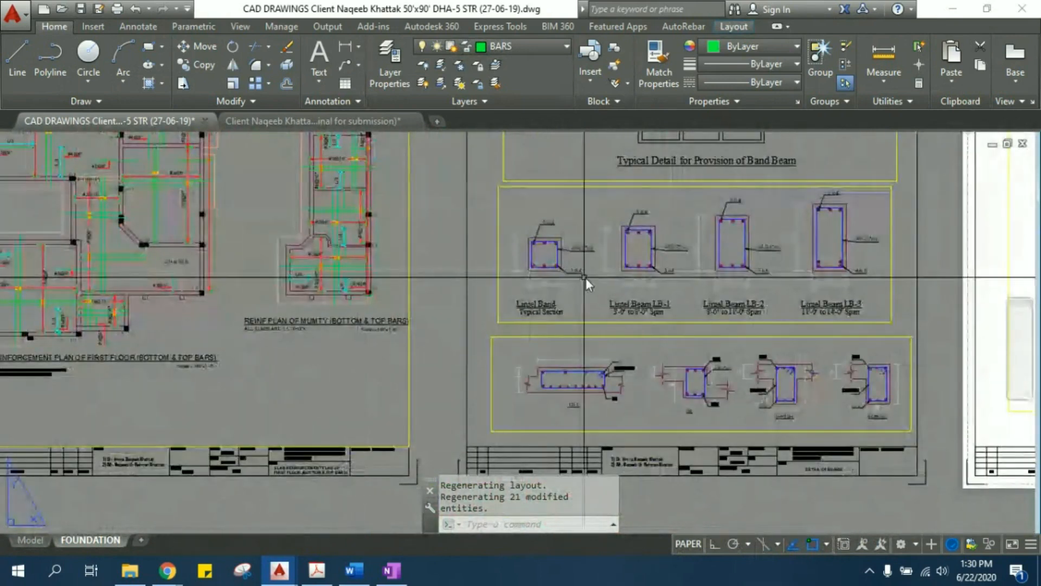
middle_click_drag(722, 284, 613, 289)
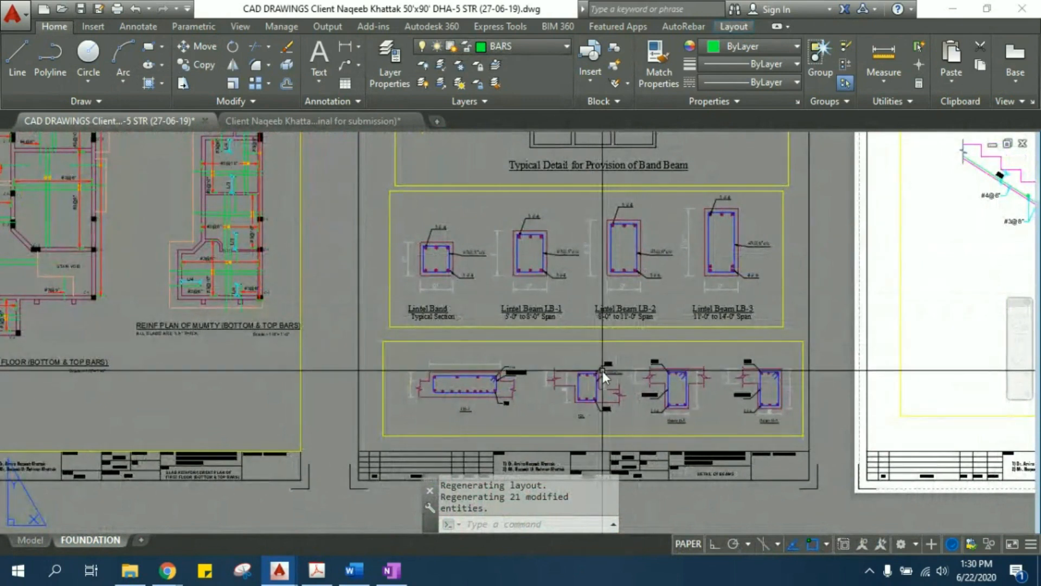
- Examine the typical band beam provision detail and the reinforcement of lintel beam sections LB-1 to LB-3
middle_click_drag(611, 301, 576, 440)
scroll(588, 223, "up", 2)
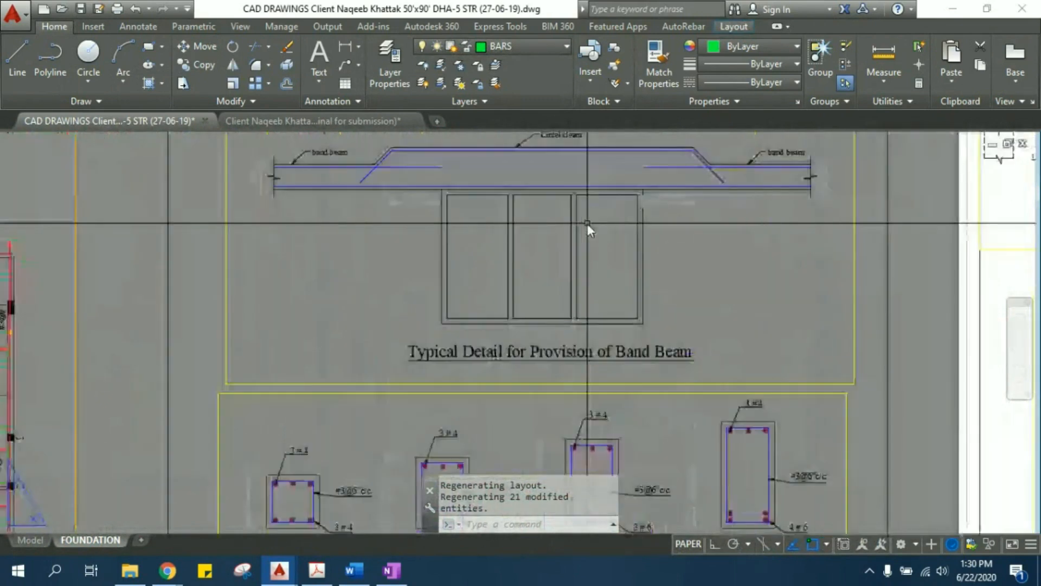
middle_click_drag(583, 210, 514, 281)
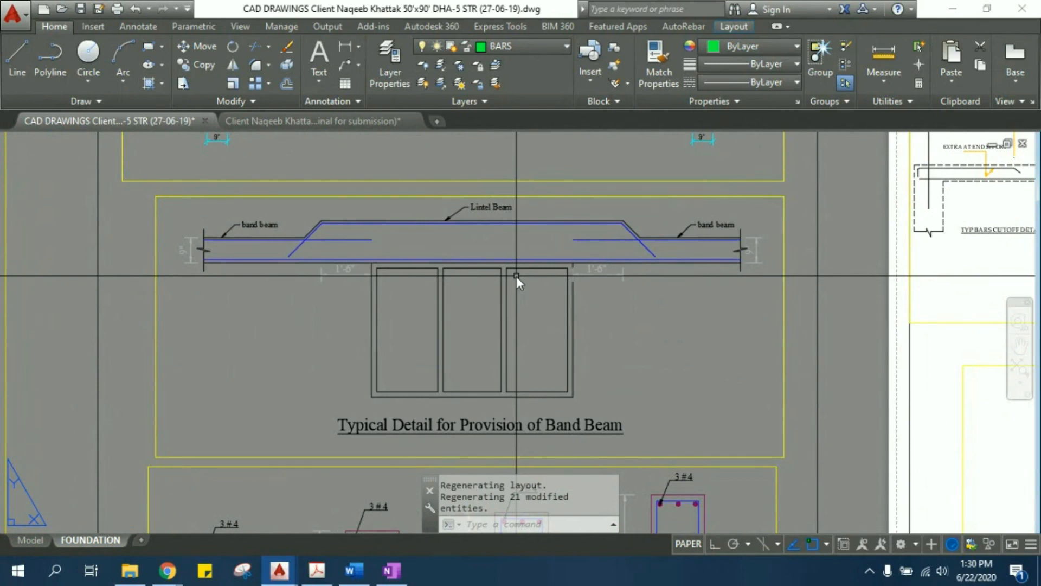
middle_click_drag(541, 344, 504, 229)
scroll(506, 379, "up", 2)
middle_click_drag(506, 380, 503, 236)
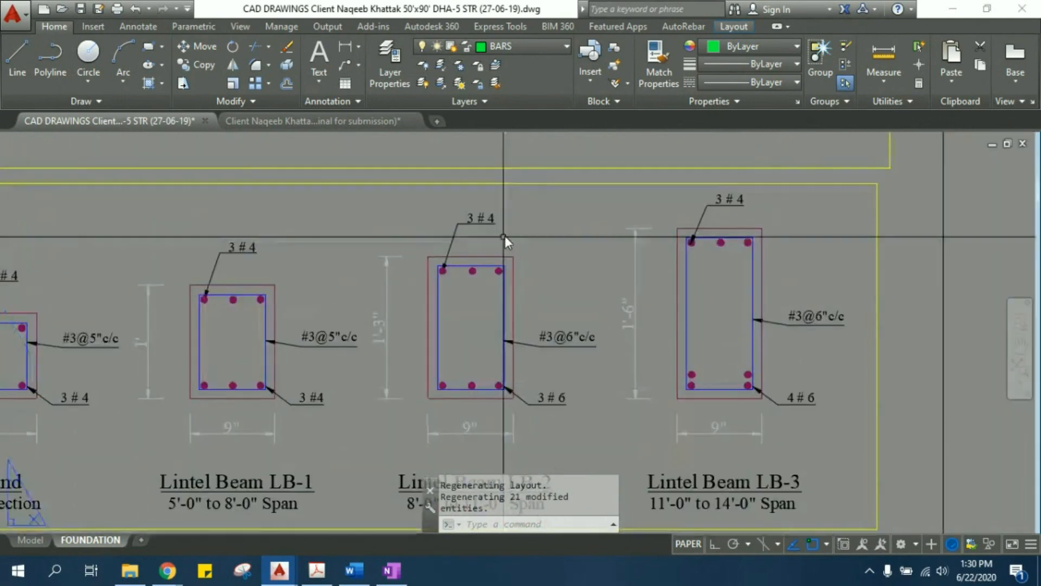
- Examine the SB beam section's bars and stirrups alongside the CB-1, B-1 and B-2 sections
scroll(776, 395, "down", 2)
scroll(561, 242, "down", 4)
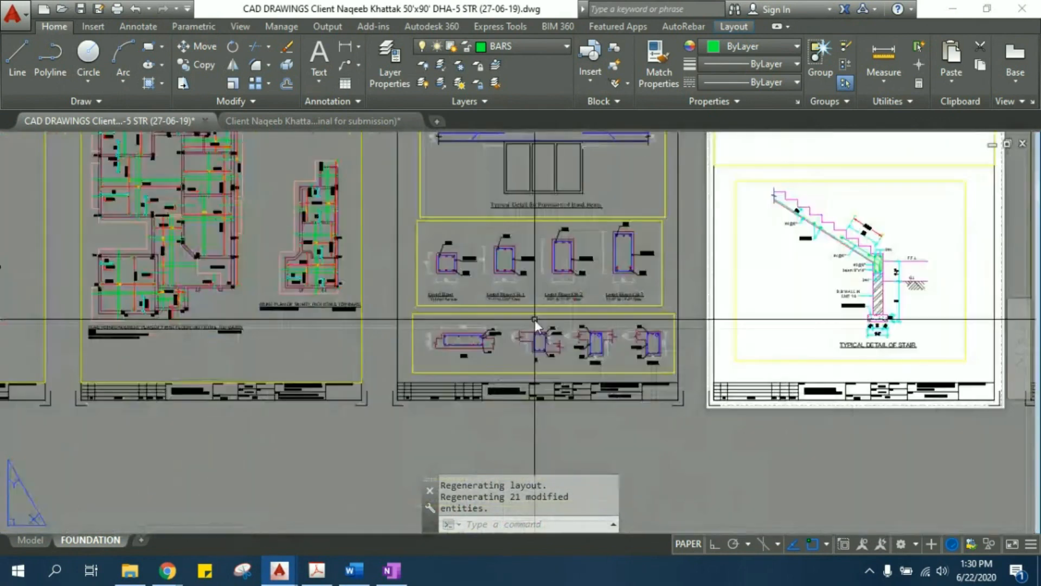
scroll(535, 327, "up", 6)
middle_click_drag(522, 377, 473, 227)
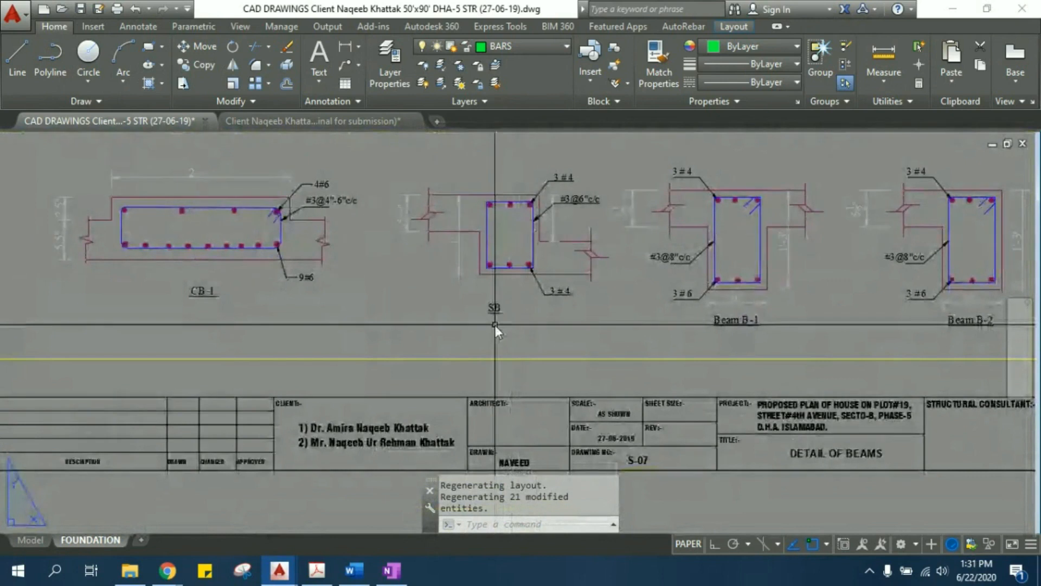
scroll(495, 324, "up", 4)
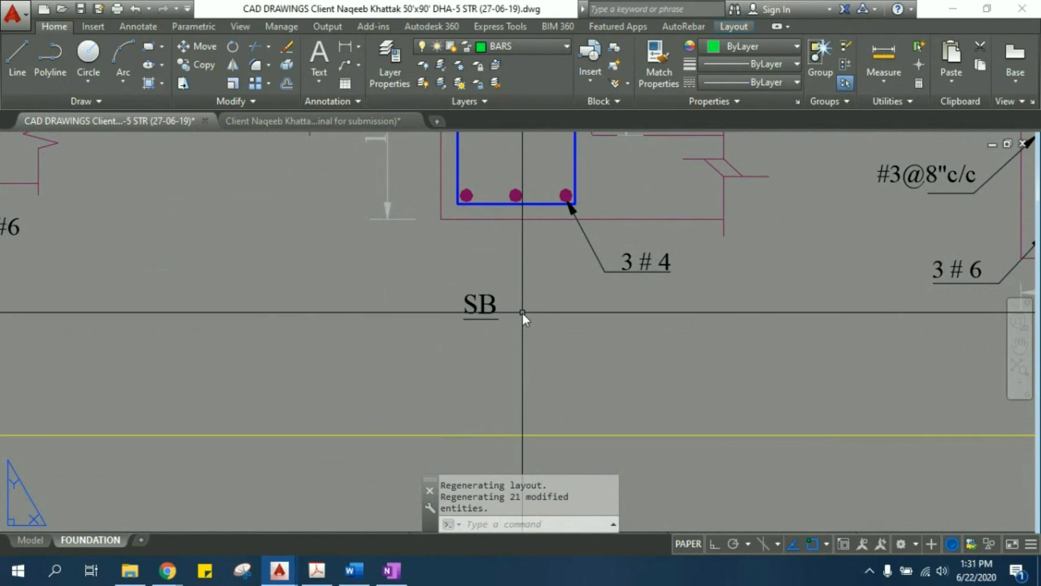
scroll(547, 287, "down", 5)
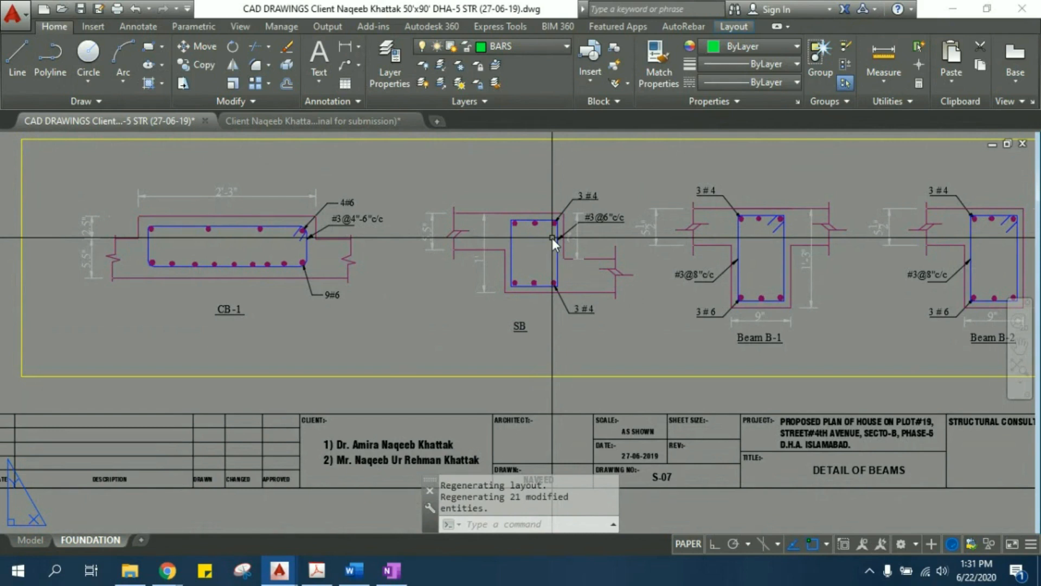
scroll(424, 233, "up", 2)
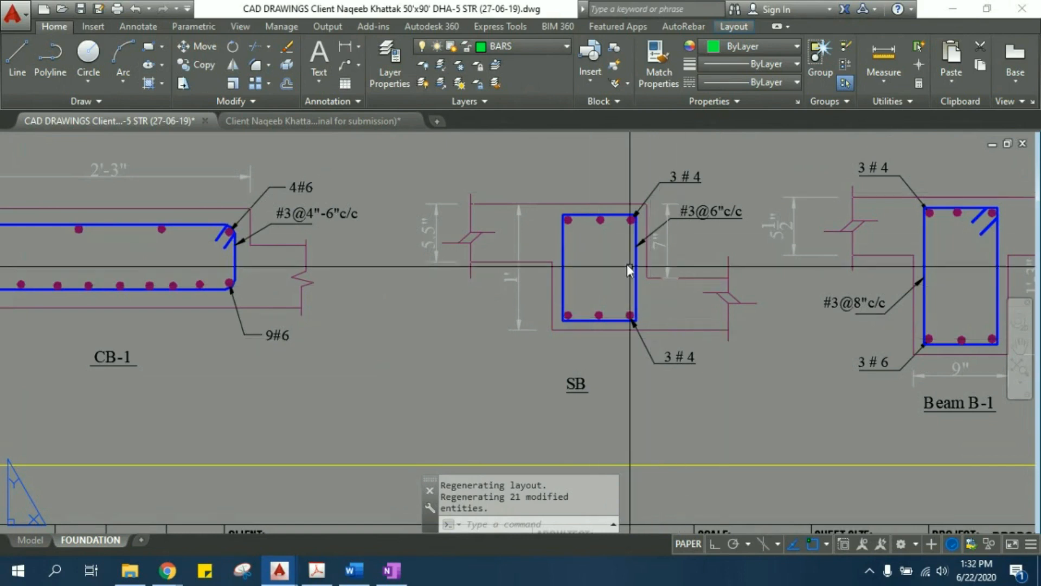
- Return across the sheets to the first slab reinforcement plan and look at the SB beam beside the 15' rooms
scroll(577, 314, "down", 6)
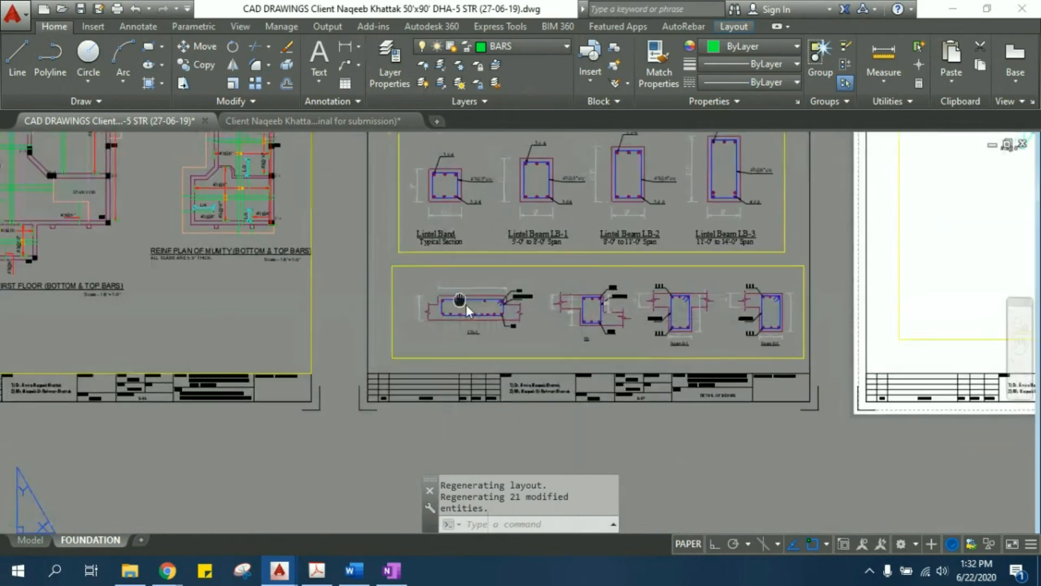
scroll(578, 329, "down", 4)
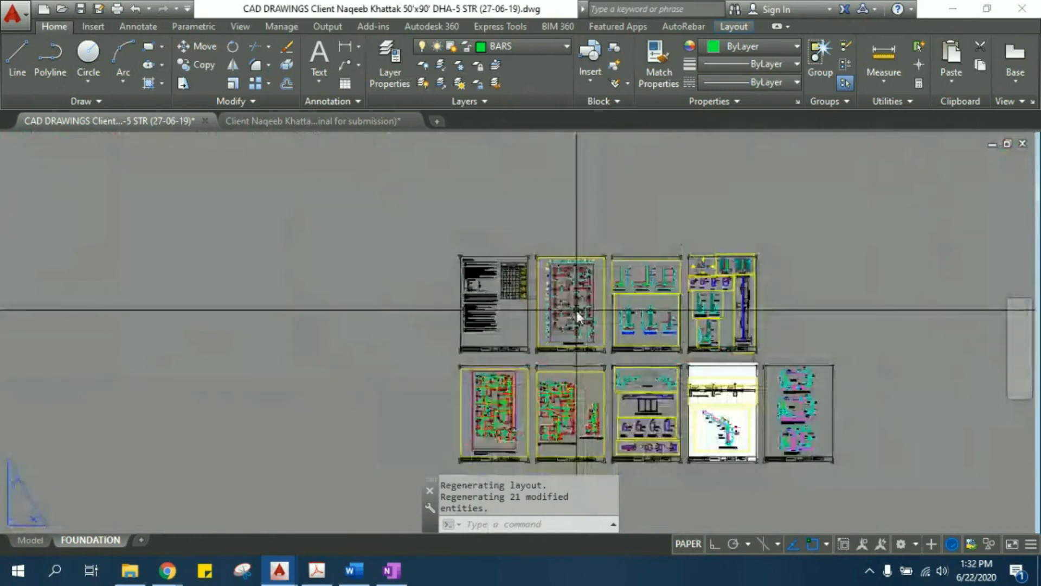
scroll(577, 310, "up", 4)
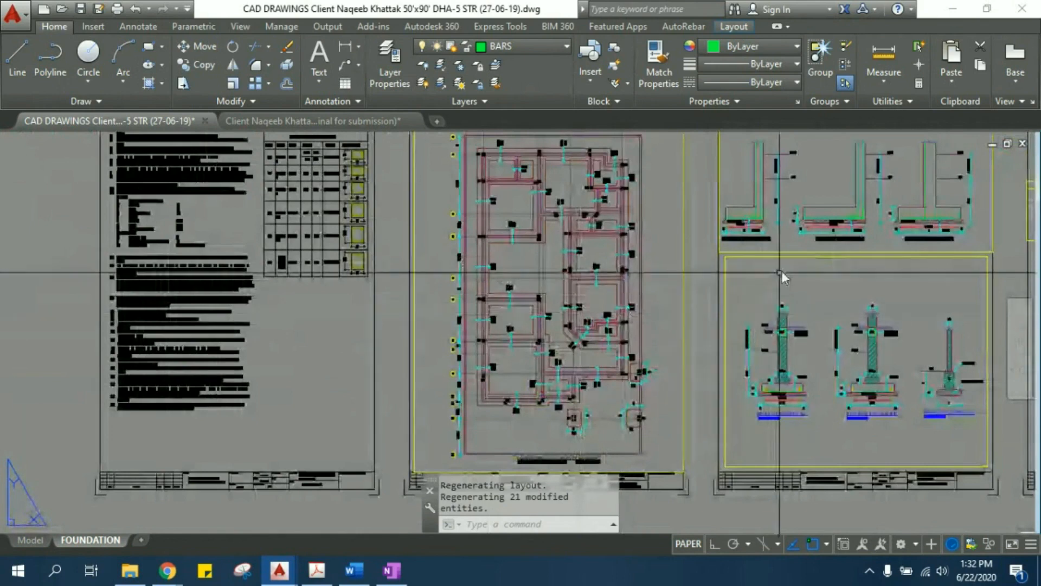
middle_click_drag(782, 271, 395, 253)
scroll(395, 253, "down", 2)
scroll(169, 369, "up", 8)
middle_click_drag(159, 457, 232, 249)
scroll(233, 249, "up", 2)
mouse_move(221, 309)
middle_mouse_down()
mouse_move(248, 331)
mouse_move(246, 302)
middle_mouse_up()
scroll(261, 344, "down", 2)
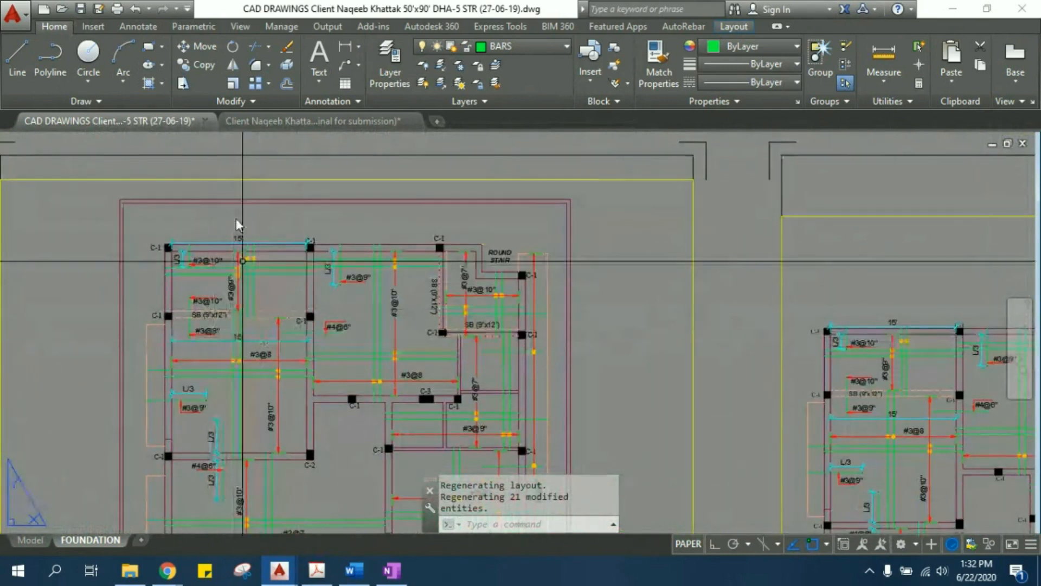
- Switch to the architectural submission drawing and examine the bath and the 15' room below it
left_click(293, 124)
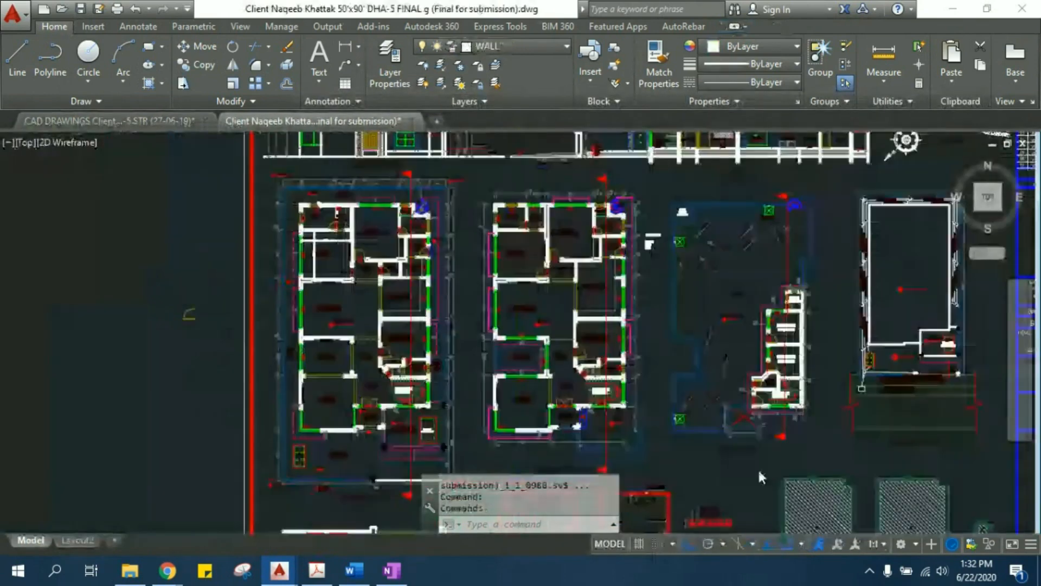
scroll(338, 231, "up", 5)
mouse_move(304, 229)
middle_mouse_down()
mouse_move(330, 345)
mouse_move(320, 320)
mouse_move(324, 388)
middle_mouse_up()
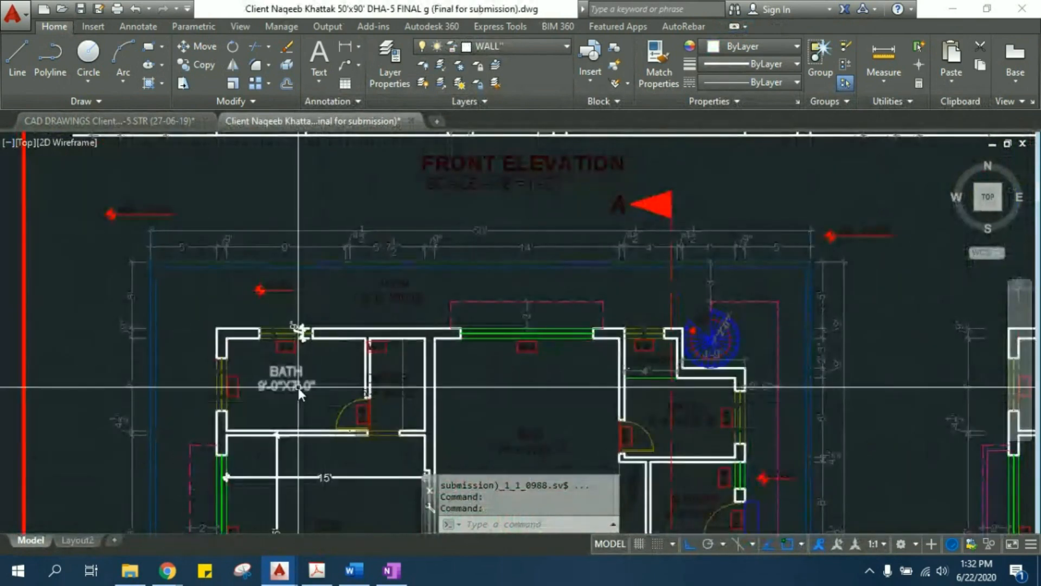
middle_click_drag(303, 471, 284, 314)
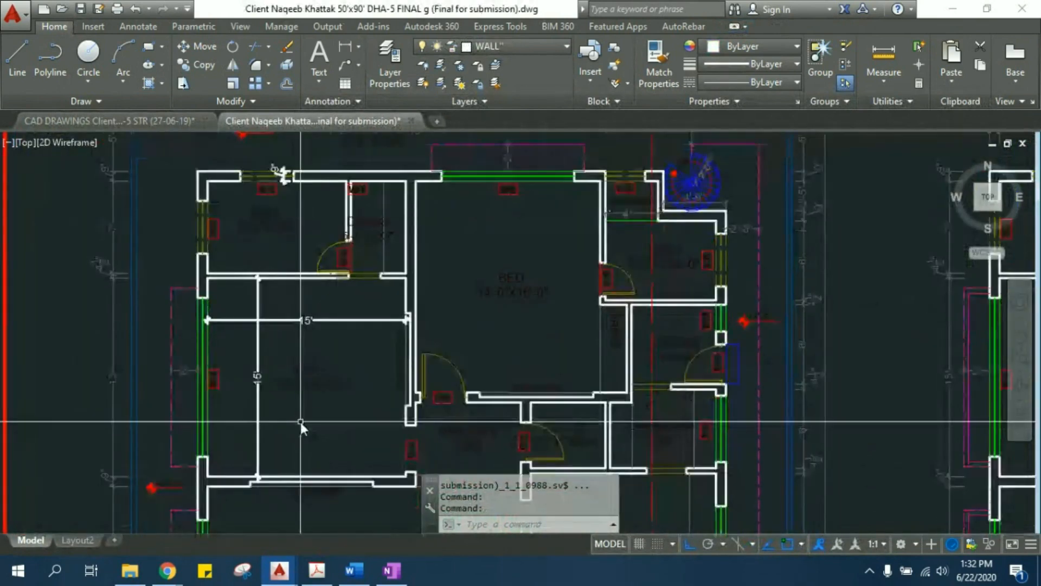
- Switch back to the structural drawing and examine the SB (9"x12") beam between the two corner slab panels
left_click(169, 121)
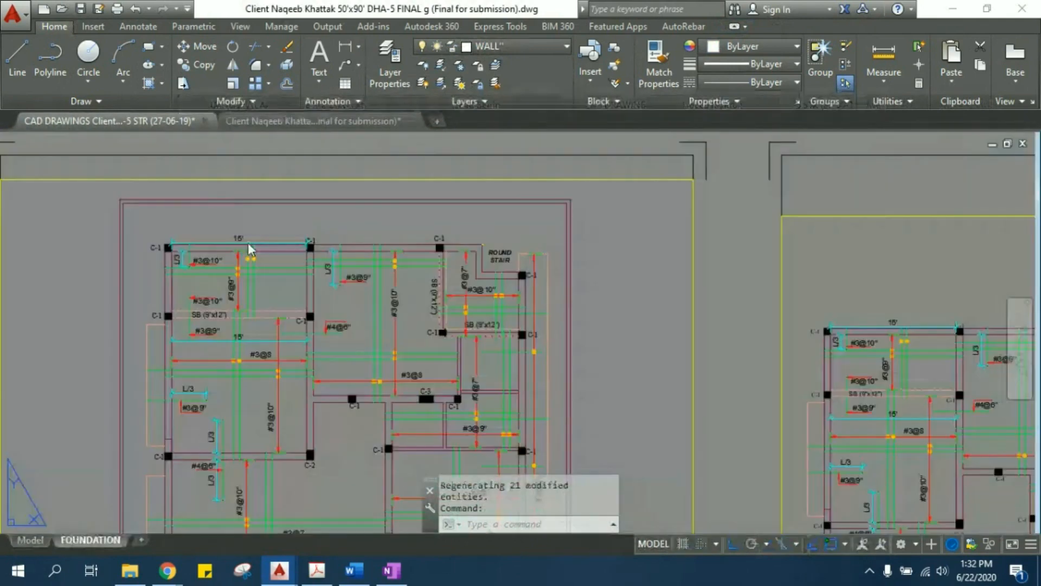
middle_click_drag(231, 390, 238, 392)
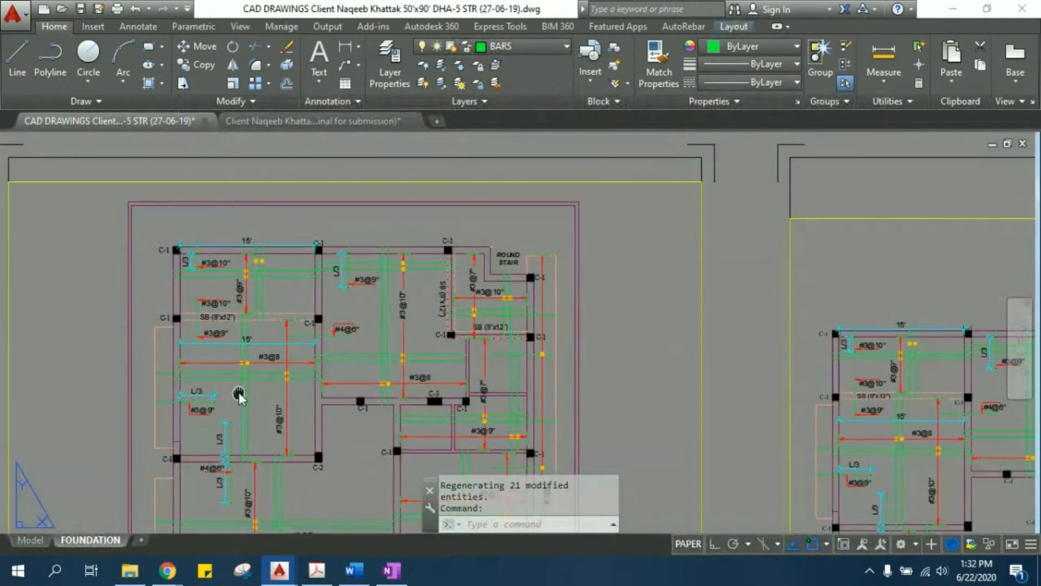
scroll(239, 392, "up", 4)
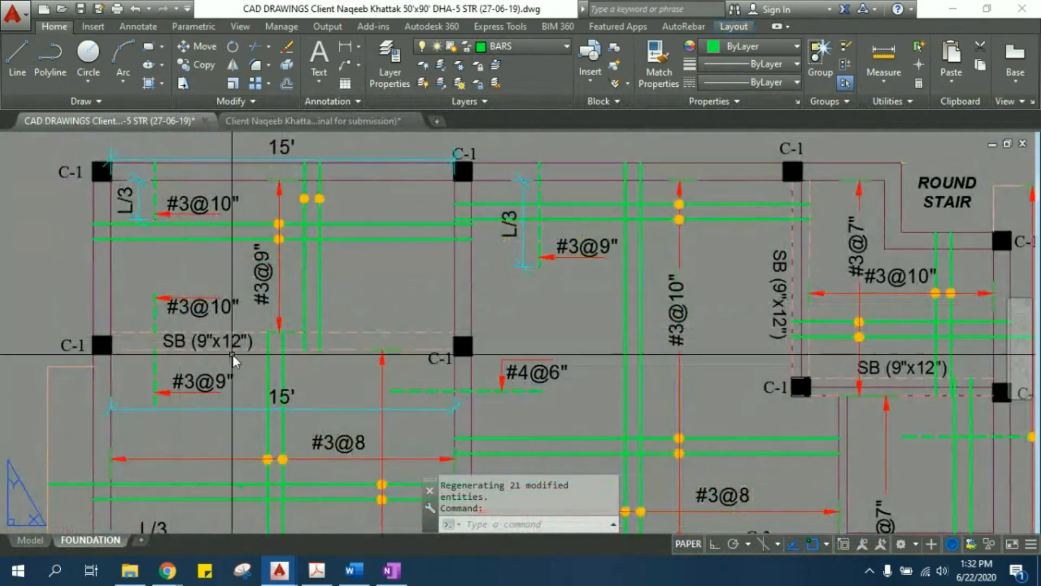
middle_click_drag(234, 379, 222, 364)
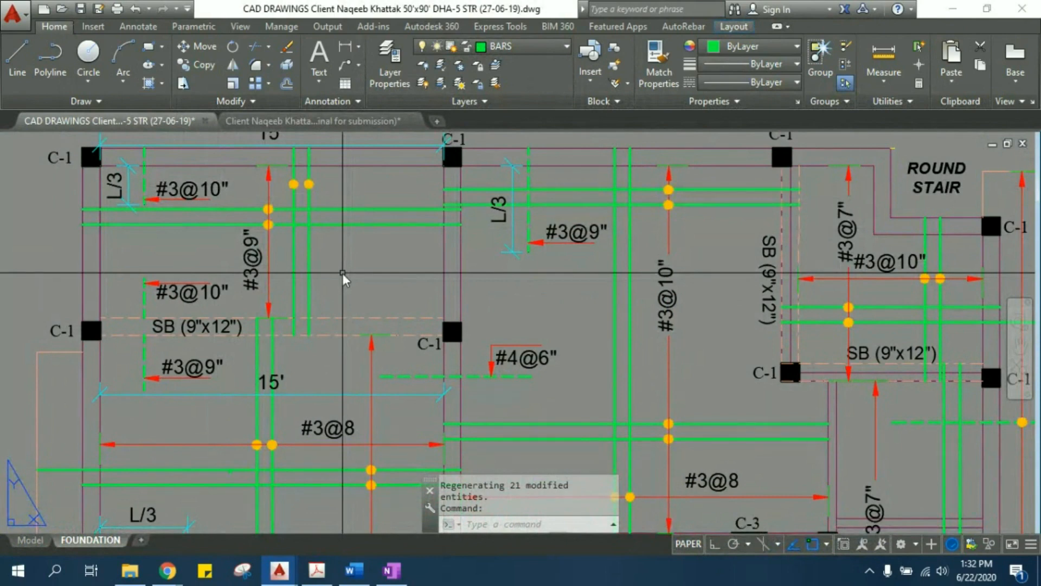
- Go back to the beam details sheet and review the CB-1, SB, Beam B-1 and Beam B-2 sections
scroll(343, 273, "down", 5)
middle_click_drag(636, 302, 393, 239)
scroll(392, 239, "down", 5)
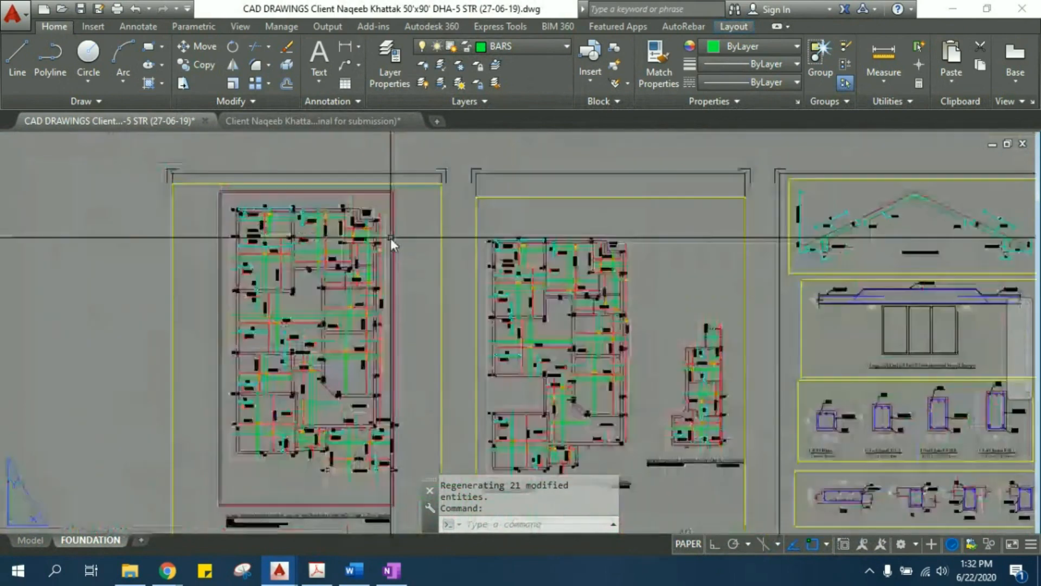
middle_click_drag(760, 351, 428, 350)
scroll(565, 390, "up", 6)
middle_click_drag(565, 390, 328, 202)
middle_click_drag(610, 243, 541, 235)
scroll(541, 235, "down", 3)
scroll(321, 226, "down", 2)
scroll(351, 258, "up", 6)
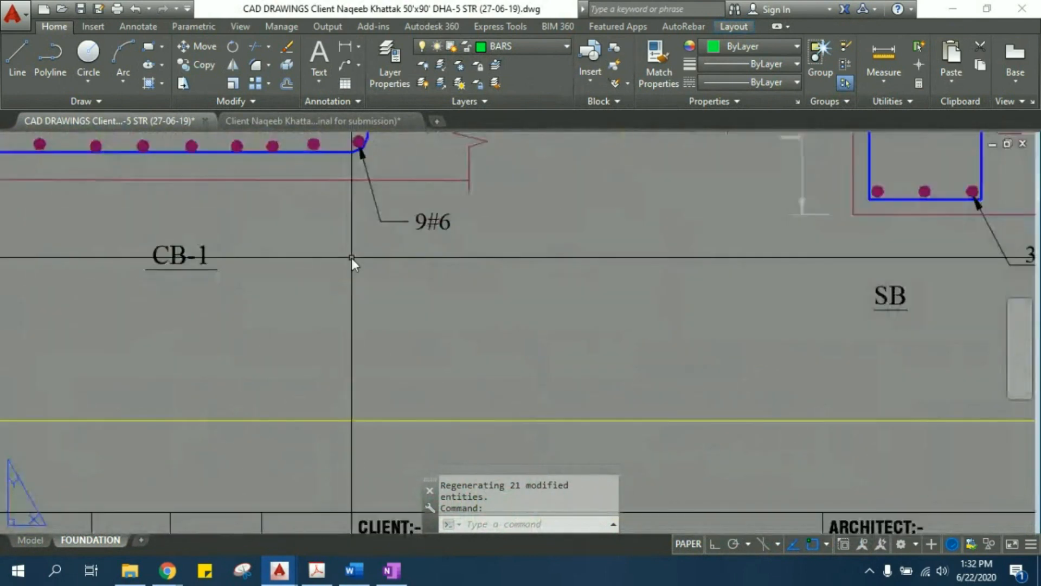
scroll(351, 258, "down", 2)
scroll(283, 268, "down", 4)
scroll(424, 287, "up", 4)
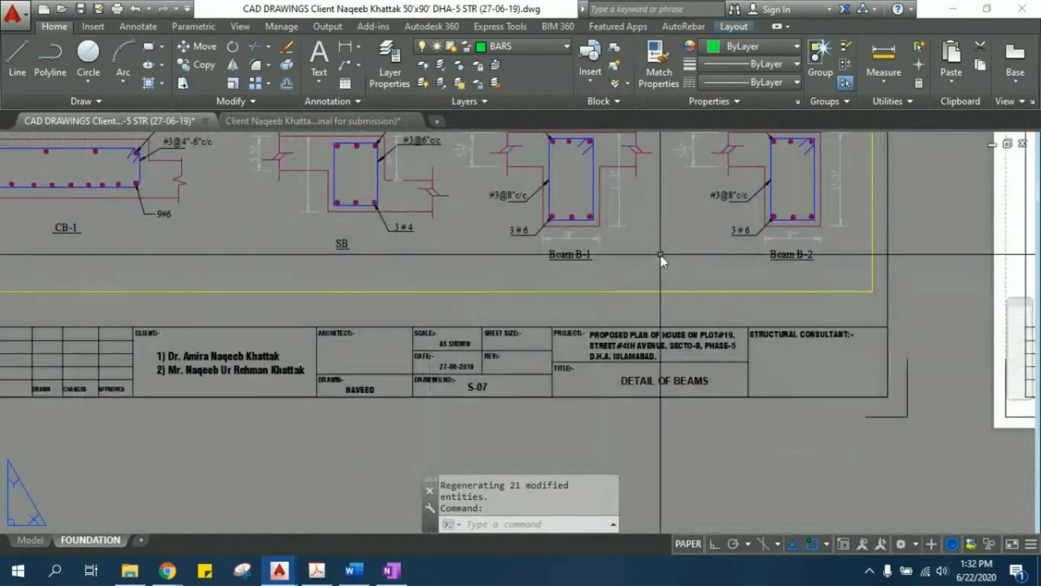
- Examine the typical stair detail, including its #4@6" and #3@8" bars, L/4 extra bars, 9"x18" beam and wall footing
scroll(642, 281, "down", 5)
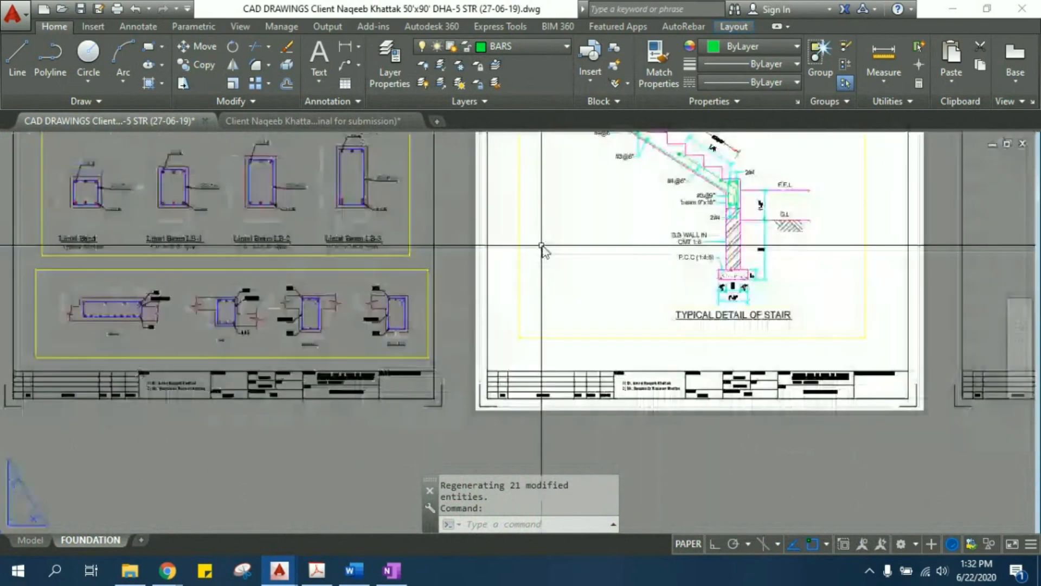
middle_click_drag(616, 200, 564, 363)
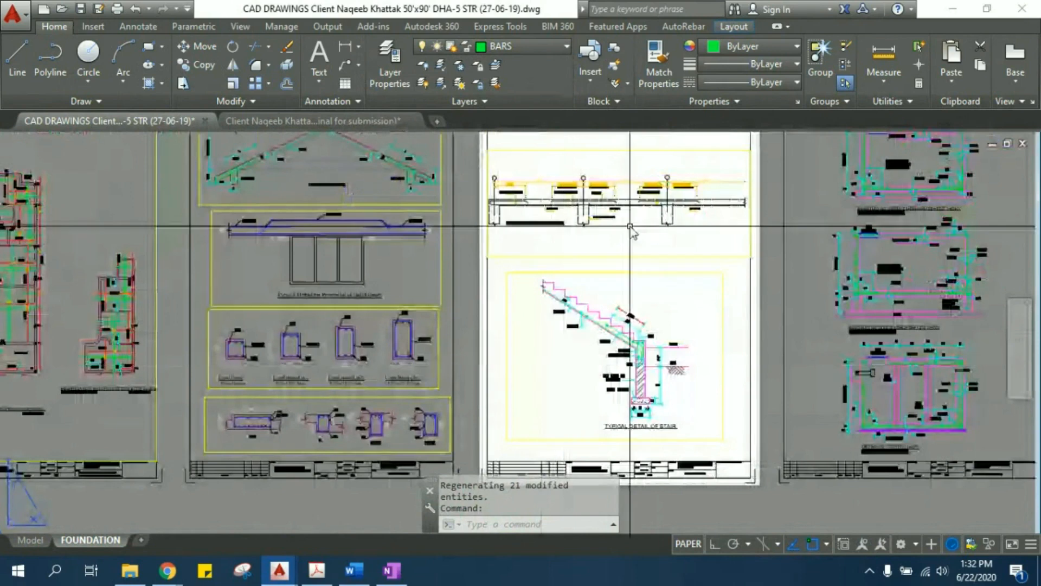
scroll(632, 203, "up", 2)
middle_click_drag(633, 386, 509, 321)
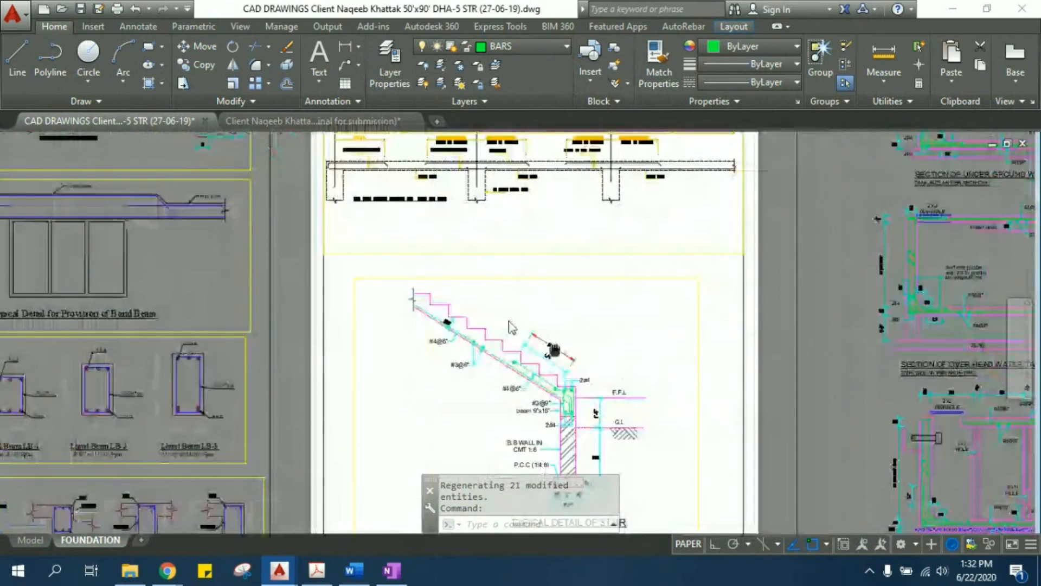
scroll(490, 356, "up", 4)
scroll(428, 299, "down", 3)
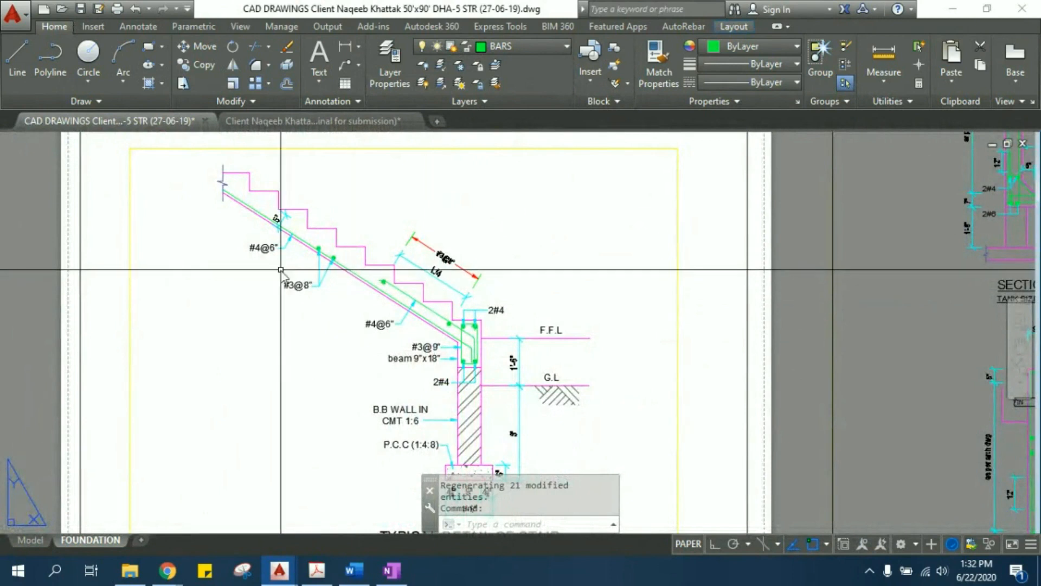
middle_click_drag(444, 363, 446, 338)
middle_click_drag(364, 248, 406, 331)
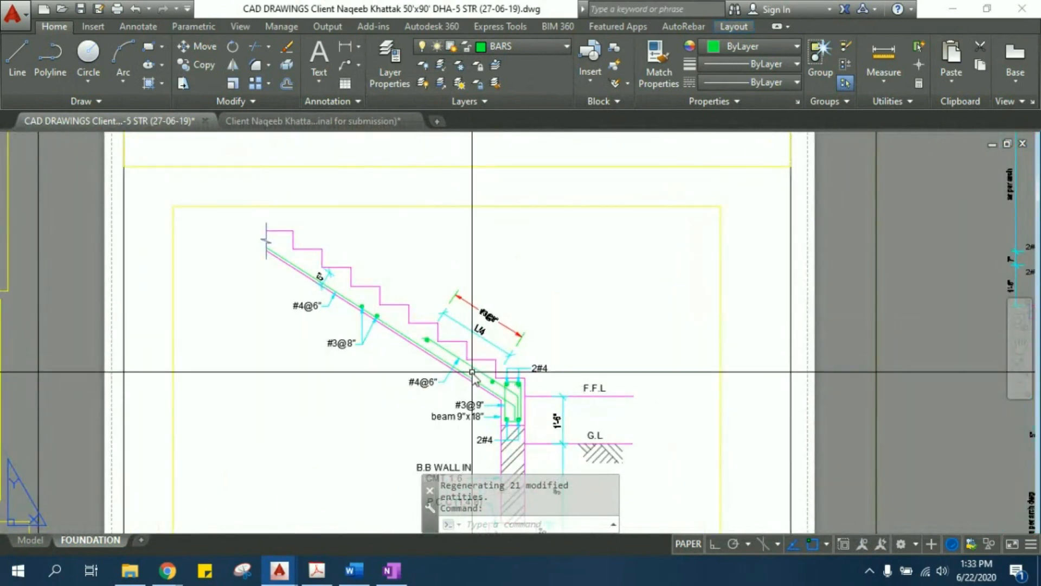
scroll(468, 347, "up", 4)
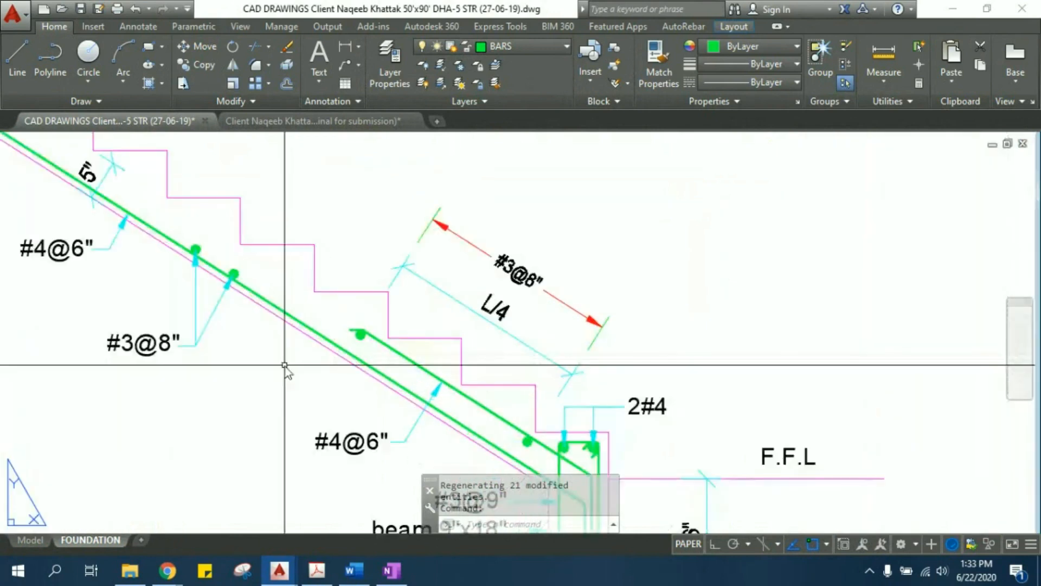
middle_click_drag(285, 364, 406, 373)
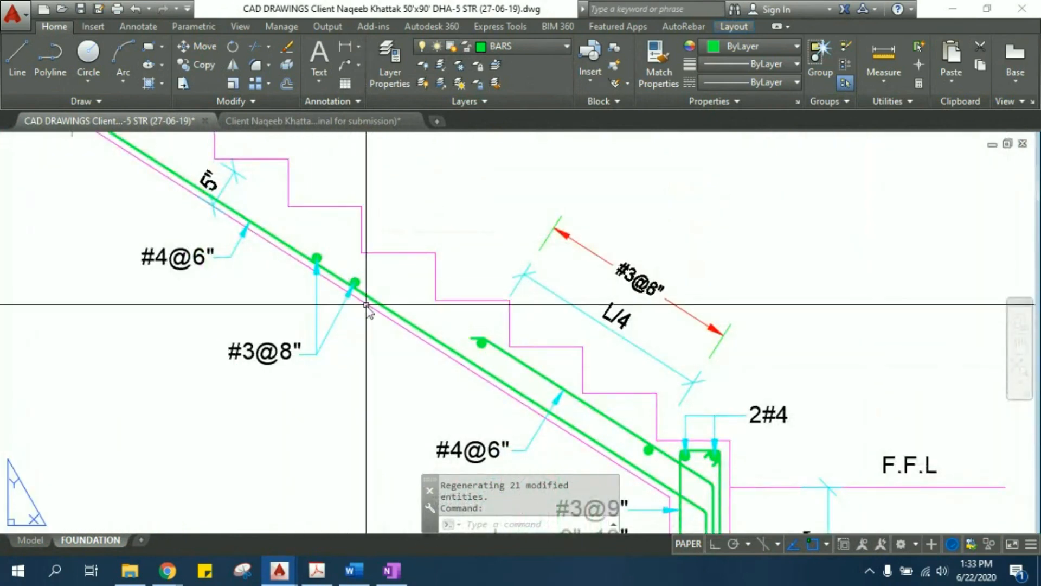
scroll(358, 295, "down", 3)
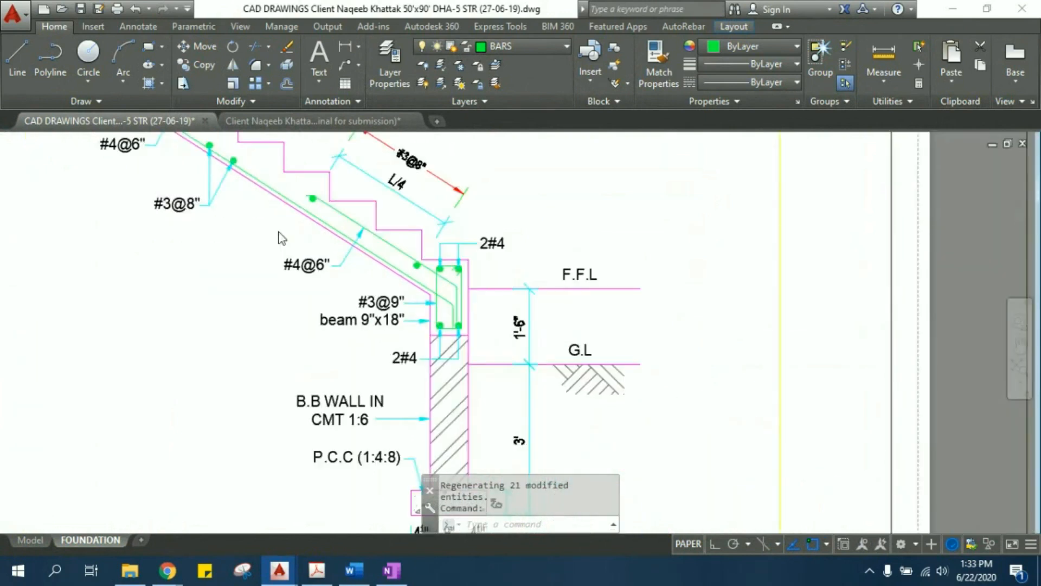
middle_click_drag(394, 410, 326, 274)
- Go to the last sheet and view the section of the underground water tank
scroll(327, 274, "down", 5)
middle_click_drag(743, 316, 529, 350)
scroll(529, 352, "down", 4)
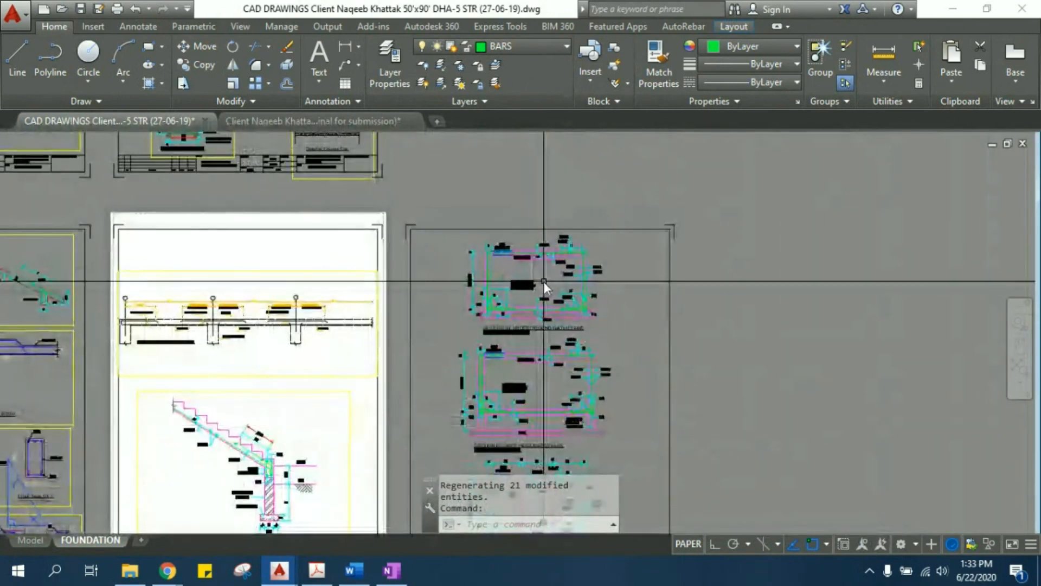
scroll(544, 356, "up", 3)
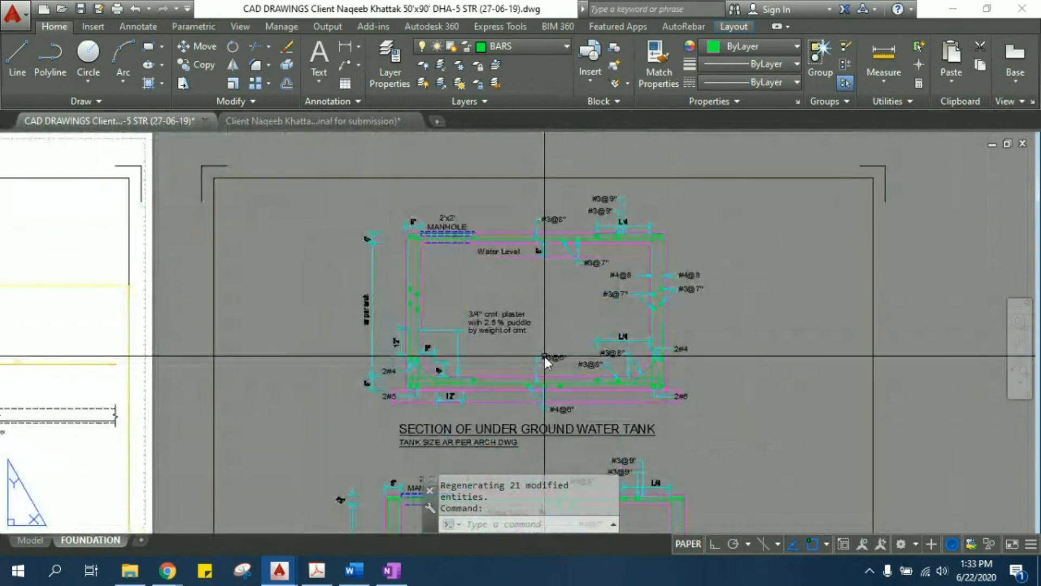
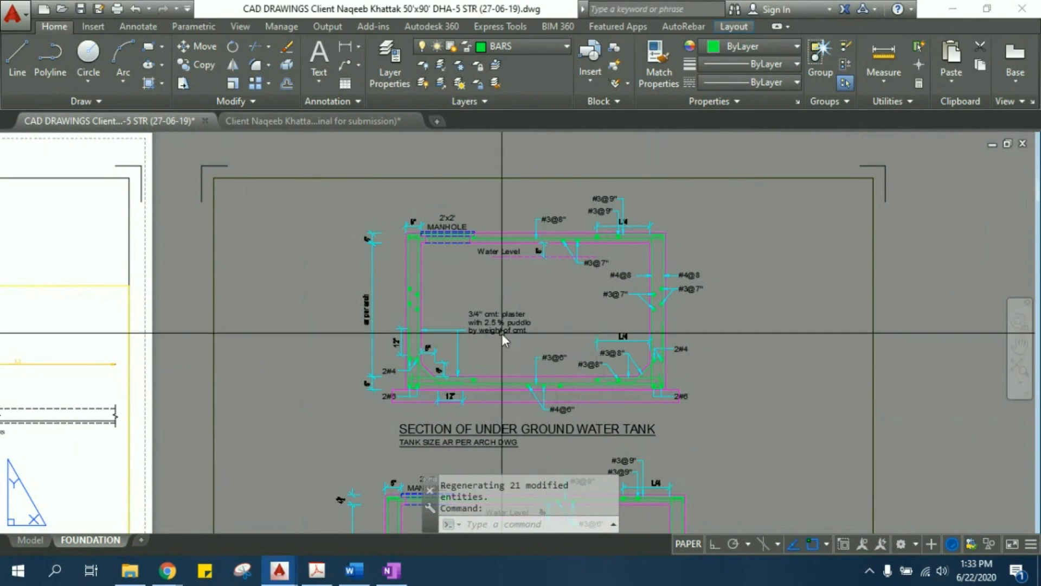
- View all the sheets of the FOUNDATION layout together
scroll(636, 336, "down", 2)
scroll(586, 328, "down", 3)
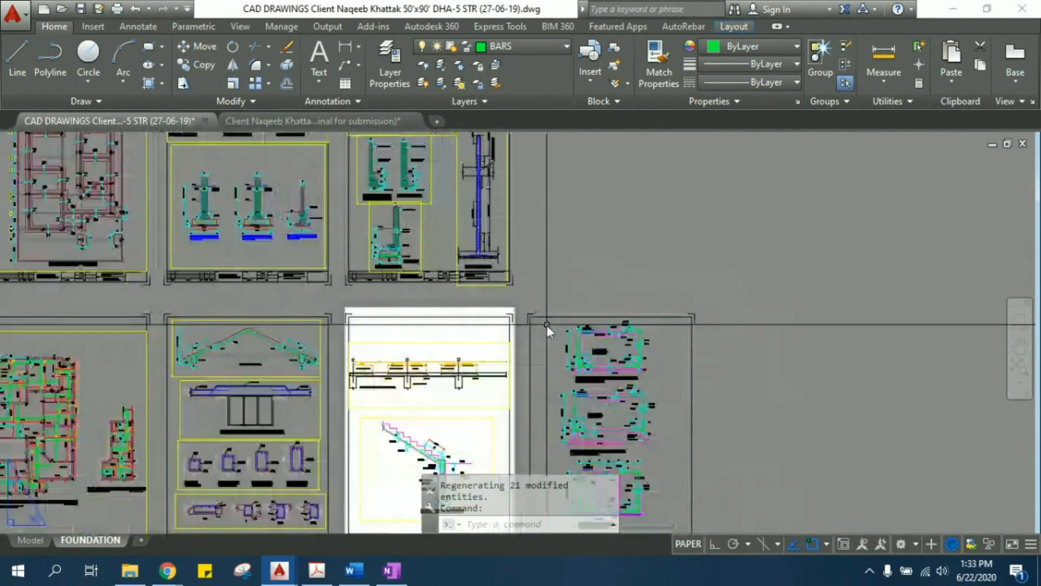
scroll(547, 324, "down", 2)
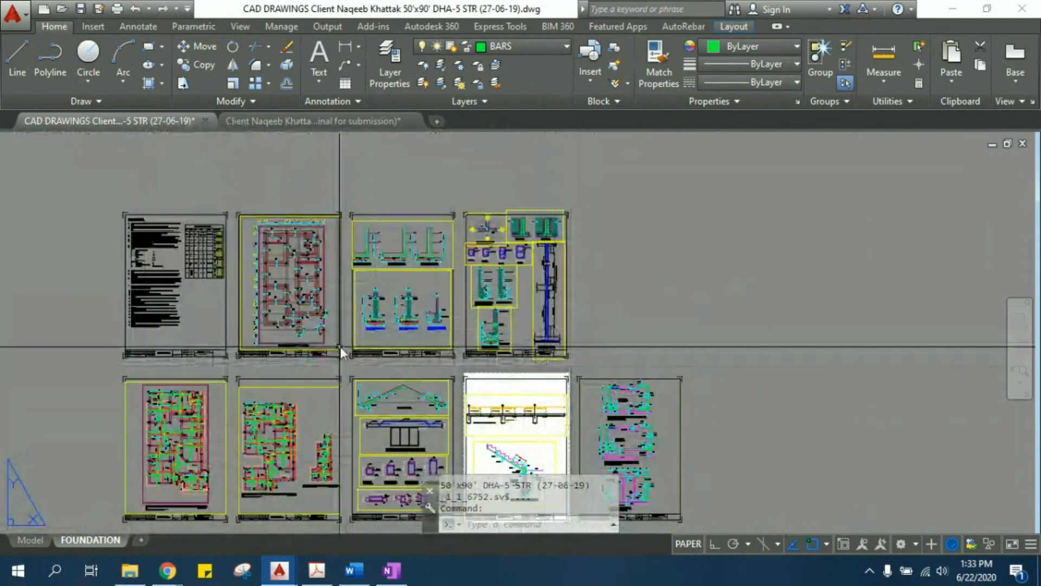
middle_click_drag(342, 353, 409, 296)
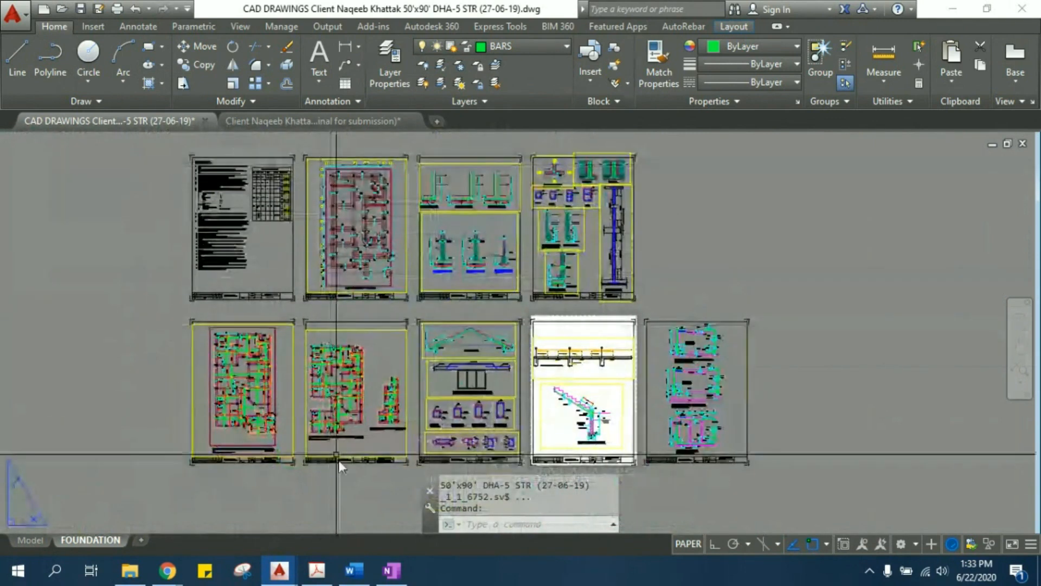
mouse_move(254, 125)
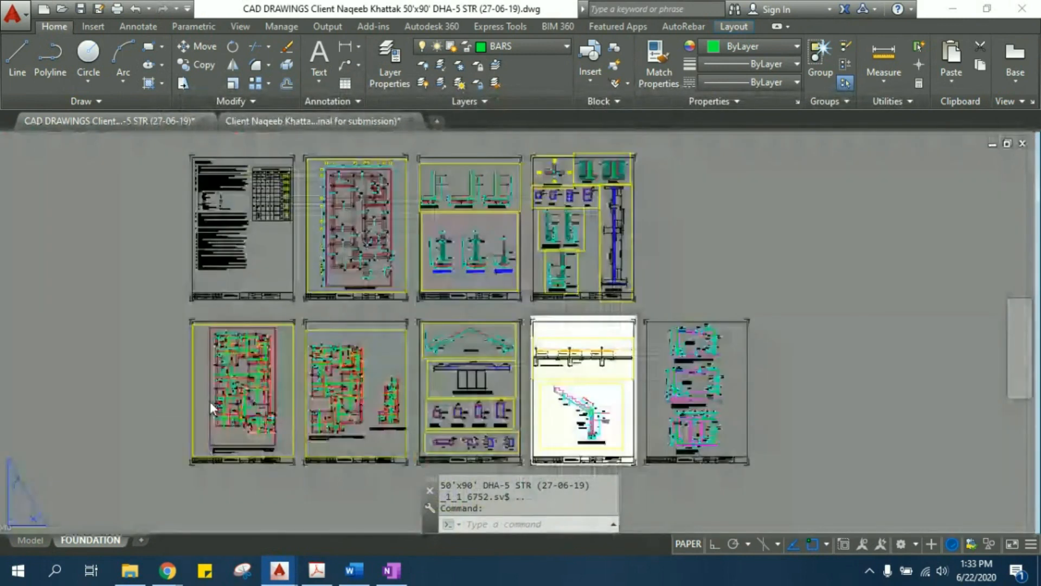
- Switch to File Explorer and open the drawing Str.Drwgs 29-07-15.dwg from the Masjid G7 Frame Structure folder
left_click(948, 8)
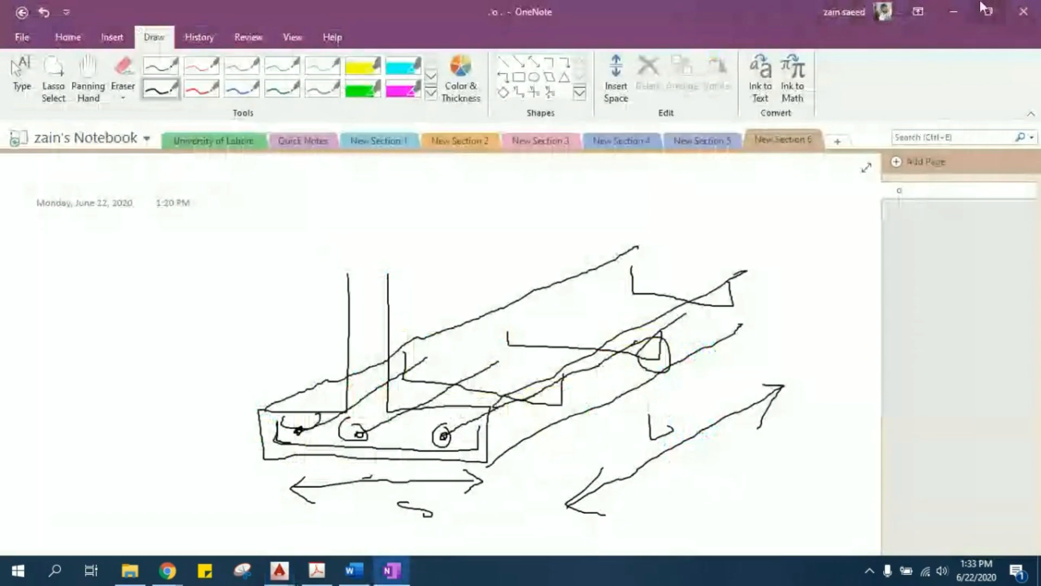
left_click(130, 570)
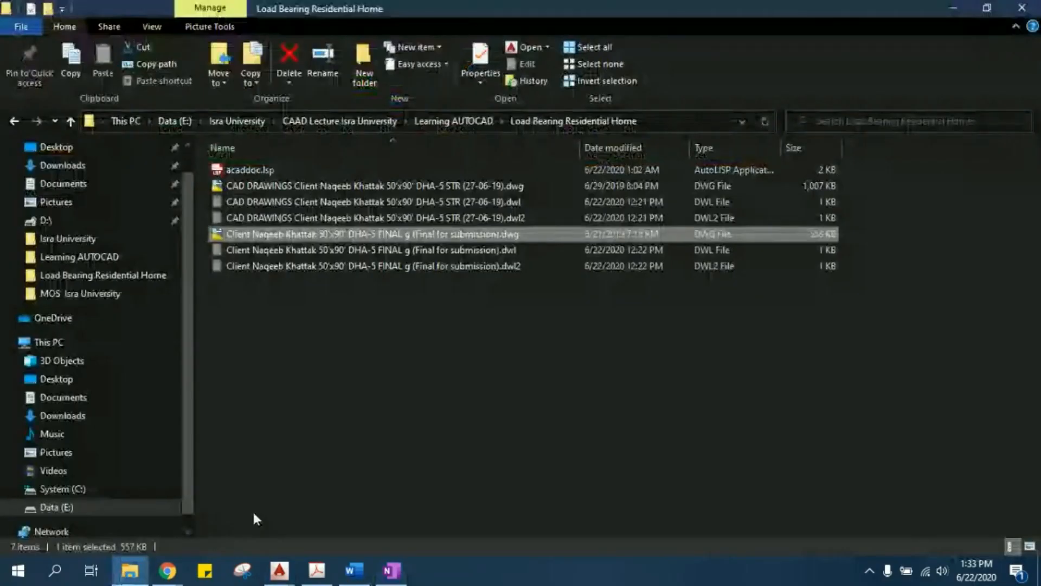
left_click(13, 121)
left_click(258, 188)
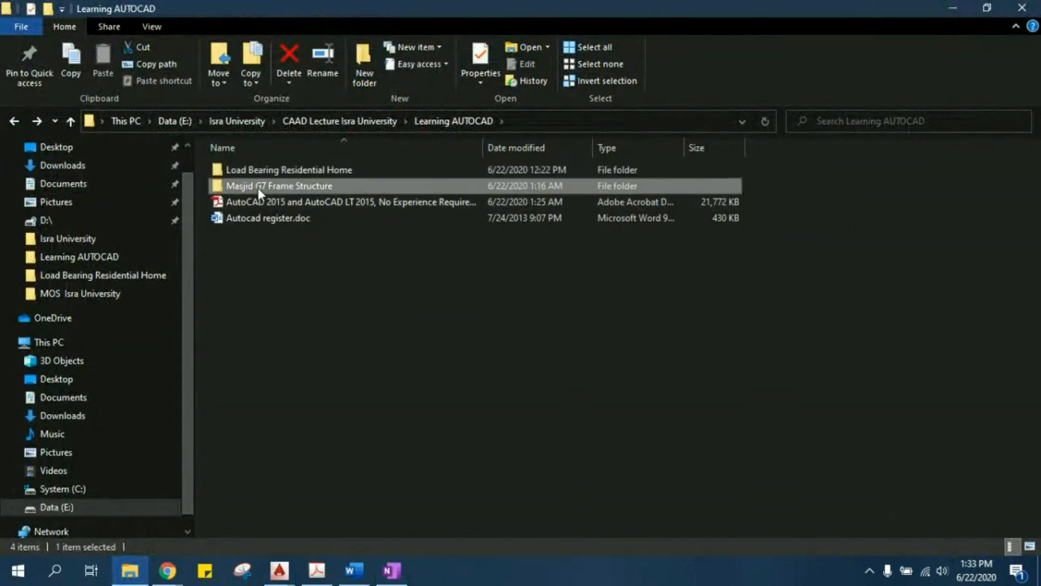
double_click(258, 187)
double_click(257, 198)
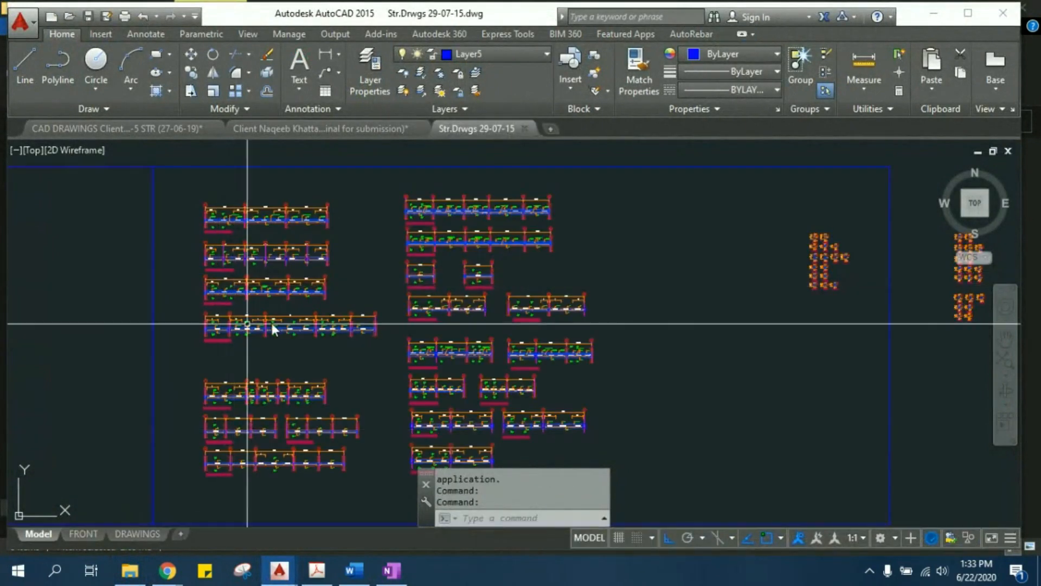
- Examine the basement floor beam layout plan, including the columns and beam size labels along its upper grid lines
scroll(517, 352, "down", 5)
middle_click_drag(398, 221, 419, 398)
scroll(314, 348, "up", 5)
scroll(314, 241, "up", 5)
middle_click_drag(240, 258, 281, 392)
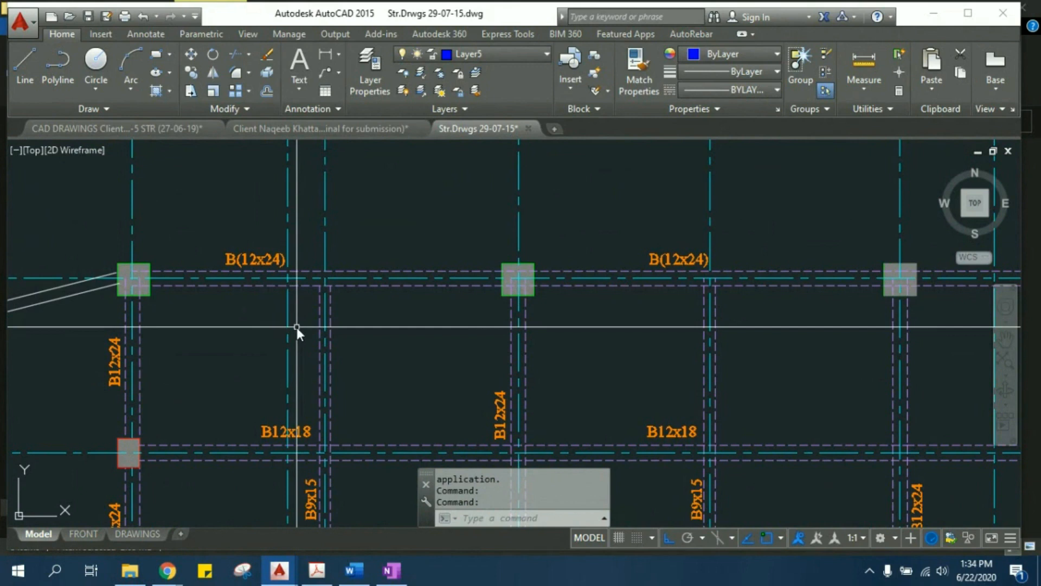
scroll(297, 325, "down", 5)
scroll(486, 223, "up", 2)
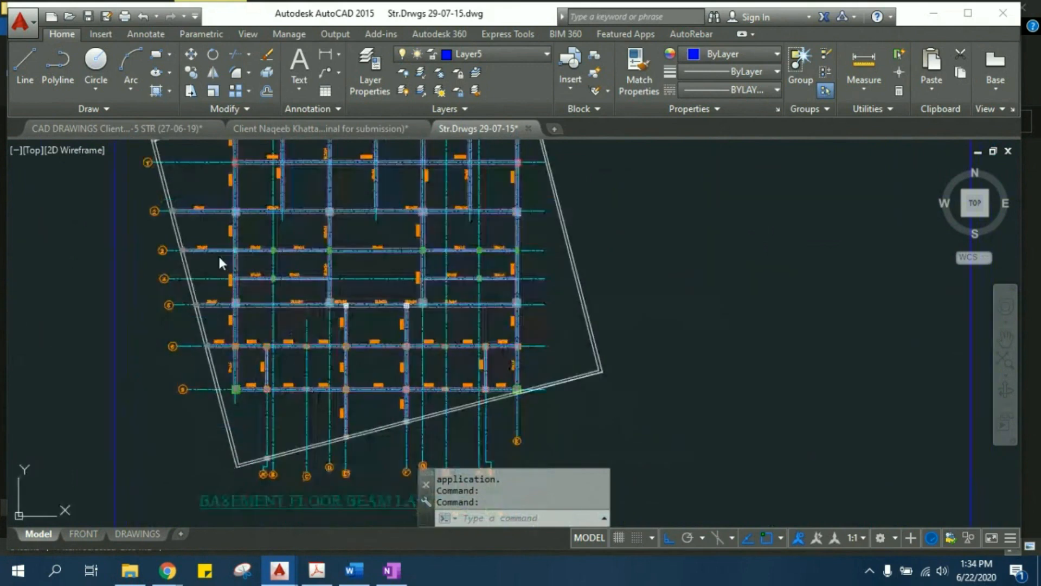
- Examine the longitudinal detail of the beam at grid 2, including its spans, reinforcement labels and section marks
scroll(486, 251, "down", 4)
scroll(539, 285, "up", 2)
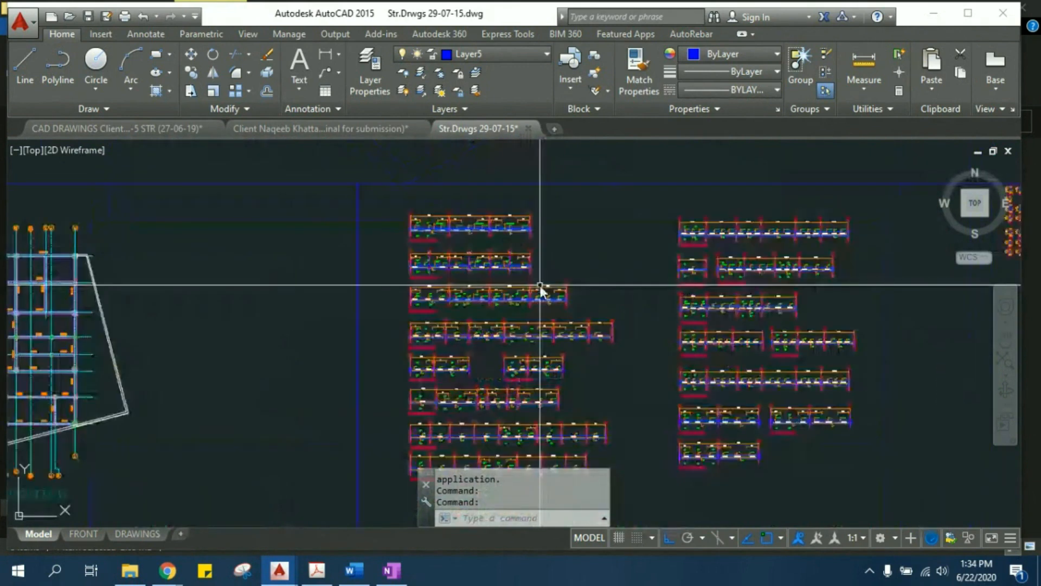
scroll(426, 314, "up", 4)
scroll(467, 399, "up", 3)
middle_click_drag(466, 400, 722, 398)
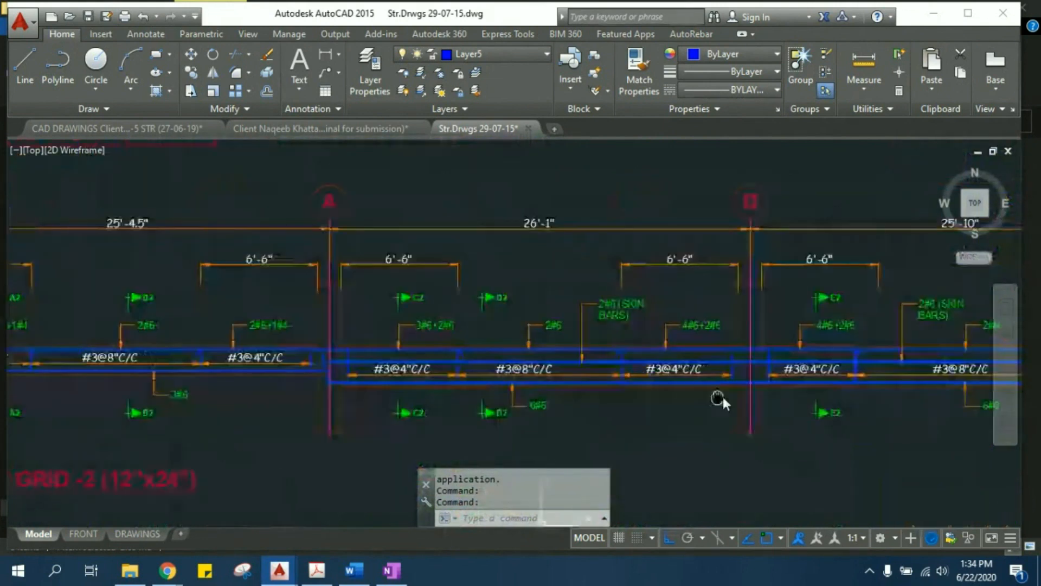
middle_click_drag(216, 330, 603, 330)
scroll(542, 388, "up", 3)
middle_click_drag(580, 364, 433, 342)
scroll(437, 271, "down", 3)
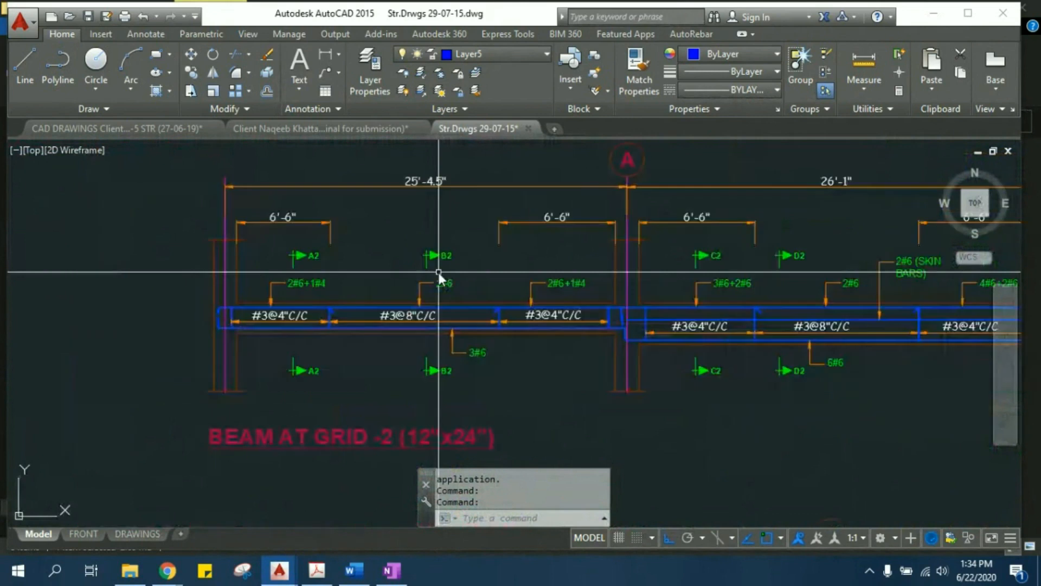
middle_click_drag(394, 250, 352, 281)
middle_click_drag(345, 337, 333, 380)
middle_click_drag(303, 281, 293, 333)
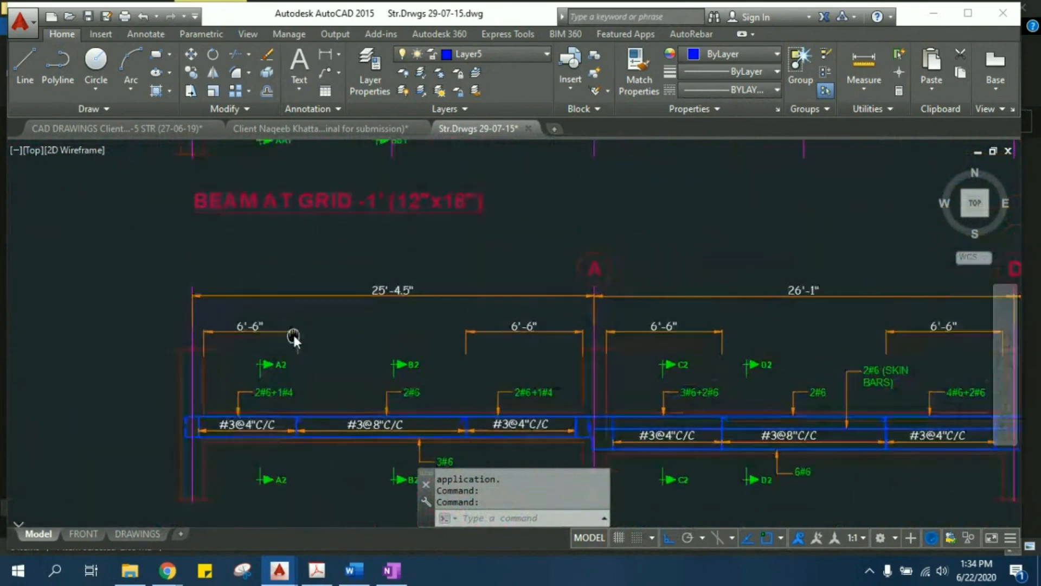
- Examine the numbered and lettered grid lines of the basement floor beam layout and the beams and columns on them
scroll(471, 321, "down", 5)
middle_click_drag(334, 290, 877, 352)
scroll(456, 320, "down", 2)
middle_click_drag(374, 291, 913, 234)
scroll(586, 326, "up", 2)
scroll(420, 184, "up", 2)
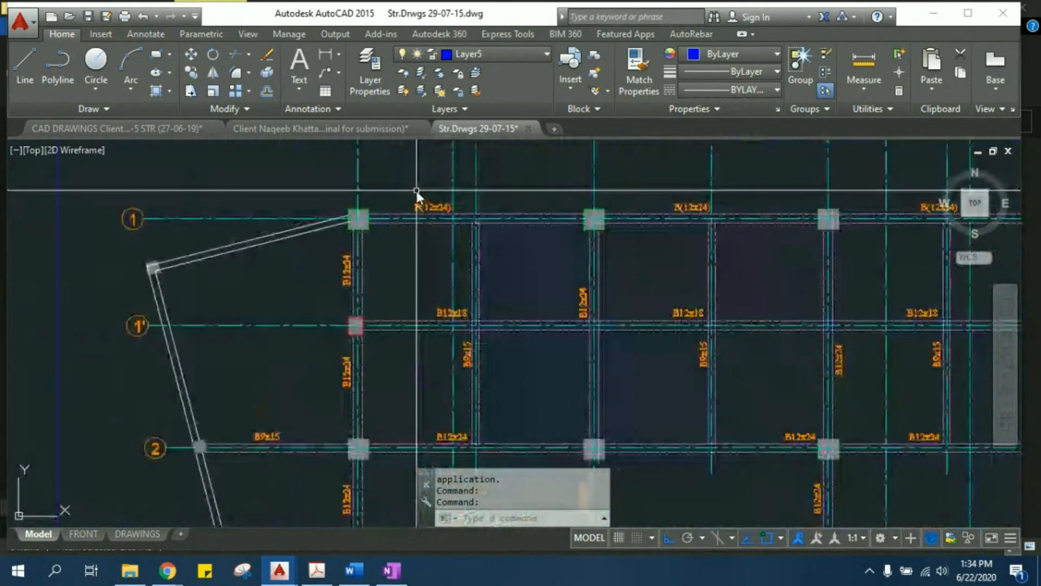
middle_click_drag(416, 190, 403, 341)
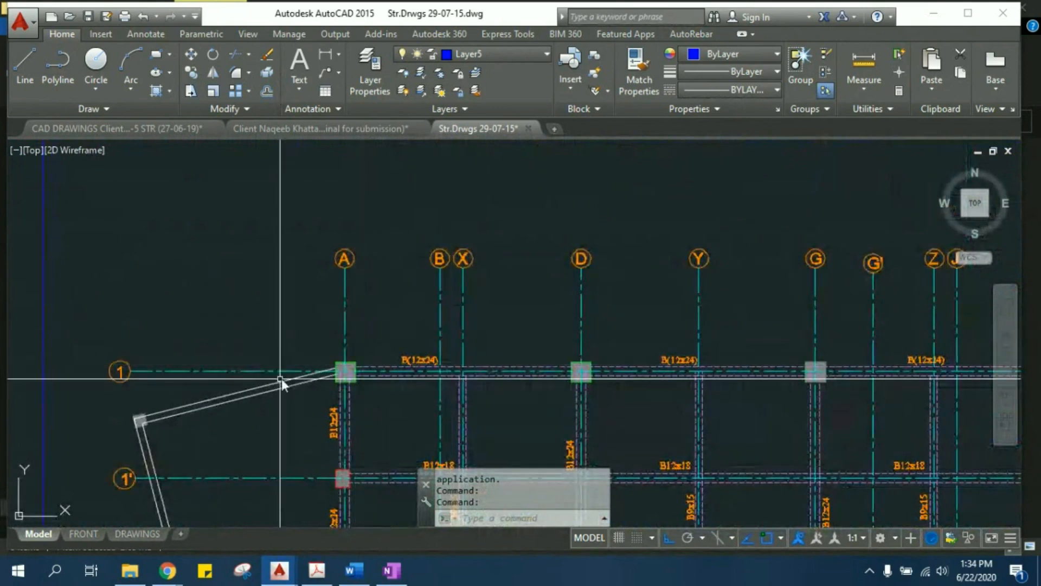
middle_click_drag(603, 378, 630, 306)
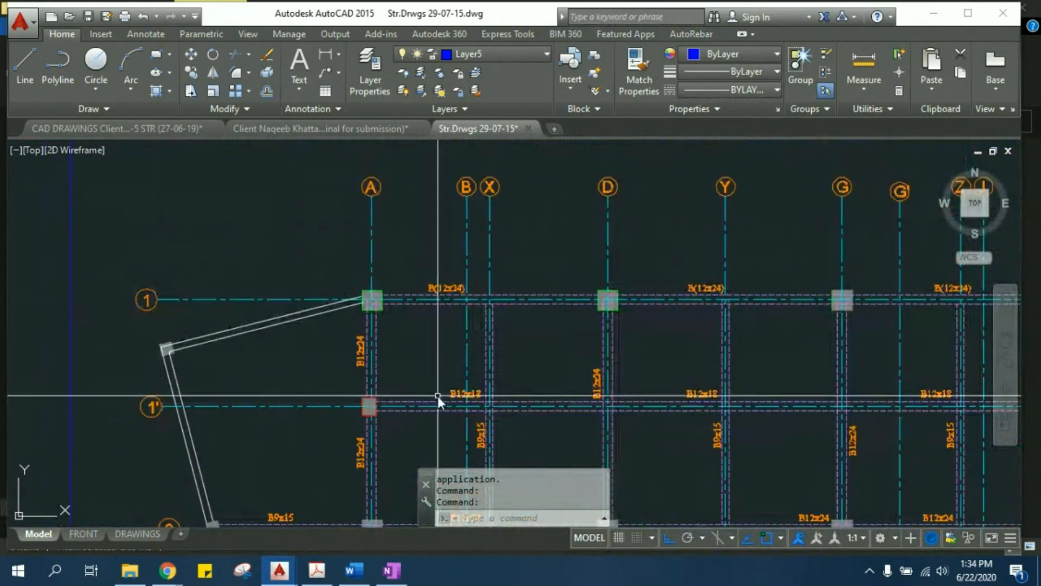
middle_click_drag(438, 396, 438, 245)
middle_click_drag(662, 341, 531, 247)
middle_click_drag(378, 395, 508, 301)
scroll(508, 301, "down", 2)
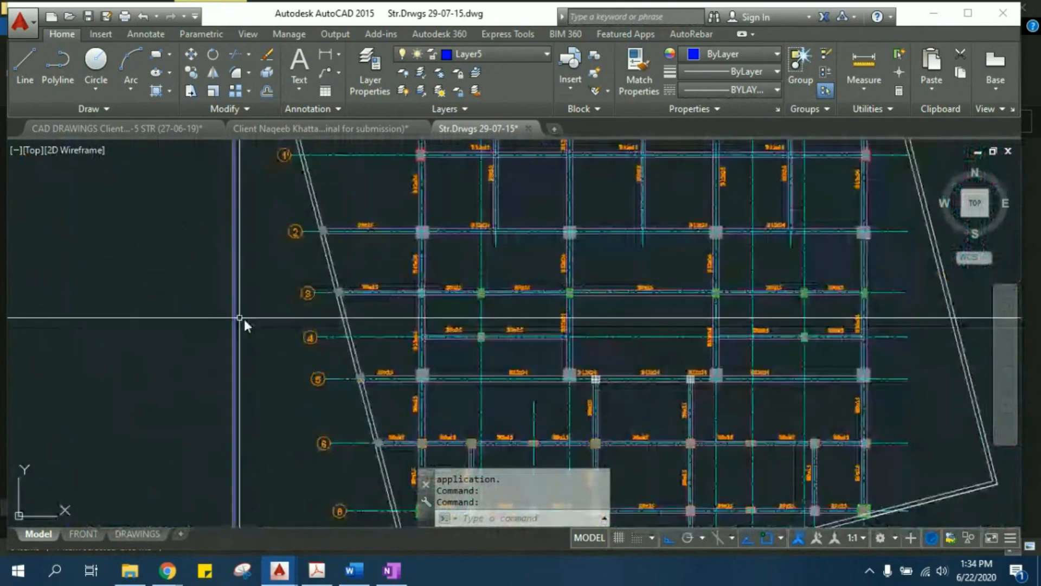
scroll(333, 478, "up", 4)
scroll(313, 215, "down", 4)
middle_click_drag(480, 307, 473, 490)
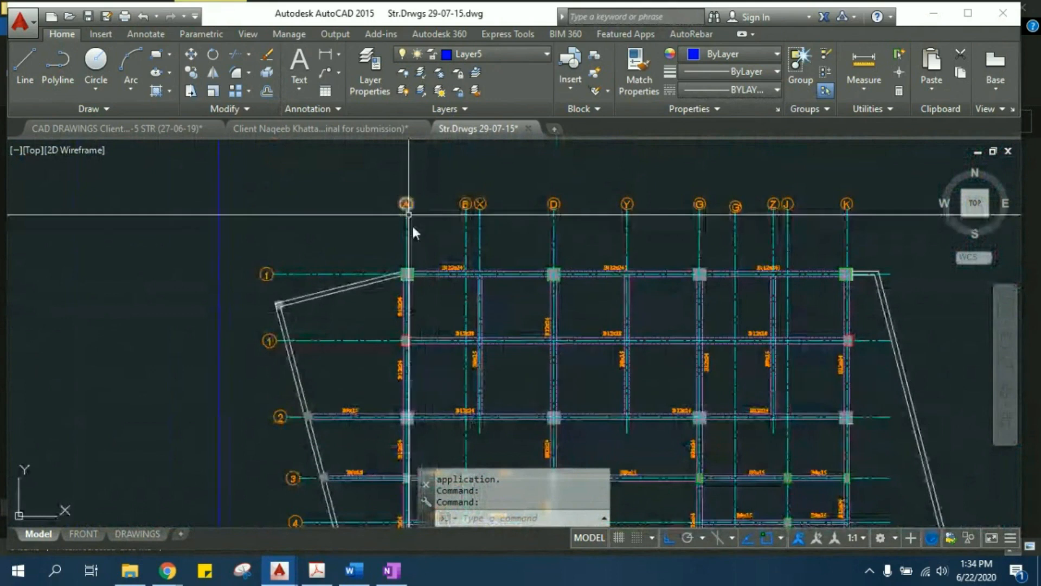
middle_click_drag(546, 392, 526, 323)
scroll(499, 374, "up", 4)
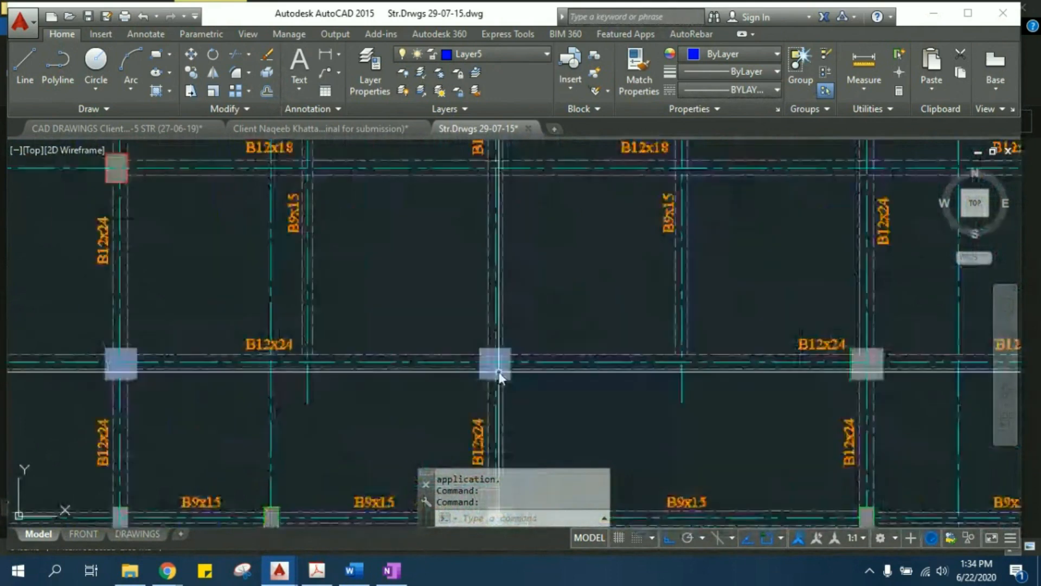
- Select the column where grid lines D and 2 cross and inspect its position in the beam layout
left_click(466, 320)
left_click(533, 402)
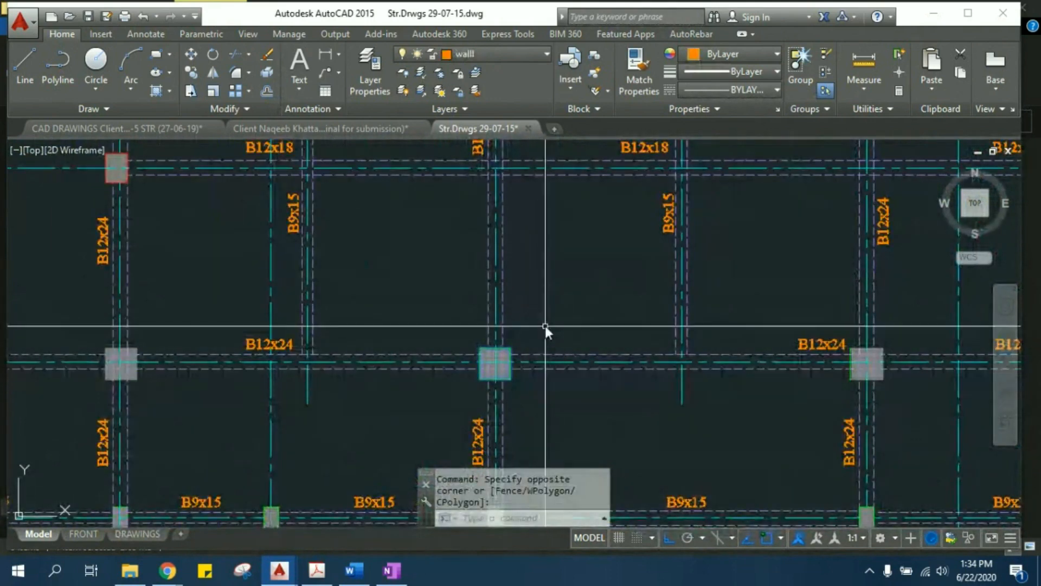
scroll(545, 347, "down", 3)
middle_click_drag(524, 391, 567, 409)
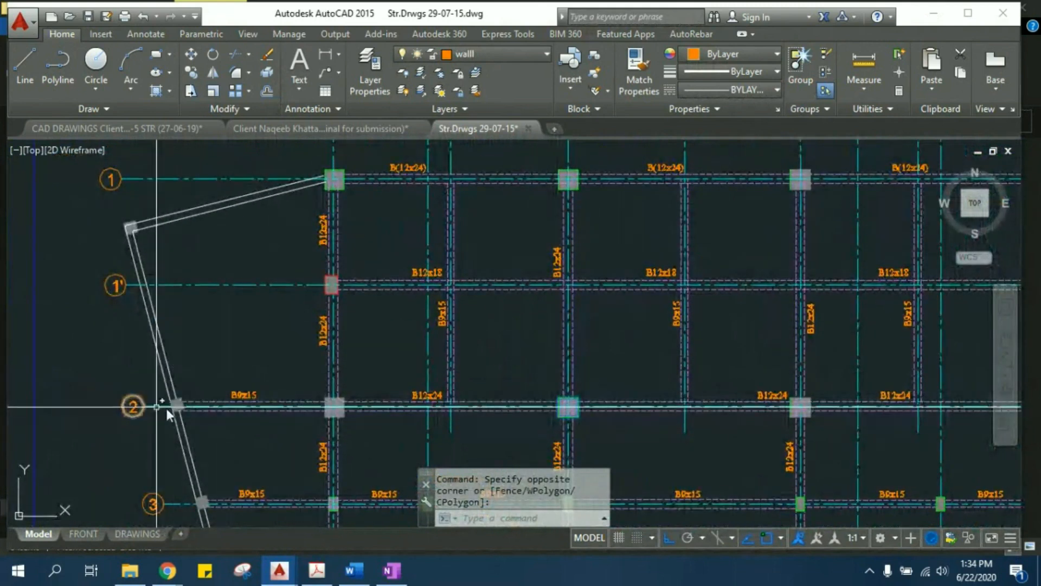
middle_click_drag(558, 402, 565, 434)
scroll(574, 160, "down", 2)
scroll(574, 159, "up", 2)
scroll(571, 158, "down", 2)
scroll(565, 378, "up", 2)
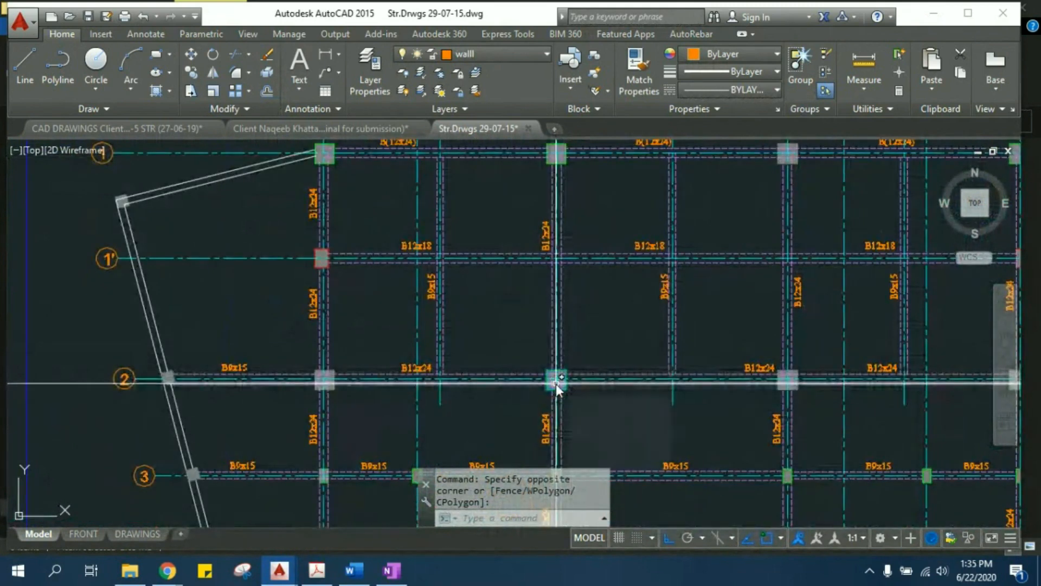
scroll(453, 379, "down", 4)
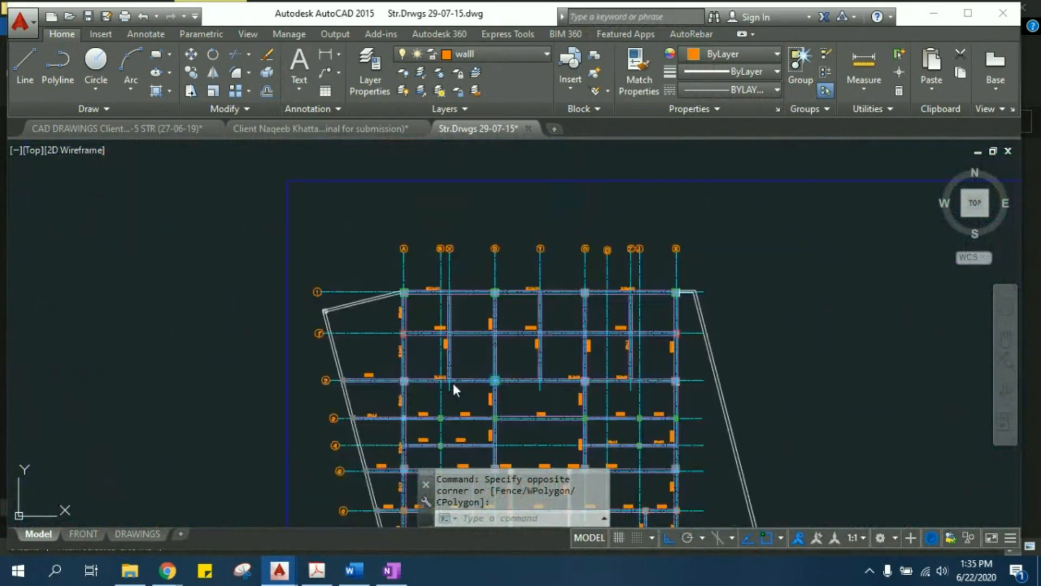
- Highlight the whole beam line along grid 2 with a window selection and clear the selection
left_click(285, 359)
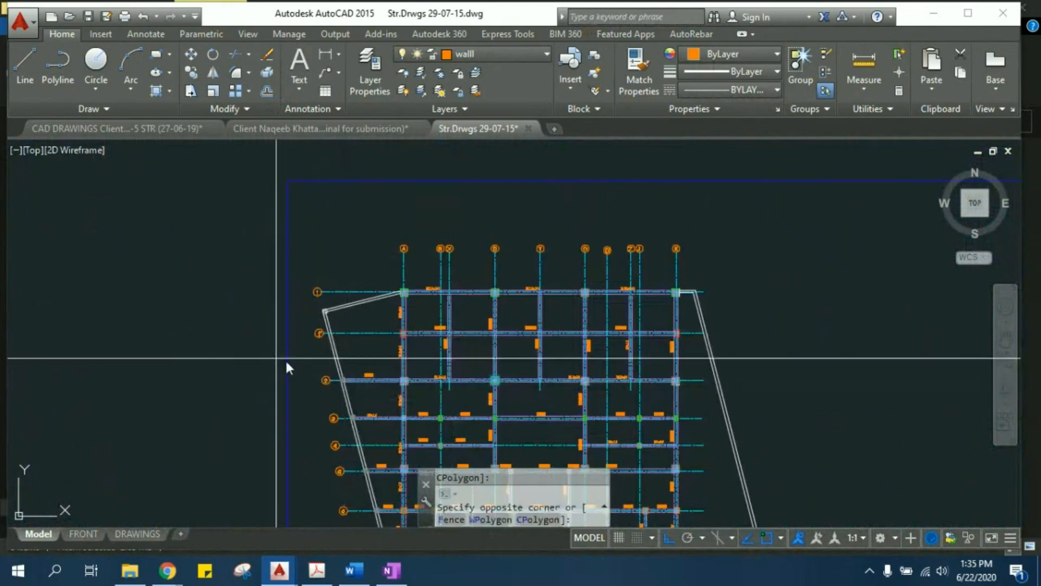
left_click(808, 393)
scroll(724, 405, "up", 4)
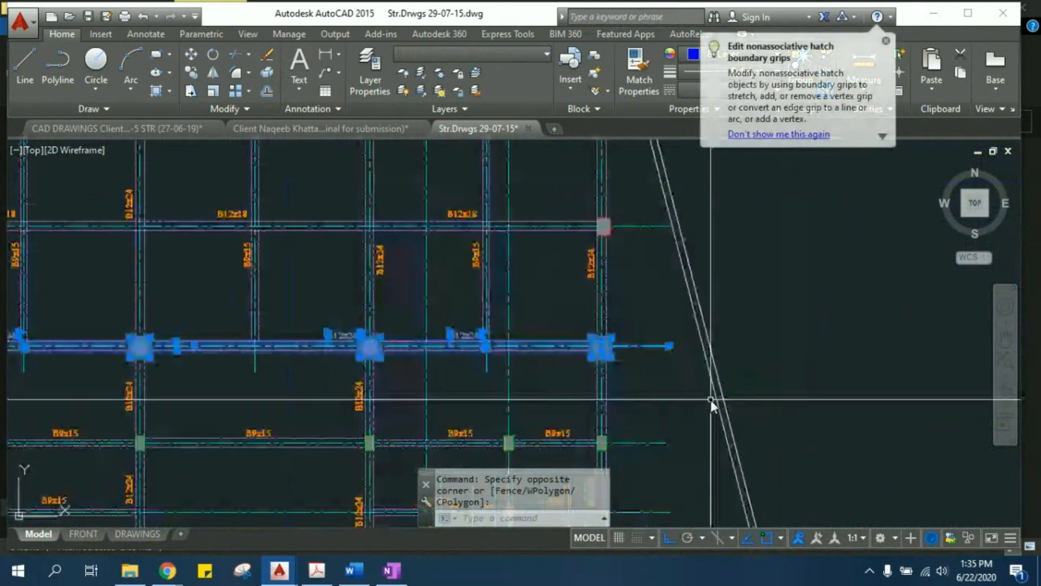
key("Escape")
- Try a window selection over the beam line along grid 1' and cancel it
scroll(433, 350, "up", 3)
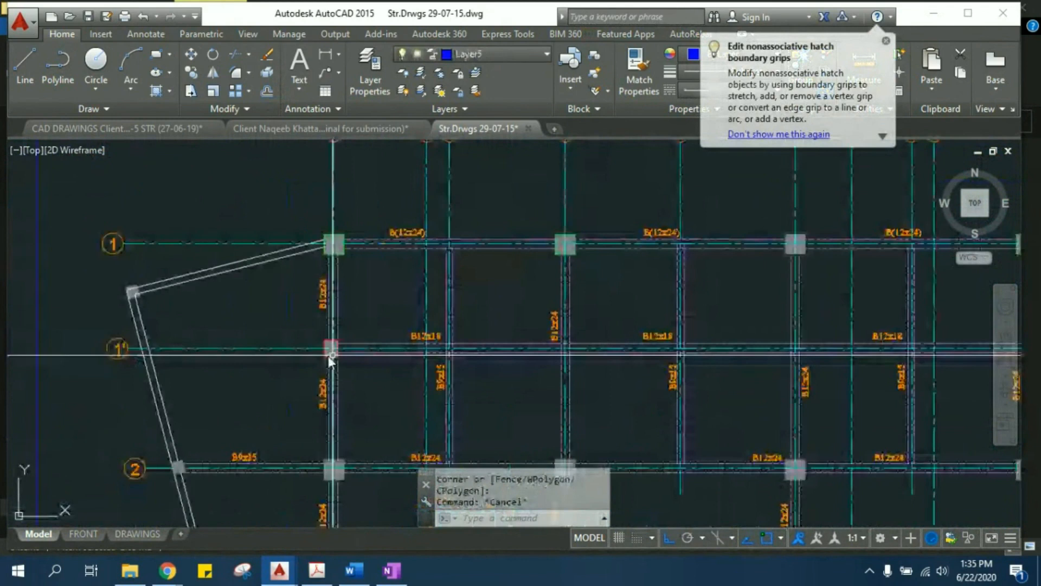
left_click(263, 325)
middle_click_drag(929, 368, 803, 362)
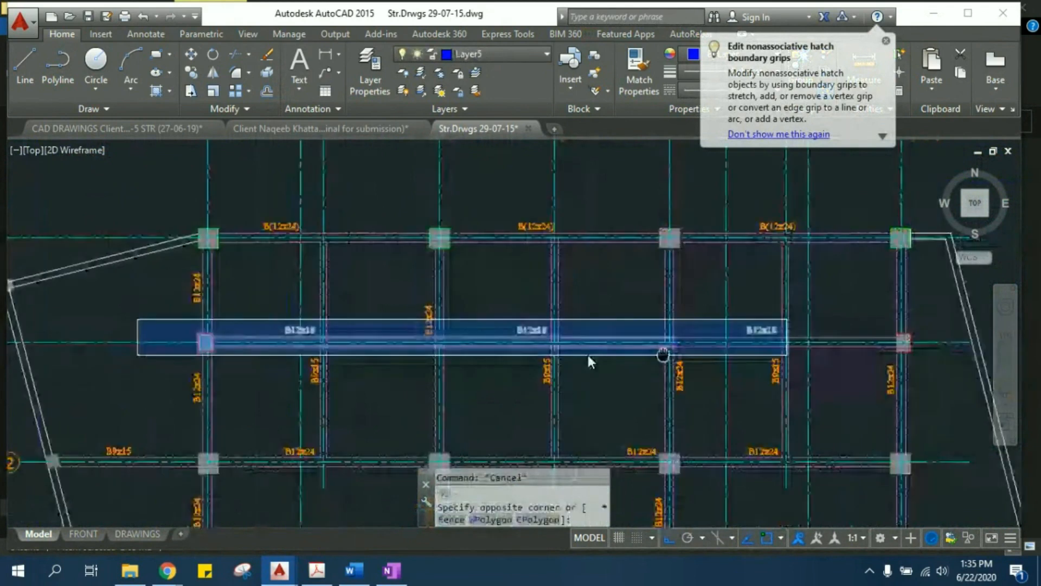
middle_click_drag(588, 356, 385, 357)
key("Escape")
key("Escape")
- Examine the longitudinal detail of the beam at grid 1, including its spans between grids A and K and reinforcement labels
scroll(661, 370, "down", 5)
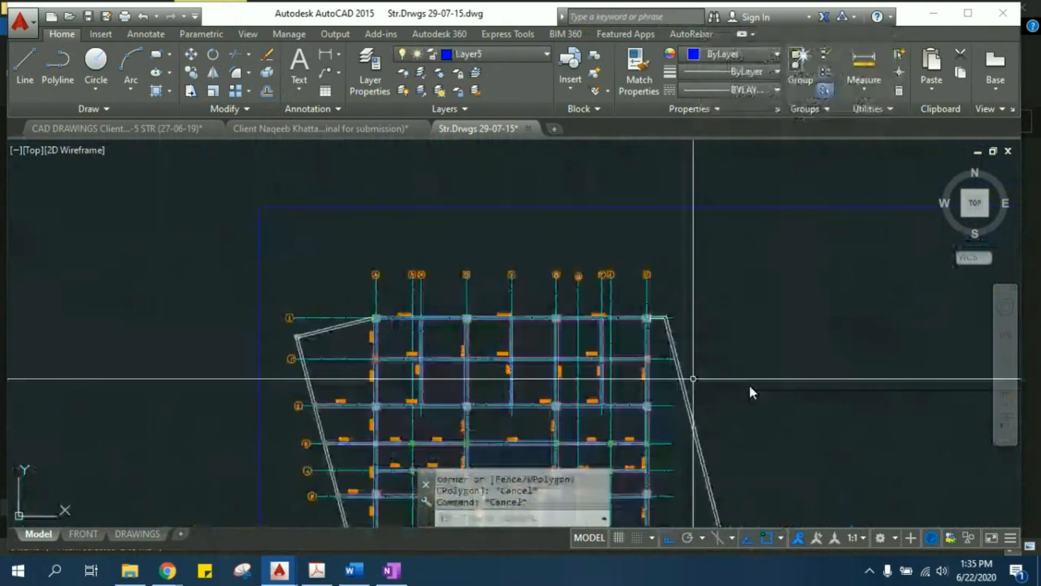
scroll(749, 383, "down", 3)
middle_click_drag(797, 391, 181, 193)
scroll(343, 215, "up", 2)
middle_click_drag(343, 217, 341, 443)
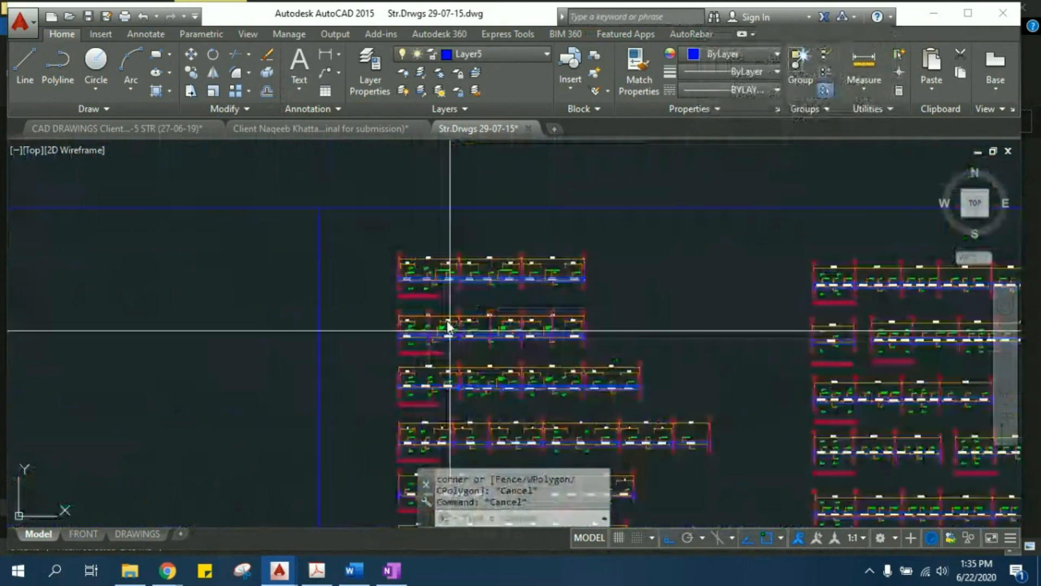
scroll(448, 325, "up", 8)
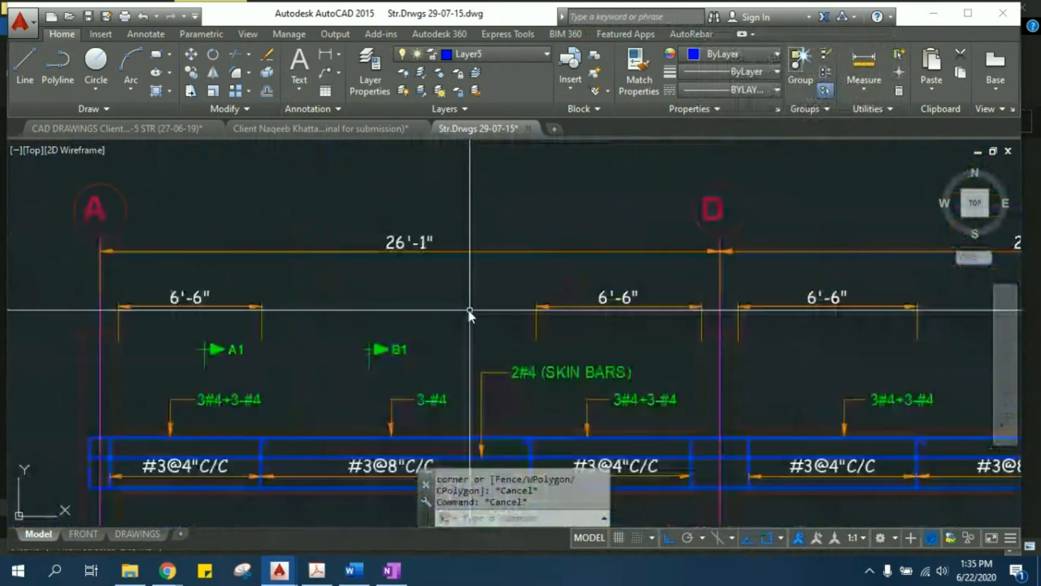
middle_click_drag(449, 299, 537, 268)
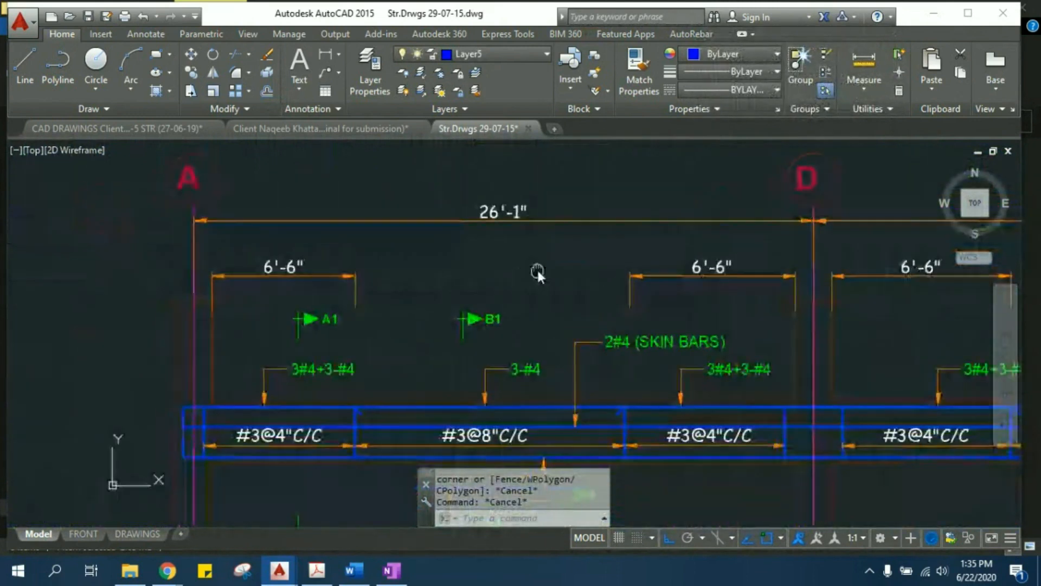
scroll(536, 269, "down", 4)
middle_click_drag(753, 341, 467, 314)
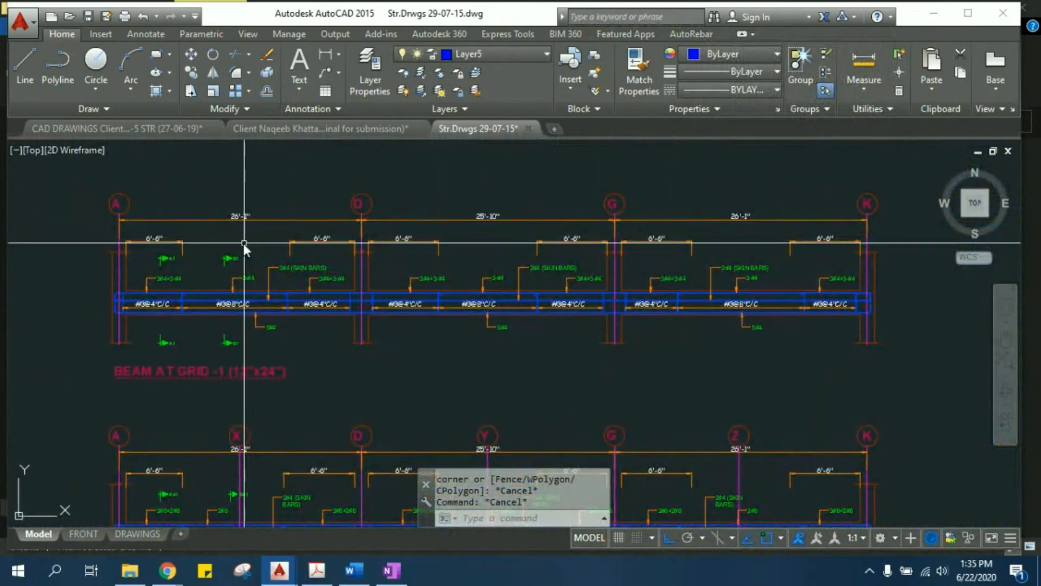
middle_click_drag(427, 239, 433, 274)
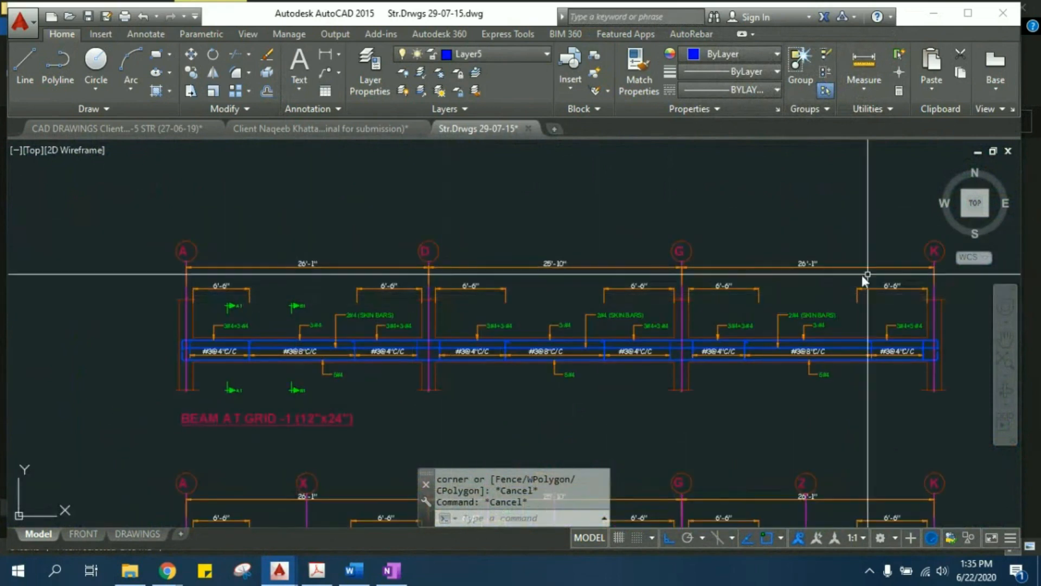
scroll(295, 281, "up", 2)
middle_click_drag(304, 315, 344, 297)
scroll(336, 203, "up", 2)
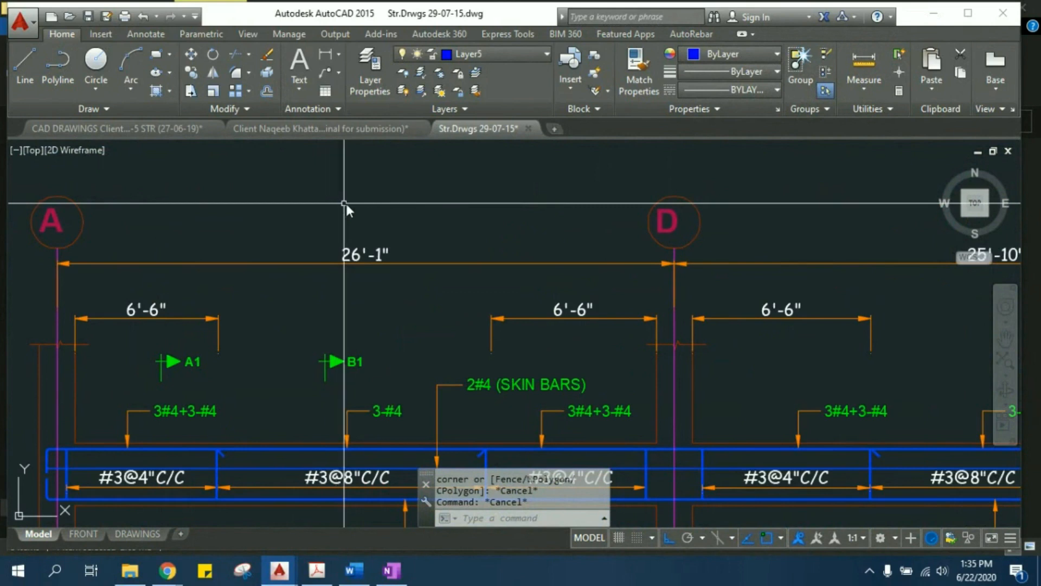
- Stretch the grid A end of the Beam at Grid -1 detail 5' outward, away from grid D, using a crossing selection
scroll(395, 206, "down", 2)
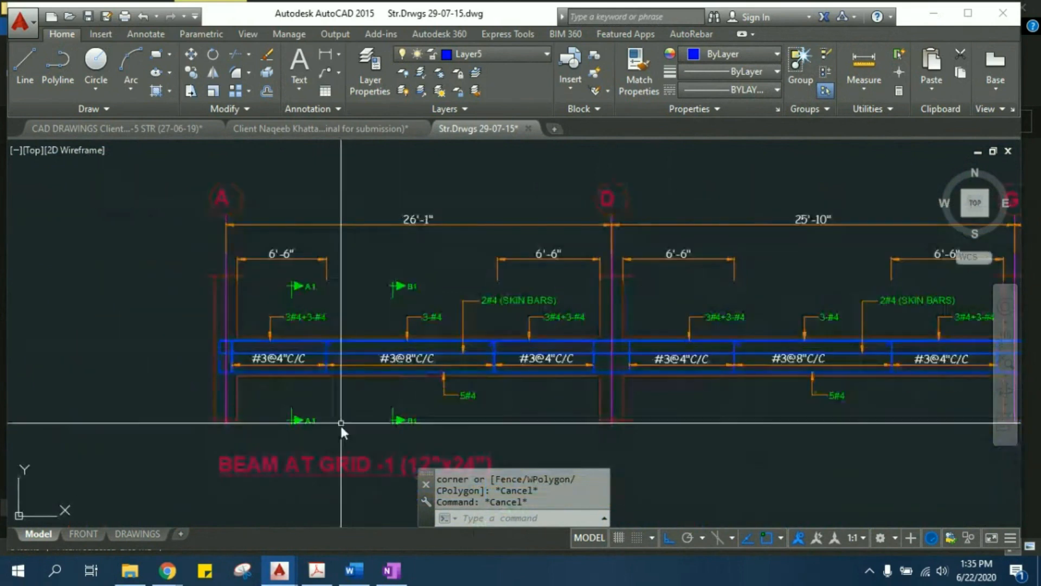
left_click(361, 448)
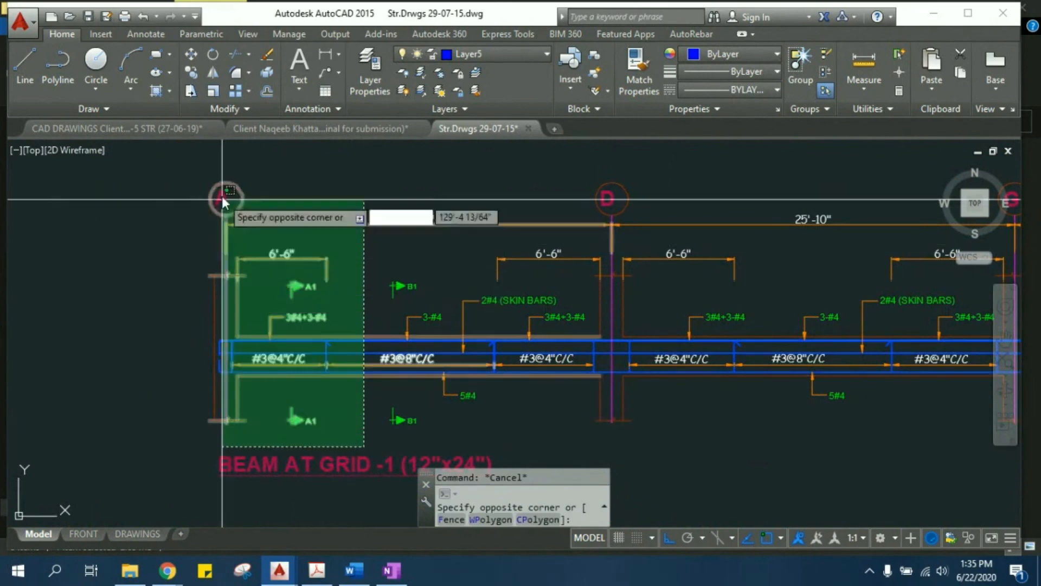
left_click(169, 172)
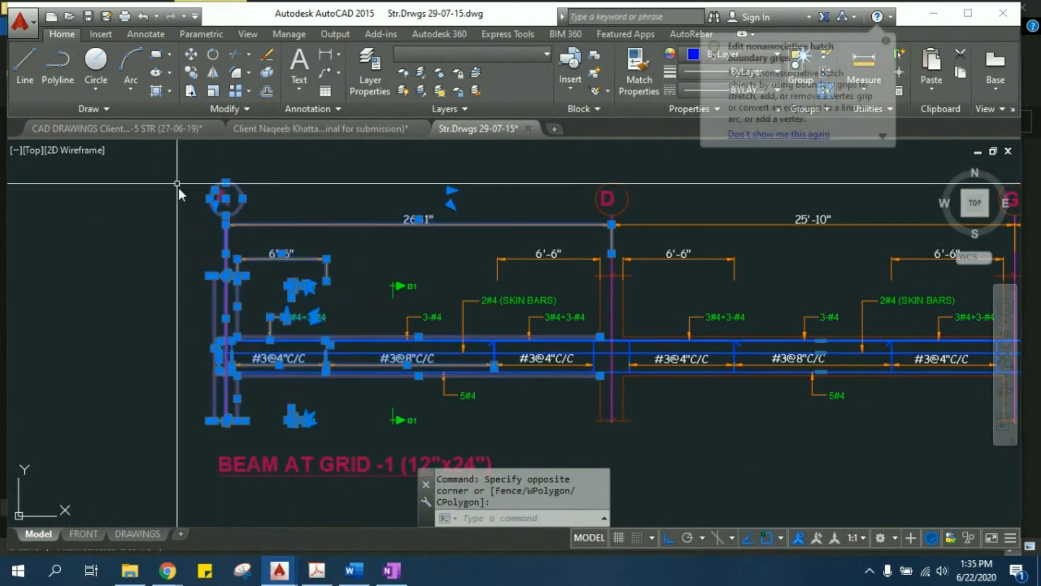
middle_click_drag(269, 237, 293, 264)
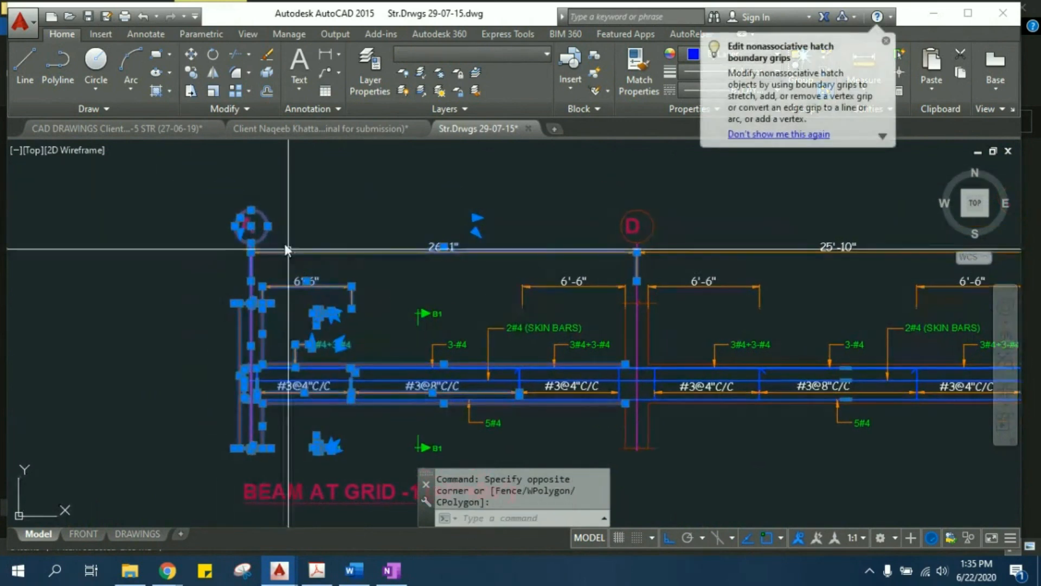
left_click(190, 94)
scroll(237, 379, "up", 4)
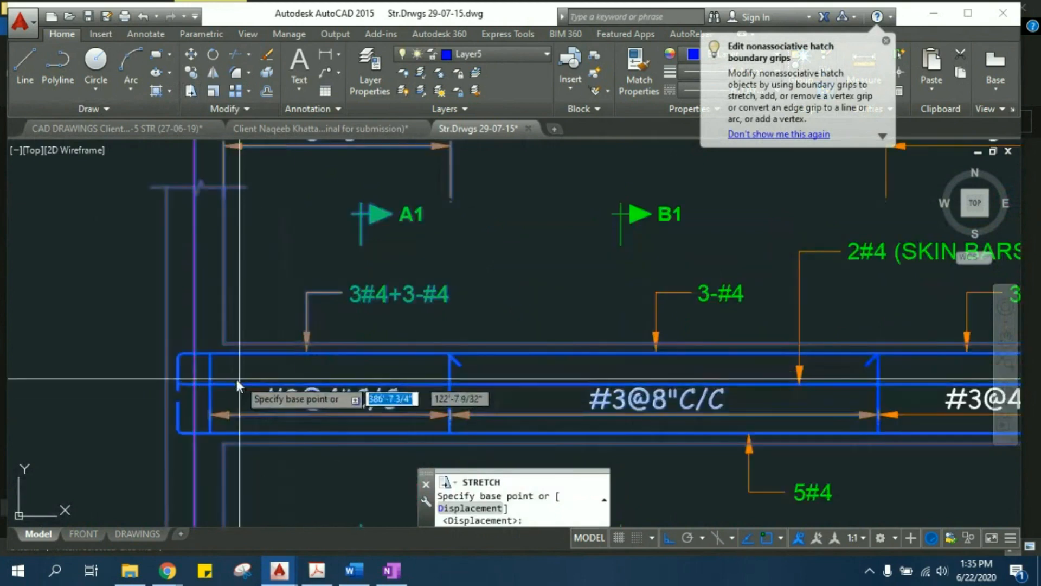
left_click(223, 342)
scroll(261, 331, "down", 3)
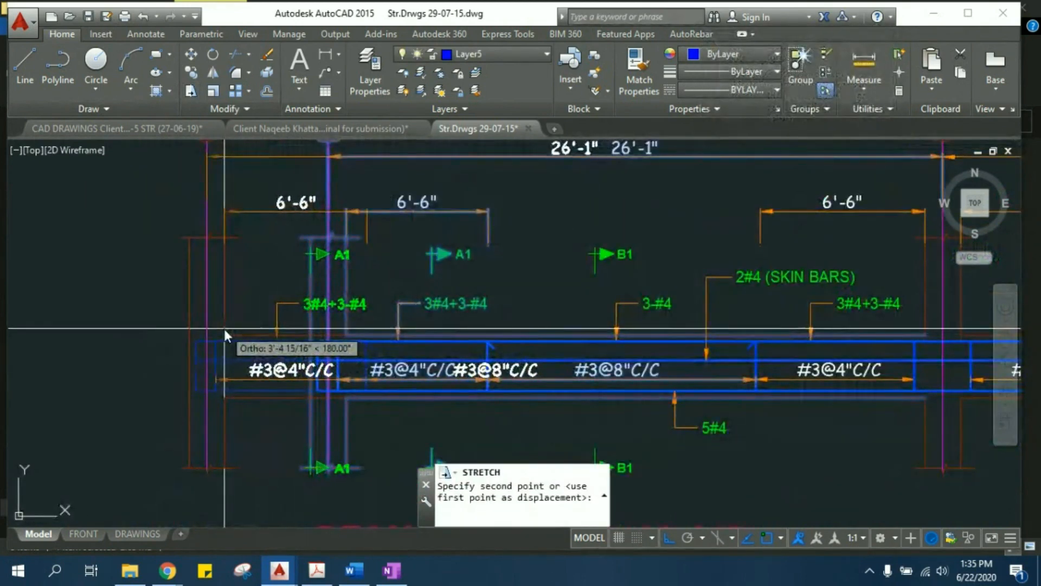
type("5")
key("Return")
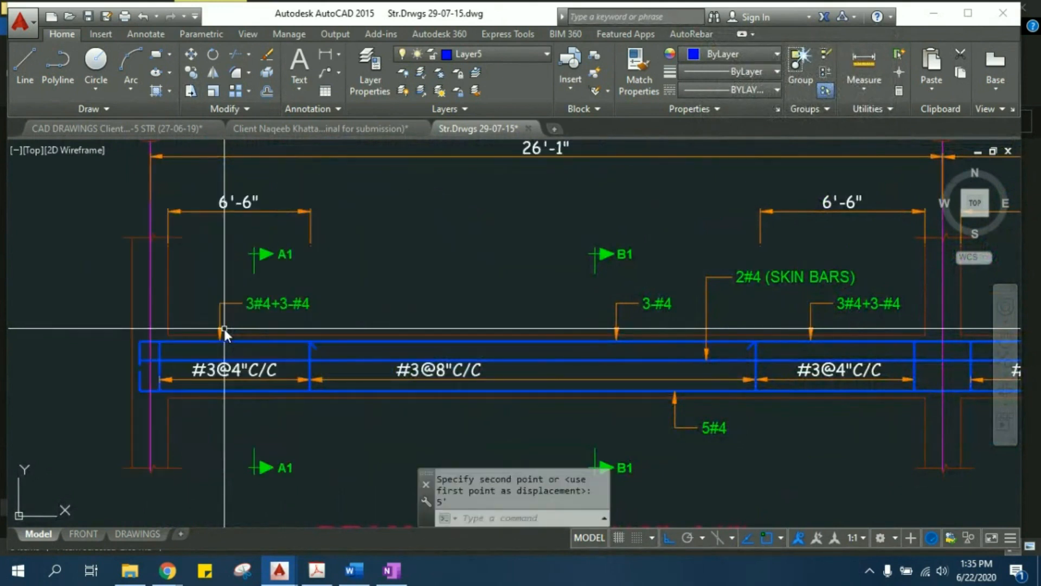
- Edit the text of the span dimension between grids A and D on the grid 1 beam to read 30'-1"
scroll(239, 323, "down", 5)
scroll(328, 303, "up", 4)
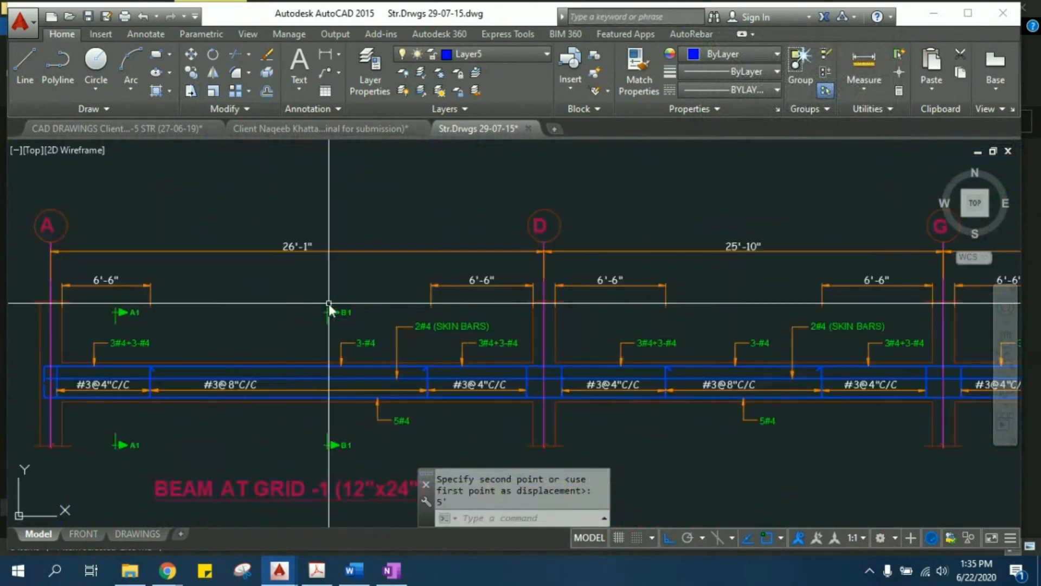
middle_click_drag(297, 262, 425, 255)
scroll(419, 241, "up", 2)
left_click(424, 240)
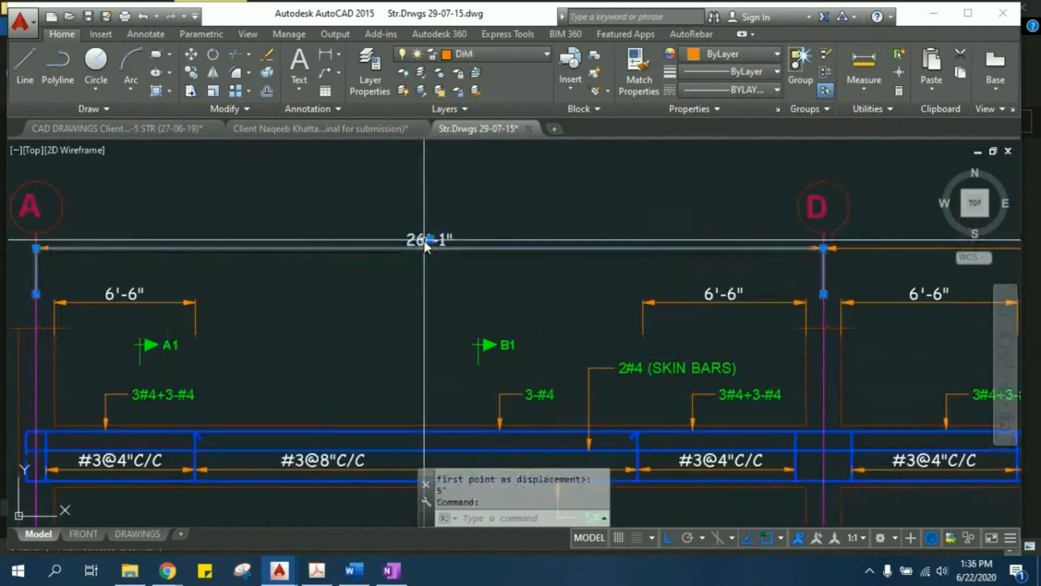
key("Escape")
type("ED")
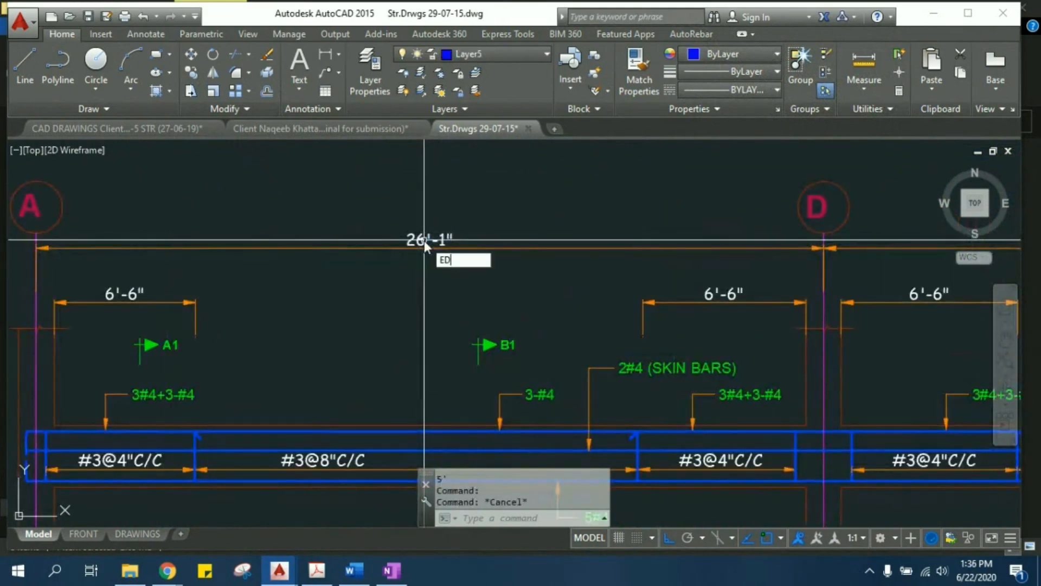
key("Return")
left_click(423, 240)
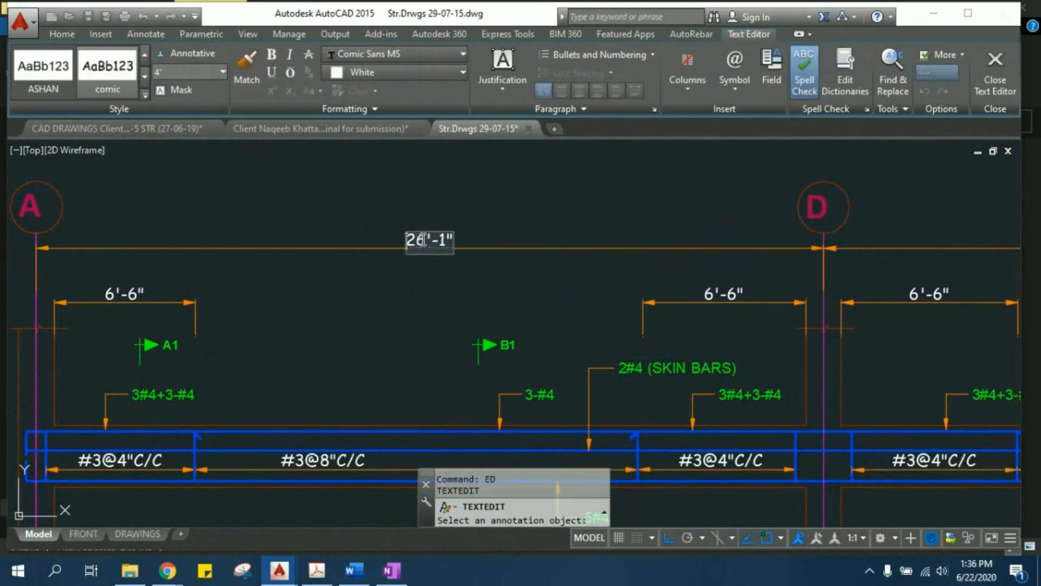
type("30")
left_click(426, 282)
scroll(429, 279, "down", 1)
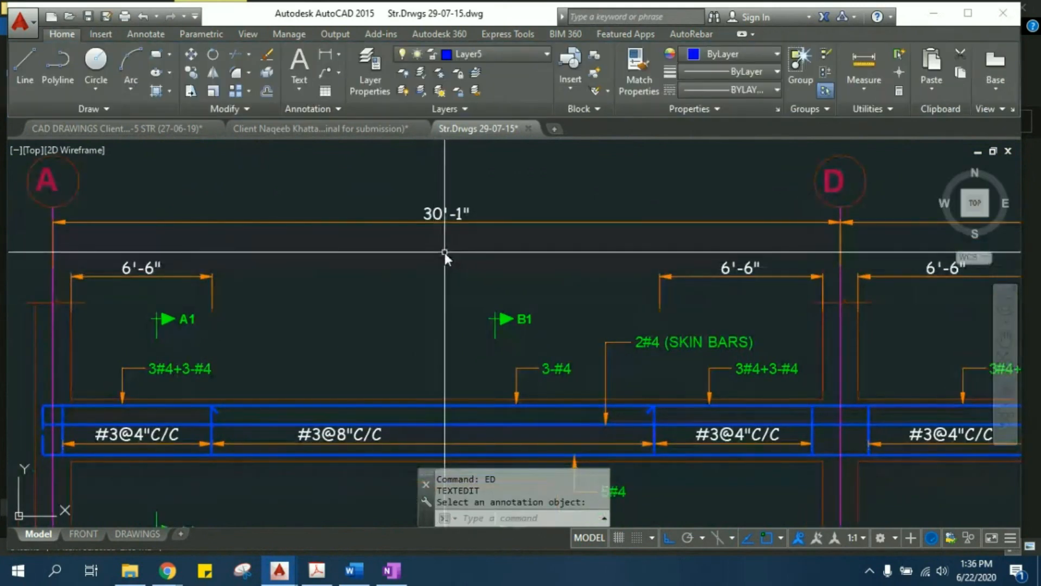
- Examine the stretched grid 1 beam detail, checking its spans, dimensions and bar labels against the neighbouring beam details
scroll(442, 258, "down", 2)
middle_click_drag(497, 328, 385, 302)
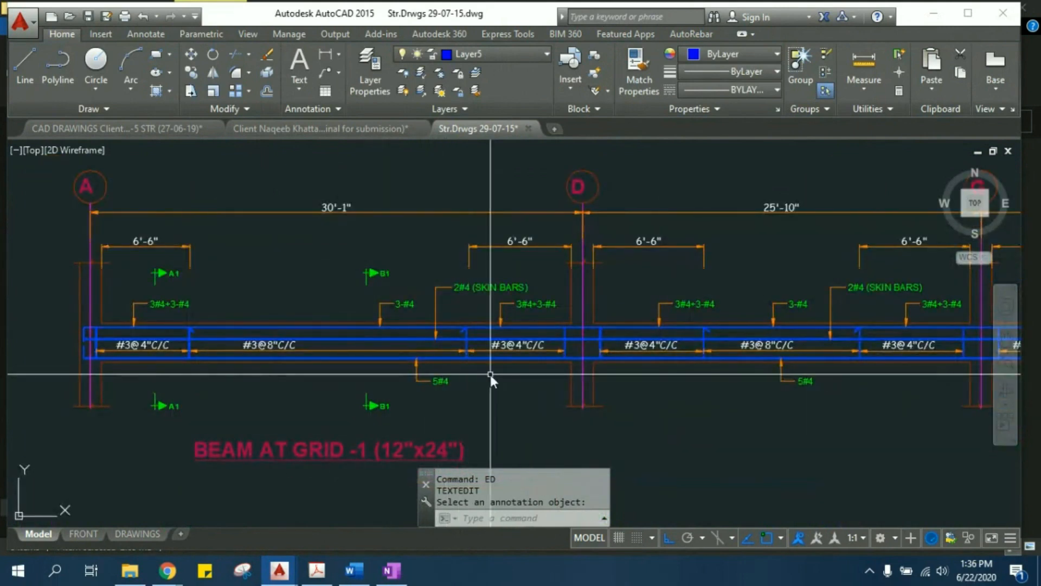
middle_click_drag(341, 305, 360, 324)
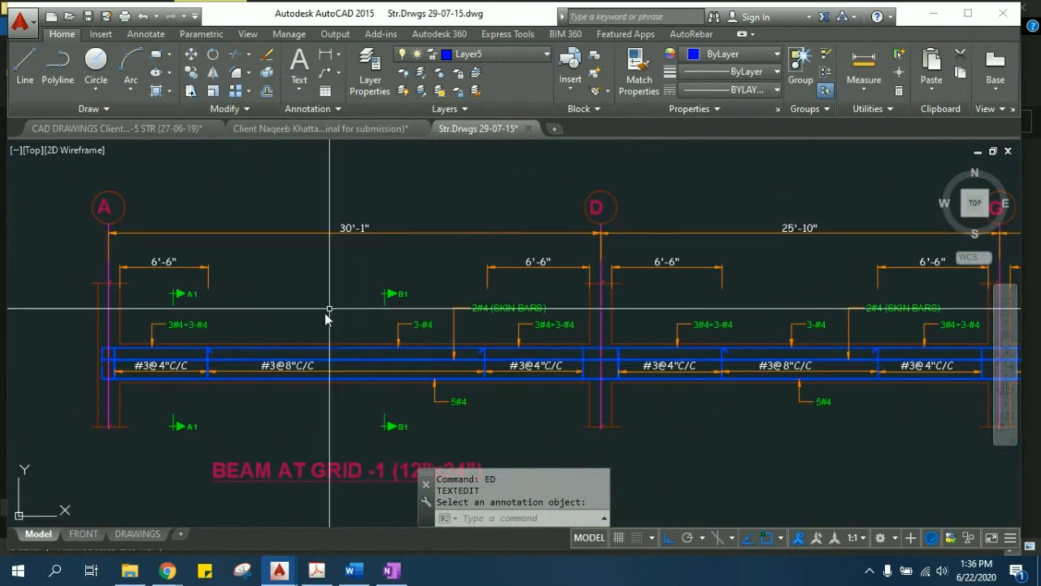
middle_click_drag(190, 365, 335, 342)
middle_click_drag(747, 385, 567, 379)
scroll(308, 242, "down", 2)
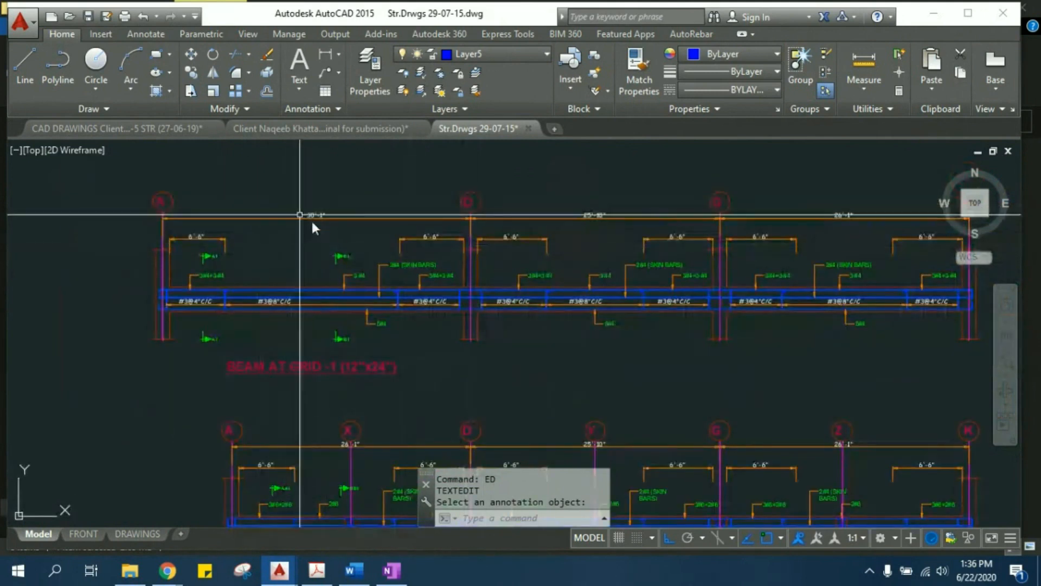
scroll(569, 297, "up", 2)
middle_click_drag(559, 244, 559, 275)
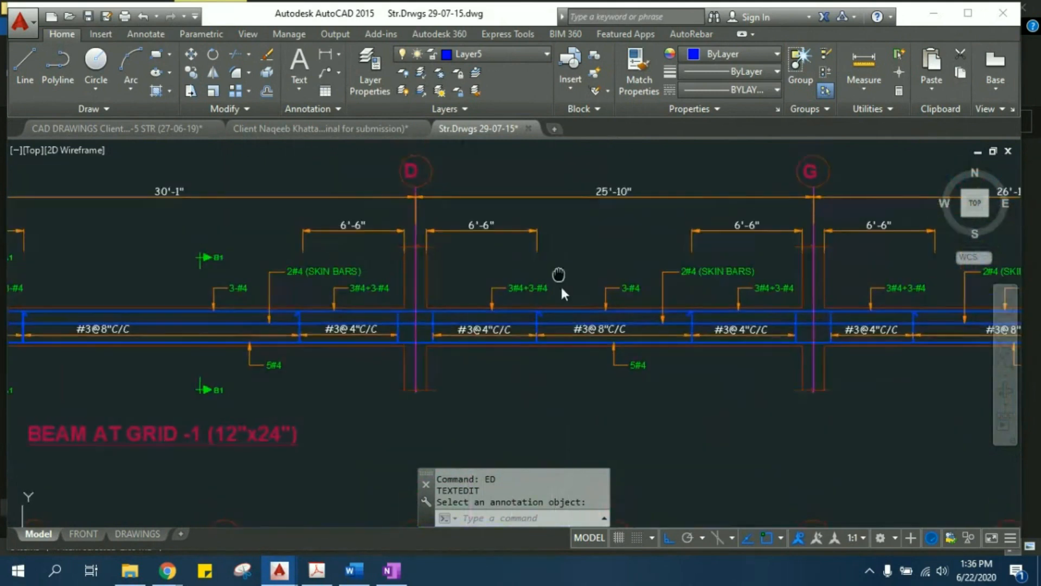
middle_click_drag(223, 288, 466, 288)
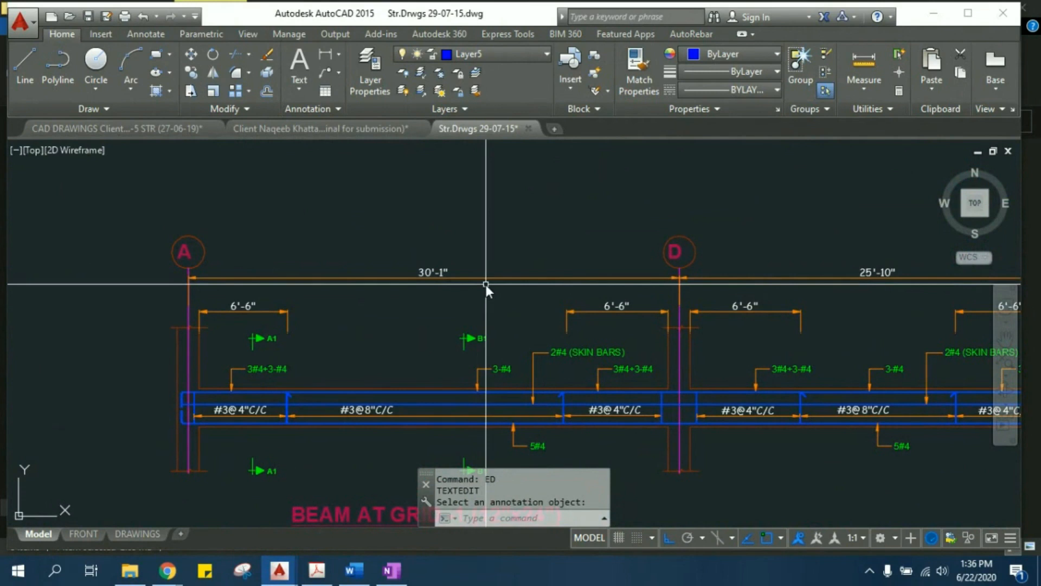
middle_click_drag(425, 309, 420, 282)
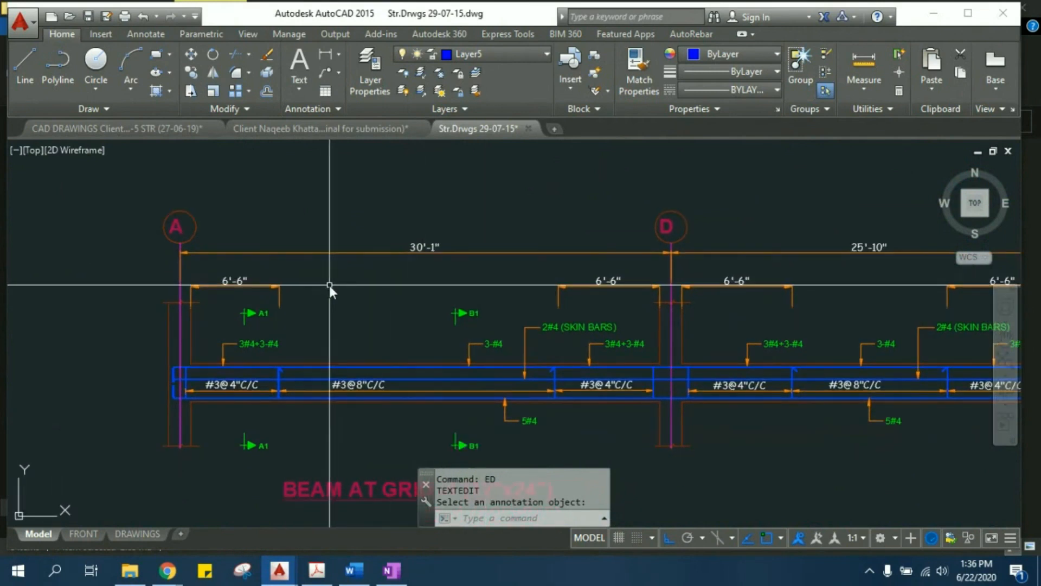
middle_click_drag(360, 298, 320, 267)
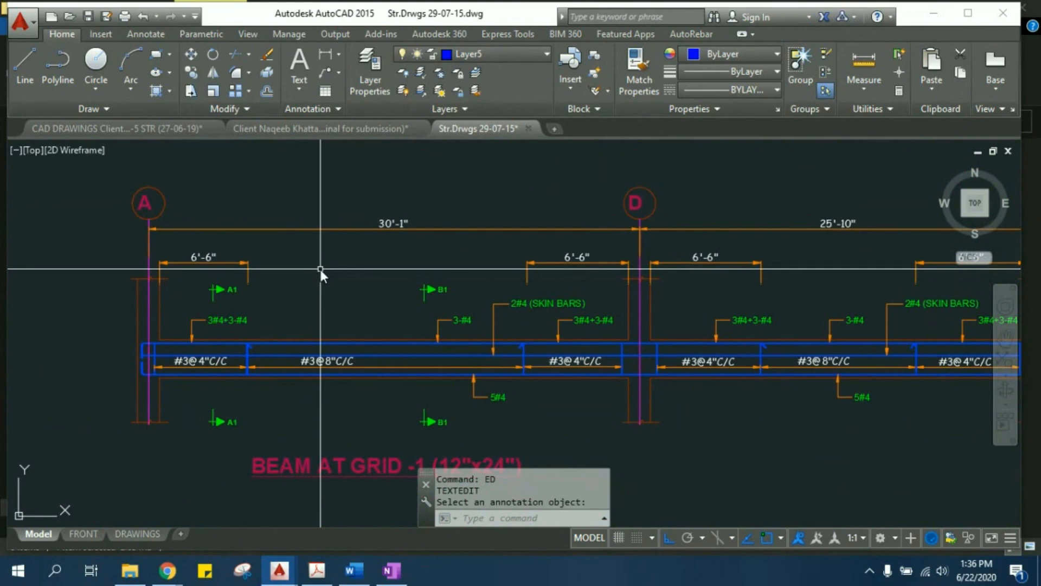
scroll(456, 284, "down", 4)
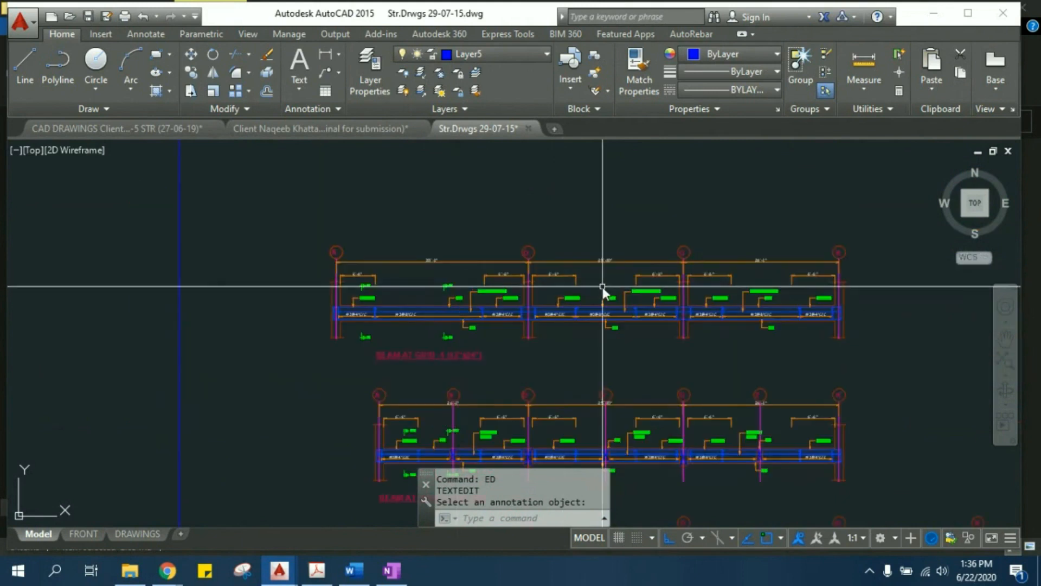
scroll(444, 288, "up", 6)
middle_click_drag(444, 288, 503, 270)
scroll(484, 297, "down", 2)
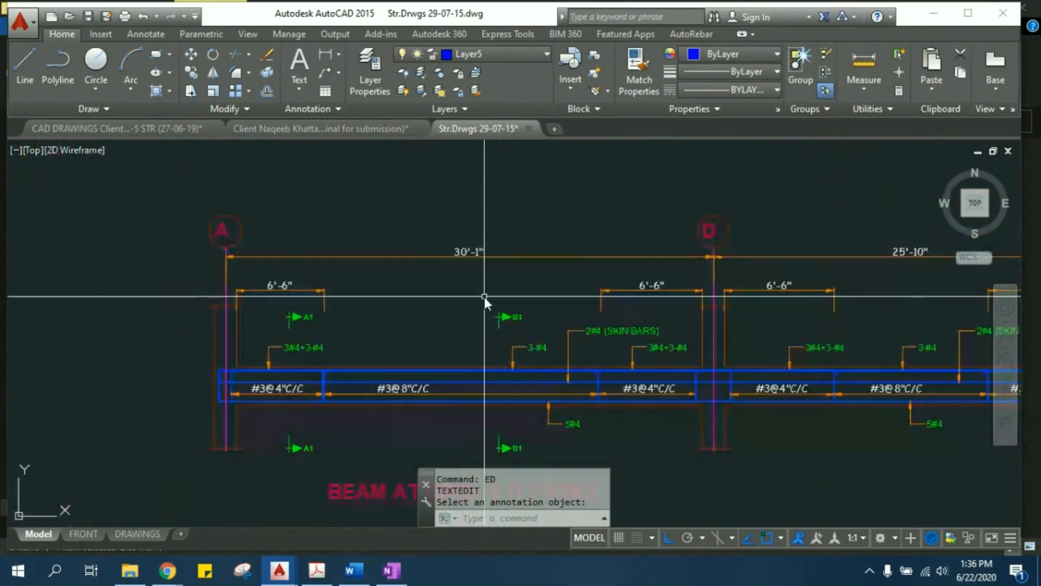
- Find the beam cross-sections beside the longitudinal details and examine the bars, stirrups and dimensions of Section 1-A and Section 2-A
scroll(486, 263, "down", 4)
scroll(463, 275, "down", 4)
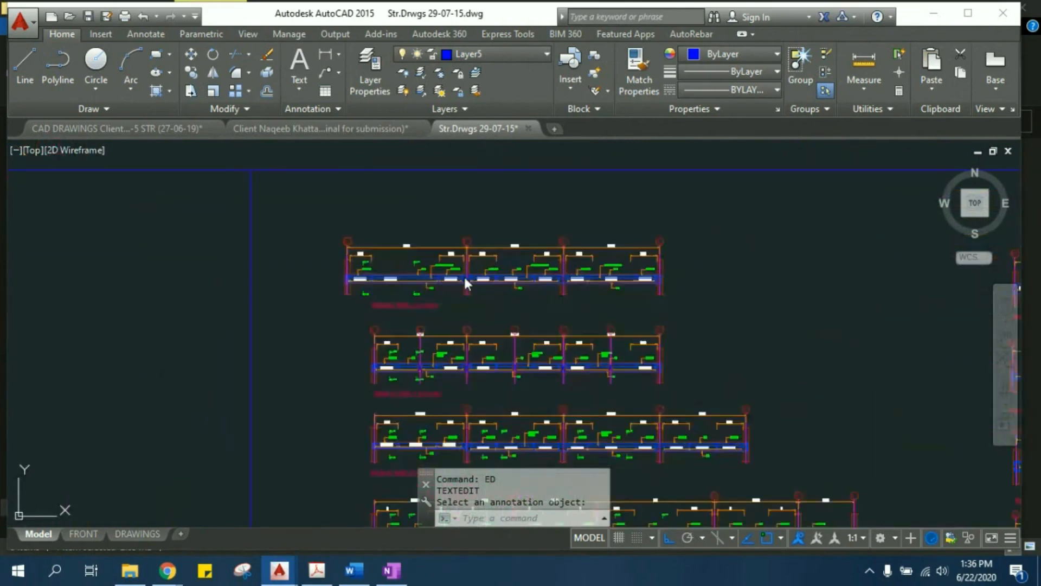
scroll(590, 291, "up", 4)
scroll(387, 227, "down", 4)
scroll(387, 227, "down", 2)
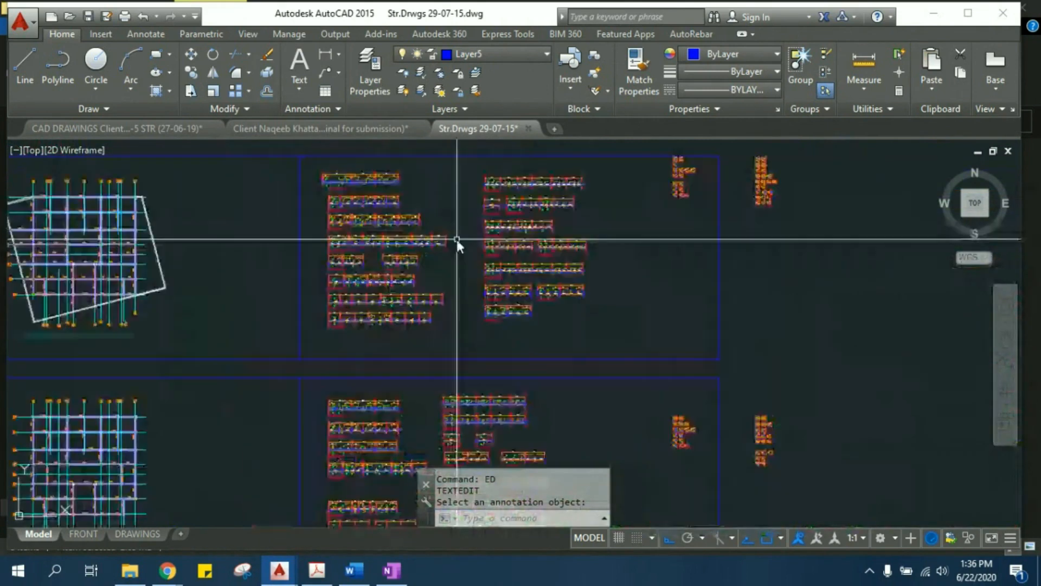
scroll(551, 342, "up", 6)
scroll(442, 243, "up", 3)
scroll(384, 232, "up", 3)
middle_click_drag(389, 304, 530, 439)
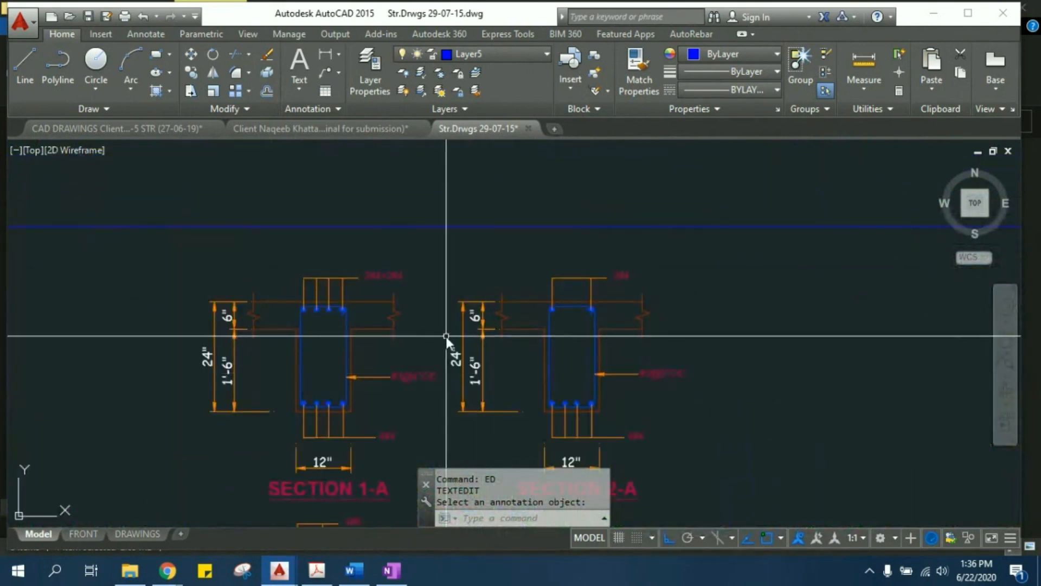
scroll(447, 341, "down", 3)
scroll(401, 423, "up", 5)
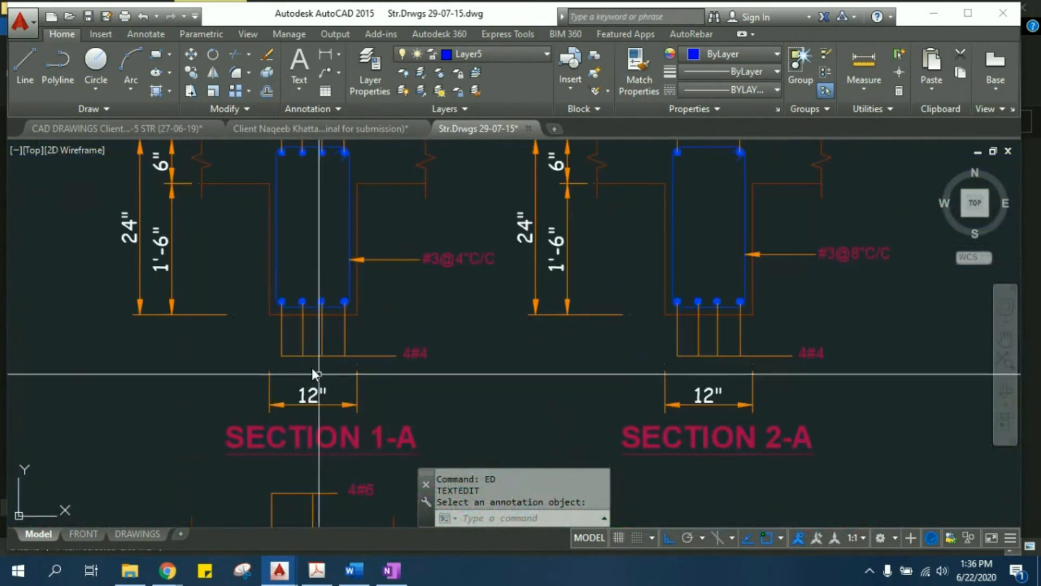
middle_click_drag(275, 310, 209, 280)
scroll(307, 239, "down", 1)
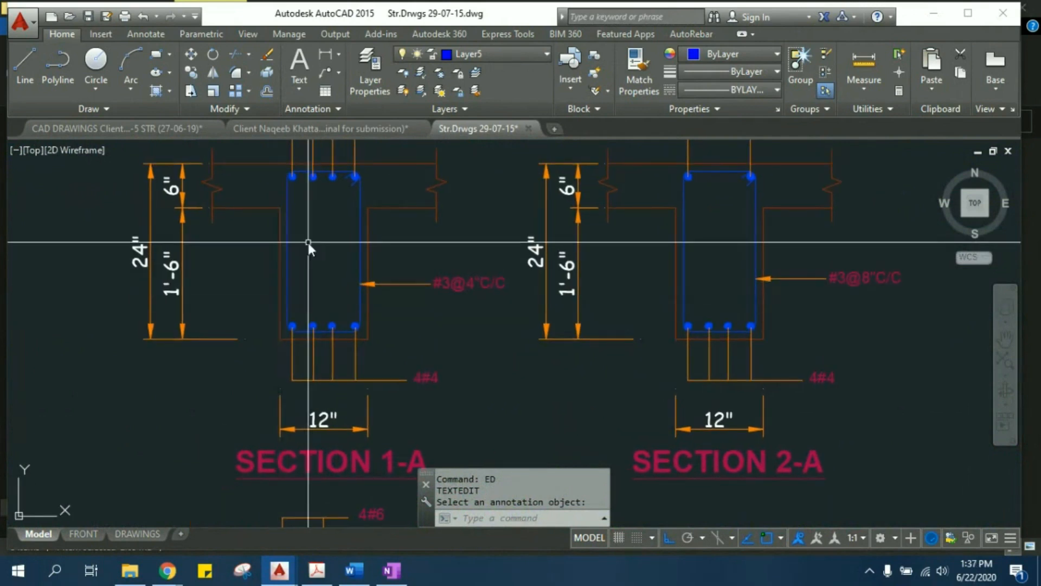
- Look over the remaining cross-sections, longitudinal beam details and framing plans arranged in model space
scroll(308, 276, "down", 2)
scroll(308, 311, "down", 5)
middle_click_drag(279, 385, 348, 176)
scroll(350, 179, "down", 3)
middle_click_drag(360, 480, 462, 283)
scroll(462, 283, "down", 3)
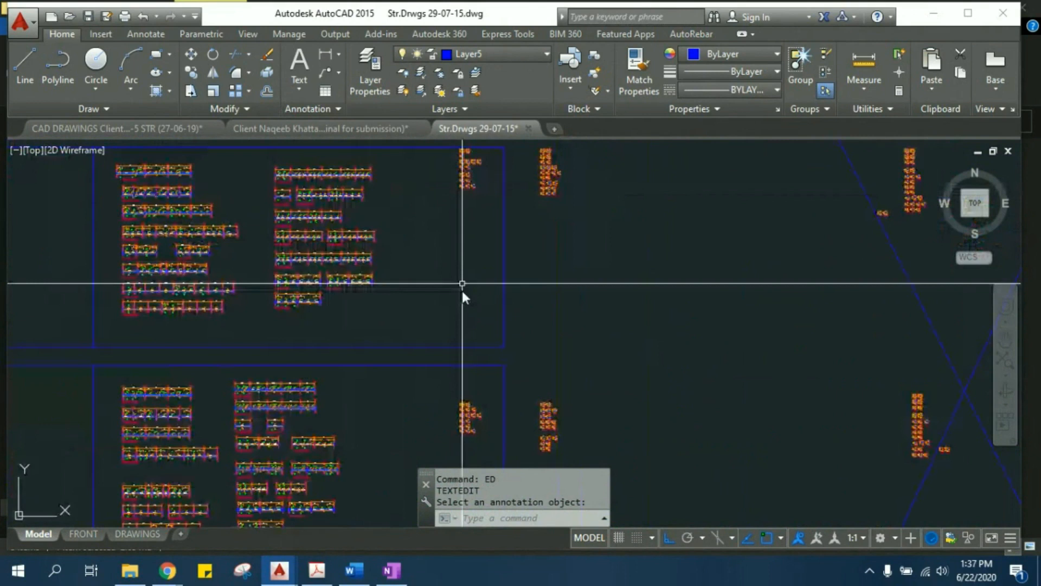
scroll(462, 283, "down", 6)
mouse_move(420, 403)
middle_mouse_down()
mouse_move(411, 315)
mouse_move(489, 280)
mouse_move(535, 325)
middle_mouse_up()
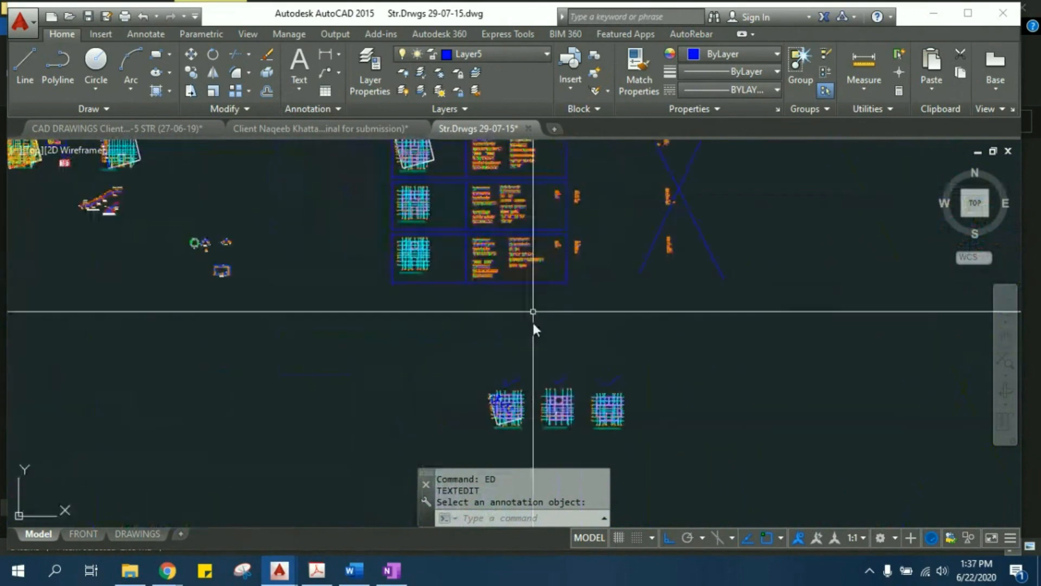
- Open the DRAWINGS layout and look over its sheets, including the foundation plan, footing details and general notes
left_click(120, 536)
scroll(190, 263, "up", 2)
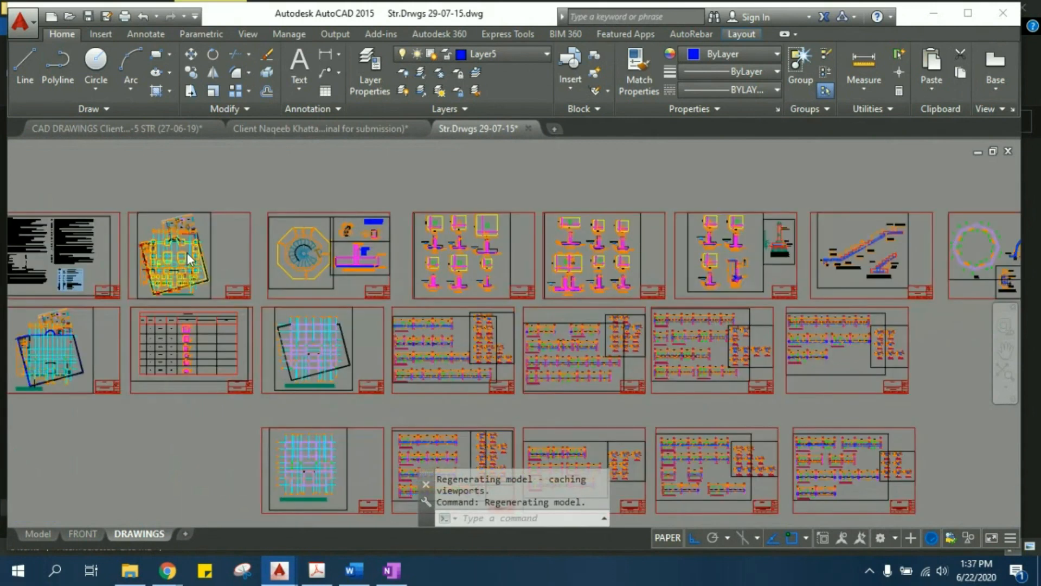
scroll(169, 298, "up", 2)
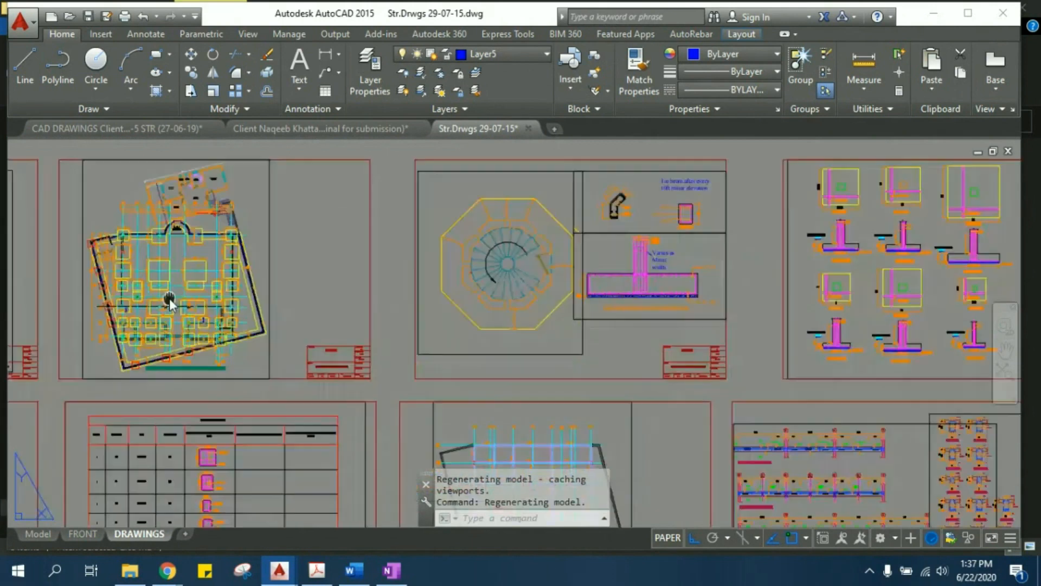
scroll(398, 307, "up", 2)
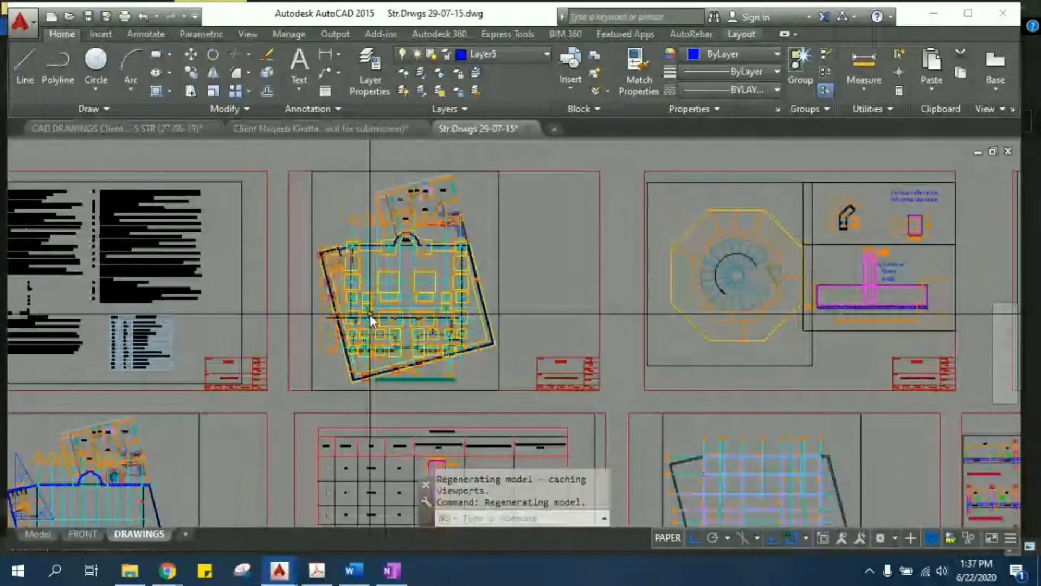
middle_click_drag(253, 308, 416, 323)
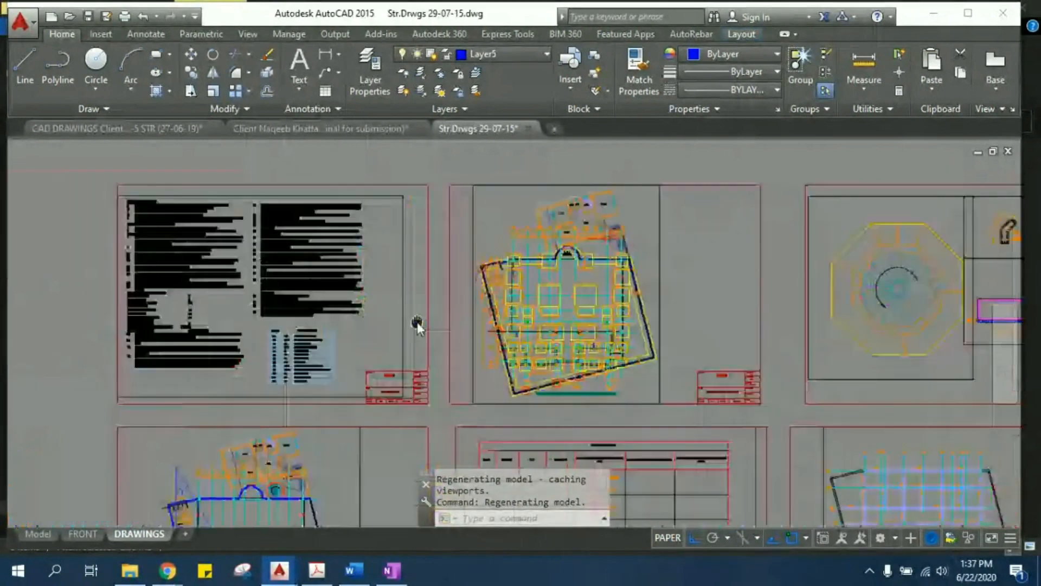
- Read the General Notes sheet, covering the design code, concrete strength, steel grade and concrete testing requirements
scroll(184, 293, "up", 3)
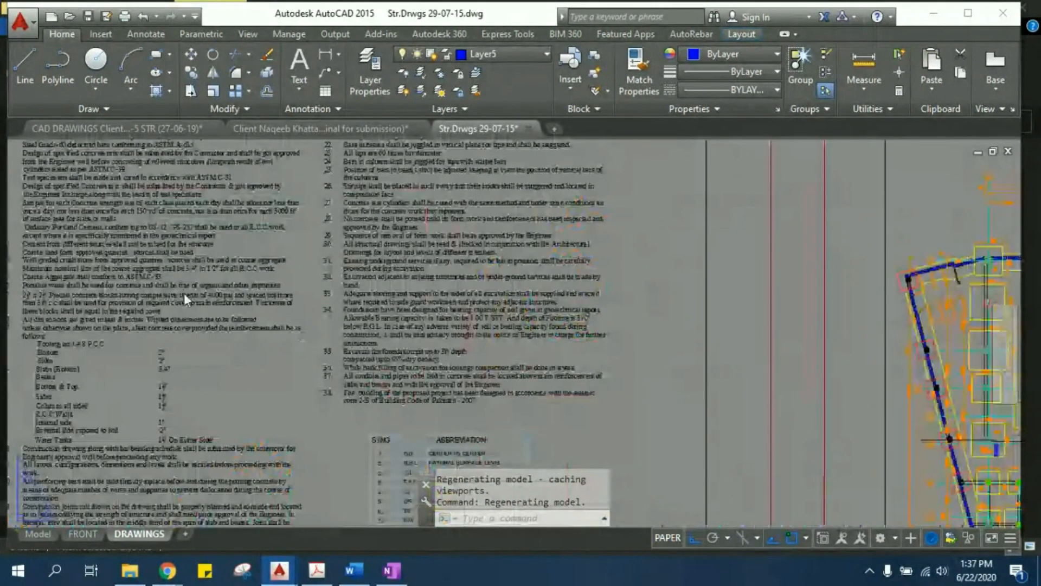
middle_click_drag(184, 293, 268, 395)
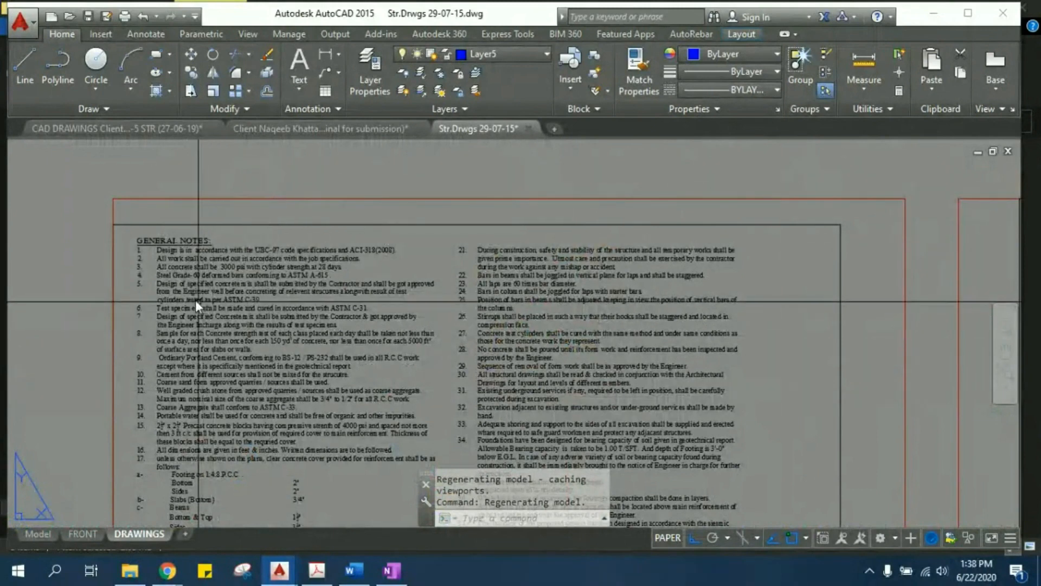
middle_click_drag(177, 273, 166, 222)
middle_click_drag(454, 296, 288, 178)
middle_click_drag(143, 263, 360, 267)
scroll(310, 216, "up", 4)
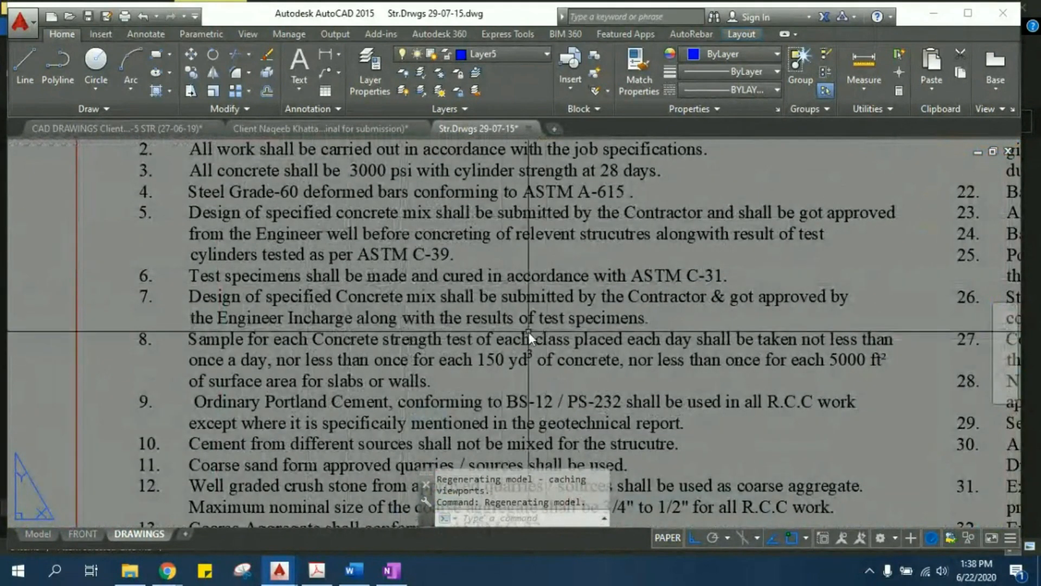
- Read the General Notes on cement, aggregates, water, cover blocks and dimensions
middle_click_drag(510, 333, 462, 247)
middle_click_drag(474, 452, 448, 362)
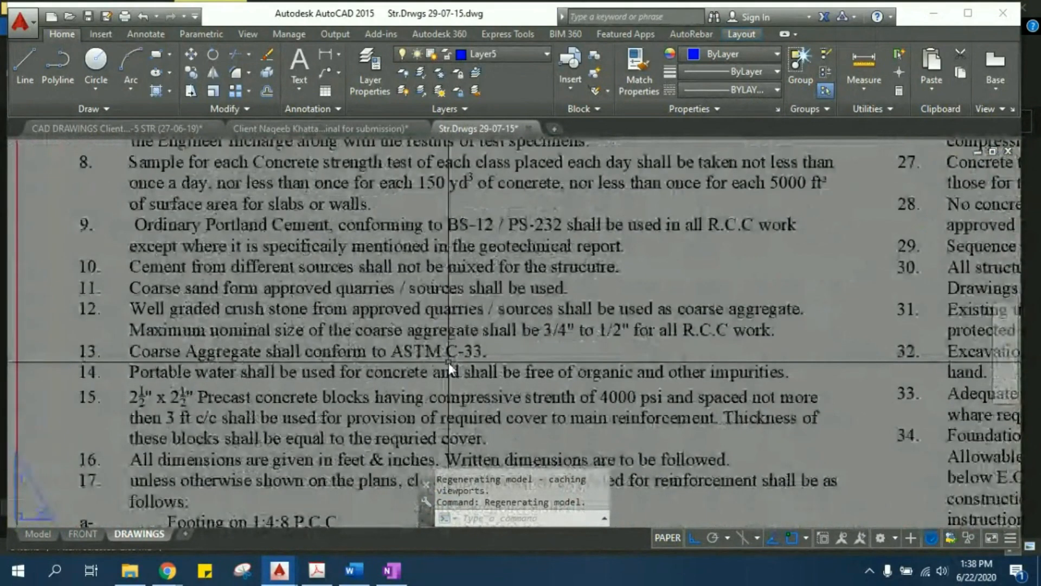
scroll(448, 362, "down", 6)
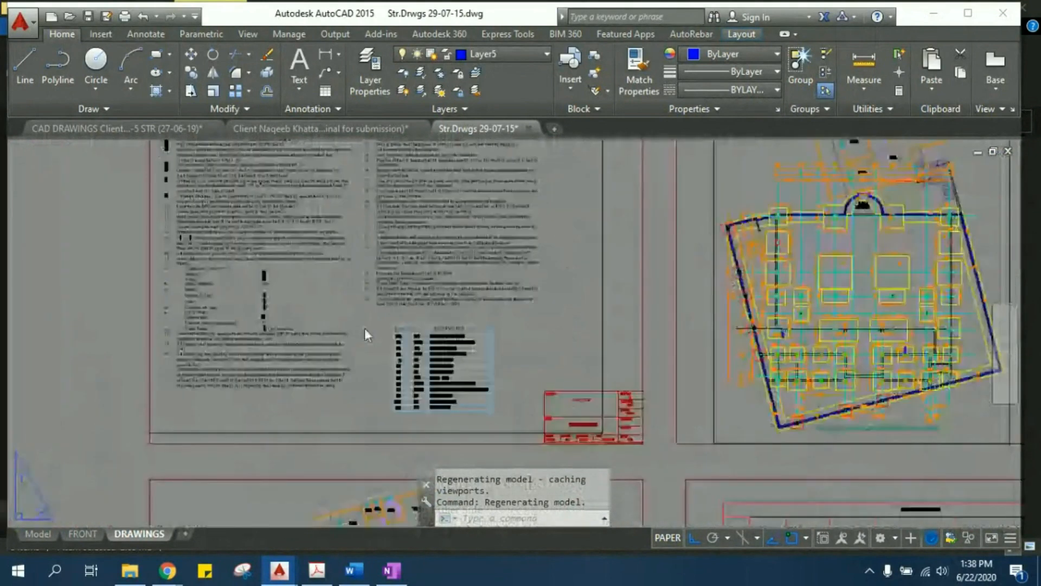
- Examine the foundation plan's footings, columns and boundary wall from the front rows to the rear of the building
middle_click_drag(618, 348, 251, 293)
scroll(386, 241, "up", 2)
middle_click_drag(473, 291, 448, 343)
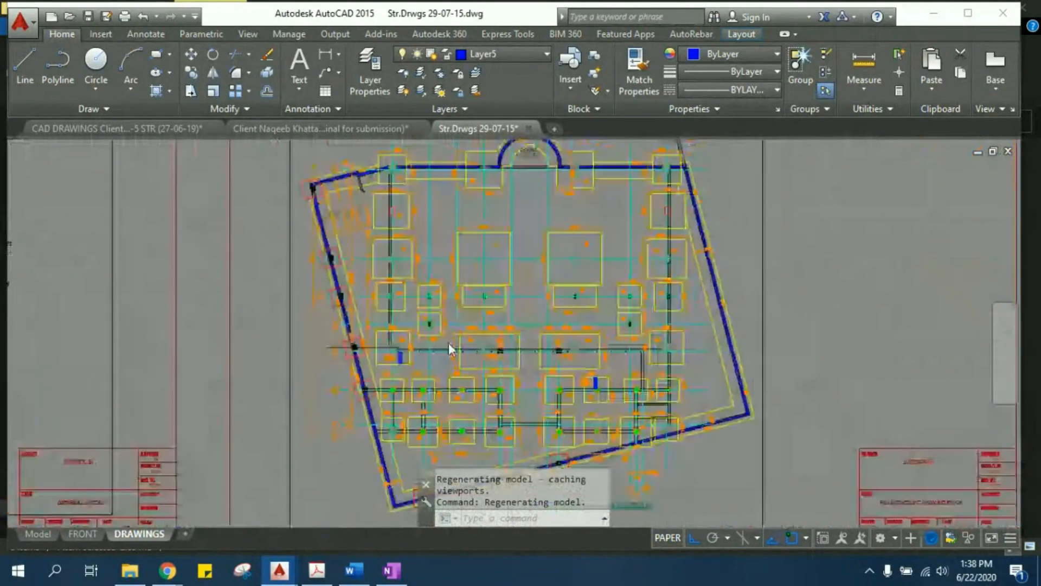
middle_click_drag(441, 257, 332, 360)
scroll(331, 360, "up", 6)
middle_click_drag(687, 358, 621, 355)
scroll(621, 354, "down", 2)
scroll(621, 353, "down", 2)
middle_click_drag(618, 276, 576, 481)
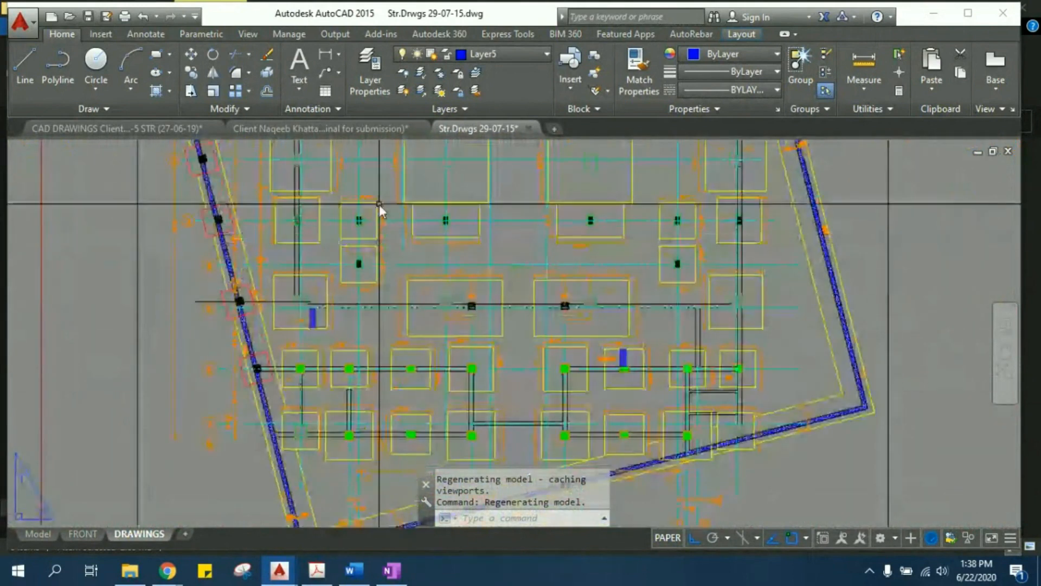
middle_click_drag(379, 204, 378, 396)
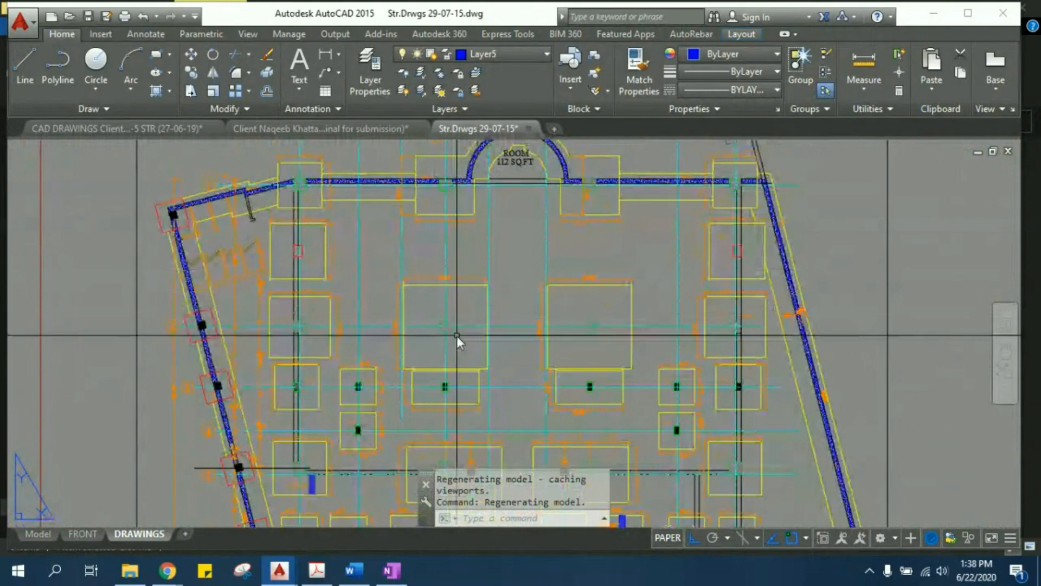
- Look over the footing detail sheets, including the footing plans and their reinforcement callouts beside the foundation plan
scroll(456, 336, "down", 3)
middle_click_drag(889, 368, 255, 300)
scroll(255, 301, "down", 2)
scroll(755, 293, "up", 4)
middle_click_drag(756, 239, 747, 477)
scroll(466, 339, "up", 4)
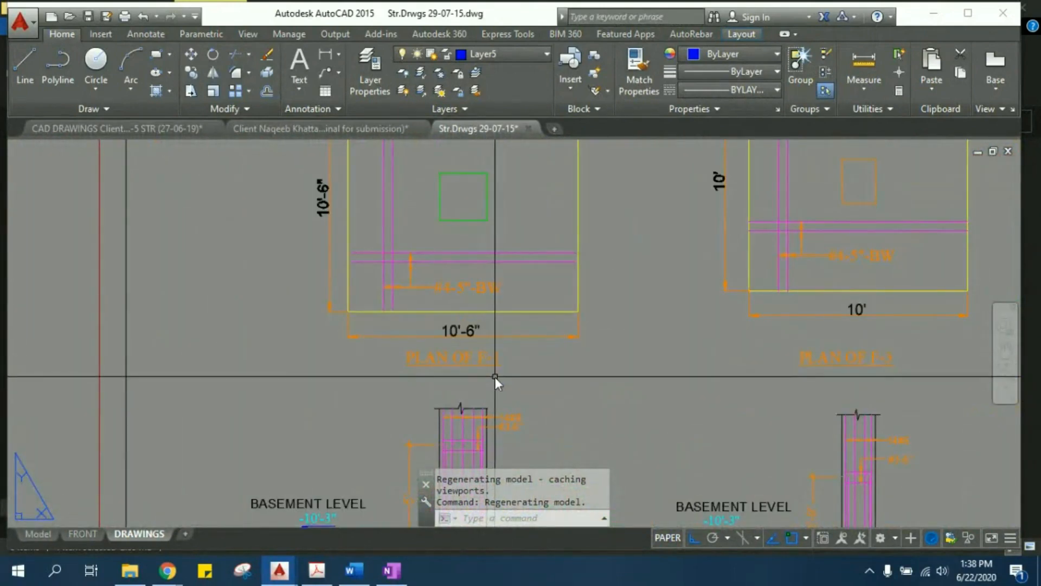
scroll(487, 346, "down", 4)
middle_click_drag(487, 346, 916, 339)
scroll(915, 339, "down", 4)
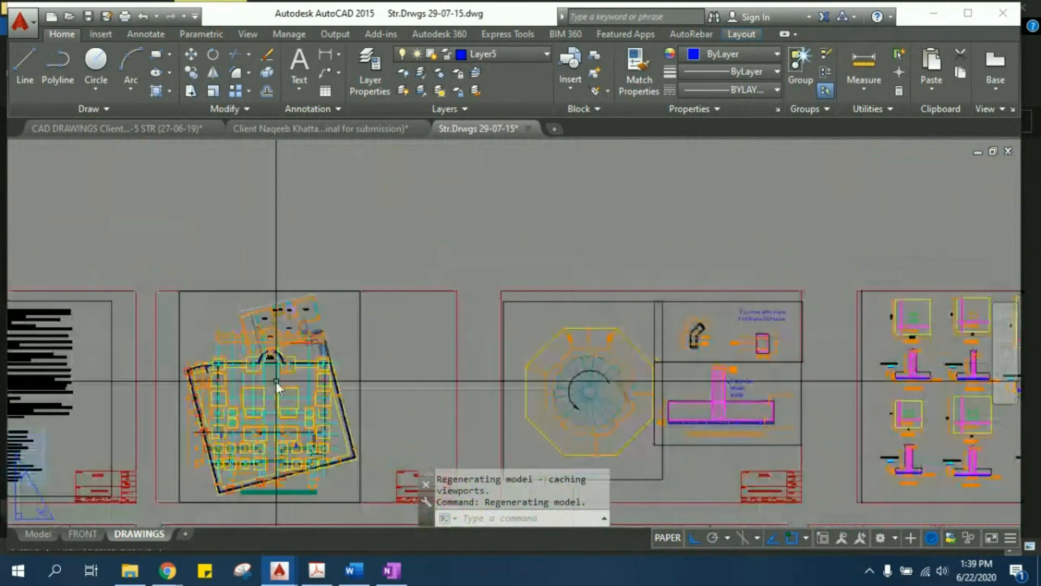
- Examine the F5 and F4 footings on the foundation plan, checking their labels, plan dimensions and column positions
scroll(276, 382, "up", 8)
middle_click_drag(302, 418, 293, 221)
scroll(307, 255, "up", 4)
middle_click_drag(319, 349, 317, 311)
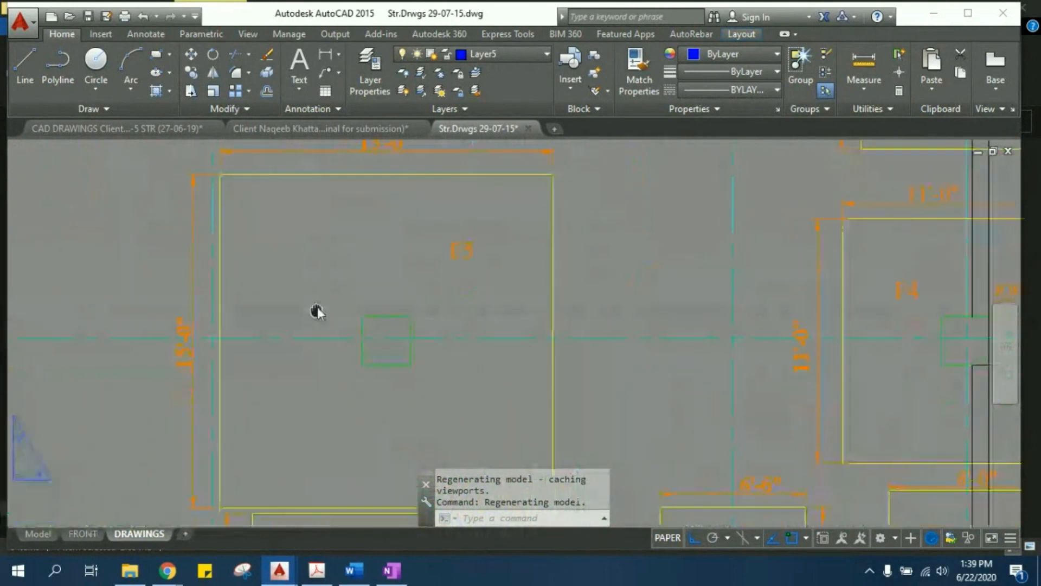
scroll(450, 304, "down", 4)
scroll(382, 282, "up", 4)
scroll(581, 262, "down", 4)
scroll(604, 255, "up", 2)
scroll(308, 242, "up", 3)
scroll(308, 242, "down", 4)
scroll(360, 260, "up", 2)
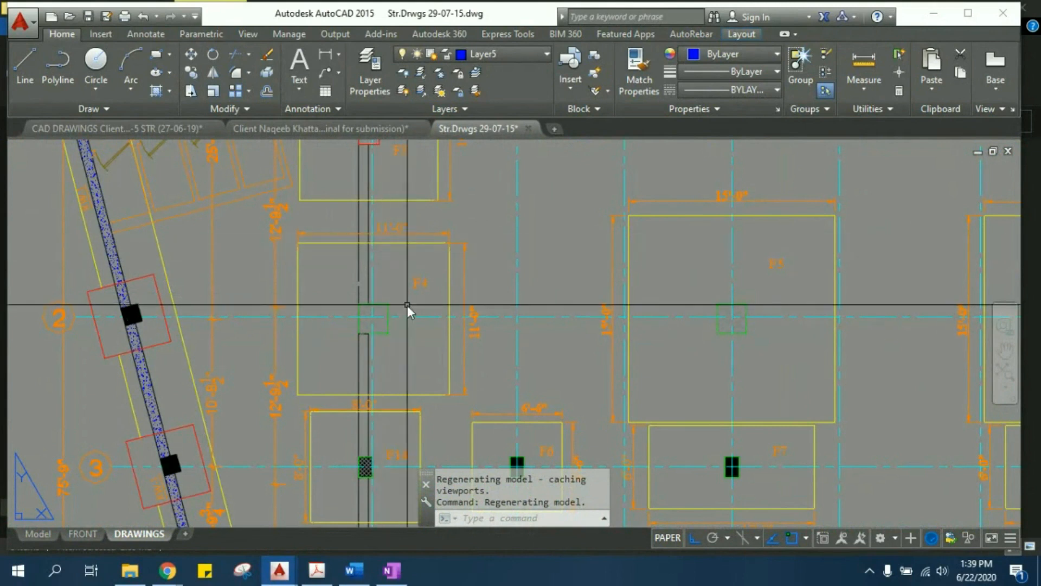
scroll(405, 304, "up", 2)
scroll(421, 285, "down", 1)
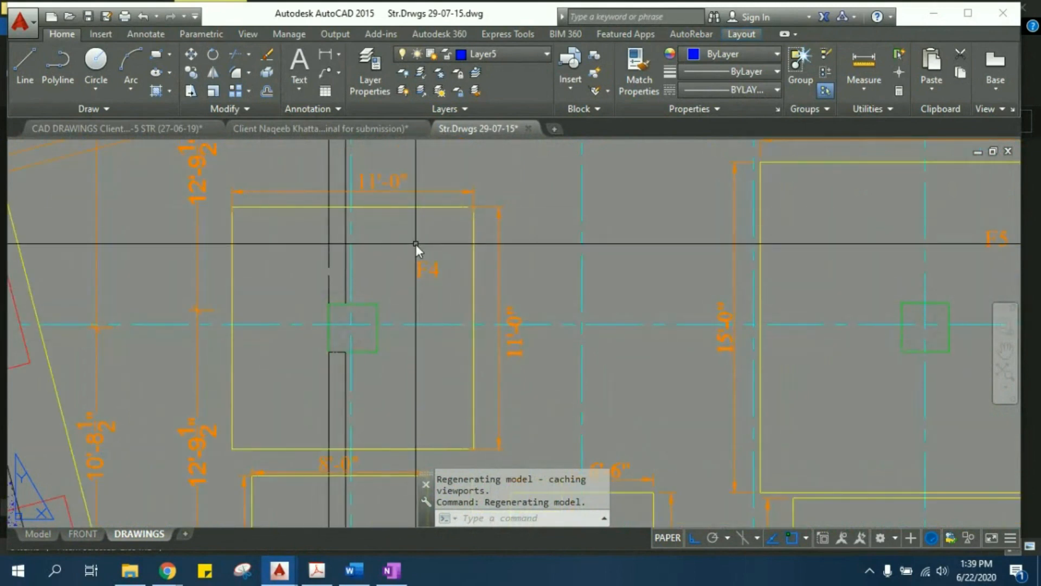
- Search the footing detail sheets for the plan and section that match footing F4
scroll(418, 248, "down", 3)
scroll(640, 255, "down", 2)
middle_click_drag(833, 282, 236, 290)
scroll(217, 285, "down", 5)
middle_click_drag(646, 277, 5, 278)
middle_click_drag(282, 265, 303, 418)
middle_click_drag(626, 393, 510, 374)
scroll(422, 291, "up", 6)
middle_click_drag(337, 367, 871, 264)
scroll(871, 263, "down", 4)
middle_click_drag(880, 307, 443, 137)
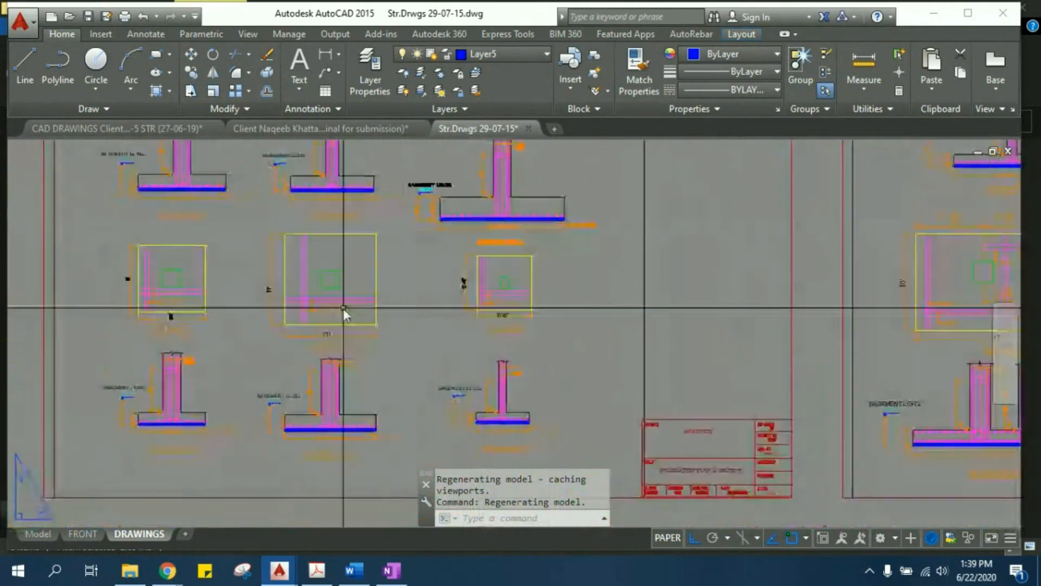
- Examine the 11-foot-square footing's plan and section for bar spacing, thickness, lean concrete layer and basement level
scroll(304, 325, "up", 4)
middle_click_drag(296, 320, 321, 307)
middle_click_drag(375, 400, 382, 468)
scroll(374, 320, "down", 3)
scroll(380, 361, "up", 5)
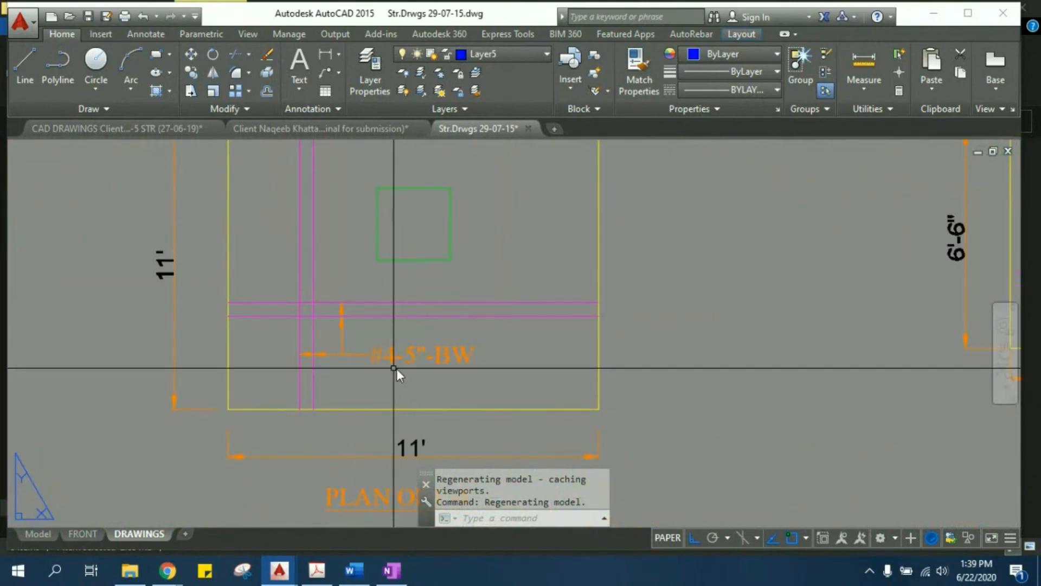
scroll(406, 375, "down", 2)
middle_click_drag(400, 398, 347, 221)
scroll(359, 389, "up", 2)
middle_click_drag(338, 432, 317, 196)
scroll(281, 290, "up", 2)
middle_click_drag(61, 309, 205, 380)
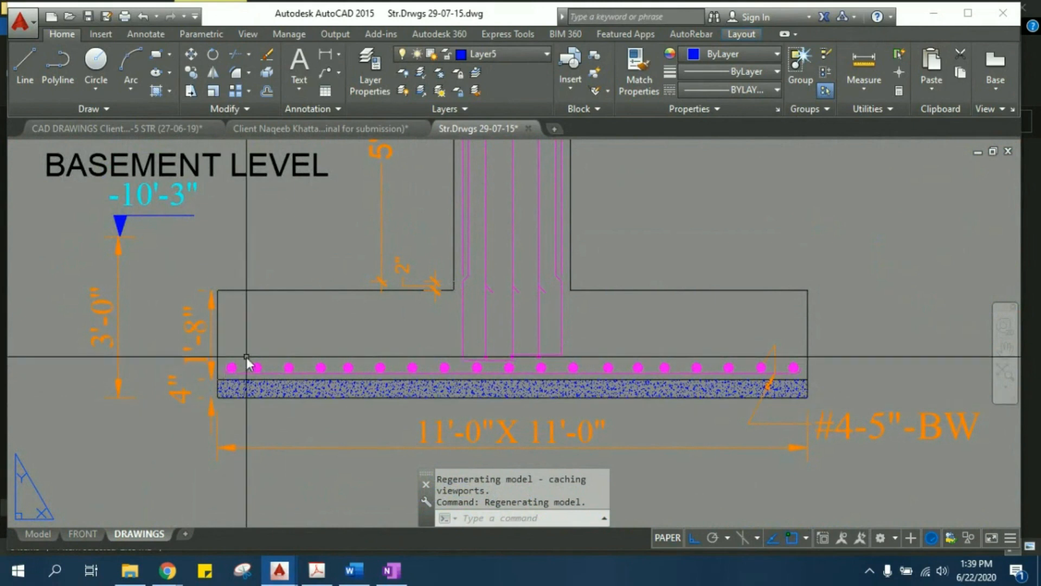
- Find the dome sheet past the footing and stair details and examine the dome section and its B12"x24" ring beam
scroll(248, 360, "down", 2)
scroll(255, 358, "down", 4)
middle_click_drag(430, 301, 342, 408)
scroll(342, 408, "down", 6)
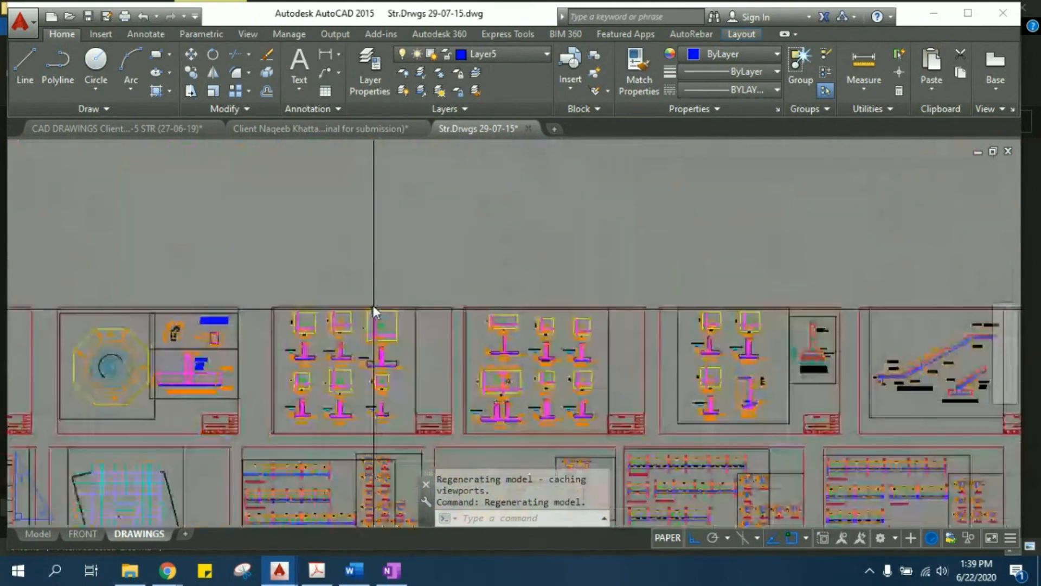
middle_click_drag(552, 413, 378, 337)
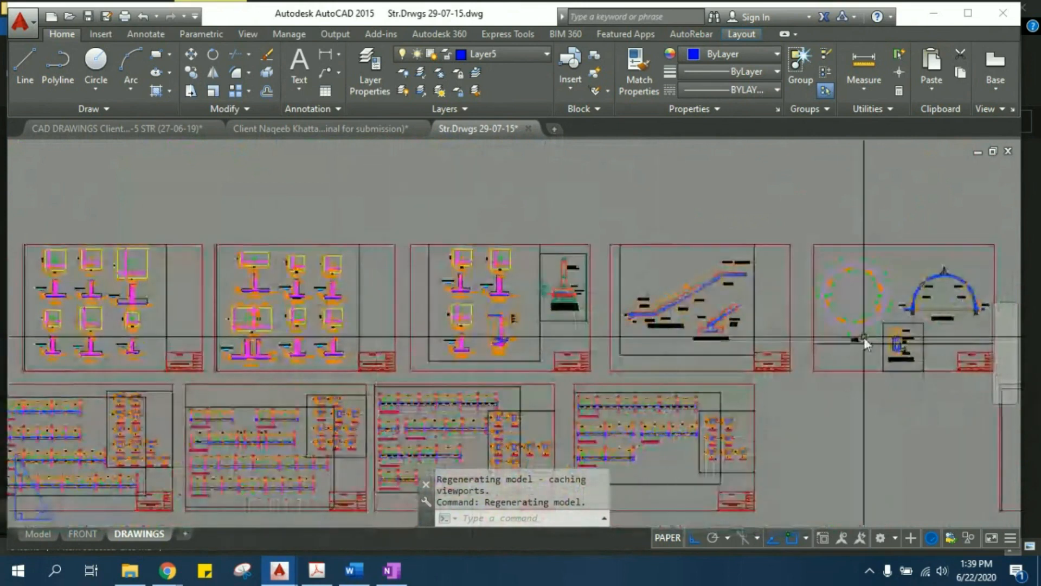
scroll(889, 301, "up", 3)
middle_click_drag(669, 274, 489, 267)
scroll(516, 259, "up", 4)
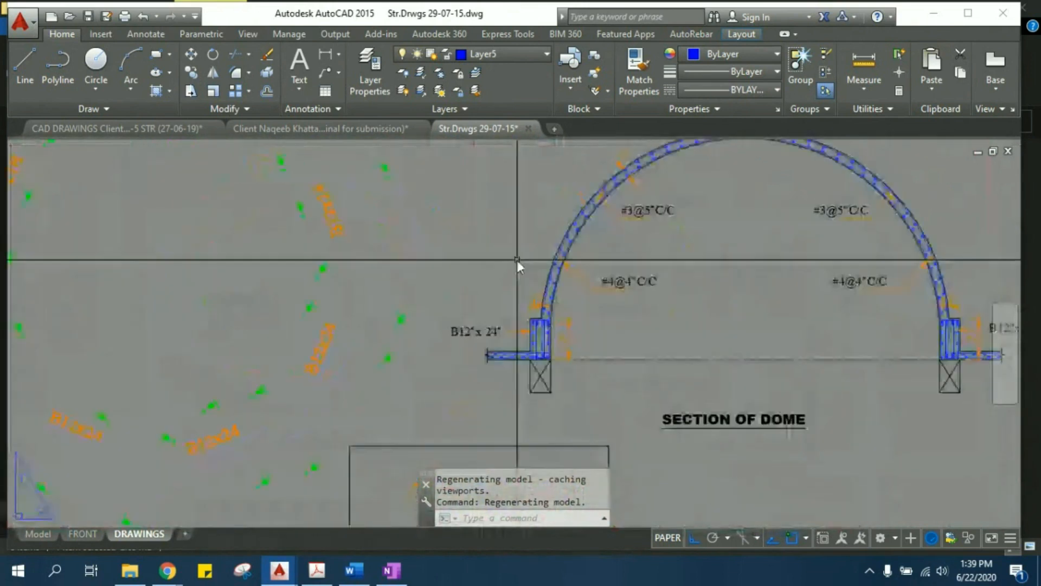
scroll(545, 349, "up", 7)
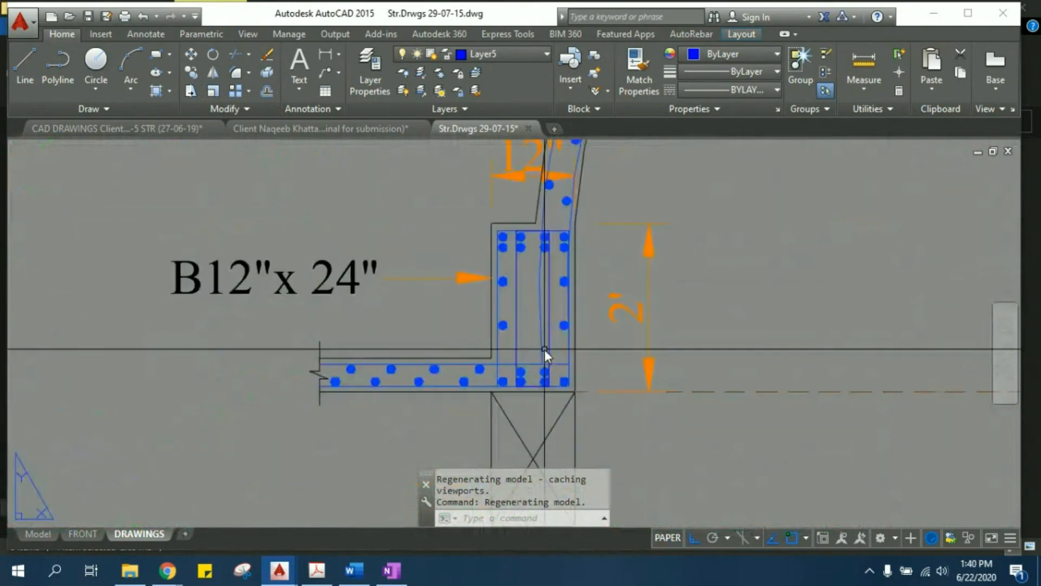
scroll(544, 339, "down", 7)
scroll(491, 340, "down", 8)
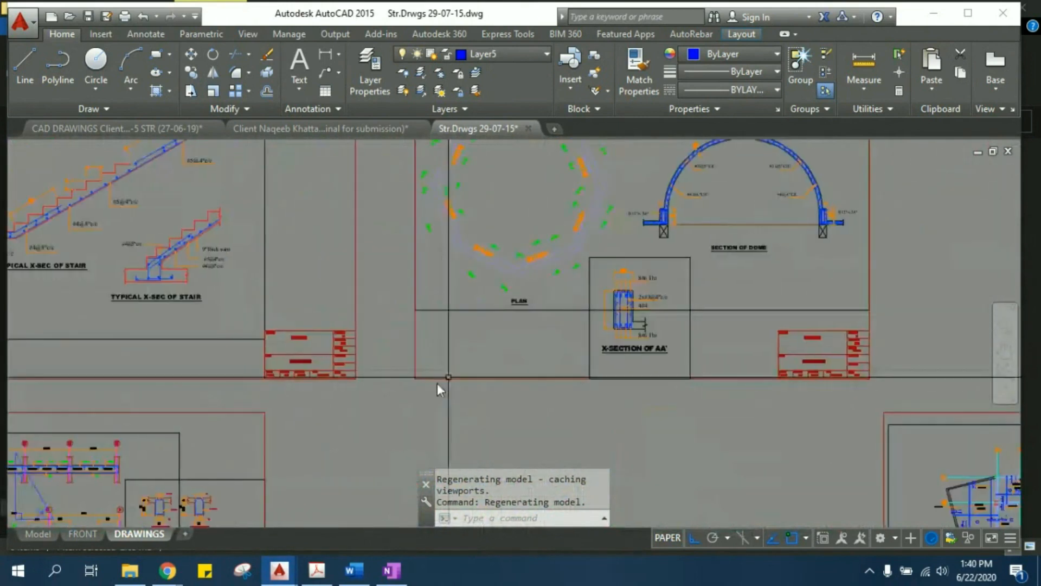
- Look over the rows of longitudinal beam detail sheets and find the slab reinforcement plans beside them
middle_click_drag(498, 303, 541, 282)
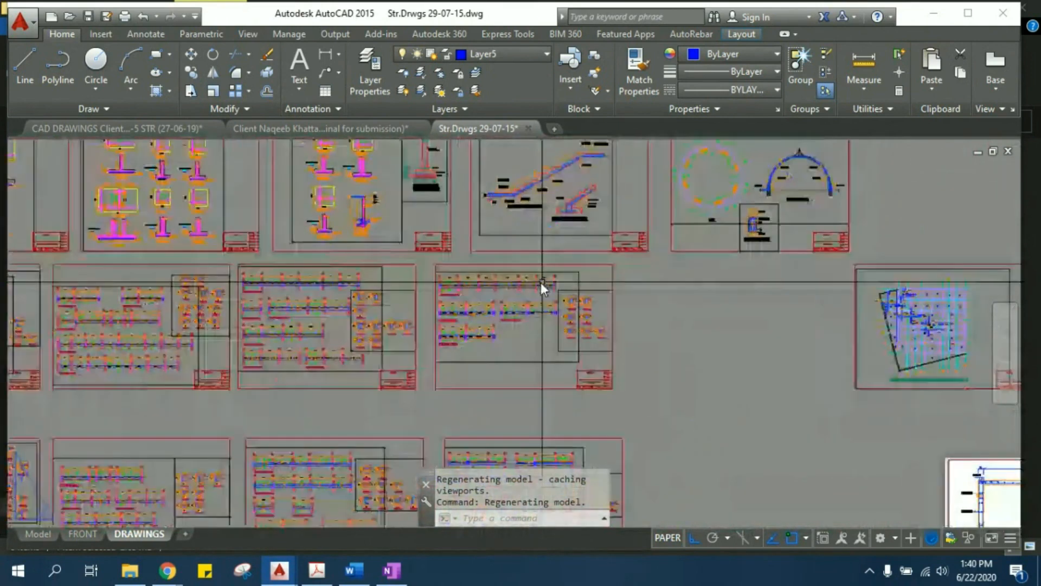
middle_click_drag(82, 311, 527, 322)
middle_click_drag(298, 398, 357, 251)
middle_click_drag(440, 355, 372, 336)
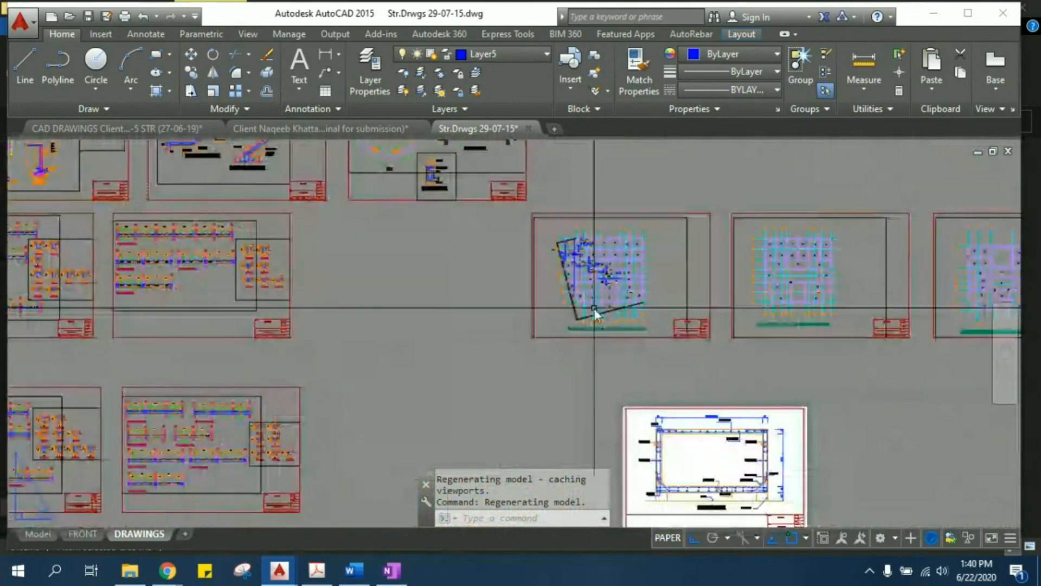
- Examine the overall bar arrangement and panel marks on the first slab reinforcement plan
scroll(595, 306, "up", 6)
middle_click_drag(651, 288, 448, 474)
scroll(399, 366, "up", 2)
scroll(398, 366, "up", 2)
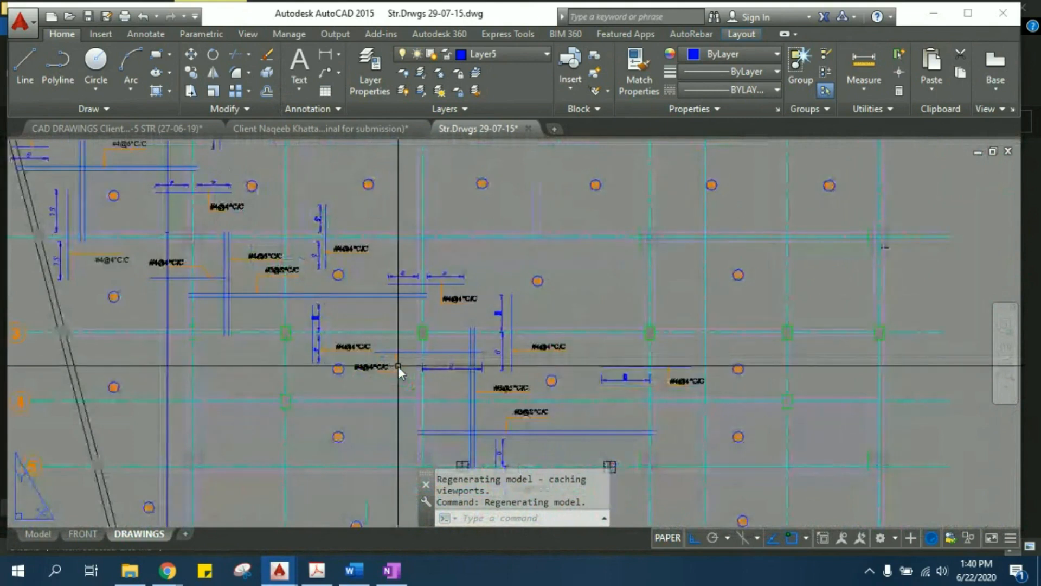
middle_click_drag(576, 368, 510, 286)
scroll(509, 285, "down", 2)
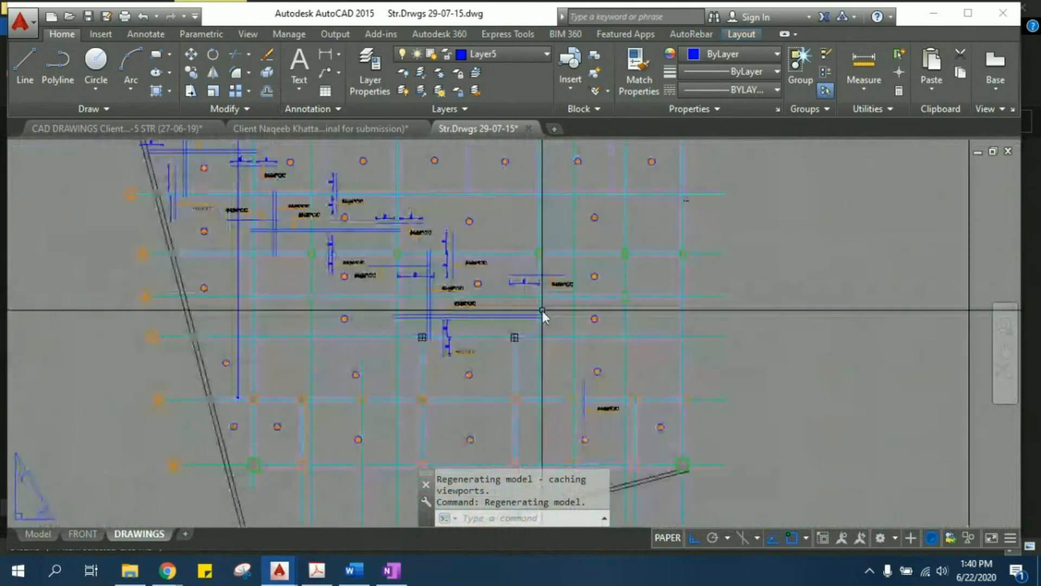
middle_click_drag(350, 240, 362, 408)
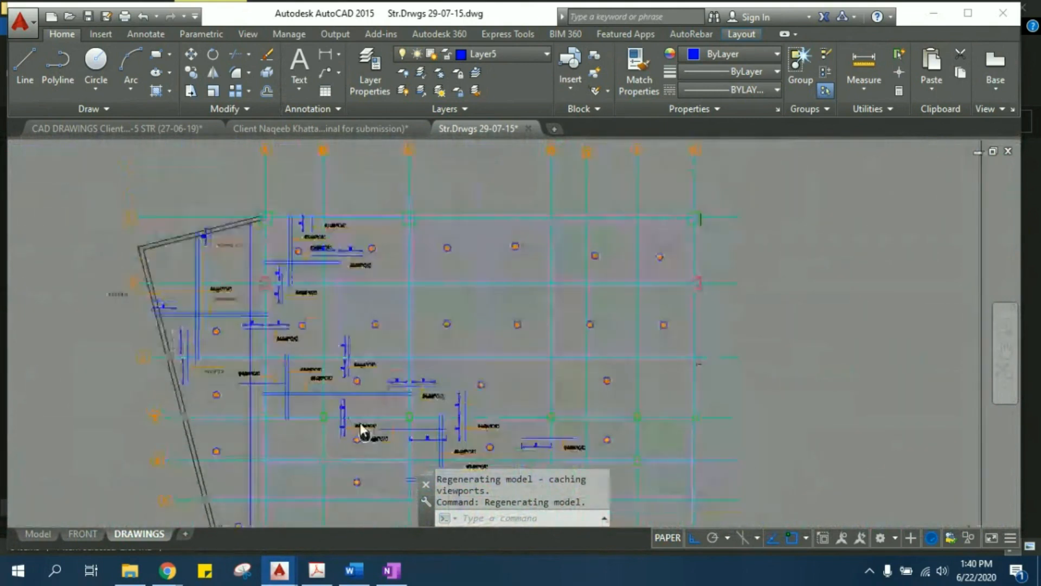
- Examine the S1 slab panels' main bars, top bars, spacings and extension lengths near the plan's upper corner
scroll(316, 344, "up", 4)
middle_click_drag(320, 302, 320, 456)
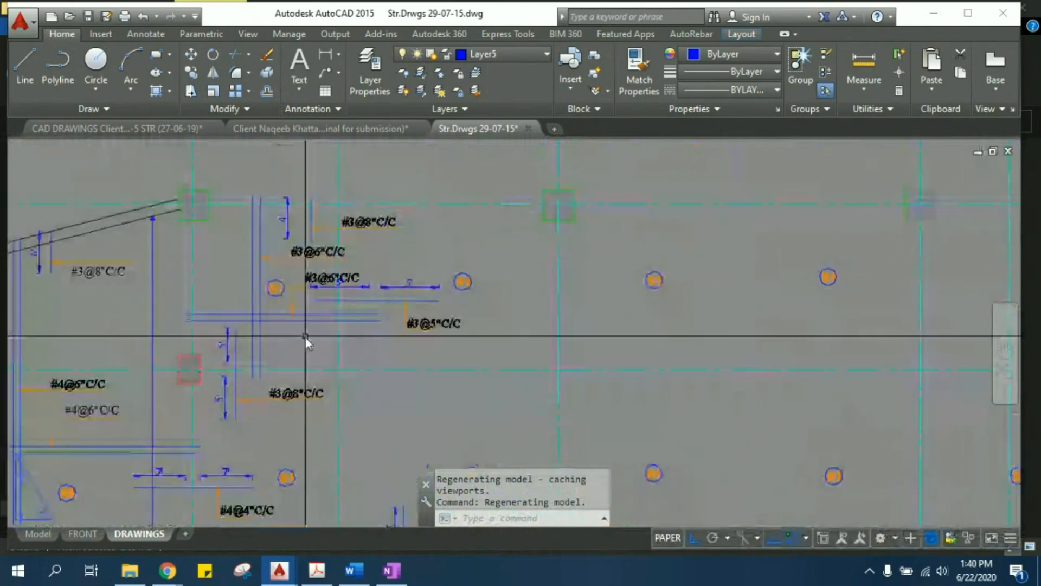
scroll(298, 326, "up", 2)
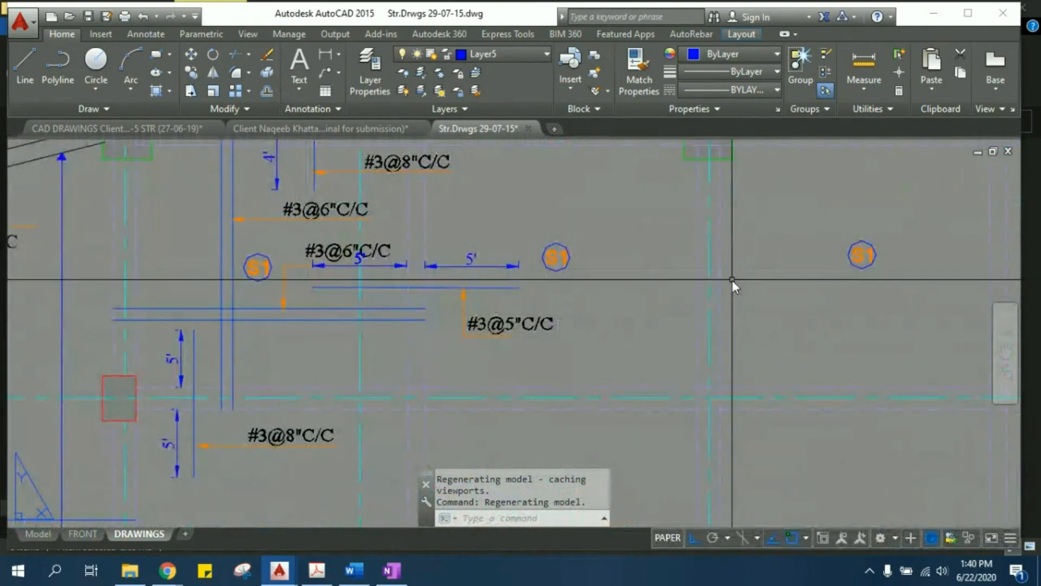
middle_click_drag(805, 261, 747, 284)
scroll(746, 284, "down", 2)
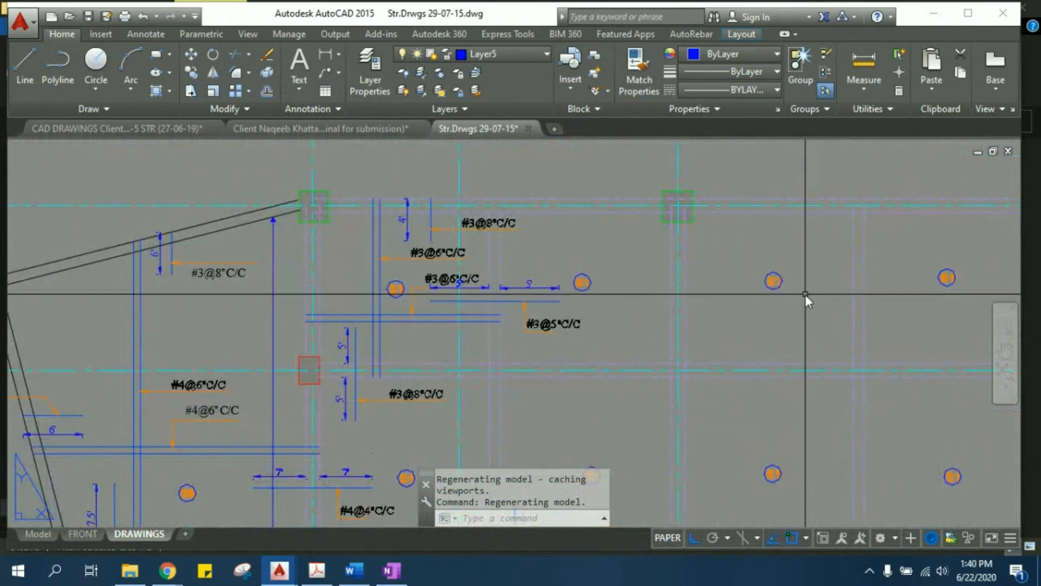
middle_click_drag(813, 448, 808, 321)
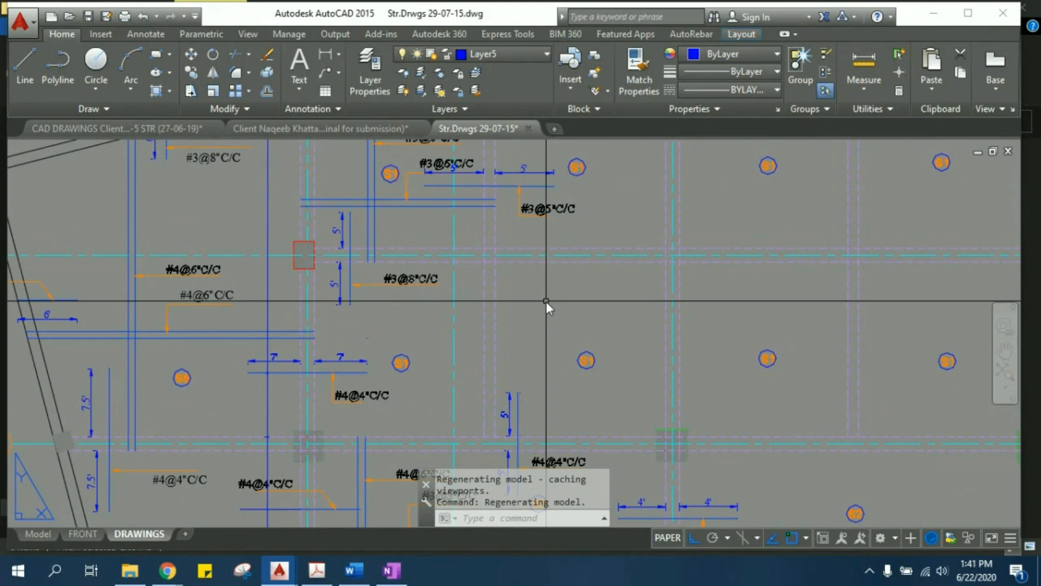
- Examine the S2 slab panels and the top bars over the interior beams on the slab reinforcement plan
scroll(409, 279, "down", 4)
middle_click_drag(379, 262, 468, 243)
scroll(467, 242, "up", 4)
middle_click_drag(499, 390, 480, 321)
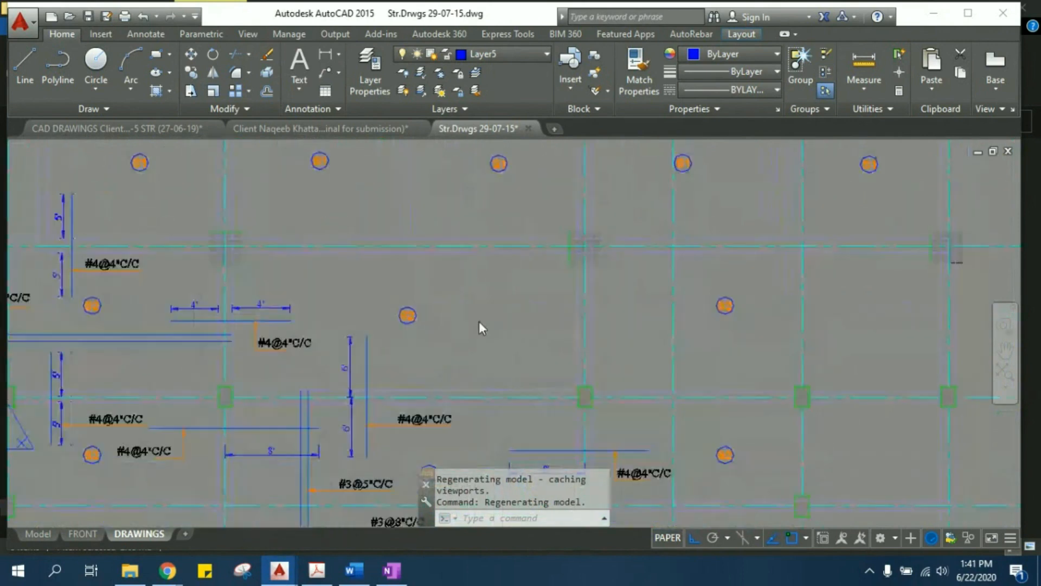
scroll(762, 323, "up", 2)
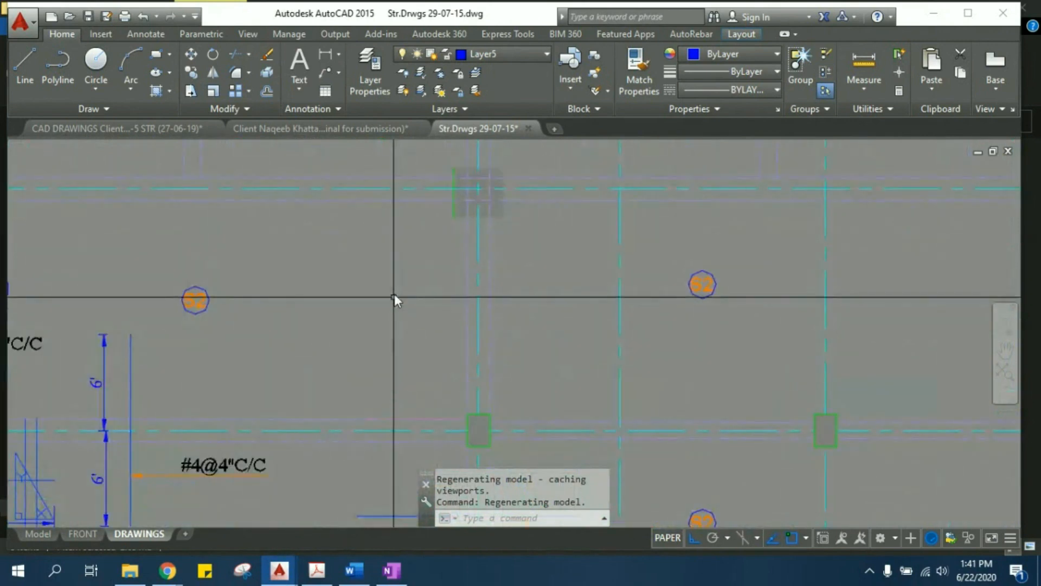
scroll(528, 211, "down", 4)
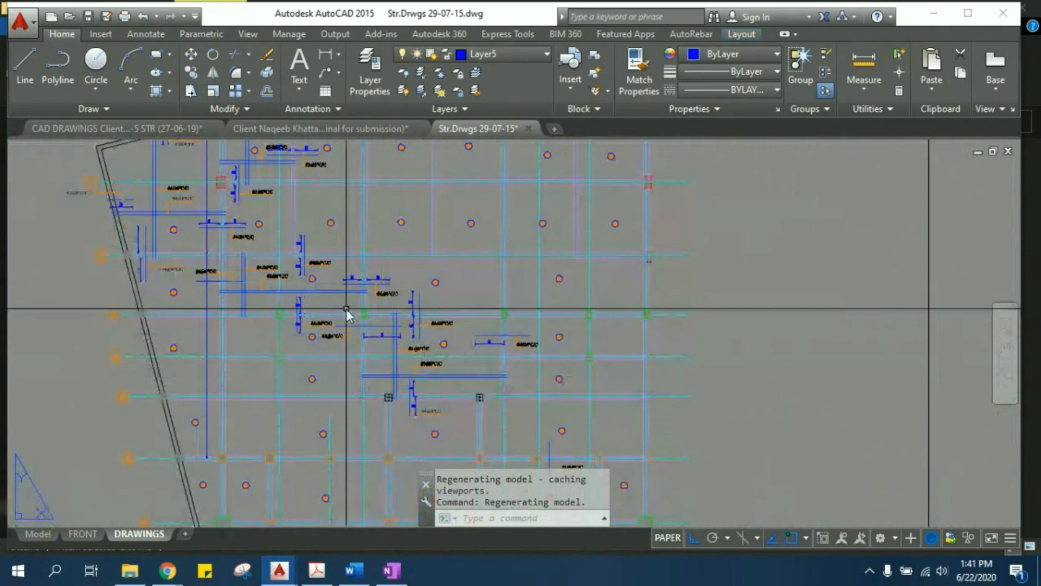
- Find the Column Layout Plan and examine its columns and grid lines from the front boundary to the rear wall
scroll(429, 280, "down", 3)
scroll(408, 256, "down", 5)
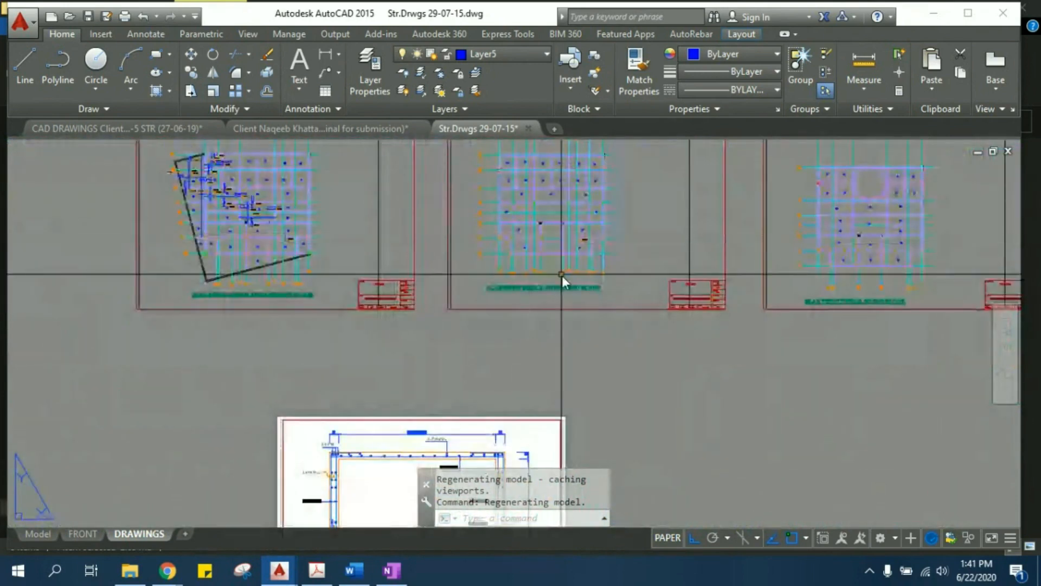
scroll(282, 444, "up", 4)
scroll(264, 476, "up", 4)
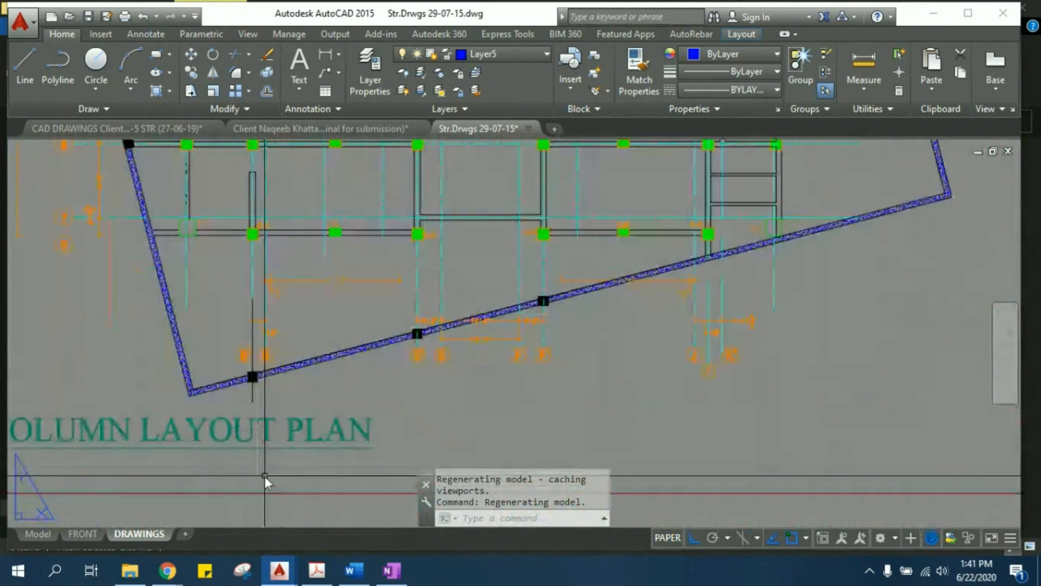
middle_click_drag(257, 451, 329, 511)
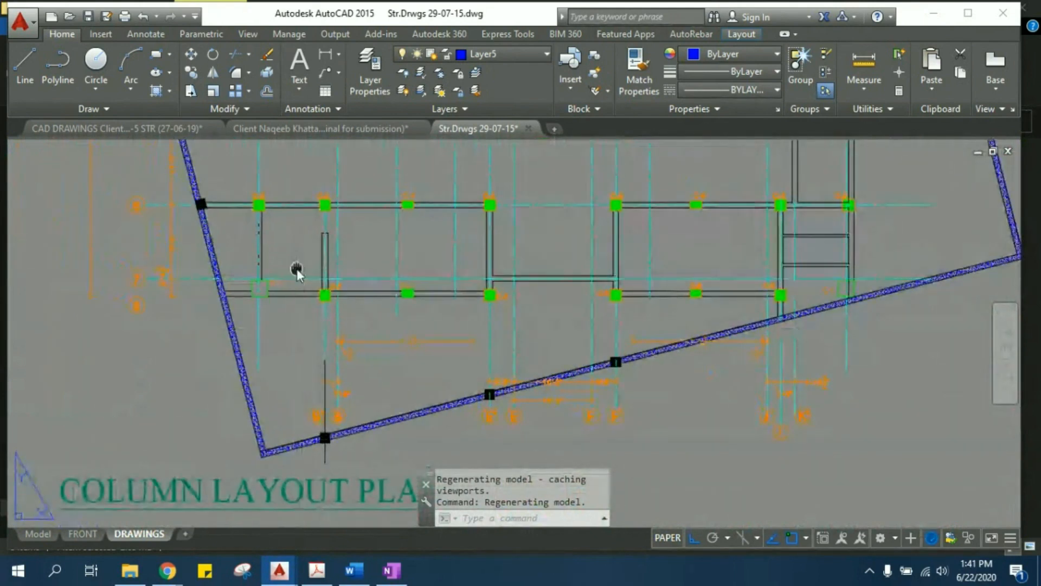
middle_click_drag(297, 270, 308, 505)
middle_click_drag(324, 320, 330, 552)
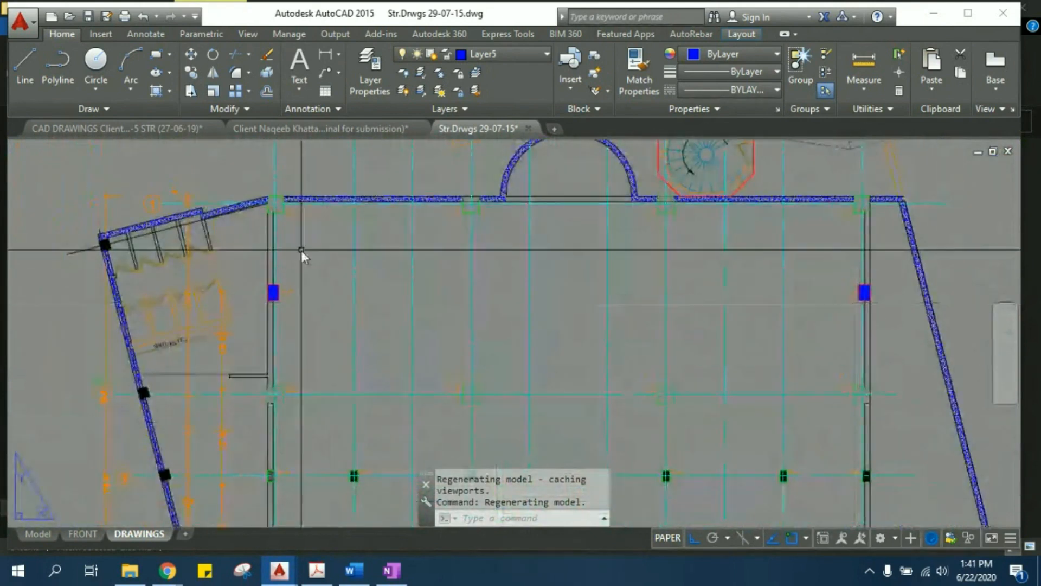
scroll(482, 206, "up", 5)
scroll(412, 256, "down", 5)
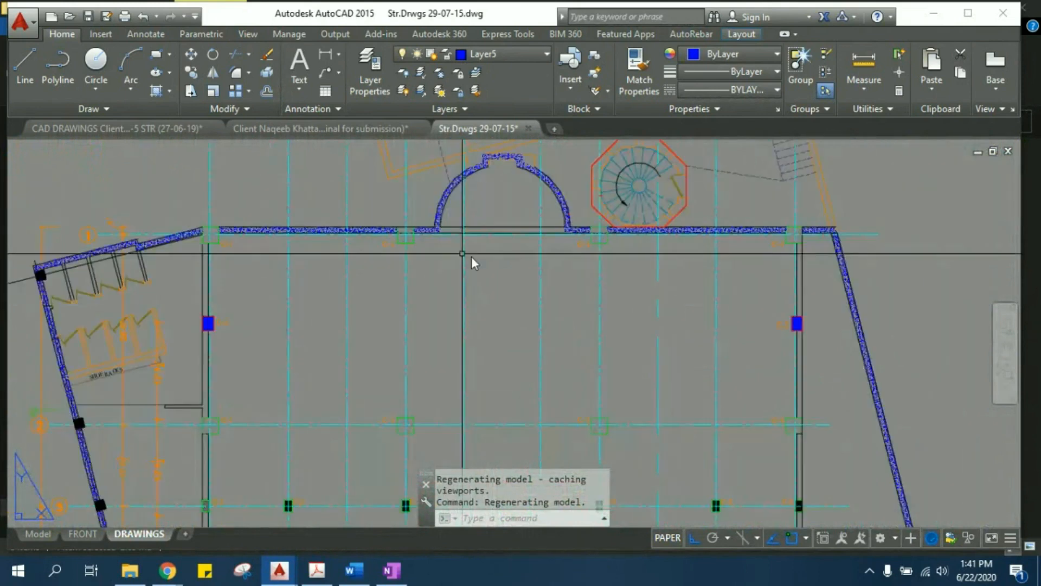
- Examine the C-3 columns along the interior grid lines of the Column Layout Plan
scroll(597, 257, "up", 2)
middle_click_drag(593, 275, 507, 146)
middle_click_drag(478, 381, 465, 255)
middle_click_drag(393, 379, 423, 251)
scroll(548, 284, "up", 4)
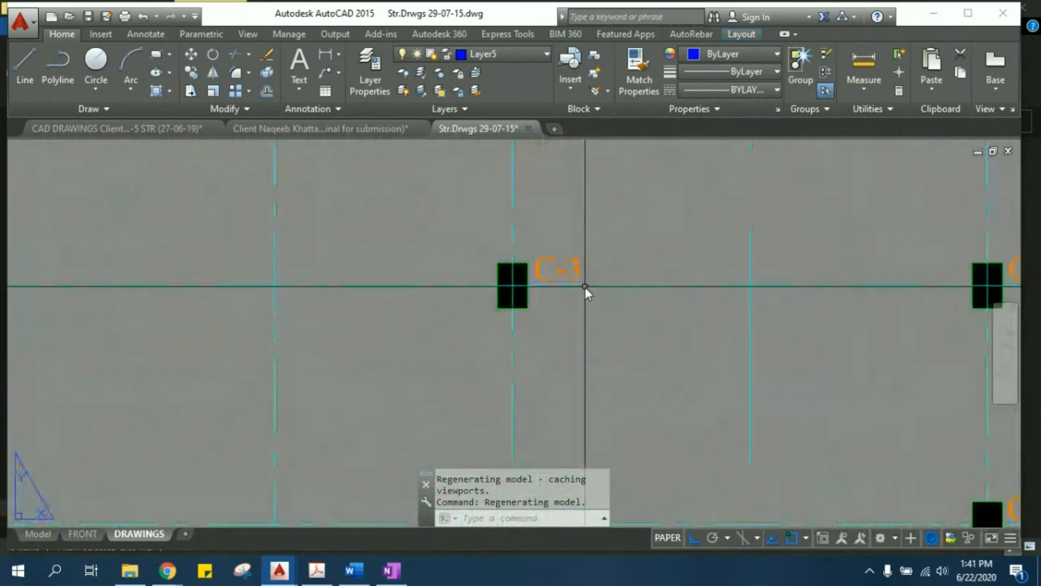
scroll(584, 287, "down", 2)
scroll(244, 264, "up", 1)
mouse_move(284, 329)
middle_mouse_down()
mouse_move(414, 306)
mouse_move(533, 310)
middle_mouse_up()
middle_click_drag(198, 295, 368, 256)
middle_click_drag(212, 256, 262, 230)
scroll(307, 305, "down", 2)
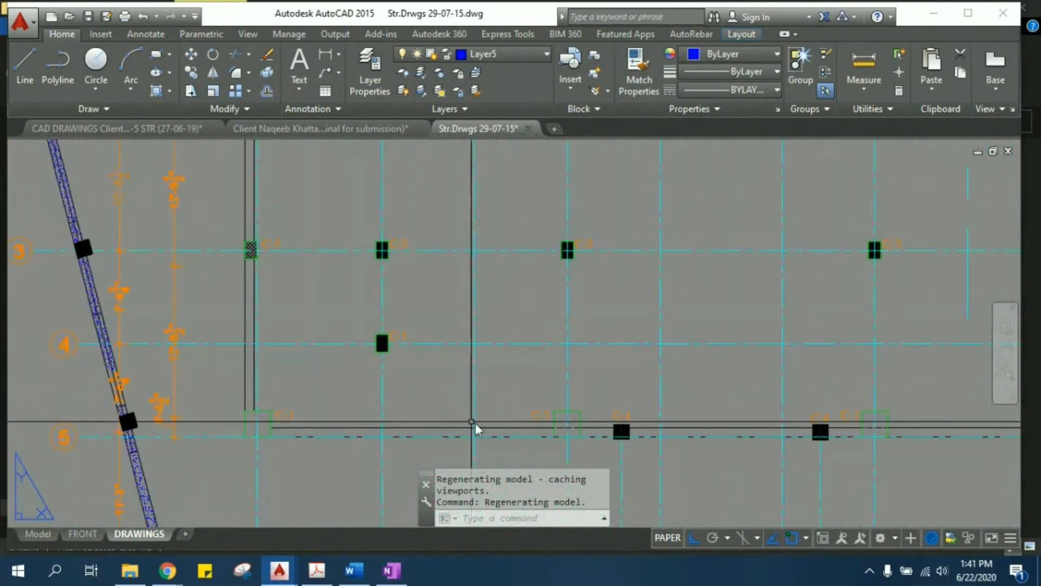
- Examine the C-1 and C-4 columns along grid line 5 of the Column Layout Plan and their alignment with the wall
scroll(553, 422, "up", 4)
middle_click_drag(631, 383, 402, 282)
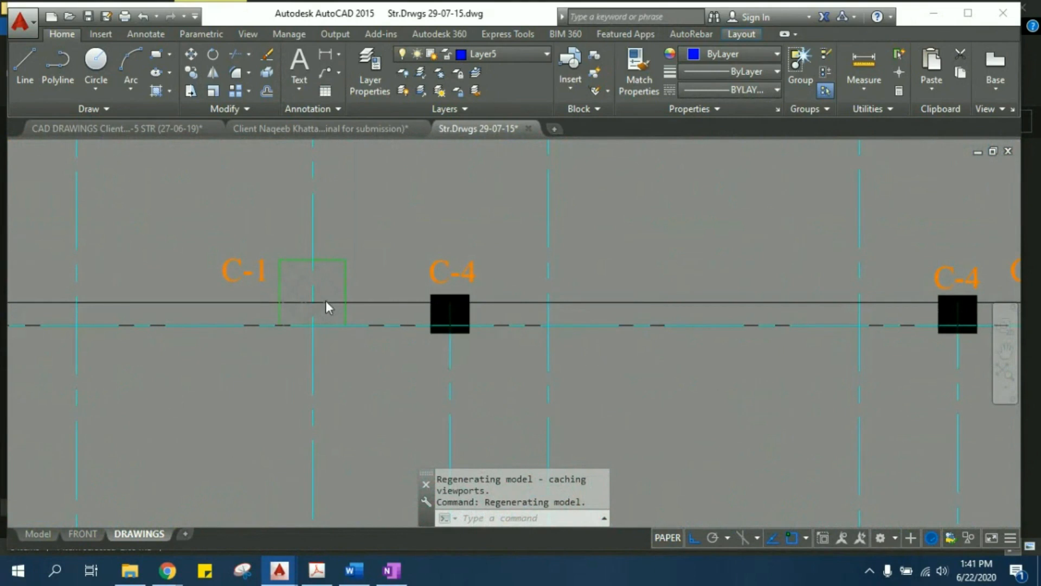
scroll(325, 300, "up", 2)
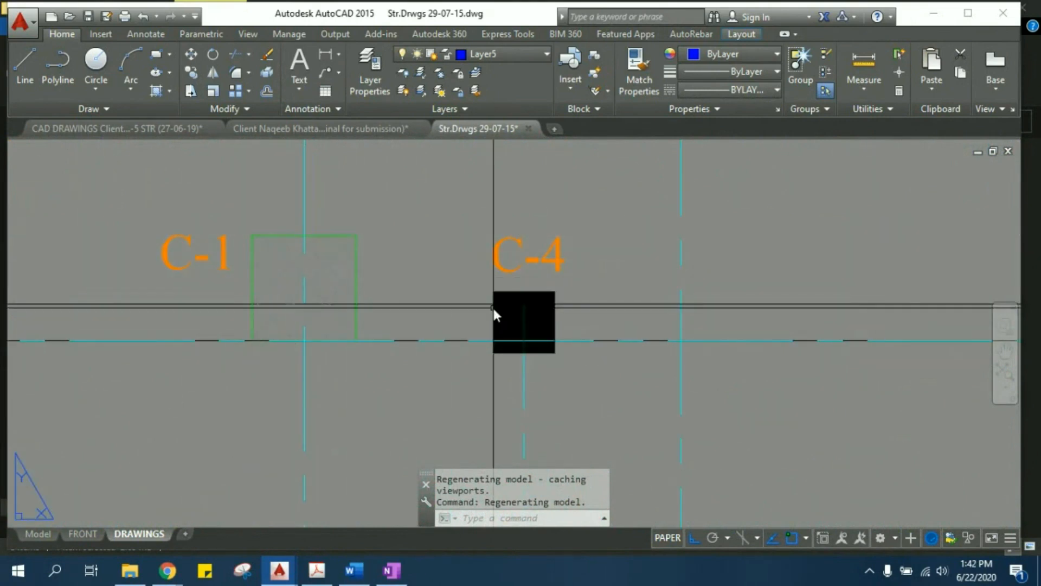
scroll(495, 313, "down", 6)
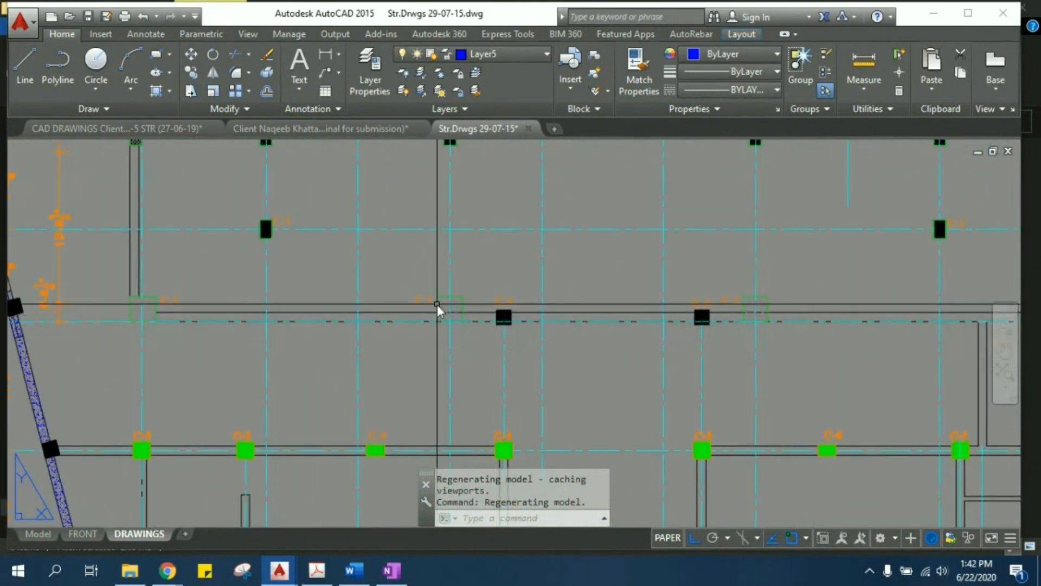
scroll(437, 309, "down", 6)
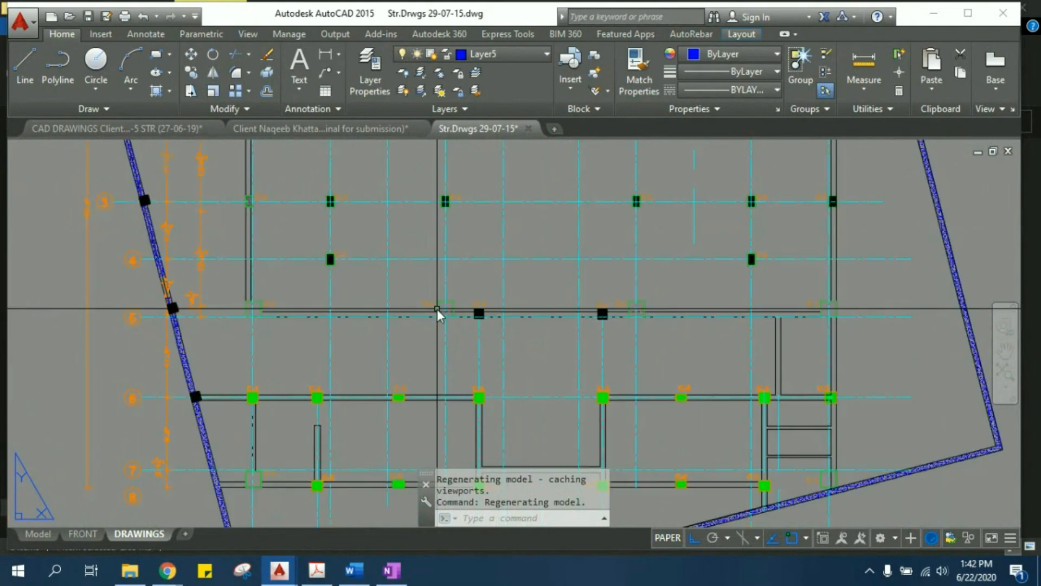
scroll(437, 310, "up", 10)
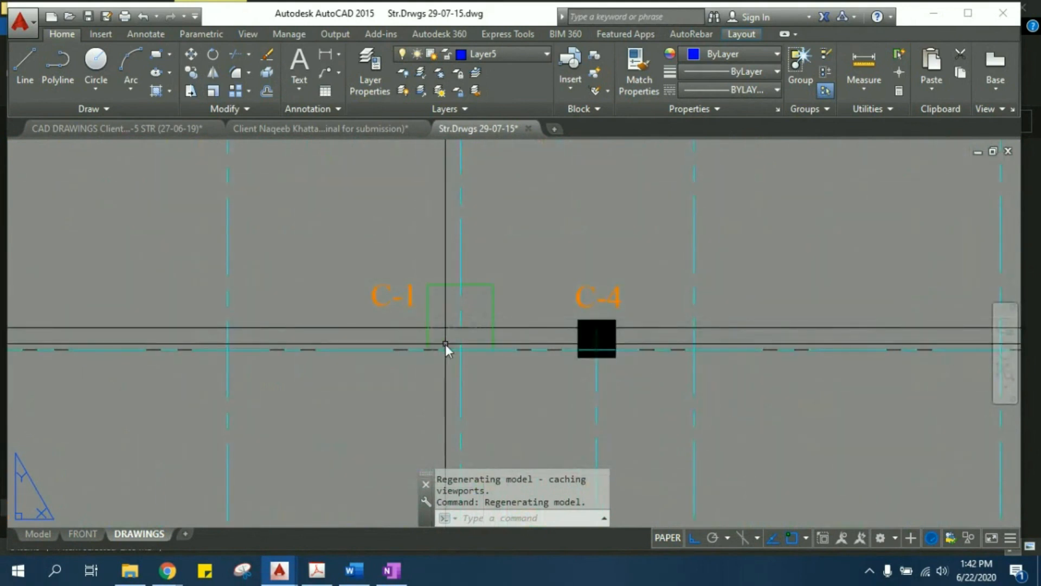
scroll(596, 344, "up", 4)
middle_click_drag(460, 246, 524, 298)
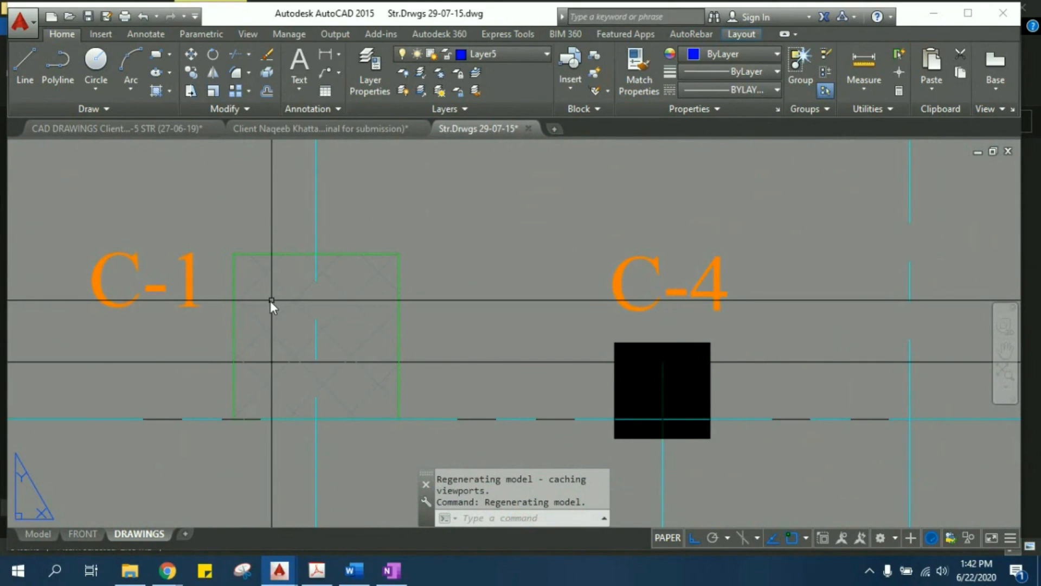
scroll(565, 350, "down", 6)
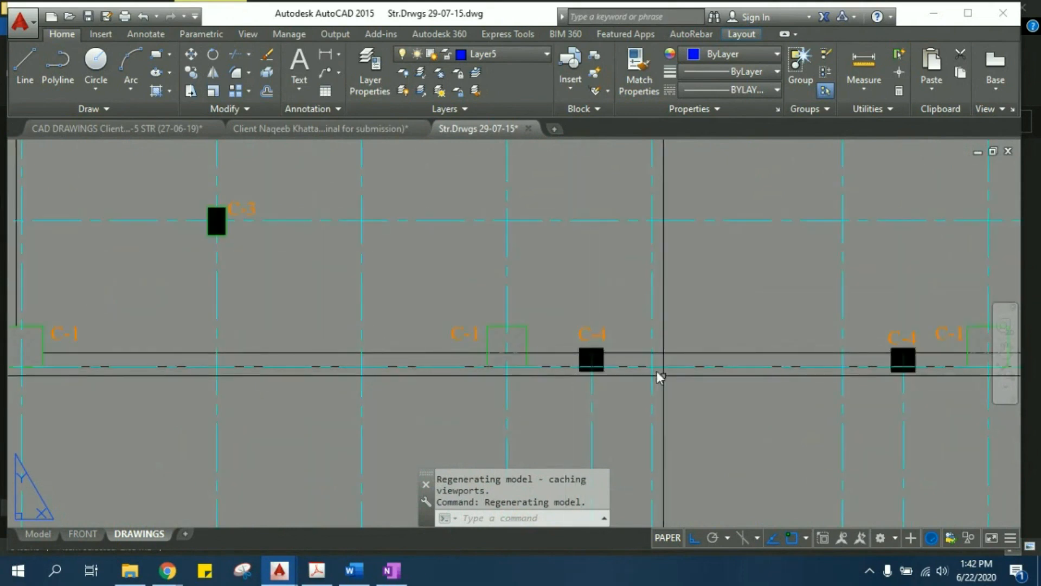
- Find the Schedule of Columns sheet and examine its mark, size and section entries
scroll(383, 277, "down", 4)
middle_click_drag(649, 381, 258, 289)
scroll(258, 289, "down", 4)
middle_click_drag(498, 321, 178, 456)
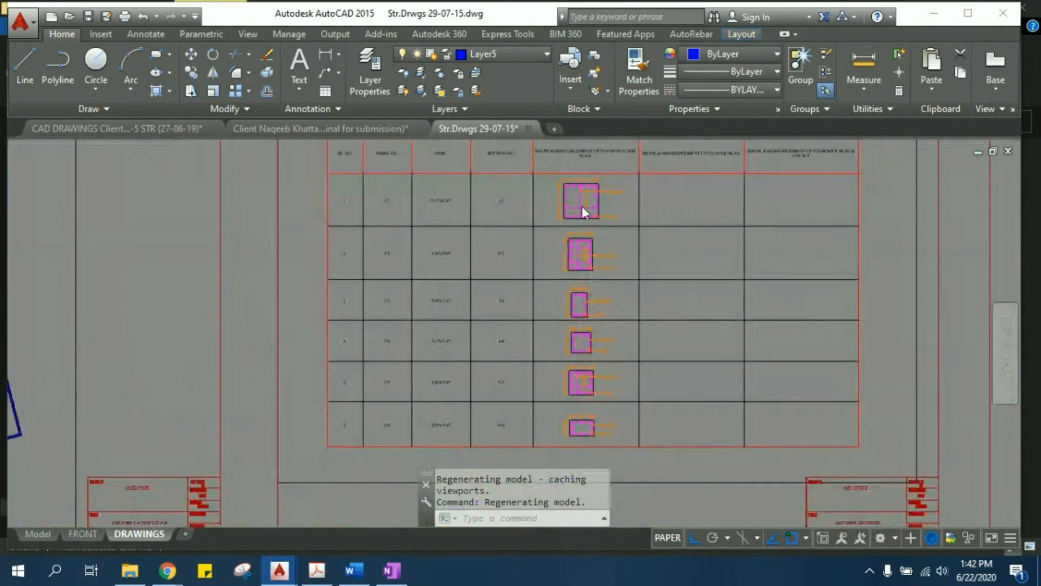
scroll(582, 206, "up", 5)
scroll(515, 202, "down", 1)
middle_click_drag(516, 202, 647, 359)
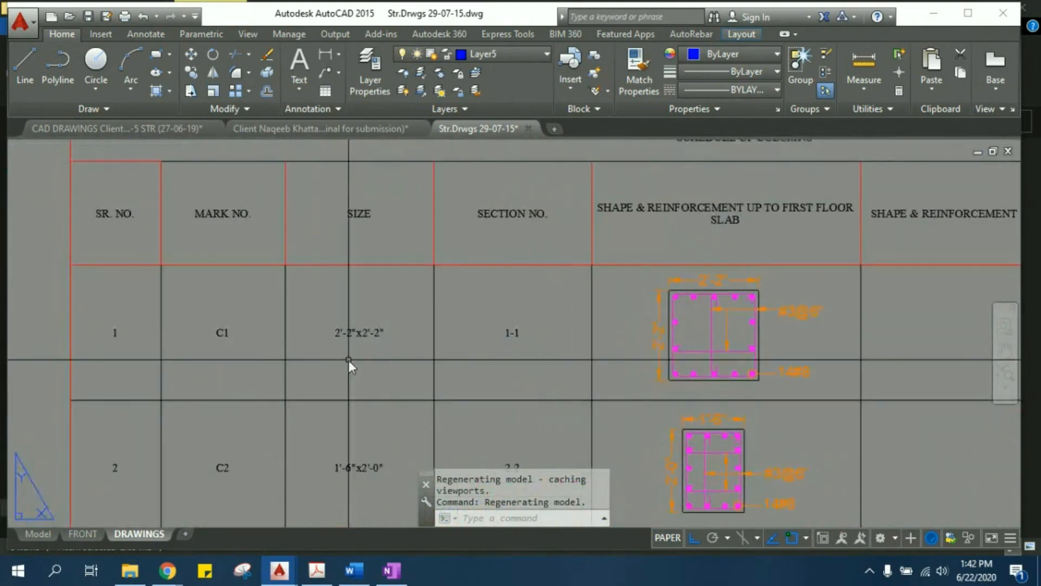
- Examine column C1 in the schedule: its size, section shape, main bars and tie spacing
scroll(759, 340, "up", 2)
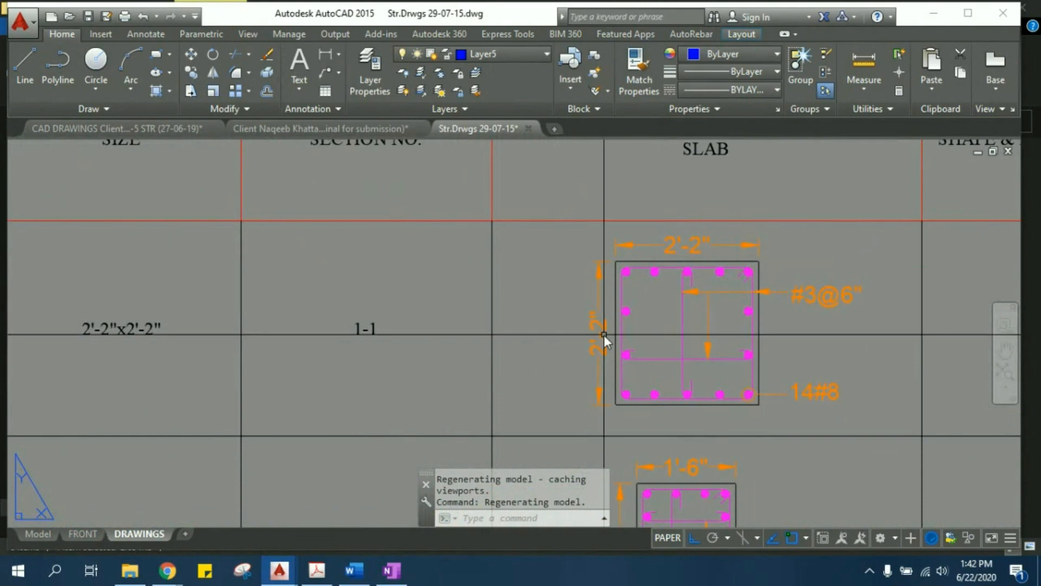
middle_click_drag(697, 260, 701, 316)
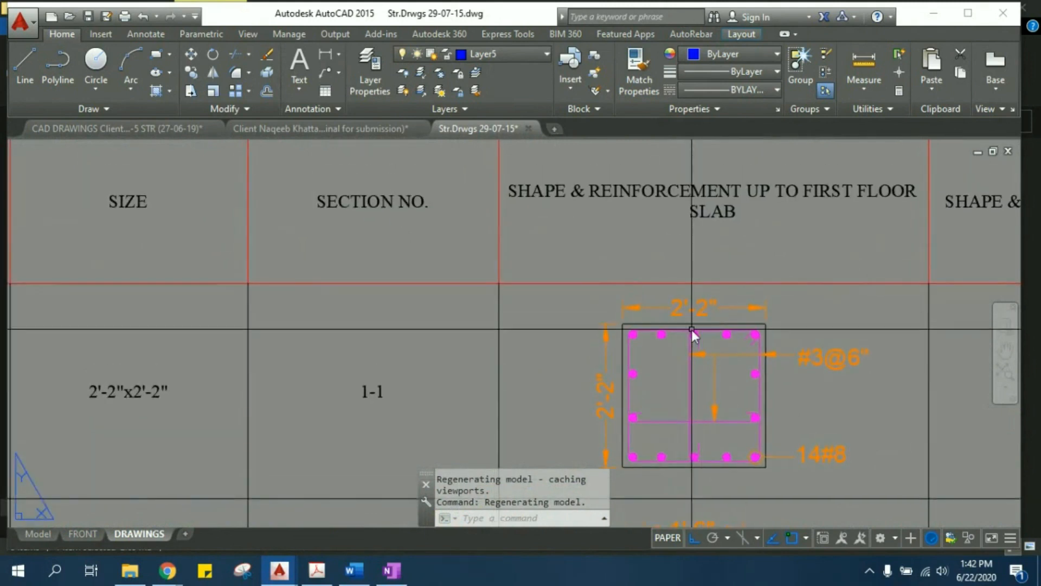
middle_click_drag(138, 395, 275, 395)
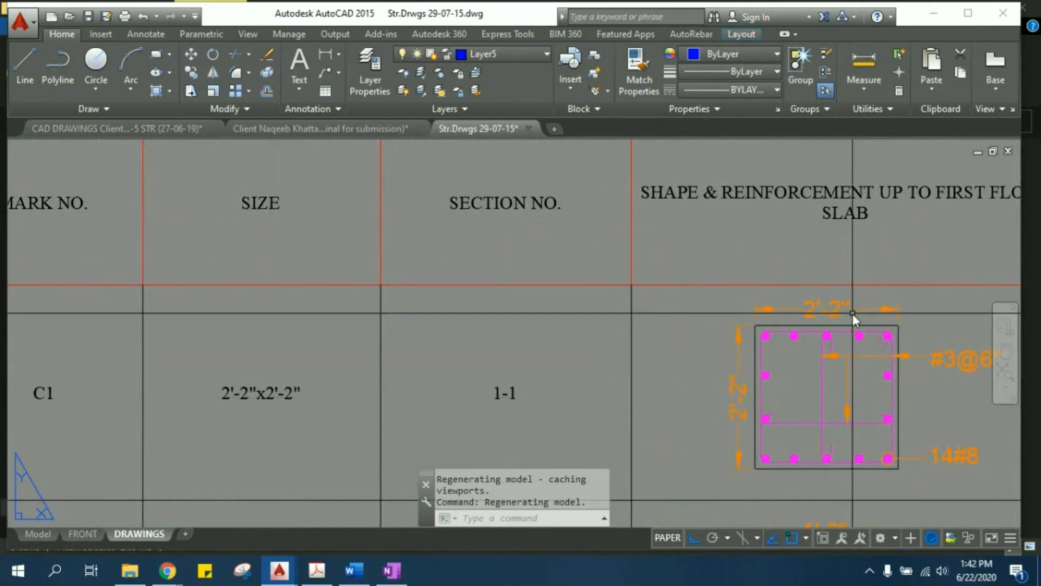
scroll(825, 301, "down", 2)
scroll(824, 302, "up", 2)
middle_click_drag(900, 346, 826, 344)
scroll(666, 325, "up", 2)
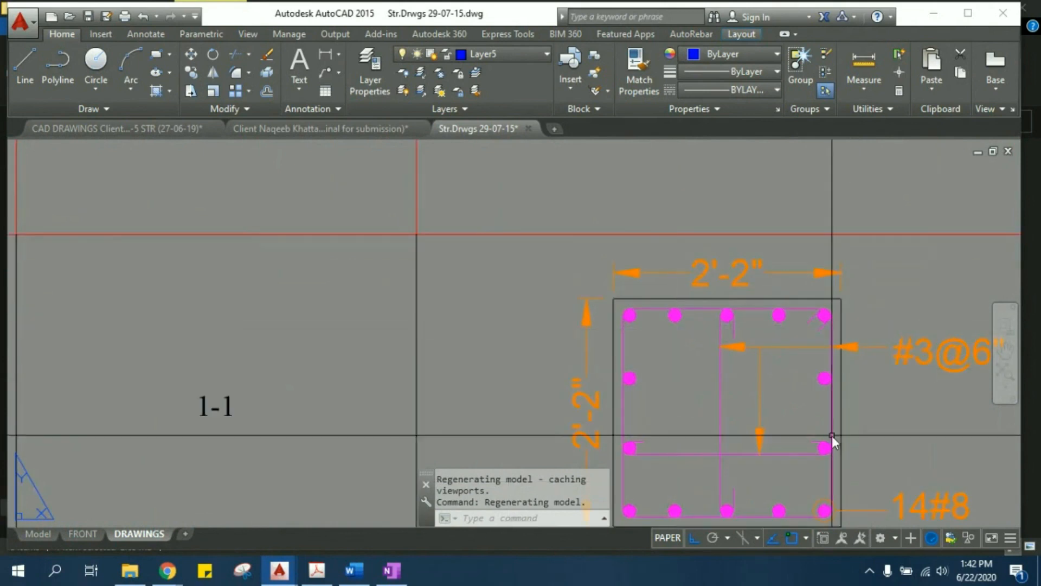
middle_click_drag(832, 435, 620, 259)
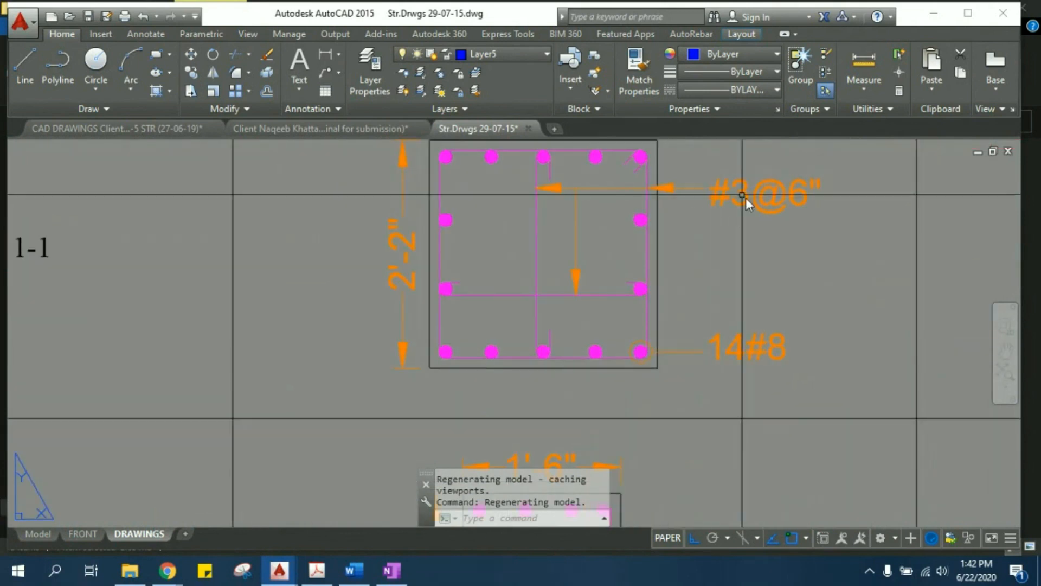
- Examine column C2 in the schedule, comparing its listed size with the dimensions, main bars and ties of section 2-2
scroll(785, 213, "down", 2)
middle_click_drag(446, 282, 590, 272)
middle_click_drag(330, 283, 399, 310)
scroll(590, 341, "down", 2)
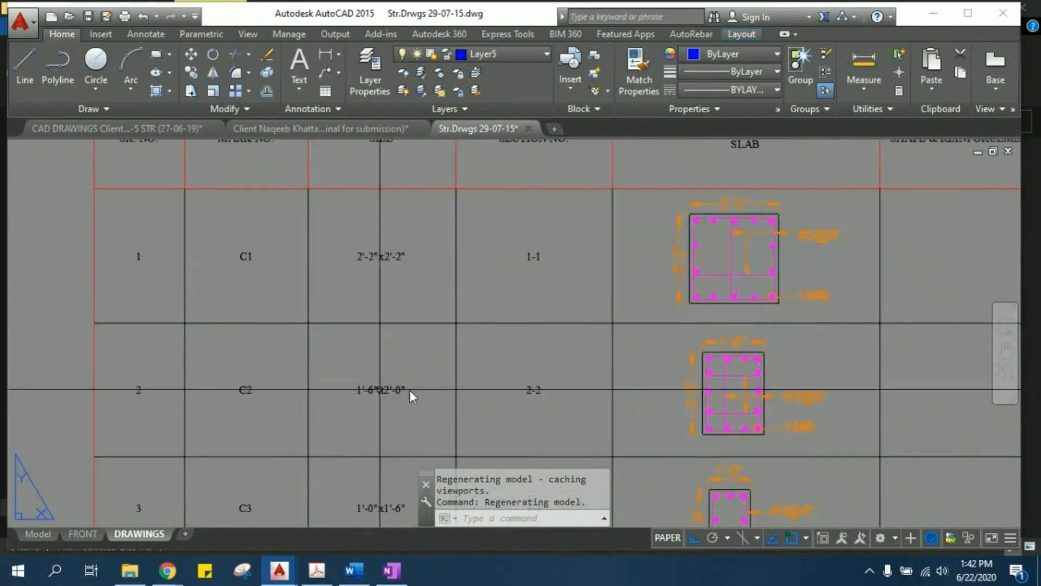
scroll(780, 400, "up", 4)
middle_click_drag(674, 347, 622, 235)
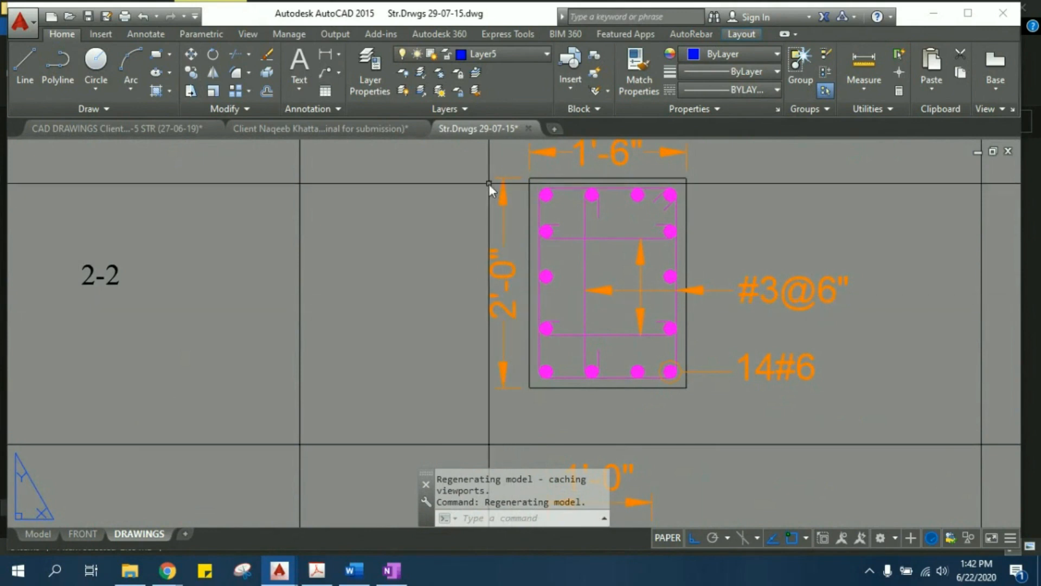
scroll(718, 182, "down", 2)
middle_click_drag(510, 274, 648, 311)
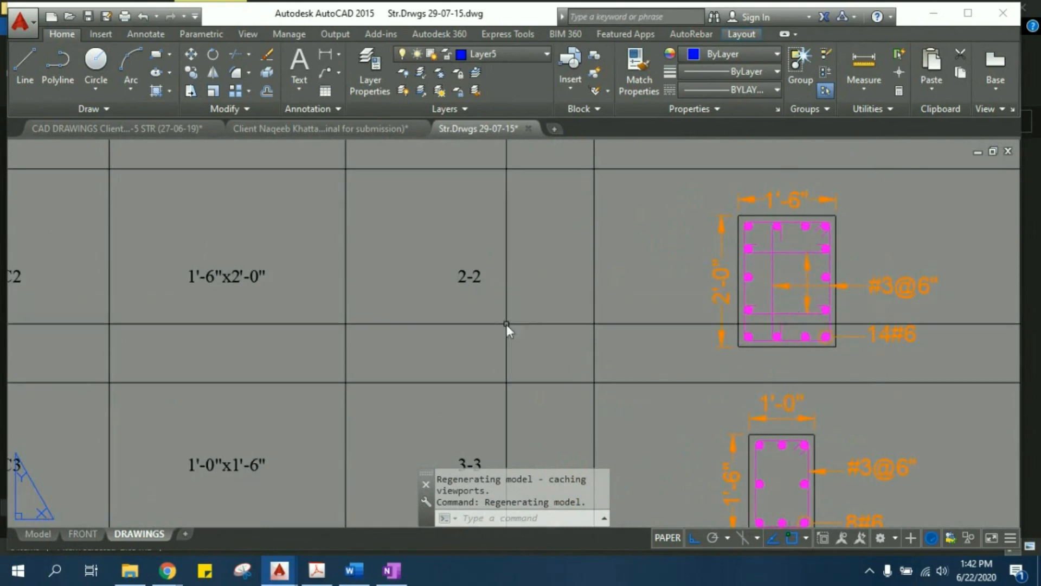
- Examine the sizes and reinforcement sections of columns C3, C4 and C5 in the schedule
scroll(727, 298, "down", 2)
middle_click_drag(763, 399, 549, 313)
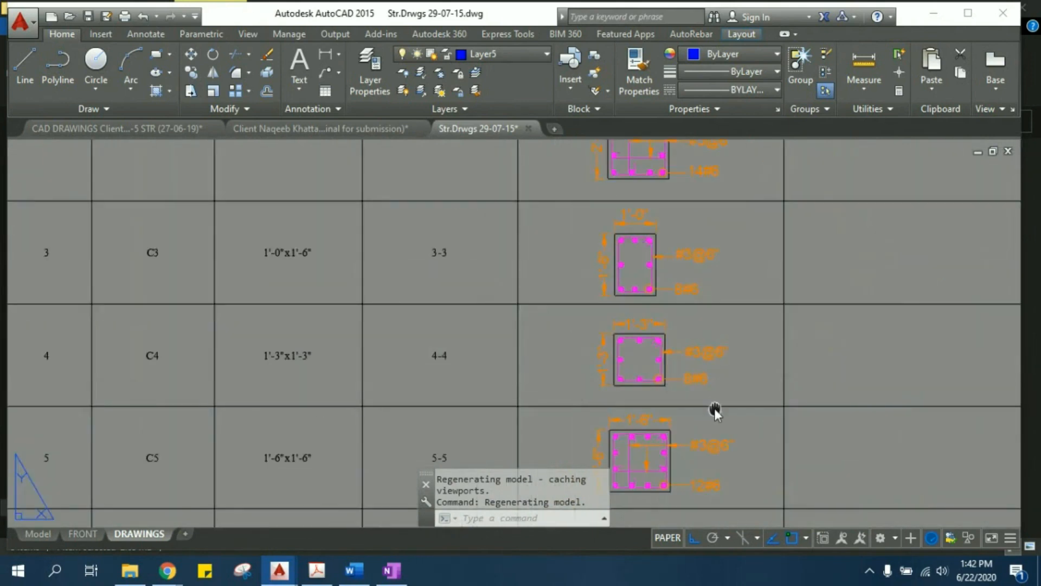
middle_click_drag(715, 412, 629, 274)
middle_click_drag(571, 222, 588, 426)
middle_click_drag(575, 247, 587, 396)
scroll(591, 214, "up", 2)
middle_click_drag(584, 206, 551, 301)
scroll(532, 294, "up", 1)
scroll(529, 278, "down", 1)
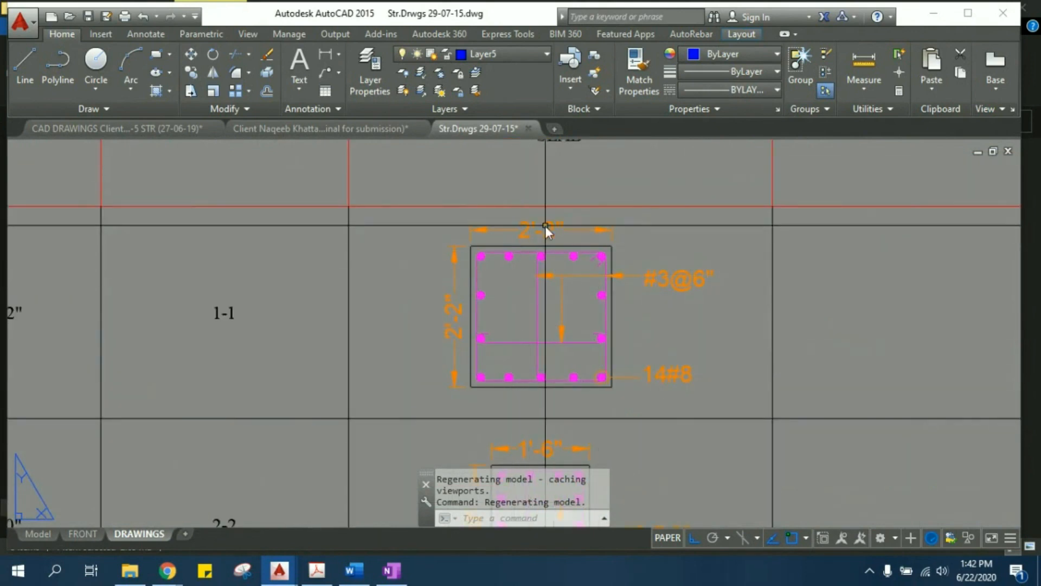
scroll(550, 229, "up", 4)
middle_click_drag(524, 246, 460, 216)
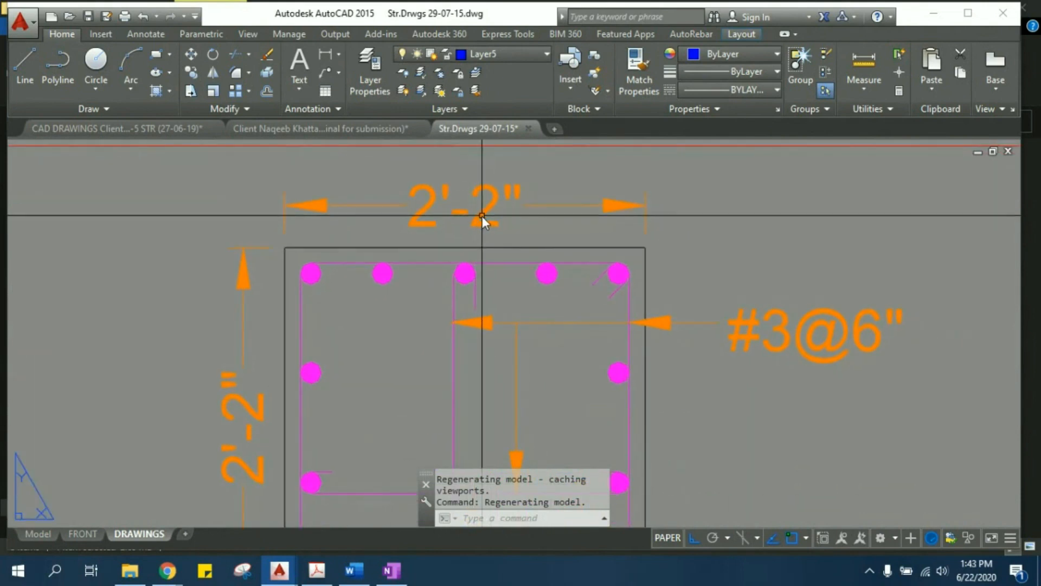
left_click(485, 215)
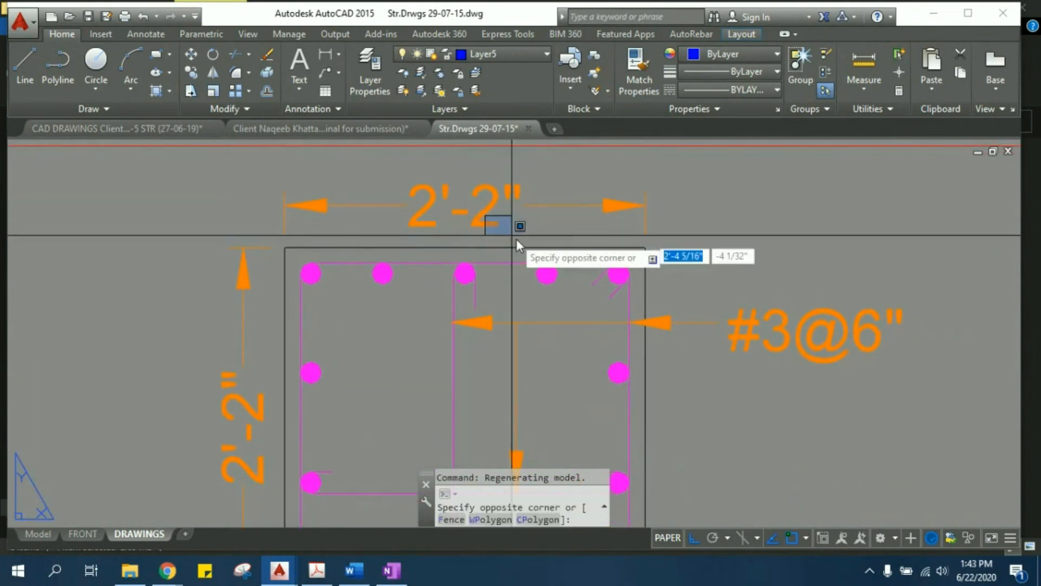
key("Escape")
scroll(510, 249, "down", 3)
middle_click_drag(389, 208, 412, 282)
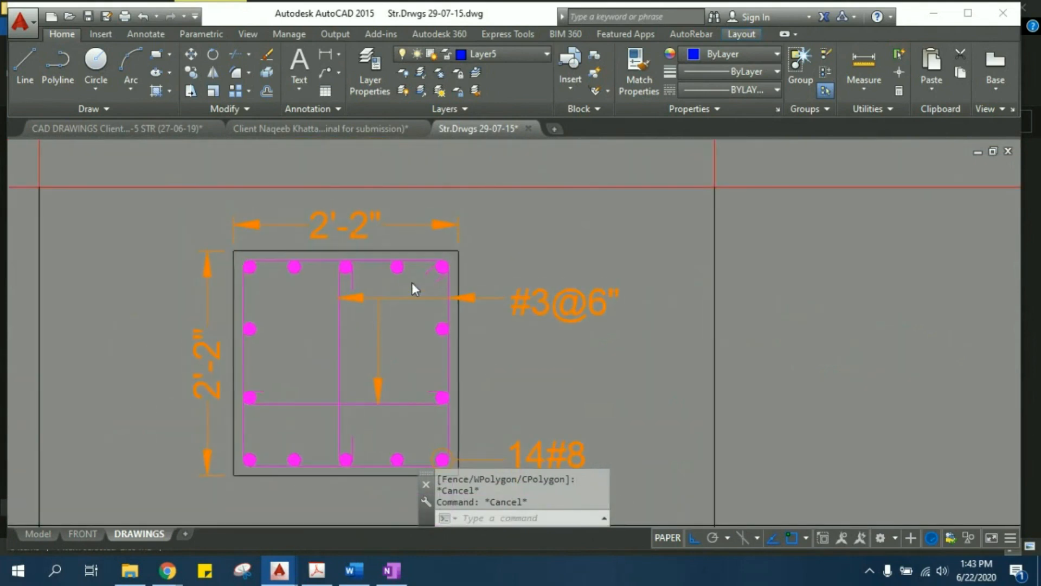
type("ED")
key("Return")
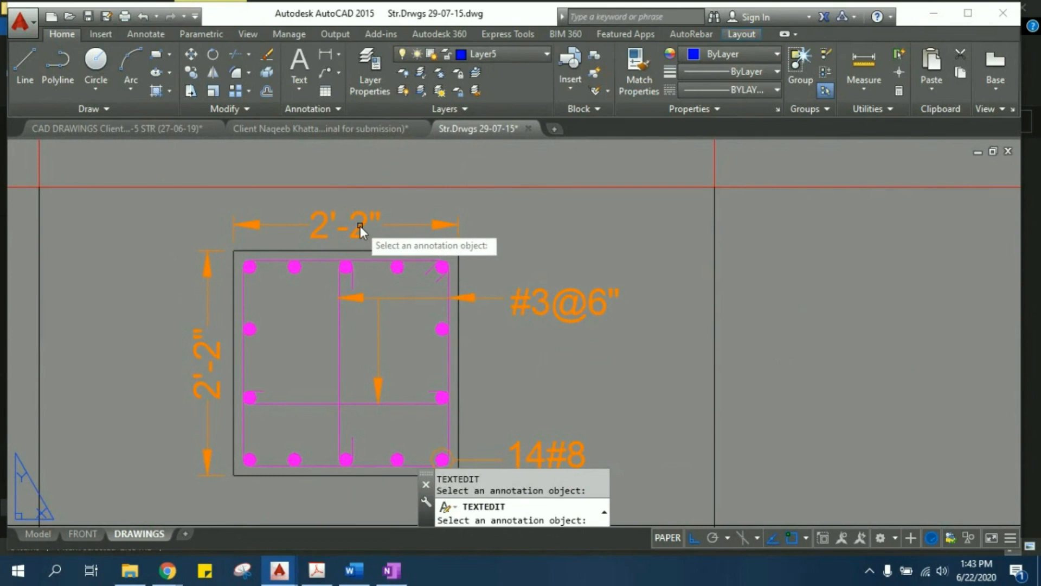
key("Escape")
key("Escape")
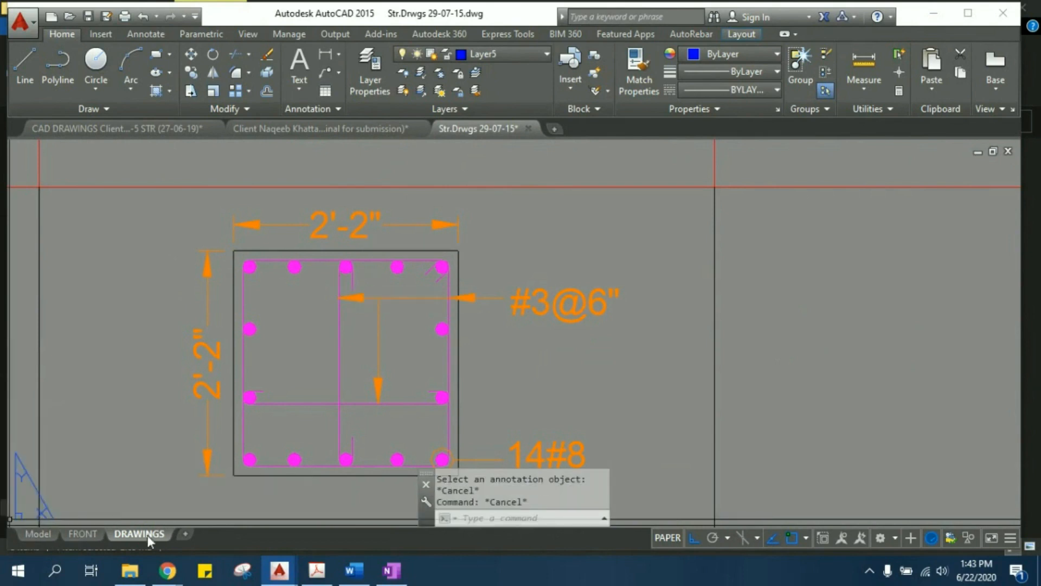
- Switch to model space and find the C1 section in the Schedule of Columns
left_click(34, 536)
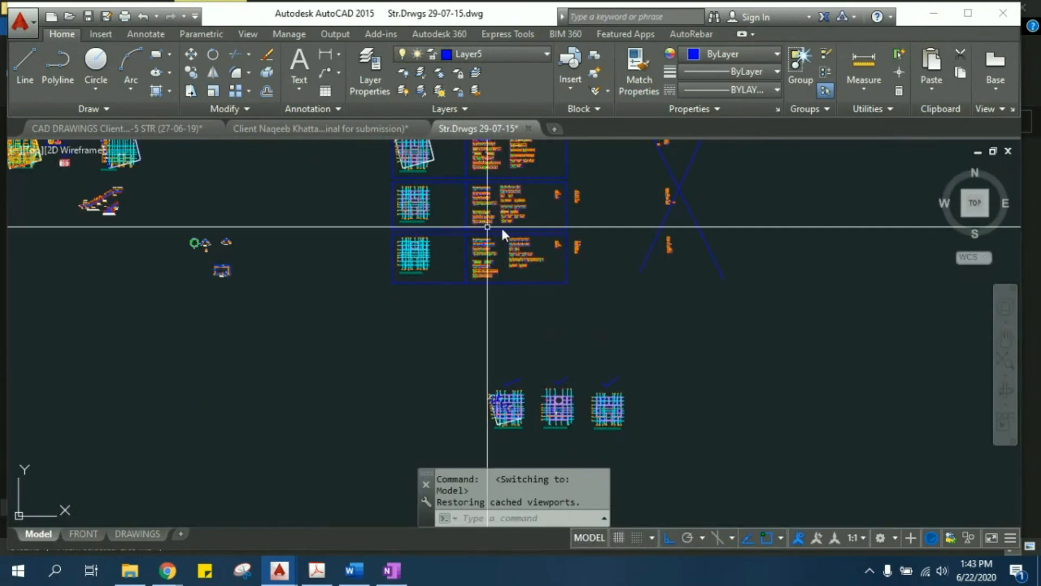
middle_click_drag(614, 294, 730, 432)
scroll(278, 364, "up", 6)
middle_click_drag(272, 251, 797, 315)
middle_click_drag(965, 322, 295, 324)
scroll(380, 307, "up", 10)
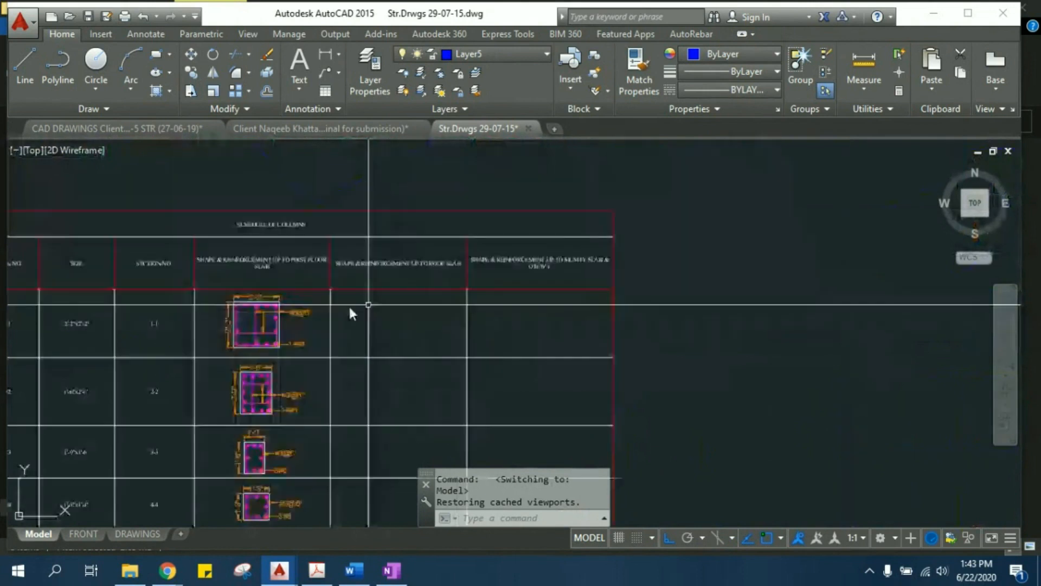
scroll(356, 272, "up", 4)
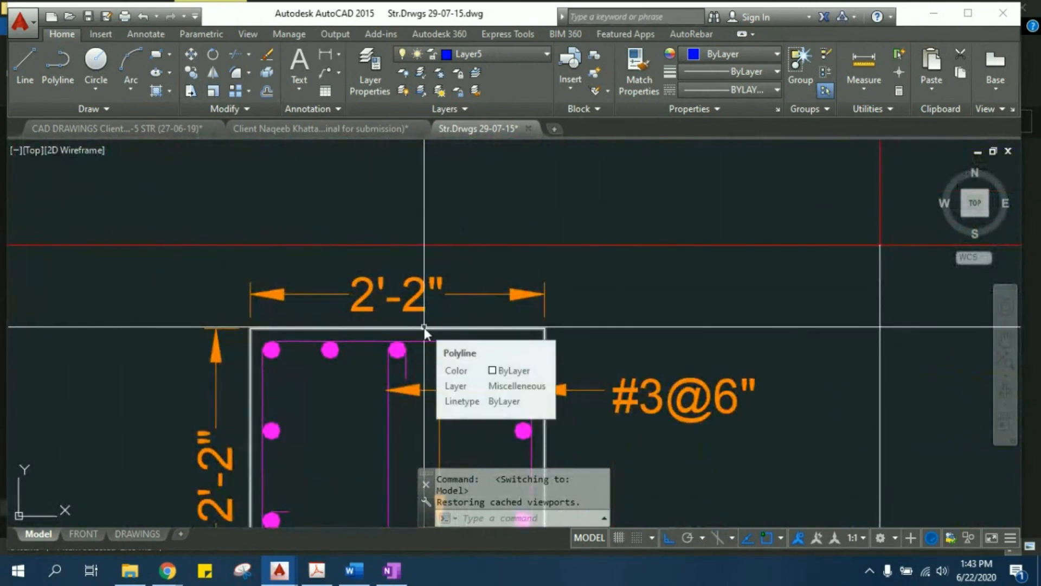
- Change the horizontal dimension text above the C1 section to 2'-8"
type("ed")
key("Return")
left_click(418, 307)
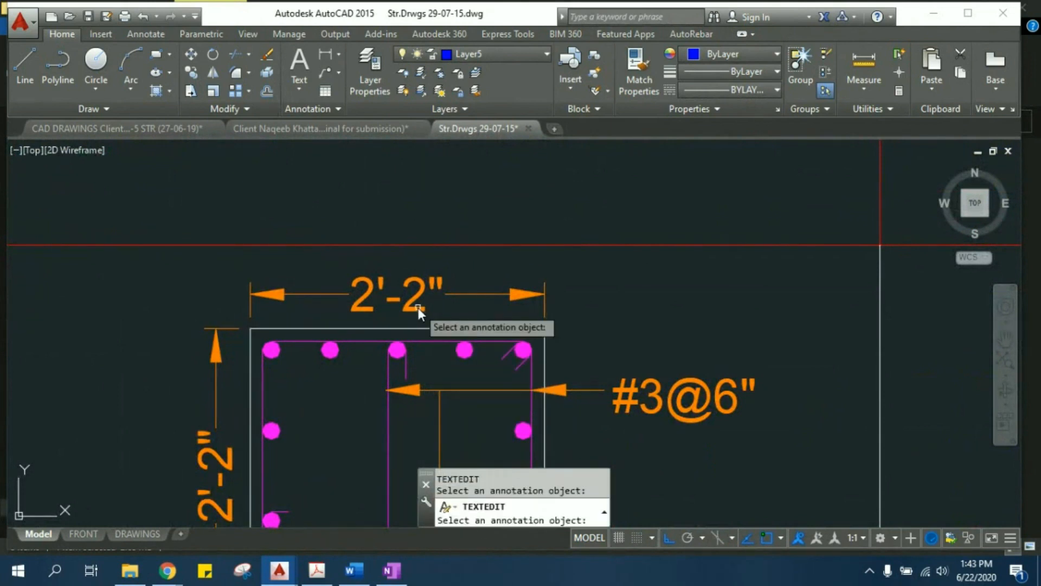
left_click(414, 308)
left_click(407, 306)
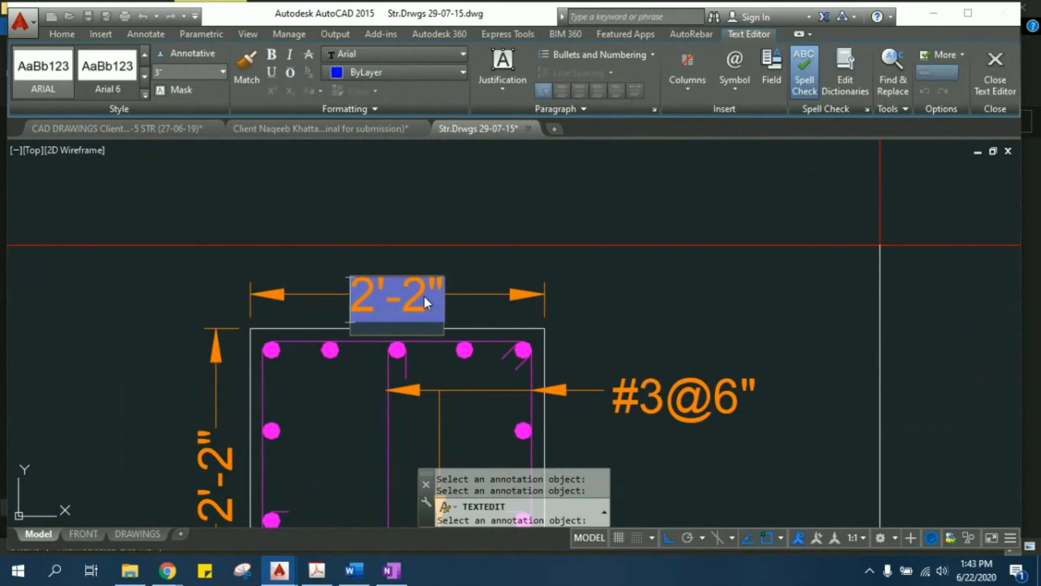
key("Delete")
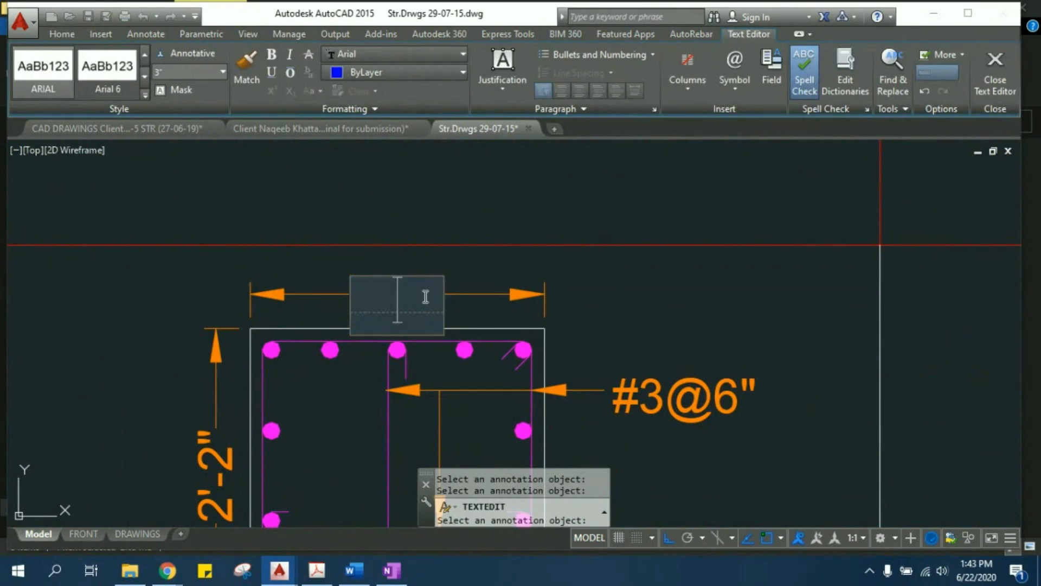
type("2")
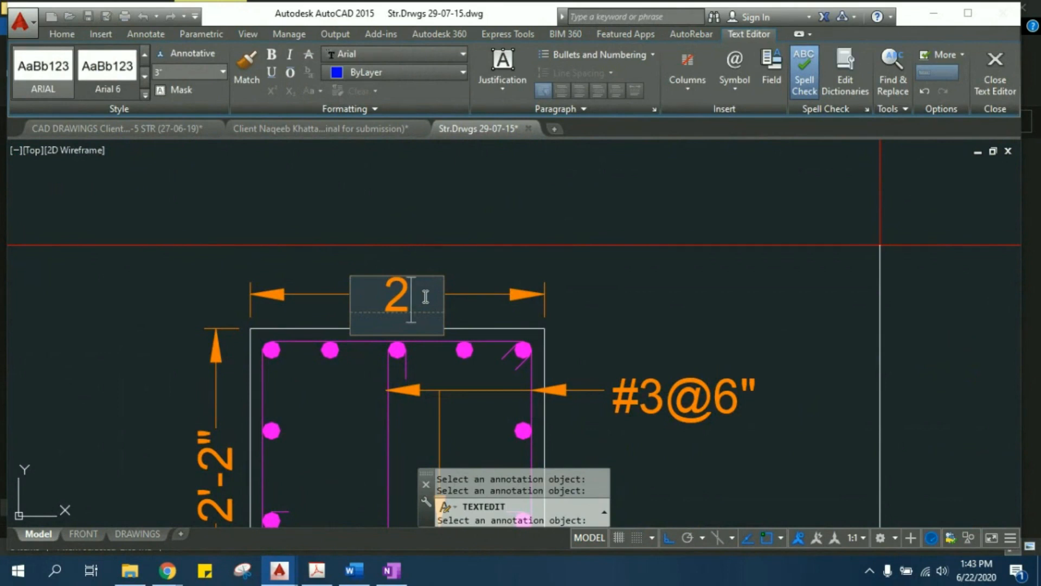
type("'-")
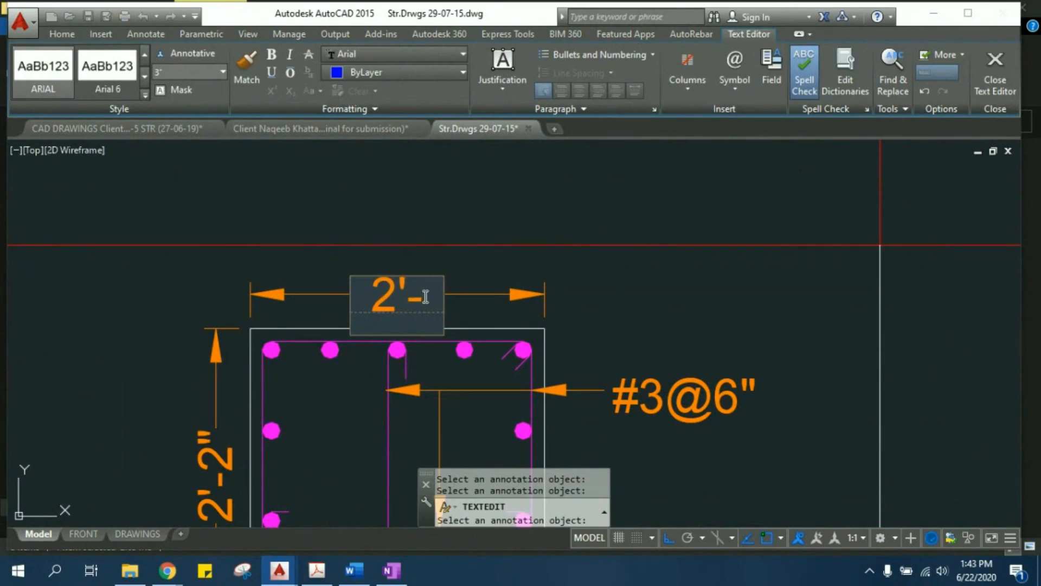
type("8\"")
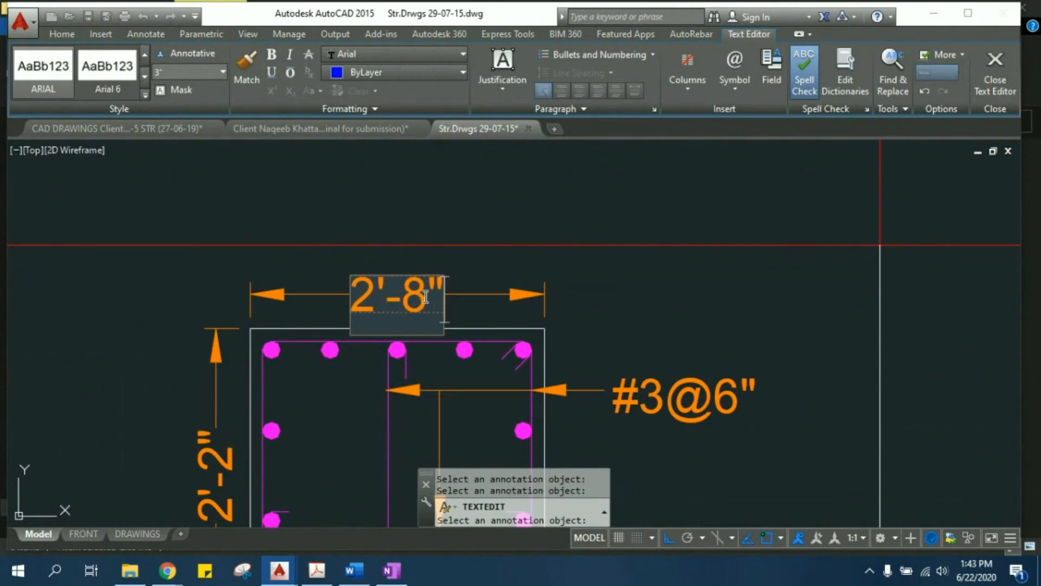
left_click(563, 304)
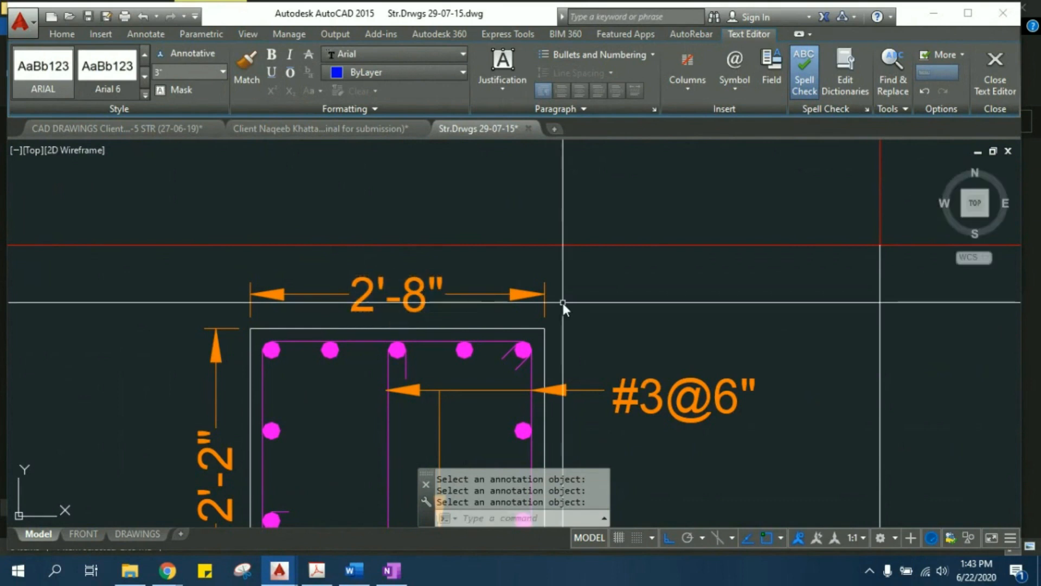
- Erase the red and white grid of the Schedule of Columns from around the column sections
middle_click_drag(386, 301, 399, 229)
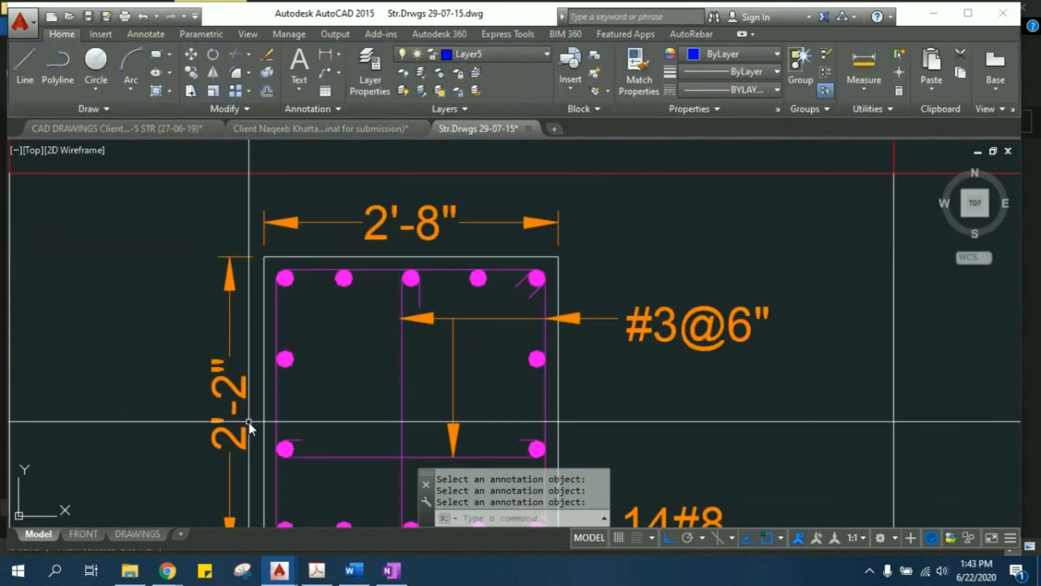
middle_click_drag(238, 324, 233, 274)
left_click(316, 207)
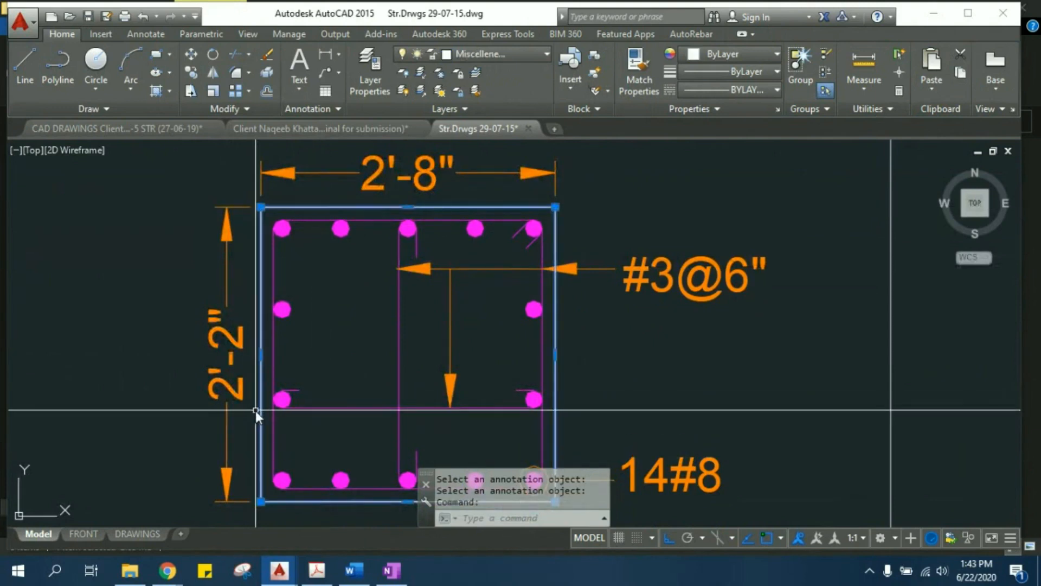
scroll(266, 369, "down", 4)
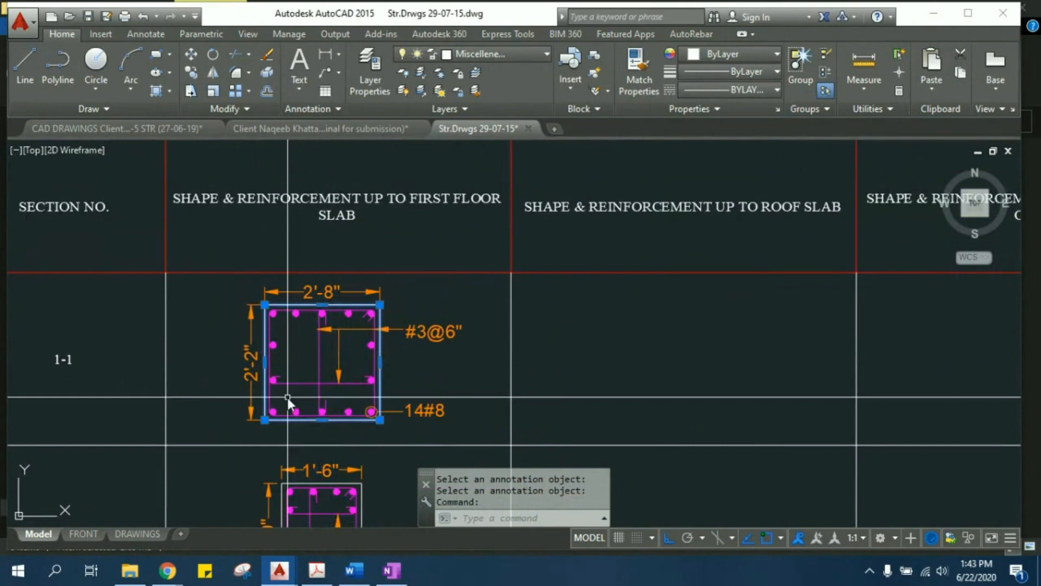
scroll(283, 393, "up", 2)
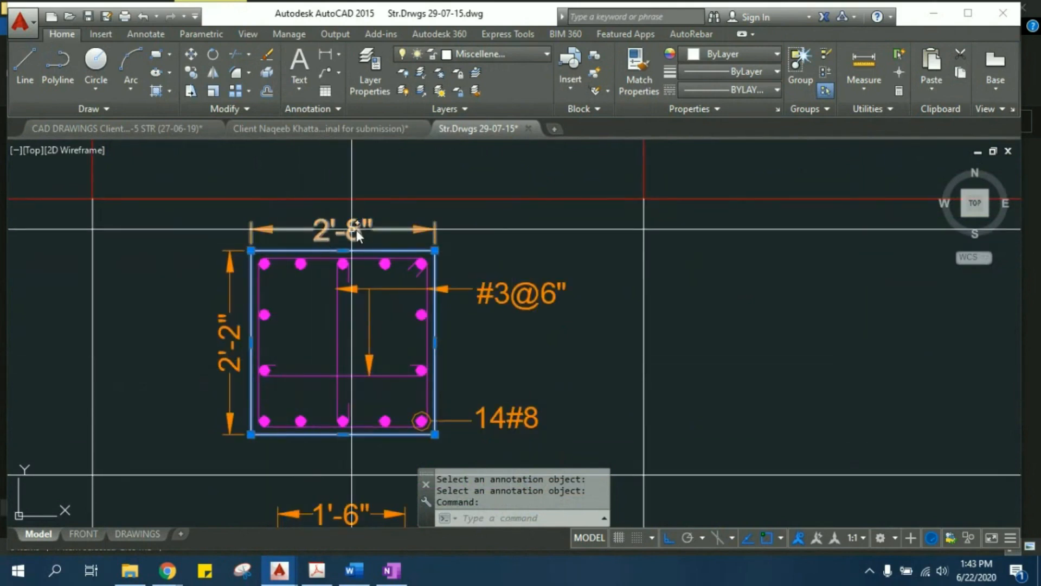
key("Delete")
scroll(469, 304, "down", 3)
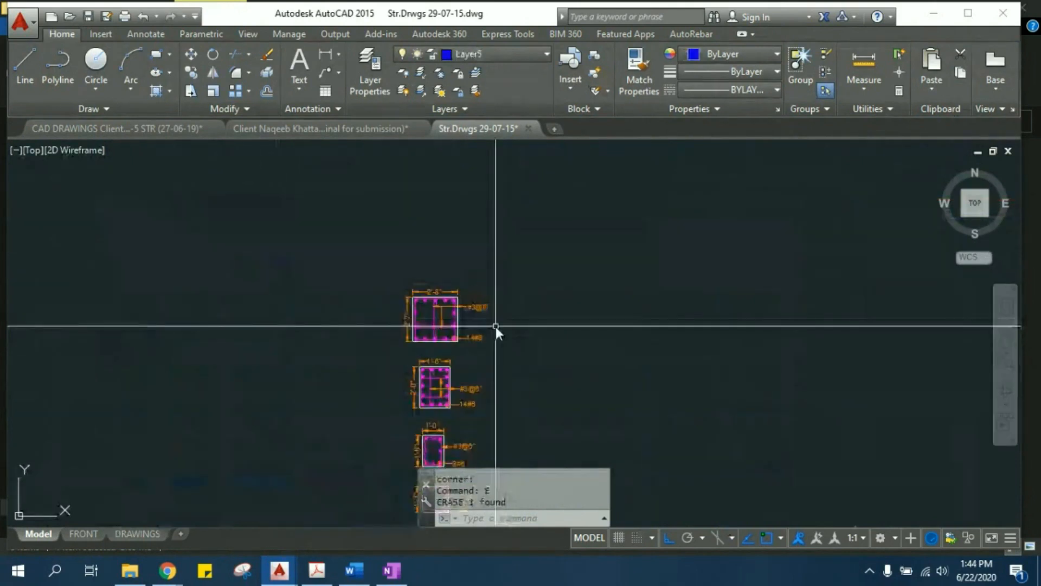
- Stretch the right side of the C1 section outward, including its bars, ties and callouts, to suit the 2'-8" width
scroll(483, 328, "up", 3)
left_click(564, 402)
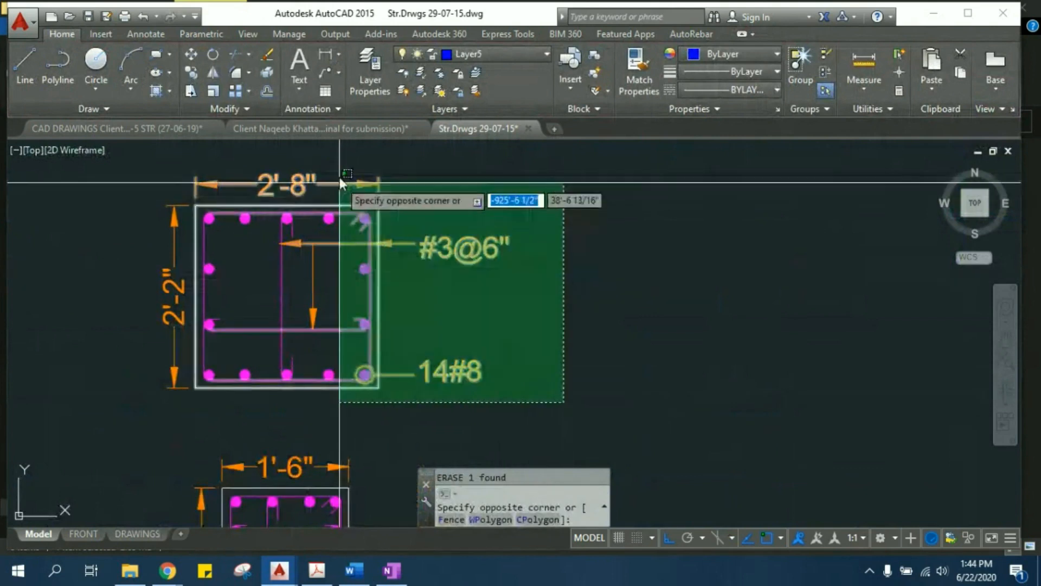
left_click(339, 166)
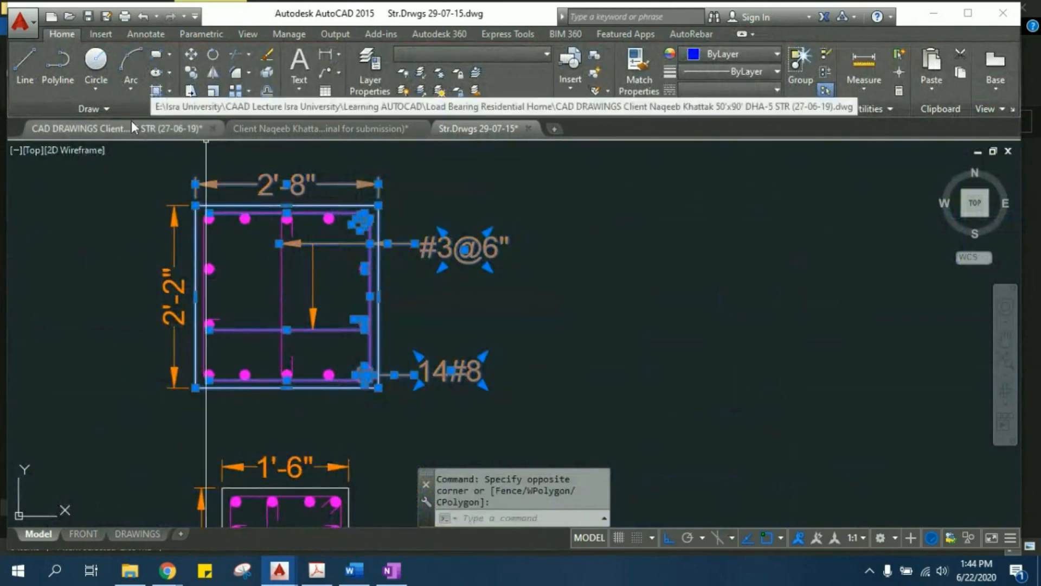
left_click(193, 94)
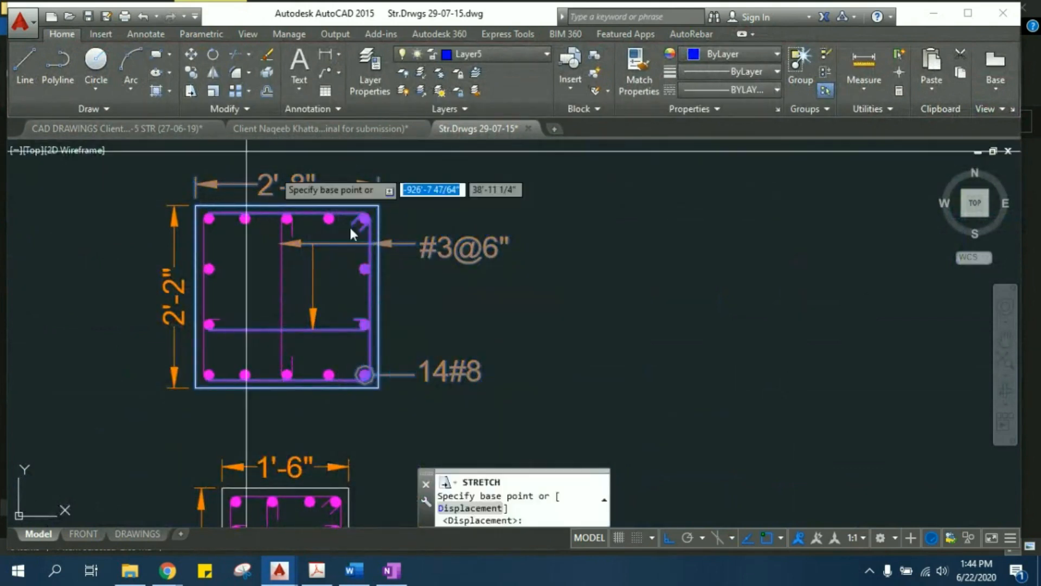
left_click(378, 207)
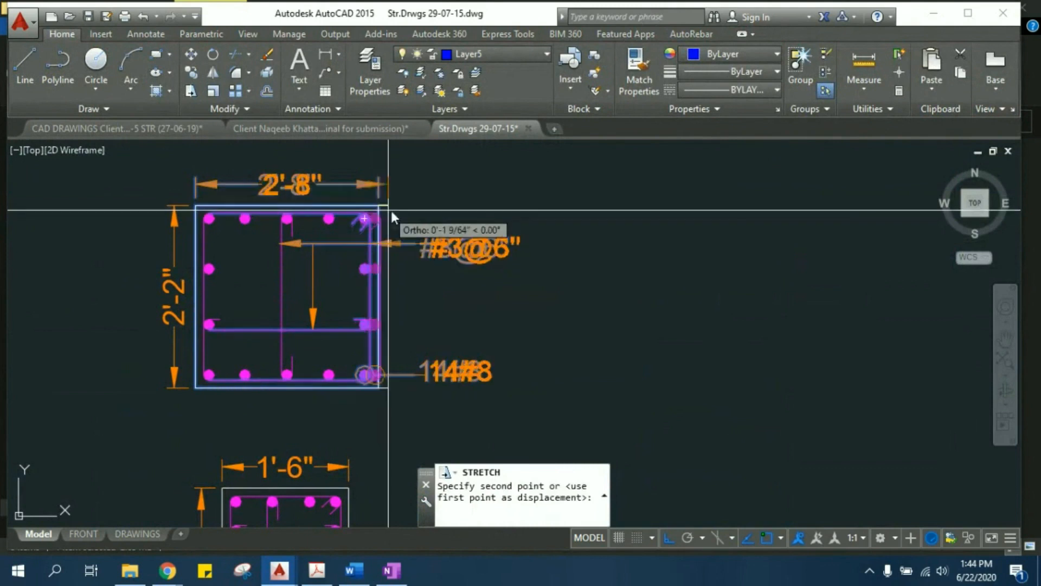
left_click(421, 213)
key("Escape")
key("Escape")
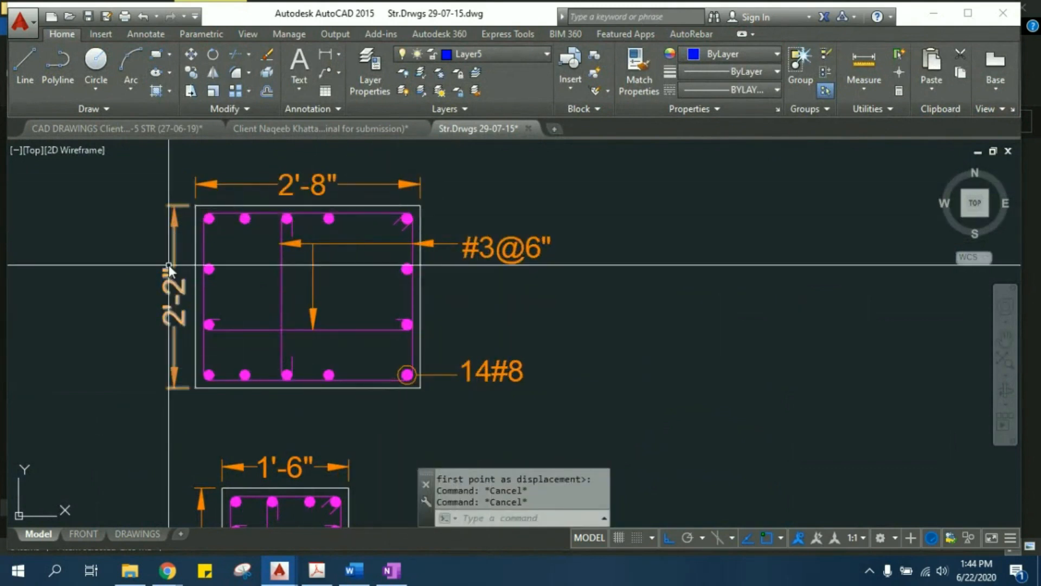
- Undo the C1 section stretch and the erasing of the schedule grid
scroll(308, 228, "up", 2)
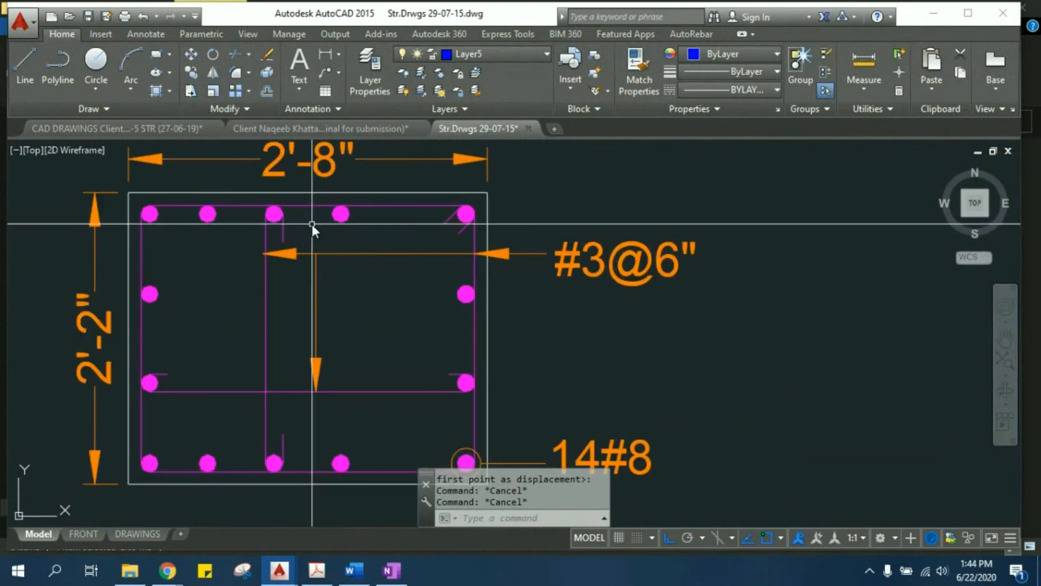
scroll(409, 290, "down", 4)
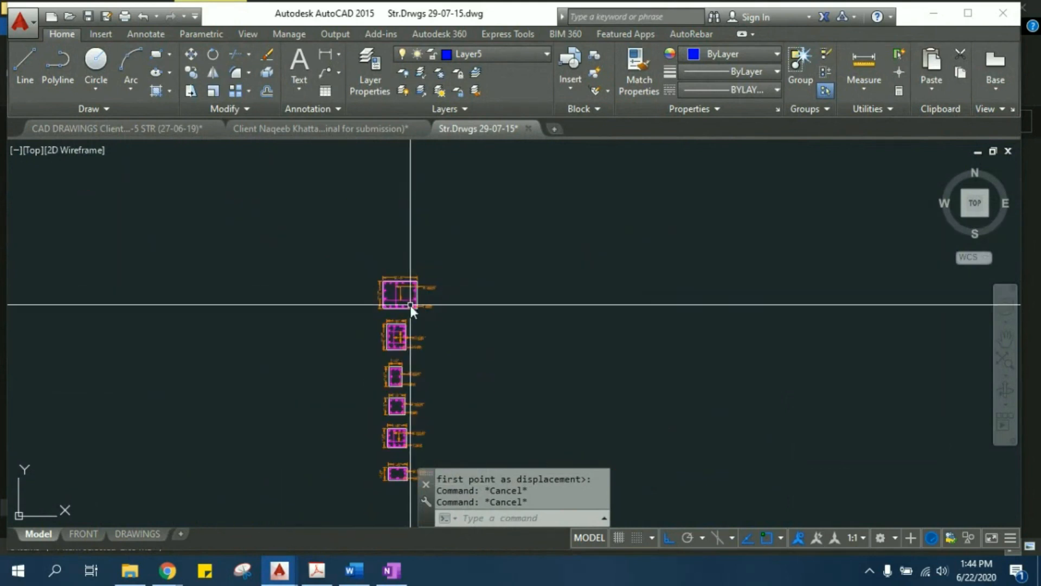
key("ctrl+z")
key("ctrl+z")
key("ctrl+z")
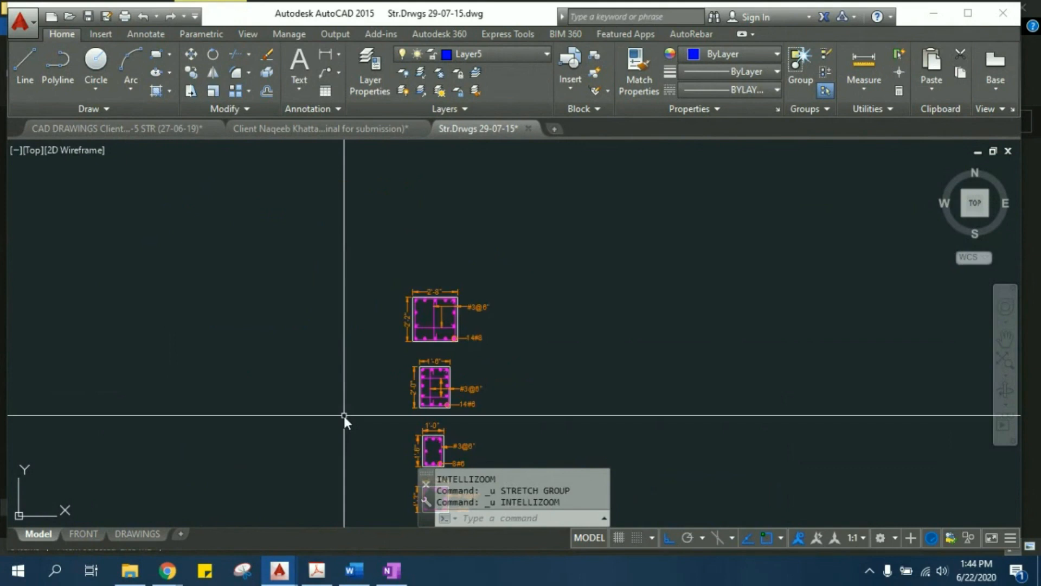
key("ctrl+z")
- Return to the DRAWINGS layout and look over the rows of beam detail sheets
left_click(130, 533)
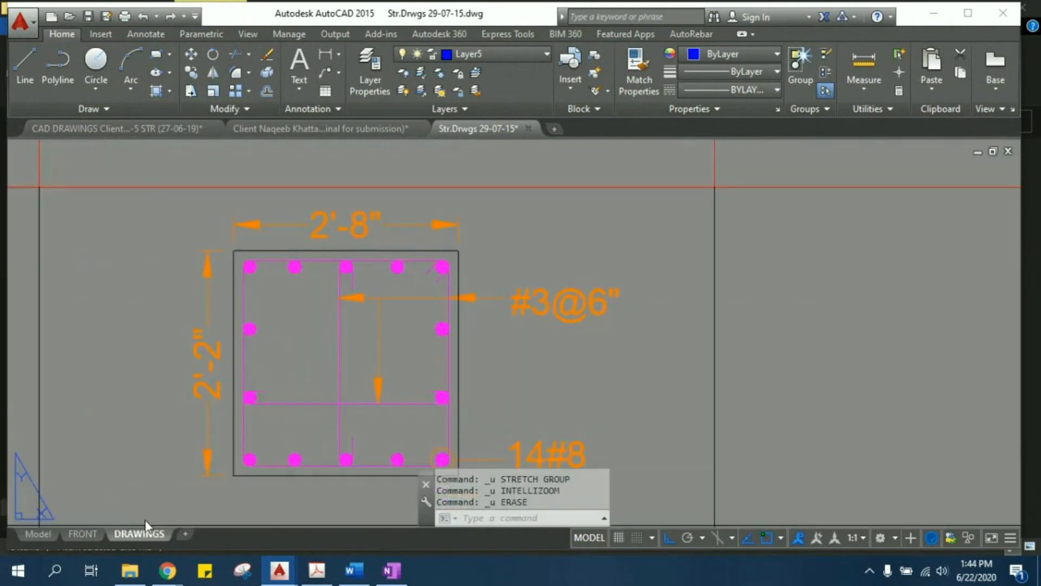
middle_click_drag(633, 335, 303, 155)
middle_click_drag(130, 219, 561, 451)
middle_click_drag(559, 392, 140, 170)
middle_click_drag(745, 270, 461, 170)
middle_click_drag(521, 336, 405, 190)
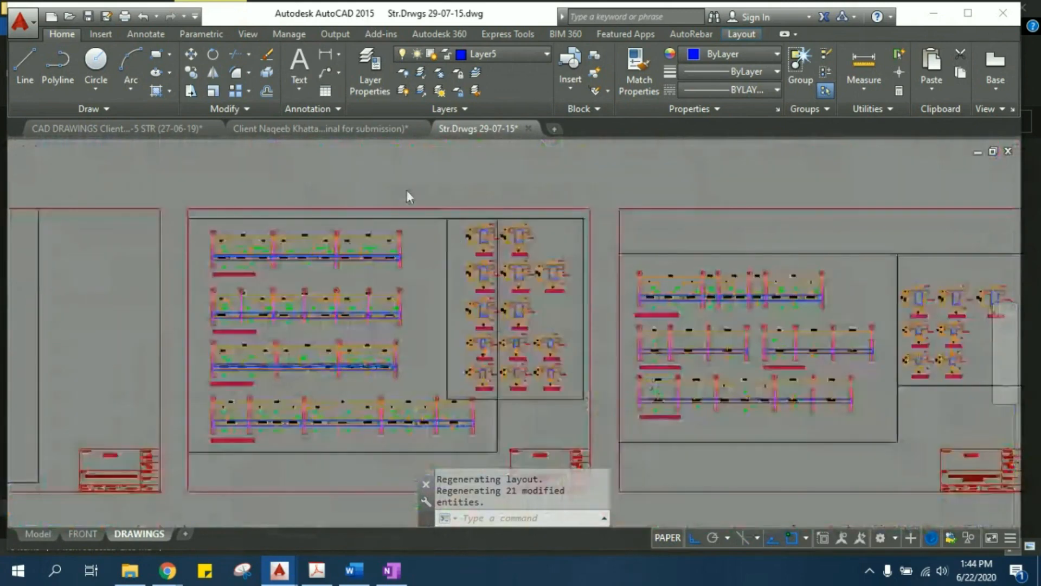
scroll(409, 197, "down", 4)
scroll(616, 335, "down", 1)
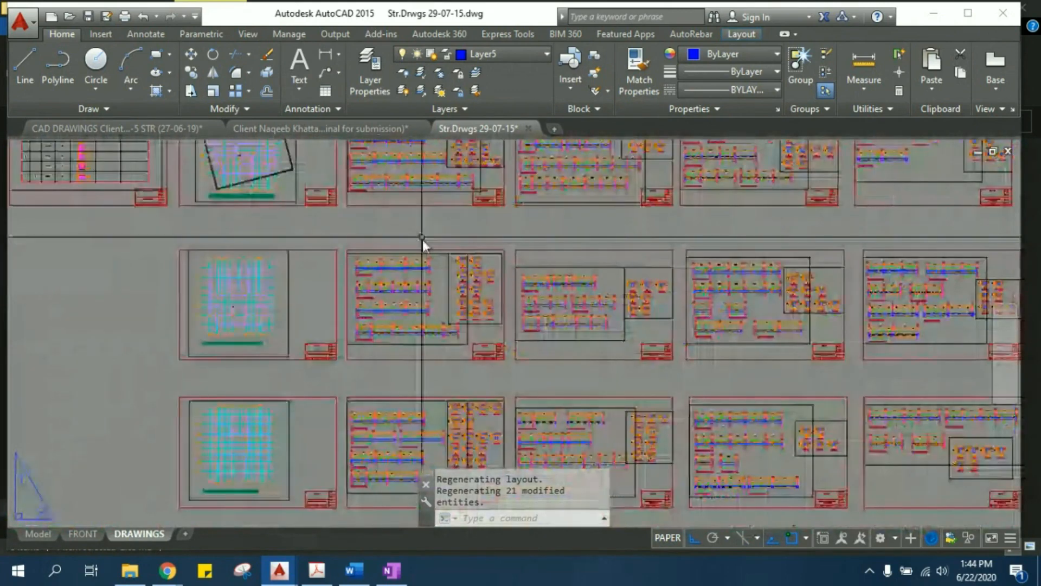
- Examine the beam elevations at grids 1, 1' and 2 together with their cross-sections
middle_click_drag(421, 272, 419, 405)
scroll(418, 406, "up", 5)
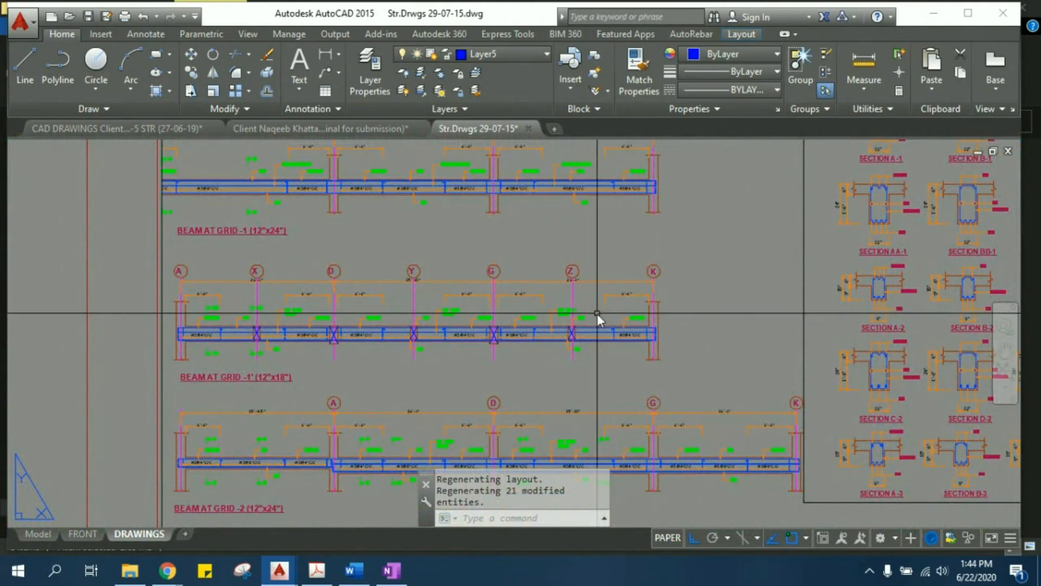
middle_click_drag(597, 313, 467, 290)
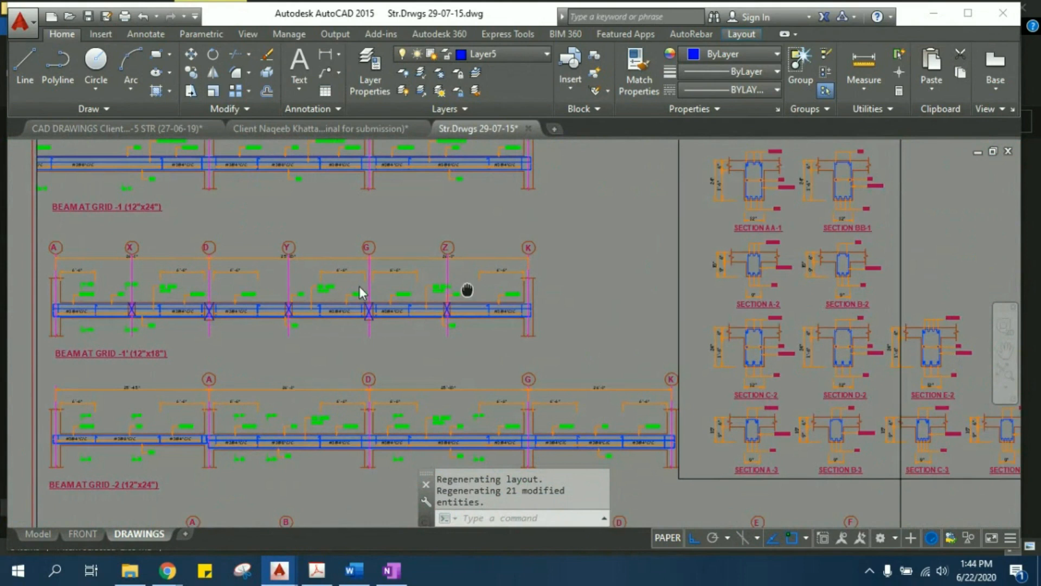
- Survey the complete set of structural sheets in the layout
scroll(359, 287, "down", 10)
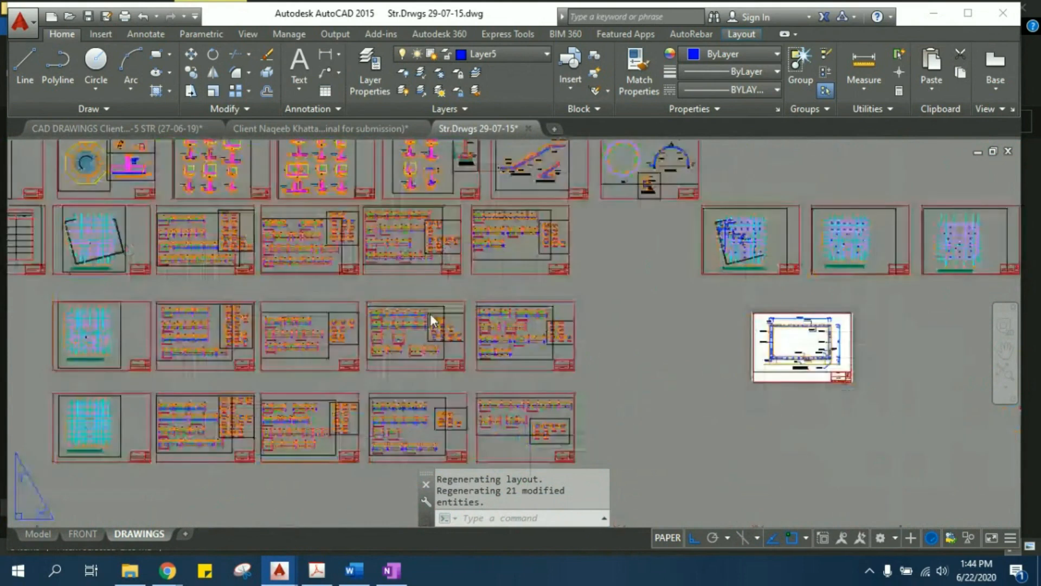
middle_click_drag(765, 300, 752, 386)
middle_click_drag(297, 286, 413, 294)
scroll(412, 294, "down", 2)
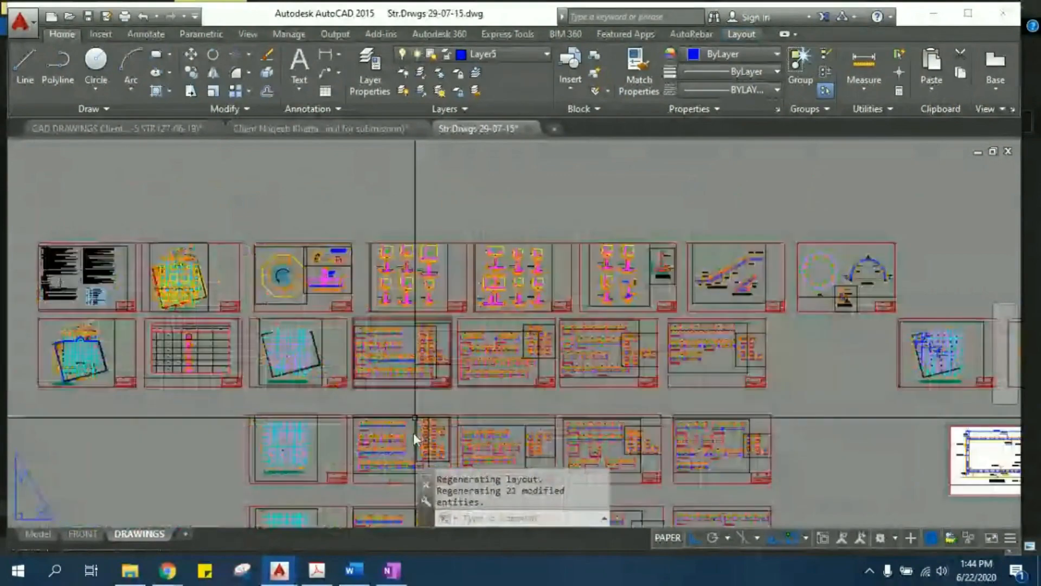
- Switch to Word, skim the column, foundation, printing, 3D and command notes in Autocad register.doc, and close the document
left_click(354, 569)
scroll(428, 390, "down", 20)
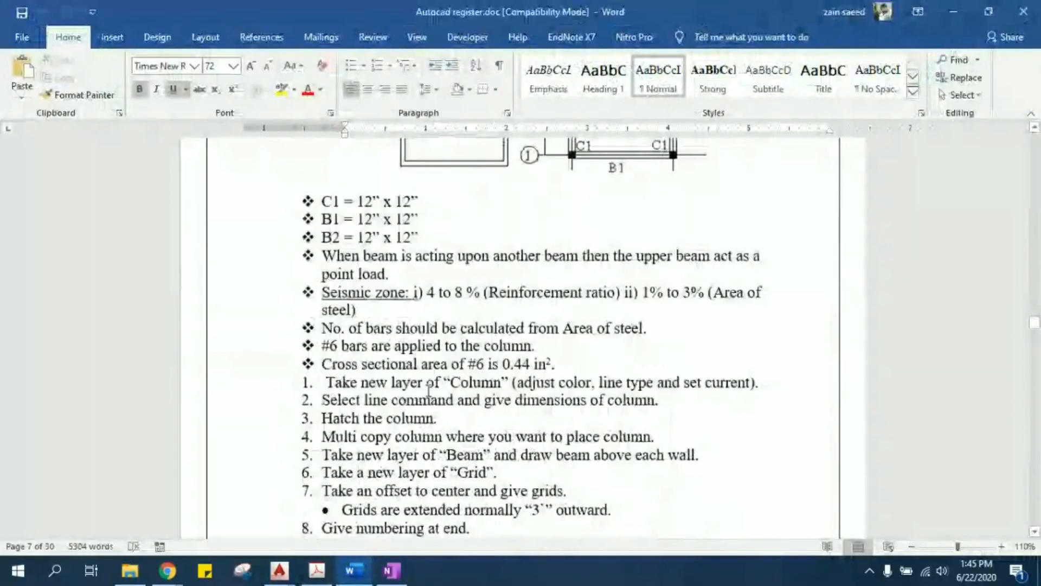
scroll(428, 388, "down", 15)
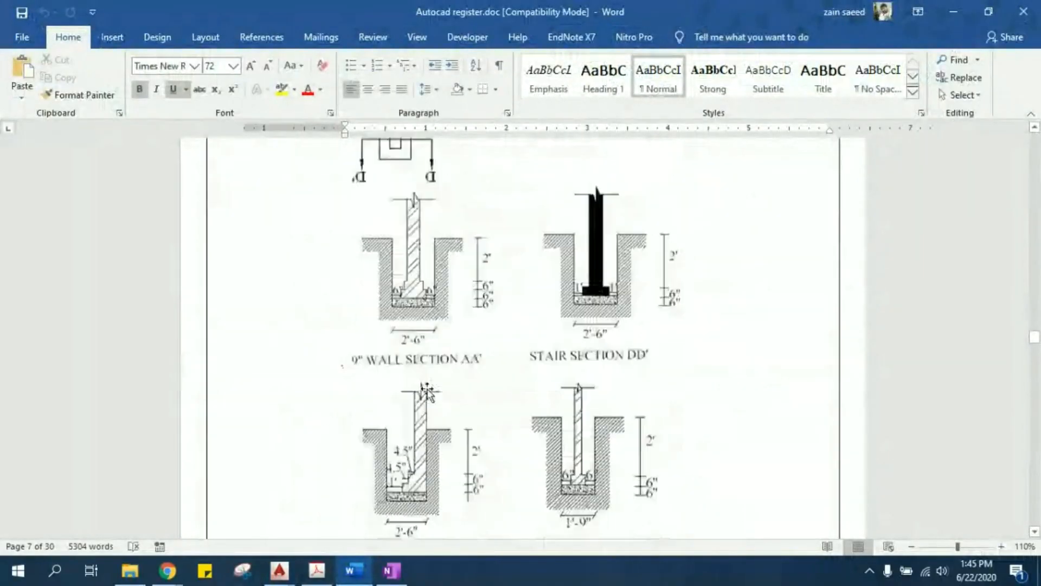
scroll(860, 393, "down", 4, "ctrl")
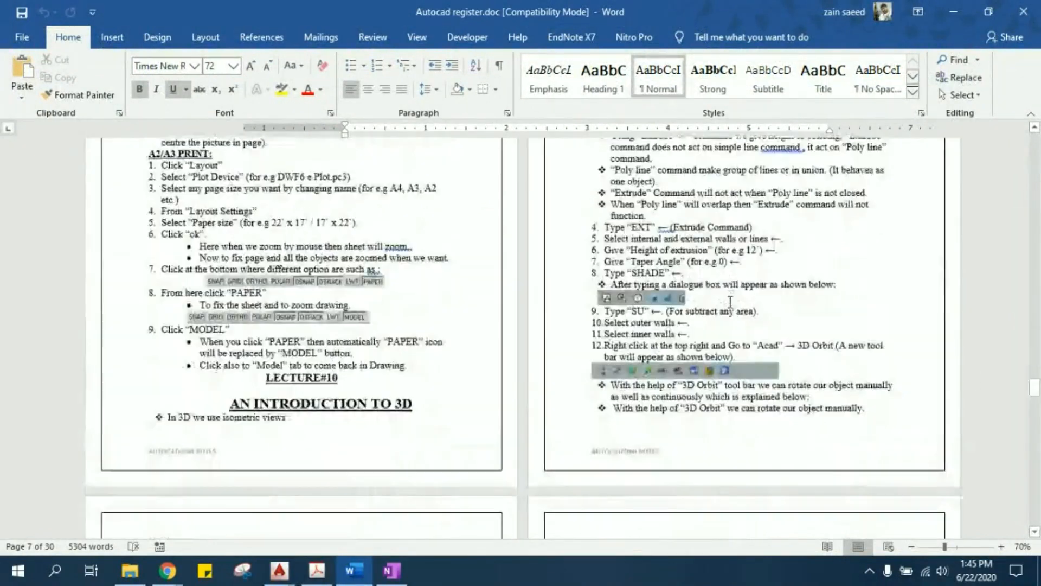
scroll(731, 303, "down", 10)
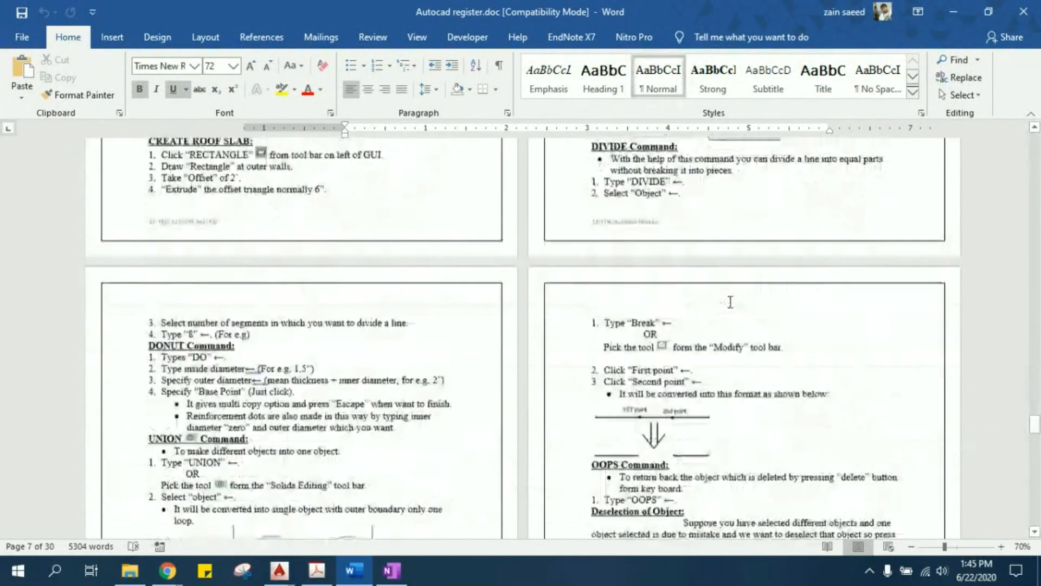
scroll(731, 302, "down", 4)
left_click(1024, 11)
- Switch to Adobe Acrobat and skim the AutoCAD 2015 and AutoCAD LT 2015 book from its cover to page 438
left_click(323, 578)
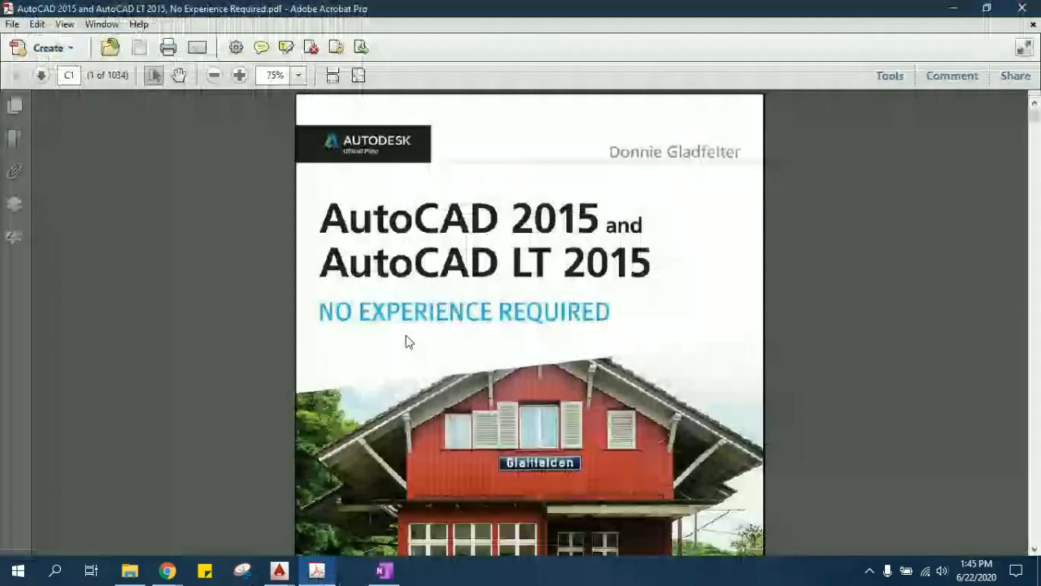
scroll(406, 336, "down", 3)
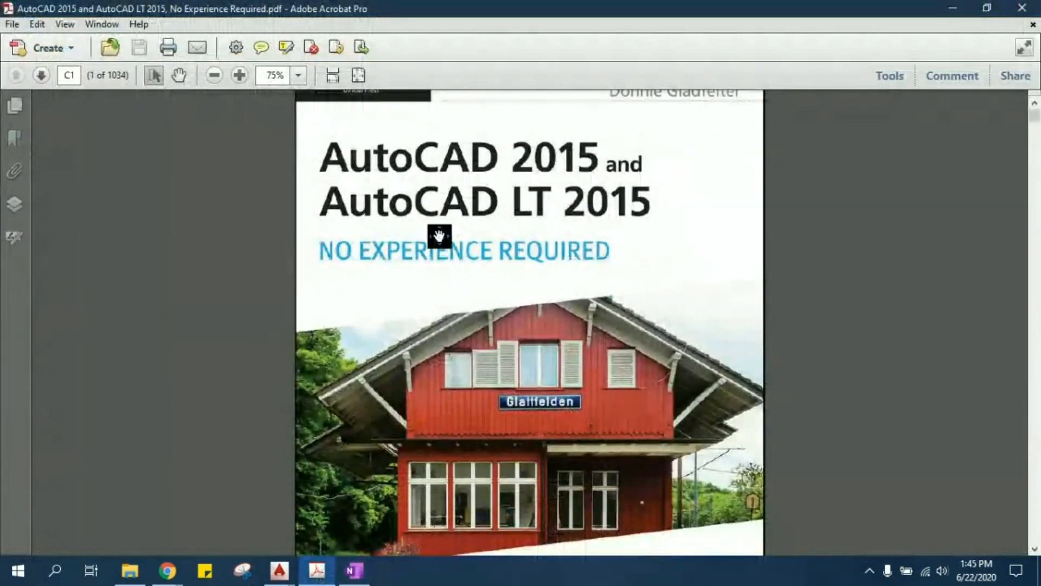
scroll(439, 235, "down", 3)
scroll(465, 342, "down", 3)
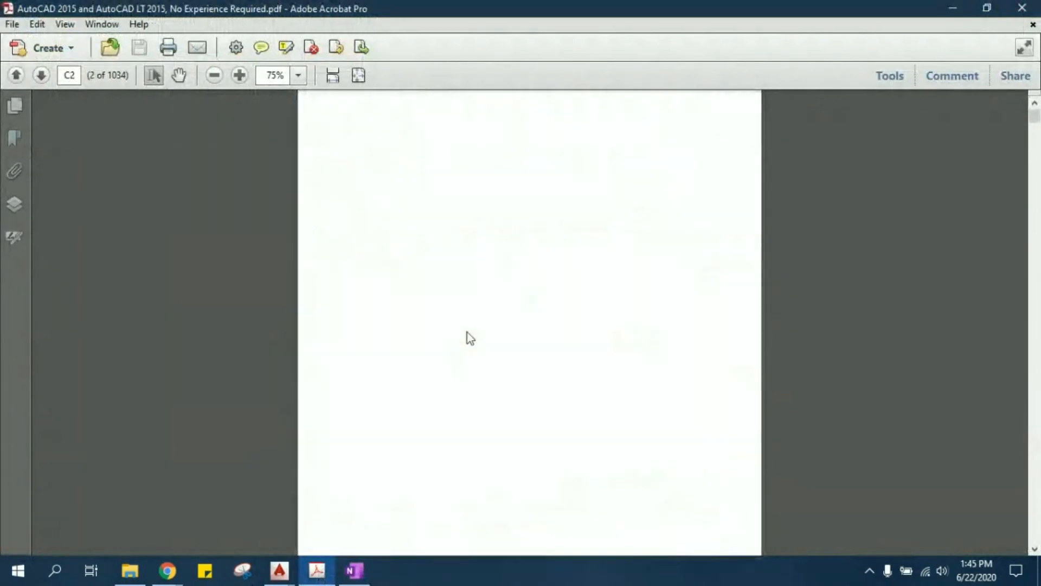
left_click_drag(1035, 115, 1040, 293)
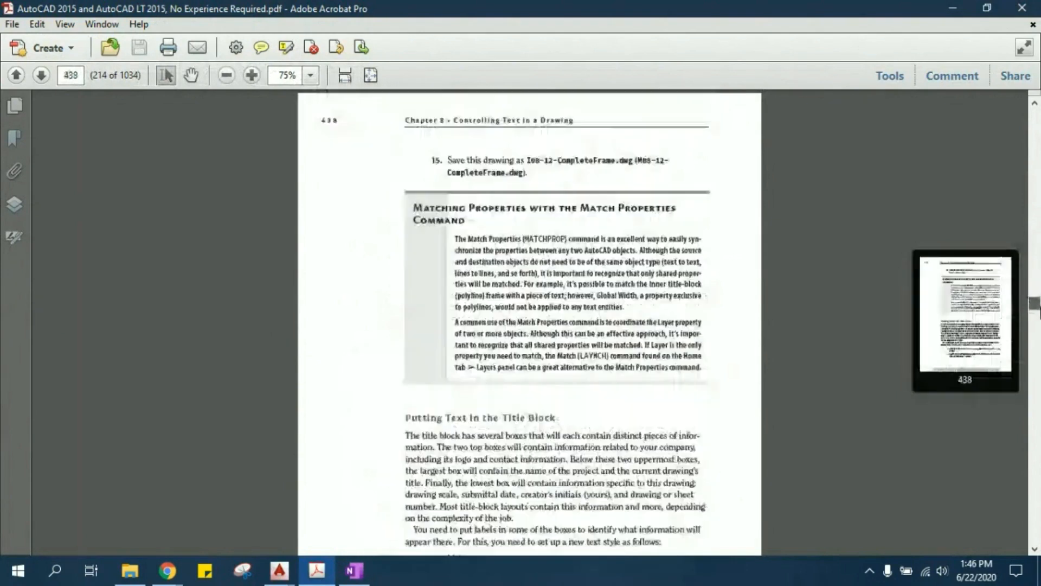